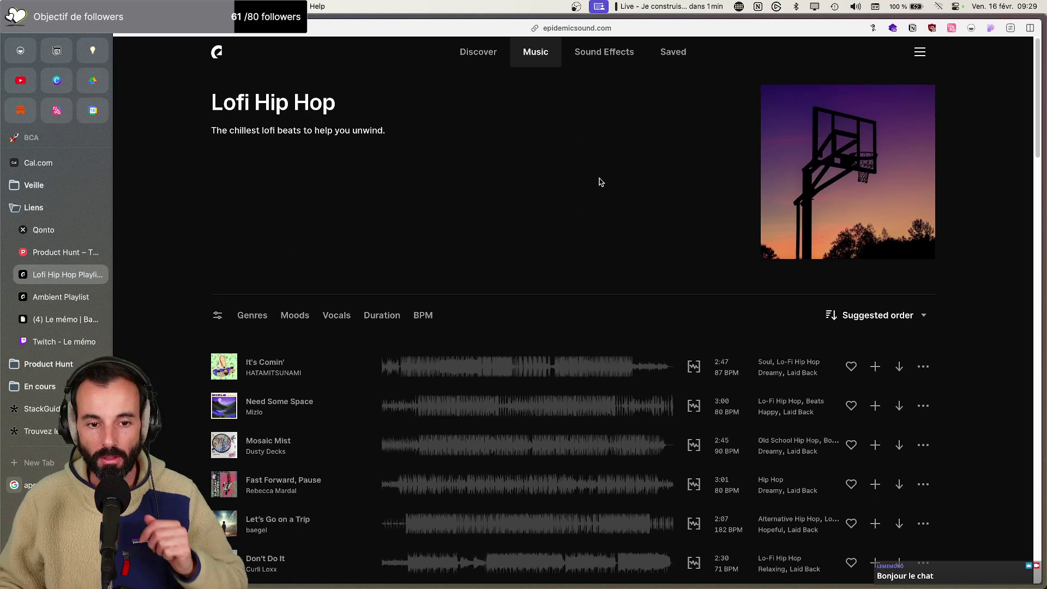
Play the lofi track 'It's Comin'' in Epidemic Sound, then switch to the StackGuide Tally tab
{"action": "left_click", "coordinate": [224, 365]}
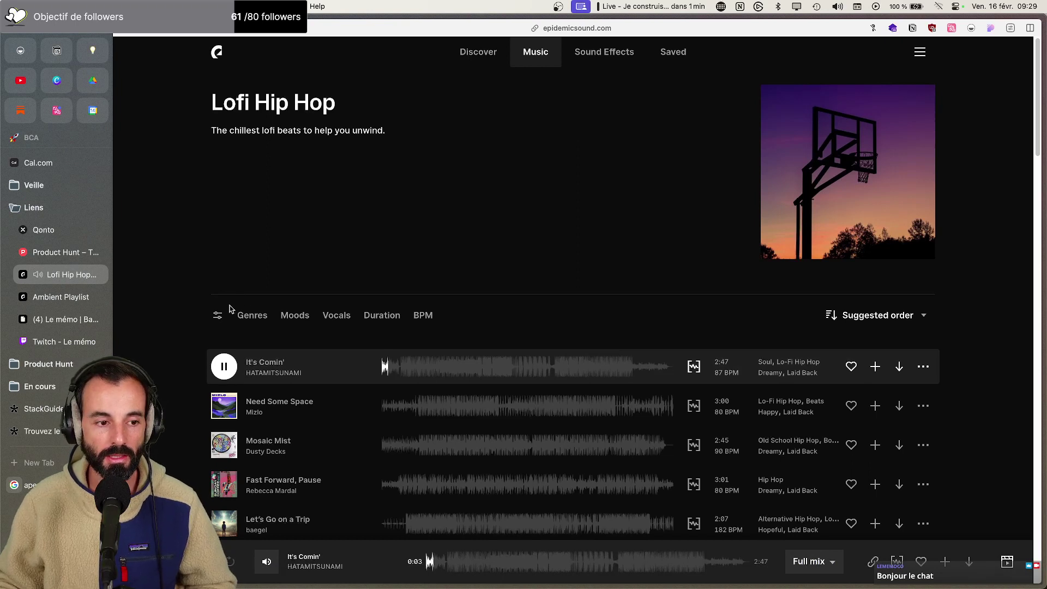
{"action": "left_click", "coordinate": [33, 411]}
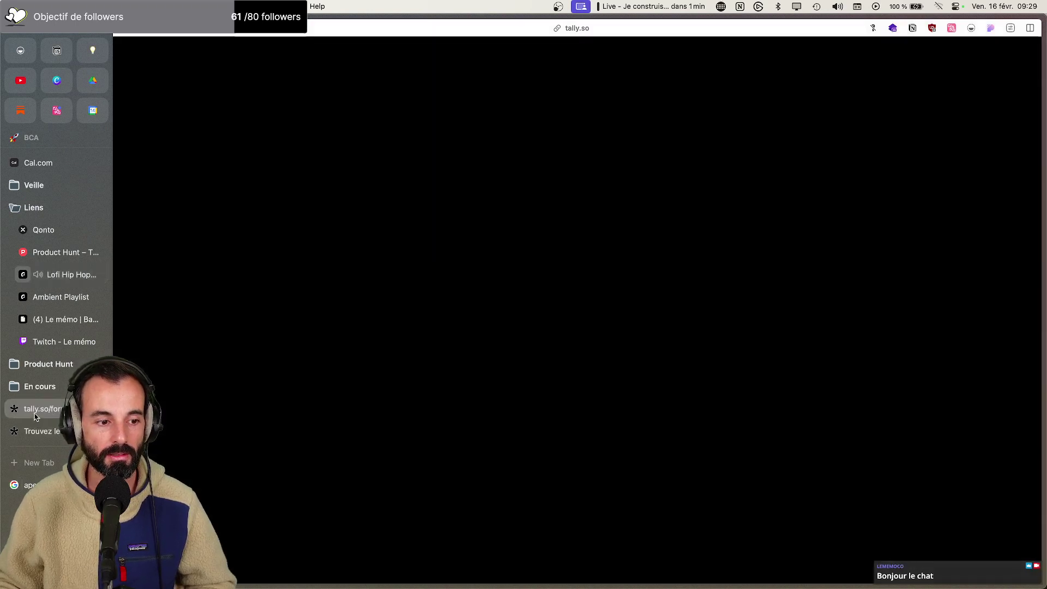
Load the public 'Trouvez le meilleur outil' StackGuide form, confirming the reload, then go to Notion
{"action": "left_click", "coordinate": [36, 431]}
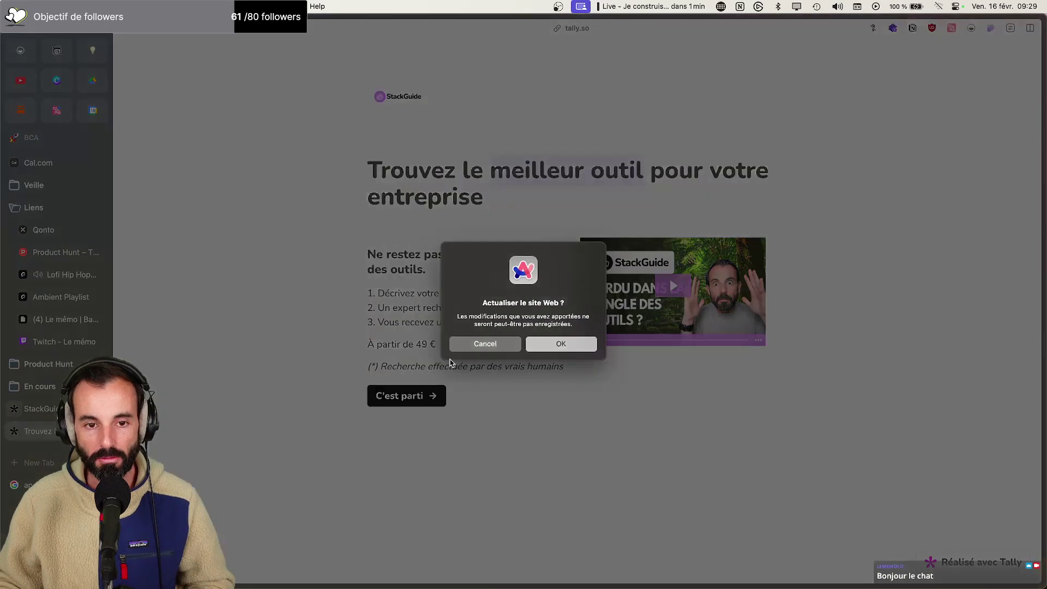
{"action": "left_click", "coordinate": [555, 345]}
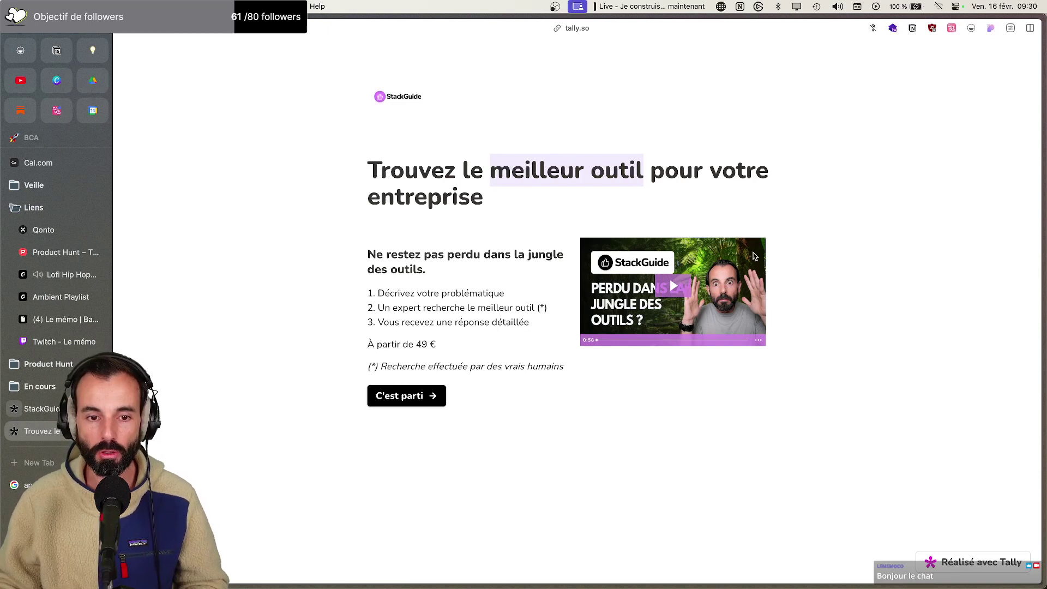
{"action": "left_click", "coordinate": [94, 50]}
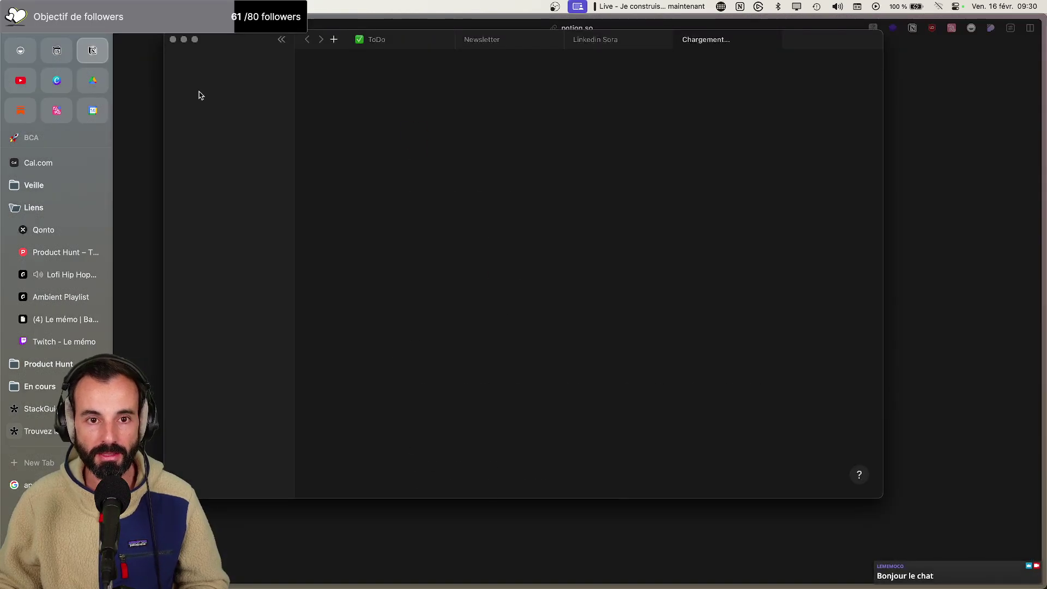
Continue Notion in the browser, review StackGuide's Demande en cours board, then return to the form
{"action": "left_click", "coordinate": [173, 40]}
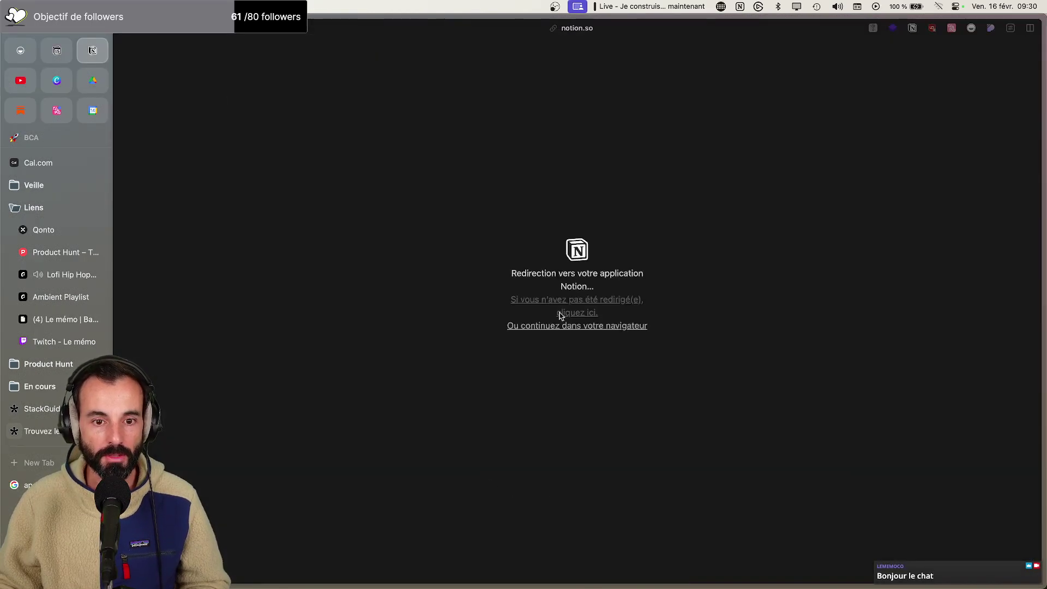
{"action": "left_click", "coordinate": [566, 325]}
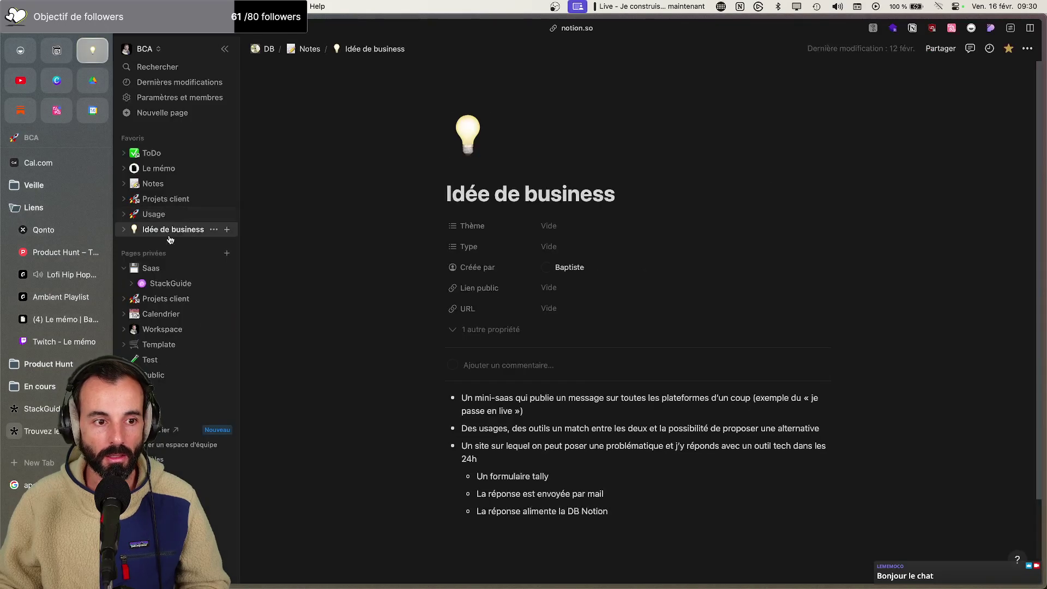
{"action": "left_click", "coordinate": [171, 283]}
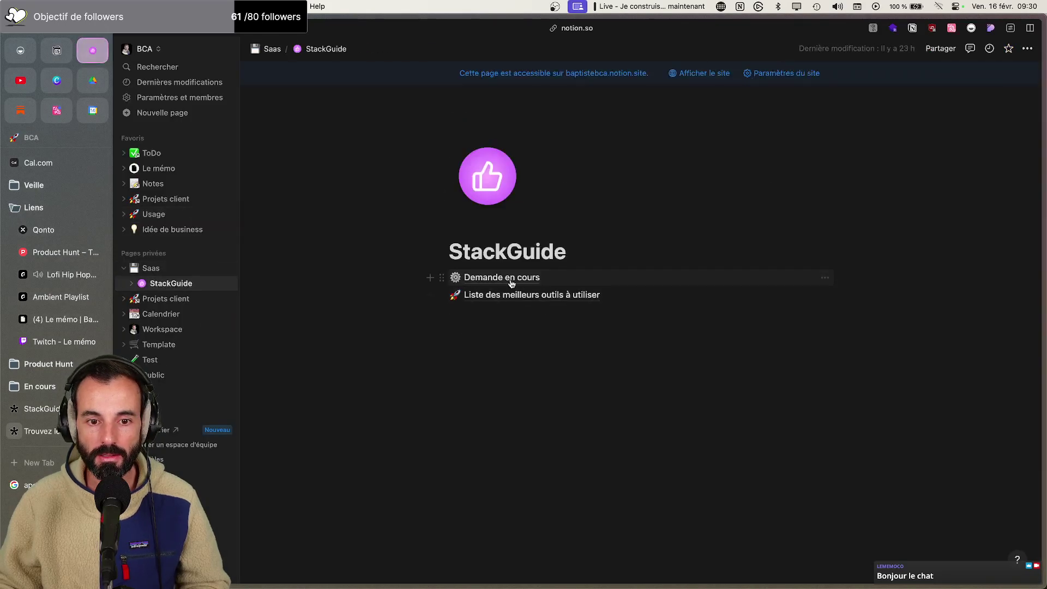
{"action": "left_click", "coordinate": [508, 278]}
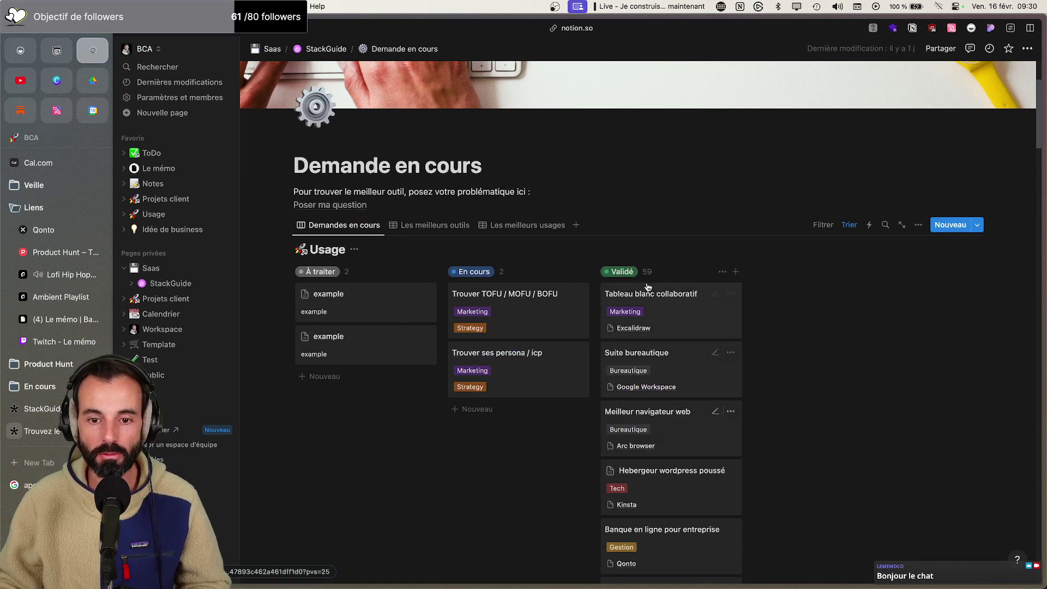
{"action": "scroll", "coordinate": [665, 453], "scroll_direction": "down", "scroll_amount": 4}
{"action": "scroll", "coordinate": [665, 450], "scroll_direction": "up", "scroll_amount": 5}
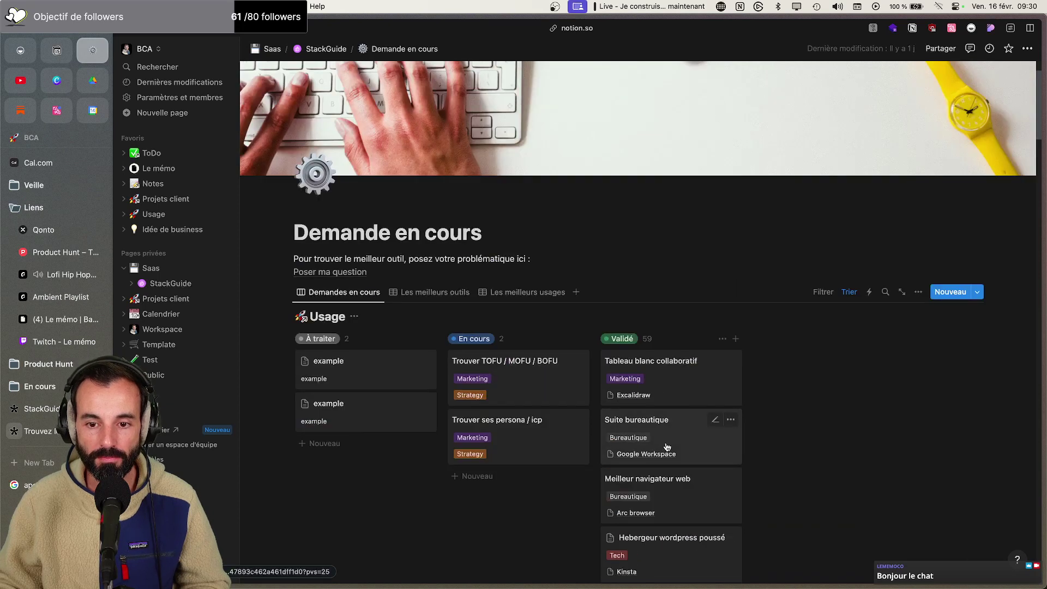
{"action": "left_click", "coordinate": [38, 435]}
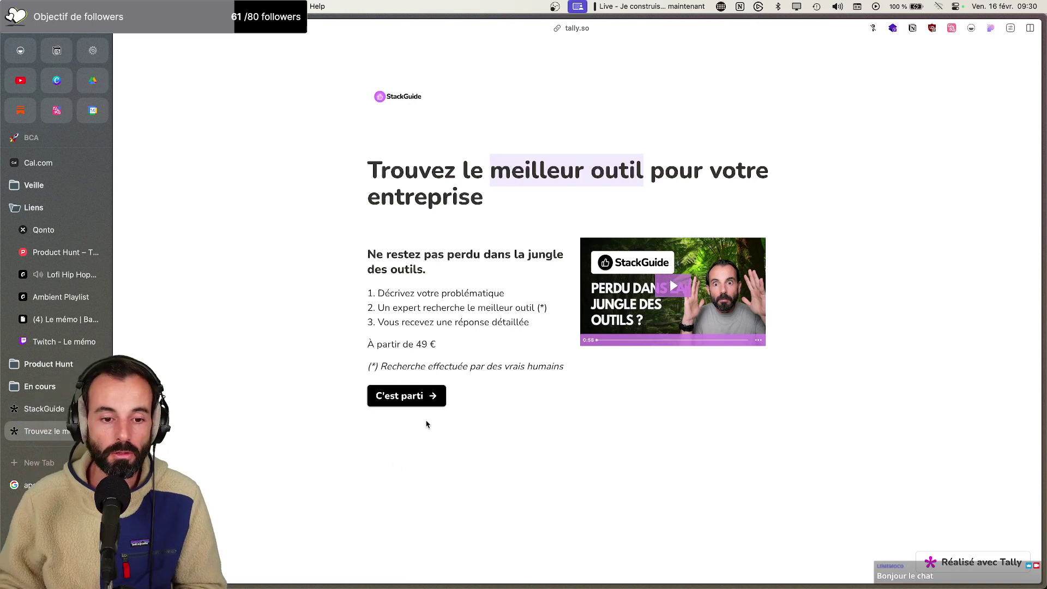
Step through the StackGuide form past the contact details to the options step
{"action": "left_click", "coordinate": [418, 401]}
{"action": "left_click", "coordinate": [415, 357]}
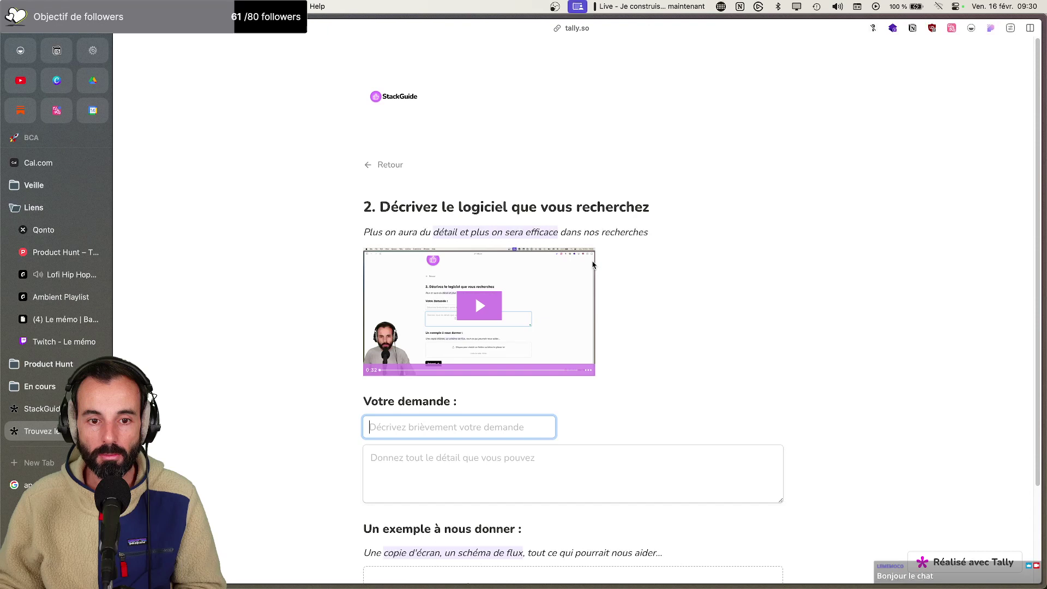
{"action": "scroll", "coordinate": [453, 166], "scroll_direction": "down", "scroll_amount": 3}
{"action": "scroll", "coordinate": [456, 99], "scroll_direction": "up", "scroll_amount": 3}
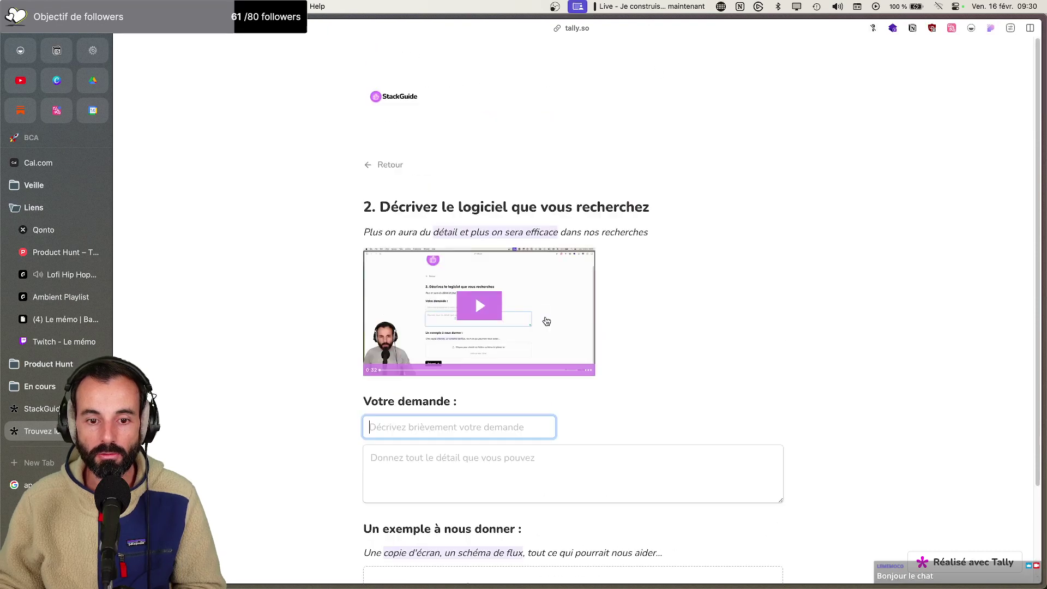
{"action": "scroll", "coordinate": [458, 450], "scroll_direction": "down", "scroll_amount": 3}
{"action": "left_click", "coordinate": [413, 540]}
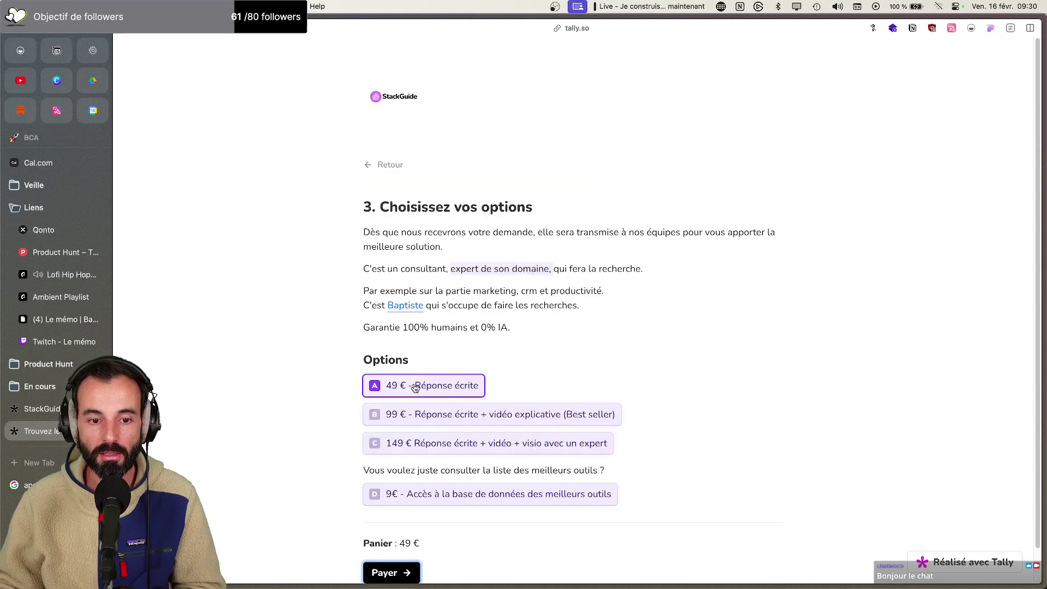
Select the first options paragraph, then open the StackGuide form for editing in the Tally dashboard
{"action": "left_click_drag", "start_coordinate": [364, 232], "coordinate": [404, 276]}
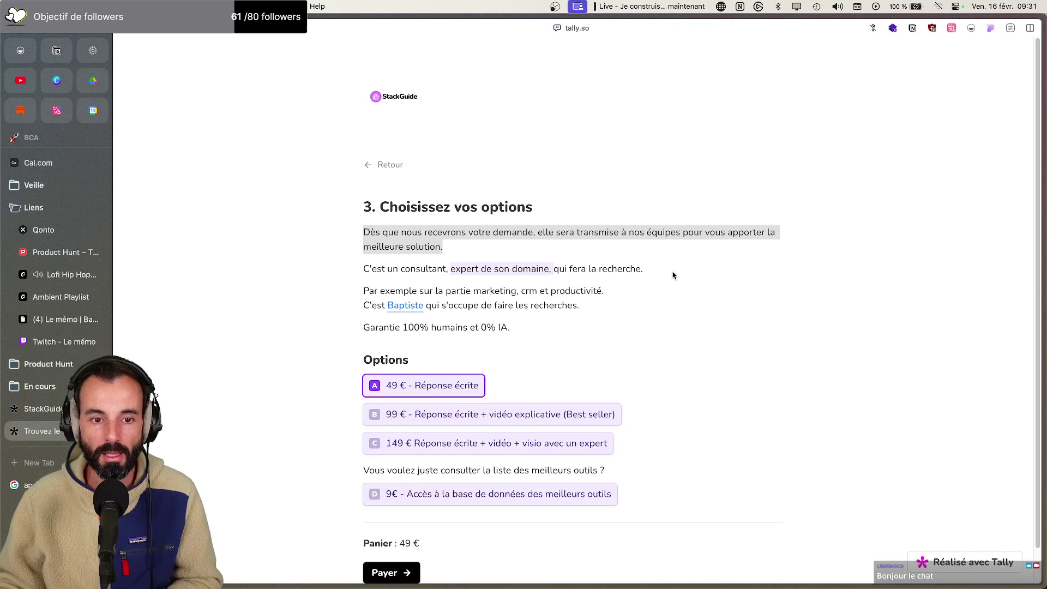
{"action": "left_click", "coordinate": [22, 408]}
{"action": "left_click", "coordinate": [900, 105]}
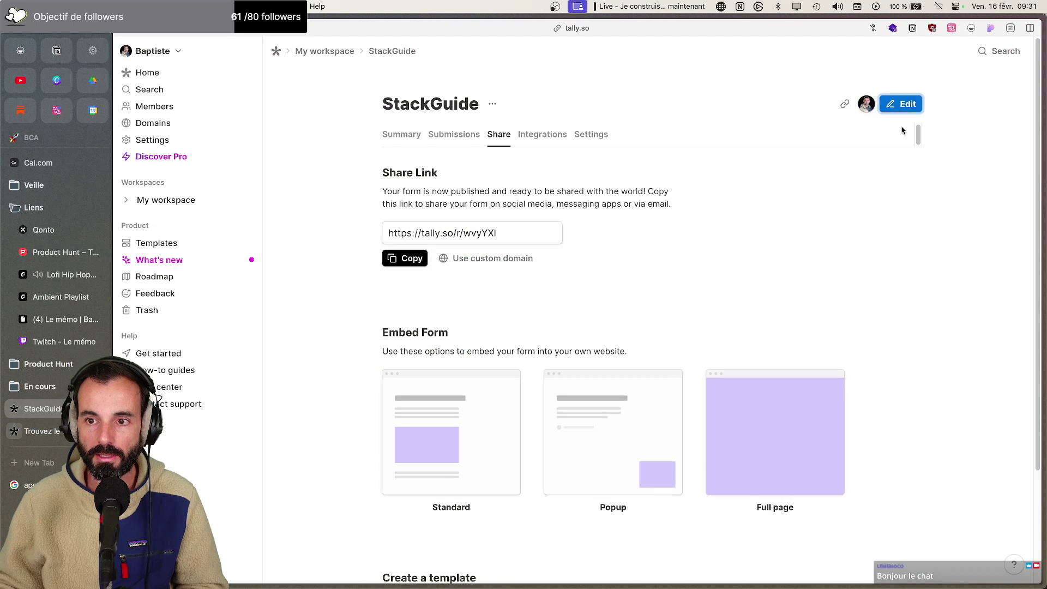
Delete the commas after 'consultant' and 'domaine', add a comma after 'Par exemple', and preview
{"action": "scroll", "coordinate": [506, 334], "scroll_direction": "down", "scroll_amount": 5}
{"action": "scroll", "coordinate": [506, 335], "scroll_direction": "down", "scroll_amount": 15}
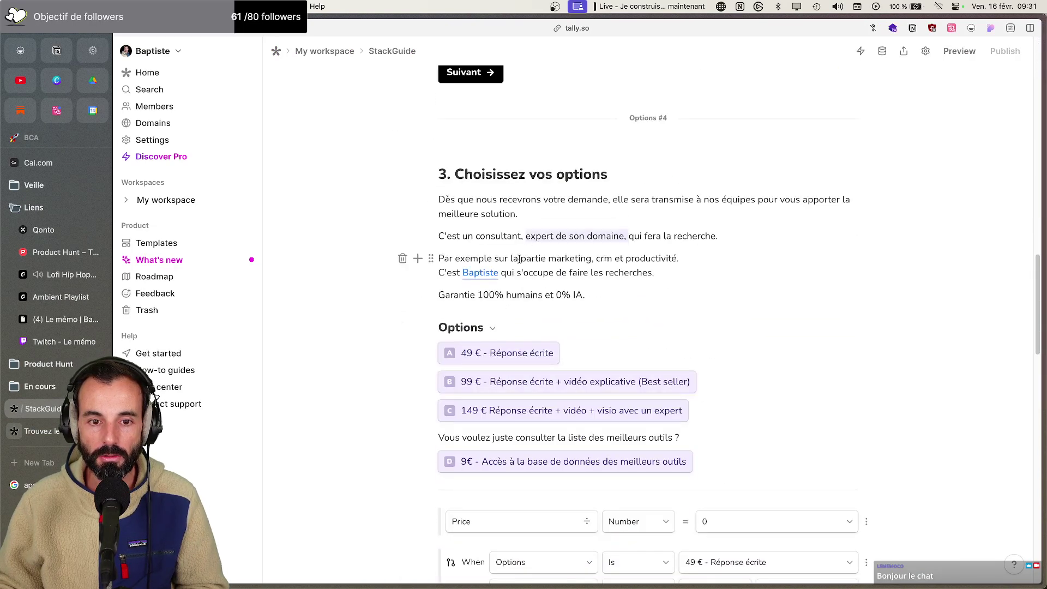
{"action": "left_click", "coordinate": [527, 237]}
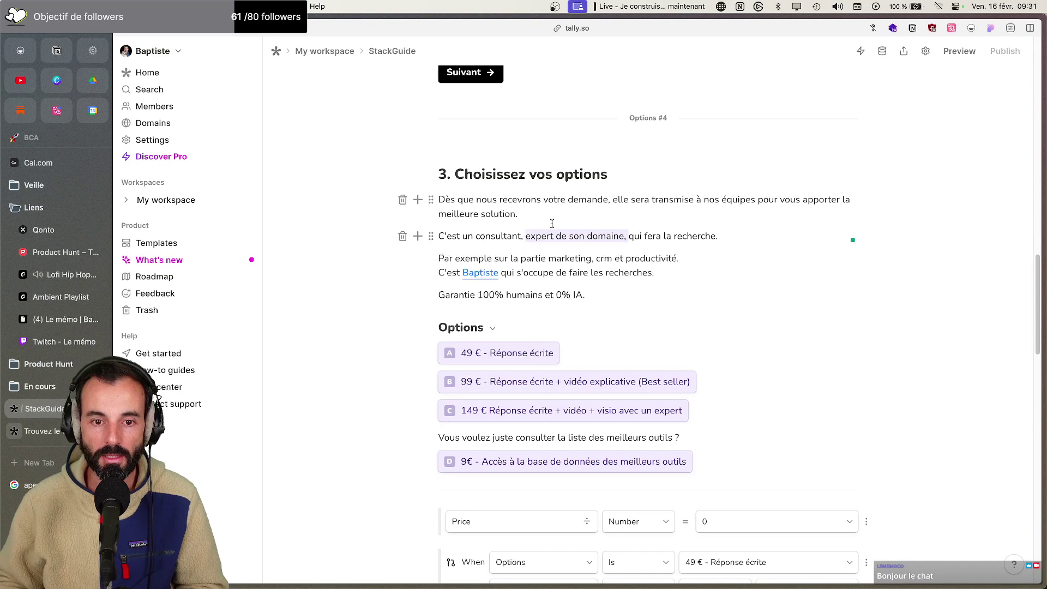
{"action": "key", "text": "BackSpace"}
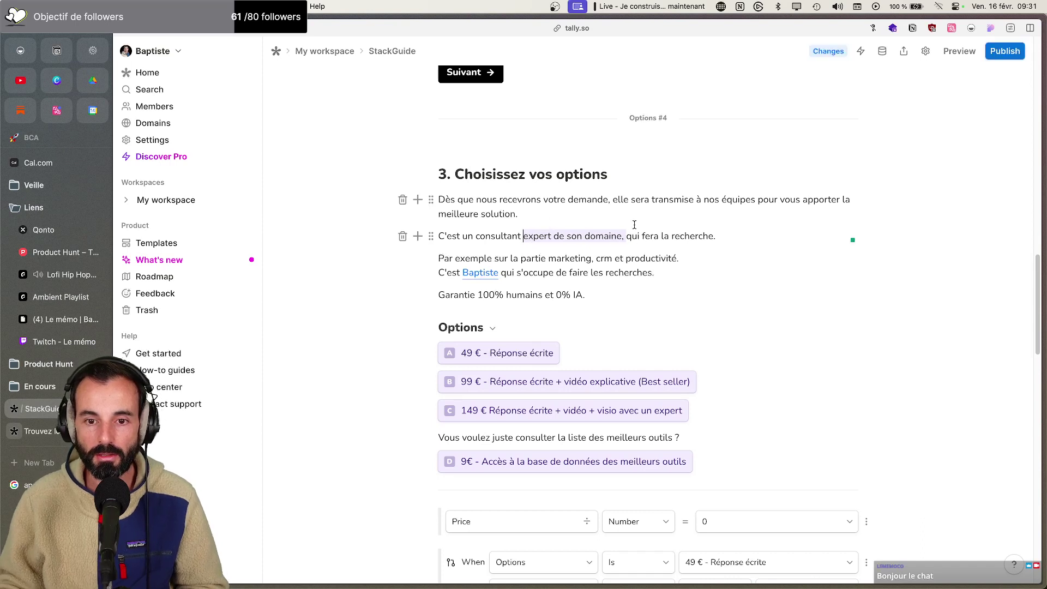
{"action": "left_click", "coordinate": [627, 236]}
{"action": "key", "text": "BackSpace"}
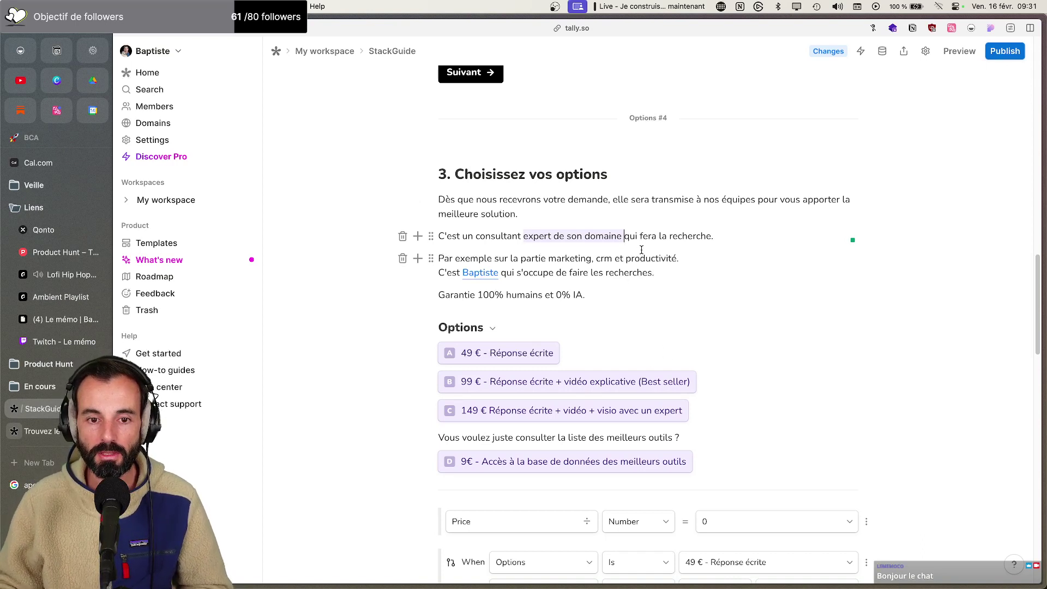
{"action": "left_click", "coordinate": [492, 258]}
{"action": "type", "text": ","}
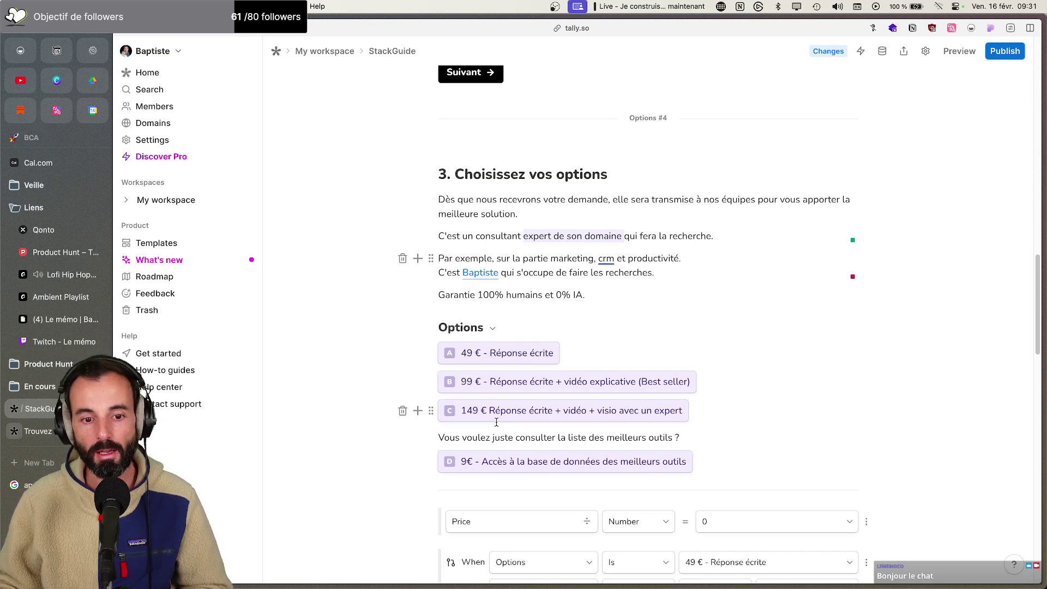
{"action": "scroll", "coordinate": [504, 436], "scroll_direction": "down", "scroll_amount": 5}
{"action": "left_click", "coordinate": [957, 56]}
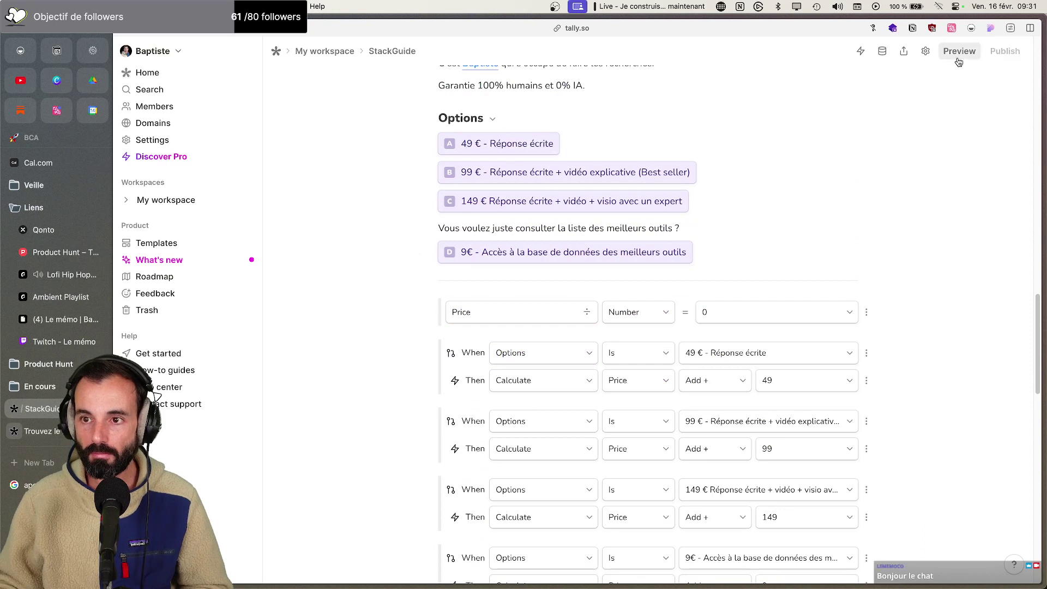
Start the form preview and advance past the contact details to the options step
{"action": "left_click", "coordinate": [423, 396]}
{"action": "left_click", "coordinate": [408, 354]}
{"action": "scroll", "coordinate": [414, 409], "scroll_direction": "down", "scroll_amount": 3}
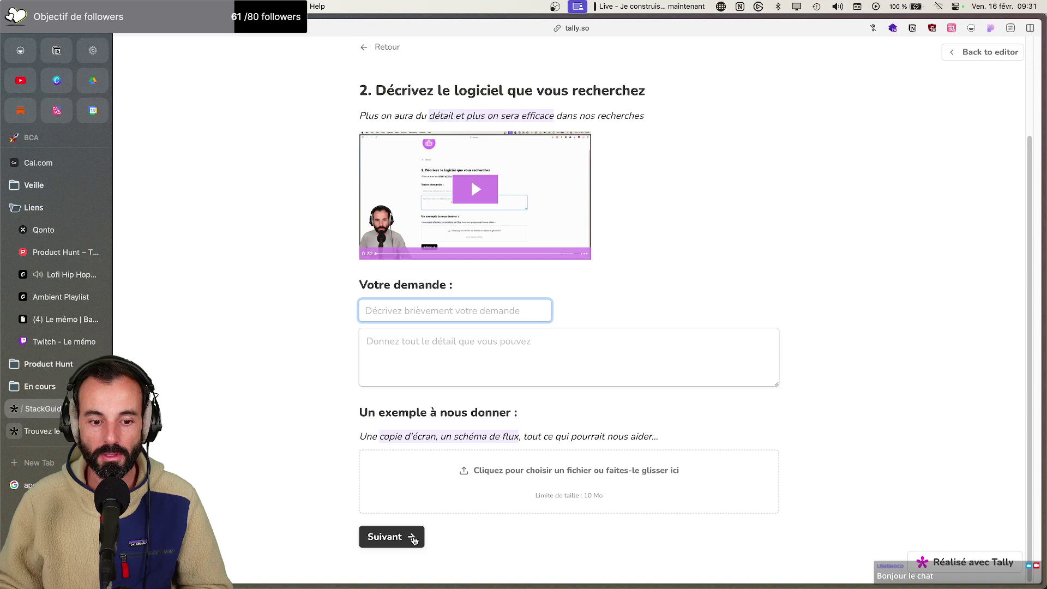
{"action": "left_click", "coordinate": [411, 536]}
Pick options A–D (49 €, 99 €, 149 €, 9€ database access), reach the €9 payment step, then return to Notion
{"action": "left_click", "coordinate": [427, 394]}
{"action": "left_click", "coordinate": [425, 428]}
{"action": "left_click", "coordinate": [429, 447]}
{"action": "left_click", "coordinate": [436, 494]}
{"action": "scroll", "coordinate": [436, 494], "scroll_direction": "down", "scroll_amount": 1}
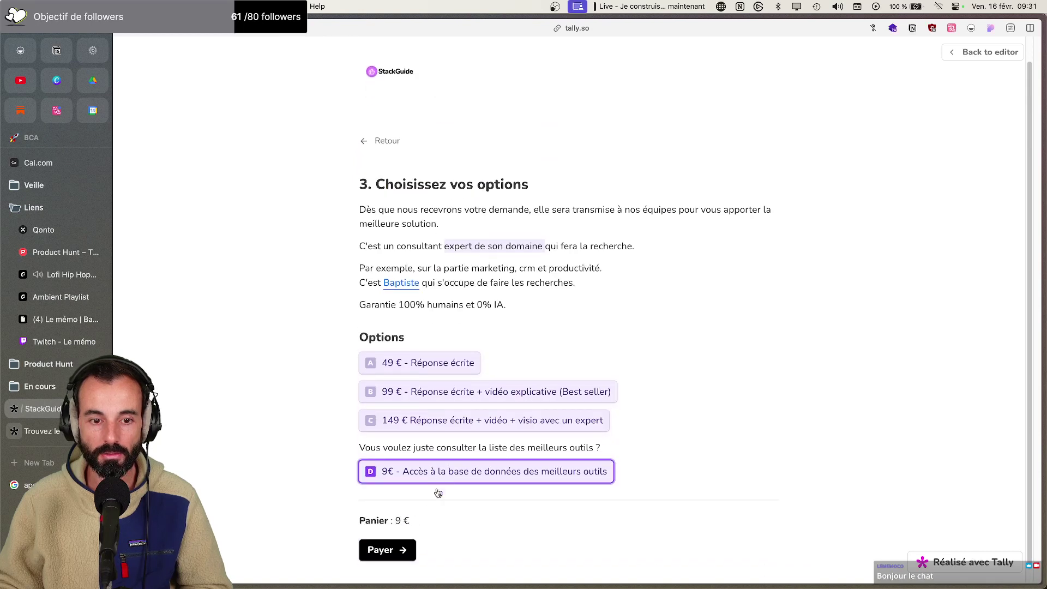
{"action": "left_click", "coordinate": [404, 547]}
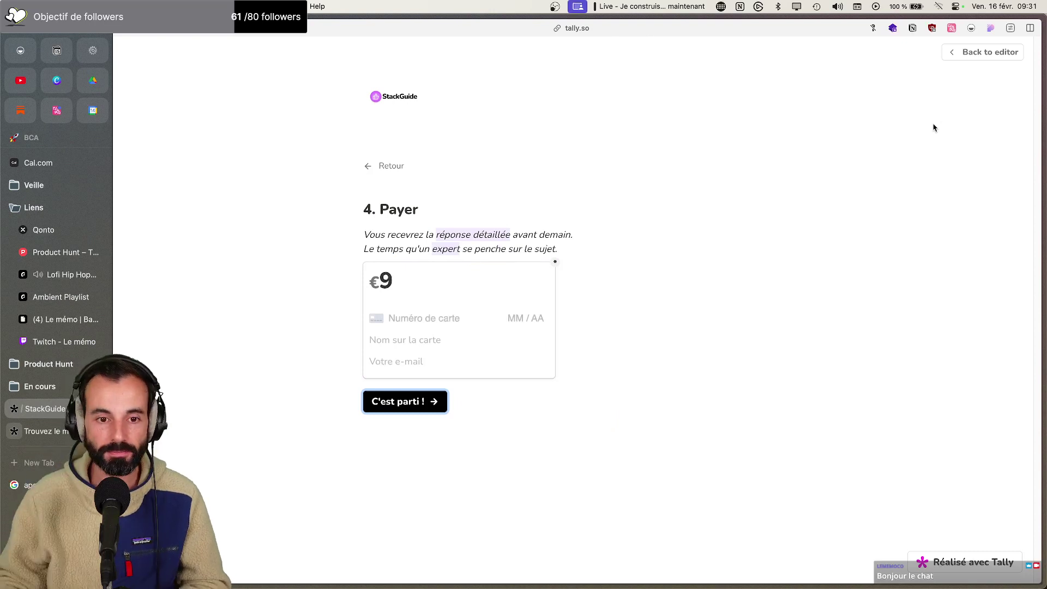
{"action": "left_click", "coordinate": [91, 49]}
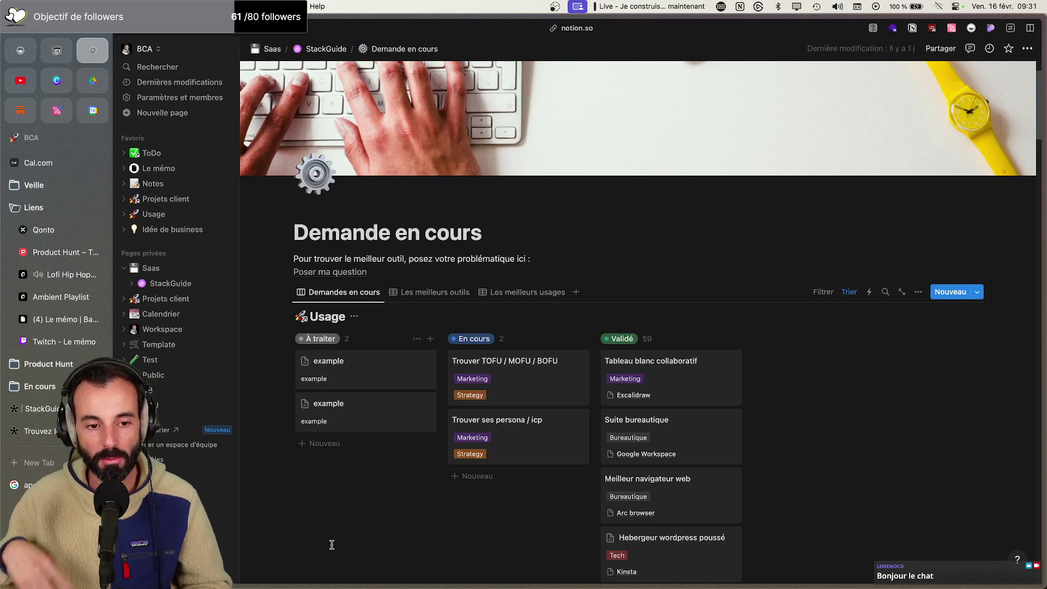
In the public form preview, confirm the 9€ database option yields a 9 € cart, then return to the options step
{"action": "key", "text": "super+Tab"}
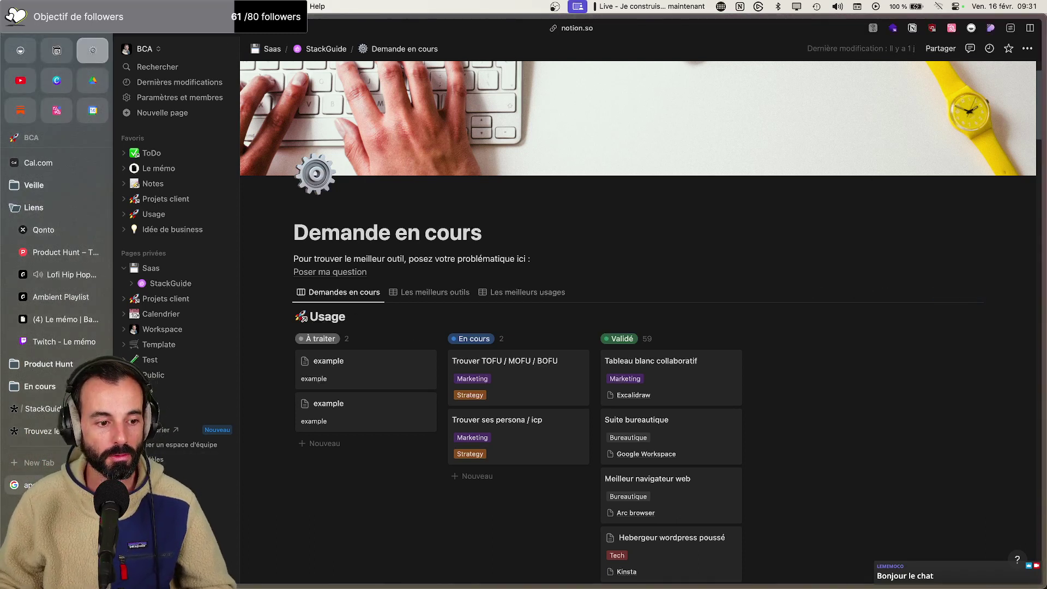
{"action": "left_click", "coordinate": [46, 409]}
{"action": "left_click", "coordinate": [41, 431]}
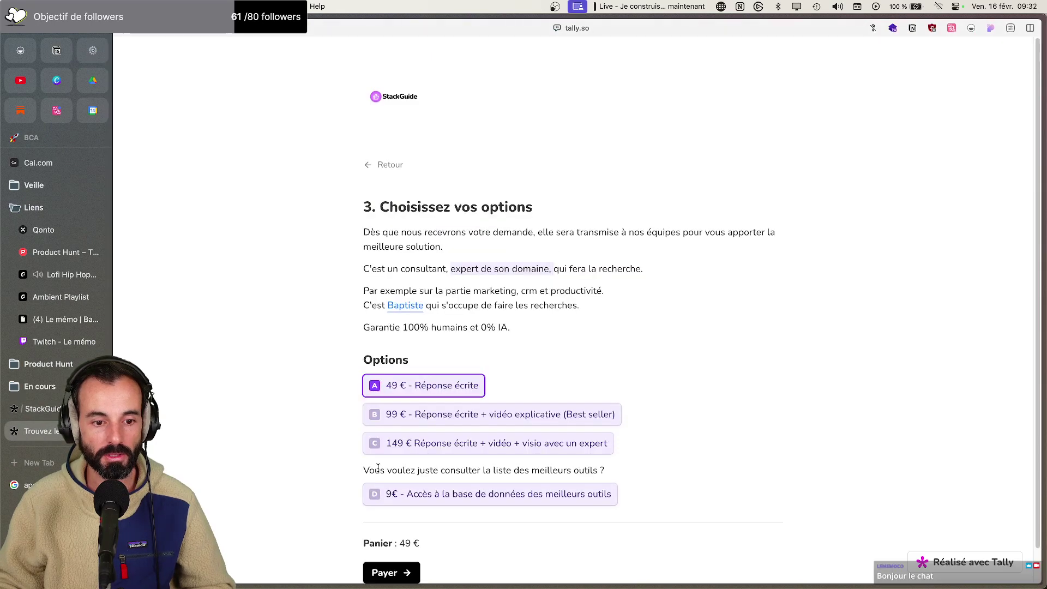
{"action": "scroll", "coordinate": [394, 530], "scroll_direction": "down", "scroll_amount": 1}
{"action": "left_click", "coordinate": [384, 158]}
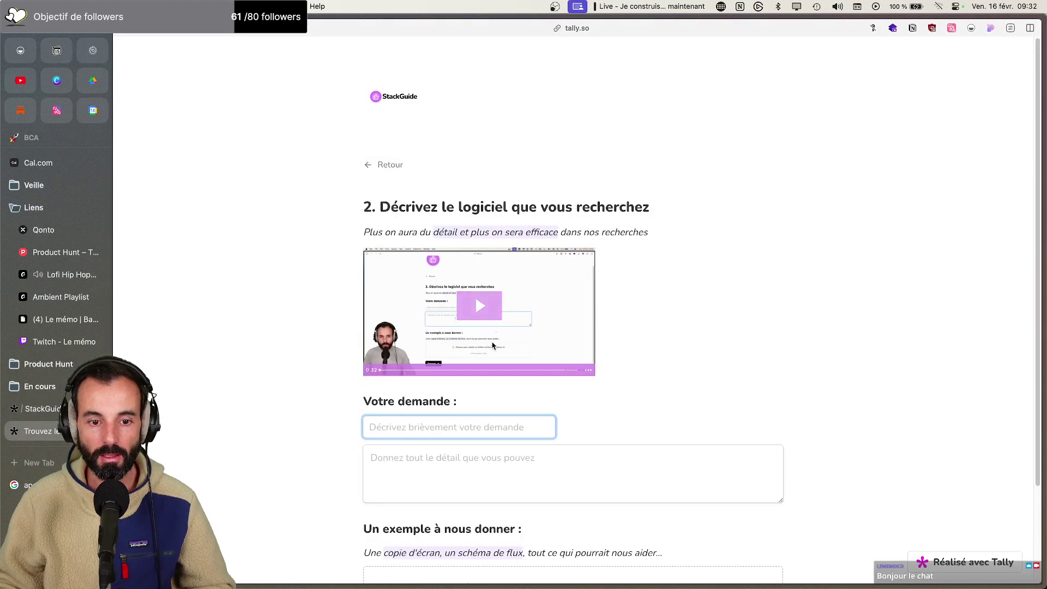
{"action": "scroll", "coordinate": [477, 410], "scroll_direction": "down", "scroll_amount": 2}
{"action": "left_click", "coordinate": [403, 536]}
{"action": "scroll", "coordinate": [428, 432], "scroll_direction": "down", "scroll_amount": 1}
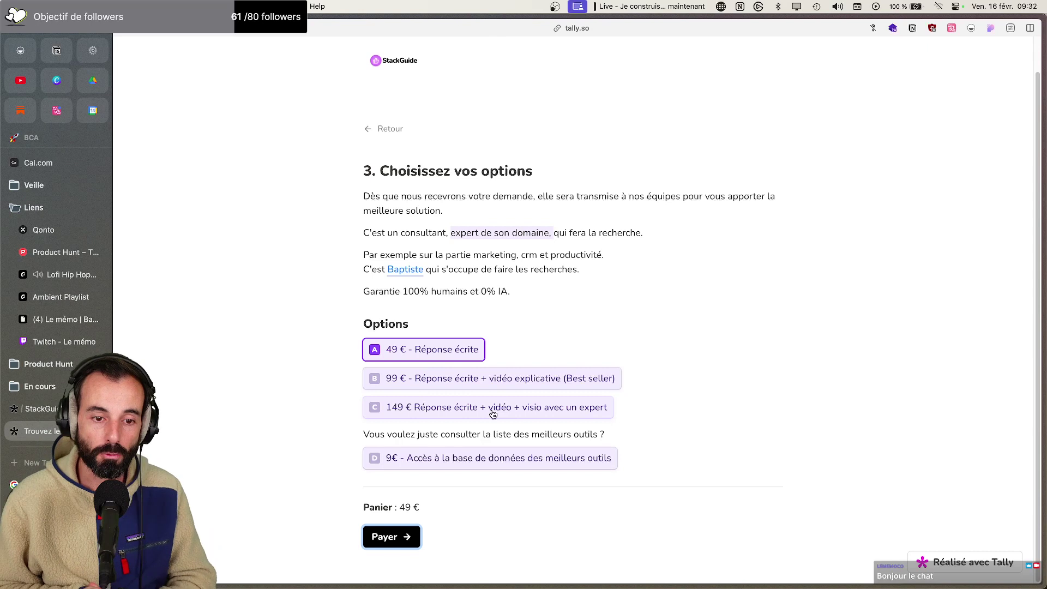
{"action": "left_click", "coordinate": [41, 408]}
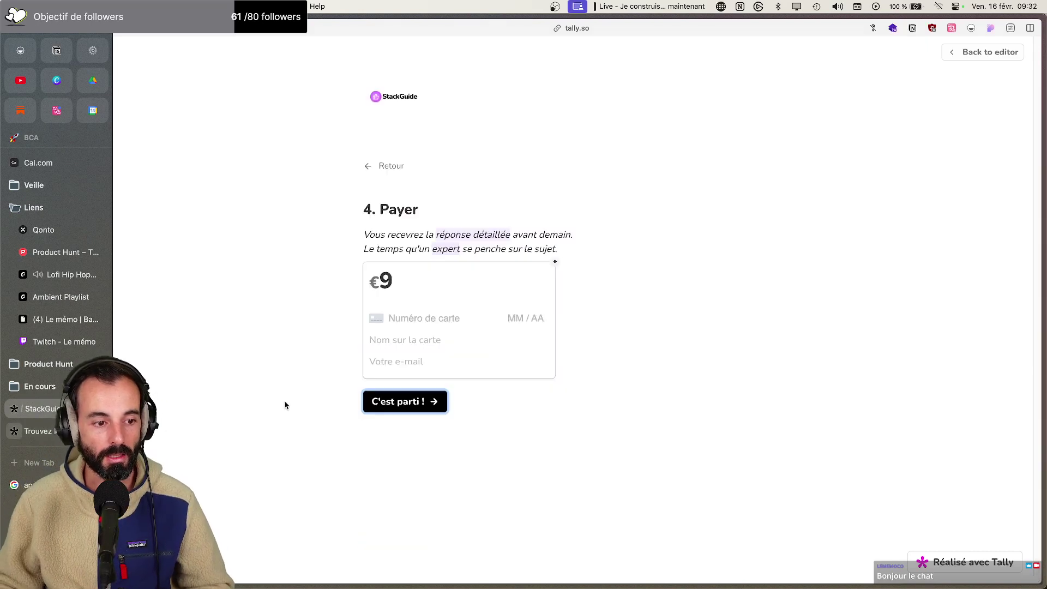
{"action": "left_click", "coordinate": [388, 165]}
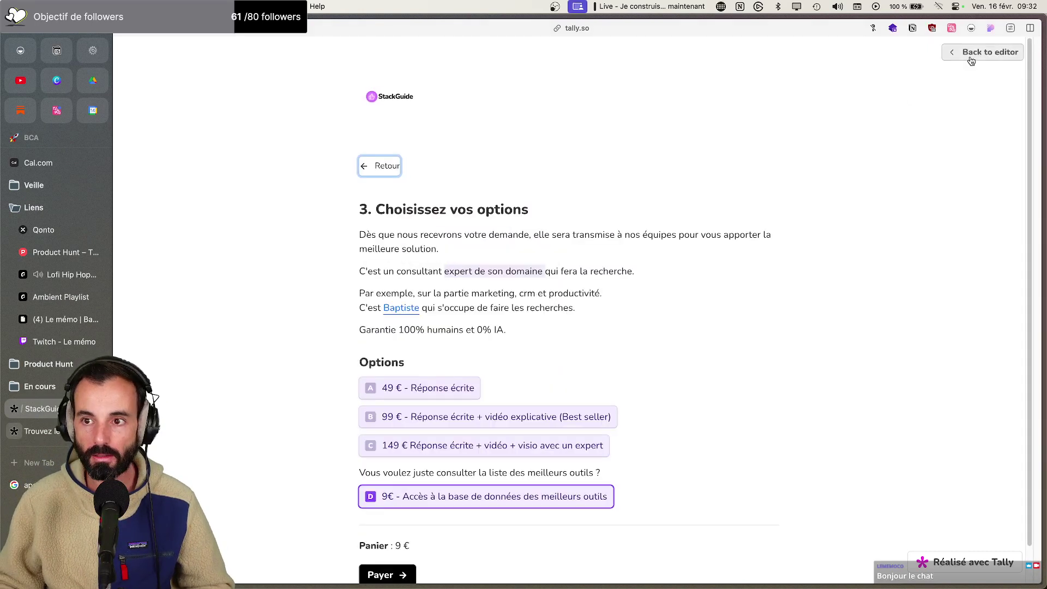
Change option D's price to '9 €' with a space, publish the form, and return to Notion
{"action": "left_click", "coordinate": [972, 54]}
{"action": "scroll", "coordinate": [540, 343], "scroll_direction": "down", "scroll_amount": 10}
{"action": "scroll", "coordinate": [532, 357], "scroll_direction": "down", "scroll_amount": 7}
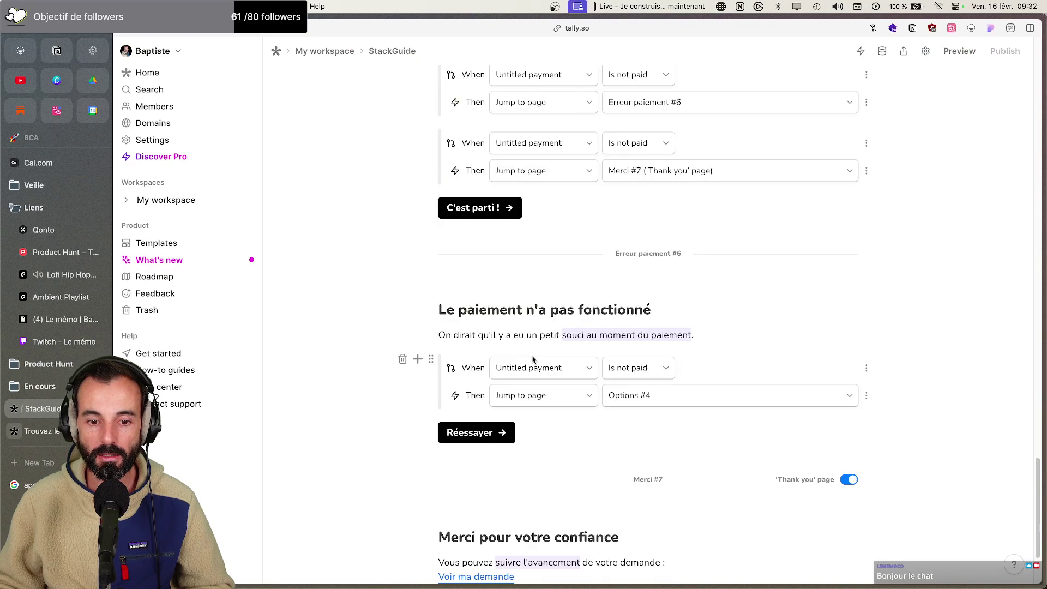
{"action": "scroll", "coordinate": [529, 360], "scroll_direction": "up", "scroll_amount": 6}
{"action": "scroll", "coordinate": [530, 360], "scroll_direction": "up", "scroll_amount": 10}
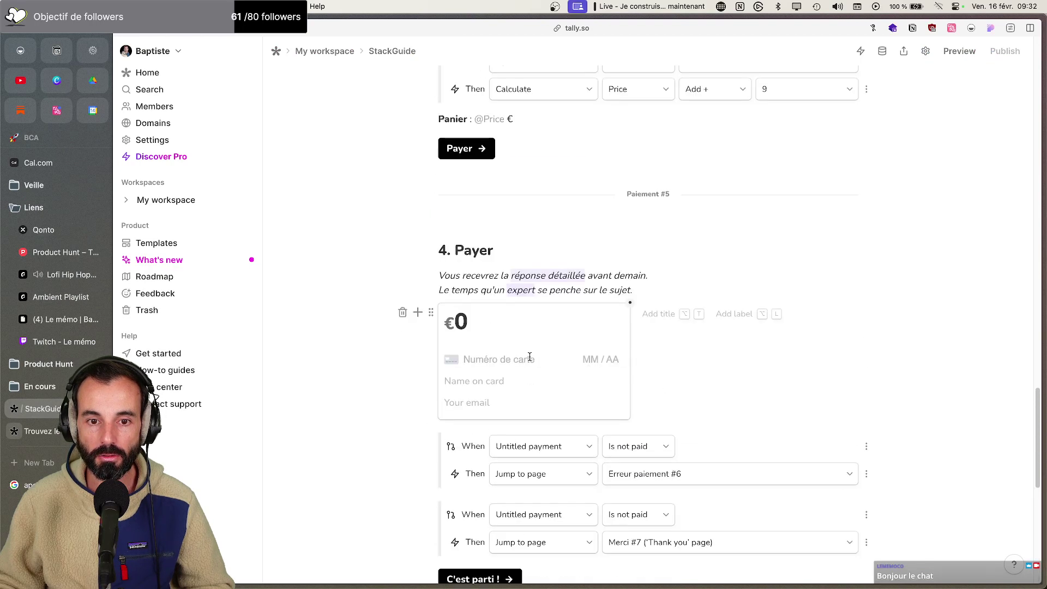
{"action": "left_click", "coordinate": [469, 215]}
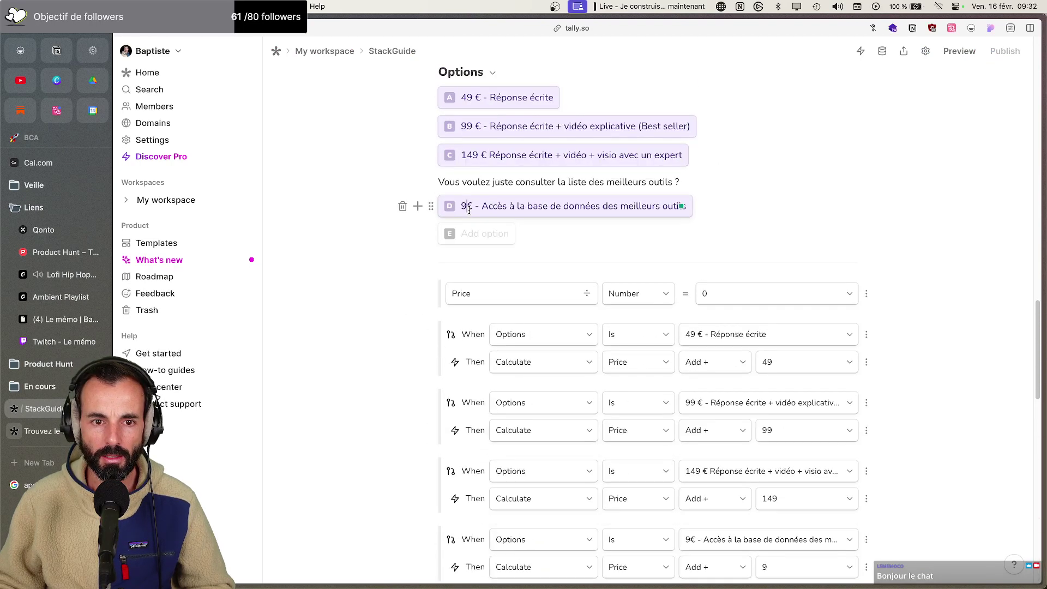
{"action": "left_click", "coordinate": [997, 53]}
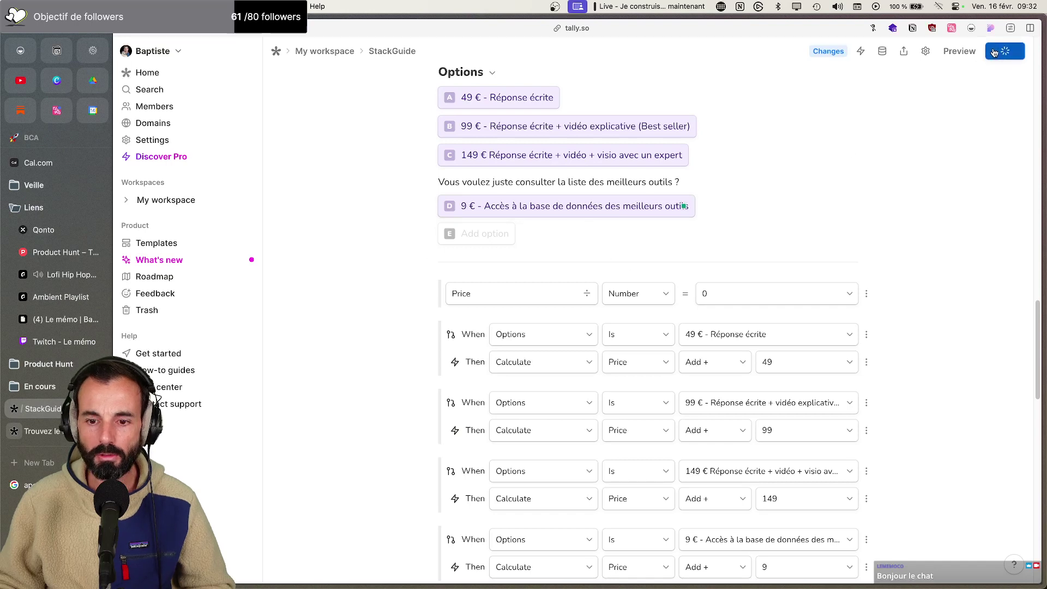
{"action": "left_click", "coordinate": [92, 50]}
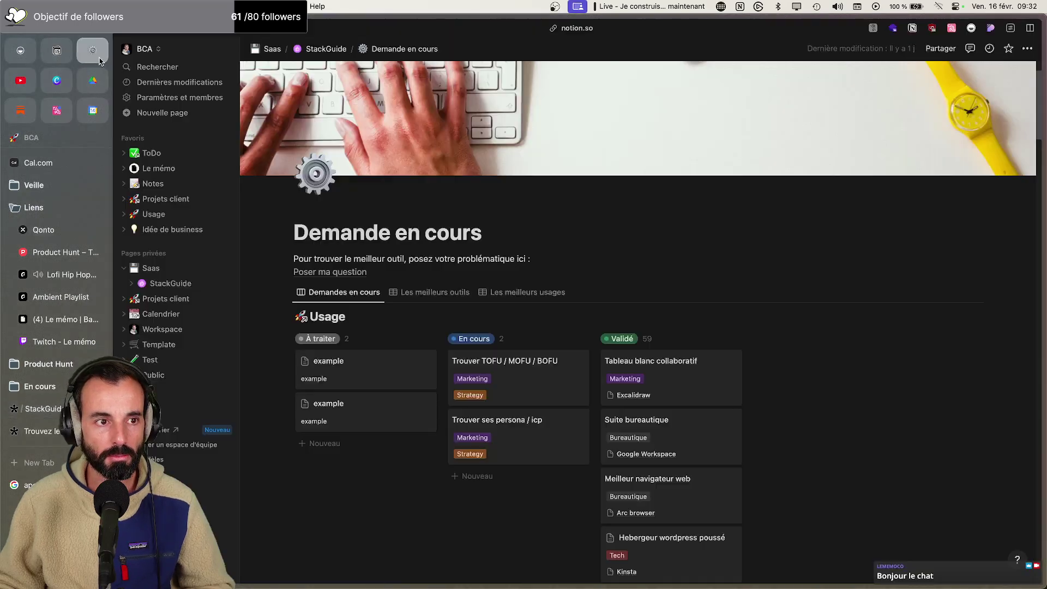
Show StackGuide's 'Liste des meilleurs outils à utiliser' in the Liste logiciels gallery, then launch Notion Calendar
{"action": "left_click", "coordinate": [426, 293]}
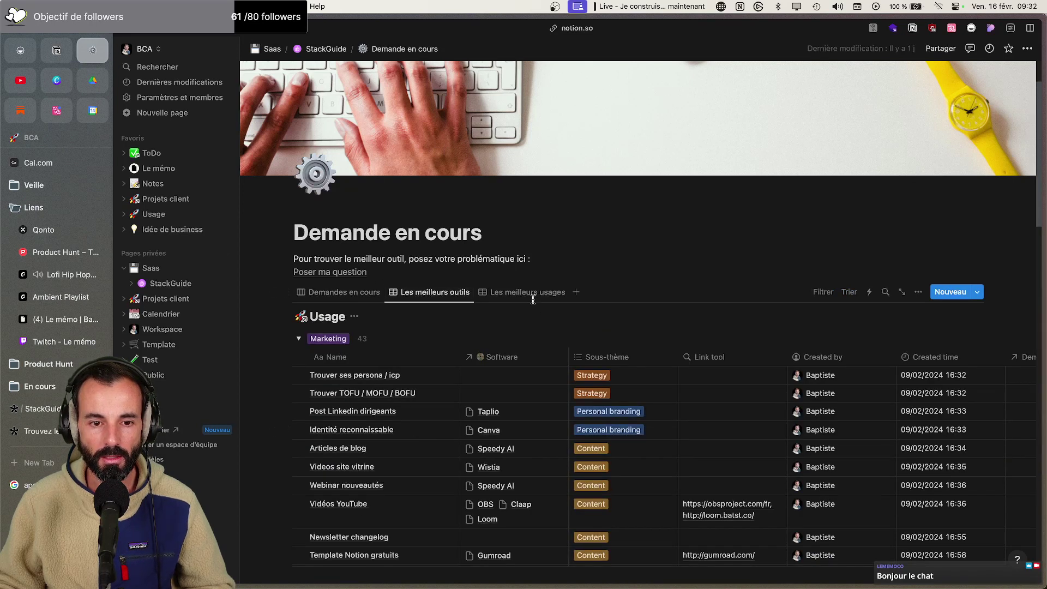
{"action": "left_click", "coordinate": [182, 285]}
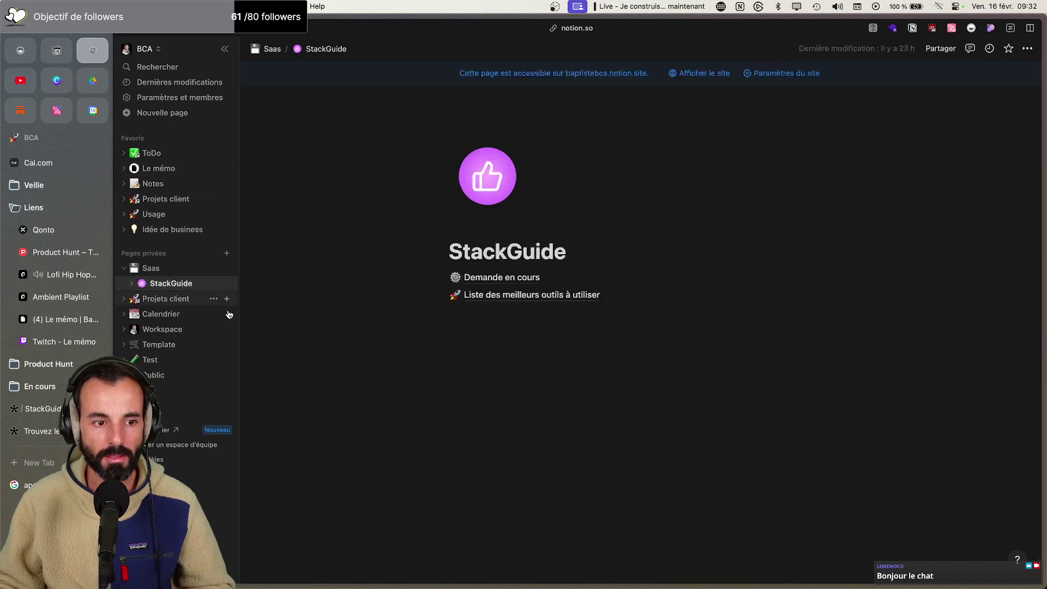
{"action": "left_click", "coordinate": [526, 297]}
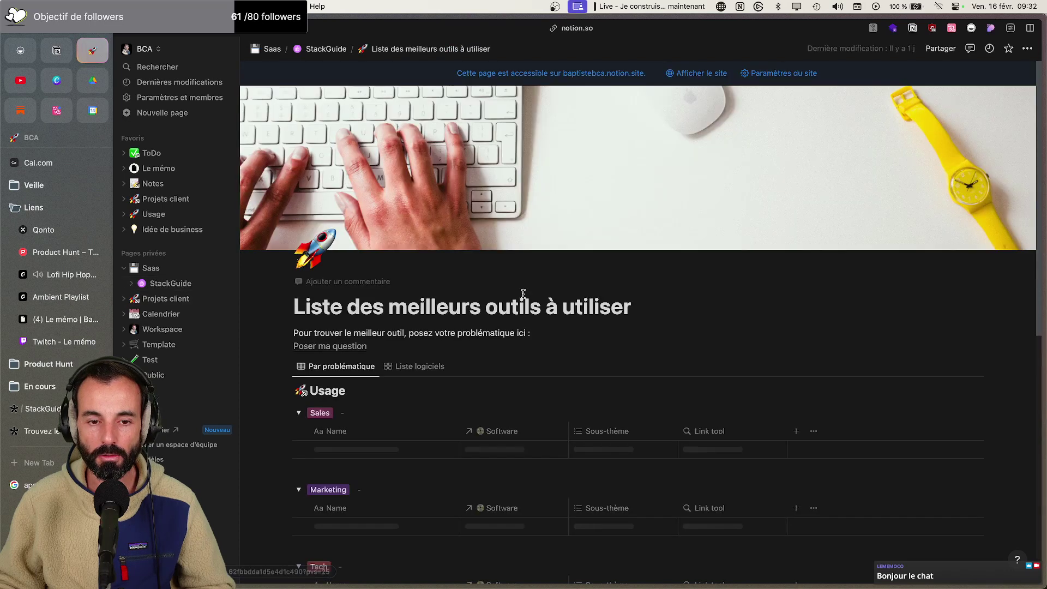
{"action": "scroll", "coordinate": [523, 297], "scroll_direction": "down", "scroll_amount": 5}
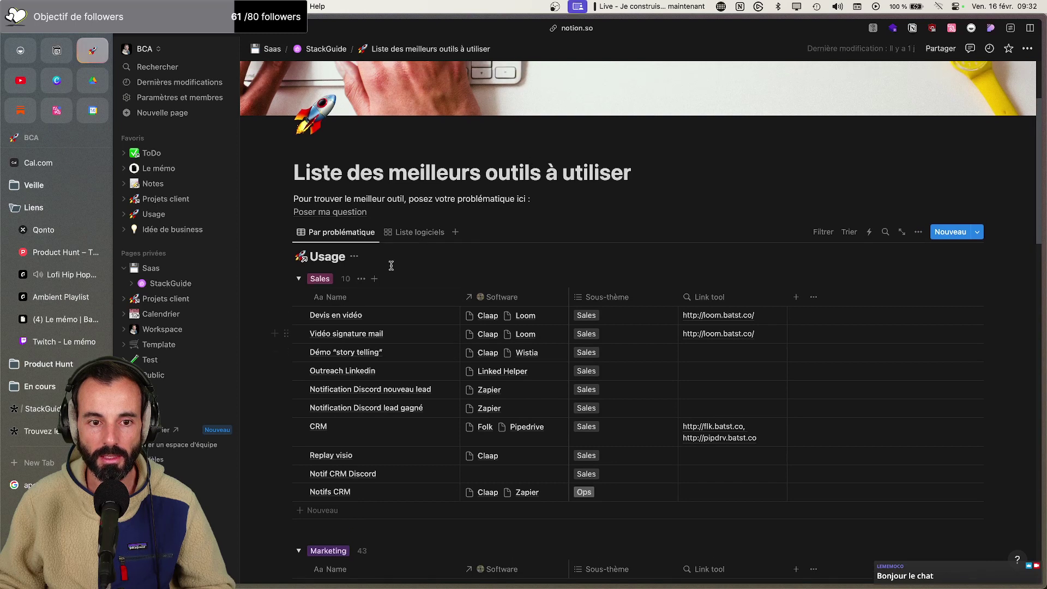
{"action": "left_click", "coordinate": [431, 233]}
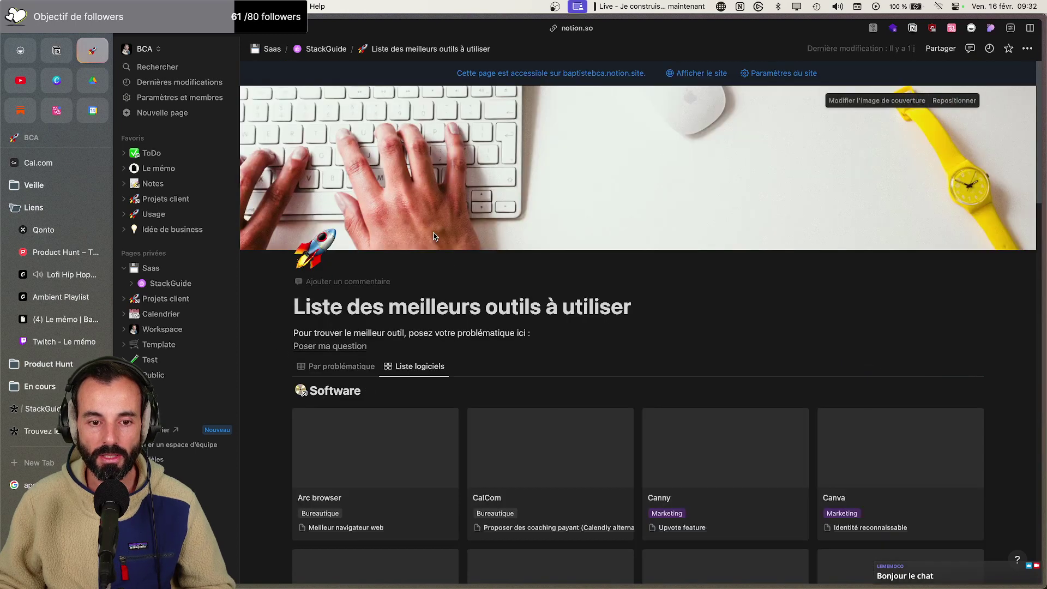
{"action": "scroll", "coordinate": [633, 376], "scroll_direction": "down", "scroll_amount": 10}
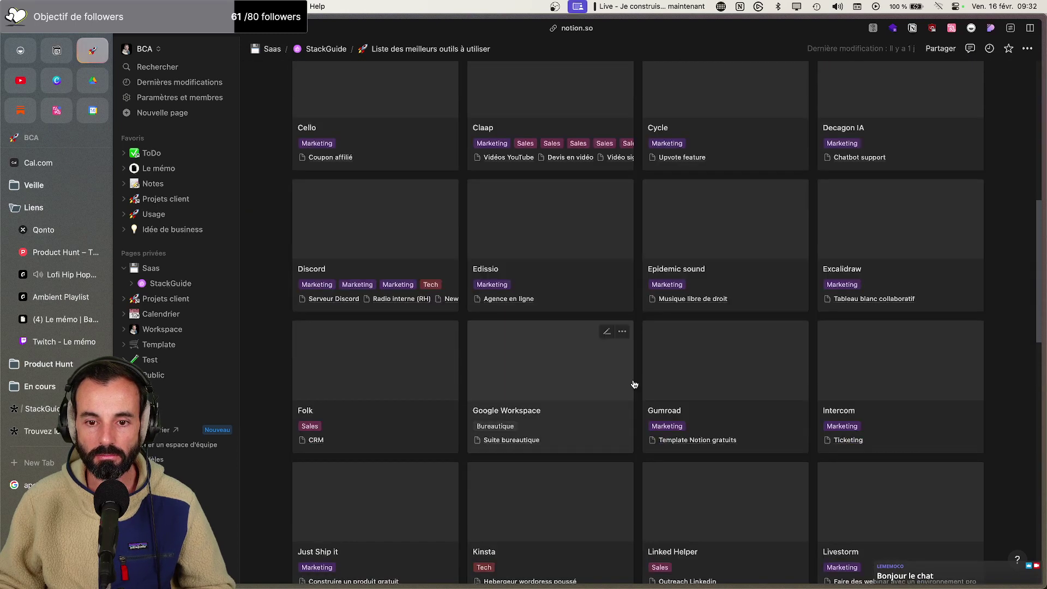
{"action": "scroll", "coordinate": [633, 380], "scroll_direction": "up", "scroll_amount": 2}
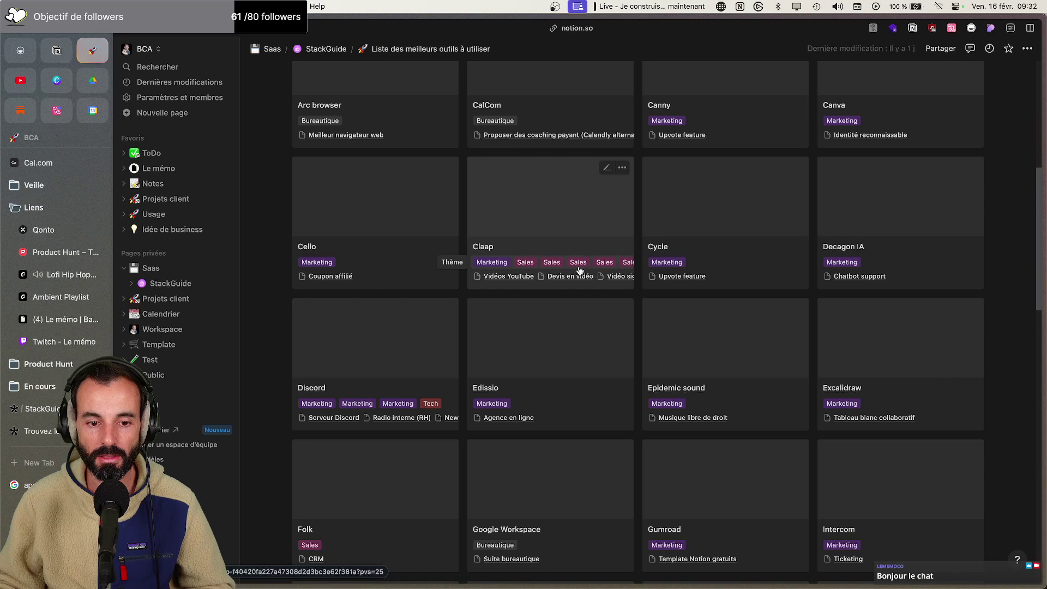
{"action": "scroll", "coordinate": [818, 215], "scroll_direction": "up", "scroll_amount": 2}
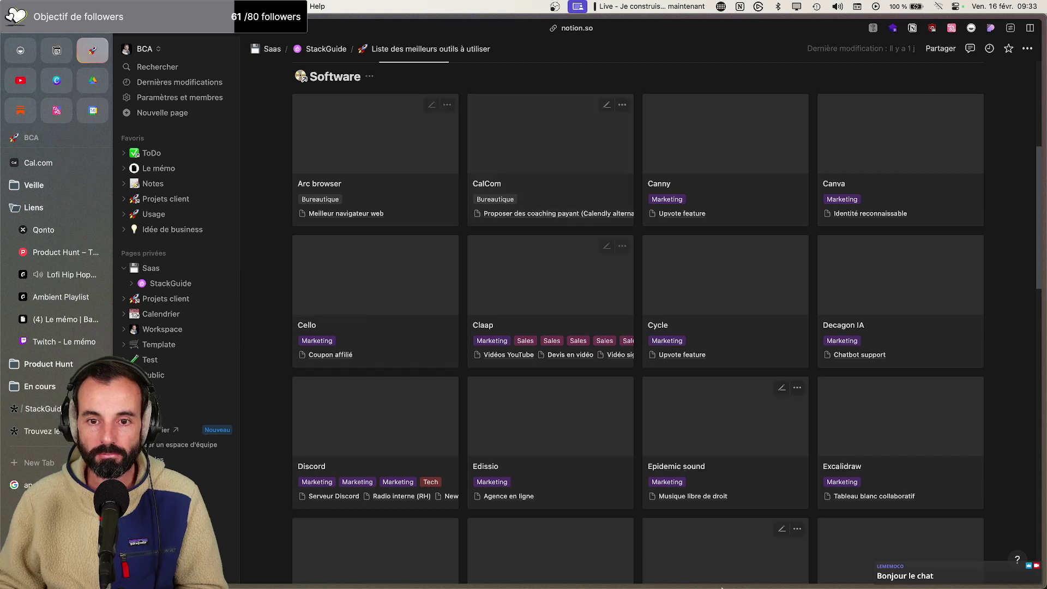
{"action": "left_click", "coordinate": [358, 566]}
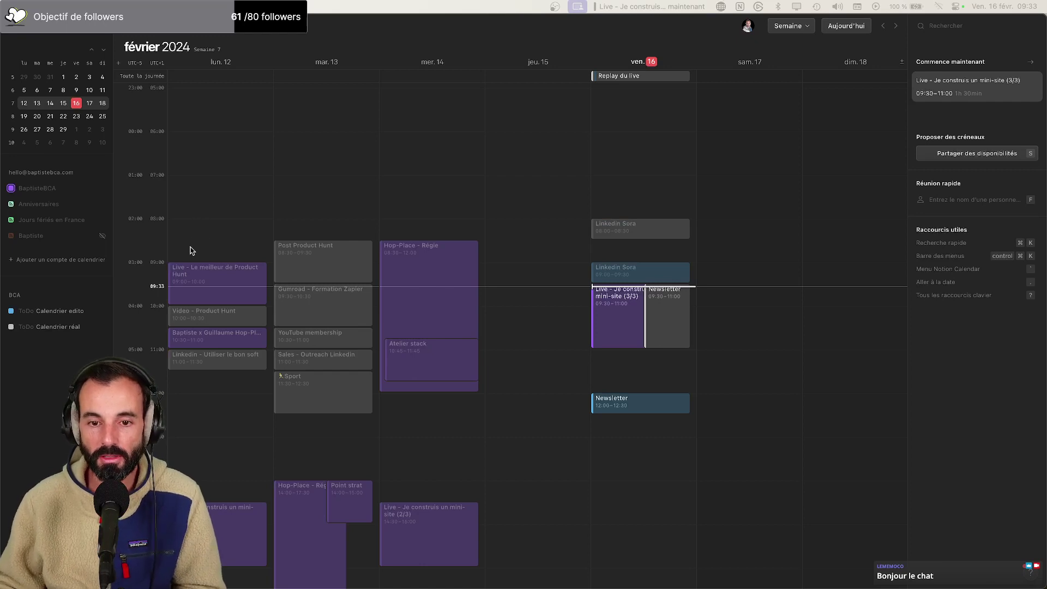
Review this week's Notion Calendar schedule, then switch back to the browser's tools gallery
{"action": "left_click", "coordinate": [670, 318]}
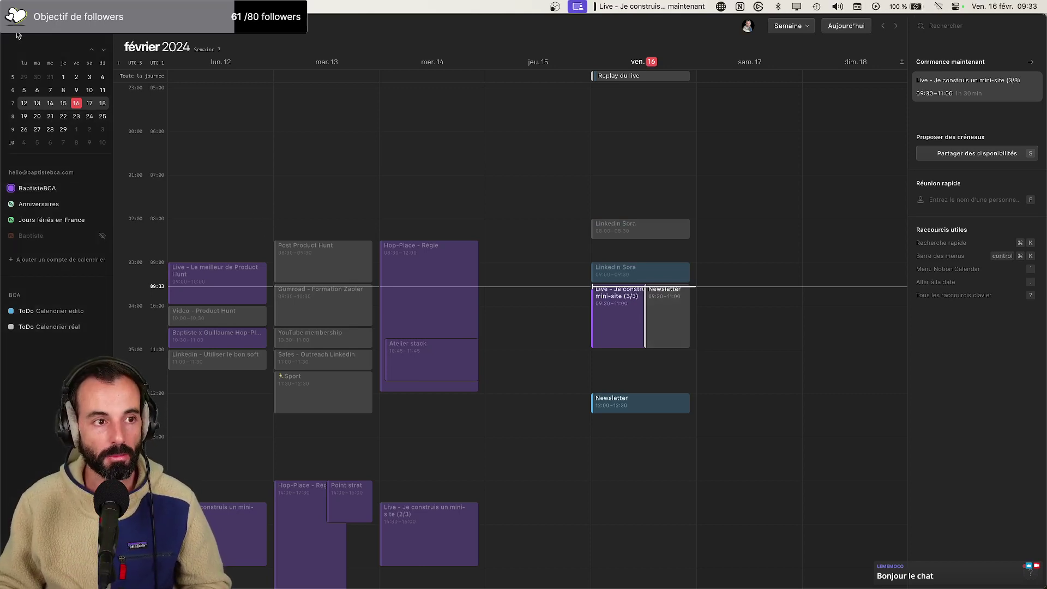
{"action": "key", "text": "super+Tab"}
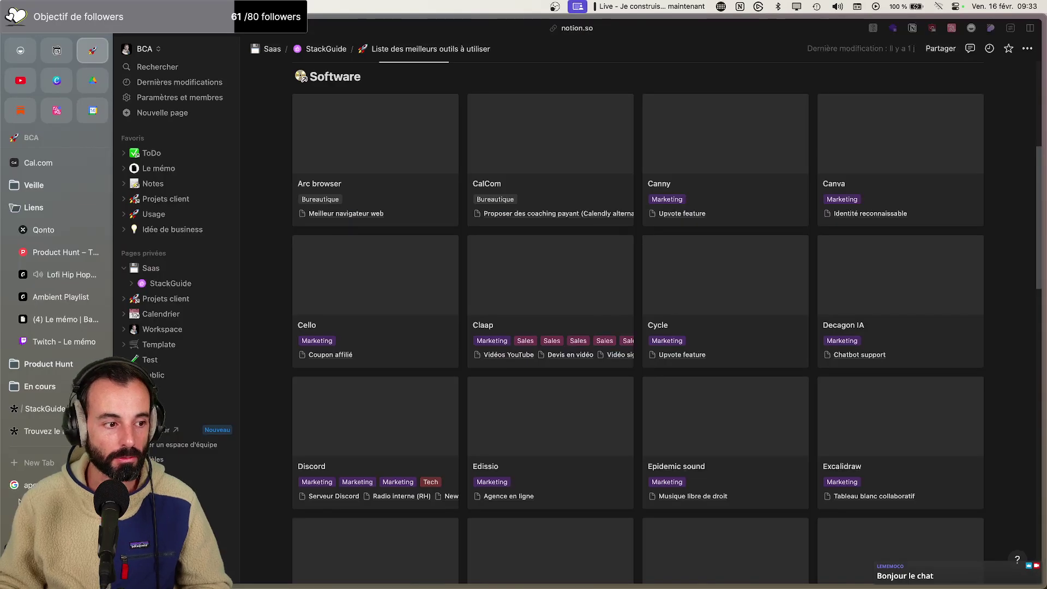
Open the published StackGuide form and step it back to its landing page
{"action": "left_click", "coordinate": [44, 409]}
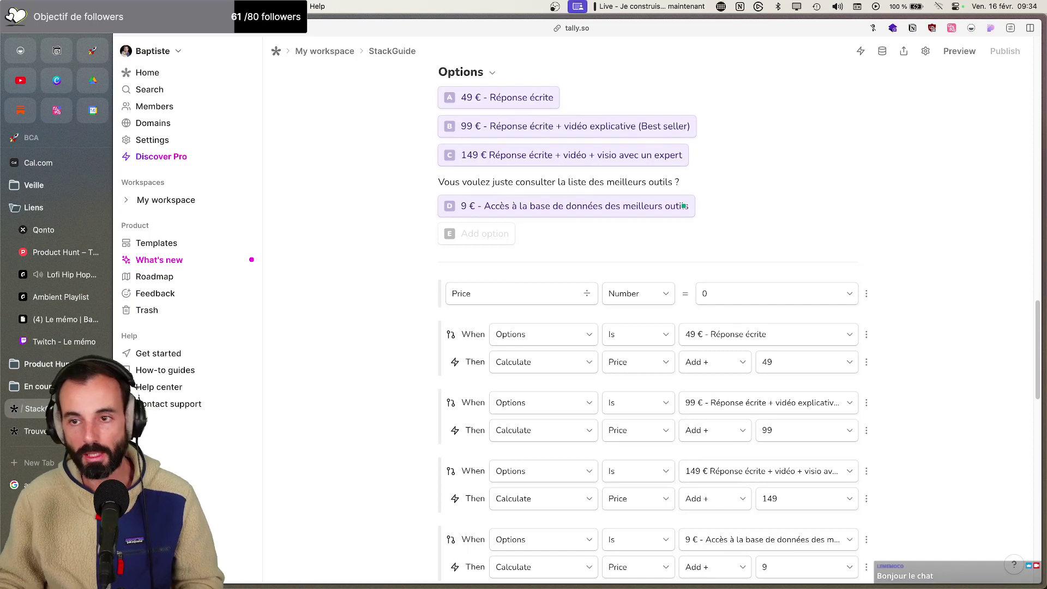
{"action": "left_click", "coordinate": [50, 431]}
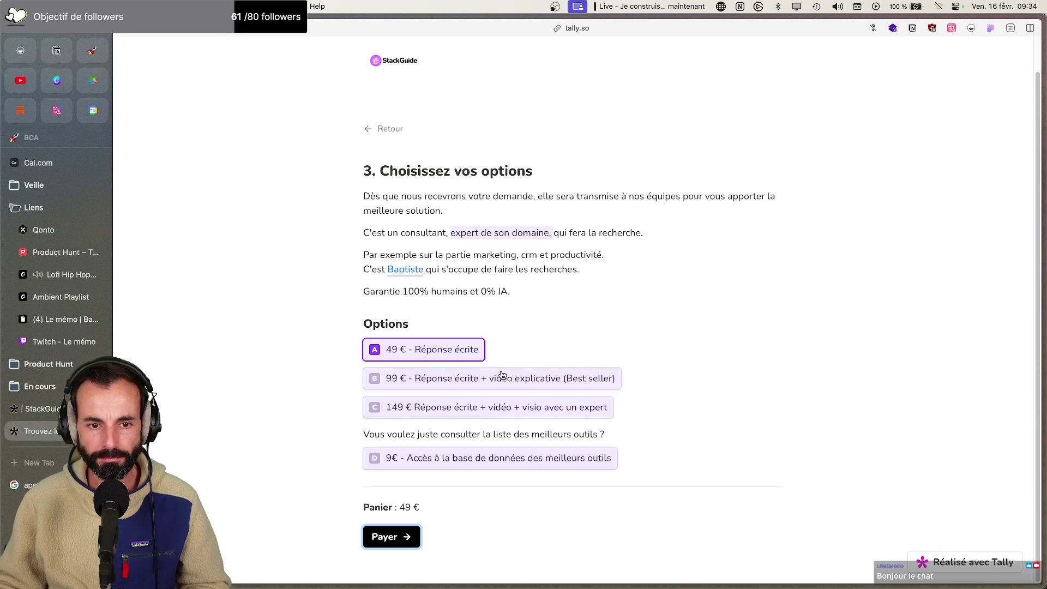
{"action": "left_click", "coordinate": [386, 130]}
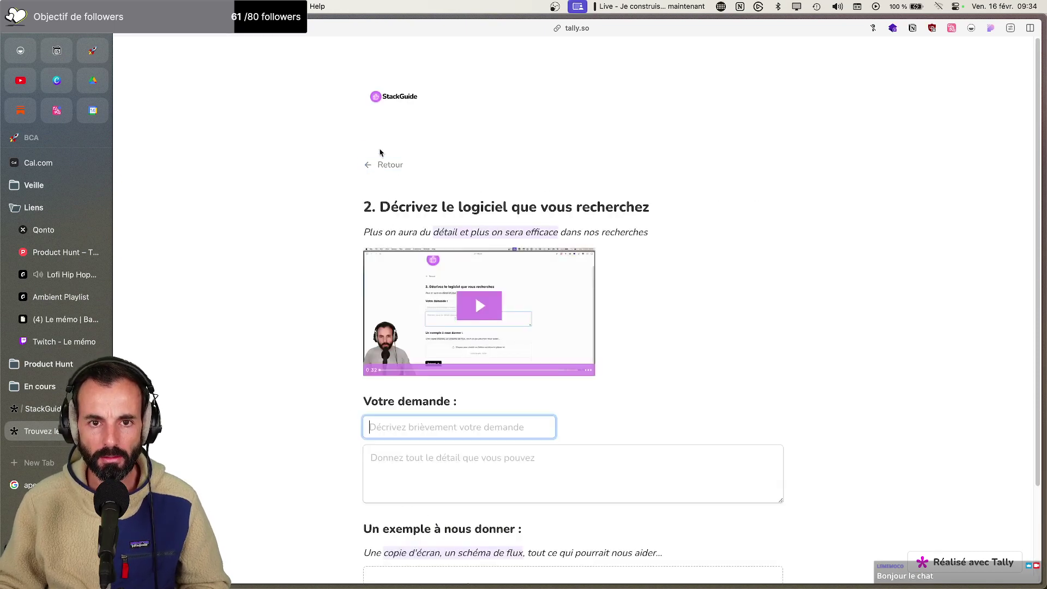
{"action": "left_click", "coordinate": [381, 167]}
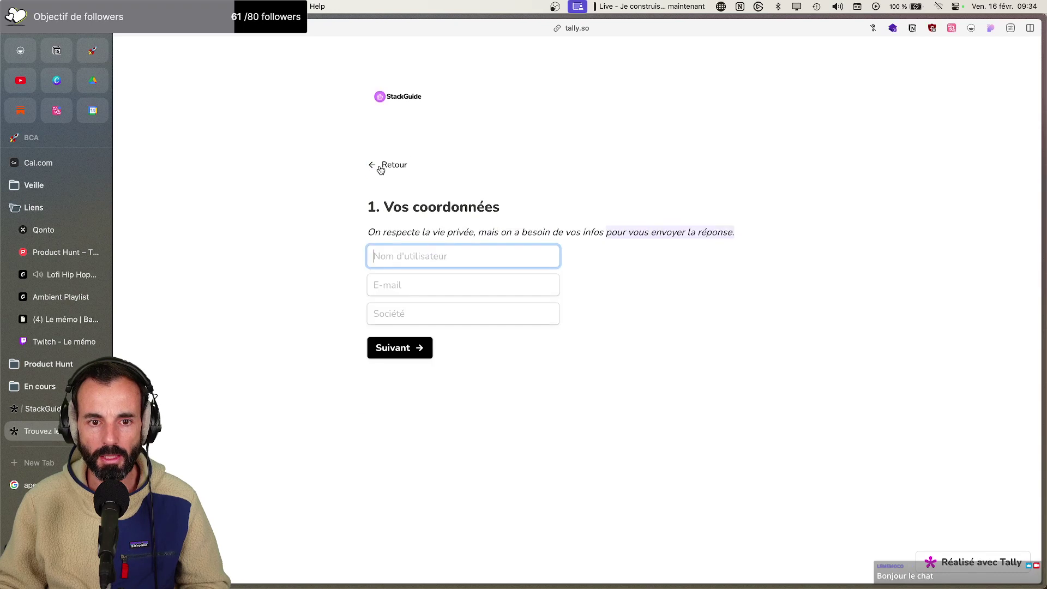
{"action": "left_click", "coordinate": [381, 165]}
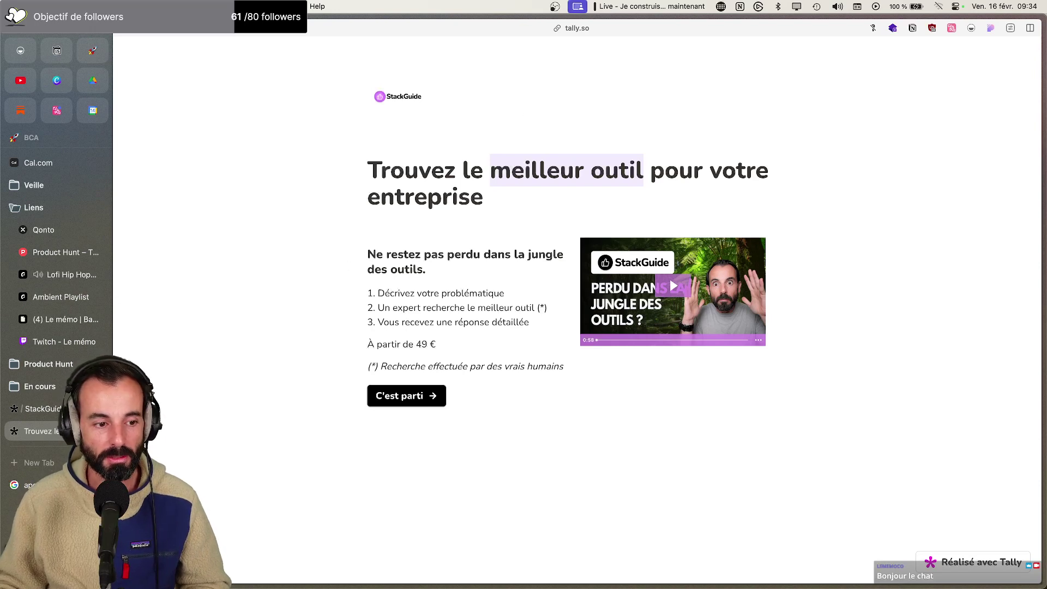
Review the StackGuide form editor again, then switch over to Notion Calendar
{"action": "left_click", "coordinate": [54, 414]}
{"action": "scroll", "coordinate": [326, 365], "scroll_direction": "up", "scroll_amount": 20}
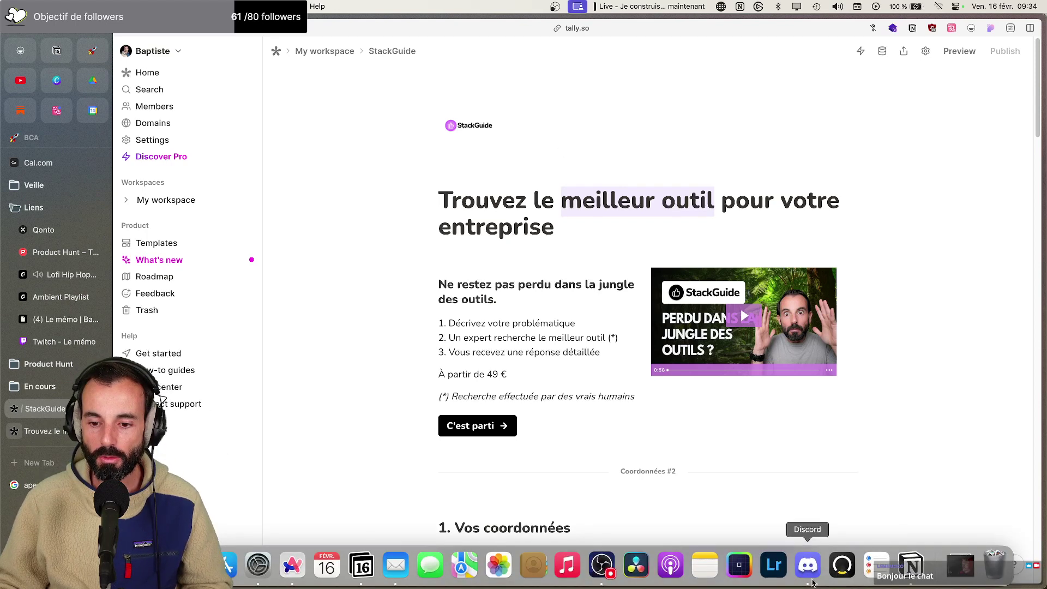
{"action": "left_click", "coordinate": [906, 570]}
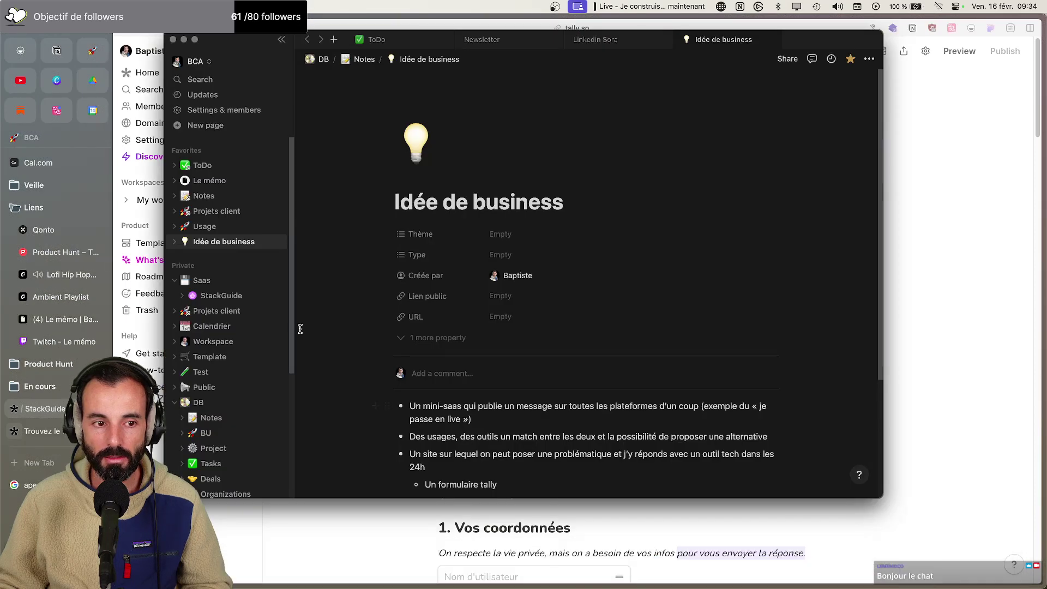
{"action": "left_click", "coordinate": [173, 40]}
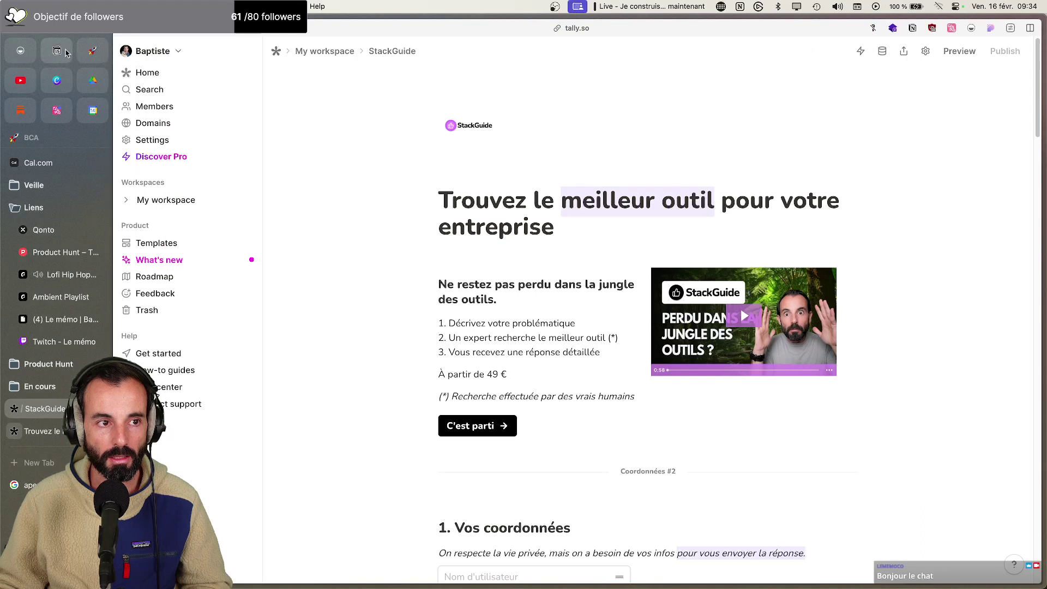
{"action": "left_click", "coordinate": [57, 50]}
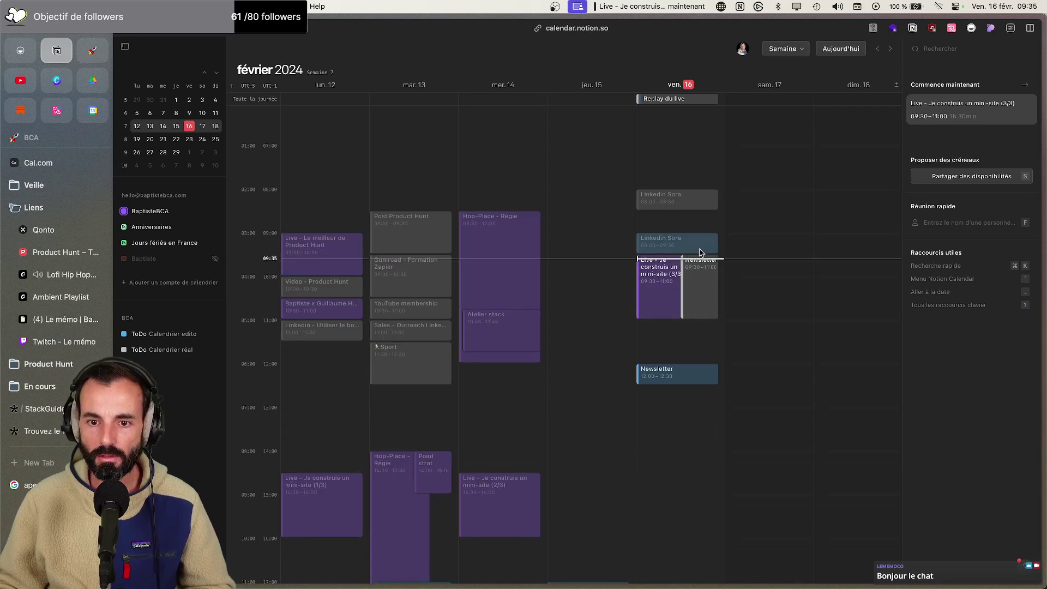
Create 'Linkedin - StackGuide' in the ToDo calendar, Friday 16 February 09:30–10:15, and open it in Notion
{"action": "left_click_drag", "start_coordinate": [724, 261], "coordinate": [735, 291]}
{"action": "left_click", "coordinate": [919, 285]}
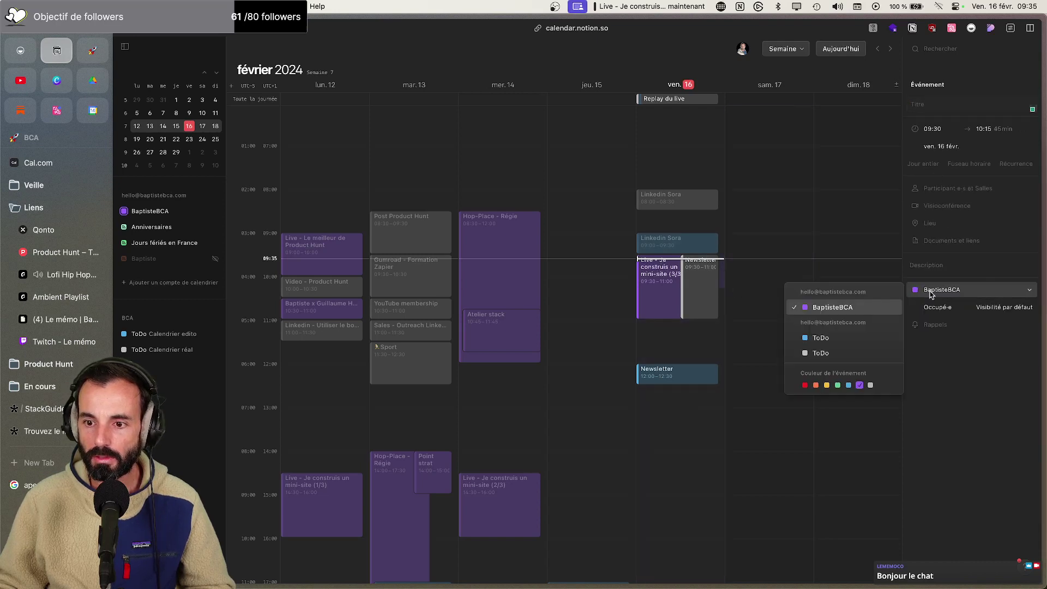
{"action": "left_click", "coordinate": [857, 343]}
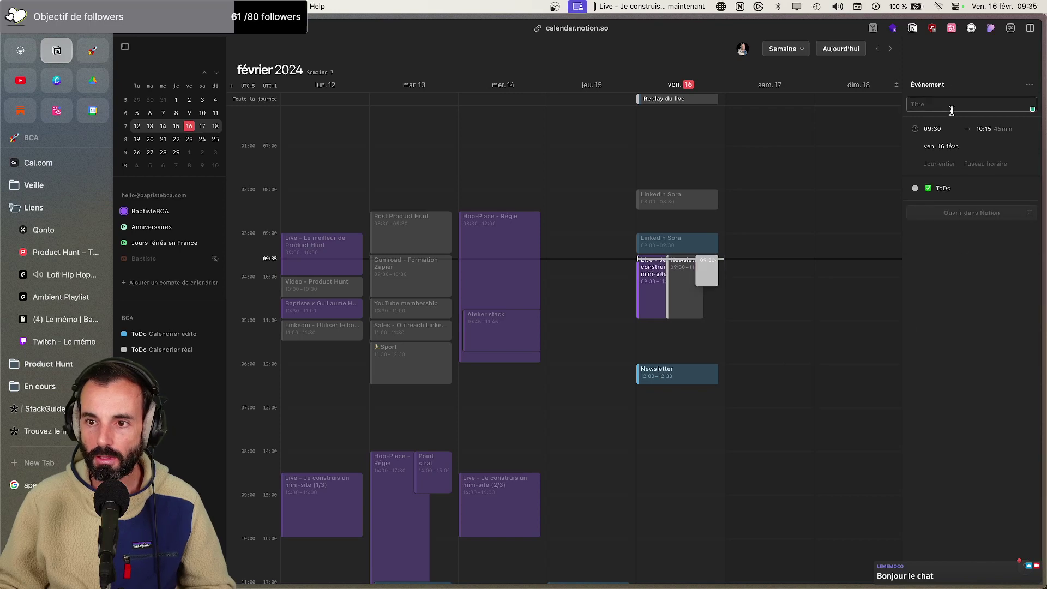
{"action": "type", "text": "Linkedin "}
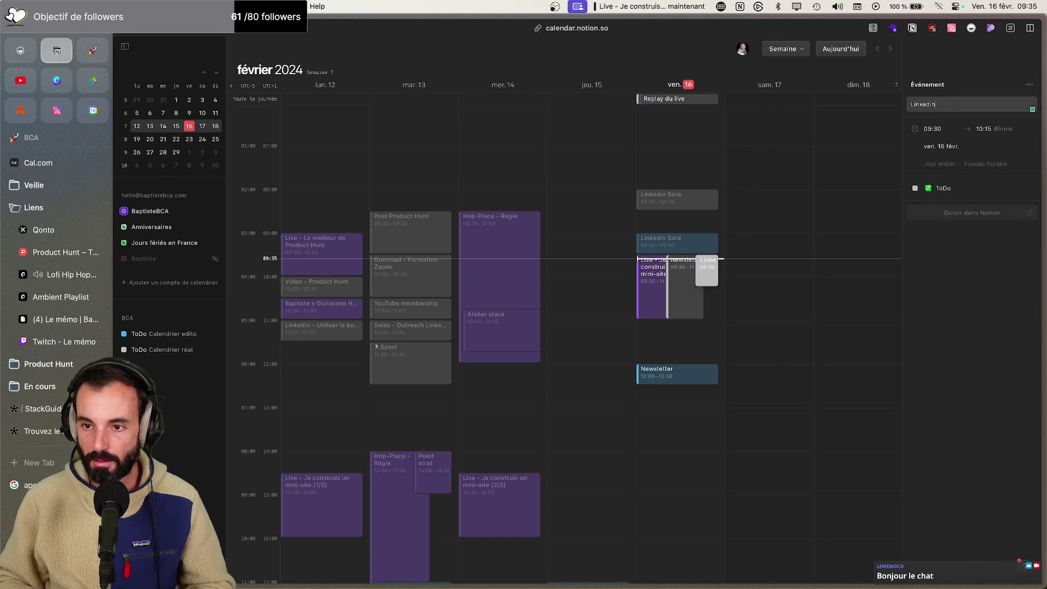
{"action": "type", "text": "- StackGuide"}
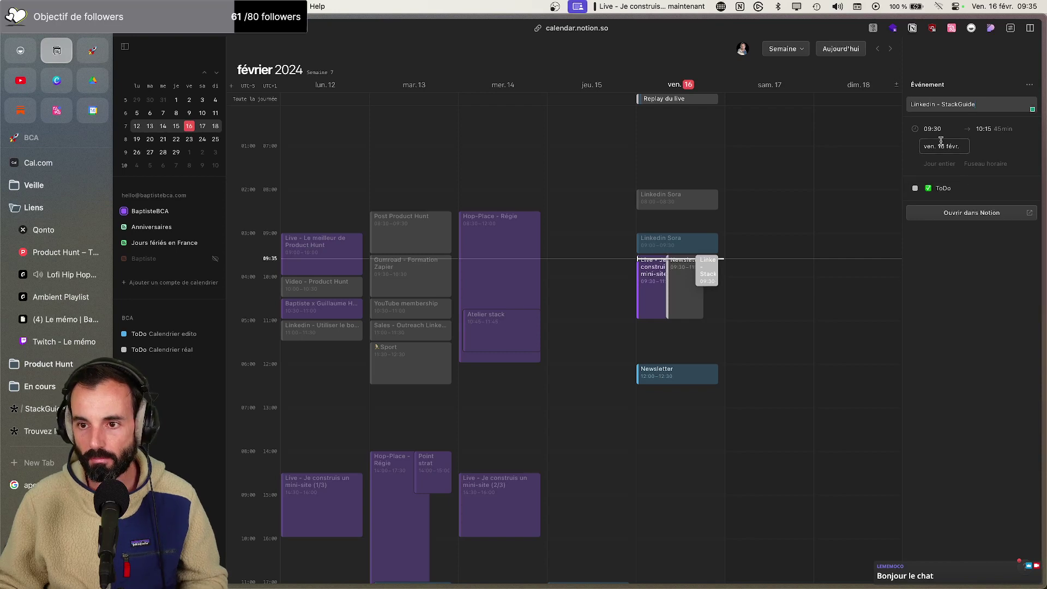
{"action": "left_click", "coordinate": [979, 129]}
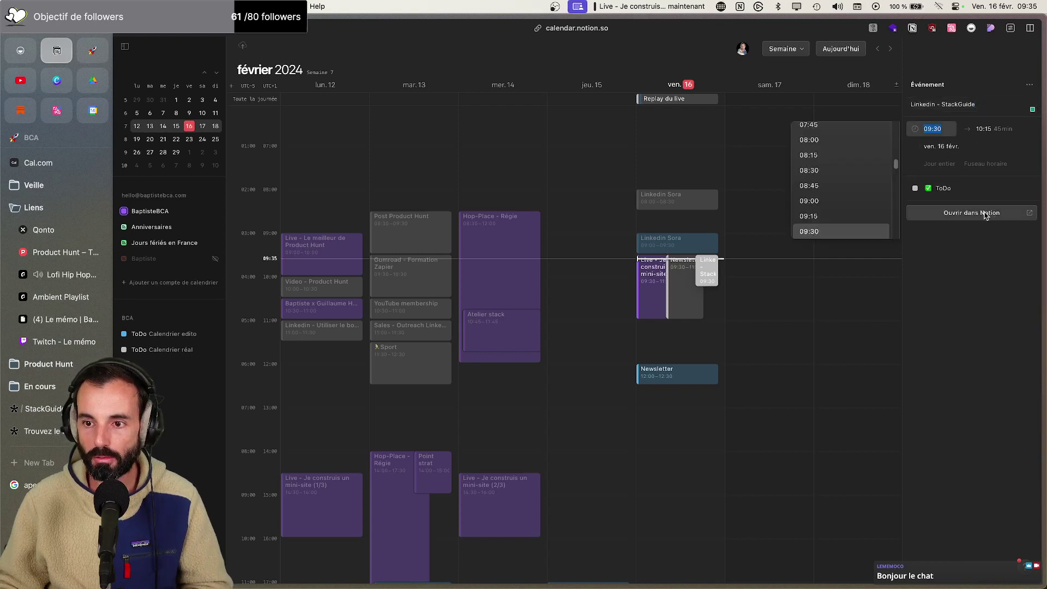
{"action": "left_click", "coordinate": [984, 213]}
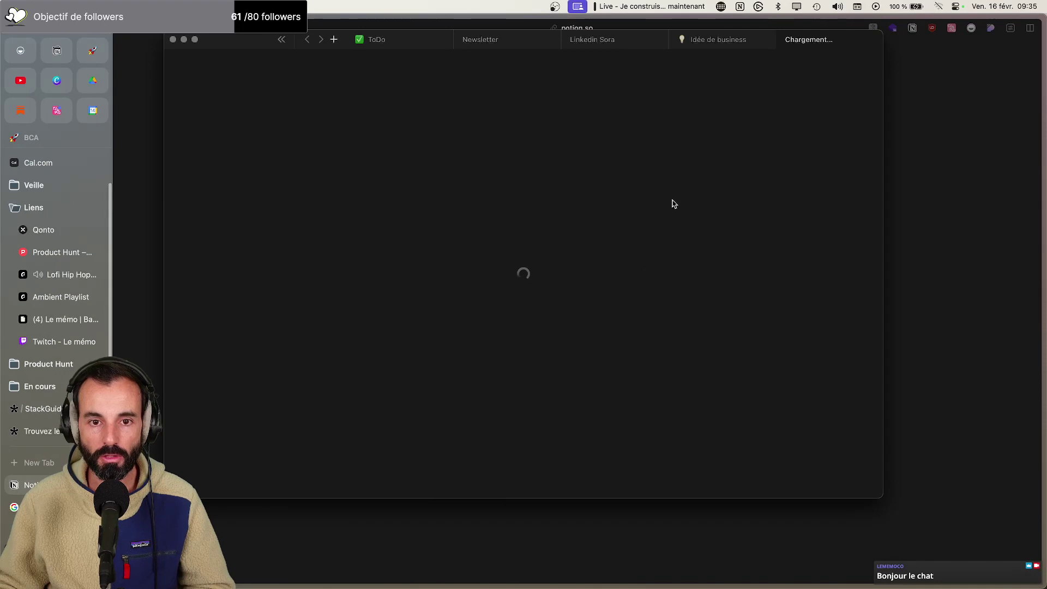
Maximize Notion, tag the task Linkedin, and start an empty page with no template
{"action": "double_click", "coordinate": [858, 37]}
{"action": "left_click", "coordinate": [505, 206]}
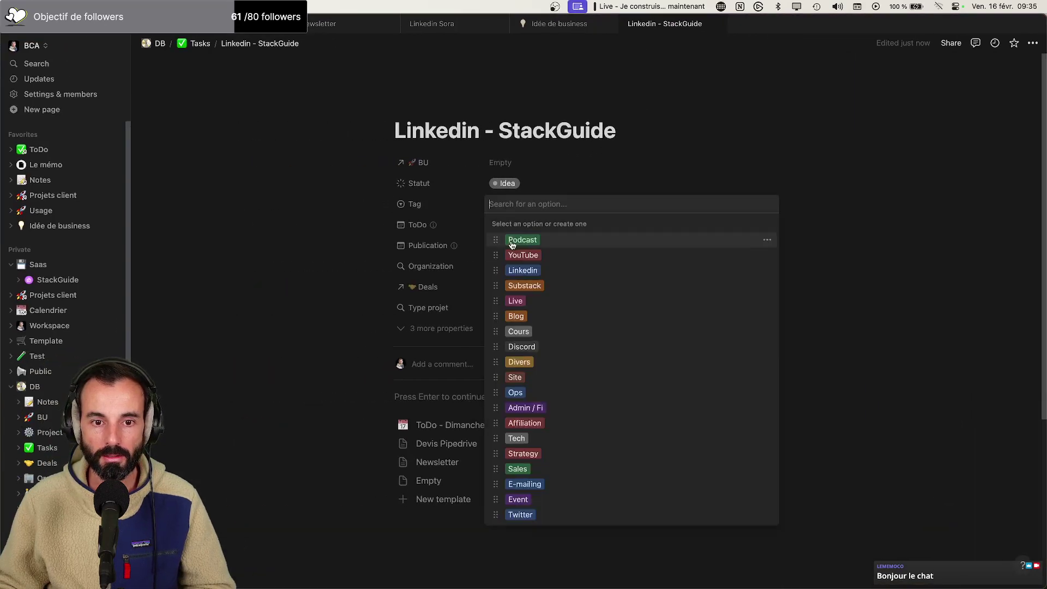
{"action": "left_click", "coordinate": [515, 270]}
{"action": "left_click", "coordinate": [448, 397]}
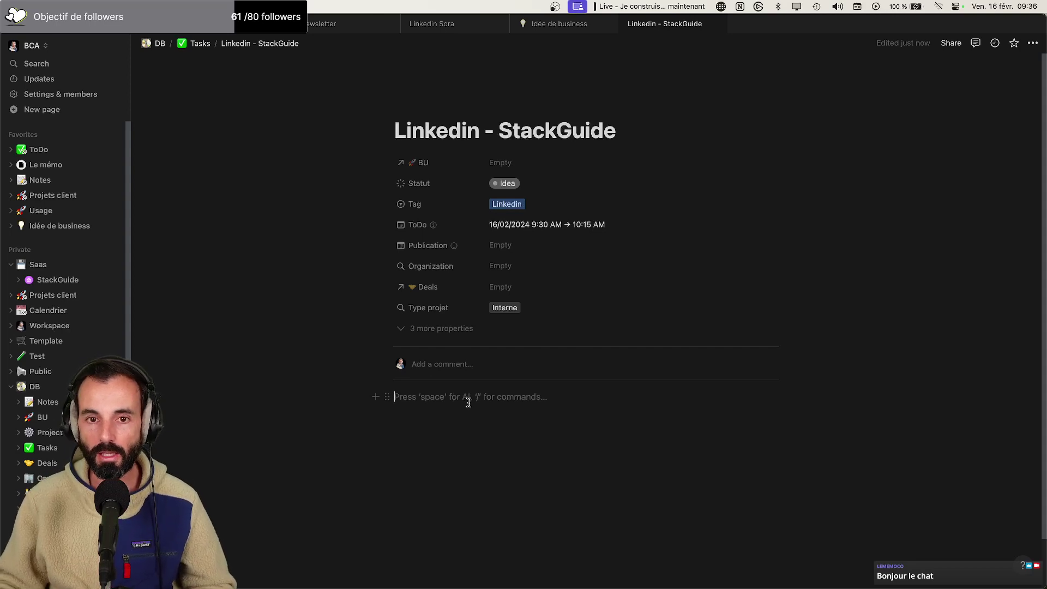
Compare the StackGuide form with the Notion task page, ending back on the task page
{"action": "key", "text": "super+Tab"}
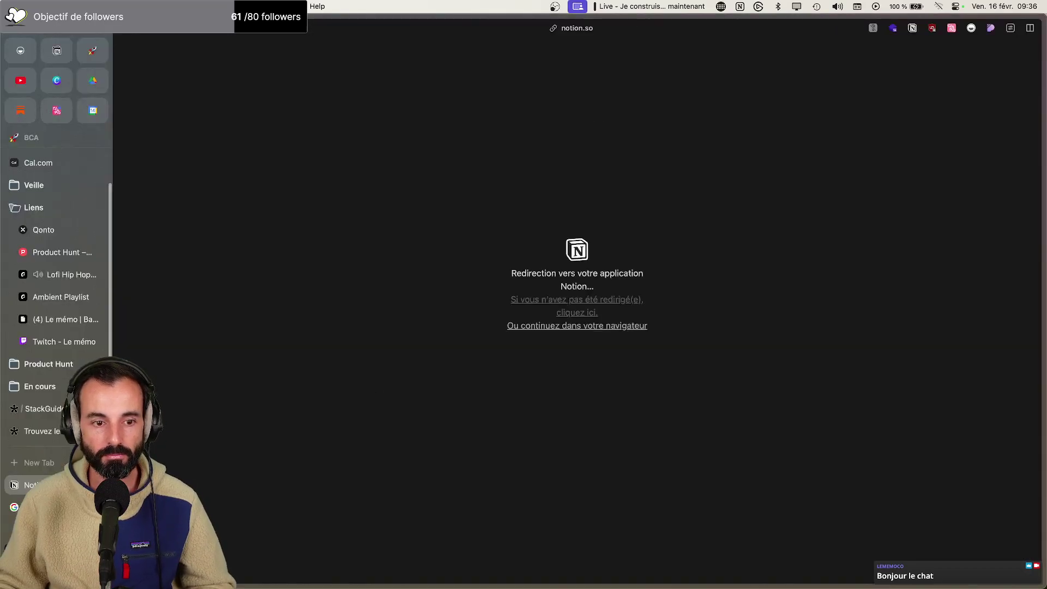
{"action": "left_click", "coordinate": [32, 431]}
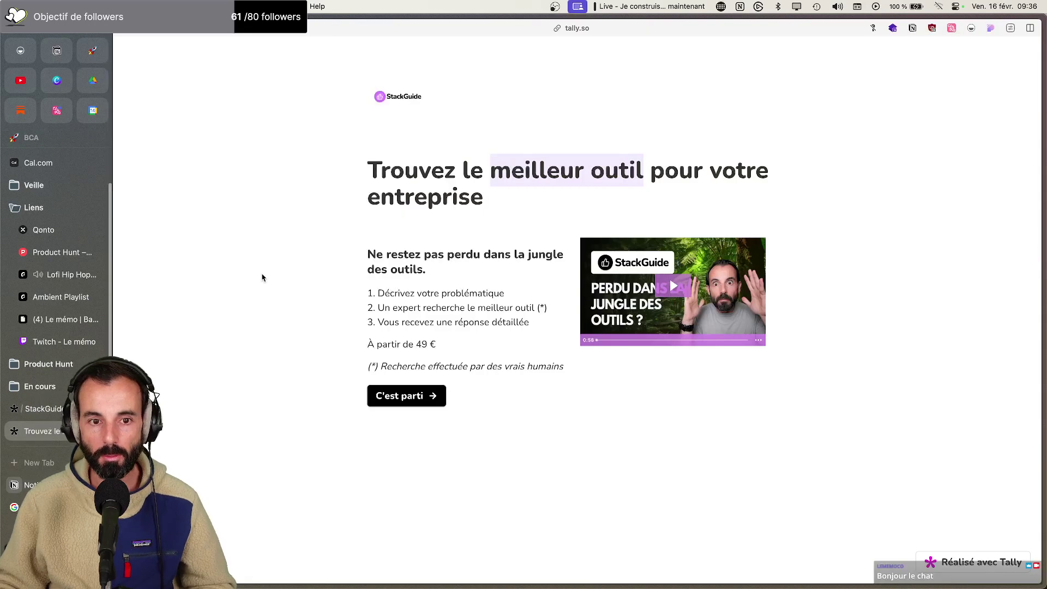
{"action": "key", "text": "super+Tab"}
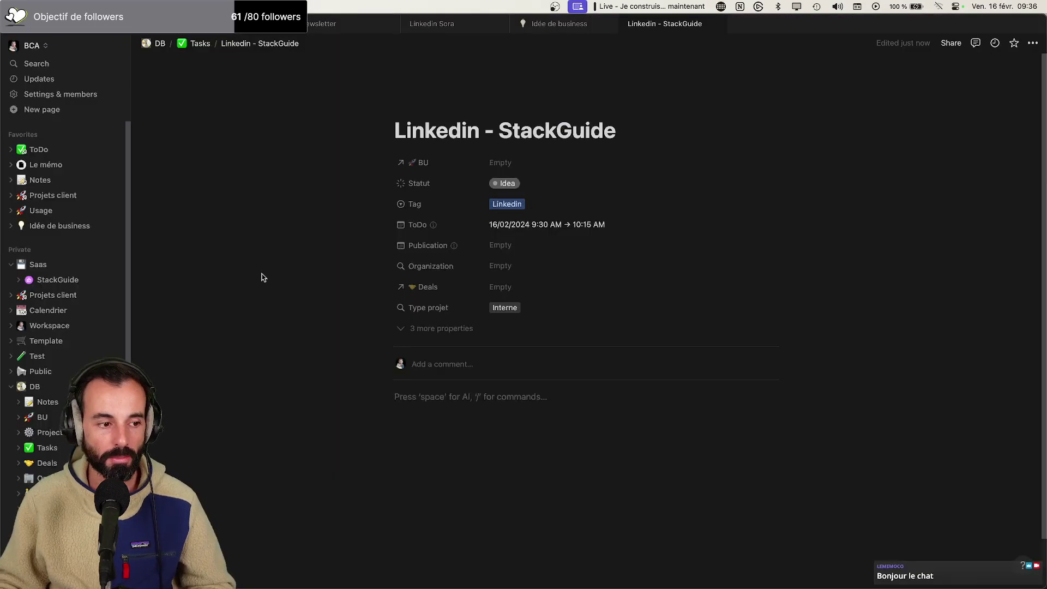
{"action": "key", "text": "super+Tab"}
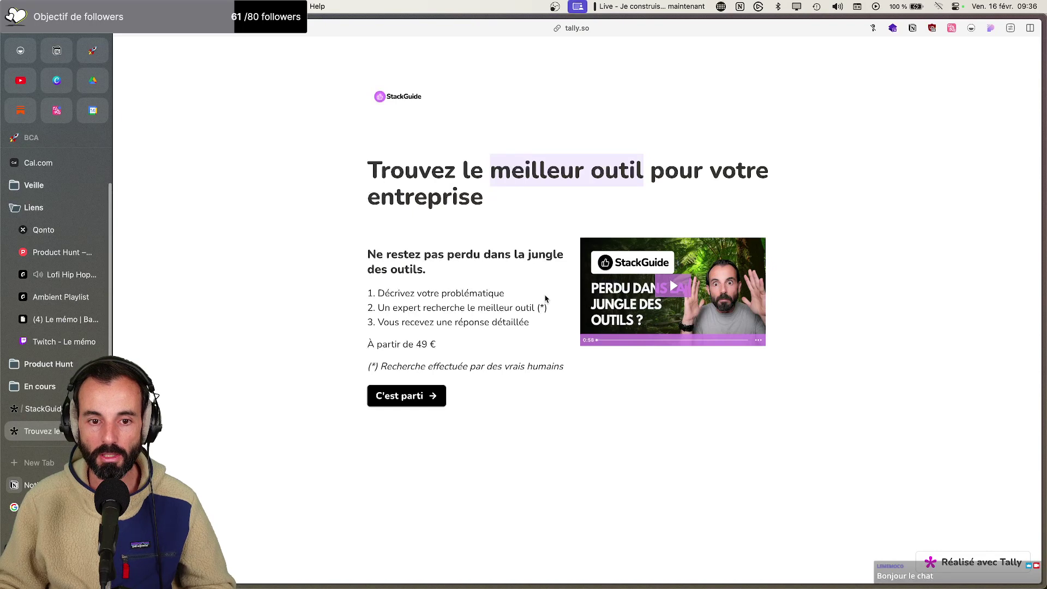
{"action": "key", "text": "super+Tab"}
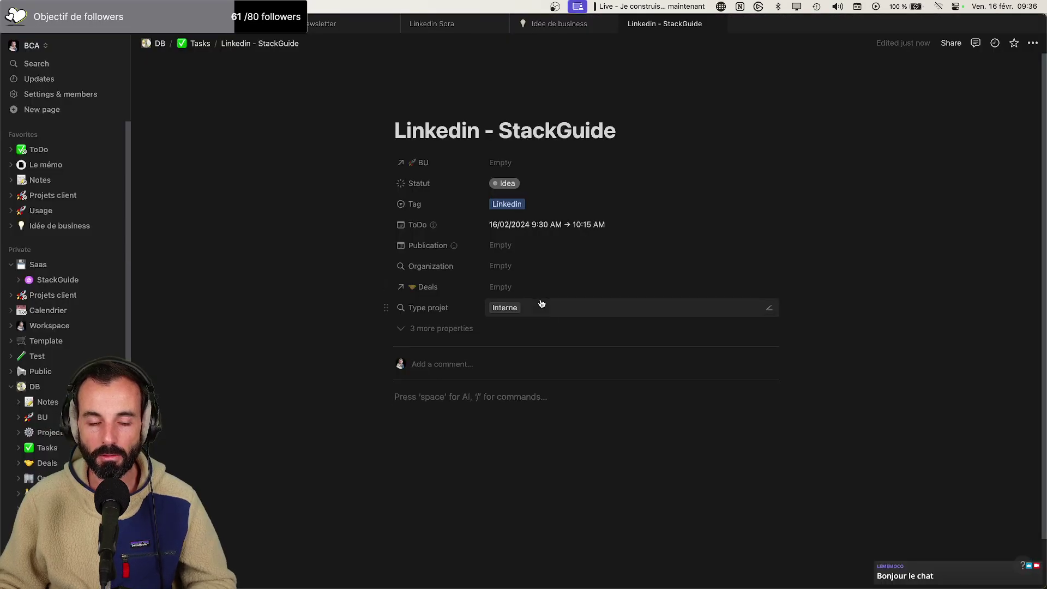
Write the opening questions about being lost in the tool jungle and never knowing which software to choose
{"action": "type", "text": "Vous en av"}
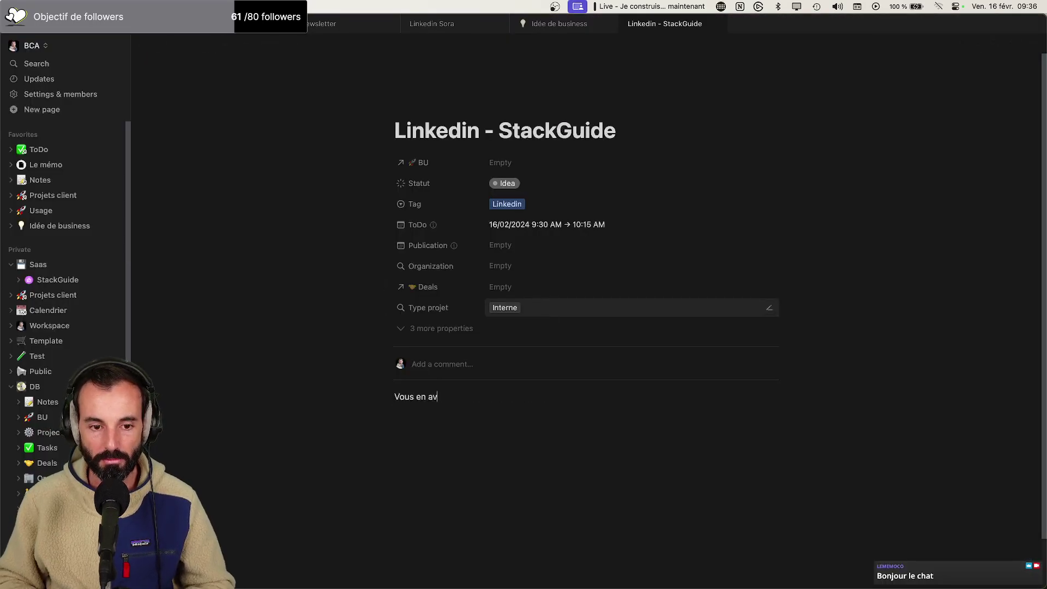
{"action": "type", "text": "ez marre des"}
{"action": "key", "text": "BackSpace"}
{"action": "key", "text": "BackSpace"}
{"action": "type", "text": "'-etre perdus d"}
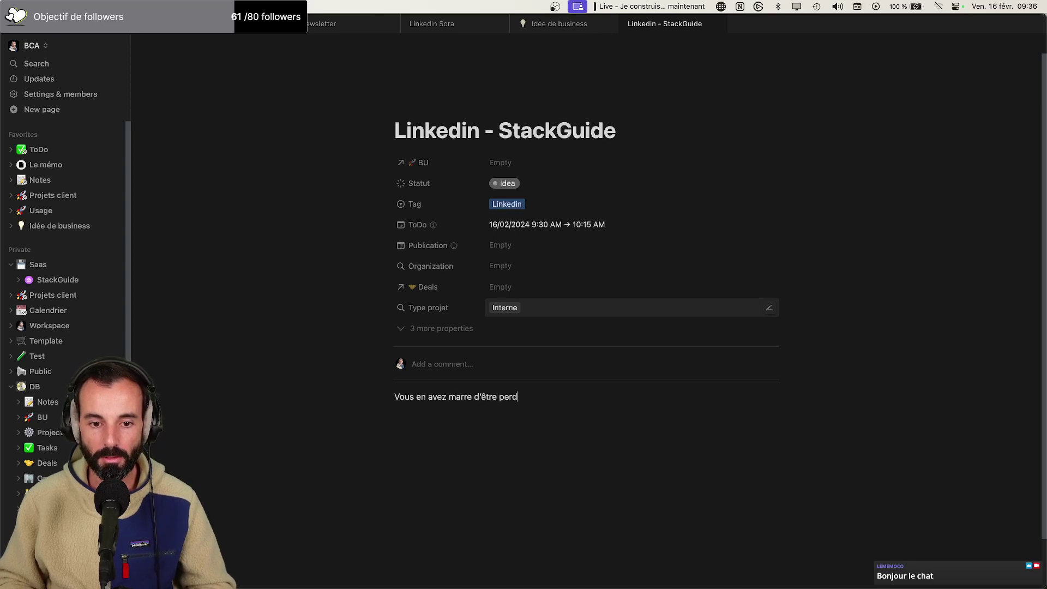
{"action": "type", "text": "ans la jun"}
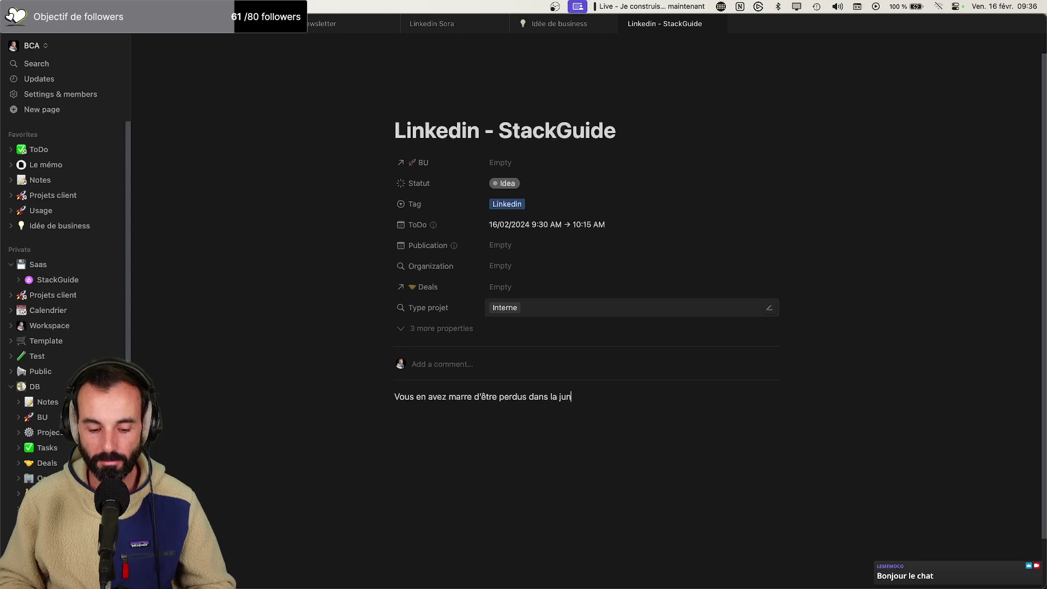
{"action": "type", "text": "gle des ou"}
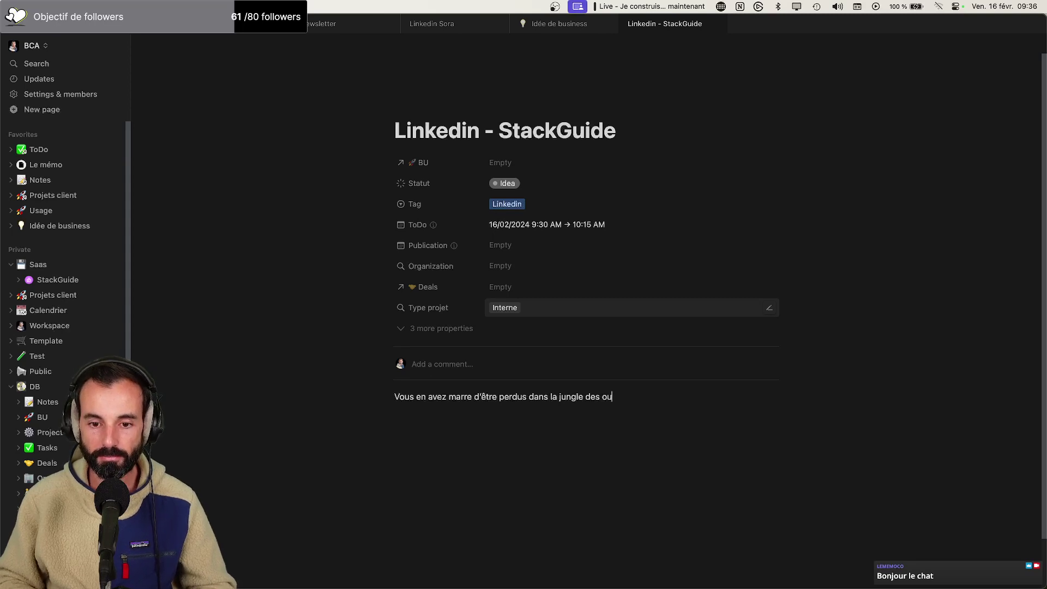
{"action": "type", "text": "tils ?"}
{"action": "key", "text": "shift+Return"}
{"action": "type", "text": "Vous ne "}
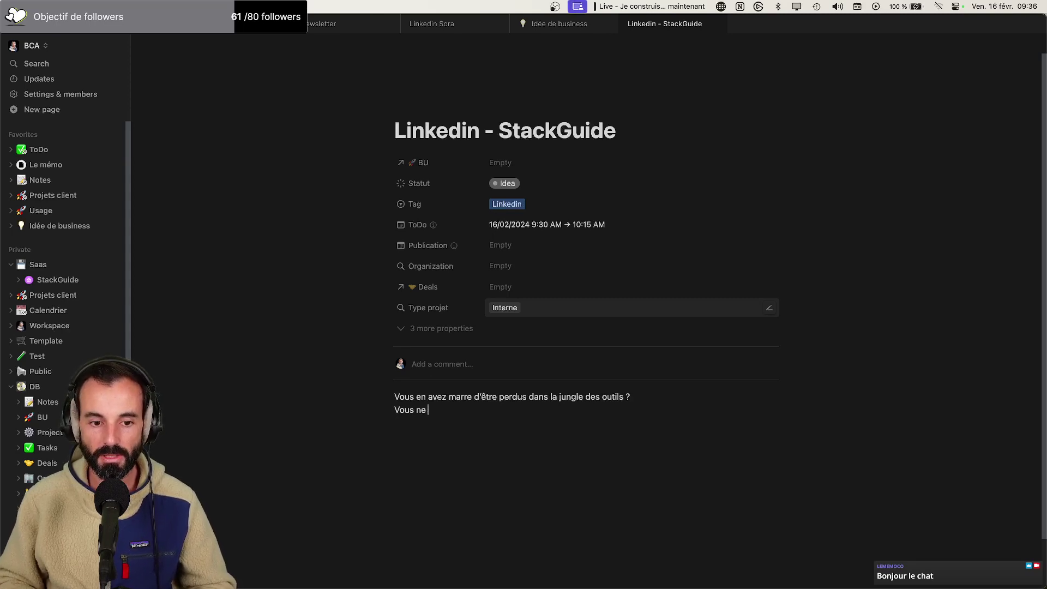
{"action": "type", "text": "savez p"}
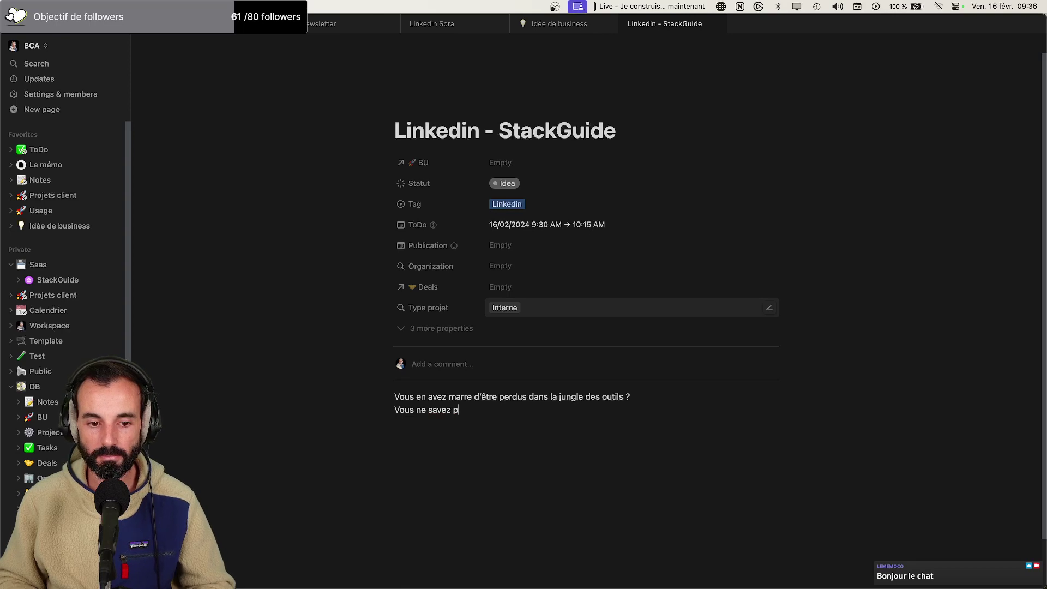
{"action": "type", "text": "as quel"}
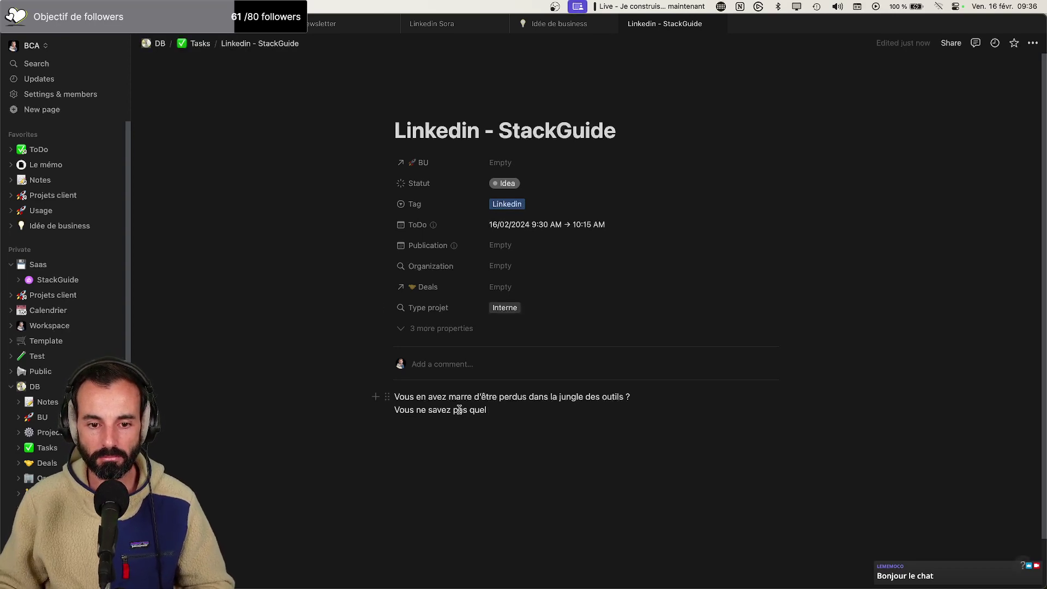
{"action": "left_click_drag", "start_coordinate": [453, 409], "coordinate": [486, 410]}
{"action": "type", "text": "jama"}
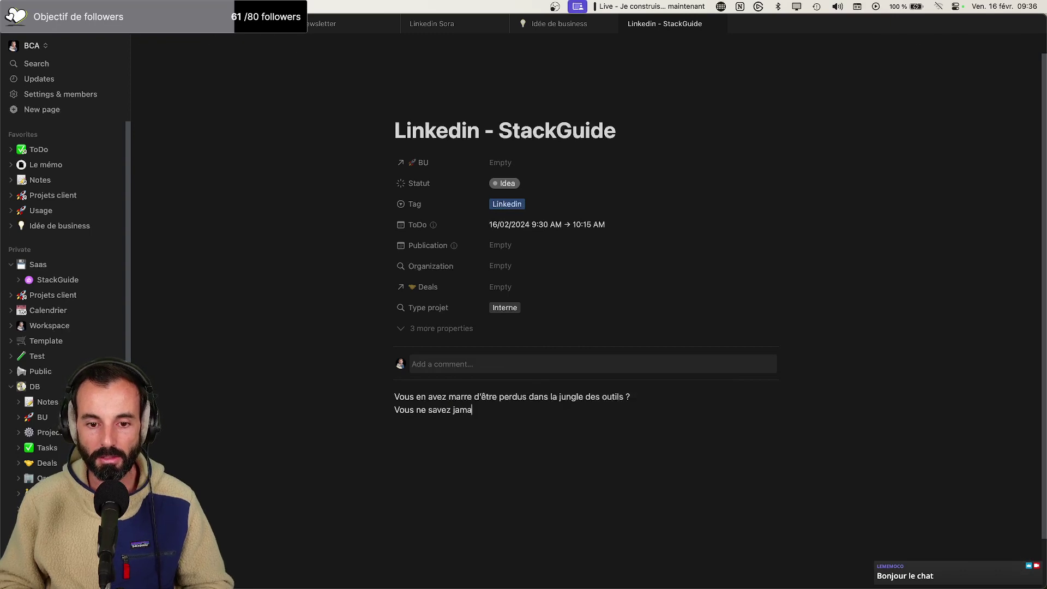
{"action": "type", "text": "is "}
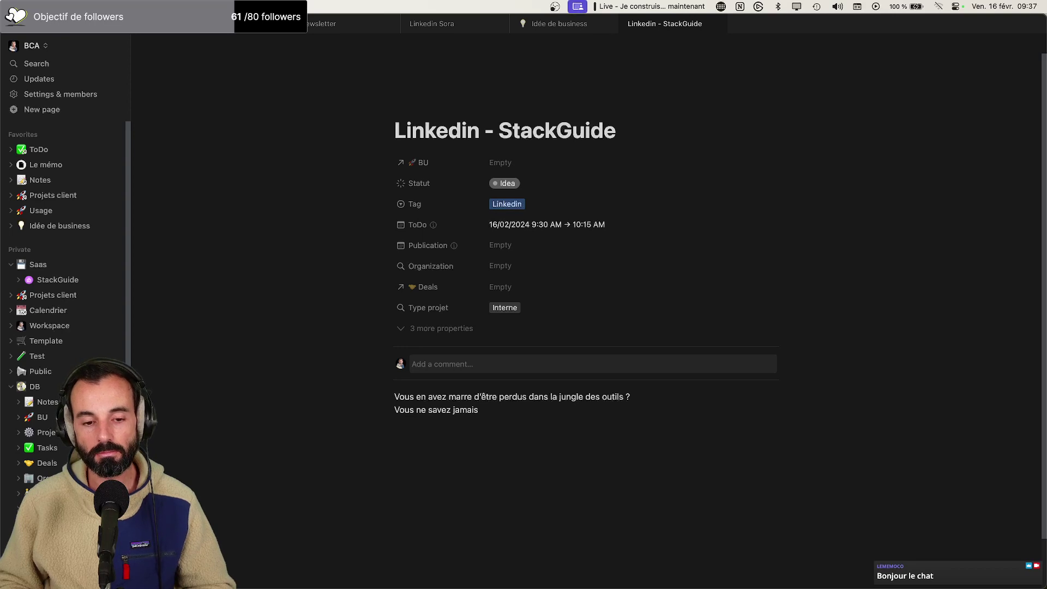
{"action": "type", "text": "quek l"}
{"action": "key", "text": "BackSpace"}
{"action": "key", "text": "BackSpace"}
{"action": "key", "text": "BackSpace"}
{"action": "type", "text": "l"}
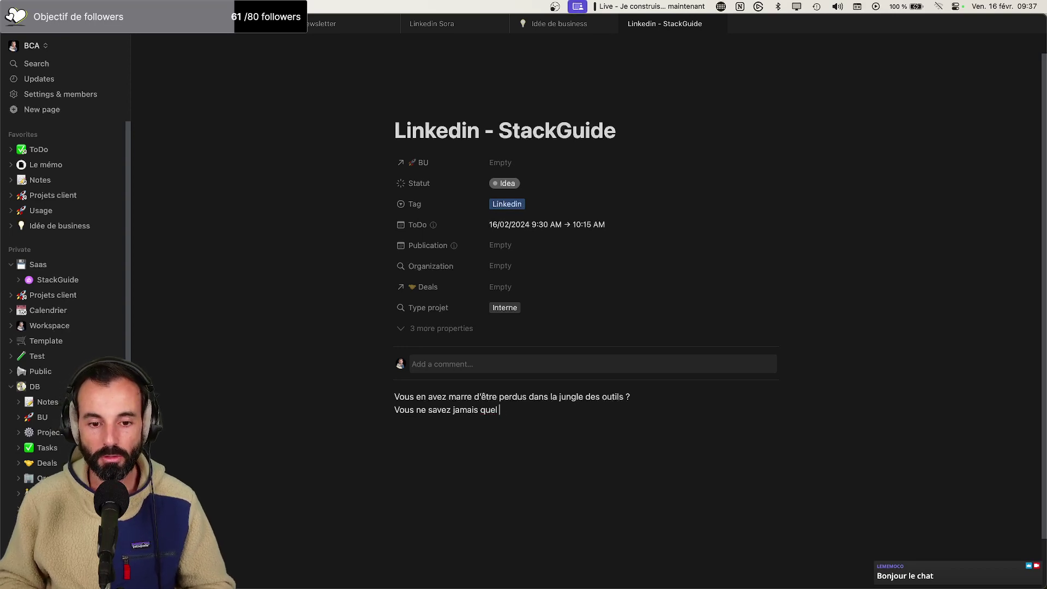
{"action": "type", "text": " logiciel choisi"}
{"action": "key", "text": "BackSpace"}
{"action": "type", "text": "ur"}
{"action": "key", "text": "BackSpace"}
{"action": "key", "text": "BackSpace"}
{"action": "type", "text": "ir pour votre entreprise ?"}
Add the paragraph 'En plus avec l'arrivée de l'IA...'
{"action": "key", "text": "Return"}
{"action": "key", "text": "Return"}
{"action": "type", "text": "Aevc"}
{"action": "key", "text": "BackSpace"}
{"action": "key", "text": "BackSpace"}
{"action": "key", "text": "BackSpace"}
{"action": "type", "text": "v"}
{"action": "key", "text": "BackSpace"}
{"action": "key", "text": "BackSpace"}
{"action": "type", "text": "En plus avec l'arrivée de l'IA..."}
{"action": "key", "text": "Return"}
{"action": "key", "text": "Return"}
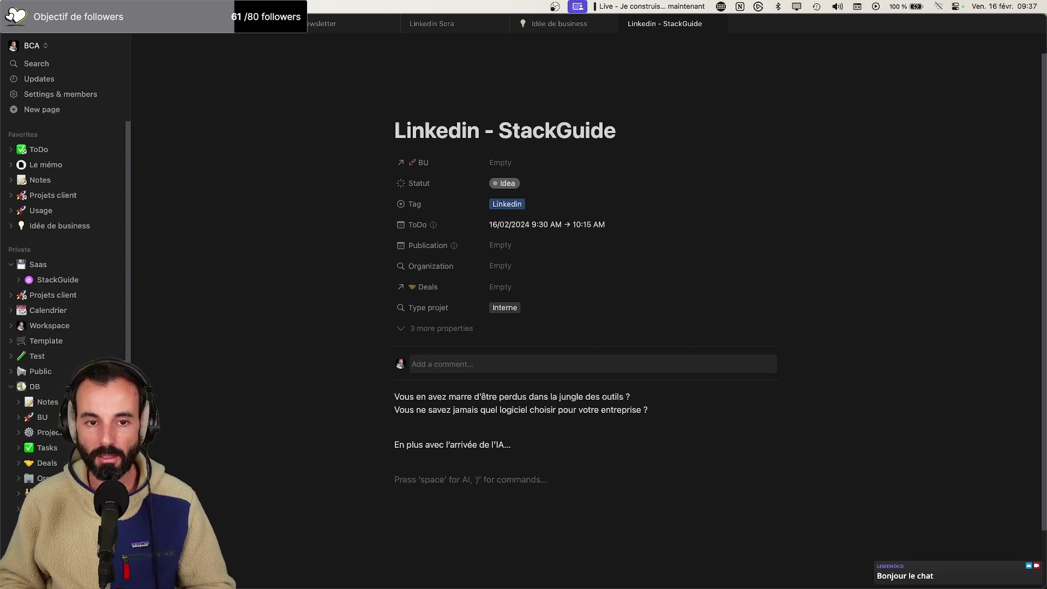
Write 'Dans ce post, je vous partage ma méthode pour trouver les meilleurs outils. En fonction d'une problématique donnée.'
{"action": "type", "text": "Dans ce "}
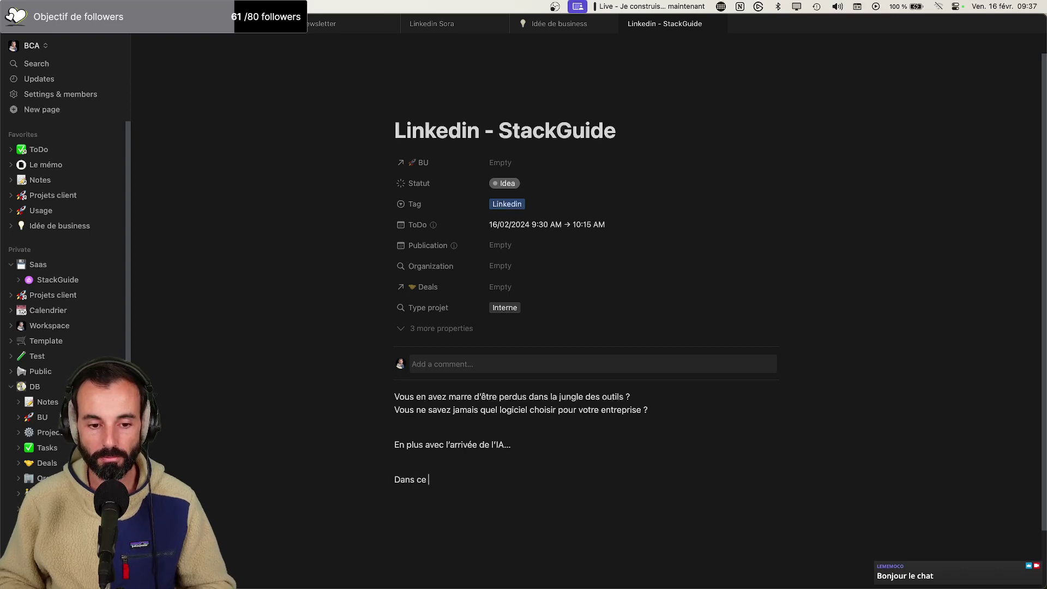
{"action": "type", "text": "post, je vous partage "}
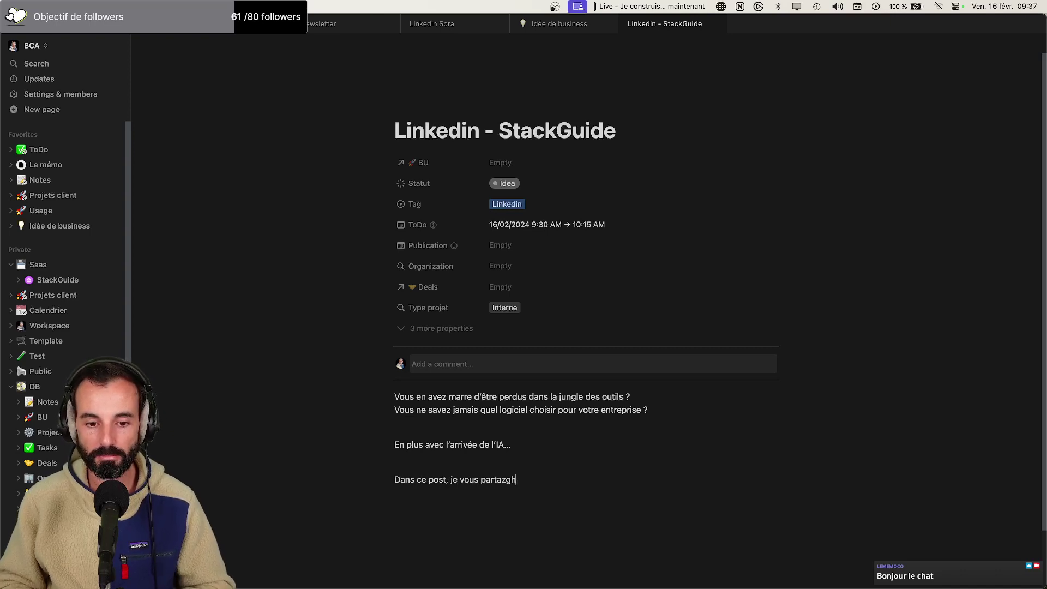
{"action": "type", "text": "toute ma"}
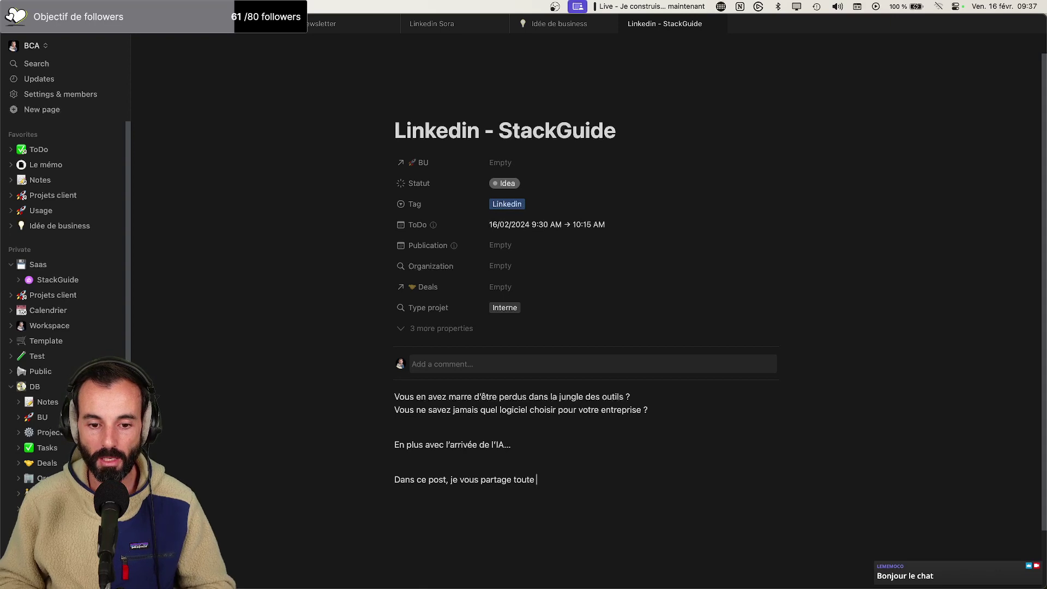
{"action": "key", "text": "BackSpace"}
{"action": "key", "text": "BackSpace"}
{"action": "key", "text": "BackSpace"}
{"action": "key", "text": "BackSpace"}
{"action": "key", "text": "BackSpace"}
{"action": "key", "text": "BackSpace"}
{"action": "key", "text": "BackSpace"}
{"action": "key", "text": "BackSpace"}
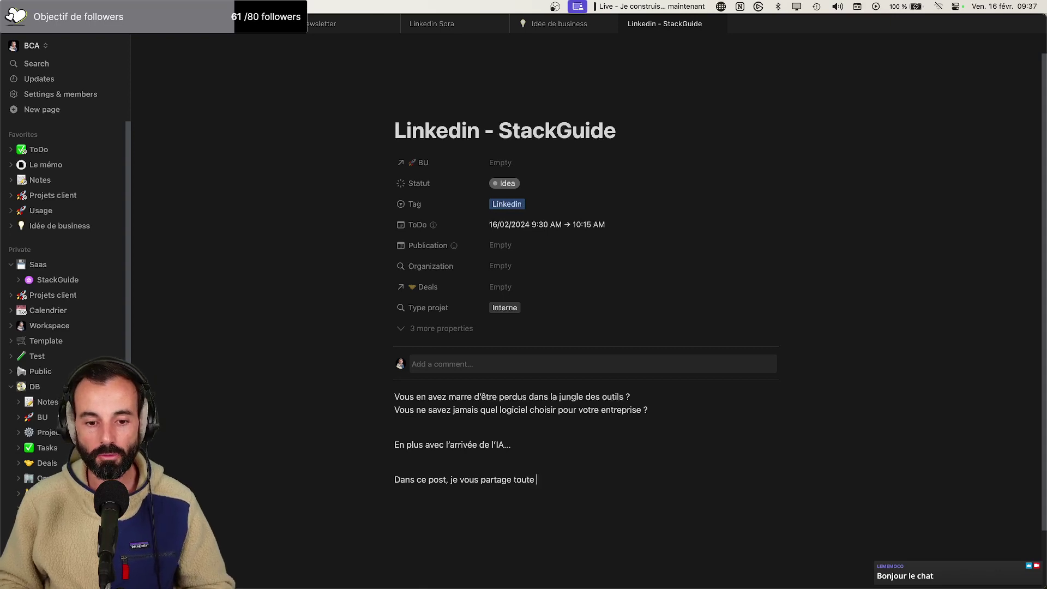
{"action": "type", "text": "ma méthode"}
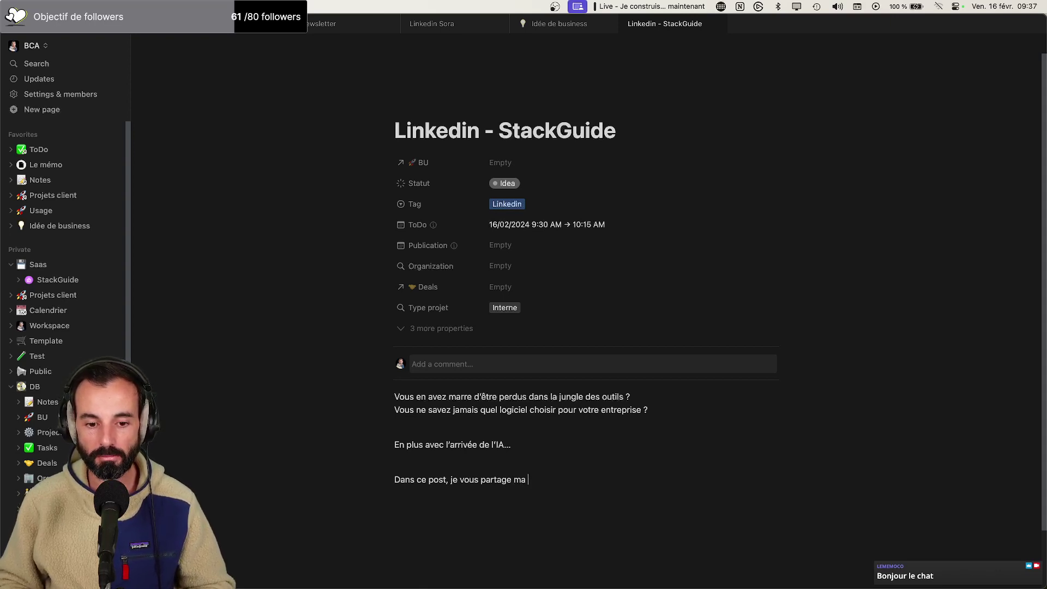
{"action": "key", "text": "BackSpace"}
{"action": "key", "text": "BackSpace"}
{"action": "key", "text": "BackSpace"}
{"action": "type", "text": "ode"}
{"action": "key", "text": "BackSpace"}
{"action": "key", "text": "BackSpace"}
{"action": "key", "text": "BackSpace"}
{"action": "type", "text": "ode pour trouv"}
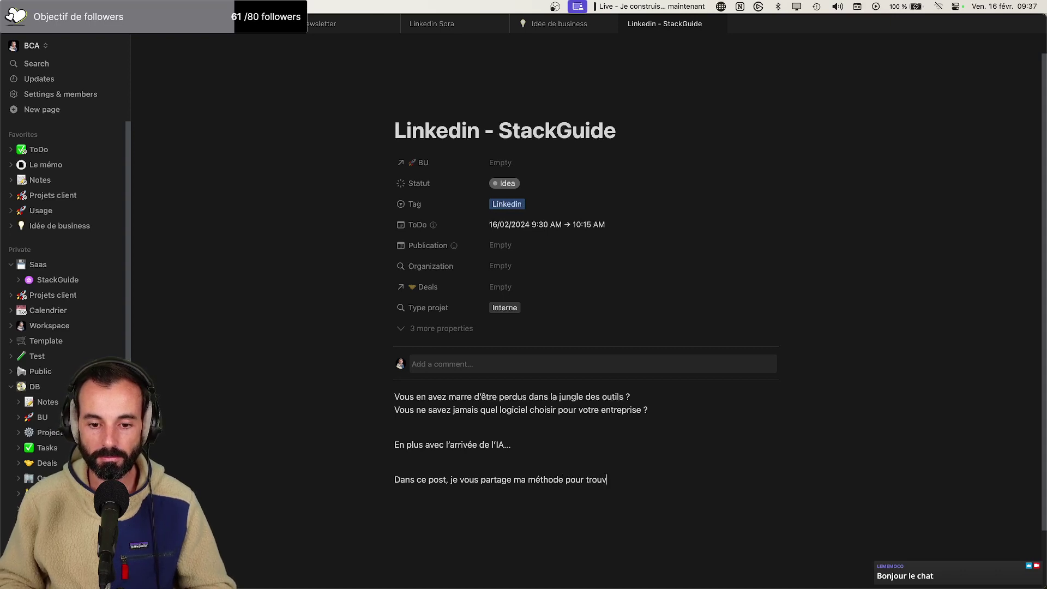
{"action": "type", "text": "er les meilleurs ou"}
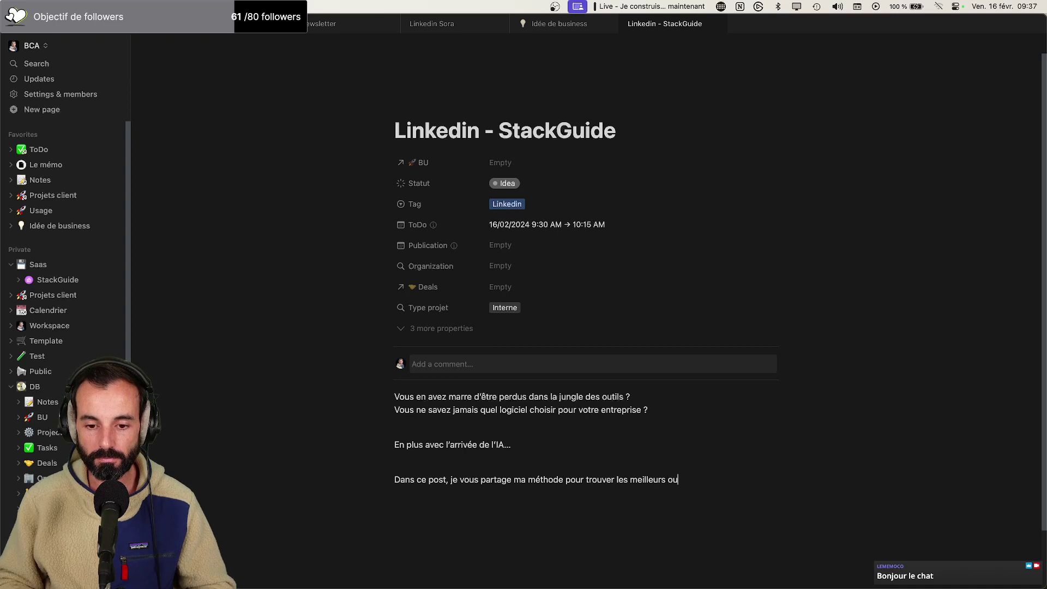
{"action": "type", "text": "tils."}
{"action": "key", "text": "shift+Return"}
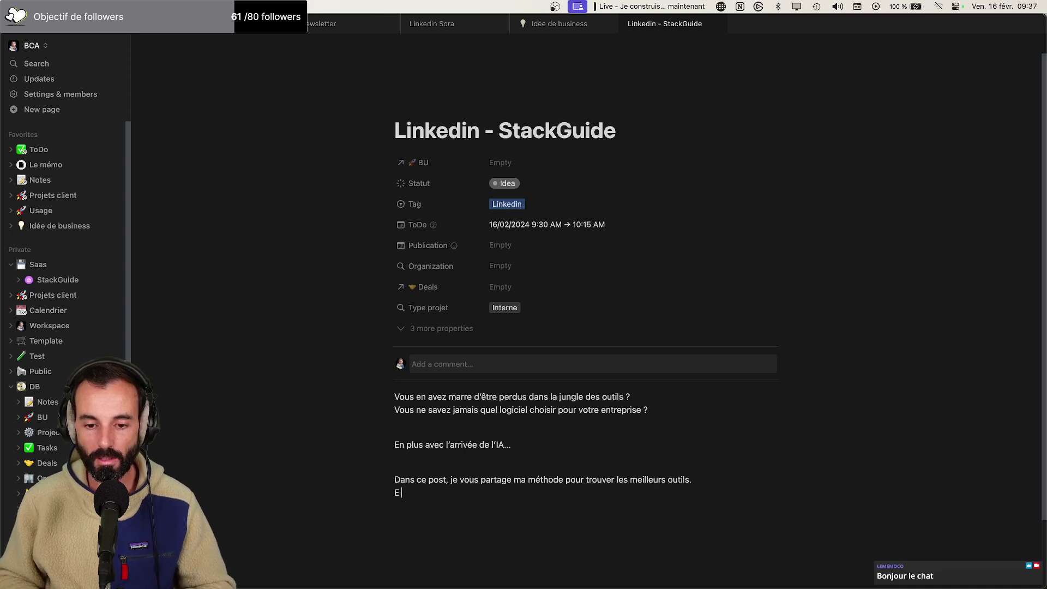
{"action": "type", "text": "En fonction du pro"}
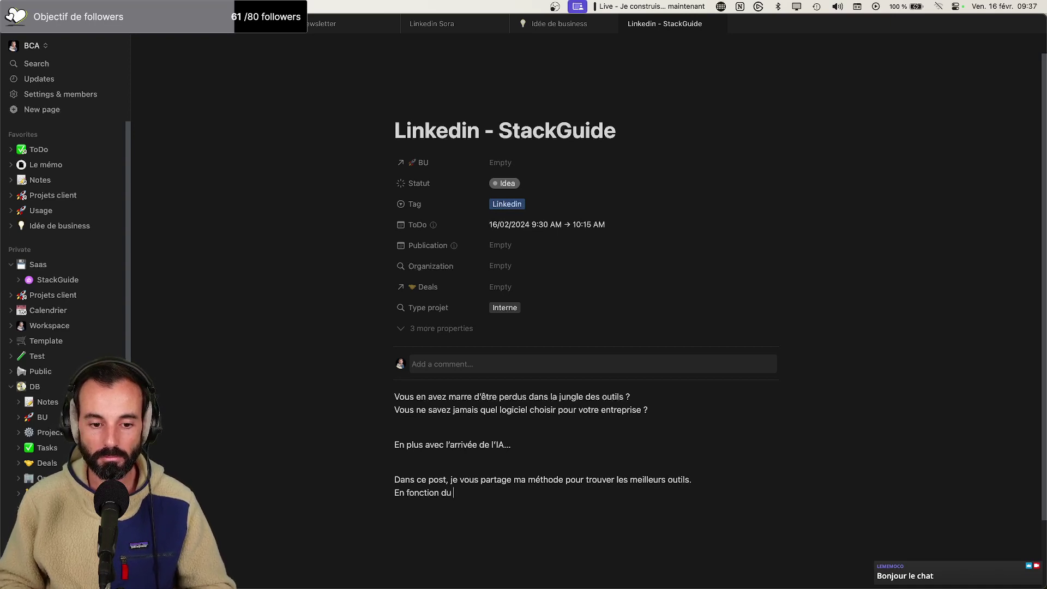
{"action": "key", "text": "BackSpace"}
{"action": "key", "text": "BackSpace"}
{"action": "key", "text": "BackSpace"}
{"action": "key", "text": "BackSpace"}
{"action": "key", "text": "BackSpace"}
{"action": "type", "text": "'une problématique"}
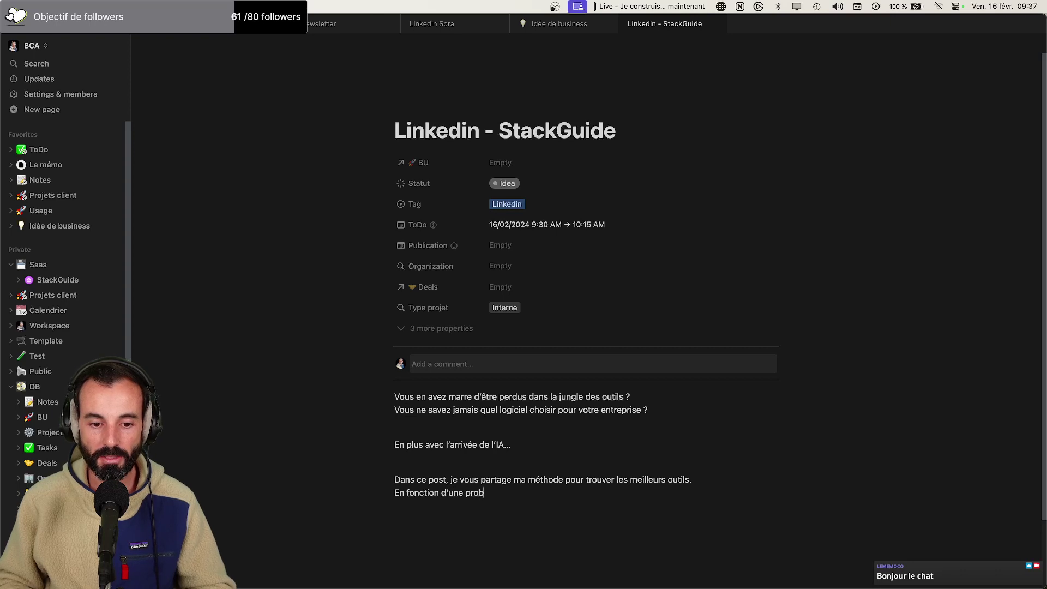
{"action": "type", "text": " donnée."}
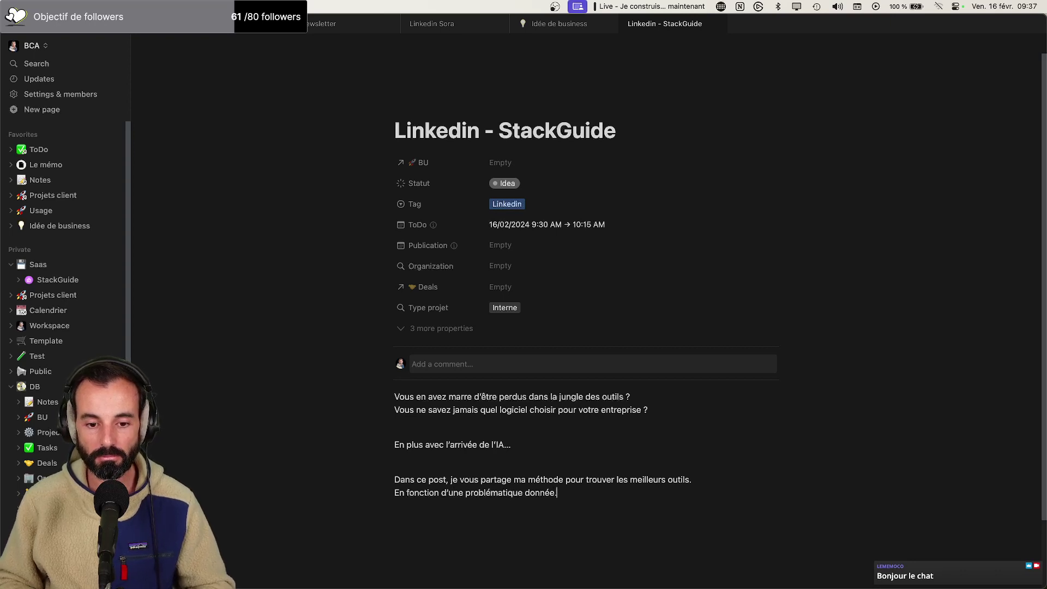
Start a bulleted list whose first item begins 'Mét'
{"action": "key", "text": "Return"}
{"action": "type", "text": "-"}
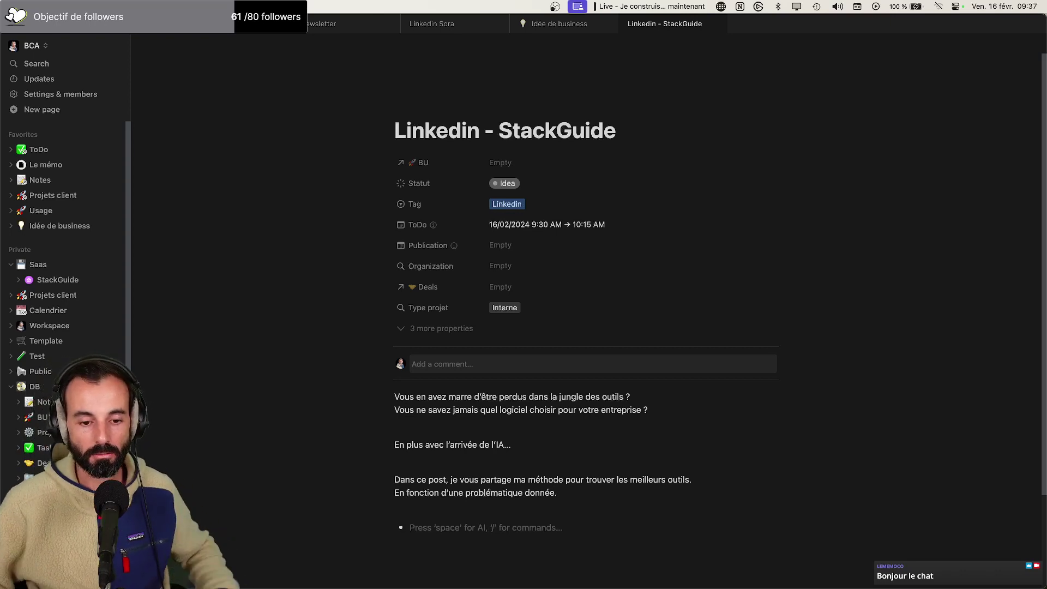
{"action": "type", "text": "étapes"}
{"action": "key", "text": "BackSpace"}
{"action": "key", "text": "BackSpace"}
{"action": "key", "text": "BackSpace"}
{"action": "key", "text": "BackSpace"}
{"action": "key", "text": "BackSpace"}
{"action": "key", "text": "BackSpace"}
{"action": "type", "text": "Mét"}
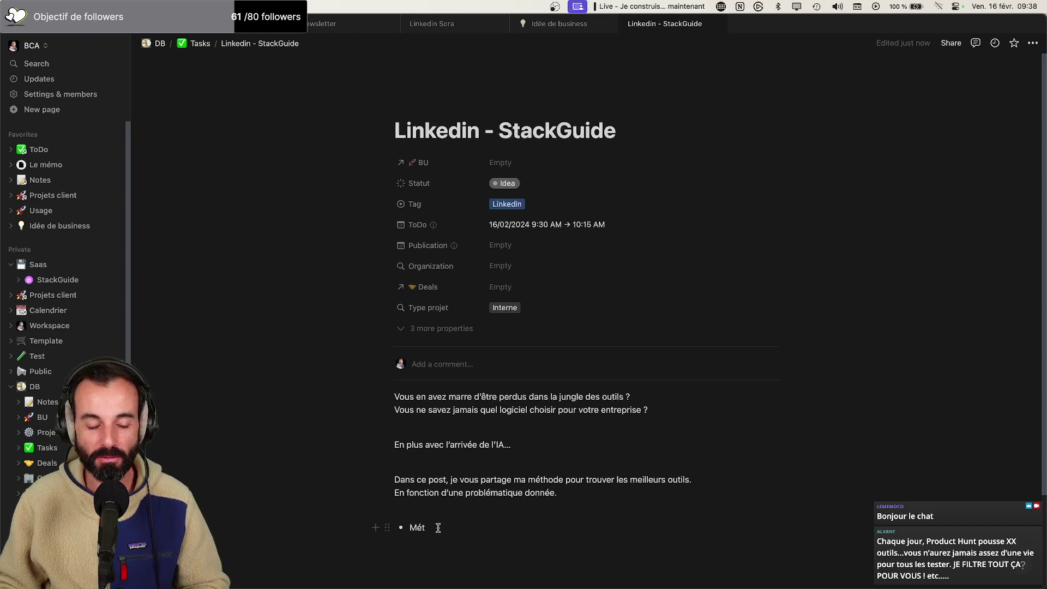
Complete bullets 'Méthode 1' and 'Méthode 2', then leave the list on a plain line
{"action": "type", "text": "hodes"}
{"action": "key", "text": "BackSpace"}
{"action": "key", "text": "BackSpace"}
{"action": "key", "text": "BackSpace"}
{"action": "type", "text": "e 1"}
{"action": "key", "text": "Return"}
{"action": "type", "text": "Méthode "}
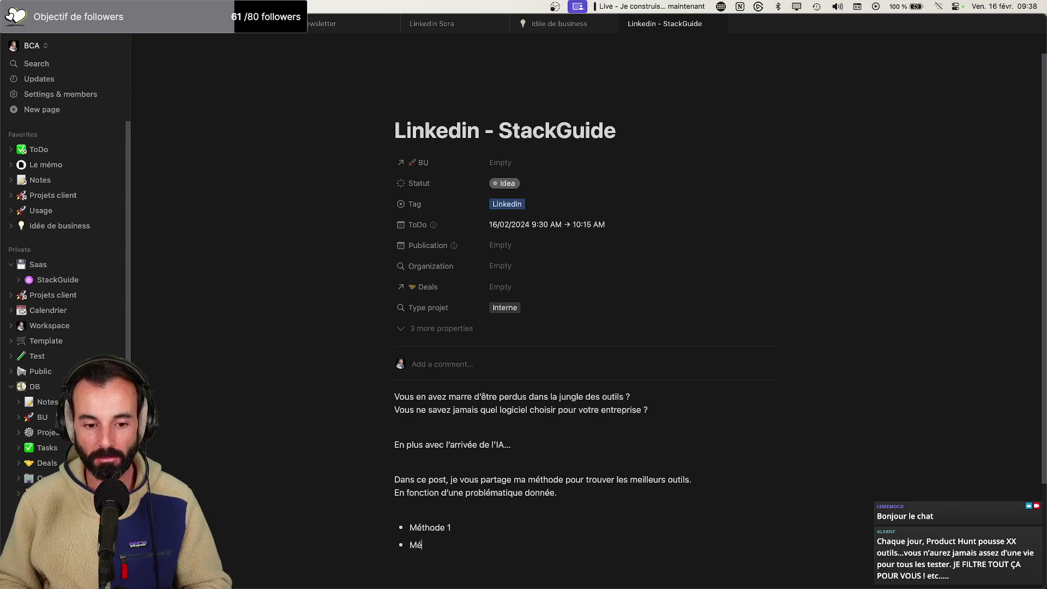
{"action": "type", "text": "2"}
{"action": "key", "text": "Return"}
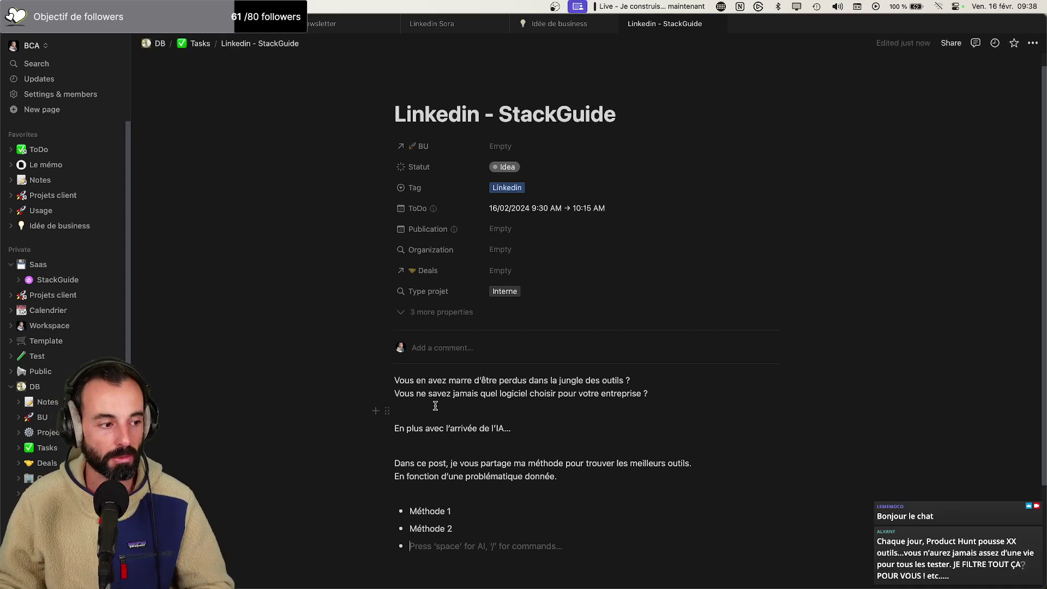
{"action": "key", "text": "Return"}
{"action": "key", "text": "Return"}
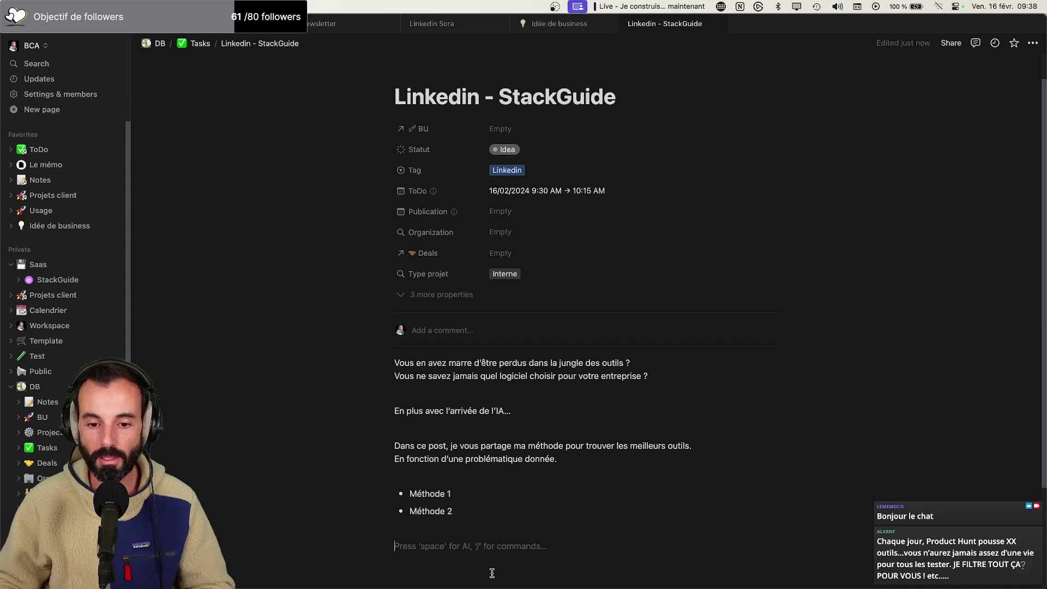
Add the line 'Et si vous ça vous intéresse pas. Je viens de sortir StackGuide.'
{"action": "scroll", "coordinate": [491, 567], "scroll_direction": "down", "scroll_amount": 3}
{"action": "scroll", "coordinate": [488, 545], "scroll_direction": "up", "scroll_amount": 3}
{"action": "scroll", "coordinate": [484, 532], "scroll_direction": "down", "scroll_amount": 5}
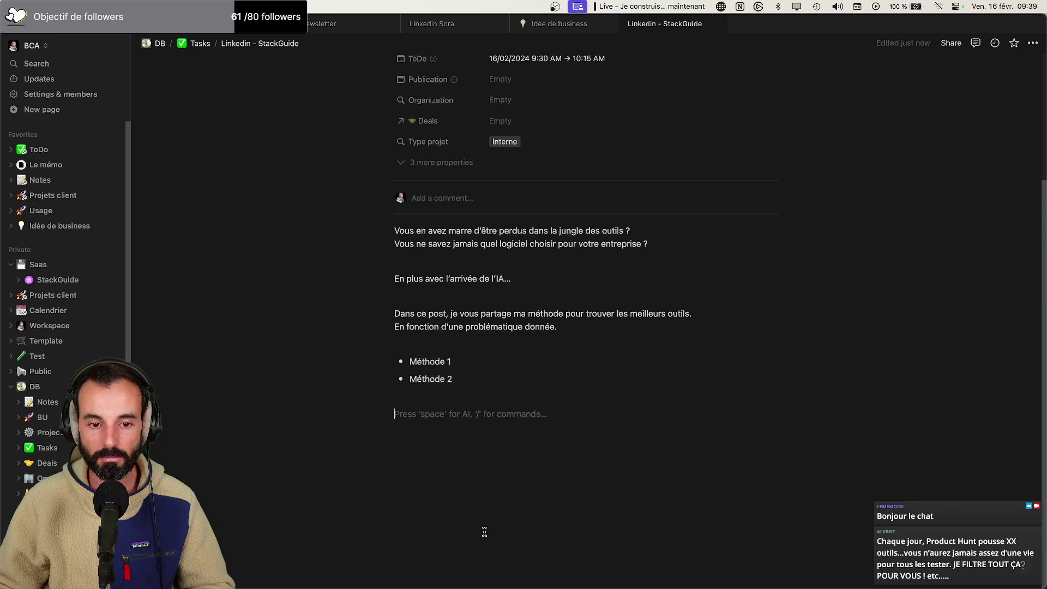
{"action": "type", "text": "Et si vous"}
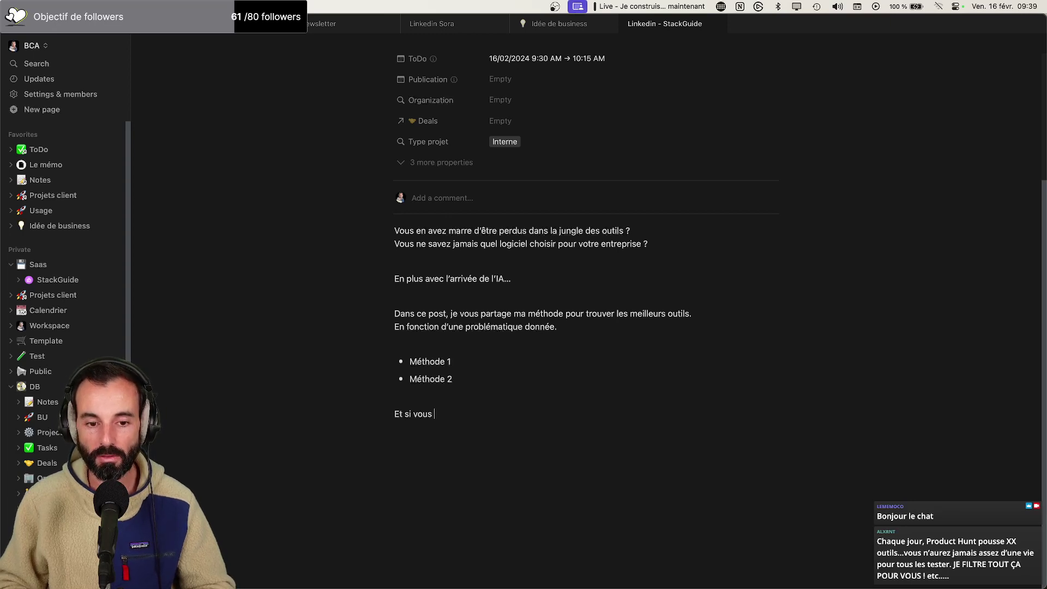
{"action": "type", "text": "ça"}
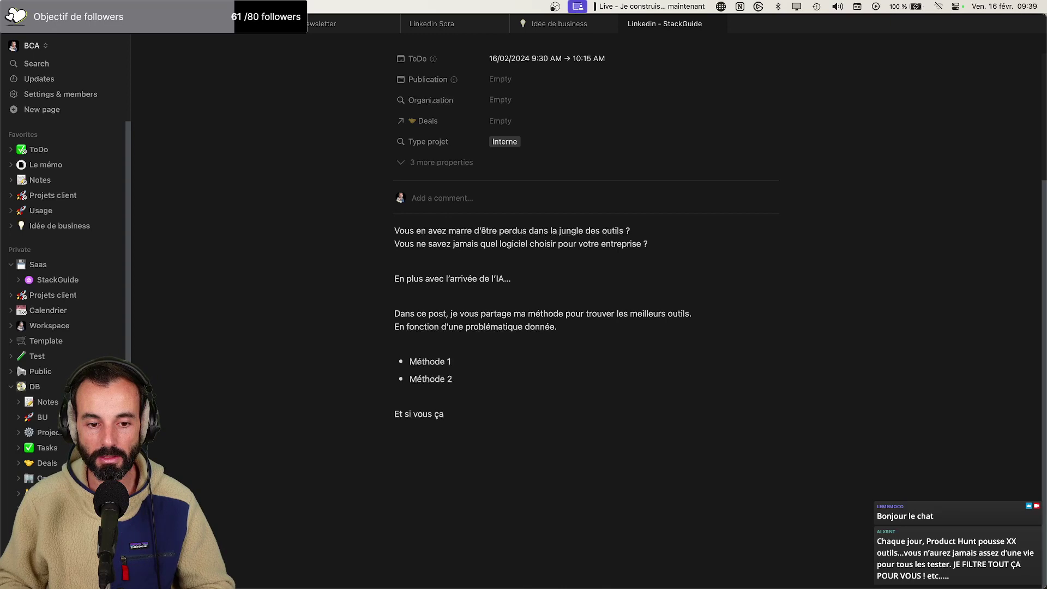
{"action": "type", "text": " vous intéress"}
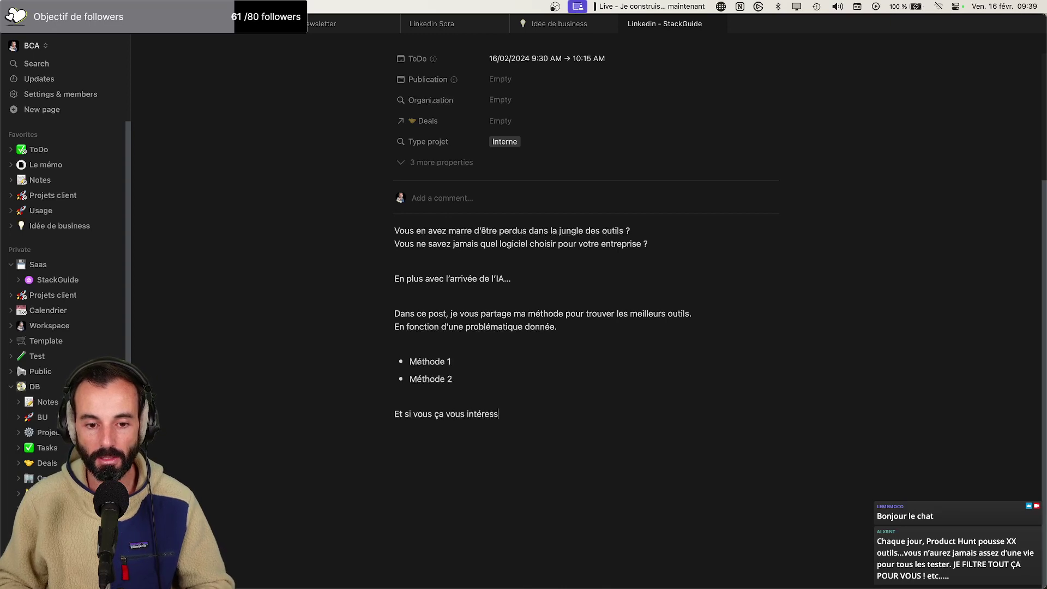
{"action": "type", "text": "e pas/."}
{"action": "key", "text": "Return"}
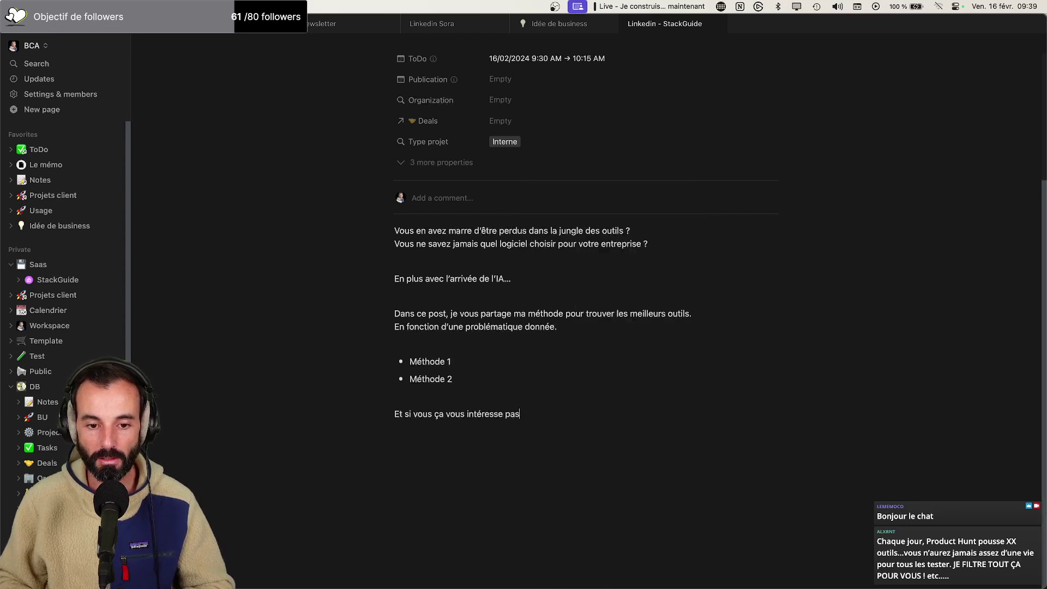
{"action": "key", "text": "BackSpace"}
{"action": "key", "text": "BackSpace"}
{"action": "key", "text": "BackSpace"}
{"action": "type", "text": ". Je viens de sor"}
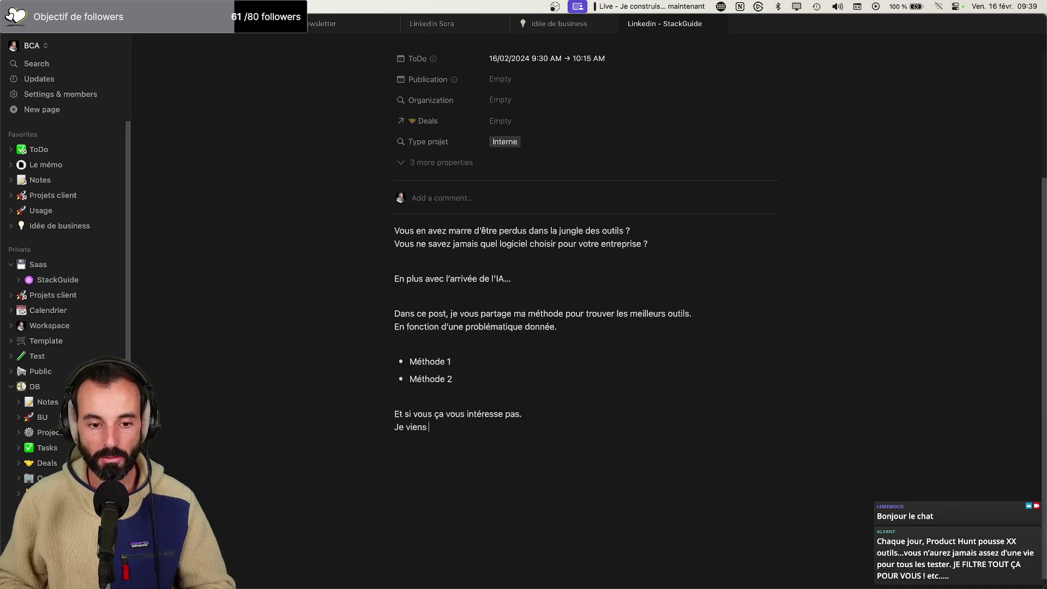
{"action": "type", "text": "tir Stra"}
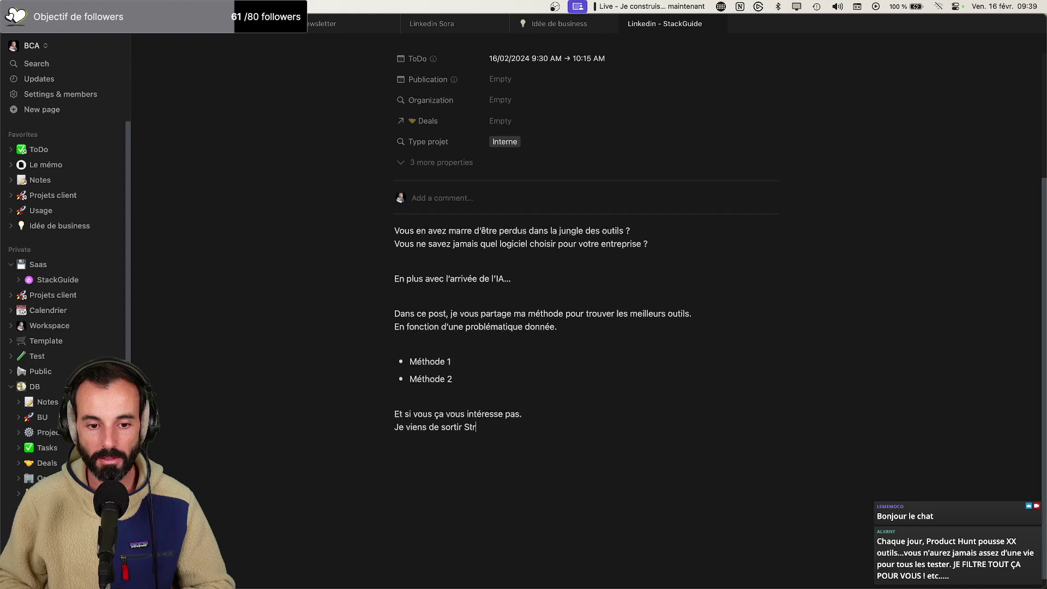
{"action": "key", "text": "BackSpace"}
{"action": "key", "text": "BackSpace"}
{"action": "type", "text": "ack"}
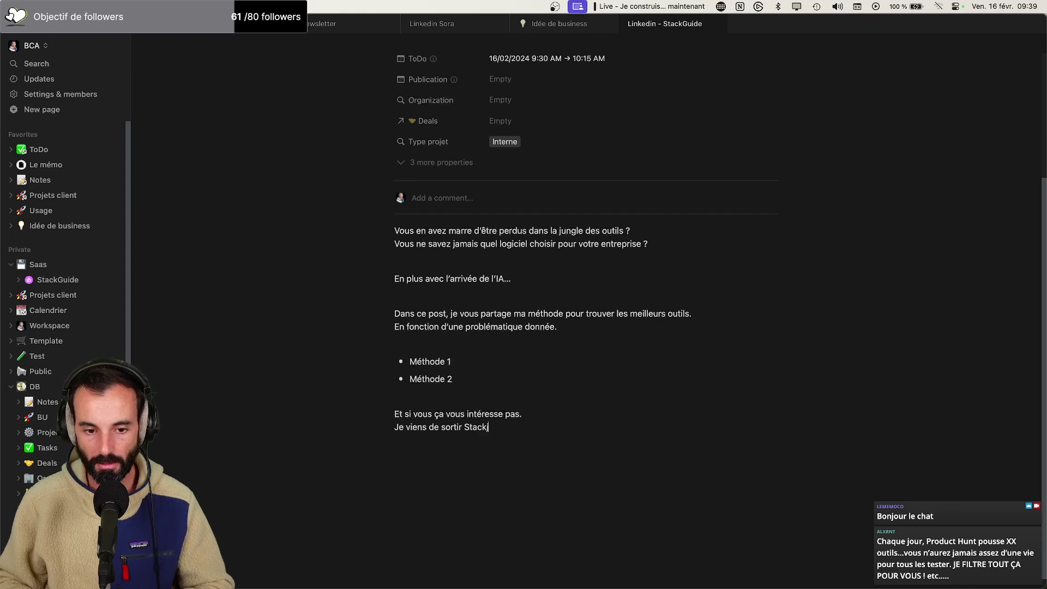
{"action": "type", "text": "Guide."}
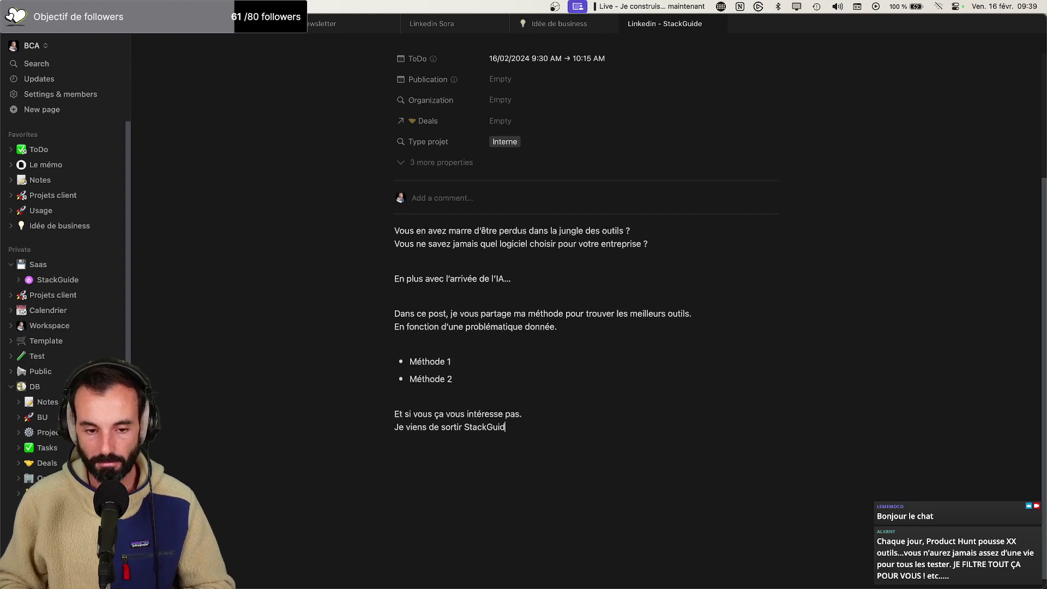
Add 'Un petit site sur lequel vous pouvez venir poser votre problématique.' and begin 'Pour qu'un expert du domaine'
{"action": "key", "text": "Return"}
{"action": "key", "text": "Return"}
{"action": "type", "text": "unb"}
{"action": "key", "text": "BackSpace"}
{"action": "key", "text": "BackSpace"}
{"action": "key", "text": "BackSpace"}
{"action": "key", "text": "BackSpace"}
{"action": "type", "text": "Un petit"}
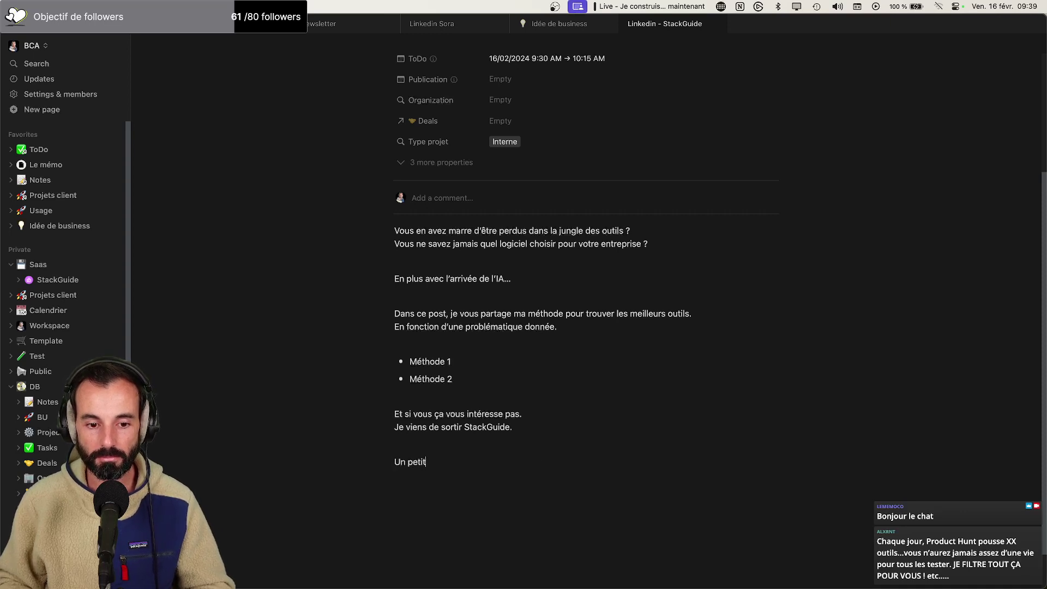
{"action": "type", "text": " site sur lequel "}
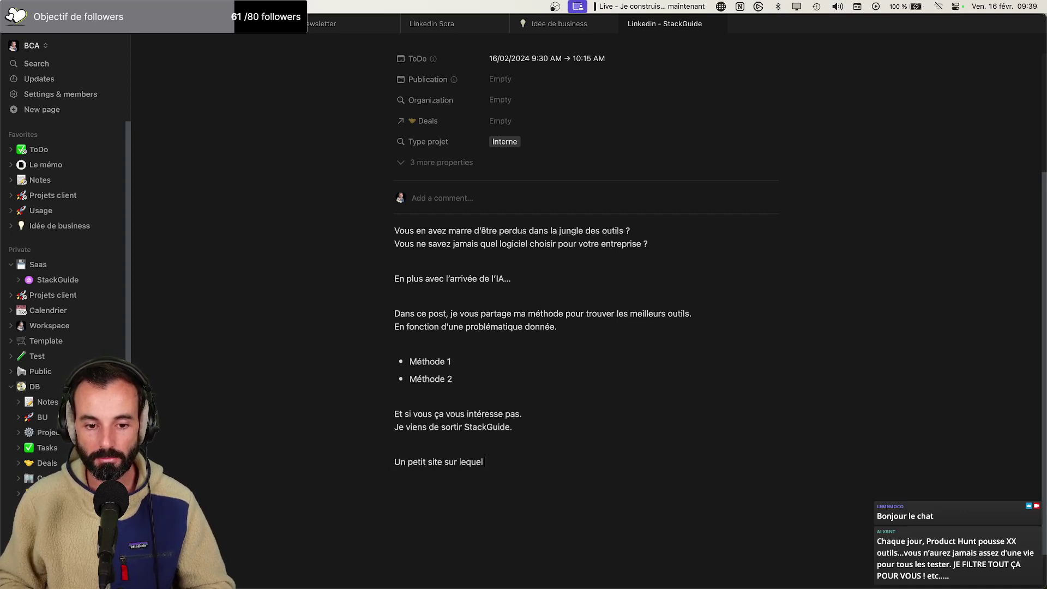
{"action": "type", "text": "vous pouvez venir posez"}
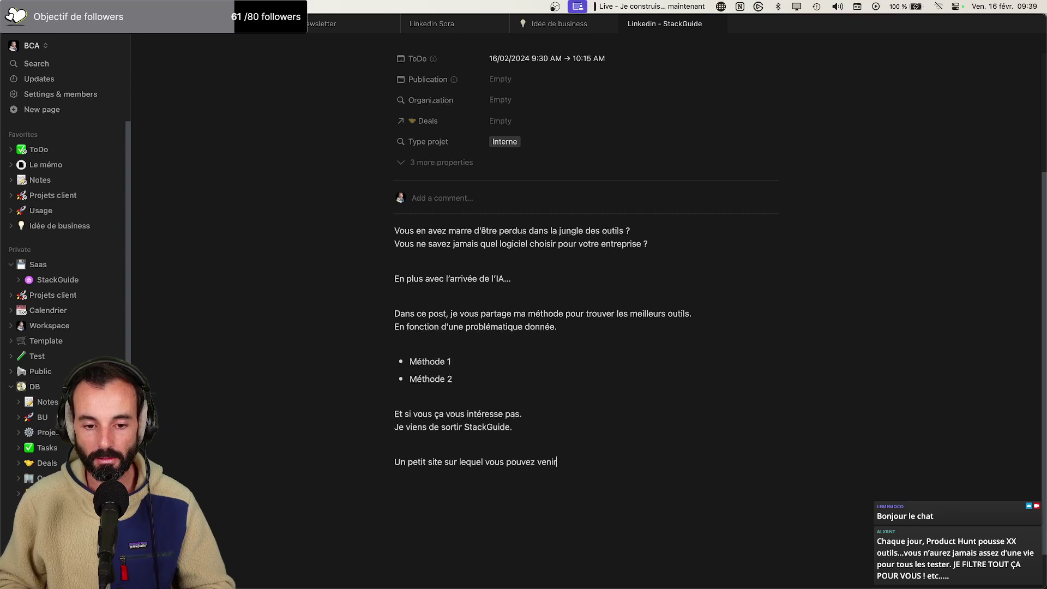
{"action": "key", "text": "BackSpace"}
{"action": "key", "text": "BackSpace"}
{"action": "key", "text": "BackSpace"}
{"action": "type", "text": "ser votr"}
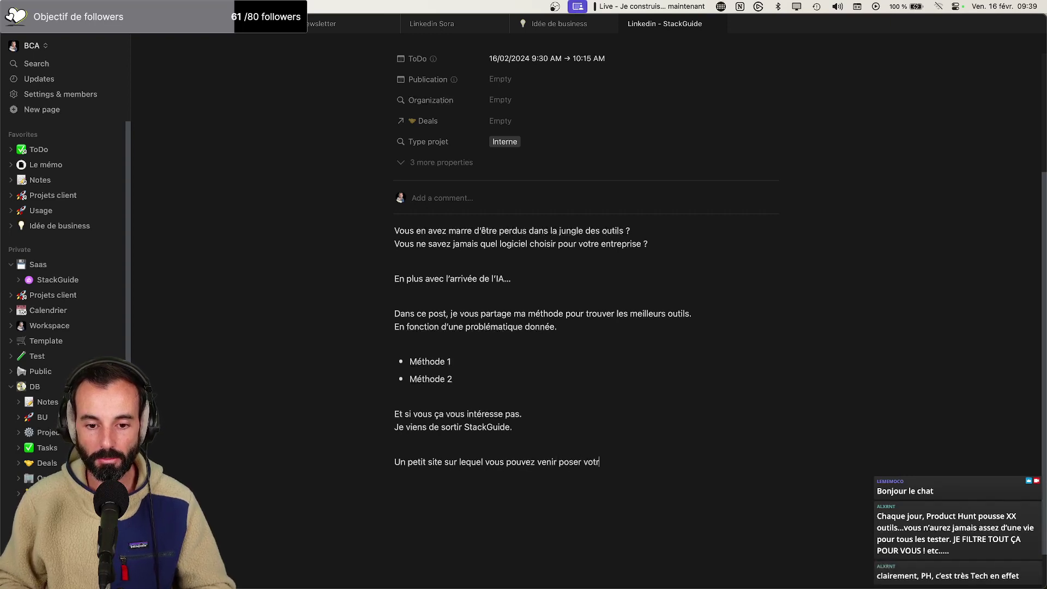
{"action": "type", "text": "e problématiqu"}
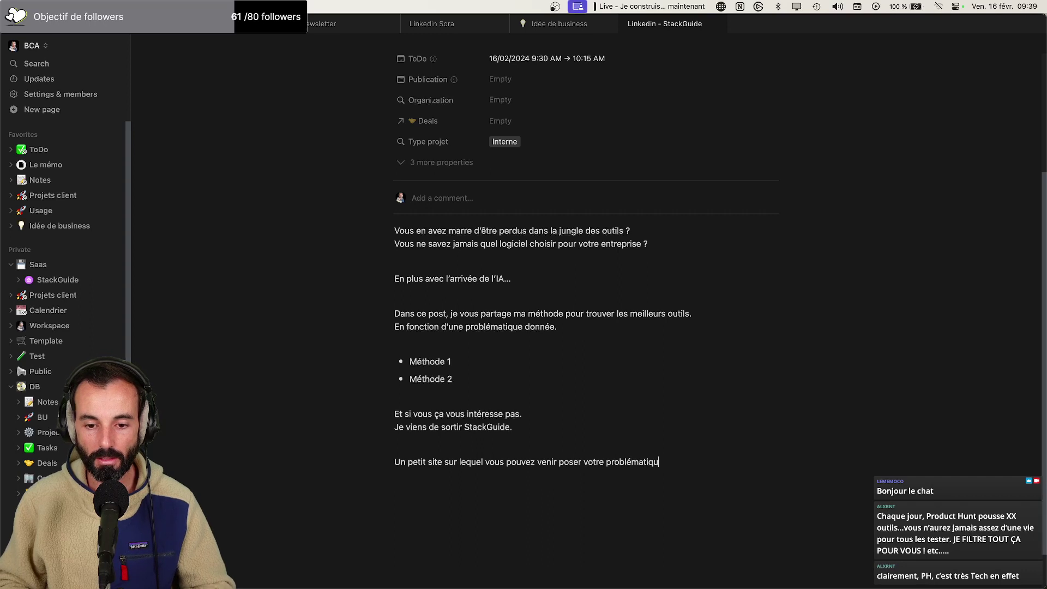
{"action": "type", "text": "e."}
{"action": "key", "text": "Return"}
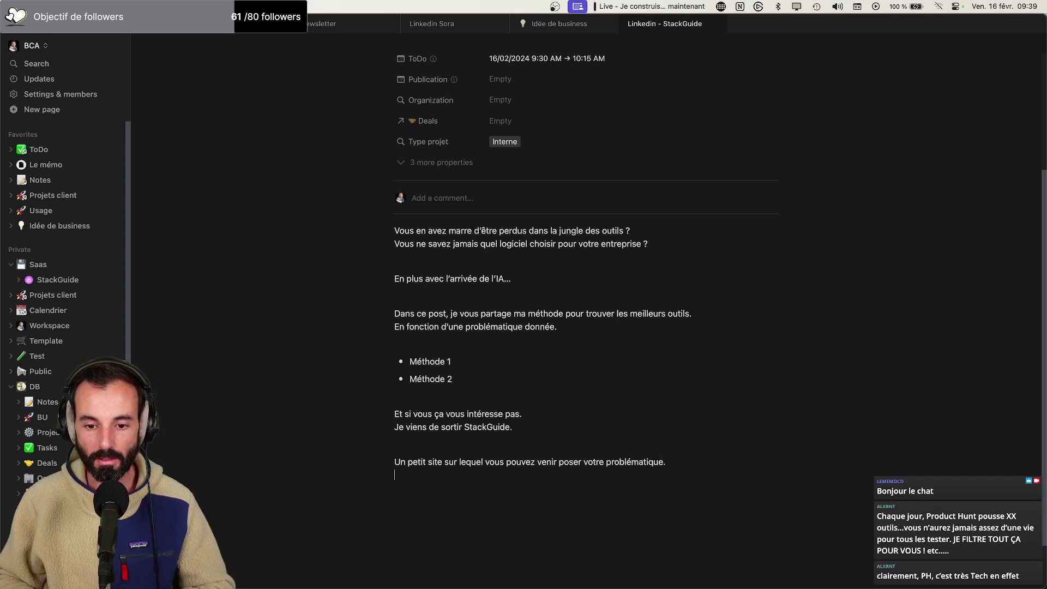
{"action": "type", "text": "Pour qu'un ex"}
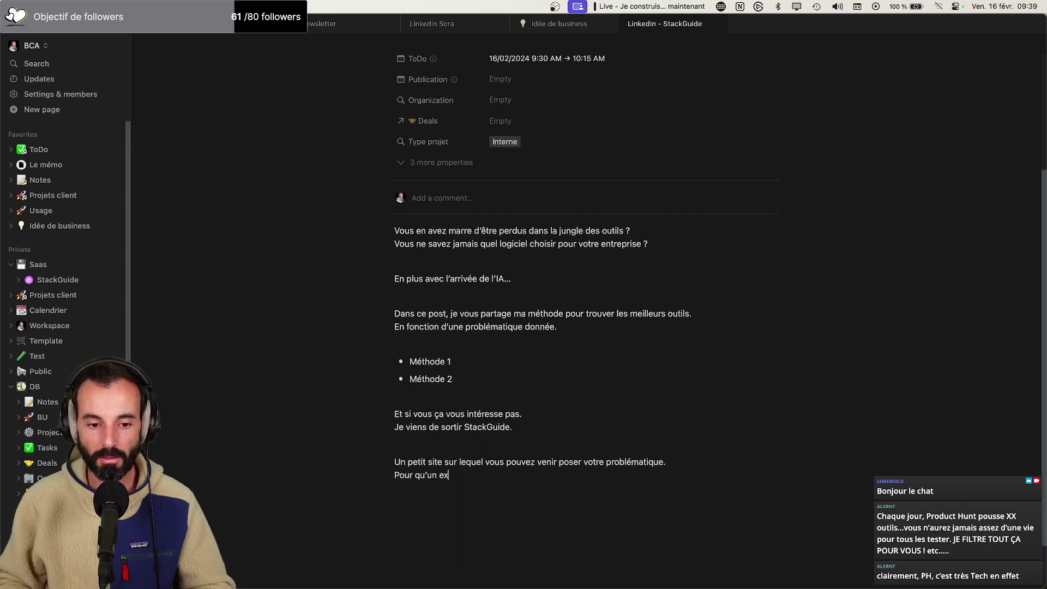
{"action": "type", "text": "pert d"}
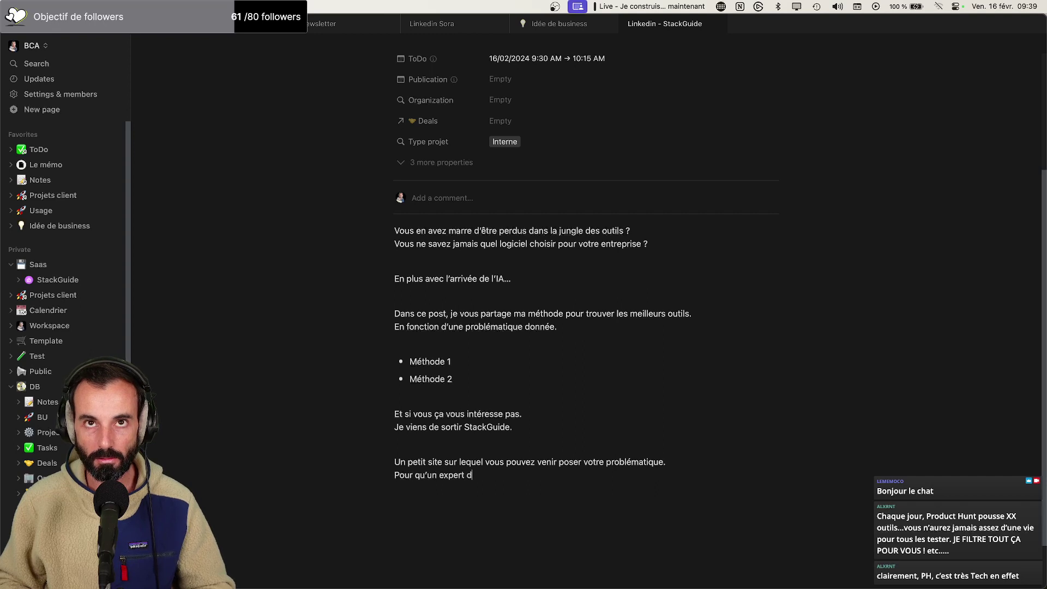
{"action": "type", "text": "u domaine"}
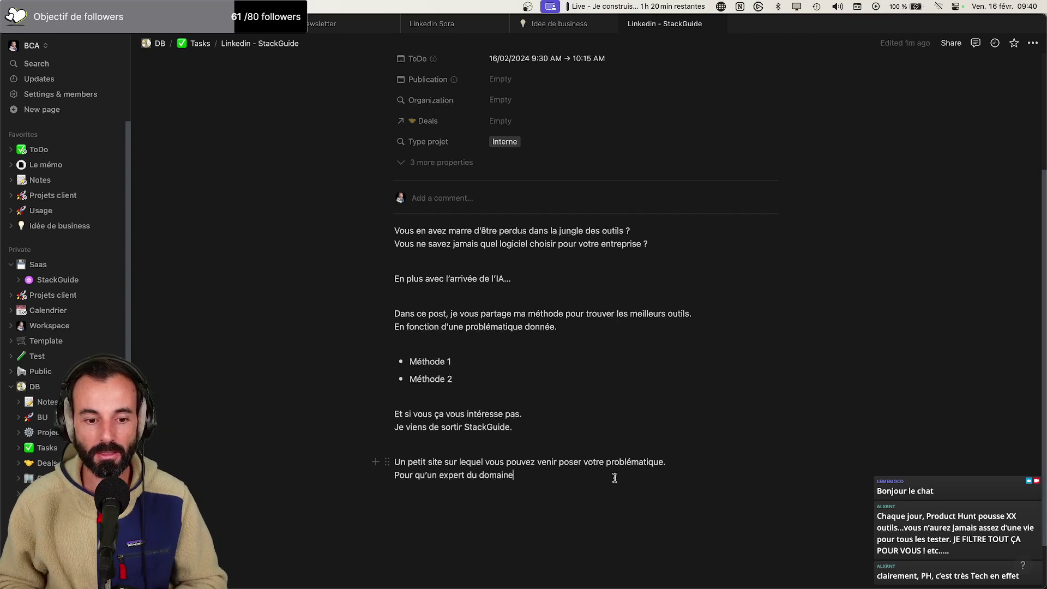
Reword the pitch line to 'Afin qu'un expert du domaine puisse trouver le meilleur outil en face.'
{"action": "double_click", "coordinate": [401, 475]}
{"action": "type", "text": "Afin"}
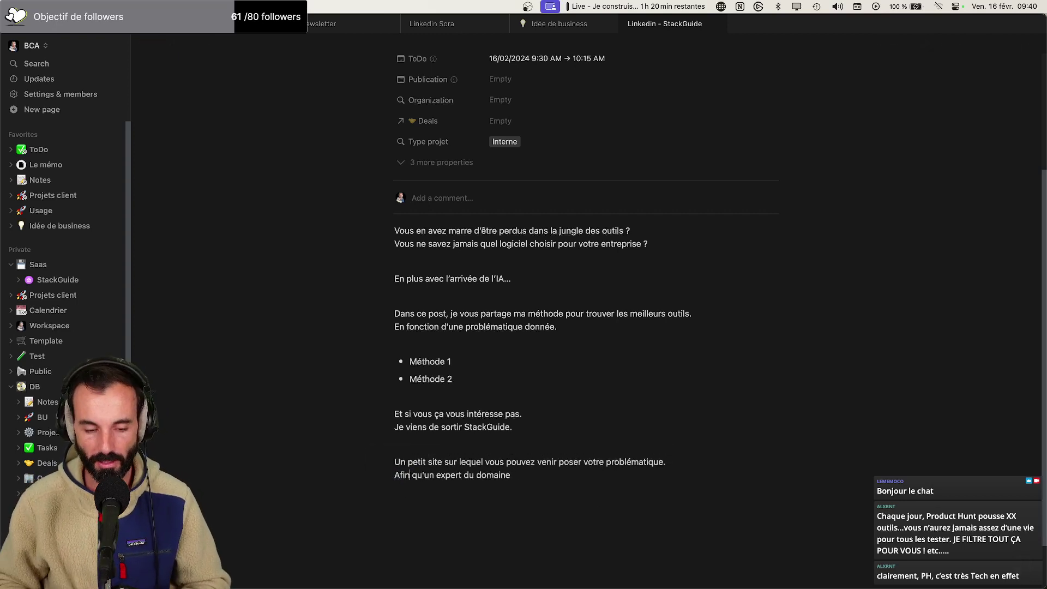
{"action": "left_click", "coordinate": [546, 473]}
{"action": "type", "text": "p"}
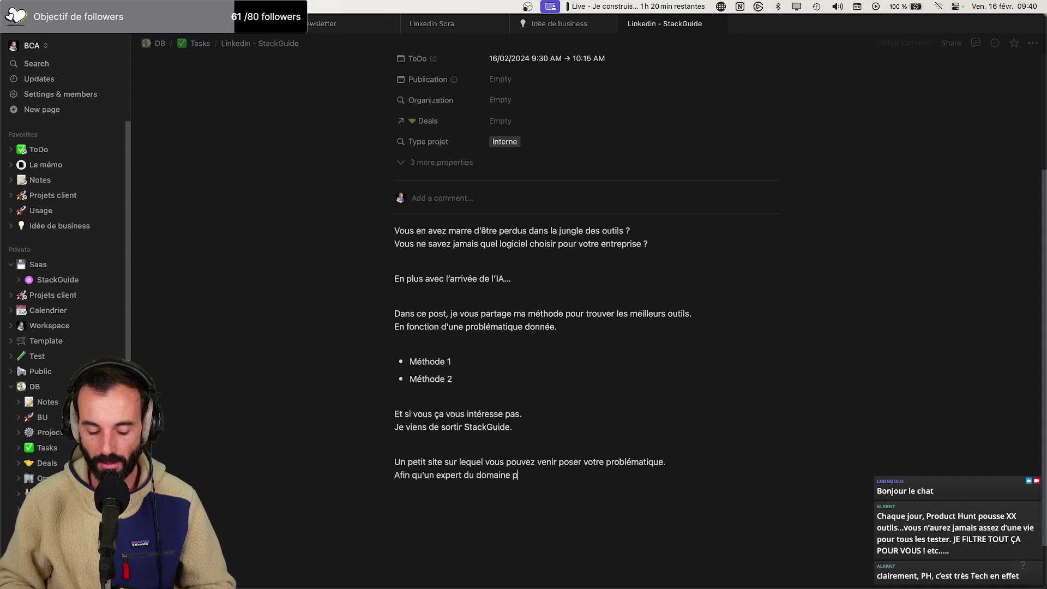
{"action": "type", "text": "uisse trouve r"}
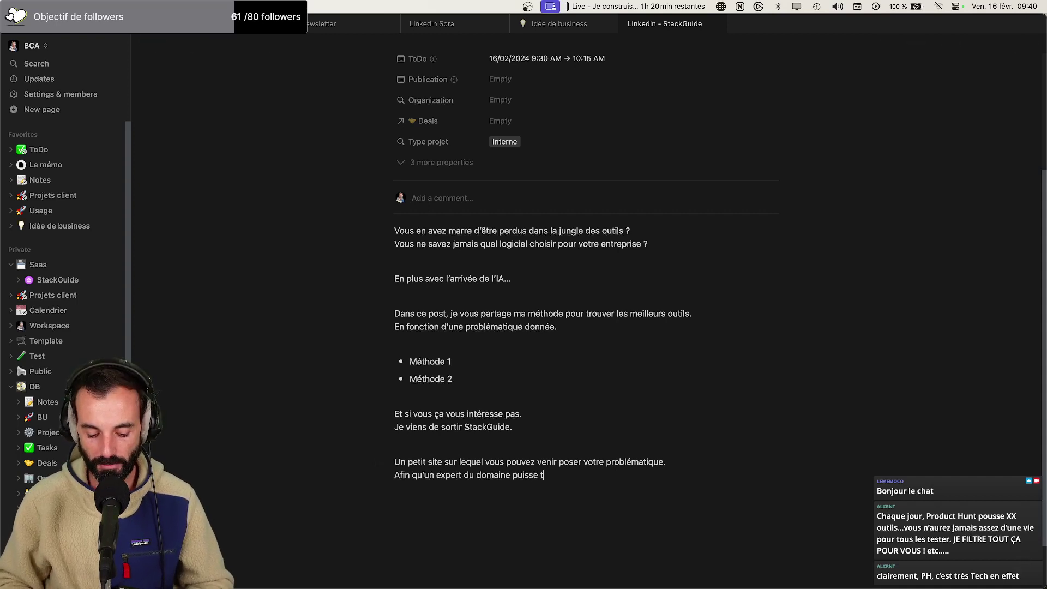
{"action": "key", "text": "BackSpace"}
{"action": "key", "text": "BackSpace"}
{"action": "type", "text": "r "}
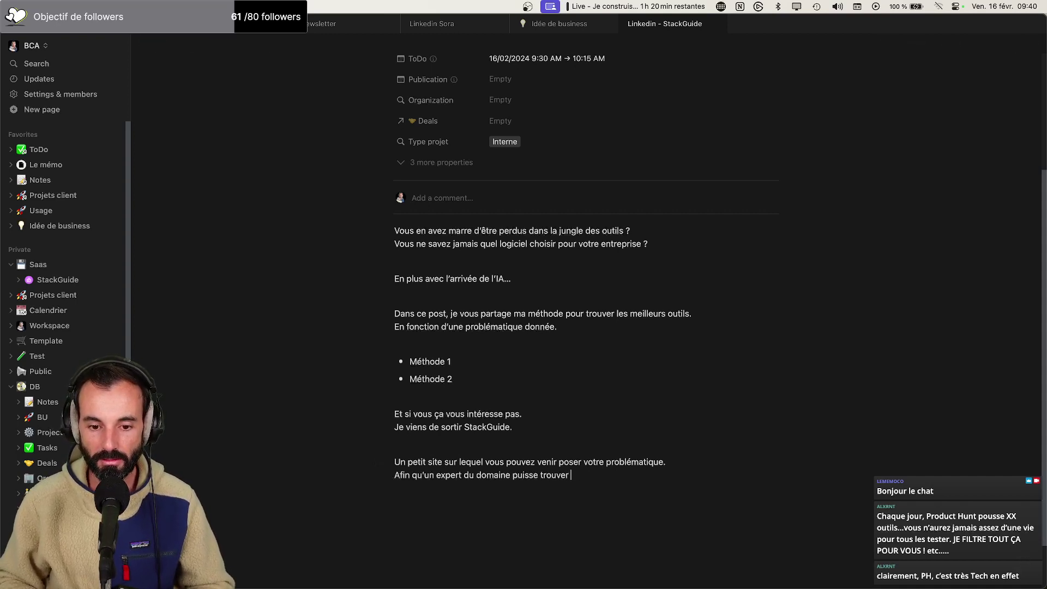
{"action": "type", "text": "le meilleur o"}
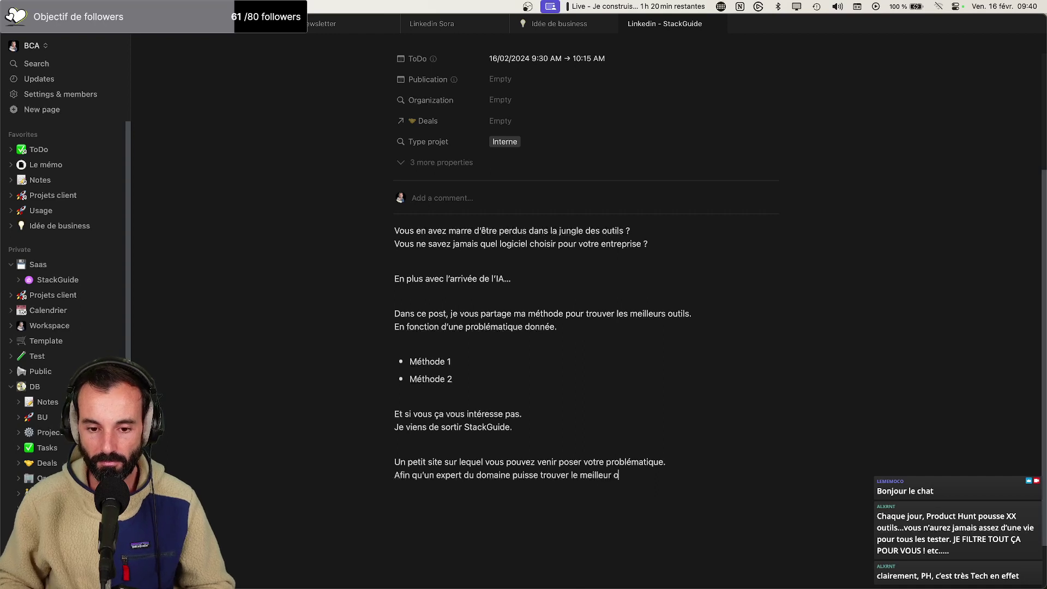
{"action": "type", "text": "util en face."}
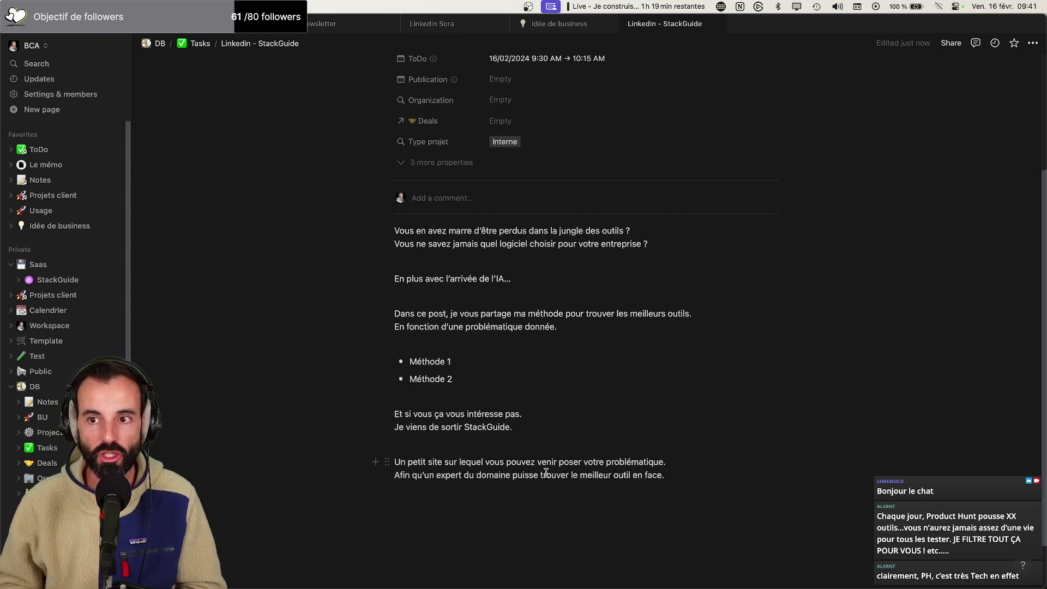
{"action": "left_click_drag", "start_coordinate": [483, 381], "coordinate": [412, 358]}
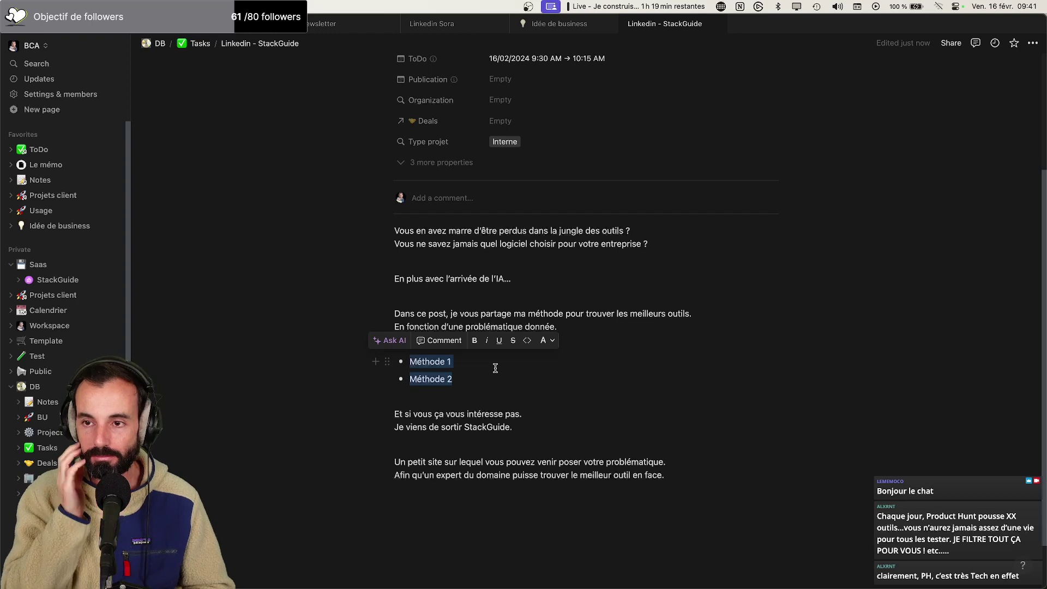
Replace the 'Méthode 1' bullet text with 'Product Hunt'
{"action": "left_click_drag", "start_coordinate": [452, 361], "coordinate": [410, 362]}
{"action": "type", "text": "Producrt"}
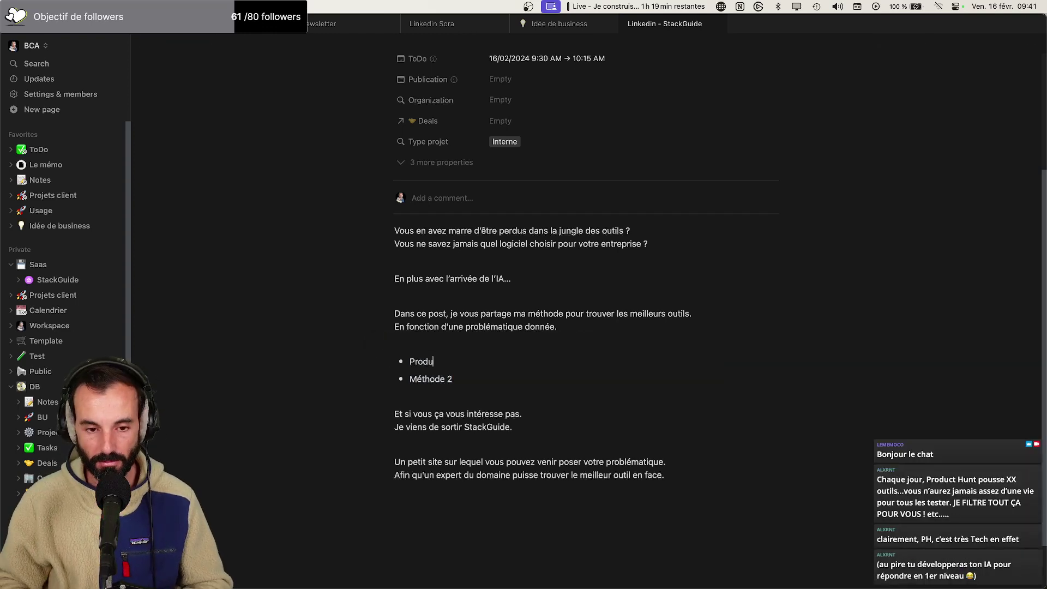
{"action": "key", "text": "BackSpace"}
{"action": "key", "text": "BackSpace"}
{"action": "type", "text": "t Hunt"}
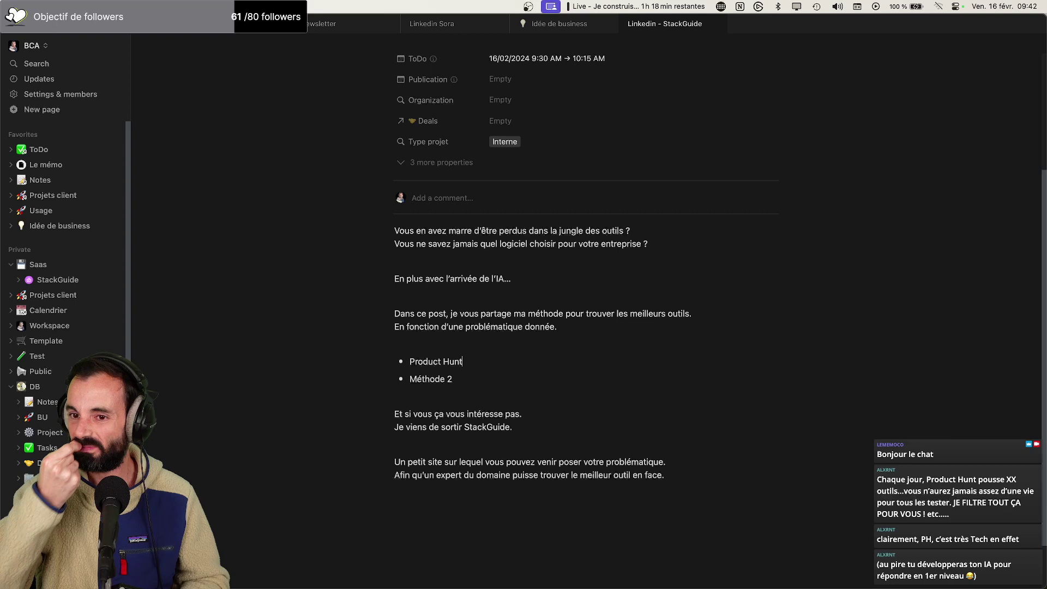
{"action": "left_click", "coordinate": [507, 377]}
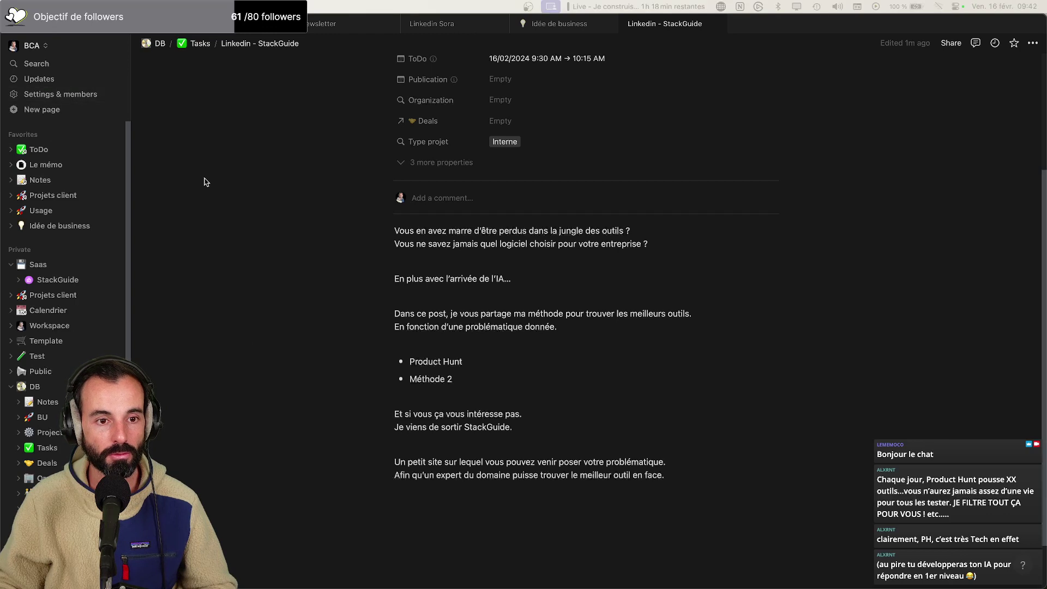
In the browser, open the Tella card at the bottom of the best-tools gallery
{"action": "key", "text": "super+Tab"}
{"action": "key", "text": "super+Tab"}
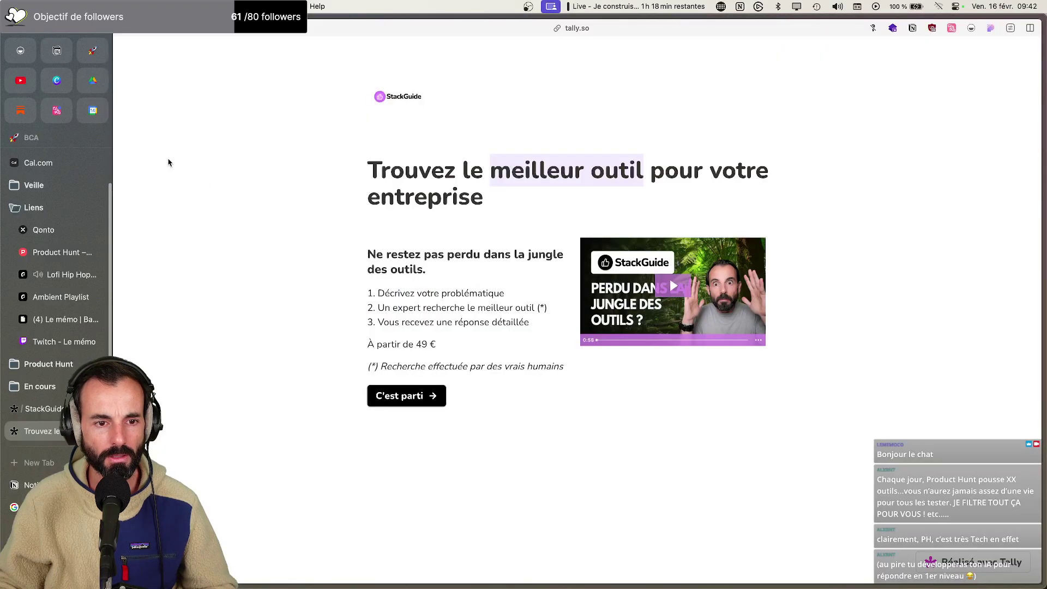
{"action": "left_click", "coordinate": [93, 52]}
{"action": "scroll", "coordinate": [440, 304], "scroll_direction": "down", "scroll_amount": 3}
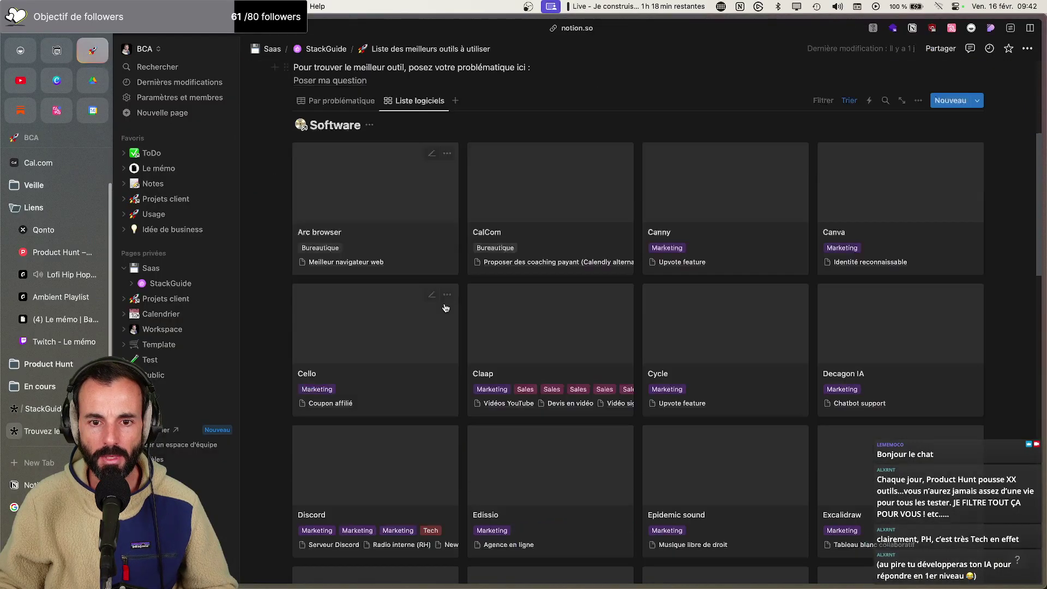
{"action": "scroll", "coordinate": [681, 308], "scroll_direction": "down", "scroll_amount": 2}
{"action": "scroll", "coordinate": [718, 296], "scroll_direction": "down", "scroll_amount": 12}
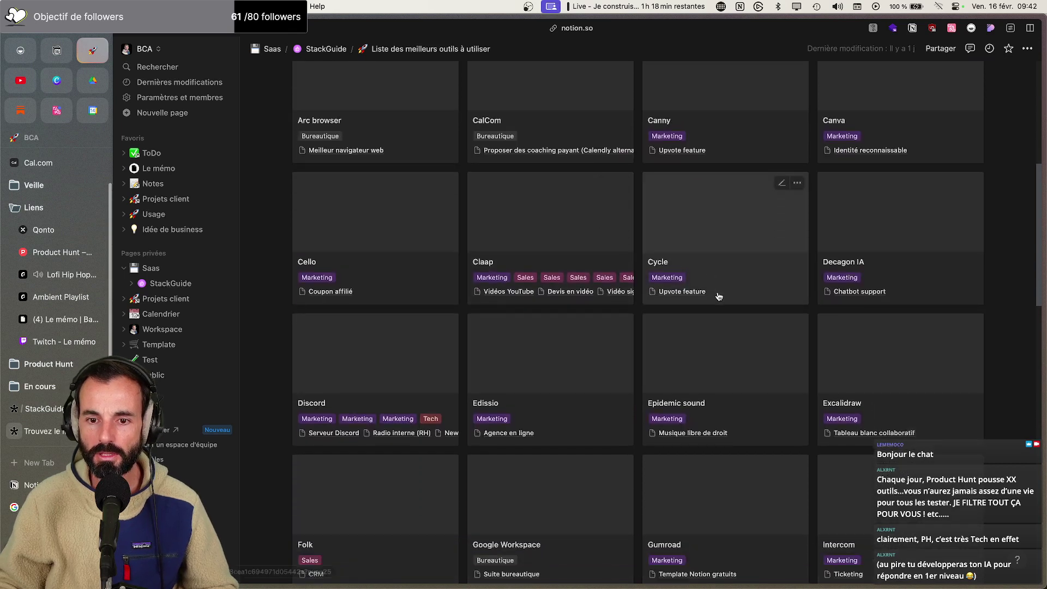
{"action": "scroll", "coordinate": [714, 297], "scroll_direction": "down", "scroll_amount": 13}
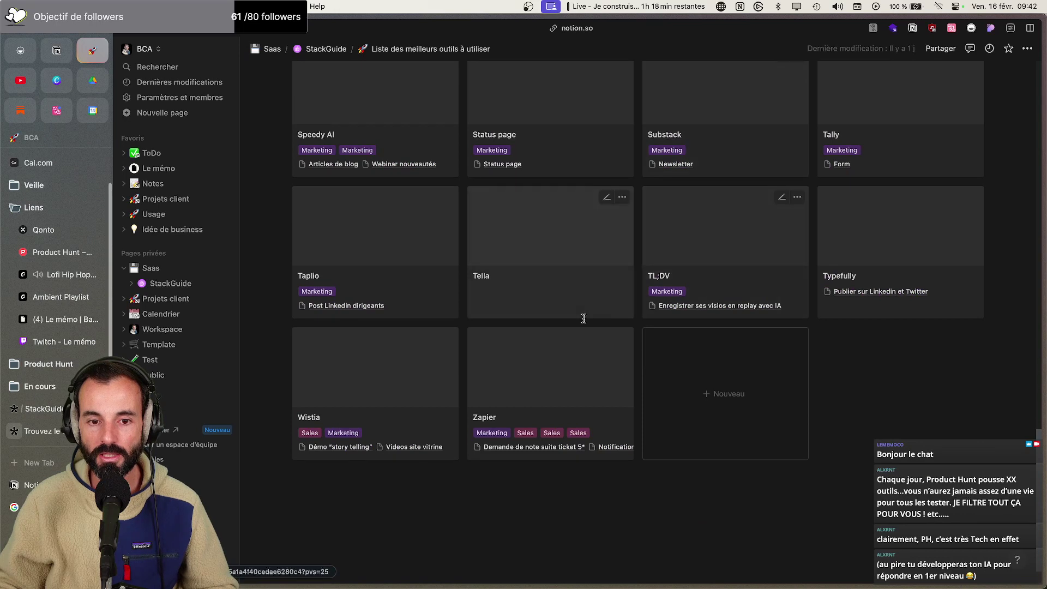
{"action": "left_click", "coordinate": [547, 296]}
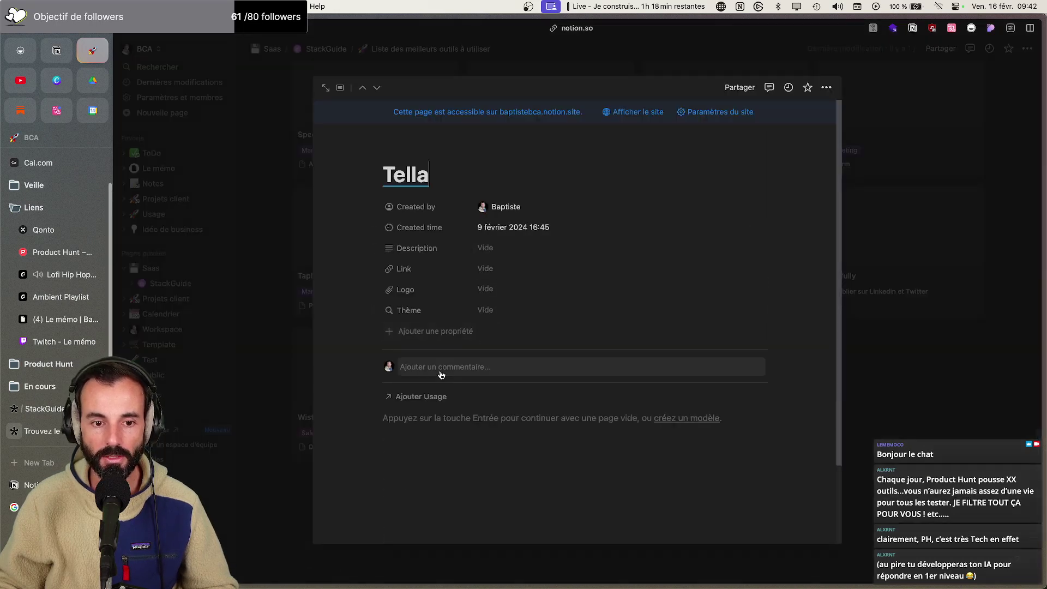
Link Tella to Devis en vidéo, Vidéos YouTube, Vidéo signature mail and Videos site vitrine usages
{"action": "left_click", "coordinate": [419, 396]}
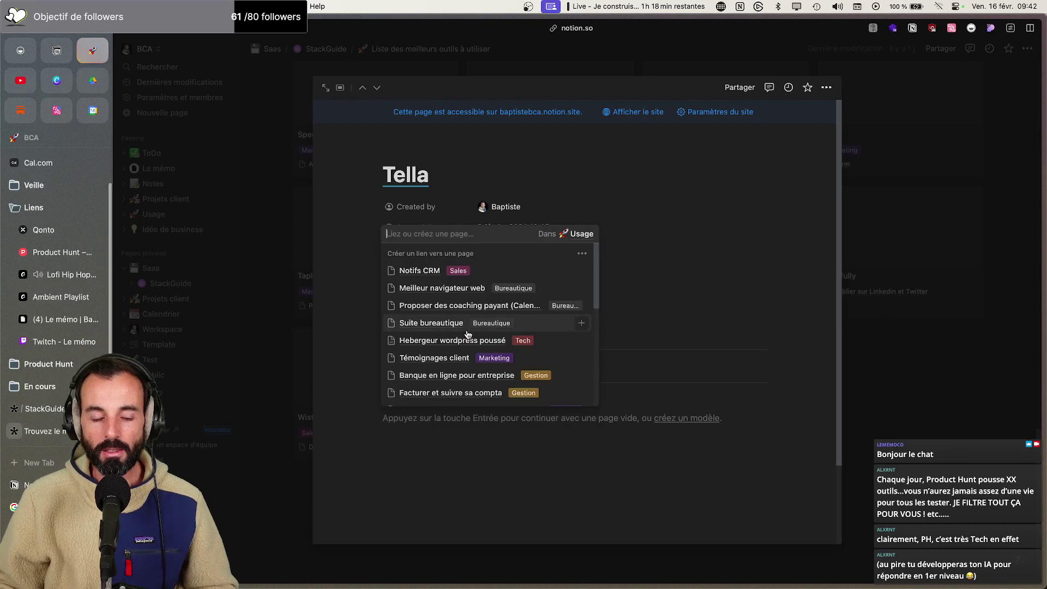
{"action": "type", "text": "vide"}
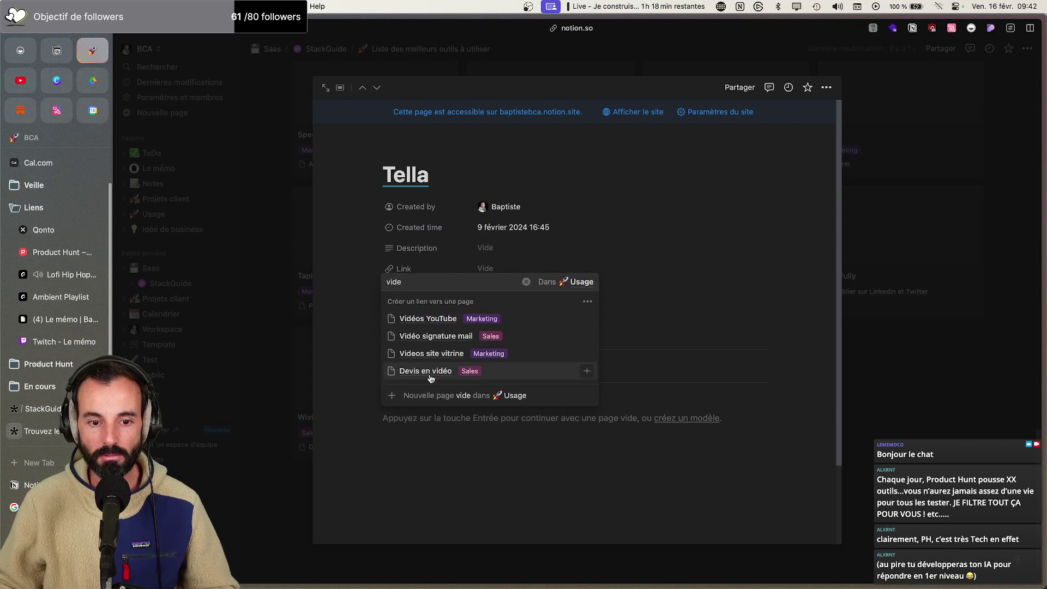
{"action": "left_click", "coordinate": [587, 372]}
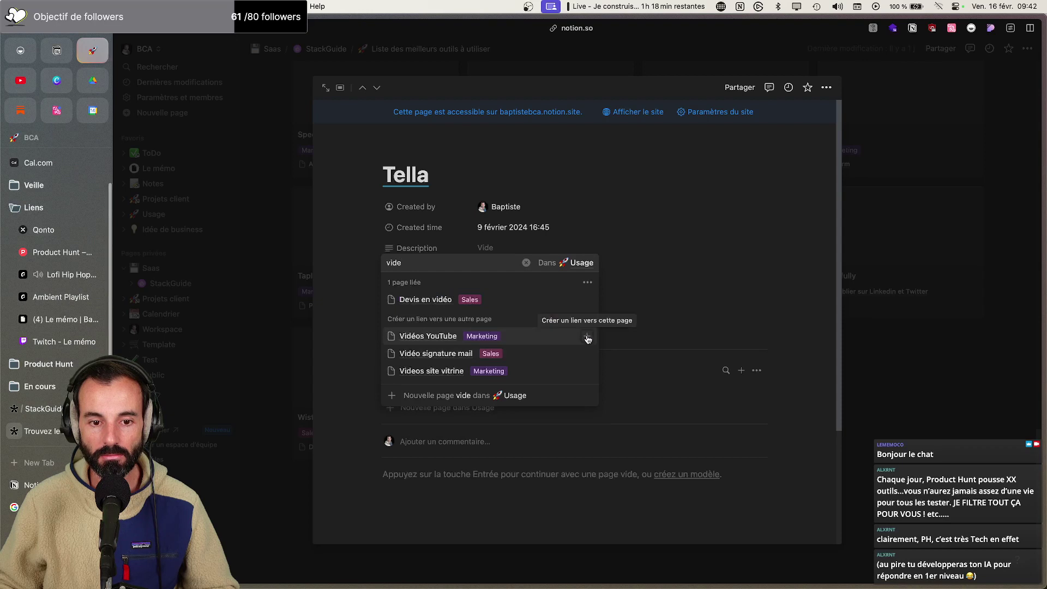
{"action": "left_click", "coordinate": [587, 338]}
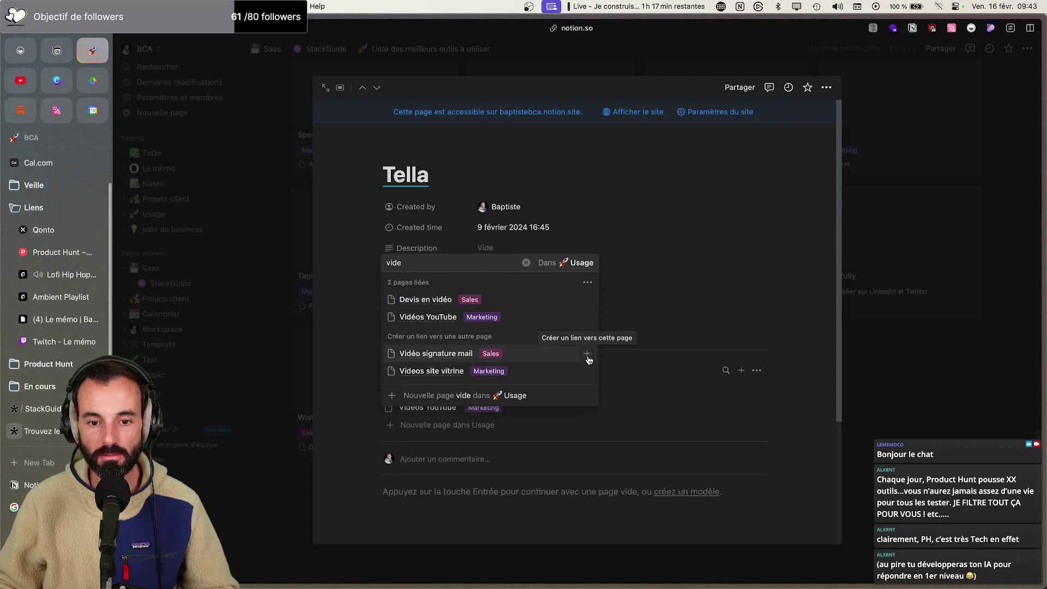
{"action": "left_click", "coordinate": [587, 355]}
{"action": "left_click", "coordinate": [587, 371]}
{"action": "left_click", "coordinate": [734, 267]}
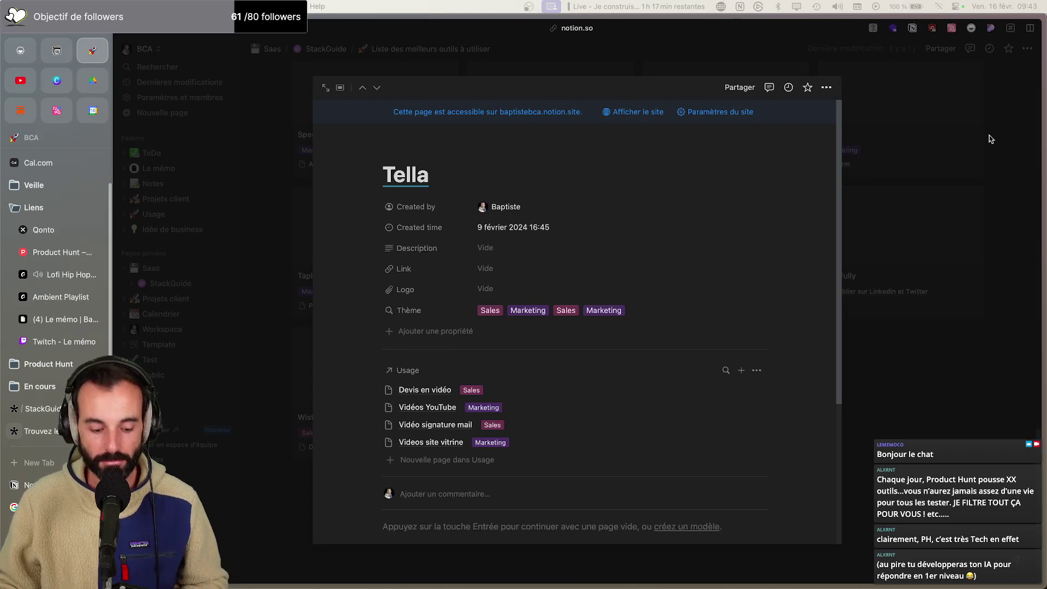
{"action": "key", "text": "super+Tab"}
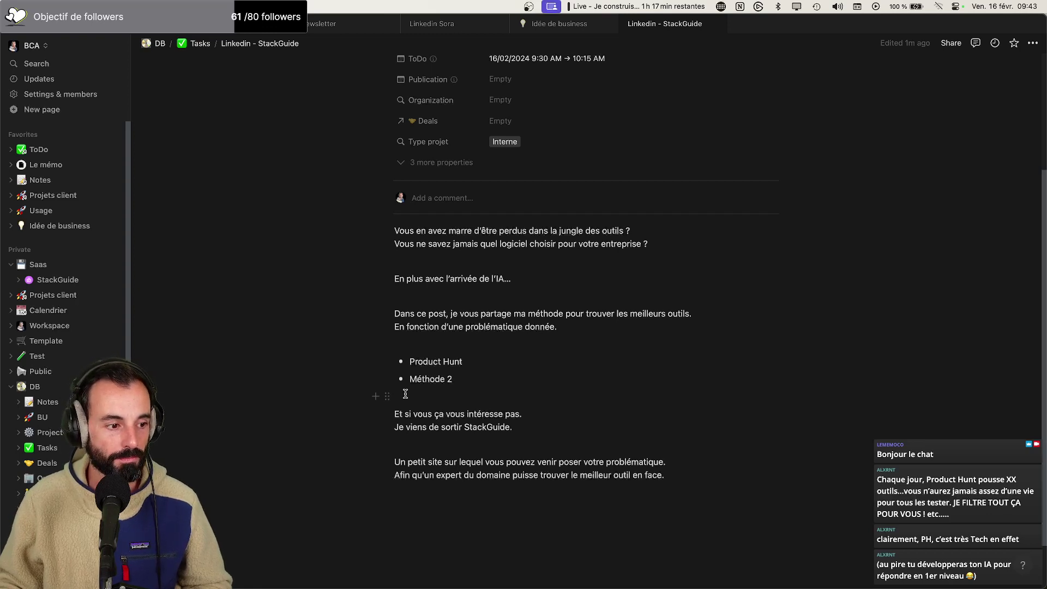
Replace 'Méthode 2' with 'Reddit', then add bullets 'Communauté active' and 'Site vitrine'
{"action": "left_click_drag", "start_coordinate": [452, 380], "coordinate": [410, 382]}
{"action": "type", "text": "Reddit"}
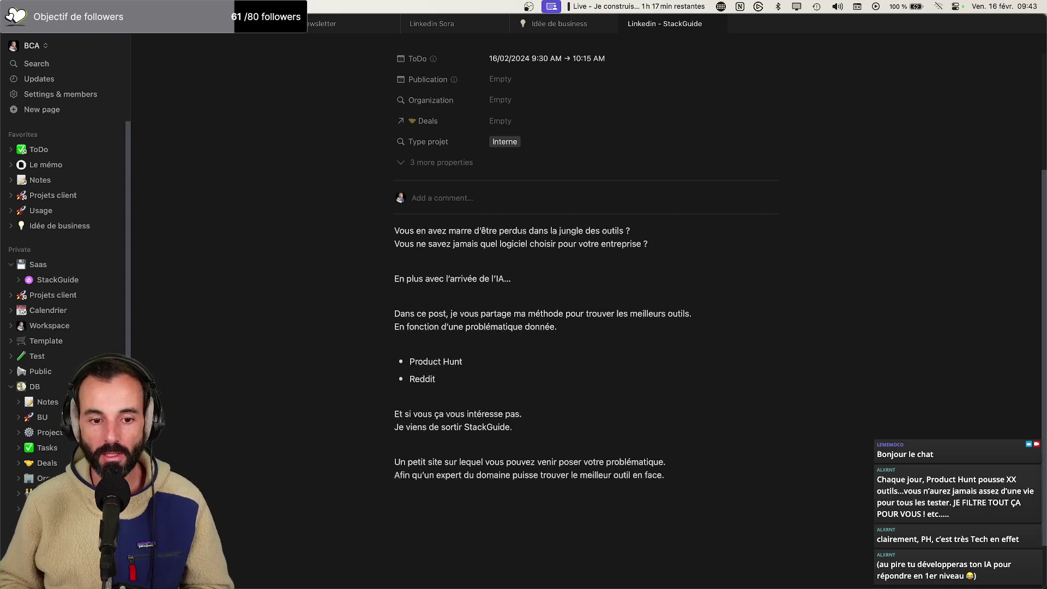
{"action": "key", "text": "Return"}
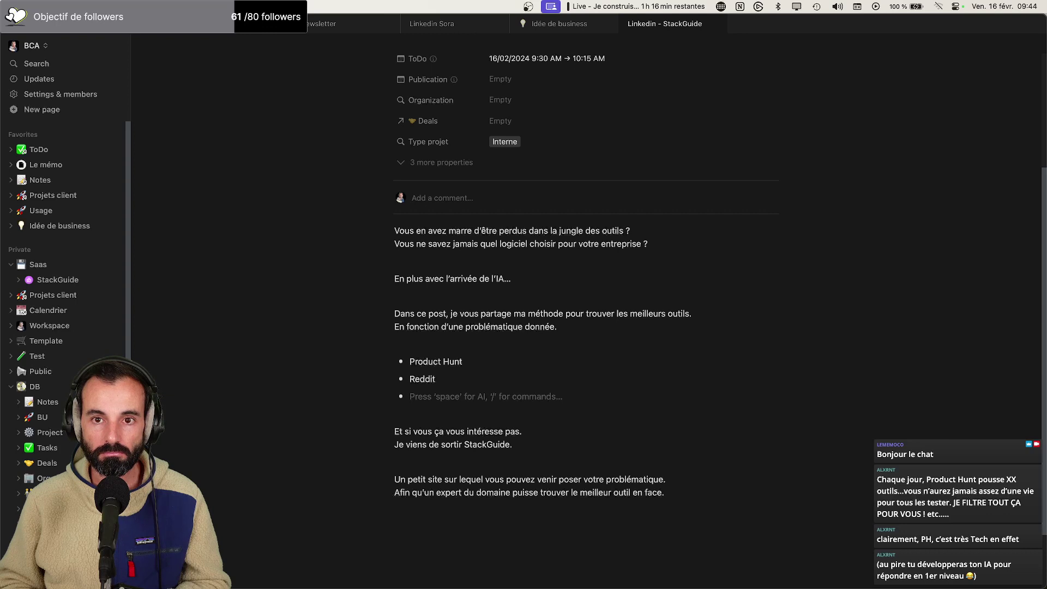
{"action": "type", "text": "Comm"}
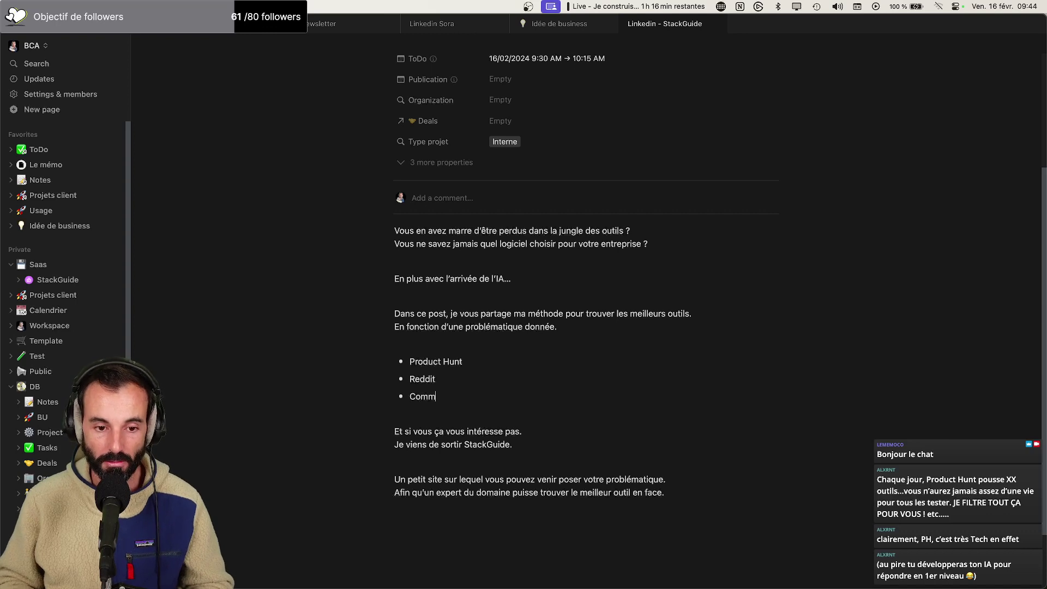
{"action": "type", "text": "unauté active"}
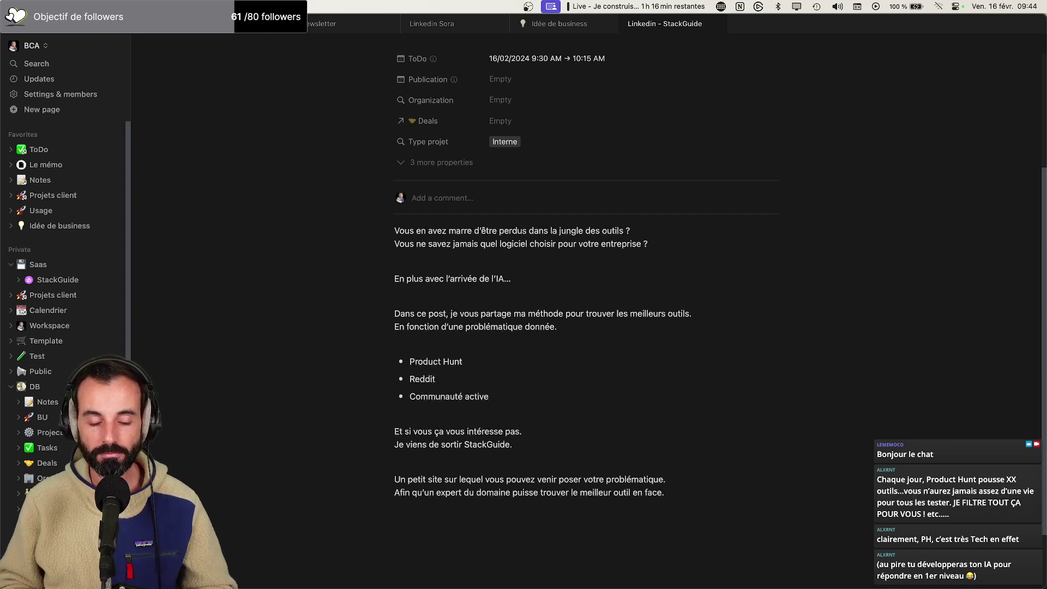
{"action": "key", "text": "Return"}
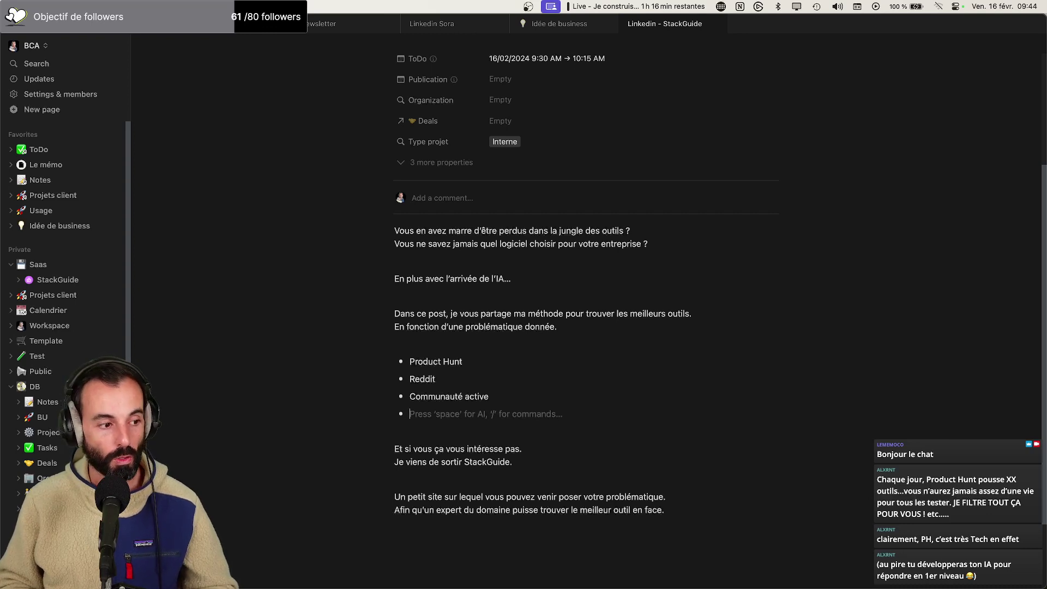
{"action": "type", "text": "Site vitrine"}
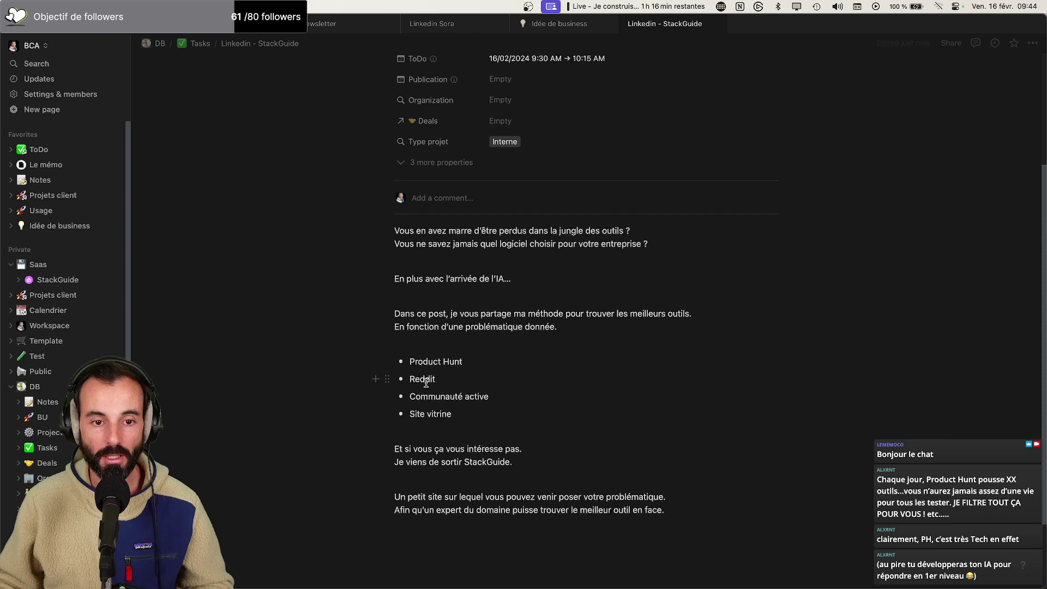
In a new Arc tab, search Google for 'linked helper'
{"action": "key", "text": "super+Tab"}
{"action": "key", "text": "super+Tab"}
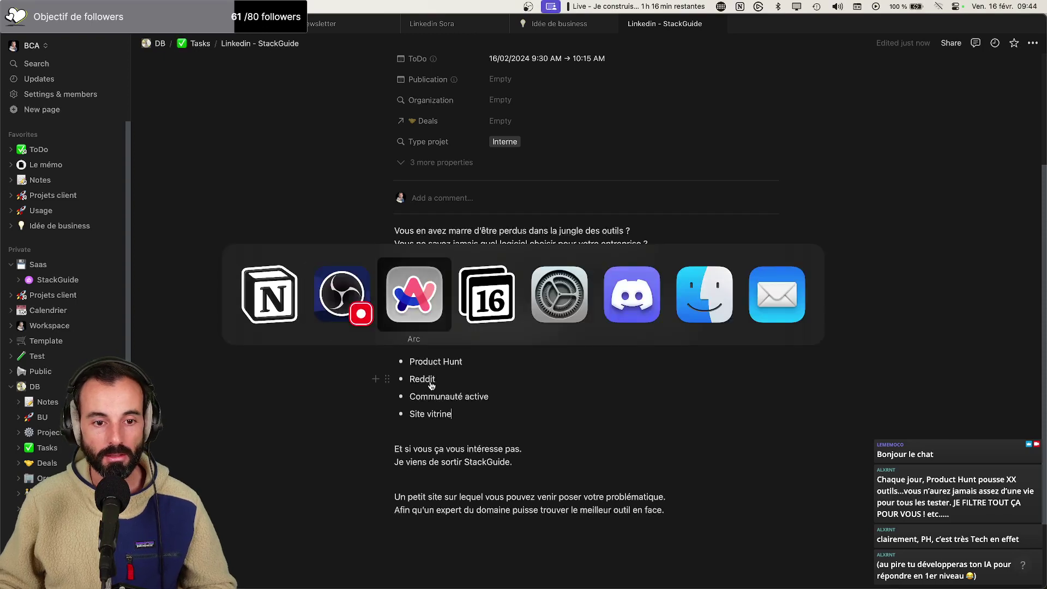
{"action": "key", "text": "super+t"}
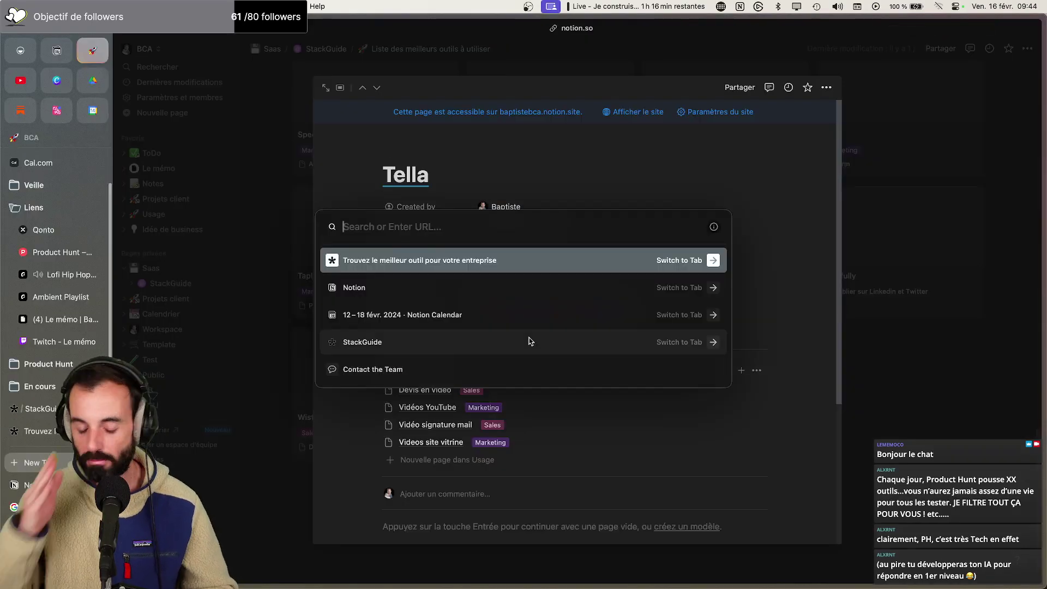
{"action": "type", "text": "linked j"}
{"action": "key", "text": "BackSpace"}
{"action": "type", "text": "helper"}
{"action": "key", "text": "Return"}
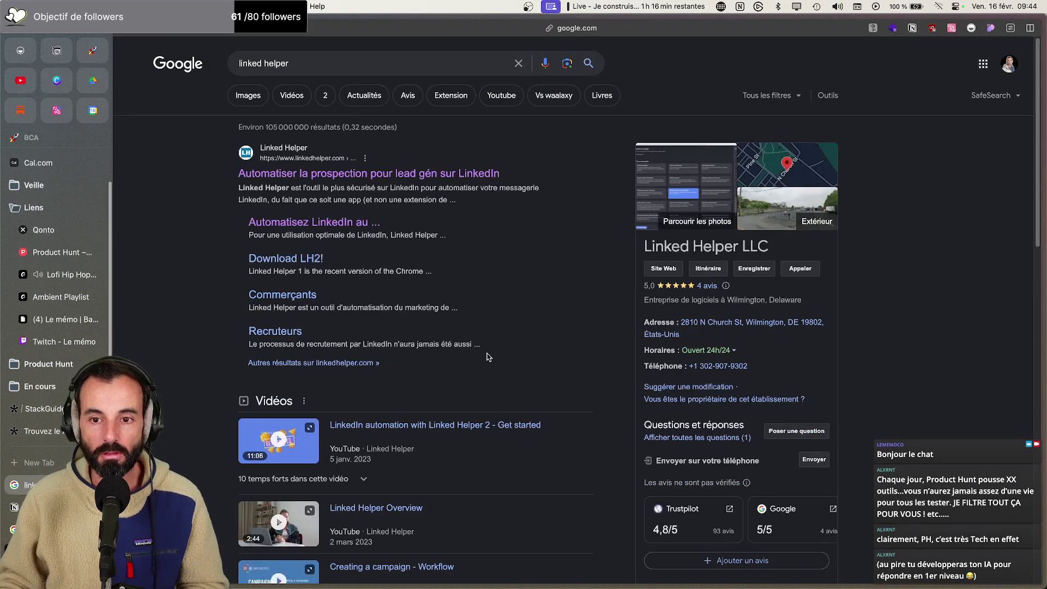
Open the Linked Helper website and check which technologies it uses with the browser extensions
{"action": "left_click", "coordinate": [316, 174]}
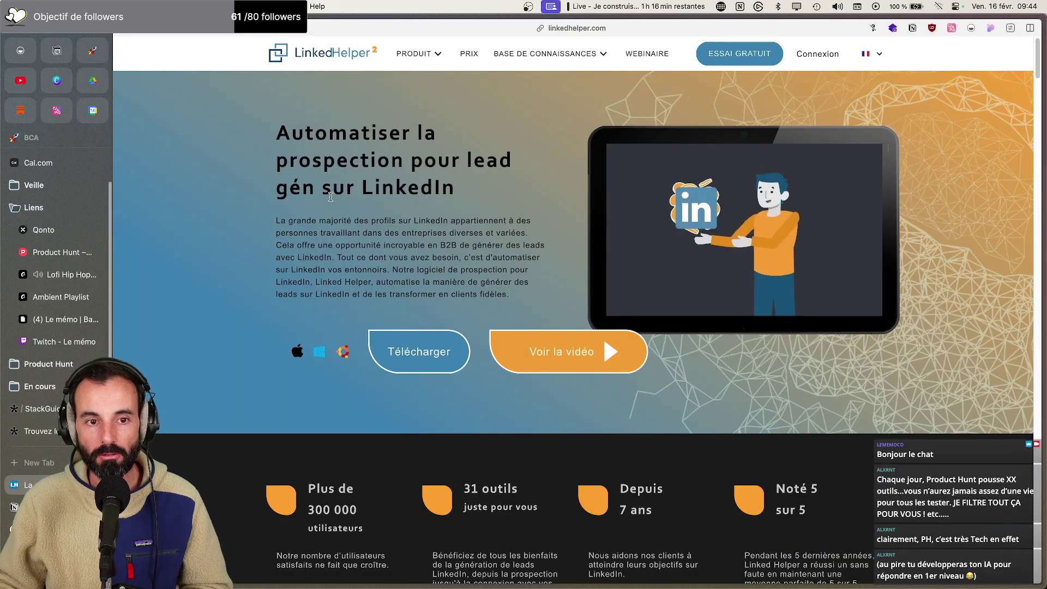
{"action": "left_click", "coordinate": [989, 28]}
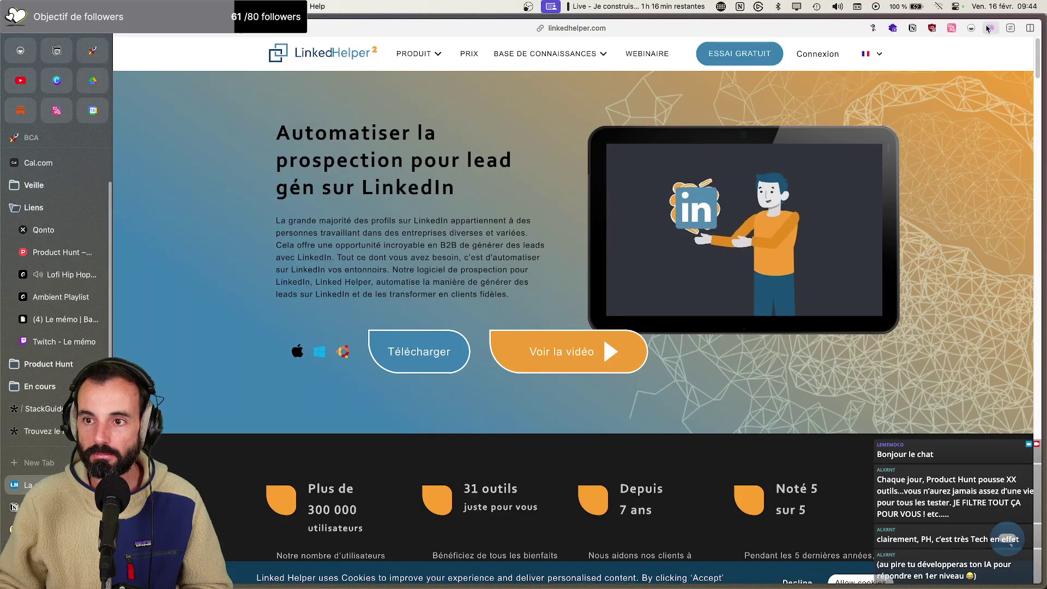
{"action": "left_click", "coordinate": [989, 28]}
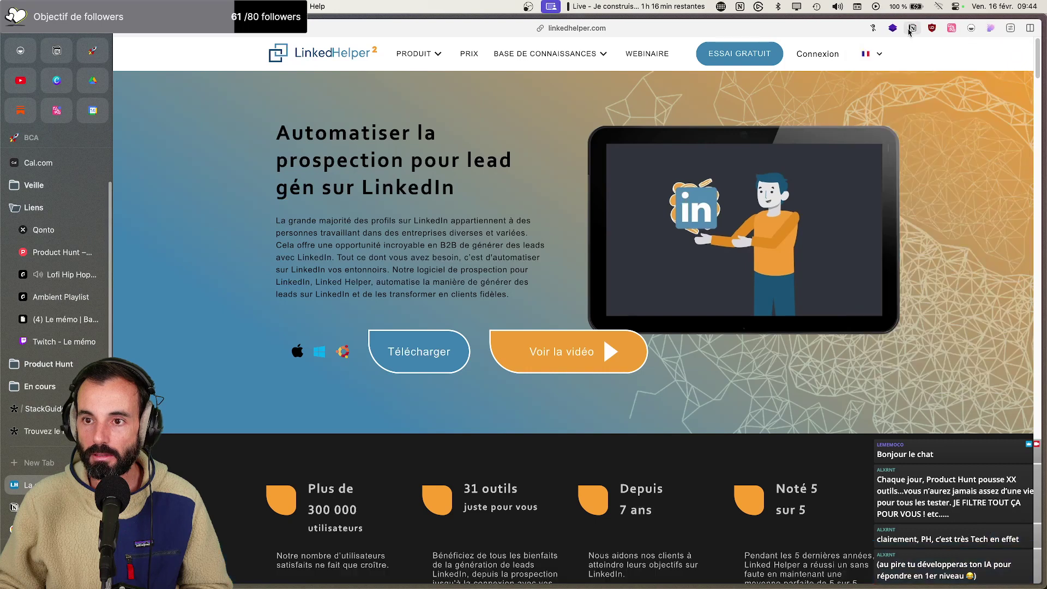
{"action": "left_click", "coordinate": [894, 29]}
Dismiss the detected-technologies overview and scroll through the Linked Helper homepage's feature sections
{"action": "scroll", "coordinate": [849, 241], "scroll_direction": "down", "scroll_amount": 2}
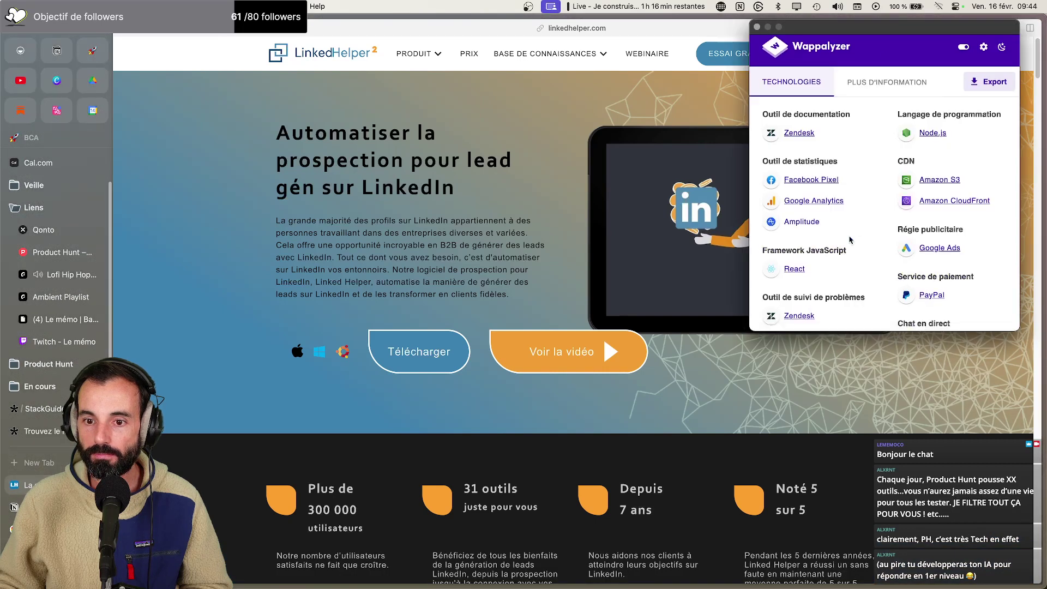
{"action": "scroll", "coordinate": [849, 240], "scroll_direction": "up", "scroll_amount": 2}
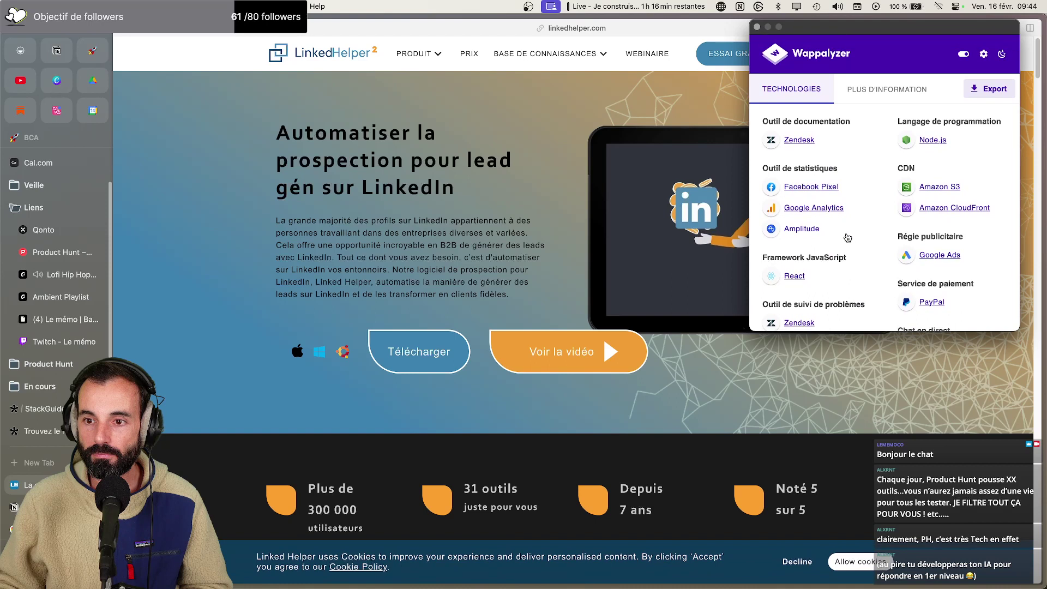
{"action": "left_click", "coordinate": [674, 111]}
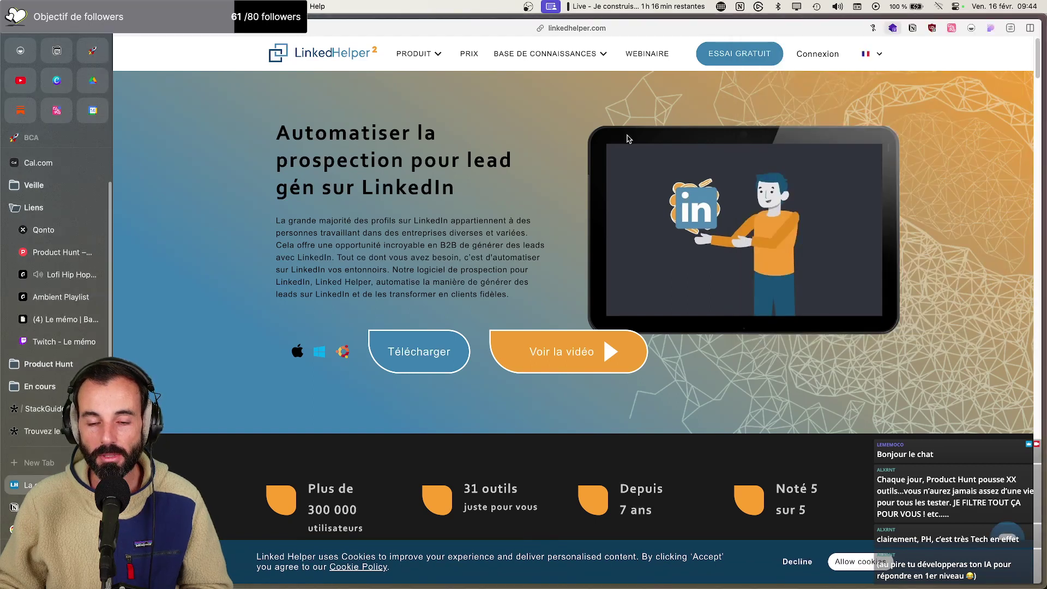
{"action": "scroll", "coordinate": [631, 186], "scroll_direction": "down", "scroll_amount": 10}
{"action": "scroll", "coordinate": [632, 220], "scroll_direction": "down", "scroll_amount": 2}
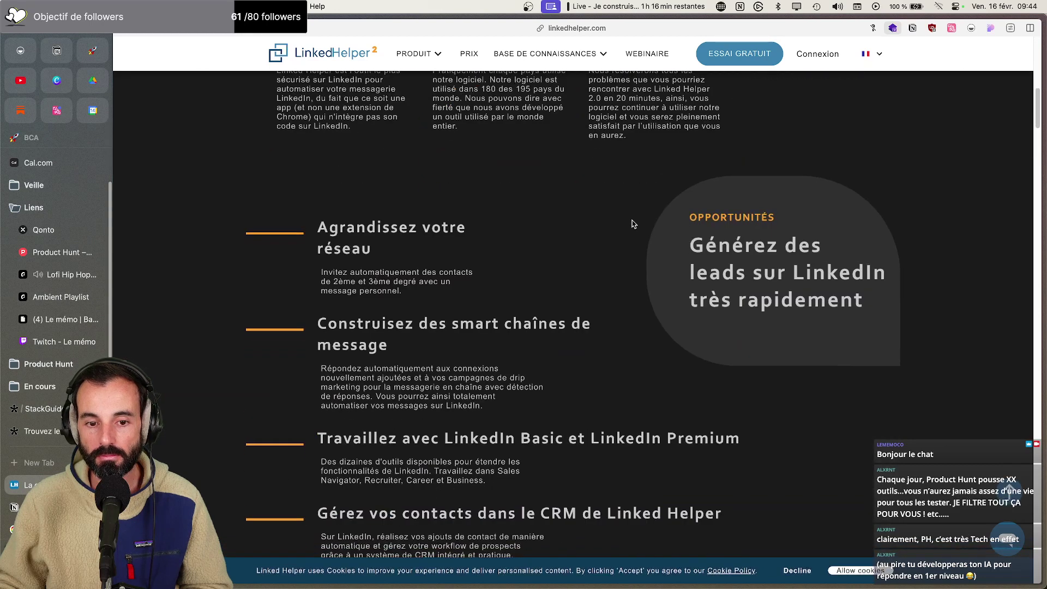
{"action": "scroll", "coordinate": [632, 221], "scroll_direction": "up", "scroll_amount": 15}
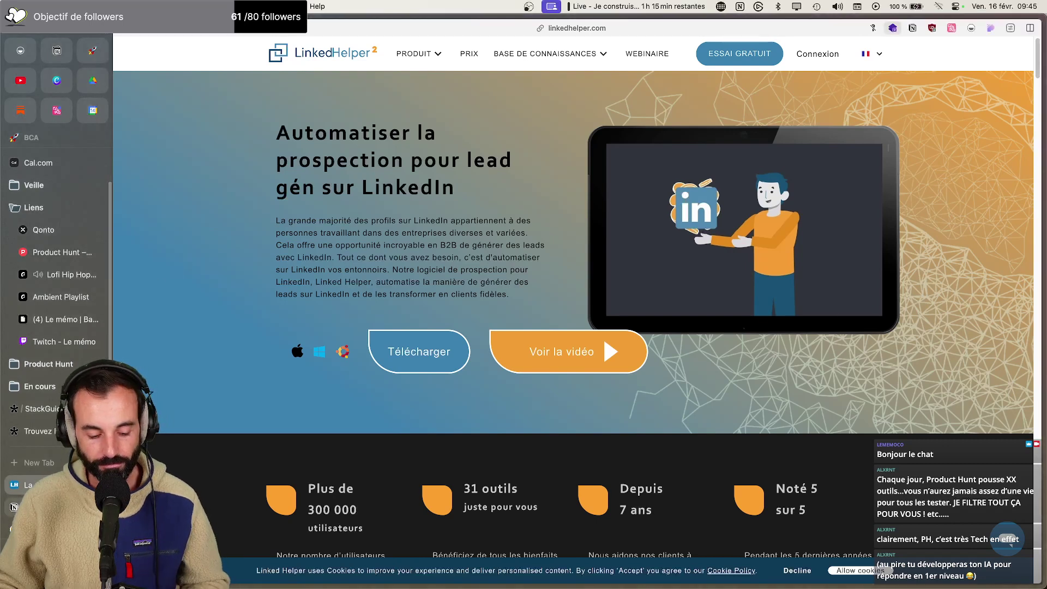
{"action": "key", "text": "super+Tab"}
{"action": "key", "text": "super+Tab"}
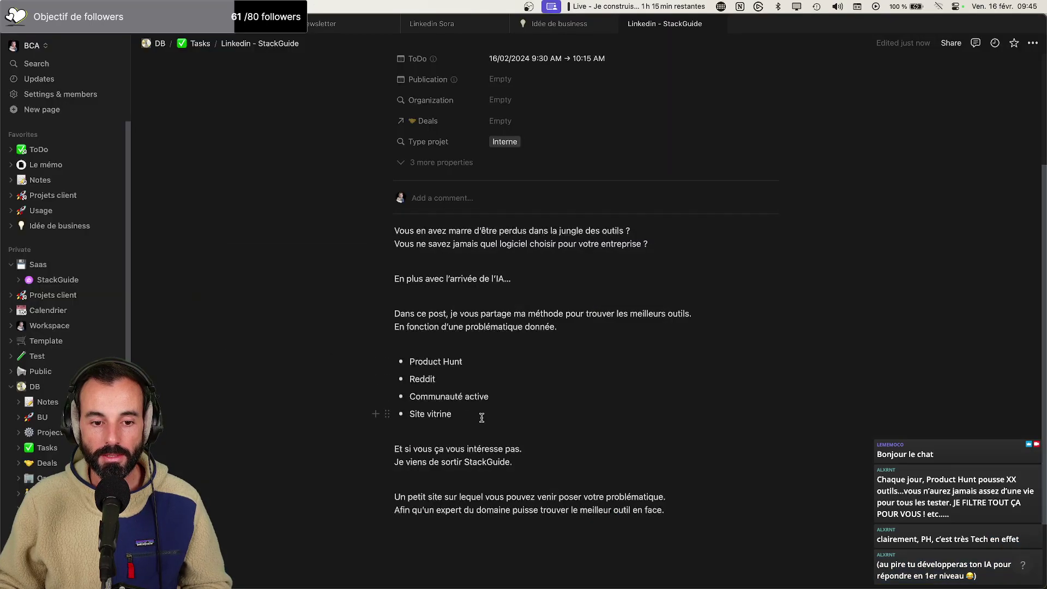
Replace the word 'choisir' with 'utiliser' in the draft's intro
{"action": "left_click_drag", "start_coordinate": [481, 417], "coordinate": [410, 378]}
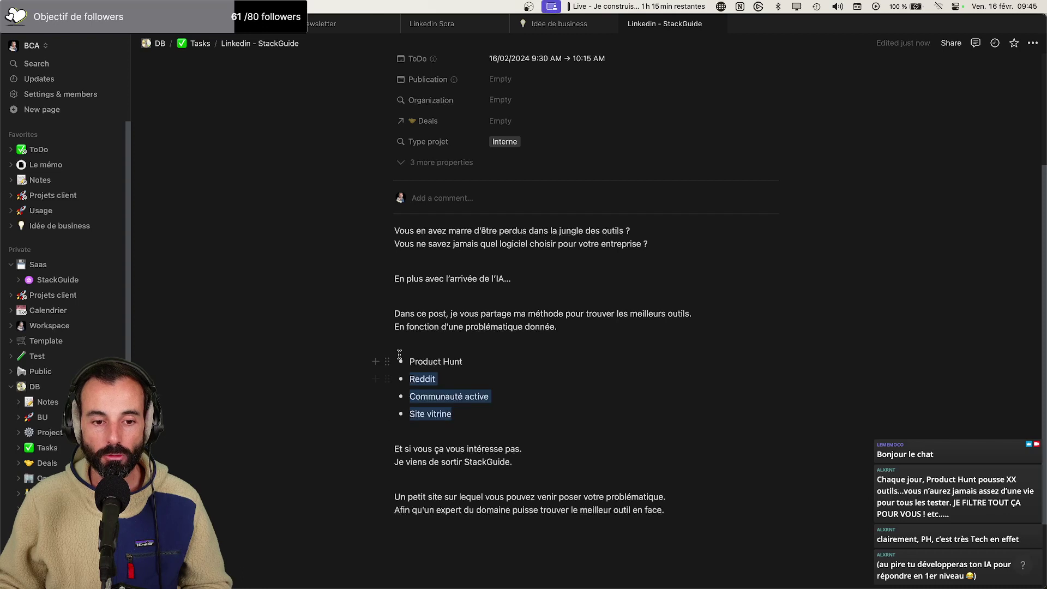
{"action": "left_click", "coordinate": [472, 397]}
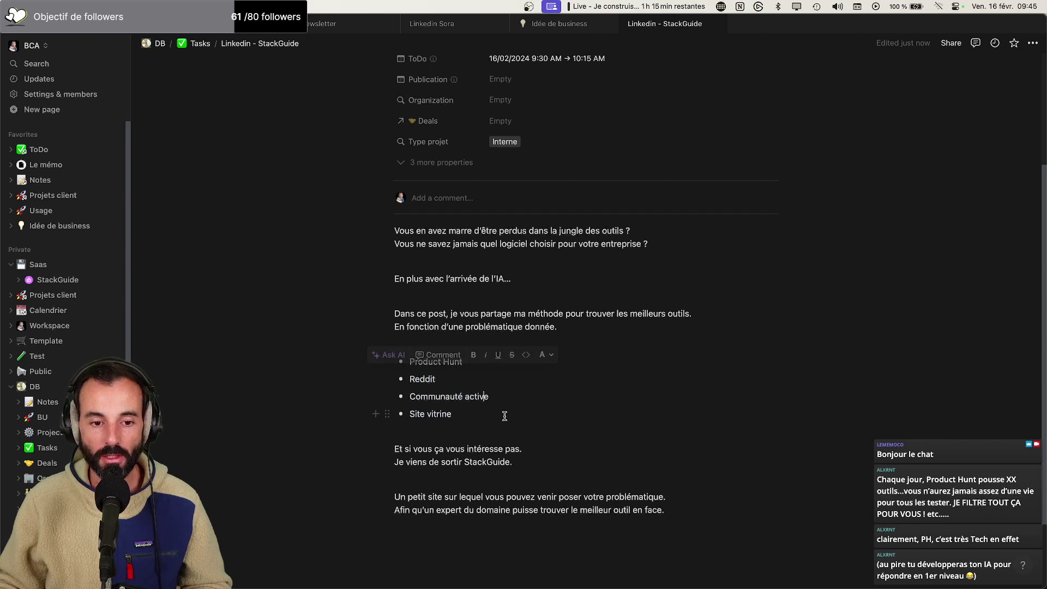
{"action": "scroll", "coordinate": [503, 417], "scroll_direction": "up", "scroll_amount": 1}
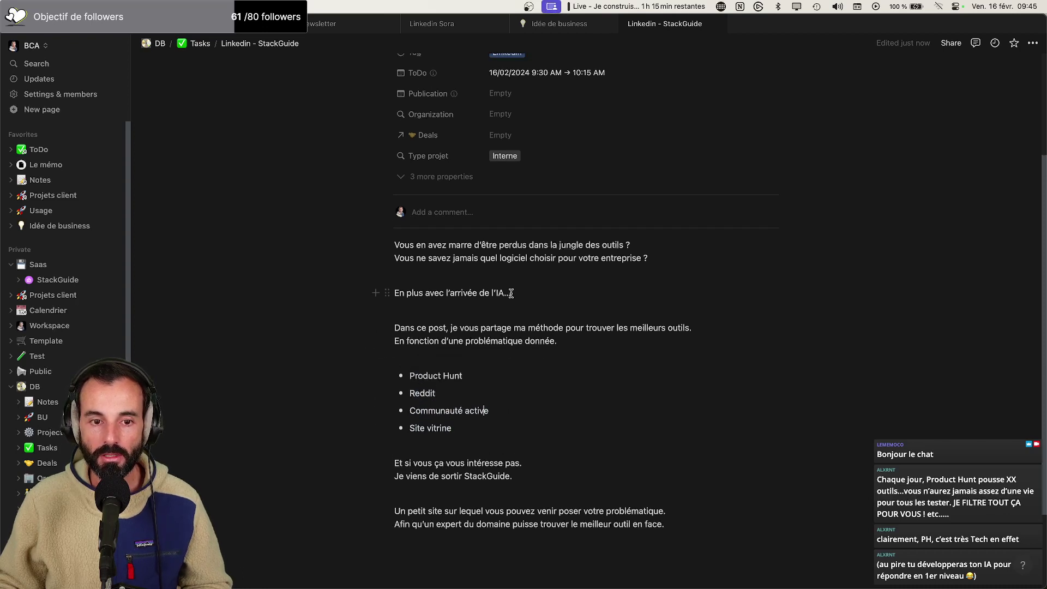
{"action": "double_click", "coordinate": [540, 262]}
{"action": "type", "text": "utiliser"}
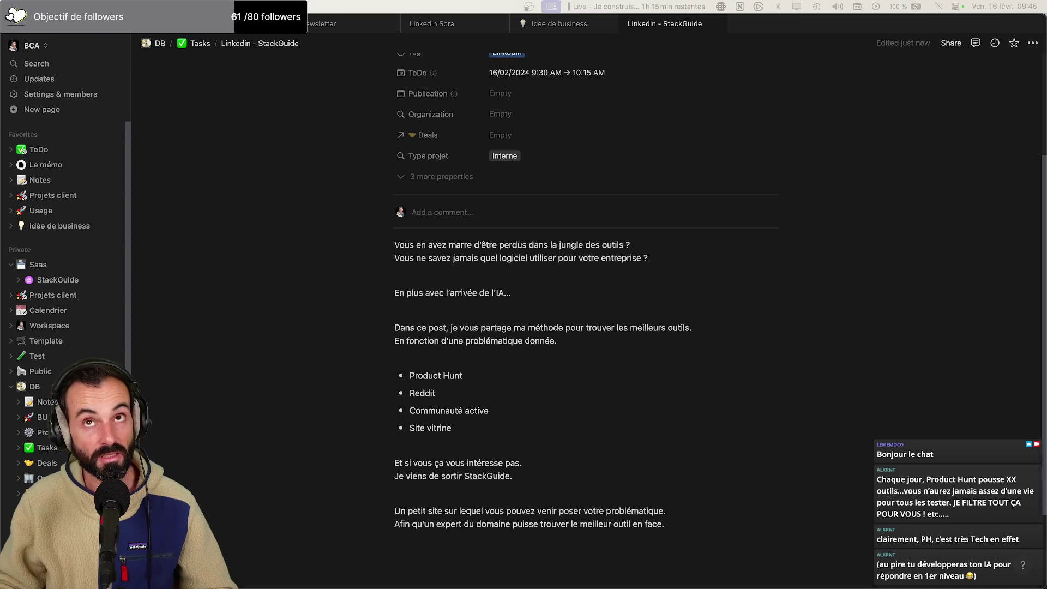
Rewrite the AI line to end 'IA, on n'aurait jamais assez d'une vie pour tout tester.'
{"action": "left_click", "coordinate": [539, 291]}
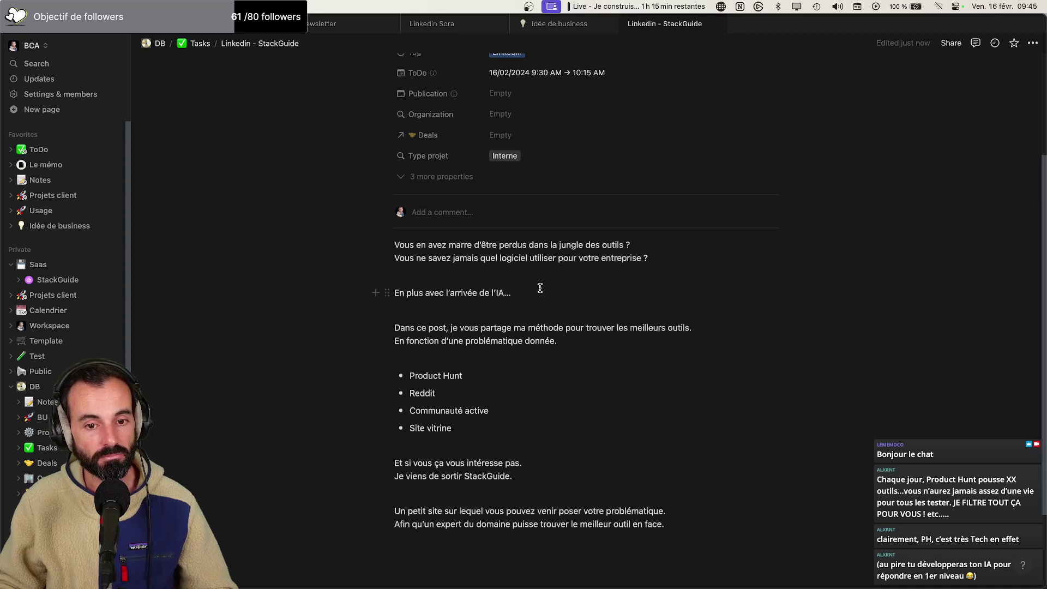
{"action": "key", "text": "BackSpace"}
{"action": "key", "text": "BackSpace"}
{"action": "key", "text": "BackSpace"}
{"action": "key", "text": "BackSpace"}
{"action": "key", "text": "BackSpace"}
{"action": "type", "text": "IA, on"}
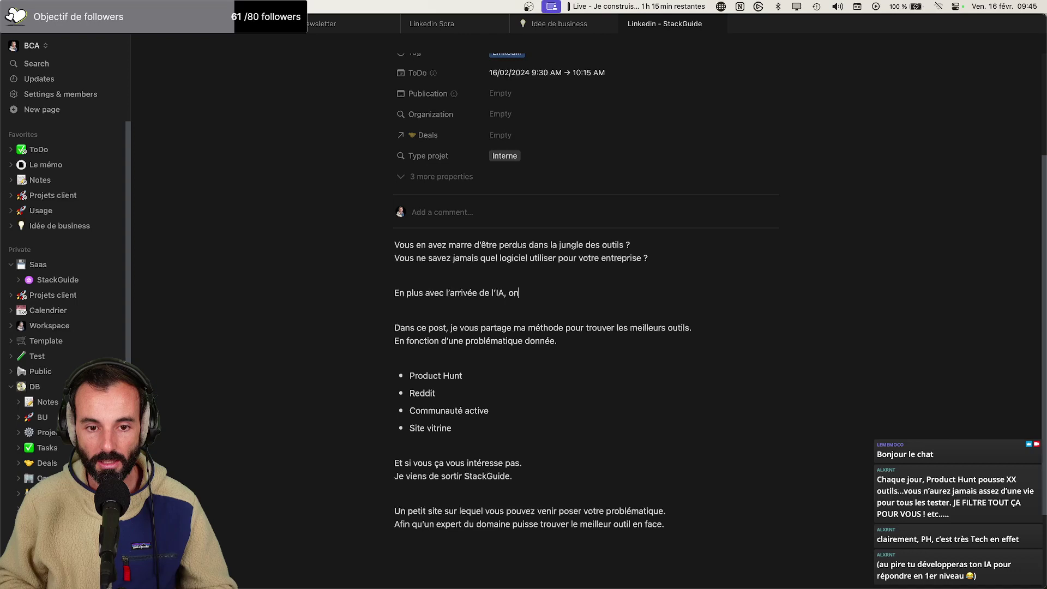
{"action": "type", "text": " n'aurai"}
{"action": "type", "text": "ais a"}
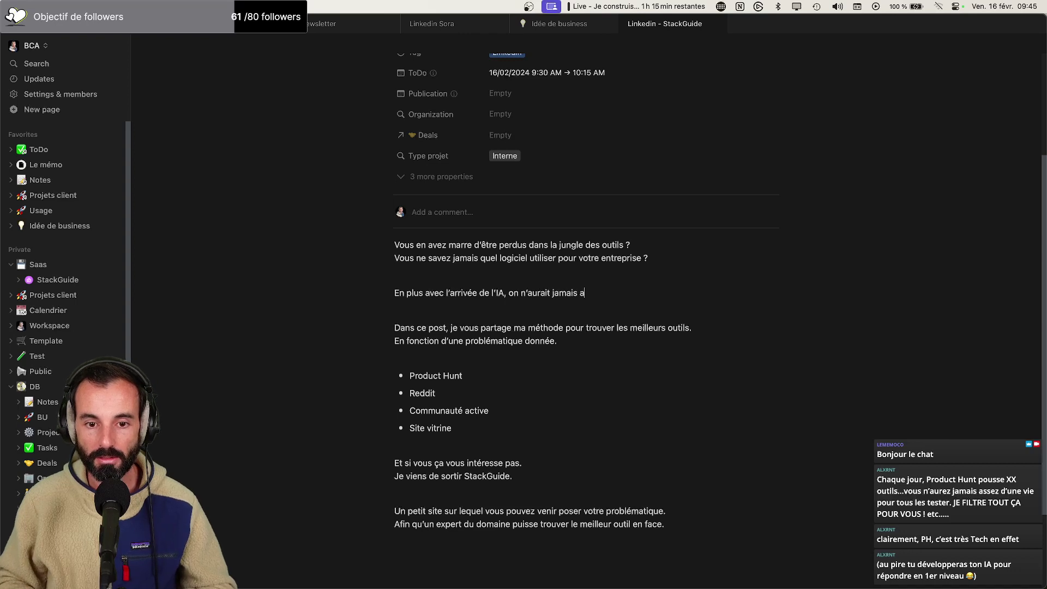
{"action": "type", "text": "ssez d’une vie pour tous les test"}
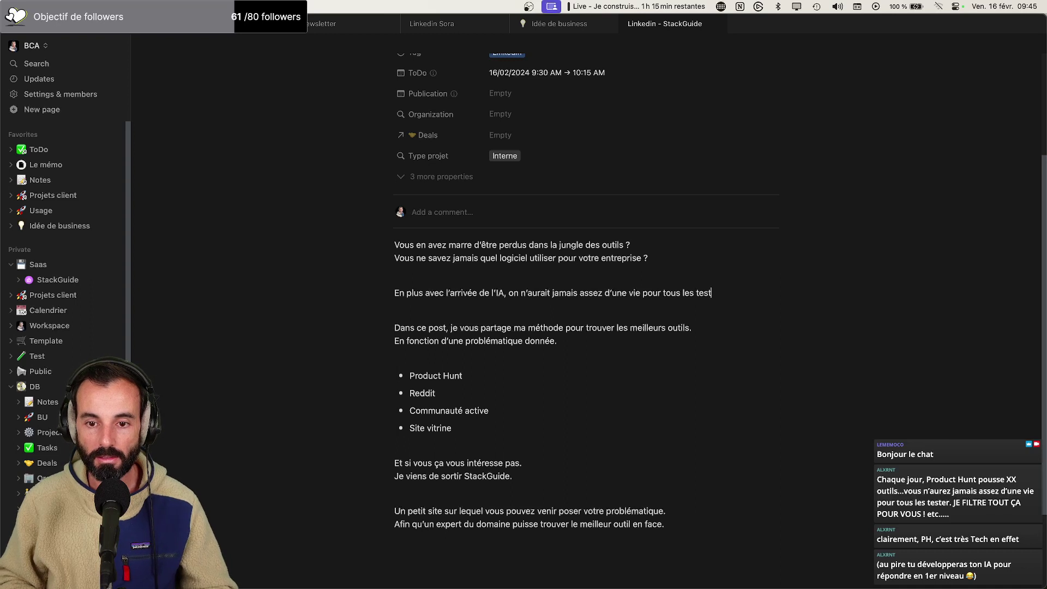
{"action": "key", "text": "BackSpace"}
{"action": "key", "text": "BackSpace"}
{"action": "key", "text": "BackSpace"}
{"action": "key", "text": "BackSpace"}
{"action": "key", "text": "BackSpace"}
{"action": "key", "text": "BackSpace"}
{"action": "key", "text": "BackSpace"}
{"action": "key", "text": "BackSpace"}
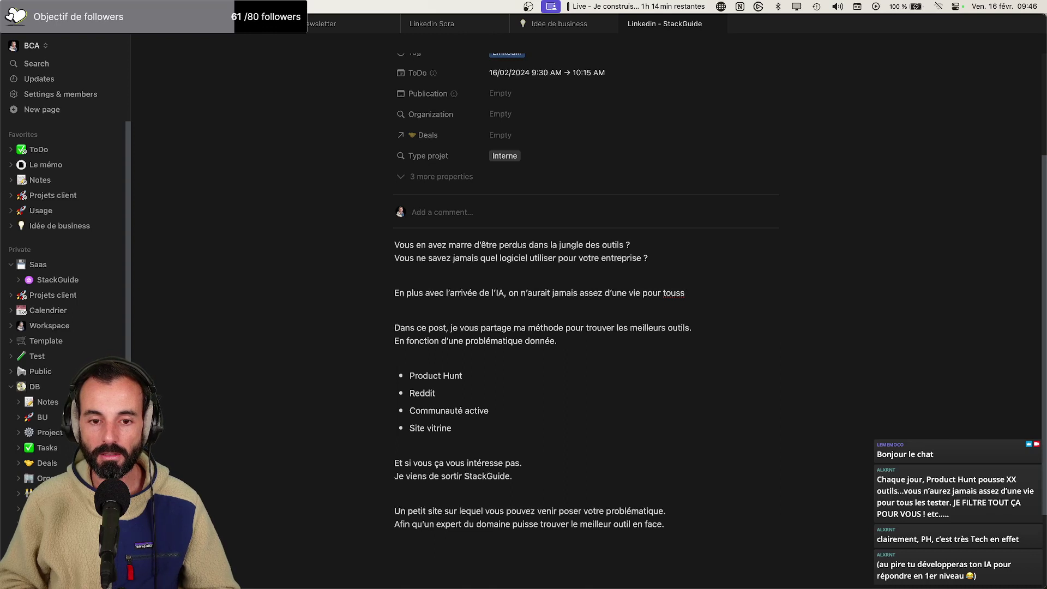
{"action": "key", "text": "BackSpace"}
{"action": "key", "text": "BackSpace"}
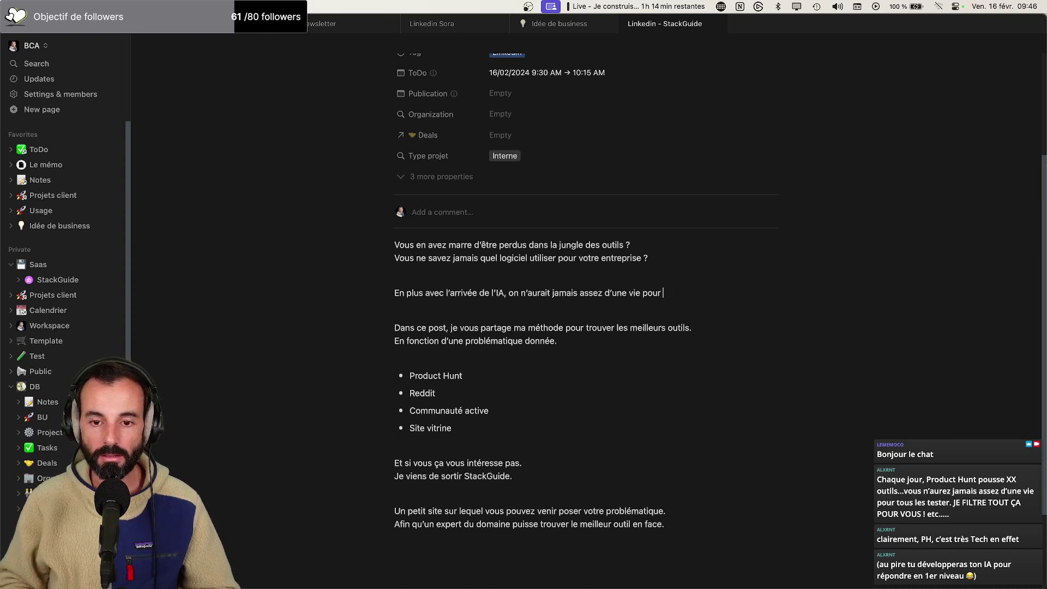
{"action": "type", "text": "tout tester?."}
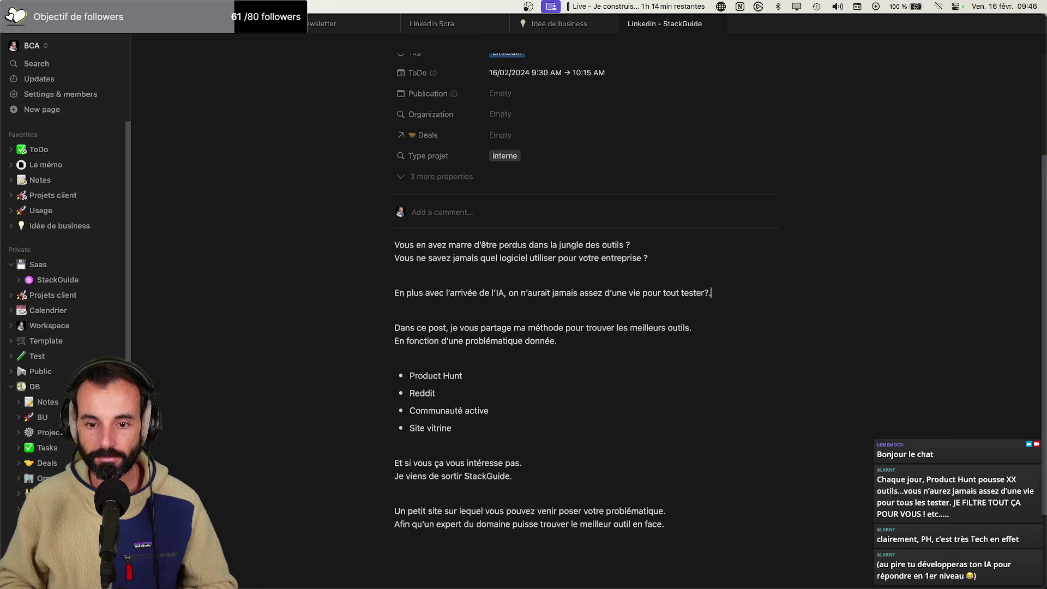
{"action": "key", "text": "BackSpace"}
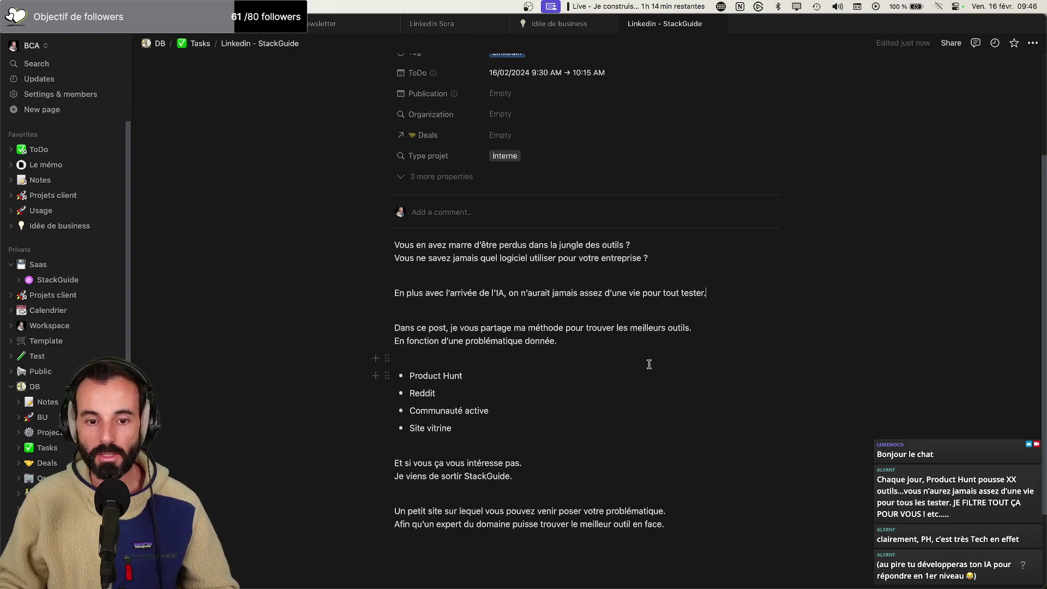
{"action": "left_click", "coordinate": [708, 332]}
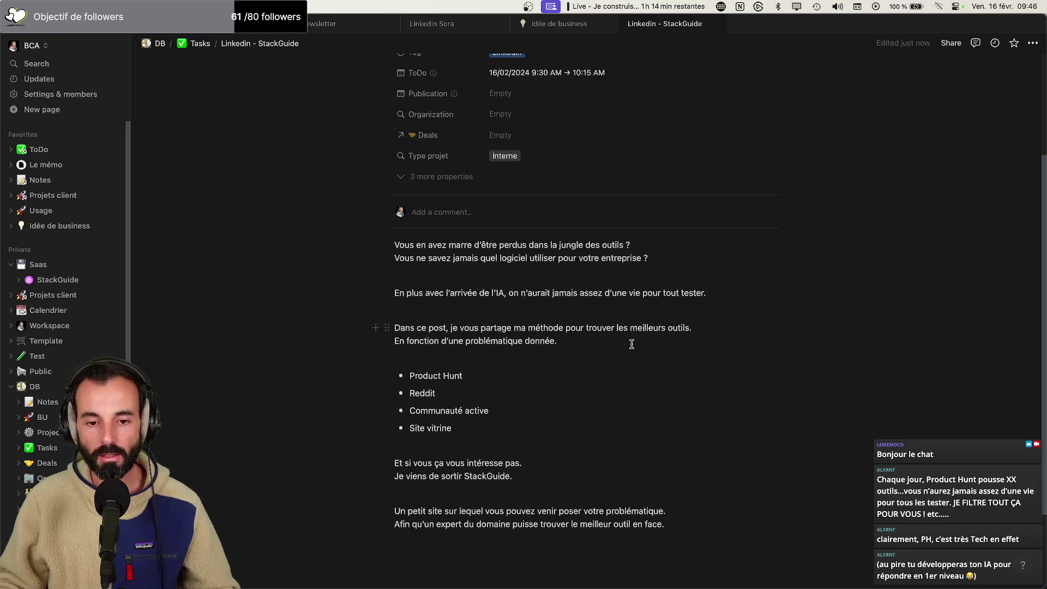
Reword the 'ça vous intéresse pas' phrase to 'Et sinon vous pouvez' and join the StackGuide line onto it
{"action": "scroll", "coordinate": [627, 344], "scroll_direction": "down", "scroll_amount": 1}
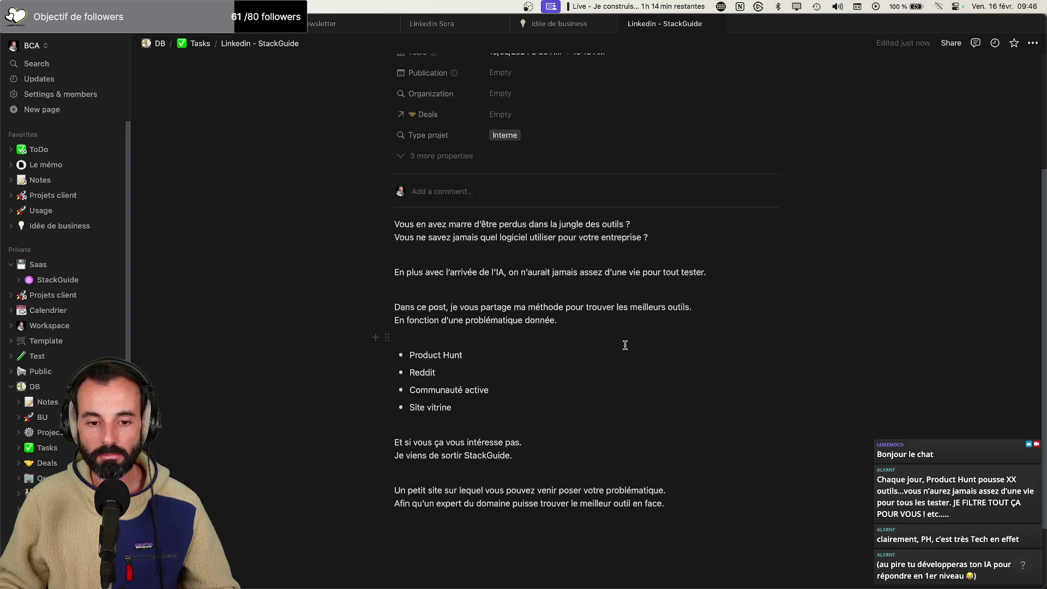
{"action": "scroll", "coordinate": [625, 344], "scroll_direction": "down", "scroll_amount": 2}
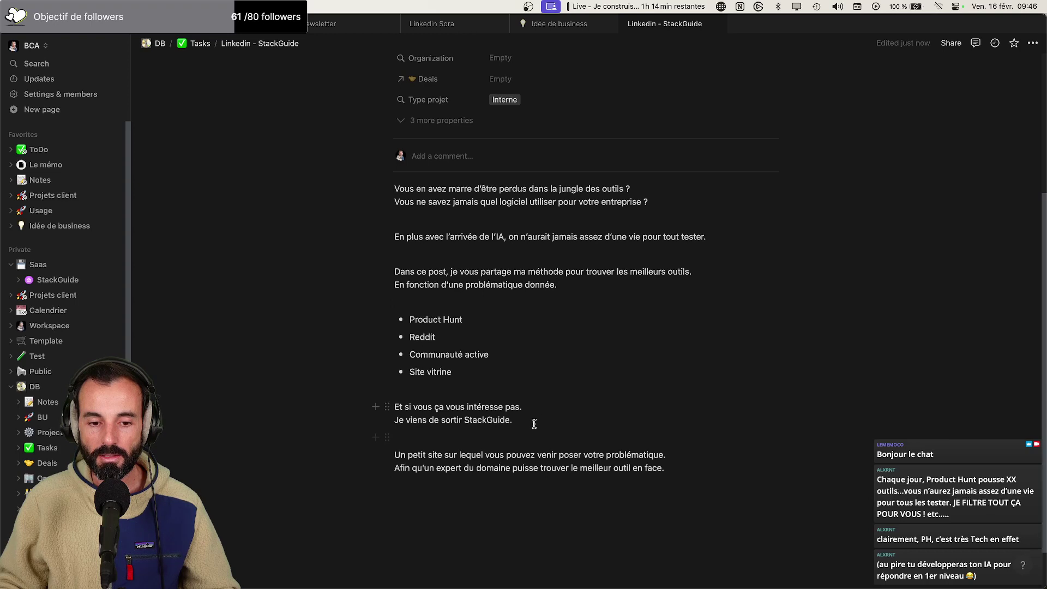
{"action": "left_click_drag", "start_coordinate": [520, 407], "coordinate": [431, 413]}
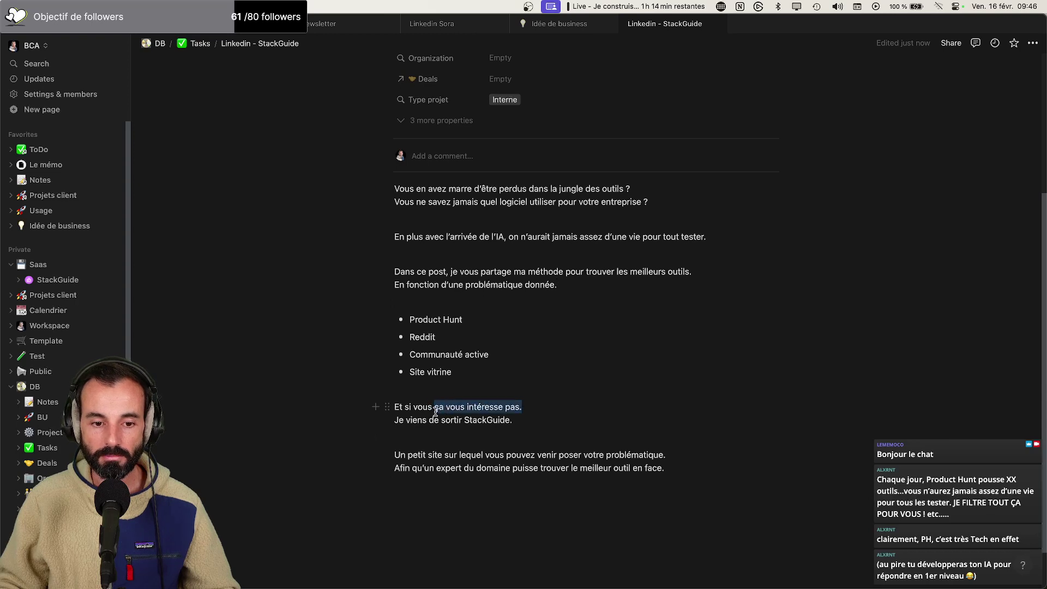
{"action": "type", "text": "avez la flemme"}
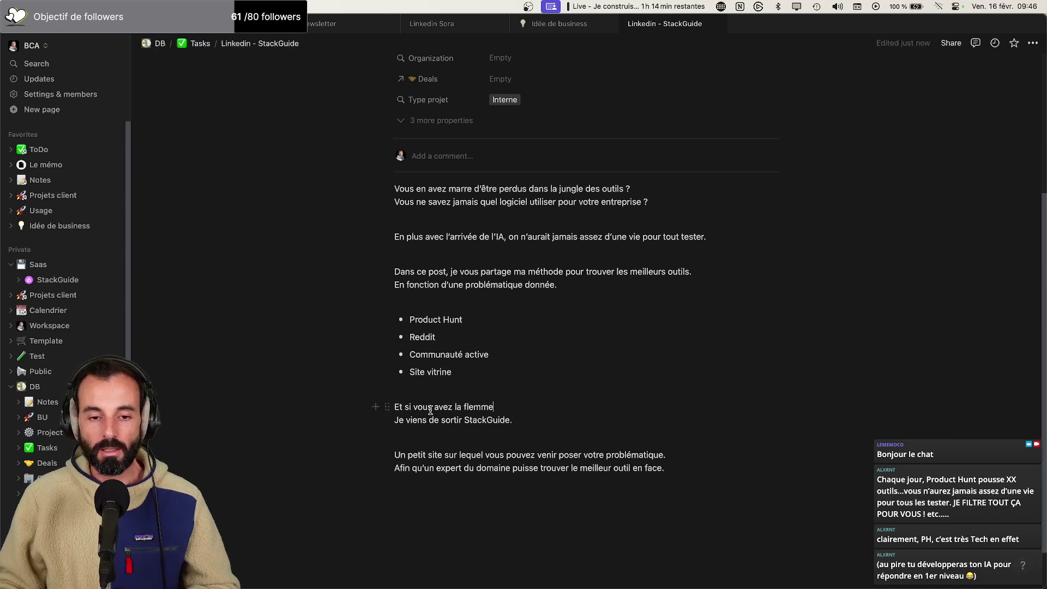
{"action": "type", "text": "de faire cet"}
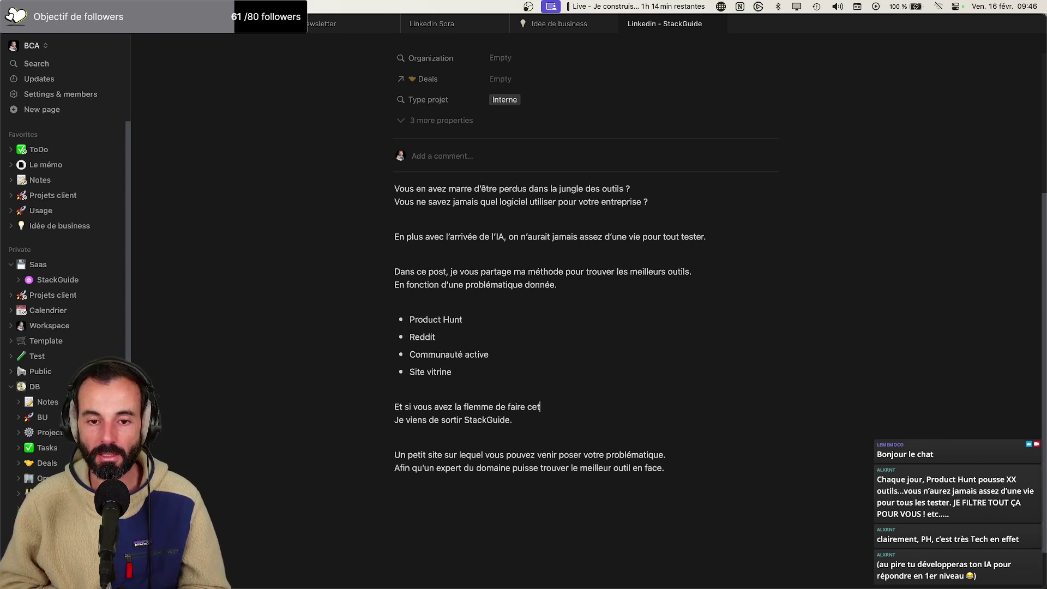
{"action": "left_click_drag", "start_coordinate": [580, 407], "coordinate": [410, 407]}
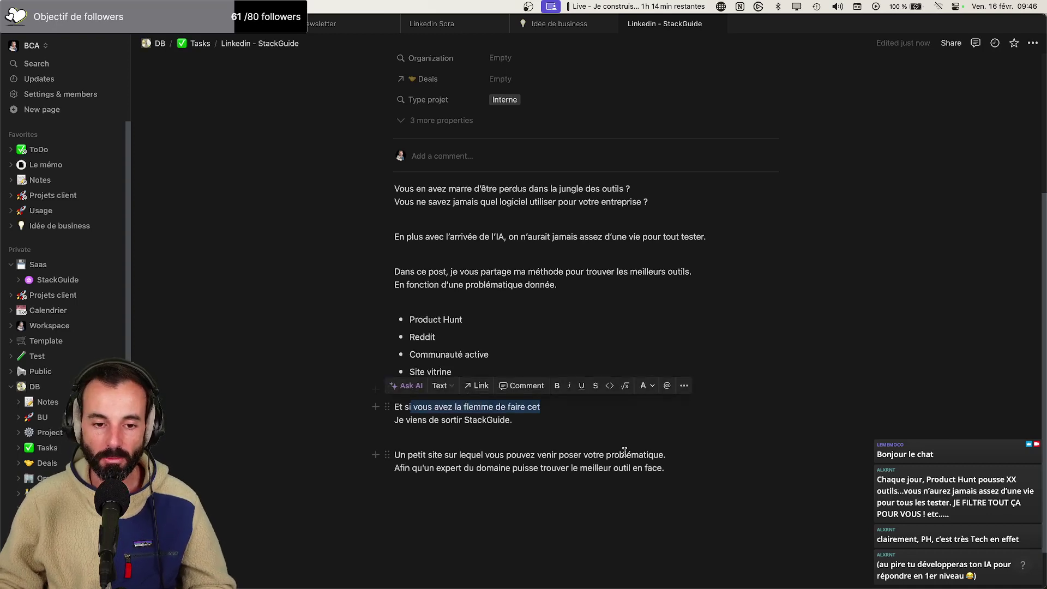
{"action": "type", "text": "non vous pouvez"}
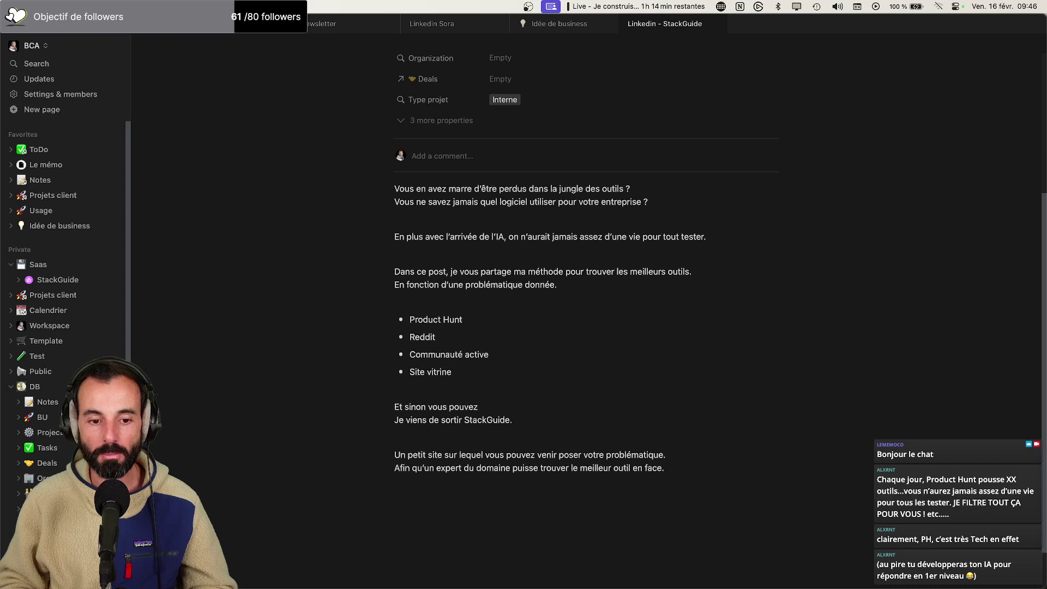
{"action": "key", "text": "Delete"}
{"action": "key", "text": "Delete"}
{"action": "key", "text": "Delete"}
{"action": "key", "text": "Delete"}
{"action": "key", "text": "Delete"}
{"action": "key", "text": "Delete"}
{"action": "key", "text": "Delete"}
{"action": "key", "text": "Delete"}
{"action": "key", "text": "Delete"}
{"action": "key", "text": "Delete"}
{"action": "key", "text": "Delete"}
{"action": "key", "text": "Delete"}
{"action": "key", "text": "Delete"}
{"action": "key", "text": "Delete"}
{"action": "key", "text": "Delete"}
{"action": "key", "text": "Delete"}
{"action": "key", "text": "Delete"}
{"action": "key", "text": "Delete"}
{"action": "key", "text": "Delete"}
{"action": "key", "text": "Delete"}
Delete the old site description and end the StackGuide sentence with 'et qui vous permet de :'
{"action": "left_click", "coordinate": [558, 406]}
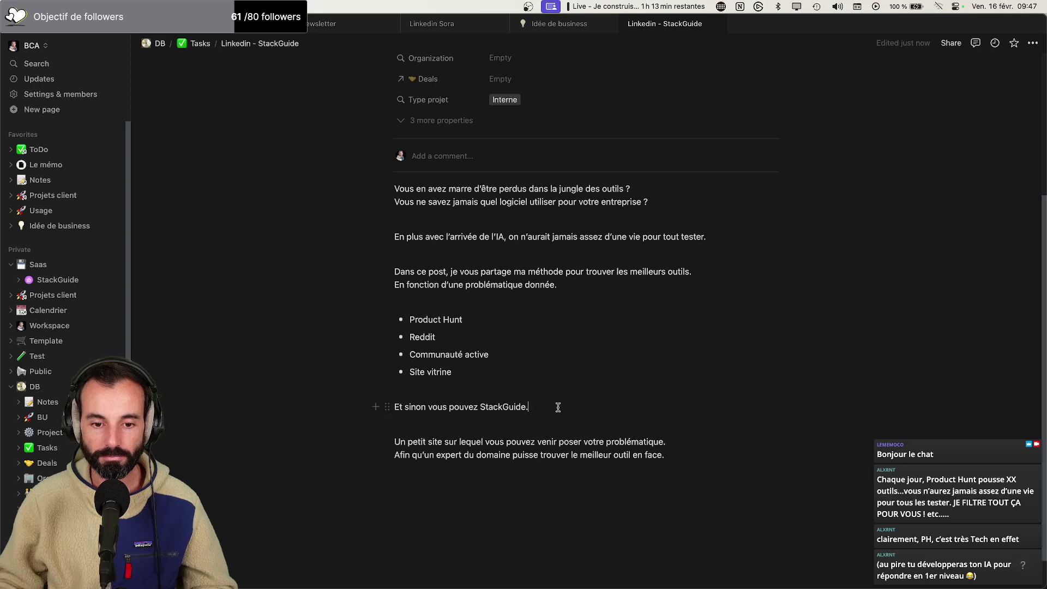
{"action": "key", "text": "Return"}
{"action": "type", "text": "Le petit outil que je viens de lancer."}
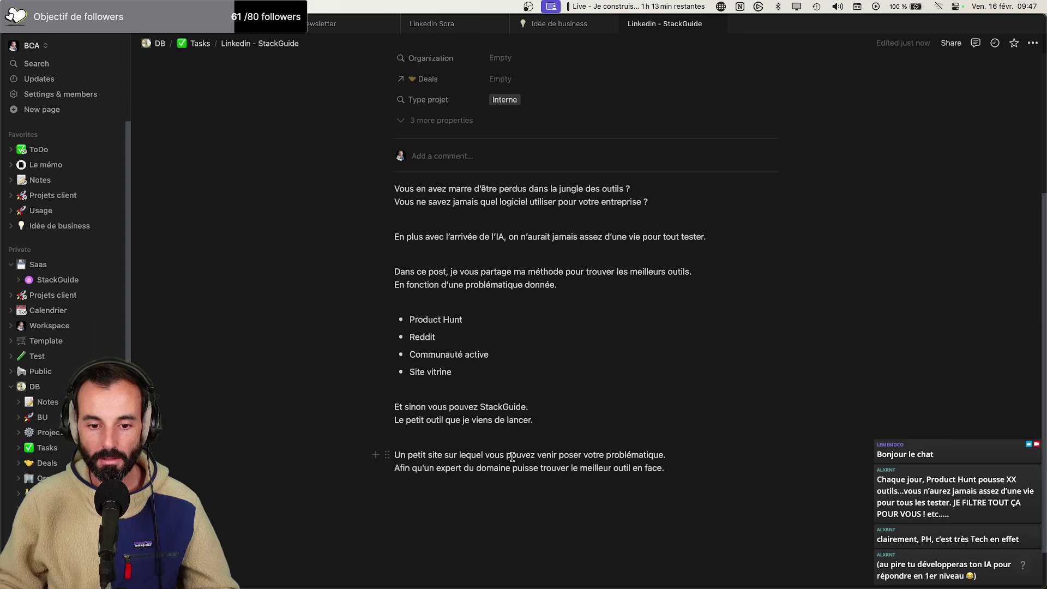
{"action": "left_click_drag", "start_coordinate": [695, 464], "coordinate": [383, 443]}
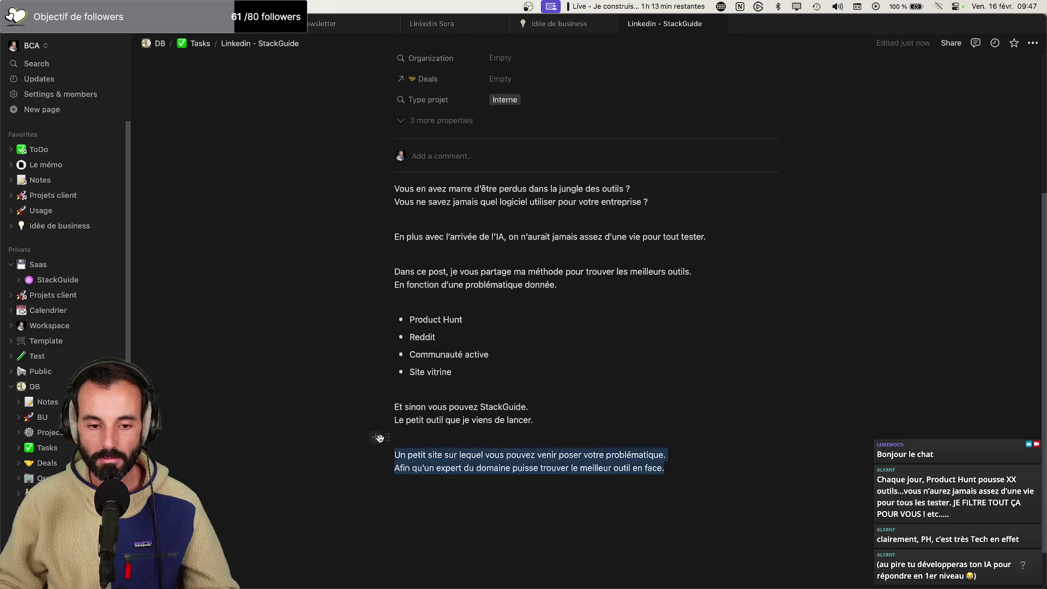
{"action": "key", "text": "BackSpace"}
{"action": "type", "text": "Qii"}
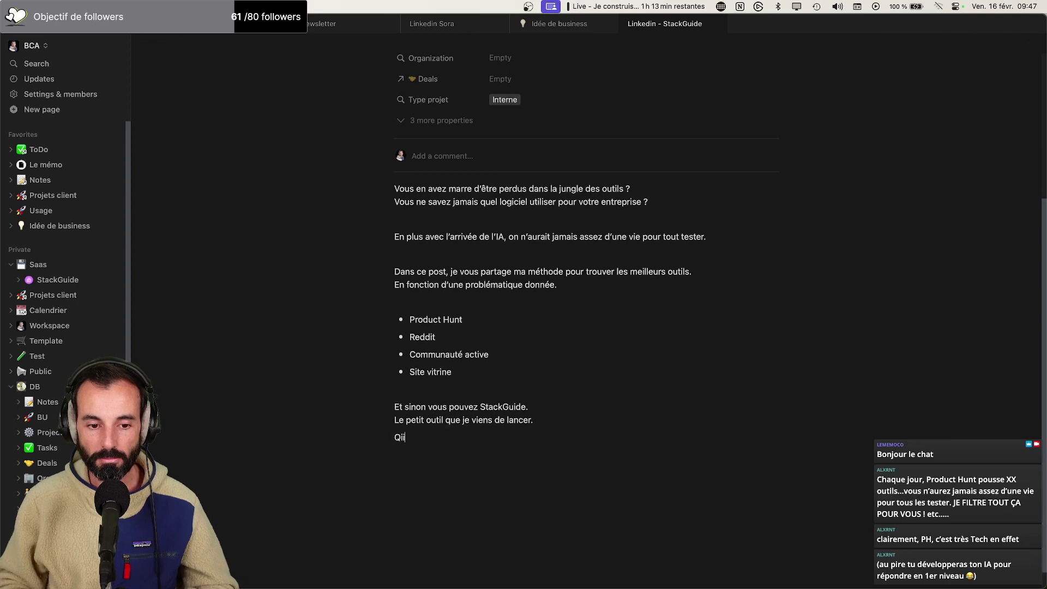
{"action": "key", "text": "BackSpace"}
{"action": "type", "text": "ui vous p"}
{"action": "key", "text": "BackSpace"}
{"action": "key", "text": "BackSpace"}
{"action": "key", "text": "BackSpace"}
{"action": "key", "text": "BackSpace"}
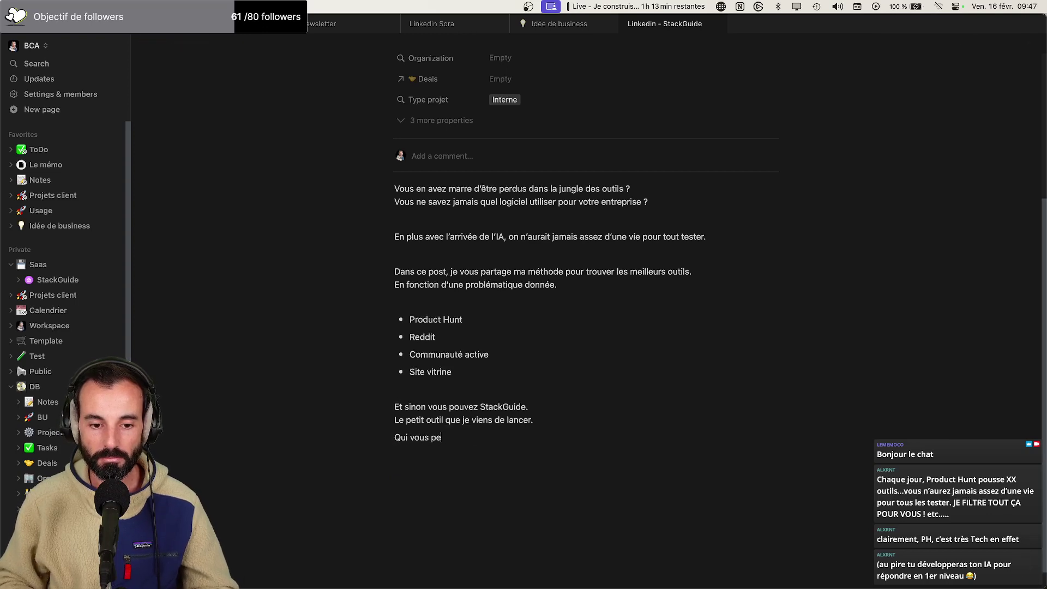
{"action": "key", "text": "BackSpace"}
{"action": "key", "text": "BackSpace"}
{"action": "key", "text": "BackSpace"}
{"action": "key", "text": "BackSpace"}
{"action": "key", "text": "BackSpace"}
{"action": "key", "text": "BackSpace"}
{"action": "key", "text": "BackSpace"}
{"action": "type", "text": "e"}
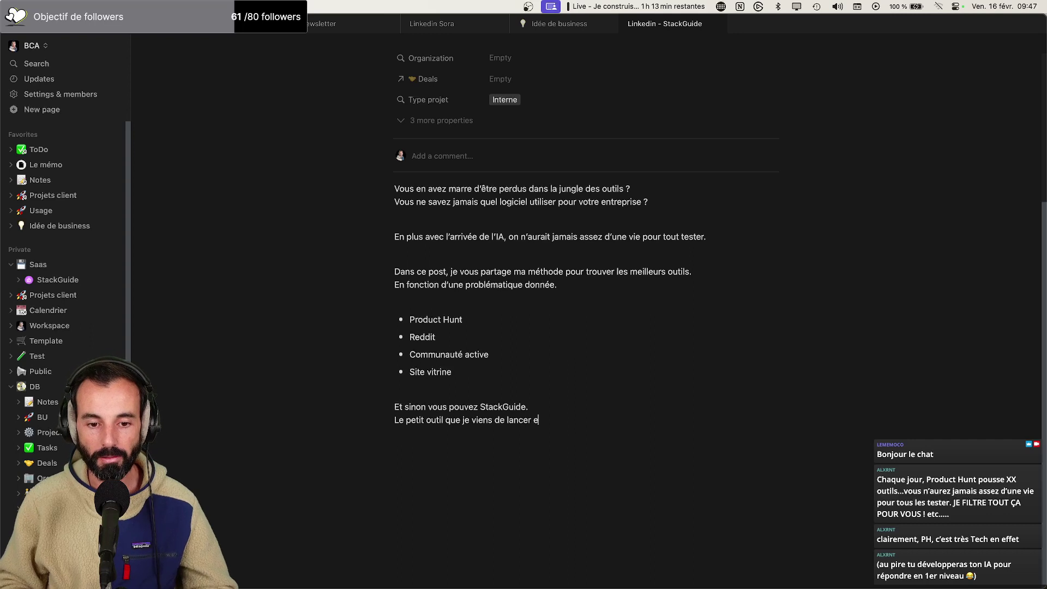
{"action": "type", "text": "t qui vous permet"}
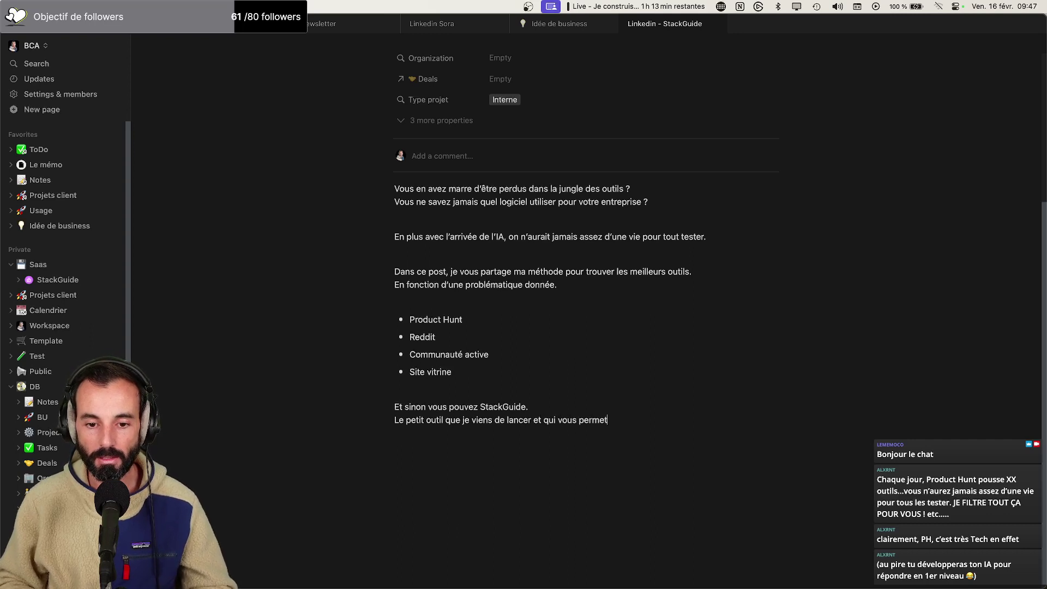
{"action": "type", "text": " de :"}
Add bullets 'Décrire le logiciel que vous recherchez (La problématique)' and 'Consulter une base de données des meilleurs outils à utiliser'
{"action": "key", "text": "Return"}
{"action": "type", "text": "- Décrir"}
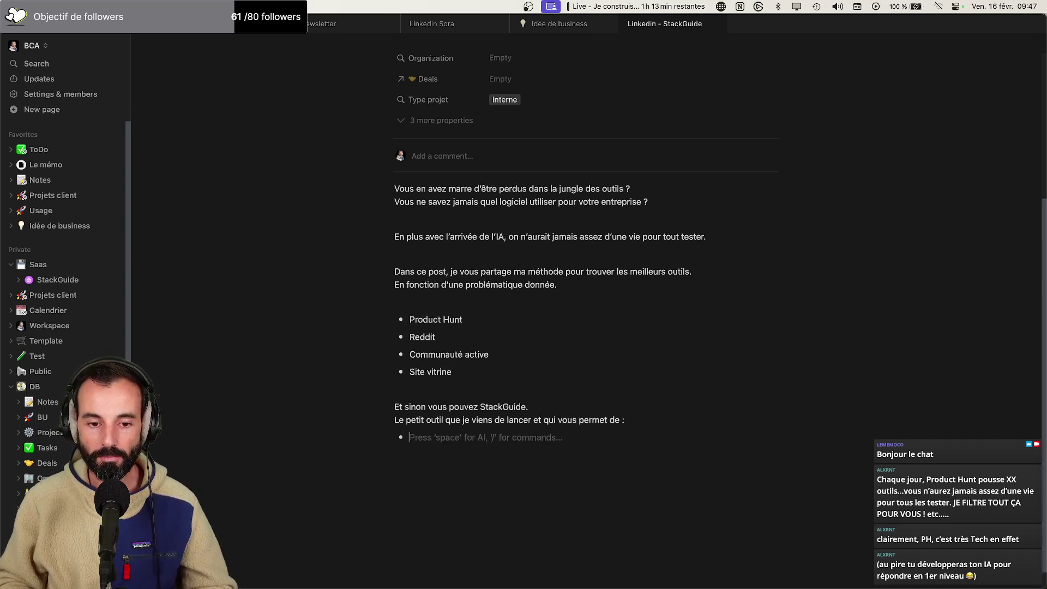
{"action": "type", "text": "e le "}
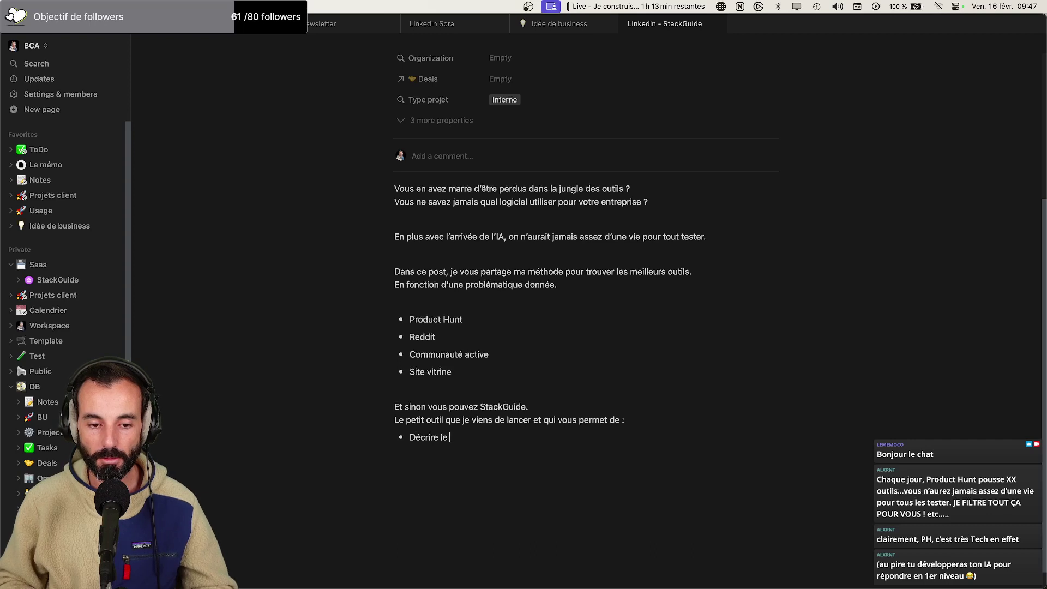
{"action": "type", "text": "logiciel que"}
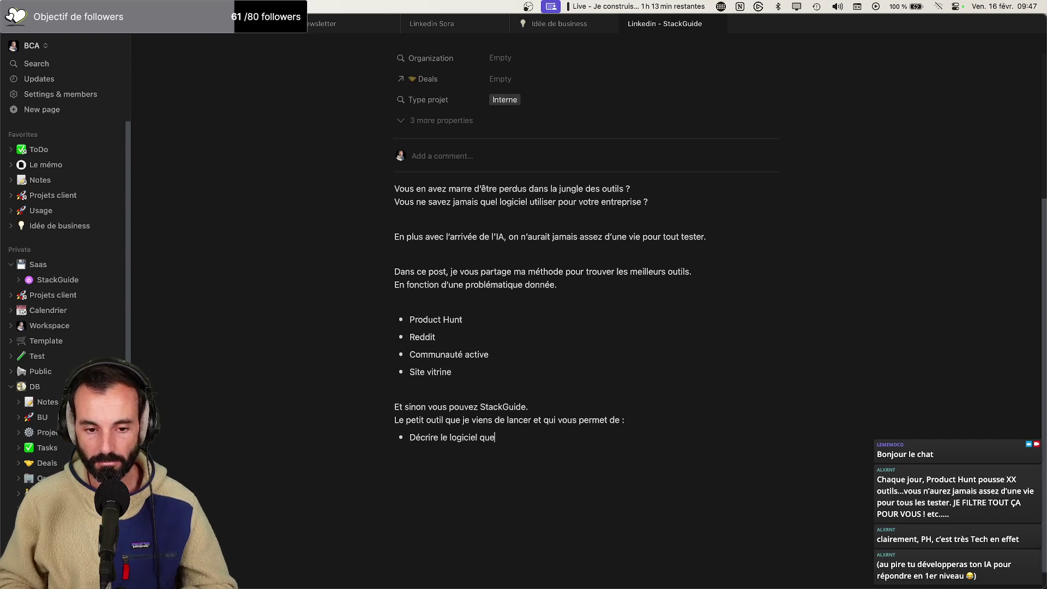
{"action": "type", "text": " vous recherchez (La provb"}
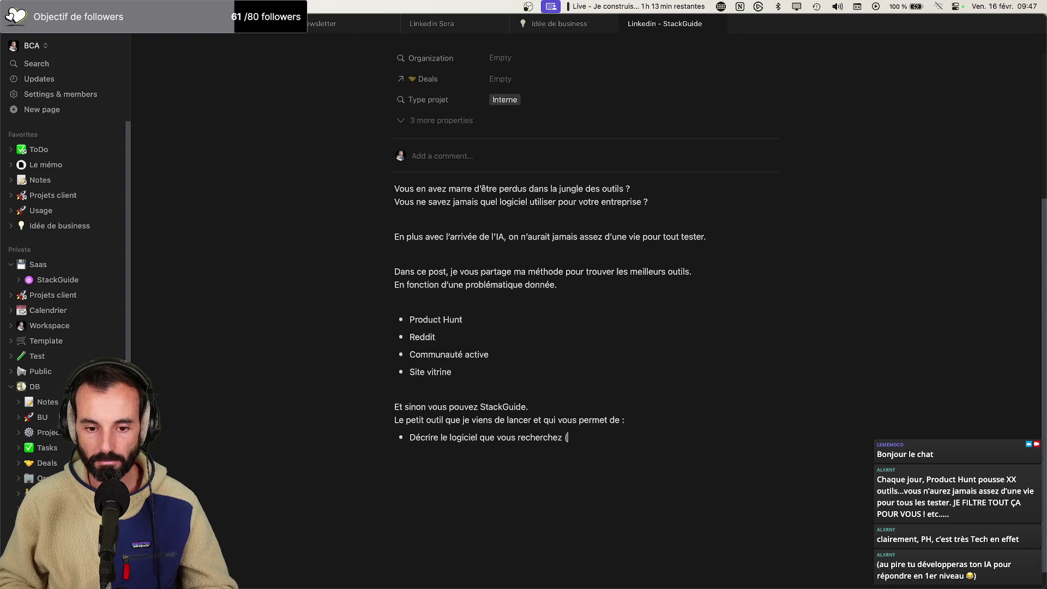
{"action": "key", "text": "BackSpace"}
{"action": "key", "text": "BackSpace"}
{"action": "key", "text": "BackSpace"}
{"action": "type", "text": "oblé"}
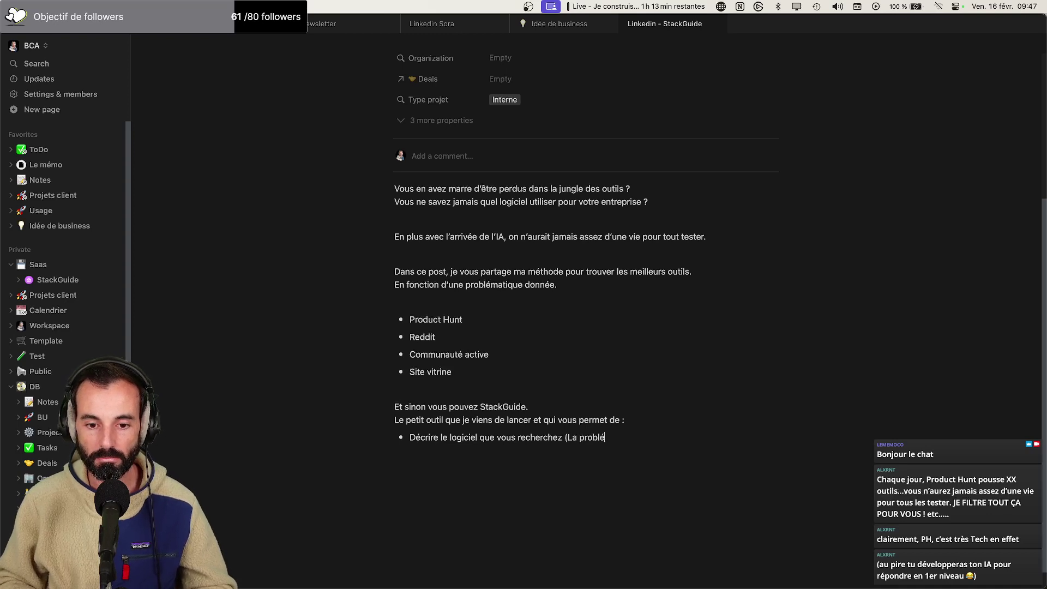
{"action": "type", "text": "matique)"}
{"action": "key", "text": "Return"}
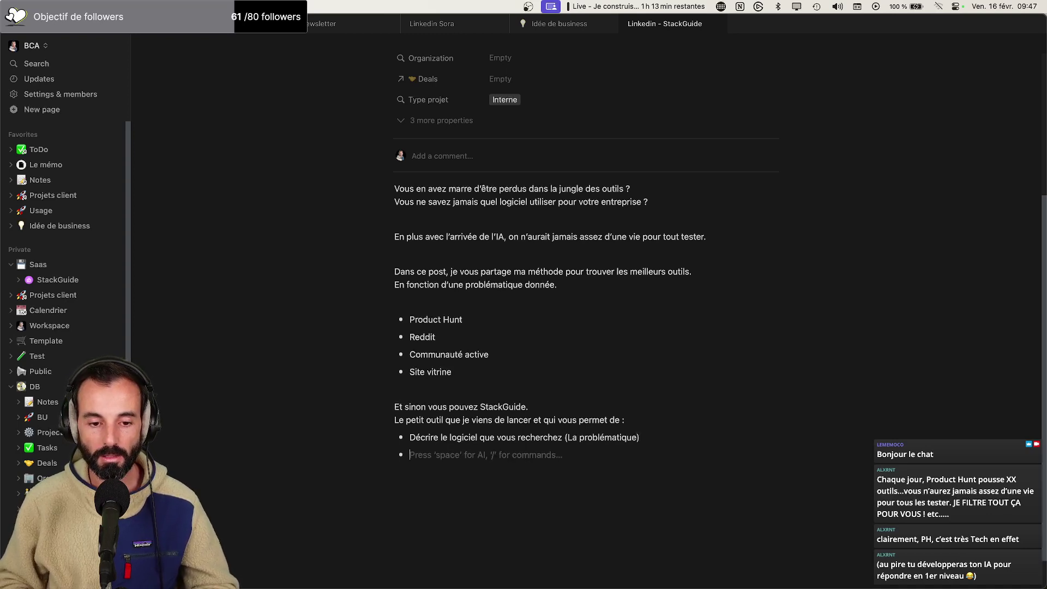
{"action": "type", "text": "Consulter la liste"}
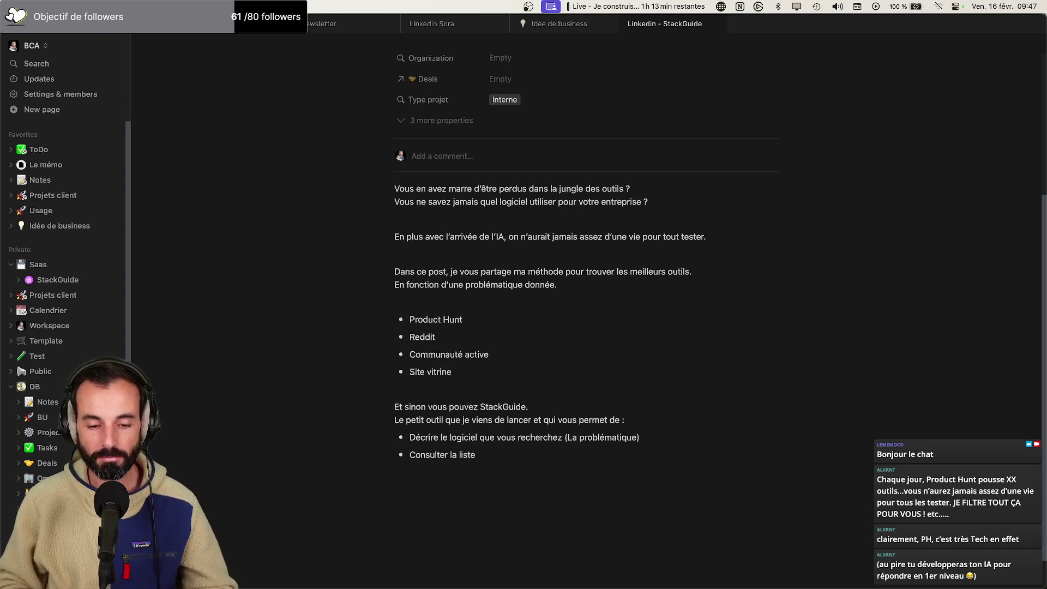
{"action": "key", "text": "BackSpace"}
{"action": "key", "text": "BackSpace"}
{"action": "key", "text": "BackSpace"}
{"action": "key", "text": "BackSpace"}
{"action": "key", "text": "BackSpace"}
{"action": "key", "text": "BackSpace"}
{"action": "key", "text": "BackSpace"}
{"action": "key", "text": "BackSpace"}
{"action": "key", "text": "BackSpace"}
{"action": "type", "text": "une"}
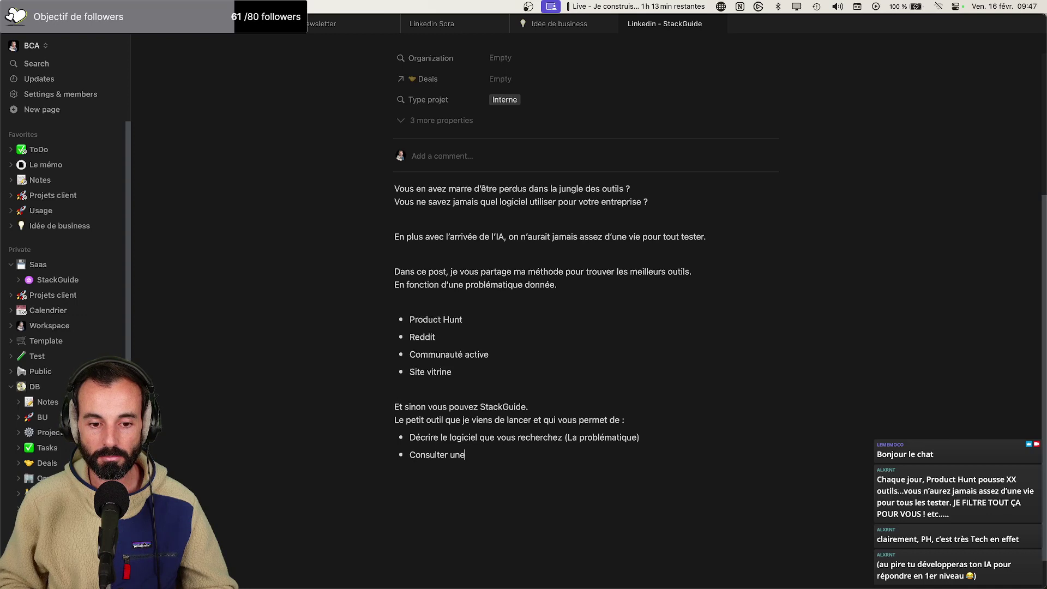
{"action": "type", "text": " bzase"}
{"action": "key", "text": "BackSpace"}
{"action": "key", "text": "BackSpace"}
{"action": "key", "text": "BackSpace"}
{"action": "key", "text": "BackSpace"}
{"action": "type", "text": "ase d"}
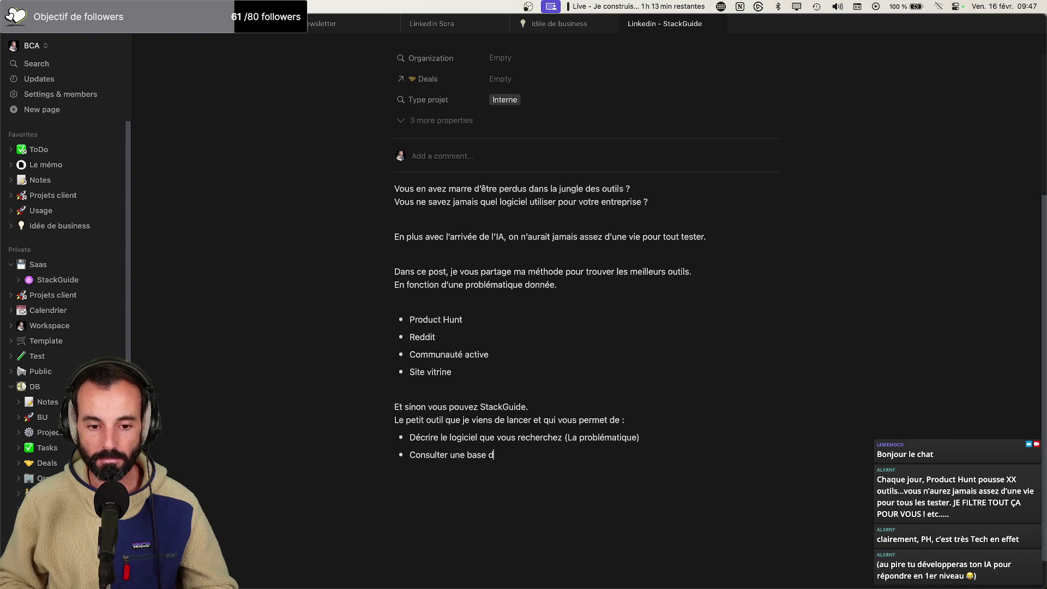
{"action": "type", "text": "e données des meil"}
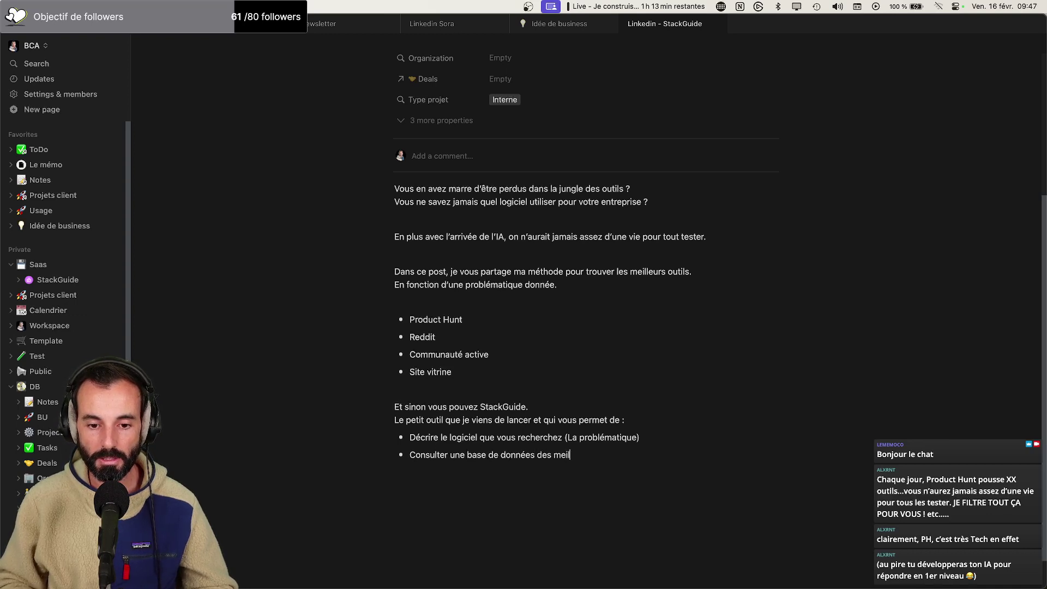
{"action": "type", "text": "leurs outils"}
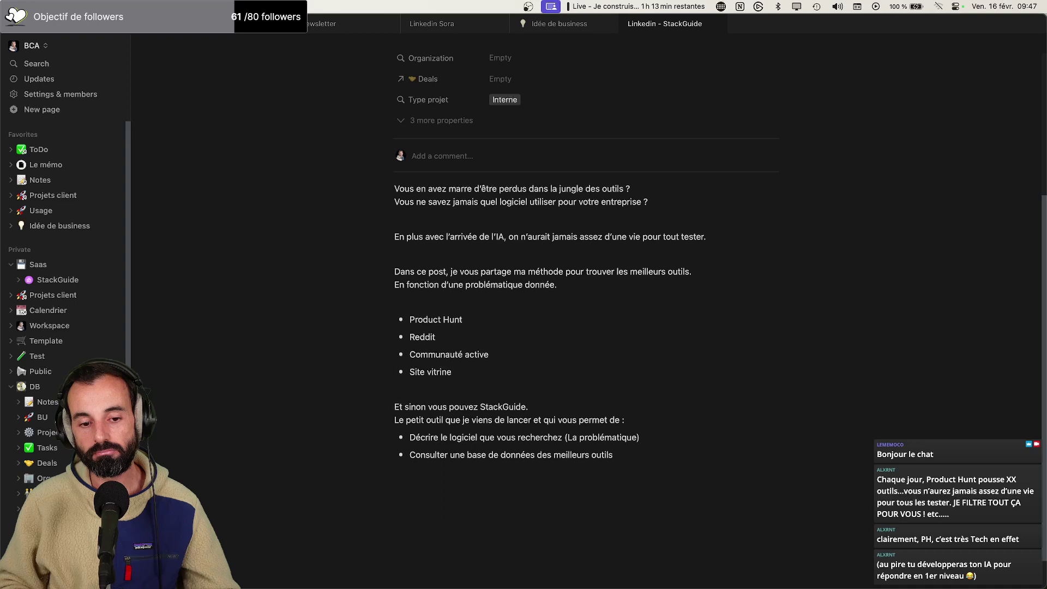
{"action": "type", "text": "à utiliser"}
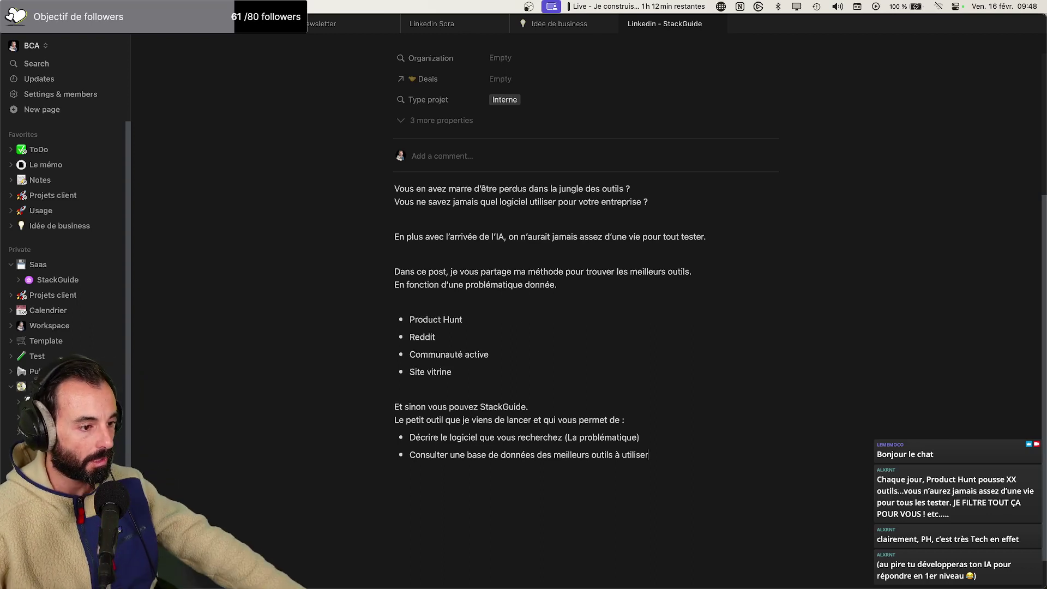
{"action": "scroll", "coordinate": [410, 441], "scroll_direction": "up", "scroll_amount": 3}
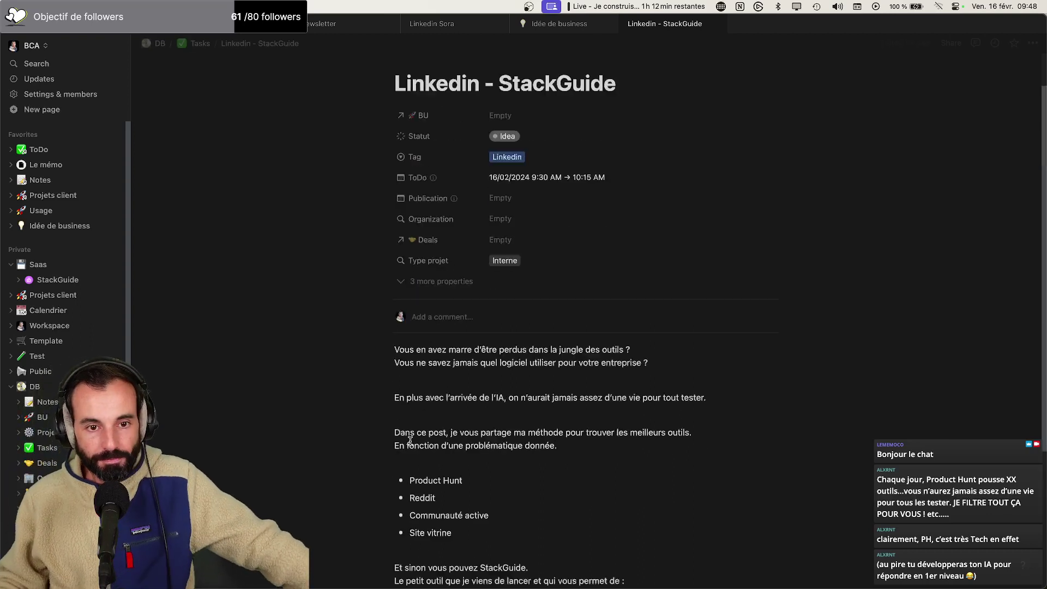
{"action": "scroll", "coordinate": [409, 441], "scroll_direction": "down", "scroll_amount": 2}
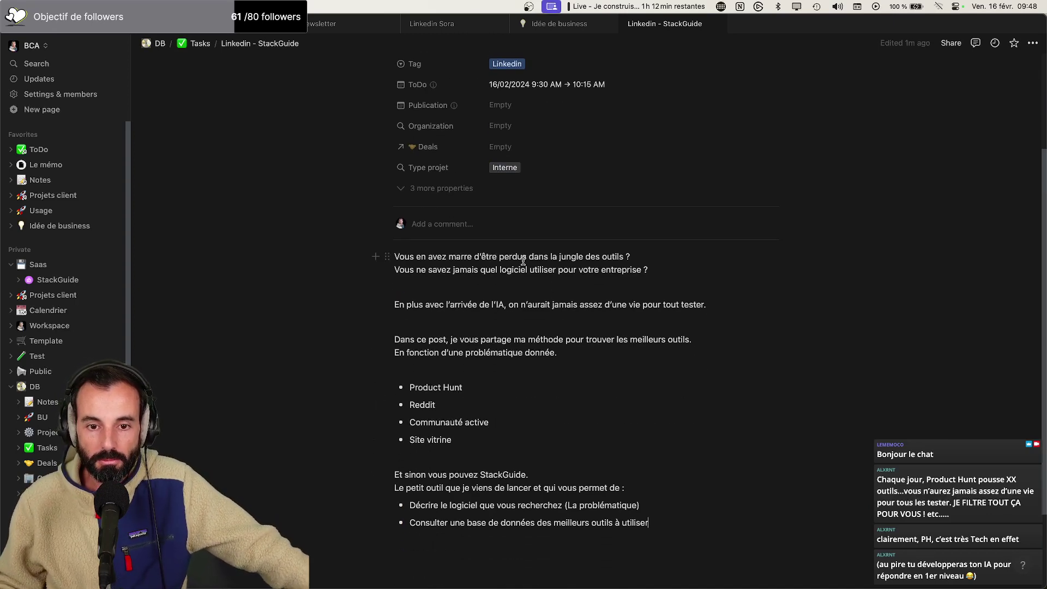
{"action": "left_click_drag", "start_coordinate": [550, 257], "coordinate": [623, 257]}
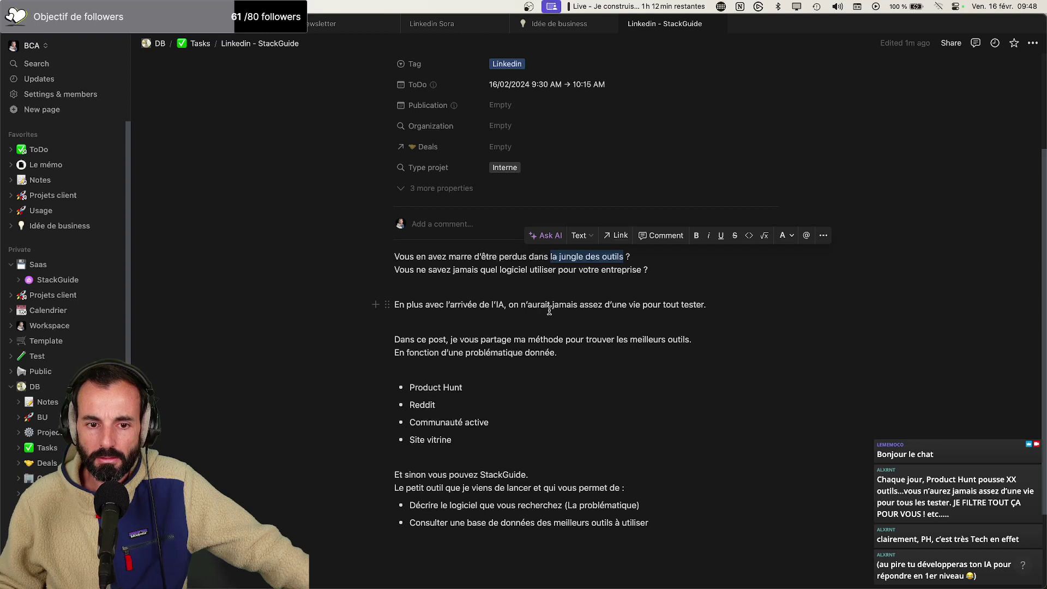
{"action": "scroll", "coordinate": [524, 309], "scroll_direction": "down", "scroll_amount": 1}
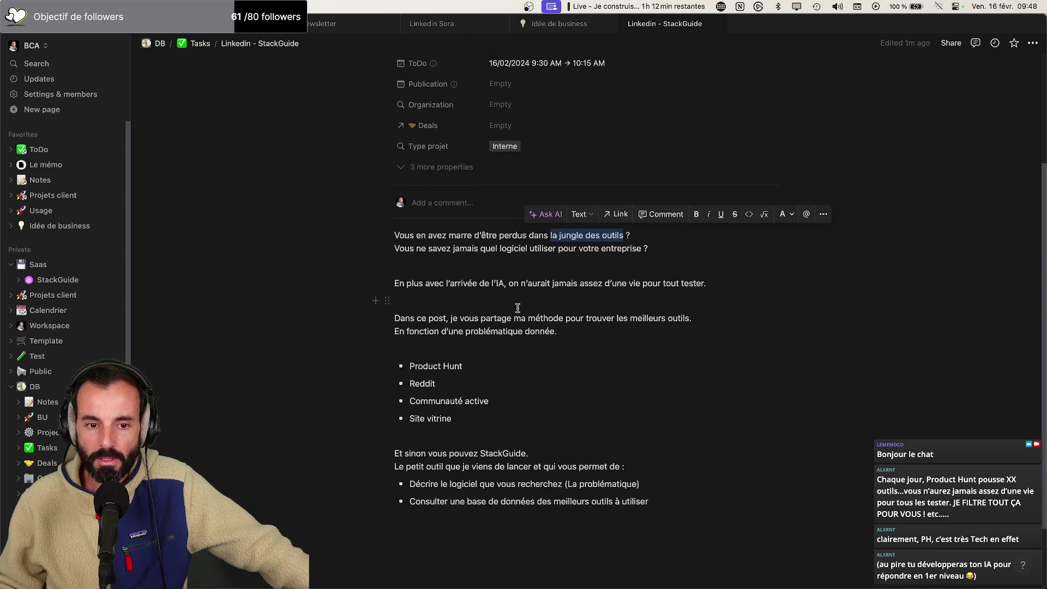
{"action": "left_click_drag", "start_coordinate": [496, 364], "coordinate": [410, 364]}
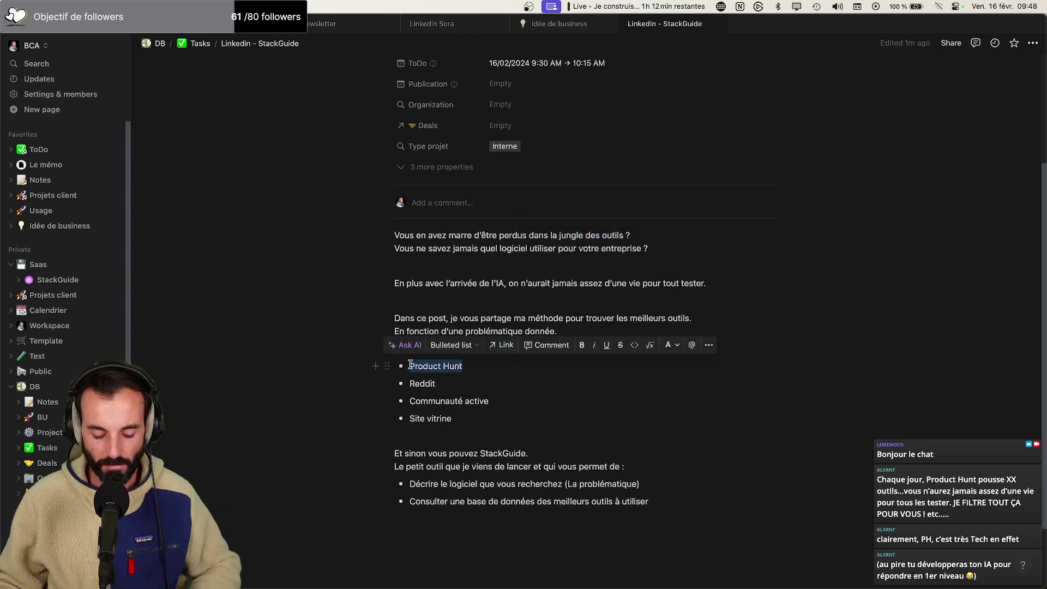
Label the first method bullet 'Product Hunt'
{"action": "type", "text": "Se re"}
{"action": "key", "text": "BackSpace"}
{"action": "key", "text": "BackSpace"}
{"action": "key", "text": "BackSpace"}
{"action": "key", "text": "BackSpace"}
{"action": "key", "text": "BackSpace"}
{"action": "type", "text": "Prodc"}
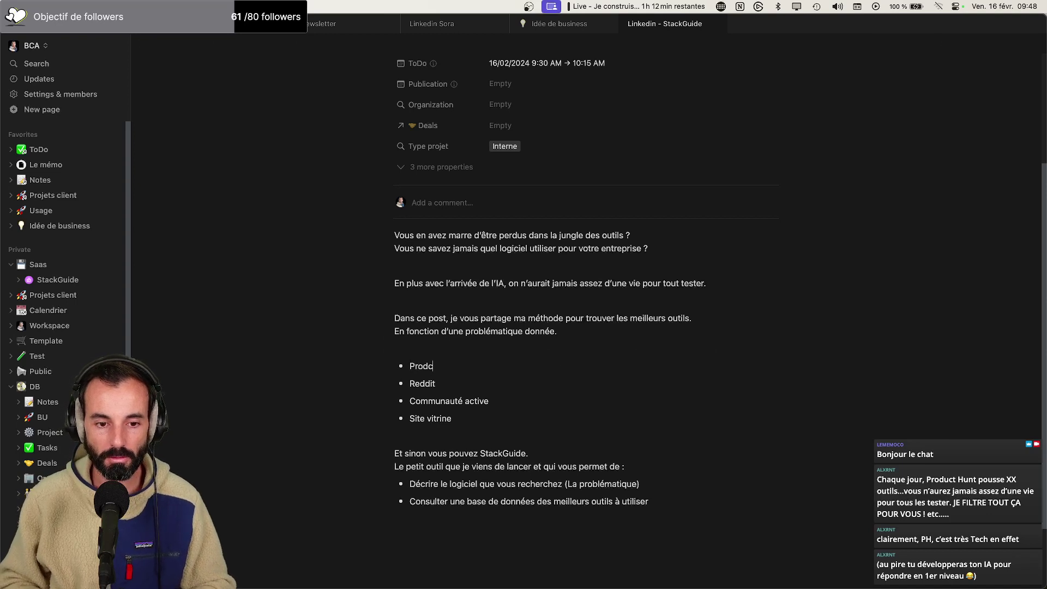
{"action": "key", "text": "BackSpace"}
{"action": "type", "text": "uctt"}
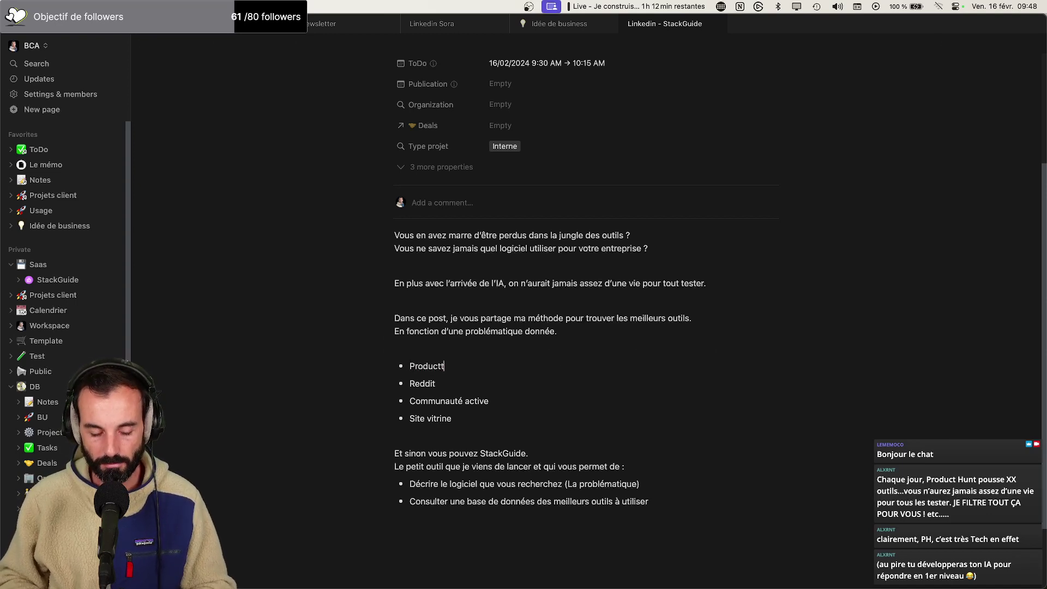
{"action": "type", "text": " Hunt"}
Under Product Hunt, write that it's a community site where developers announce their new product launches
{"action": "key", "text": "Return"}
{"action": "key", "text": "Return"}
{"action": "type", "text": "Po"}
{"action": "key", "text": "BackSpace"}
{"action": "key", "text": "BackSpace"}
{"action": "type", "text": "Prio"}
{"action": "key", "text": "BackSpace"}
{"action": "key", "text": "BackSpace"}
{"action": "type", "text": "C’est un site co"}
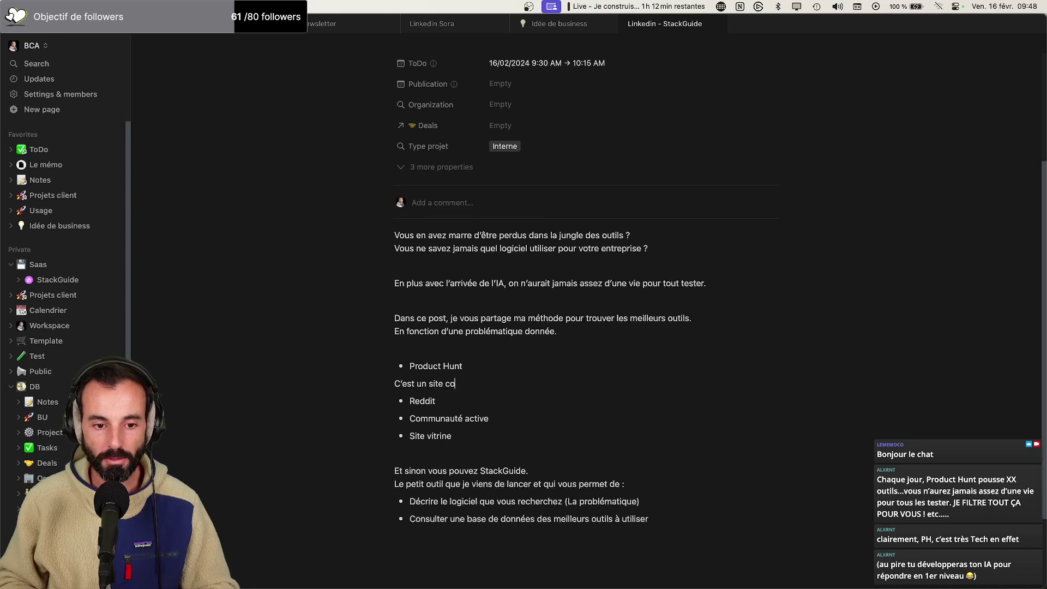
{"action": "type", "text": "mmunautaire sur le quel"}
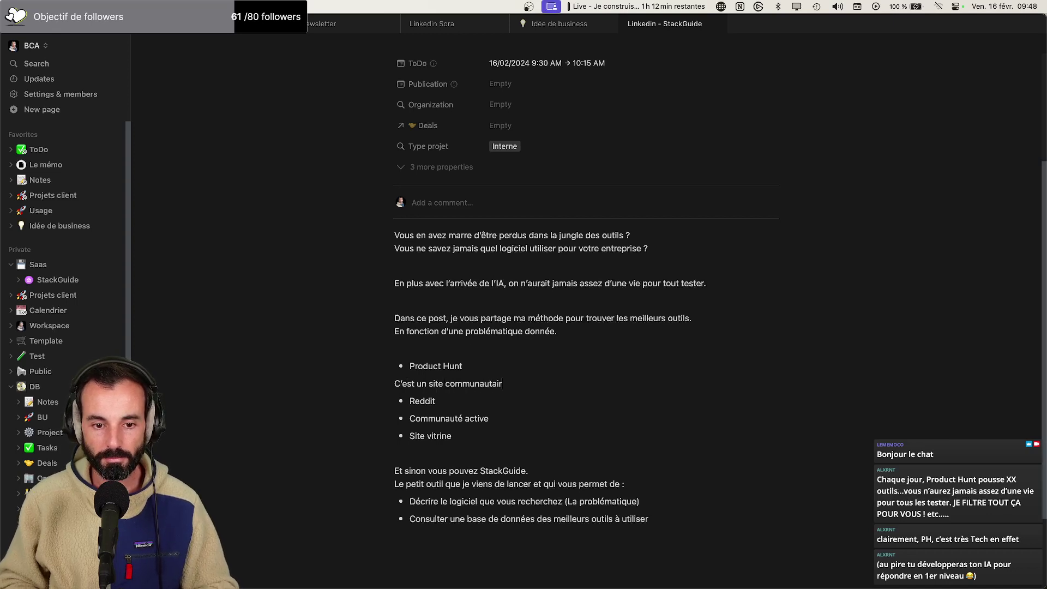
{"action": "key", "text": "BackSpace"}
{"action": "key", "text": "BackSpace"}
{"action": "key", "text": "BackSpace"}
{"action": "key", "text": "BackSpace"}
{"action": "key", "text": "BackSpace"}
{"action": "key", "text": "BackSpace"}
{"action": "key", "text": "BackSpace"}
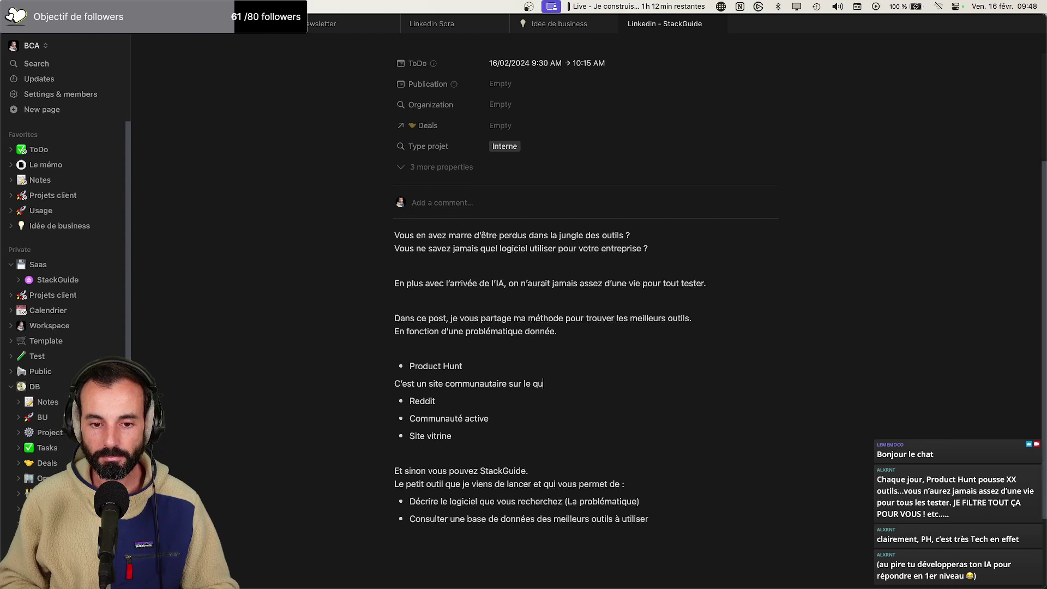
{"action": "type", "text": "equels"}
{"action": "key", "text": "BackSpace"}
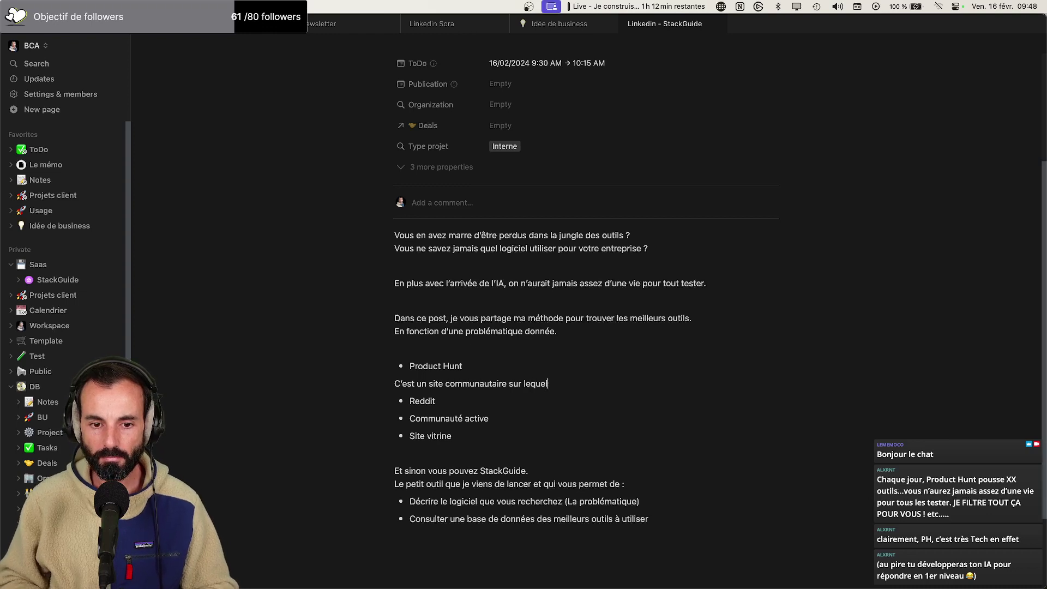
{"action": "type", "text": "les dé"}
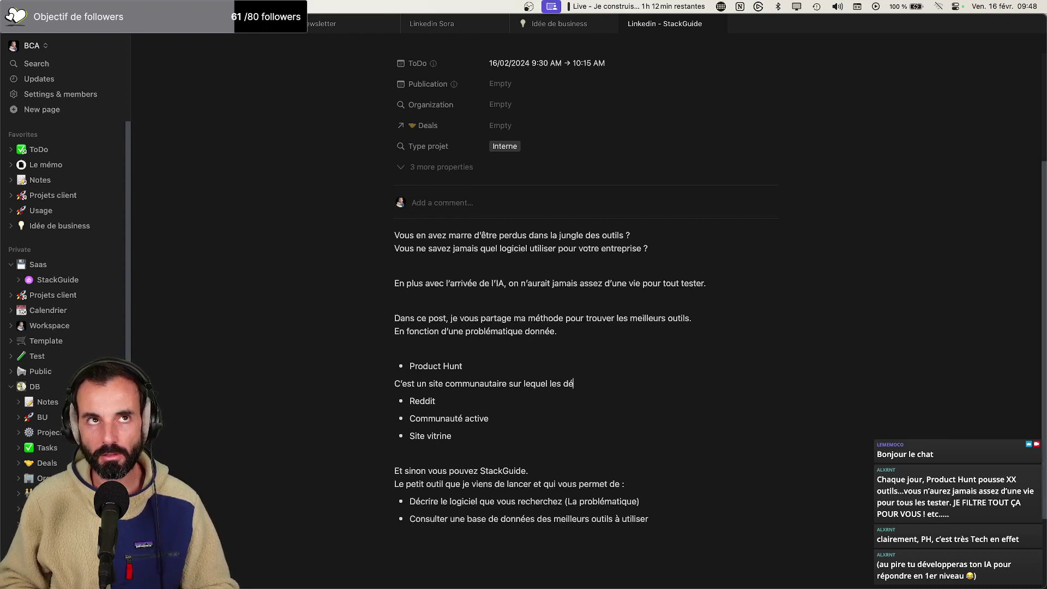
{"action": "type", "text": "veloppeurs "}
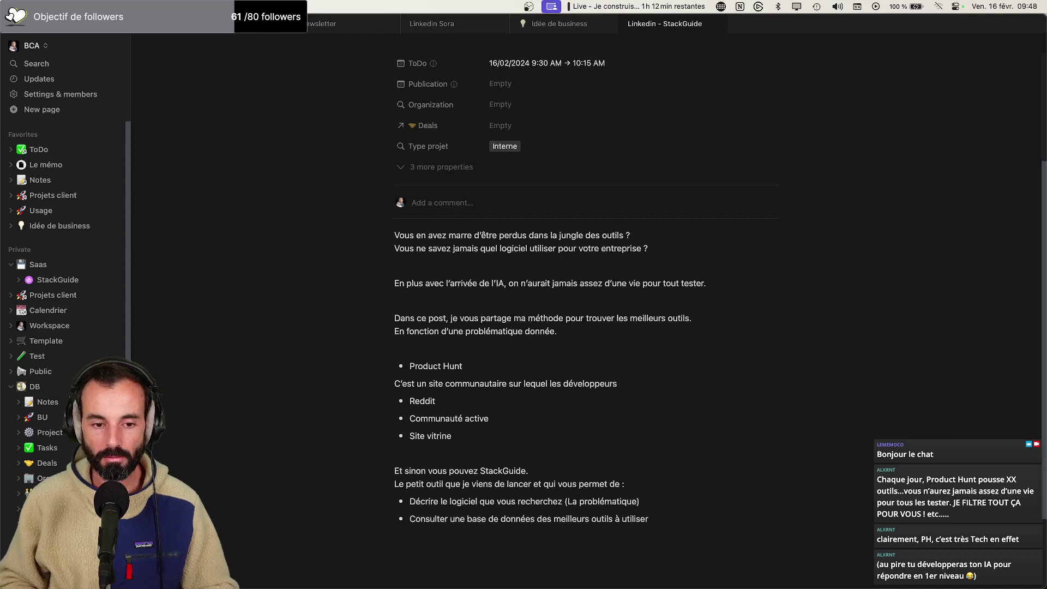
{"action": "type", "text": "publient sur les"}
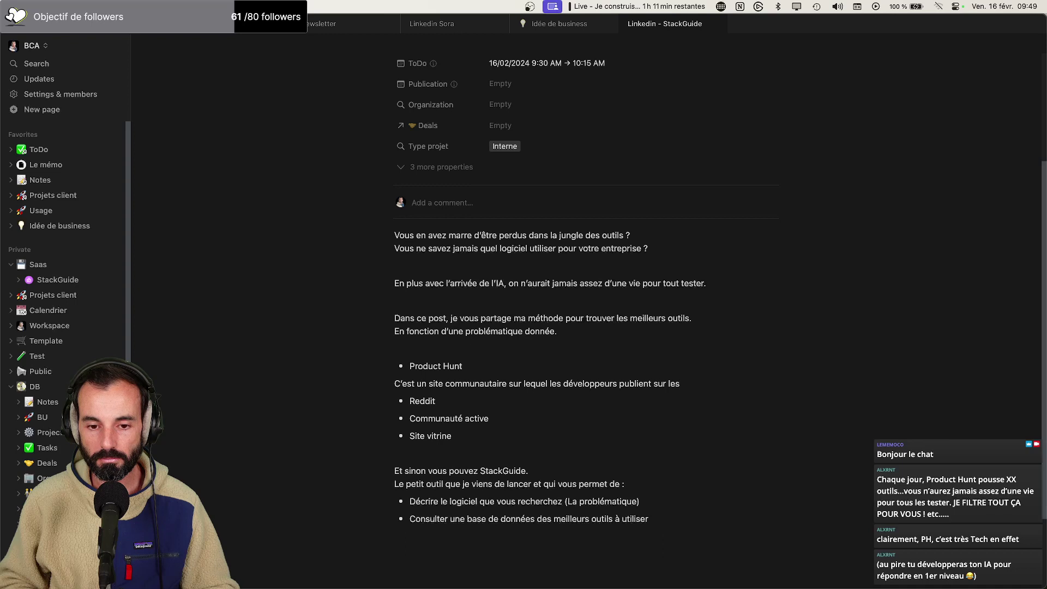
{"action": "key", "text": "BackSpace"}
{"action": "key", "text": "BackSpace"}
{"action": "key", "text": "BackSpace"}
{"action": "key", "text": "BackSpace"}
{"action": "key", "text": "BackSpace"}
{"action": "key", "text": "BackSpace"}
{"action": "key", "text": "BackSpace"}
{"action": "key", "text": "BackSpace"}
{"action": "key", "text": "BackSpace"}
{"action": "key", "text": "BackSpace"}
{"action": "key", "text": "BackSpace"}
{"action": "key", "text": "BackSpace"}
{"action": "key", "text": "BackSpace"}
{"action": "key", "text": "BackSpace"}
{"action": "key", "text": "BackSpace"}
{"action": "key", "text": "BackSpace"}
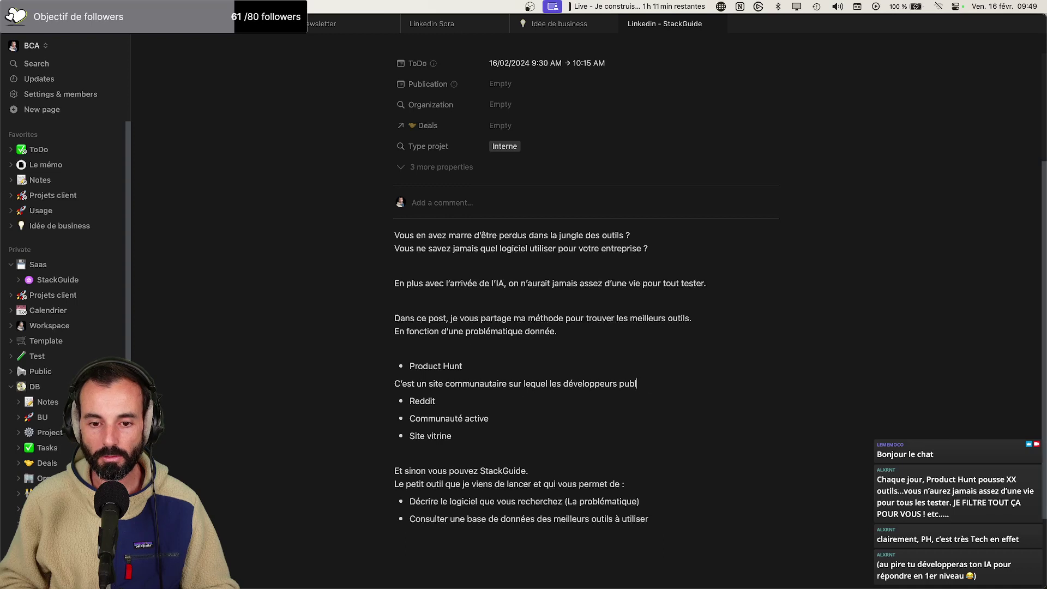
{"action": "type", "text": "annoncen"}
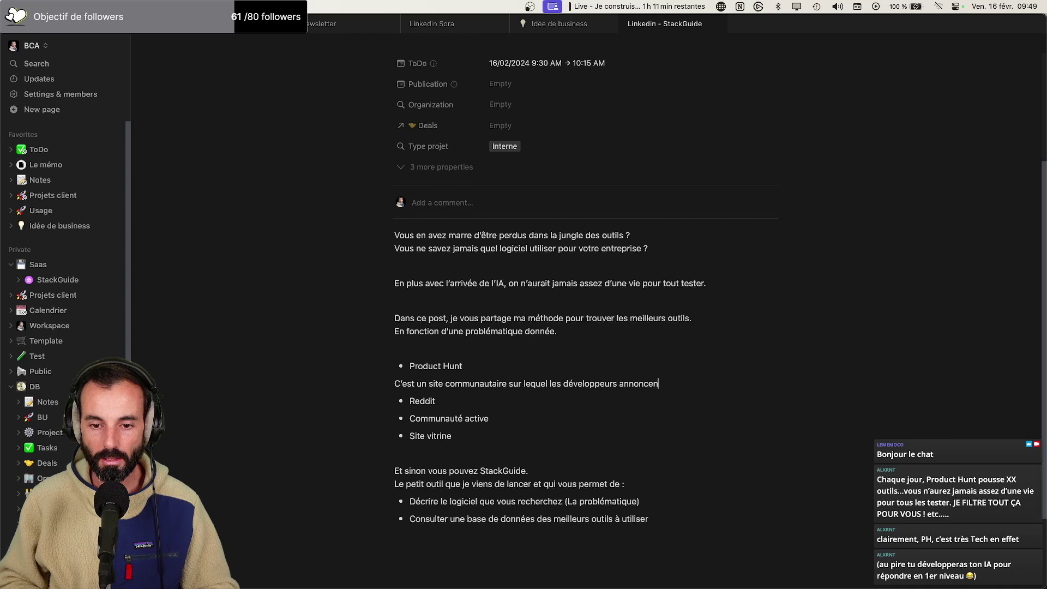
{"action": "type", "text": "t le lancem"}
{"action": "type", "text": "e leu"}
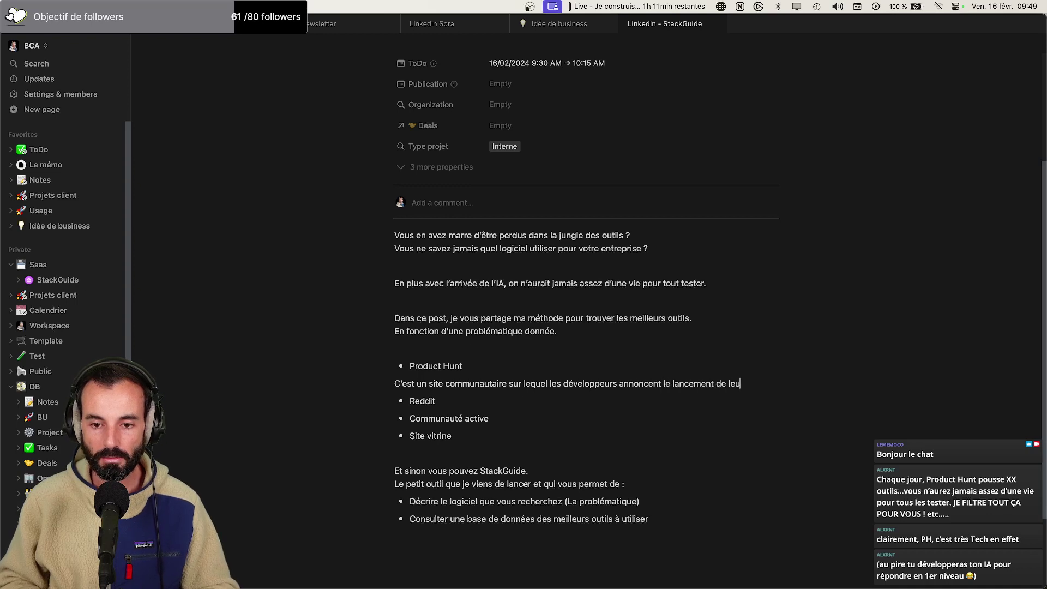
{"action": "type", "text": "rs nouvea"}
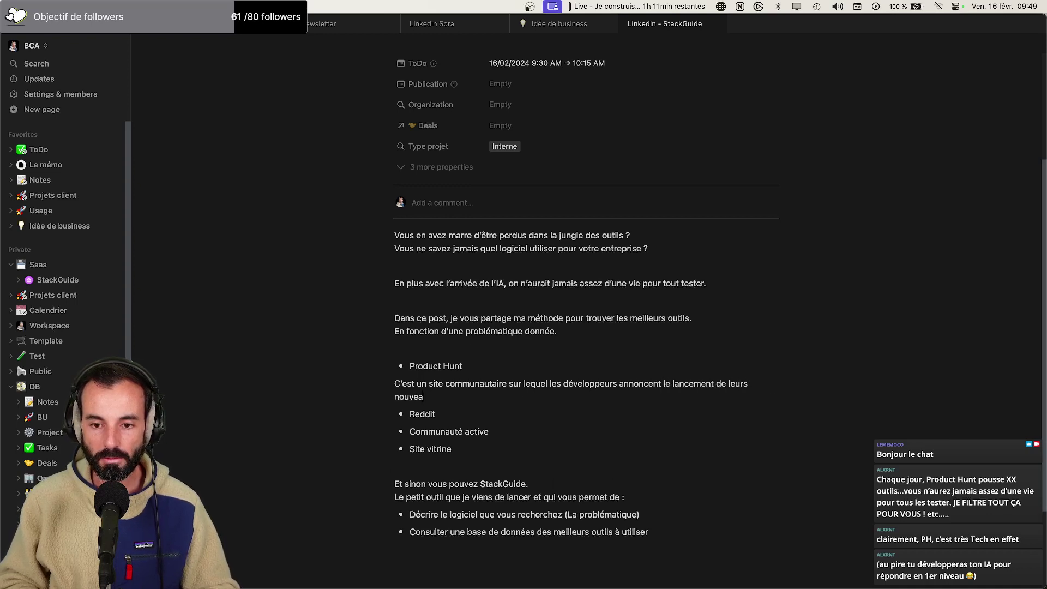
{"action": "type", "text": "ux produits."}
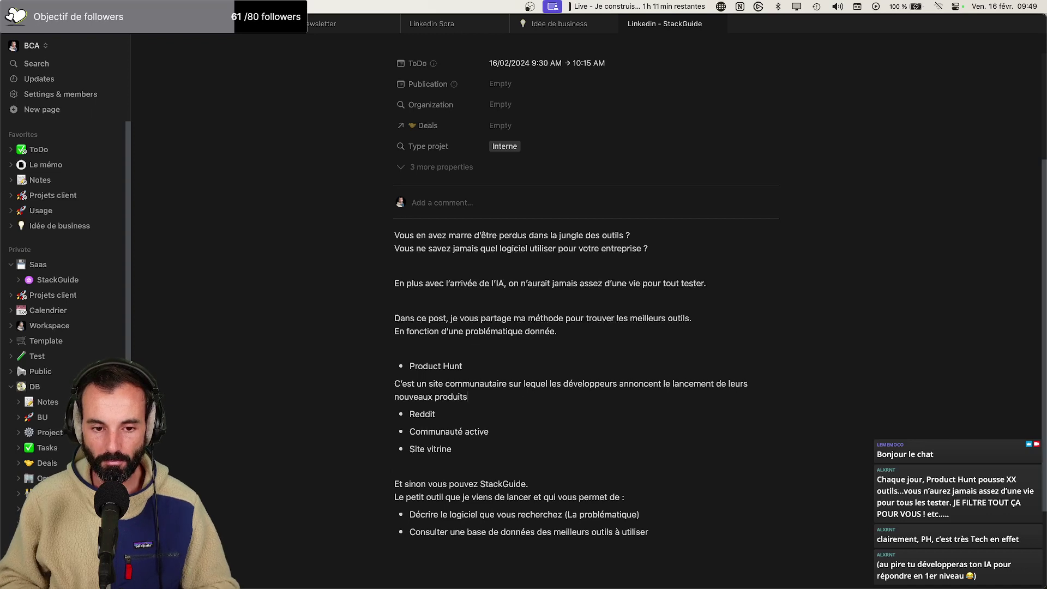
Add lines about the community voting for the best launches and Product Hunt's tech experts
{"action": "key", "text": "Return"}
{"action": "type", "text": "Afin"}
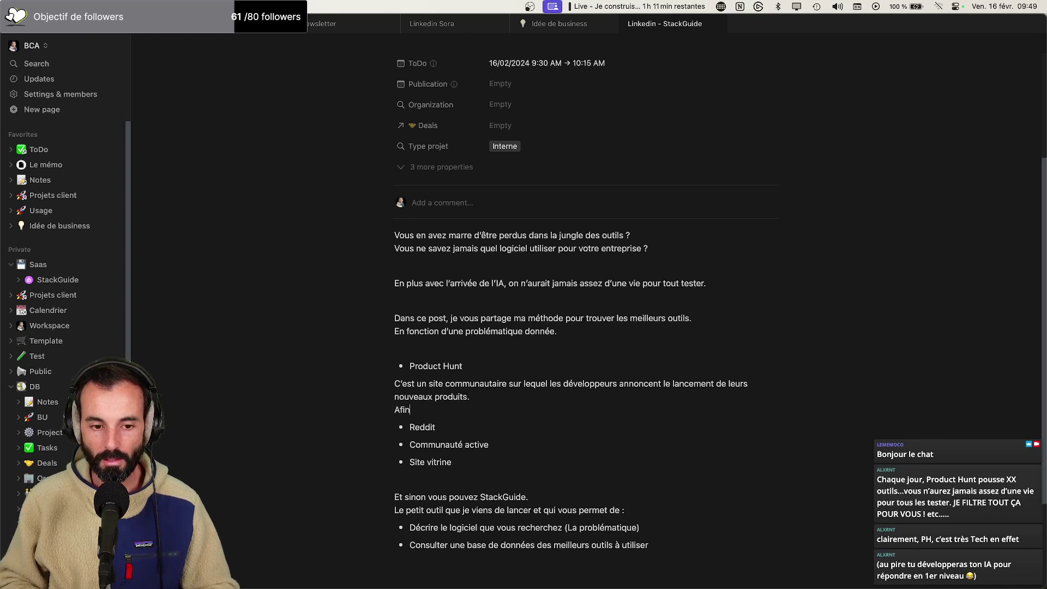
{"action": "type", "text": " que le"}
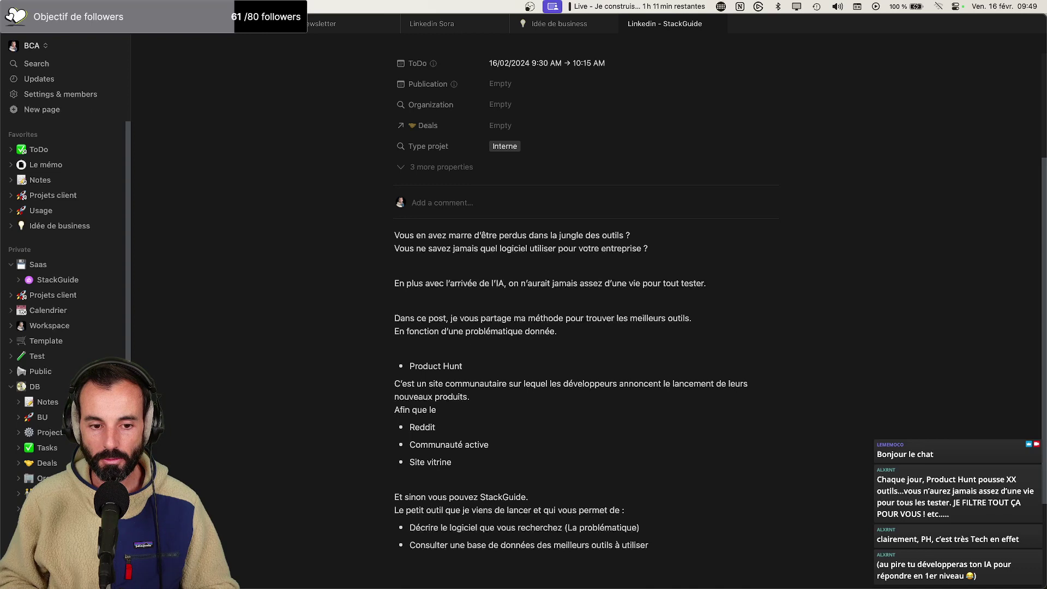
{"action": "key", "text": "BackSpace"}
{"action": "type", "text": "a communa"}
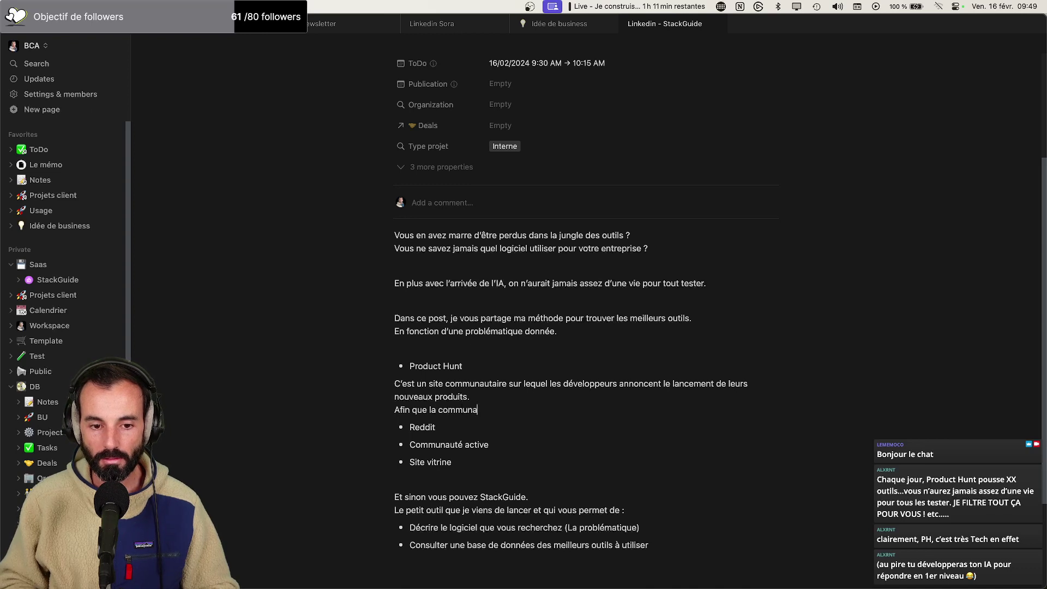
{"action": "type", "text": "uté puisse vote"}
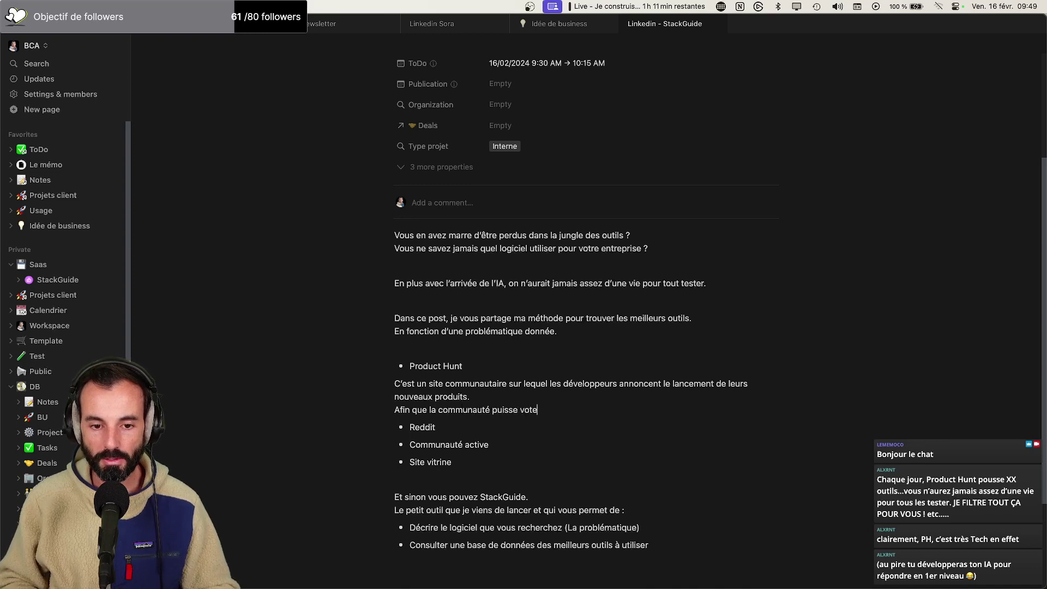
{"action": "type", "text": "r pour le meilleur"}
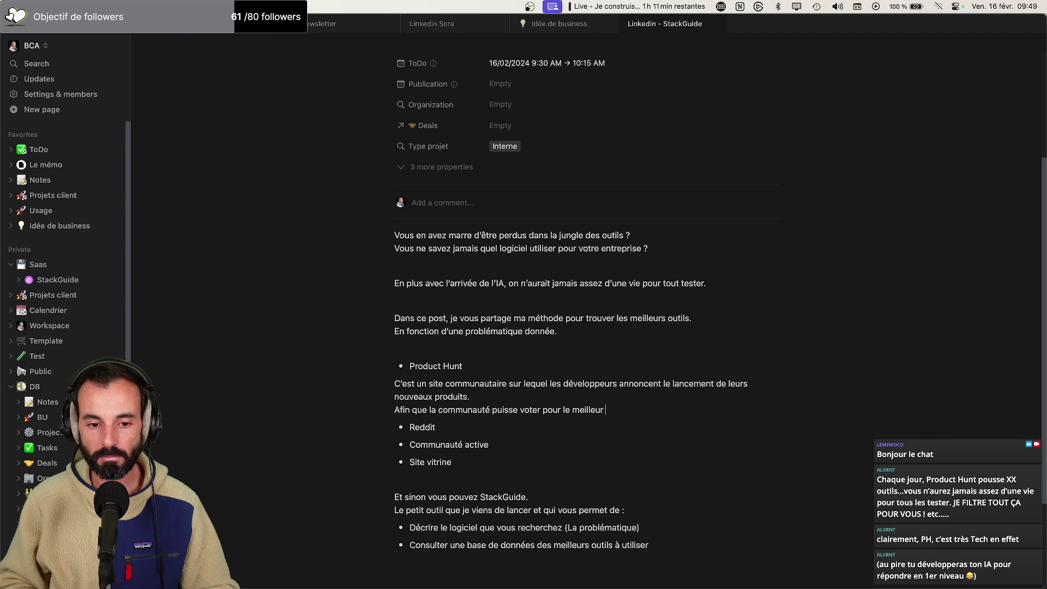
{"action": "key", "text": "BackSpace"}
{"action": "key", "text": "BackSpace"}
{"action": "key", "text": "BackSpace"}
{"action": "key", "text": "BackSpace"}
{"action": "key", "text": "BackSpace"}
{"action": "key", "text": "BackSpace"}
{"action": "key", "text": "BackSpace"}
{"action": "key", "text": "BackSpace"}
{"action": "key", "text": "BackSpace"}
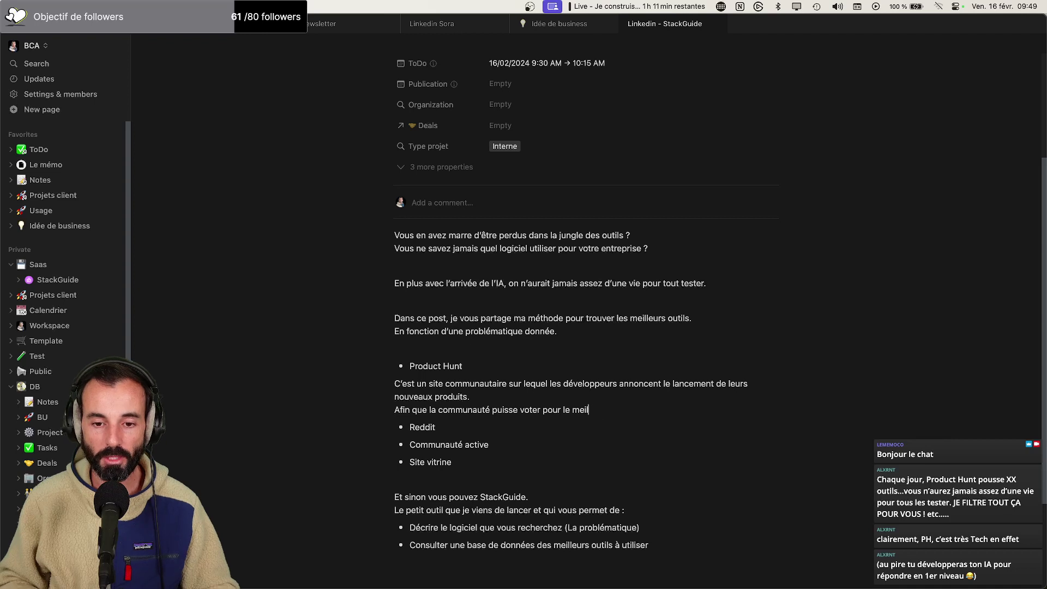
{"action": "type", "text": "s meilleures sorties."}
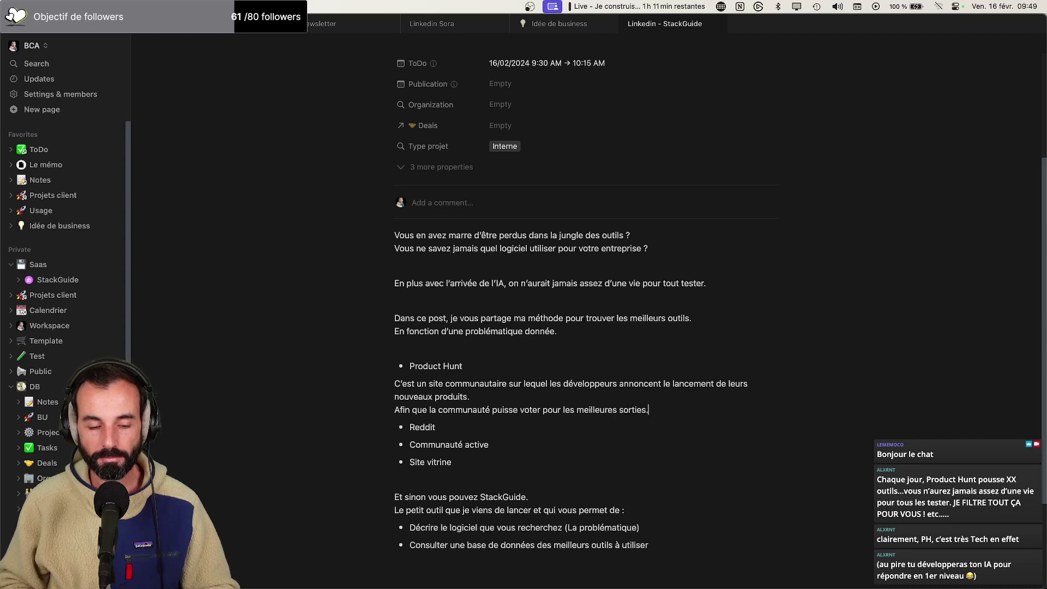
{"action": "key", "text": "Return"}
{"action": "type", "text": "Tout"}
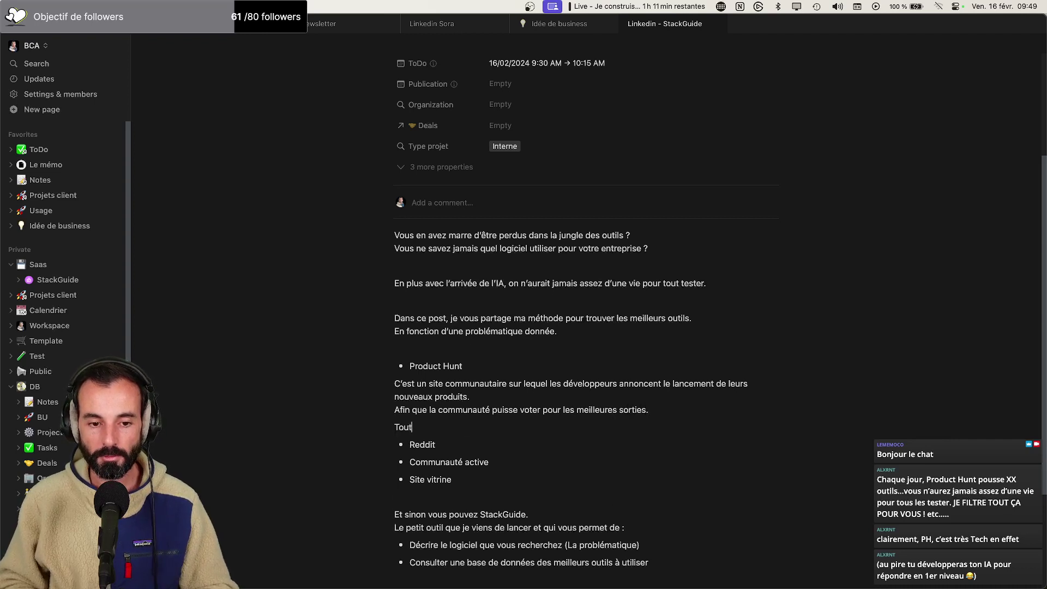
{"action": "type", "text": "e la valeur "}
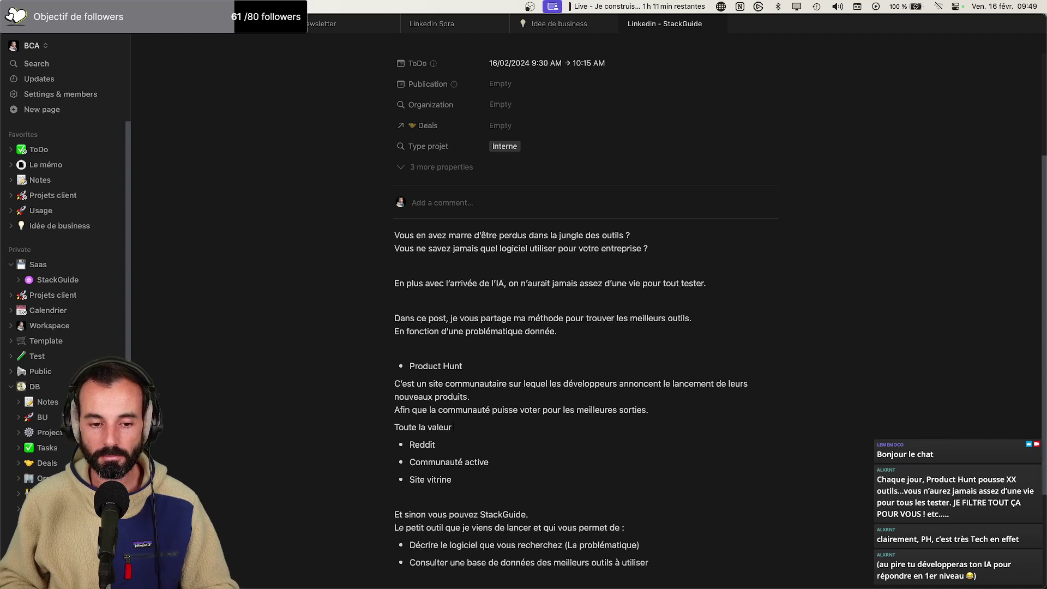
{"action": "type", "text": "repose sur"}
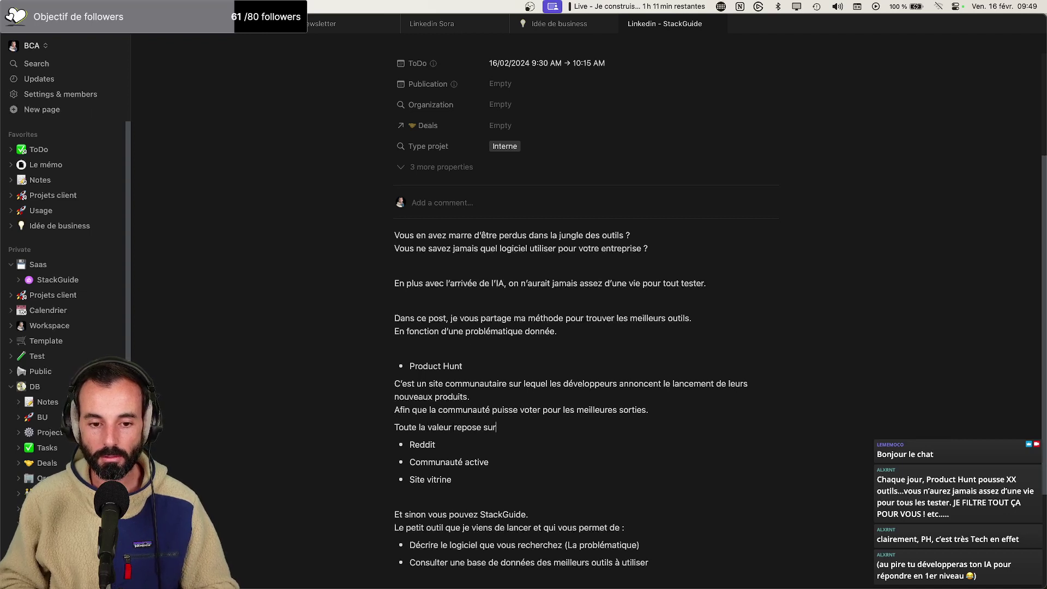
{"action": "type", "text": " le fait que la communauté Product Hunt est composée d'expert"}
{"action": "key", "text": "BackSpace"}
{"action": "key", "text": "BackSpace"}
{"action": "type", "text": "rts tech"}
{"action": "key", "text": "BackSpace"}
{"action": "type", "text": "h"}
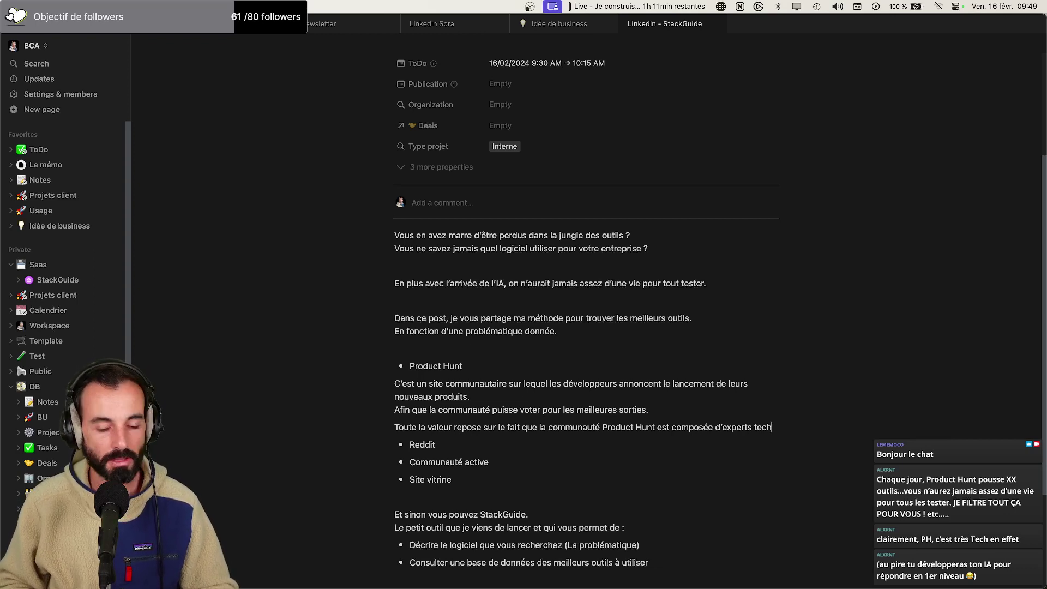
{"action": "type", "text": "."}
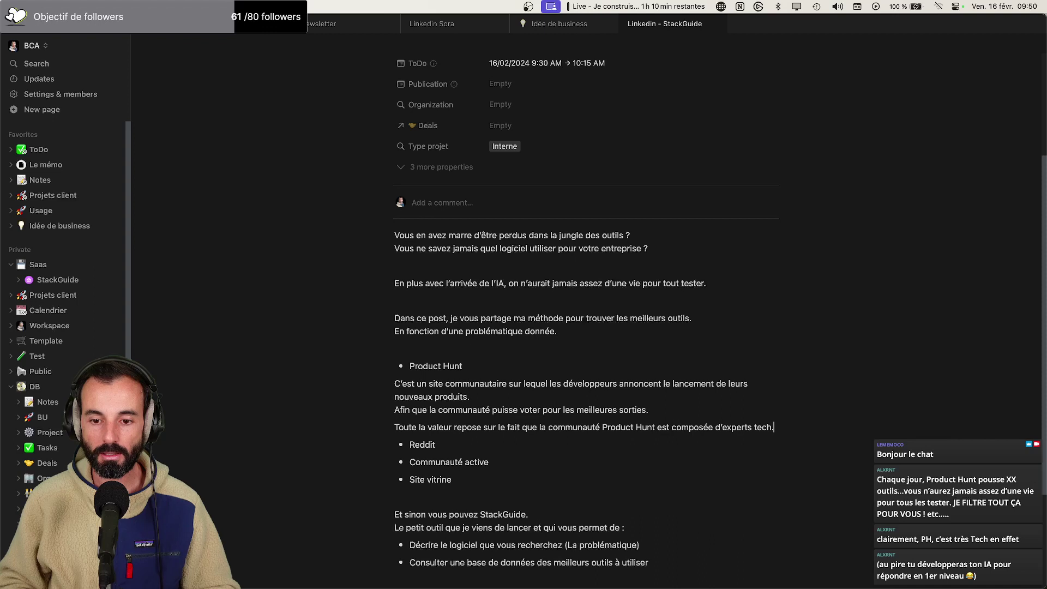
Delete the tech-experts sentence and insert 'tech,' after 'communauté'
{"action": "left_click_drag", "start_coordinate": [806, 427], "coordinate": [417, 426]}
{"action": "key", "text": "BackSpace"}
{"action": "key", "text": "BackSpace"}
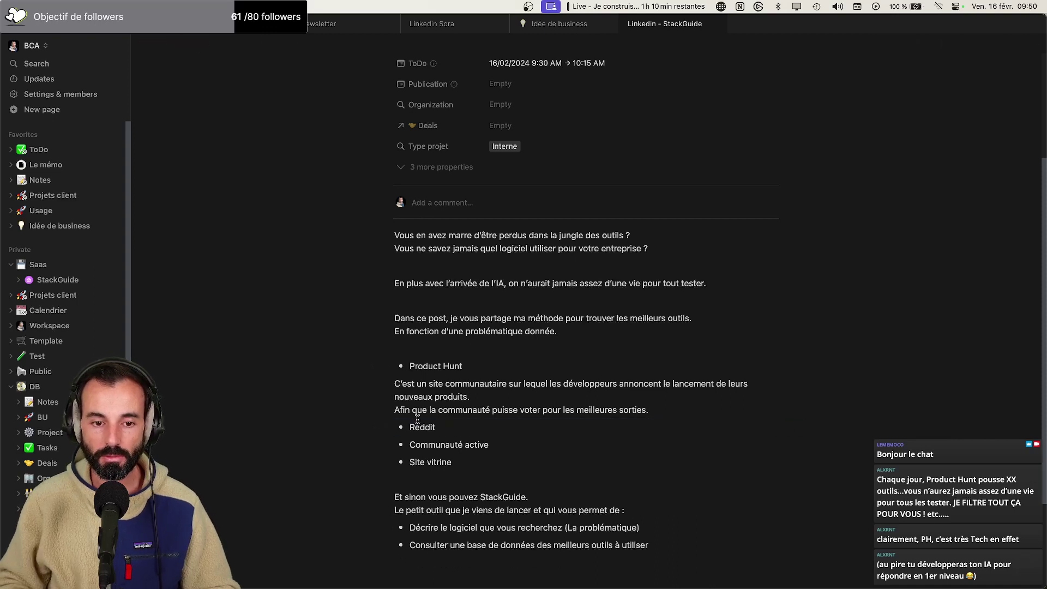
{"action": "left_click", "coordinate": [490, 410]}
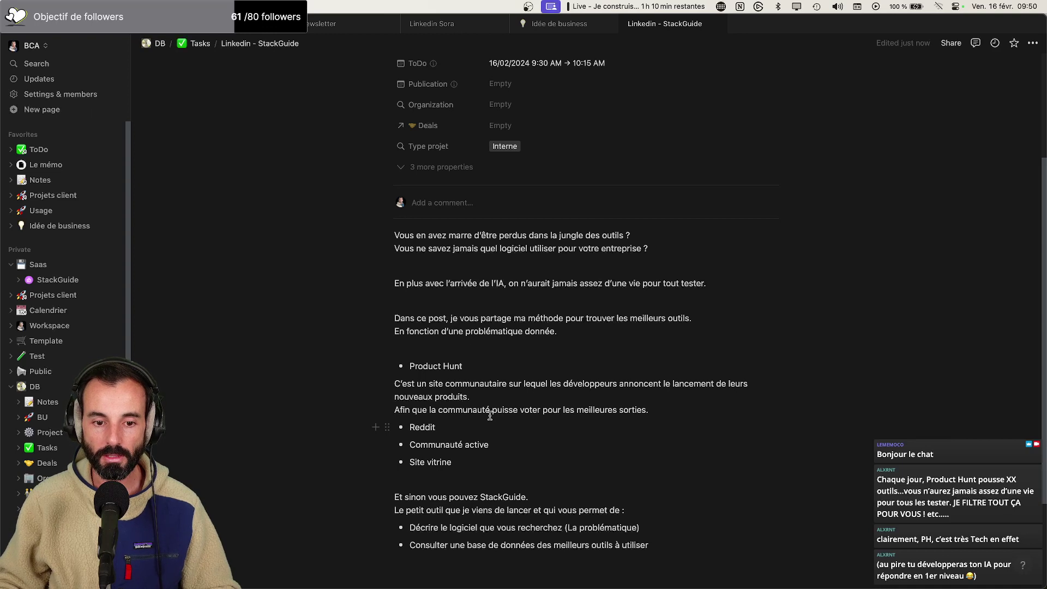
{"action": "type", "text": "tech,"}
Add the conclusion 'Donc en gros, si un site récolte beaucoup de vote, c'est qu'il faut s'y intéresser'
{"action": "left_click", "coordinate": [699, 408]}
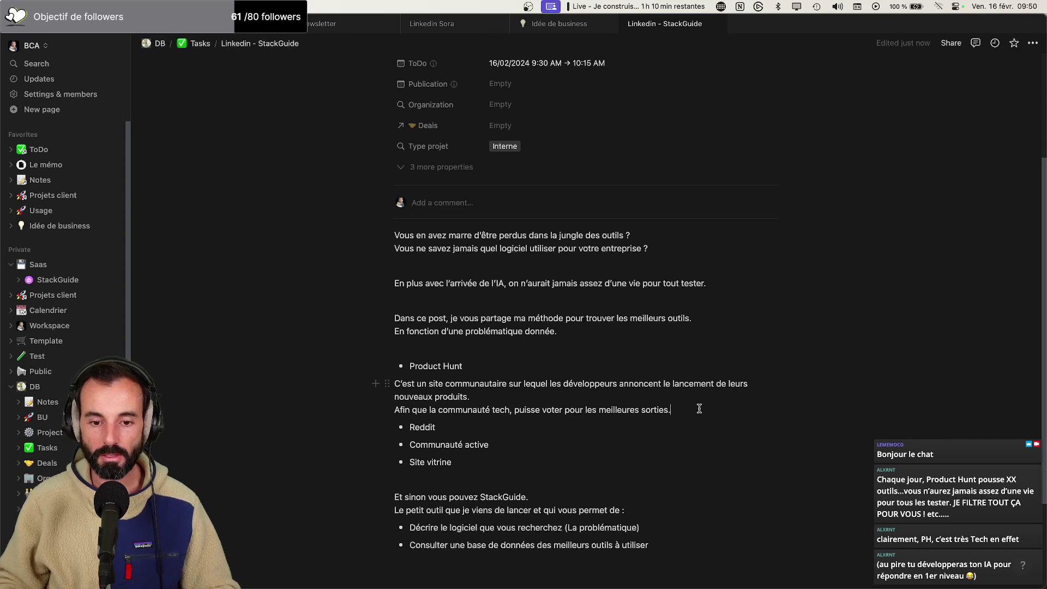
{"action": "key", "text": "Return"}
{"action": "type", "text": "Donc en fgr"}
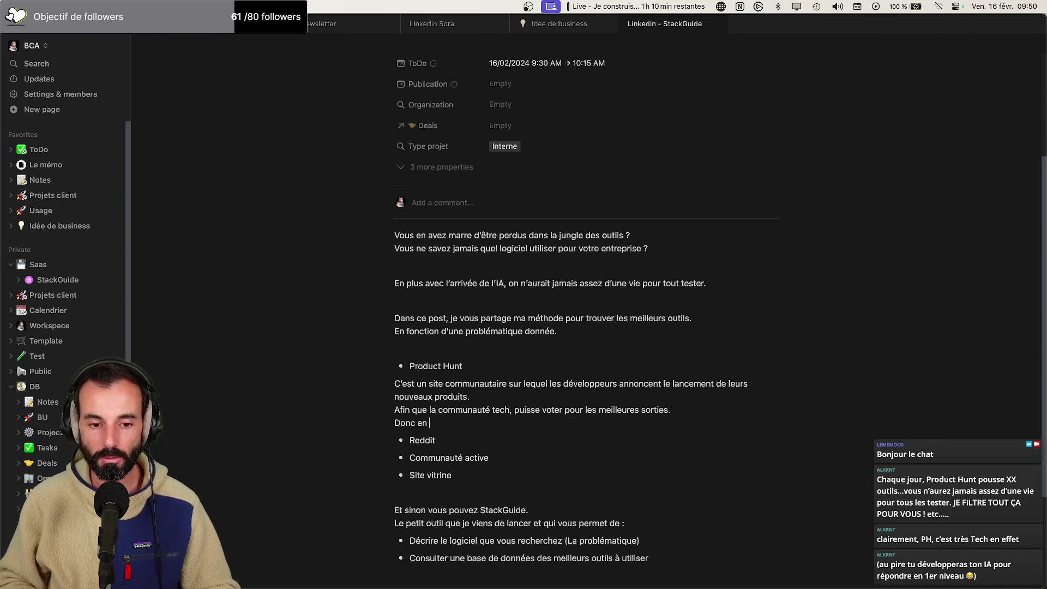
{"action": "key", "text": "BackSpace"}
{"action": "key", "text": "BackSpace"}
{"action": "key", "text": "BackSpace"}
{"action": "type", "text": "gros; s"}
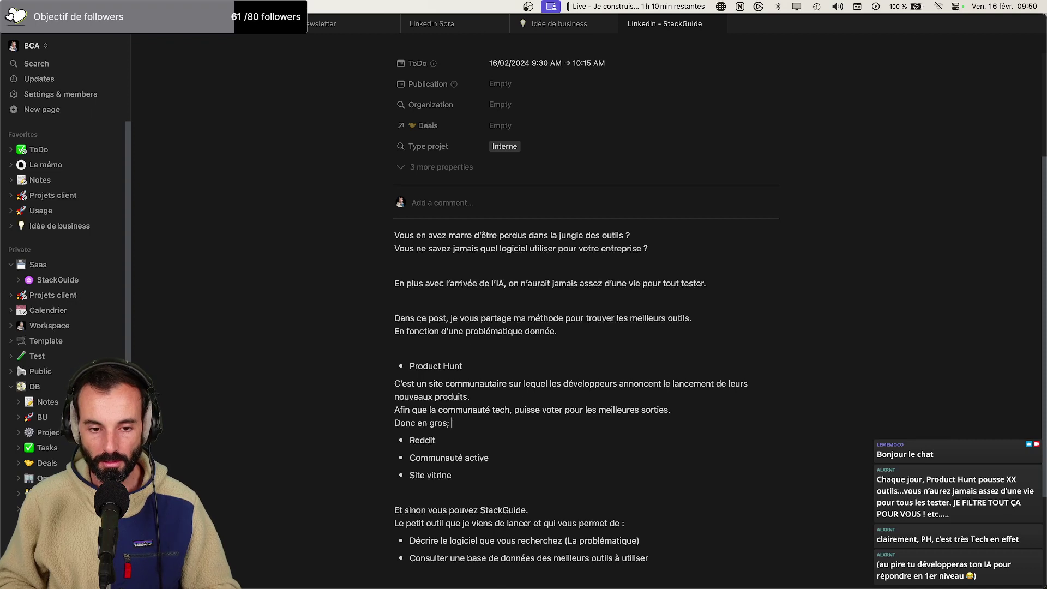
{"action": "key", "text": "BackSpace"}
{"action": "key", "text": "BackSpace"}
{"action": "key", "text": "BackSpace"}
{"action": "type", "text": ", si un s"}
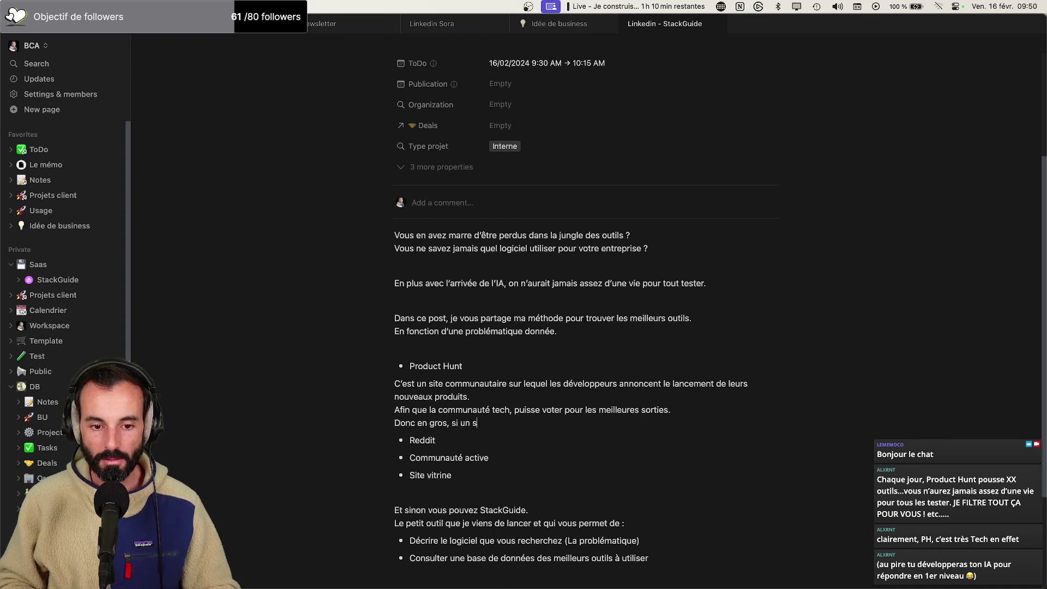
{"action": "type", "text": "ite récolte be"}
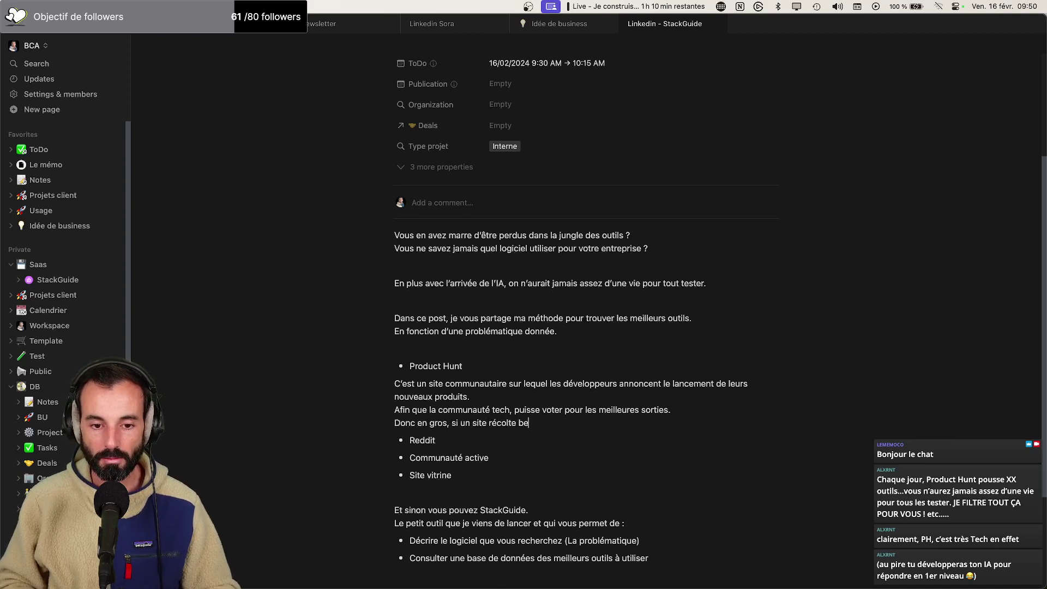
{"action": "type", "text": "aucoup de vote"}
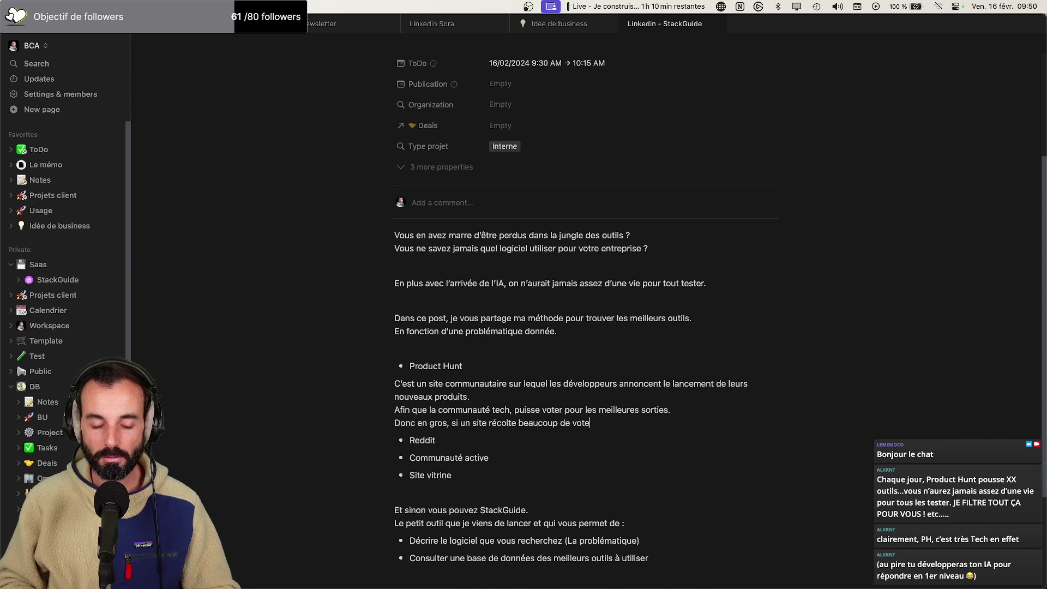
{"action": "type", "text": ", c’e"}
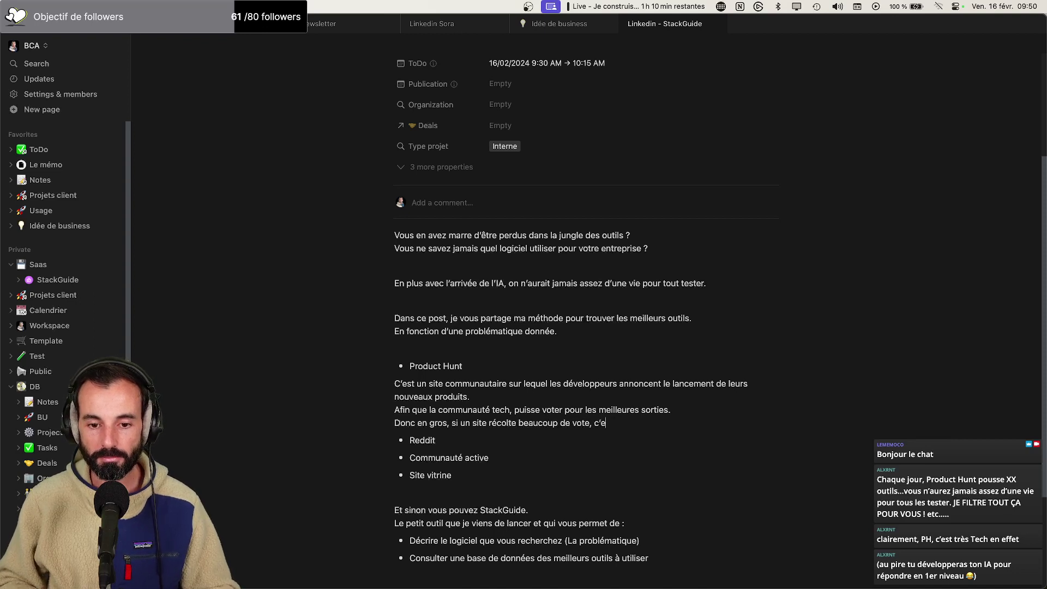
{"action": "type", "text": "st qu’"}
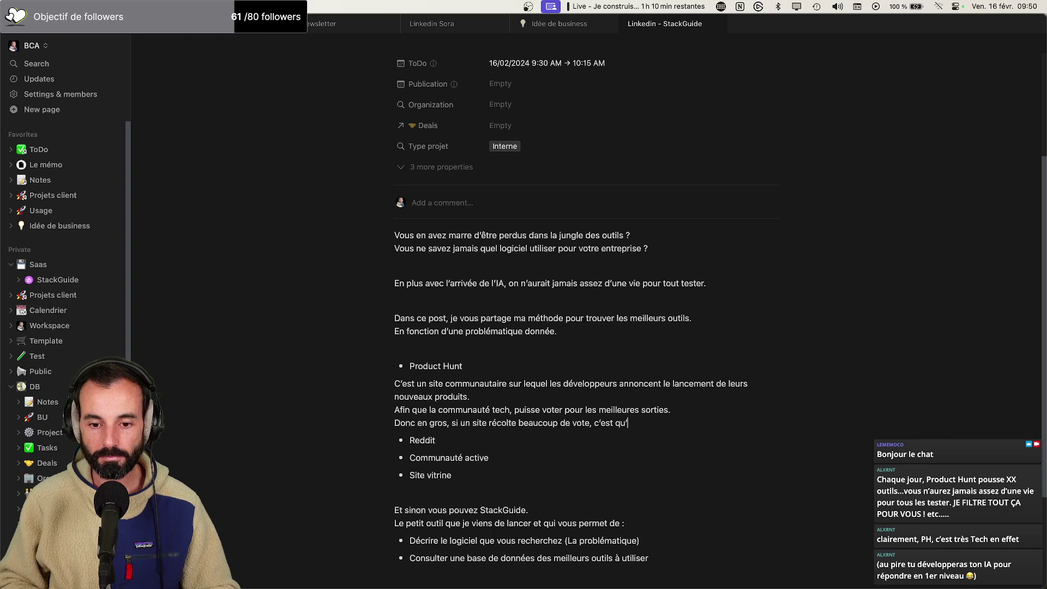
{"action": "type", "text": "il faut s’y int"}
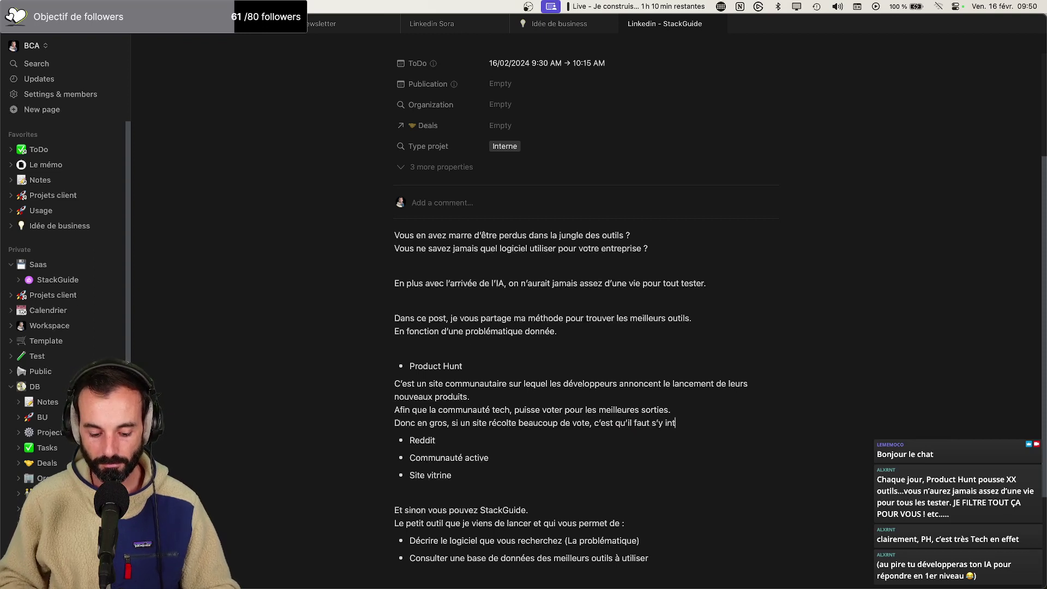
{"action": "type", "text": "éresser?"}
{"action": "key", "text": "BackSpace"}
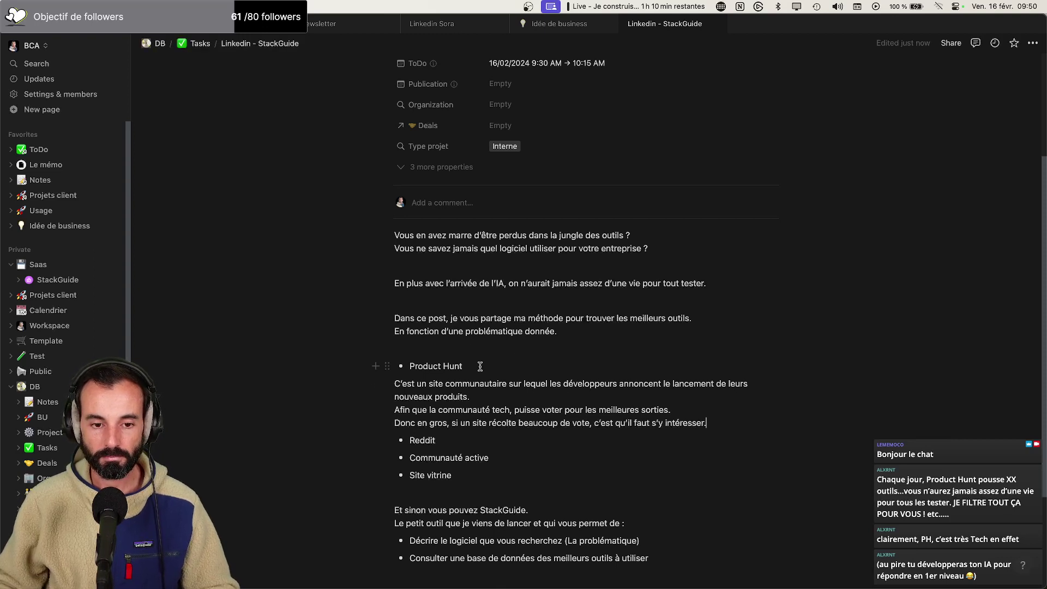
{"action": "scroll", "coordinate": [480, 365], "scroll_direction": "down", "scroll_amount": 1}
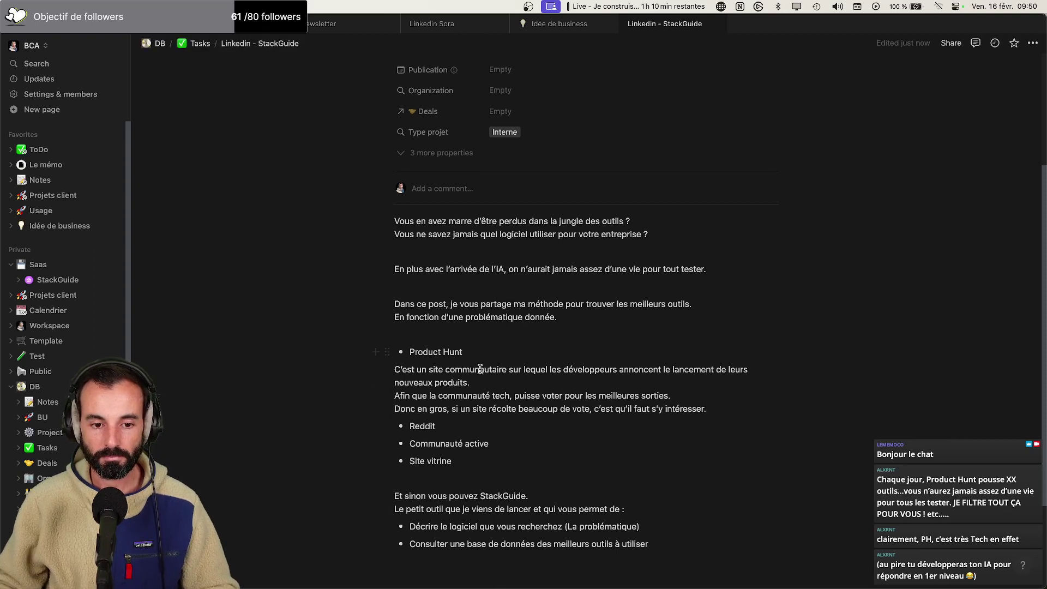
Start a line under Reddit: 'Reddit c'est une sorte de gros forum sur lequel'
{"action": "left_click", "coordinate": [484, 427]}
{"action": "key", "text": "Return"}
{"action": "key", "text": "Return"}
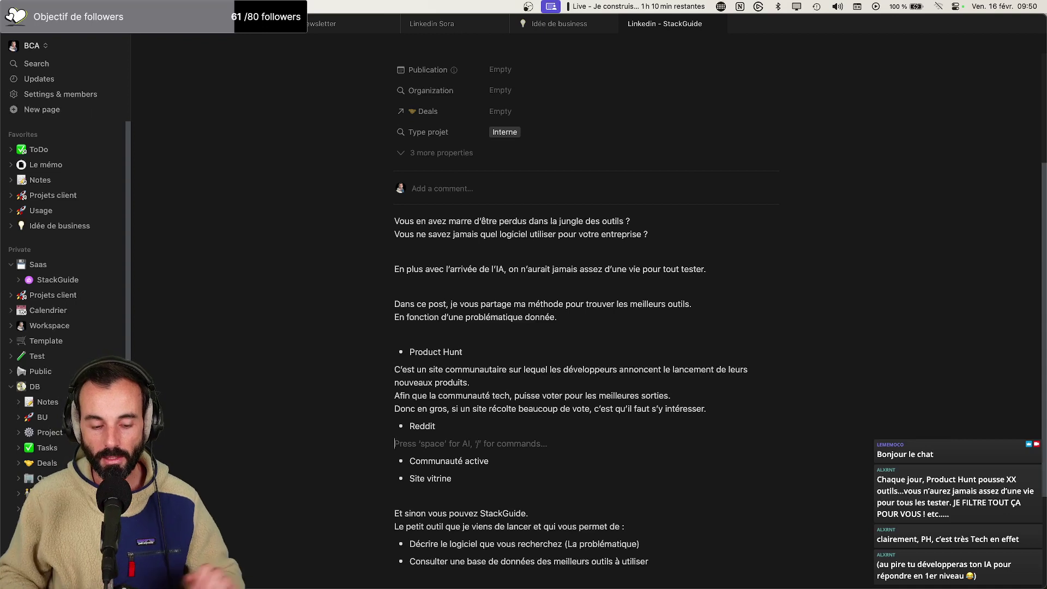
{"action": "type", "text": "Redd"}
{"action": "key", "text": "BackSpace"}
{"action": "key", "text": "BackSpace"}
{"action": "type", "text": "ddit c'est "}
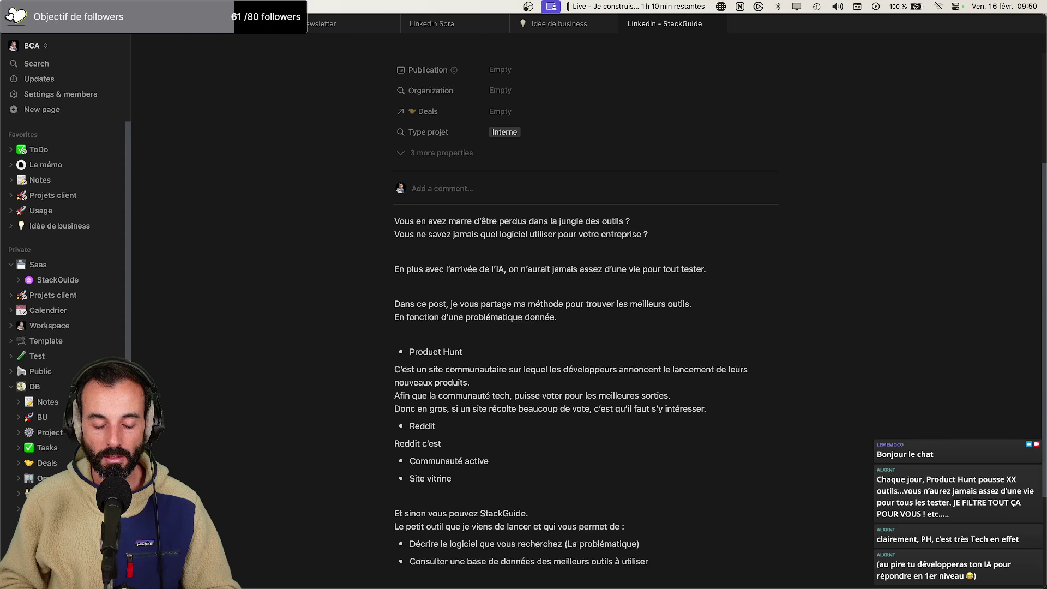
{"action": "type", "text": "une sorte de gros forum sur lequel"}
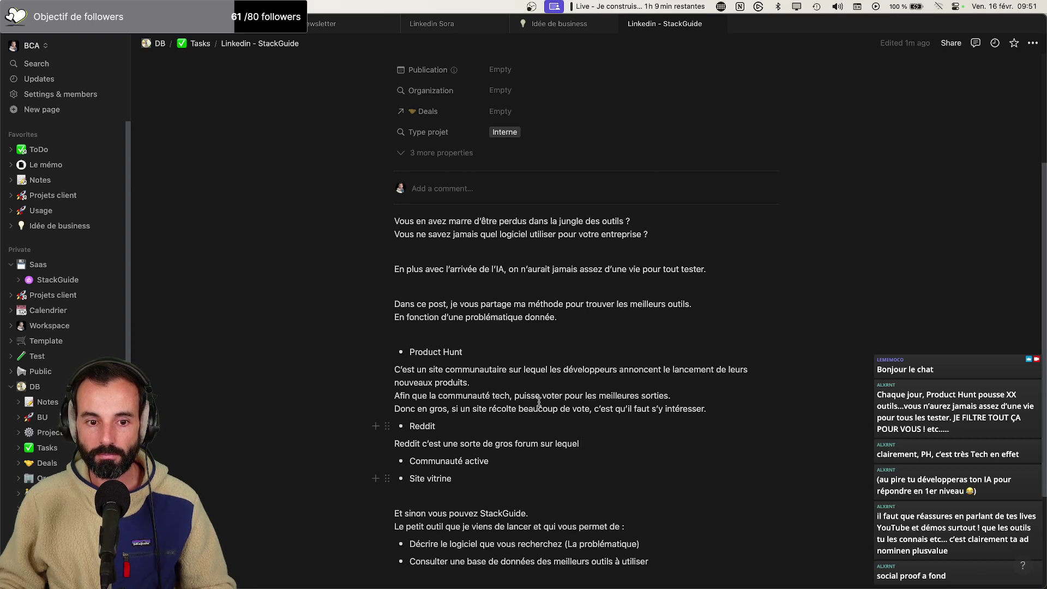
Add a new empty bullet below 'Site vitrine'
{"action": "scroll", "coordinate": [537, 382], "scroll_direction": "down", "scroll_amount": 2}
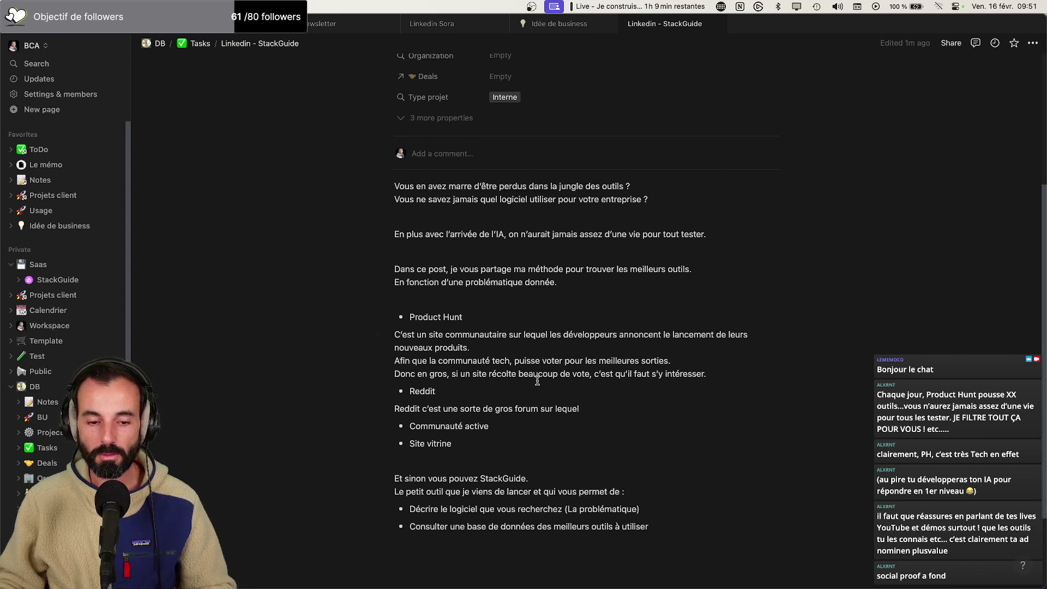
{"action": "scroll", "coordinate": [536, 380], "scroll_direction": "down", "scroll_amount": 1}
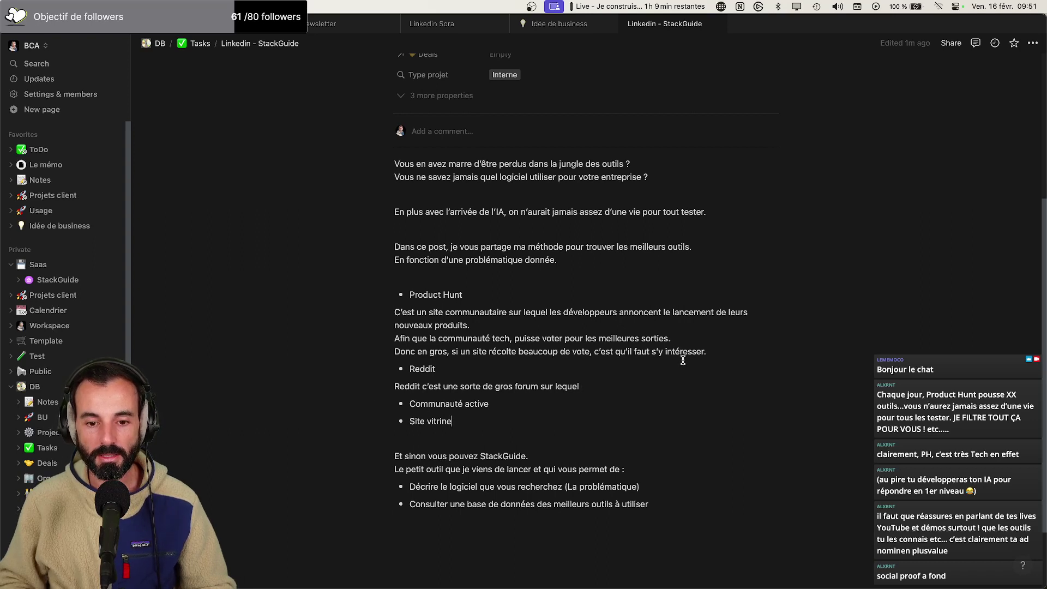
{"action": "key", "text": "Return"}
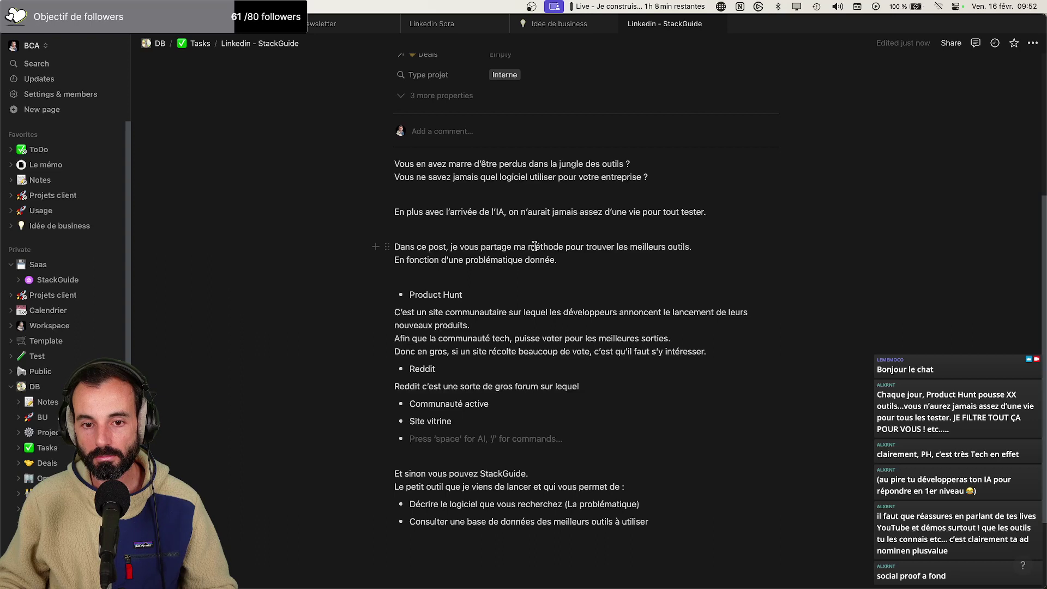
Change 'ma méthode' to 'mes astuces' and fill the empty bullet with 'Chaine "Le mémo"'
{"action": "left_click_drag", "start_coordinate": [564, 246], "coordinate": [515, 248]}
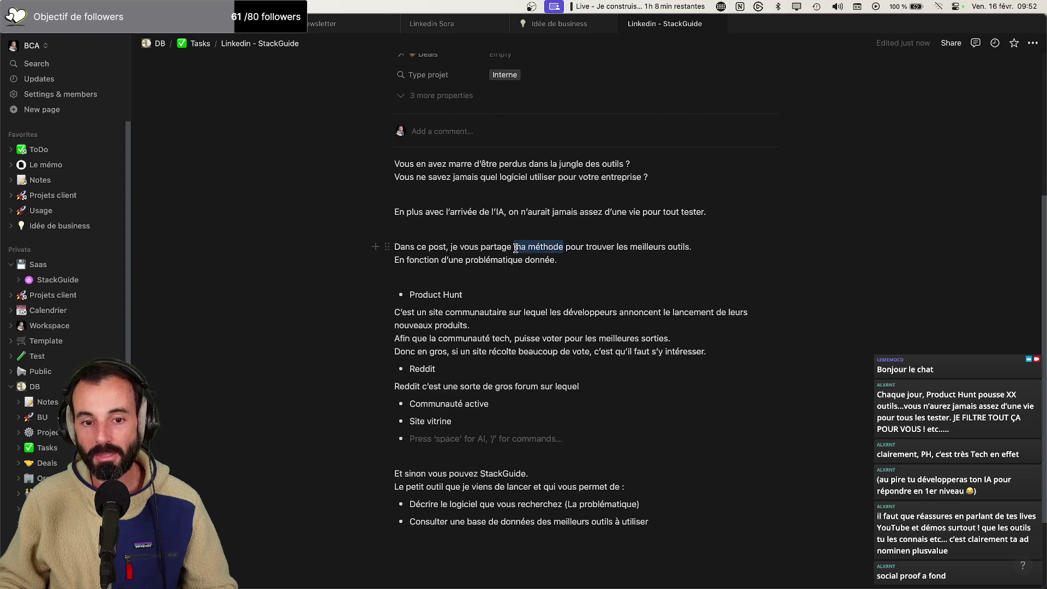
{"action": "type", "text": "mes astuces"}
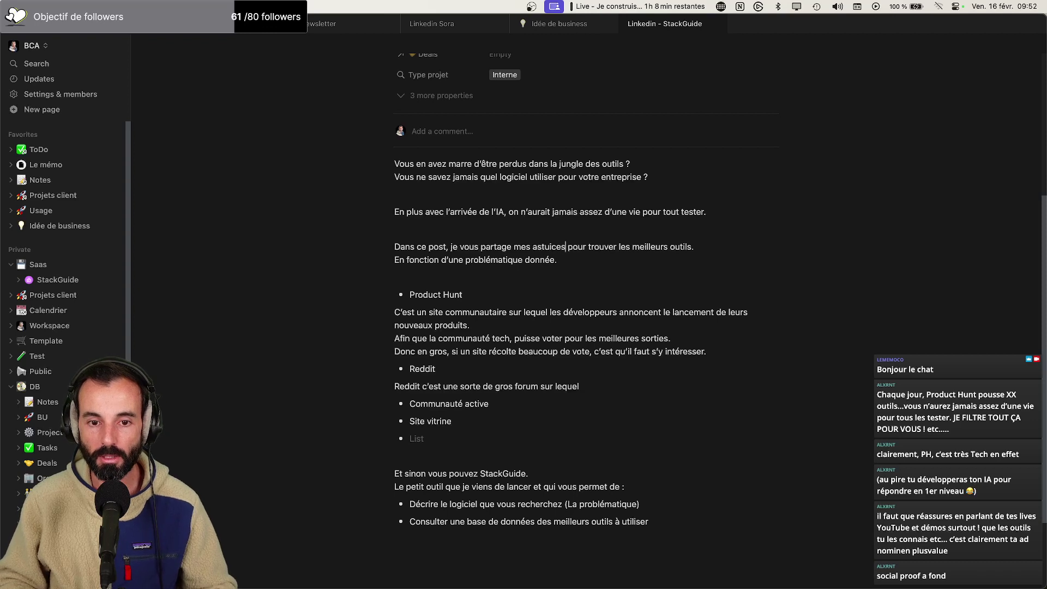
{"action": "scroll", "coordinate": [504, 309], "scroll_direction": "down", "scroll_amount": 1}
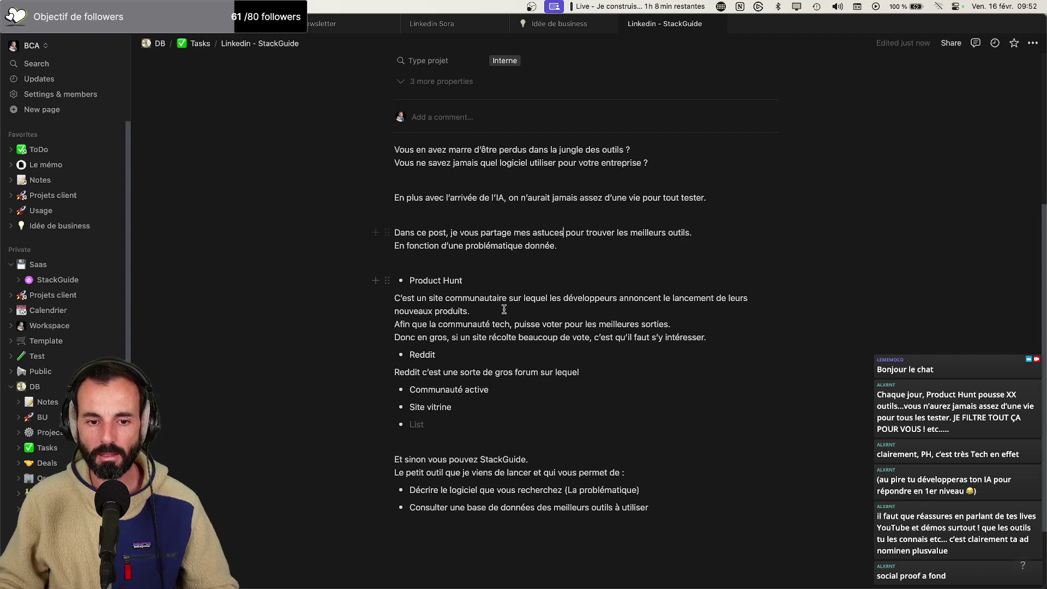
{"action": "left_click", "coordinate": [428, 425]}
{"action": "type", "text": "Chaine"}
{"action": "type", "text": " \"Le mémo\""}
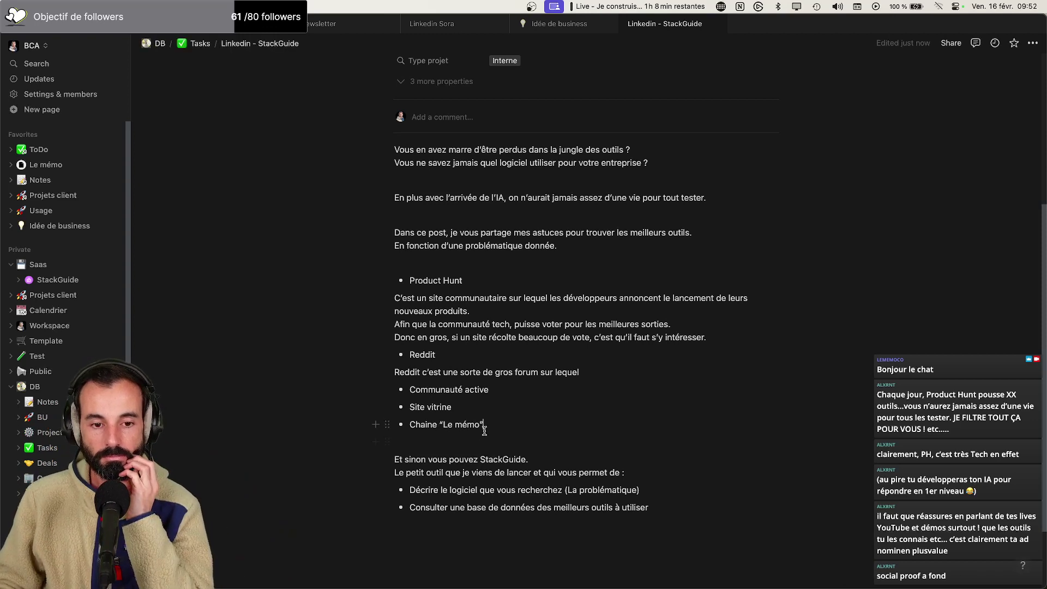
Add a plain text line starting 'C’est' below the Chaine "Le mémo" bullet
{"action": "key", "text": "Return"}
{"action": "key", "text": "BackSpace"}
{"action": "type", "text": "C'est"}
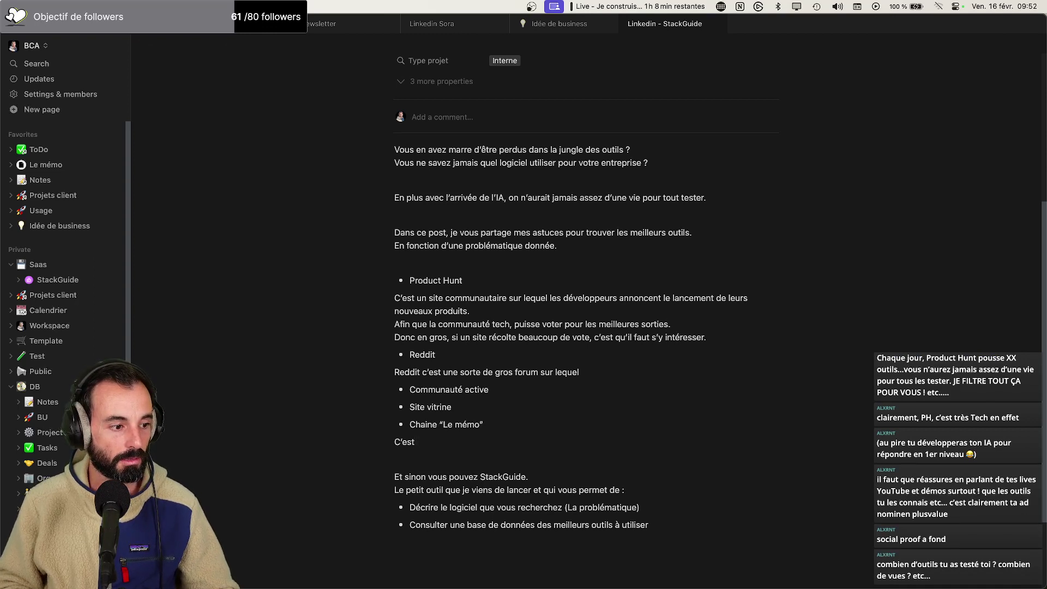
{"action": "type", "text": "’est"}
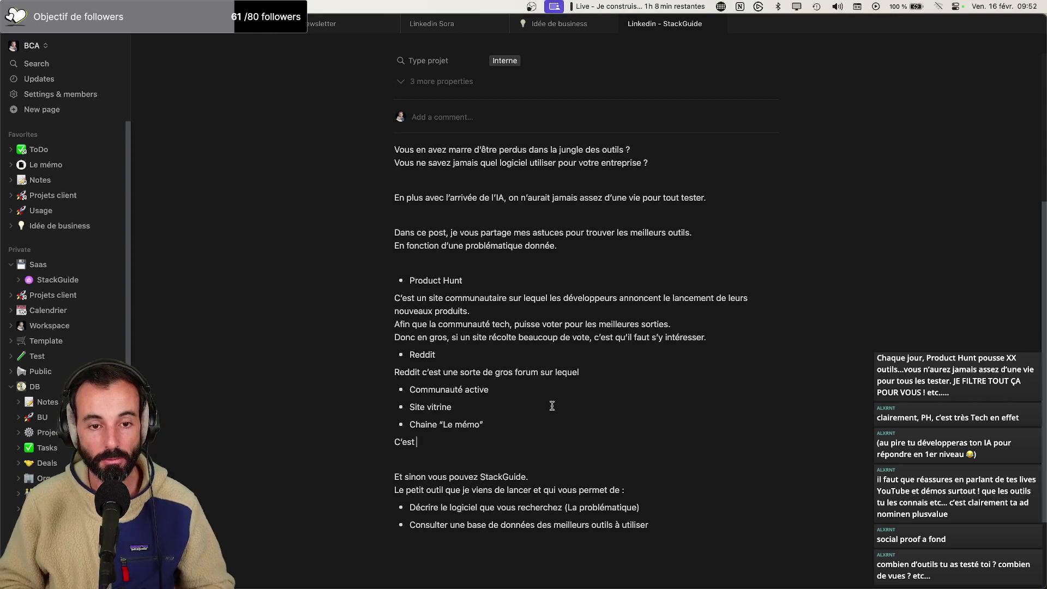
{"action": "left_click", "coordinate": [292, 568]}
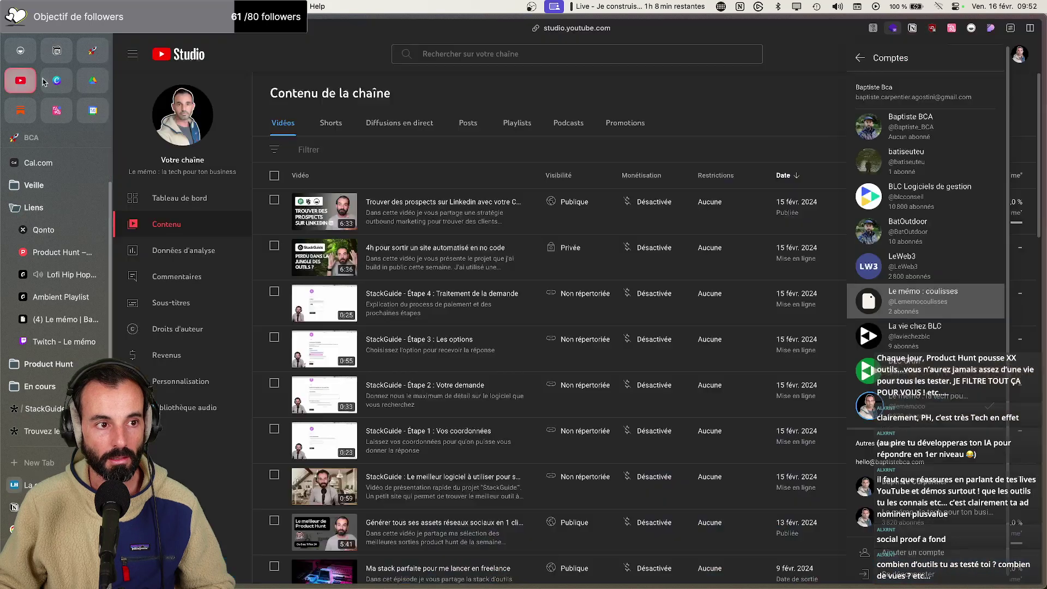
{"action": "left_click", "coordinate": [27, 72]}
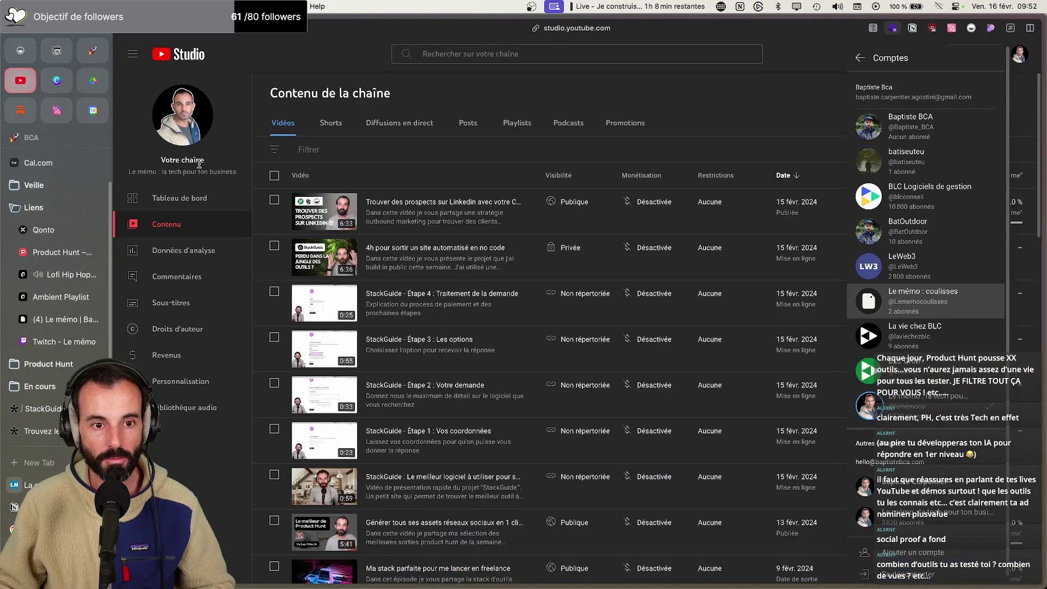
{"action": "left_click", "coordinate": [771, 110]}
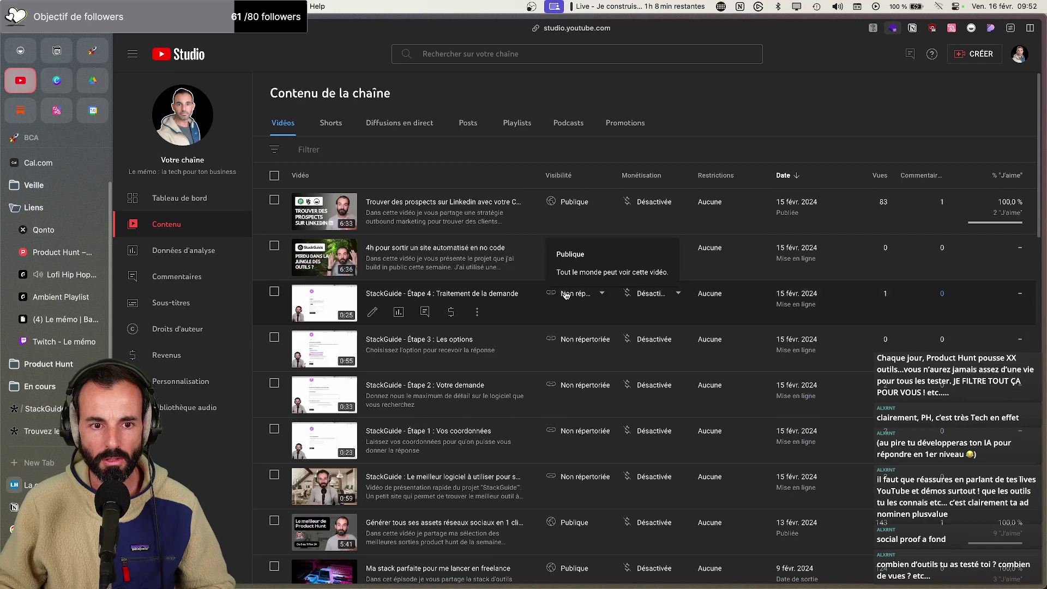
{"action": "left_click", "coordinate": [168, 259]}
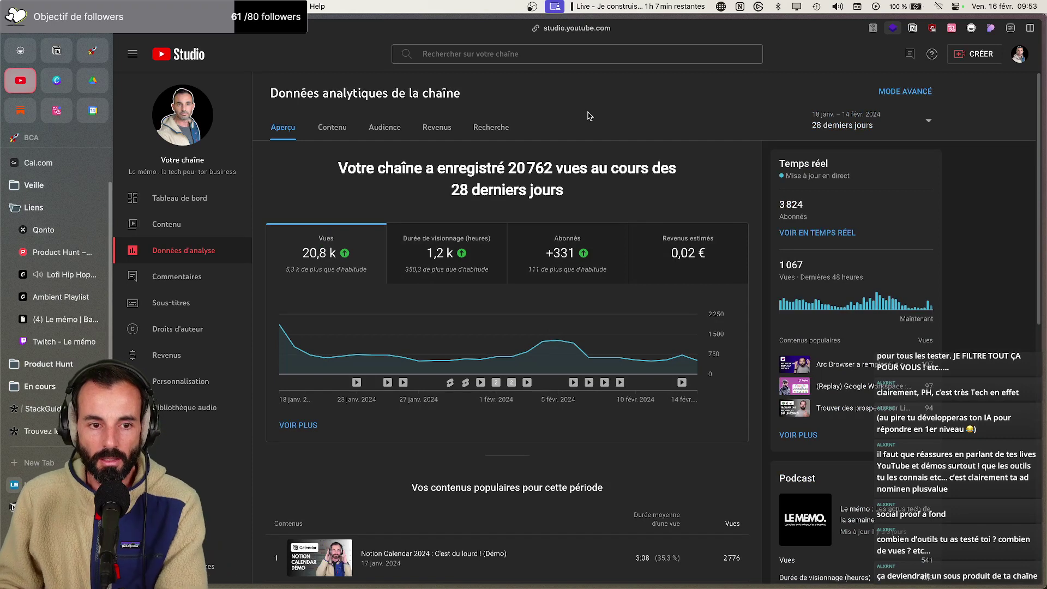
{"action": "mouse_move", "coordinate": [327, 275]}
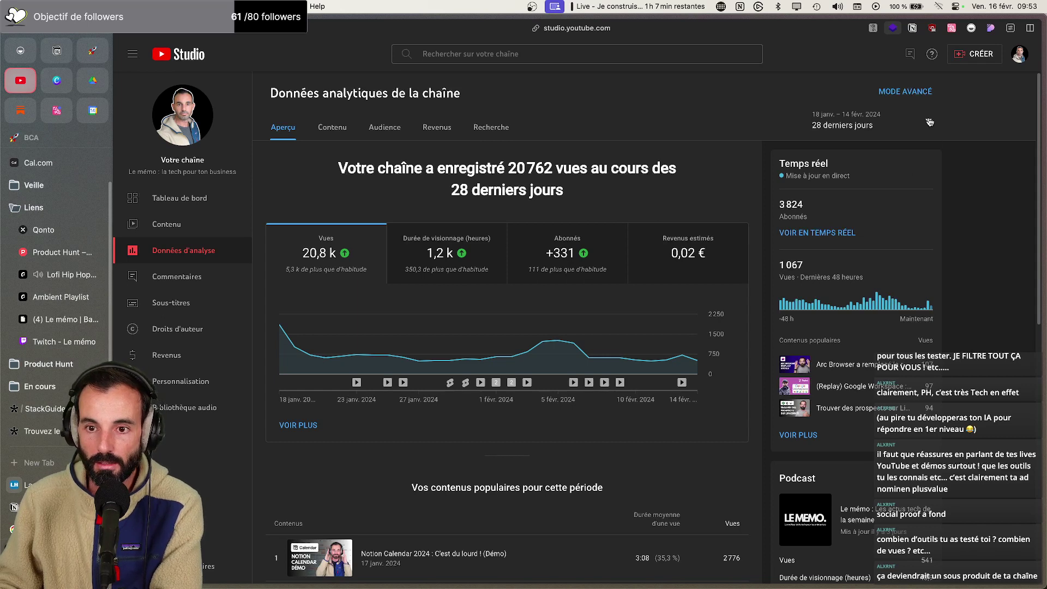
{"action": "left_click", "coordinate": [929, 122]}
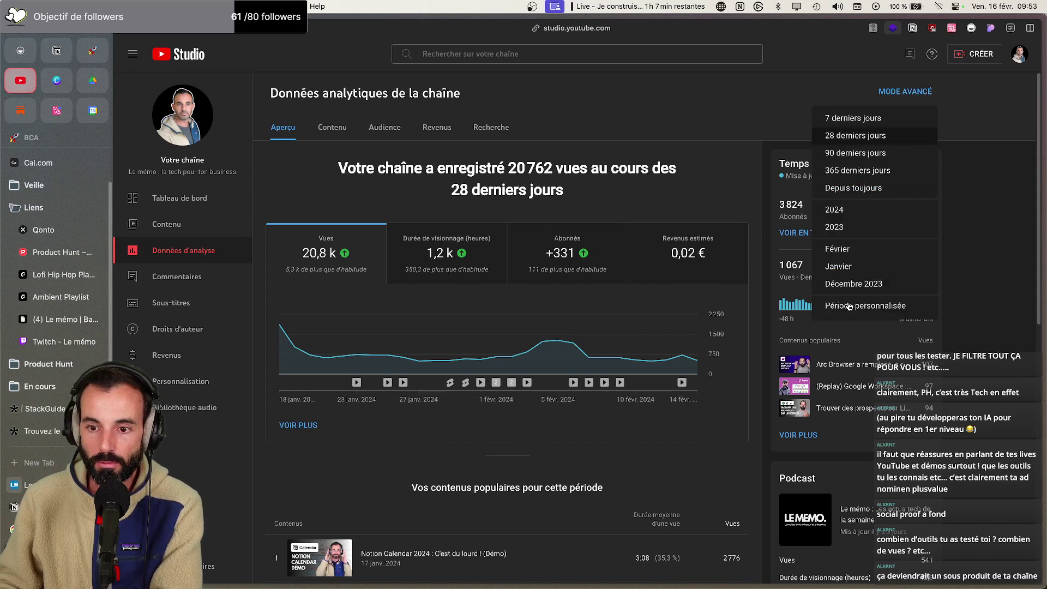
Switch analytics to 'Depuis toujours' and view the Contenu tab with the 'Tous' filter
{"action": "left_click", "coordinate": [870, 189]}
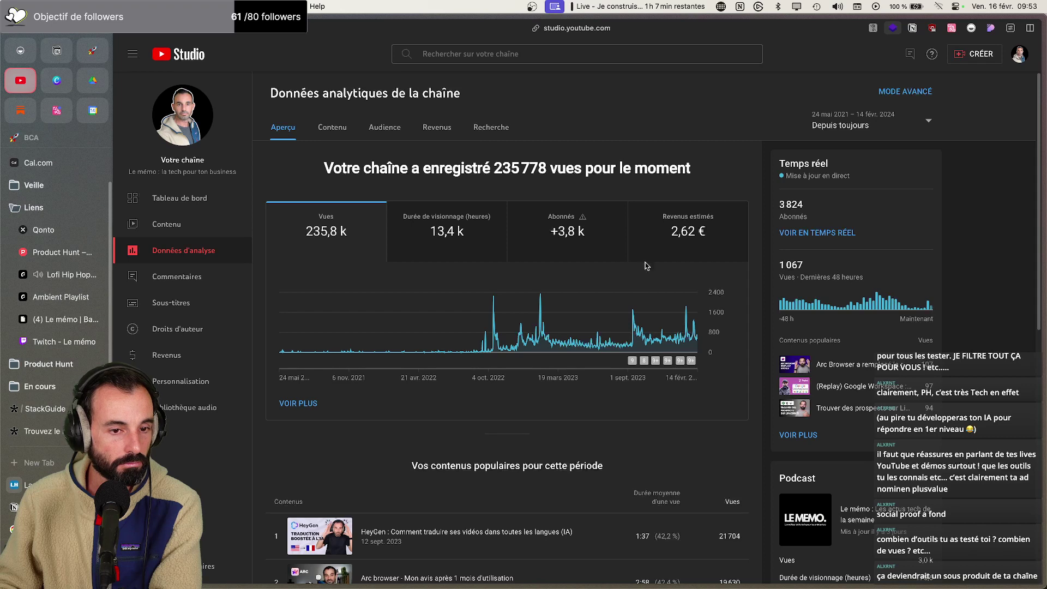
{"action": "left_click", "coordinate": [331, 134]}
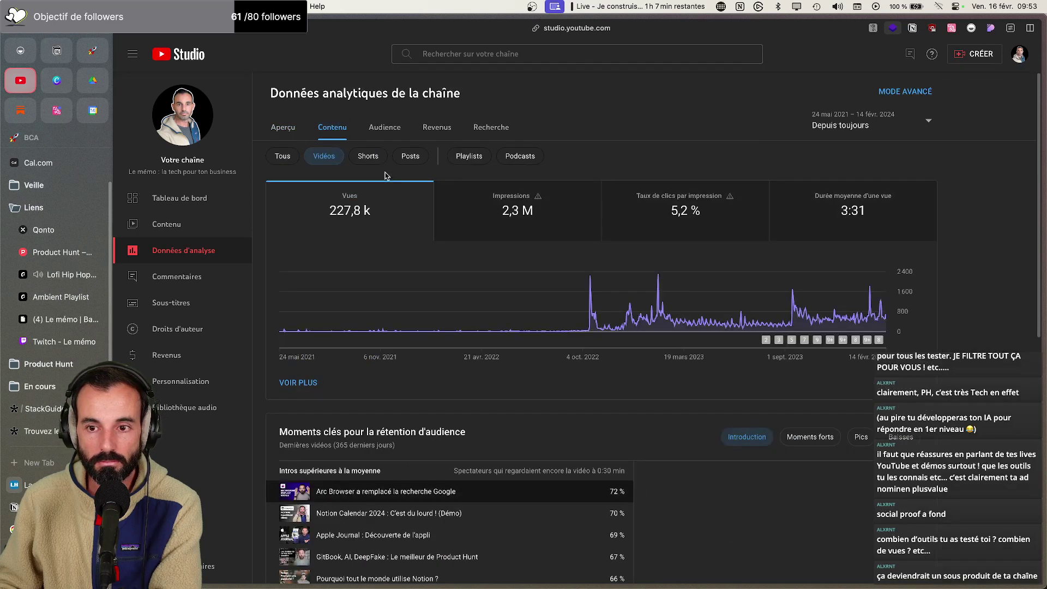
{"action": "scroll", "coordinate": [430, 320], "scroll_direction": "down", "scroll_amount": 5}
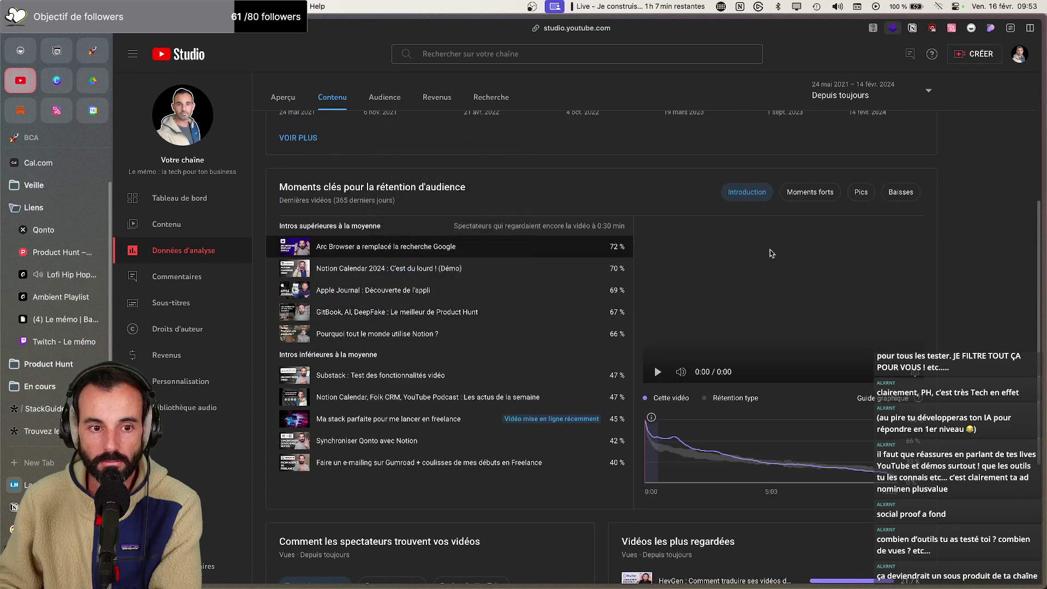
{"action": "scroll", "coordinate": [741, 257], "scroll_direction": "down", "scroll_amount": 4}
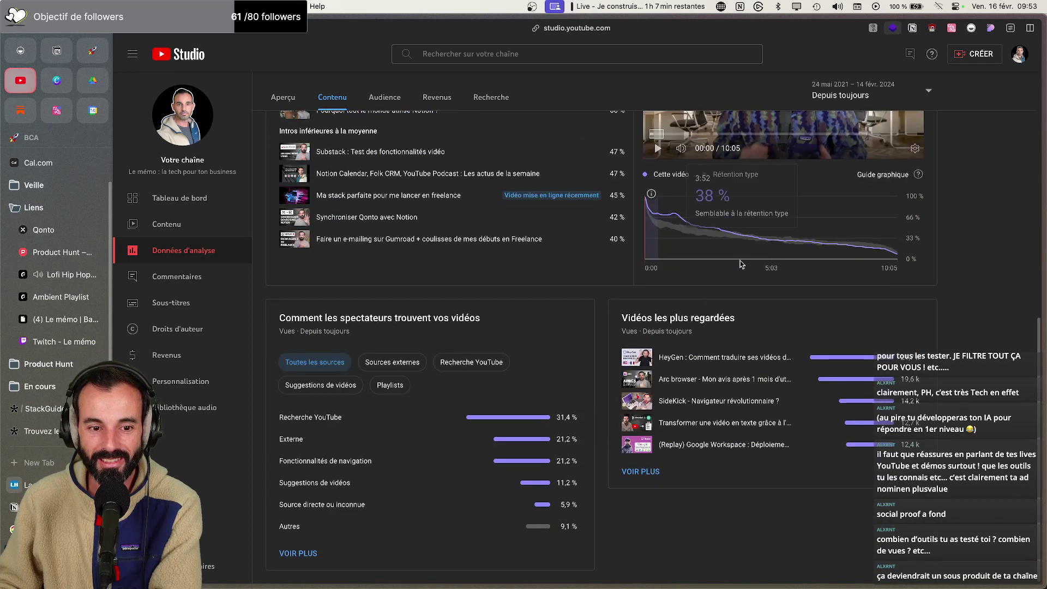
{"action": "scroll", "coordinate": [480, 360], "scroll_direction": "up", "scroll_amount": 10}
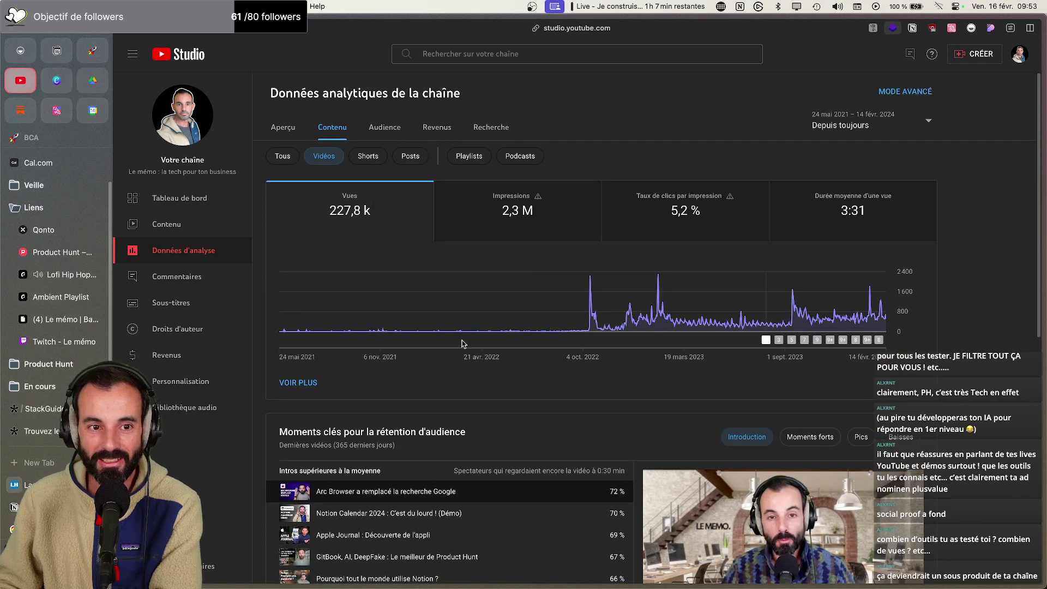
{"action": "left_click", "coordinate": [282, 157]}
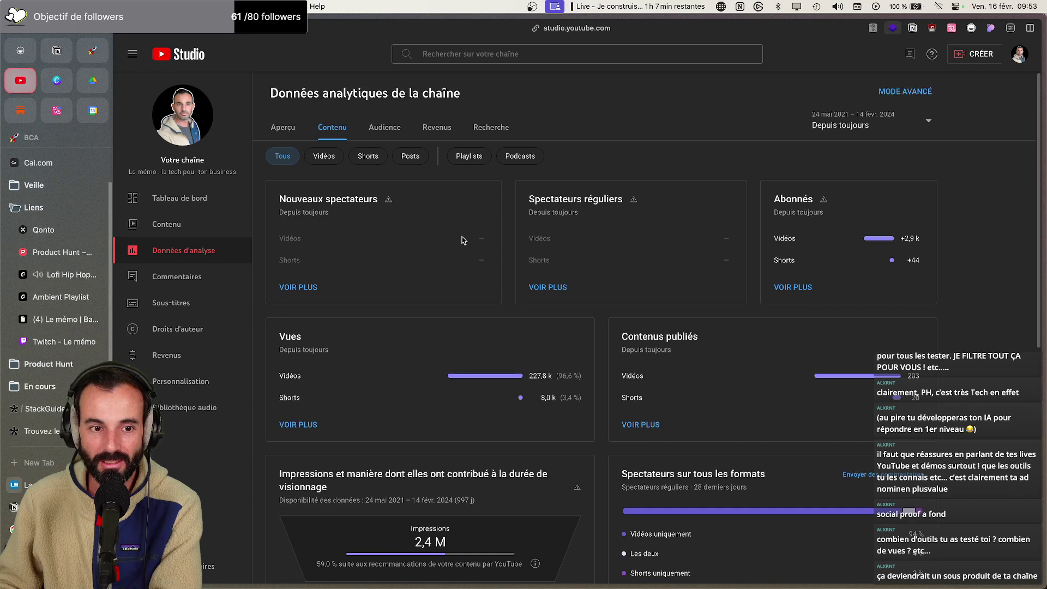
{"action": "scroll", "coordinate": [462, 240], "scroll_direction": "down", "scroll_amount": 2}
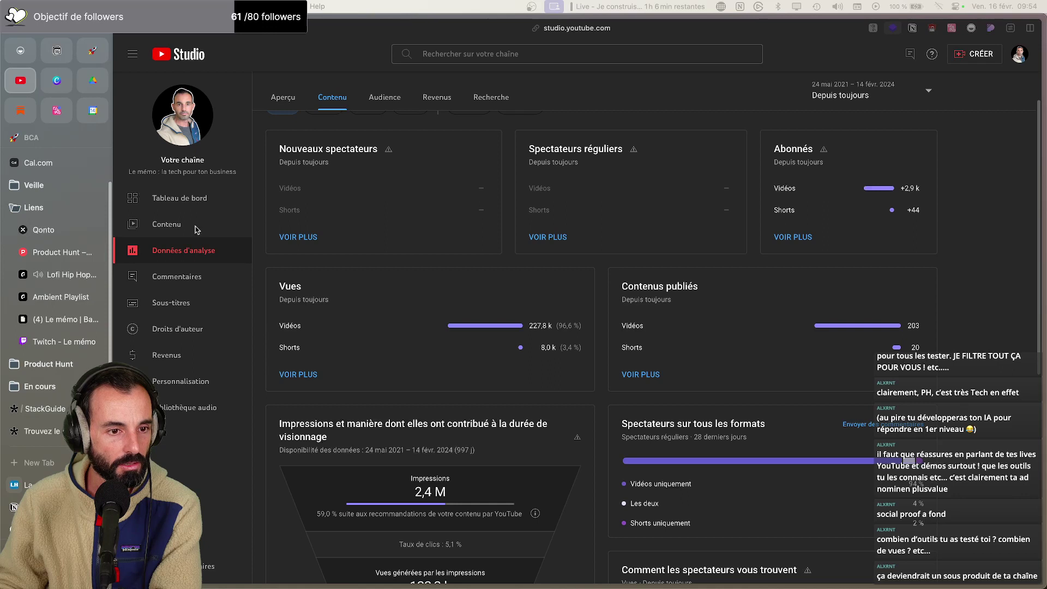
Back in the Notion draft, append '+ 200 vidéos - 200k vues' to the Chaine "Le mémo" bullet
{"action": "mouse_move", "coordinate": [757, 586]}
{"action": "left_click", "coordinate": [912, 567]}
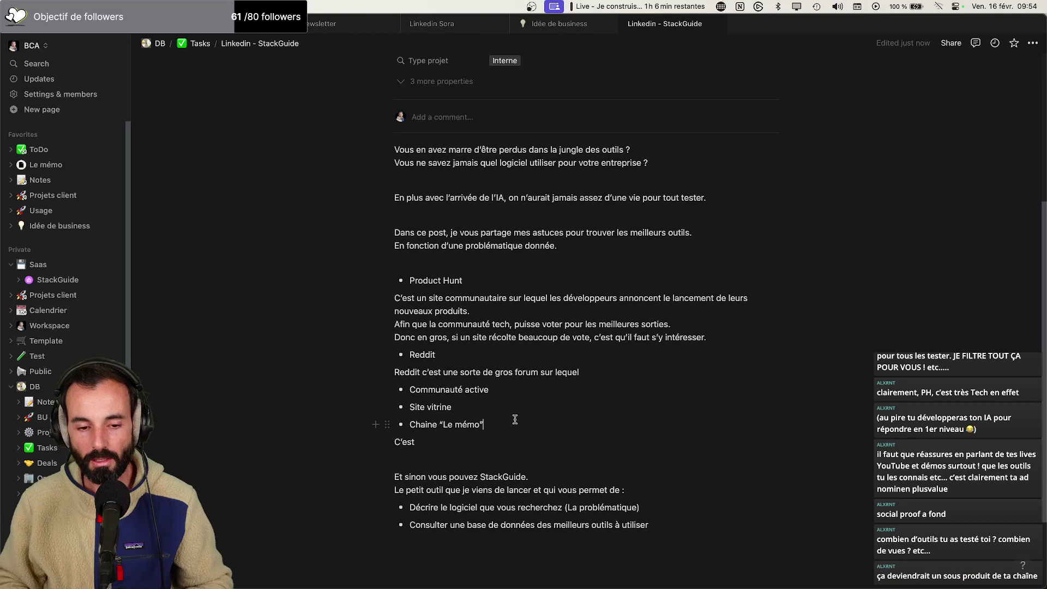
{"action": "type", "text": "+ 2"}
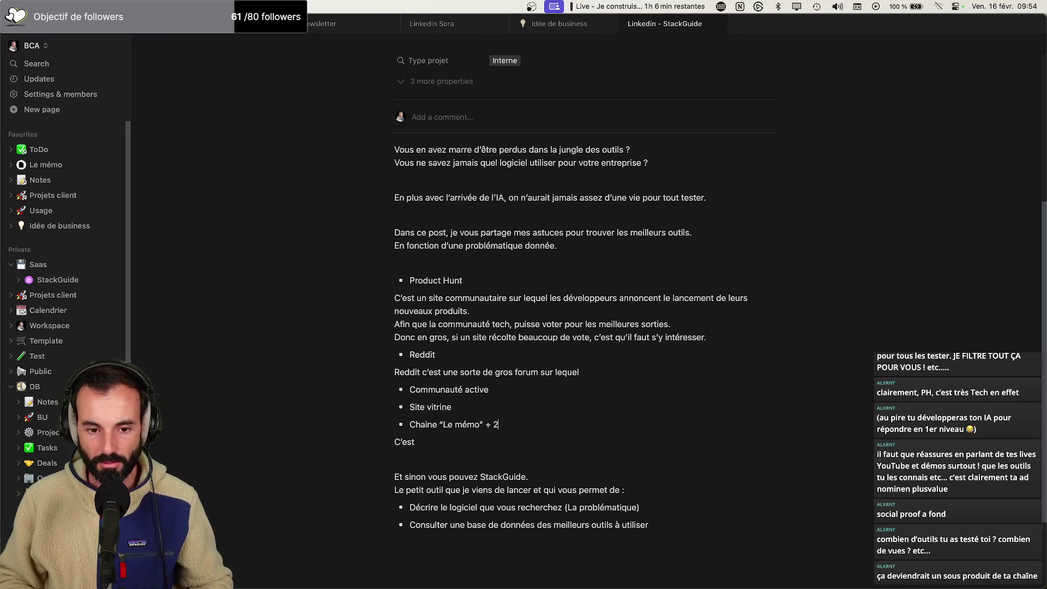
{"action": "type", "text": "°0 vidéos"}
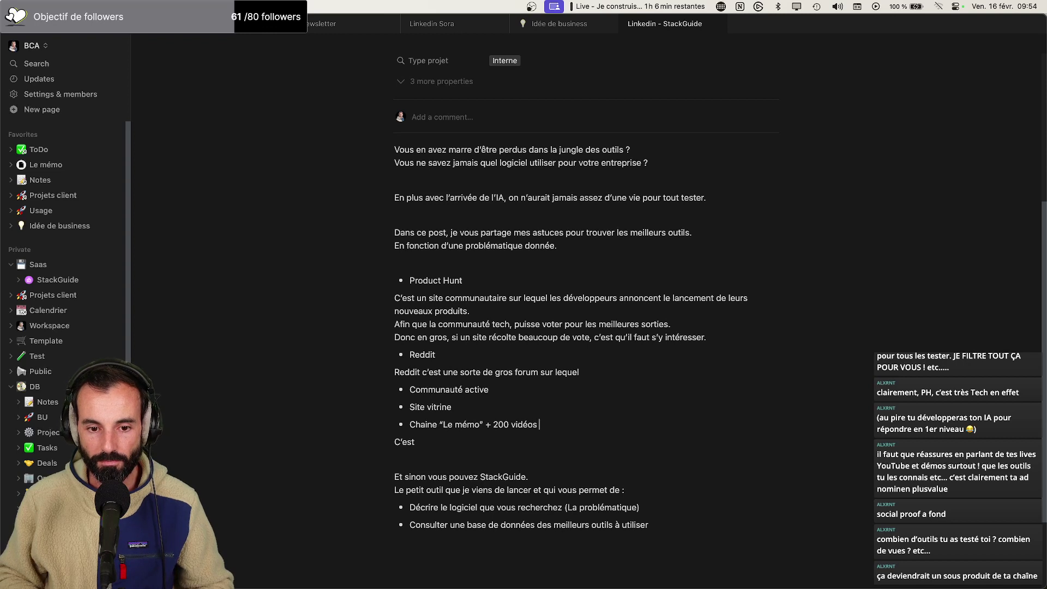
{"action": "type", "text": " - 200k vues"}
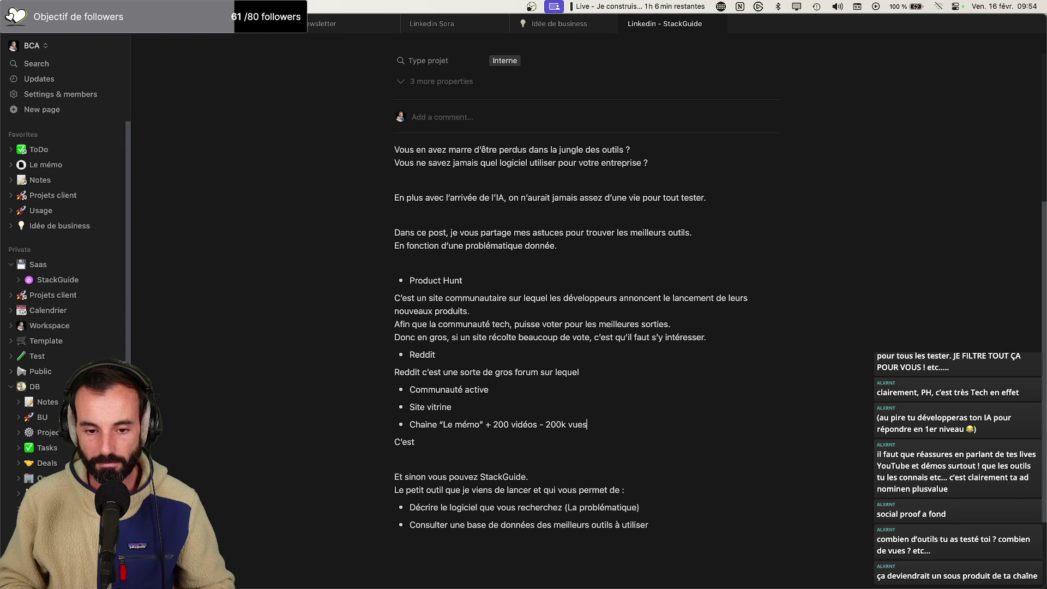
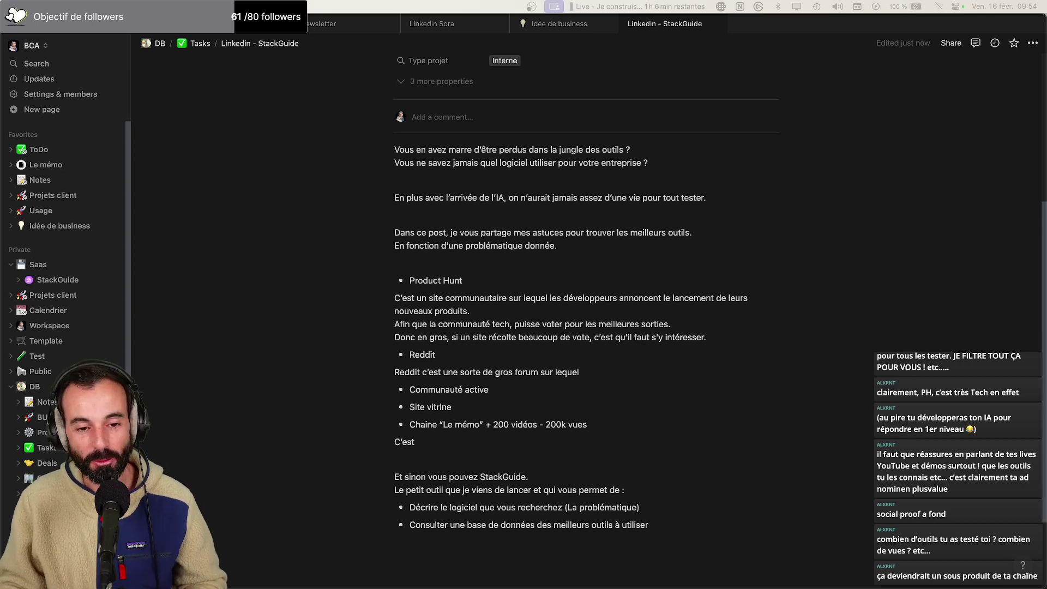
Leave the Notion StackGuide draft and switch to the YouTube Studio analytics in Arc
{"action": "left_click", "coordinate": [587, 424]}
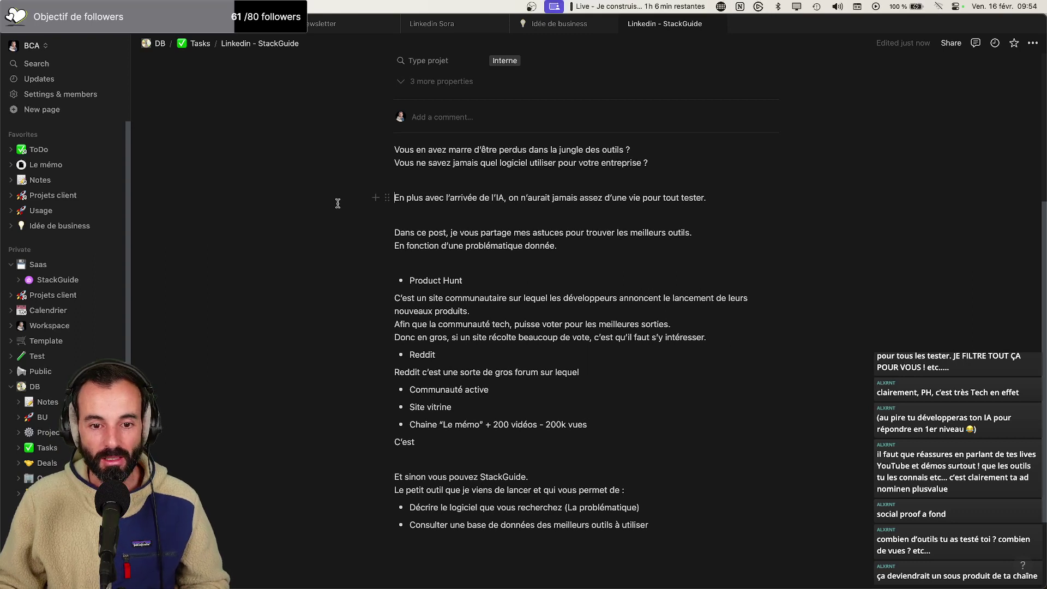
{"action": "key", "text": "super+Tab"}
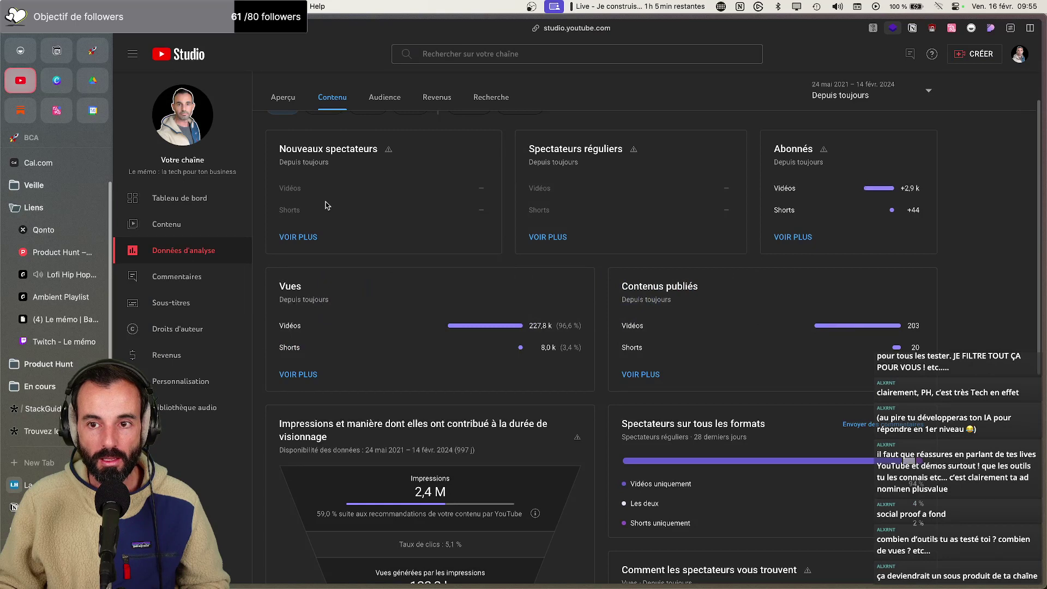
Check the channel overview for 90, then 28 days (20 762 views), and return to the Notion draft
{"action": "left_click", "coordinate": [282, 103]}
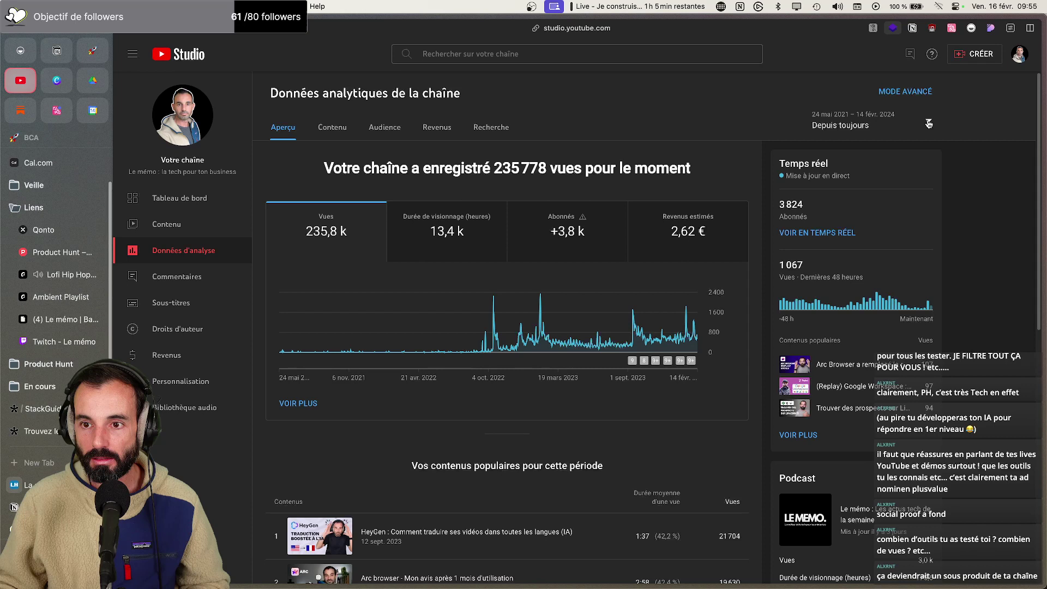
{"action": "left_click", "coordinate": [928, 123]}
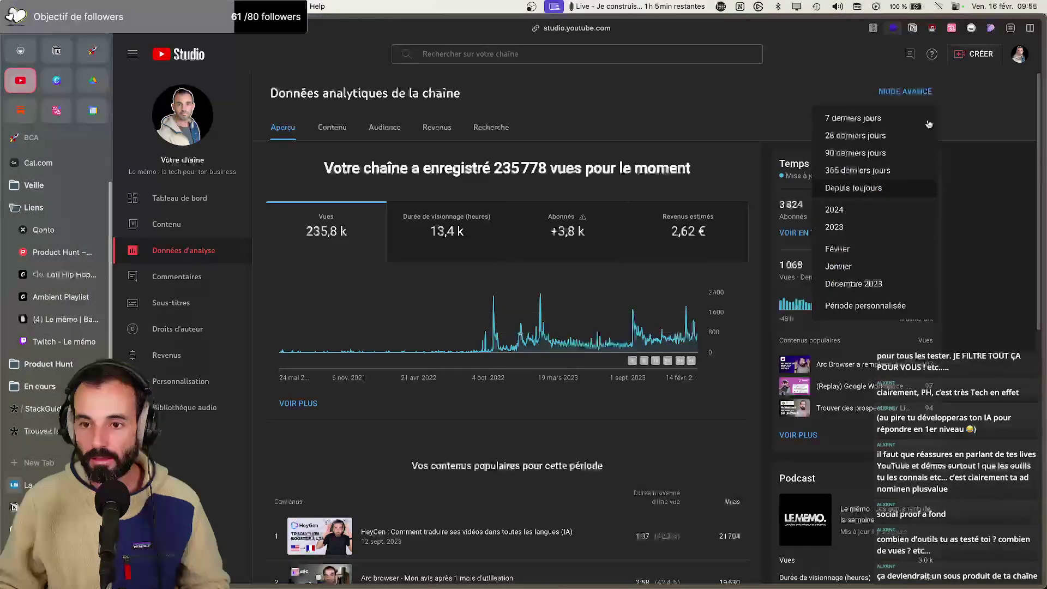
{"action": "left_click", "coordinate": [859, 153]}
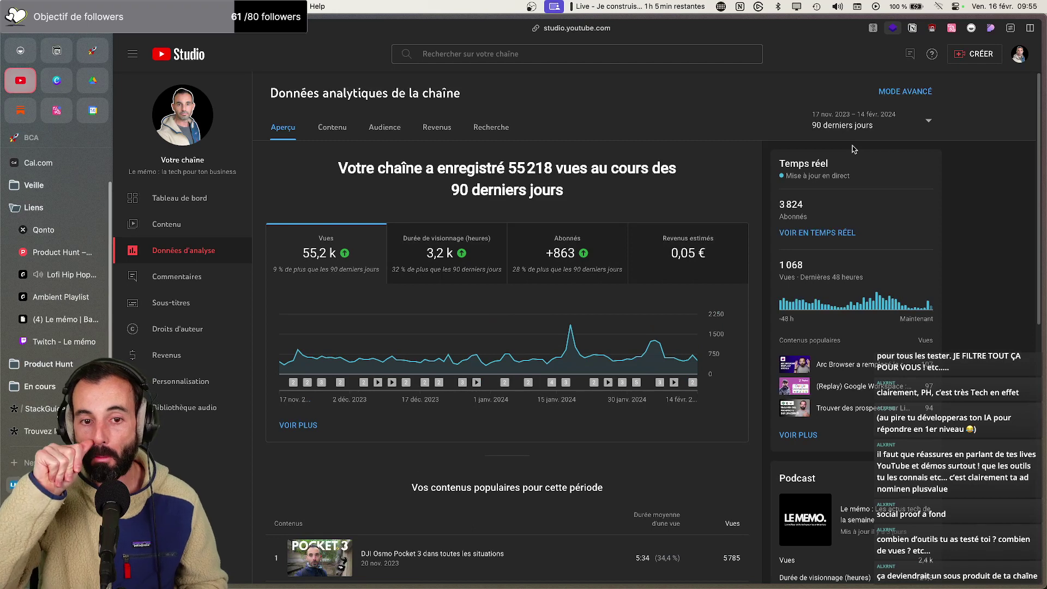
{"action": "left_click", "coordinate": [928, 120]}
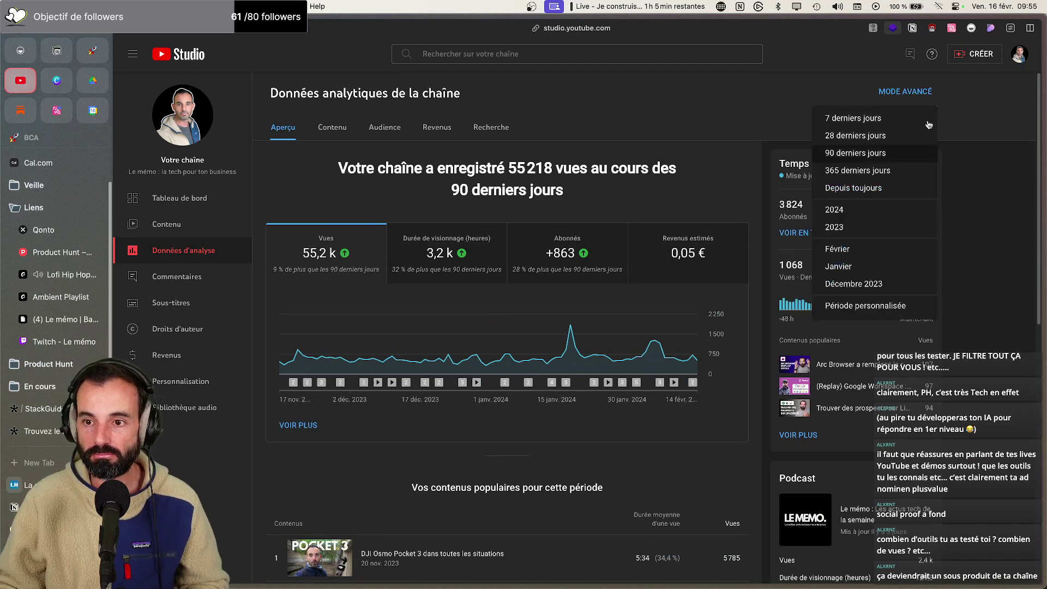
{"action": "left_click", "coordinate": [927, 134]}
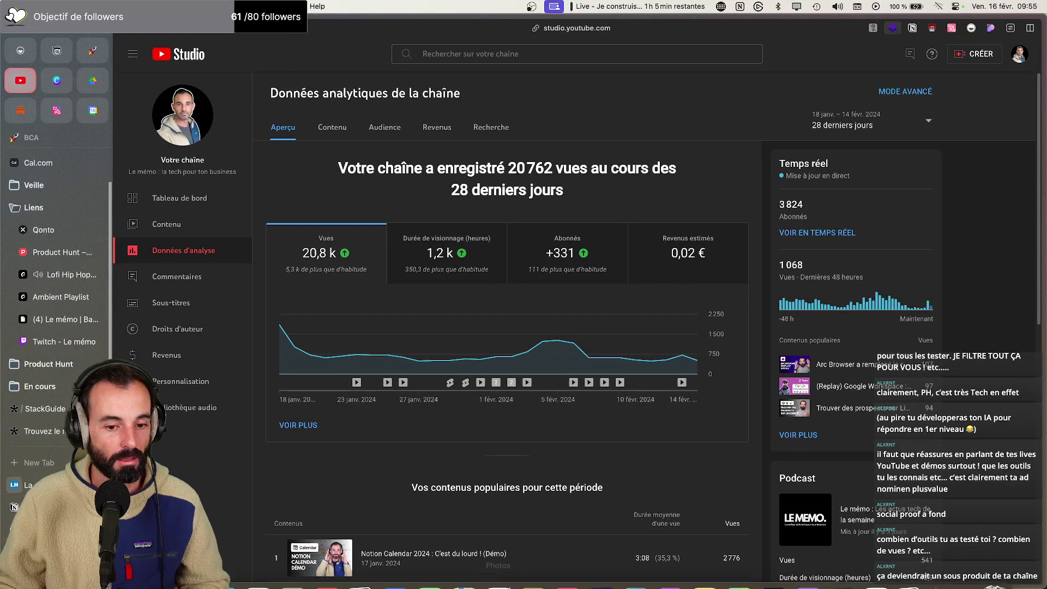
{"action": "mouse_move", "coordinate": [873, 574]}
{"action": "left_click", "coordinate": [912, 565]}
{"action": "scroll", "coordinate": [566, 434], "scroll_direction": "down", "scroll_amount": 1}
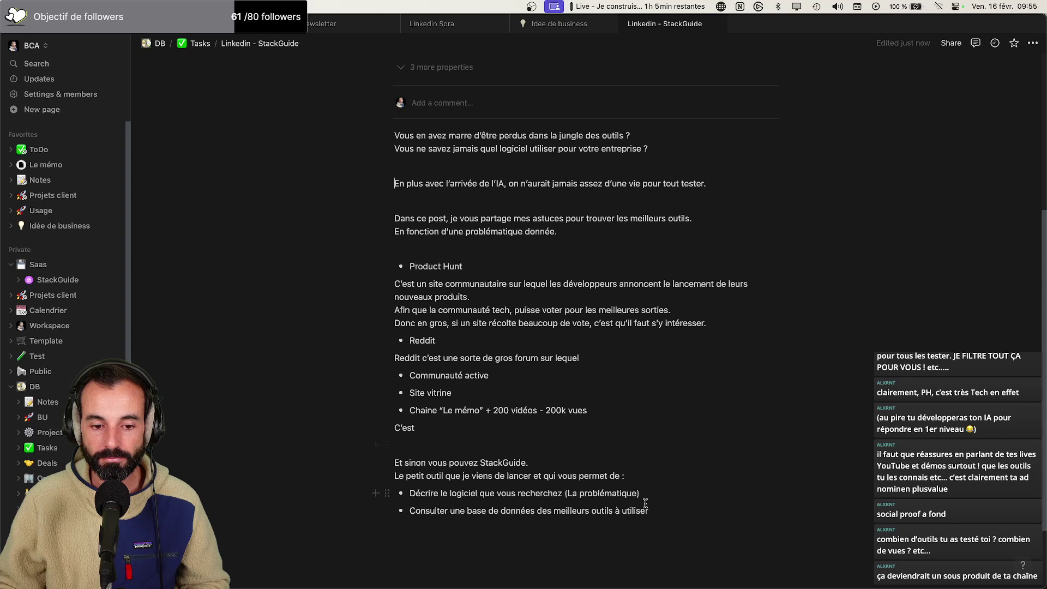
Below the bullets, write 'J'ai testé plus de 200 outils sur ma chaine YouTube', '…200k vues.' and 'Aujourd'hui je voudrais aider'
{"action": "left_click", "coordinate": [673, 509]}
{"action": "key", "text": "Return"}
{"action": "key", "text": "Return"}
{"action": "key", "text": "Return"}
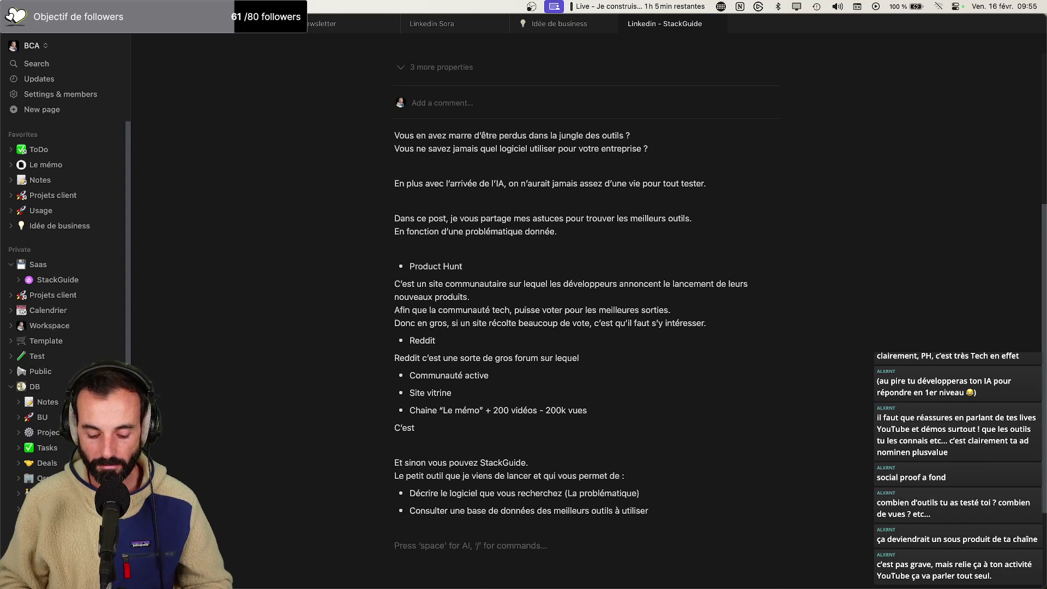
{"action": "type", "text": "J'ai tes"}
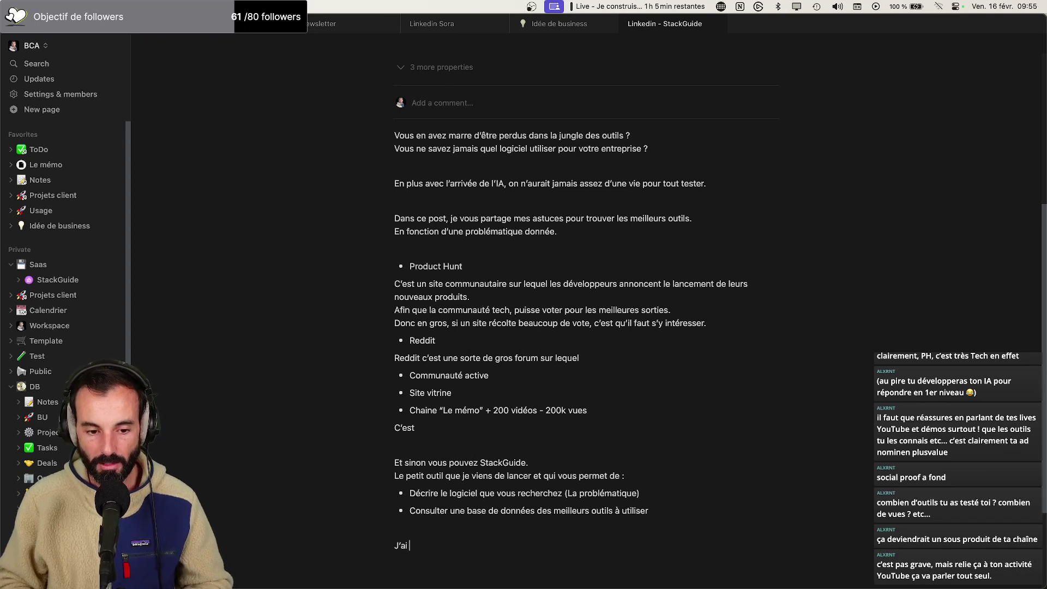
{"action": "type", "text": "té plus de "}
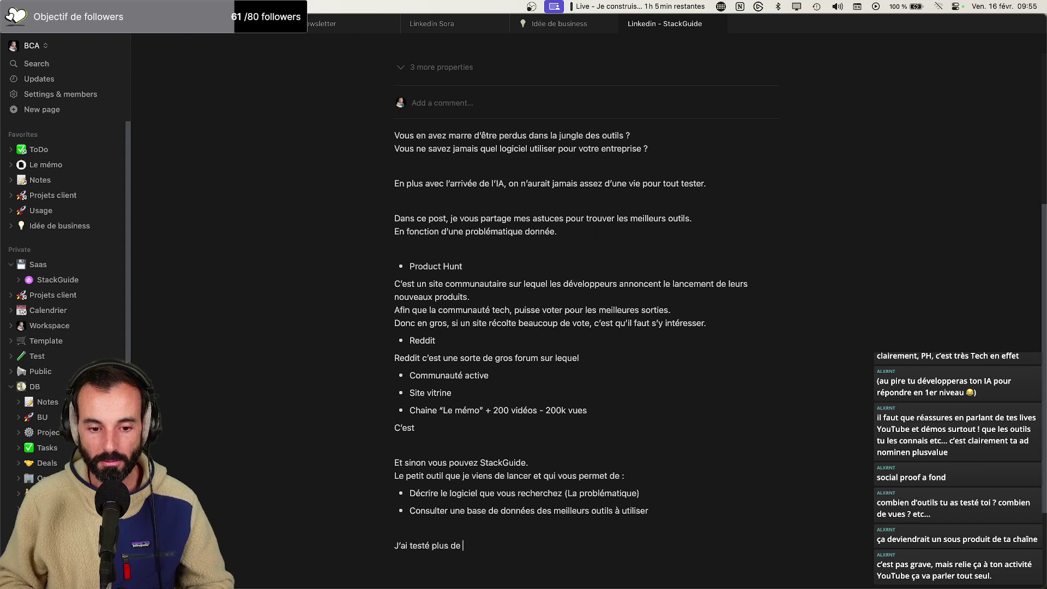
{"action": "type", "text": "200 outils sur ma chian"}
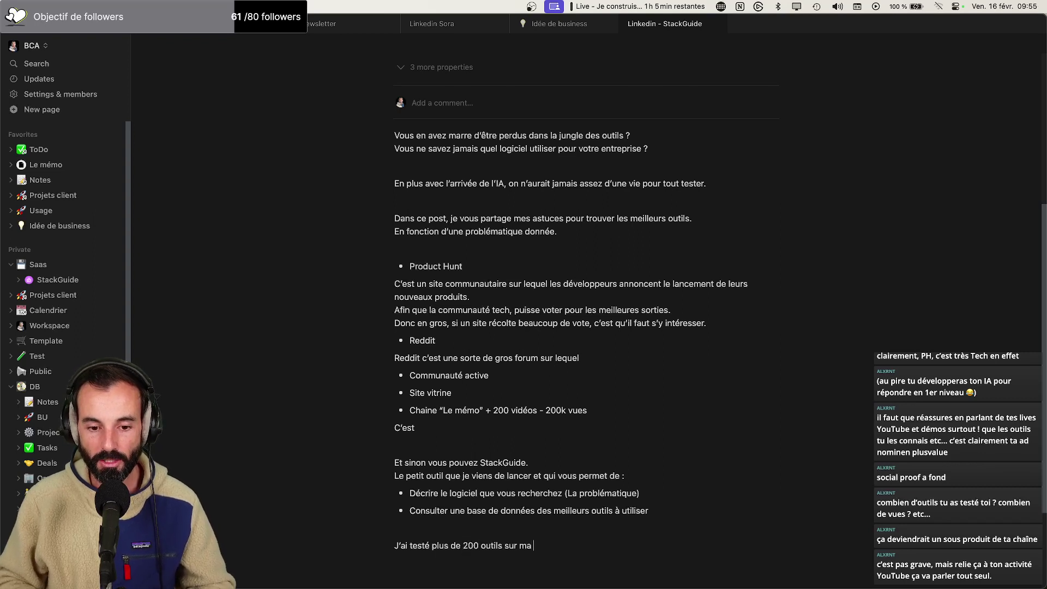
{"action": "key", "text": "BackSpace"}
{"action": "key", "text": "BackSpace"}
{"action": "key", "text": "BackSpace"}
{"action": "type", "text": "aine "}
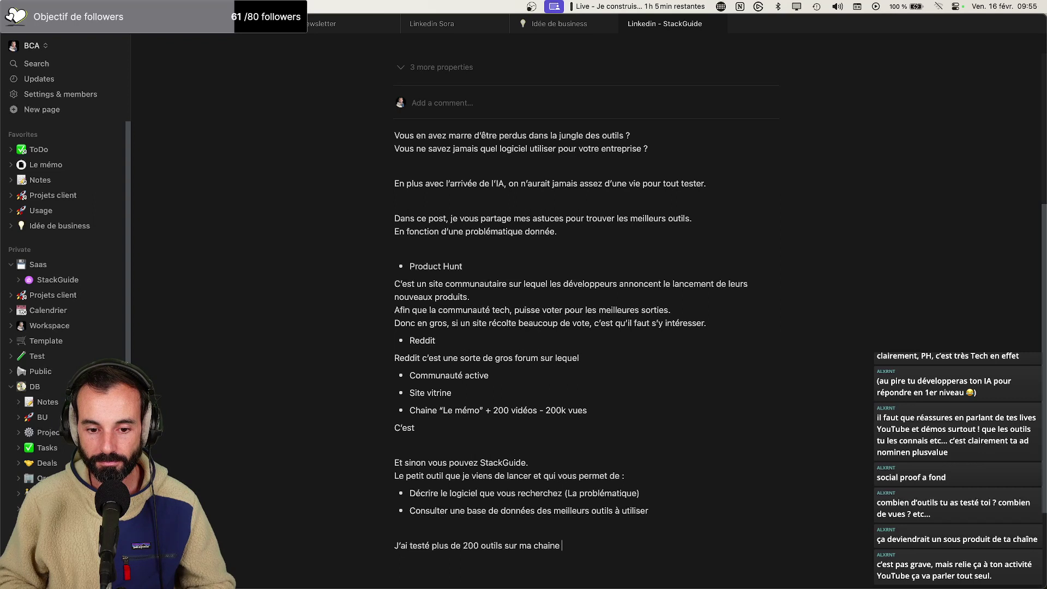
{"action": "type", "text": "YouTube."}
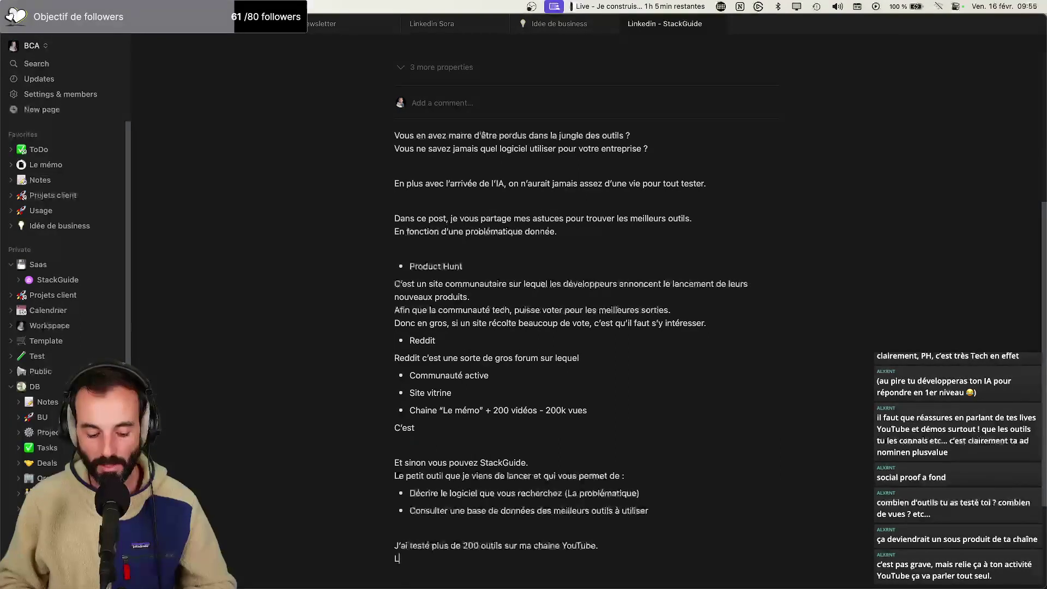
{"action": "type", "text": "’équi"}
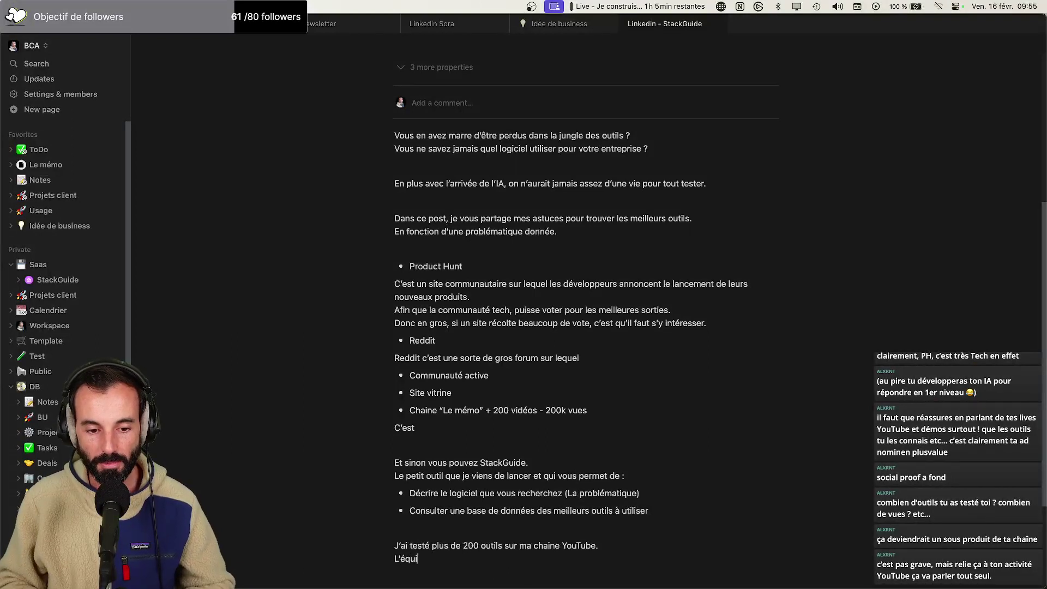
{"action": "type", "text": "valent de 200"}
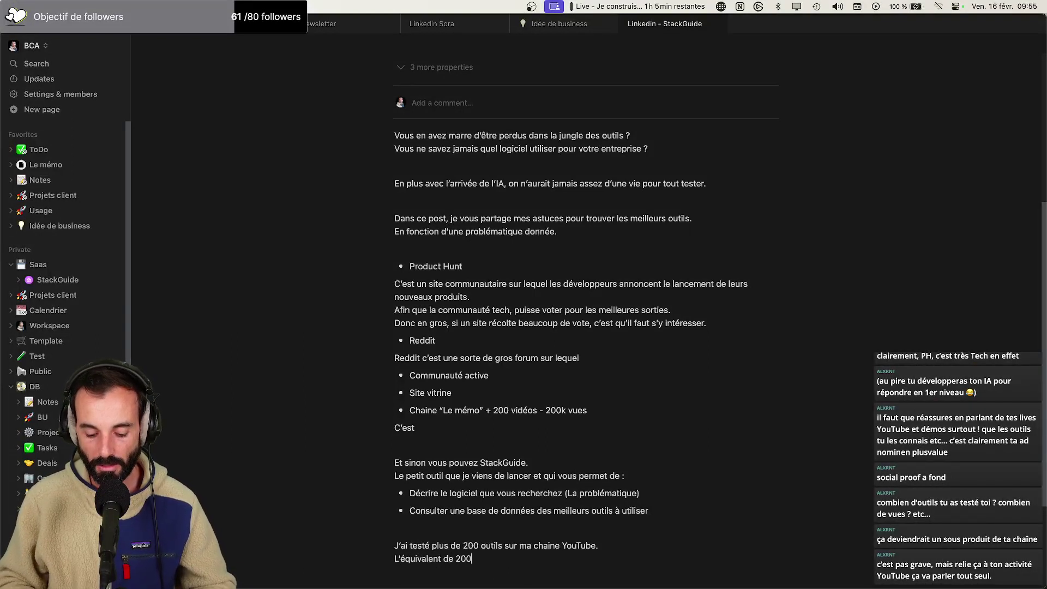
{"action": "type", "text": "k vues."}
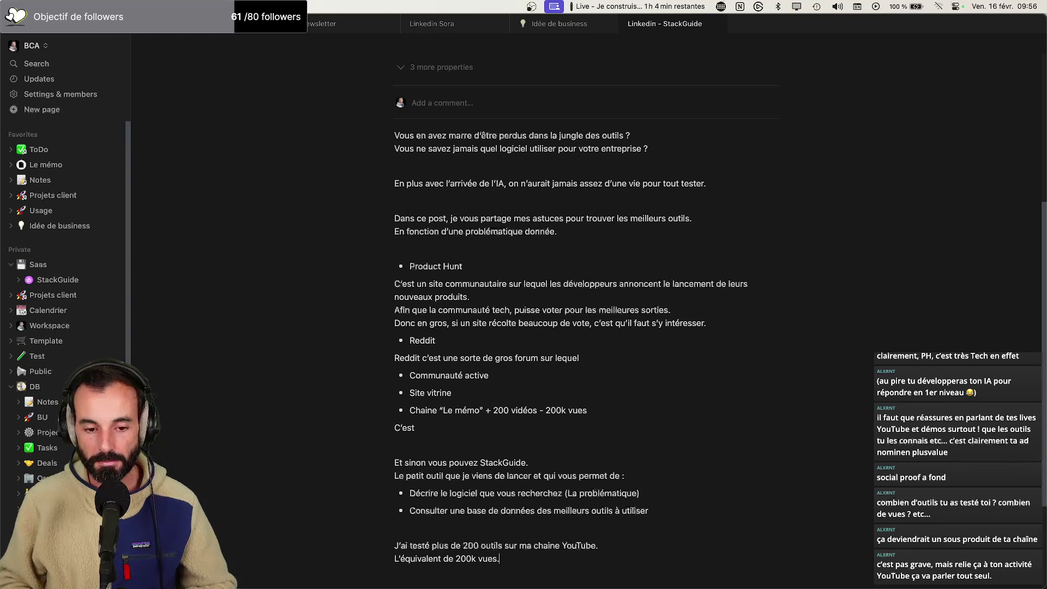
{"action": "key", "text": "Return"}
{"action": "type", "text": "Aujour"}
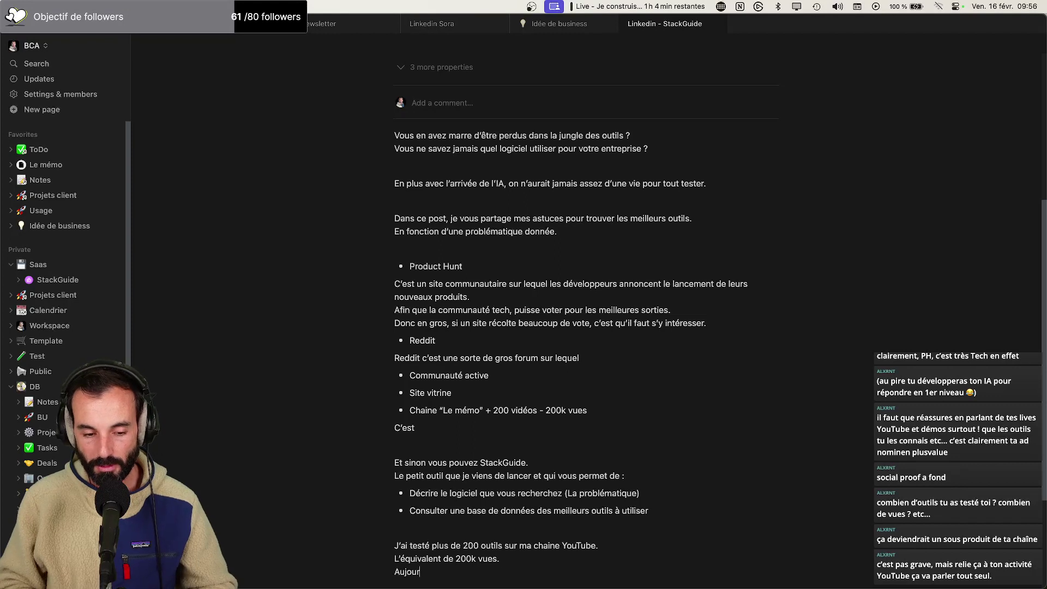
{"action": "type", "text": "d'hui je voudrais aider"}
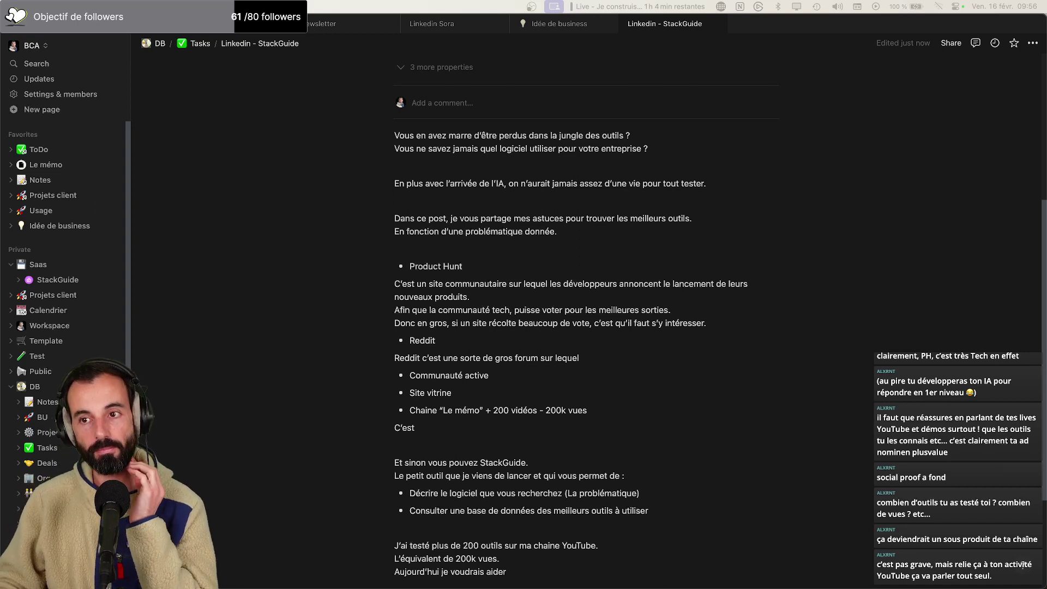
Turn the three new lines about 200 tools, 200k views and helping red
{"action": "scroll", "coordinate": [543, 568], "scroll_direction": "down", "scroll_amount": 5}
{"action": "left_click_drag", "start_coordinate": [531, 438], "coordinate": [382, 405]}
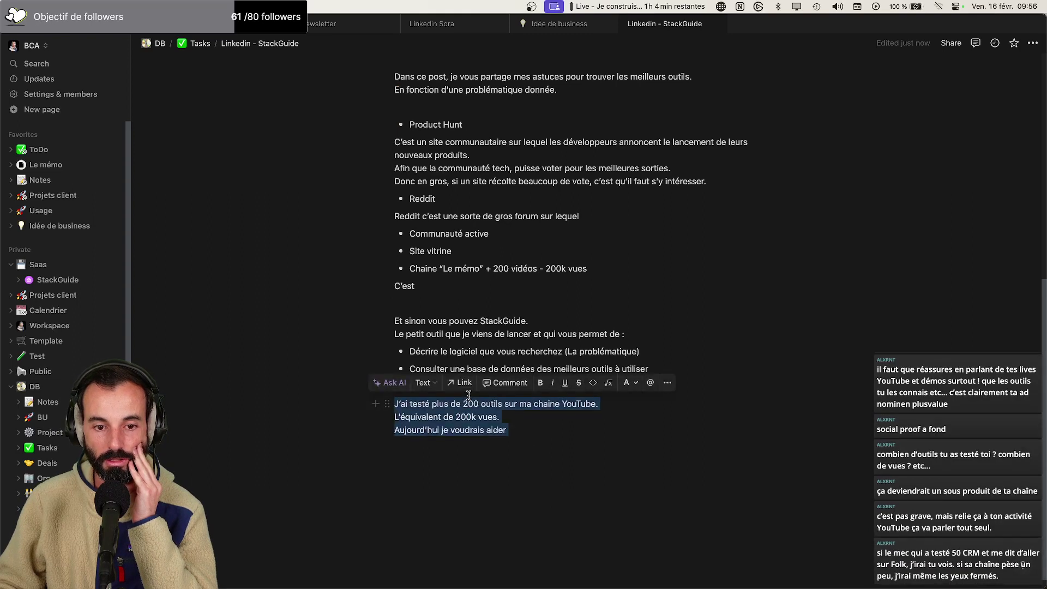
{"action": "left_click", "coordinate": [632, 383]}
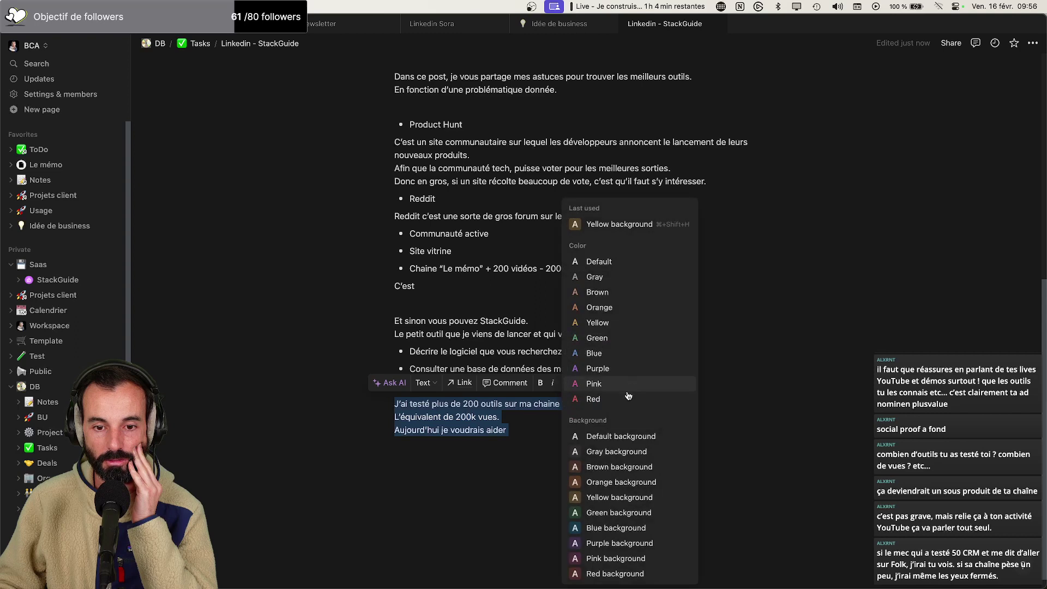
{"action": "left_click", "coordinate": [616, 392]}
{"action": "left_click", "coordinate": [691, 411]}
{"action": "scroll", "coordinate": [678, 449], "scroll_direction": "up", "scroll_amount": 3}
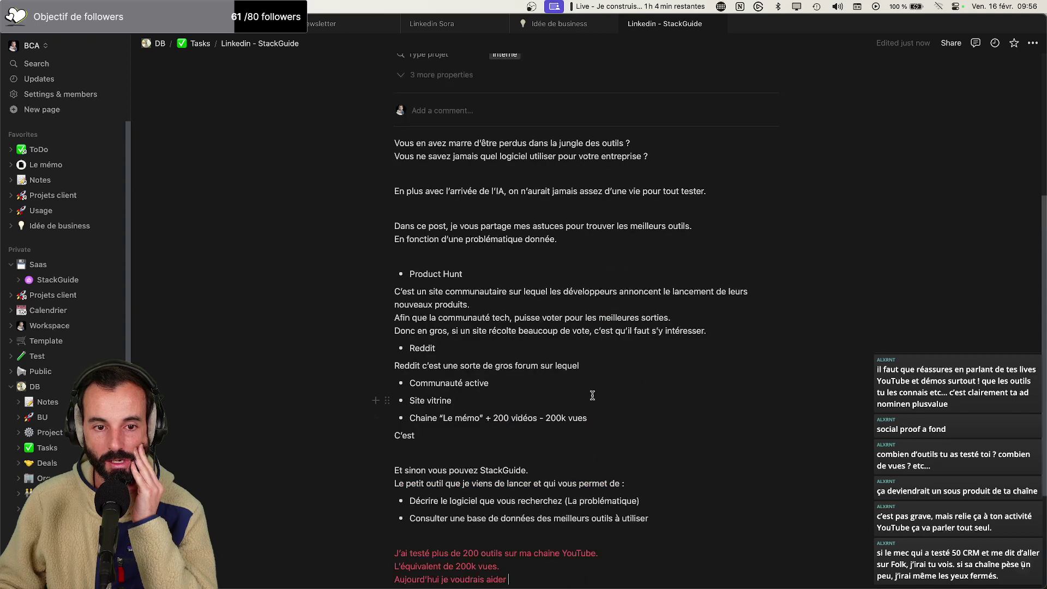
{"action": "scroll", "coordinate": [588, 389], "scroll_direction": "down", "scroll_amount": 3}
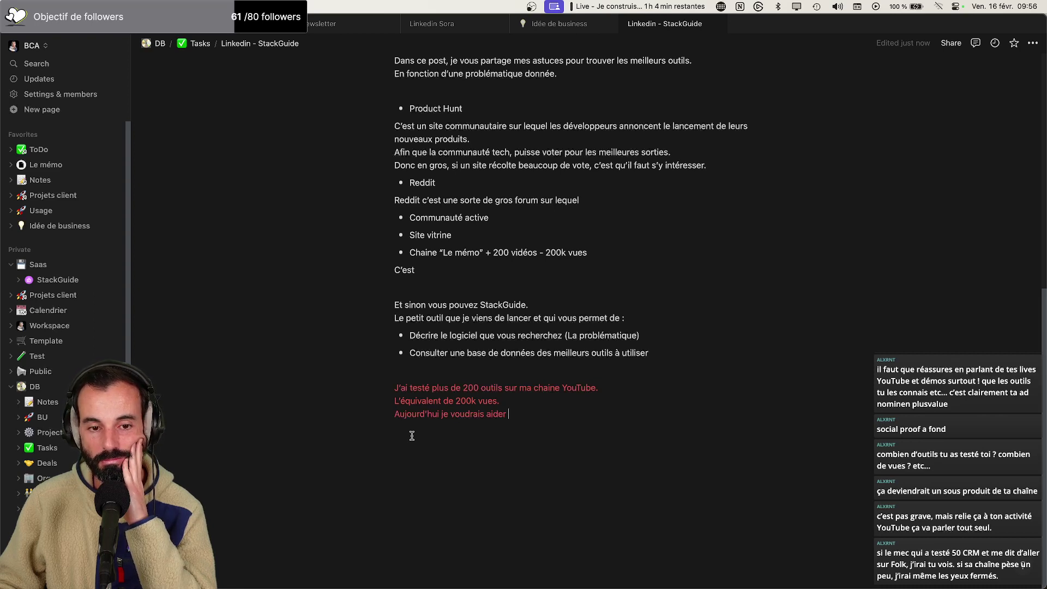
{"action": "scroll", "coordinate": [413, 433], "scroll_direction": "up", "scroll_amount": 1}
Delete the Chaine bullet, the stray 'C'est' line and the empty line under Reddit
{"action": "left_click_drag", "start_coordinate": [458, 291], "coordinate": [406, 273]}
{"action": "key", "text": "BackSpace"}
{"action": "scroll", "coordinate": [411, 264], "scroll_direction": "up", "scroll_amount": 3}
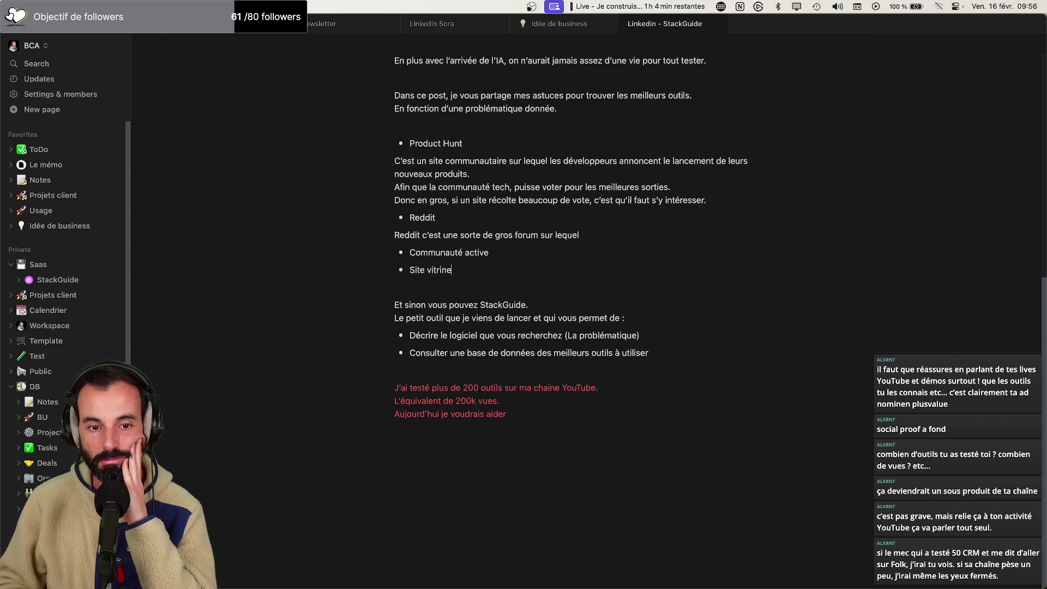
{"action": "key", "text": "BackSpace"}
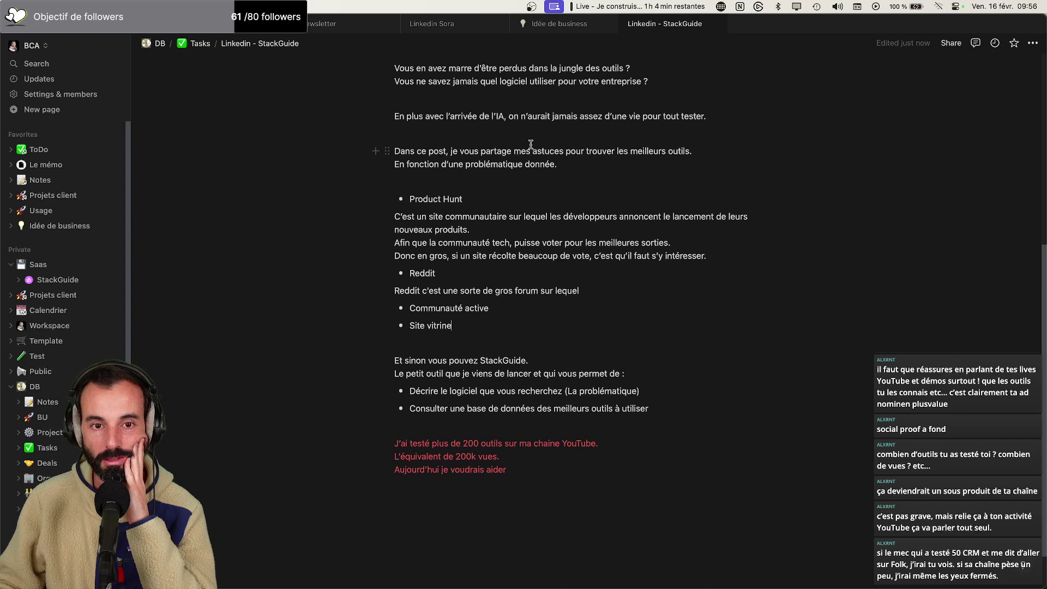
Change 'mes astuces' to 'ma méthode' in the 'Dans ce post' sentence
{"action": "left_click", "coordinate": [521, 151]}
{"action": "double_click", "coordinate": [546, 151]}
{"action": "key", "text": "BackSpace"}
{"action": "key", "text": "BackSpace"}
{"action": "key", "text": "BackSpace"}
{"action": "key", "text": "BackSpace"}
{"action": "type", "text": "a méthode"}
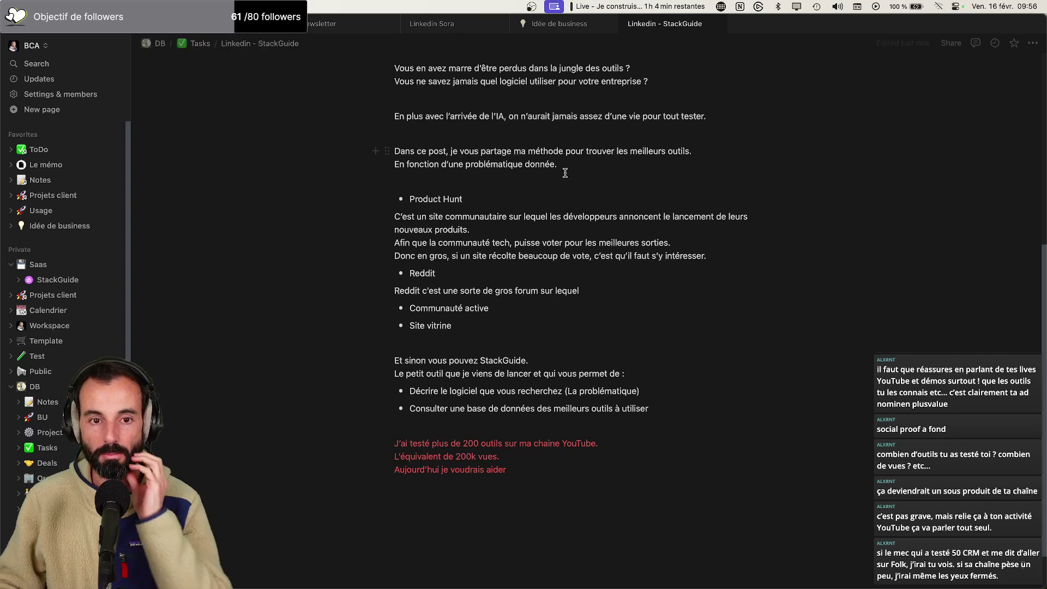
{"action": "left_click", "coordinate": [710, 150]}
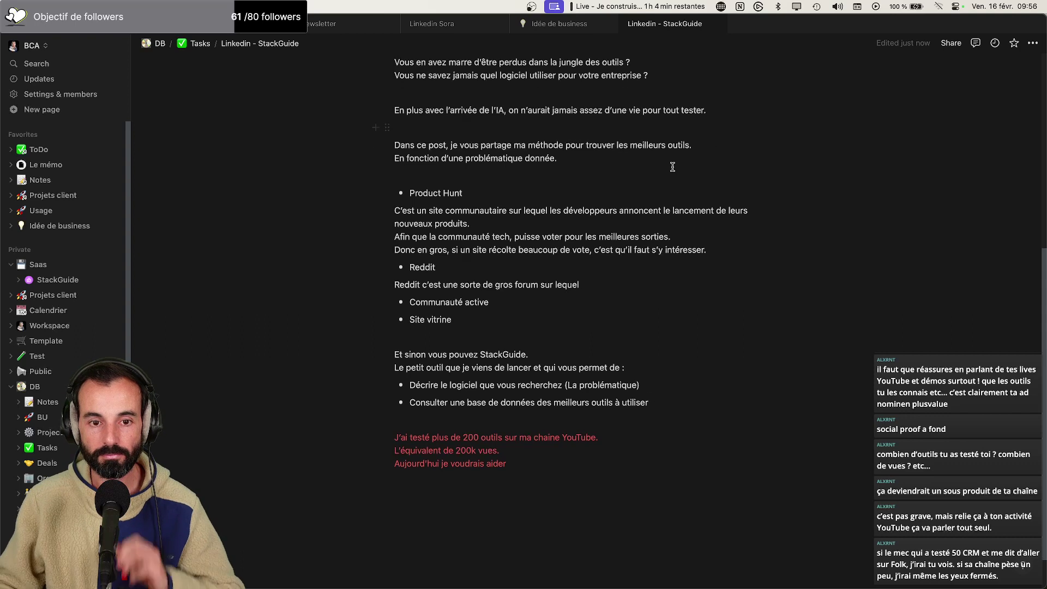
Add the bullets 'Décrire le logiciel que vous recherchez (La problématique)' and 'Consulter une base de données des meilleurs outils à utiliser'
{"action": "scroll", "coordinate": [649, 189], "scroll_direction": "down", "scroll_amount": 1}
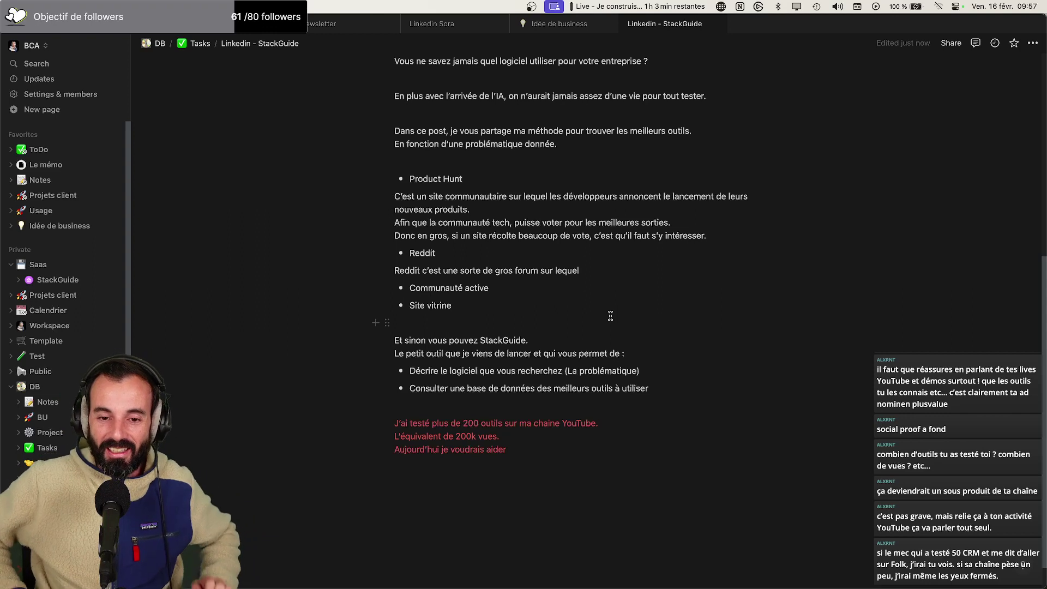
{"action": "left_click_drag", "start_coordinate": [661, 391], "coordinate": [702, 393]}
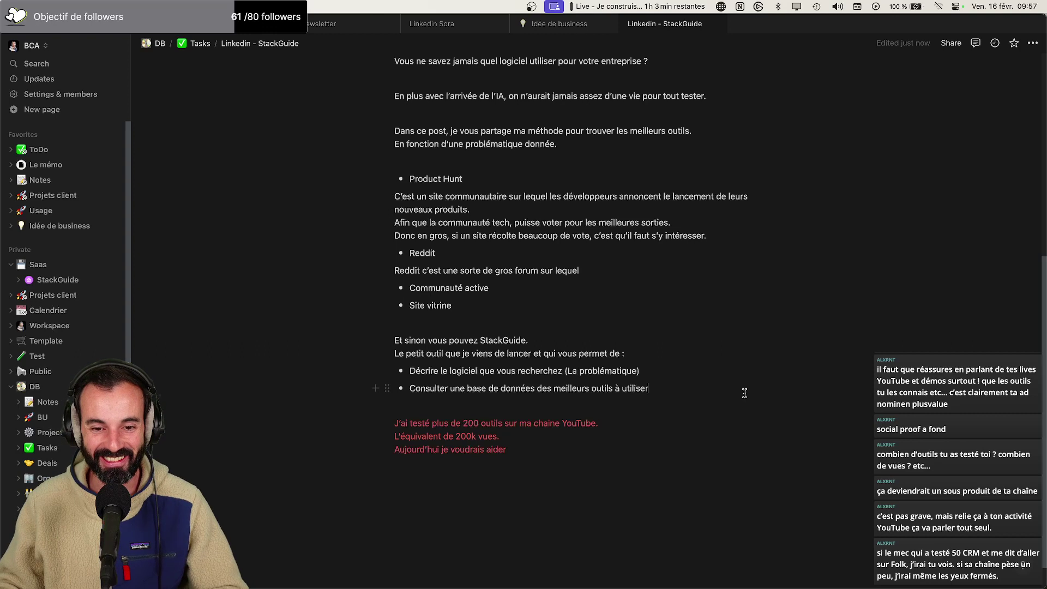
Add the line 'Je récupère chaque demande pour l'étudier personnellement et j'y apporte une réponse dans la journée.'
{"action": "key", "text": "Return"}
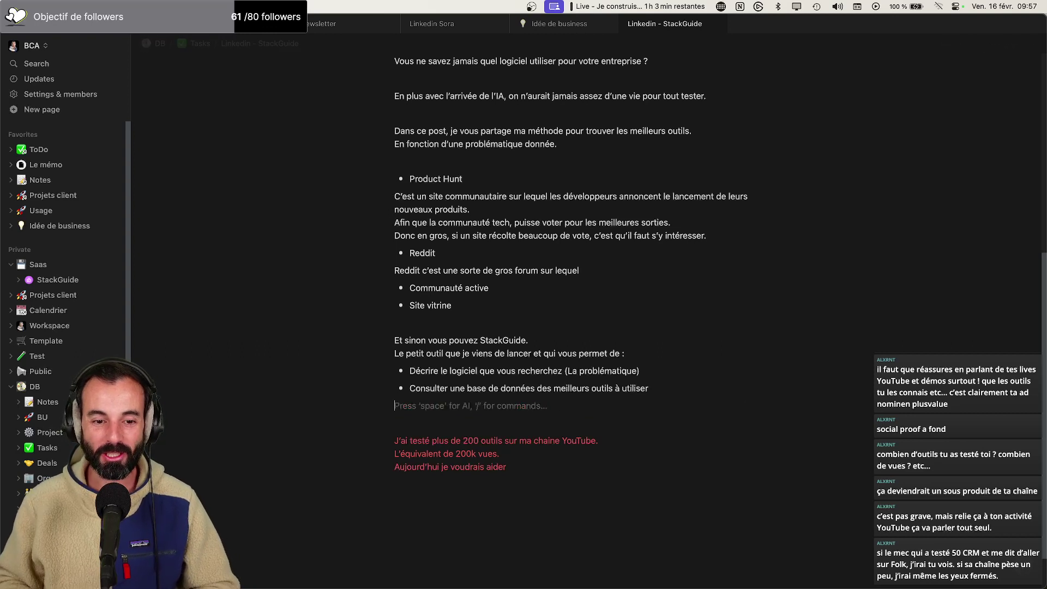
{"action": "key", "text": "Return"}
{"action": "type", "text": "Je "}
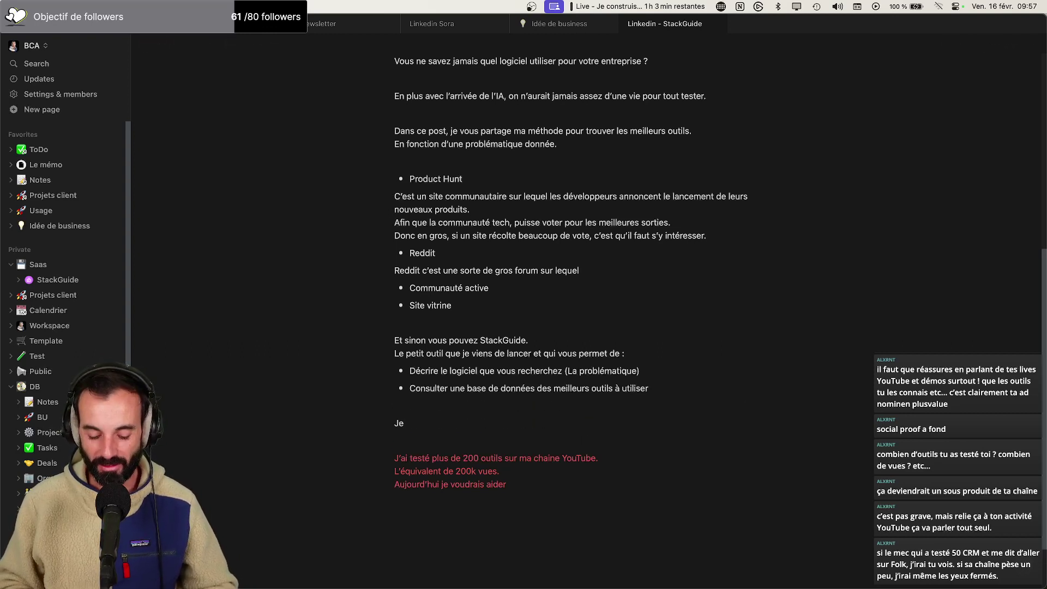
{"action": "type", "text": "récu"}
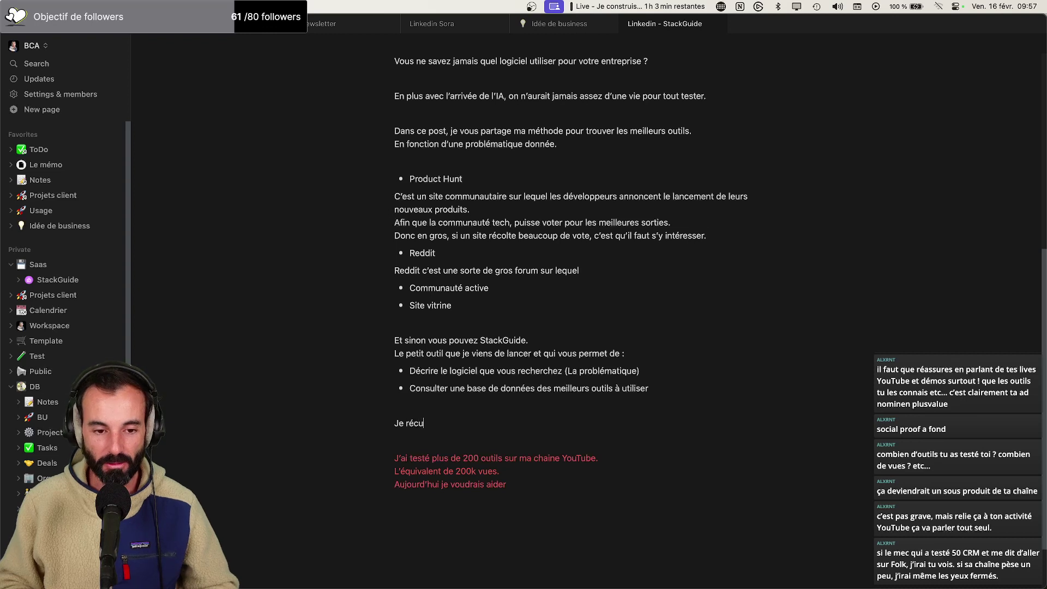
{"action": "type", "text": "père chaque demande e"}
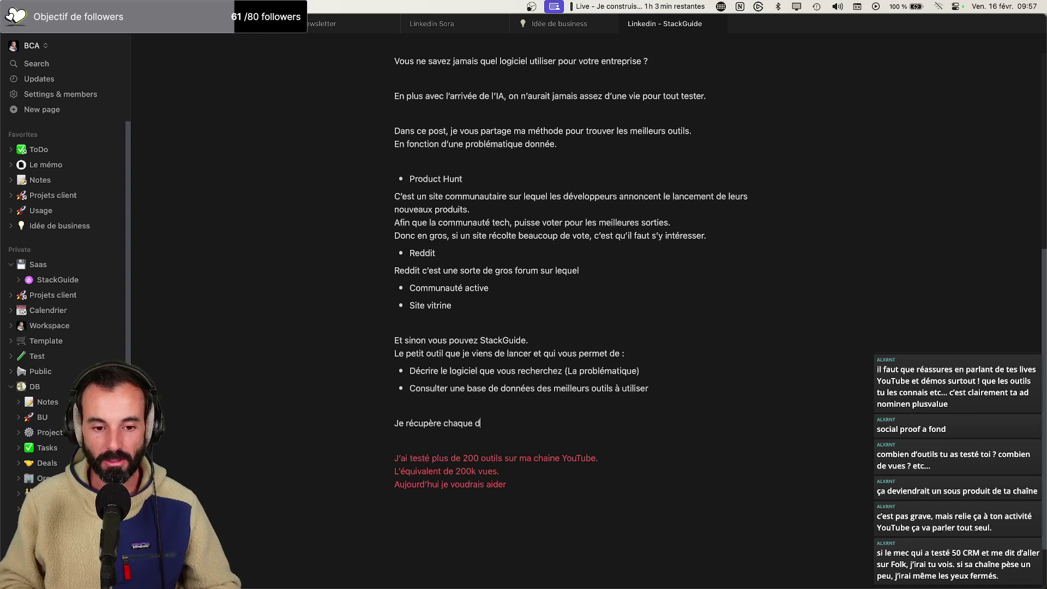
{"action": "key", "text": "BackSpace"}
{"action": "type", "text": "pour l’étudier personnel"}
{"action": "key", "text": "BackSpace"}
{"action": "key", "text": "BackSpace"}
{"action": "type", "text": "llemen"}
{"action": "type", "text": "t et j’ai"}
{"action": "key", "text": "BackSpace"}
{"action": "key", "text": "BackSpace"}
{"action": "type", "text": "y apporte une ré"}
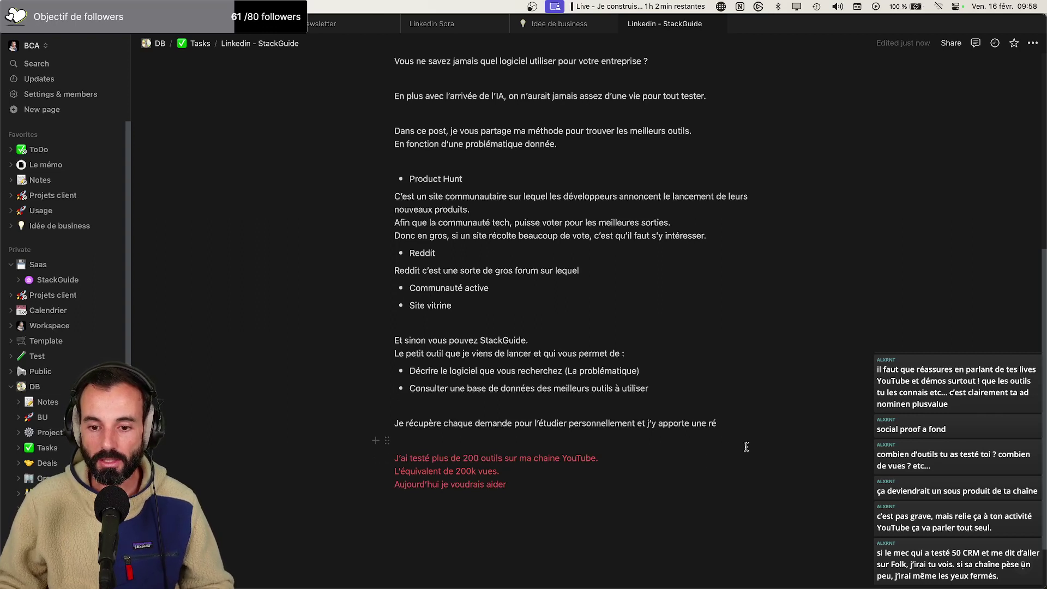
{"action": "type", "text": "ponse dans "}
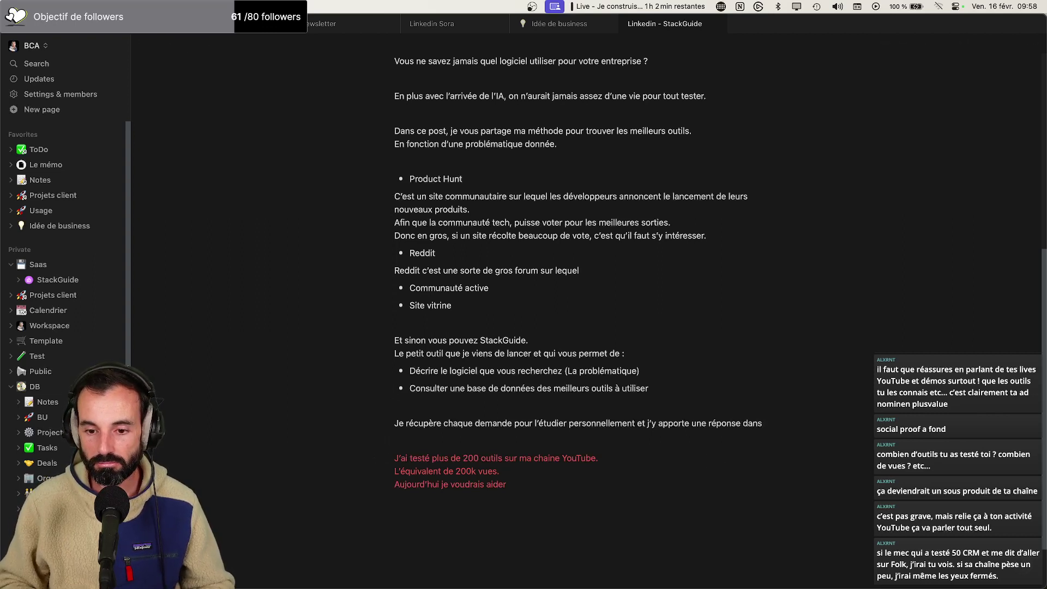
{"action": "type", "text": "la jour"}
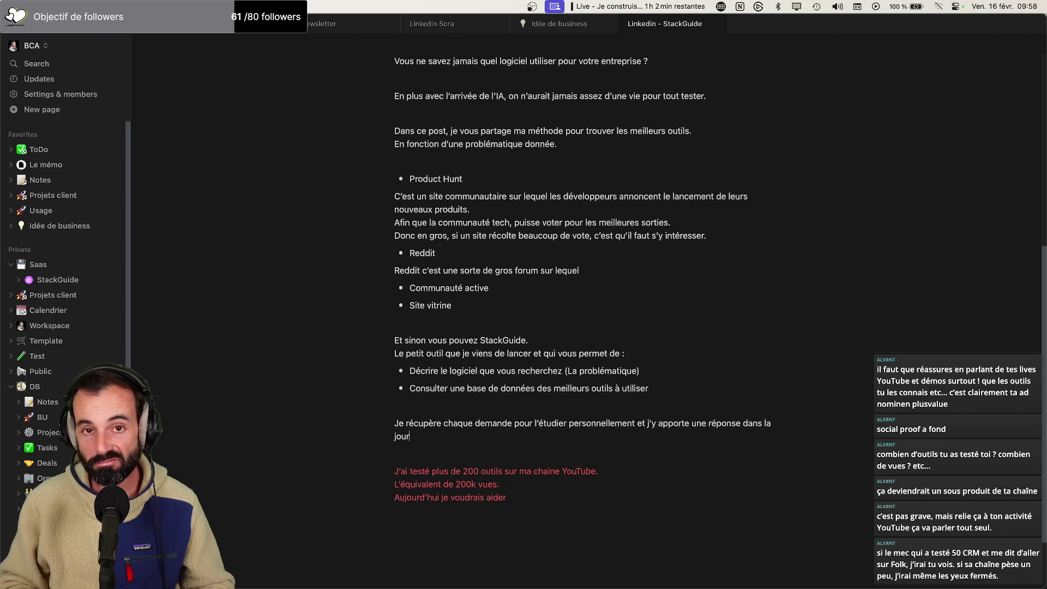
{"action": "type", "text": "née."}
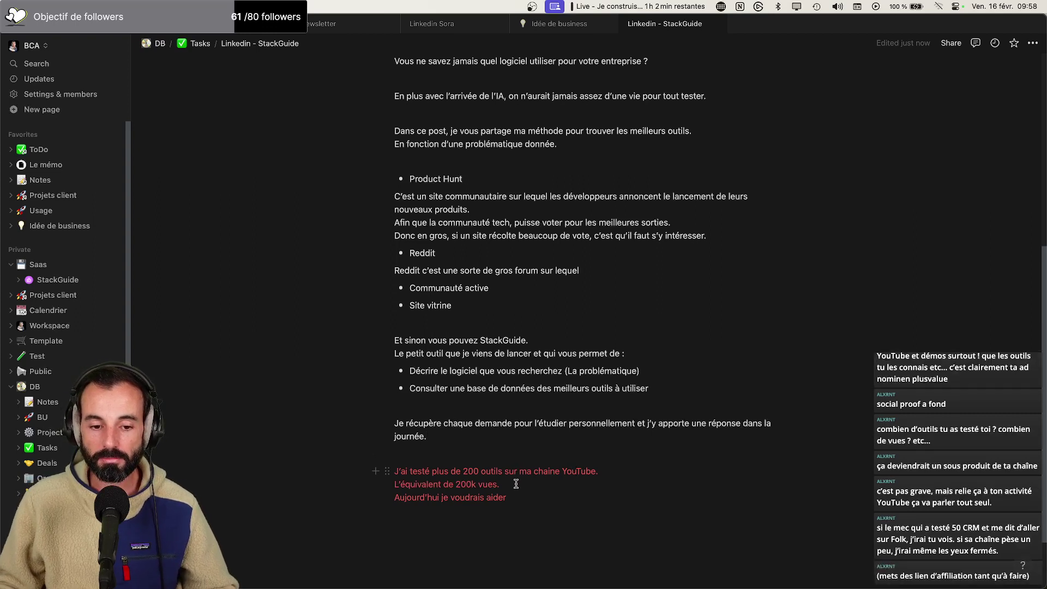
Replace the last two red lines with 'Je travaille dans les logiciels depuis 2006.'
{"action": "left_click_drag", "start_coordinate": [527, 498], "coordinate": [373, 479]}
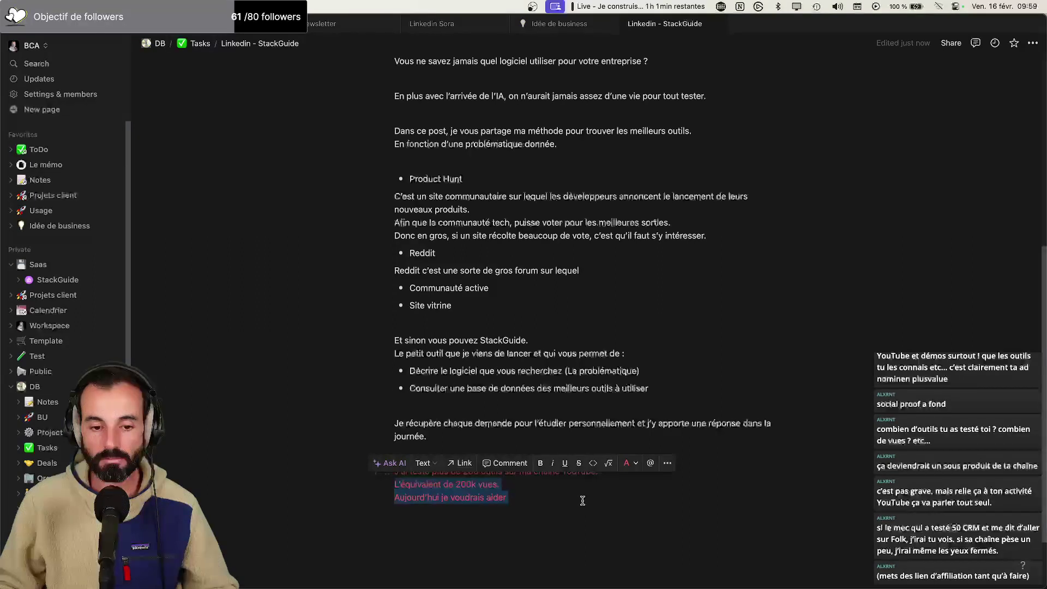
{"action": "type", "text": "Je "}
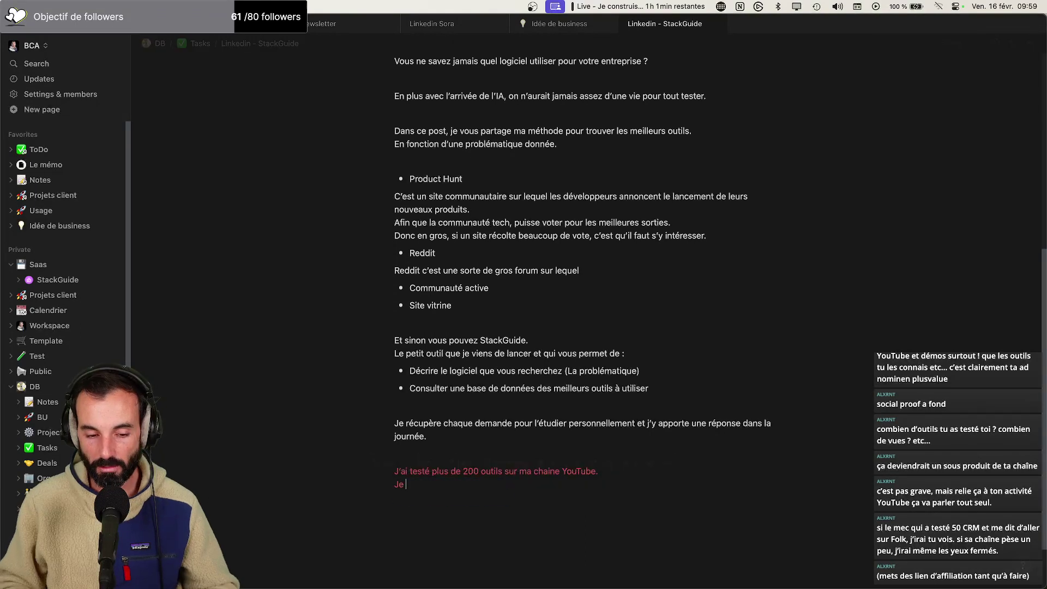
{"action": "type", "text": "travaille dans les logicviels"}
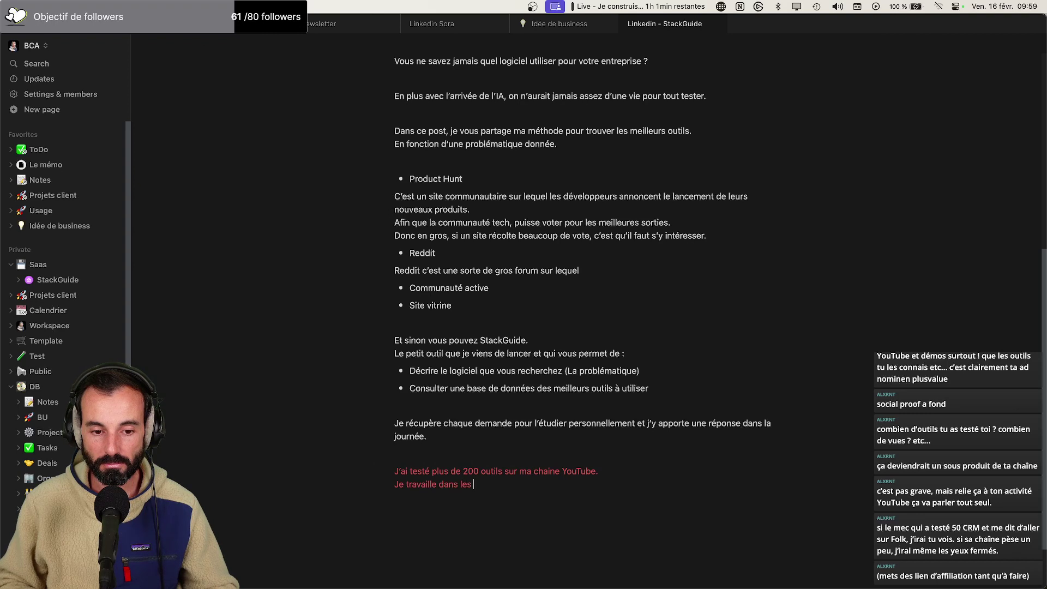
{"action": "key", "text": "BackSpace"}
{"action": "key", "text": "BackSpace"}
{"action": "key", "text": "BackSpace"}
{"action": "key", "text": "BackSpace"}
{"action": "key", "text": "BackSpace"}
{"action": "type", "text": "iels de"}
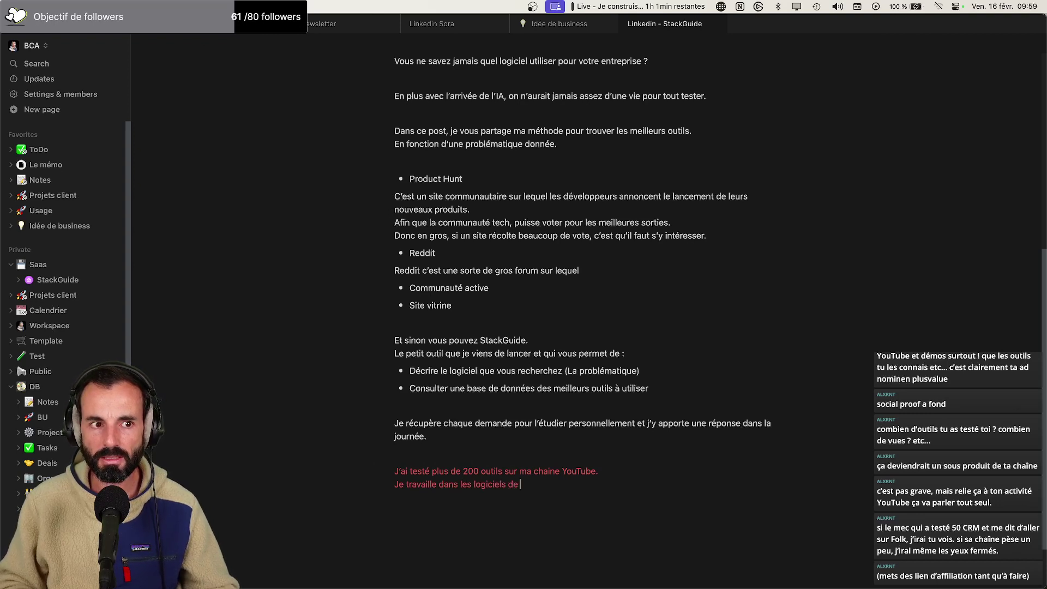
{"action": "key", "text": "BackSpace"}
{"action": "type", "text": "puio"}
{"action": "key", "text": "BackSpace"}
{"action": "key", "text": "BackSpace"}
{"action": "key", "text": "BackSpace"}
{"action": "key", "text": "BackSpace"}
{"action": "type", "text": "puiios"}
{"action": "key", "text": "BackSpace"}
{"action": "key", "text": "BackSpace"}
{"action": "key", "text": "BackSpace"}
{"action": "type", "text": "s 2006"}
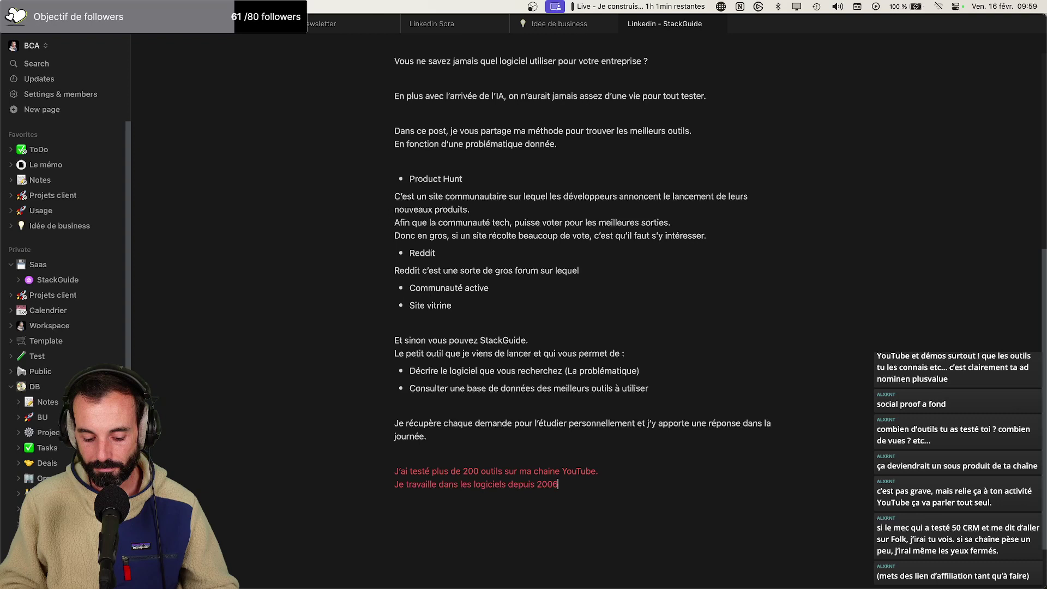
{"action": "type", "text": "."}
Add 'Et s'il y a bien un truc que je sais faire, c'est de trouver un outil en fonction d'un usage.'
{"action": "key", "text": "Return"}
{"action": "type", "text": "Et"}
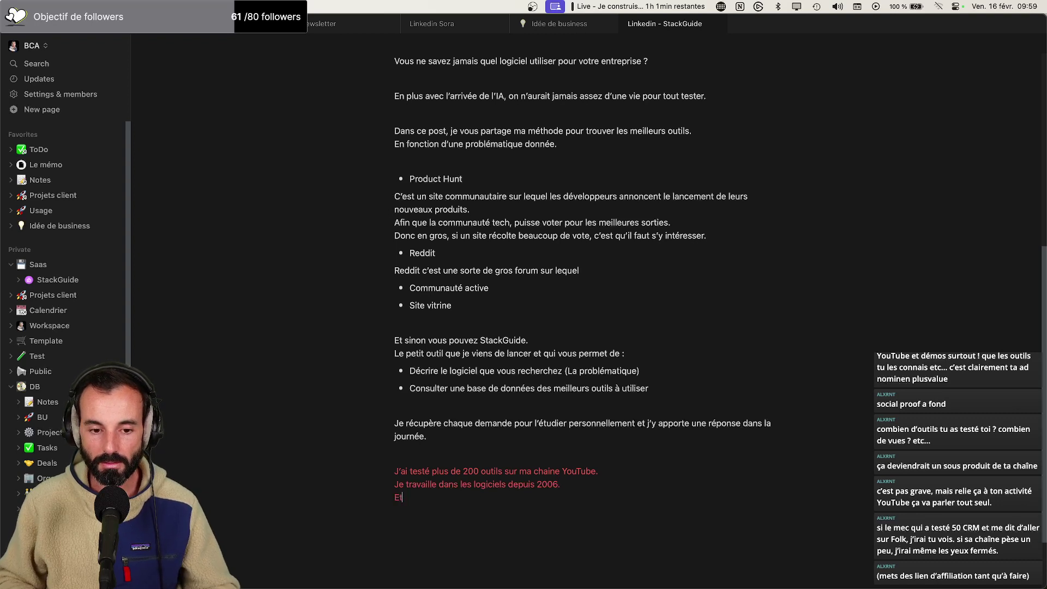
{"action": "type", "text": " s'il y a un"}
{"action": "key", "text": "BackSpace"}
{"action": "key", "text": "BackSpace"}
{"action": "key", "text": "BackSpace"}
{"action": "type", "text": "bien un truc que je sais faire, c'est de trouver un outil en fonction d'un usa"}
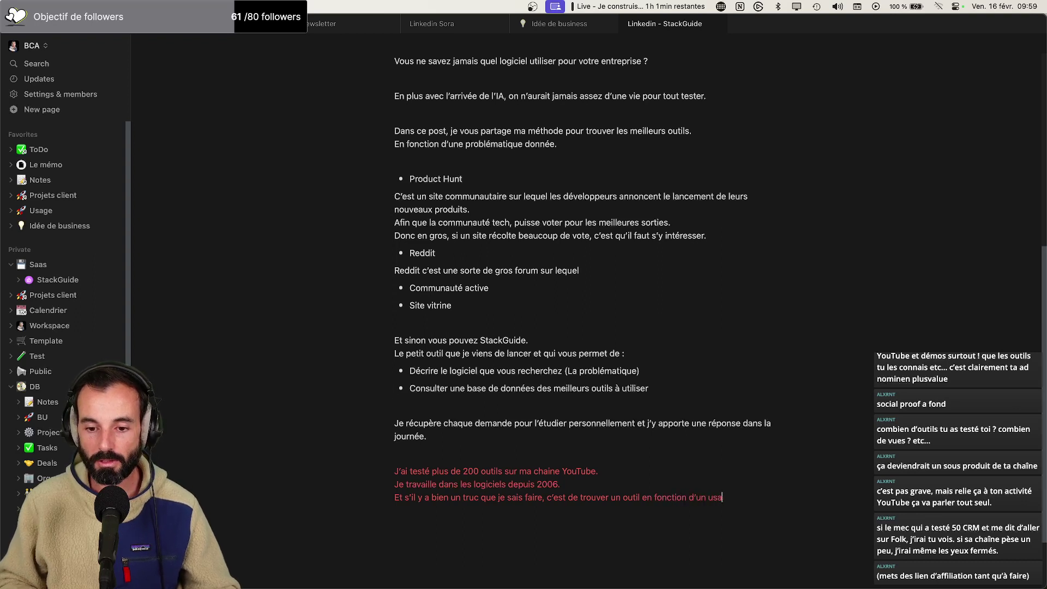
{"action": "type", "text": "ge."}
{"action": "key", "text": "Return"}
{"action": "key", "text": "Return"}
{"action": "type", "text": "Je vous mets le li"}
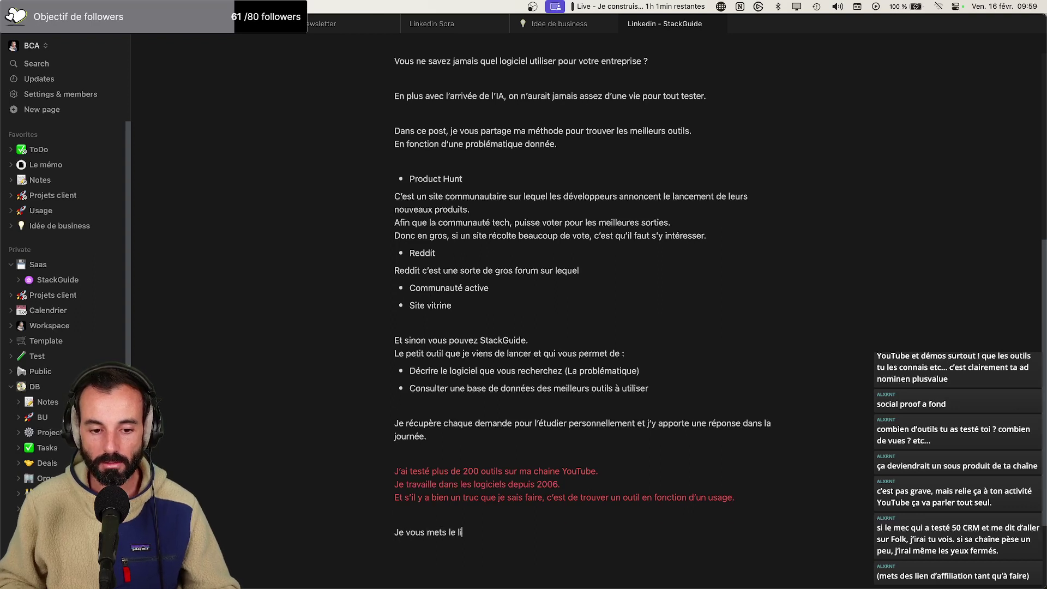
{"action": "type", "text": "en en commentaire si"}
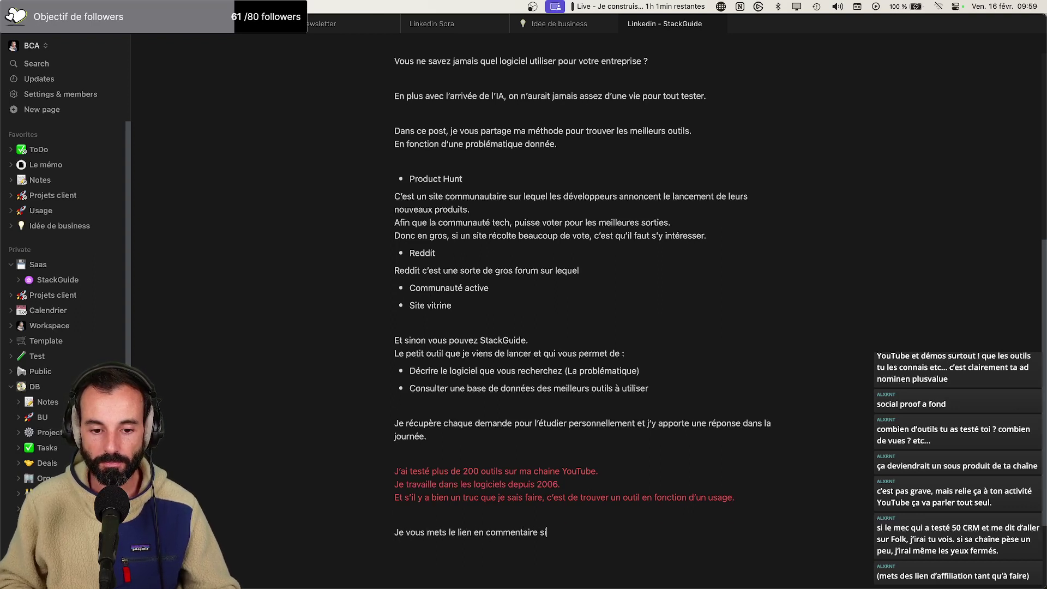
{"action": "type", "text": " vous avez une probél"}
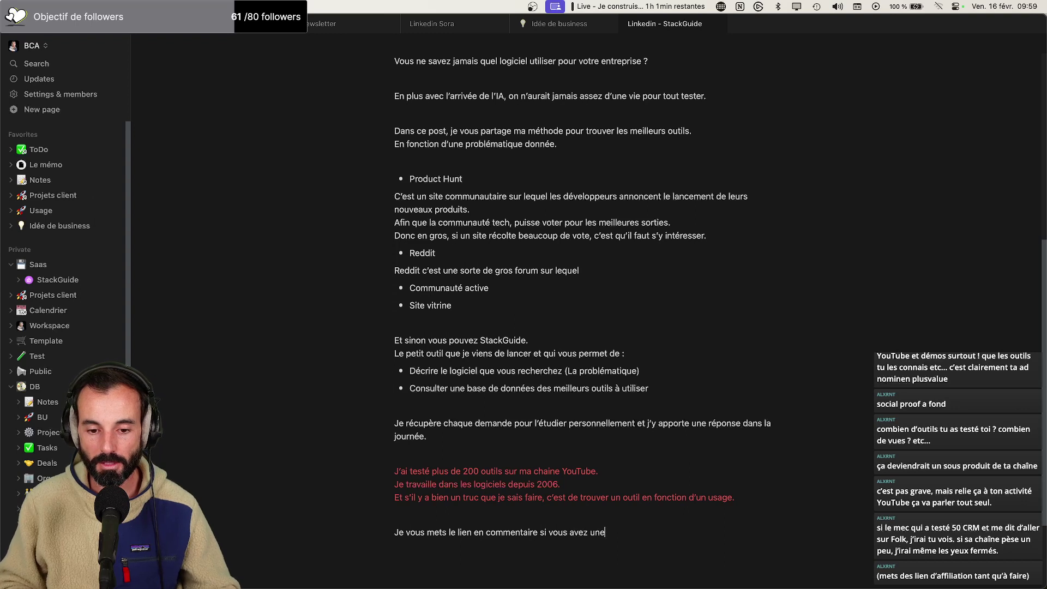
Finish the closing line: 'Je vous mets le lien en commentaire si vous avez une problématique à résoudre.'
{"action": "key", "text": "BackSpace"}
{"action": "key", "text": "BackSpace"}
{"action": "type", "text": "l&me"}
{"action": "key", "text": "BackSpace"}
{"action": "key", "text": "BackSpace"}
{"action": "key", "text": "BackSpace"}
{"action": "type", "text": "&m"}
{"action": "key", "text": "BackSpace"}
{"action": "key", "text": "BackSpace"}
{"action": "type", "text": "émat"}
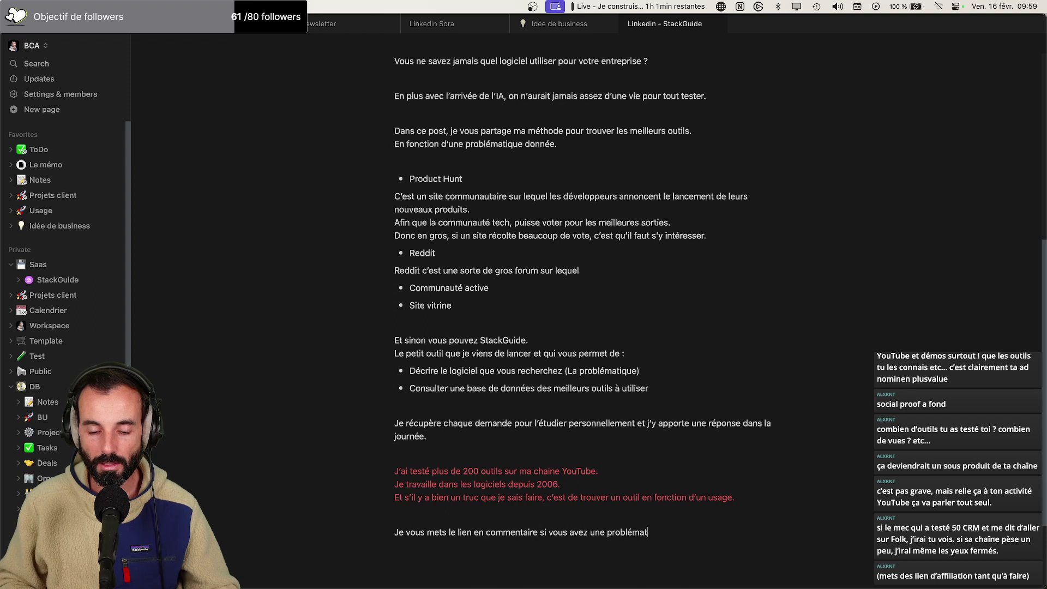
{"action": "type", "text": "ique à résoudre."}
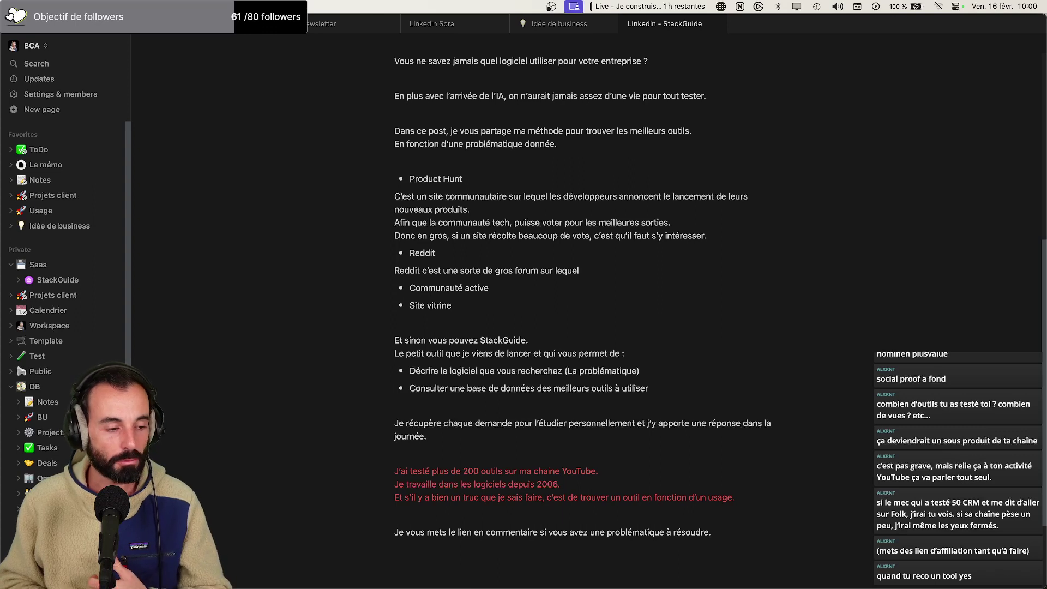
{"action": "mouse_move", "coordinate": [879, 582]}
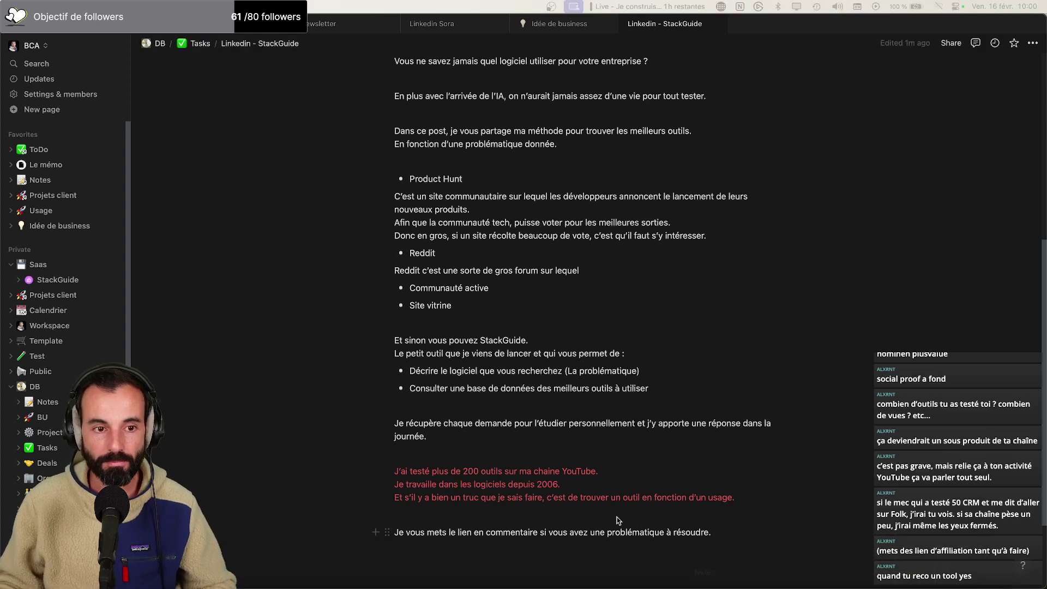
In the browser, open the Folk tool's page from StackGuide's software gallery in Notion
{"action": "key", "text": "super+Tab"}
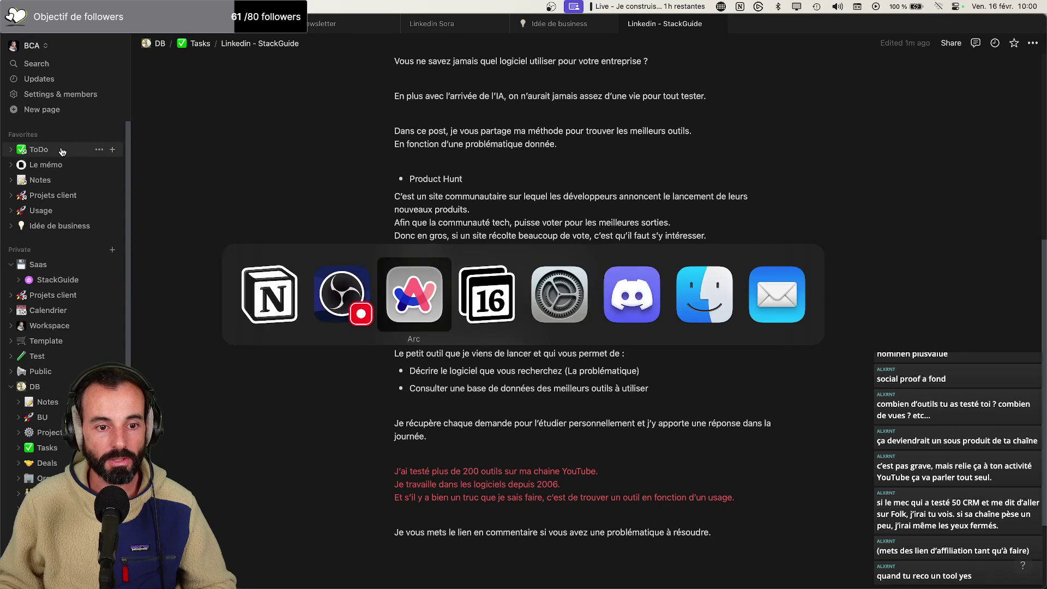
{"action": "left_click", "coordinate": [92, 52]}
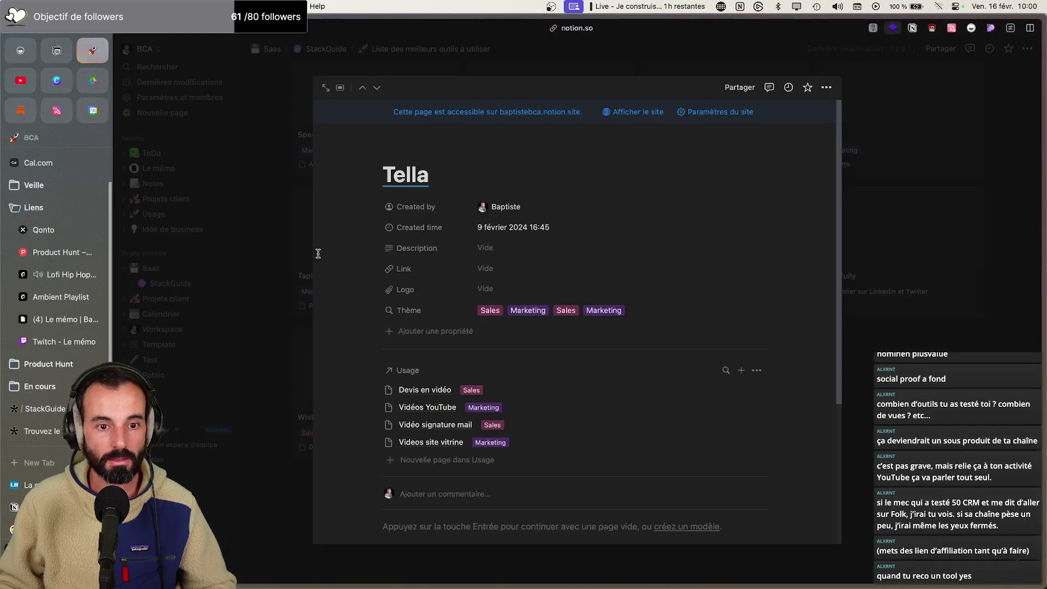
{"action": "left_click", "coordinate": [201, 303]}
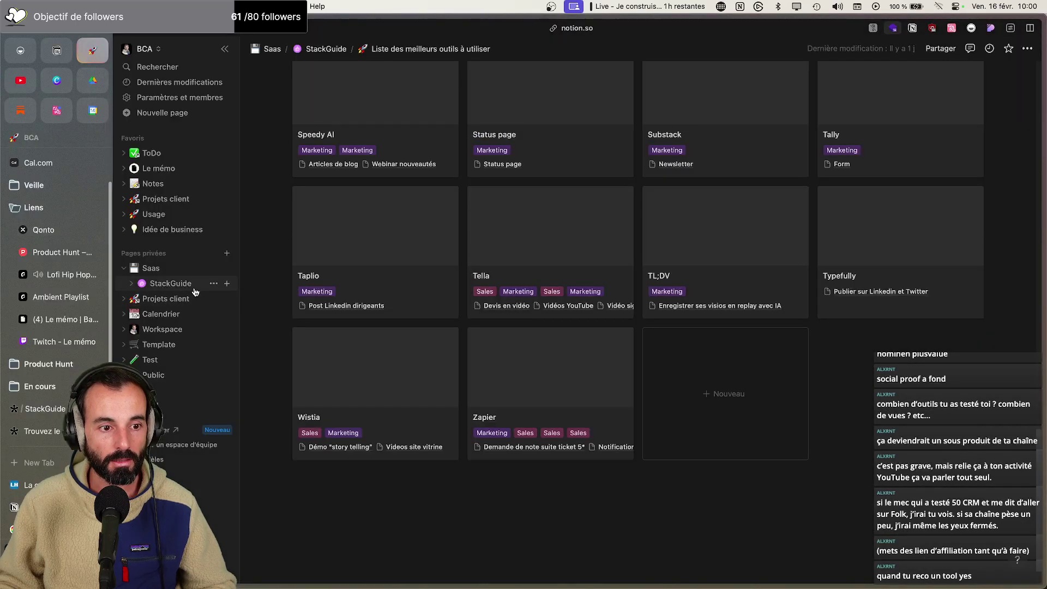
{"action": "left_click", "coordinate": [174, 283]}
{"action": "left_click", "coordinate": [548, 296]}
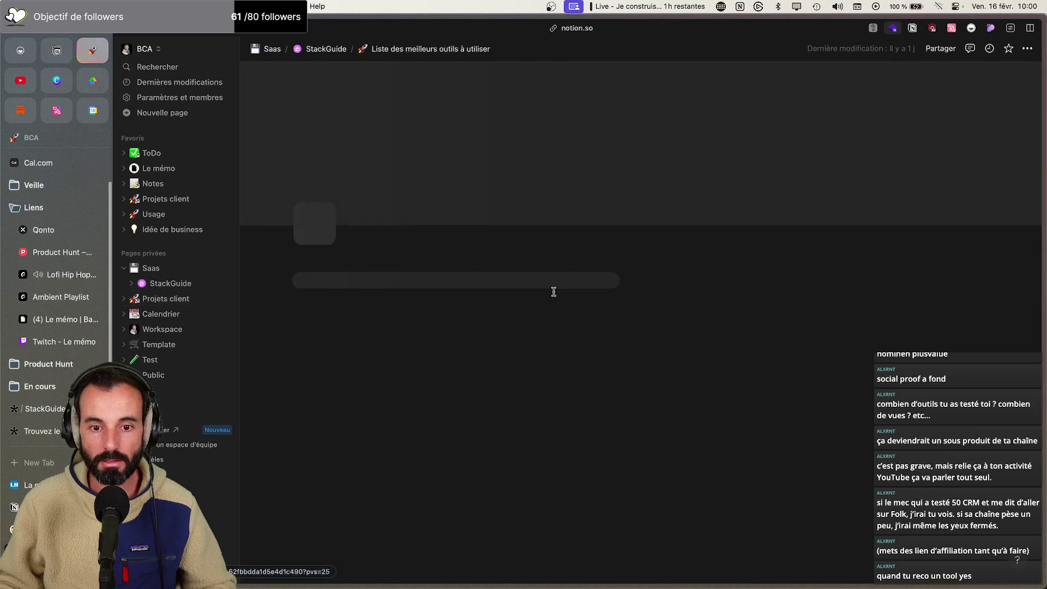
{"action": "left_click", "coordinate": [403, 366]}
{"action": "scroll", "coordinate": [466, 363], "scroll_direction": "down", "scroll_amount": 5}
{"action": "scroll", "coordinate": [466, 364], "scroll_direction": "down", "scroll_amount": 5}
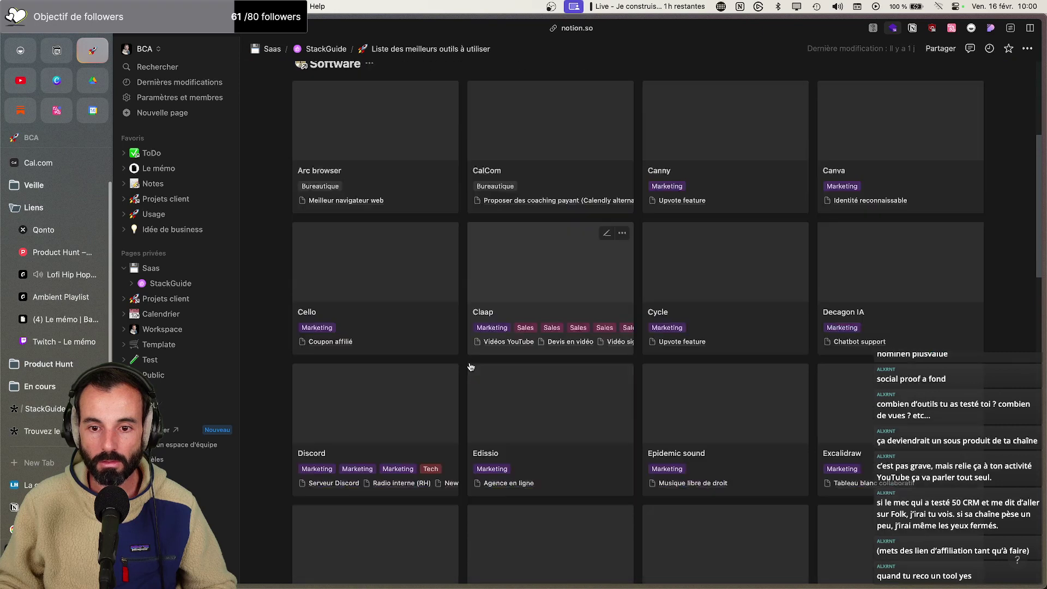
{"action": "scroll", "coordinate": [471, 363], "scroll_direction": "down", "scroll_amount": 4}
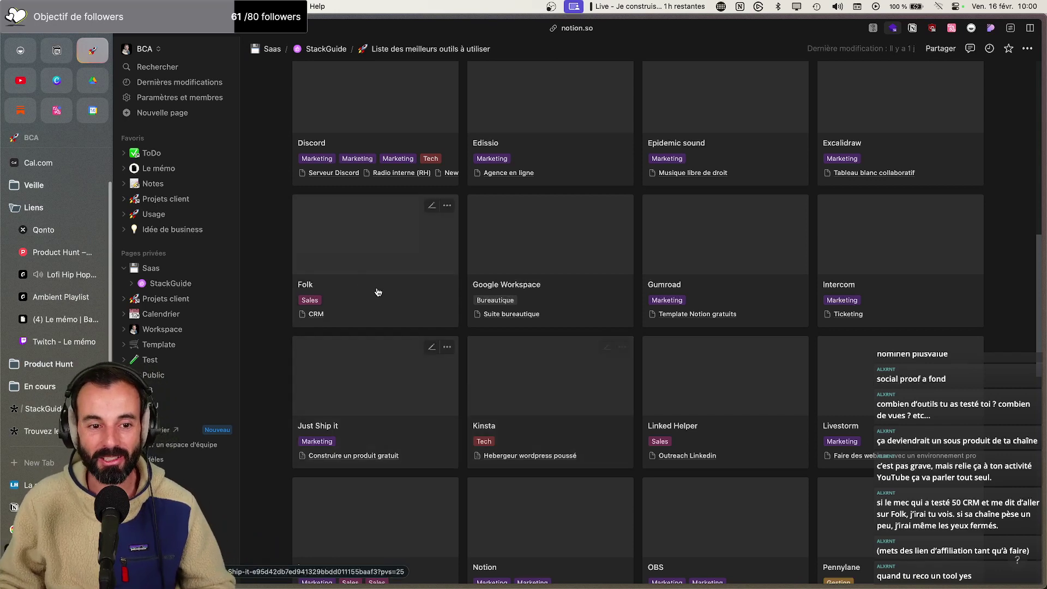
{"action": "left_click", "coordinate": [332, 274]}
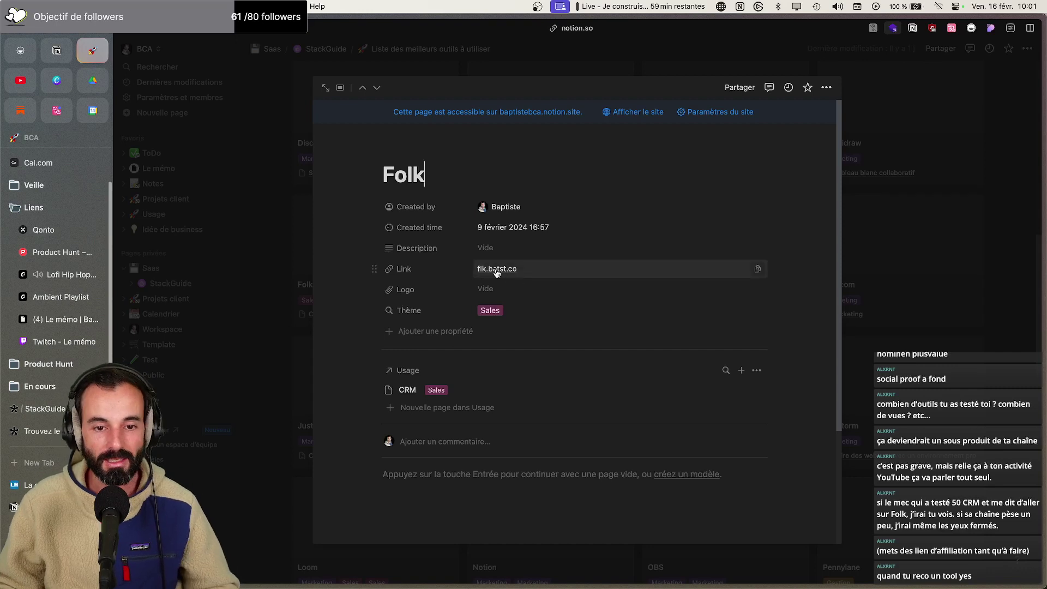
Copy Folk's flk.batst.co link and load it in a new browser tab
{"action": "left_click", "coordinate": [757, 269]}
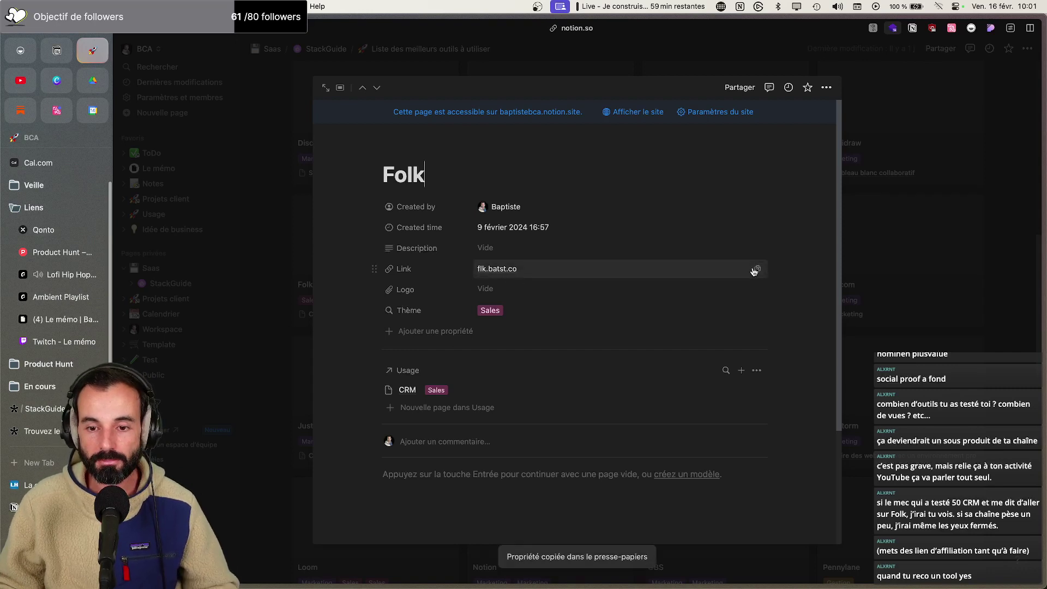
{"action": "key", "text": "super+t"}
{"action": "key", "text": "super+v"}
{"action": "key", "text": "Return"}
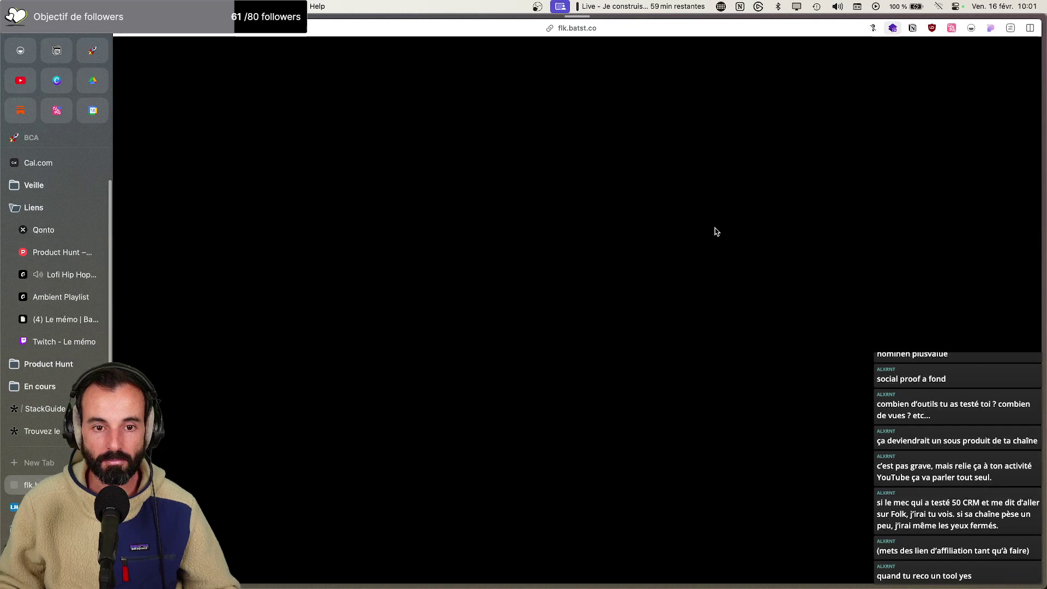
Confirm in the address bar that the Folk link resolved to the folk.app homepage
{"action": "key", "text": "super+l"}
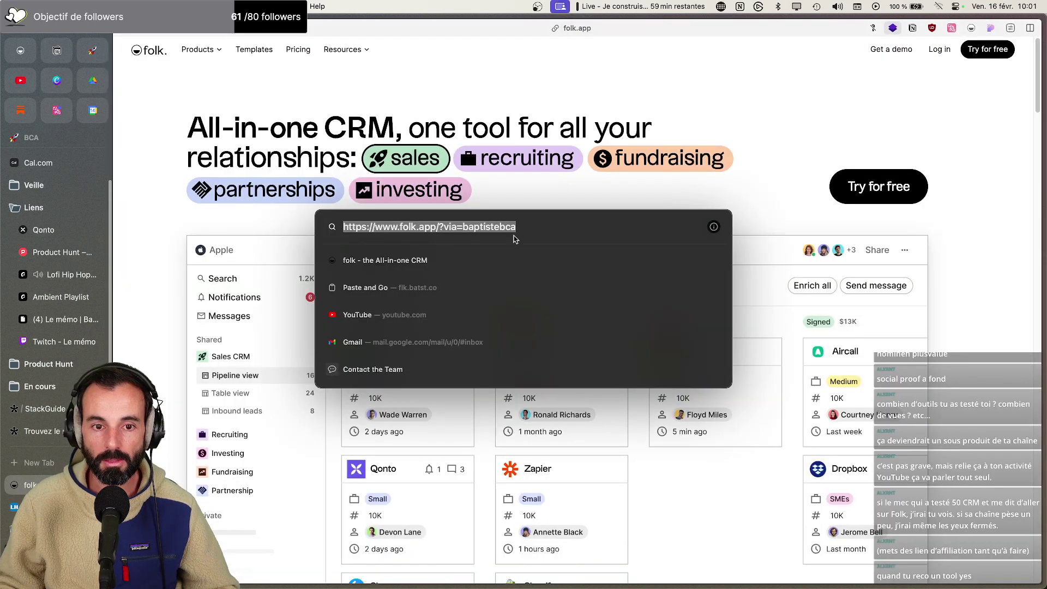
{"action": "key", "text": "Right"}
{"action": "key", "text": "Escape"}
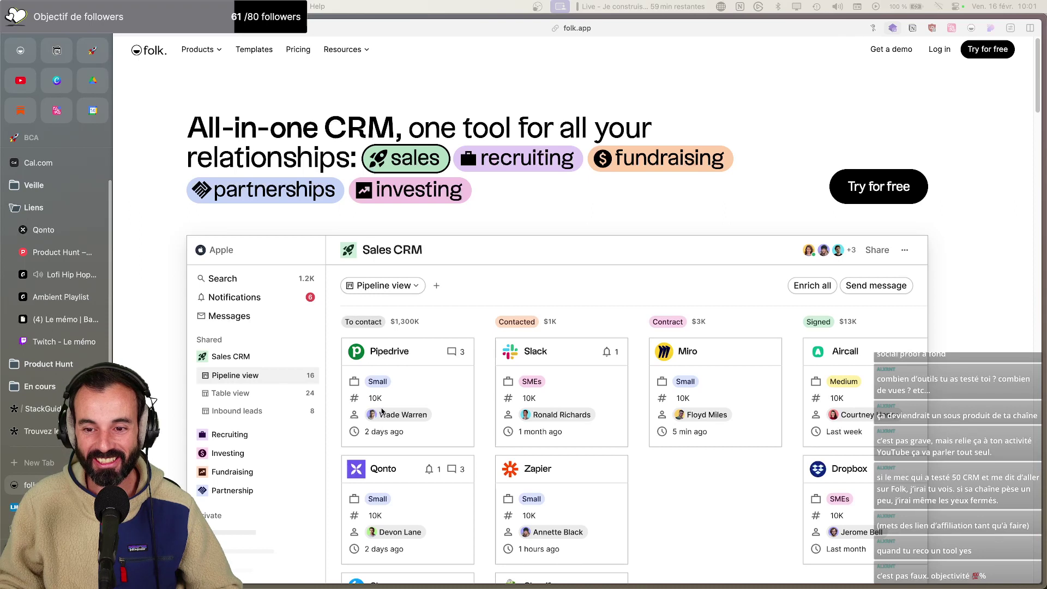
Scroll through the 'All-in-one CRM' homepage's feature sections and back to the top
{"action": "scroll", "coordinate": [384, 411], "scroll_direction": "down", "scroll_amount": 5}
{"action": "scroll", "coordinate": [383, 413], "scroll_direction": "up", "scroll_amount": 4}
{"action": "scroll", "coordinate": [383, 414], "scroll_direction": "down", "scroll_amount": 2}
{"action": "scroll", "coordinate": [383, 415], "scroll_direction": "down", "scroll_amount": 15}
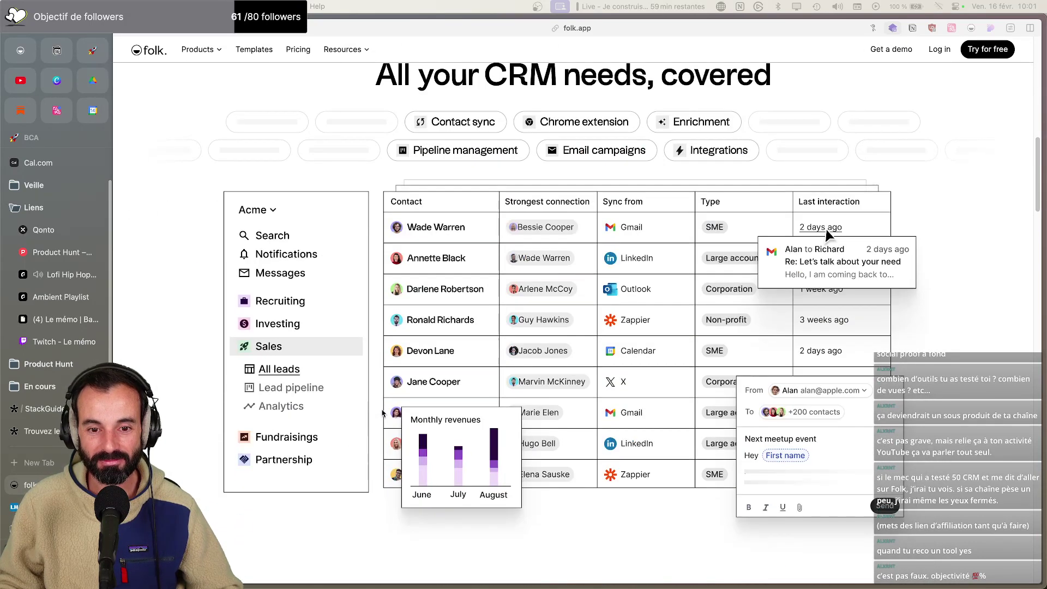
{"action": "scroll", "coordinate": [352, 316], "scroll_direction": "down", "scroll_amount": 5}
{"action": "scroll", "coordinate": [371, 326], "scroll_direction": "down", "scroll_amount": 5}
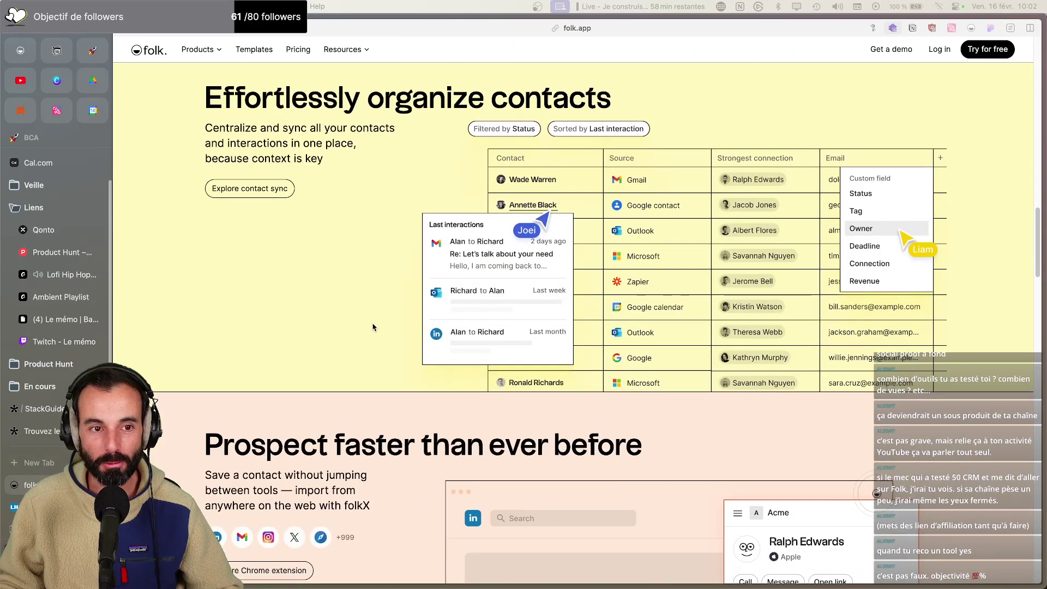
{"action": "scroll", "coordinate": [372, 327], "scroll_direction": "down", "scroll_amount": 8}
{"action": "scroll", "coordinate": [371, 327], "scroll_direction": "up", "scroll_amount": 4}
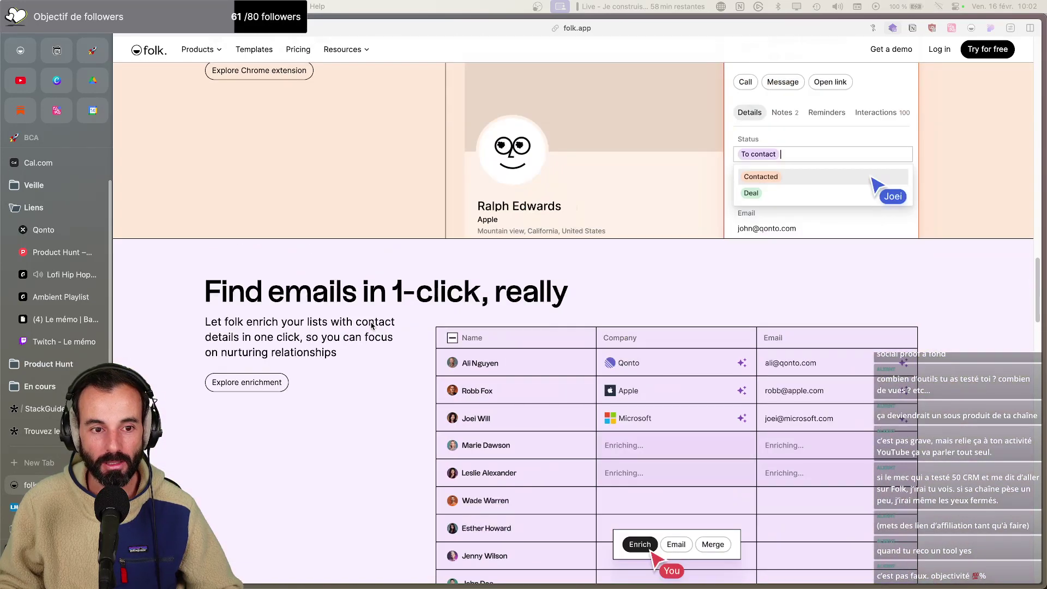
{"action": "scroll", "coordinate": [370, 326], "scroll_direction": "down", "scroll_amount": 5}
{"action": "scroll", "coordinate": [371, 322], "scroll_direction": "down", "scroll_amount": 8}
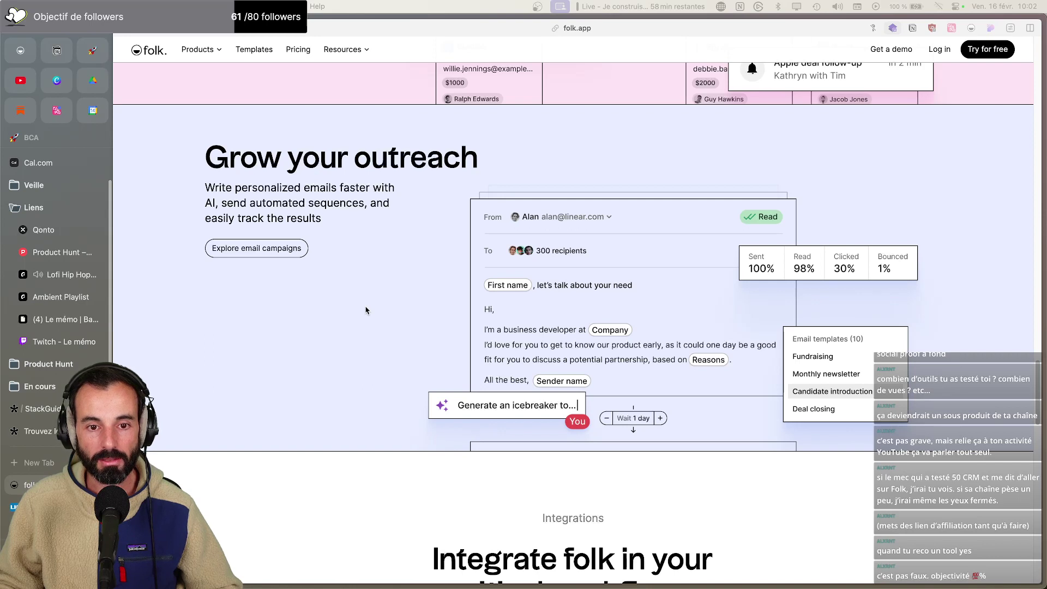
{"action": "scroll", "coordinate": [365, 309], "scroll_direction": "down", "scroll_amount": 8}
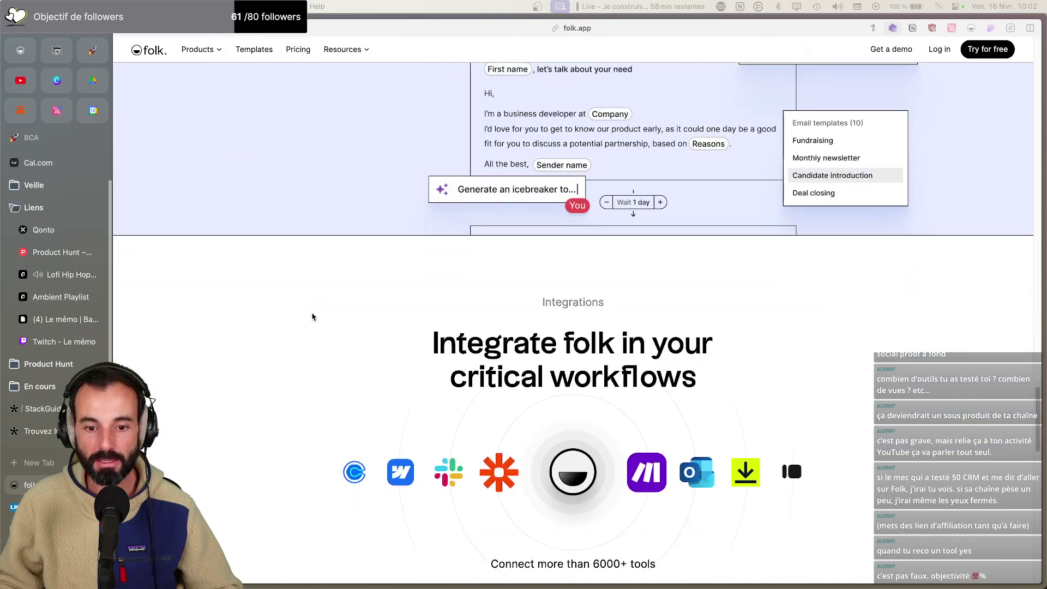
{"action": "scroll", "coordinate": [313, 317], "scroll_direction": "up", "scroll_amount": 5}
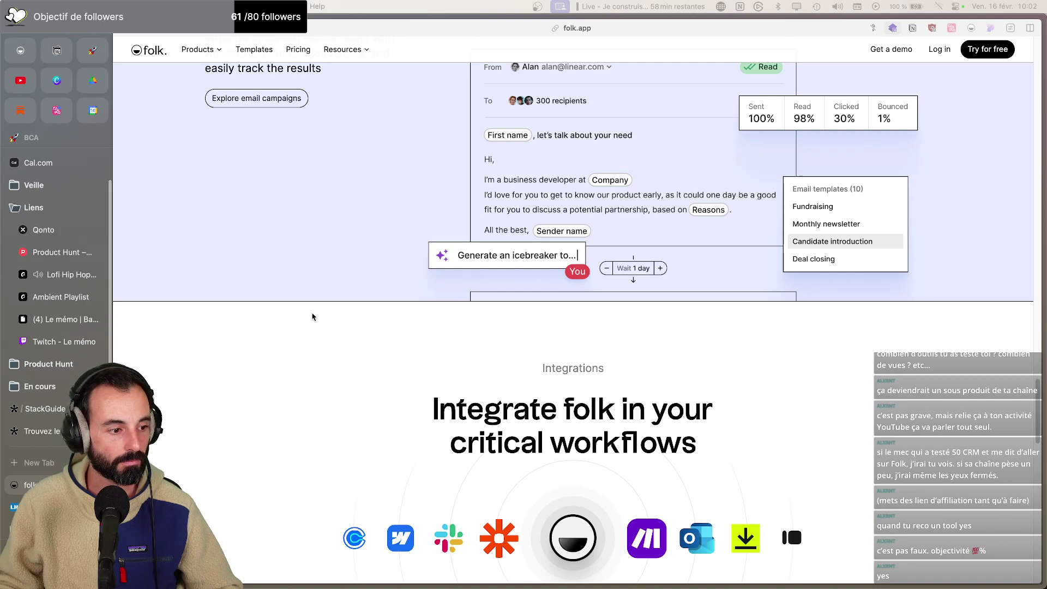
{"action": "scroll", "coordinate": [286, 368], "scroll_direction": "up", "scroll_amount": 10}
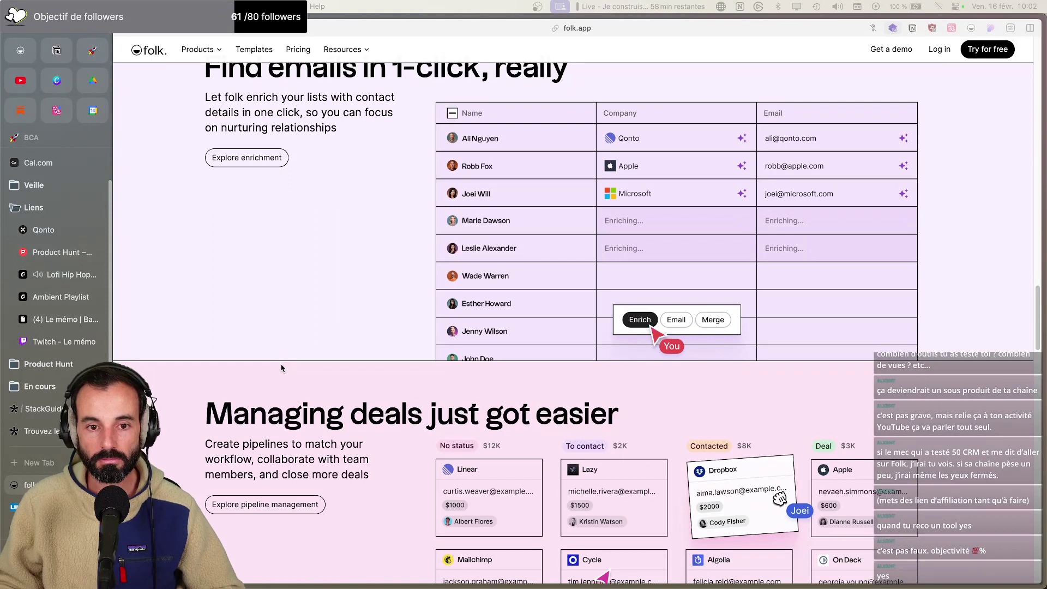
{"action": "scroll", "coordinate": [284, 368], "scroll_direction": "up", "scroll_amount": 4}
{"action": "scroll", "coordinate": [281, 368], "scroll_direction": "up", "scroll_amount": 7}
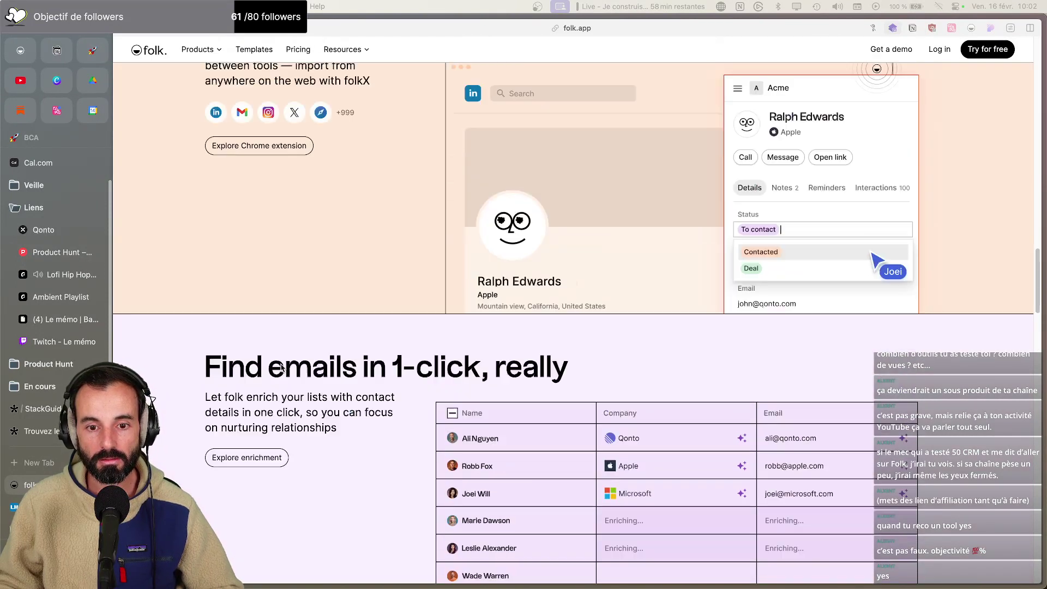
{"action": "scroll", "coordinate": [281, 368], "scroll_direction": "up", "scroll_amount": 15}
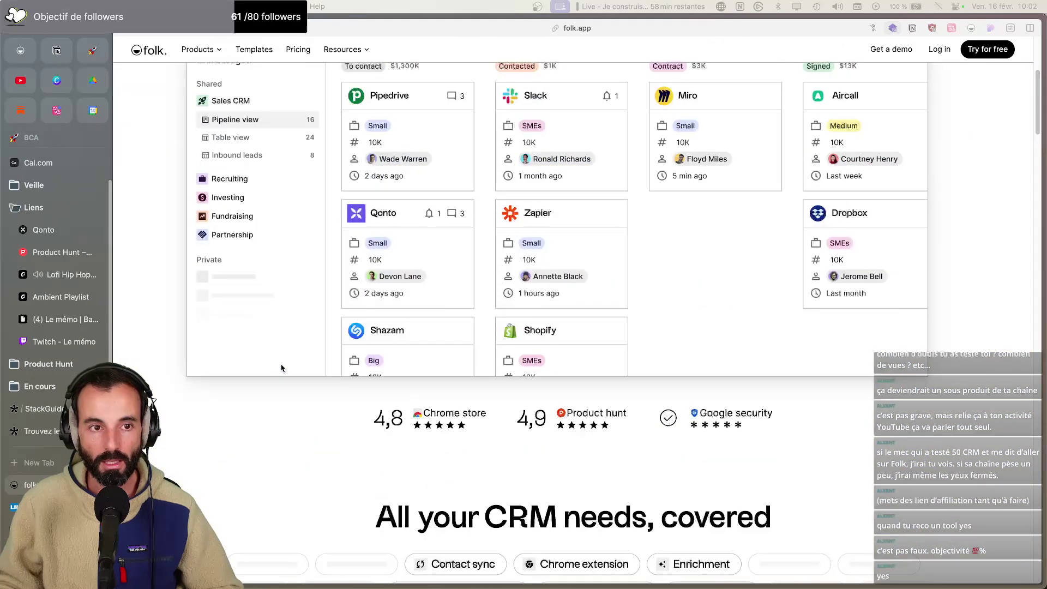
{"action": "scroll", "coordinate": [281, 368], "scroll_direction": "up", "scroll_amount": 2}
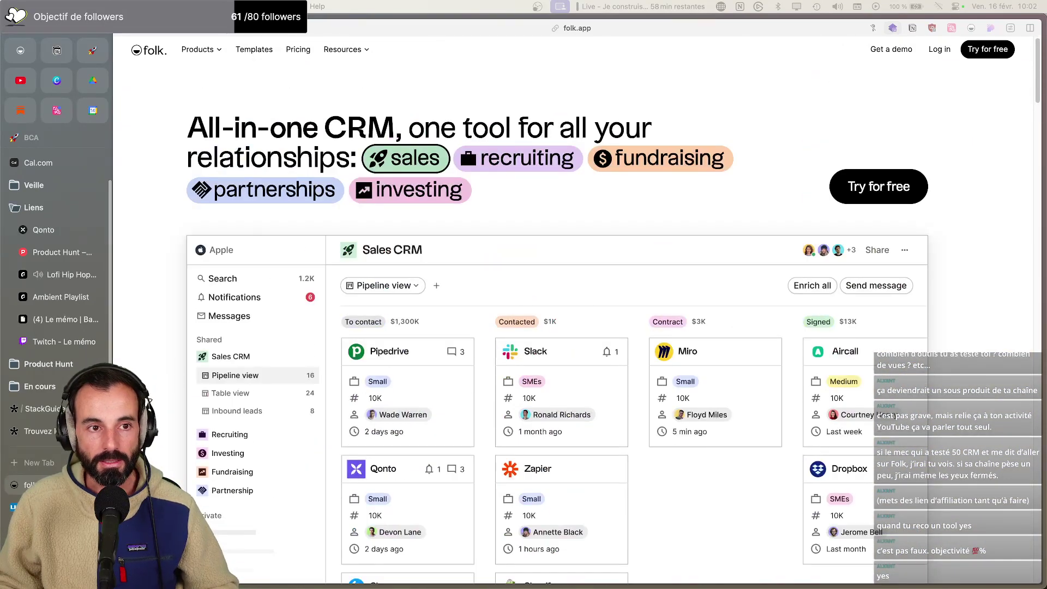
Go to the folkX Chrome extension page from folk's Products menu
{"action": "left_click", "coordinate": [212, 50]}
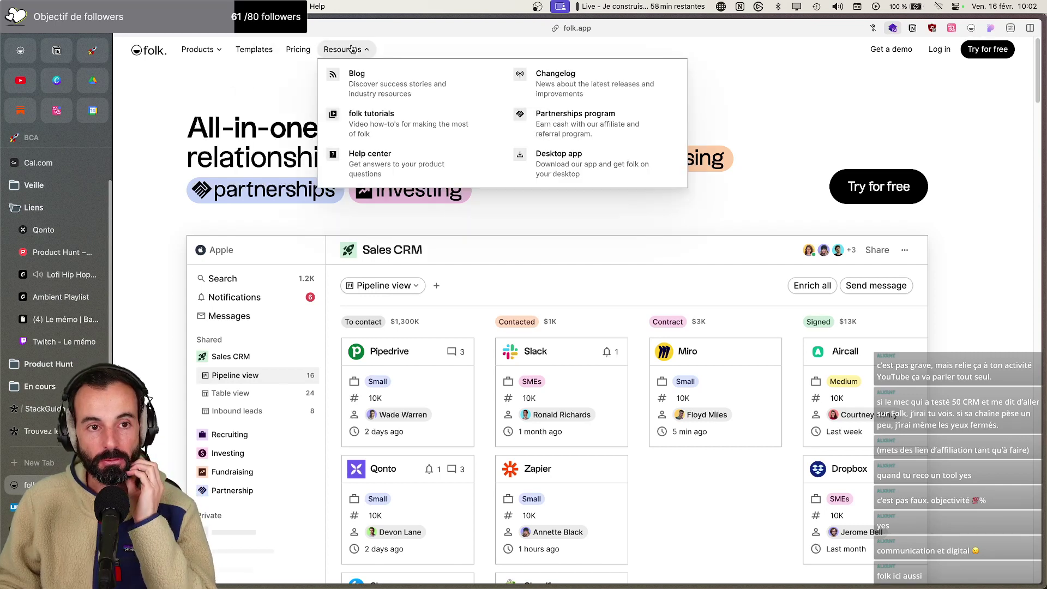
{"action": "mouse_move", "coordinate": [227, 52]}
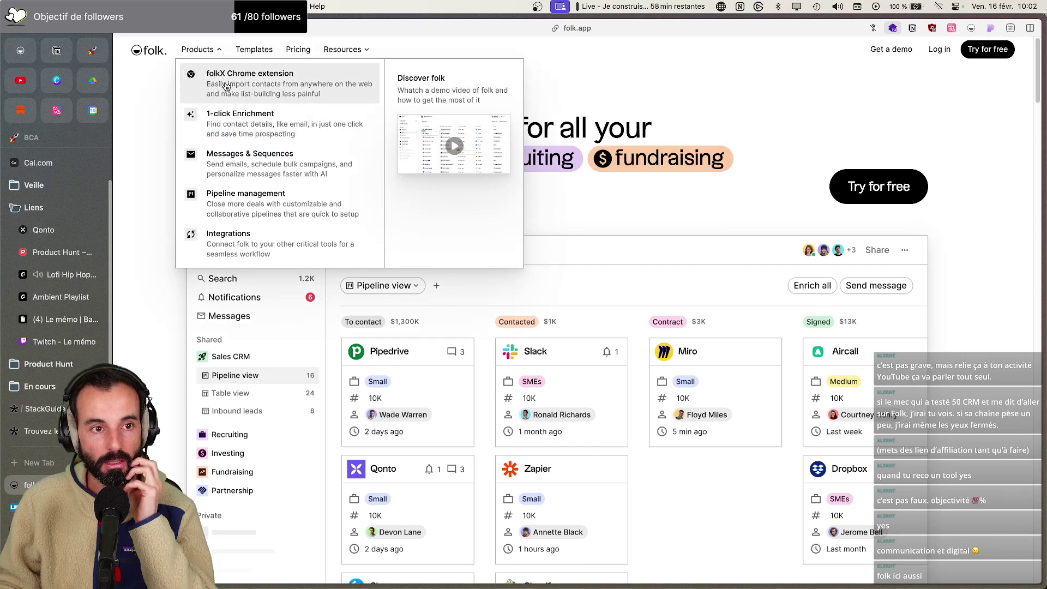
{"action": "left_click", "coordinate": [262, 86]}
Browse the folkX features and select the 'Coming soon' badge text
{"action": "scroll", "coordinate": [409, 180], "scroll_direction": "down", "scroll_amount": 10}
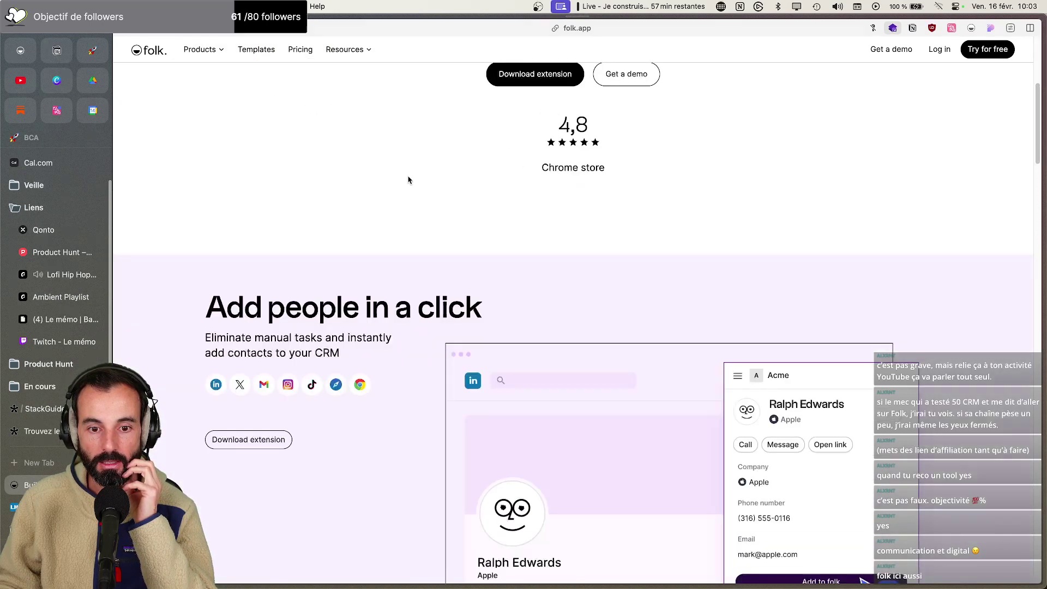
{"action": "scroll", "coordinate": [411, 178], "scroll_direction": "up", "scroll_amount": 3}
{"action": "scroll", "coordinate": [557, 287], "scroll_direction": "down", "scroll_amount": 7}
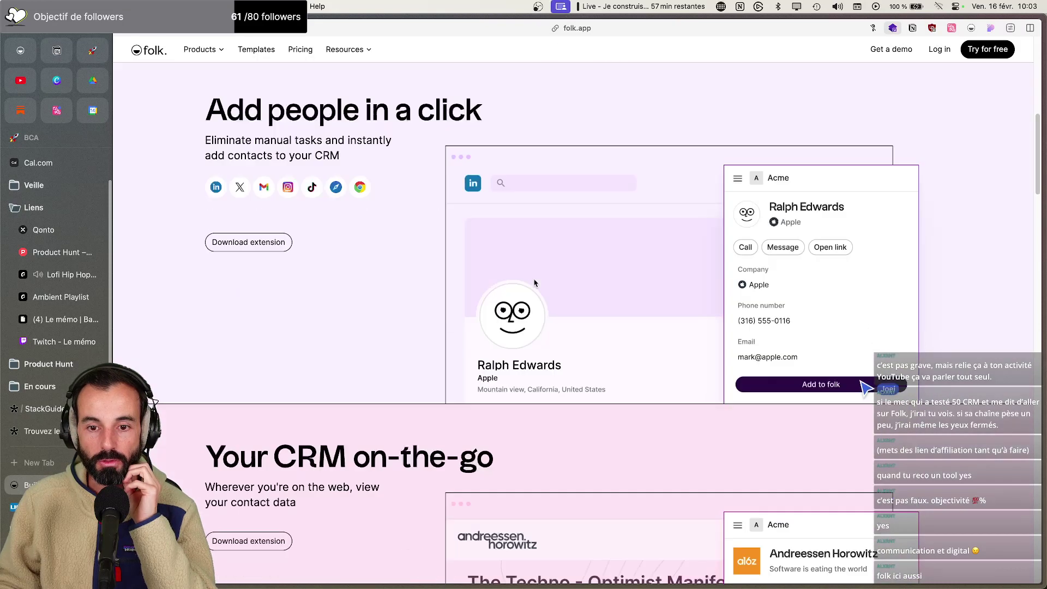
{"action": "scroll", "coordinate": [487, 274], "scroll_direction": "down", "scroll_amount": 12}
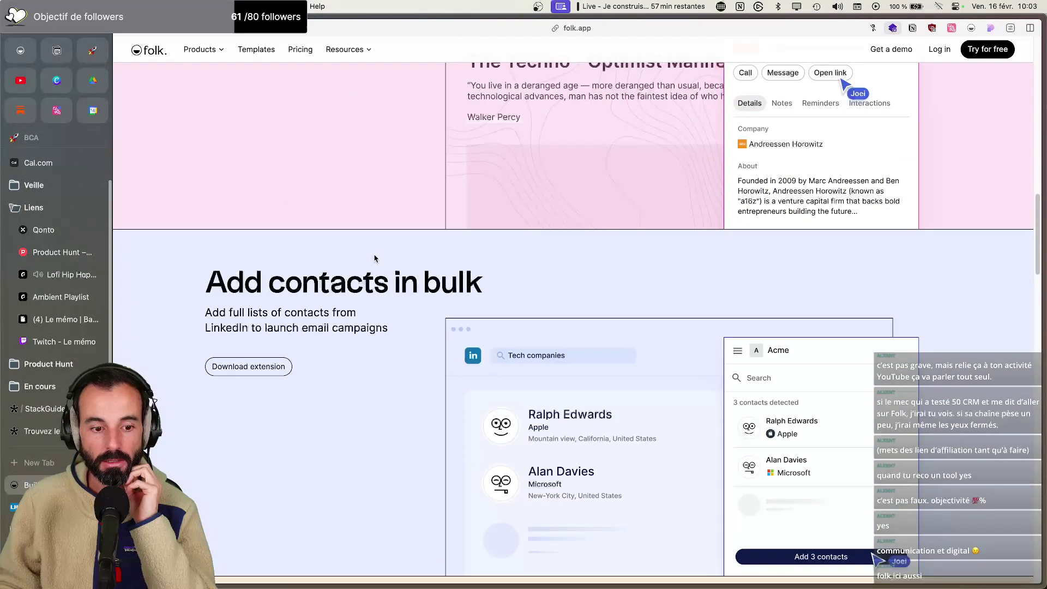
{"action": "scroll", "coordinate": [223, 219], "scroll_direction": "down", "scroll_amount": 4}
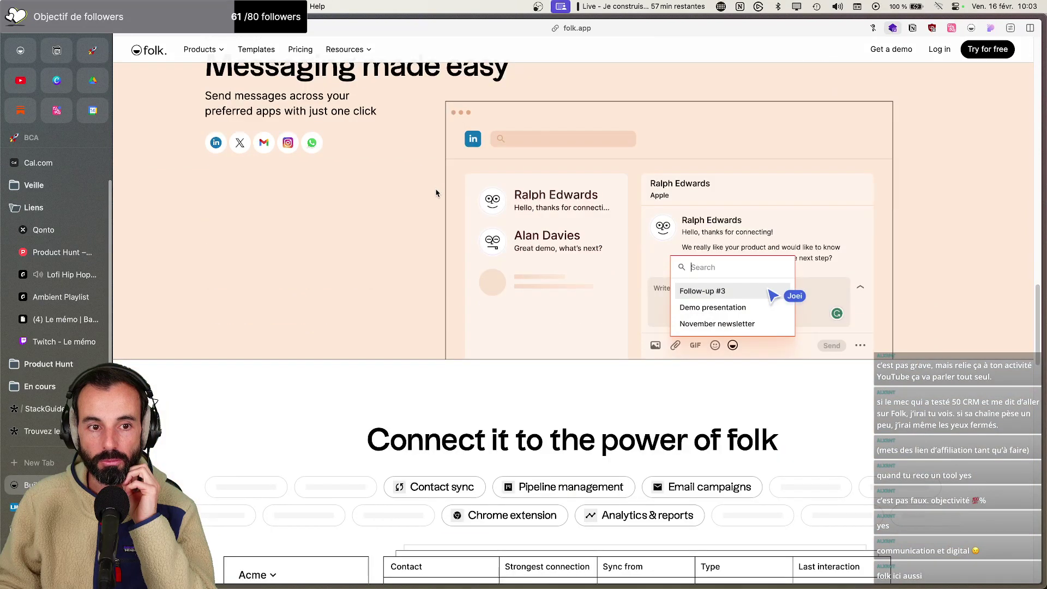
{"action": "scroll", "coordinate": [434, 196], "scroll_direction": "up", "scroll_amount": 3}
{"action": "left_click_drag", "start_coordinate": [207, 164], "coordinate": [213, 211]}
{"action": "left_click", "coordinate": [209, 212]}
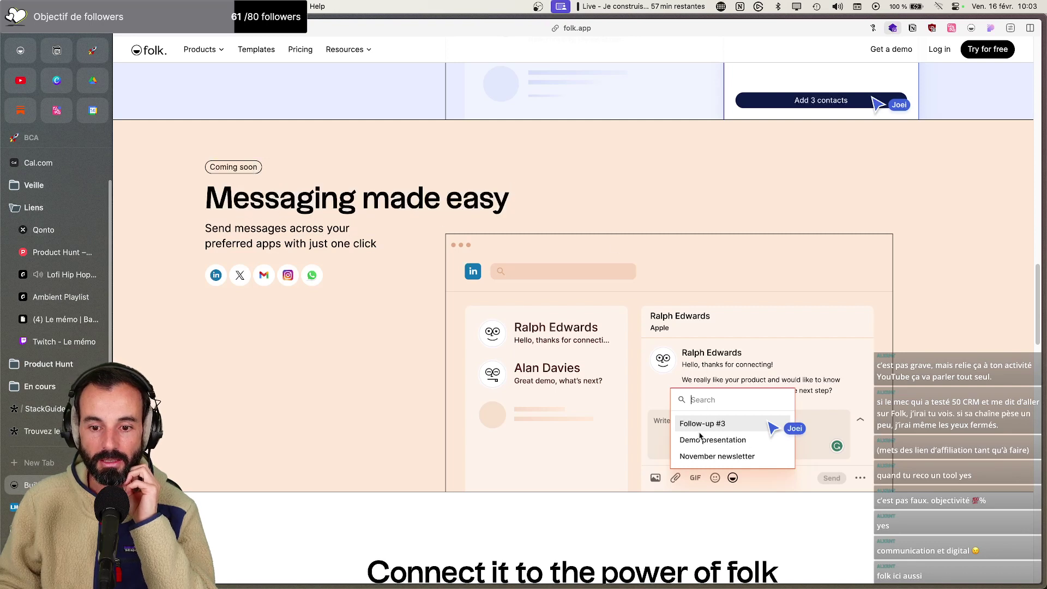
Scroll past 'Messaging made easy' down to the 'Connect it to the power of folk' section
{"action": "scroll", "coordinate": [707, 440], "scroll_direction": "down", "scroll_amount": 4}
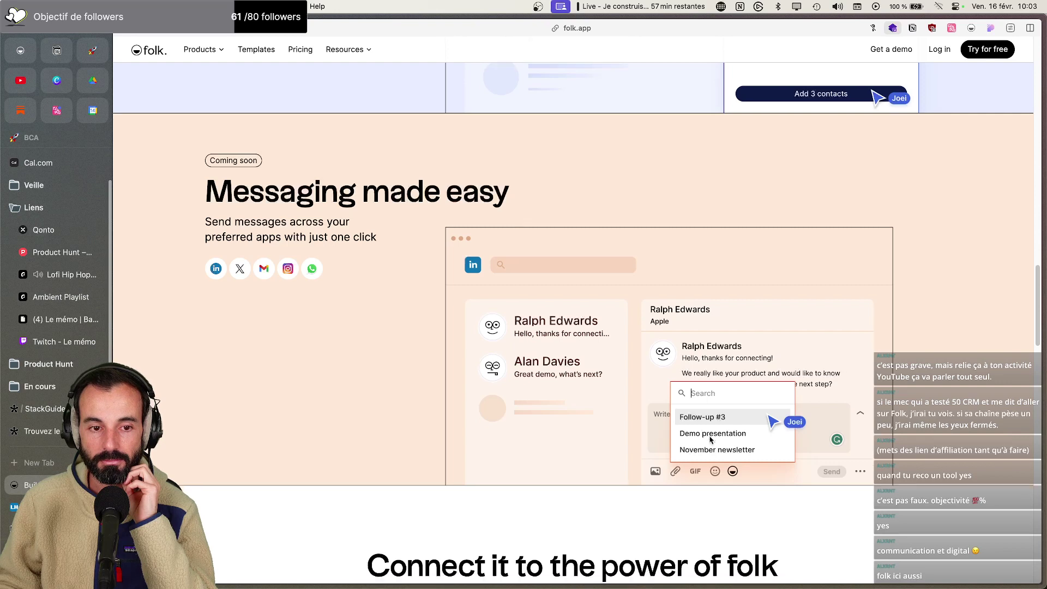
{"action": "scroll", "coordinate": [707, 439], "scroll_direction": "down", "scroll_amount": 10}
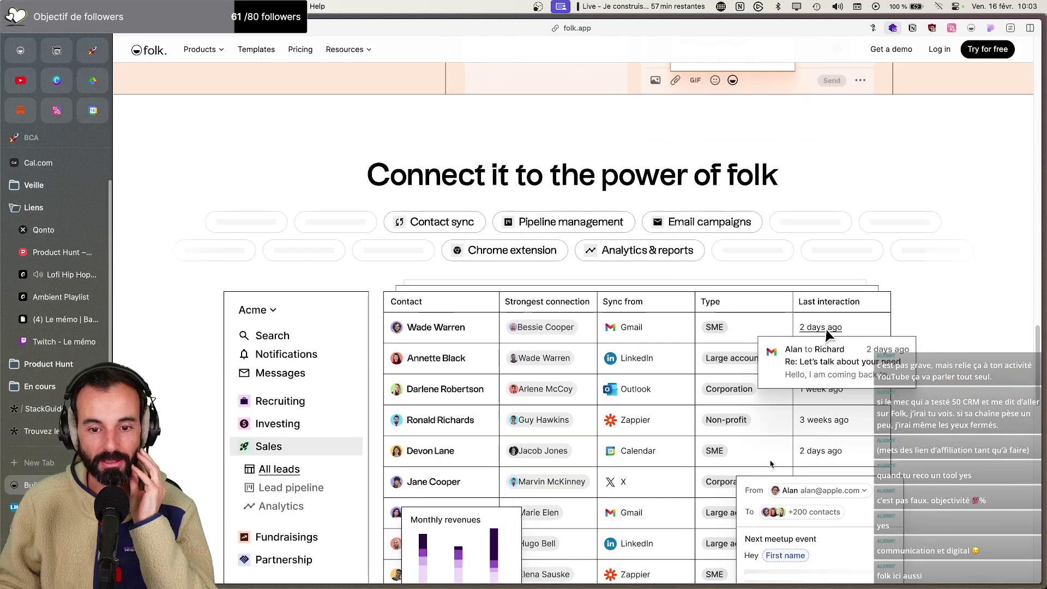
{"action": "scroll", "coordinate": [714, 430], "scroll_direction": "up", "scroll_amount": 10}
{"action": "scroll", "coordinate": [385, 368], "scroll_direction": "up", "scroll_amount": 6}
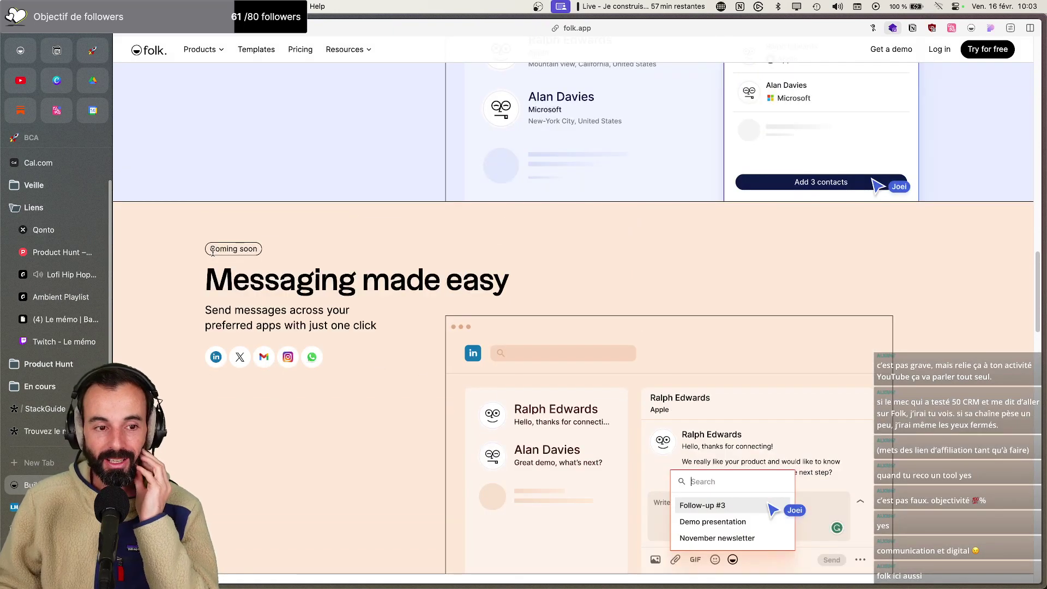
{"action": "left_click_drag", "start_coordinate": [208, 249], "coordinate": [254, 250]}
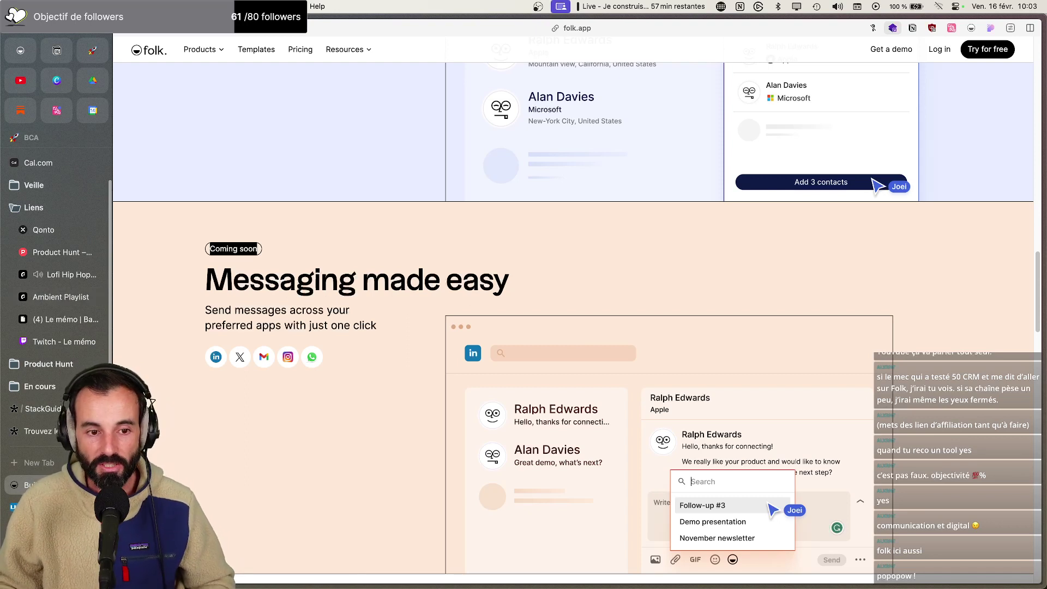
{"action": "scroll", "coordinate": [292, 469], "scroll_direction": "down", "scroll_amount": 10}
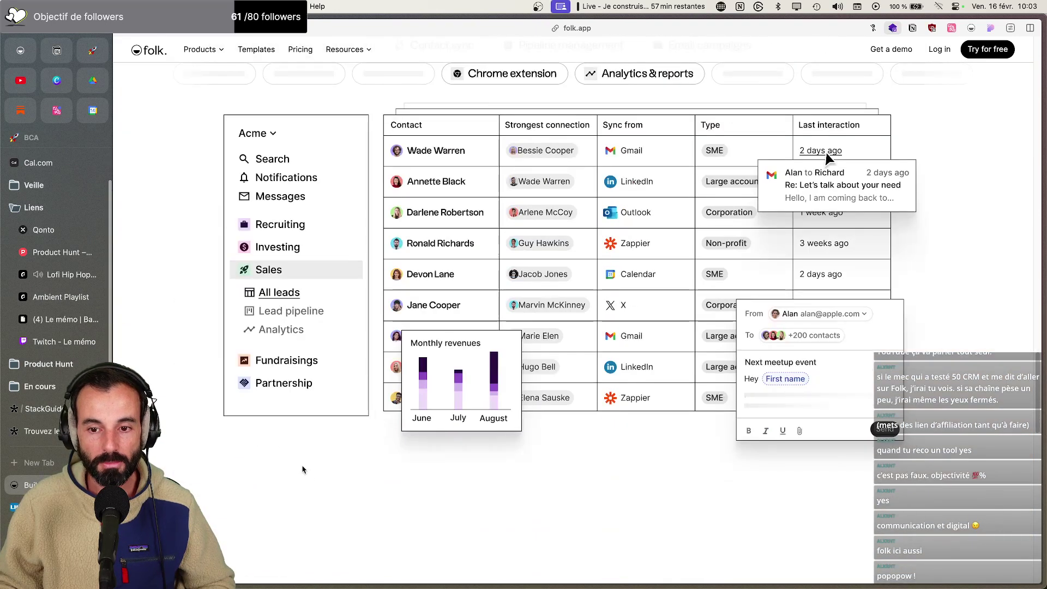
{"action": "left_click", "coordinate": [41, 408]}
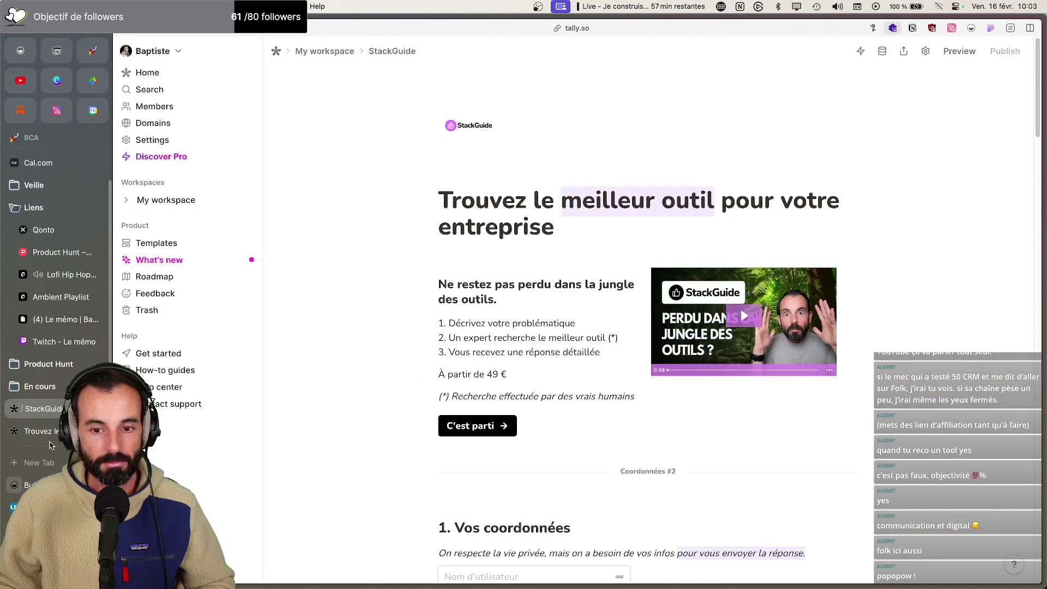
{"action": "mouse_move", "coordinate": [867, 584]}
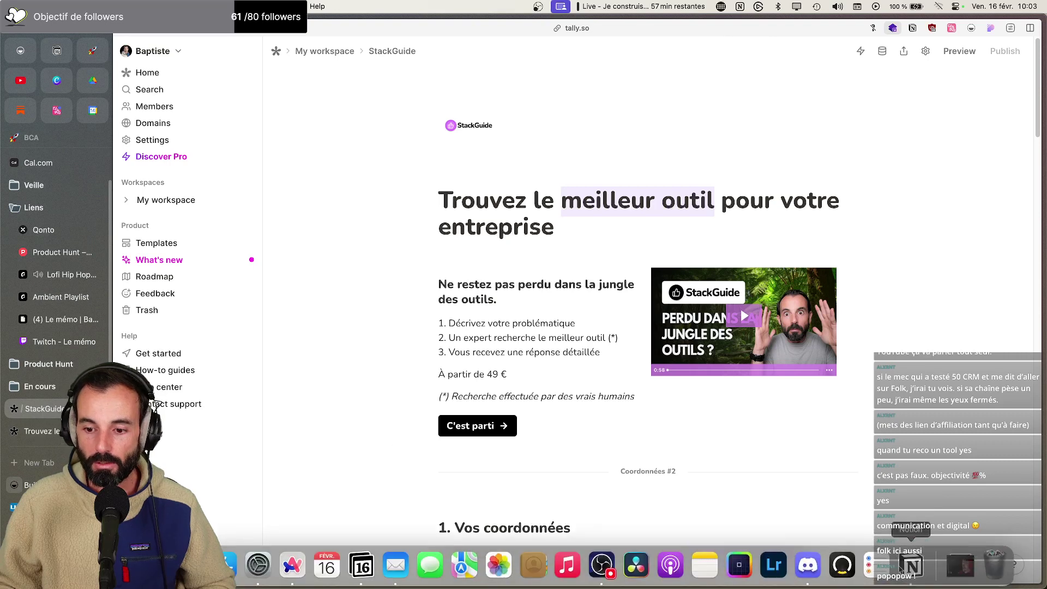
{"action": "left_click", "coordinate": [904, 568]}
{"action": "scroll", "coordinate": [535, 304], "scroll_direction": "up", "scroll_amount": 5}
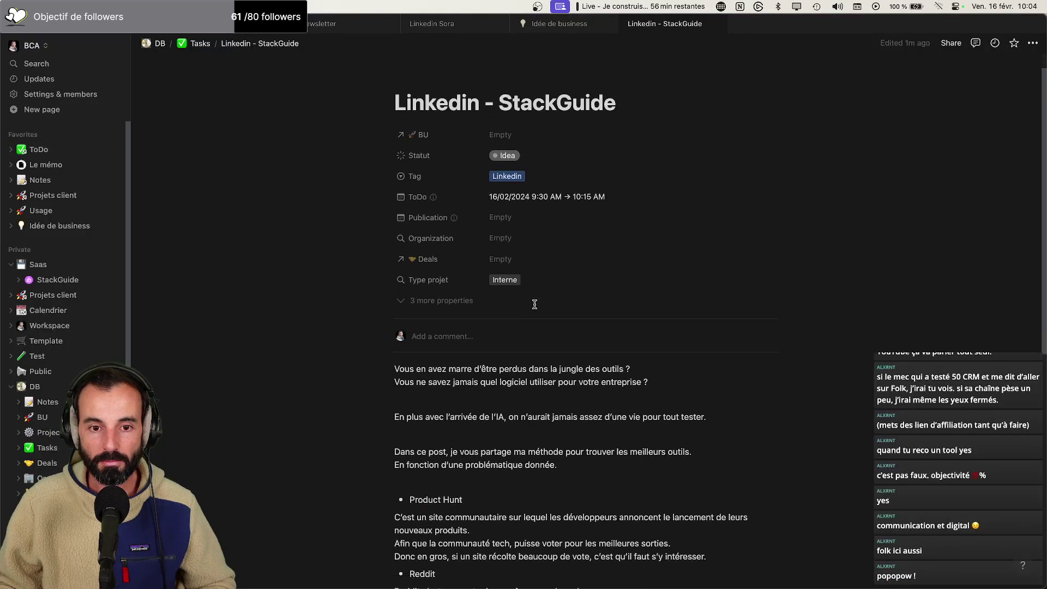
{"action": "scroll", "coordinate": [534, 304], "scroll_direction": "down", "scroll_amount": 3}
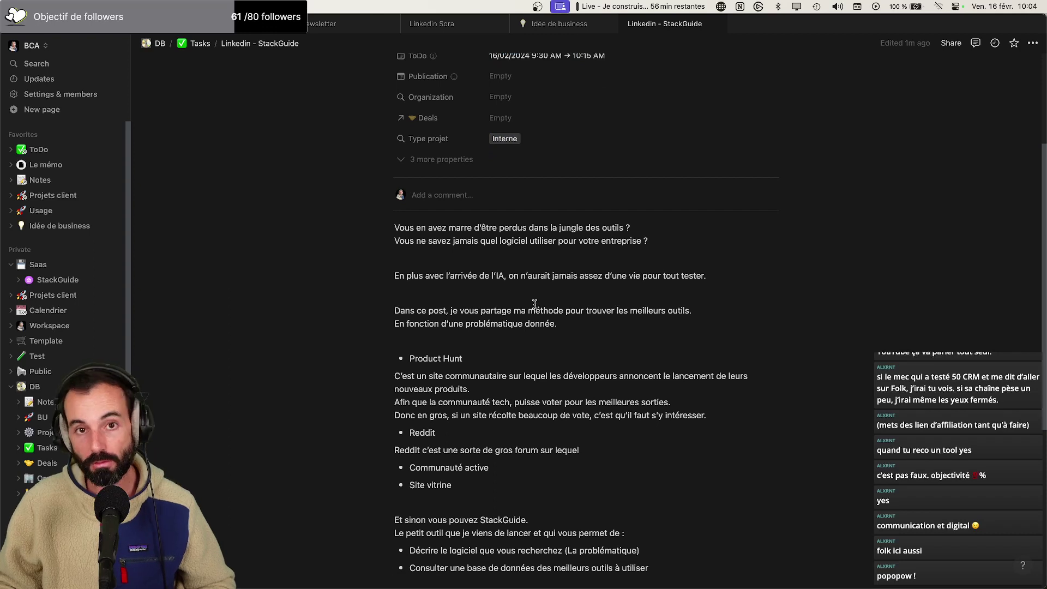
{"action": "scroll", "coordinate": [535, 304], "scroll_direction": "down", "scroll_amount": 5}
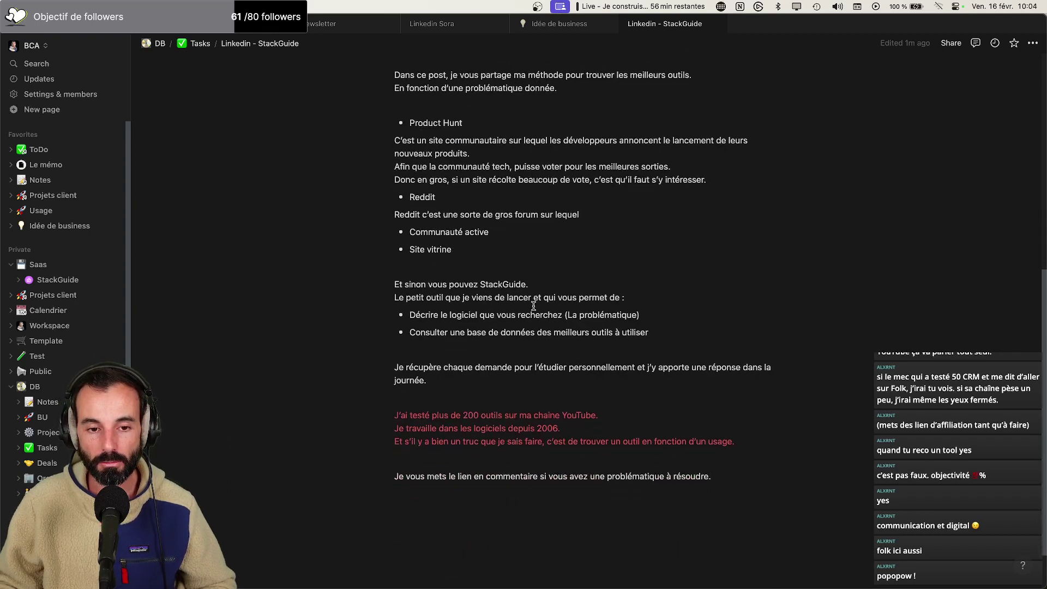
{"action": "scroll", "coordinate": [533, 306], "scroll_direction": "up", "scroll_amount": 4}
{"action": "scroll", "coordinate": [533, 306], "scroll_direction": "down", "scroll_amount": 3}
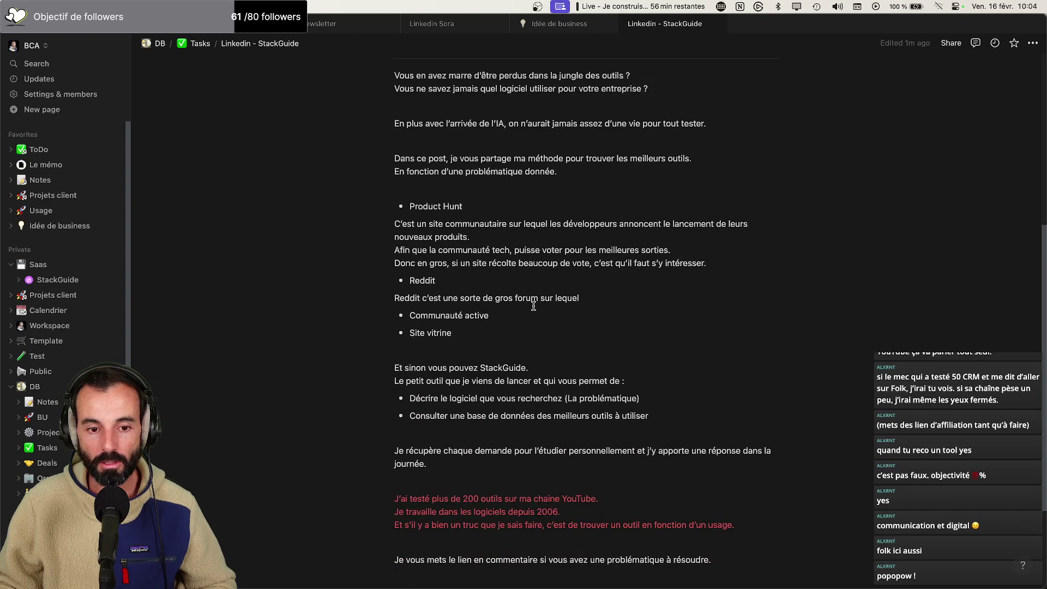
{"action": "scroll", "coordinate": [533, 306], "scroll_direction": "up", "scroll_amount": 7}
{"action": "scroll", "coordinate": [533, 307], "scroll_direction": "down", "scroll_amount": 4}
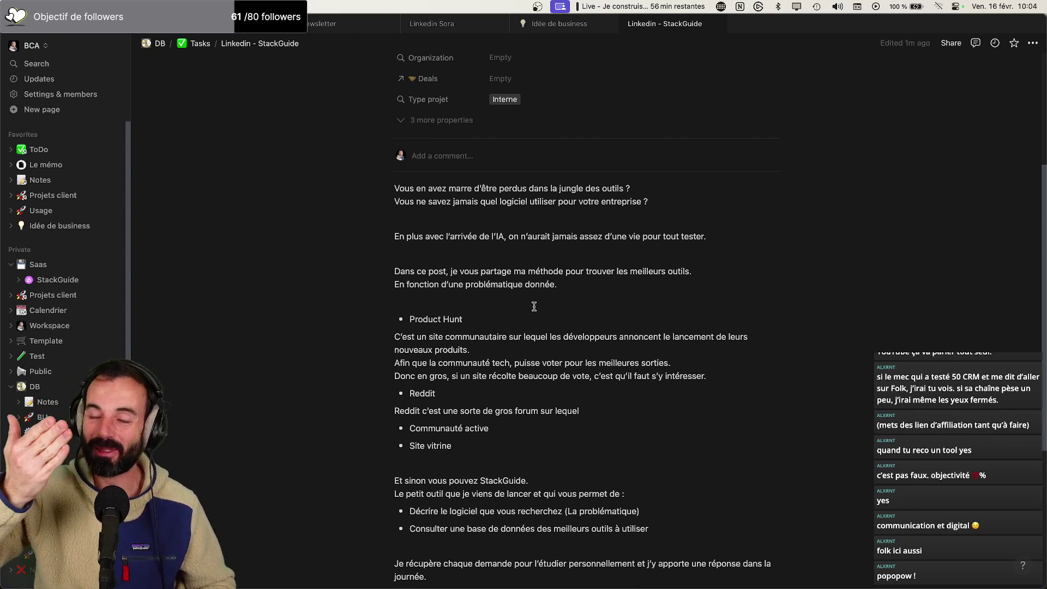
{"action": "scroll", "coordinate": [533, 306], "scroll_direction": "down", "scroll_amount": 3}
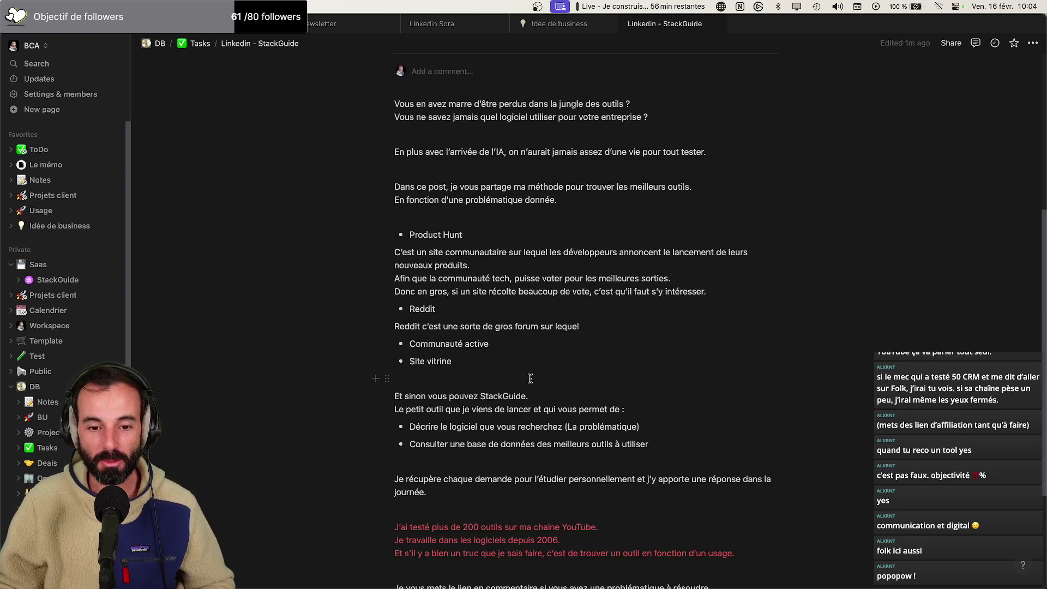
Replace the final period after 'résoudre' with ' en ce moment.' on the closing line
{"action": "scroll", "coordinate": [463, 318], "scroll_direction": "down", "scroll_amount": 1}
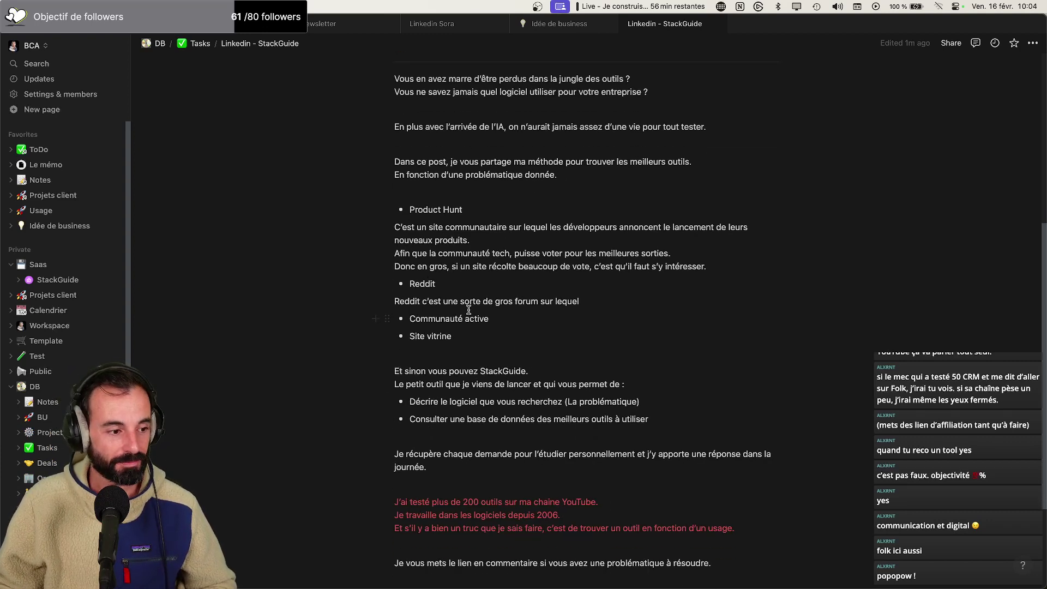
{"action": "scroll", "coordinate": [469, 308], "scroll_direction": "down", "scroll_amount": 5}
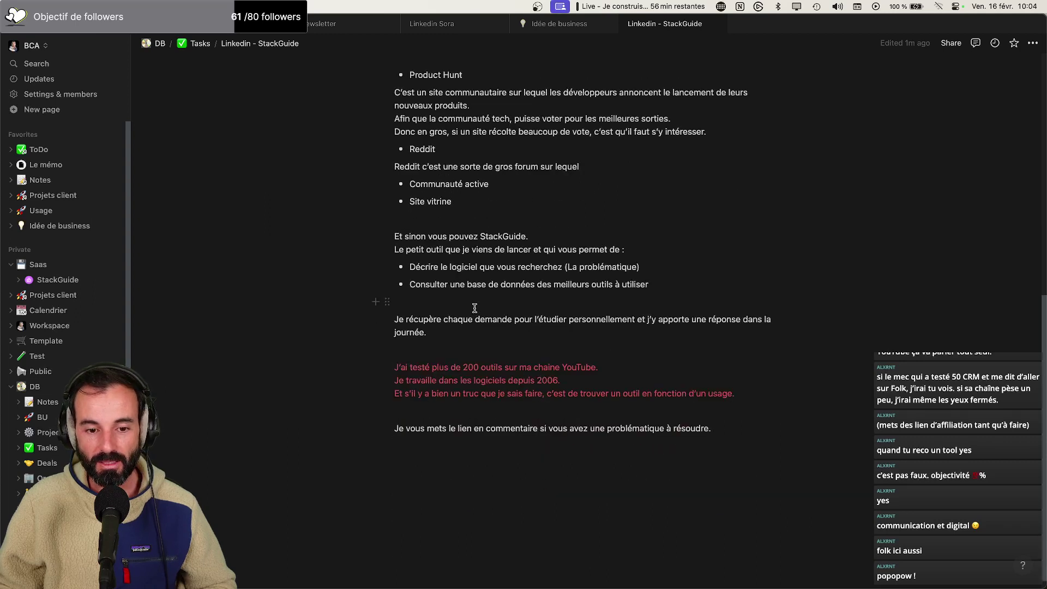
{"action": "left_click", "coordinate": [730, 430]}
{"action": "key", "text": "BackSpace"}
{"action": "type", "text": "en cze mo"}
{"action": "key", "text": "BackSpace"}
{"action": "key", "text": "BackSpace"}
{"action": "key", "text": "BackSpace"}
{"action": "key", "text": "BackSpace"}
{"action": "key", "text": "BackSpace"}
{"action": "type", "text": "e momenbt"}
{"action": "key", "text": "BackSpace"}
{"action": "key", "text": "BackSpace"}
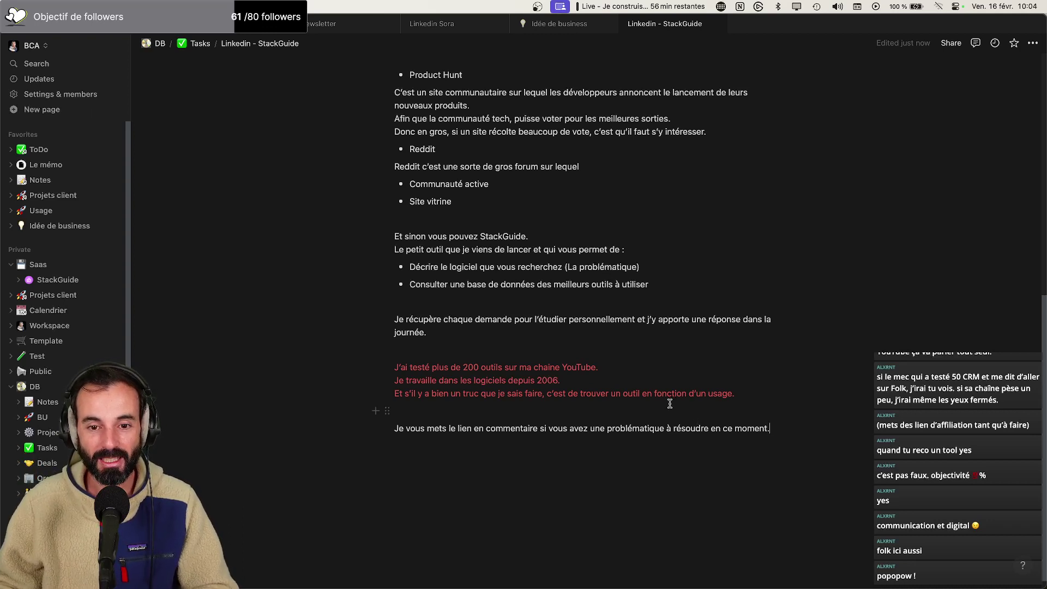
{"action": "scroll", "coordinate": [669, 402], "scroll_direction": "up", "scroll_amount": 5}
{"action": "scroll", "coordinate": [620, 372], "scroll_direction": "down", "scroll_amount": 2}
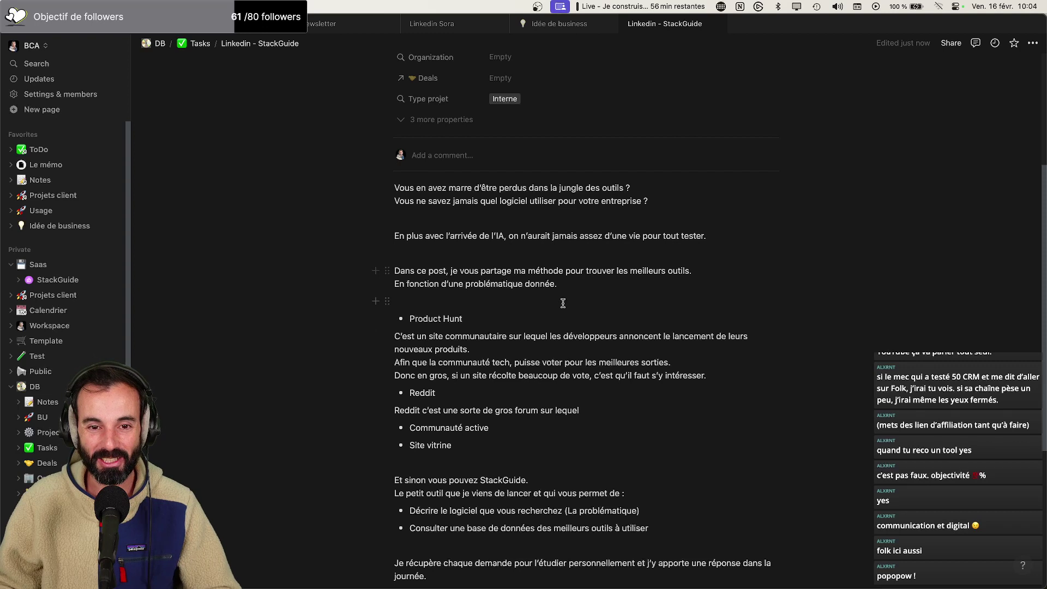
In the AI sentence, change 'En plus a' to 'A' and 'd'une' to 'de toute une'
{"action": "scroll", "coordinate": [561, 303], "scroll_direction": "down", "scroll_amount": 2}
{"action": "scroll", "coordinate": [559, 303], "scroll_direction": "down", "scroll_amount": 1}
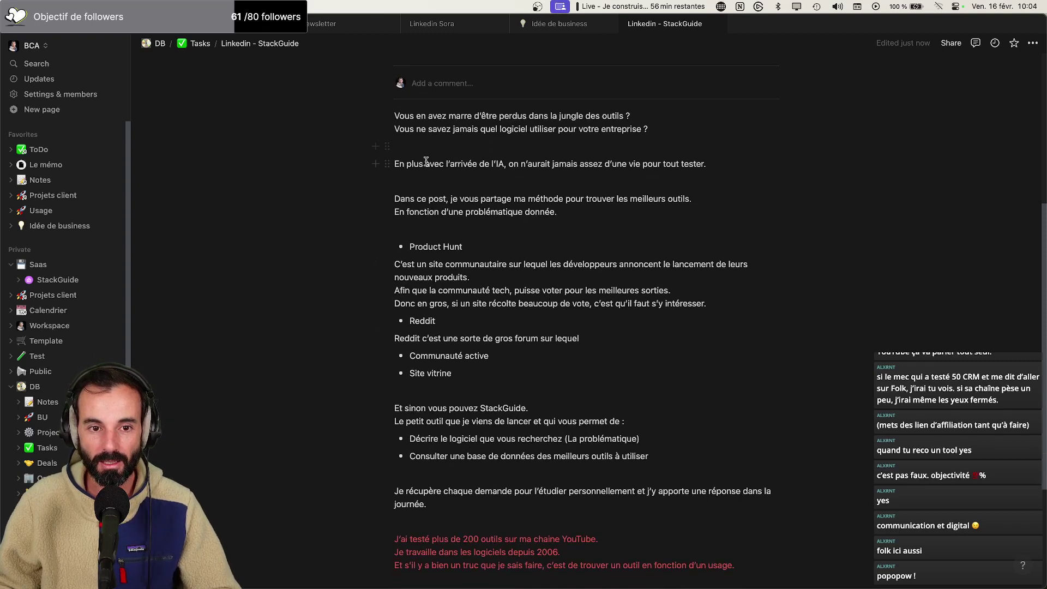
{"action": "left_click_drag", "start_coordinate": [429, 163], "coordinate": [388, 164]}
{"action": "type", "text": "A"}
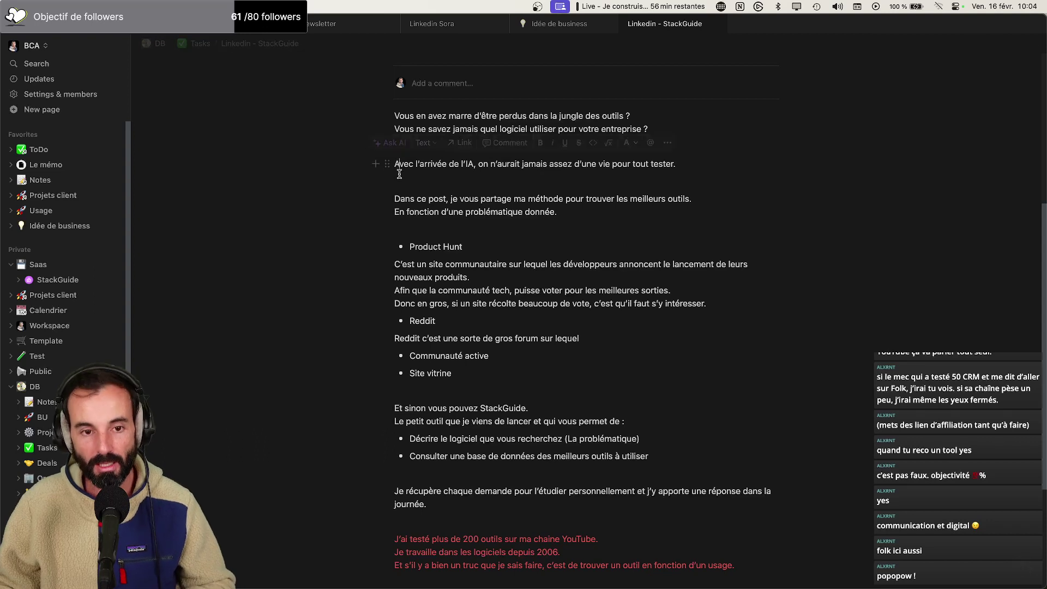
{"action": "double_click", "coordinate": [583, 164]}
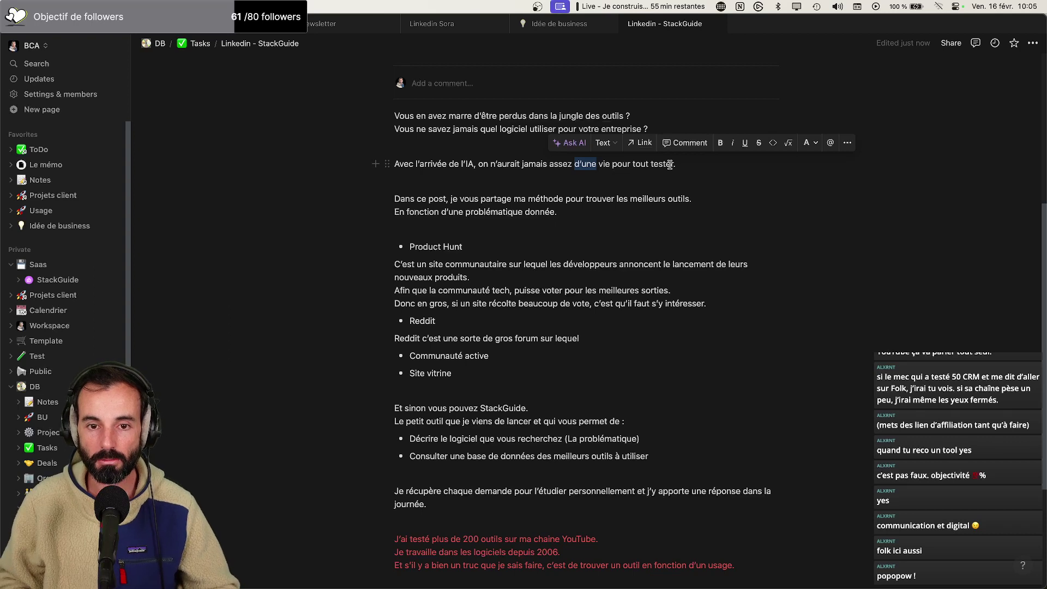
{"action": "type", "text": "de toute une"}
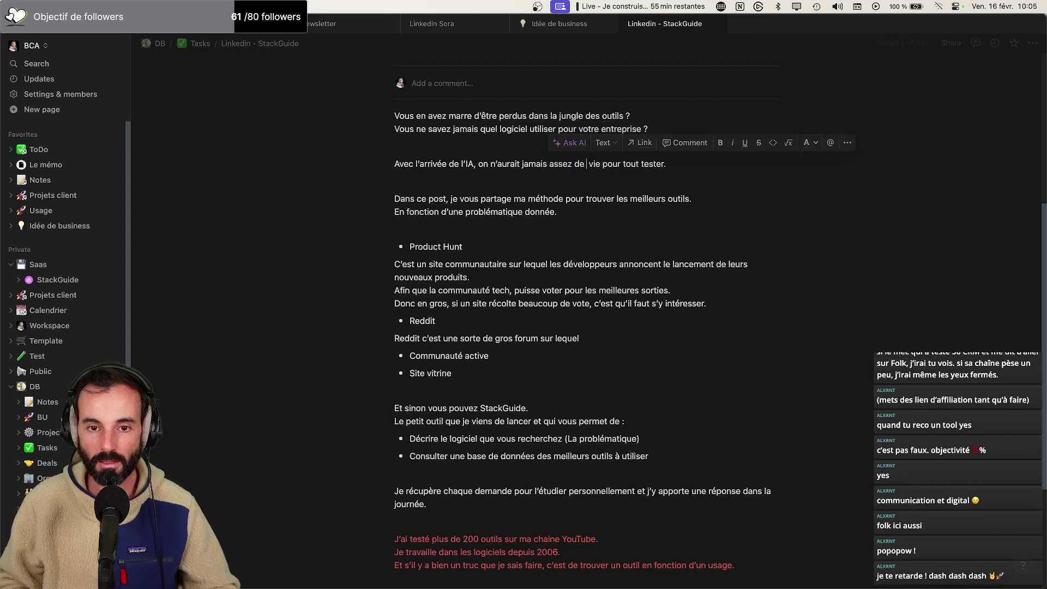
{"action": "left_click", "coordinate": [697, 181]}
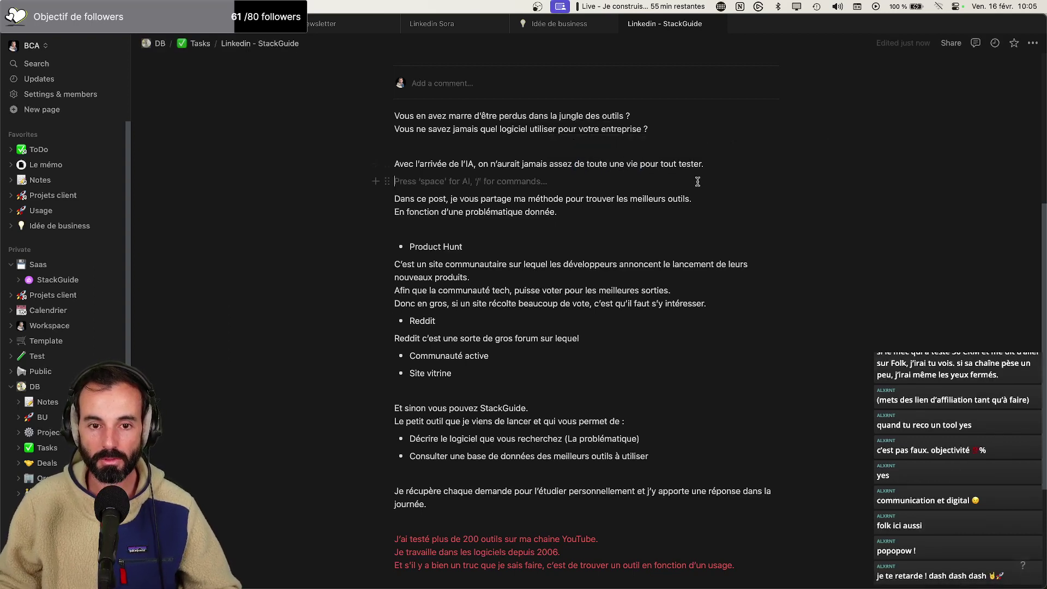
{"action": "left_click_drag", "start_coordinate": [479, 166], "coordinate": [634, 161]}
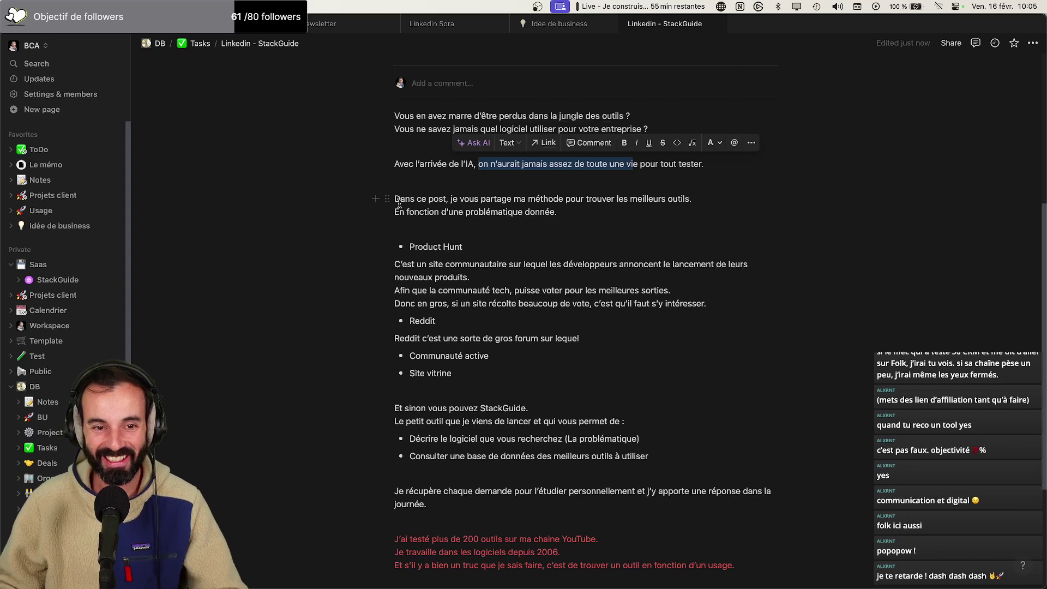
{"action": "left_click", "coordinate": [573, 197]}
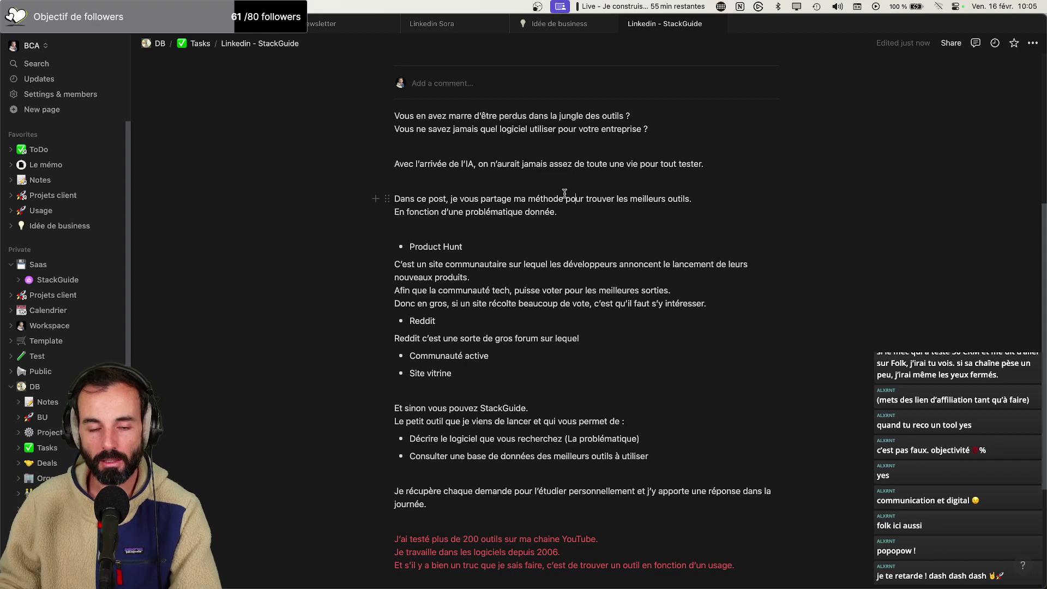
{"action": "scroll", "coordinate": [479, 242], "scroll_direction": "down", "scroll_amount": 1}
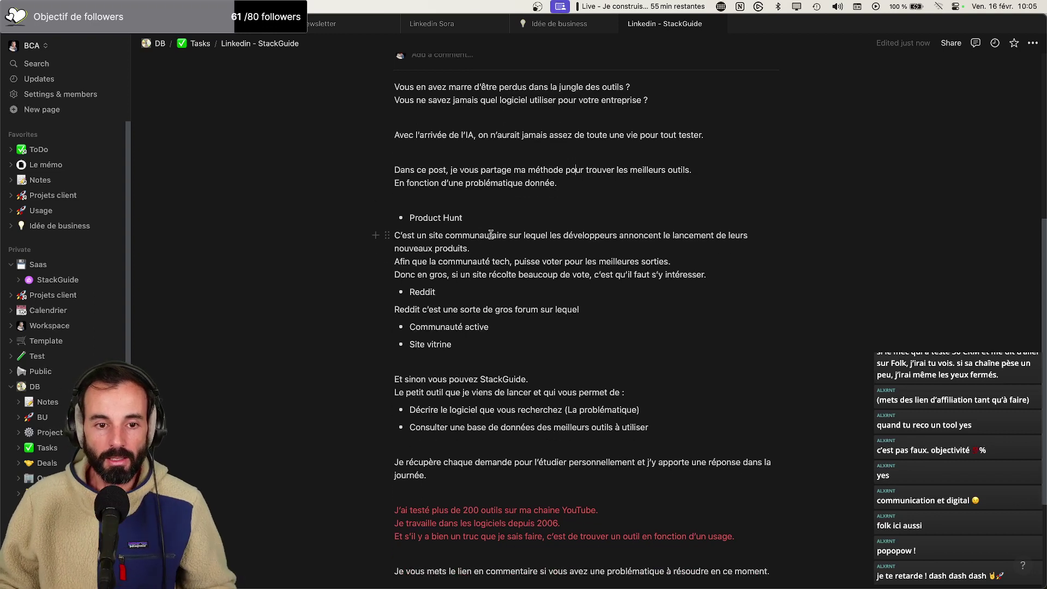
{"action": "scroll", "coordinate": [523, 251], "scroll_direction": "down", "scroll_amount": 1}
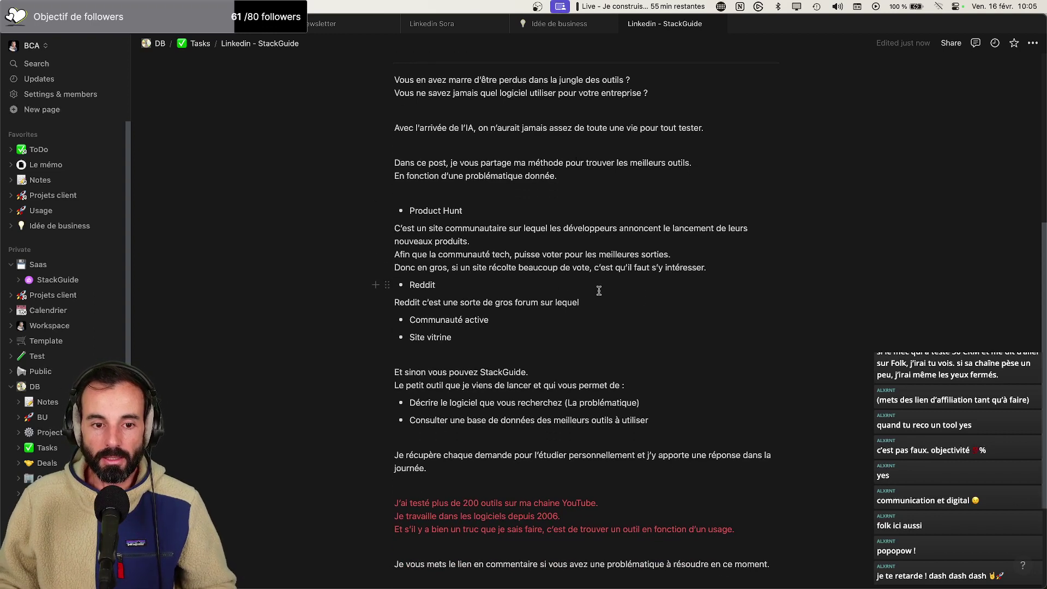
End the Reddit sentence with 'on peut poser ses questions.' and add the reflection about tools often posted about
{"action": "left_click", "coordinate": [626, 300]}
{"action": "type", "text": "on peut poser ses questions."}
{"action": "key", "text": "Return"}
{"action": "type", "text": "Et ma réflexion c’est de me"}
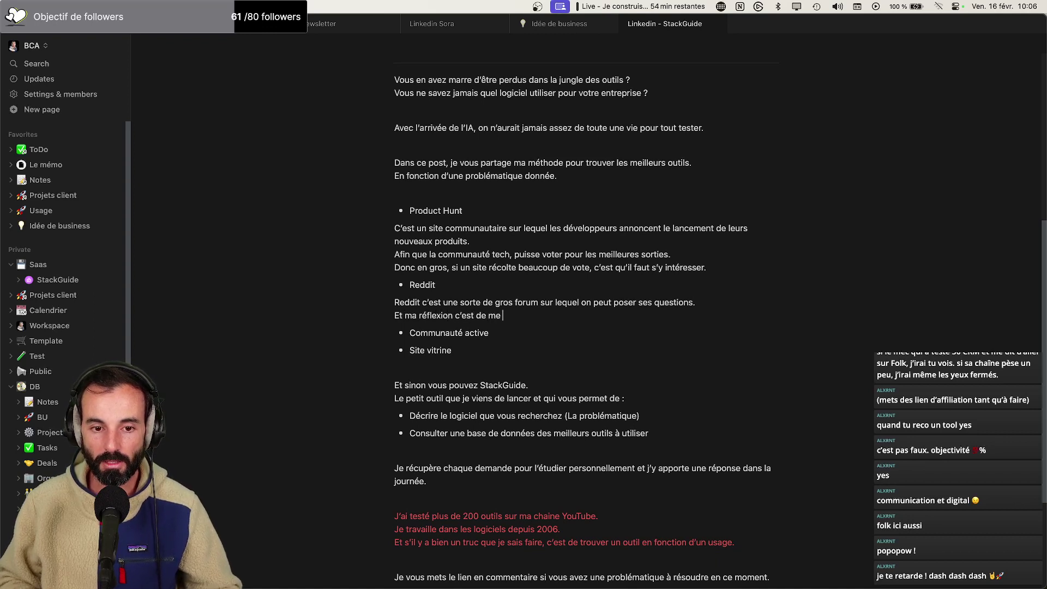
{"action": "type", "text": " dire que su"}
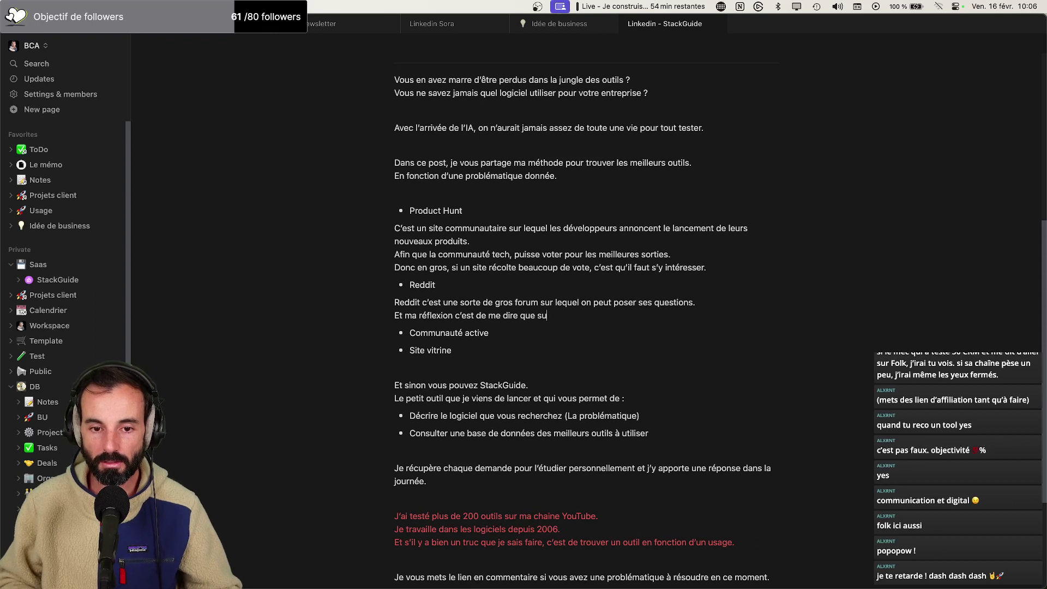
{"action": "type", "text": "iun outil ressort s"}
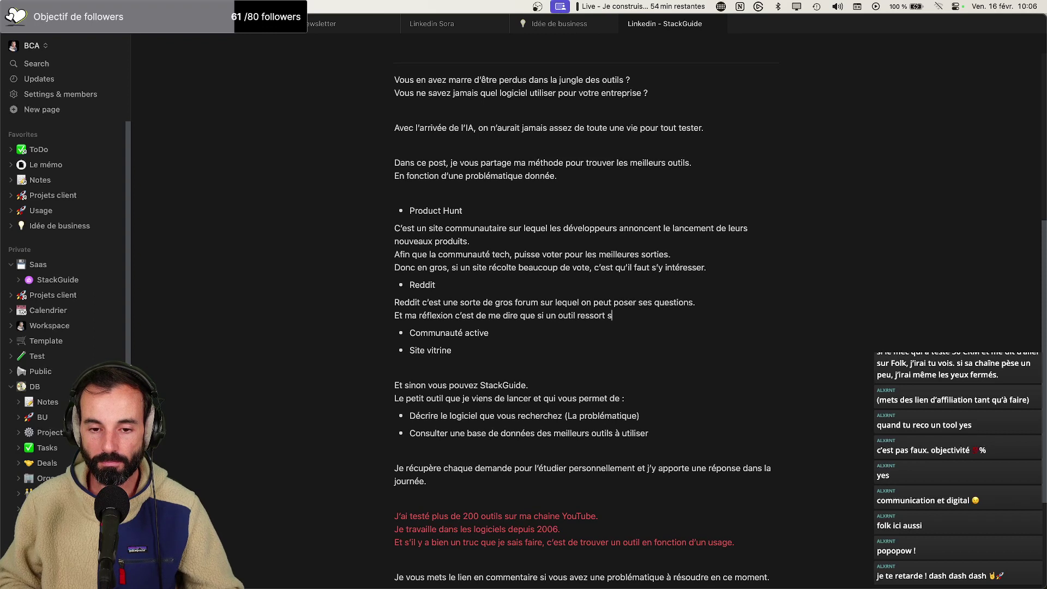
{"action": "type", "text": "ouvent comme sujet de post reddit"}
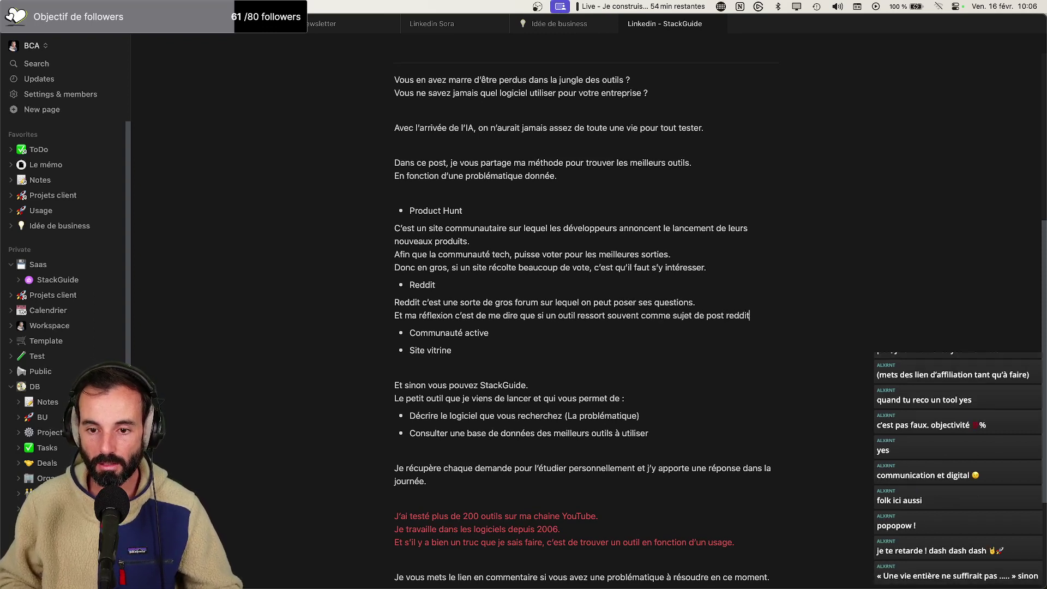
{"action": "type", "text": "."}
Add the line 'C'est qu'il y a une grosse communauté d'utilisateurs, donc qu'il faut s'y intéresser'
{"action": "key", "text": "shift+Return"}
{"action": "type", "text": "C'est qu'il faut"}
{"action": "key", "text": "BackSpace"}
{"action": "key", "text": "BackSpace"}
{"action": "key", "text": "BackSpace"}
{"action": "key", "text": "BackSpace"}
{"action": "type", "text": "y a une gross"}
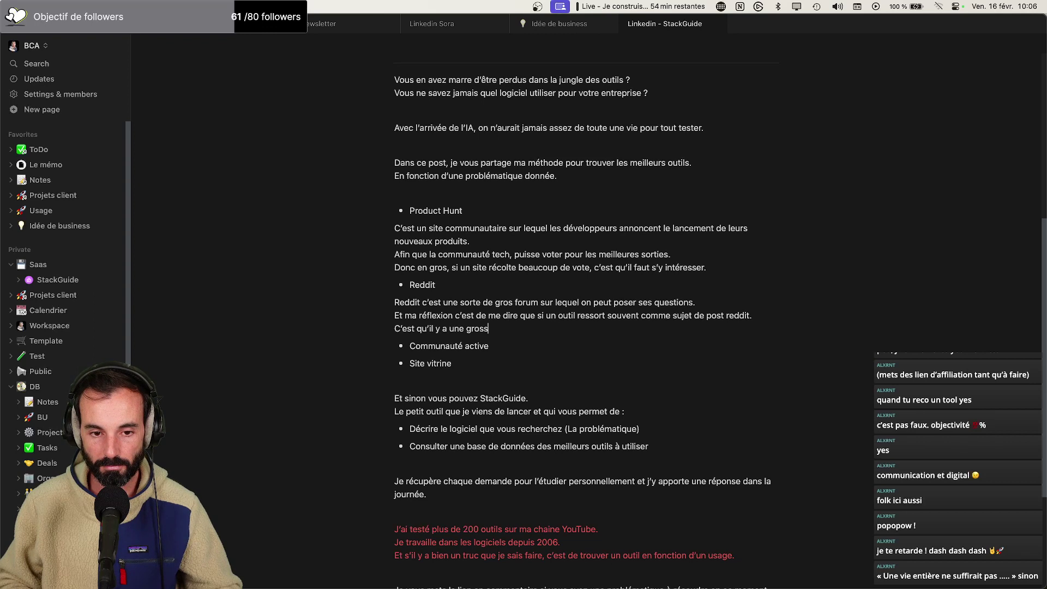
{"action": "type", "text": "e communuté d'utilisateuird"}
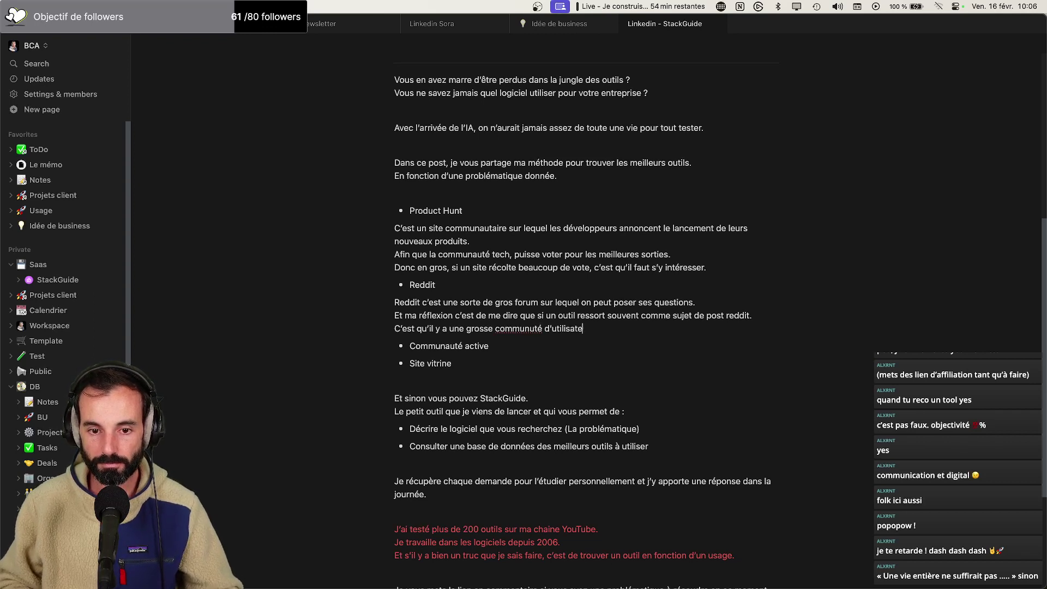
{"action": "key", "text": "BackSpace"}
{"action": "key", "text": "BackSpace"}
{"action": "key", "text": "BackSpace"}
{"action": "type", "text": "rd, don"}
{"action": "key", "text": "BackSpace"}
{"action": "key", "text": "BackSpace"}
{"action": "key", "text": "BackSpace"}
{"action": "key", "text": "BackSpace"}
{"action": "key", "text": "BackSpace"}
{"action": "key", "text": "BackSpace"}
{"action": "type", "text": "d donc qui"}
{"action": "key", "text": "BackSpace"}
{"action": "key", "text": "BackSpace"}
{"action": "type", "text": "il faut s’y intéresser."}
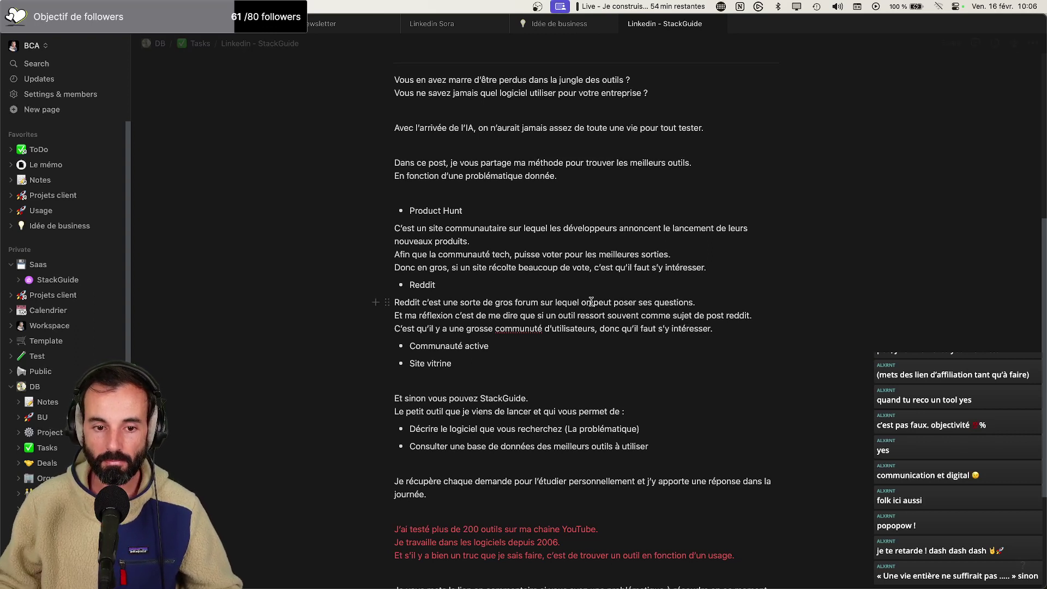
{"action": "left_click", "coordinate": [528, 329]}
{"action": "left_click", "coordinate": [520, 340]}
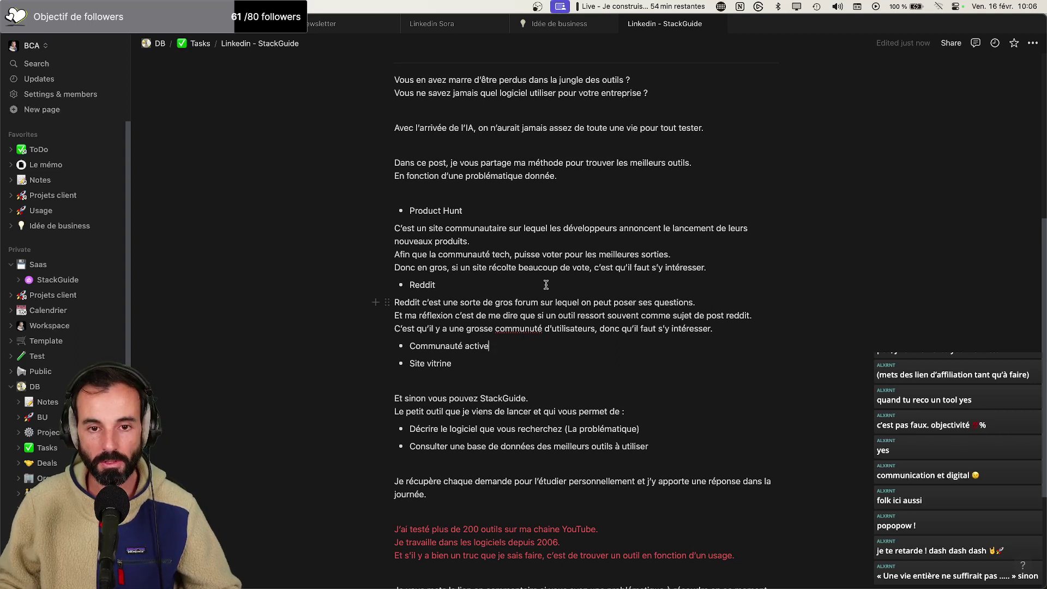
{"action": "scroll", "coordinate": [545, 285], "scroll_direction": "up", "scroll_amount": 3}
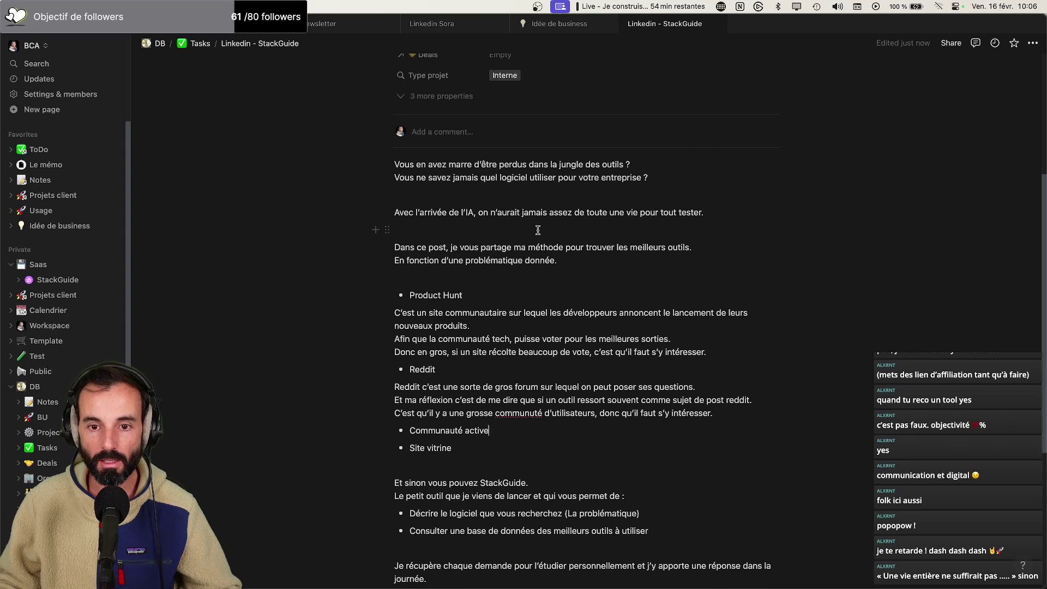
Replace 'n'aurait jamais assez de toute' with 'entière ne suffirait pas' in the AI sentence
{"action": "left_click_drag", "start_coordinate": [606, 212], "coordinate": [480, 215]}
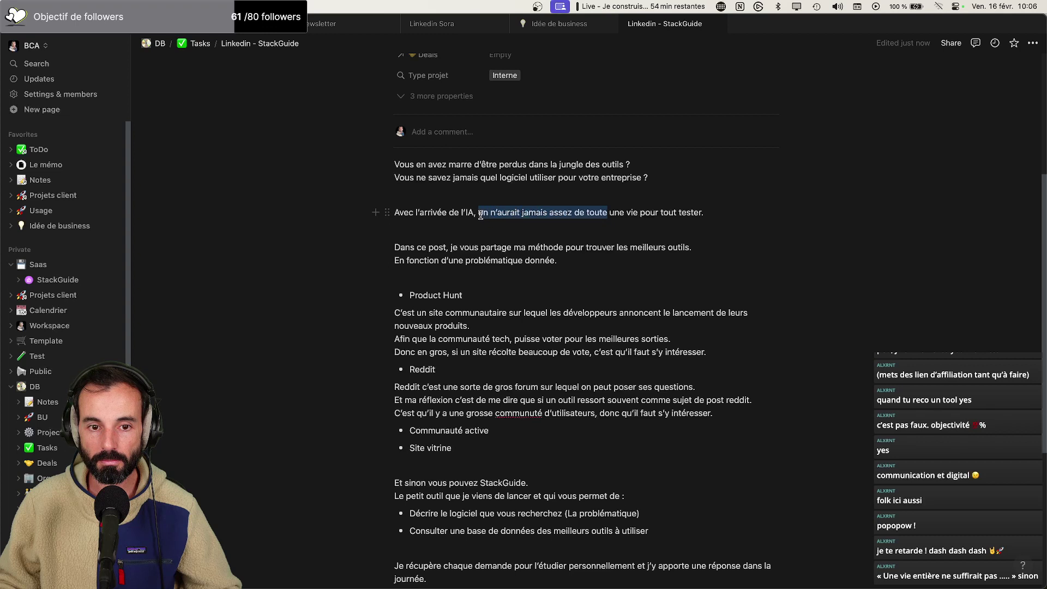
{"action": "key", "text": "BackSpace"}
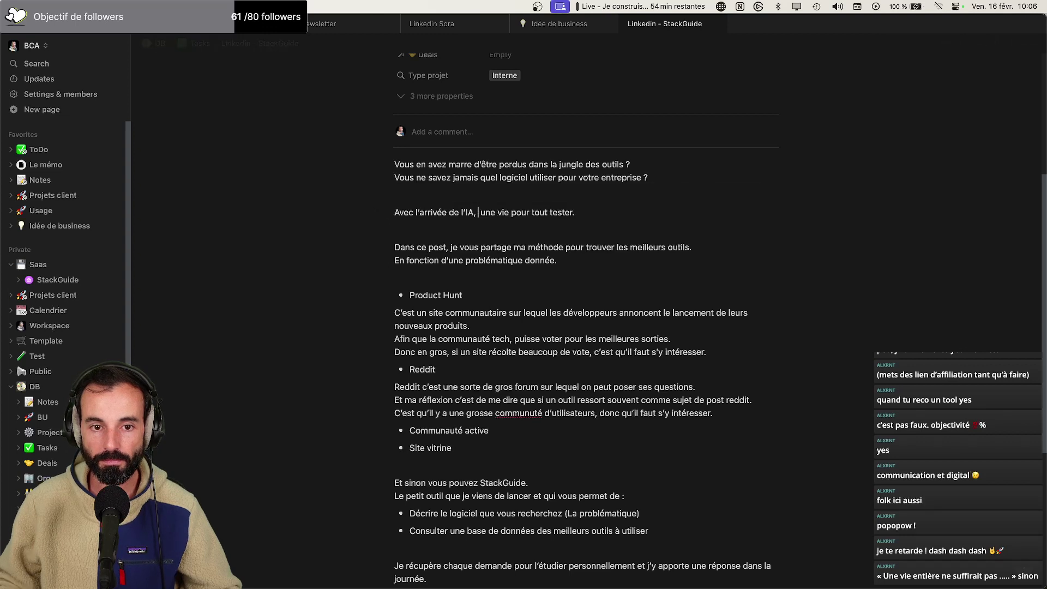
{"action": "type", "text": "entière"}
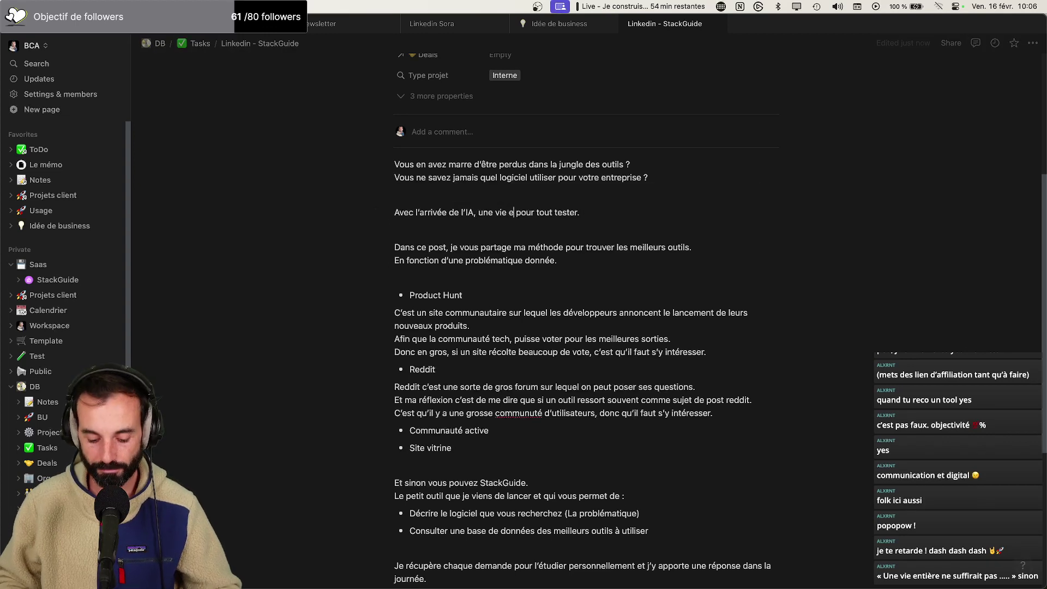
{"action": "type", "text": " ne suffi"}
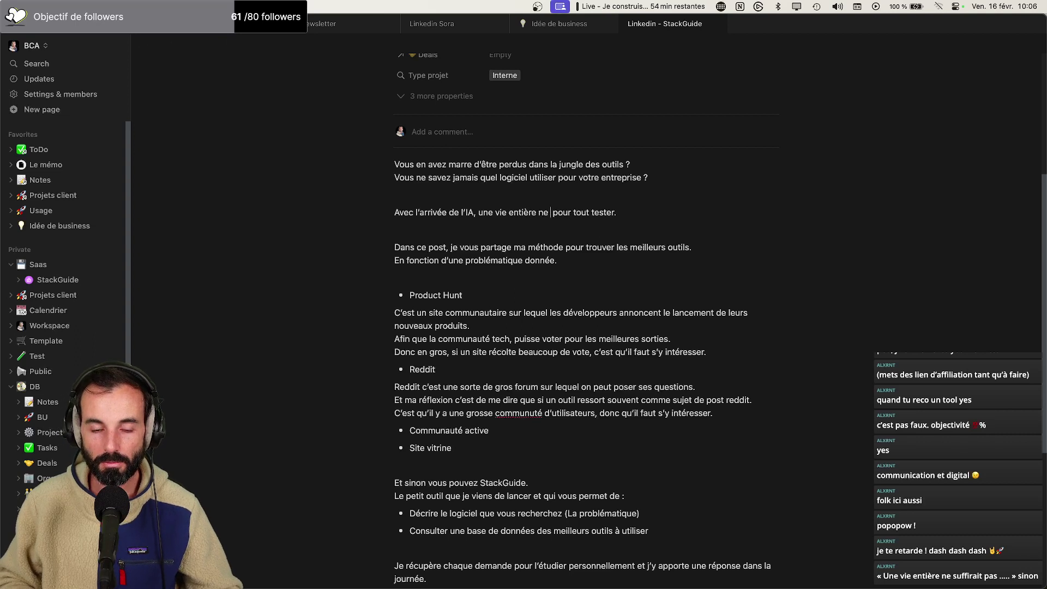
{"action": "type", "text": "rait pas"}
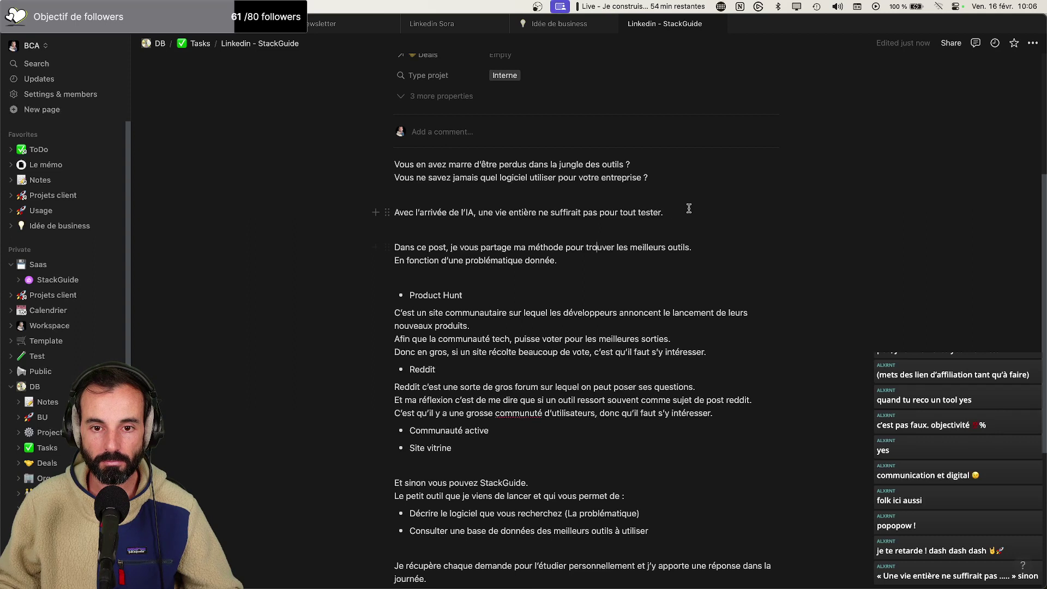
{"action": "scroll", "coordinate": [479, 374], "scroll_direction": "down", "scroll_amount": 1}
{"action": "scroll", "coordinate": [478, 374], "scroll_direction": "down", "scroll_amount": 5}
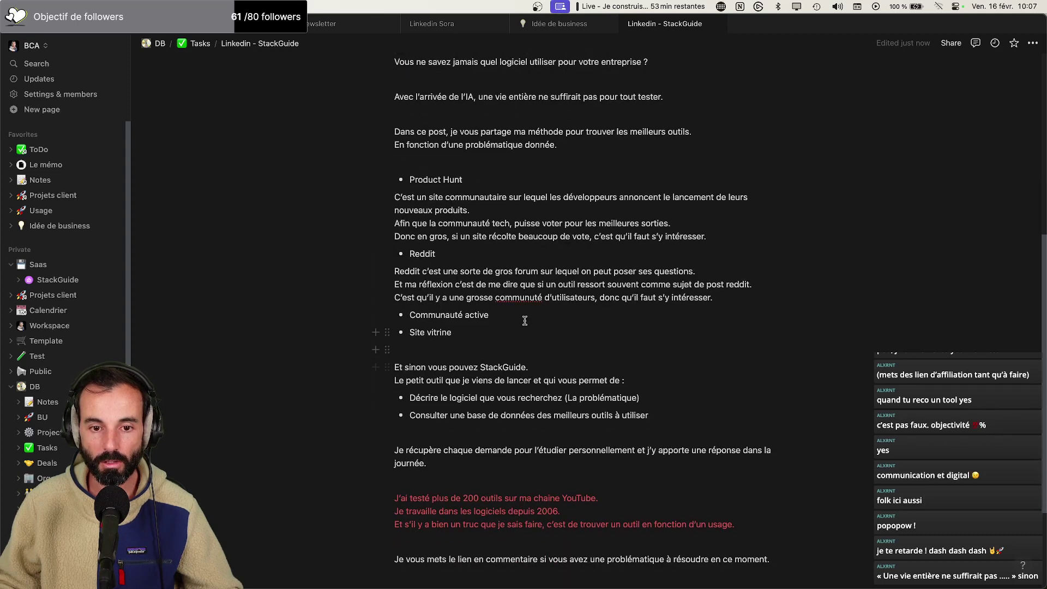
Fix 'communuté', then explain Communauté active: Reddit follow-up, Discord user community, quality indications
{"action": "left_click", "coordinate": [526, 299]}
{"action": "type", "text": "a"}
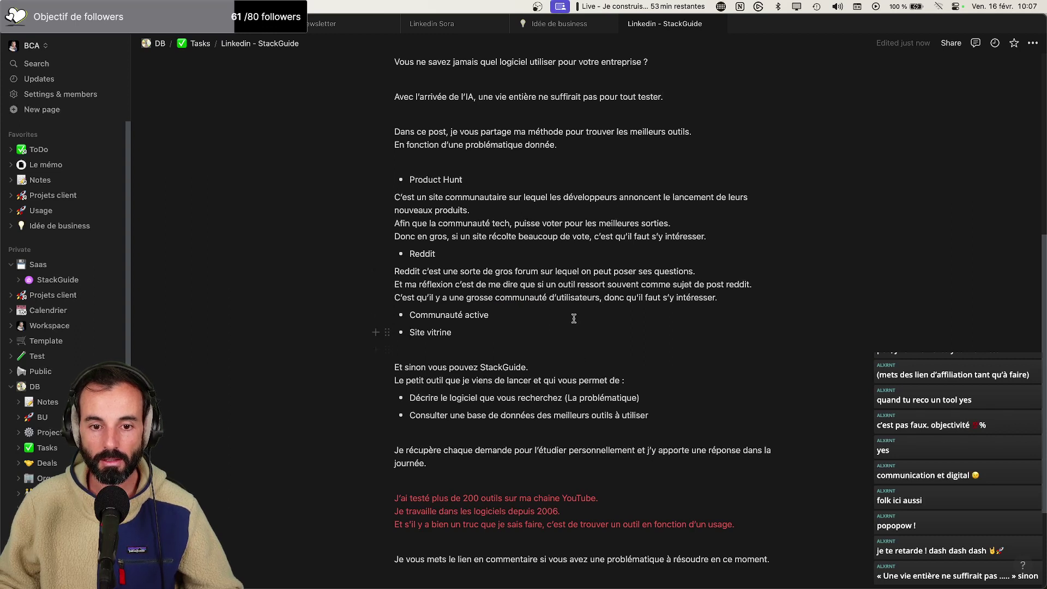
{"action": "key", "text": "Return"}
{"action": "type", "text": "Dans "}
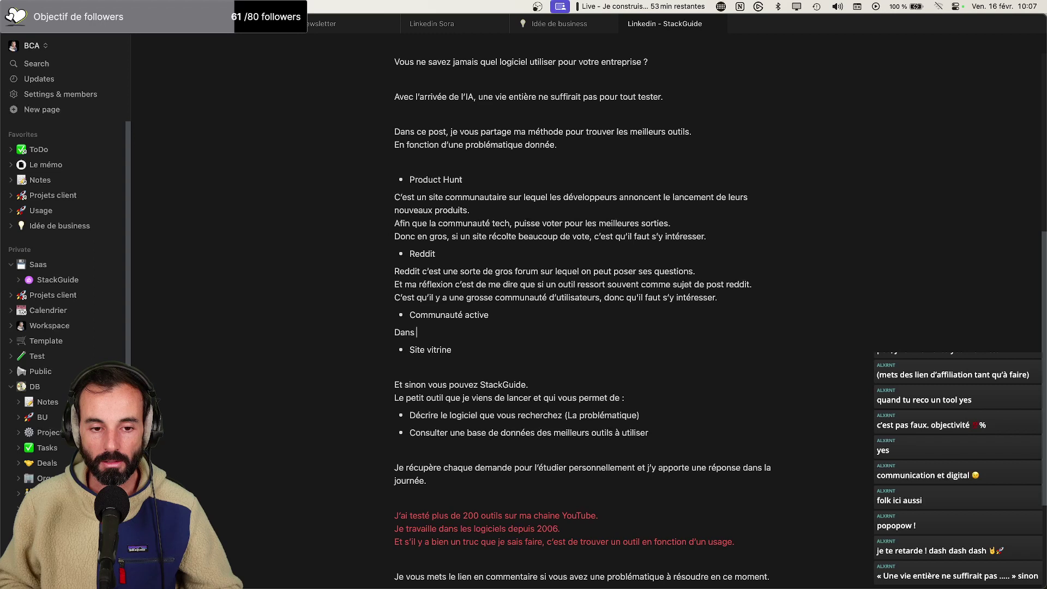
{"action": "type", "text": "la suite logi"}
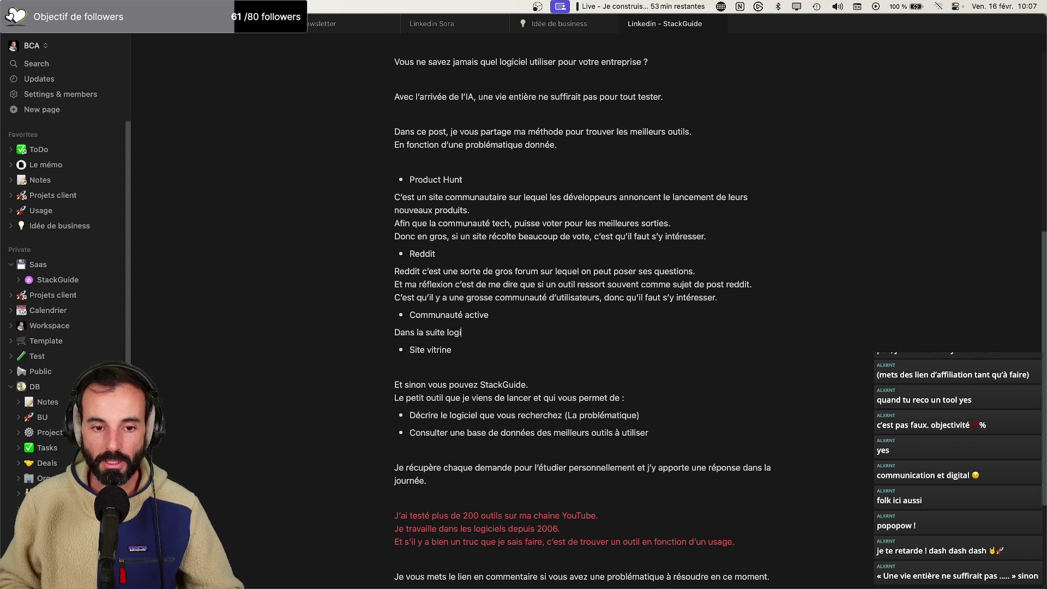
{"action": "type", "text": "que de Reddit."}
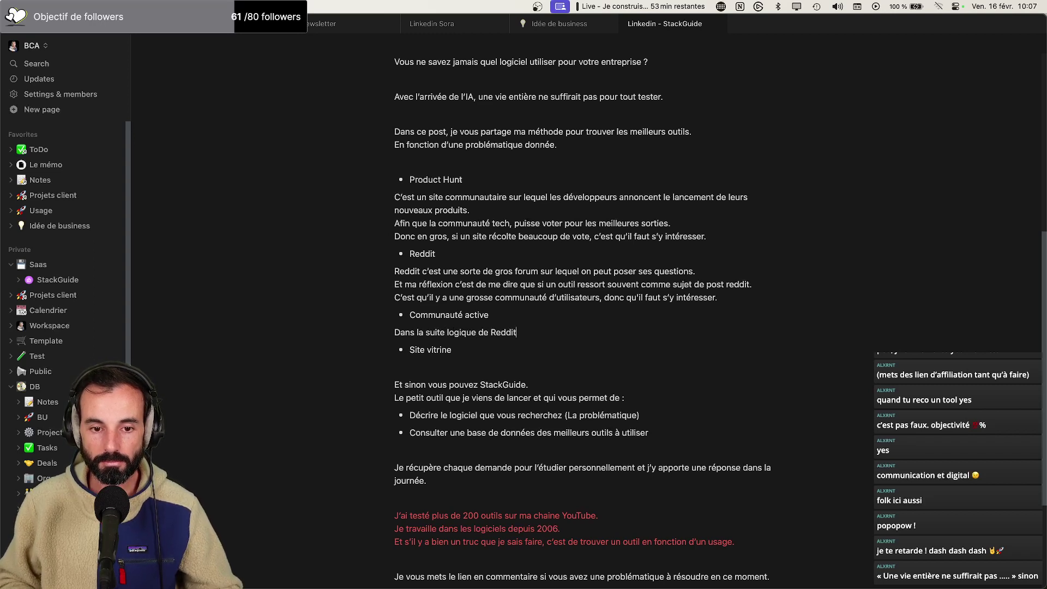
{"action": "key", "text": "Return"}
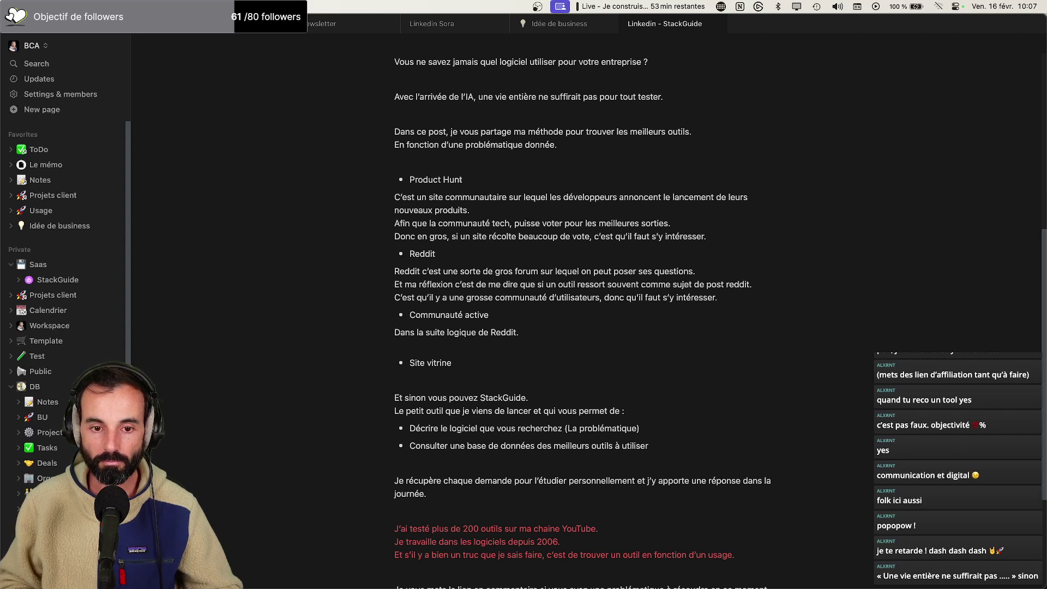
{"action": "type", "text": "Le fait"}
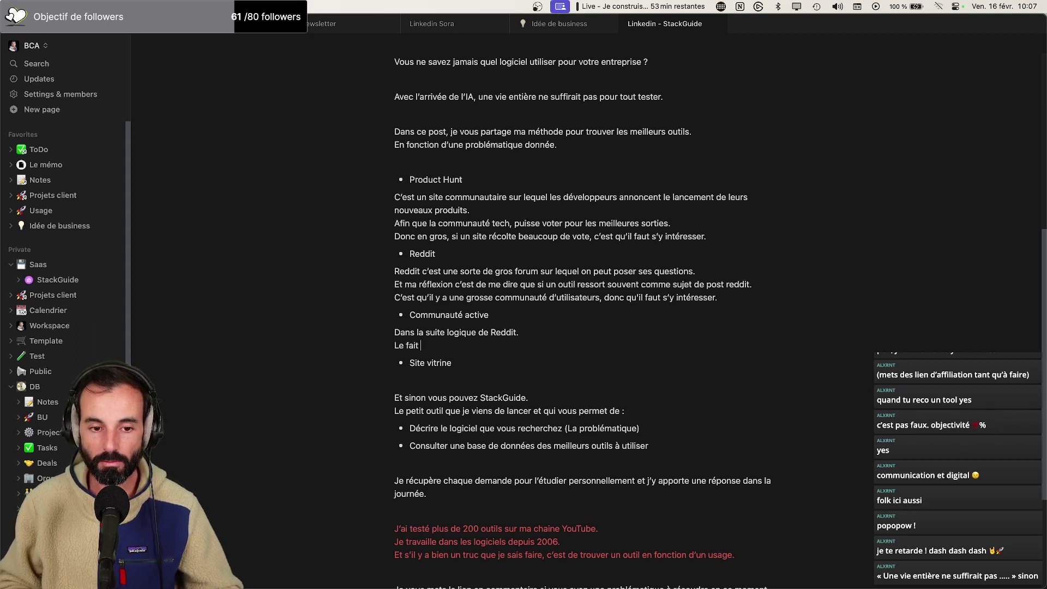
{"action": "type", "text": " de vérifier s'ui"}
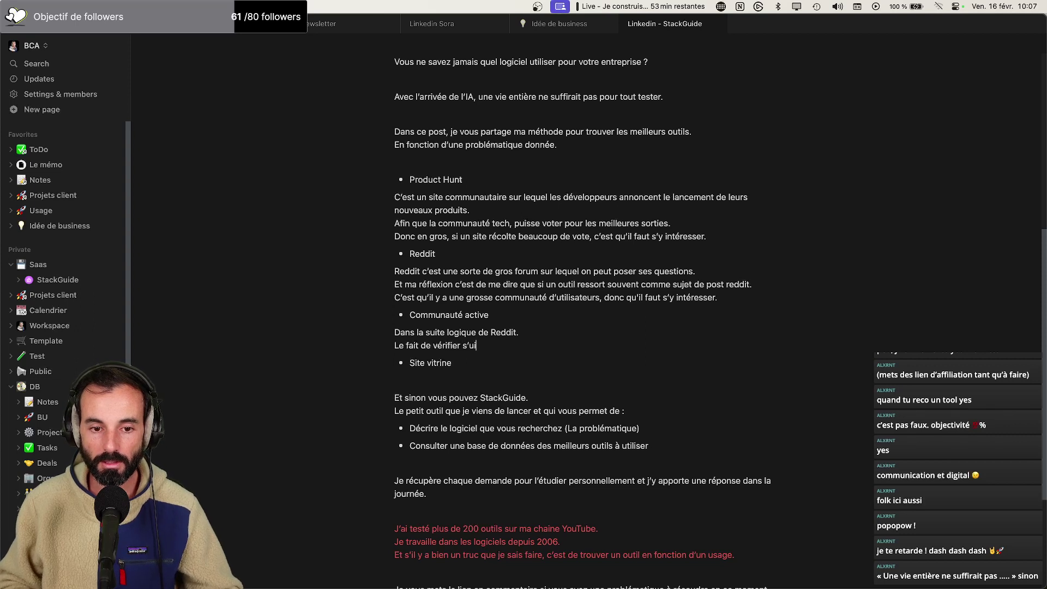
{"action": "type", "text": " y a une"}
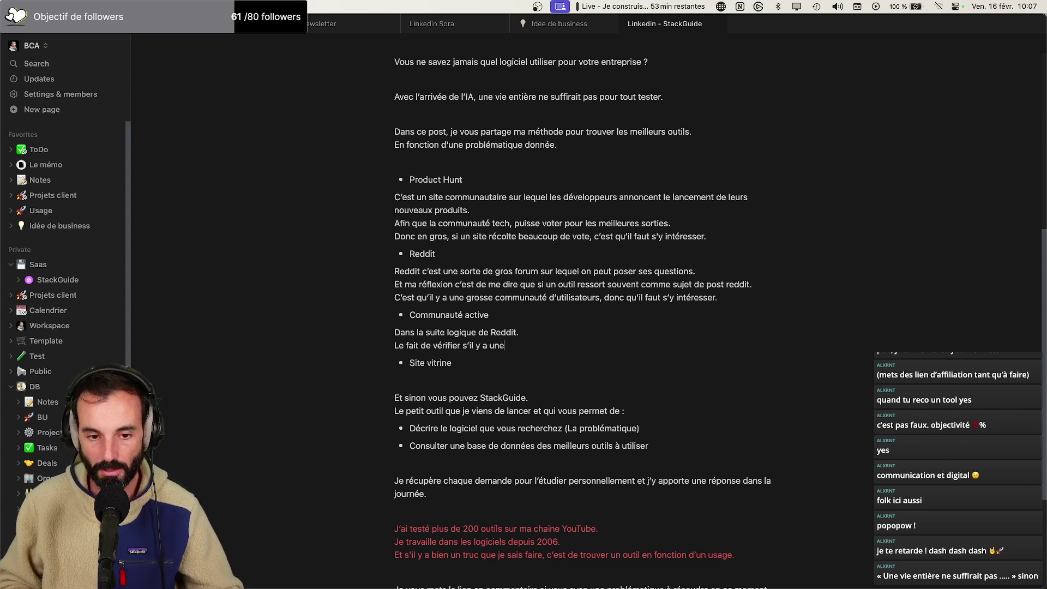
{"action": "type", "text": " communauté d'uit"}
{"action": "key", "text": "BackSpace"}
{"action": "key", "text": "BackSpace"}
{"action": "key", "text": "BackSpace"}
{"action": "type", "text": "u"}
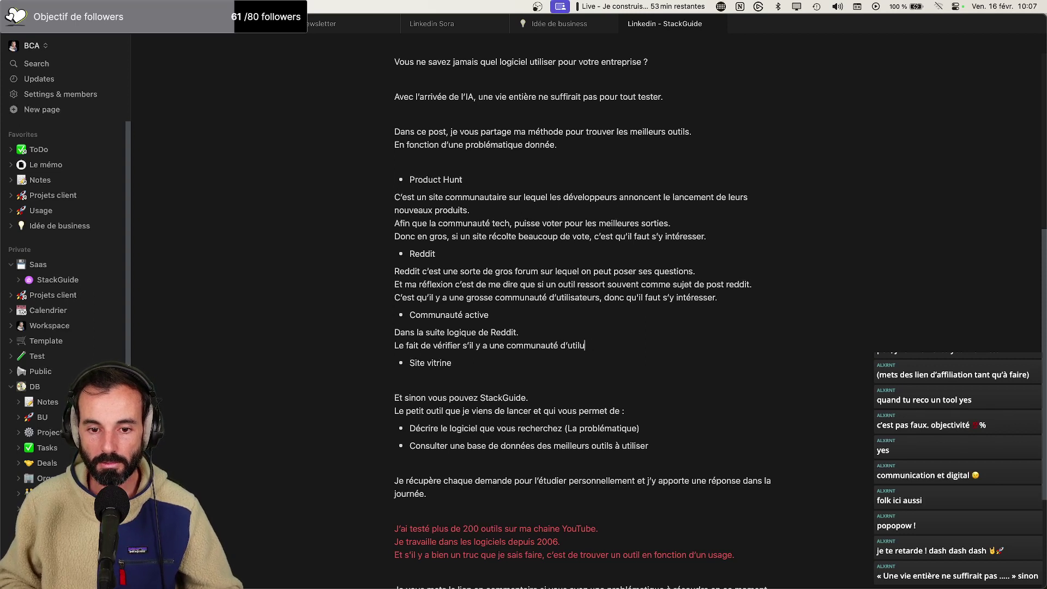
{"action": "type", "text": "tilisateur qui existe sur Discord ("}
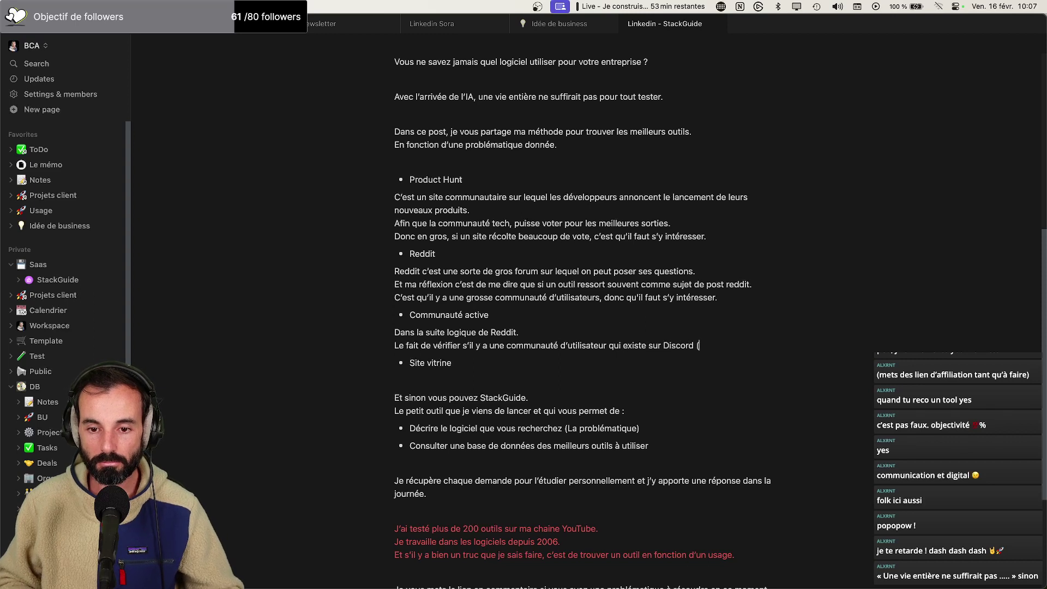
{"action": "type", "text": "Ou autre)."}
{"action": "key", "text": "Return"}
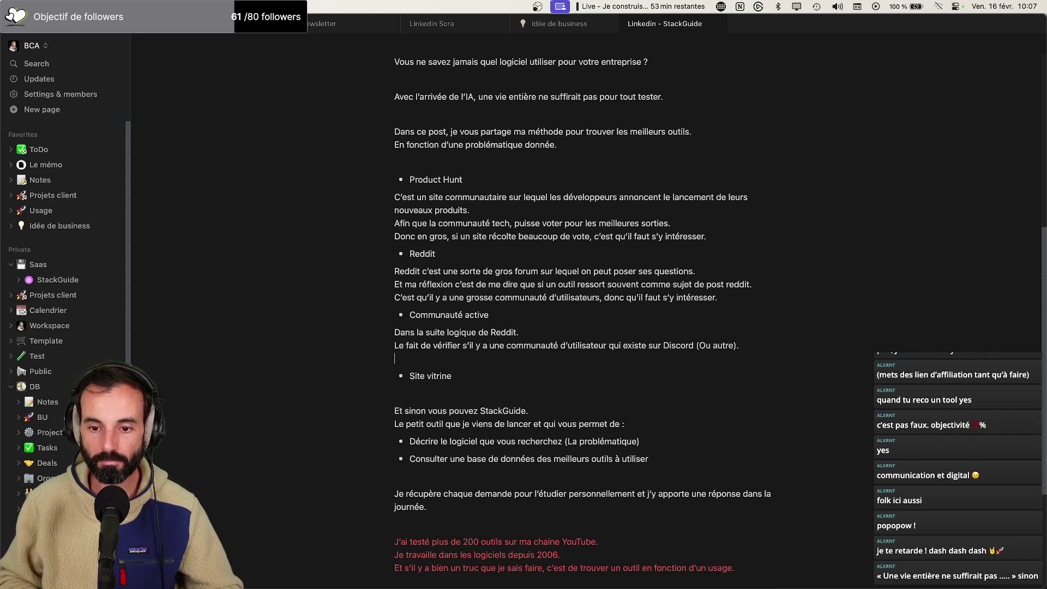
{"action": "type", "text": "Ç"}
{"action": "key", "text": "Caps_Lock"}
{"action": "type", "text": "a p"}
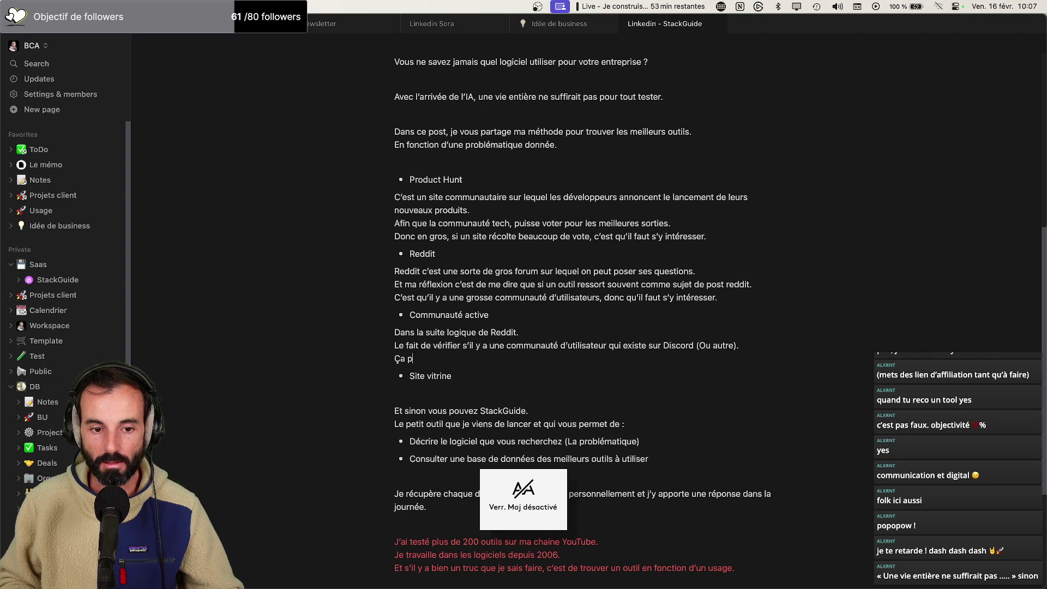
{"action": "type", "text": "eut donner d"}
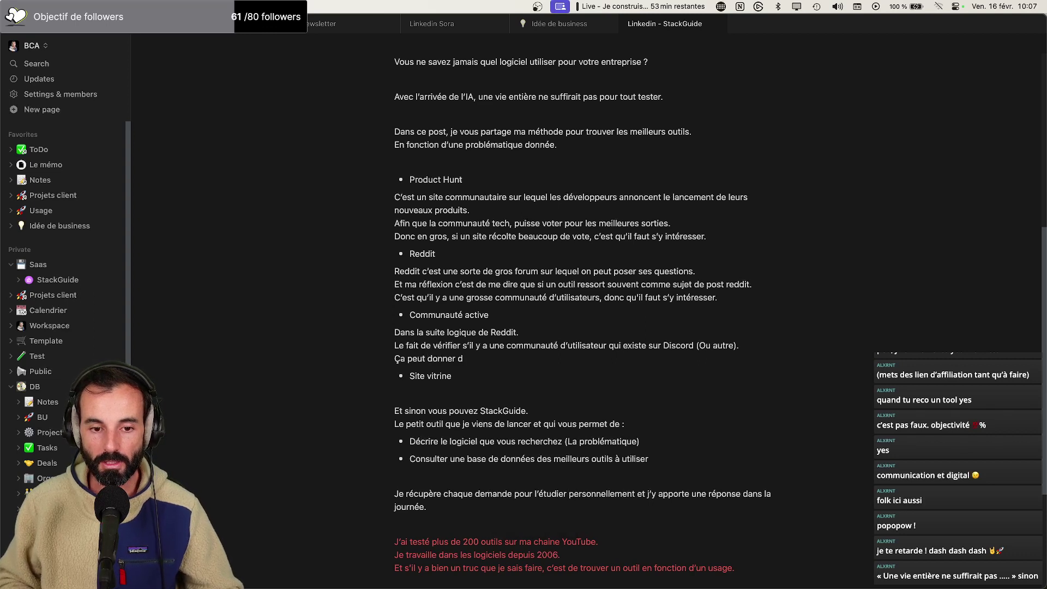
{"action": "type", "text": "e bonnes indi"}
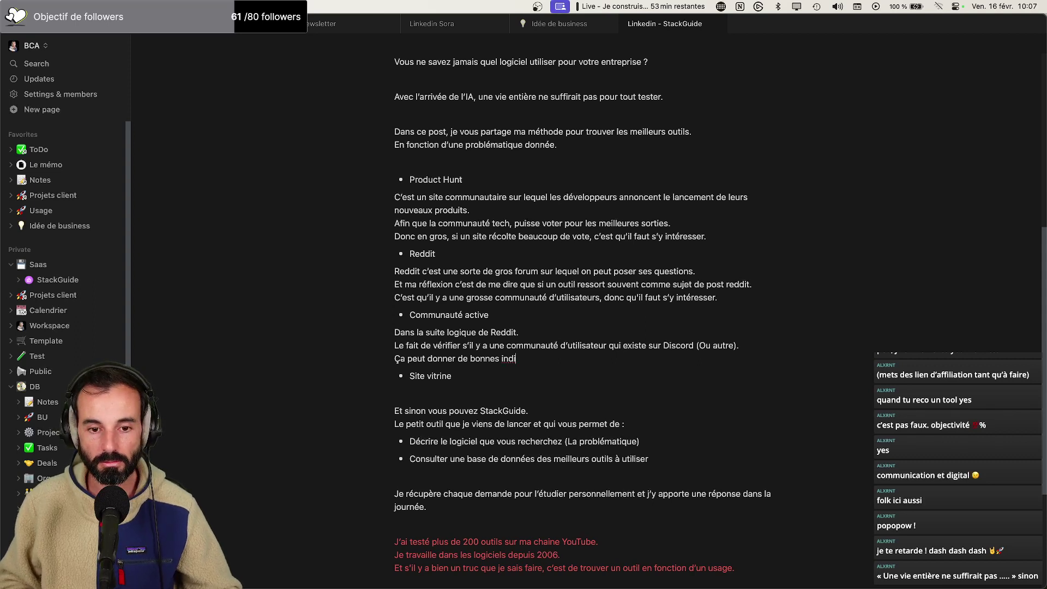
{"action": "type", "text": "cations sur la qualit"}
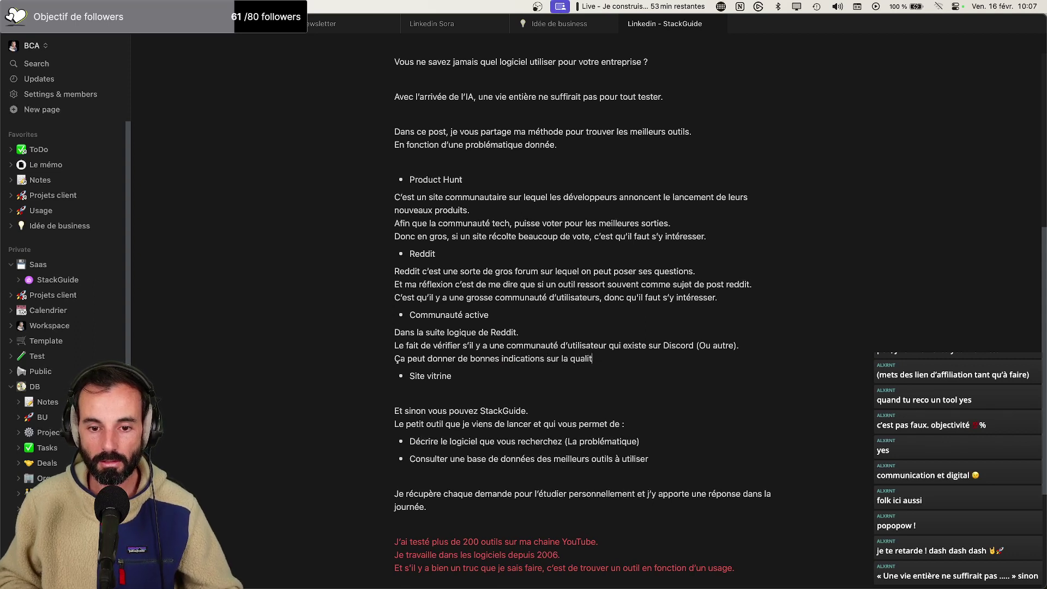
{"action": "type", "text": "é de l'outil."}
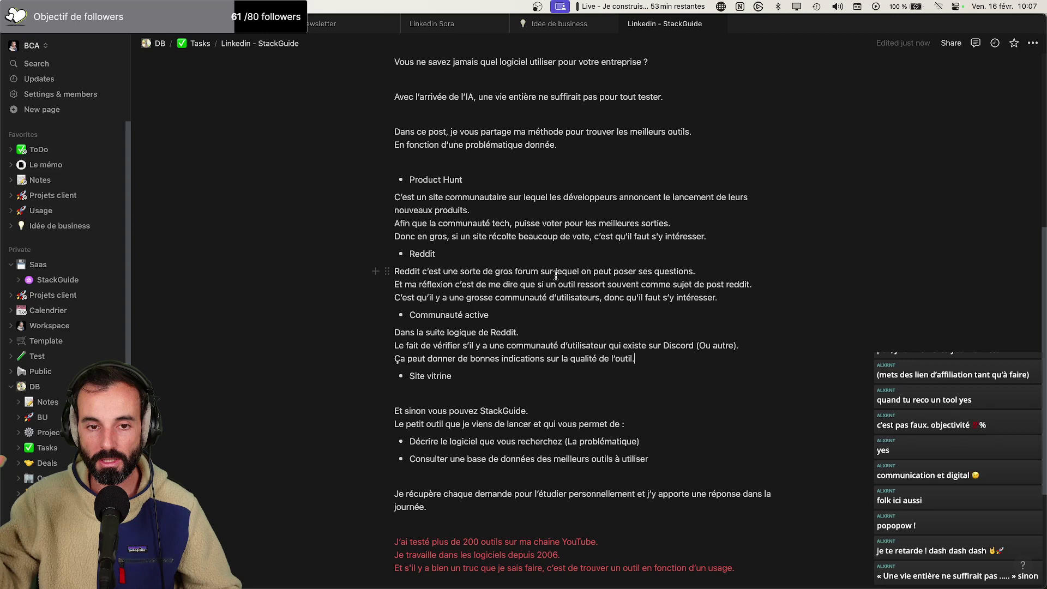
Under Site vitrine, add the showcase-site lines ending 'Ça peut en dire long sur le reste.'
{"action": "scroll", "coordinate": [527, 311], "scroll_direction": "down", "scroll_amount": 1}
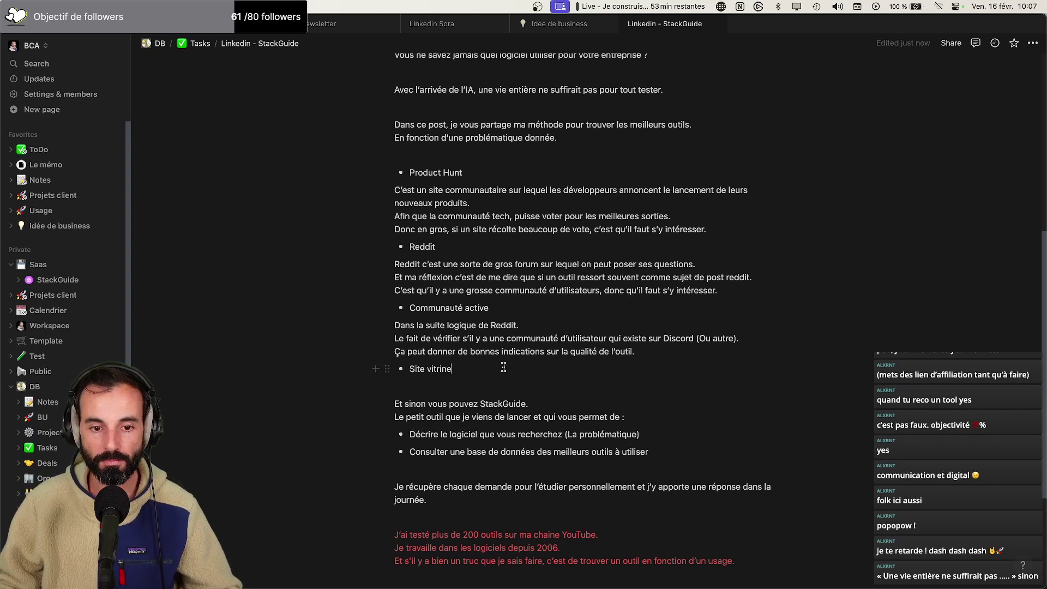
{"action": "key", "text": "Return"}
{"action": "key", "text": "Return"}
{"action": "type", "text": "Forcé"}
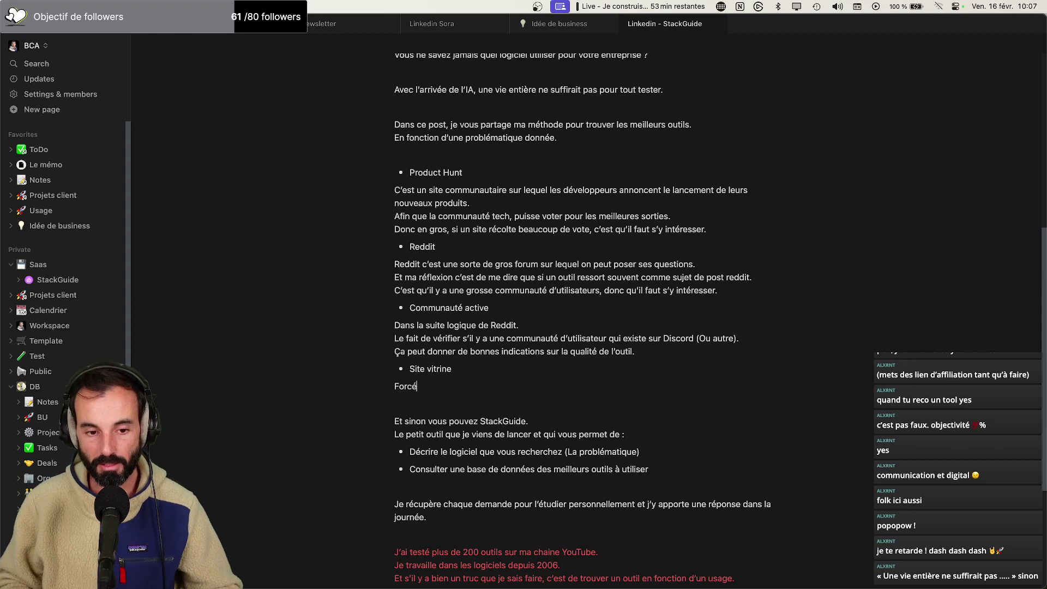
{"action": "type", "text": "mentnt, le fait d'aller voir à quoi ressemble le site vi"}
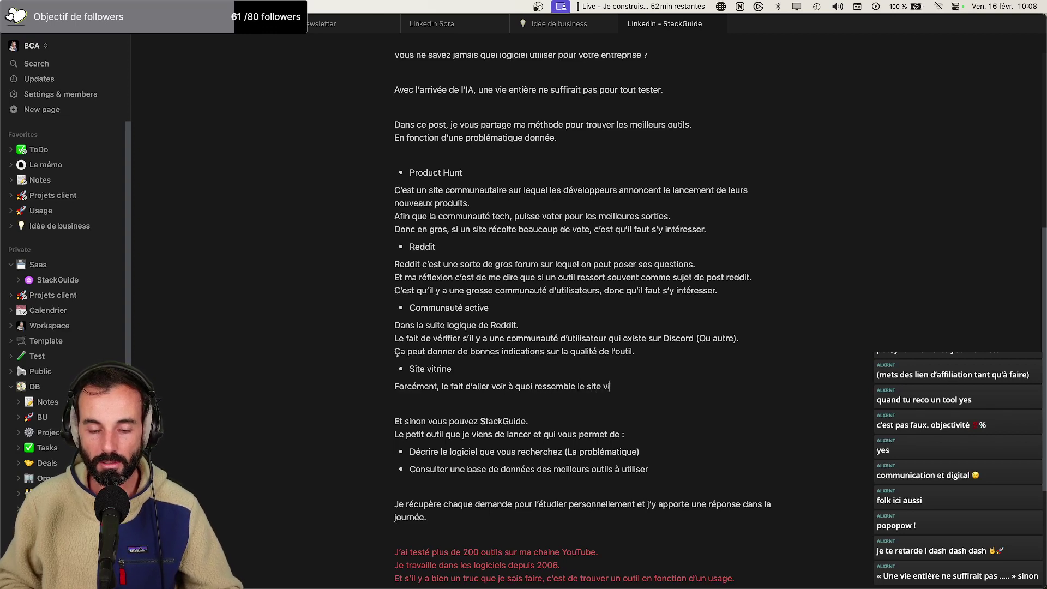
{"action": "type", "text": "tre."}
{"action": "key", "text": "Return"}
{"action": "type", "text": "Ç"}
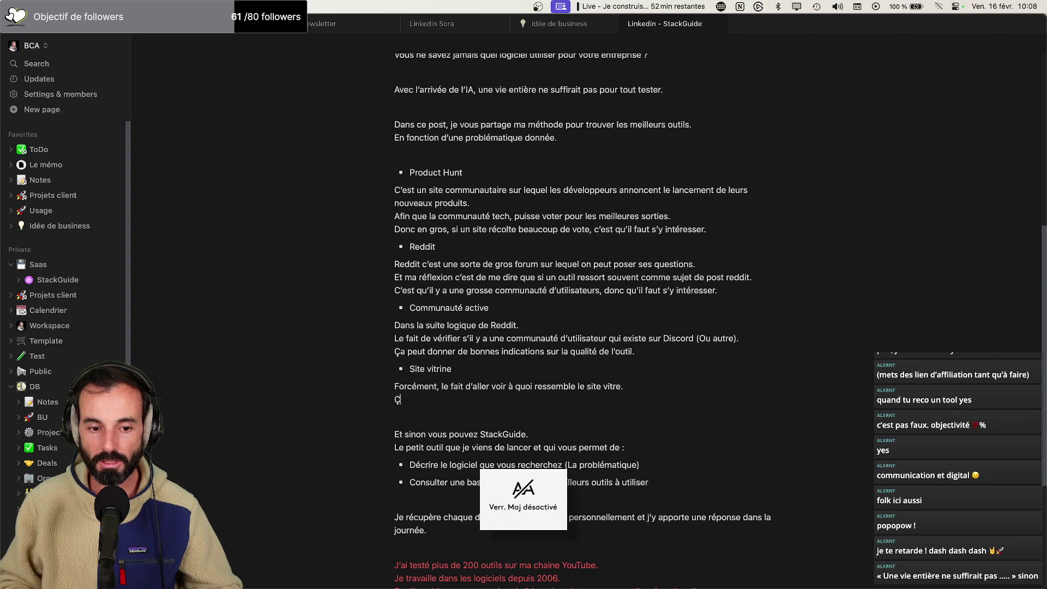
{"action": "type", "text": "a peut en dire l"}
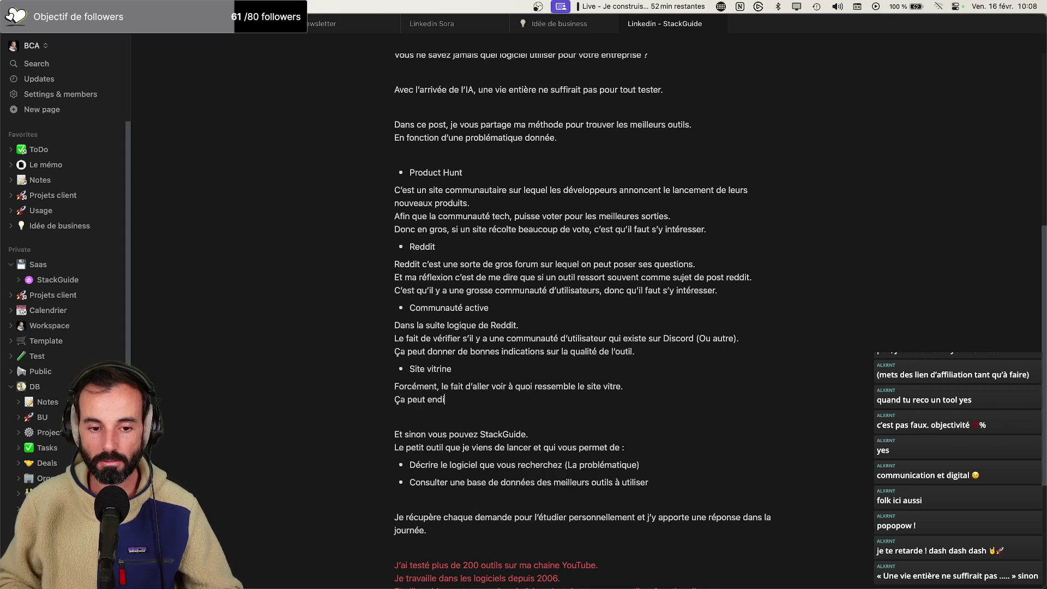
{"action": "type", "text": "ong"}
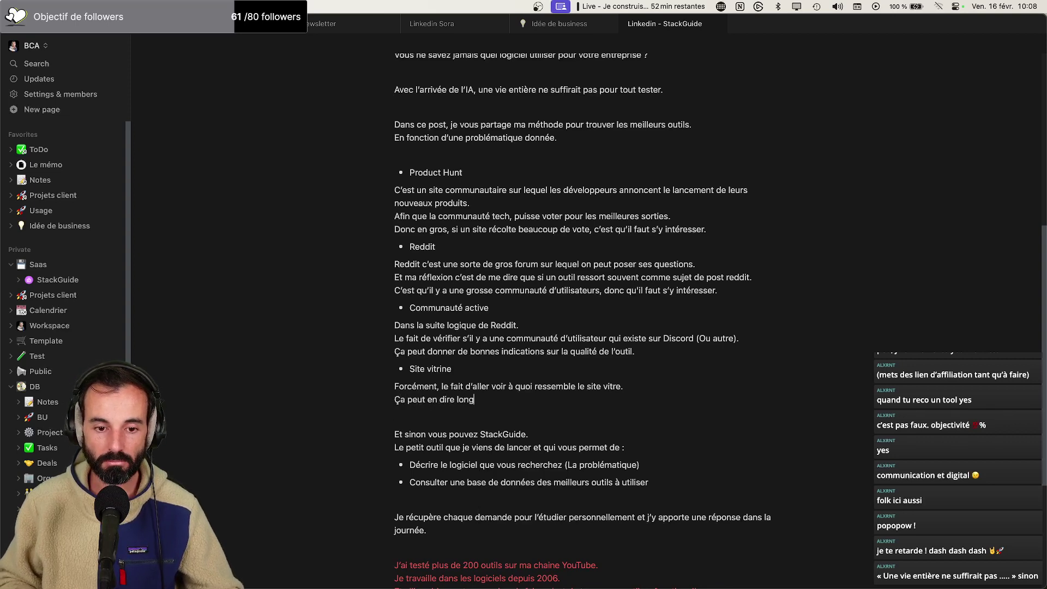
{"action": "type", "text": " sur le reste?."}
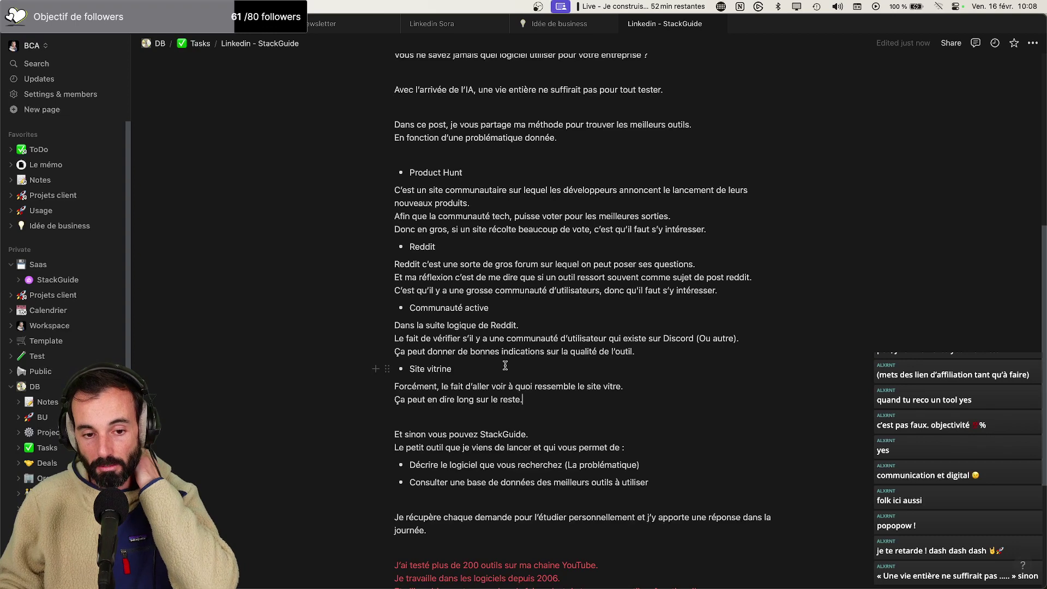
{"action": "scroll", "coordinate": [539, 362], "scroll_direction": "down", "scroll_amount": 3}
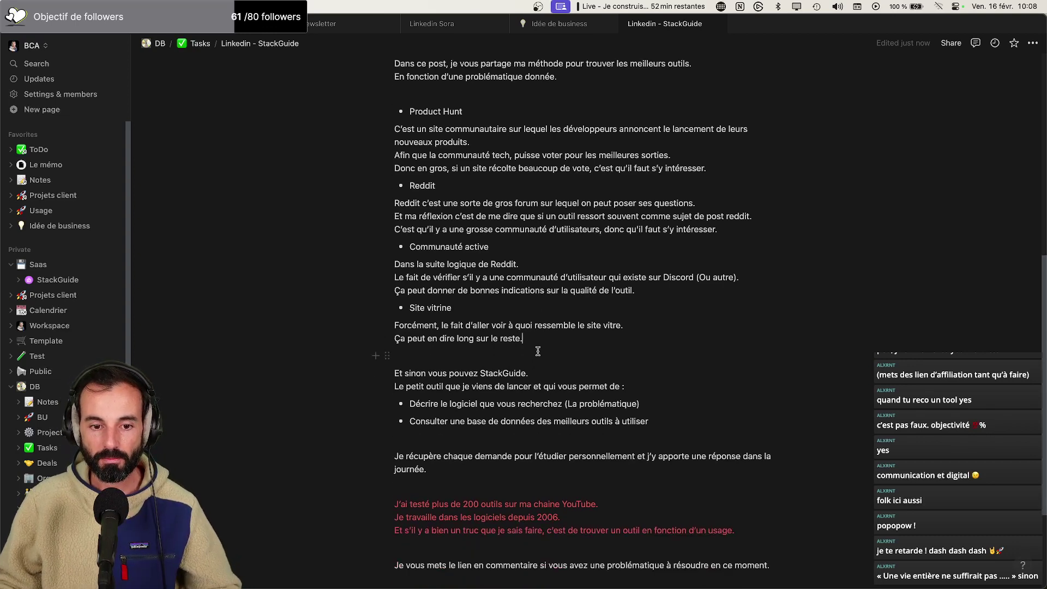
Add 'utiliser' before StackGuide and reword 'Le petit outil' to 'C'est le petit outil'
{"action": "left_click", "coordinate": [479, 375]}
{"action": "type", "text": "u"}
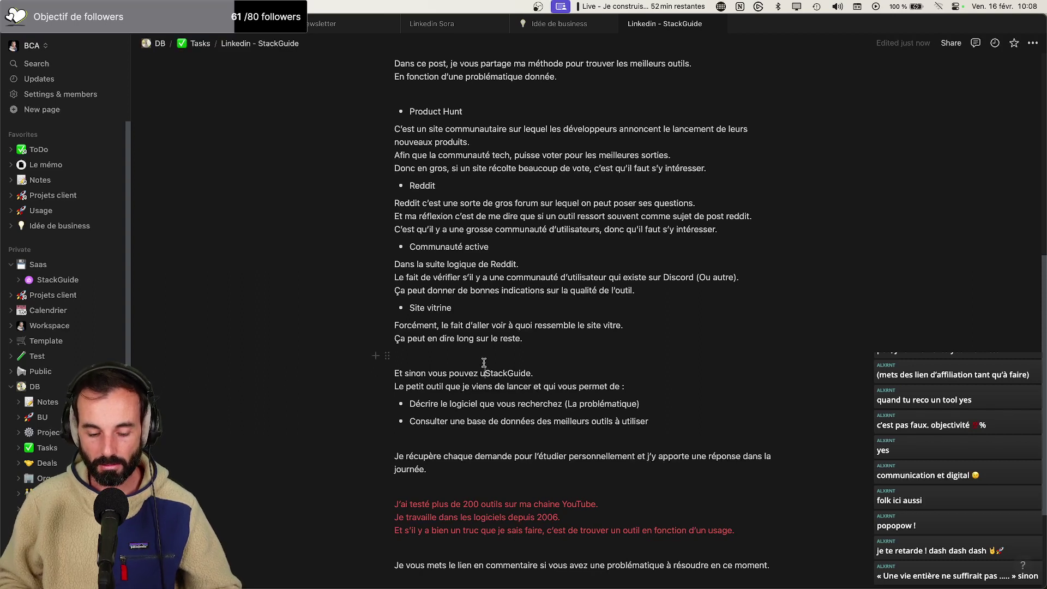
{"action": "type", "text": "tiliser"}
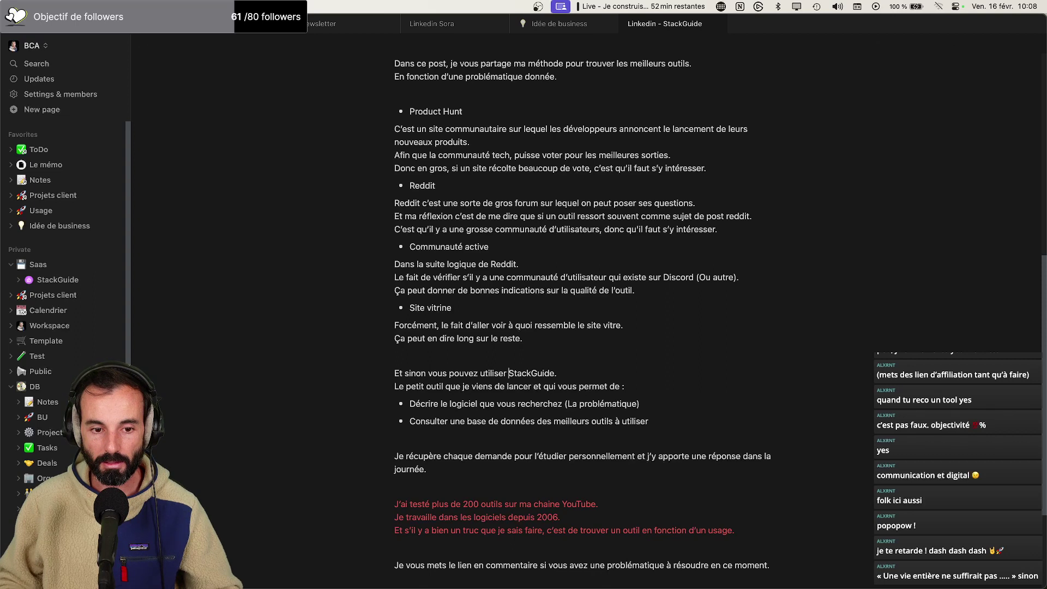
{"action": "left_click_drag", "start_coordinate": [404, 386], "coordinate": [398, 385]}
{"action": "type", "text": "C"}
{"action": "key", "text": "BackSpace"}
{"action": "key", "text": "BackSpace"}
{"action": "type", "text": "C'est le"}
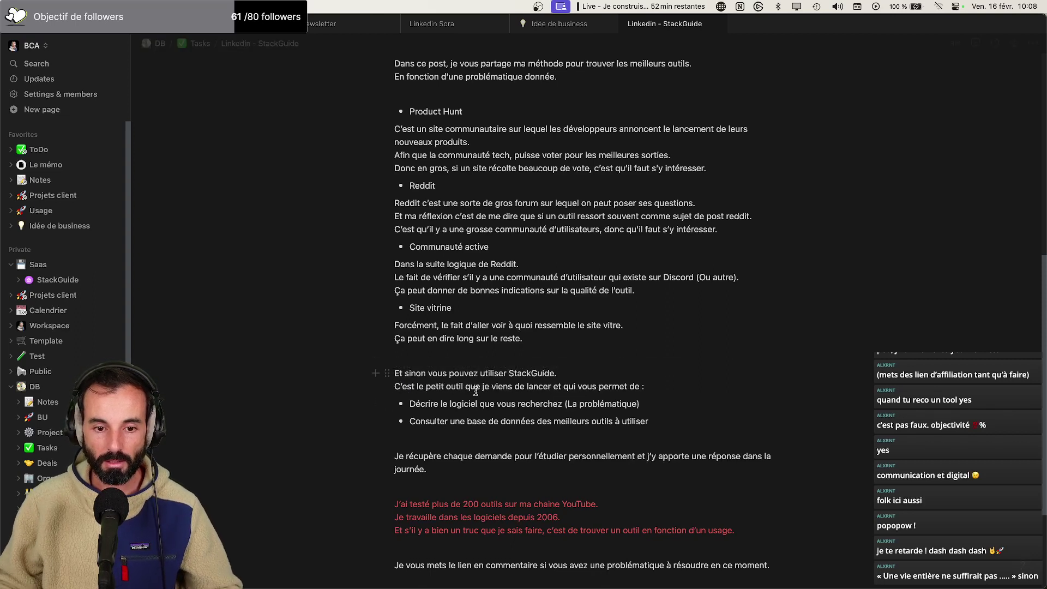
Insert 'd'entreprise' after 'logiciels' in the red credentials line
{"action": "scroll", "coordinate": [699, 389], "scroll_direction": "down", "scroll_amount": 1}
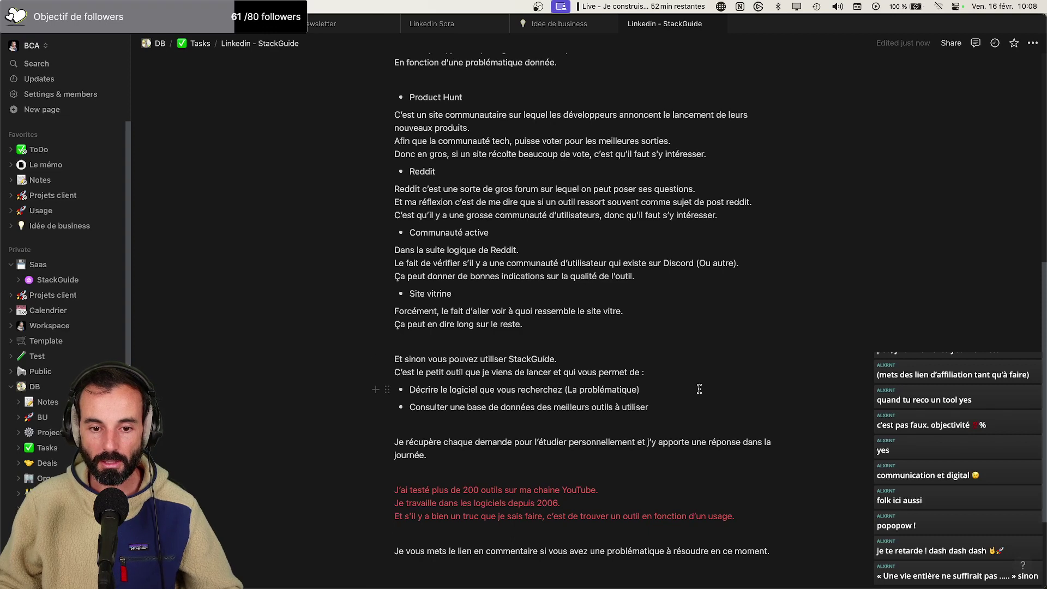
{"action": "scroll", "coordinate": [696, 388], "scroll_direction": "down", "scroll_amount": 1}
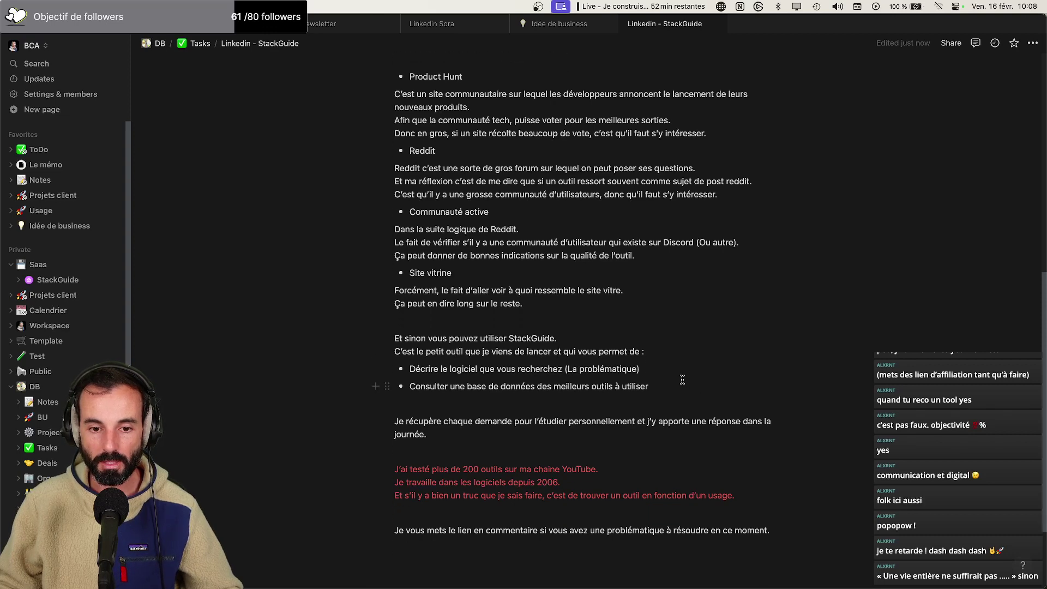
{"action": "scroll", "coordinate": [681, 379], "scroll_direction": "down", "scroll_amount": 1}
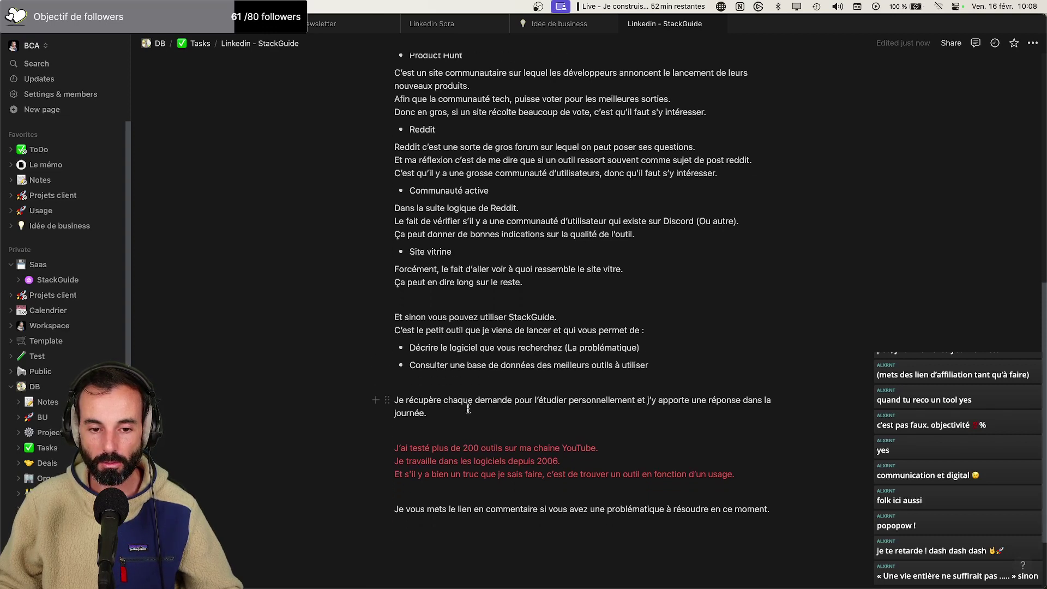
{"action": "scroll", "coordinate": [493, 404], "scroll_direction": "down", "scroll_amount": 1}
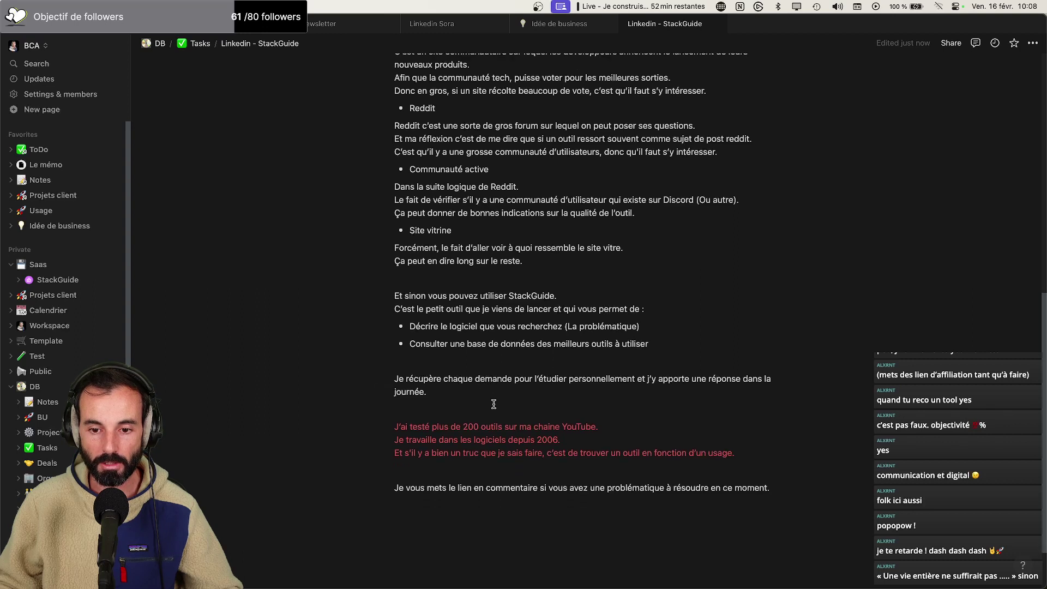
{"action": "left_click", "coordinate": [503, 390]}
{"action": "scroll", "coordinate": [503, 390], "scroll_direction": "down", "scroll_amount": 1}
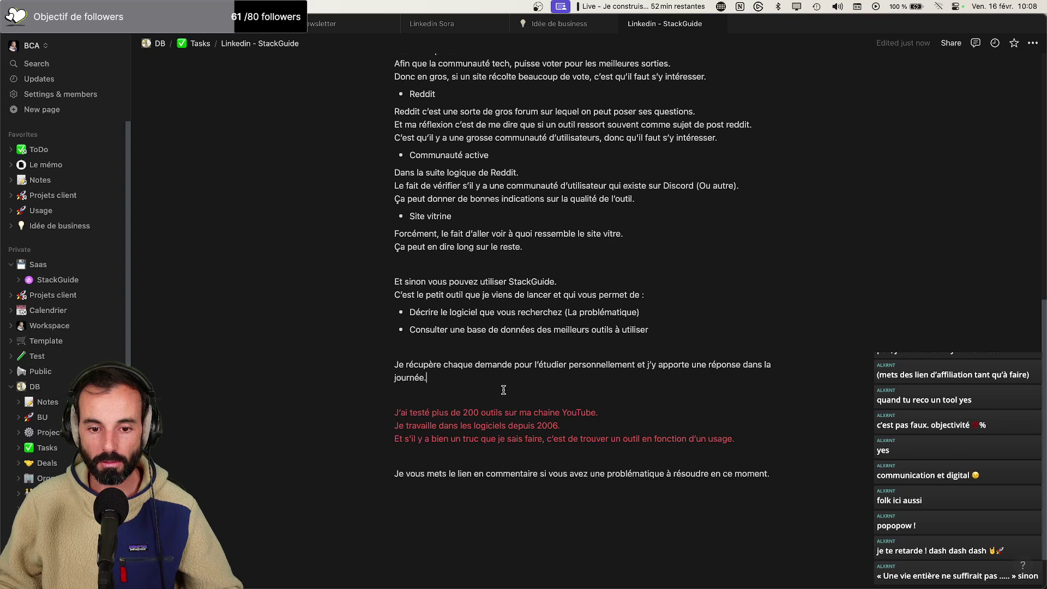
{"action": "scroll", "coordinate": [505, 391], "scroll_direction": "down", "scroll_amount": 1}
{"action": "left_click", "coordinate": [506, 404]}
{"action": "type", "text": "d’entrepris"}
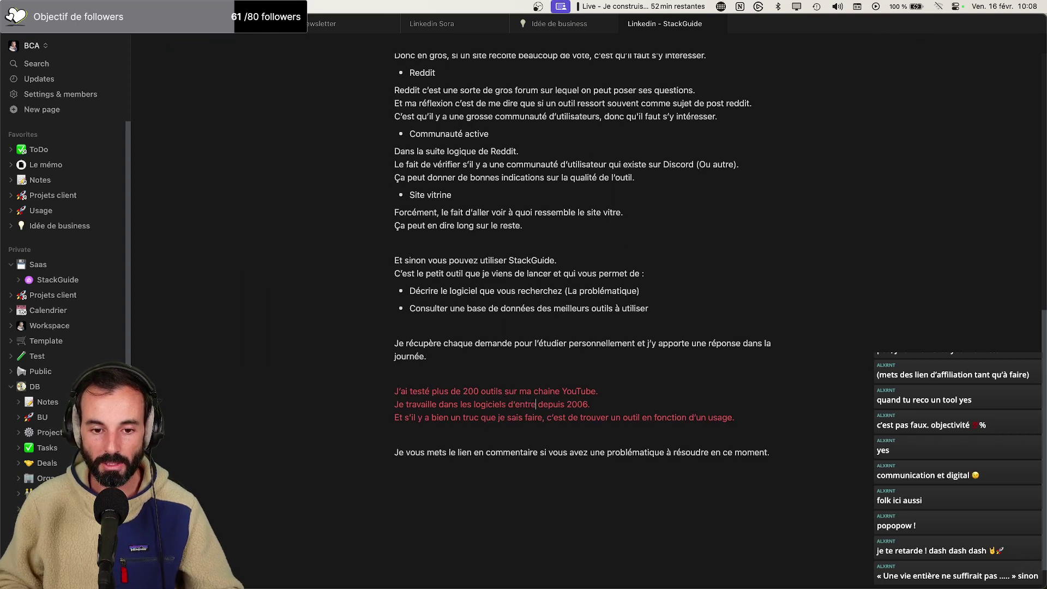
{"action": "type", "text": "e"}
Change 'Et s'il' to 'S'il' and 'un outil' to 'le bon outil', ending with 'usage donné'
{"action": "scroll", "coordinate": [446, 376], "scroll_direction": "down", "scroll_amount": 2}
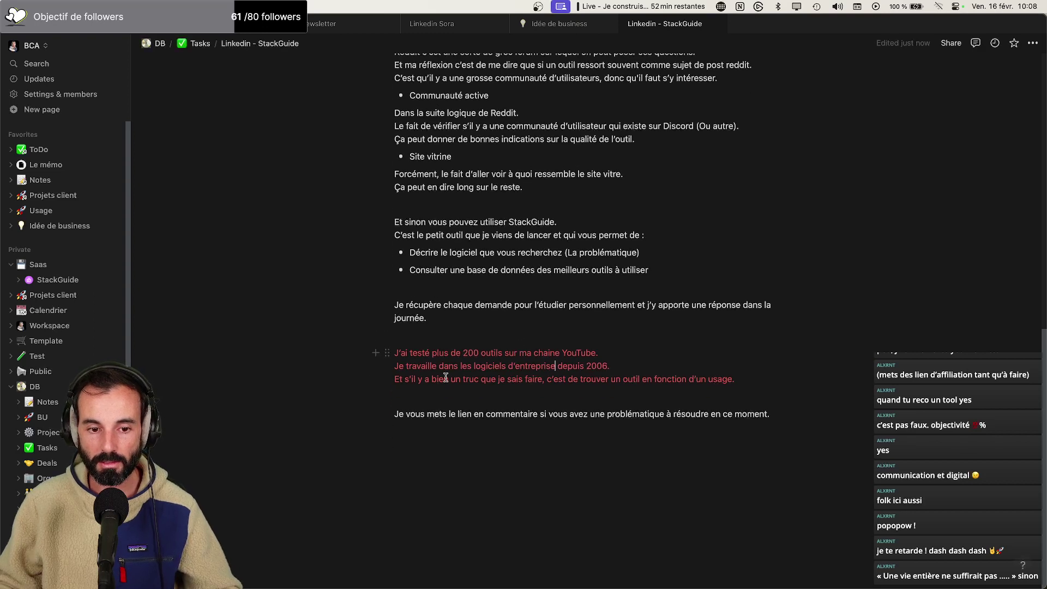
{"action": "left_click_drag", "start_coordinate": [408, 380], "coordinate": [394, 380]}
{"action": "key", "text": "BackSpace"}
{"action": "type", "text": "S"}
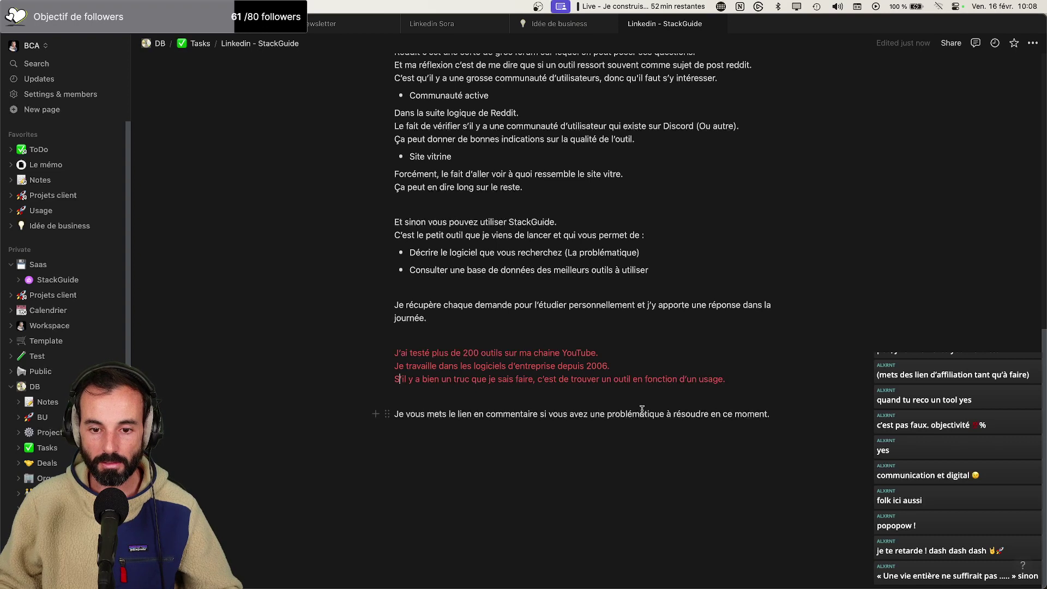
{"action": "left_click", "coordinate": [613, 378]}
{"action": "key", "text": "BackSpace"}
{"action": "key", "text": "BackSpace"}
{"action": "type", "text": "le bon"}
{"action": "left_click", "coordinate": [759, 378]}
{"action": "key", "text": "BackSpace"}
{"action": "type", "text": "donné"}
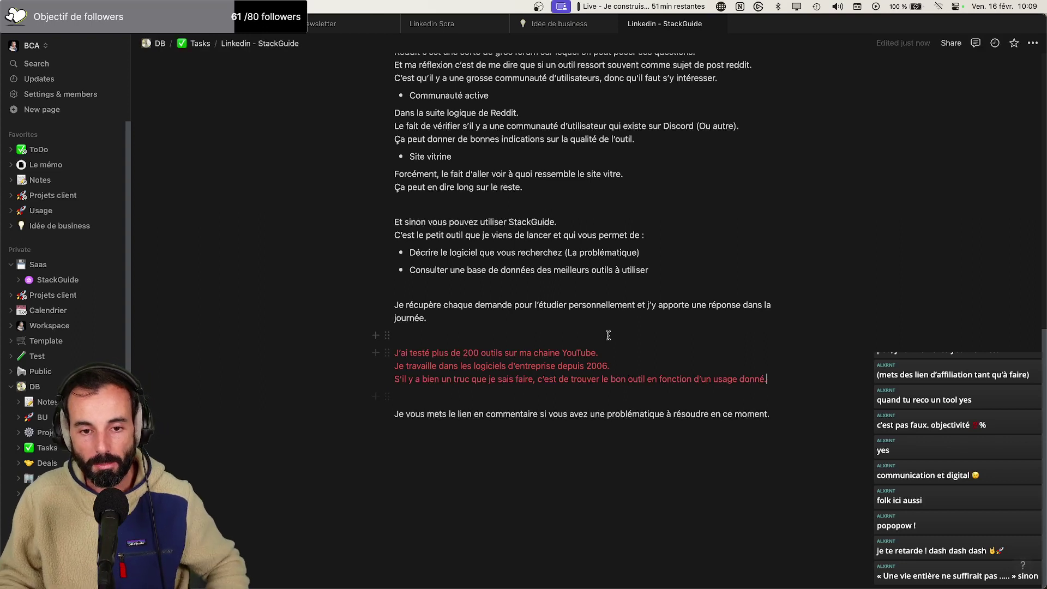
Delete the comma after 'Dans ce post' in the draft's intro
{"action": "scroll", "coordinate": [607, 334], "scroll_direction": "up", "scroll_amount": 10}
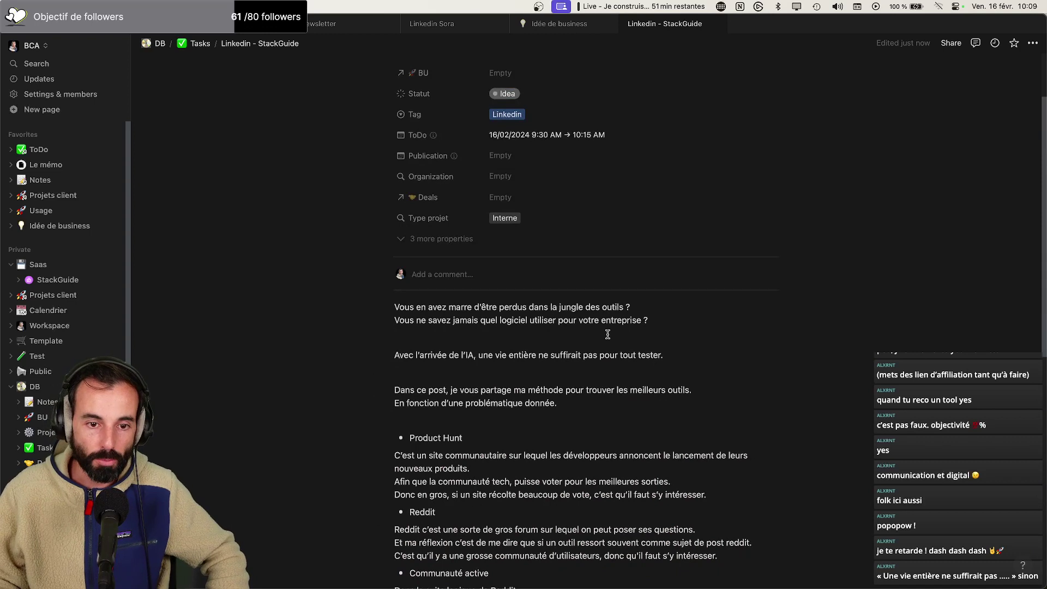
{"action": "scroll", "coordinate": [607, 334], "scroll_direction": "up", "scroll_amount": 2}
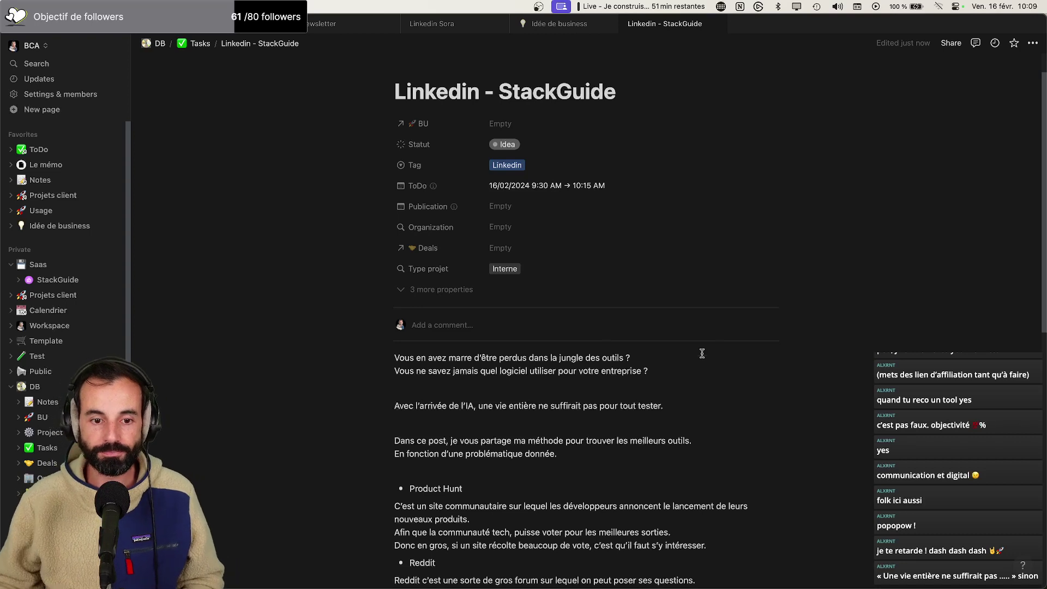
{"action": "scroll", "coordinate": [698, 349], "scroll_direction": "down", "scroll_amount": 5}
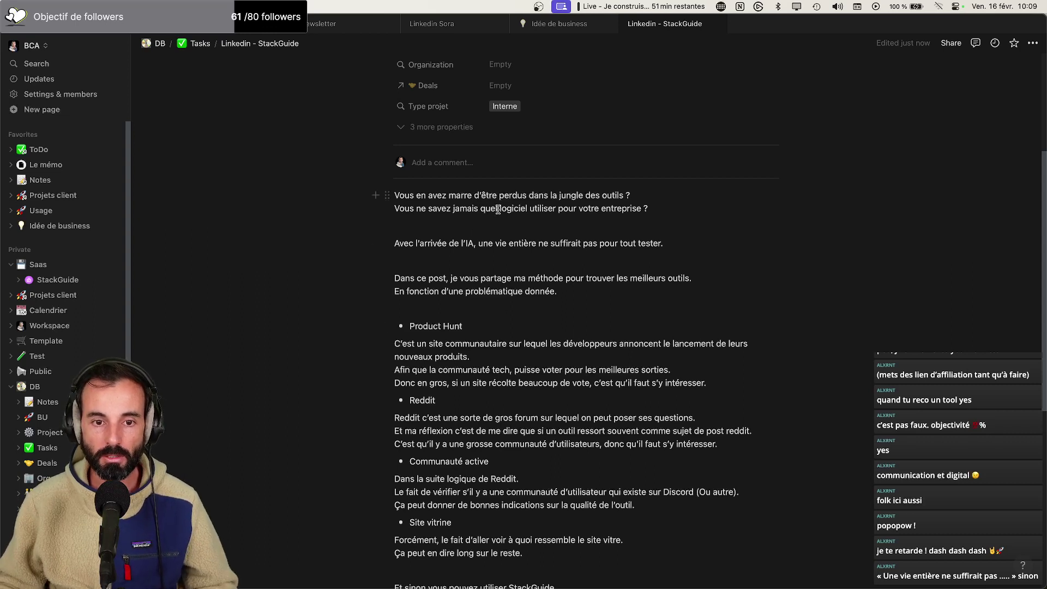
{"action": "left_click_drag", "start_coordinate": [496, 211], "coordinate": [452, 212]}
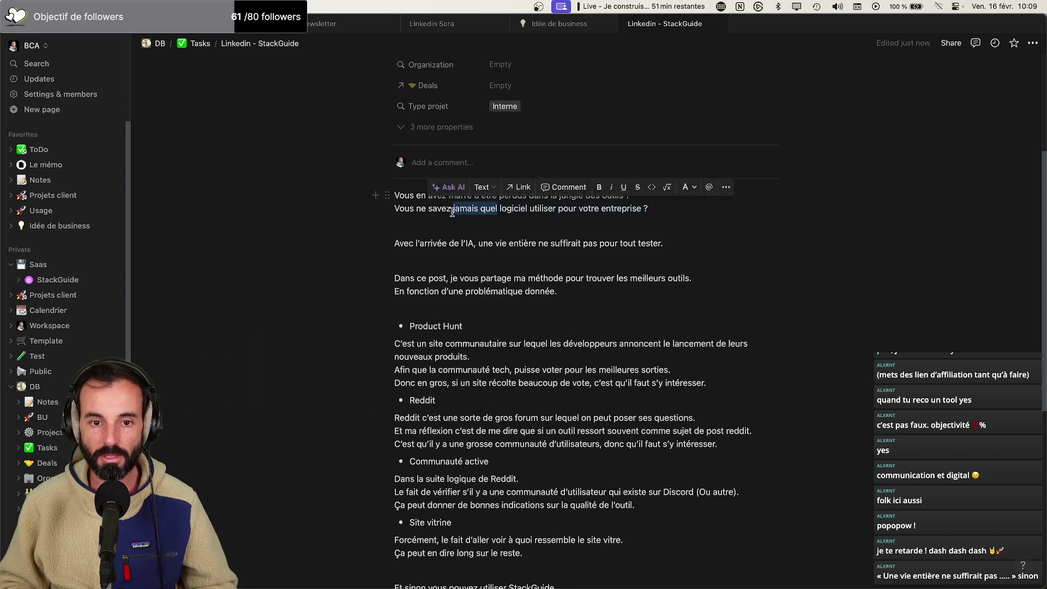
{"action": "left_click", "coordinate": [493, 224]}
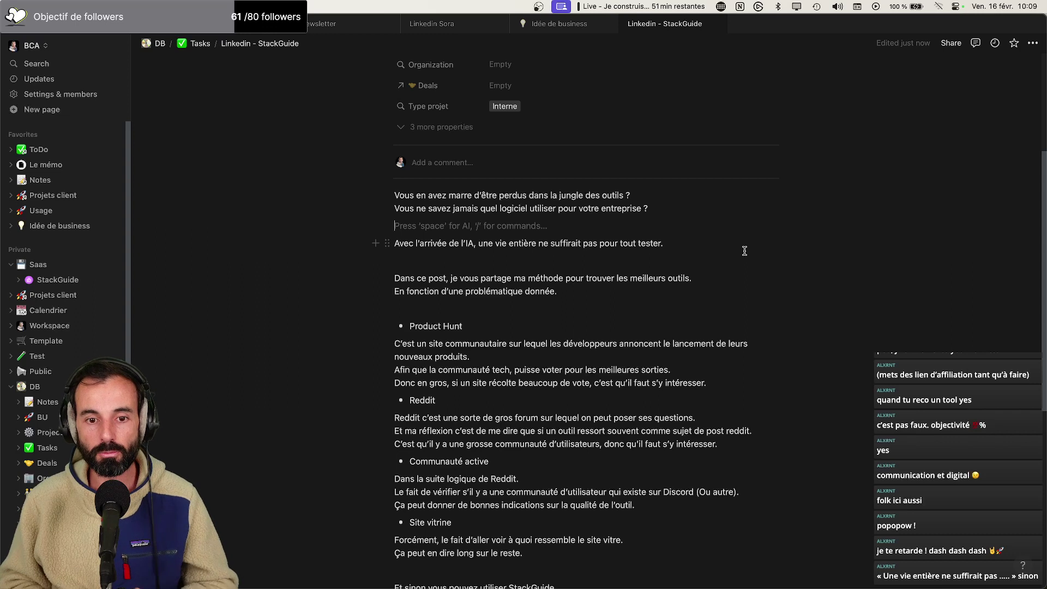
{"action": "left_click", "coordinate": [451, 278]}
{"action": "key", "text": "BackSpace"}
{"action": "key", "text": "BackSpace"}
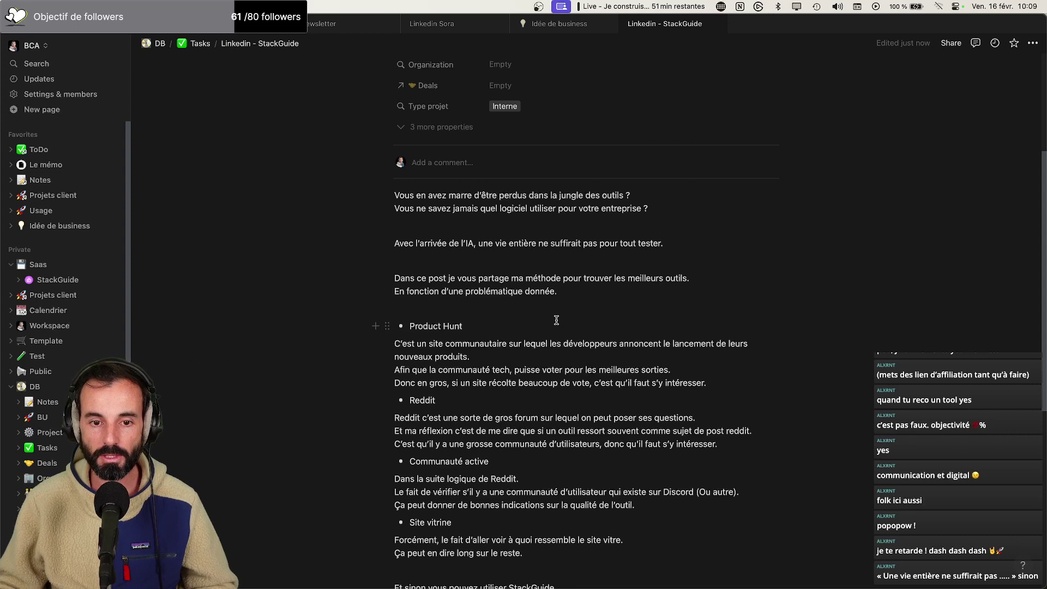
Delete the comma after 'communauté tech' in the Product Hunt text
{"action": "scroll", "coordinate": [567, 320], "scroll_direction": "down", "scroll_amount": 1}
{"action": "scroll", "coordinate": [566, 321], "scroll_direction": "down", "scroll_amount": 5}
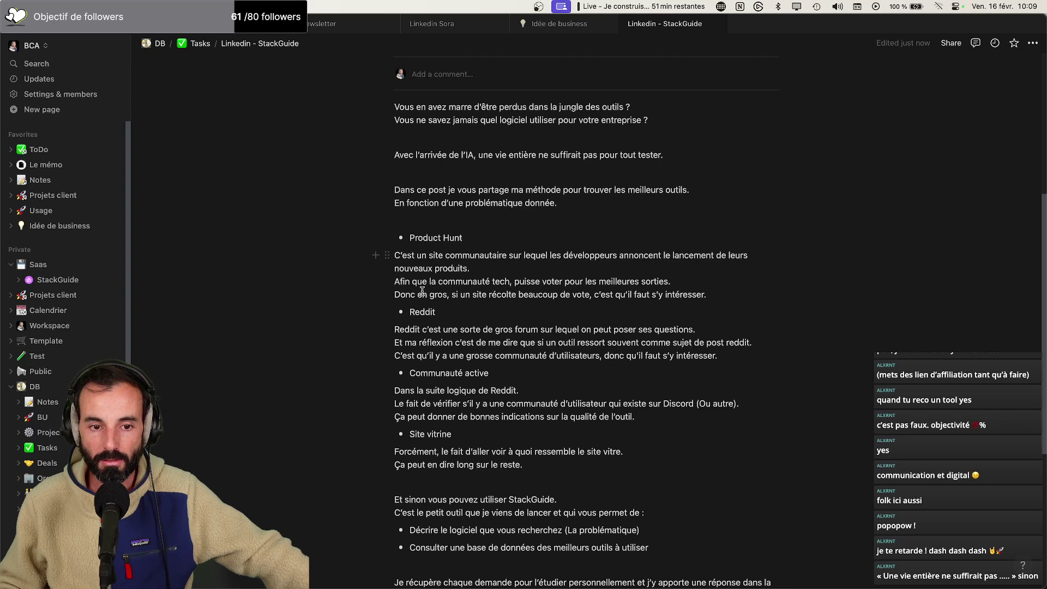
{"action": "left_click", "coordinate": [513, 282]}
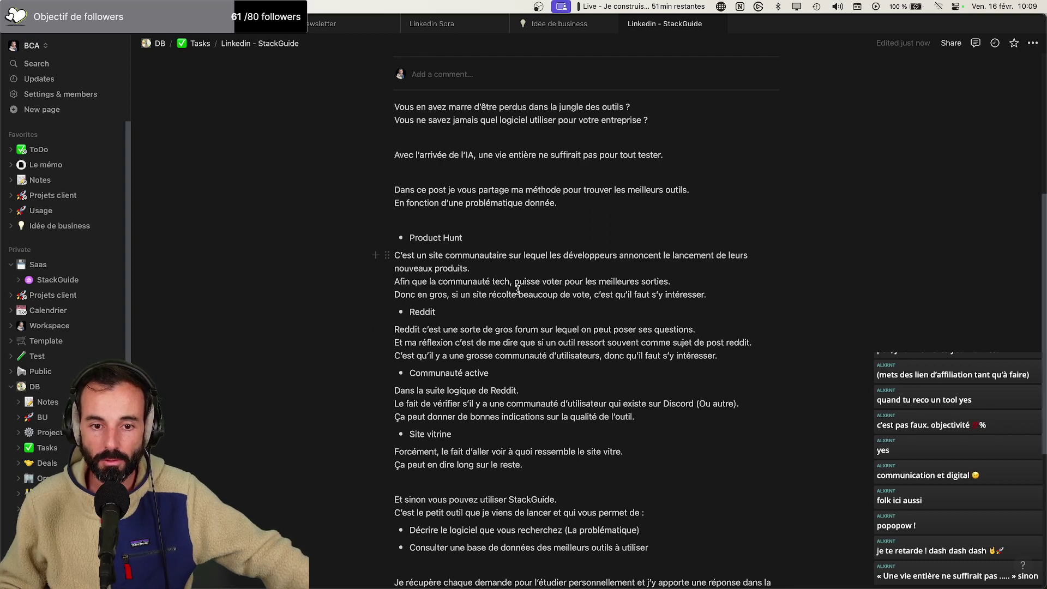
{"action": "key", "text": "BackSpace"}
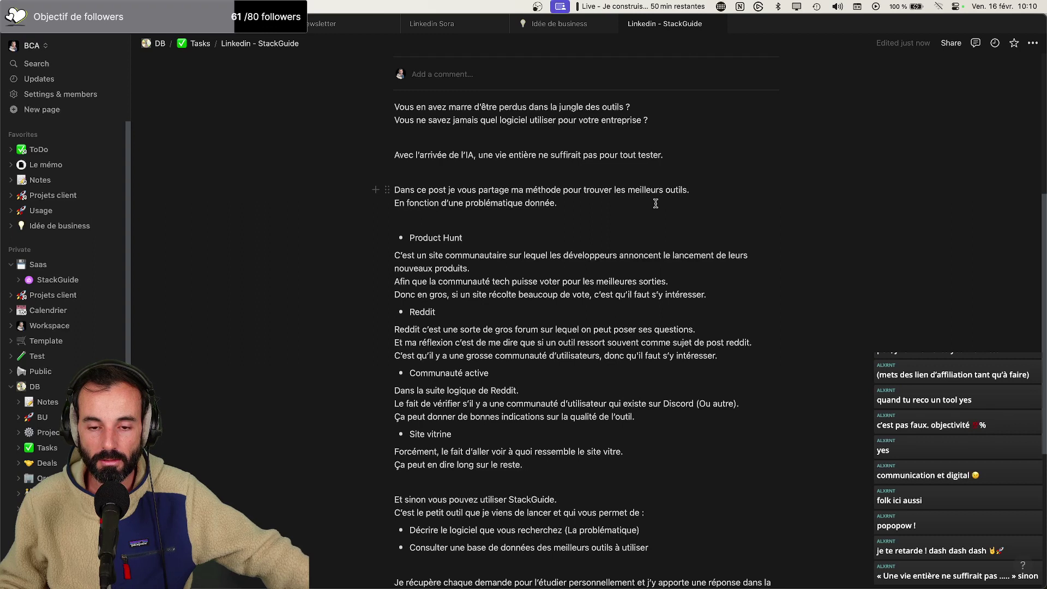
{"action": "scroll", "coordinate": [652, 206], "scroll_direction": "down", "scroll_amount": 1}
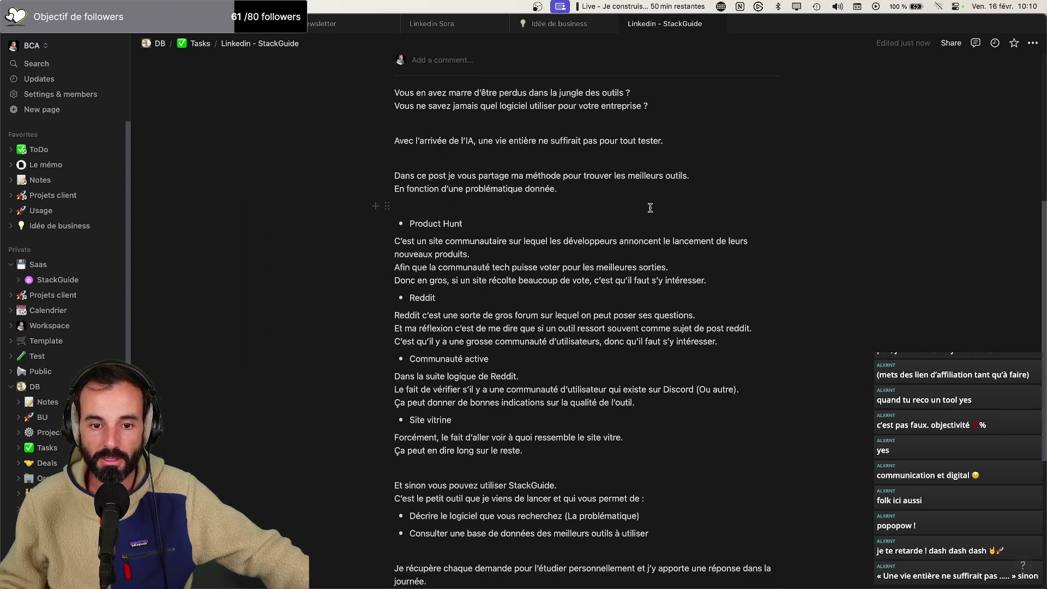
{"action": "scroll", "coordinate": [650, 208], "scroll_direction": "down", "scroll_amount": 1}
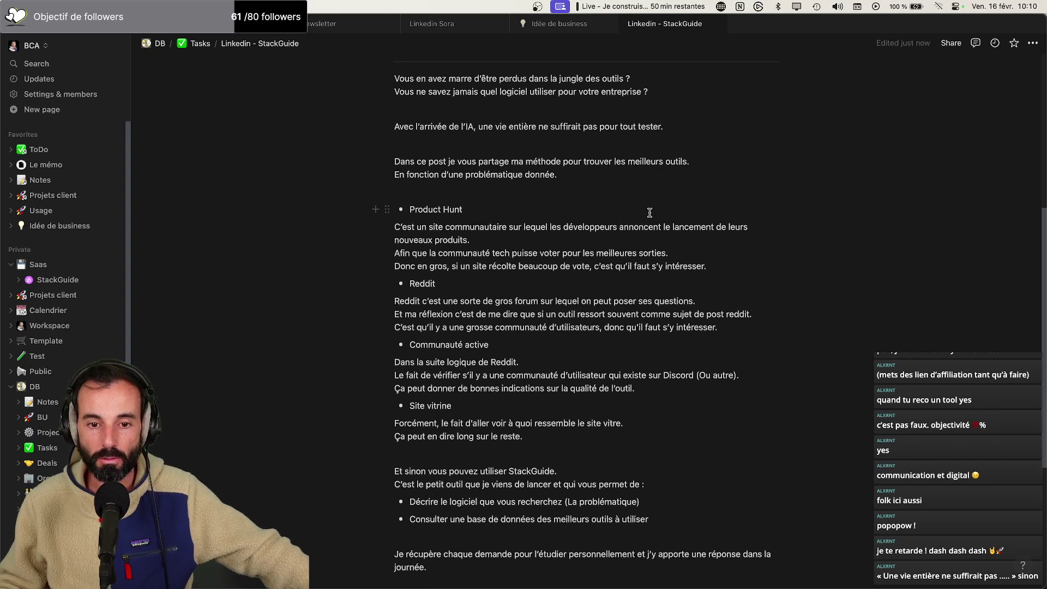
{"action": "scroll", "coordinate": [652, 228], "scroll_direction": "down", "scroll_amount": 1}
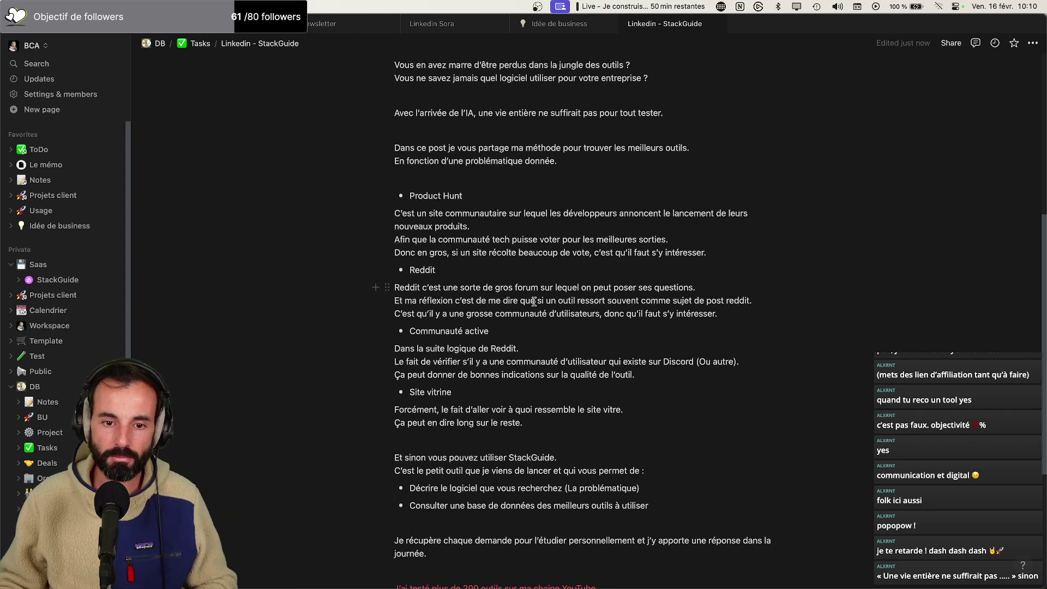
Replace 'Et ma réflexion c'est de me dire que' with 'Je me dis que' and start rewording 'comme sujet de post reddit'
{"action": "left_click_drag", "start_coordinate": [534, 301], "coordinate": [391, 298]}
{"action": "type", "text": "Je "}
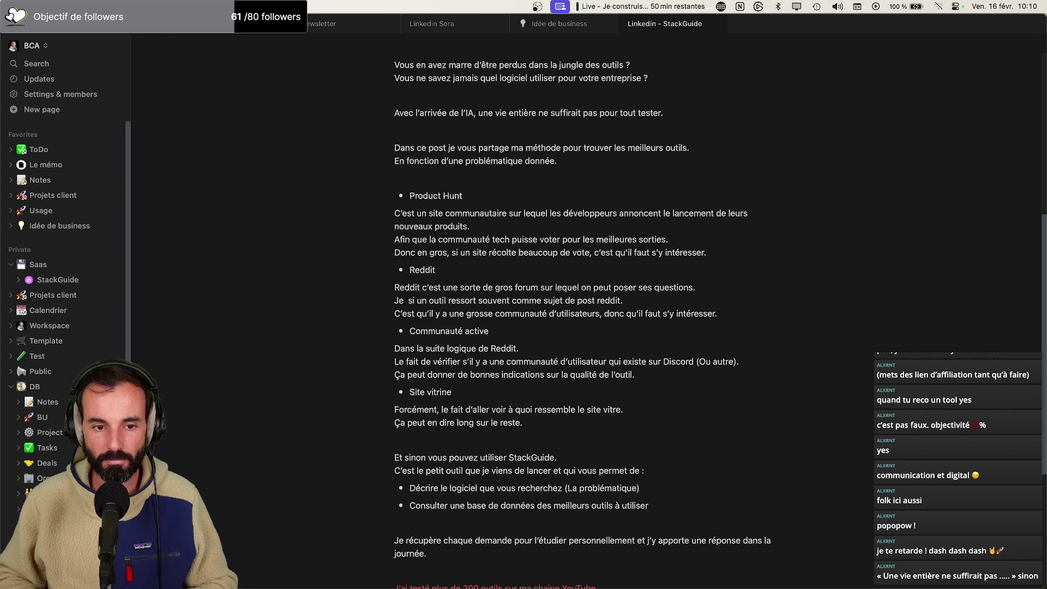
{"action": "type", "text": "me dis q"}
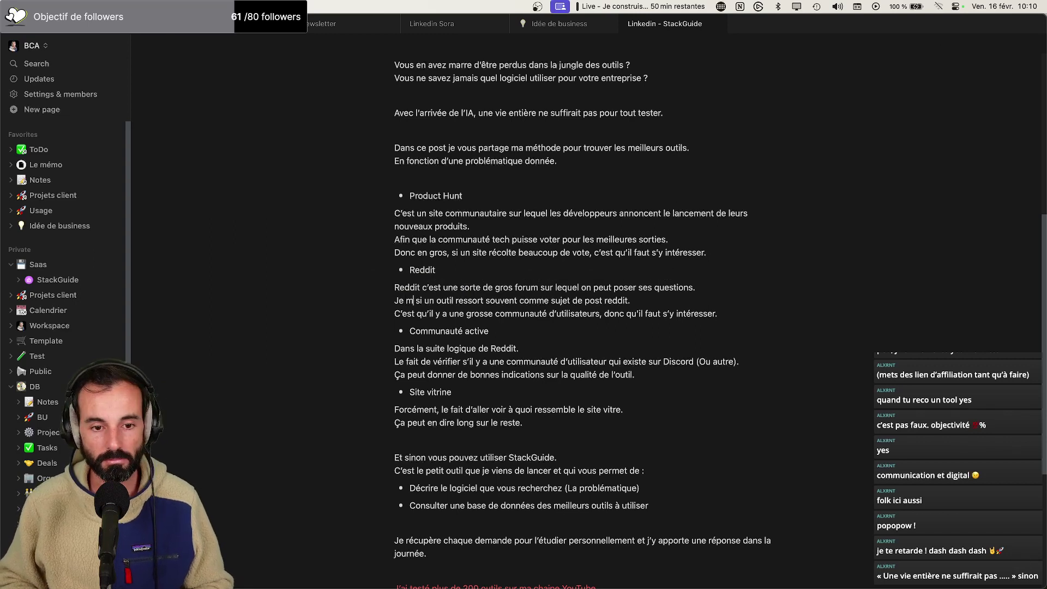
{"action": "type", "text": "ue"}
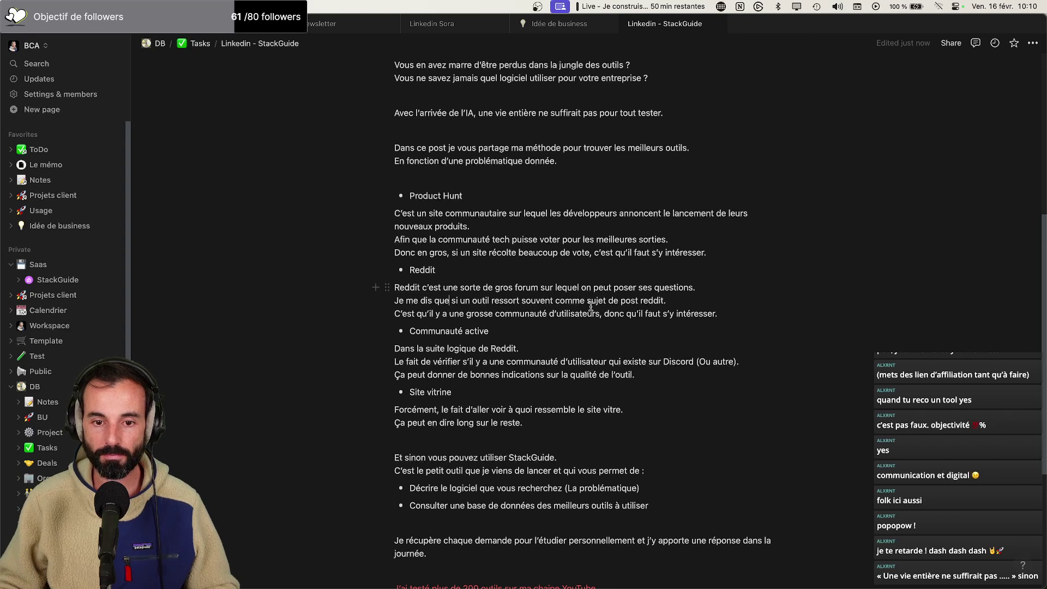
{"action": "left_click_drag", "start_coordinate": [676, 301], "coordinate": [554, 300]}
{"action": "type", "text": "sur Reddit, c(es"}
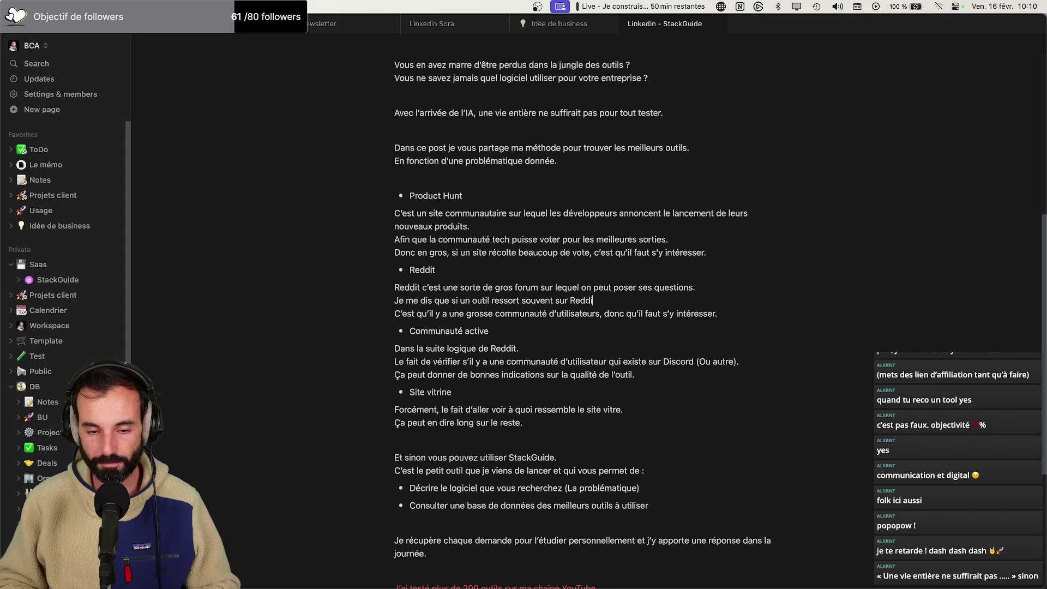
Merge the Reddit lines into 'sur Reddit, c'est qu'il y a une grosse communauté d'utilisateurs'
{"action": "key", "text": "BackSpace"}
{"action": "key", "text": "BackSpace"}
{"action": "key", "text": "BackSpace"}
{"action": "type", "text": "'est qu'il y a"}
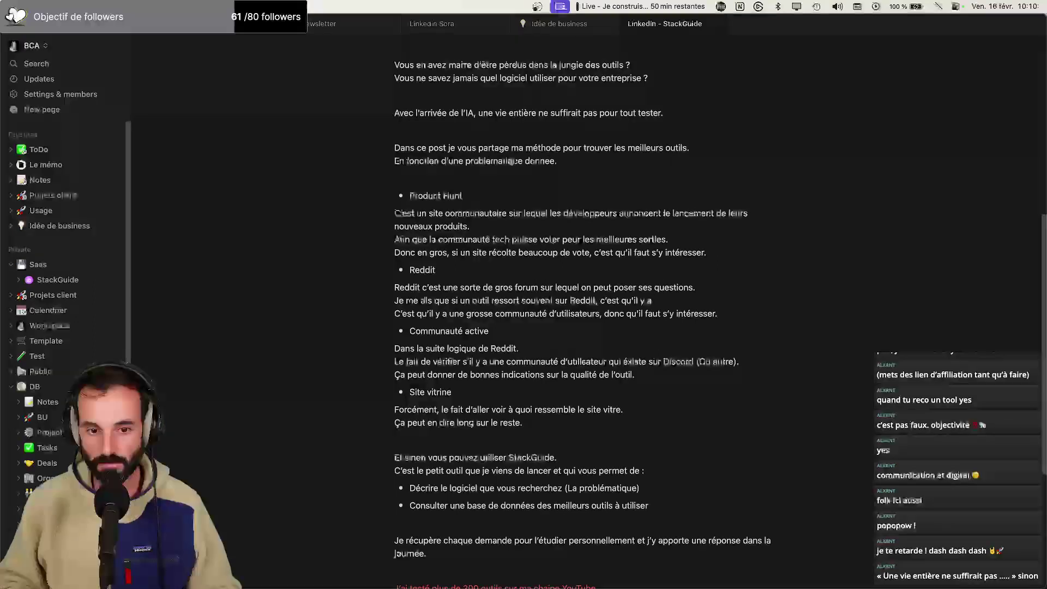
{"action": "key", "text": "Delete"}
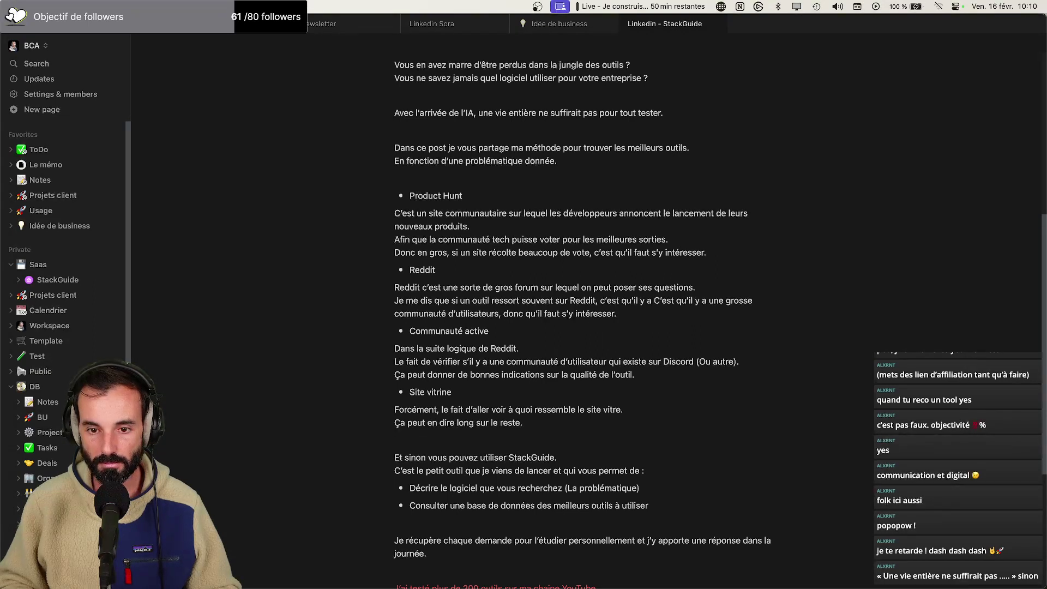
{"action": "key", "text": "Delete"}
{"action": "key", "text": "Delete"}
{"action": "key", "text": "Delete"}
{"action": "key", "text": "Delete"}
{"action": "key", "text": "Delete"}
{"action": "key", "text": "Delete"}
{"action": "key", "text": "Delete"}
{"action": "key", "text": "Delete"}
{"action": "key", "text": "Delete"}
{"action": "key", "text": "Delete"}
{"action": "key", "text": "Delete"}
{"action": "key", "text": "Delete"}
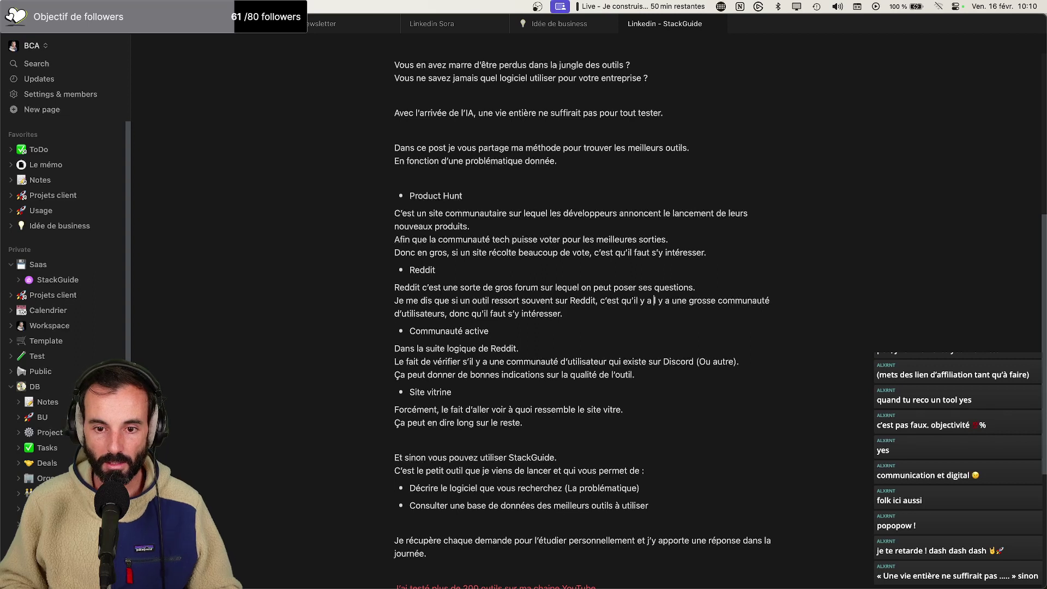
{"action": "key", "text": "Delete"}
{"action": "key", "text": "Delete"}
{"action": "key", "text": "Delete"}
{"action": "key", "text": "Delete"}
{"action": "key", "text": "Delete"}
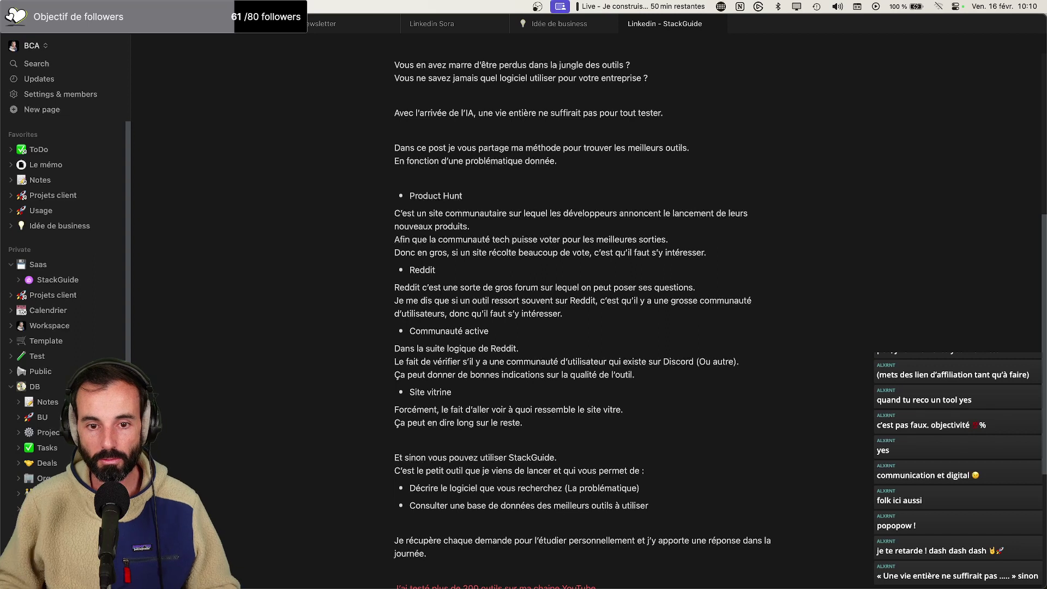
{"action": "scroll", "coordinate": [538, 318], "scroll_direction": "down", "scroll_amount": 2}
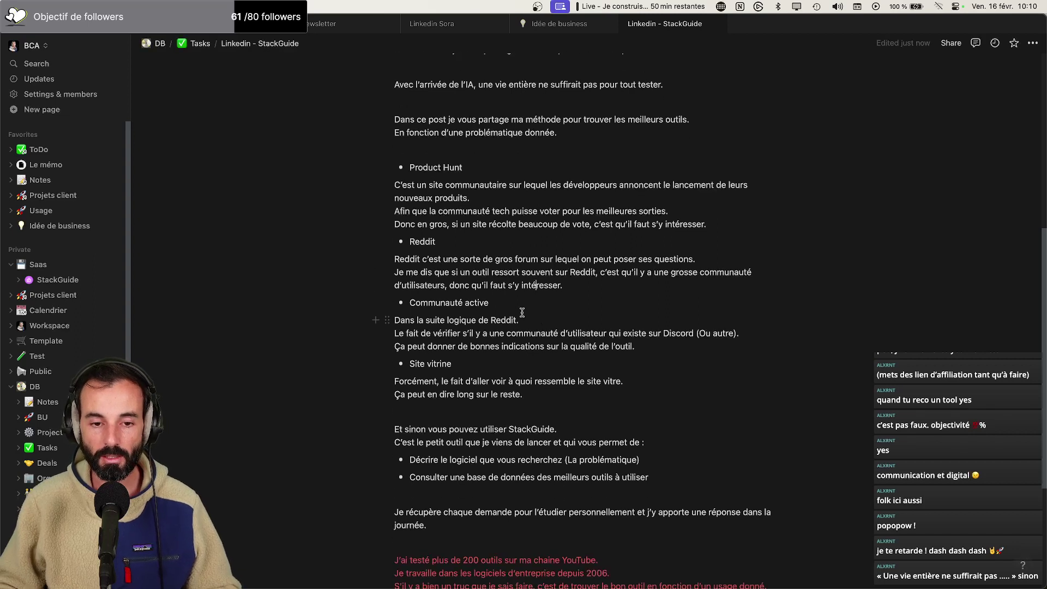
Replace the word 'active' in the third bullet with 'Discord'
{"action": "double_click", "coordinate": [476, 302]}
{"action": "type", "text": "Discord"}
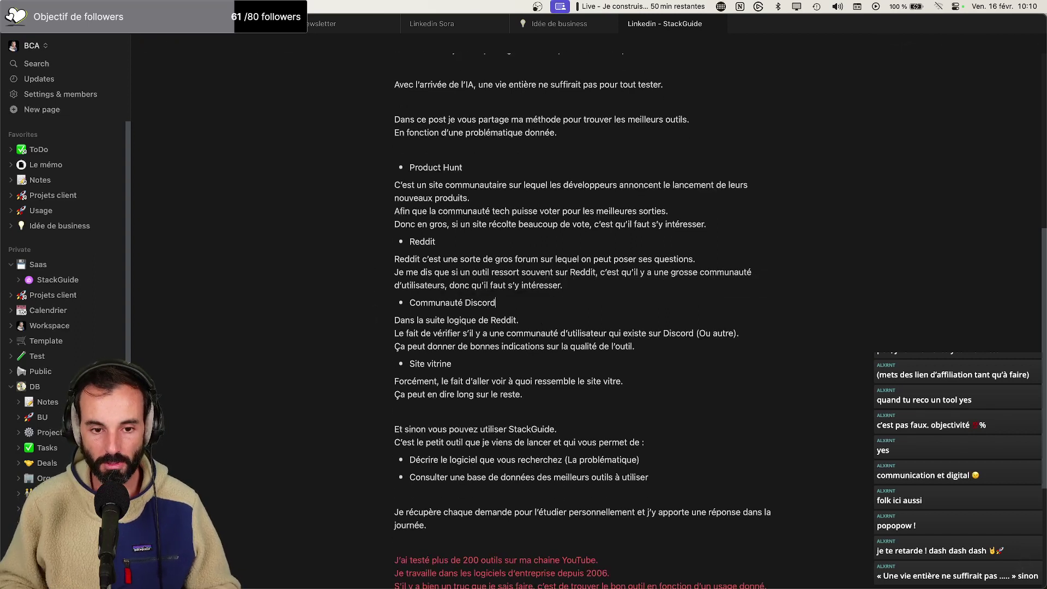
{"action": "scroll", "coordinate": [533, 357], "scroll_direction": "down", "scroll_amount": 1}
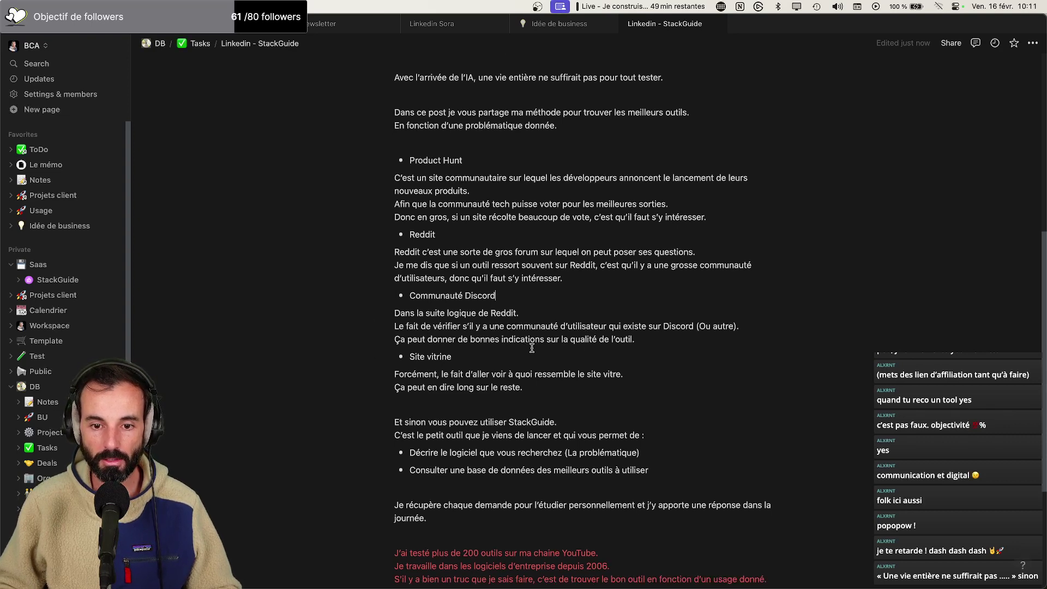
{"action": "scroll", "coordinate": [532, 347], "scroll_direction": "down", "scroll_amount": 2}
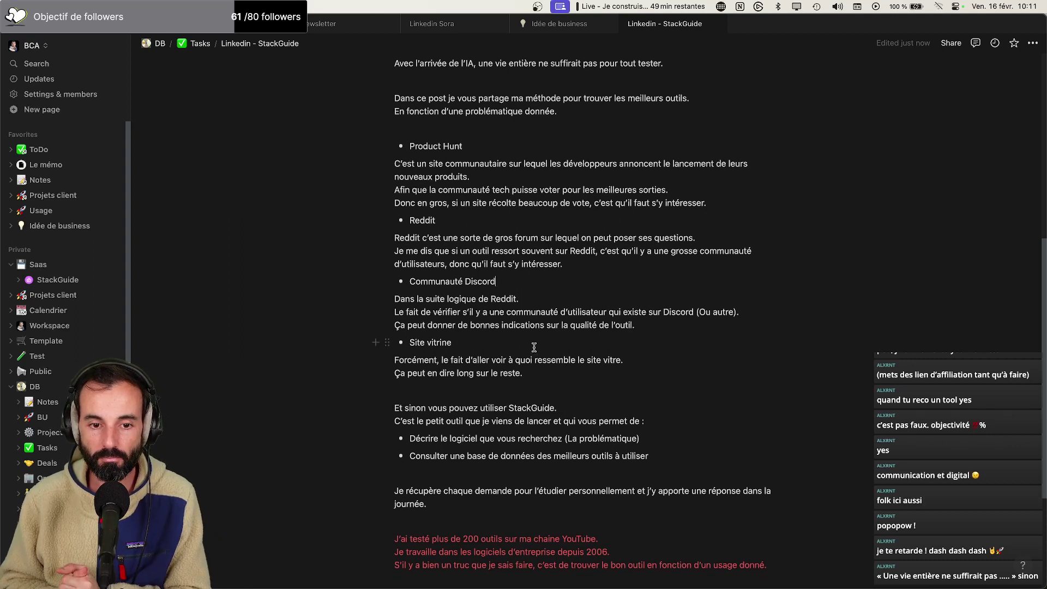
{"action": "scroll", "coordinate": [676, 321], "scroll_direction": "down", "scroll_amount": 1}
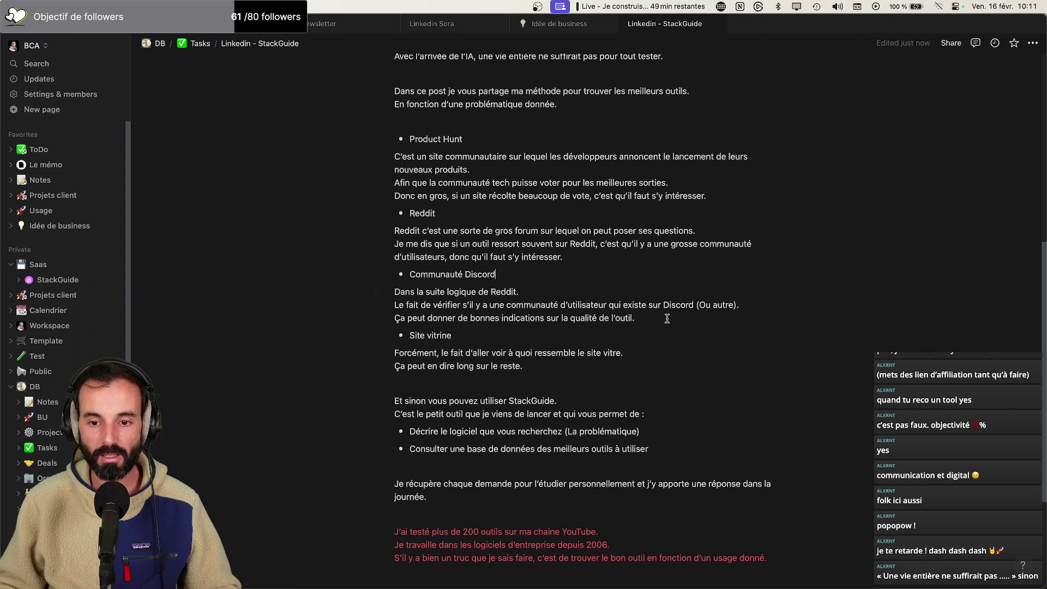
Add the line '(Et voir s'il est pas trop bugé)' below the Discord paragraph
{"action": "key", "text": "Return"}
{"action": "type", "text": "(E"}
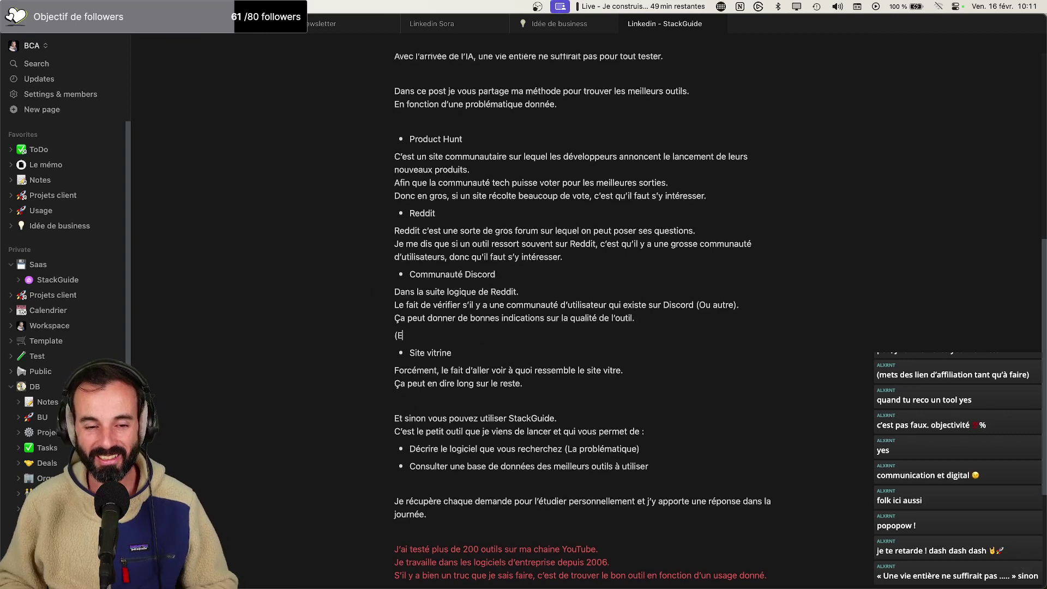
{"action": "type", "text": "t voir s’il est pas"}
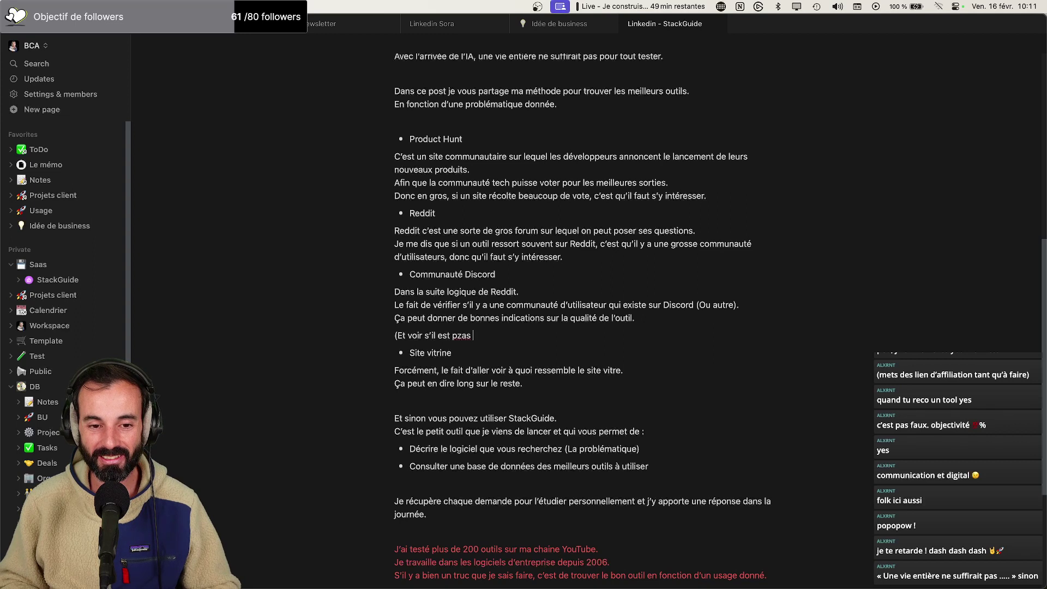
{"action": "type", "text": " trop beugé"}
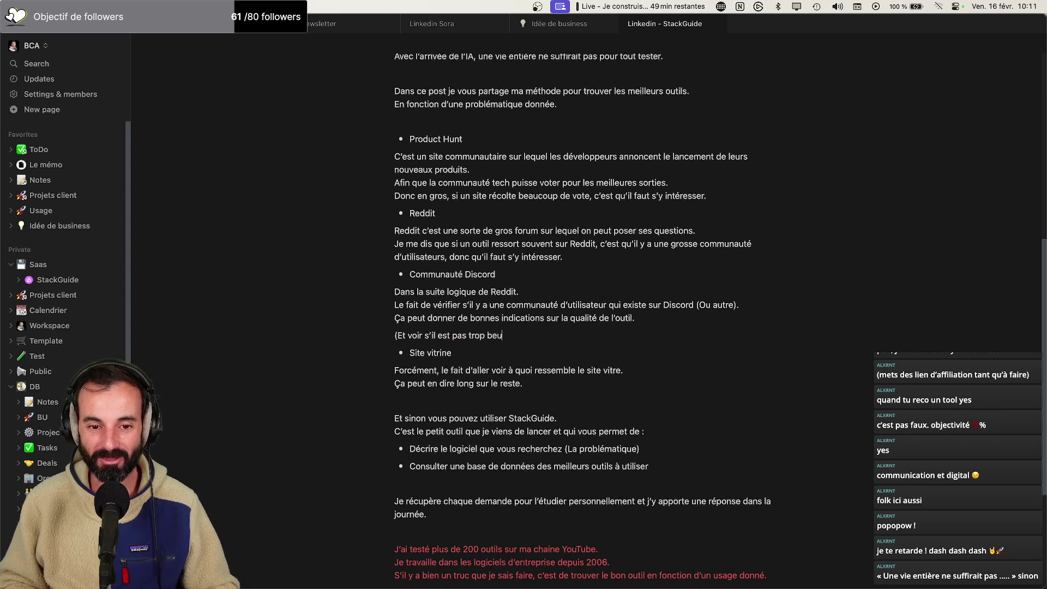
{"action": "key", "text": "BackSpace"}
{"action": "key", "text": "BackSpace"}
{"action": "key", "text": "BackSpace"}
{"action": "key", "text": "BackSpace"}
{"action": "key", "text": "BackSpace"}
{"action": "type", "text": "ugé)"}
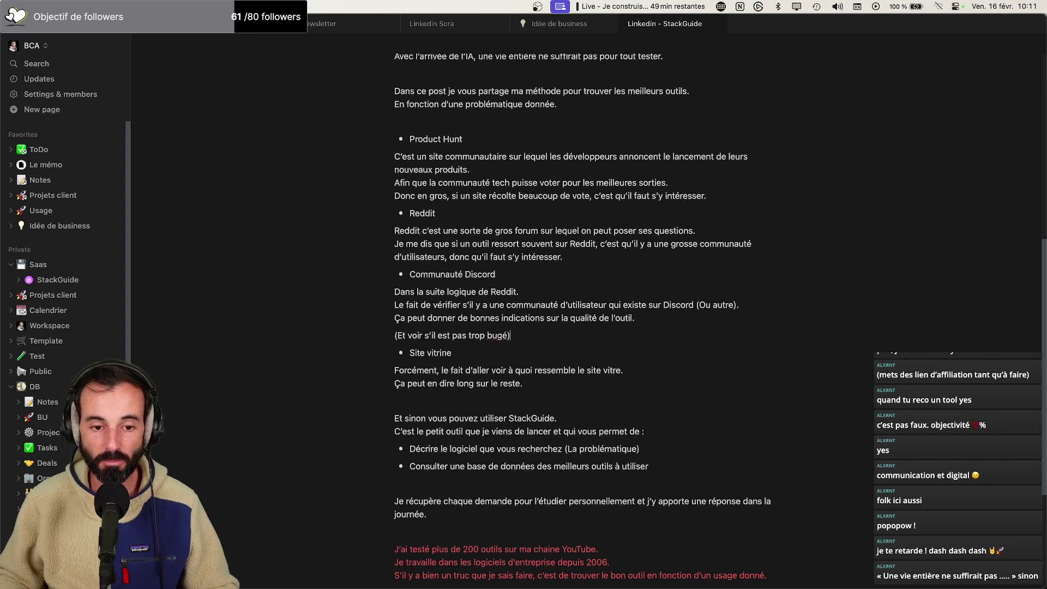
Change 'Et sinon' to 'Et si ce process vous parait long,' and select the 'Consulter une base de données' bullet
{"action": "scroll", "coordinate": [589, 343], "scroll_direction": "down", "scroll_amount": 2}
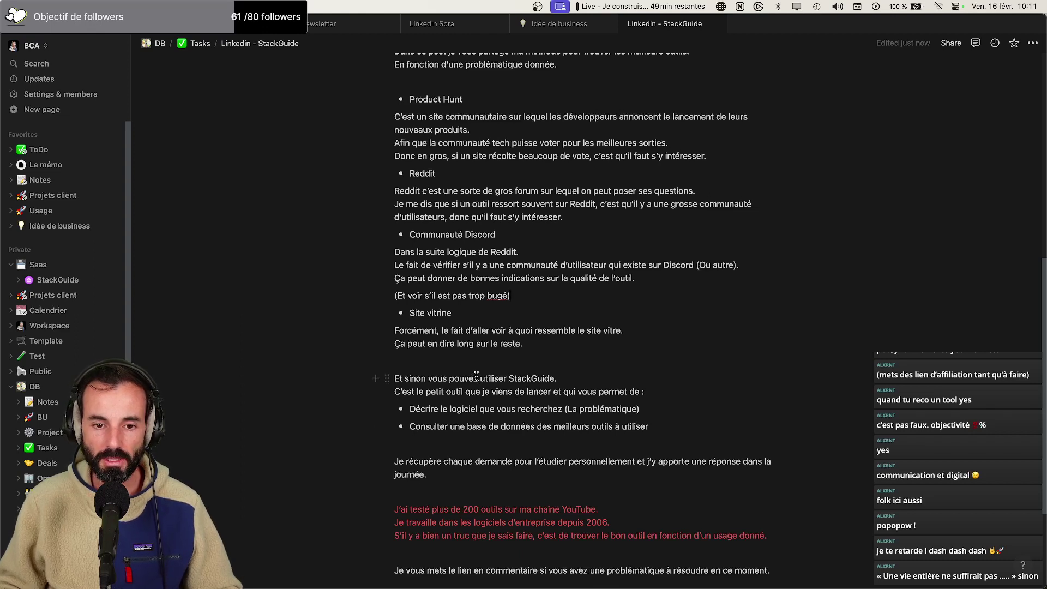
{"action": "scroll", "coordinate": [475, 374], "scroll_direction": "down", "scroll_amount": 1}
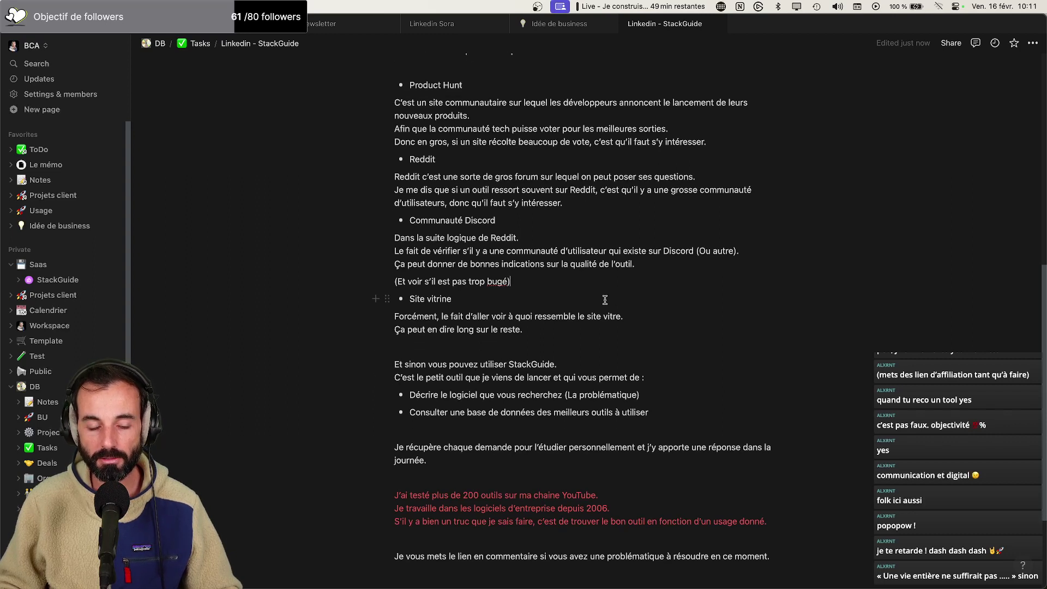
{"action": "left_click", "coordinate": [407, 348]}
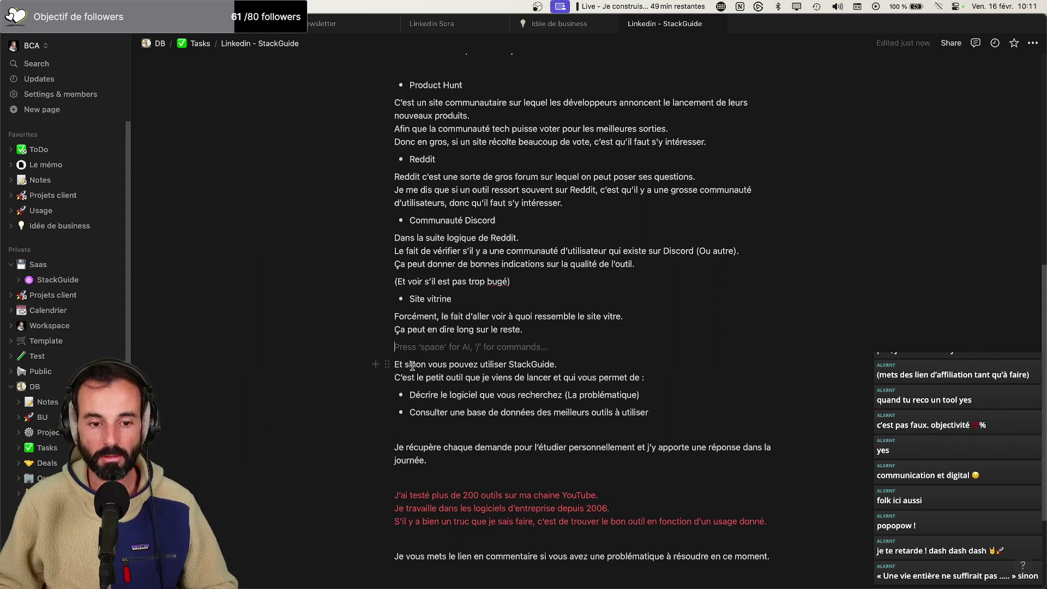
{"action": "mouse_move", "coordinate": [411, 364]}
{"action": "left_mouse_down"}
{"action": "mouse_move", "coordinate": [478, 364]}
{"action": "mouse_move", "coordinate": [426, 365]}
{"action": "left_mouse_up"}
{"action": "type", "text": "ce process"}
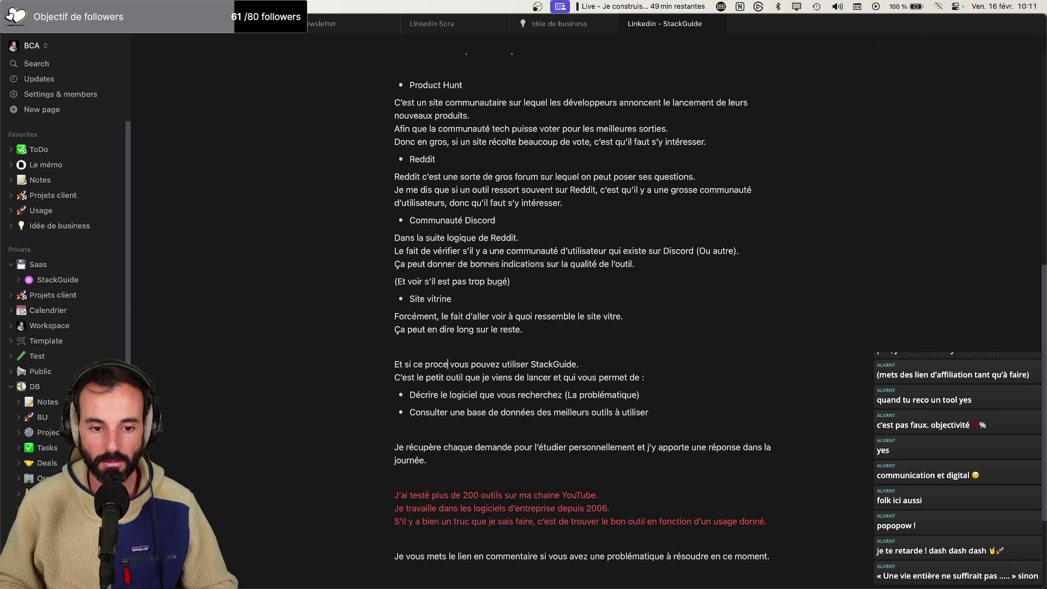
{"action": "type", "text": " vous parait lon"}
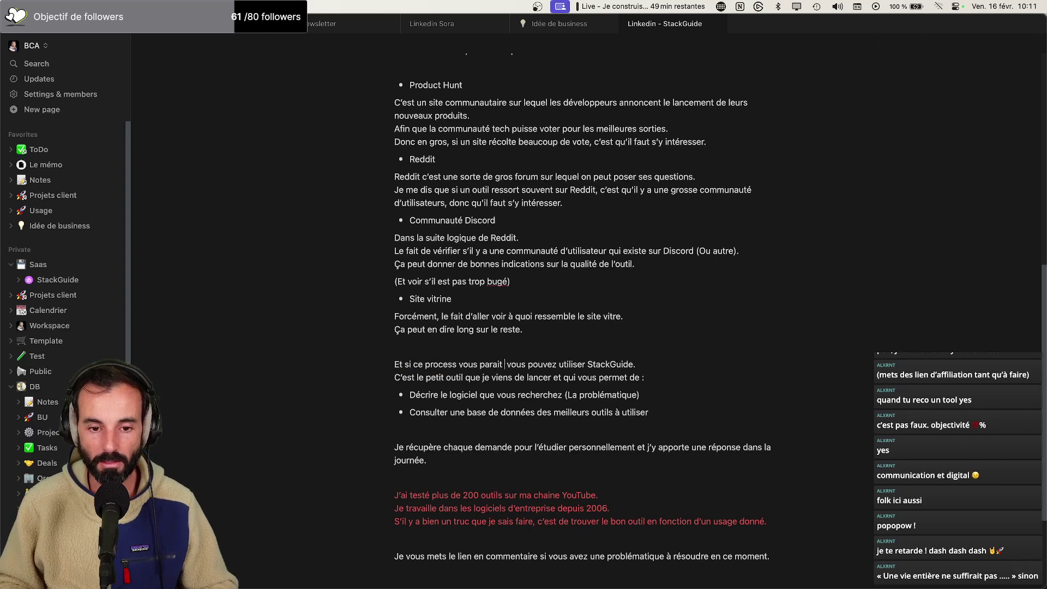
{"action": "type", "text": "g"}
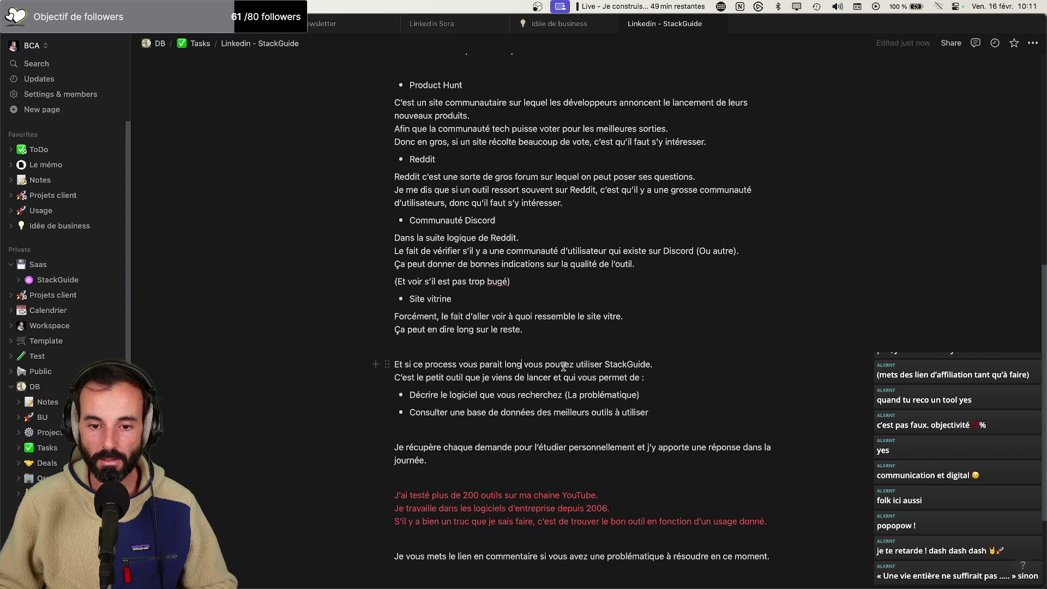
{"action": "type", "text": ","}
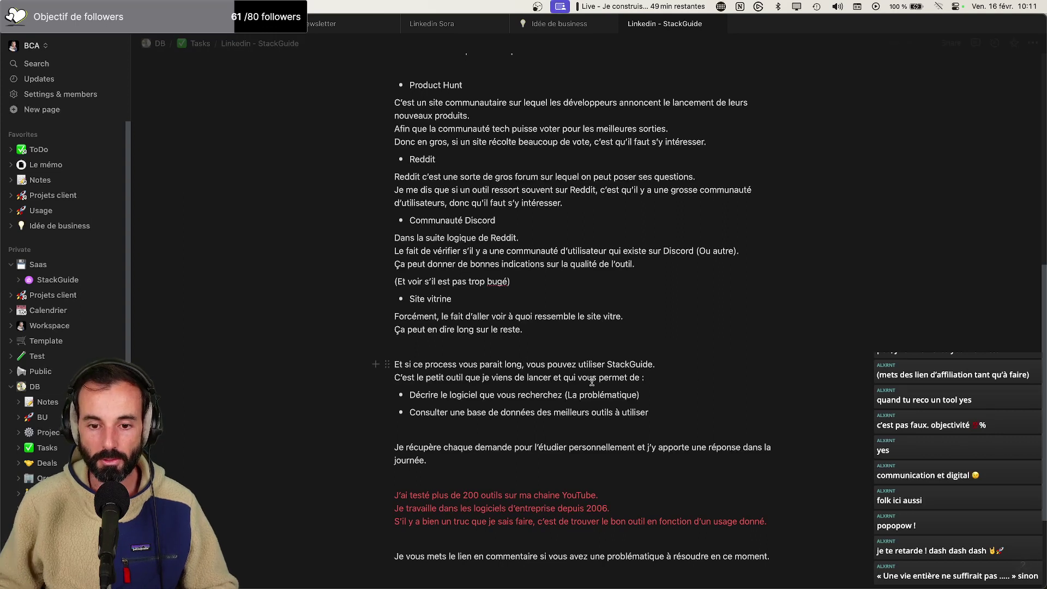
{"action": "left_click", "coordinate": [680, 381]}
{"action": "scroll", "coordinate": [675, 384], "scroll_direction": "down", "scroll_amount": 1}
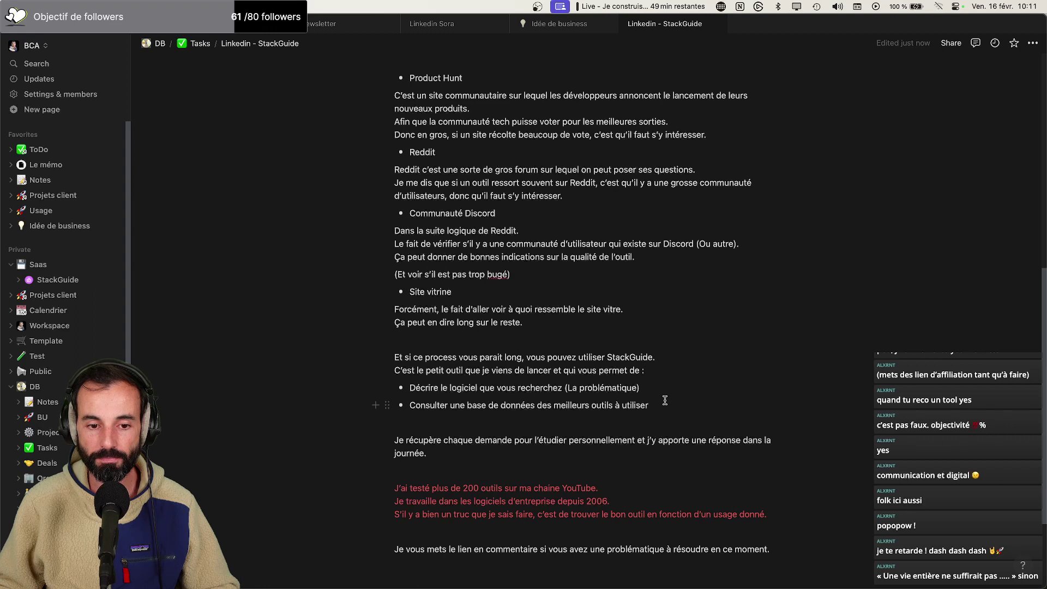
{"action": "left_click_drag", "start_coordinate": [664, 405], "coordinate": [406, 402]}
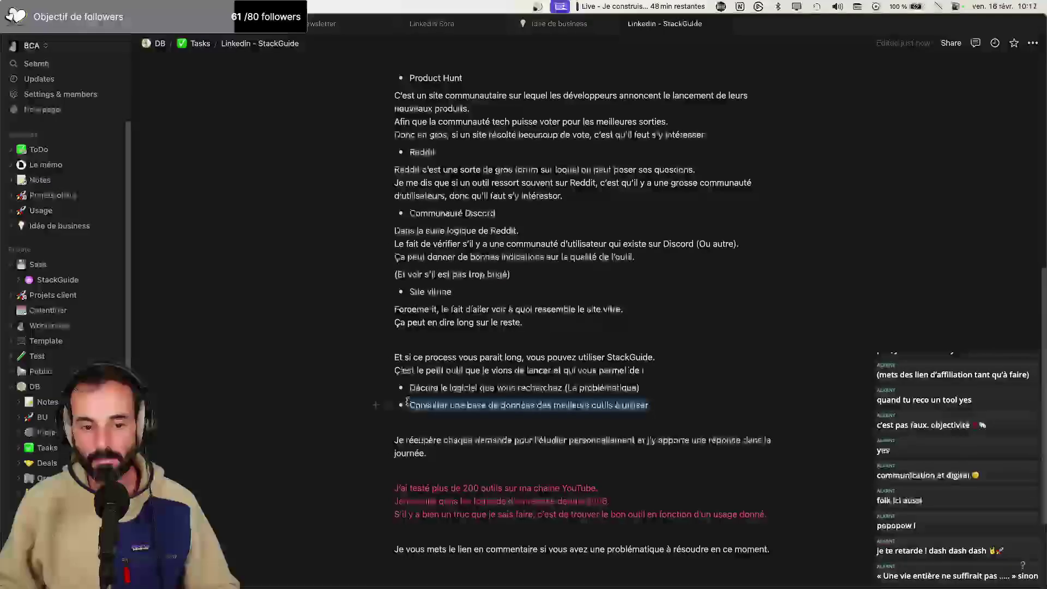
{"action": "key", "text": "BackSpace"}
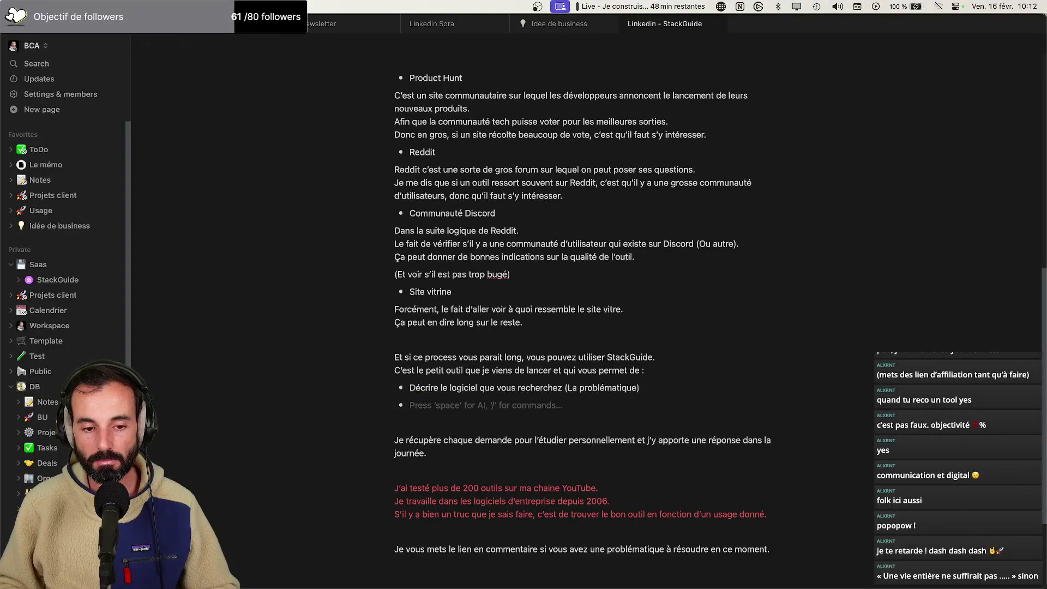
{"action": "key", "text": "super+z"}
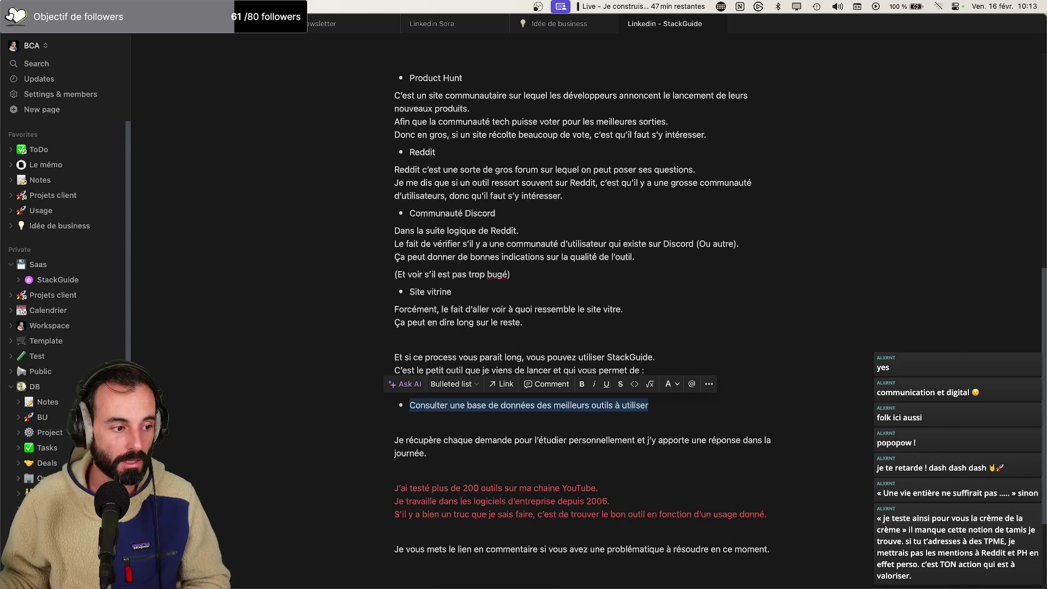
{"action": "scroll", "coordinate": [466, 313], "scroll_direction": "up", "scroll_amount": 10}
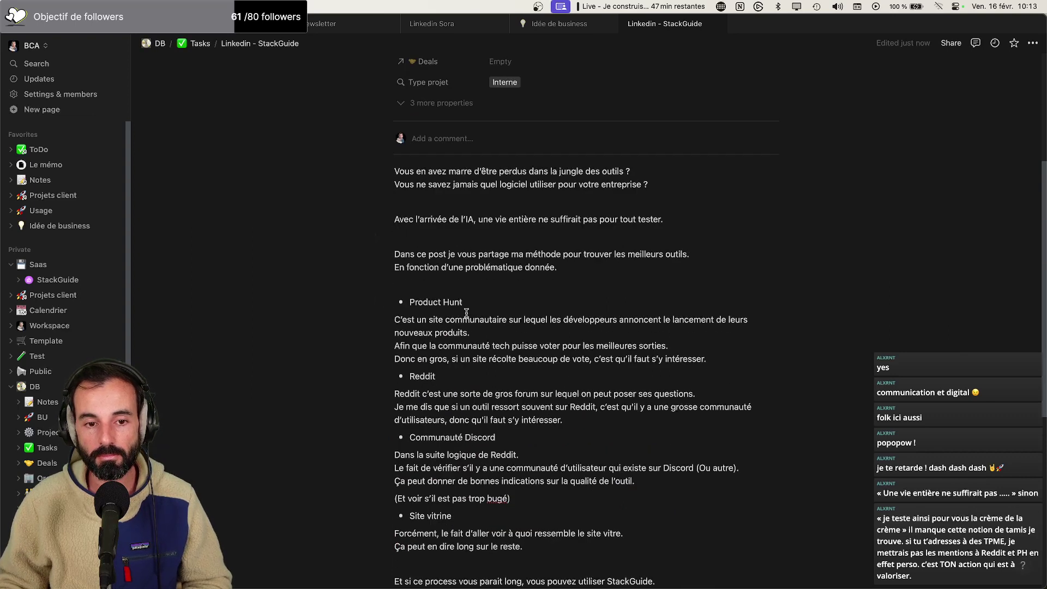
{"action": "scroll", "coordinate": [466, 313], "scroll_direction": "down", "scroll_amount": 2}
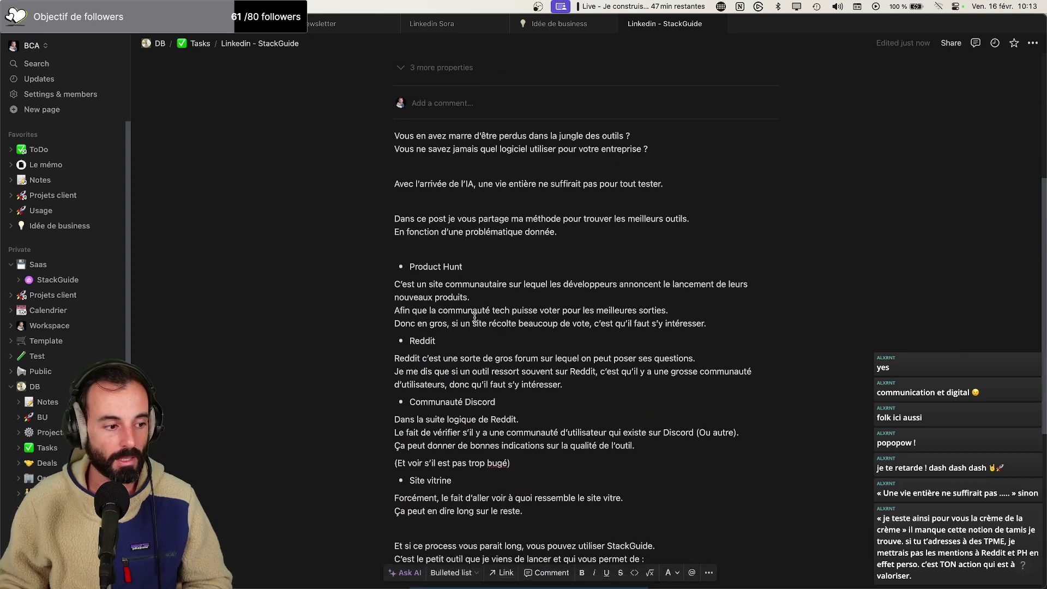
{"action": "scroll", "coordinate": [475, 317], "scroll_direction": "down", "scroll_amount": 8}
{"action": "left_click", "coordinate": [714, 292]}
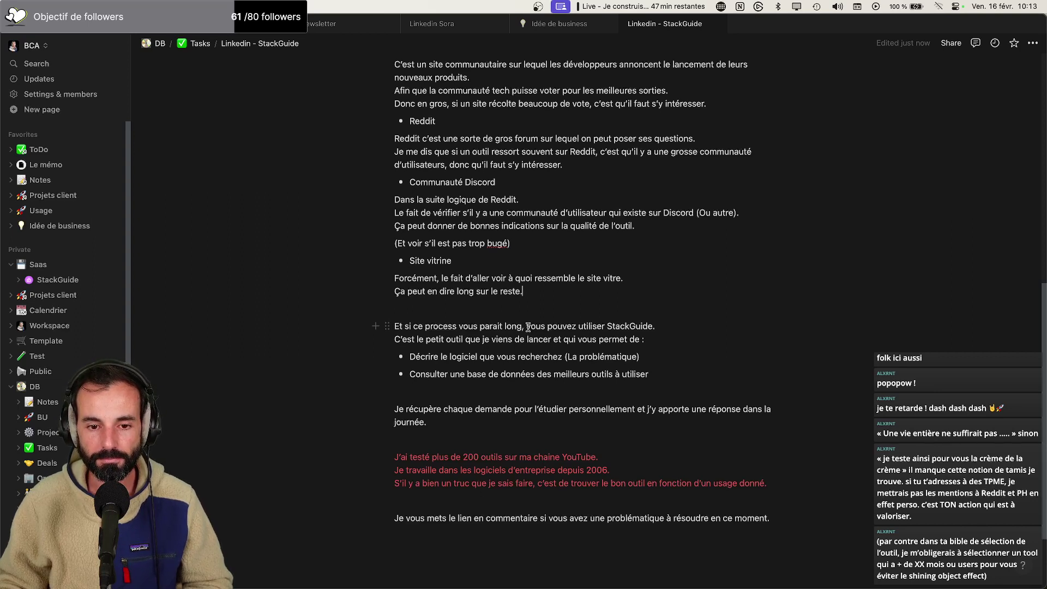
End the StackGuide sentence with 'vous pouvez demander de le faire à votre place.' and move the red YouTube paragraph beneath it
{"action": "left_click_drag", "start_coordinate": [527, 327], "coordinate": [720, 327]}
{"action": "type", "text": "vous pouv"}
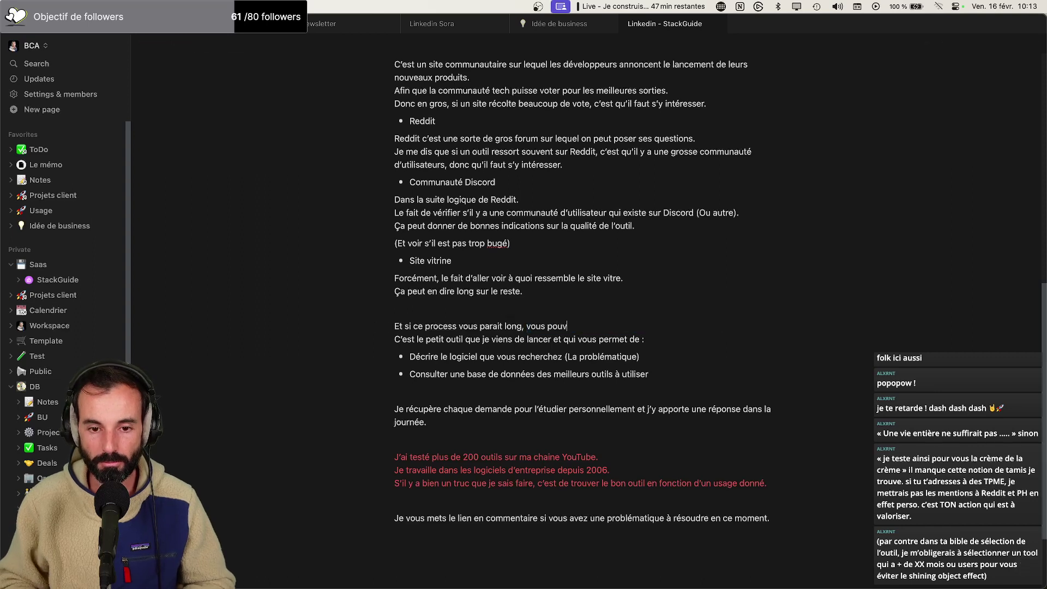
{"action": "type", "text": "ez demander de le faire à votre place."}
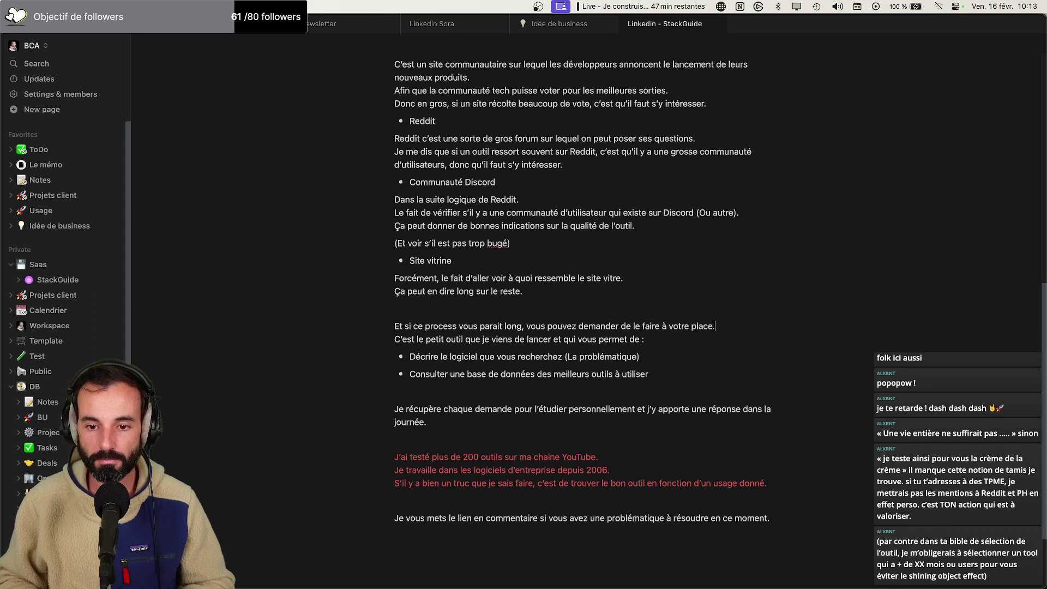
{"action": "left_click_drag", "start_coordinate": [778, 477], "coordinate": [388, 457]}
{"action": "key", "text": "cmd+c"}
{"action": "key", "text": "BackSpace"}
{"action": "left_click", "coordinate": [725, 327]}
{"action": "key", "text": "cmd+v"}
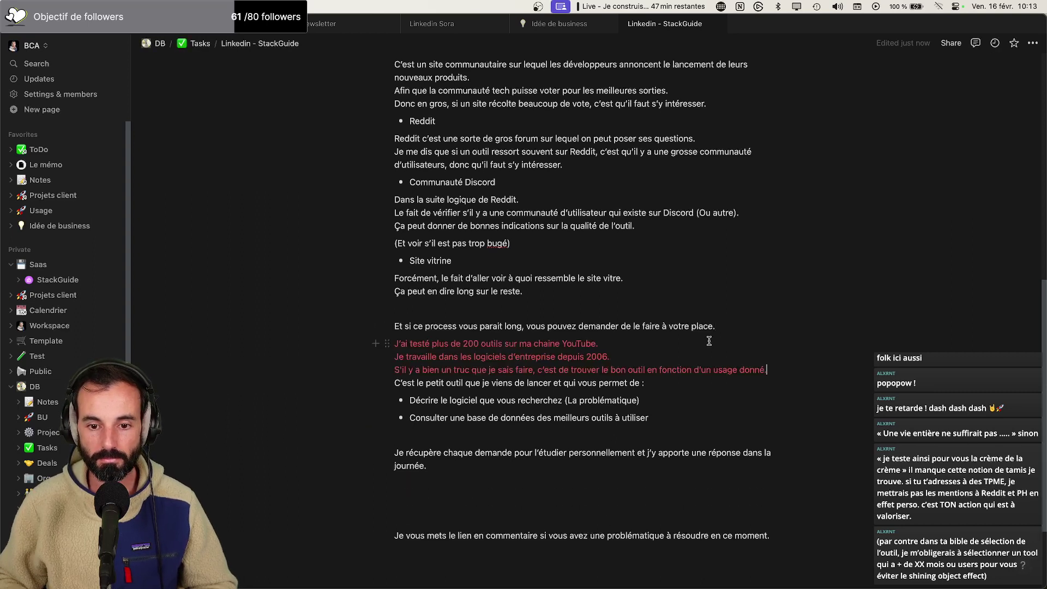
{"action": "key", "text": "Return"}
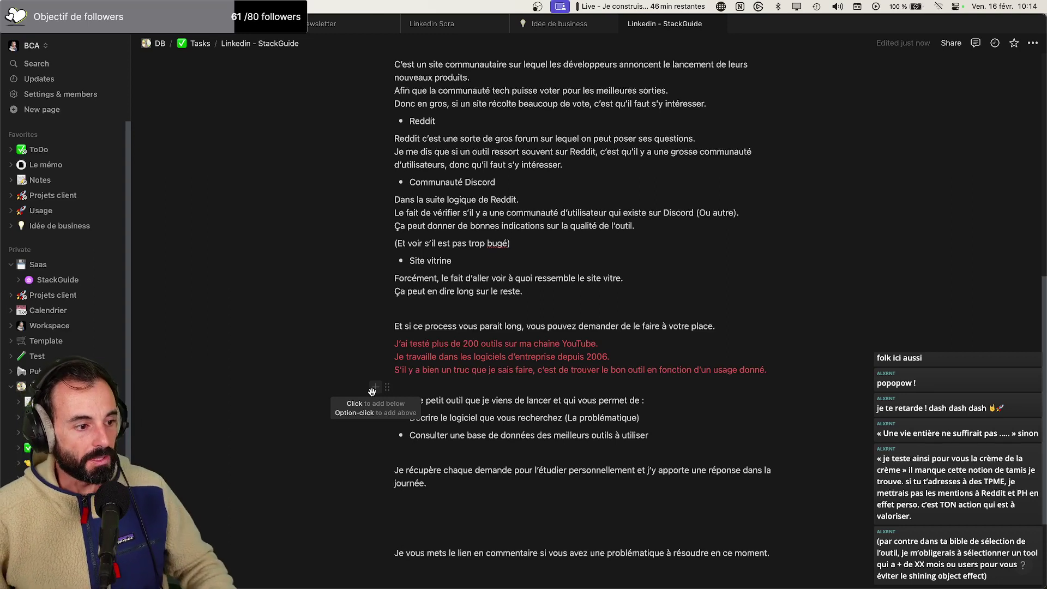
Add the sentence 'Je m'occupe de faire le tri dans la jungle des outils.' below the red paragraph
{"action": "left_click", "coordinate": [786, 374]}
{"action": "key", "text": "Return"}
{"action": "type", "text": "J’"}
{"action": "key", "text": "BackSpace"}
{"action": "type", "text": "e m’occupe de fai"}
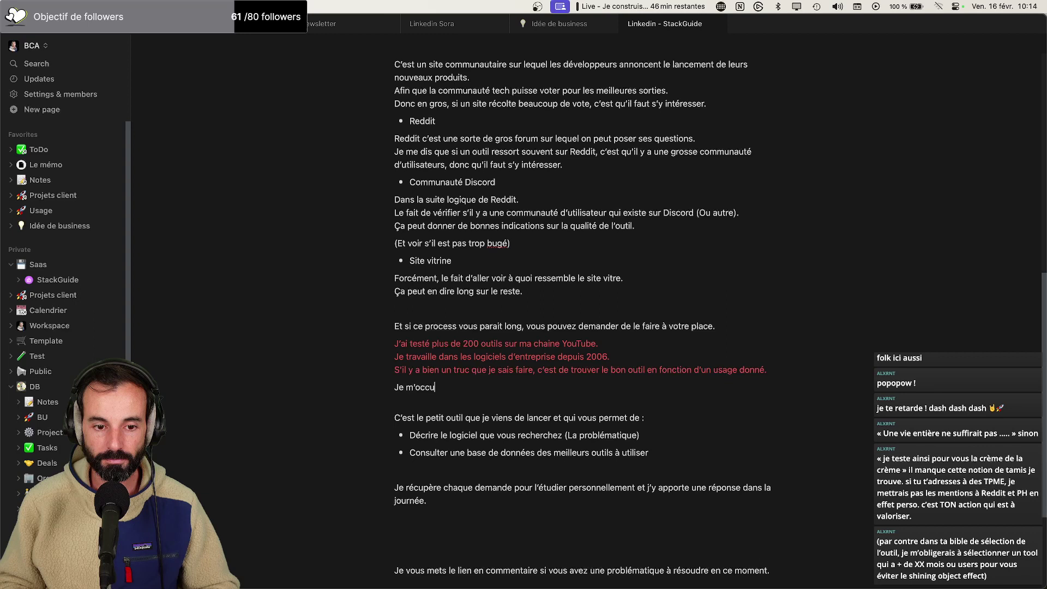
{"action": "type", "text": "re "}
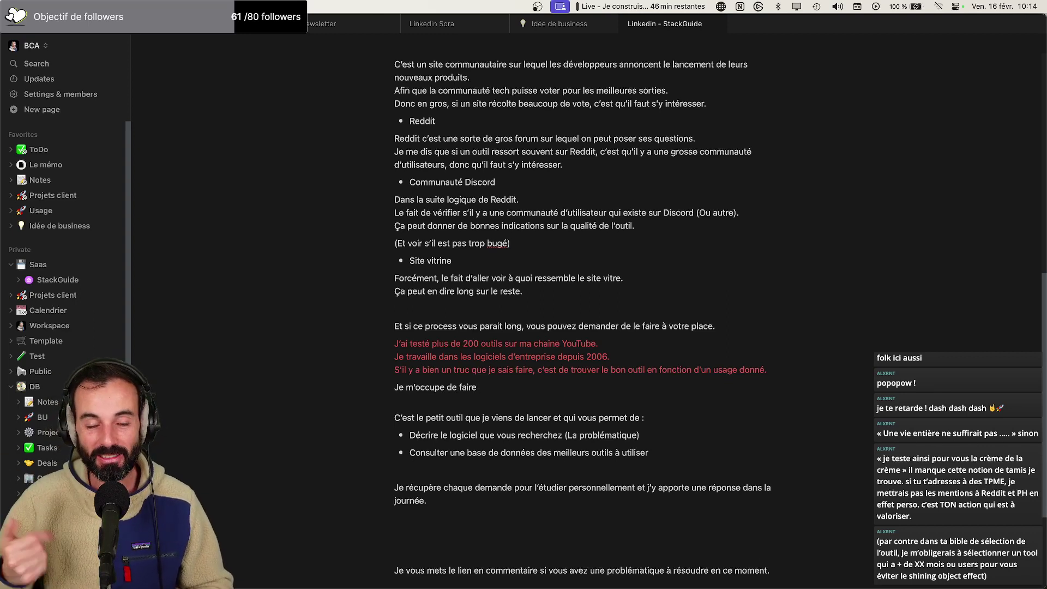
{"action": "type", "text": "le tri dans le"}
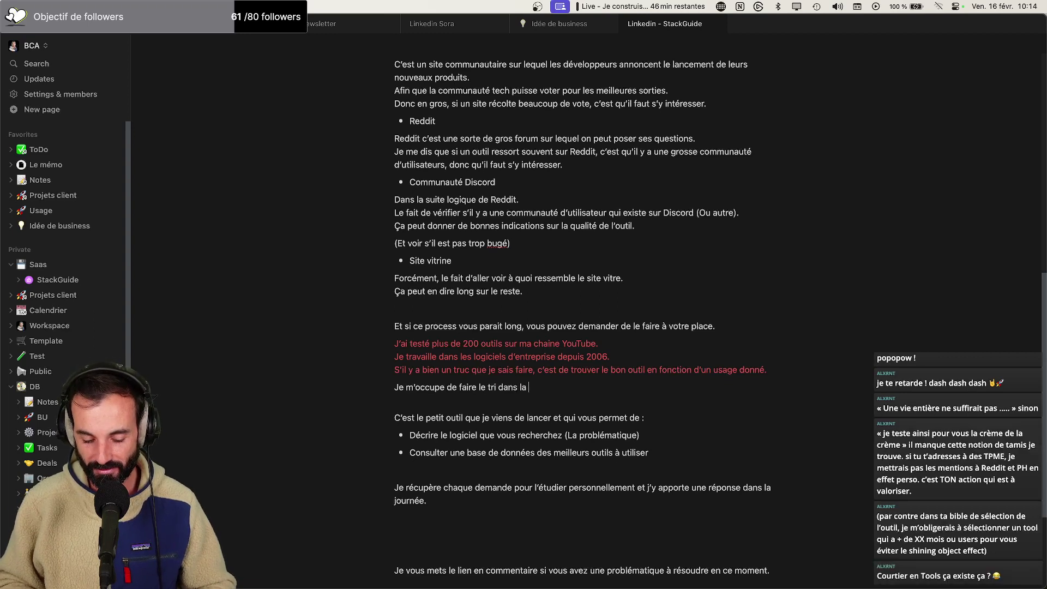
{"action": "type", "text": " n"}
{"action": "type", "text": " jungle "}
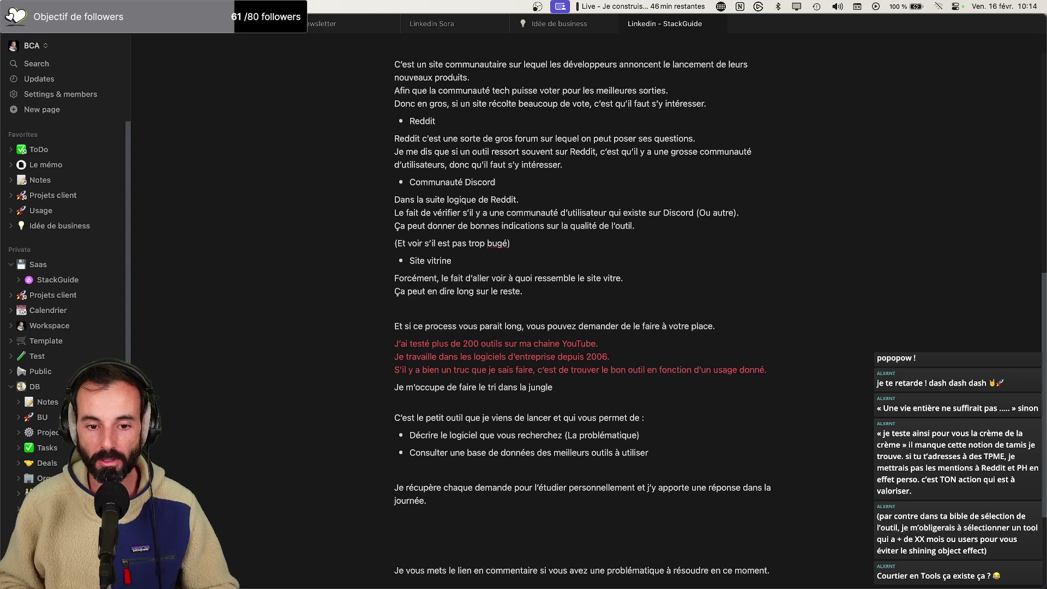
{"action": "type", "text": "des outils."}
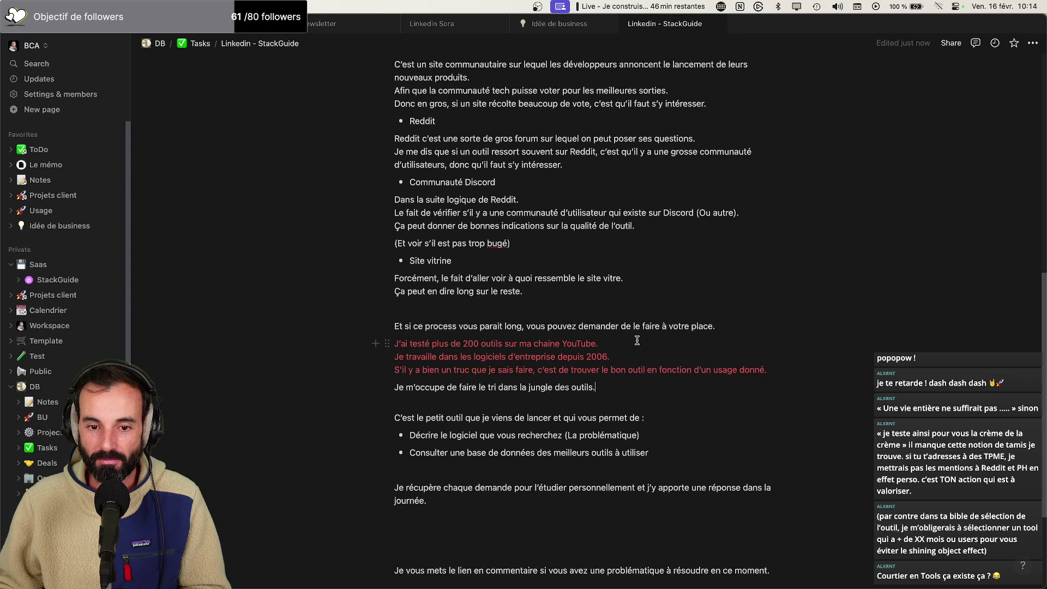
Insert 'me' so the offer reads 'vous pouvez me demander'
{"action": "left_click", "coordinate": [578, 327]}
{"action": "type", "text": "mr"}
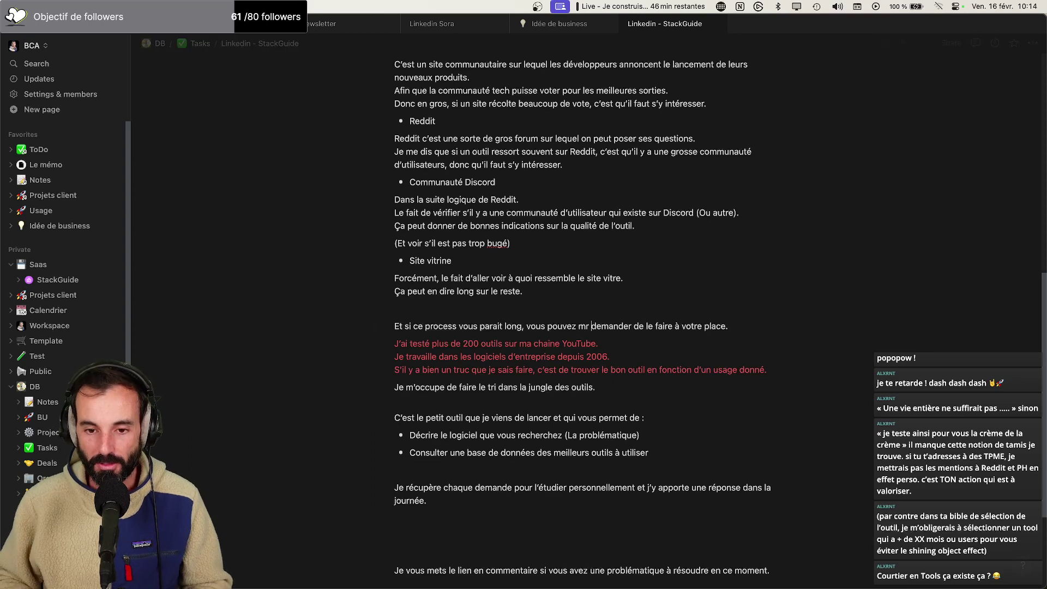
{"action": "key", "text": "BackSpace"}
{"action": "key", "text": "BackSpace"}
{"action": "type", "text": "e"}
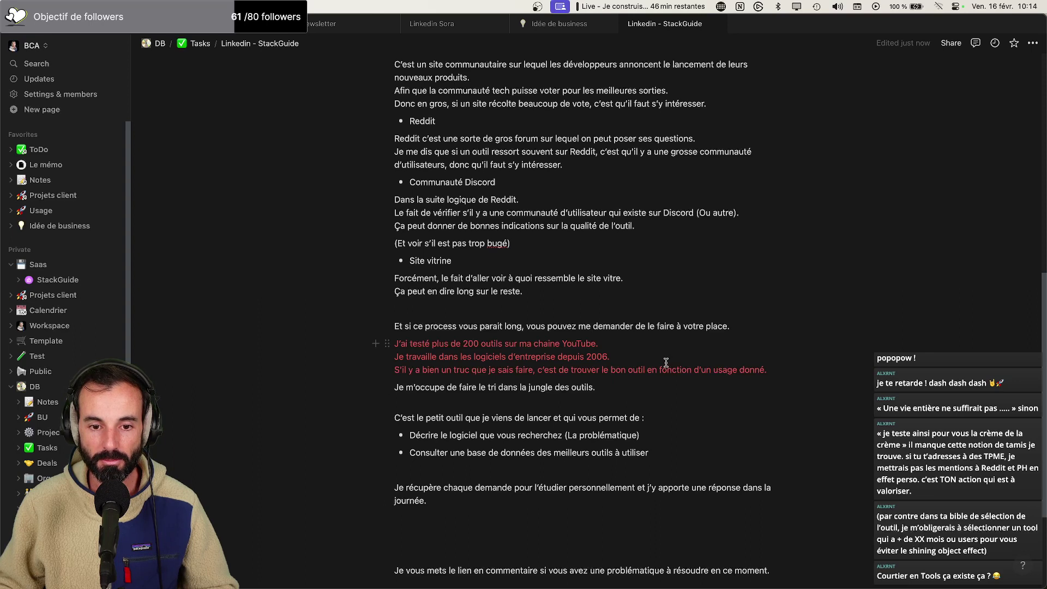
Delete the 'jungle des outils' sentence, leaving an empty line
{"action": "scroll", "coordinate": [663, 363], "scroll_direction": "down", "scroll_amount": 1}
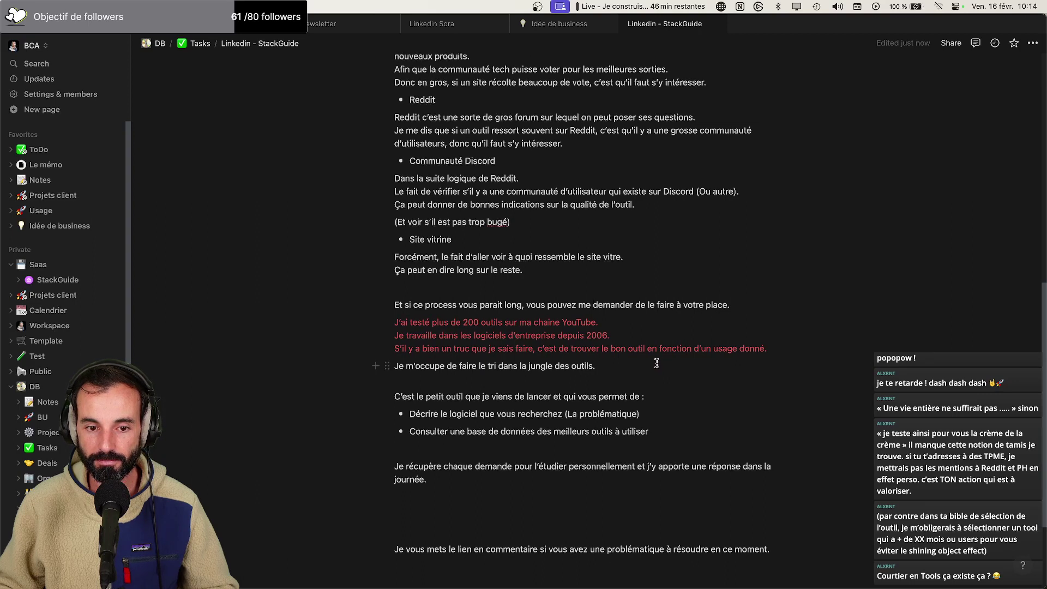
{"action": "left_click_drag", "start_coordinate": [630, 363], "coordinate": [392, 361]}
{"action": "key", "text": "BackSpace"}
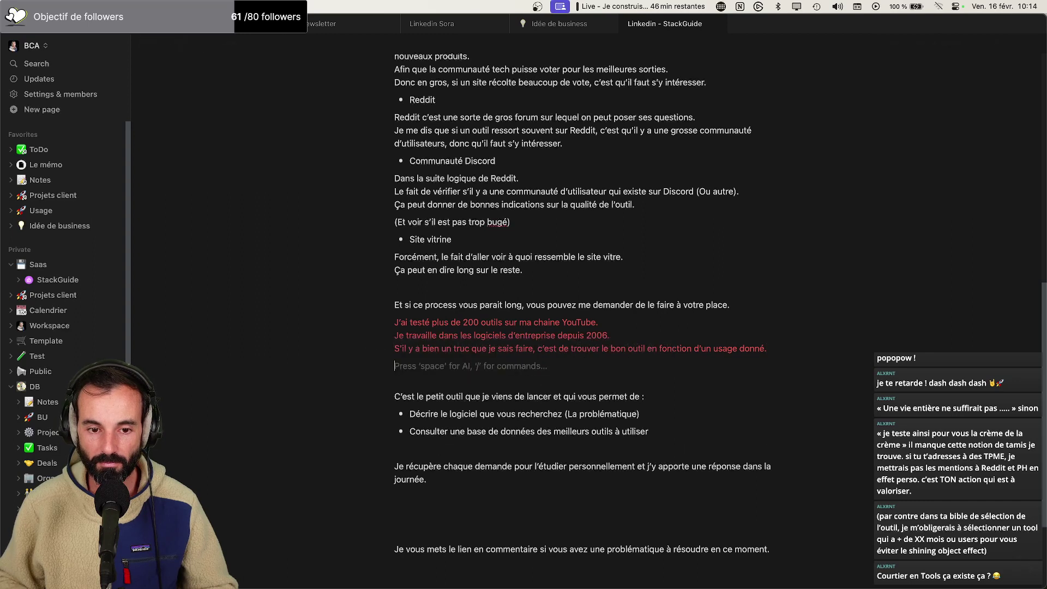
Write 'Posez-moi votre problématique et je vous dirais précisément quel est le bon outil pour vous.'
{"action": "type", "text": "Pos"}
{"action": "type", "text": "ez "}
{"action": "type", "text": "moi votr"}
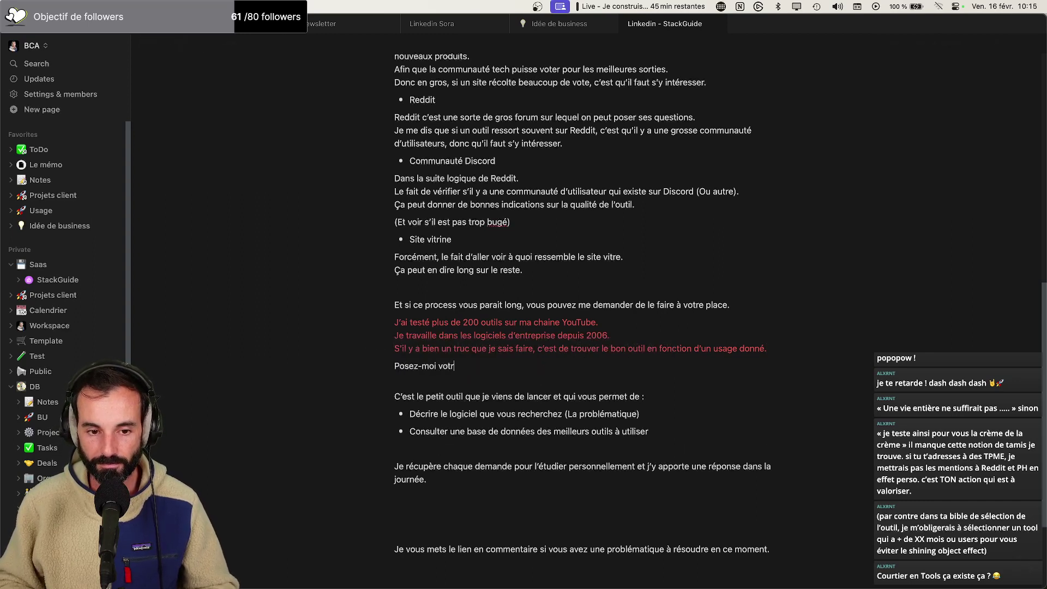
{"action": "type", "text": "e problématique"}
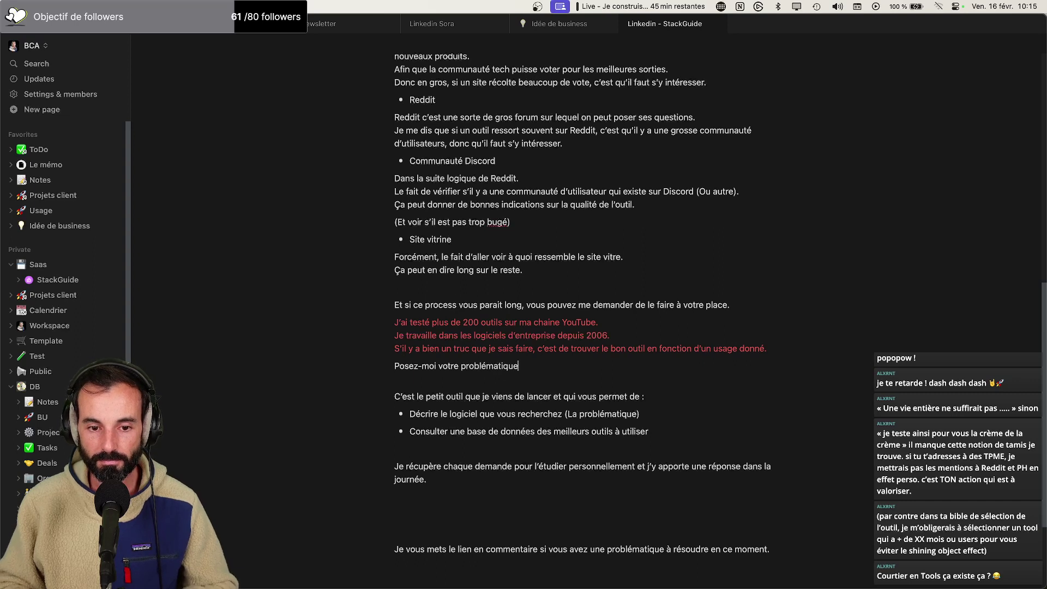
{"action": "type", "text": " et je ferais tout"}
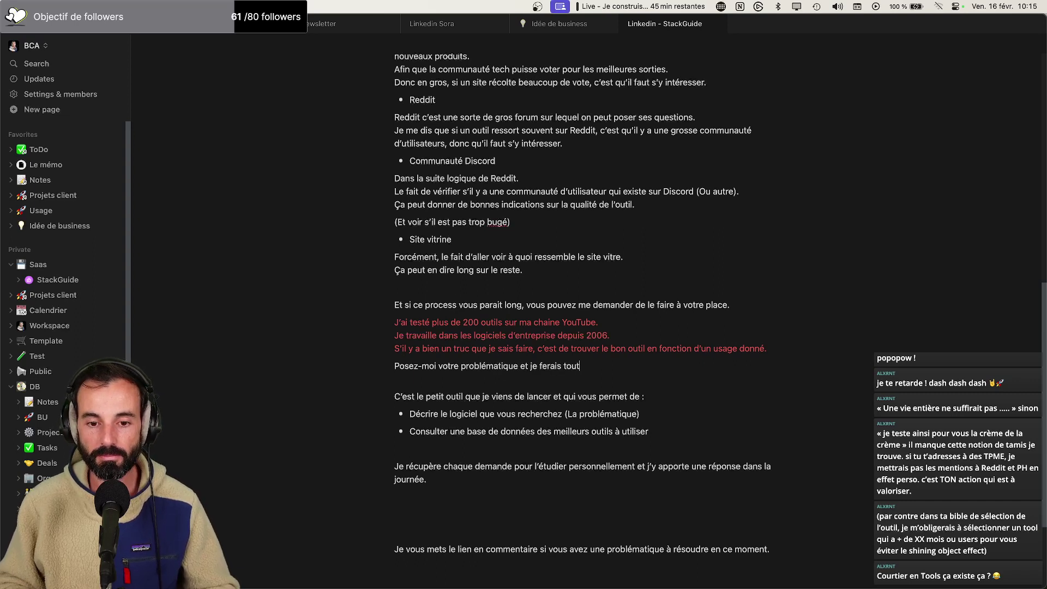
{"action": "key", "text": "BackSpace"}
{"action": "key", "text": "BackSpace"}
{"action": "key", "text": "BackSpace"}
{"action": "key", "text": "BackSpace"}
{"action": "key", "text": "BackSpace"}
{"action": "key", "text": "BackSpace"}
{"action": "key", "text": "BackSpace"}
{"action": "key", "text": "BackSpace"}
{"action": "key", "text": "BackSpace"}
{"action": "key", "text": "BackSpace"}
{"action": "key", "text": "BackSpace"}
{"action": "type", "text": "vous dirais précis&mzenr"}
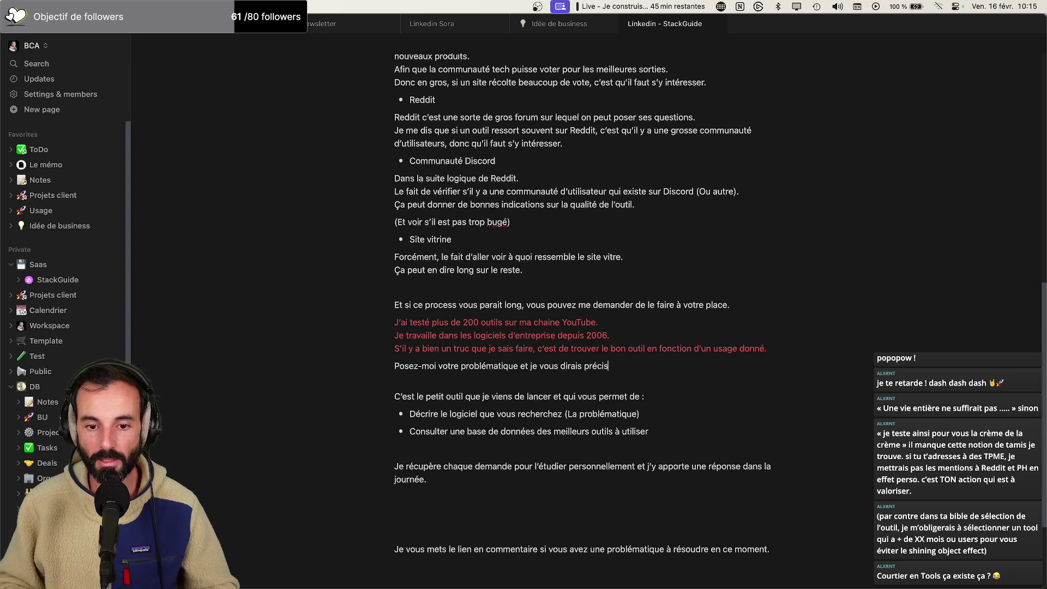
{"action": "key", "text": "BackSpace"}
{"action": "key", "text": "BackSpace"}
{"action": "key", "text": "BackSpace"}
{"action": "key", "text": "BackSpace"}
{"action": "key", "text": "BackSpace"}
{"action": "key", "text": "BackSpace"}
{"action": "type", "text": "é"}
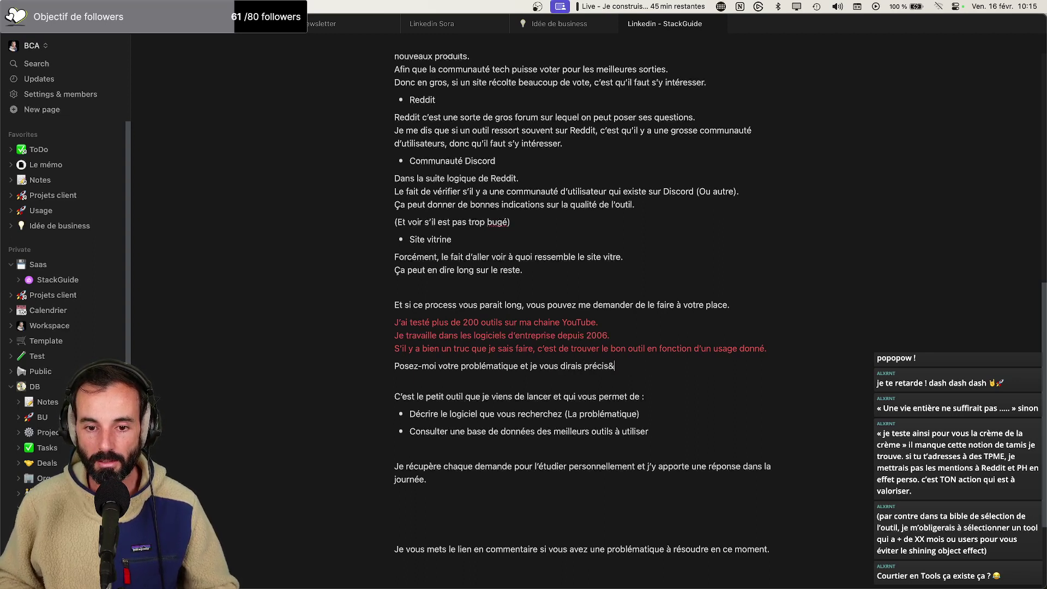
{"action": "type", "text": "ment que"}
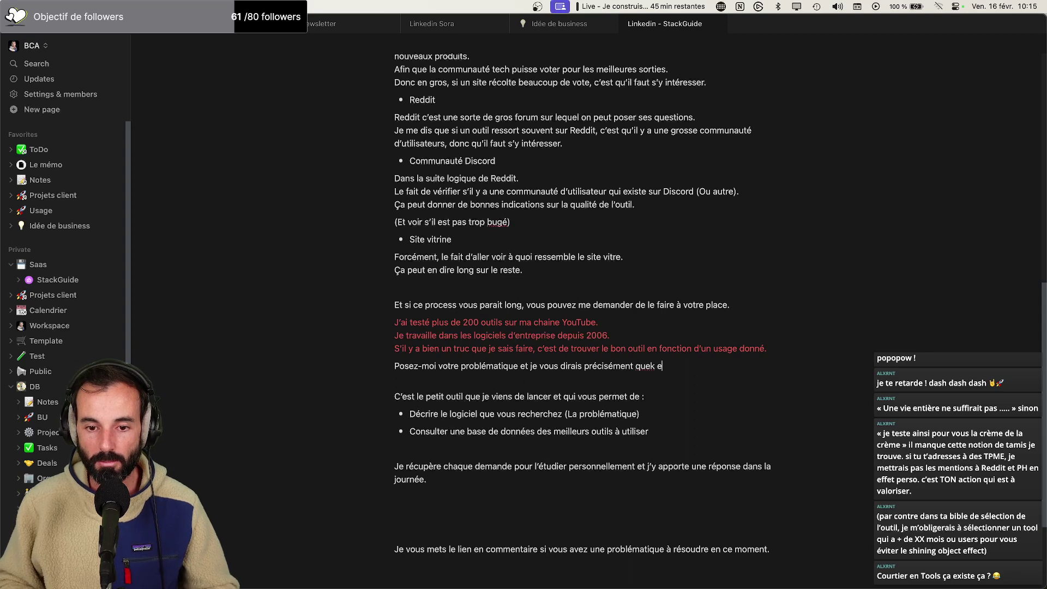
{"action": "type", "text": "l est le bvon"}
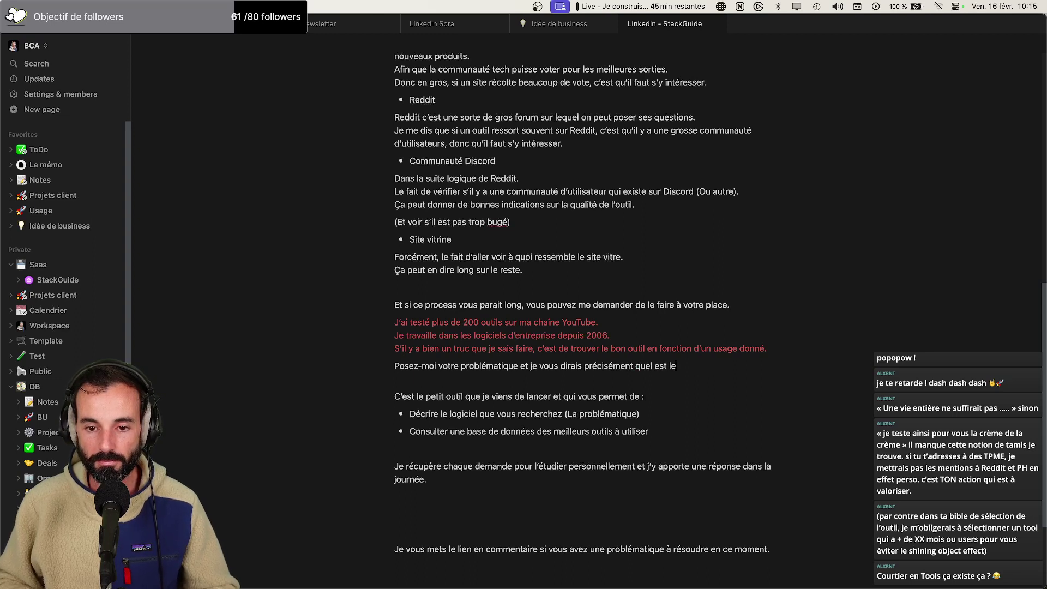
{"action": "key", "text": "BackSpace"}
{"action": "key", "text": "BackSpace"}
{"action": "key", "text": "BackSpace"}
{"action": "type", "text": "on outil p"}
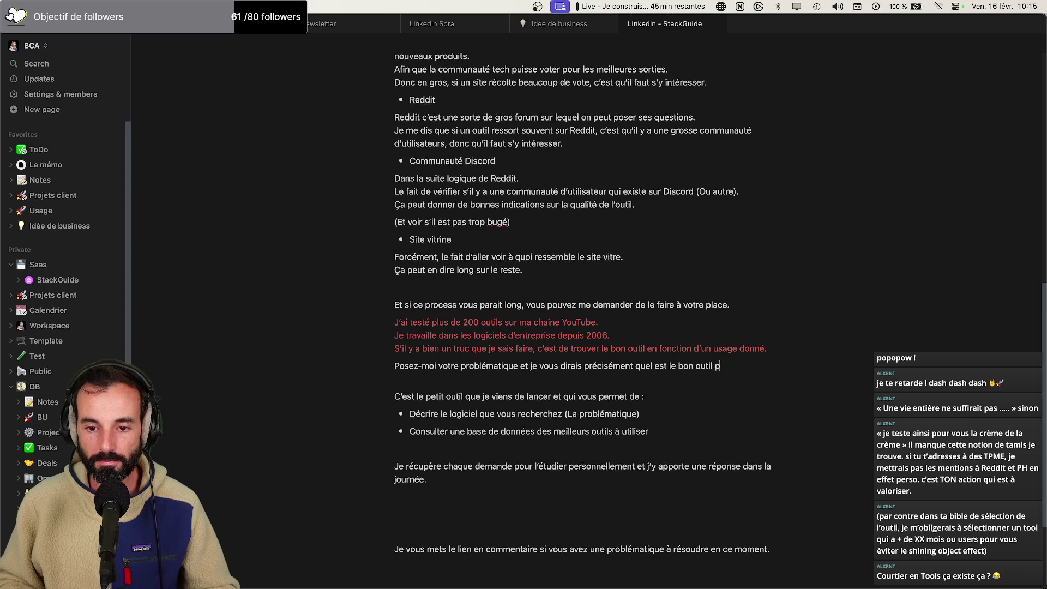
{"action": "type", "text": "our vous."}
Add the line '(Garantie 100% humains, 0%IA)' beneath the call-to-action
{"action": "scroll", "coordinate": [363, 398], "scroll_direction": "down", "scroll_amount": 1}
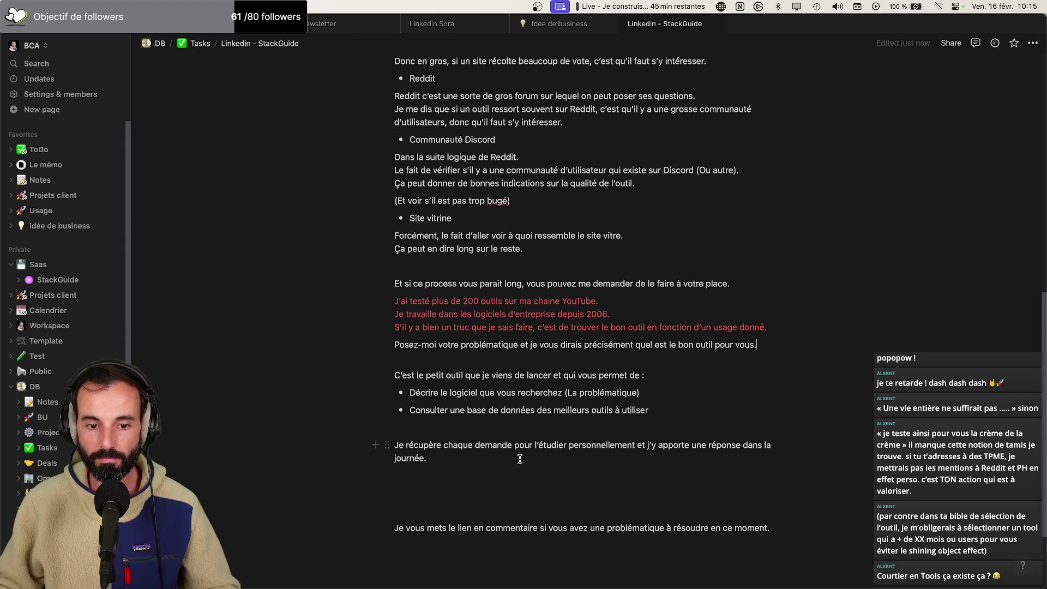
{"action": "key", "text": "Return"}
{"action": "type", "text": "(Garantue"}
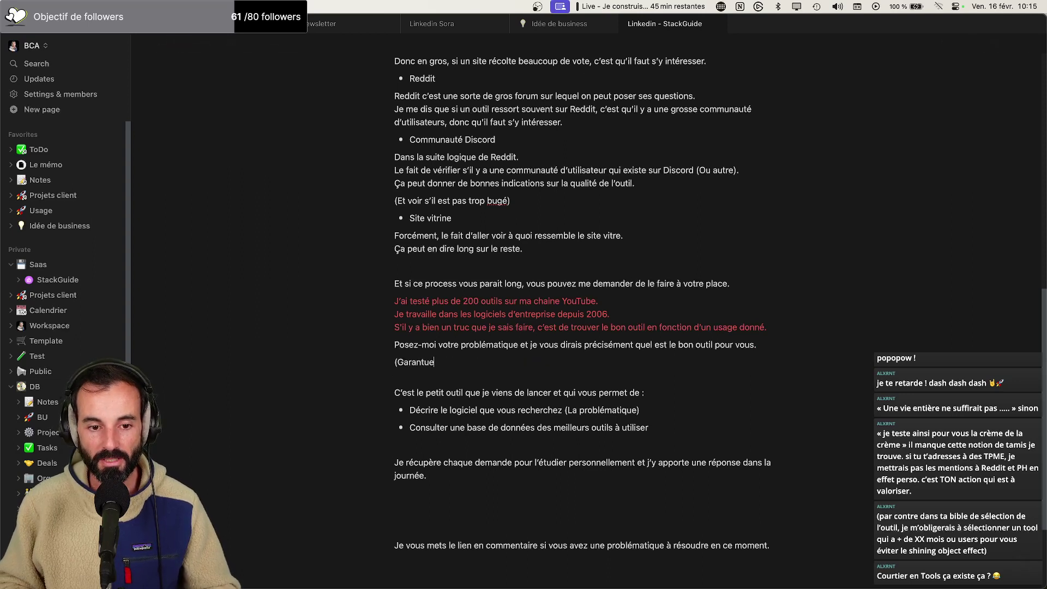
{"action": "key", "text": "BackSpace"}
{"action": "key", "text": "BackSpace"}
{"action": "type", "text": "ie 100"}
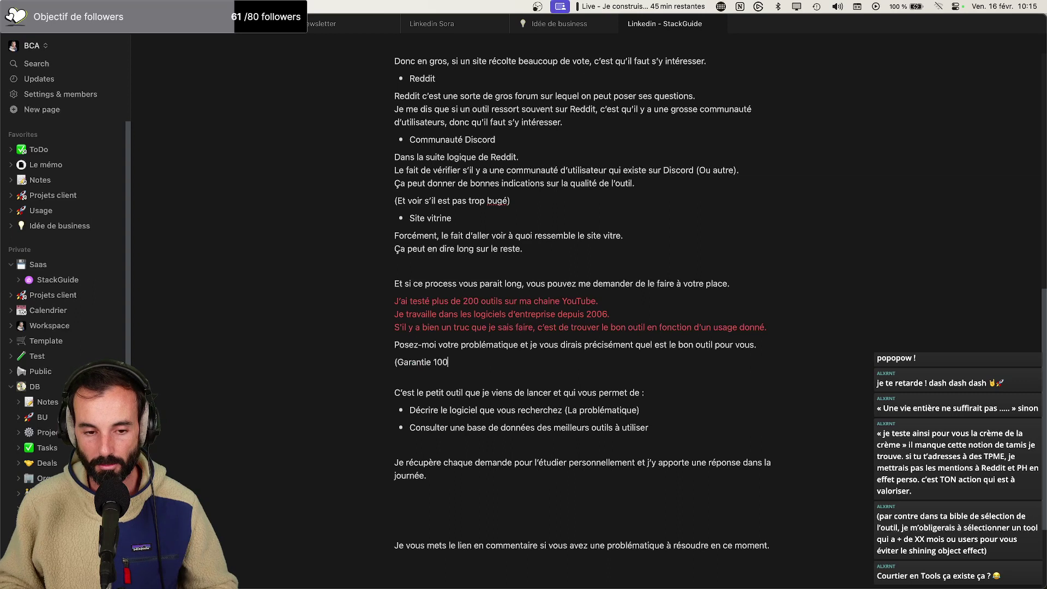
{"action": "type", "text": "% humain"}
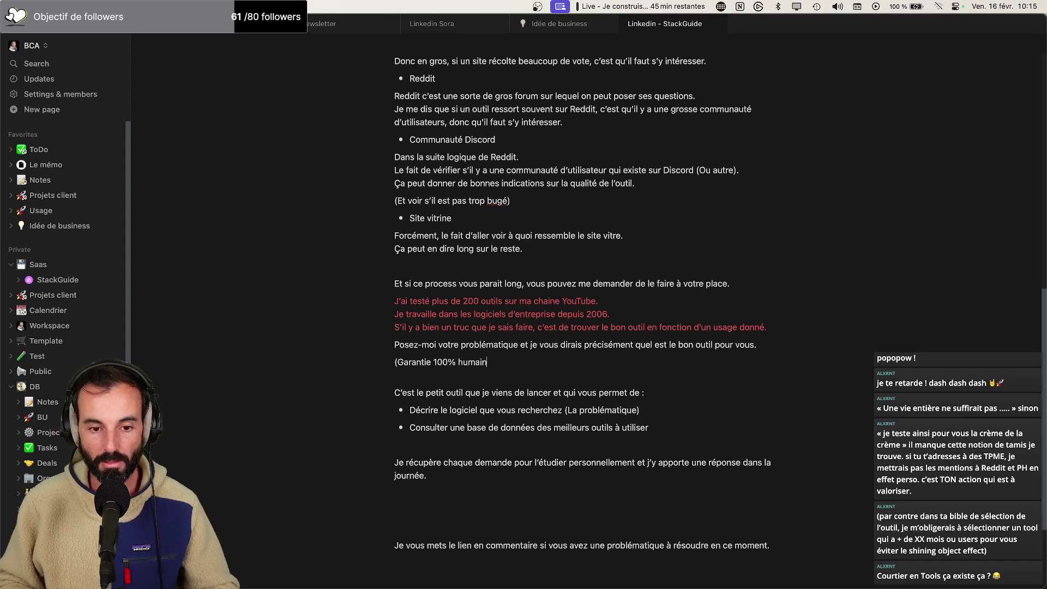
{"action": "type", "text": "s, 0%IA)"}
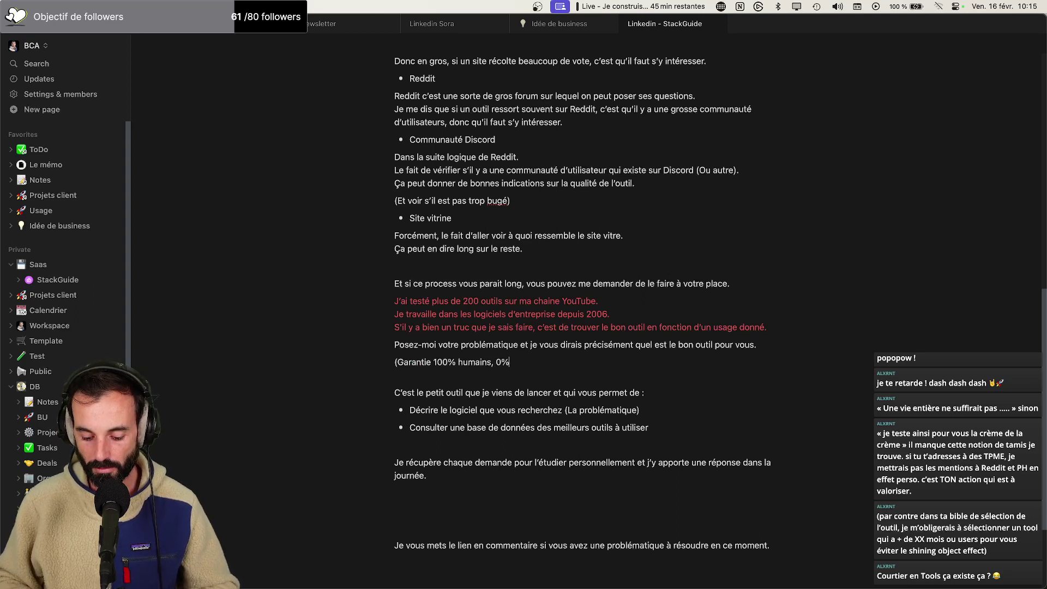
Delete the paragraphs from 'C'est le petit outil' through 'journée' and the leftover empty line
{"action": "scroll", "coordinate": [480, 485], "scroll_direction": "down", "scroll_amount": 1}
{"action": "left_click_drag", "start_coordinate": [446, 502], "coordinate": [383, 382]}
{"action": "key", "text": "BackSpace"}
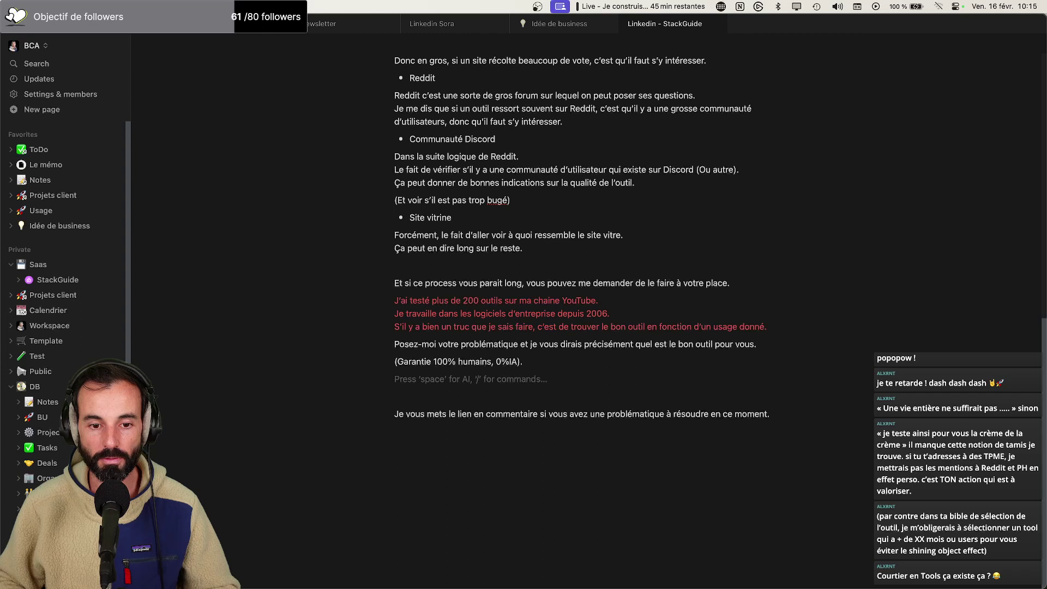
{"action": "key", "text": "BackSpace"}
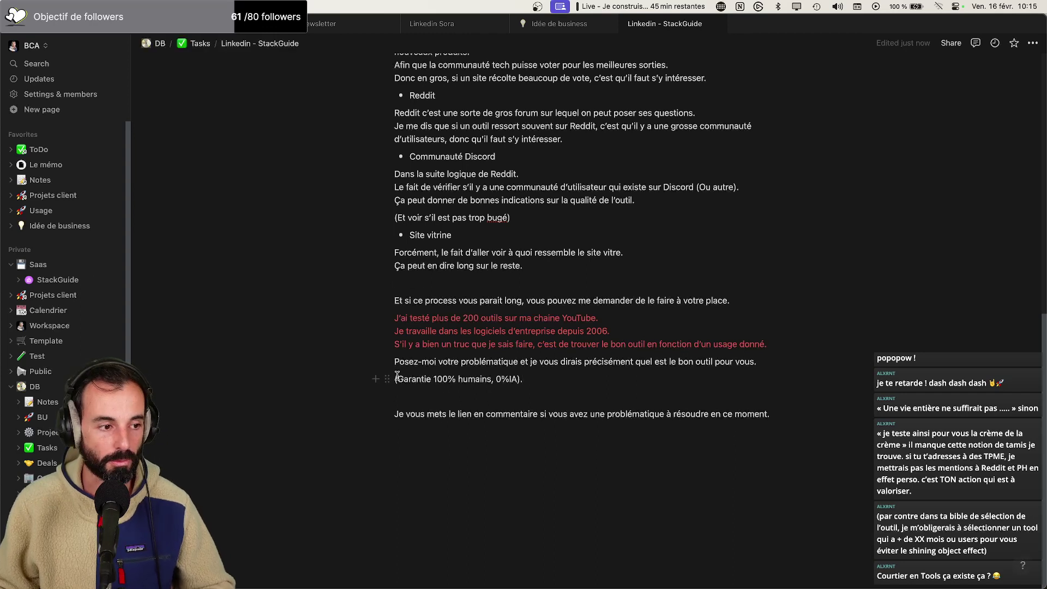
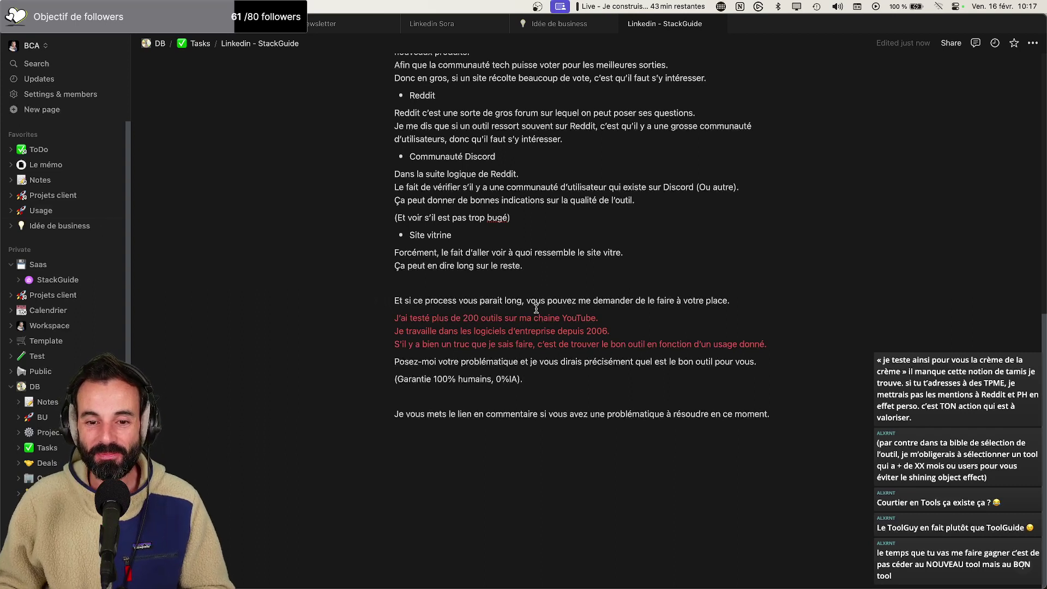
Replace 'de le faire à votre place.' with 'chercher à votre place.' in the 'Et si ce process' sentence
{"action": "scroll", "coordinate": [537, 295], "scroll_direction": "up", "scroll_amount": 1}
{"action": "scroll", "coordinate": [536, 295], "scroll_direction": "up", "scroll_amount": 8}
{"action": "scroll", "coordinate": [583, 352], "scroll_direction": "down", "scroll_amount": 9}
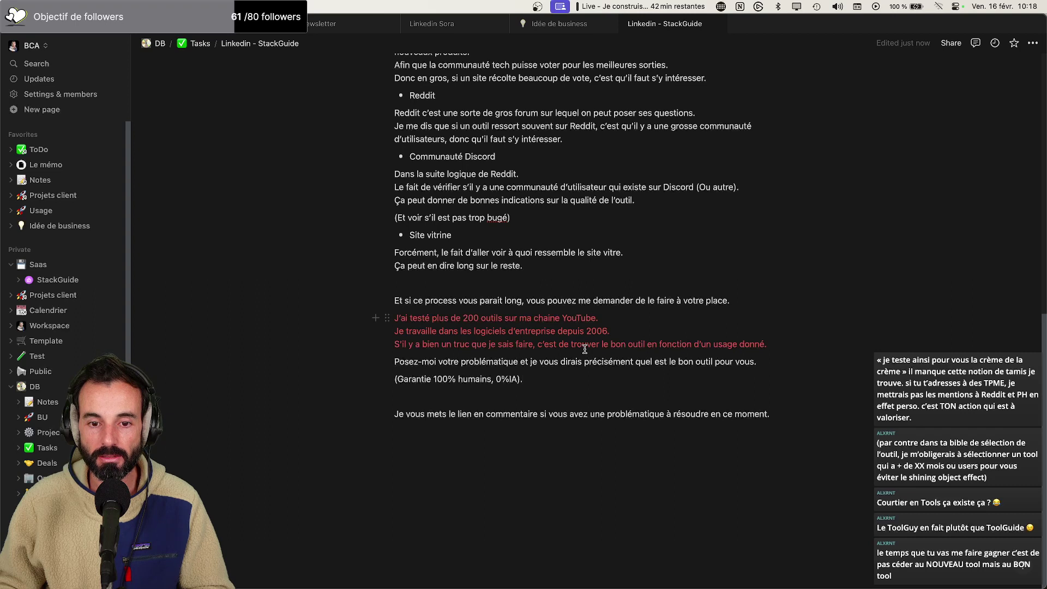
{"action": "left_click_drag", "start_coordinate": [748, 301], "coordinate": [637, 303]}
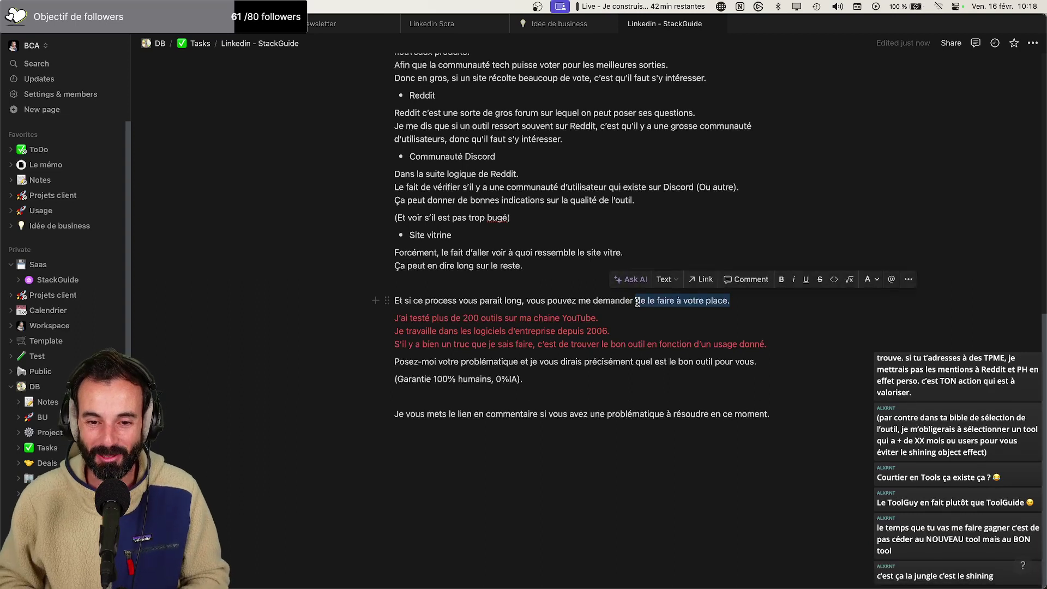
{"action": "type", "text": "chercher"}
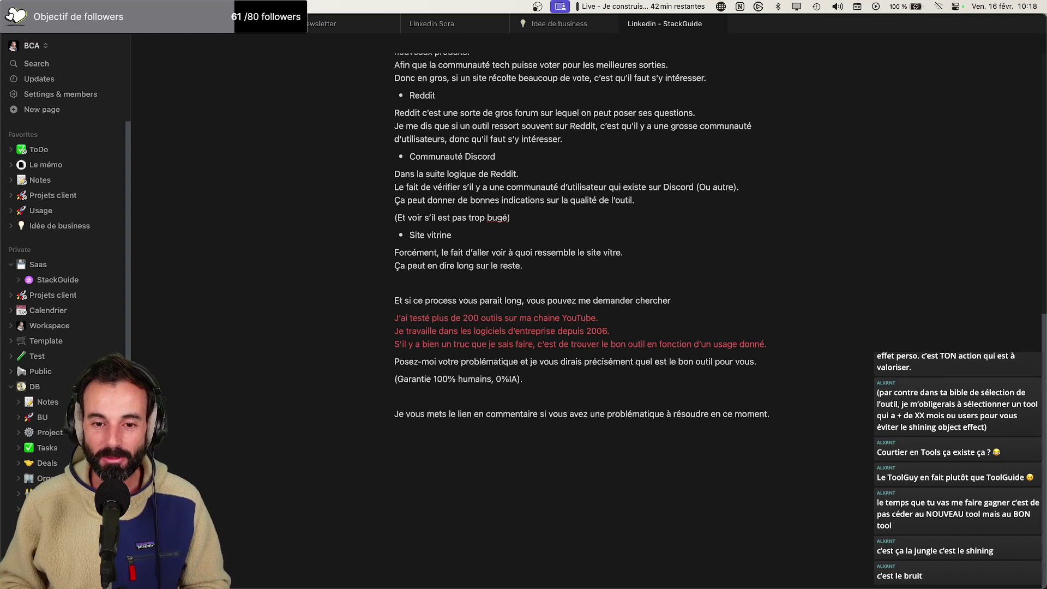
{"action": "type", "text": " à votre place."}
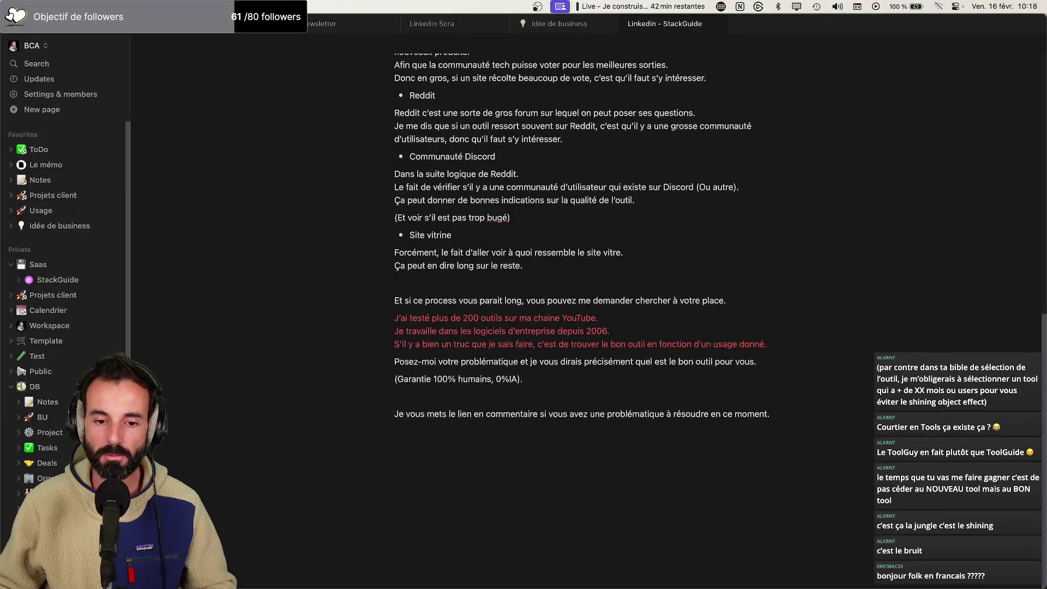
Add 'Avec toute cette multitude d'outils qui sortent on sait jamais lequel' below the red paragraph, then open folk
{"action": "left_click", "coordinate": [767, 344]}
{"action": "key", "text": "Return"}
{"action": "type", "text": "Avec toute cette muil"}
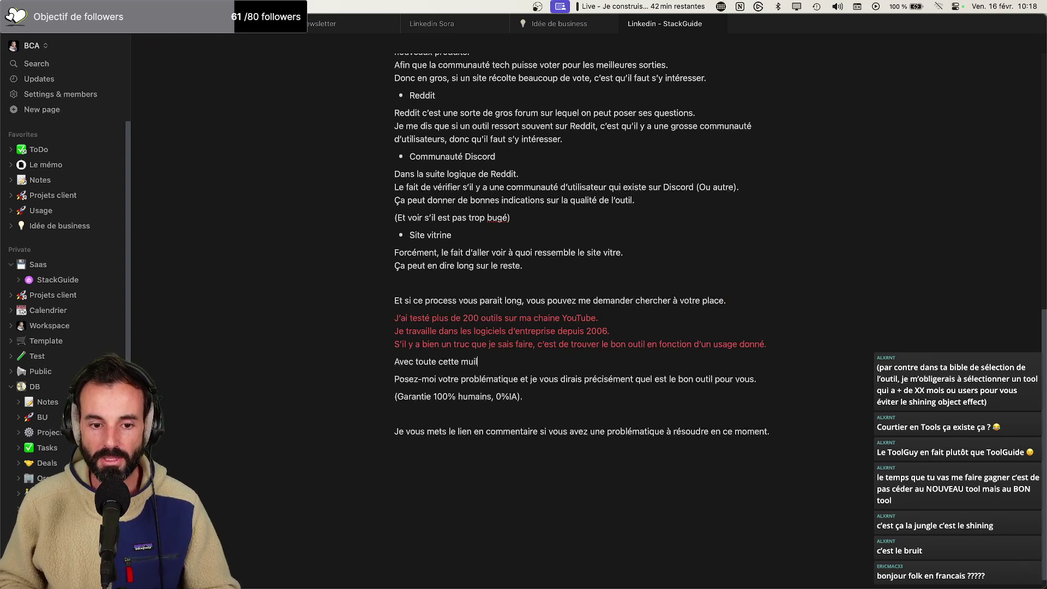
{"action": "key", "text": "BackSpace"}
{"action": "type", "text": "ltitu"}
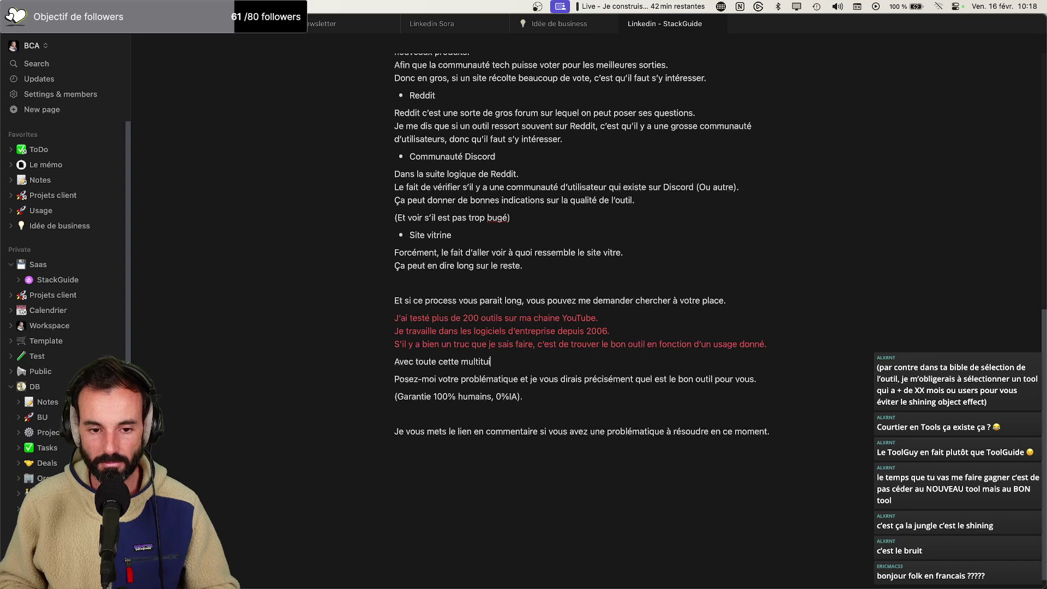
{"action": "type", "text": "de d’out"}
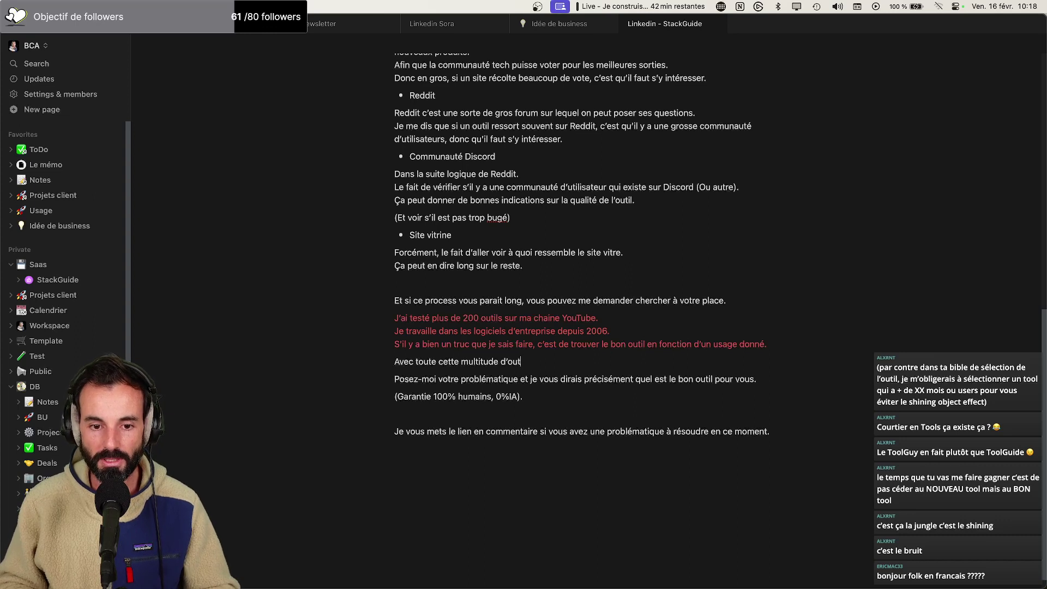
{"action": "type", "text": "ils qui orten"}
{"action": "key", "text": "BackSpace"}
{"action": "key", "text": "BackSpace"}
{"action": "key", "text": "BackSpace"}
{"action": "key", "text": "BackSpace"}
{"action": "key", "text": "BackSpace"}
{"action": "type", "text": "sortent on sai"}
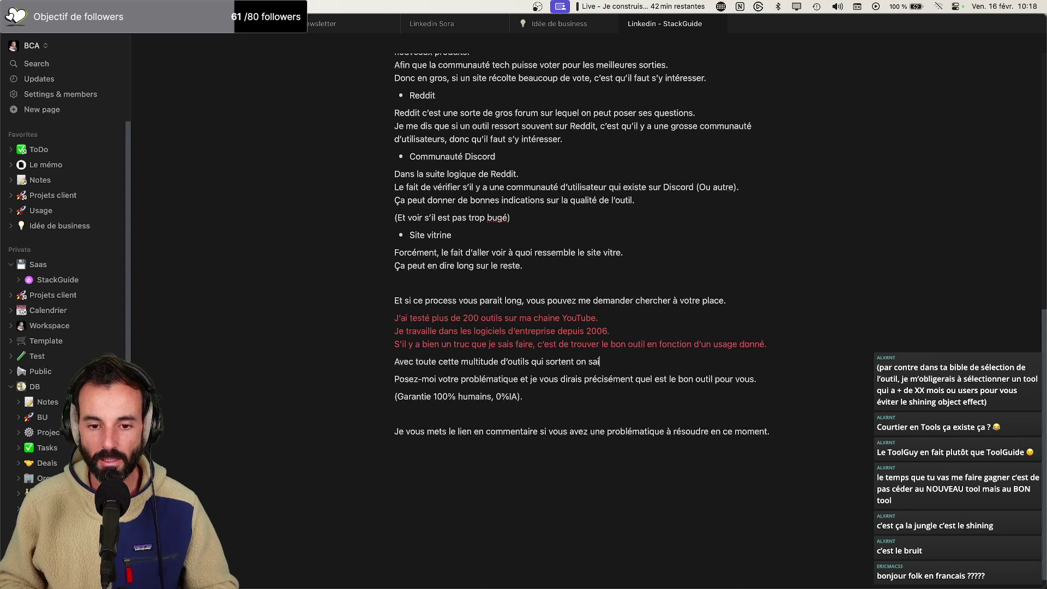
{"action": "type", "text": "t jamais leque"}
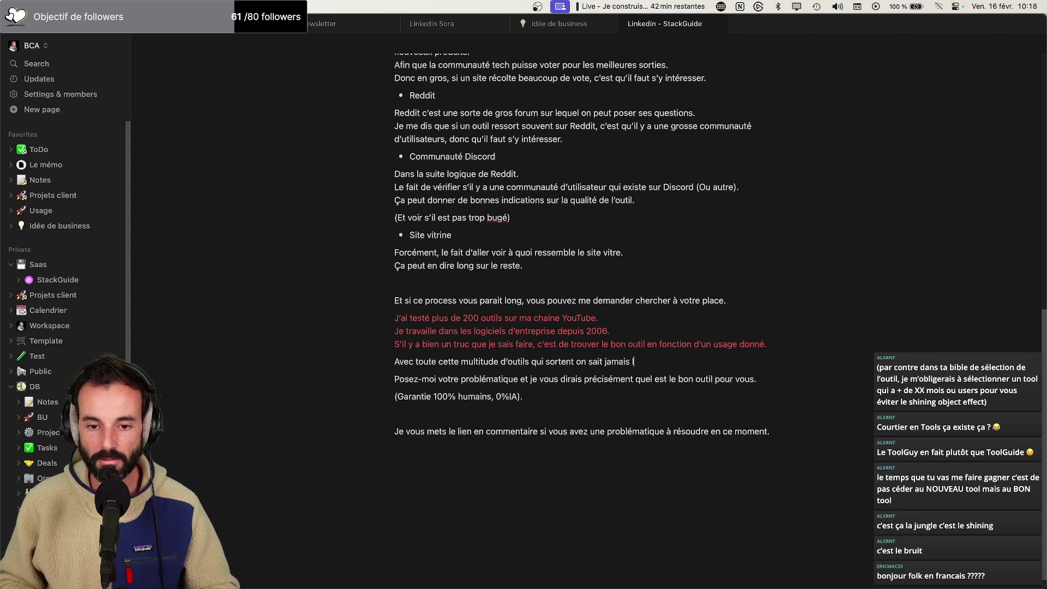
{"action": "type", "text": "l"}
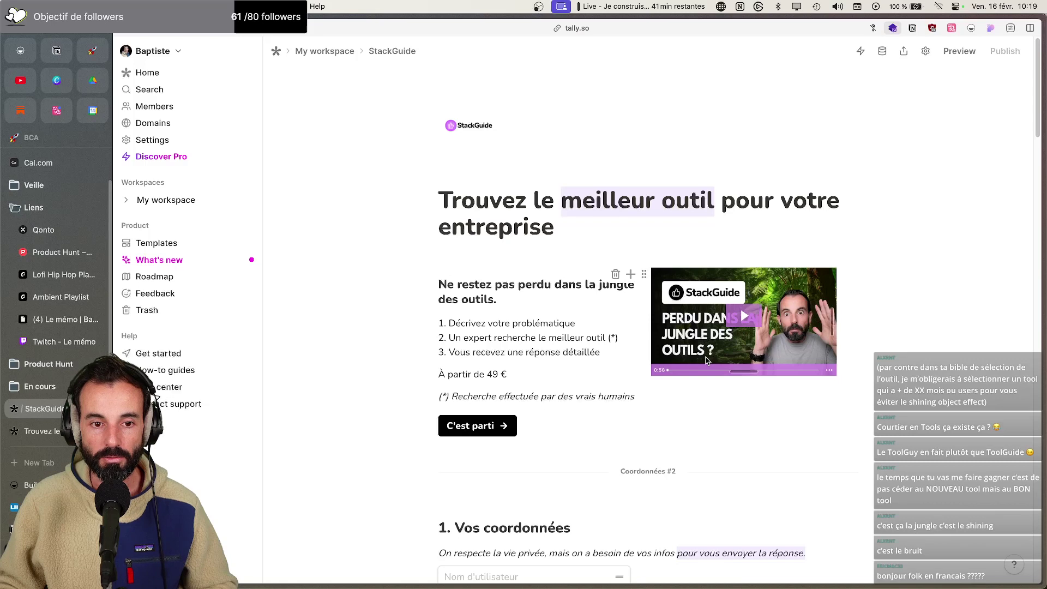
{"action": "key", "text": "super+Tab"}
{"action": "left_click", "coordinate": [21, 52]}
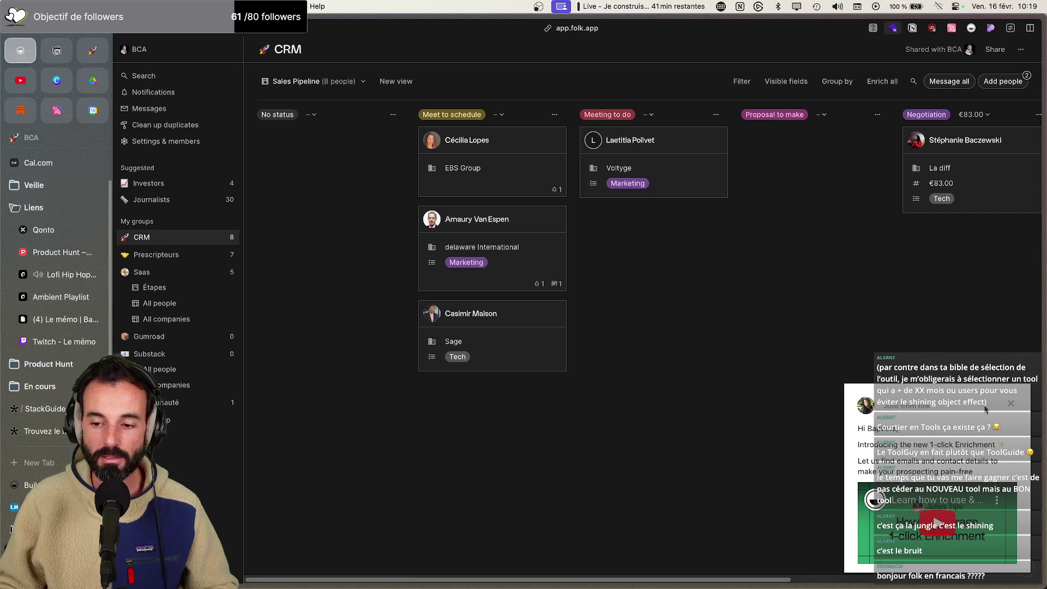
Close folk's 1-click Enrichment announcement and return to the Notion LinkedIn draft
{"action": "left_click", "coordinate": [1010, 404]}
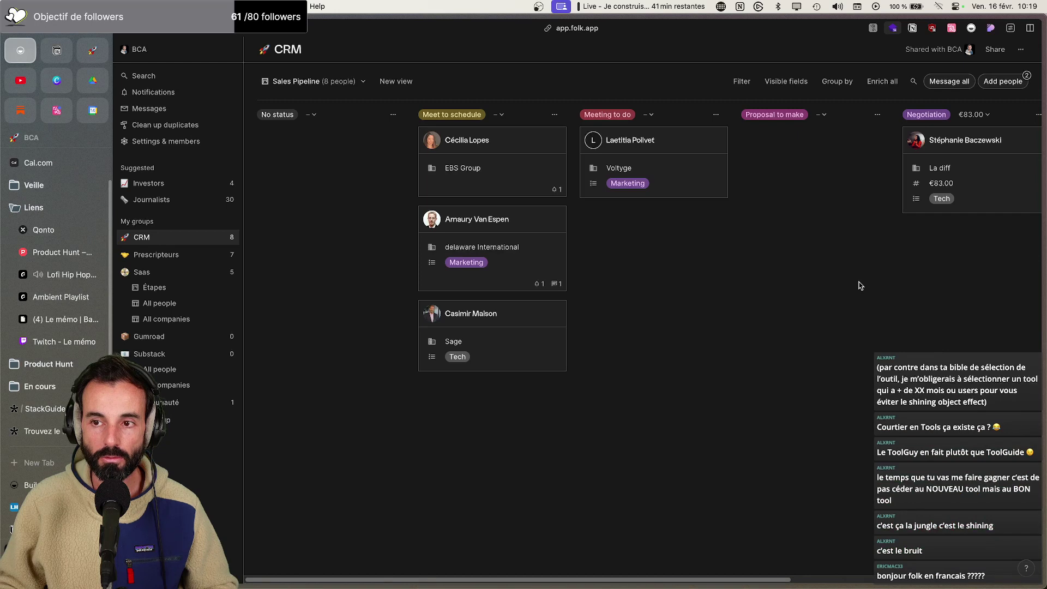
{"action": "key", "text": "super+Tab"}
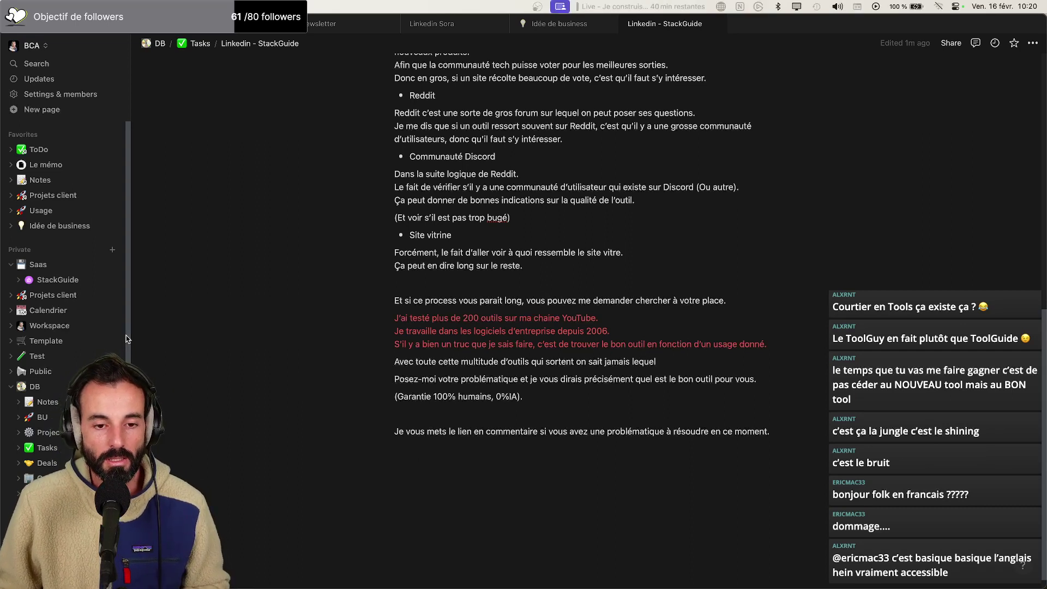
Make the line read 'on sait jamais vraiment lequel choisir.' and add ', je ferais le tri dans toute cette jungle'
{"action": "key", "text": "super+Tab"}
{"action": "key", "text": "super+Tab"}
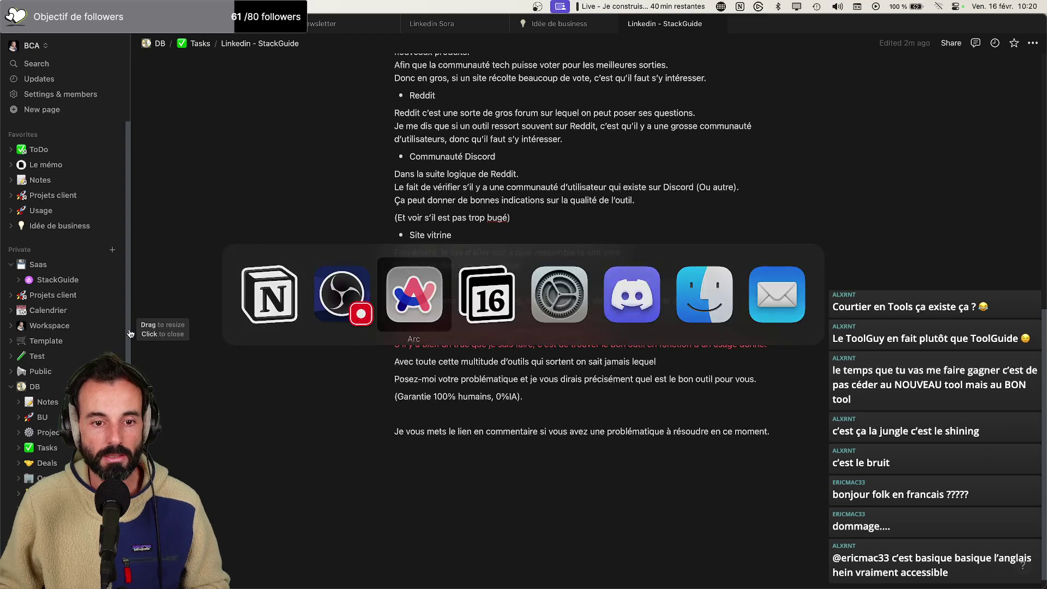
{"action": "key", "text": "super+Tab"}
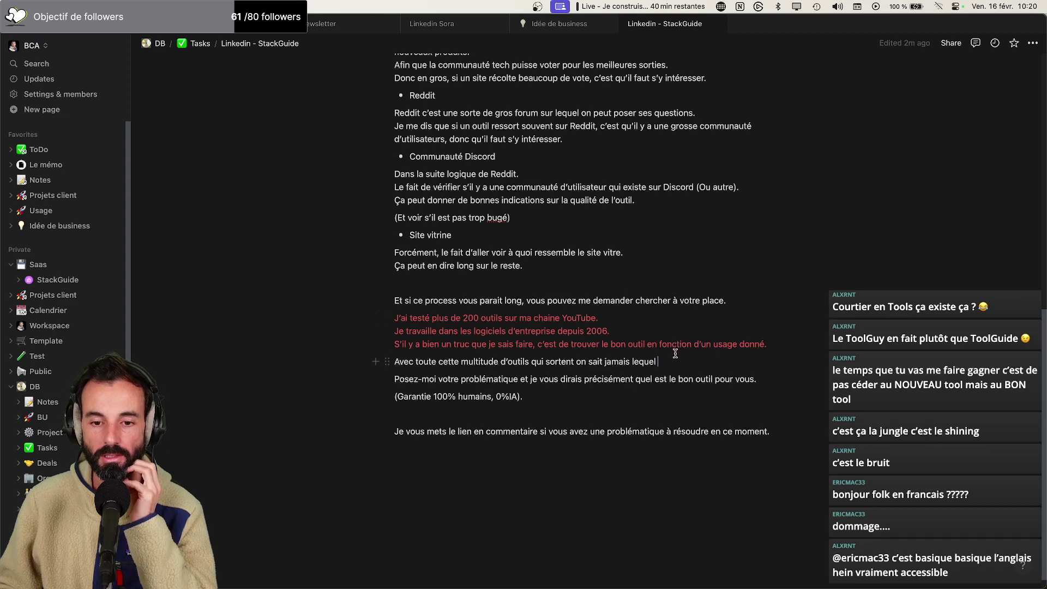
{"action": "left_click", "coordinate": [630, 362]}
{"action": "type", "text": "vraiment"}
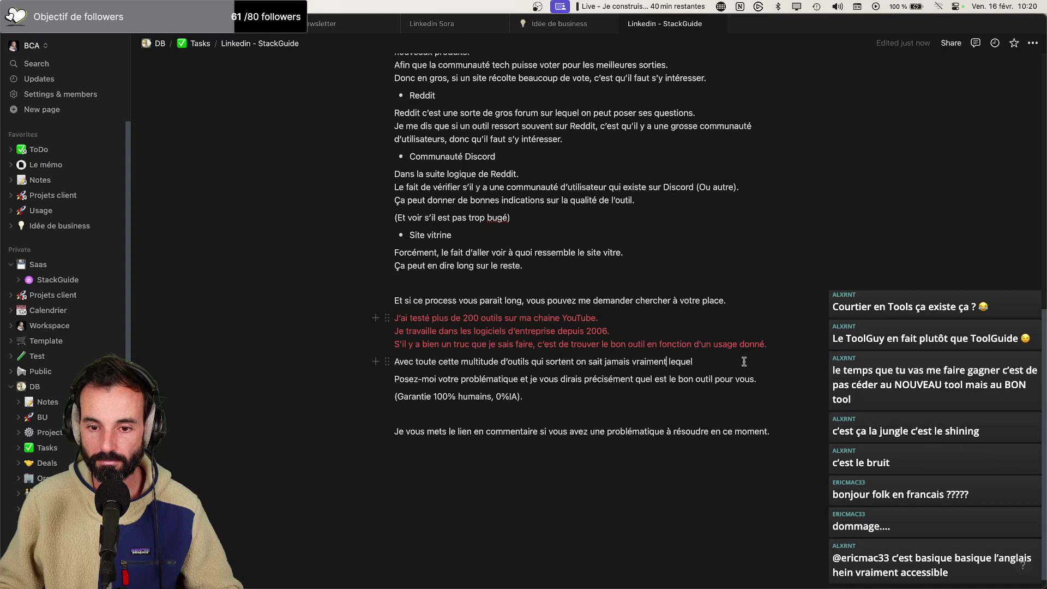
{"action": "left_click", "coordinate": [740, 361]}
{"action": "type", "text": "choisir."}
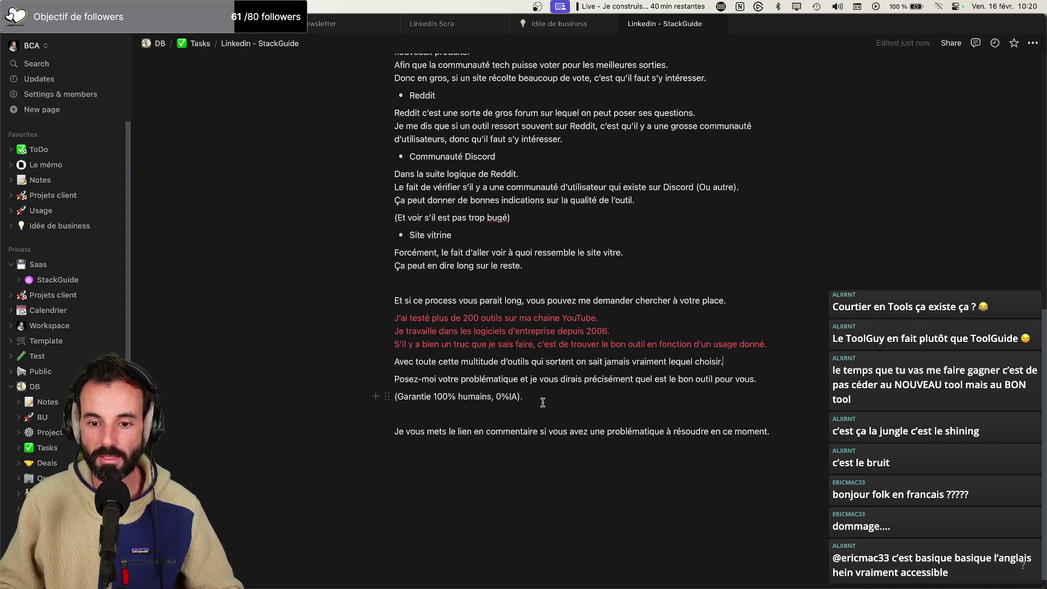
{"action": "type", "text": ", je ferais le"}
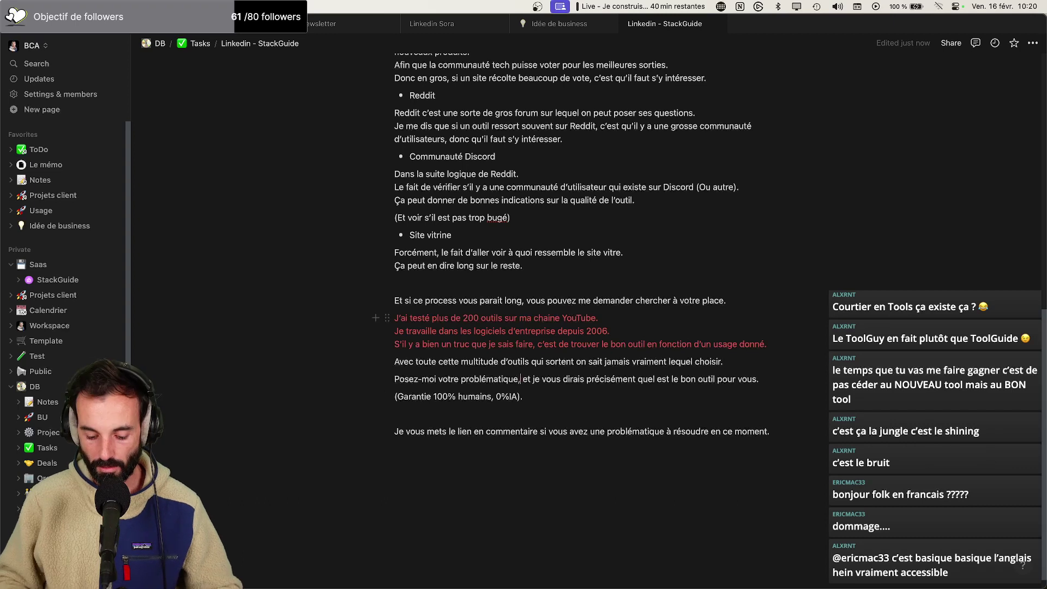
{"action": "type", "text": " tri"}
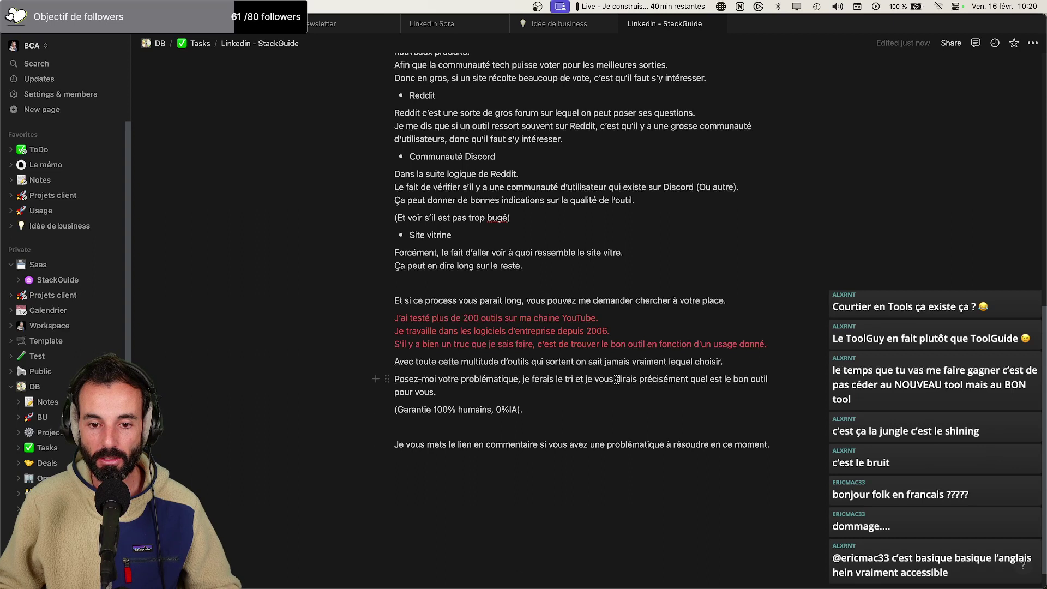
{"action": "type", "text": "dans toute cette jungle"}
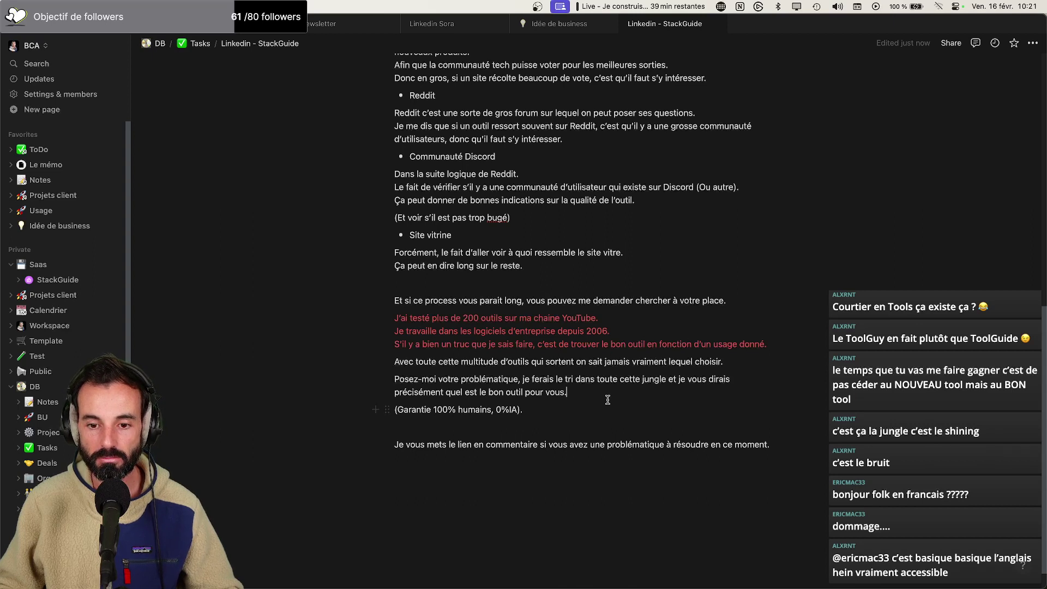
Change the ending of the précisément sentence to 'lequel utiliser.'
{"action": "left_click_drag", "start_coordinate": [604, 388], "coordinate": [449, 390]}
{"action": "type", "text": "leque"}
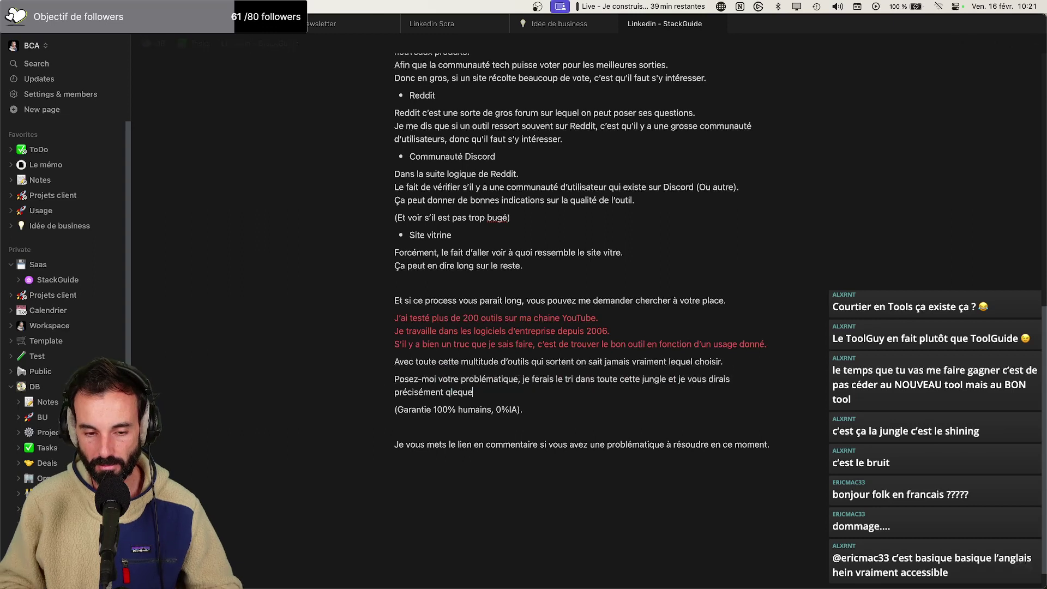
{"action": "key", "text": "BackSpace"}
{"action": "key", "text": "BackSpace"}
{"action": "key", "text": "BackSpace"}
{"action": "key", "text": "BackSpace"}
{"action": "key", "text": "BackSpace"}
{"action": "type", "text": "lequel utiliser."}
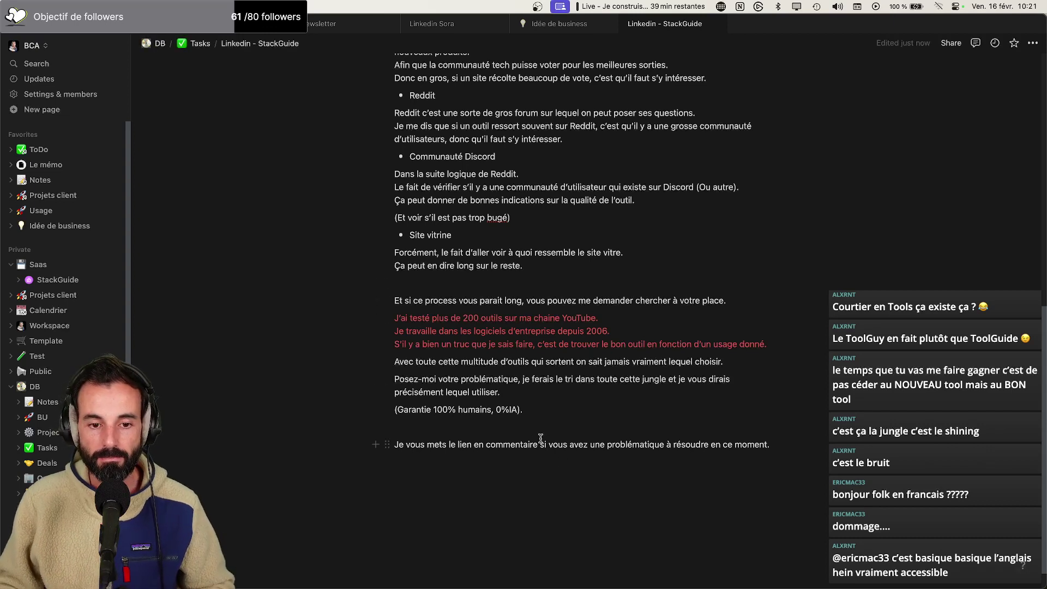
{"action": "key", "text": "super+Tab"}
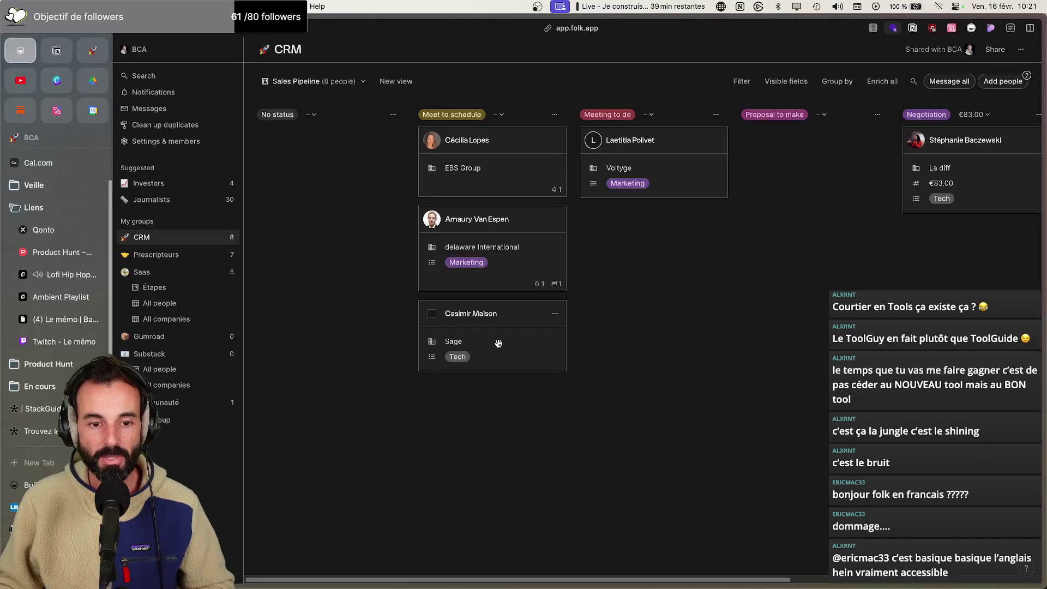
Review the StackGuide Tally order page, then return to the top of the Notion draft
{"action": "left_click", "coordinate": [46, 431]}
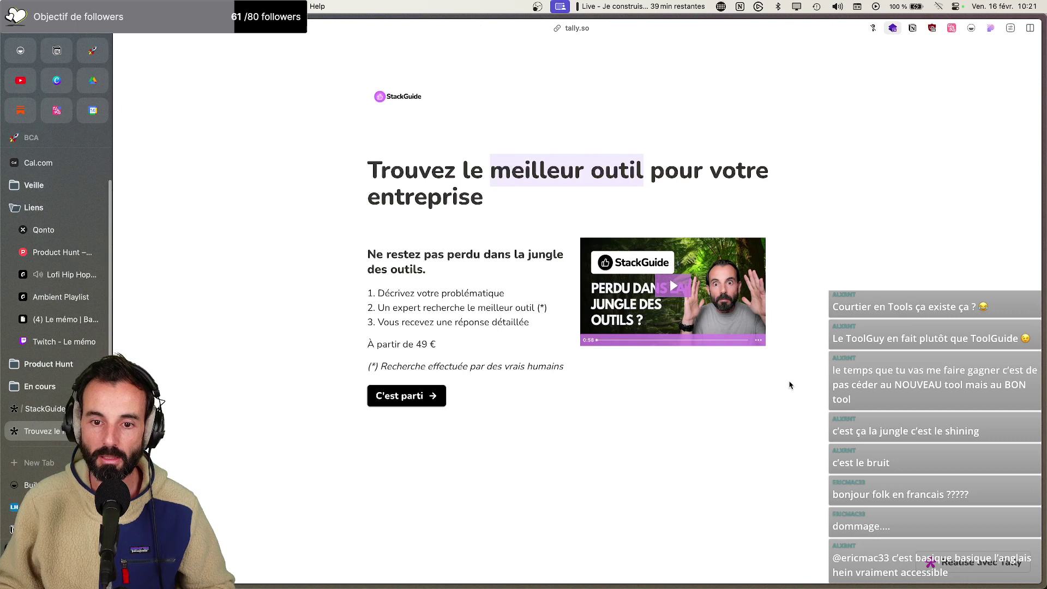
{"action": "key", "text": "super+Tab"}
{"action": "scroll", "coordinate": [479, 357], "scroll_direction": "up", "scroll_amount": 5}
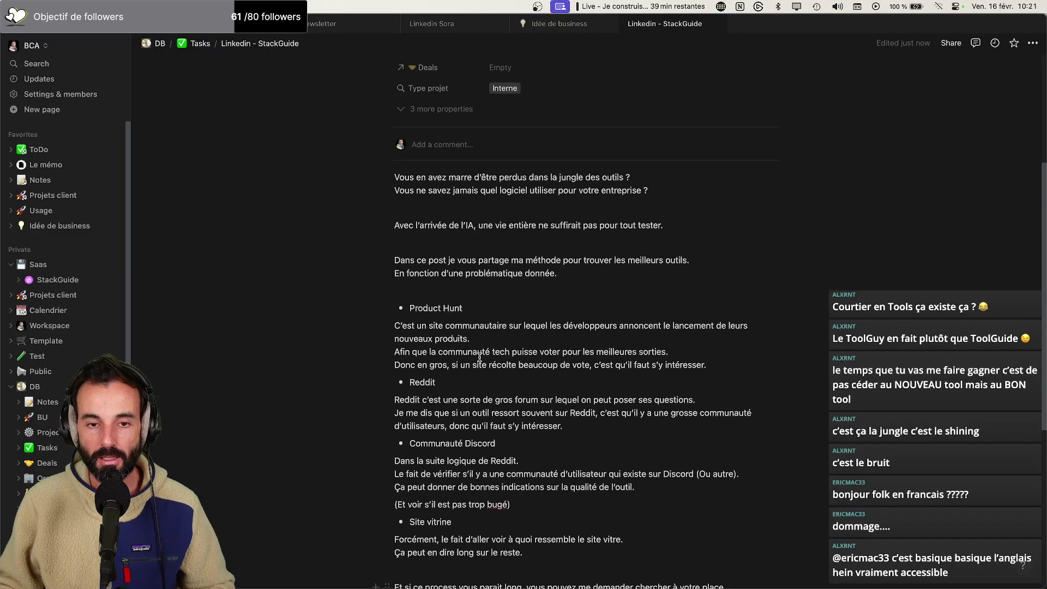
Select and review the post's two opening question lines
{"action": "left_click_drag", "start_coordinate": [396, 176], "coordinate": [698, 190]}
{"action": "left_click", "coordinate": [406, 184]}
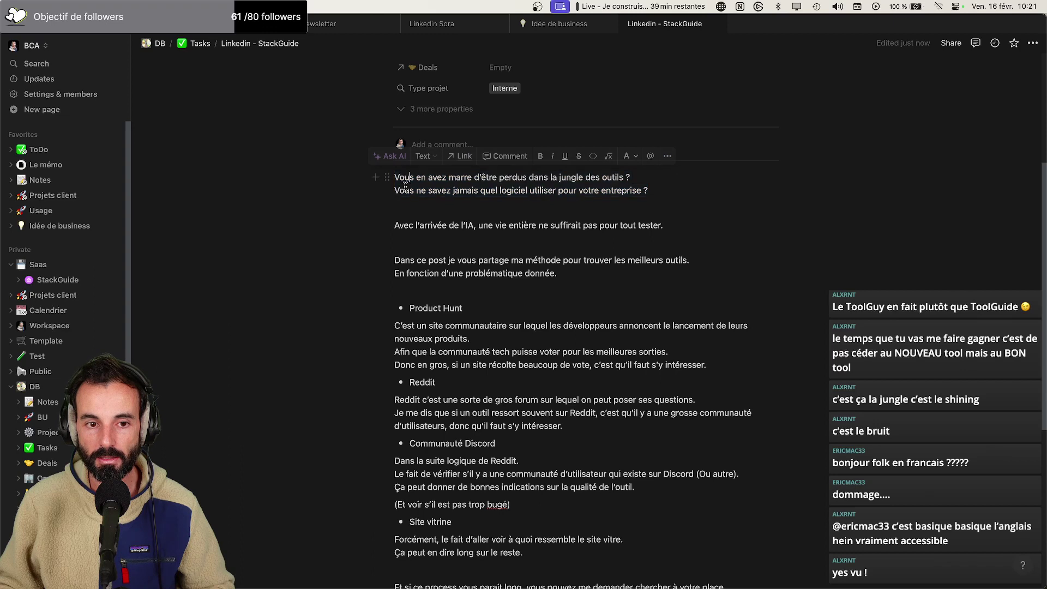
{"action": "left_click", "coordinate": [408, 243]}
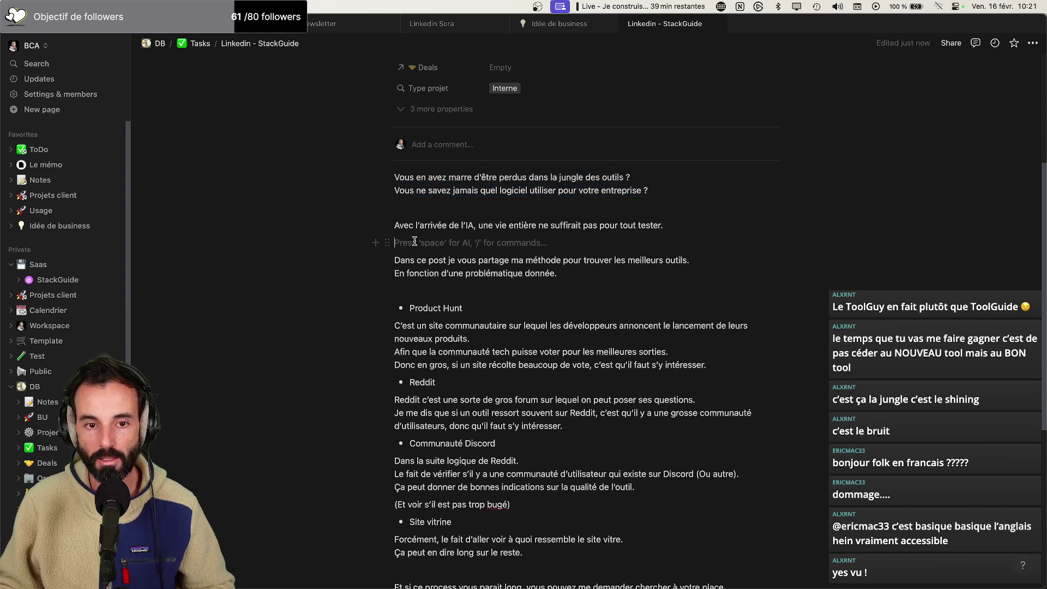
{"action": "left_click_drag", "start_coordinate": [667, 203], "coordinate": [392, 178]}
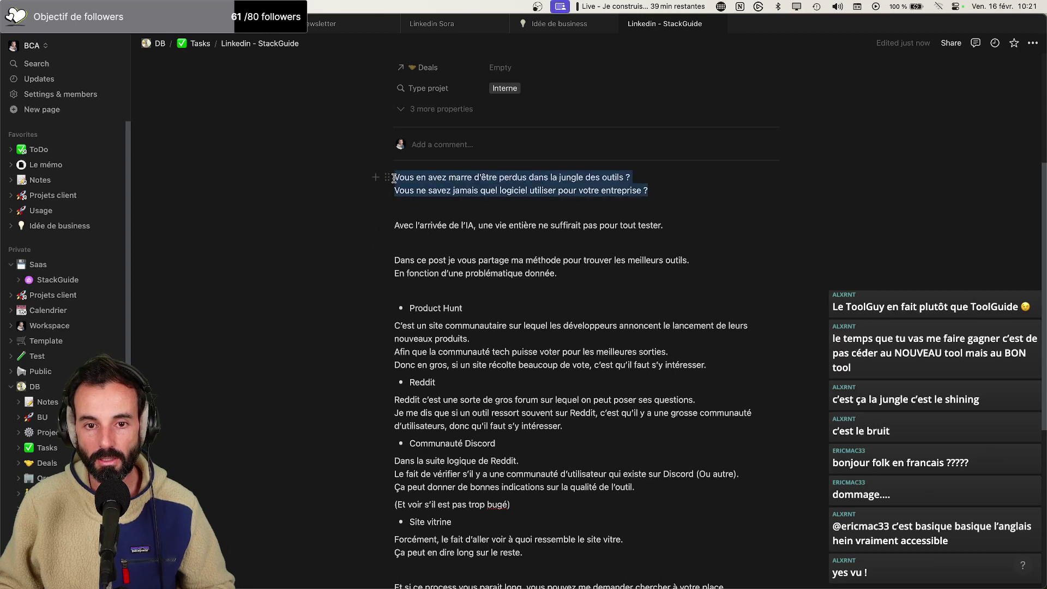
{"action": "left_click", "coordinate": [711, 247]}
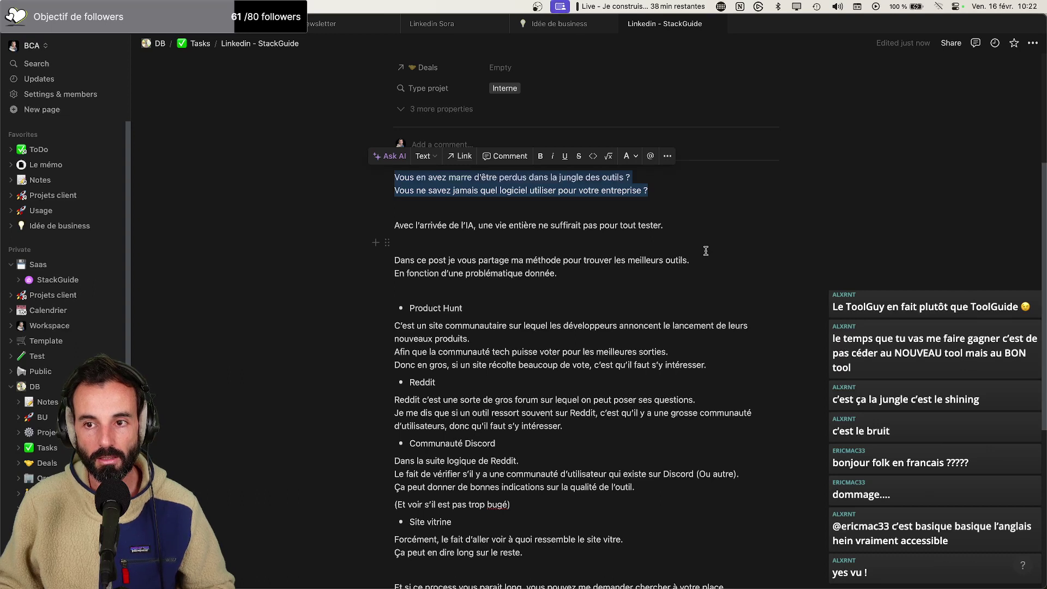
{"action": "scroll", "coordinate": [692, 283], "scroll_direction": "down", "scroll_amount": 10}
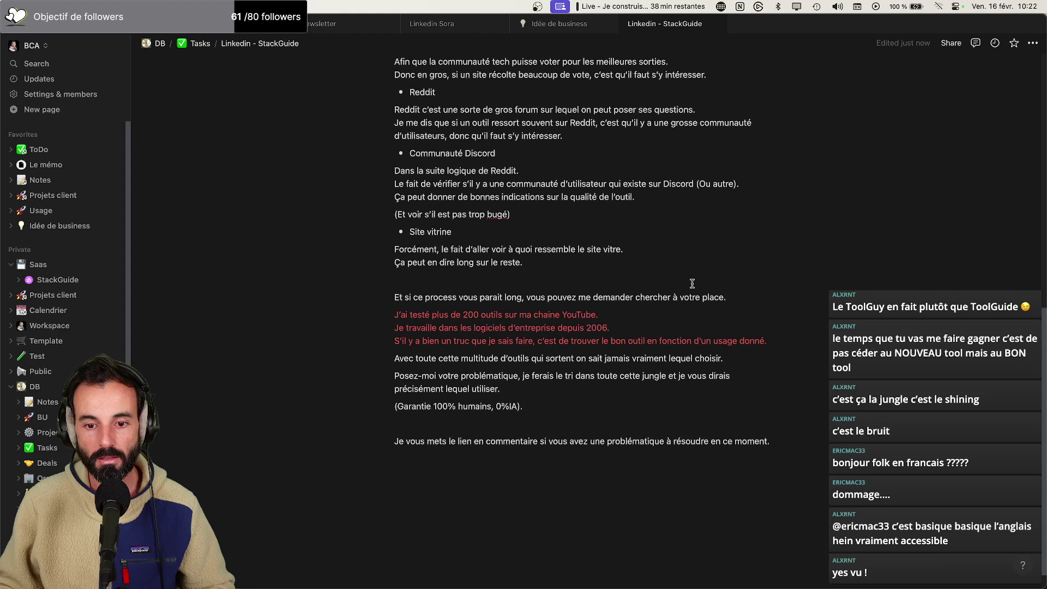
Replace 'est pas trop bugé' with 'y a pas trop de bug dessus' in the Discord aside
{"action": "left_click", "coordinate": [498, 214]}
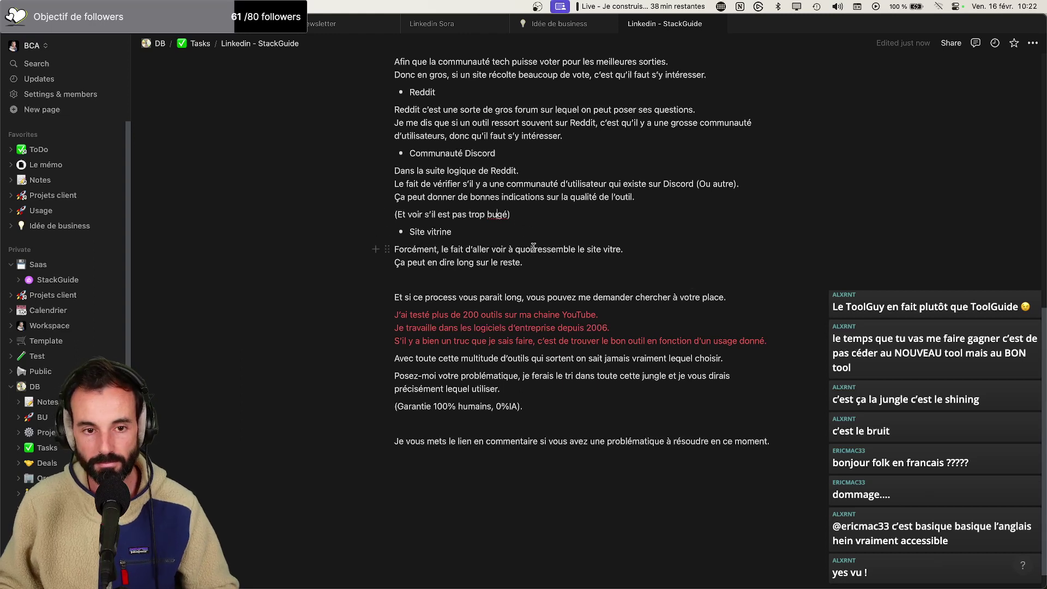
{"action": "left_click_drag", "start_coordinate": [529, 213], "coordinate": [437, 215]}
{"action": "left_click", "coordinate": [507, 216]}
{"action": "type", "text": "y a pas trop de "}
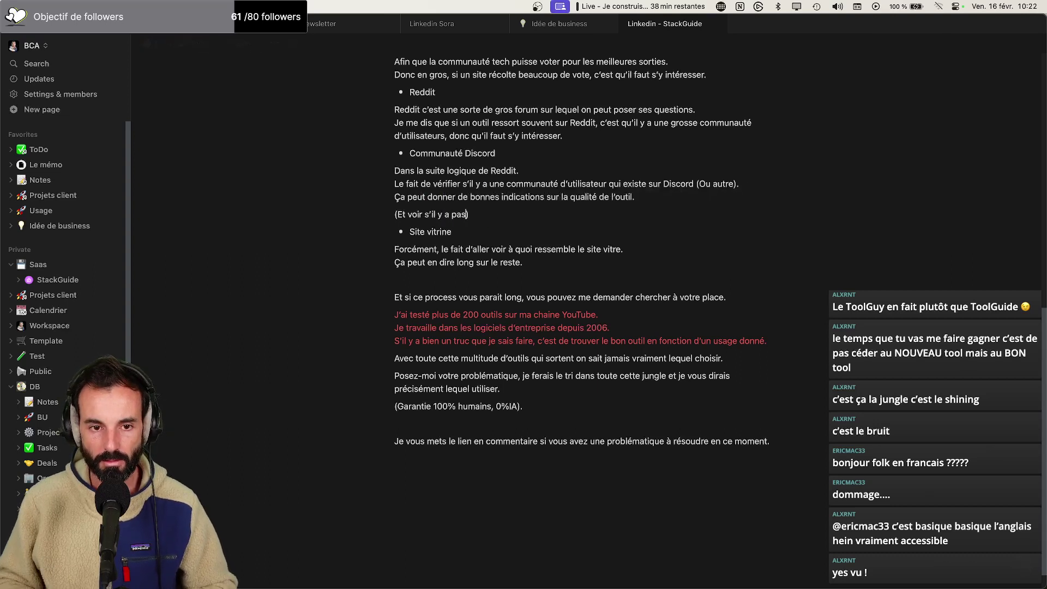
{"action": "type", "text": "bug dessus"}
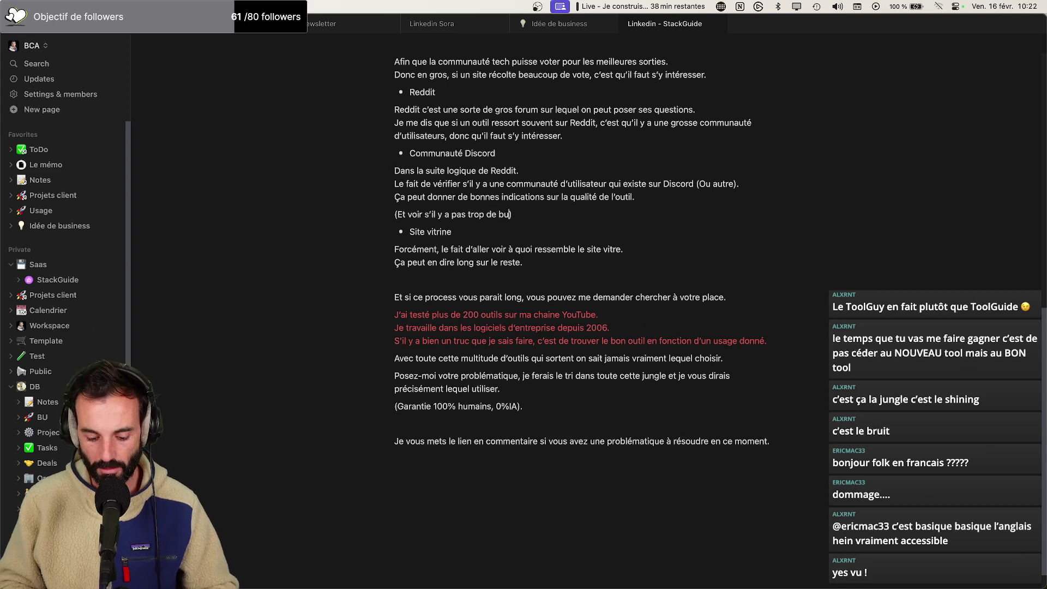
Select and review the tool section and closing paragraphs of the post
{"action": "scroll", "coordinate": [556, 170], "scroll_direction": "up", "scroll_amount": 3}
{"action": "scroll", "coordinate": [556, 169], "scroll_direction": "up", "scroll_amount": 1}
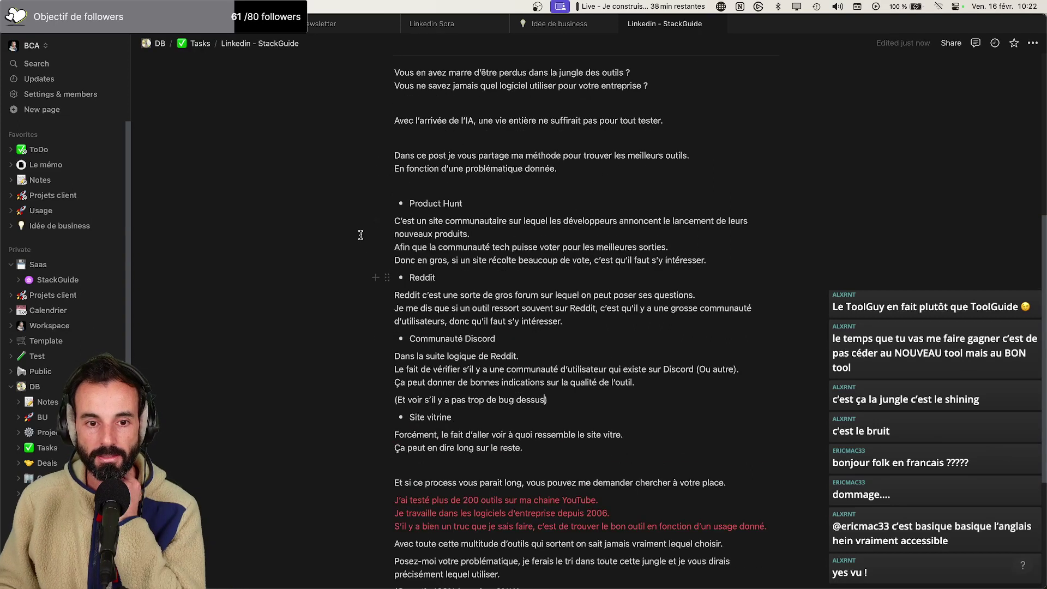
{"action": "left_click_drag", "start_coordinate": [409, 205], "coordinate": [618, 444]}
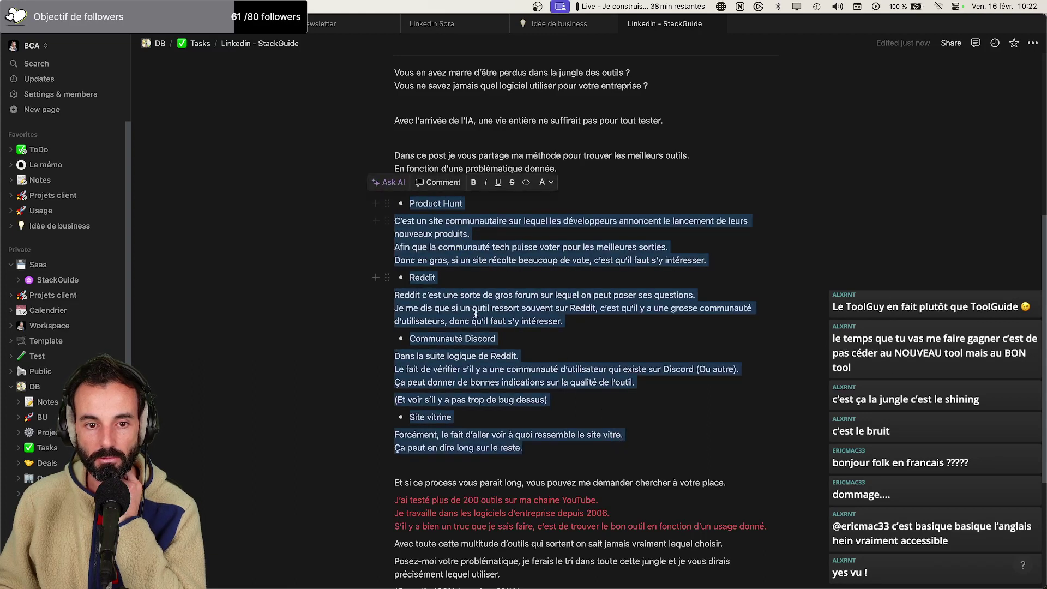
{"action": "scroll", "coordinate": [417, 329], "scroll_direction": "down", "scroll_amount": 3}
{"action": "left_click_drag", "start_coordinate": [393, 324], "coordinate": [644, 473]}
{"action": "scroll", "coordinate": [494, 338], "scroll_direction": "up", "scroll_amount": 6}
{"action": "scroll", "coordinate": [494, 337], "scroll_direction": "down", "scroll_amount": 3}
{"action": "scroll", "coordinate": [515, 420], "scroll_direction": "up", "scroll_amount": 1}
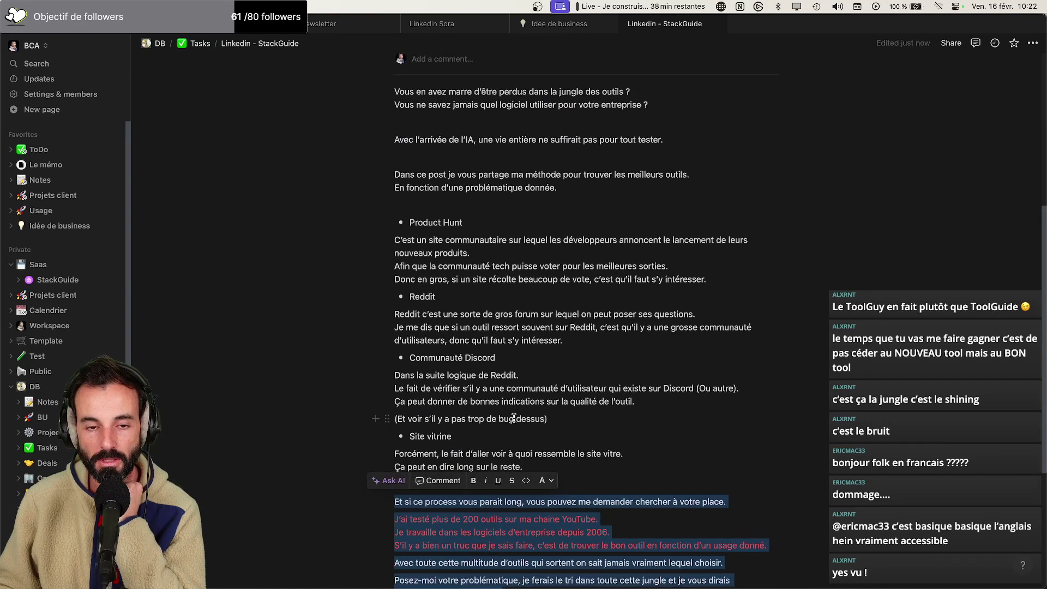
{"action": "left_click_drag", "start_coordinate": [412, 193], "coordinate": [699, 458]}
{"action": "scroll", "coordinate": [492, 371], "scroll_direction": "down", "scroll_amount": 5}
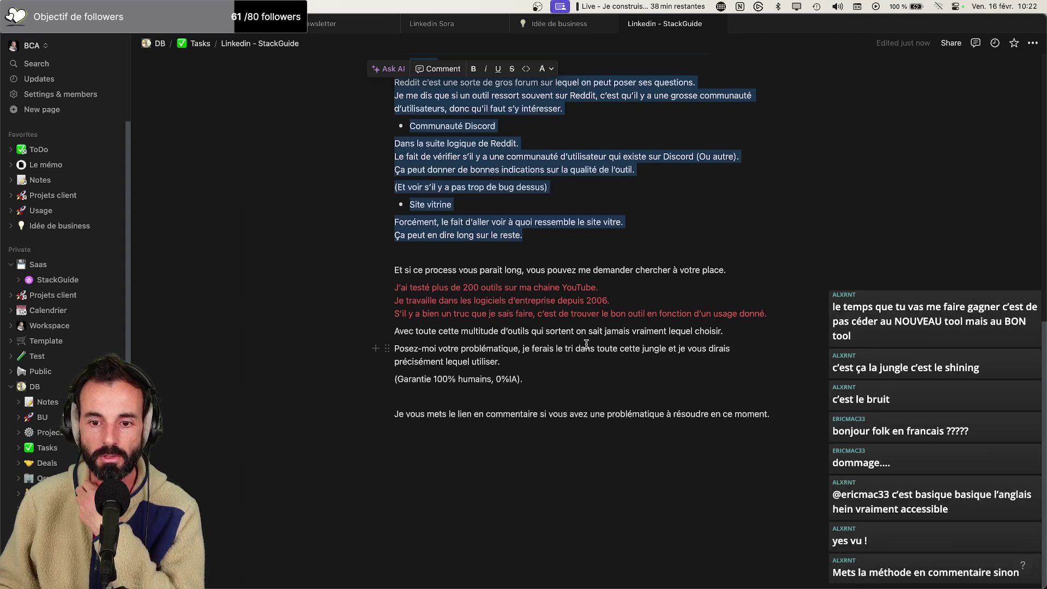
Change the red line's ending from 'd'un usage donné.' to 'd'une problématique.'
{"action": "left_click_drag", "start_coordinate": [777, 313], "coordinate": [712, 313]}
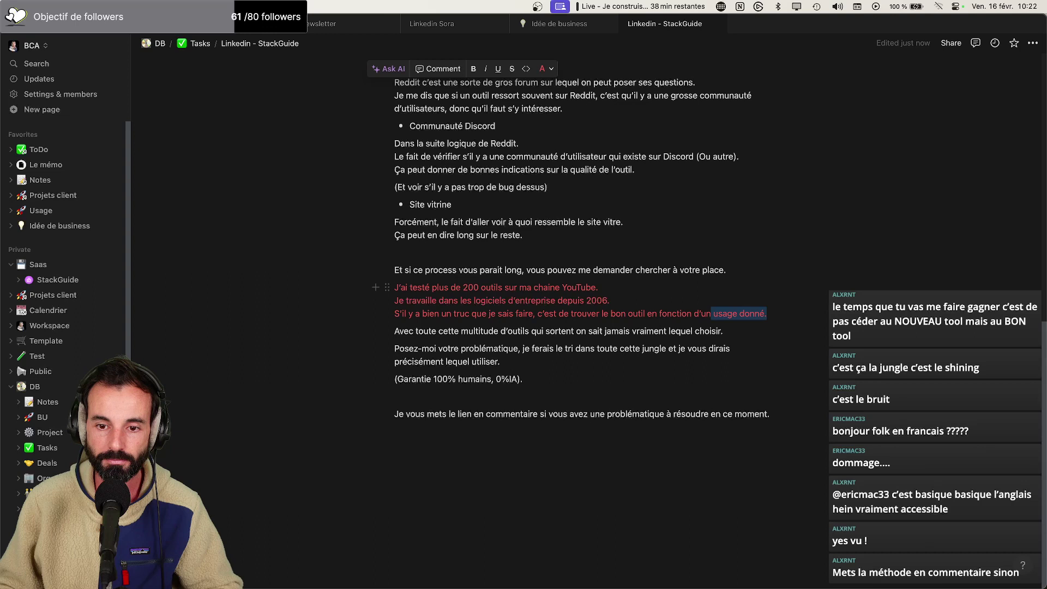
{"action": "type", "text": "e problématique."}
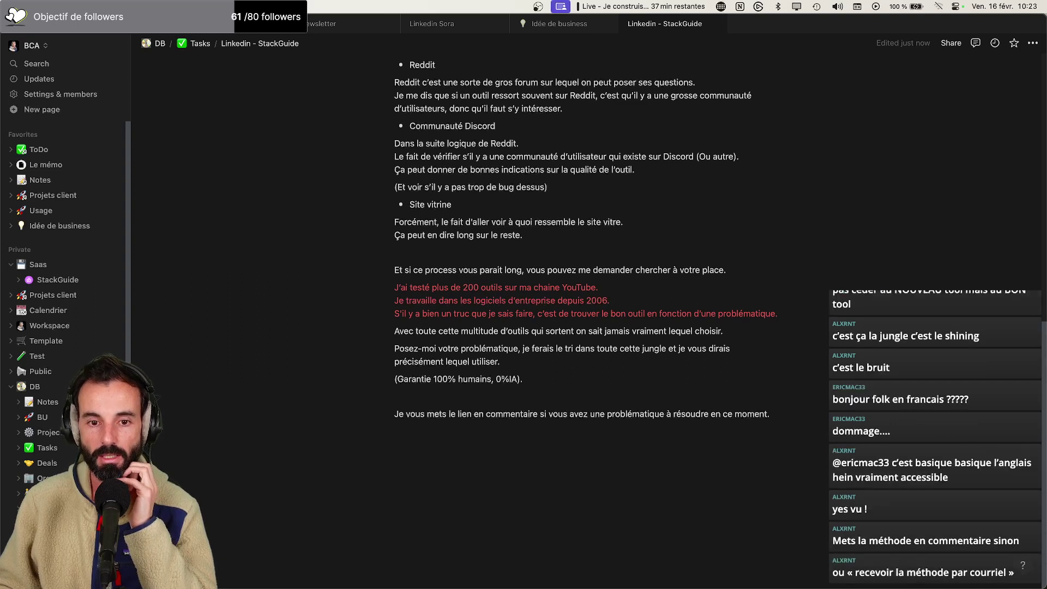
{"action": "scroll", "coordinate": [297, 304], "scroll_direction": "up", "scroll_amount": 10}
{"action": "scroll", "coordinate": [297, 304], "scroll_direction": "down", "scroll_amount": 7}
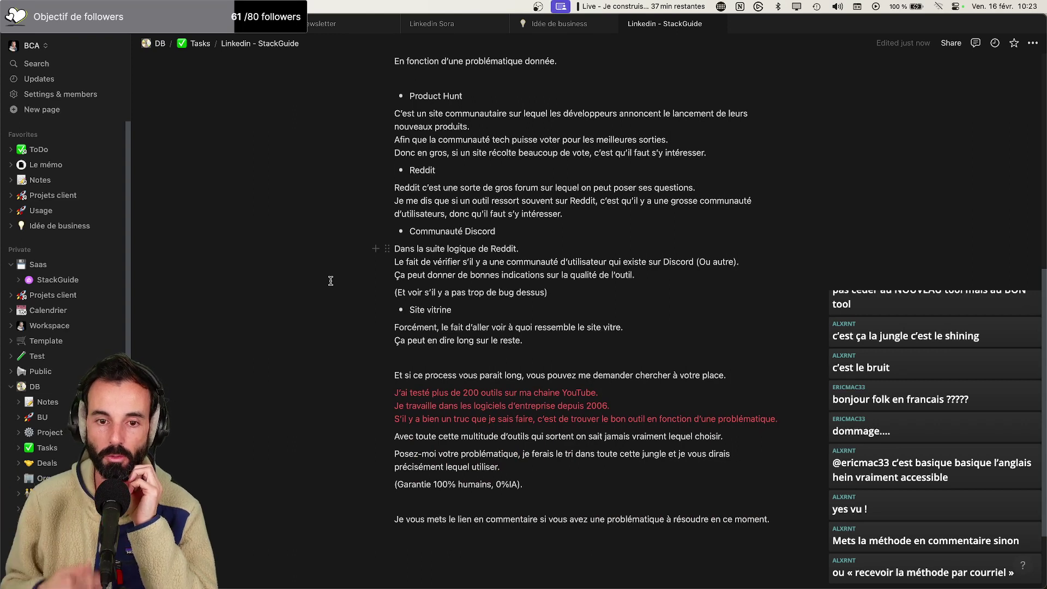
{"action": "scroll", "coordinate": [425, 273], "scroll_direction": "up", "scroll_amount": 4}
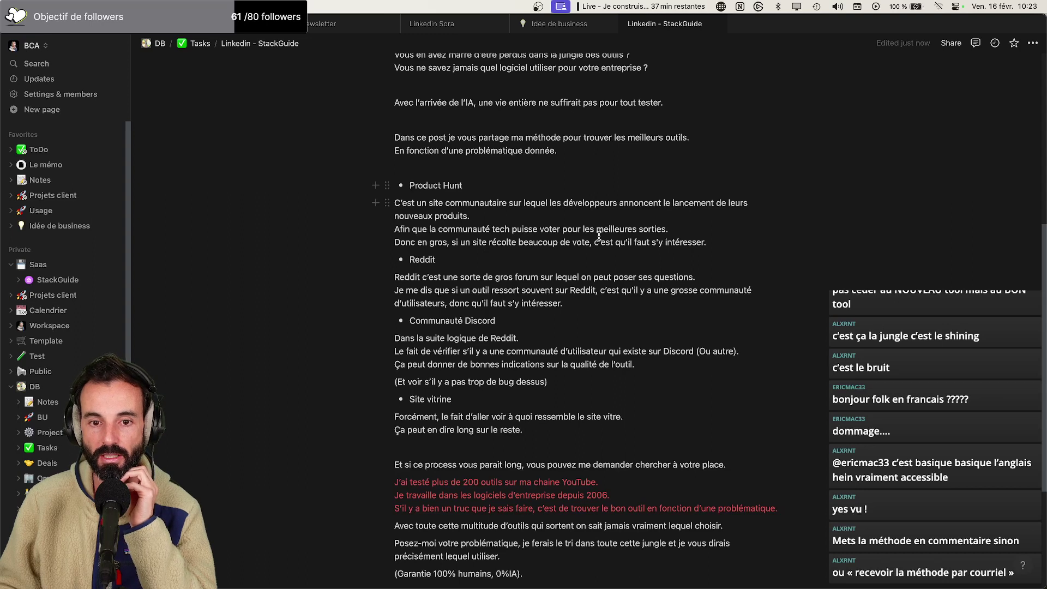
Append '// Chercher sur Product Hunt', '// Regarder les fils reddit', '// Sonder la communauté Discord', '// Explorer le site vitrine' to the headings
{"action": "left_click_drag", "start_coordinate": [715, 242], "coordinate": [418, 217]}
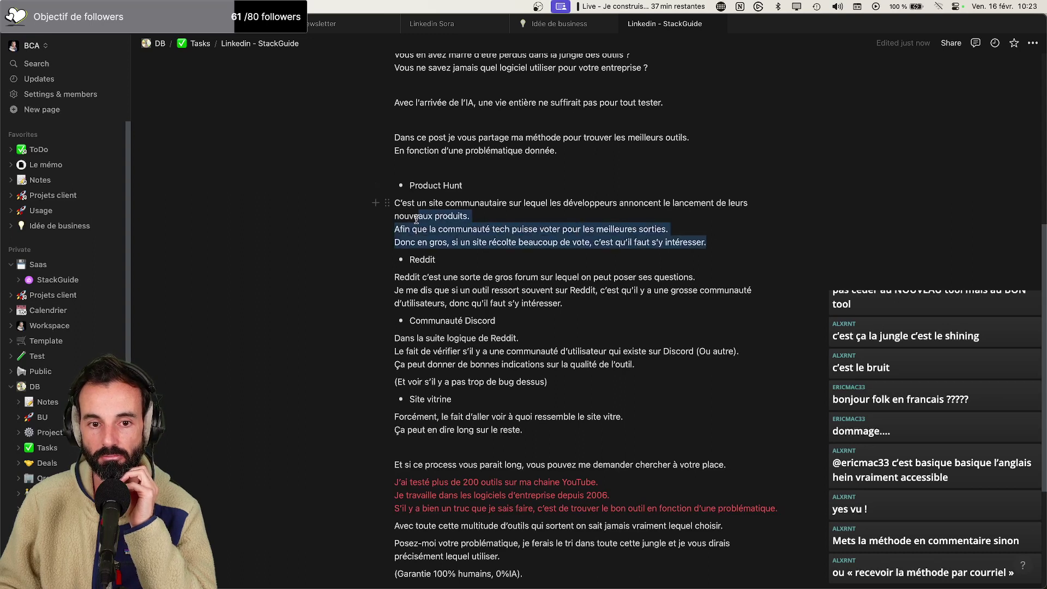
{"action": "left_click", "coordinate": [425, 184]}
{"action": "left_click", "coordinate": [498, 184]}
{"action": "type", "text": "//"}
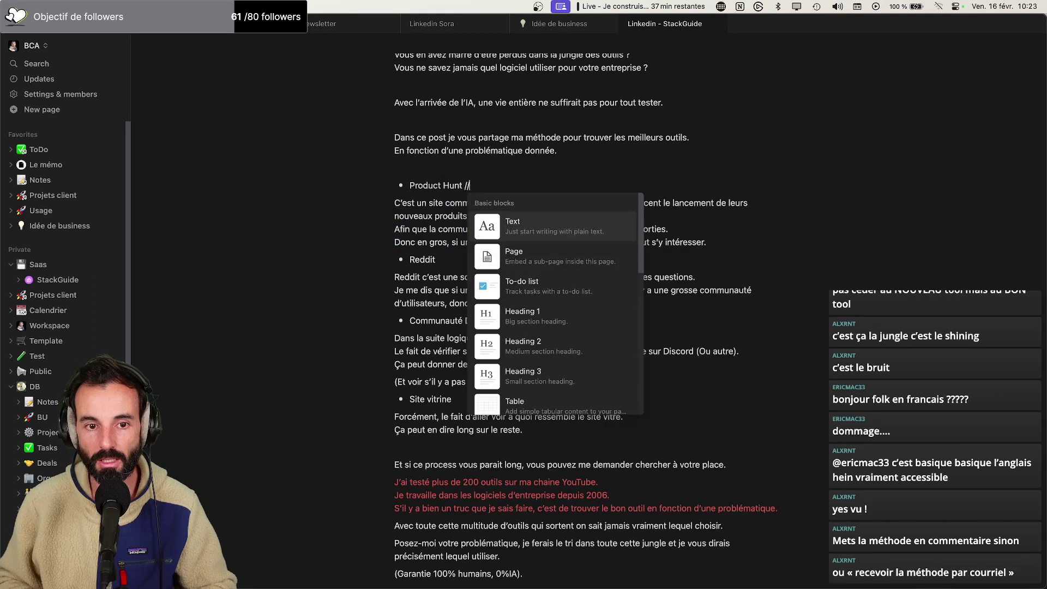
{"action": "type", "text": " Chercher su"}
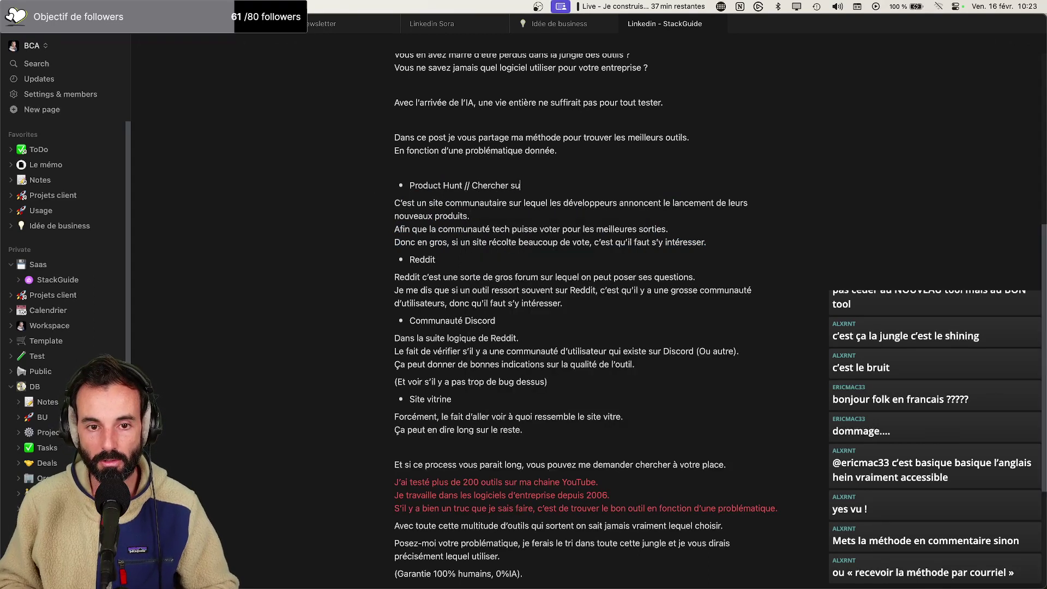
{"action": "type", "text": "r Product Hyb"}
{"action": "key", "text": "BackSpace"}
{"action": "key", "text": "BackSpace"}
{"action": "key", "text": "BackSpace"}
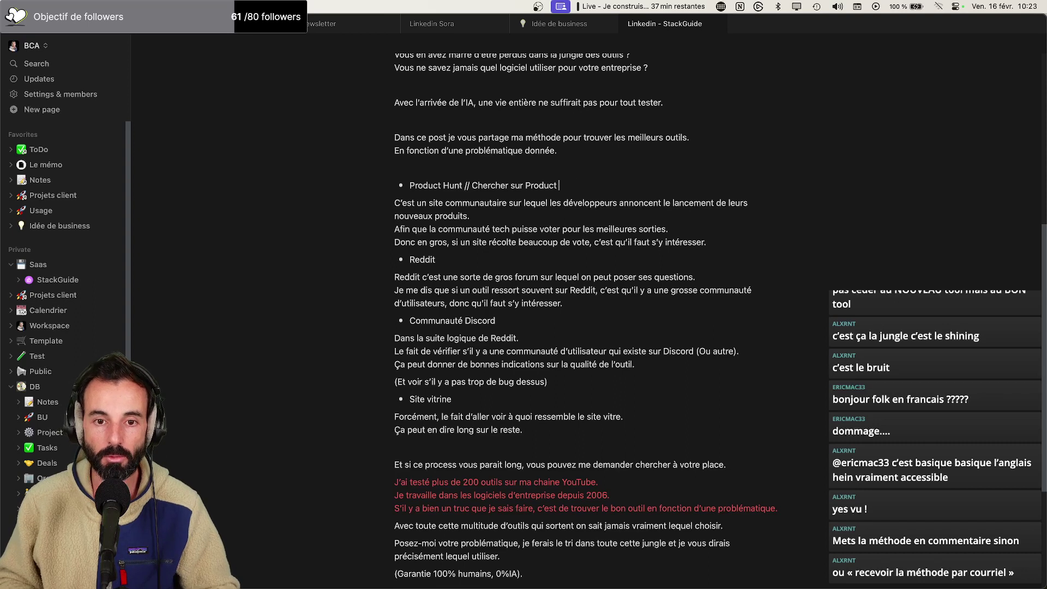
{"action": "type", "text": "Hunt"}
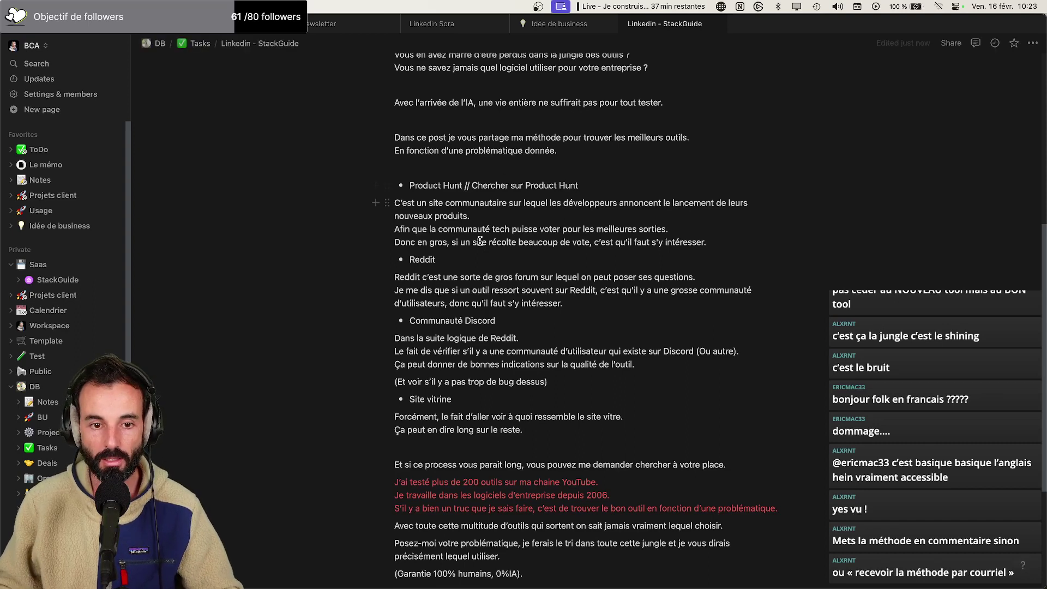
{"action": "left_click", "coordinate": [511, 260]}
{"action": "type", "text": "// Regarder les "}
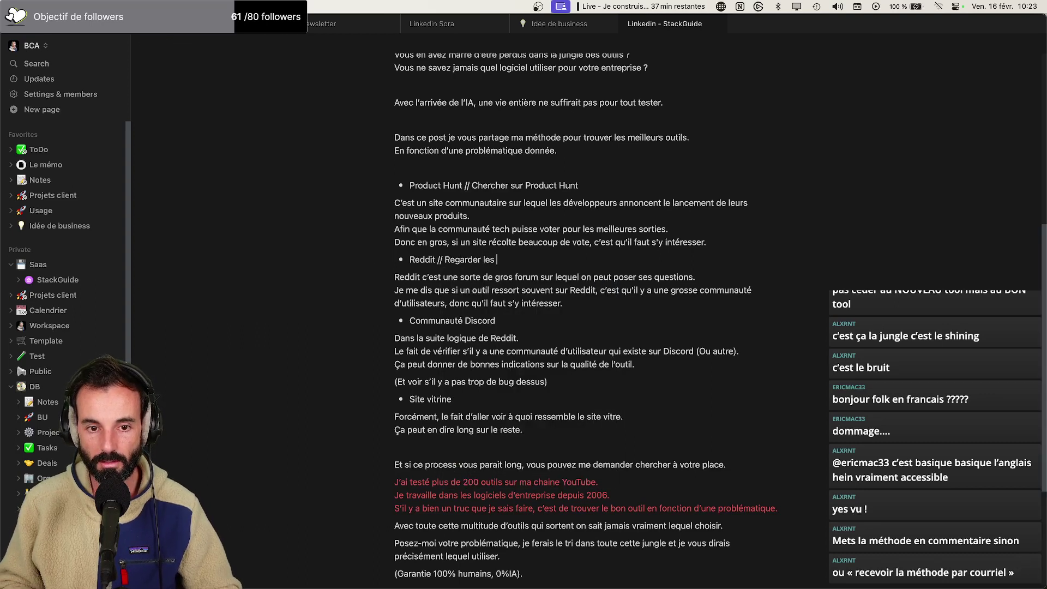
{"action": "type", "text": "fils reddiut"}
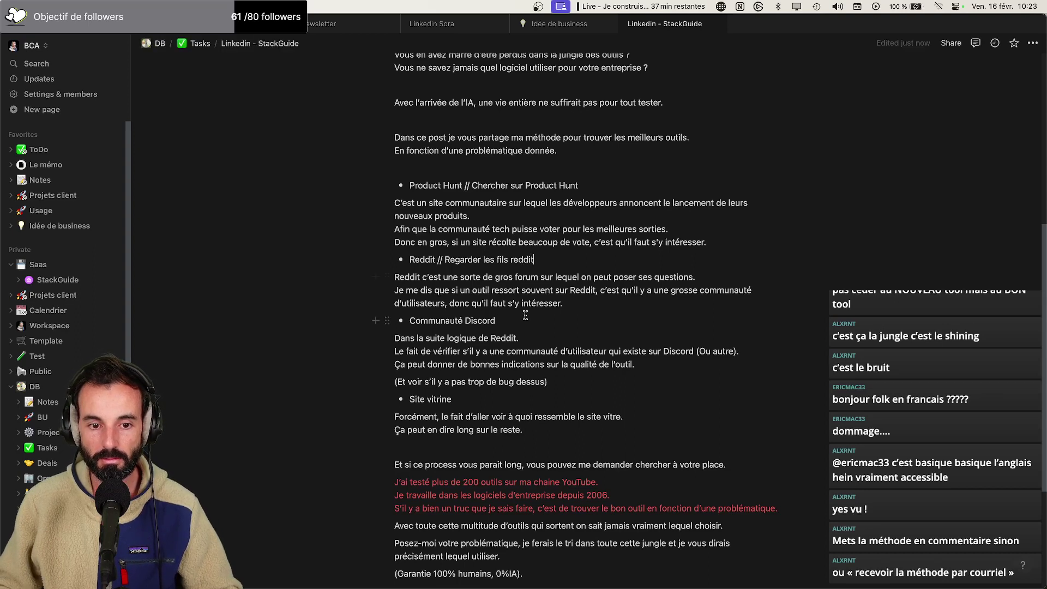
{"action": "type", "text": "//"}
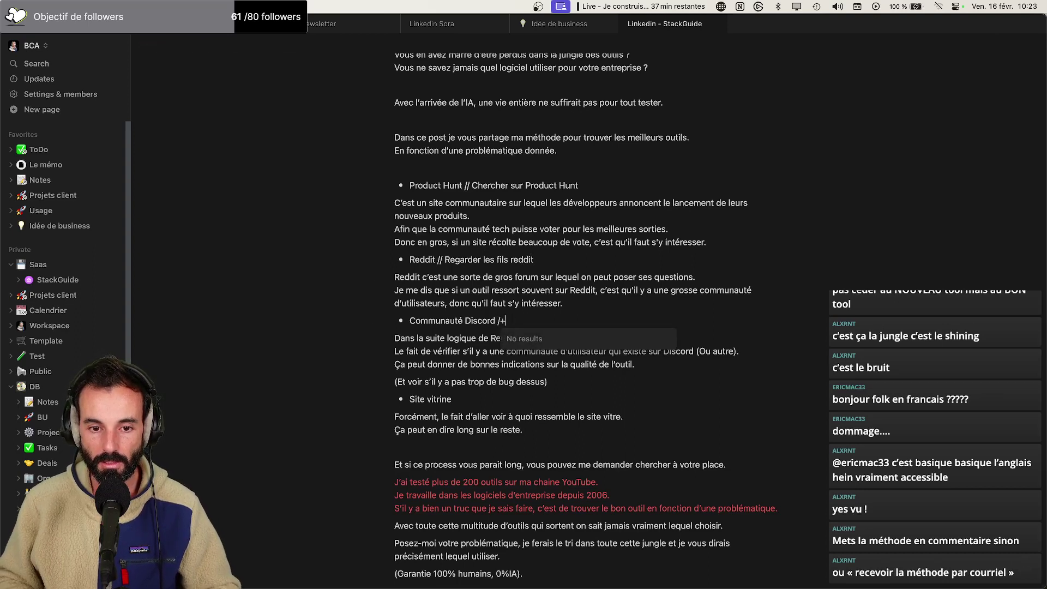
{"action": "type", "text": " Son"}
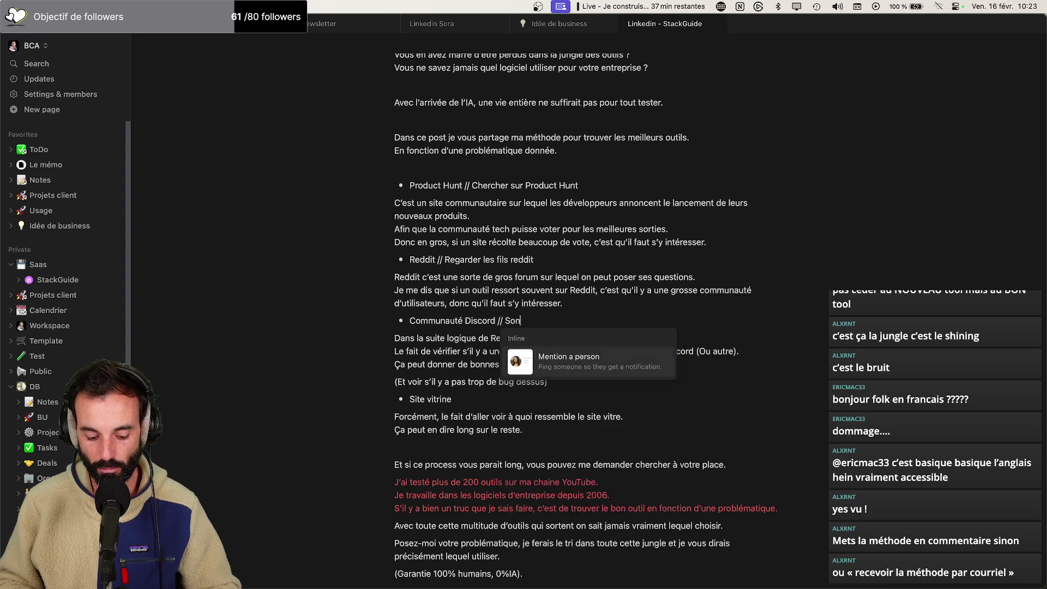
{"action": "type", "text": "der la communauté "}
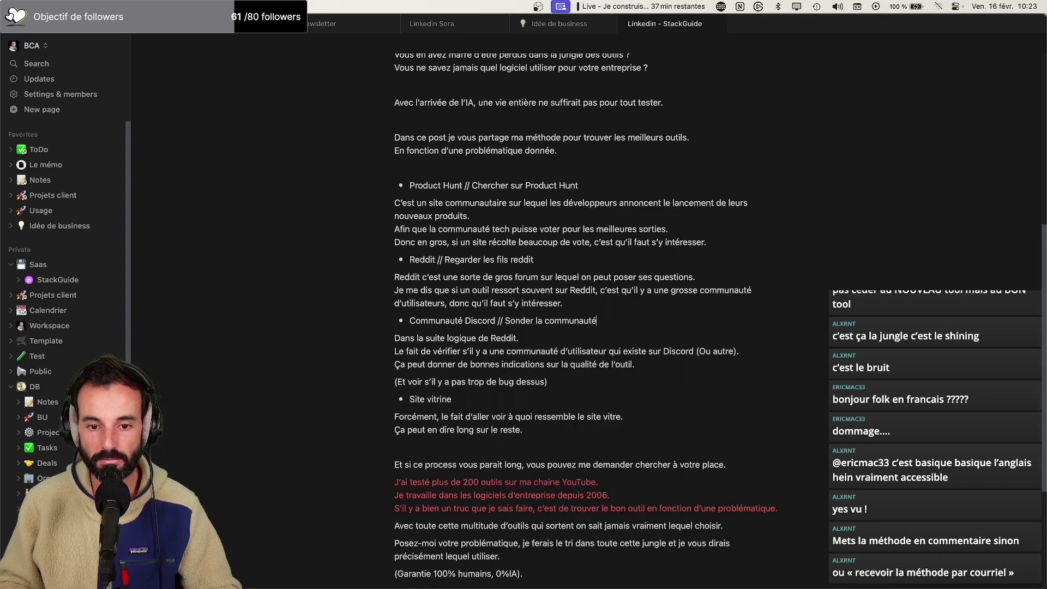
{"action": "type", "text": "Discord"}
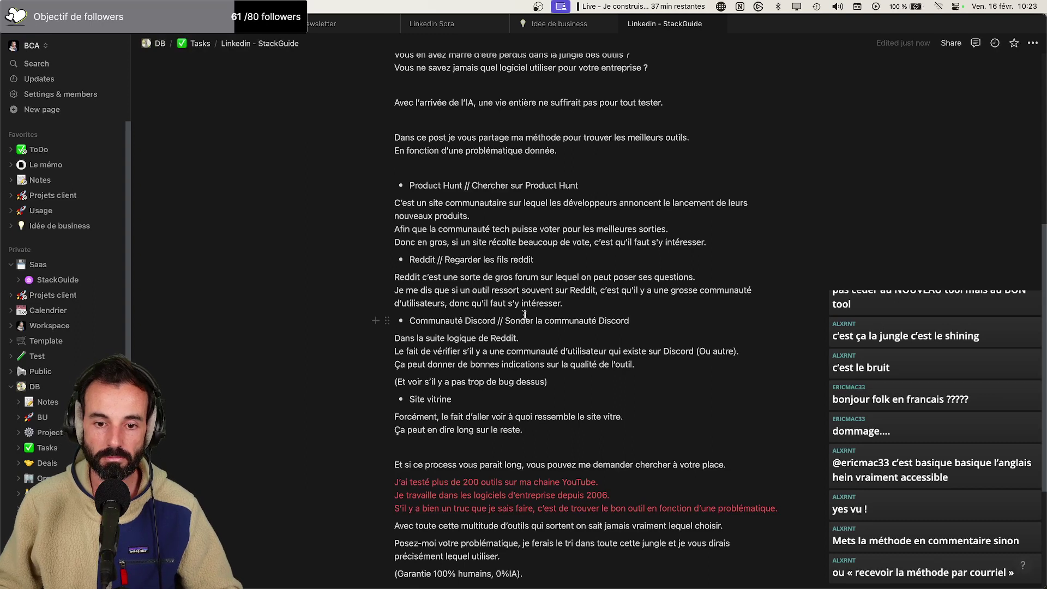
{"action": "left_click", "coordinate": [477, 402]}
{"action": "type", "text": "//"}
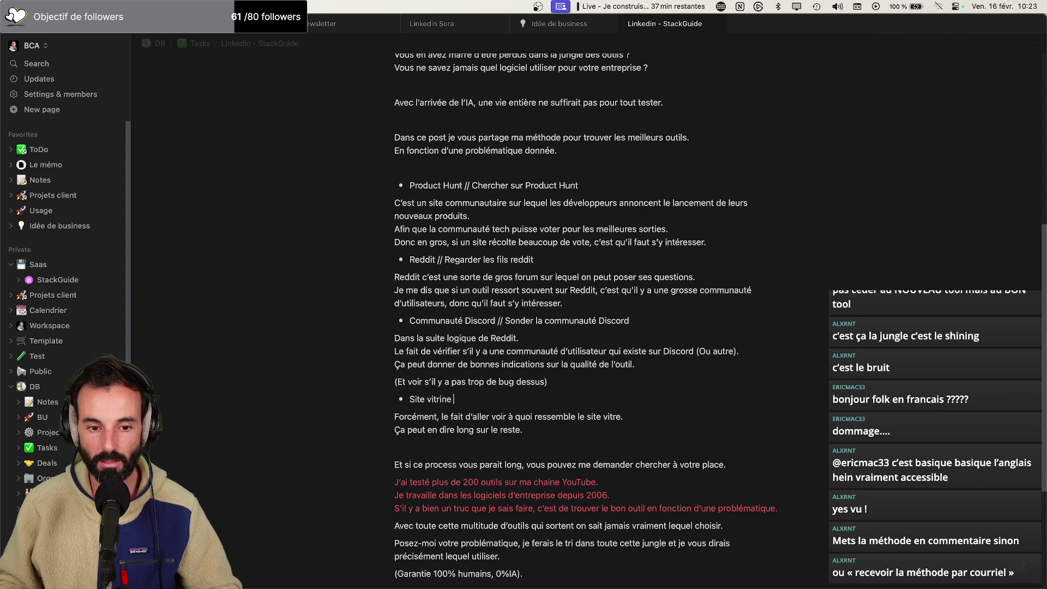
{"action": "type", "text": " Expli"}
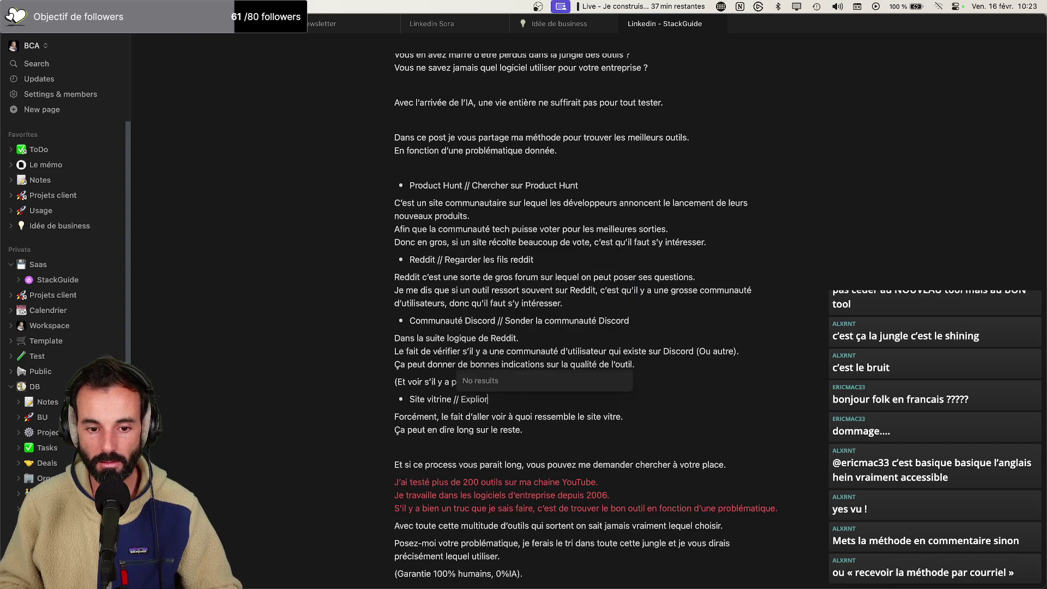
{"action": "key", "text": "BackSpace"}
{"action": "type", "text": "orer le site vitrine"}
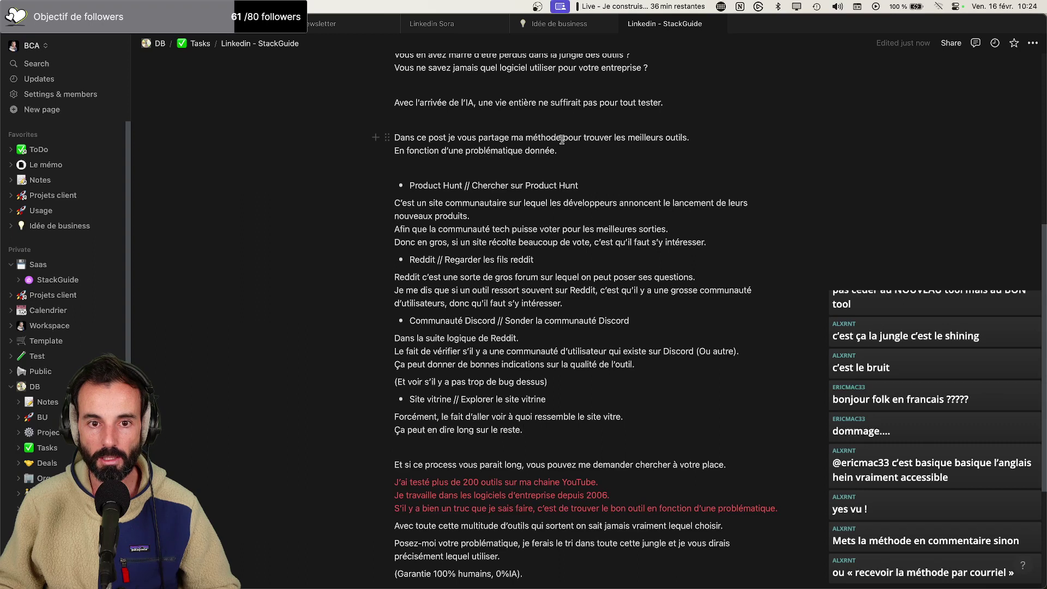
Rewrite the intro as 'mes 4 étapes pour trouver les meilleurs outils à utiliser, en fonction d'une problématique donnée :'
{"action": "left_click_drag", "start_coordinate": [560, 138], "coordinate": [518, 137]}
{"action": "type", "text": "es 4 étapes"}
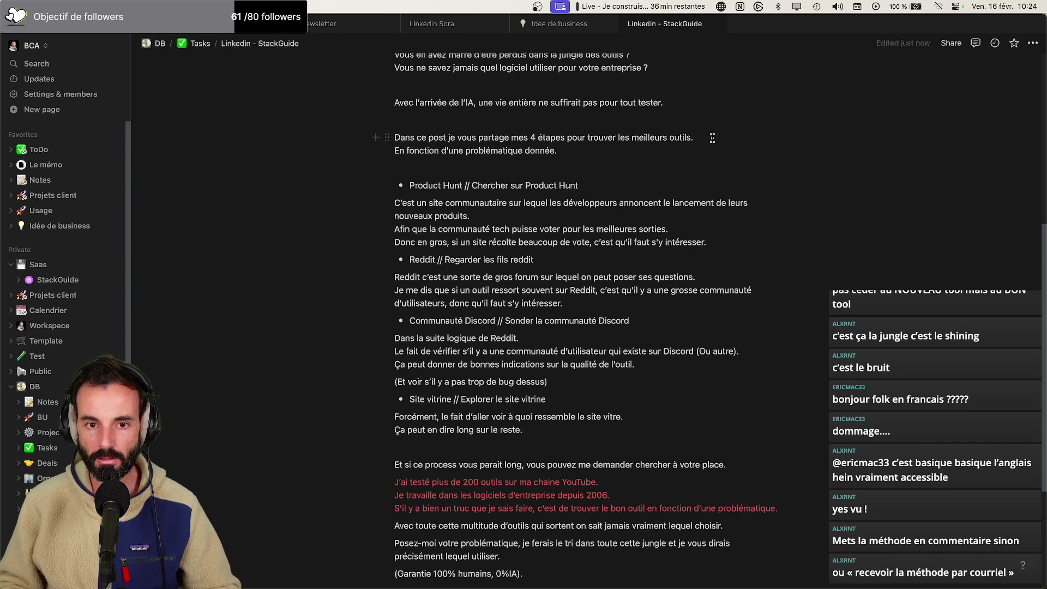
{"action": "key", "text": "BackSpace"}
{"action": "type", "text": "à utiliser,"}
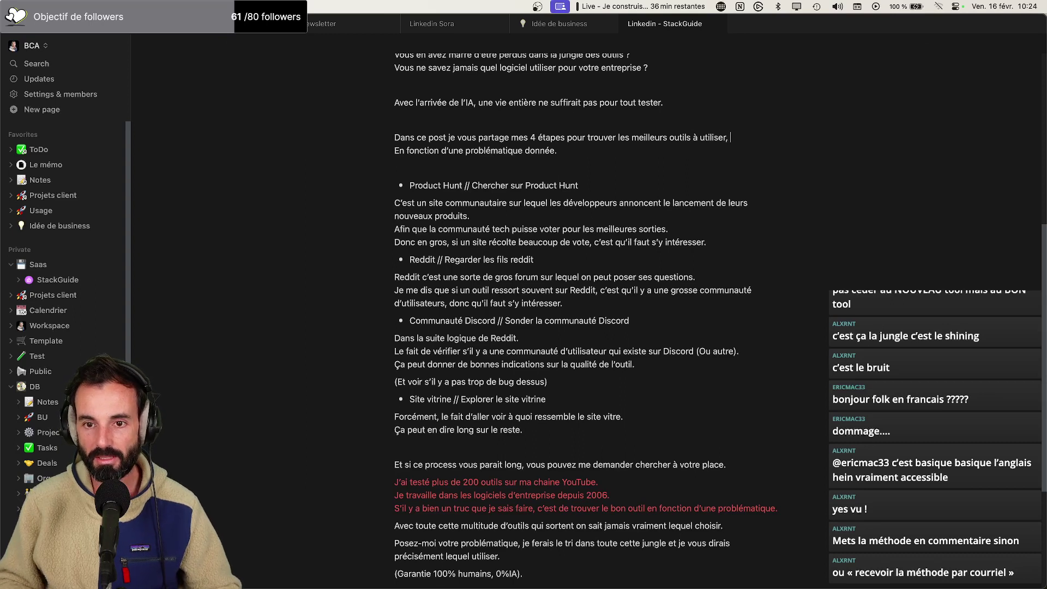
{"action": "key", "text": "Delete"}
{"action": "type", "text": ","}
{"action": "key", "text": "Delete"}
{"action": "type", "text": "e"}
{"action": "key", "text": "Down"}
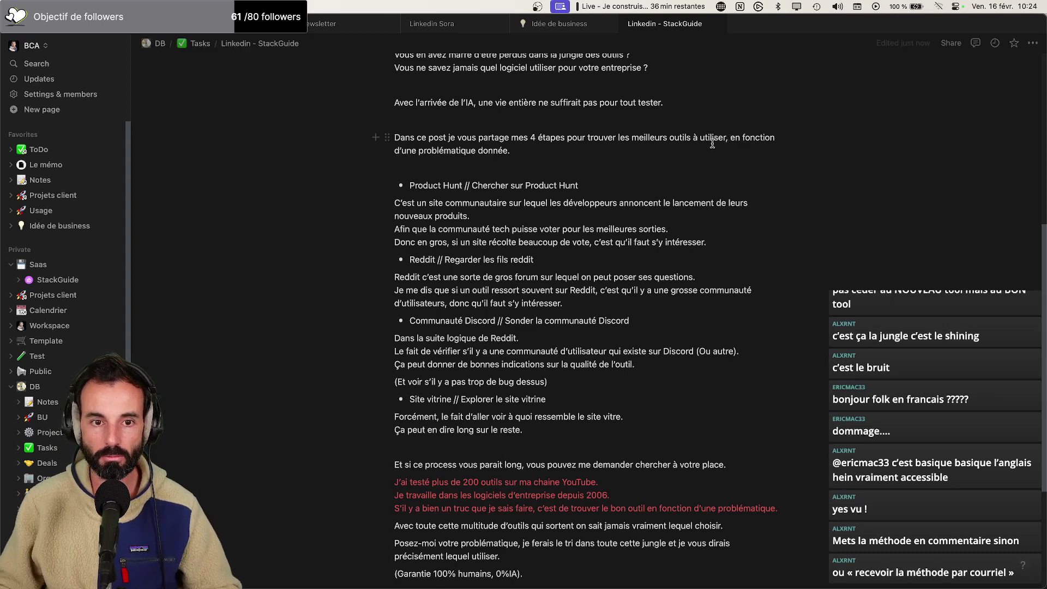
{"action": "key", "text": "BackSpace"}
{"action": "type", "text": ":"}
{"action": "key", "text": "Escape"}
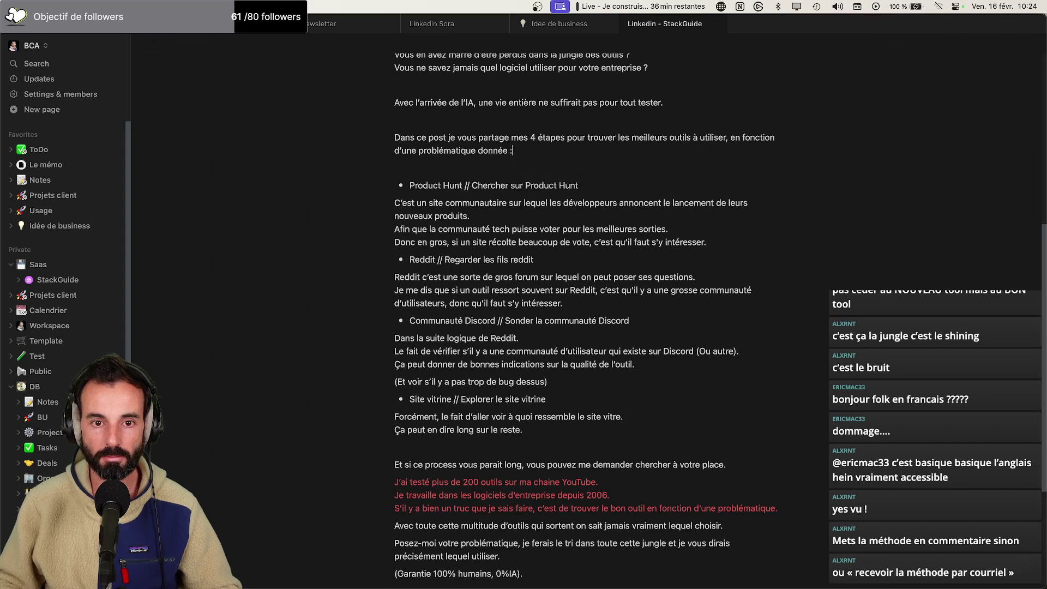
{"action": "scroll", "coordinate": [557, 165], "scroll_direction": "down", "scroll_amount": 1}
Number the four tool actions 1. through 4., from Chercher to Explorer
{"action": "left_click", "coordinate": [409, 171]}
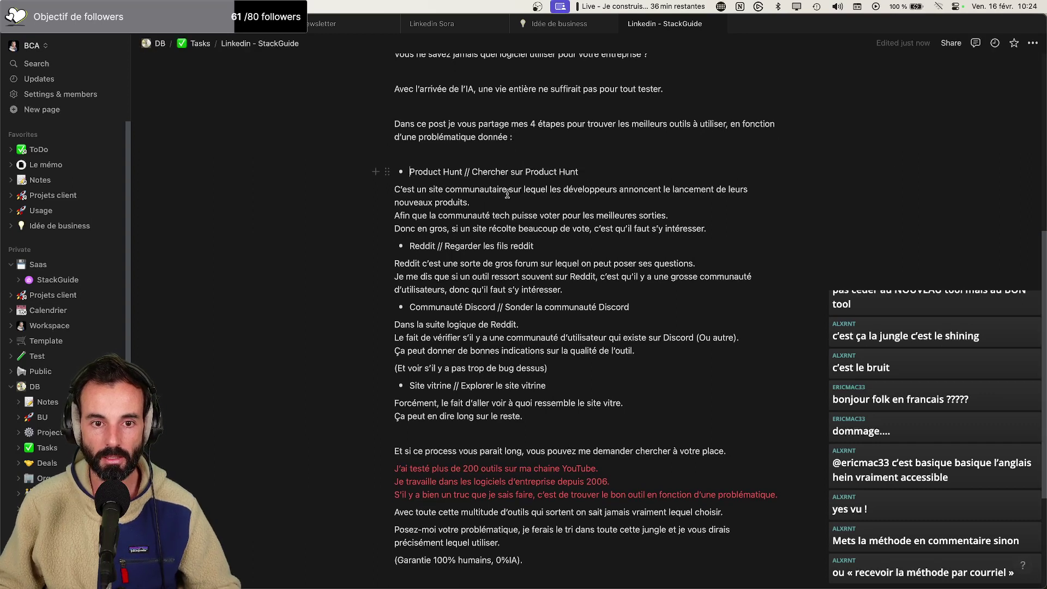
{"action": "left_click", "coordinate": [472, 172]}
{"action": "type", "text": "1."}
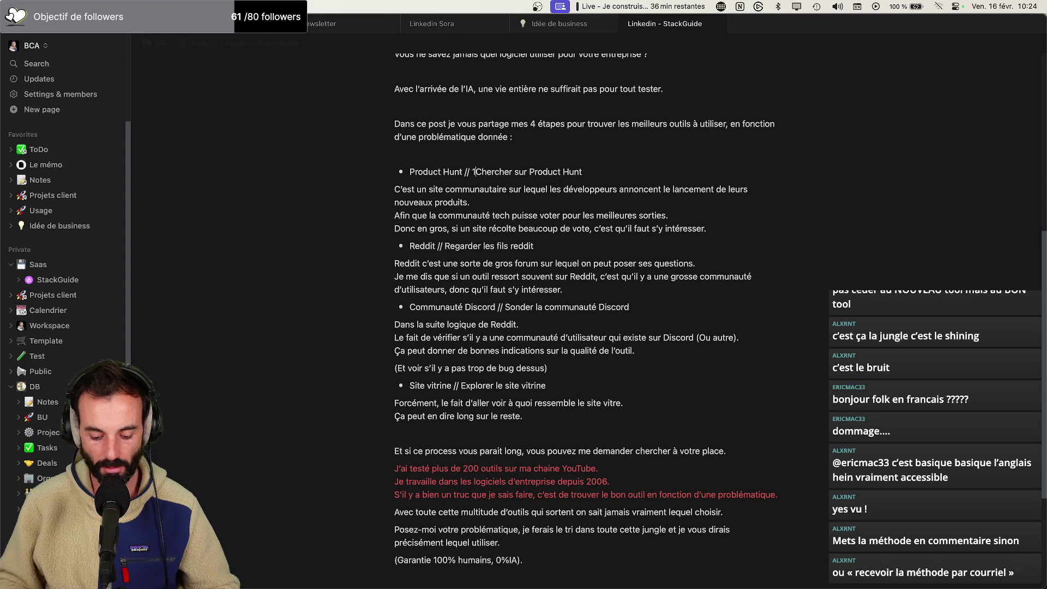
{"action": "left_click", "coordinate": [445, 241]}
{"action": "type", "text": "2."}
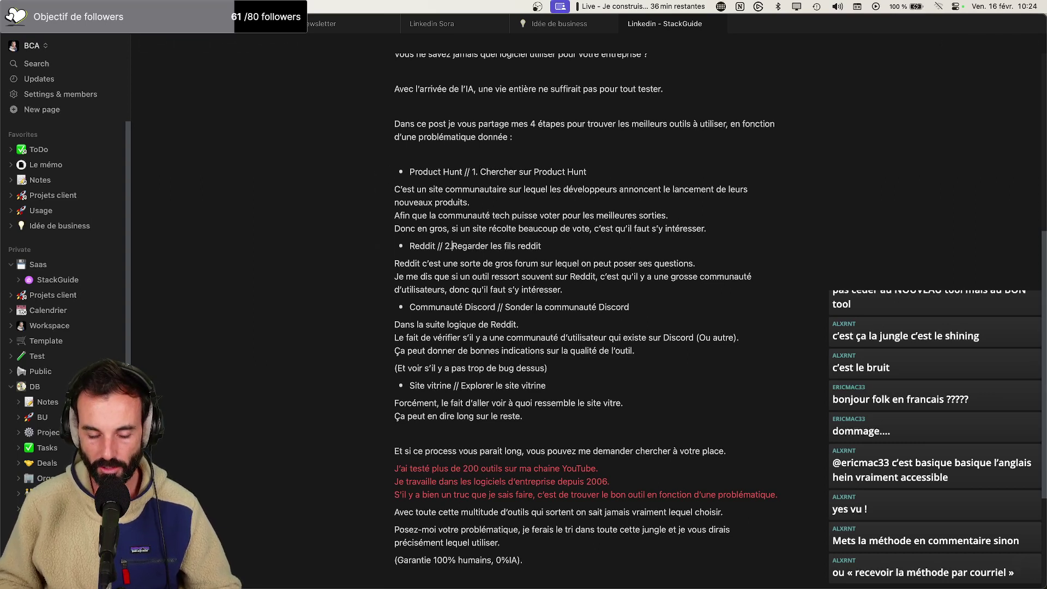
{"action": "left_click", "coordinate": [505, 307]}
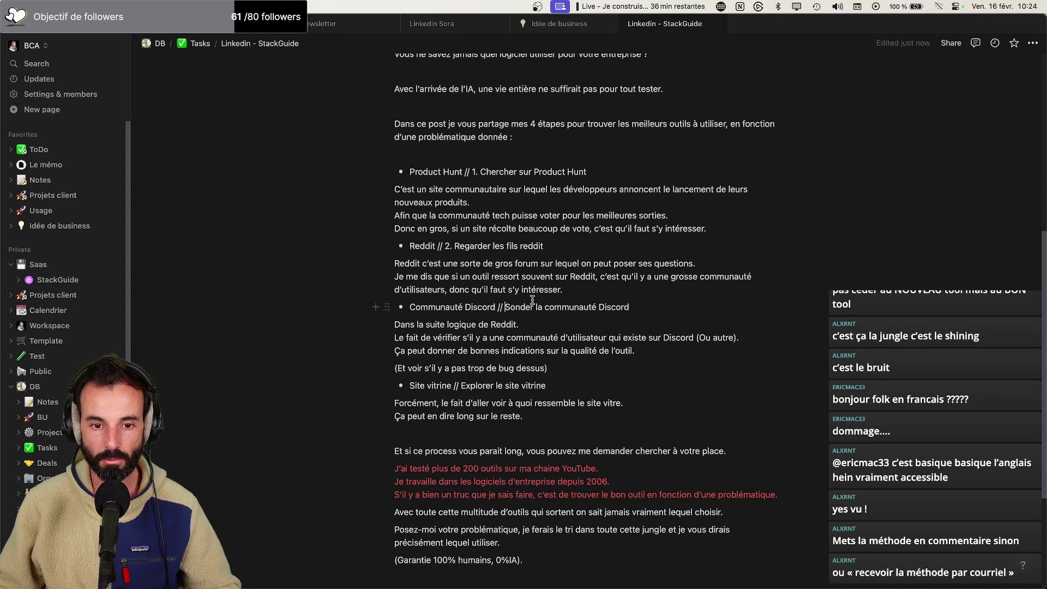
{"action": "type", "text": "3."}
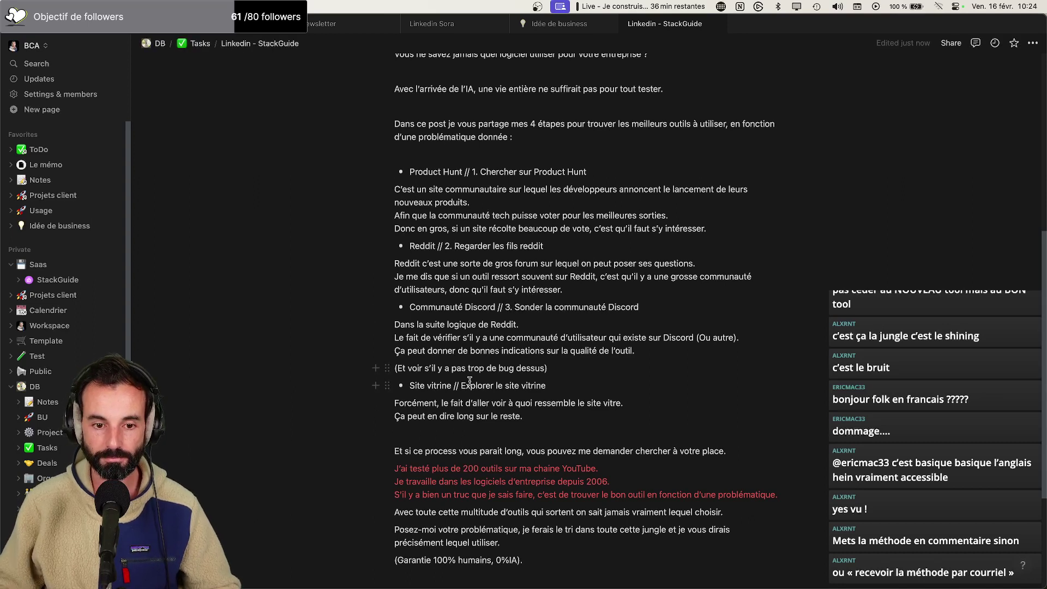
{"action": "left_click", "coordinate": [461, 385]}
{"action": "type", "text": "4."}
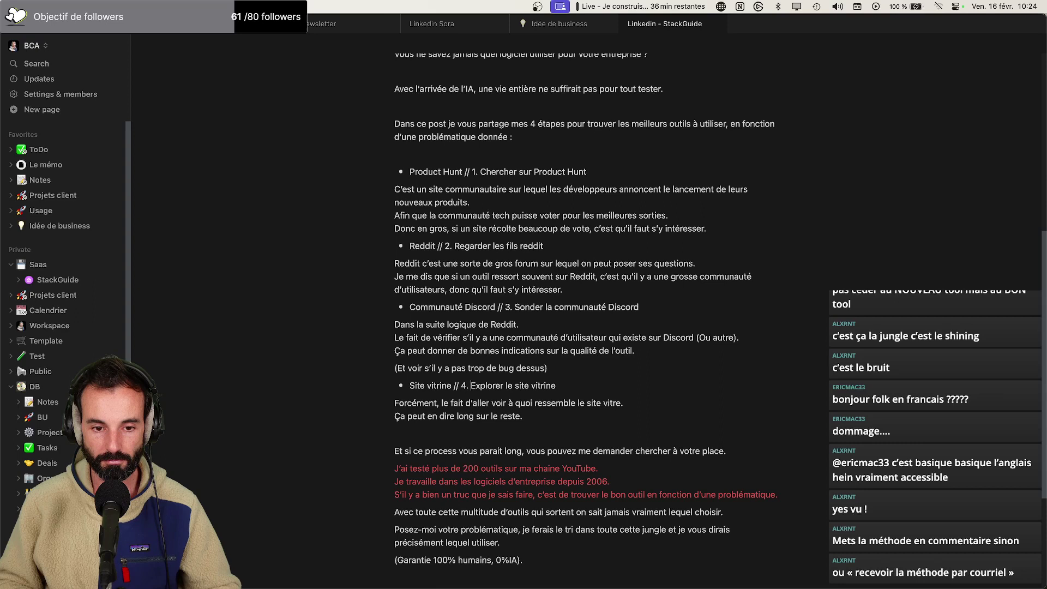
{"action": "scroll", "coordinate": [561, 347], "scroll_direction": "down", "scroll_amount": 1}
{"action": "scroll", "coordinate": [512, 369], "scroll_direction": "down", "scroll_amount": 2}
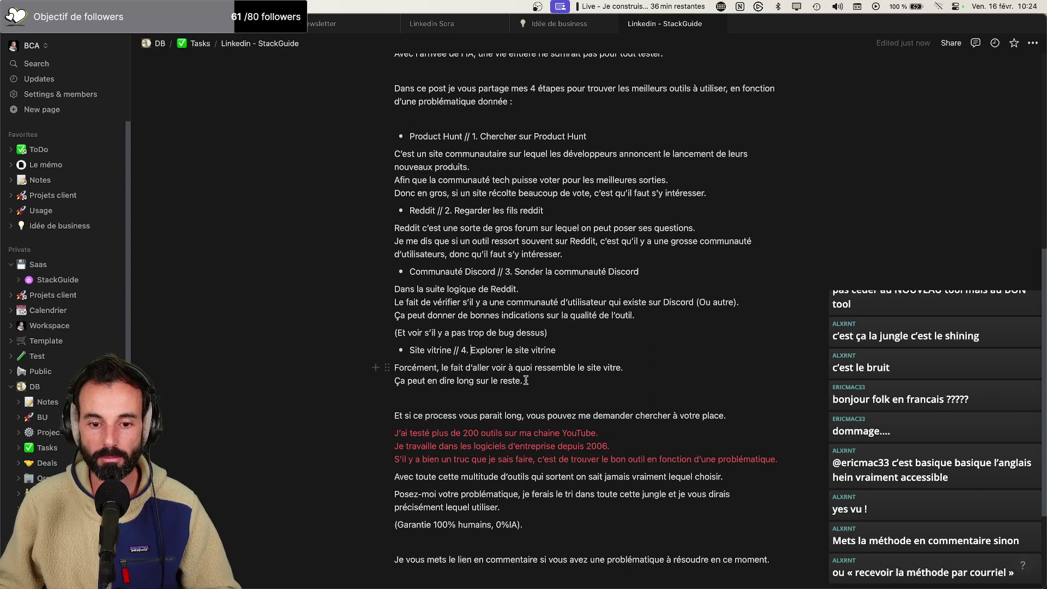
Add a comma after 'sortent' and delete the word 'vraiment'
{"action": "scroll", "coordinate": [527, 379], "scroll_direction": "down", "scroll_amount": 3}
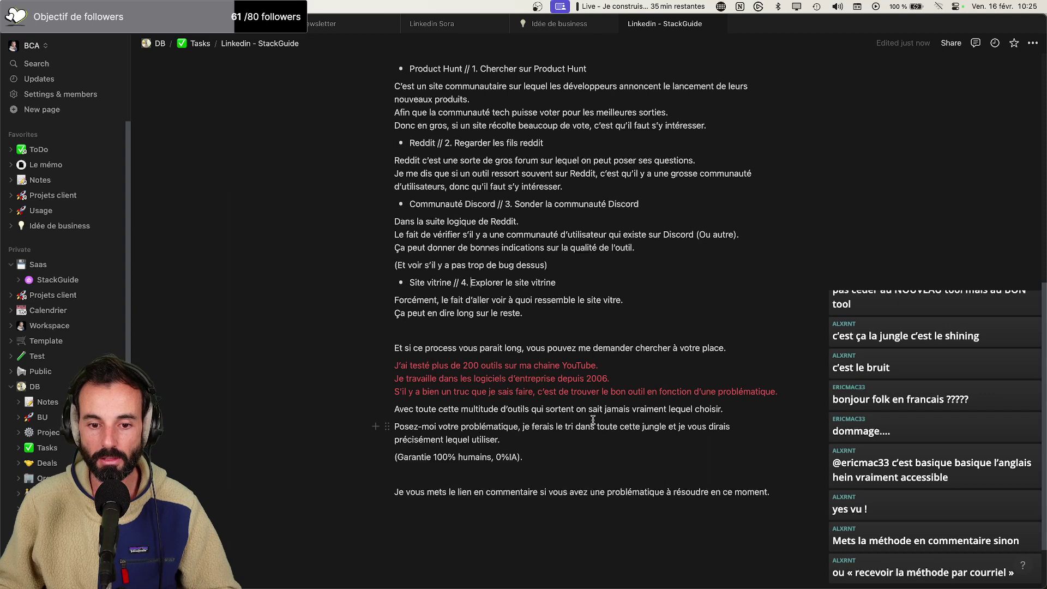
{"action": "left_click", "coordinate": [577, 408]}
{"action": "type", "text": ","}
{"action": "key", "text": "BackSpace"}
{"action": "key", "text": "BackSpace"}
{"action": "type", "text": ","}
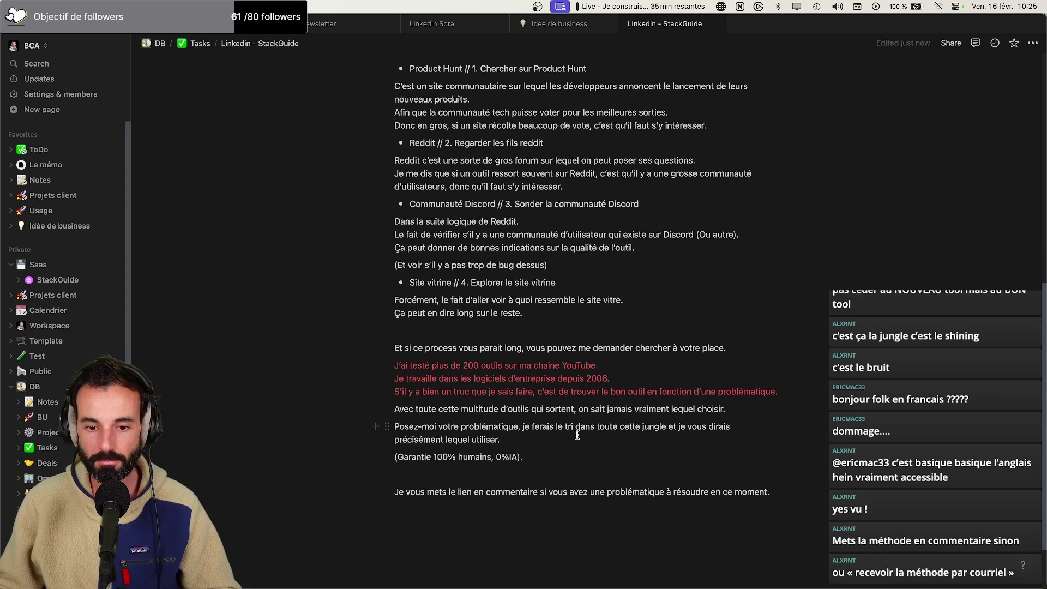
{"action": "double_click", "coordinate": [651, 409]}
{"action": "key", "text": "BackSpace"}
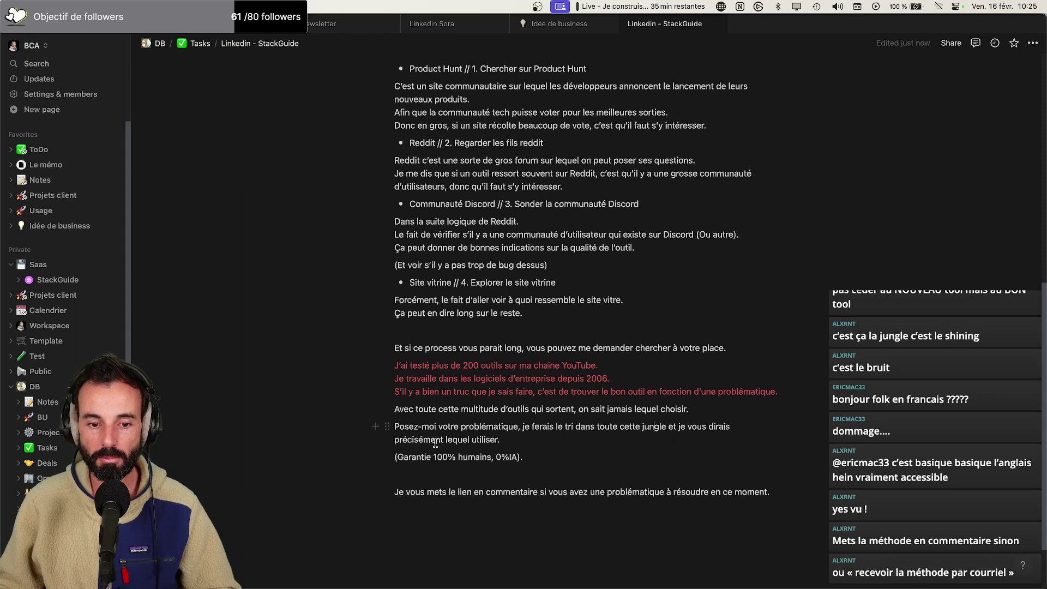
Trim the closing line so it ends at 'lien en commentaire'
{"action": "scroll", "coordinate": [477, 448], "scroll_direction": "down", "scroll_amount": 2}
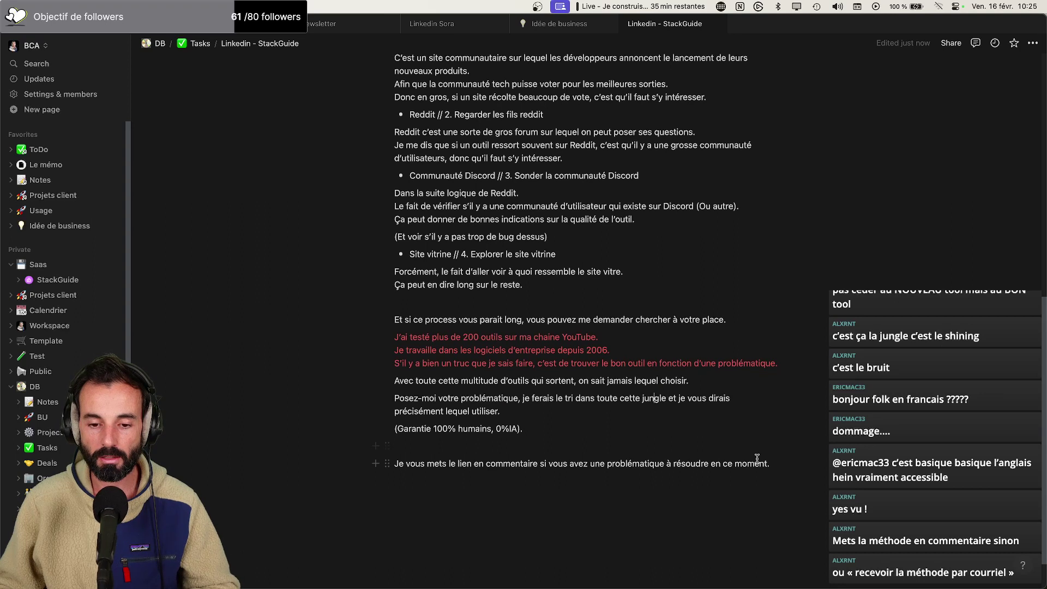
{"action": "left_click_drag", "start_coordinate": [791, 463], "coordinate": [543, 465]}
{"action": "left_click", "coordinate": [544, 469]}
{"action": "mouse_move", "coordinate": [794, 462]}
{"action": "left_mouse_down"}
{"action": "mouse_move", "coordinate": [547, 464]}
{"action": "mouse_move", "coordinate": [782, 463]}
{"action": "left_mouse_up"}
{"action": "left_click", "coordinate": [547, 465]}
{"action": "key", "text": "BackSpace"}
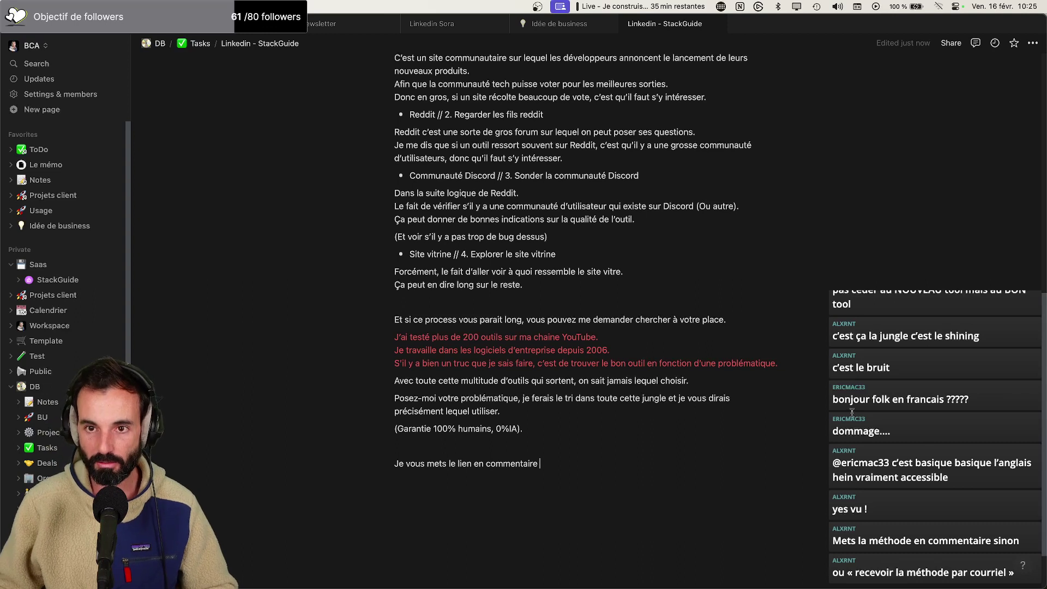
{"action": "scroll", "coordinate": [641, 441], "scroll_direction": "up", "scroll_amount": 10}
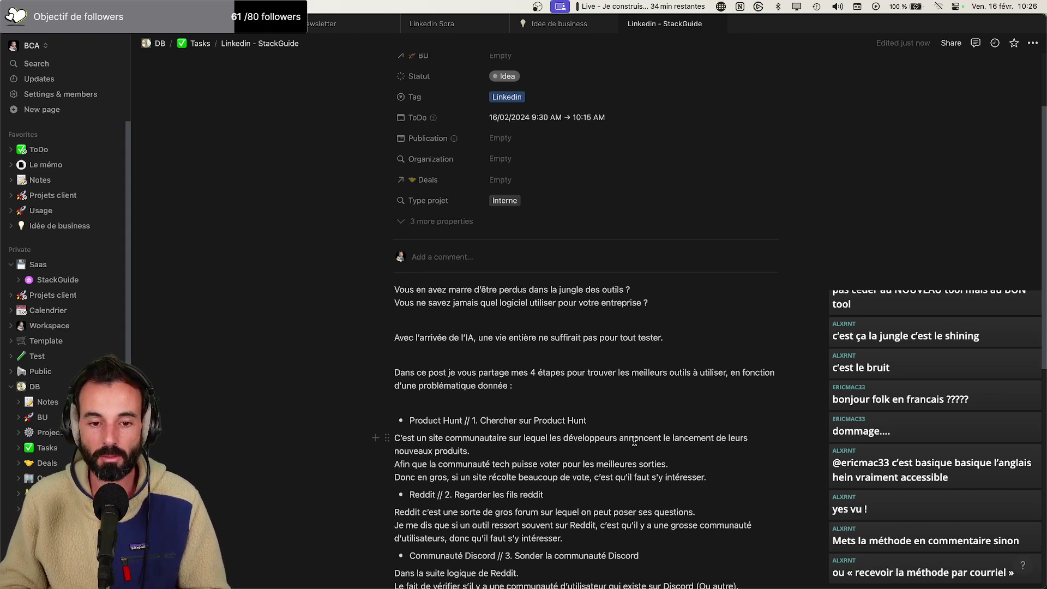
Select the entire post draft in Notion, then start a new Arc tab with 'lin' entered
{"action": "scroll", "coordinate": [634, 441], "scroll_direction": "down", "scroll_amount": 5}
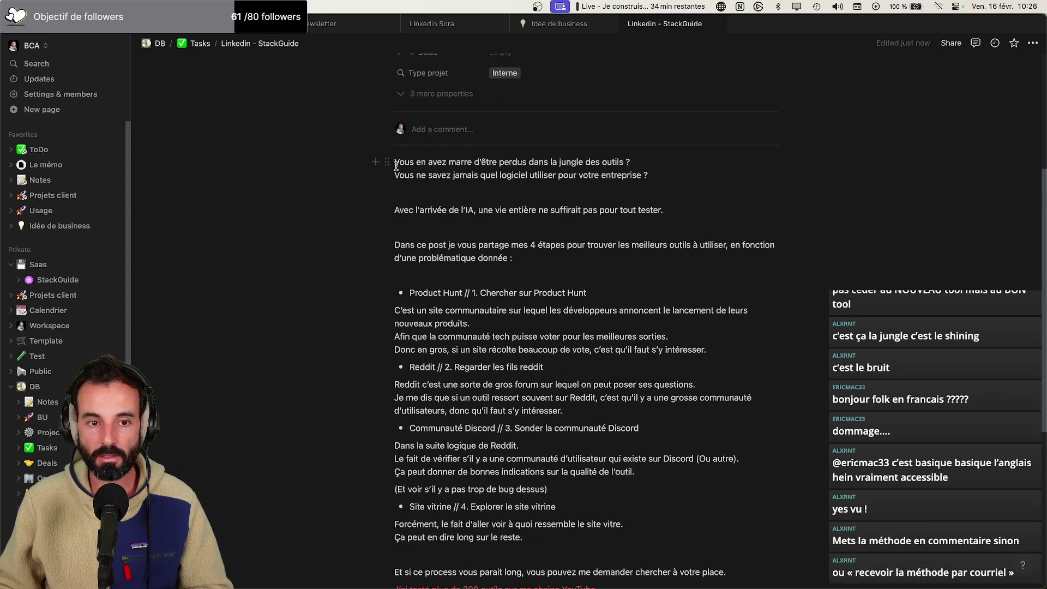
{"action": "scroll", "coordinate": [398, 164], "scroll_direction": "down", "scroll_amount": 7}
{"action": "key", "text": "super+a"}
{"action": "key", "text": "super+a"}
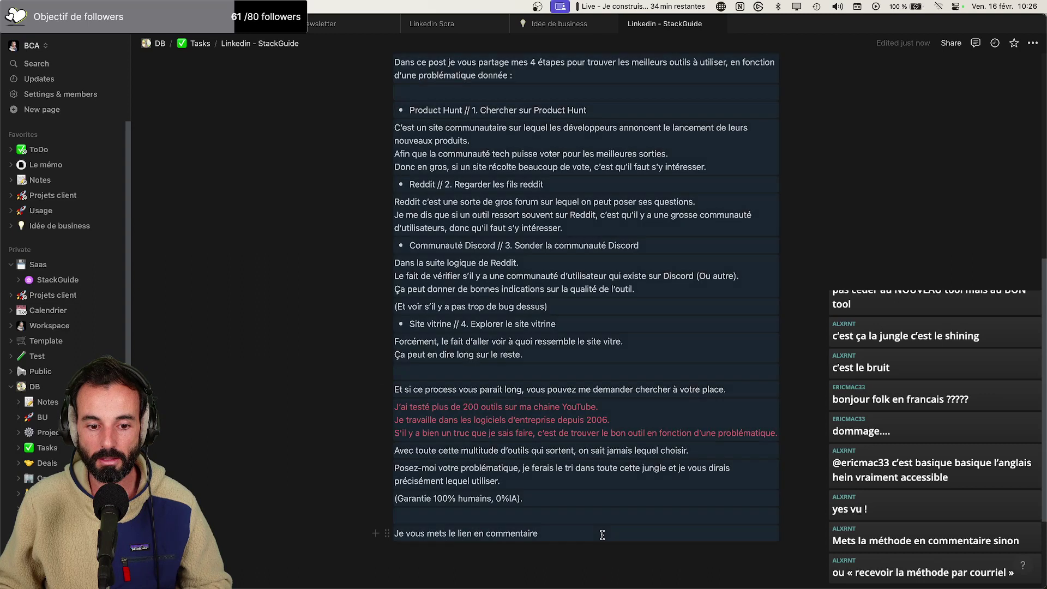
{"action": "key", "text": "super+Tab"}
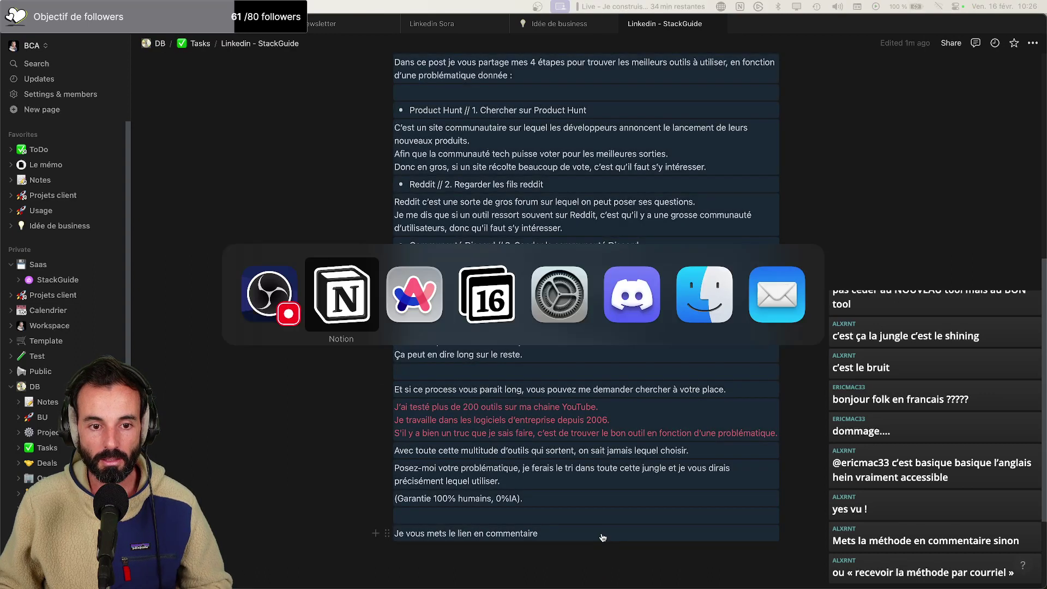
{"action": "key", "text": "super+t"}
{"action": "type", "text": "lin"}
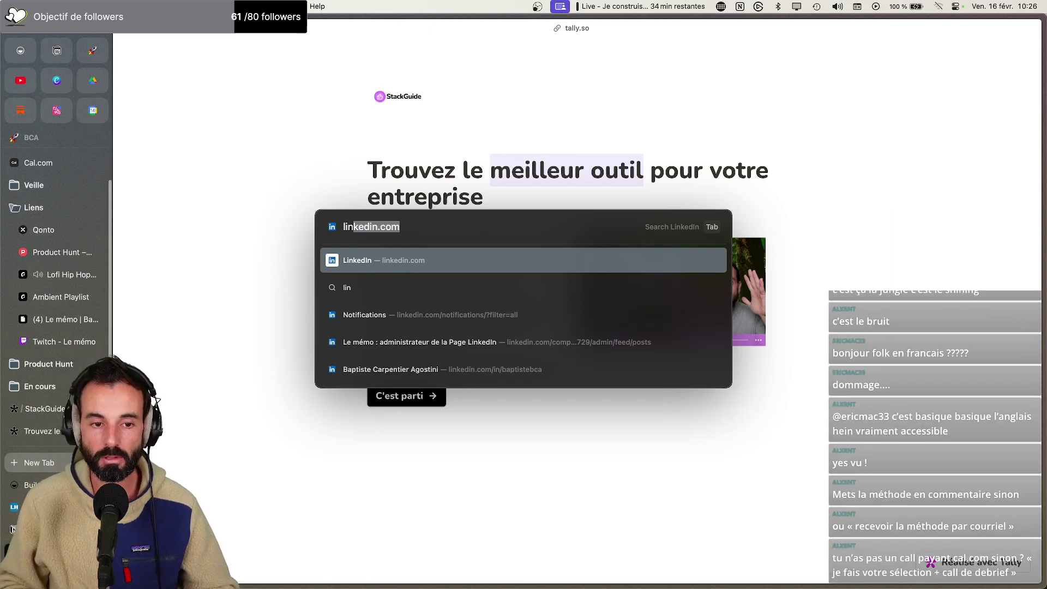
Load linkedin.com in the new tab
{"action": "key", "text": "BackSpace"}
{"action": "key", "text": "BackSpace"}
{"action": "key", "text": "BackSpace"}
{"action": "key", "text": "BackSpace"}
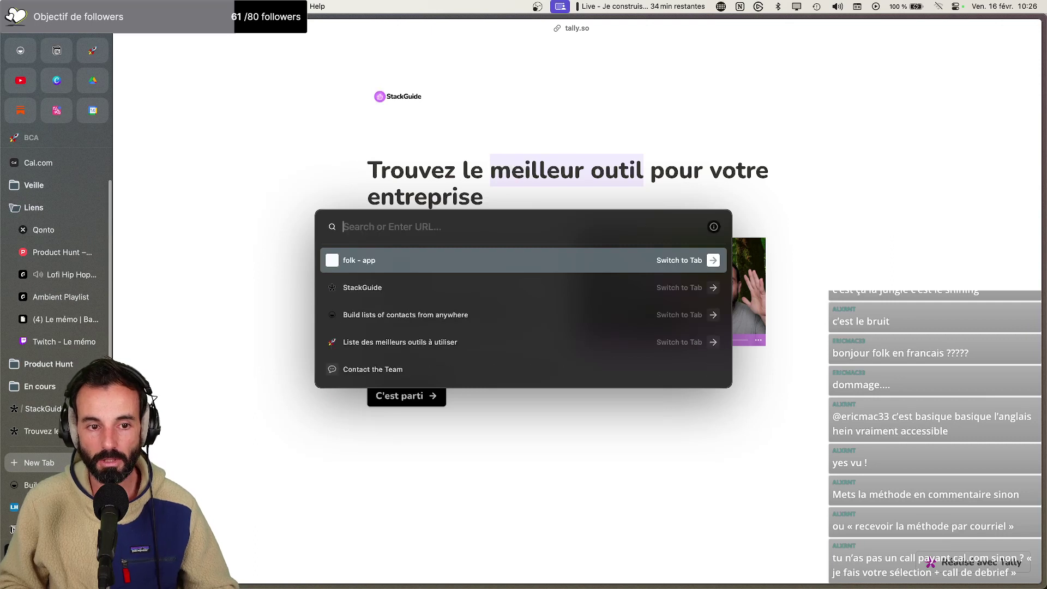
{"action": "type", "text": "link"}
{"action": "key", "text": "Return"}
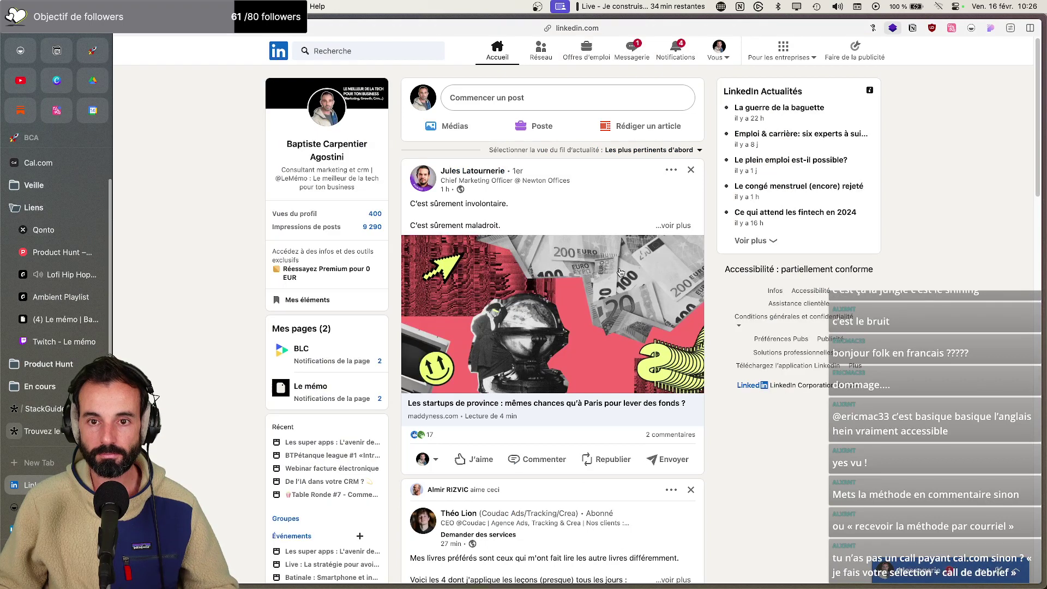
From notifications, open the commented Sora trailer post and scroll through its comments and impressions
{"action": "left_click", "coordinate": [675, 49]}
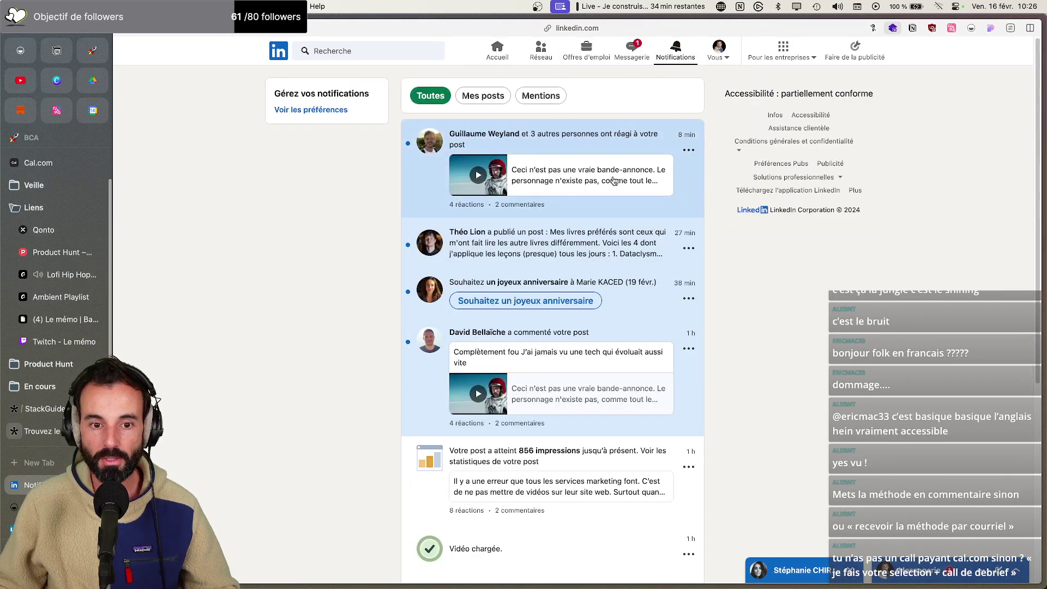
{"action": "left_click", "coordinate": [634, 361]}
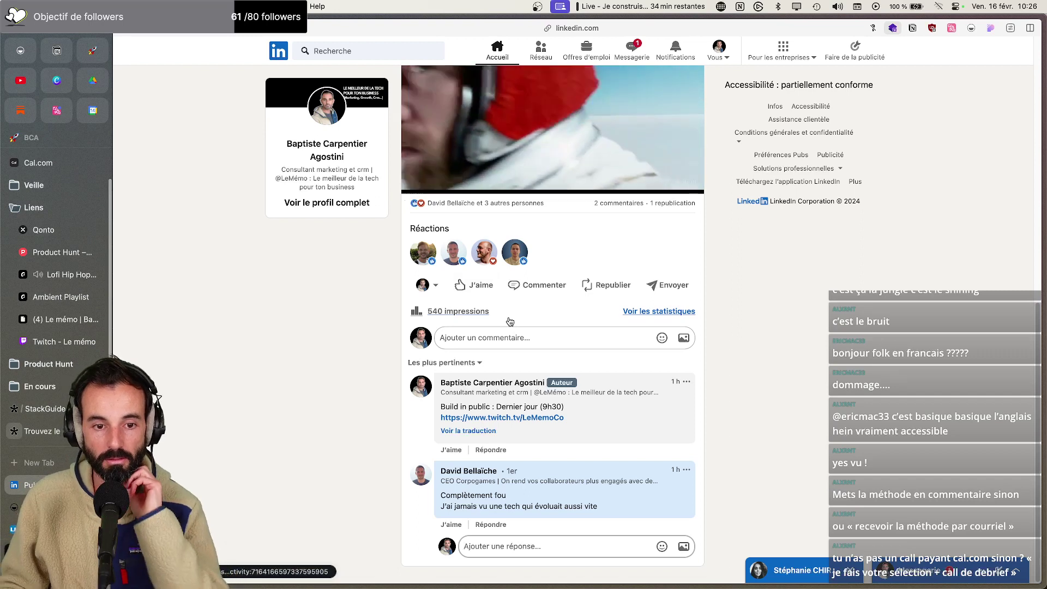
{"action": "scroll", "coordinate": [509, 322], "scroll_direction": "up", "scroll_amount": 5}
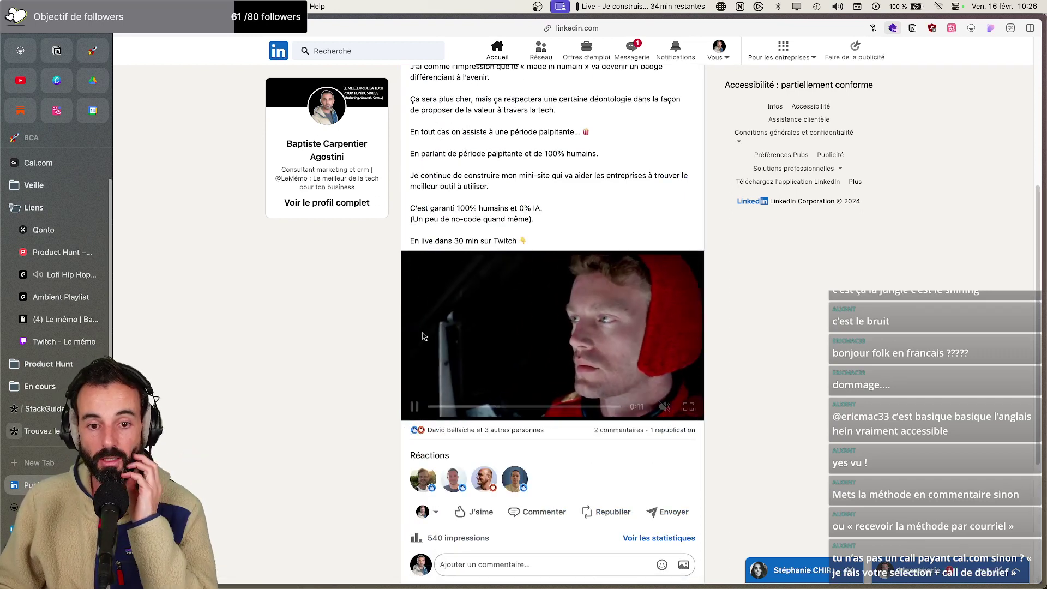
{"action": "scroll", "coordinate": [453, 333], "scroll_direction": "down", "scroll_amount": 1}
{"action": "scroll", "coordinate": [436, 334], "scroll_direction": "up", "scroll_amount": 6}
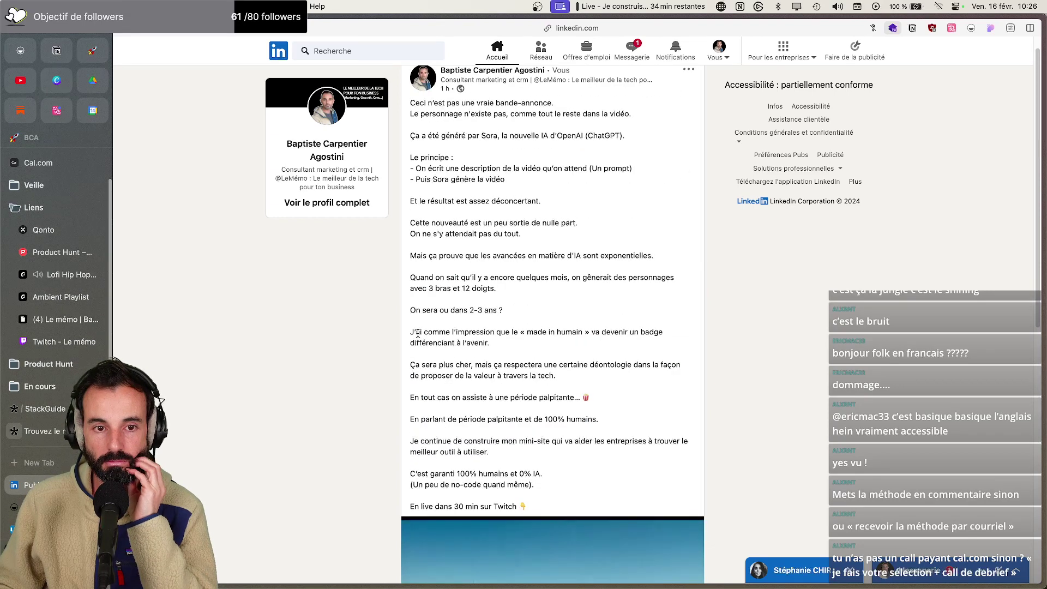
{"action": "scroll", "coordinate": [418, 333], "scroll_direction": "down", "scroll_amount": 5}
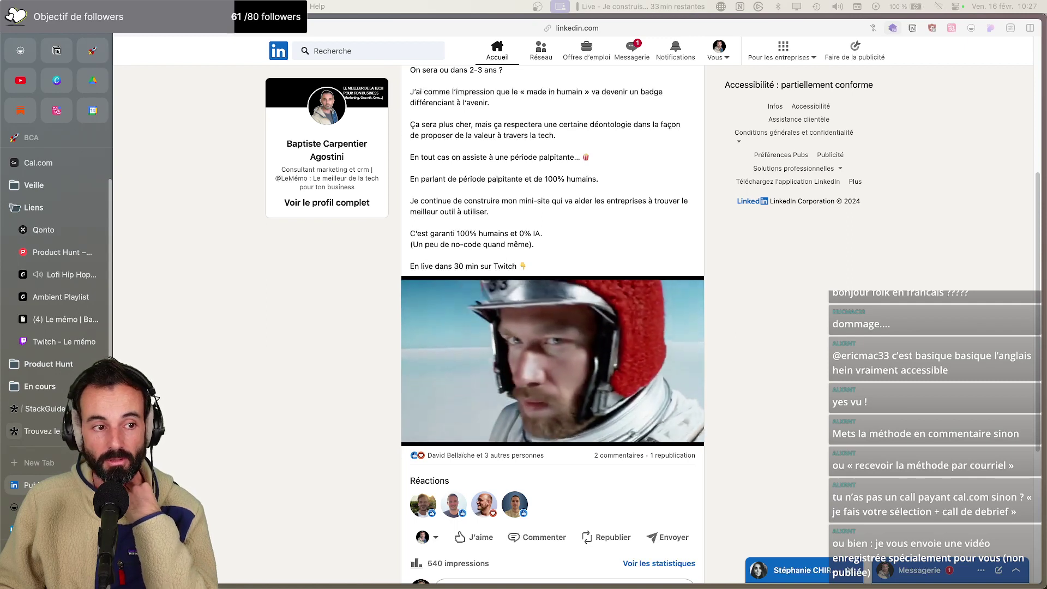
Check the Cal.com booking page with 30-min (€99) and 60-min (€189) coaching, then return to LinkedIn
{"action": "left_click", "coordinate": [42, 163]}
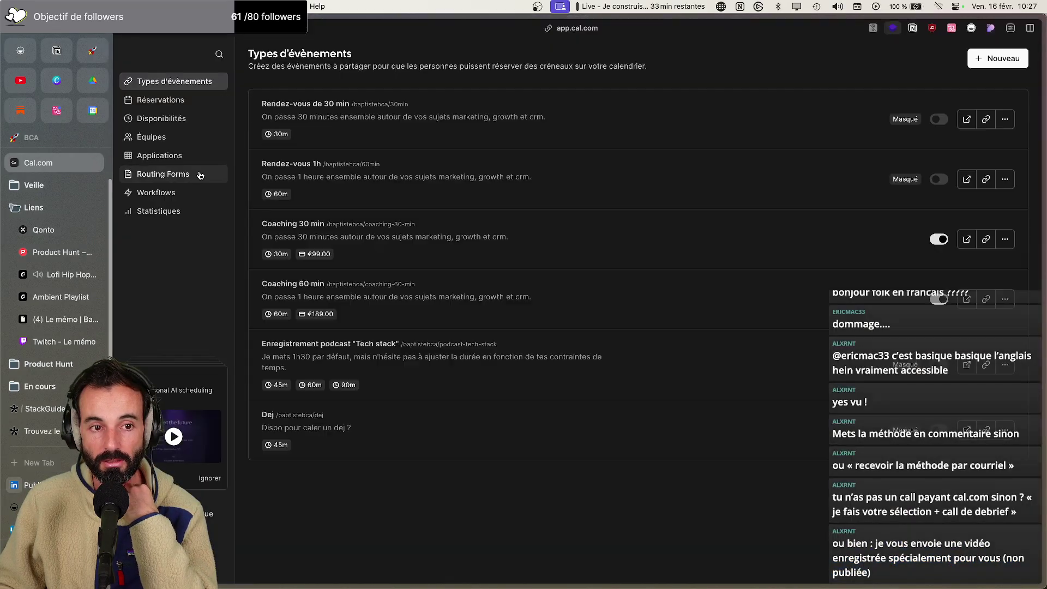
{"action": "left_click", "coordinate": [176, 514]}
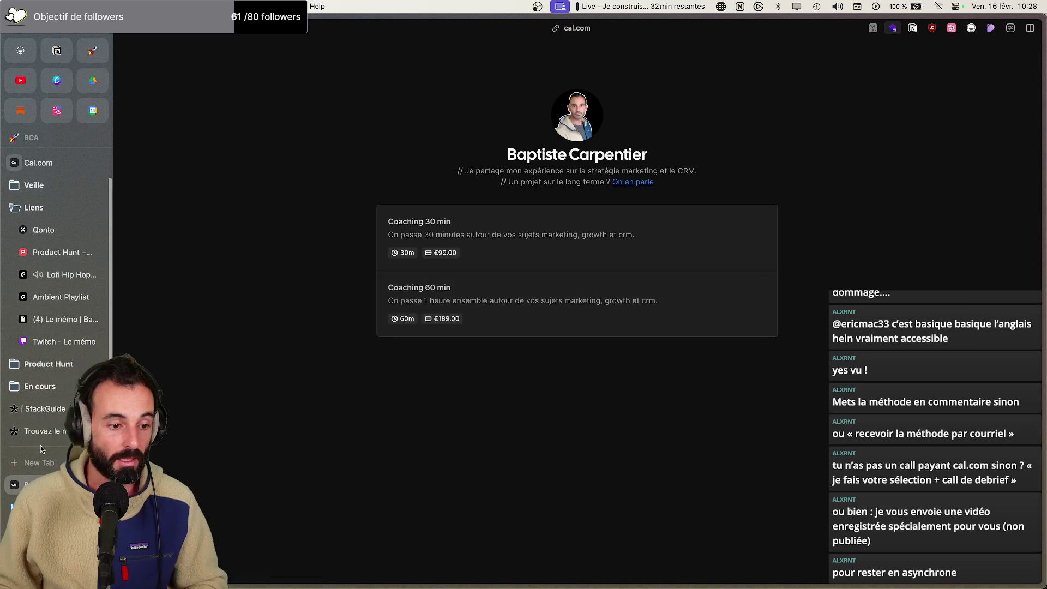
{"action": "key", "text": "ctrl+Tab"}
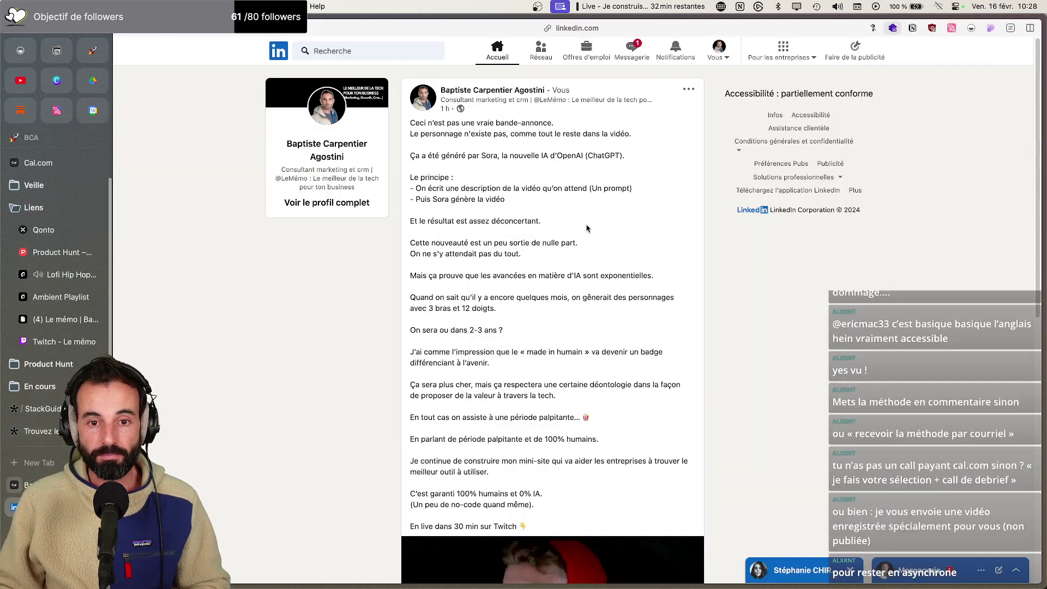
Start a new LinkedIn post and delete all of the old saved draft text
{"action": "left_click", "coordinate": [276, 52]}
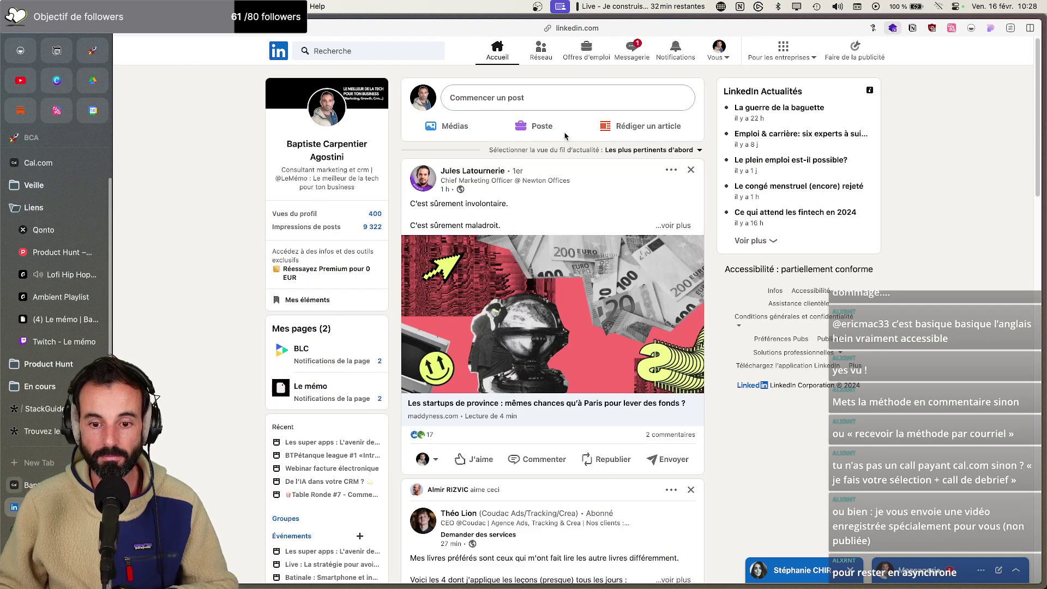
{"action": "left_click", "coordinate": [542, 104]}
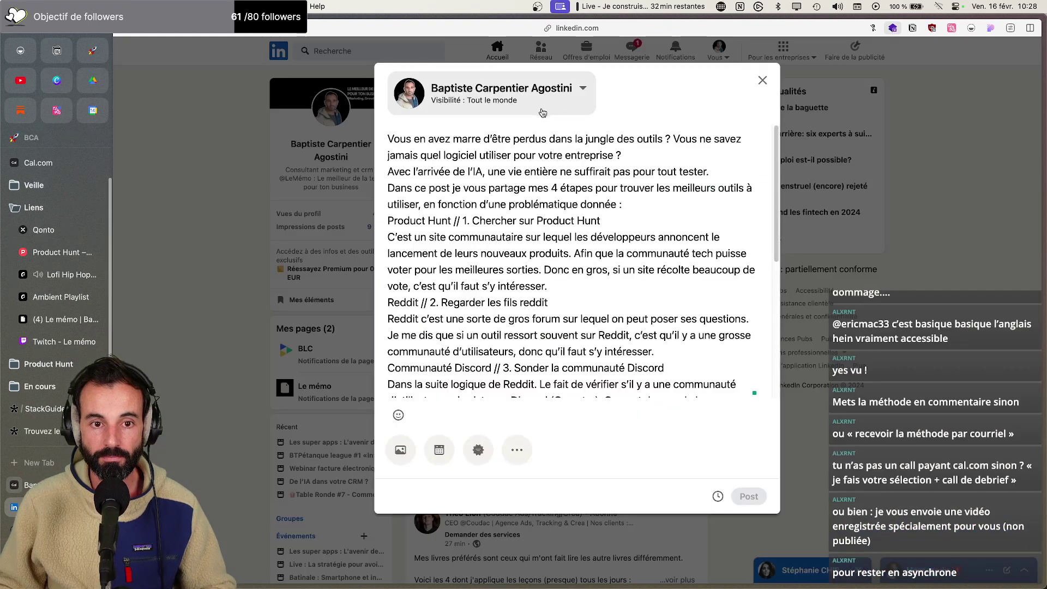
{"action": "scroll", "coordinate": [623, 264], "scroll_direction": "down", "scroll_amount": 5}
{"action": "key", "text": "super+a"}
{"action": "key", "text": "BackSpace"}
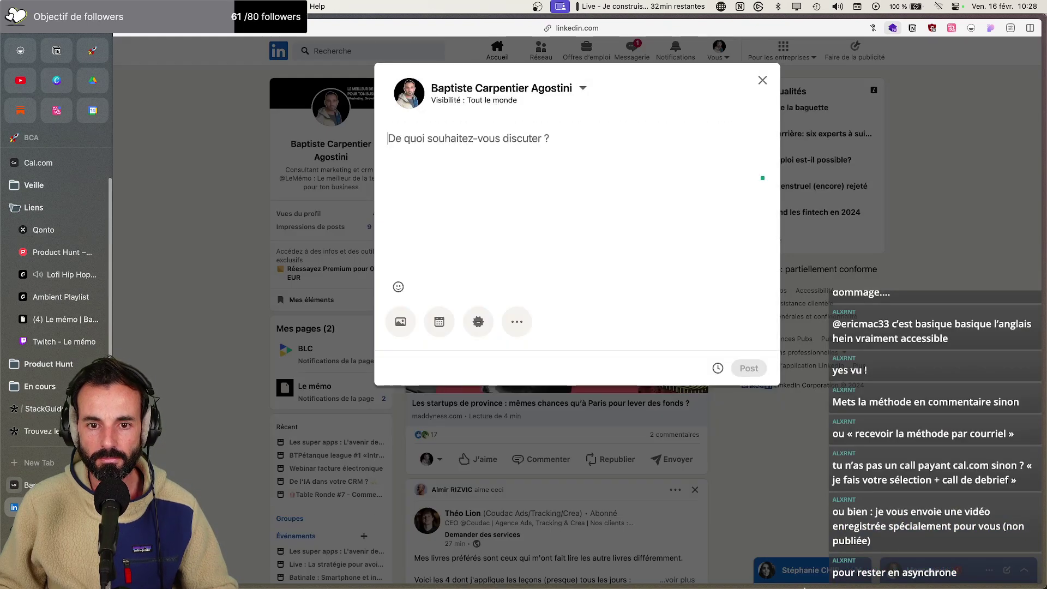
Go back to Notion and select the updated post text
{"action": "left_click", "coordinate": [556, 567]}
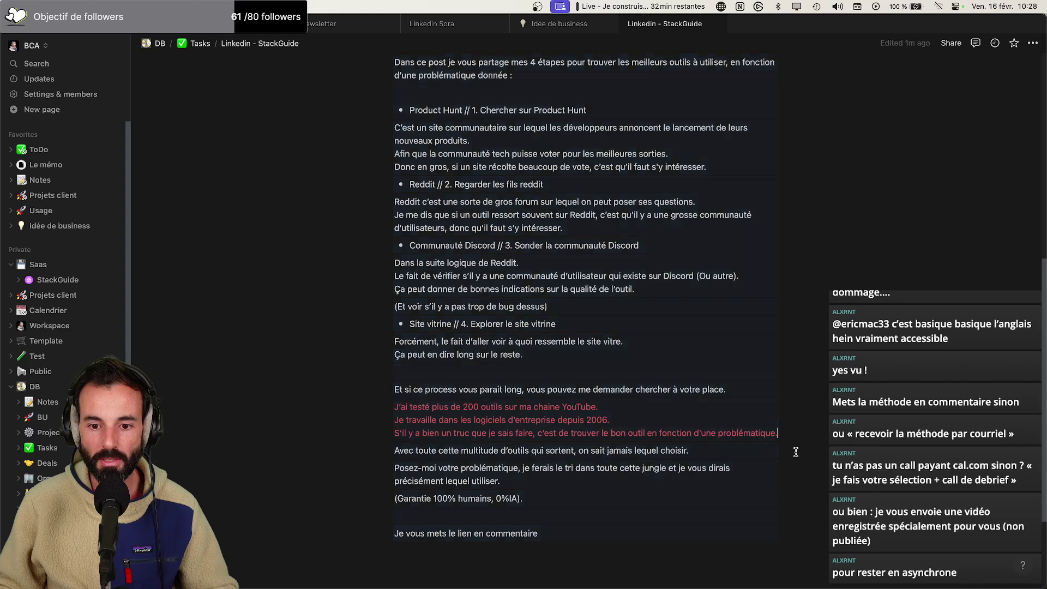
{"action": "scroll", "coordinate": [557, 547], "scroll_direction": "up", "scroll_amount": 10}
{"action": "scroll", "coordinate": [428, 356], "scroll_direction": "down", "scroll_amount": 3}
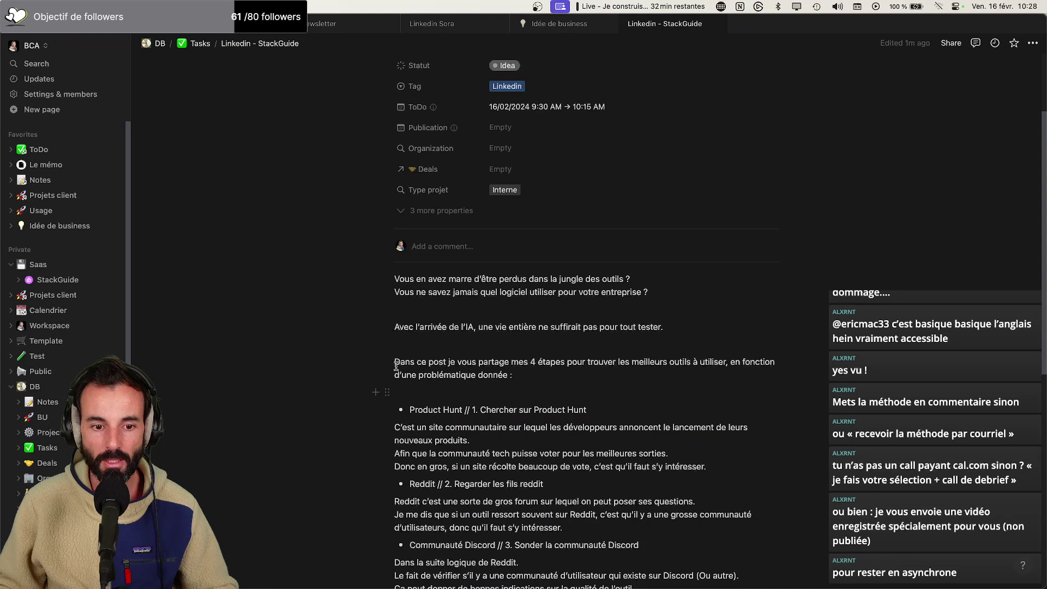
{"action": "left_click_drag", "start_coordinate": [395, 279], "coordinate": [556, 393]}
Copy the selected Notion text, trial-paste it into the LinkedIn composer, then undo it
{"action": "key", "text": "super+c"}
{"action": "key", "text": "super+Tab"}
{"action": "key", "text": "super+v"}
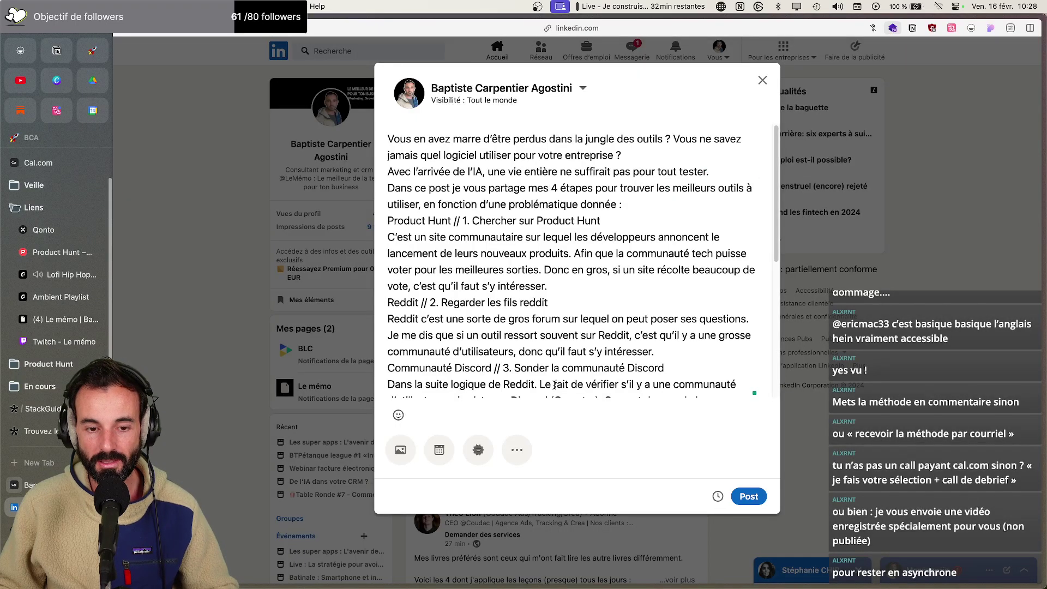
{"action": "key", "text": "super+z"}
{"action": "key", "text": "super+Tab"}
Reselect all the post blocks in Notion, copy them, and trial-paste again before undoing
{"action": "scroll", "coordinate": [545, 360], "scroll_direction": "up", "scroll_amount": 10}
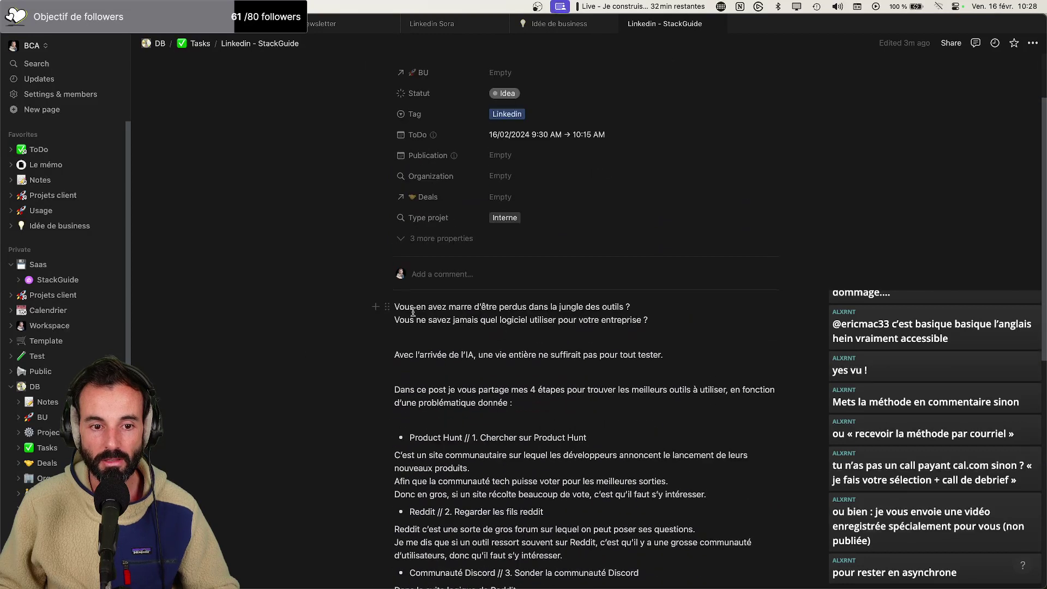
{"action": "left_click_drag", "start_coordinate": [402, 294], "coordinate": [704, 475]}
{"action": "key", "text": "super+c"}
{"action": "key", "text": "super+Tab"}
{"action": "key", "text": "super+v"}
{"action": "key", "text": "super+z"}
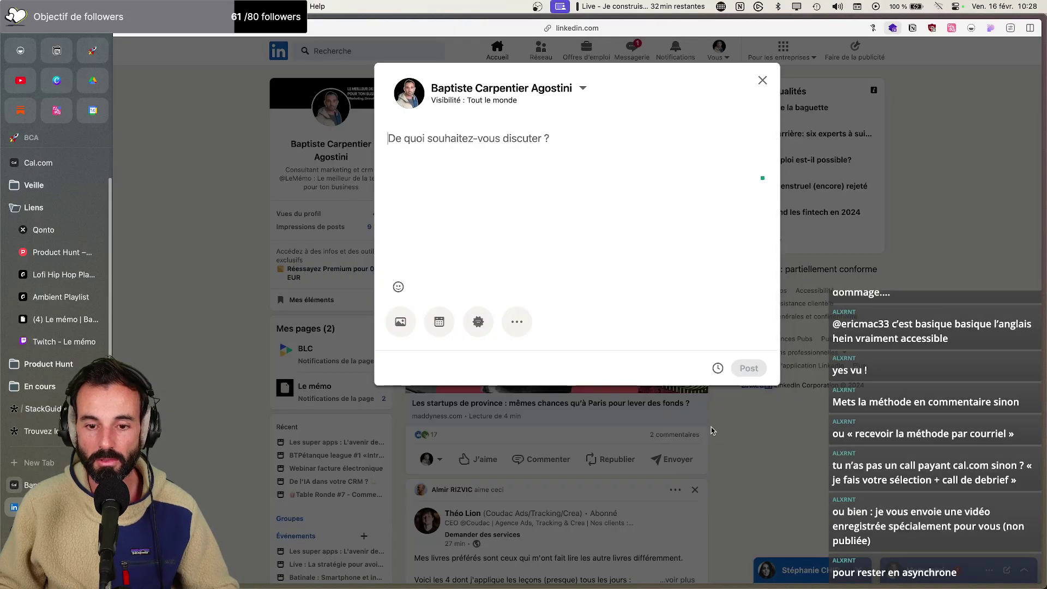
Open the block actions menu on the selected Notion post, then return to LinkedIn's empty composer
{"action": "key", "text": "super+Tab"}
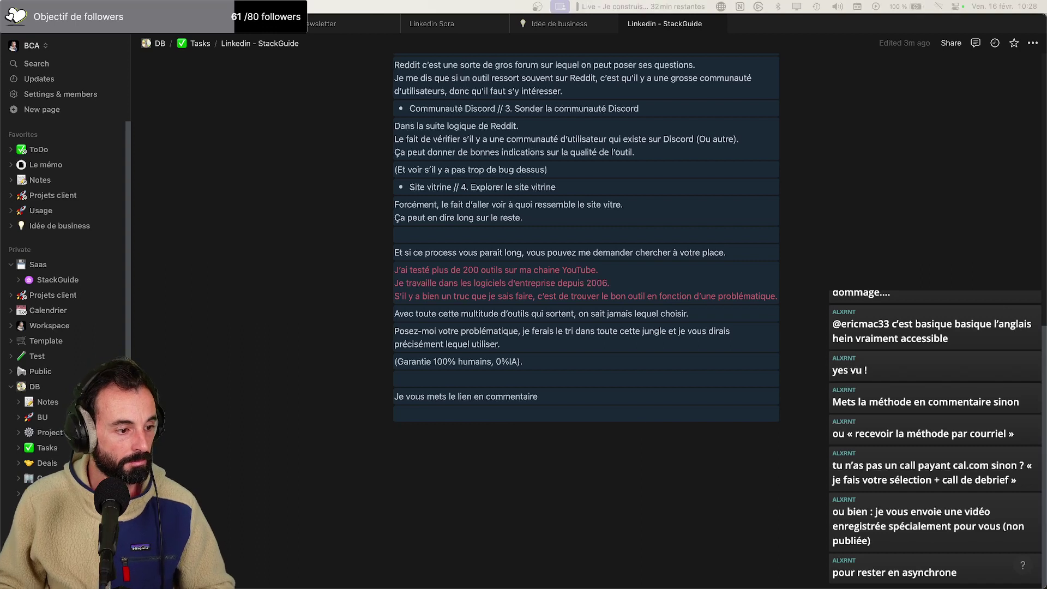
{"action": "scroll", "coordinate": [547, 317], "scroll_direction": "up", "scroll_amount": 6}
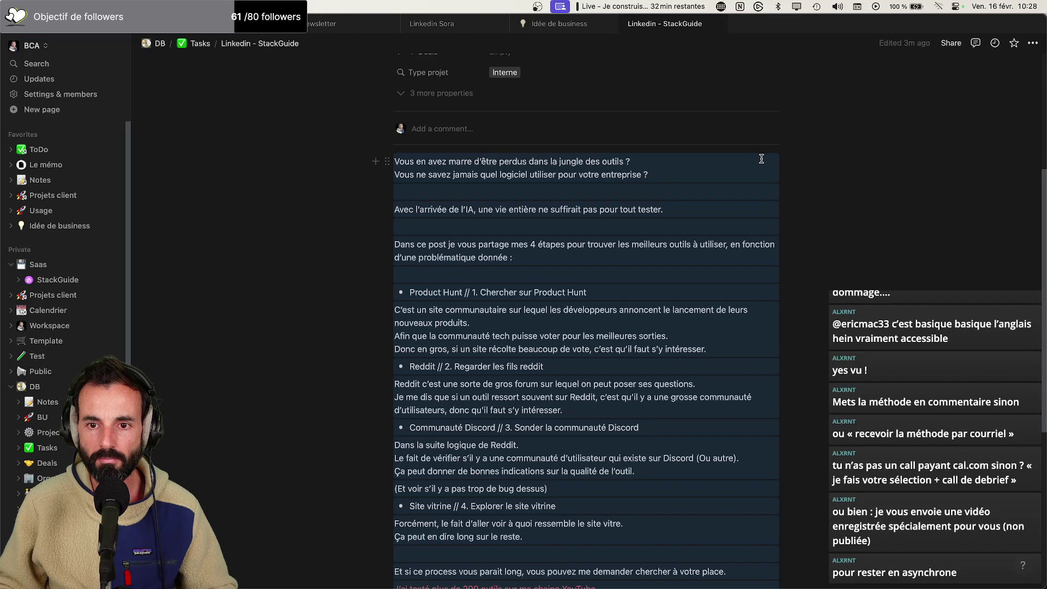
{"action": "right_click", "coordinate": [757, 162]}
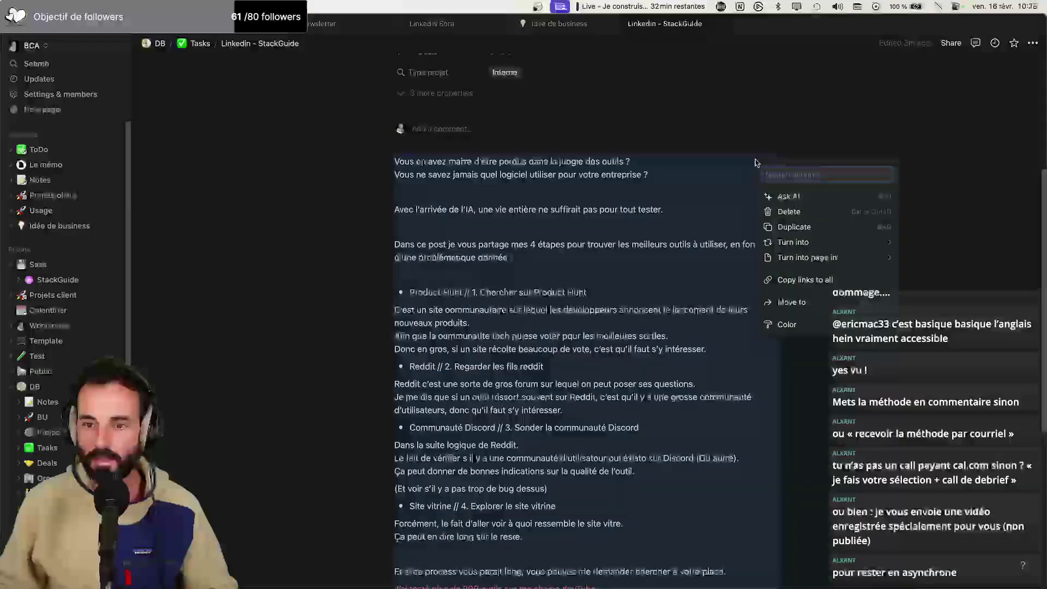
{"action": "mouse_move", "coordinate": [823, 260]}
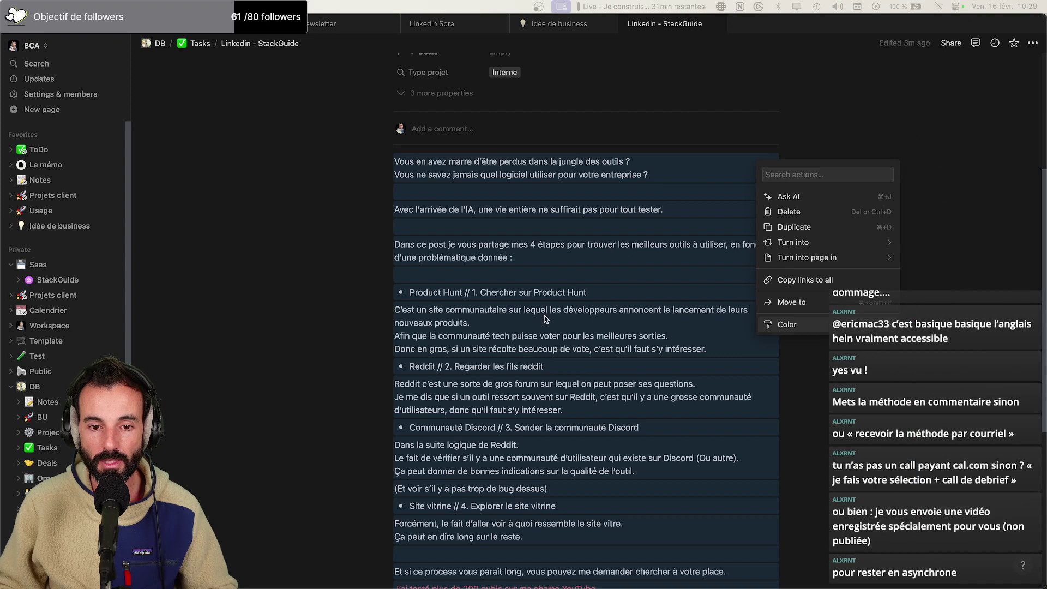
{"action": "key", "text": "super+Tab"}
{"action": "left_click", "coordinate": [430, 311]}
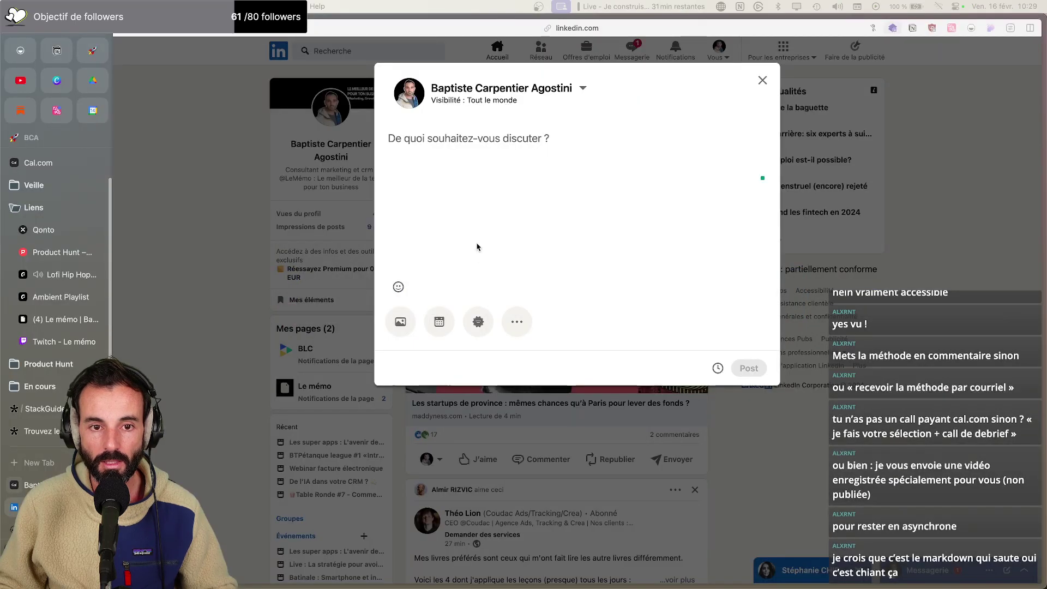
Paste the post and put the opening questions, AI sentence and step list on separate spaced lines
{"action": "key", "text": "super+v"}
{"action": "left_click", "coordinate": [673, 138]}
{"action": "key", "text": "Return"}
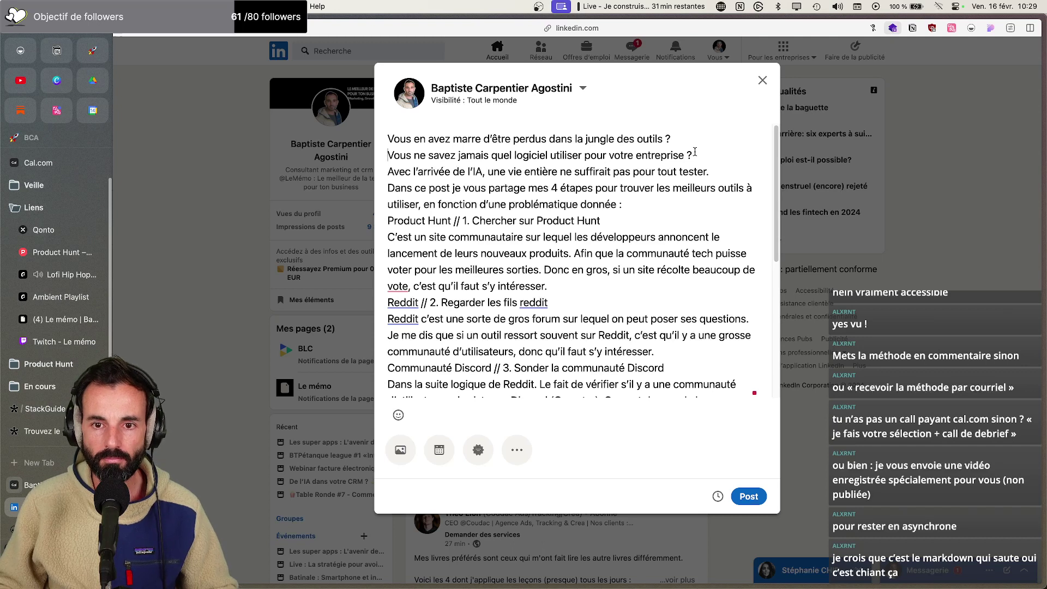
{"action": "left_click", "coordinate": [695, 155]}
{"action": "key", "text": "Return"}
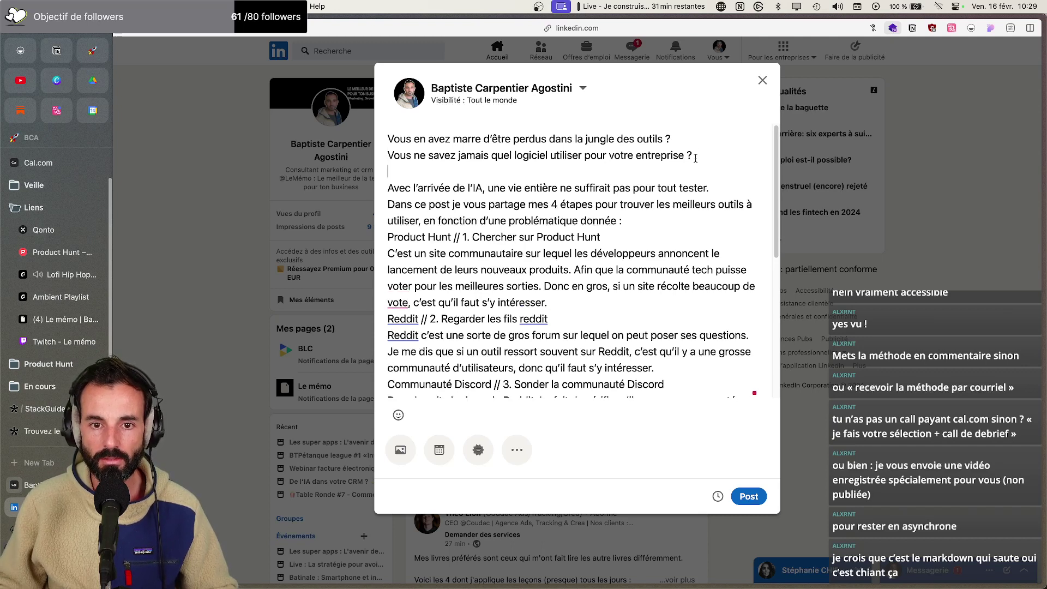
{"action": "key", "text": "Return"}
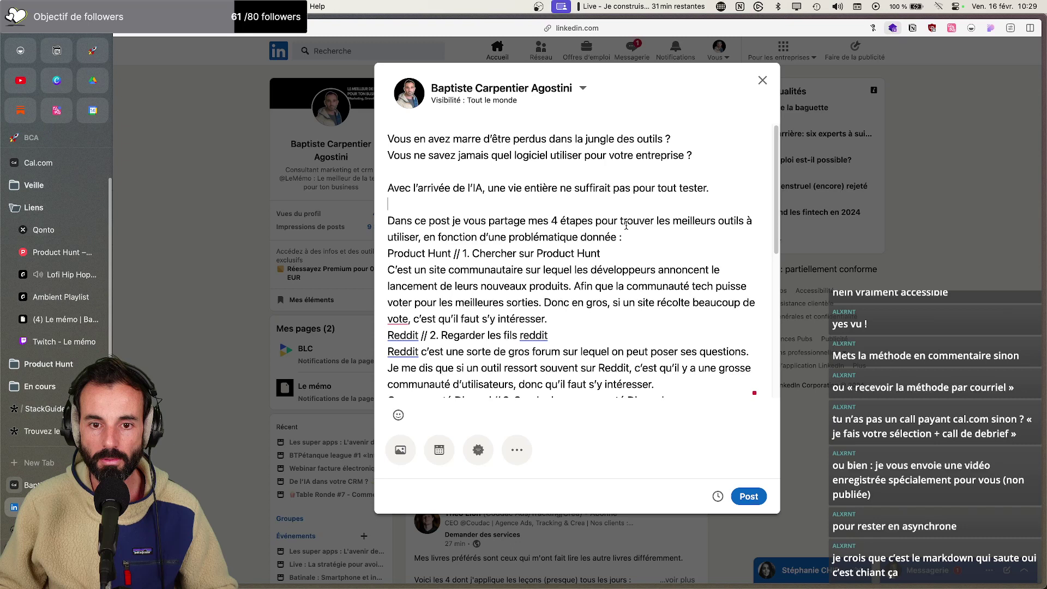
{"action": "left_click", "coordinate": [625, 231]}
{"action": "key", "text": "Return"}
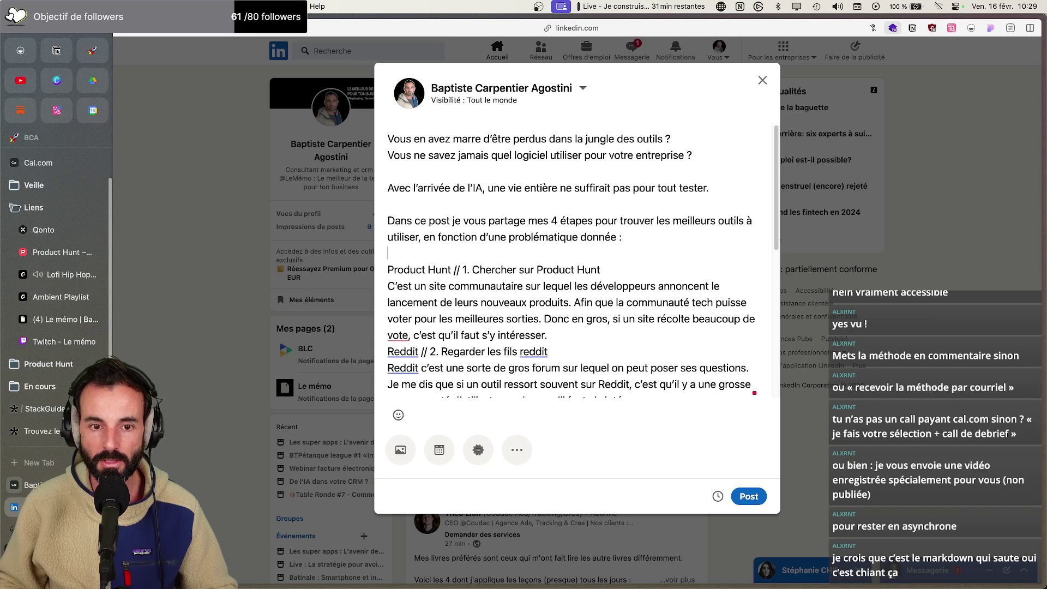
Remove the 'Product Hunt // ', 'Reddit // ' and 'Communauté Discord // ' prefixes from the steps
{"action": "left_click_drag", "start_coordinate": [464, 270], "coordinate": [387, 270]}
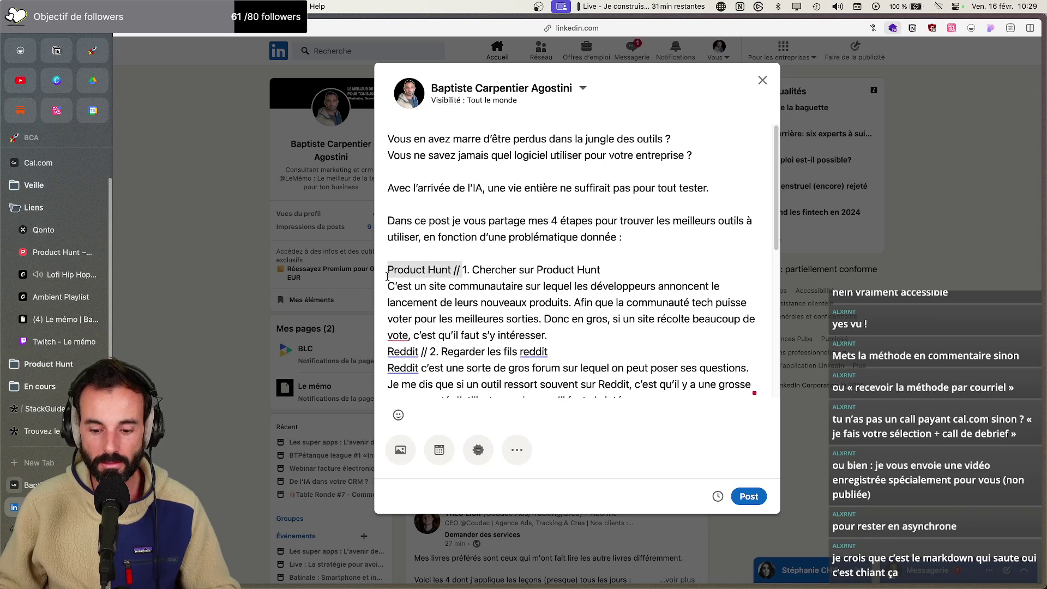
{"action": "key", "text": "BackSpace"}
{"action": "left_click_drag", "start_coordinate": [432, 351], "coordinate": [387, 351]}
{"action": "key", "text": "BackSpace"}
{"action": "scroll", "coordinate": [440, 341], "scroll_direction": "down", "scroll_amount": 4}
{"action": "left_click_drag", "start_coordinate": [503, 304], "coordinate": [387, 304]}
{"action": "key", "text": "BackSpace"}
{"action": "scroll", "coordinate": [465, 315], "scroll_direction": "down", "scroll_amount": 2}
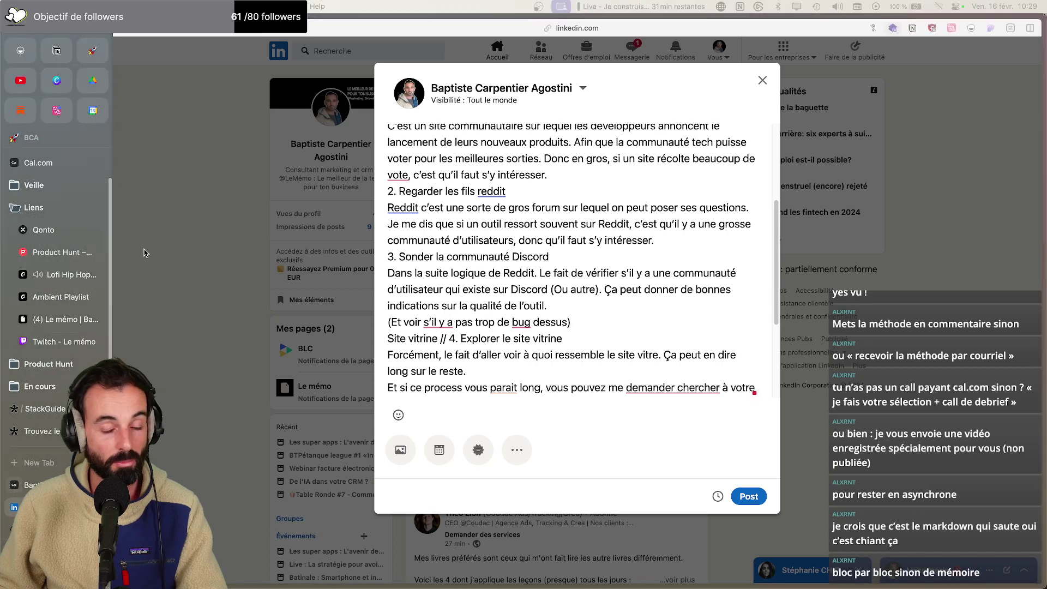
{"action": "scroll", "coordinate": [503, 259], "scroll_direction": "down", "scroll_amount": 1}
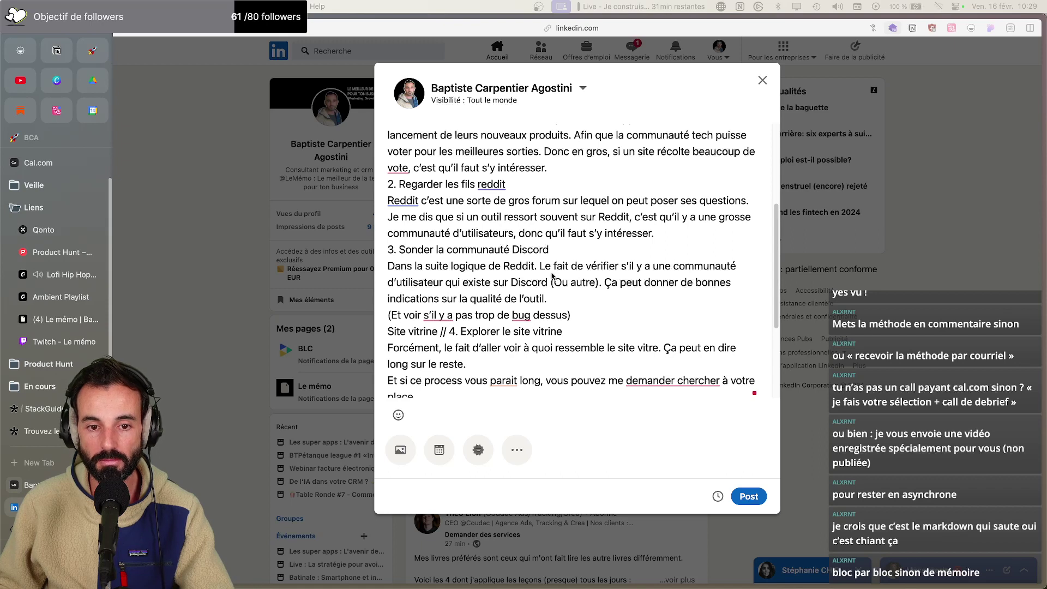
{"action": "scroll", "coordinate": [551, 261], "scroll_direction": "up", "scroll_amount": 3}
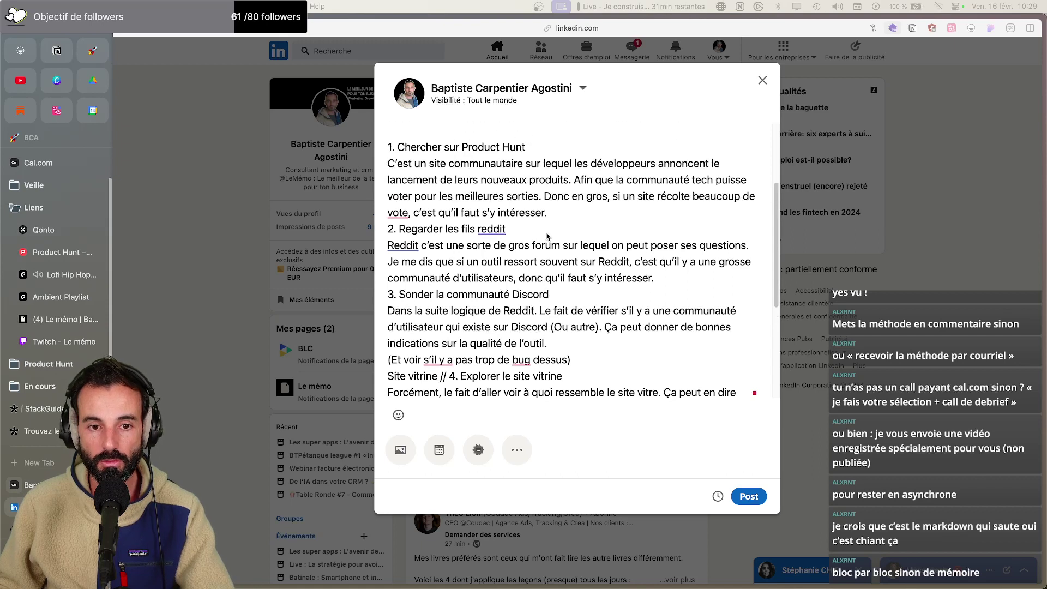
{"action": "scroll", "coordinate": [548, 236], "scroll_direction": "up", "scroll_amount": 2}
Delete the Product Hunt, Reddit and Discord explanation paragraphs and the bug remark
{"action": "left_click_drag", "start_coordinate": [547, 247], "coordinate": [389, 197]}
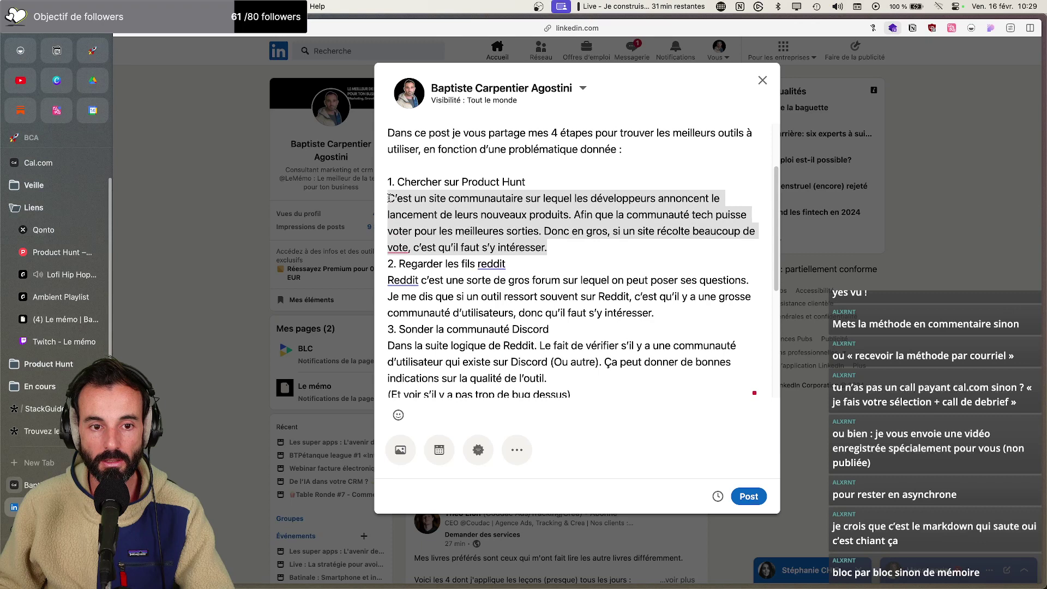
{"action": "key", "text": "BackSpace"}
{"action": "left_click_drag", "start_coordinate": [691, 268], "coordinate": [388, 231]}
{"action": "key", "text": "BackSpace"}
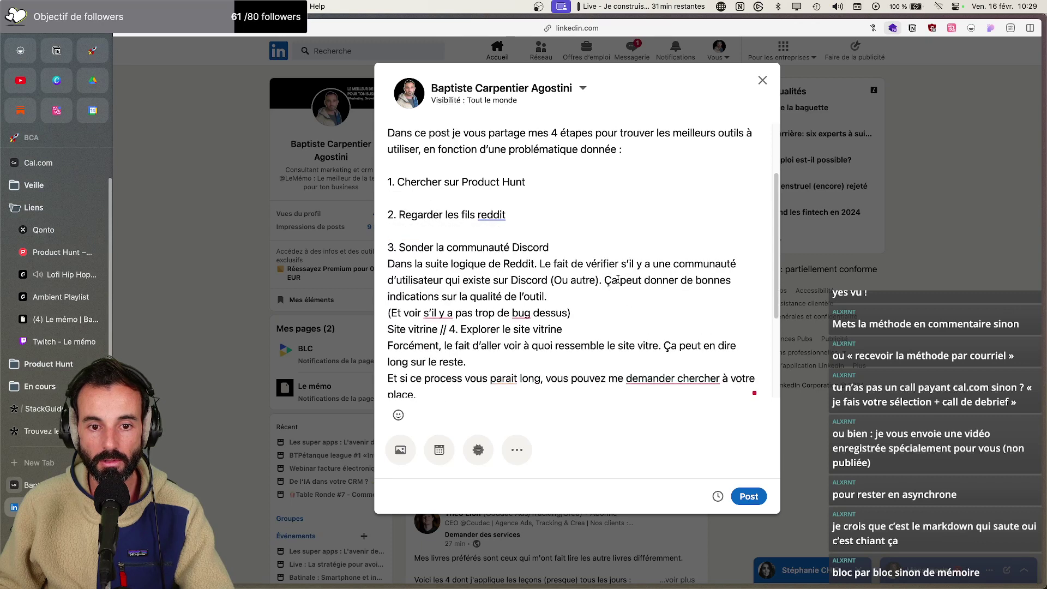
{"action": "triple_click", "coordinate": [592, 294]}
{"action": "key", "text": "BackSpace"}
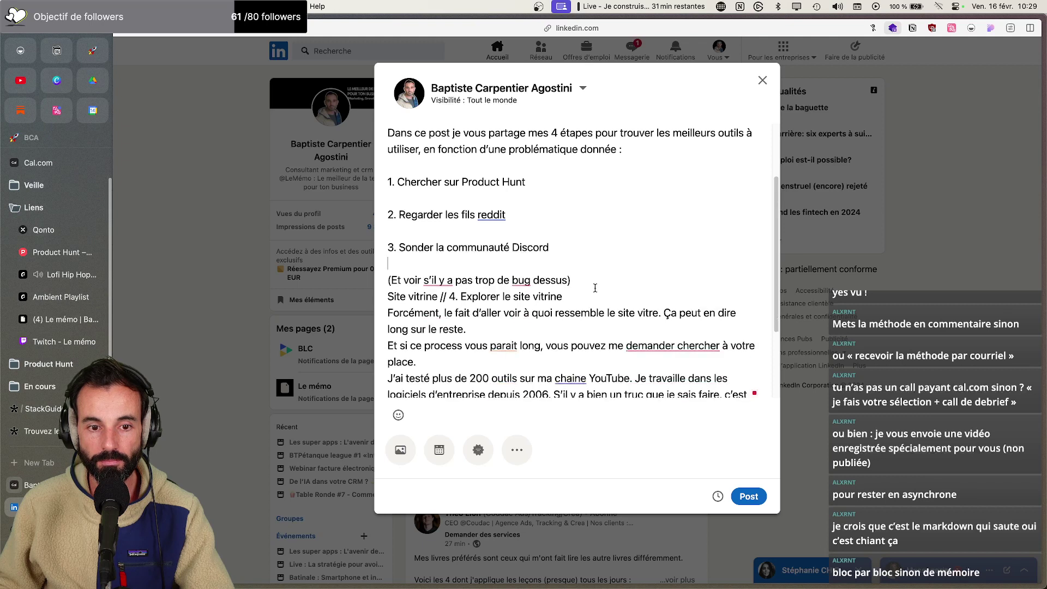
{"action": "left_click_drag", "start_coordinate": [598, 282], "coordinate": [390, 269]}
{"action": "key", "text": "BackSpace"}
Strip the 'Site vitrine // ' prefix and its explanation paragraph
{"action": "left_click_drag", "start_coordinate": [451, 264], "coordinate": [387, 264]}
{"action": "key", "text": "BackSpace"}
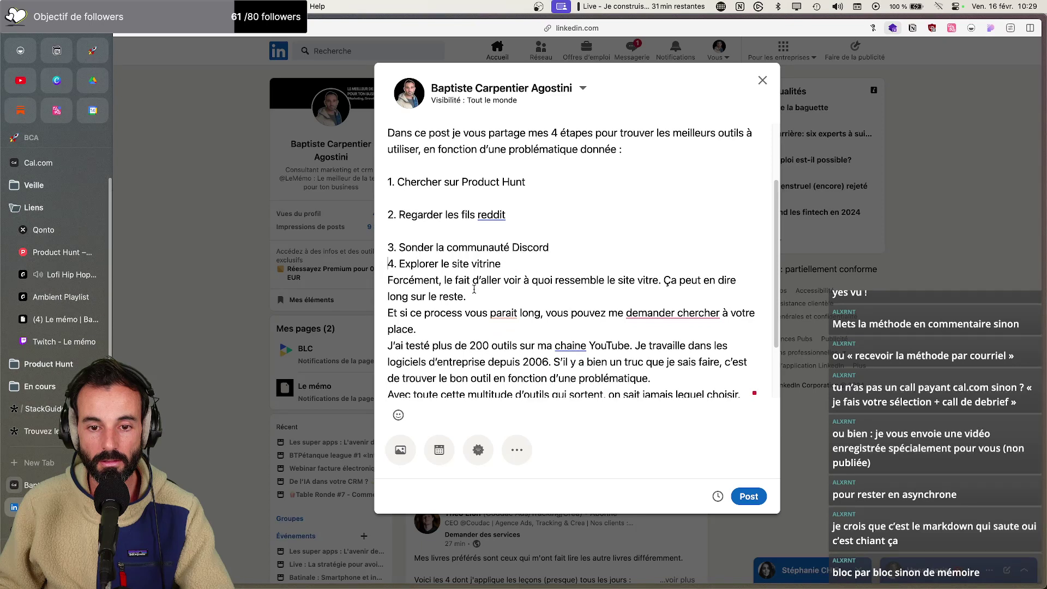
{"action": "triple_click", "coordinate": [459, 296]}
{"action": "key", "text": "BackSpace"}
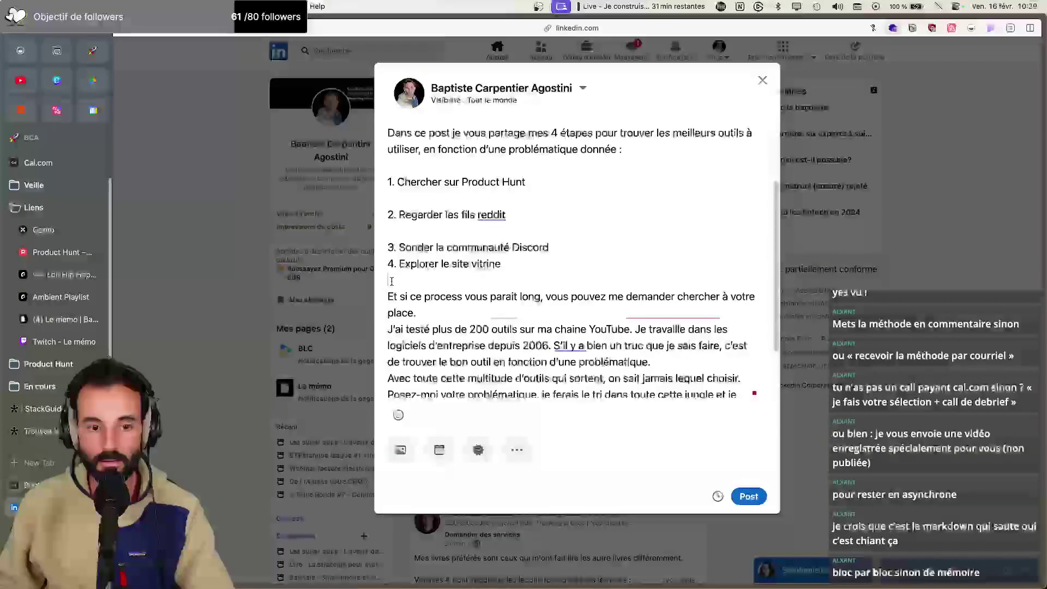
Fix the text to 'paraît' and 'chaîne', and insert 'de' before 'chercher'
{"action": "left_click", "coordinate": [504, 297]}
{"action": "left_click", "coordinate": [545, 321]}
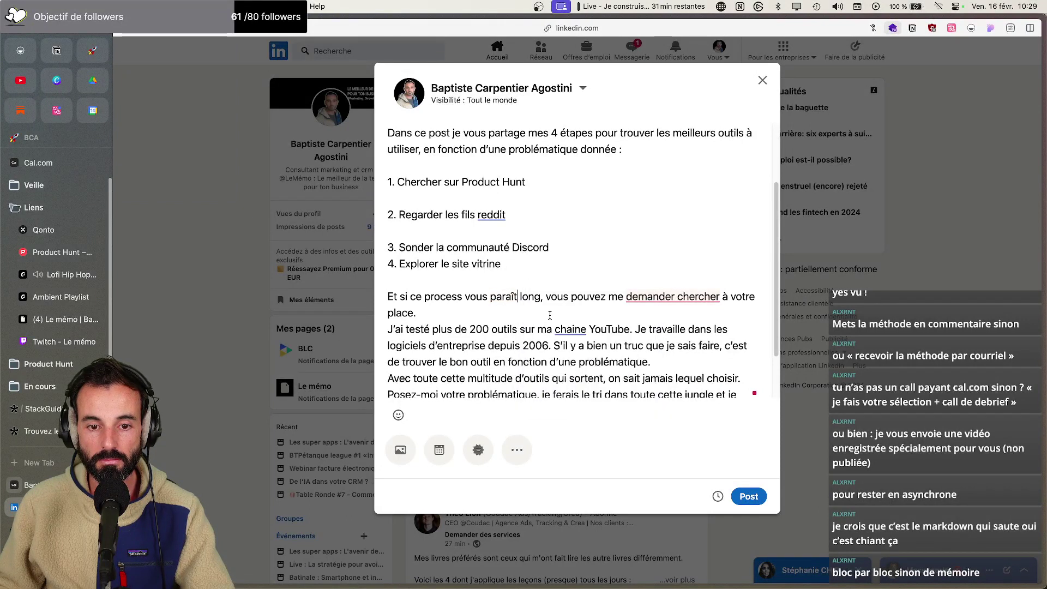
{"action": "left_click", "coordinate": [679, 296]}
{"action": "type", "text": "de"}
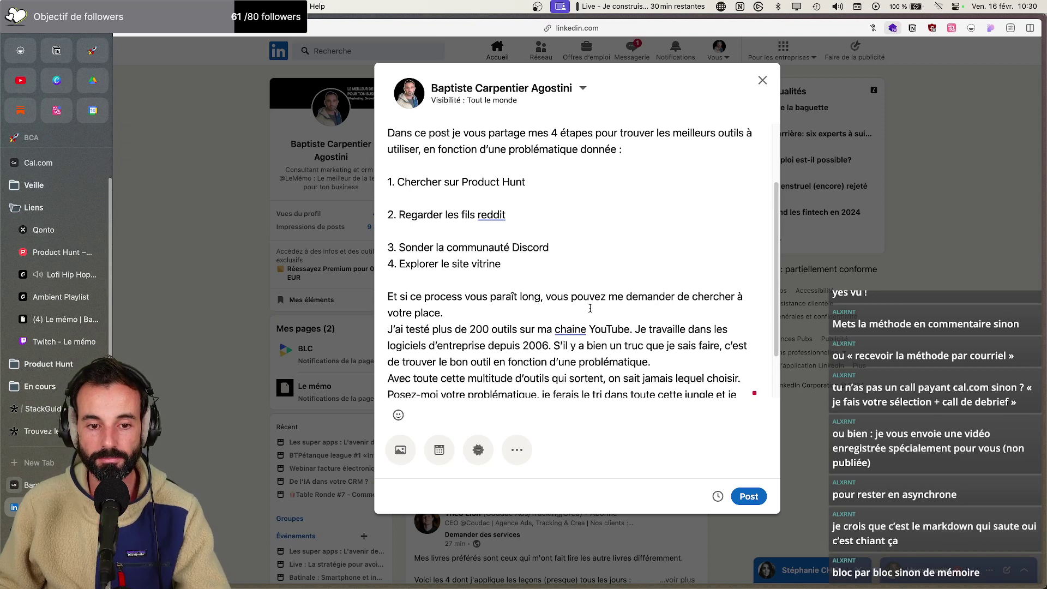
{"action": "left_click", "coordinate": [574, 328]}
{"action": "left_click", "coordinate": [628, 349]}
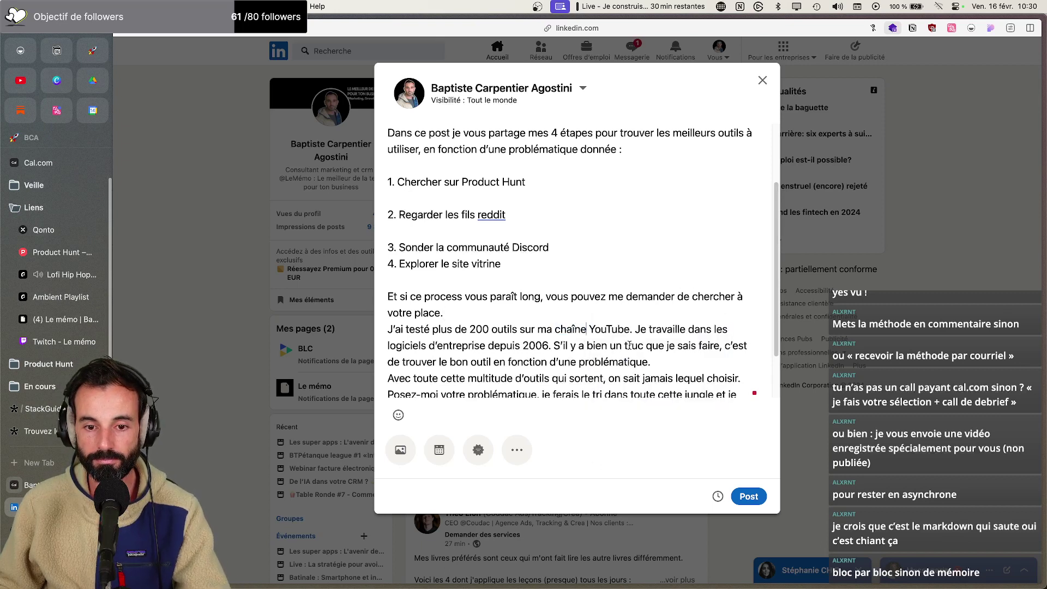
Start the 'Je travaille' and 'S'il y a' sentences on their own lines
{"action": "left_click", "coordinate": [638, 330]}
{"action": "key", "text": "Return"}
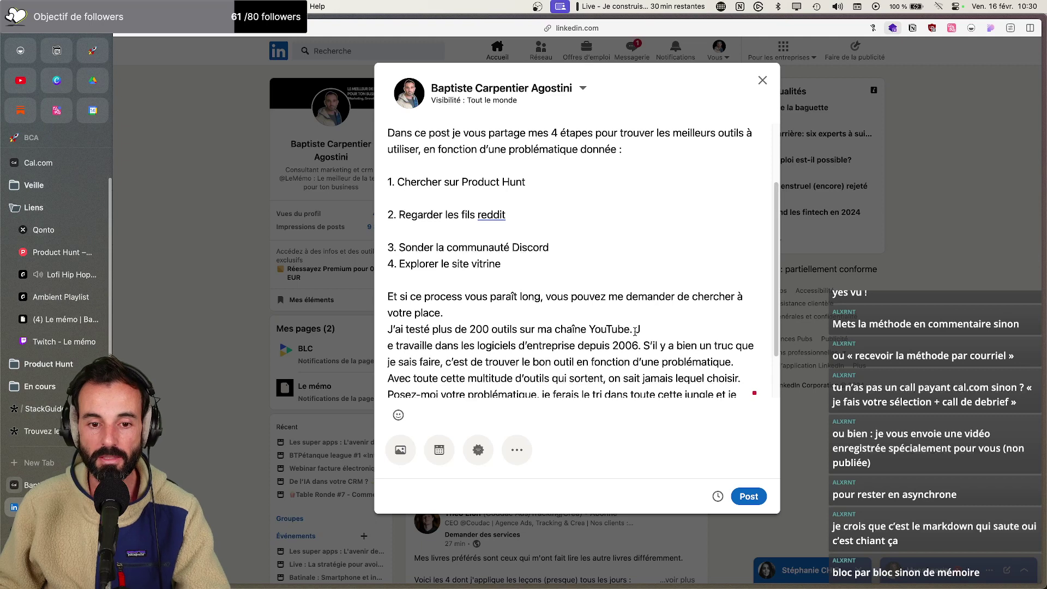
{"action": "key", "text": "BackSpace"}
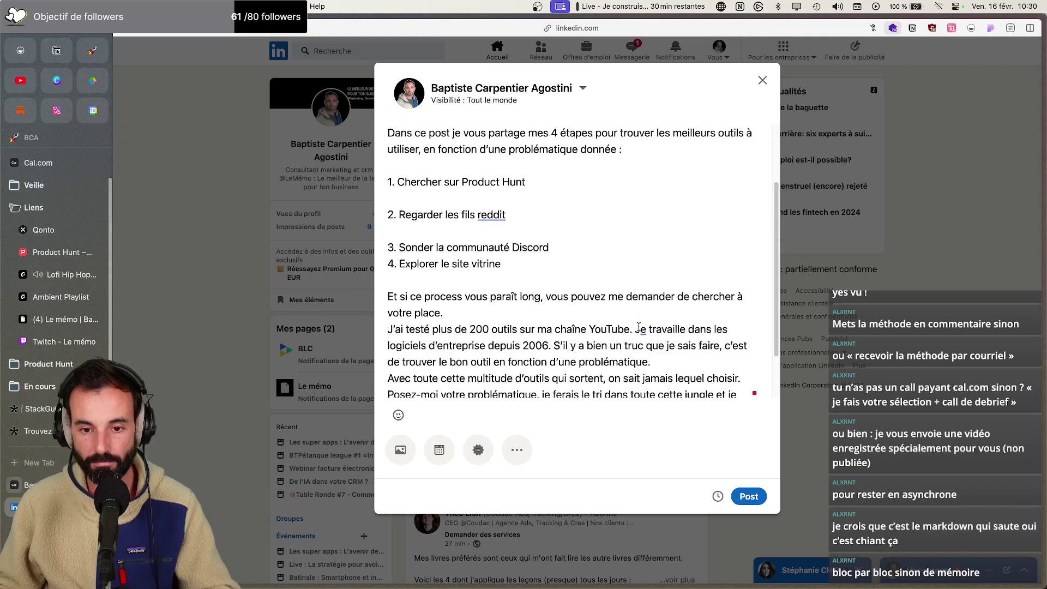
{"action": "left_click", "coordinate": [635, 329]}
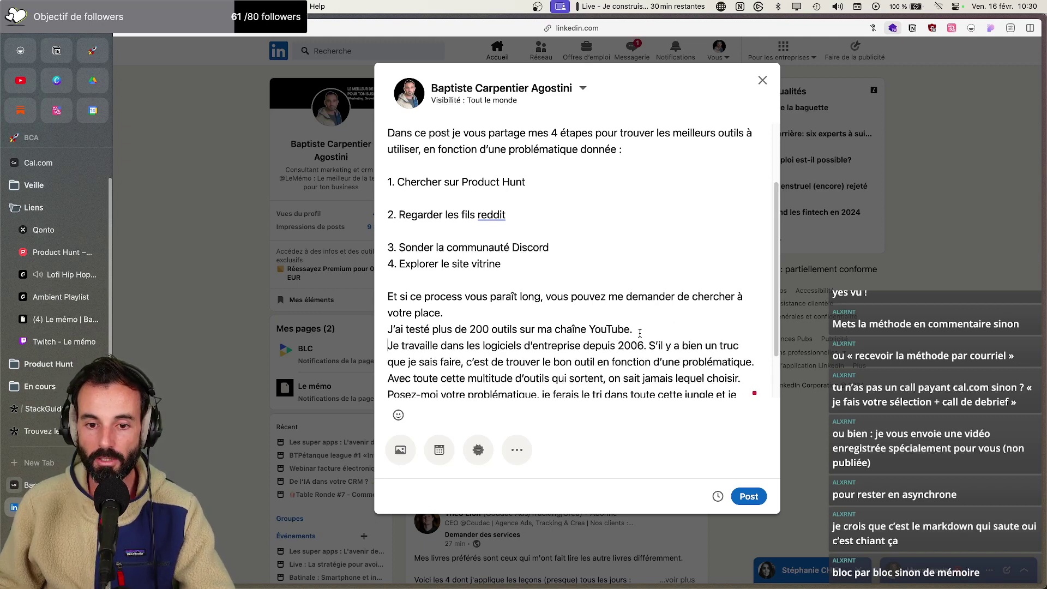
{"action": "key", "text": "Return"}
{"action": "left_click", "coordinate": [648, 318]}
{"action": "key", "text": "Return"}
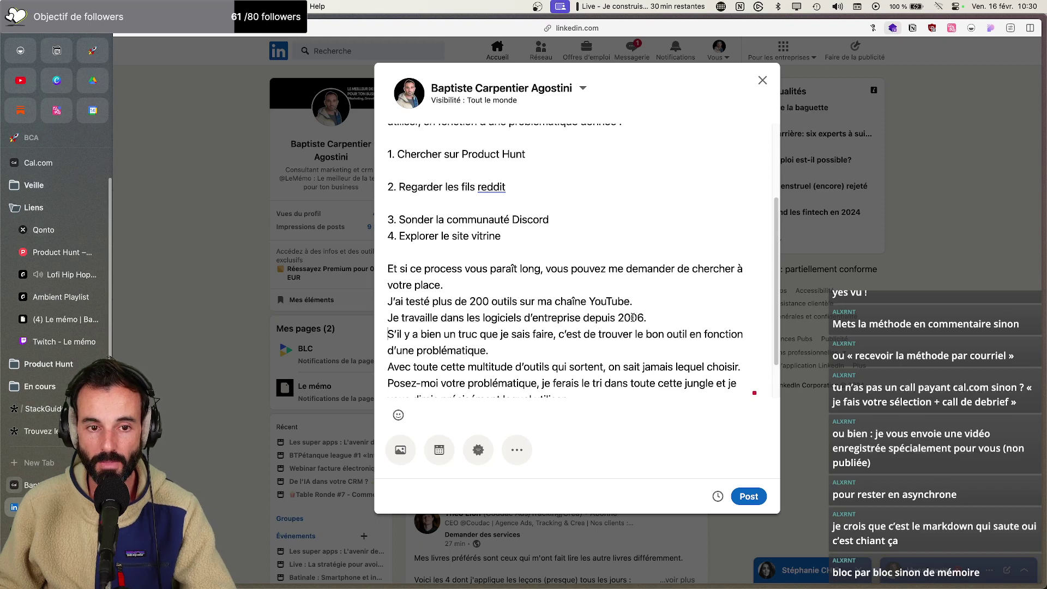
Remove the blank lines between numbered steps 1, 2 and 3
{"action": "key", "text": "BackSpace"}
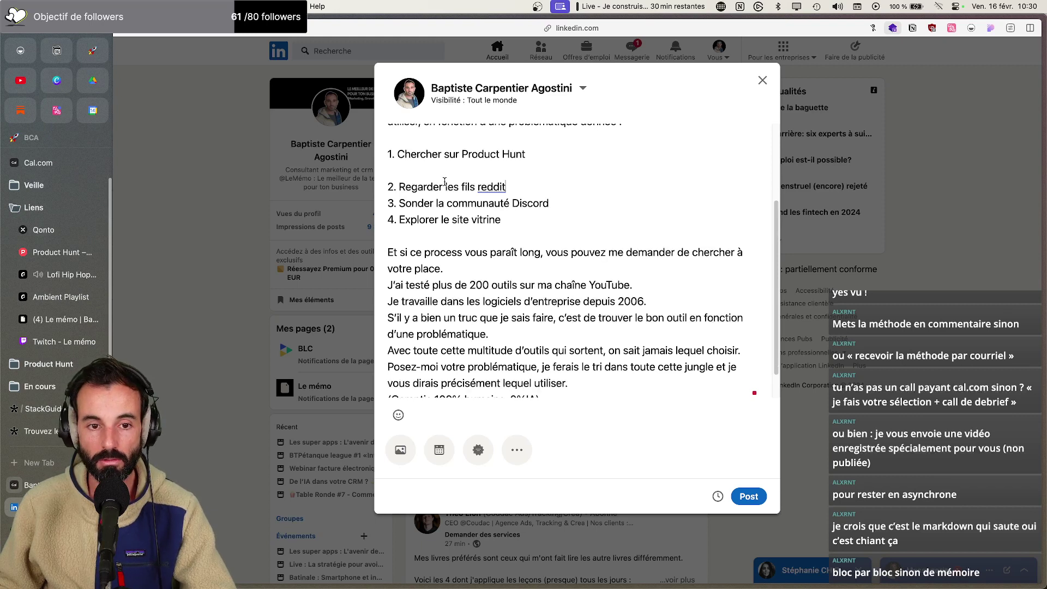
{"action": "left_click", "coordinate": [440, 170]}
{"action": "key", "text": "BackSpace"}
{"action": "scroll", "coordinate": [447, 191], "scroll_direction": "up", "scroll_amount": 4}
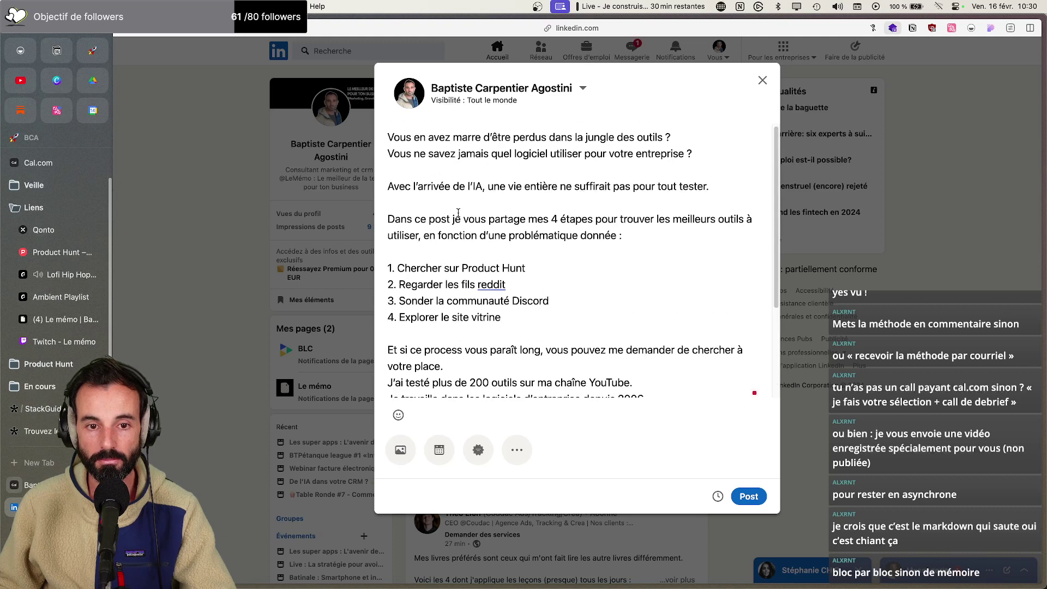
{"action": "scroll", "coordinate": [460, 212], "scroll_direction": "down", "scroll_amount": 4}
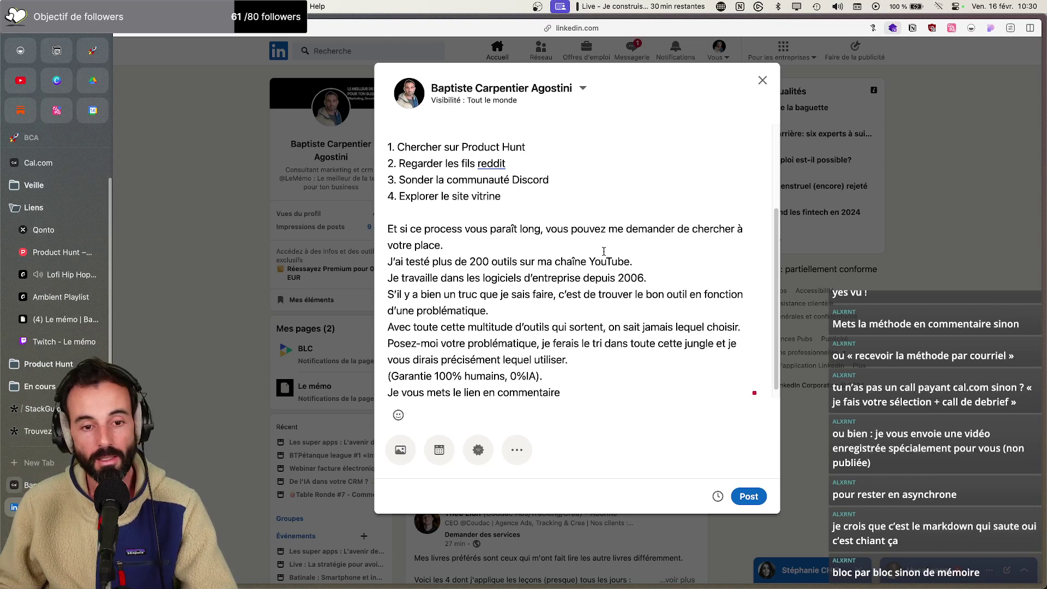
{"action": "scroll", "coordinate": [542, 259], "scroll_direction": "up", "scroll_amount": 4}
{"action": "scroll", "coordinate": [543, 260], "scroll_direction": "down", "scroll_amount": 4}
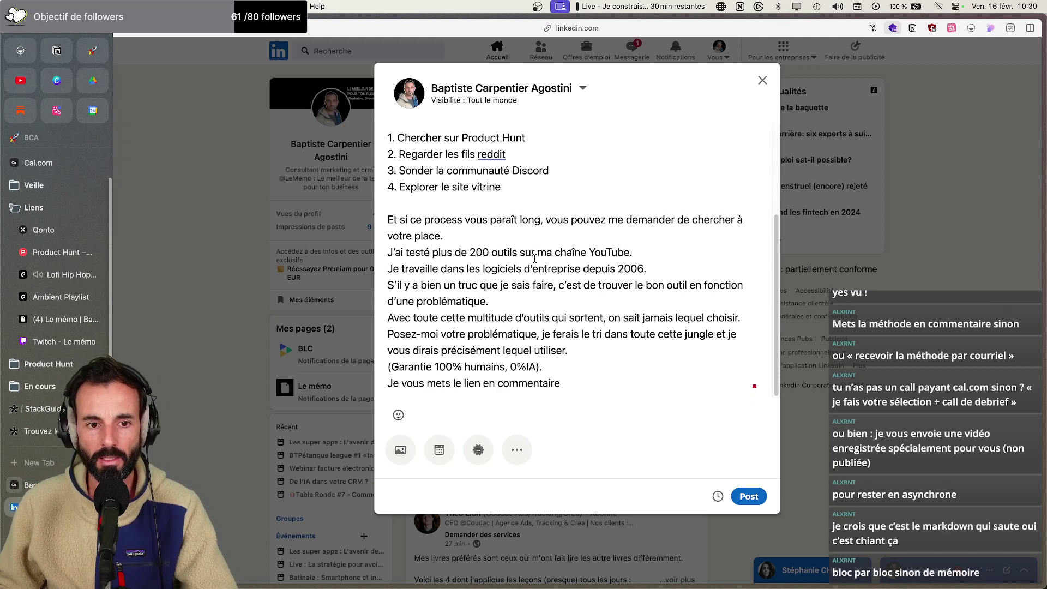
Add blank lines after 'votre place', 'd'une problématique', 'lequel choisir' and 'lequel utiliser'
{"action": "key", "text": "Return"}
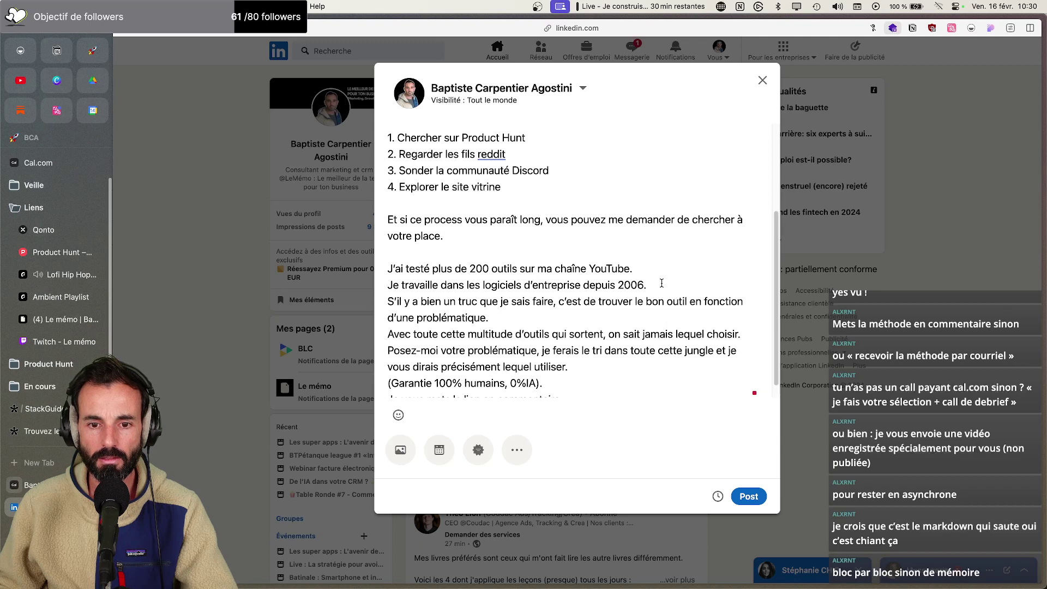
{"action": "left_click", "coordinate": [554, 317]}
{"action": "key", "text": "Return"}
{"action": "scroll", "coordinate": [554, 319], "scroll_direction": "down", "scroll_amount": 1}
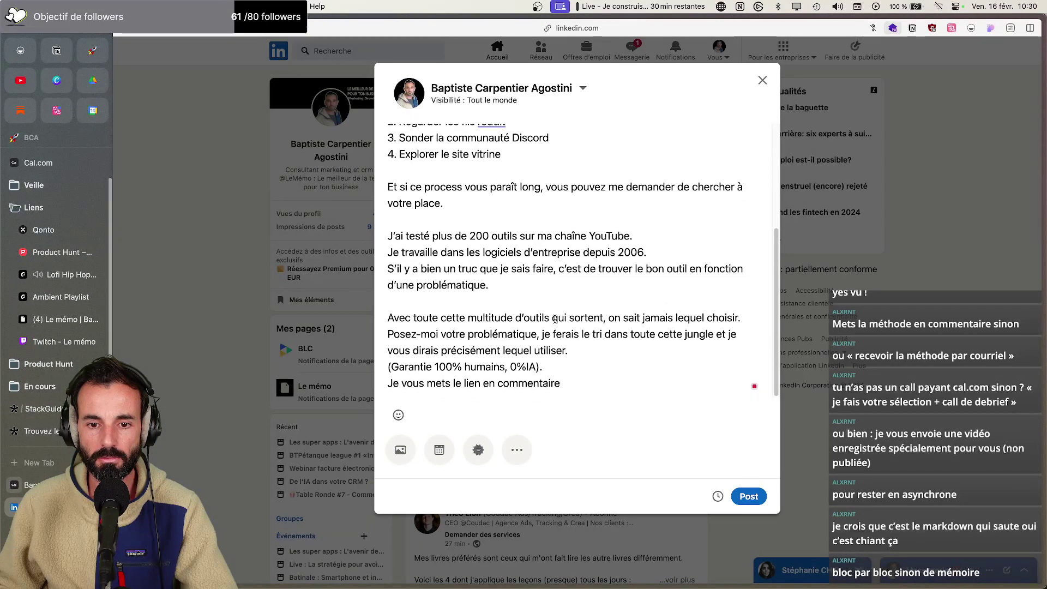
{"action": "left_click", "coordinate": [751, 319]}
{"action": "key", "text": "Return"}
{"action": "scroll", "coordinate": [655, 327], "scroll_direction": "down", "scroll_amount": 1}
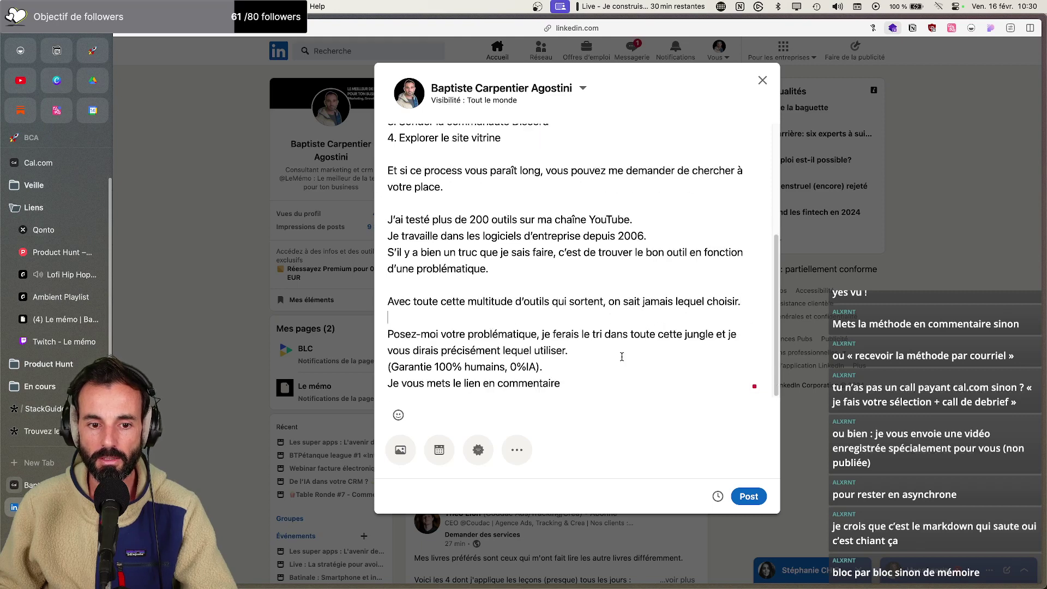
{"action": "key", "text": "Return"}
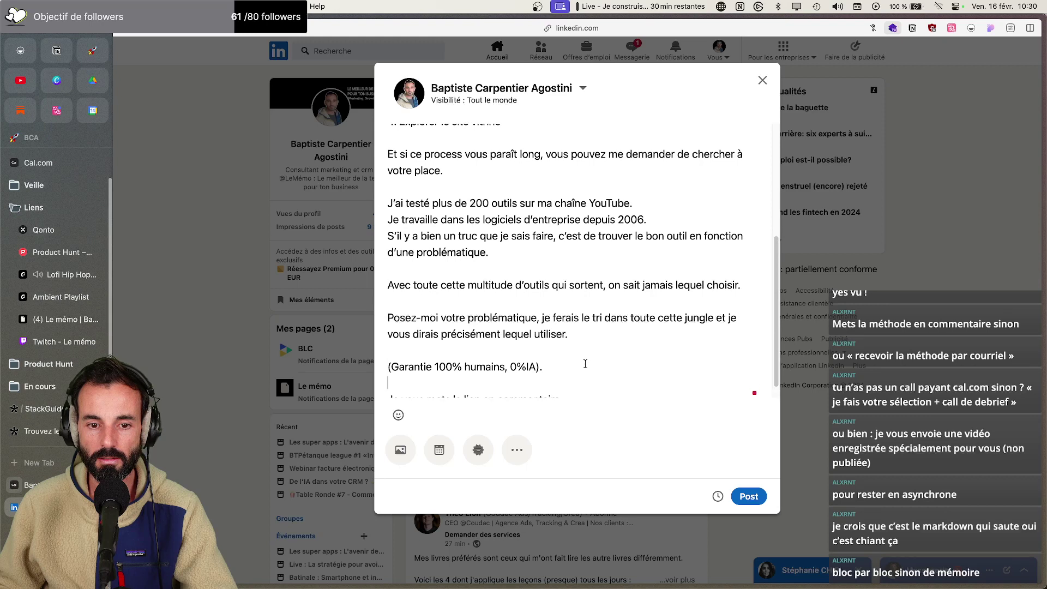
{"action": "scroll", "coordinate": [585, 359], "scroll_direction": "up", "scroll_amount": 5}
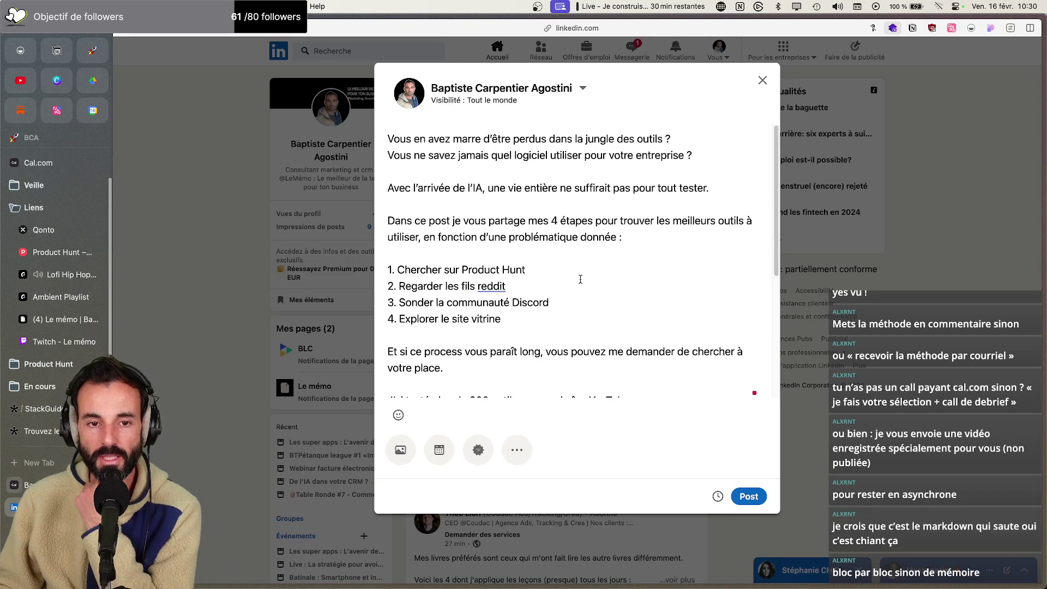
Attach Lancement StackGuide.png from Téléchargements below the post text and confirm it in the editor
{"action": "left_click", "coordinate": [400, 449]}
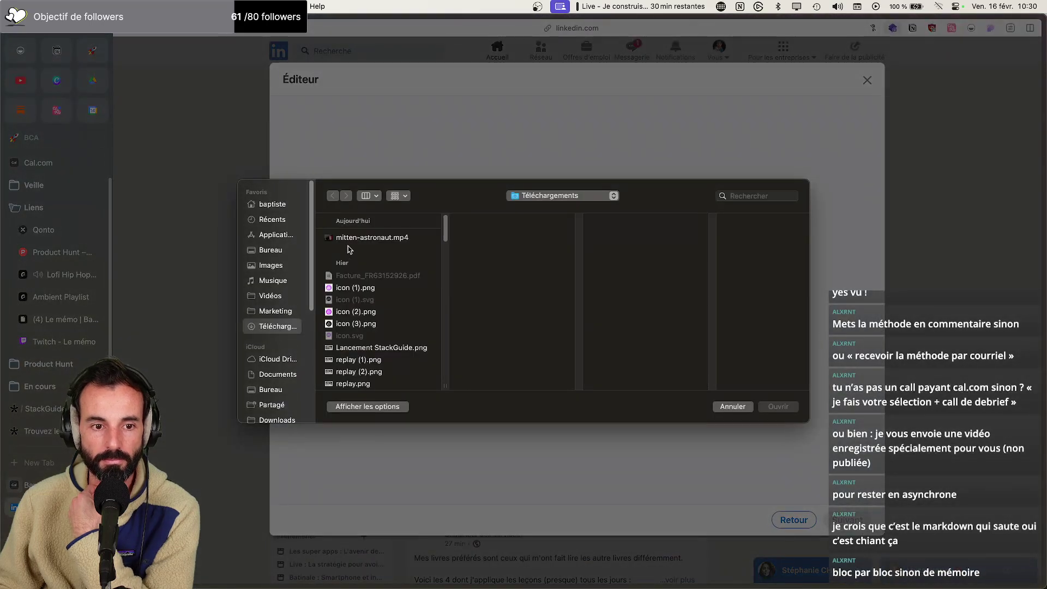
{"action": "left_click", "coordinate": [350, 244]}
{"action": "key", "text": "Down"}
{"action": "key", "text": "Down"}
{"action": "key", "text": "Down"}
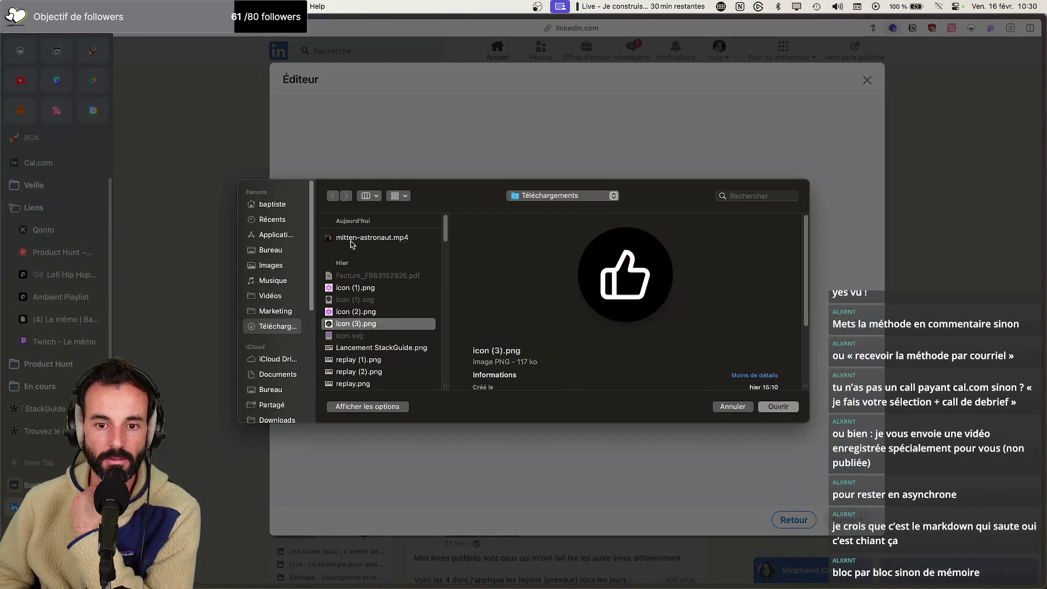
{"action": "key", "text": "Down"}
{"action": "key", "text": "Down"}
{"action": "key", "text": "Up"}
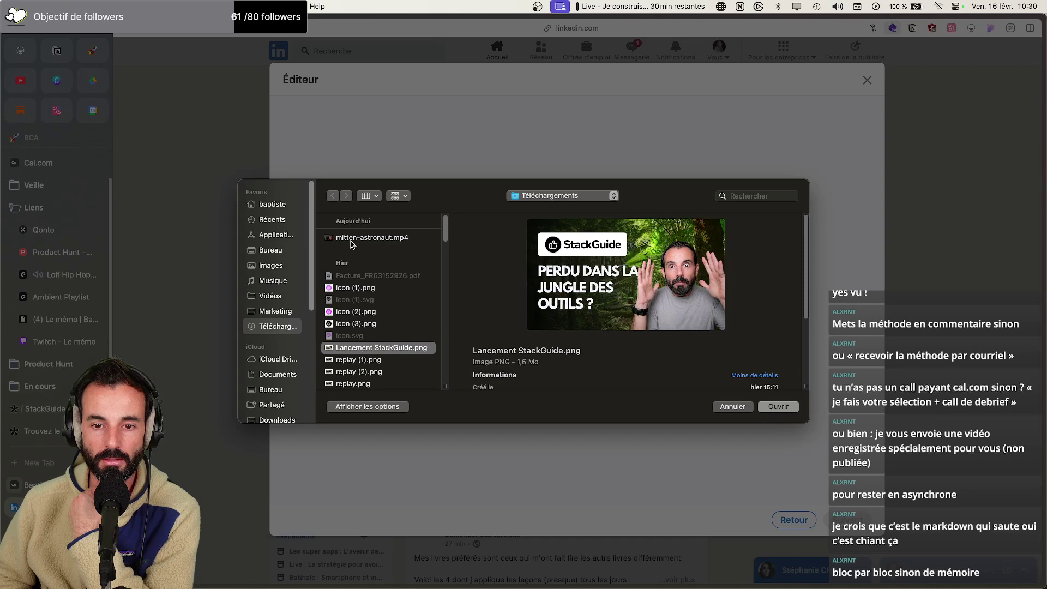
{"action": "key", "text": "Return"}
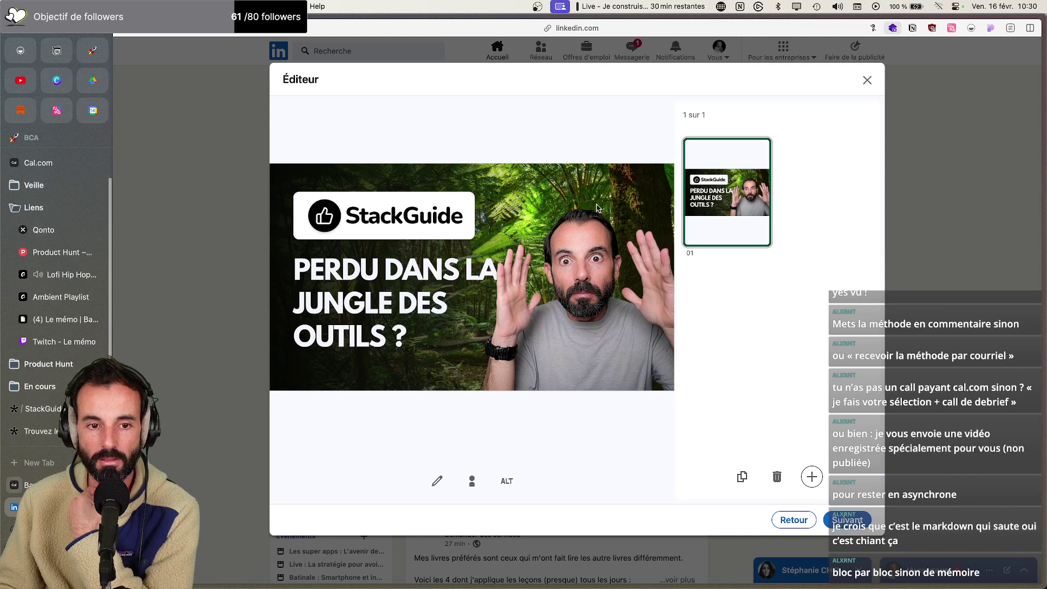
{"action": "left_click", "coordinate": [833, 519]}
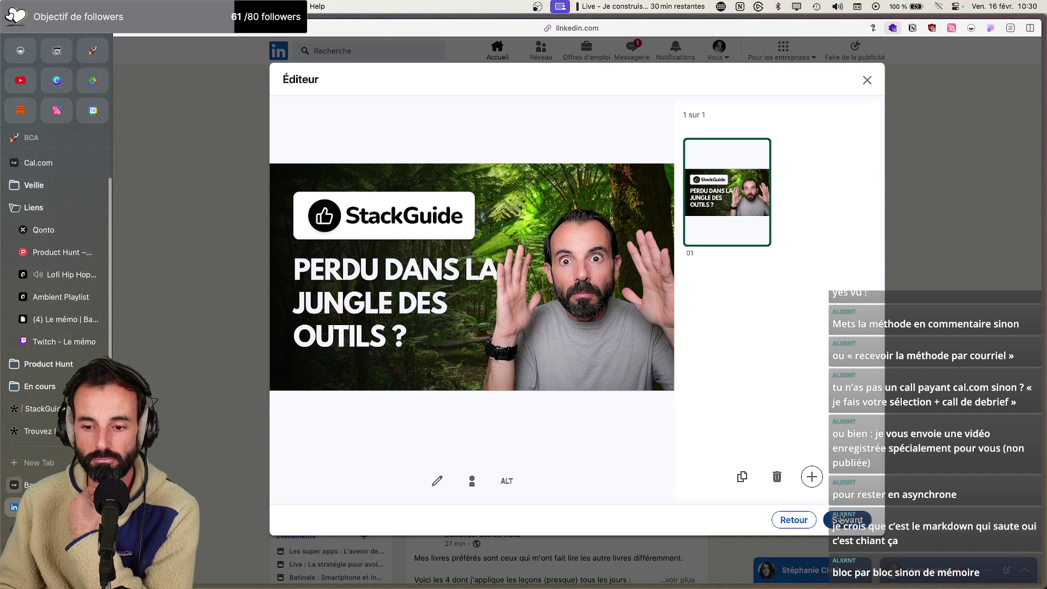
{"action": "scroll", "coordinate": [638, 341], "scroll_direction": "down", "scroll_amount": 10}
{"action": "scroll", "coordinate": [623, 328], "scroll_direction": "up", "scroll_amount": 10}
{"action": "left_click_drag", "start_coordinate": [699, 145], "coordinate": [390, 137]}
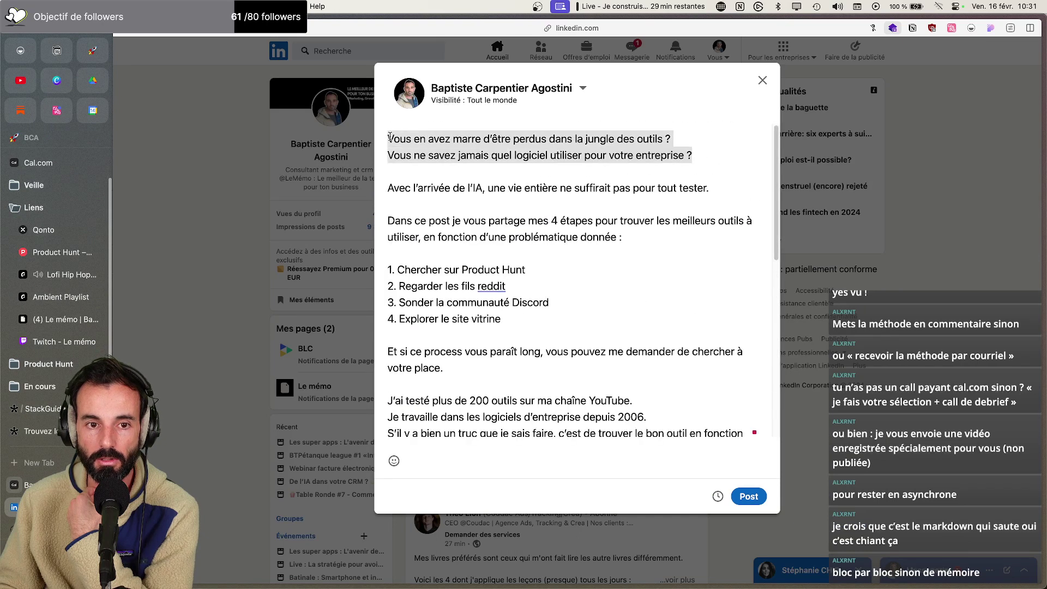
Change the second line to 'Vous avez peur de choisir le mauvais logiciel pour votre entreprise ?'
{"action": "left_click", "coordinate": [597, 192]}
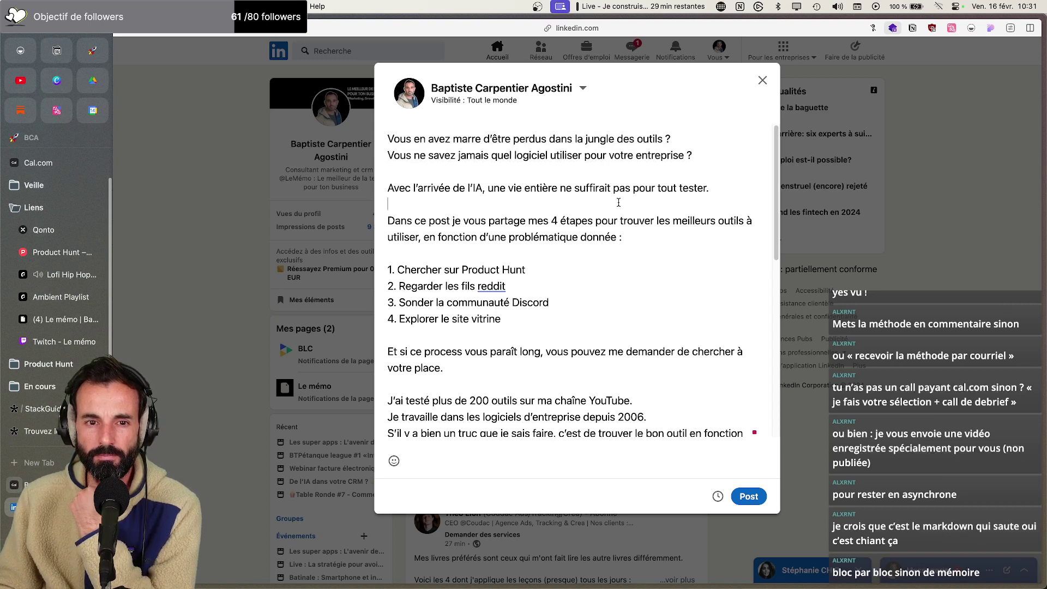
{"action": "left_click_drag", "start_coordinate": [709, 152], "coordinate": [413, 158]}
{"action": "type", "text": "avez peur de ch"}
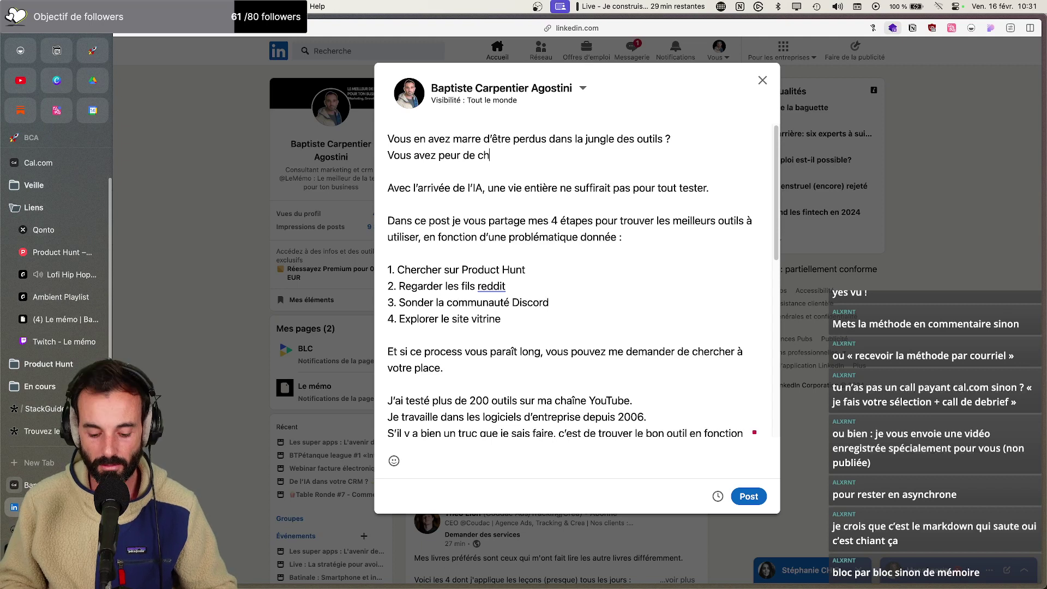
{"action": "type", "text": "oisir le mauvais lo"}
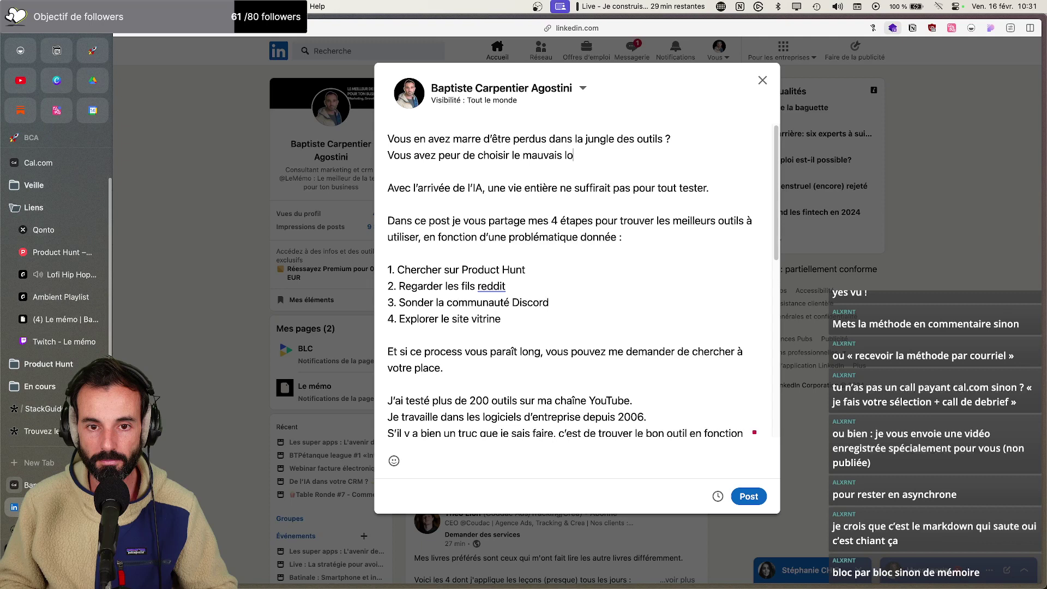
{"action": "type", "text": "giciel pour votre entreprise ?"}
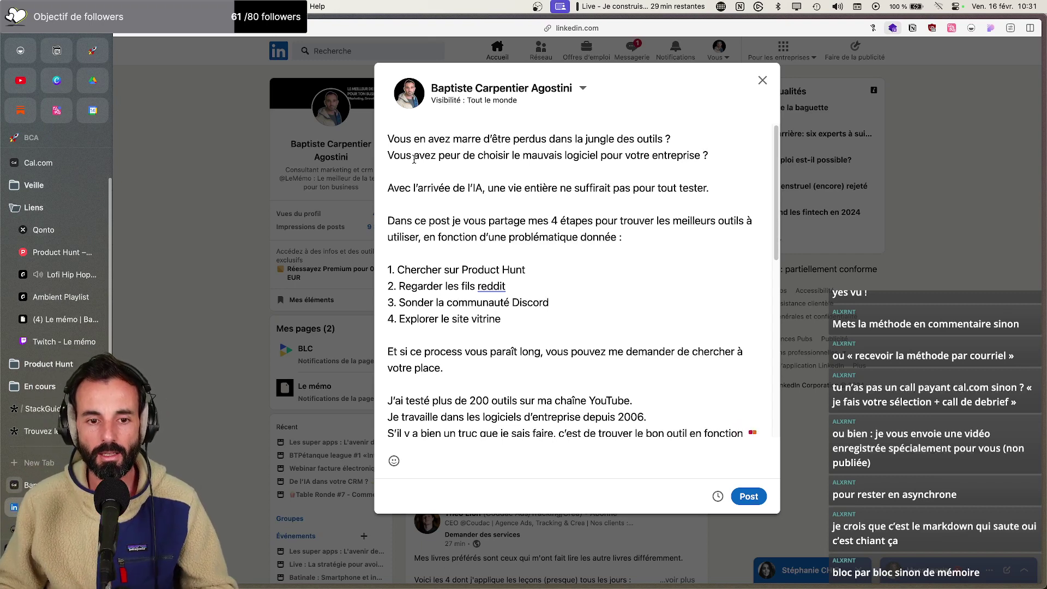
{"action": "mouse_move", "coordinate": [434, 587]}
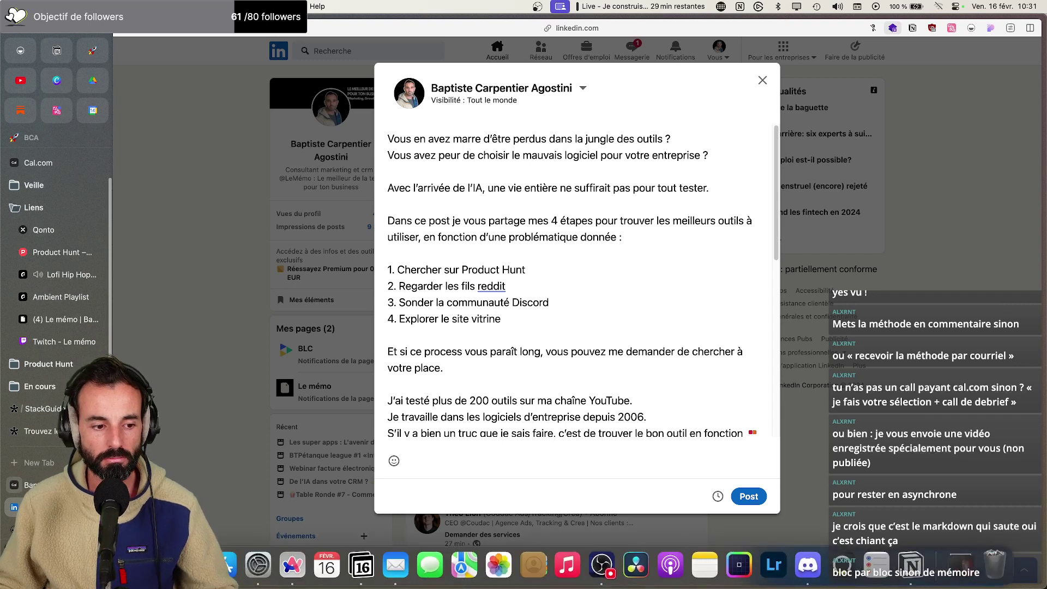
Browse to Vidéos > BCA > YouTube > StackGuide > Rendu and Quick Look StackGuide Pitch.mp4
{"action": "left_click", "coordinate": [228, 565]}
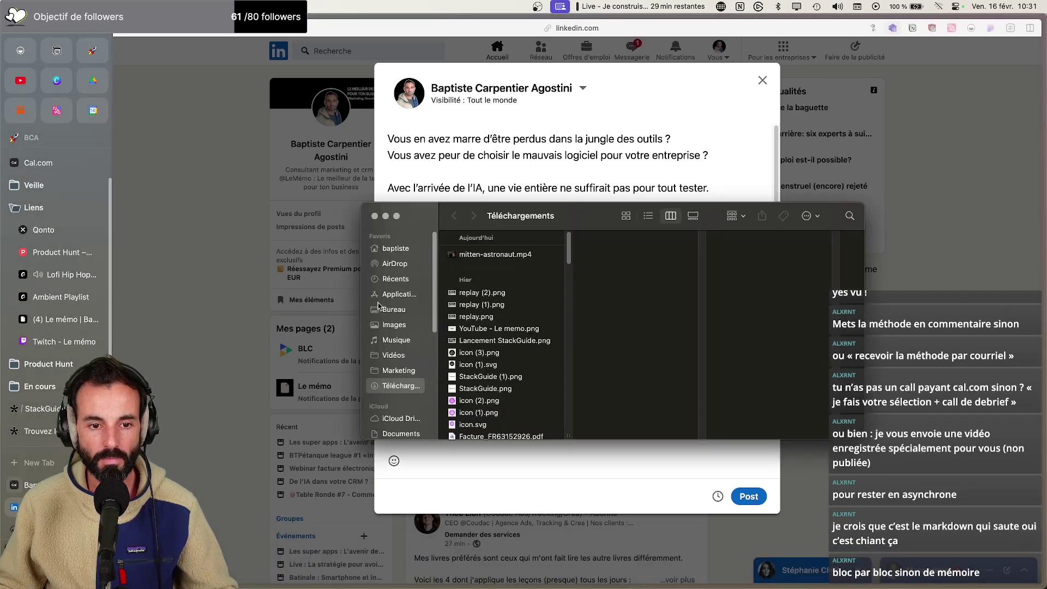
{"action": "left_click", "coordinate": [391, 355]}
{"action": "key", "text": "Right"}
{"action": "key", "text": "Down"}
{"action": "key", "text": "Right"}
{"action": "key", "text": "Down"}
{"action": "key", "text": "Up"}
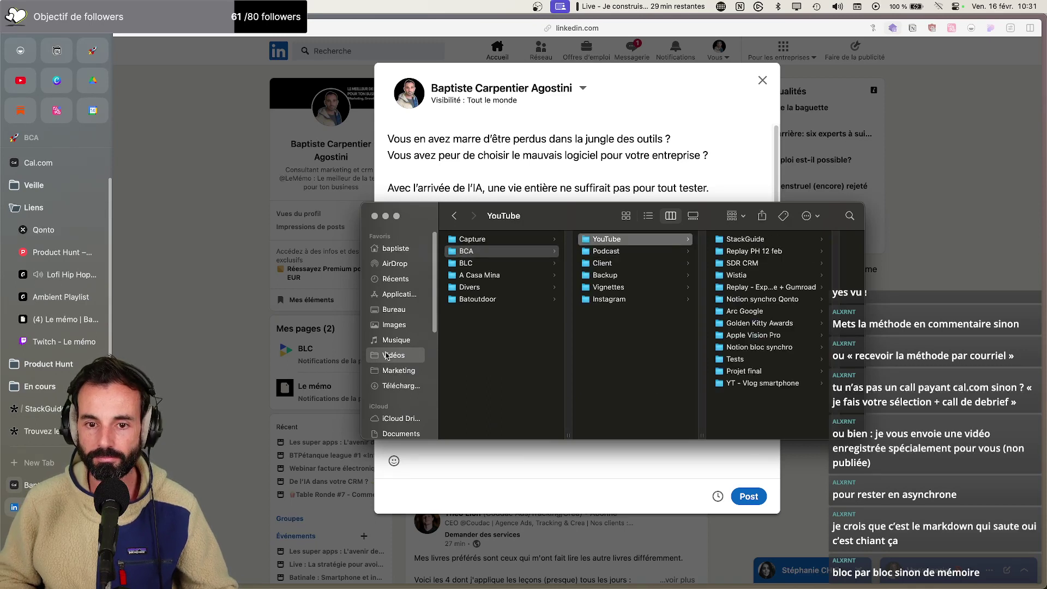
{"action": "key", "text": "Right"}
{"action": "key", "text": "Right"}
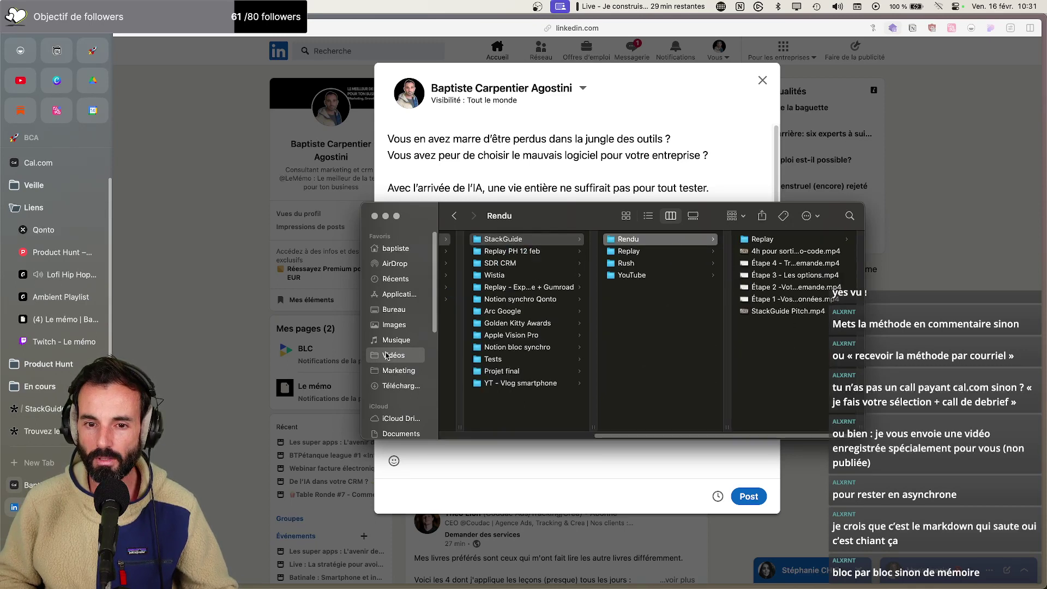
{"action": "key", "text": "Right"}
{"action": "key", "text": "Down"}
{"action": "key", "text": "Down"}
{"action": "key", "text": "Down"}
{"action": "key", "text": "Down"}
{"action": "key", "text": "Down"}
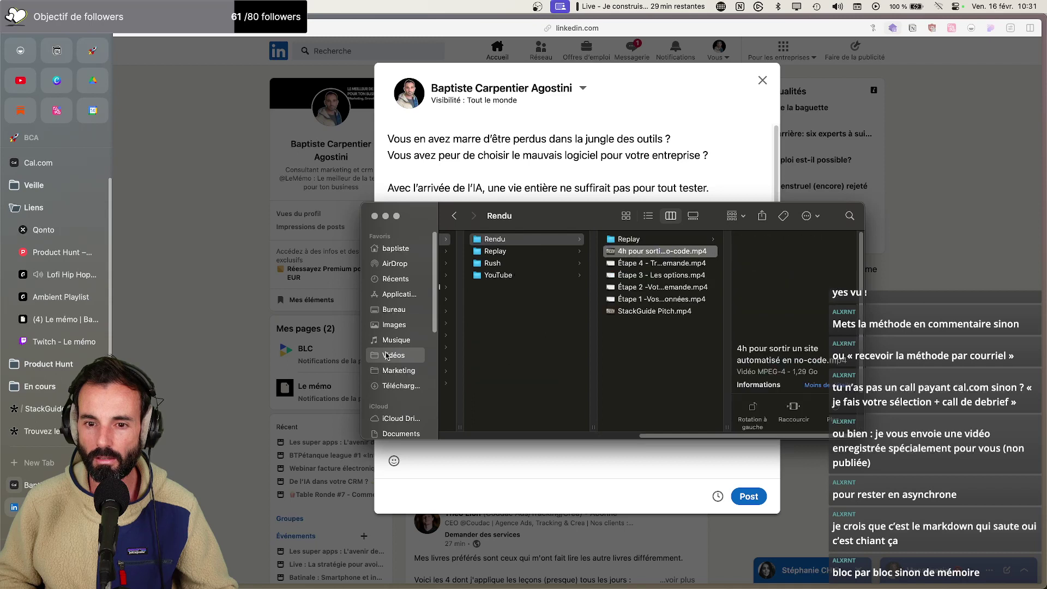
{"action": "key", "text": "Down"}
{"action": "key", "text": "space"}
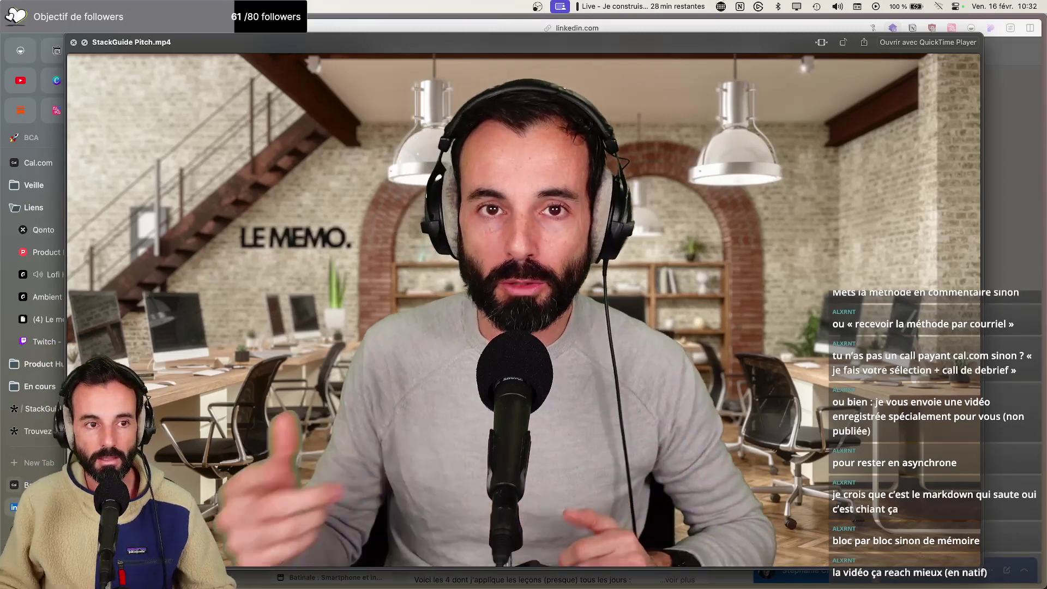
Close the video preview and remove the attached StackGuide image from the LinkedIn post draft
{"action": "left_click", "coordinate": [74, 43]}
{"action": "left_click", "coordinate": [683, 125]}
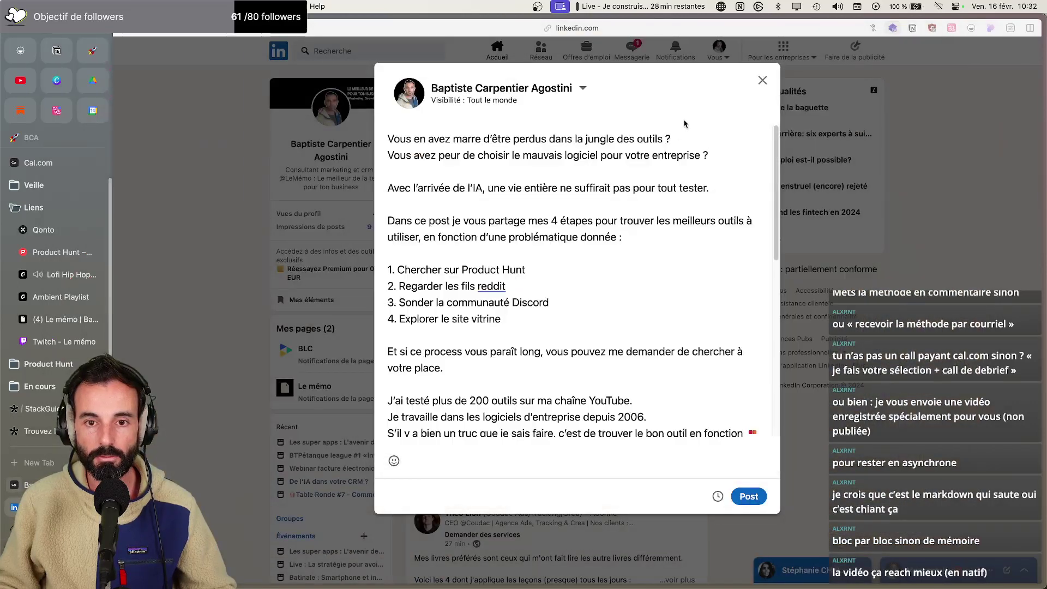
{"action": "scroll", "coordinate": [591, 255], "scroll_direction": "down", "scroll_amount": 2}
{"action": "scroll", "coordinate": [590, 255], "scroll_direction": "down", "scroll_amount": 6}
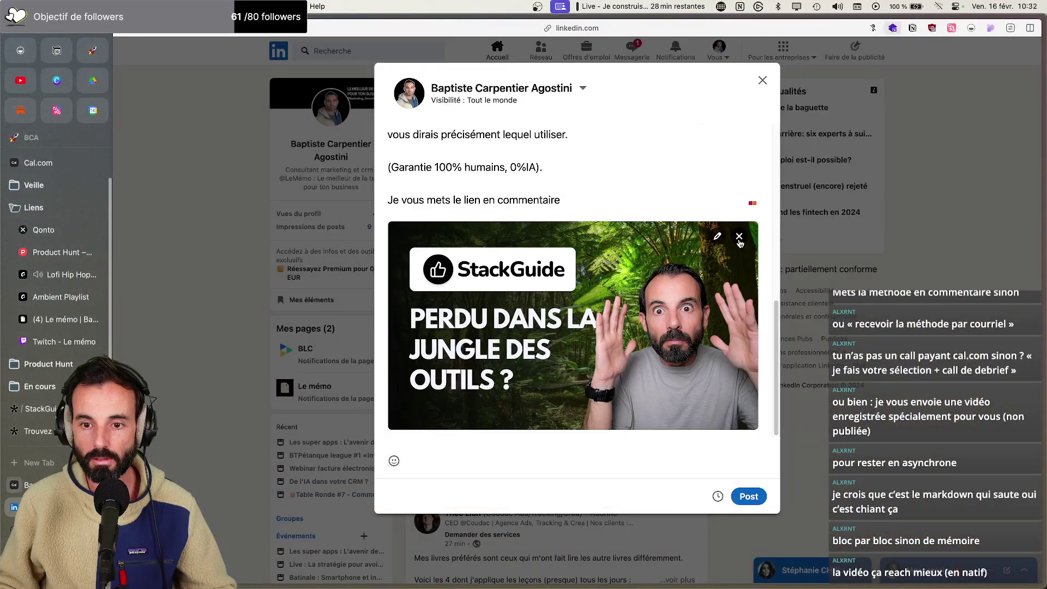
{"action": "left_click", "coordinate": [740, 239]}
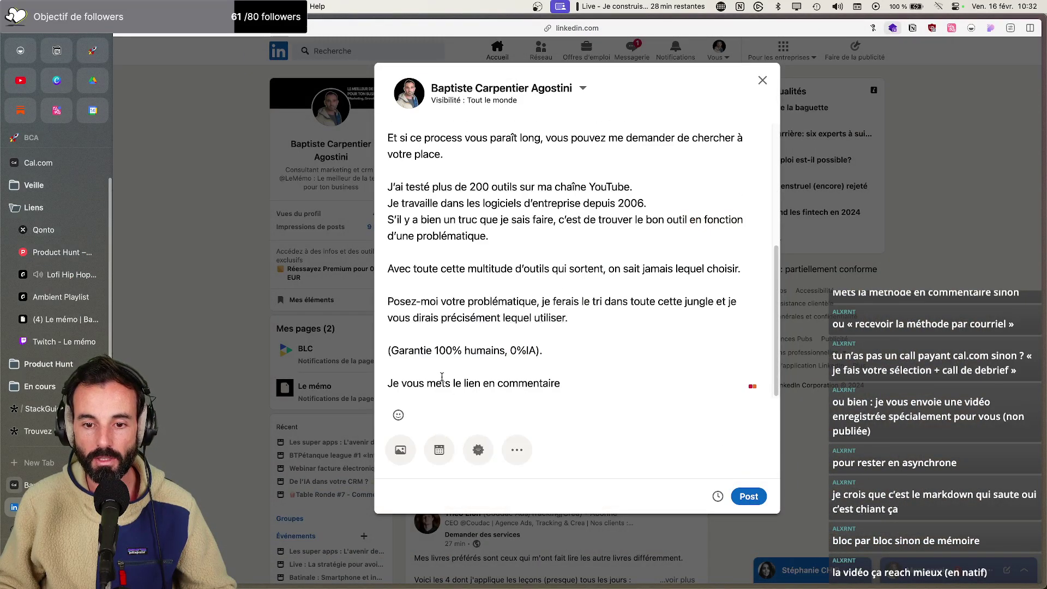
Attach StackGuide Pitch.mp4 from Vidéos > BCA > YouTube > StackGuide > Rendu as the post's media
{"action": "left_click", "coordinate": [400, 449]}
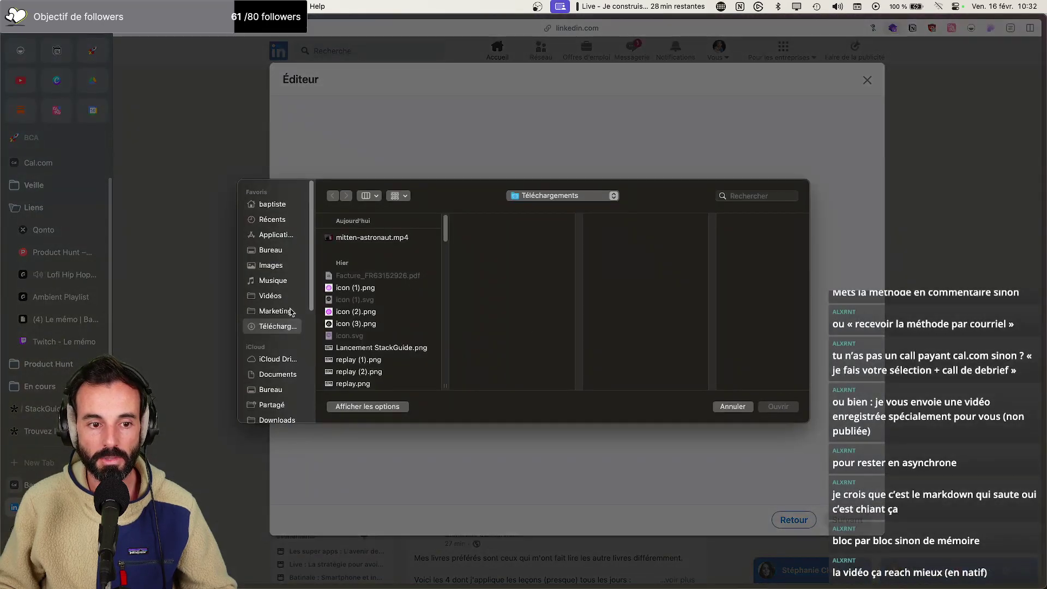
{"action": "left_click", "coordinate": [287, 299]}
{"action": "key", "text": "Down"}
{"action": "key", "text": "Down"}
{"action": "key", "text": "Down"}
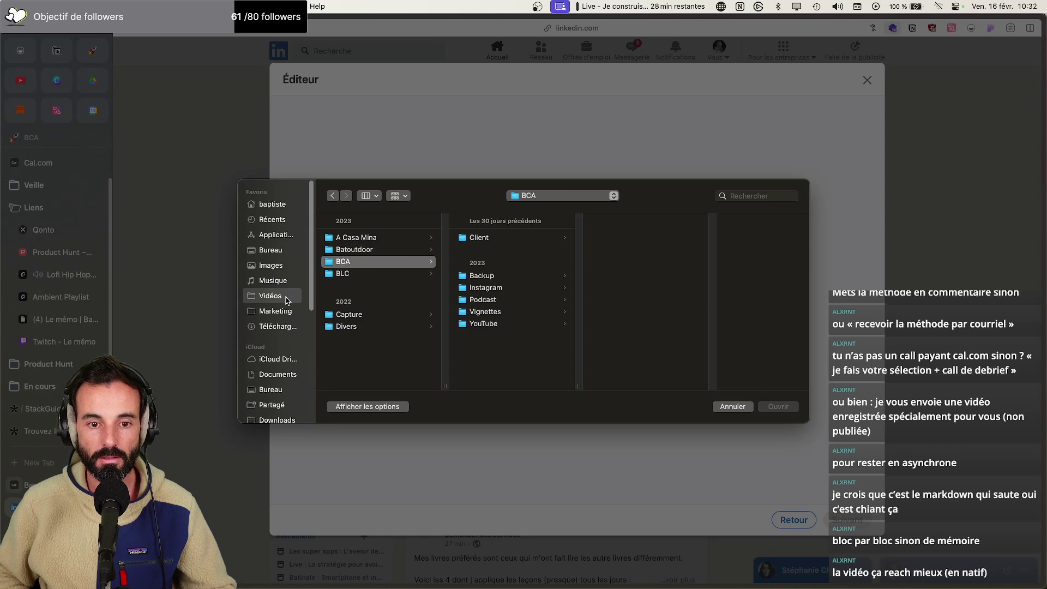
{"action": "key", "text": "Right"}
{"action": "key", "text": "Down"}
{"action": "key", "text": "Down"}
{"action": "key", "text": "Down"}
{"action": "key", "text": "Down"}
{"action": "key", "text": "Down"}
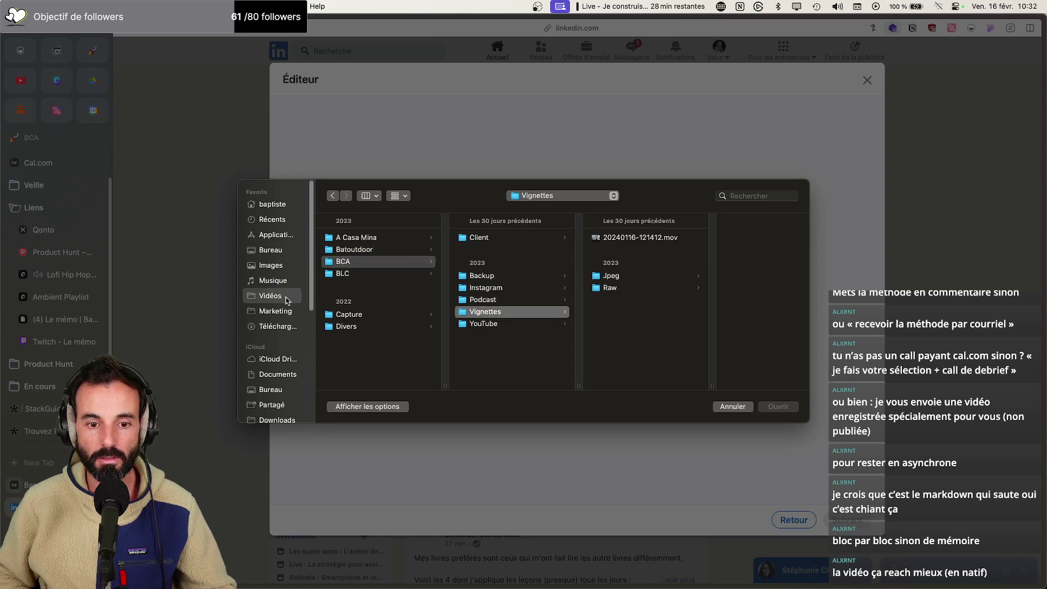
{"action": "key", "text": "Right"}
{"action": "key", "text": "Right"}
{"action": "key", "text": "Right"}
{"action": "key", "text": "Down"}
{"action": "key", "text": "Down"}
{"action": "key", "text": "Down"}
{"action": "key", "text": "Down"}
{"action": "key", "text": "Down"}
{"action": "key", "text": "Down"}
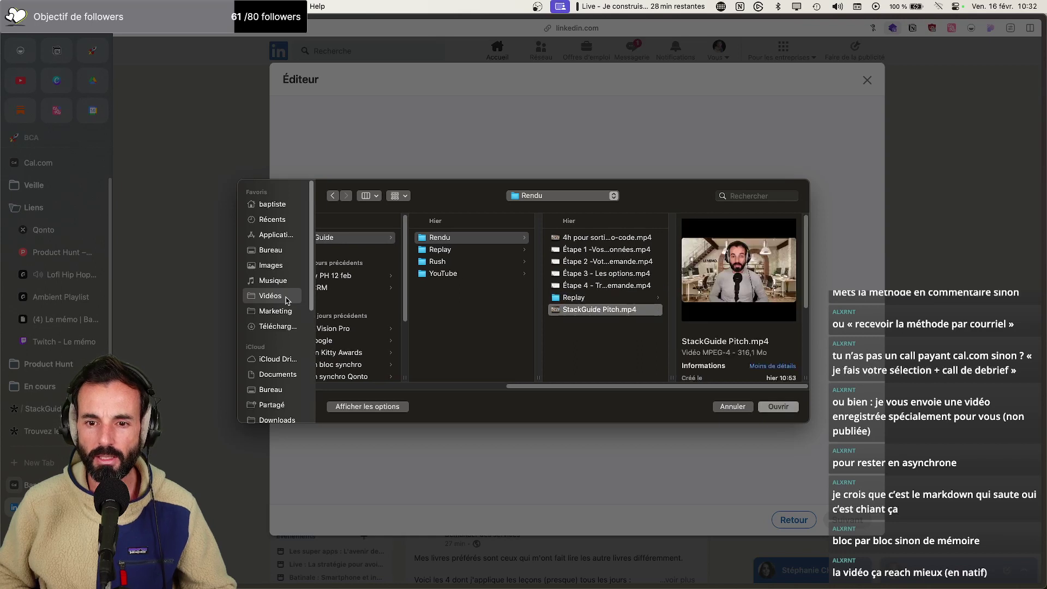
{"action": "key", "text": "Return"}
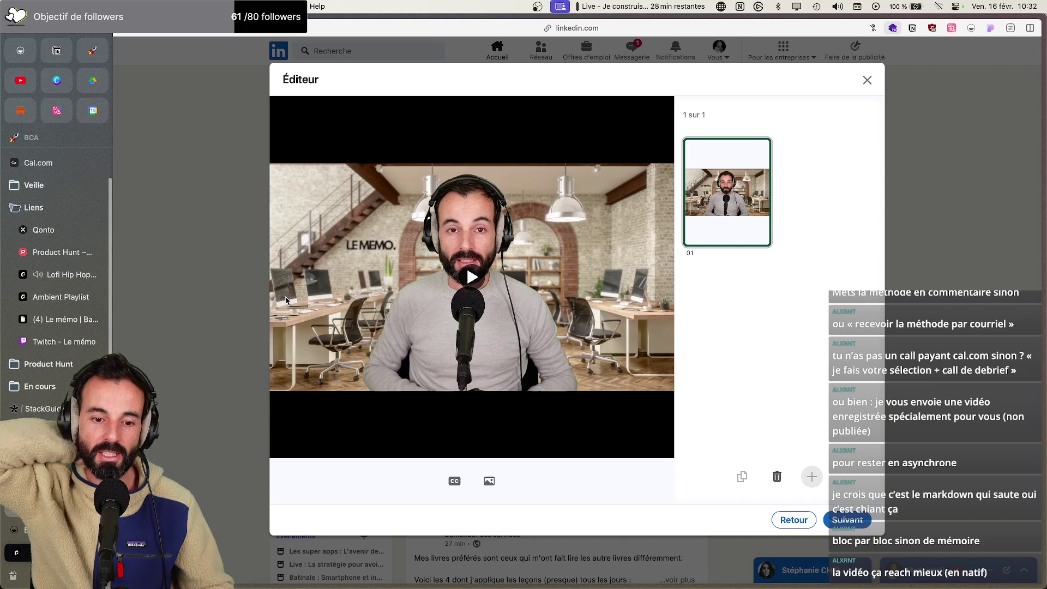
Upload Lancement StackGuide.png from Téléchargements as the video's custom thumbnail and return to the composer
{"action": "left_click", "coordinate": [490, 486]}
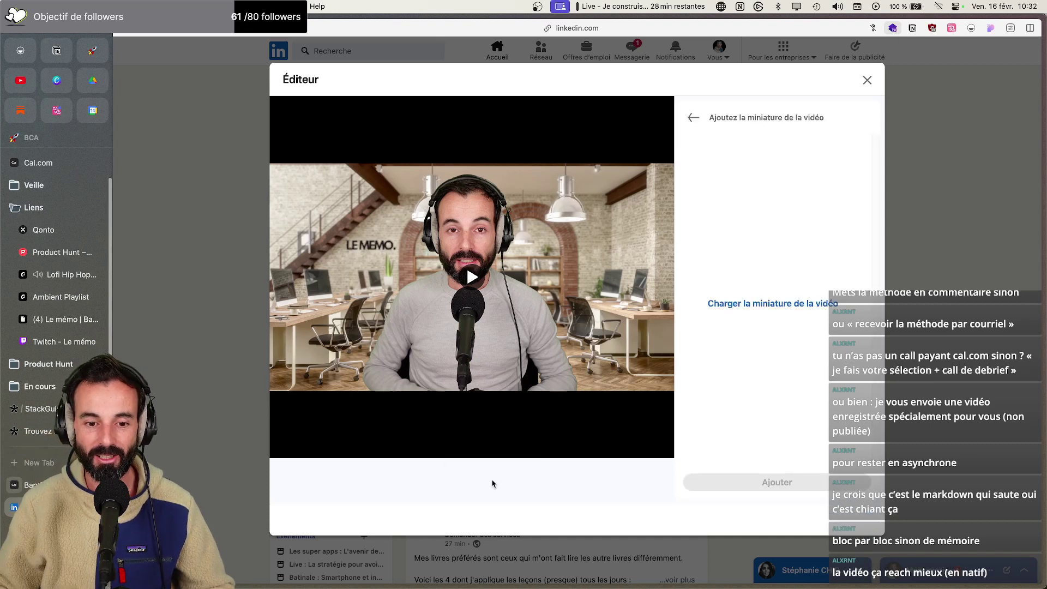
{"action": "left_click", "coordinate": [709, 301]}
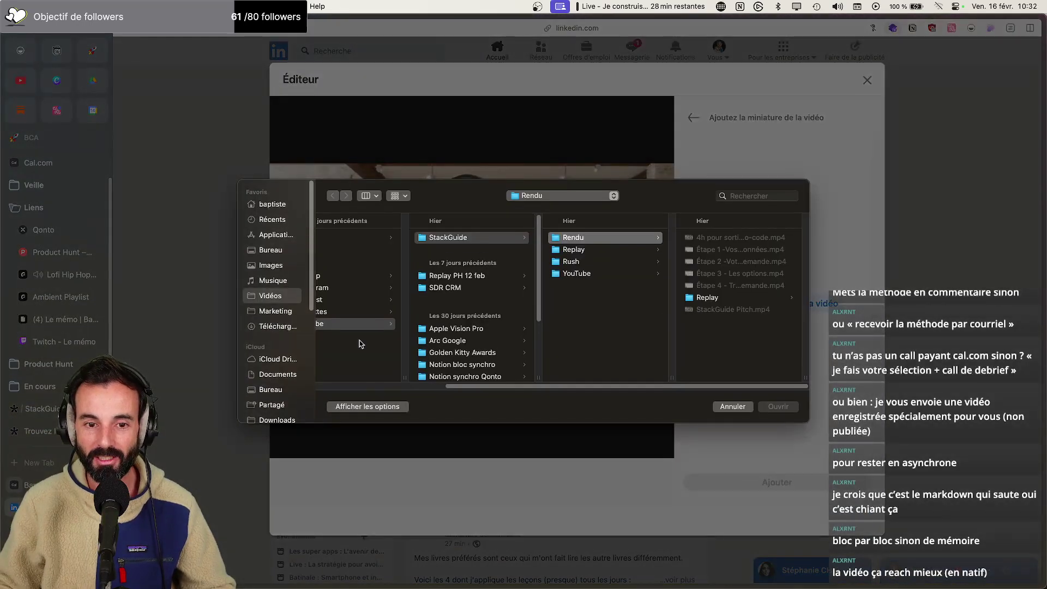
{"action": "left_click", "coordinate": [257, 327]}
{"action": "key", "text": "Down"}
{"action": "key", "text": "Down"}
{"action": "key", "text": "Down"}
{"action": "key", "text": "Down"}
{"action": "key", "text": "Up"}
{"action": "key", "text": "Return"}
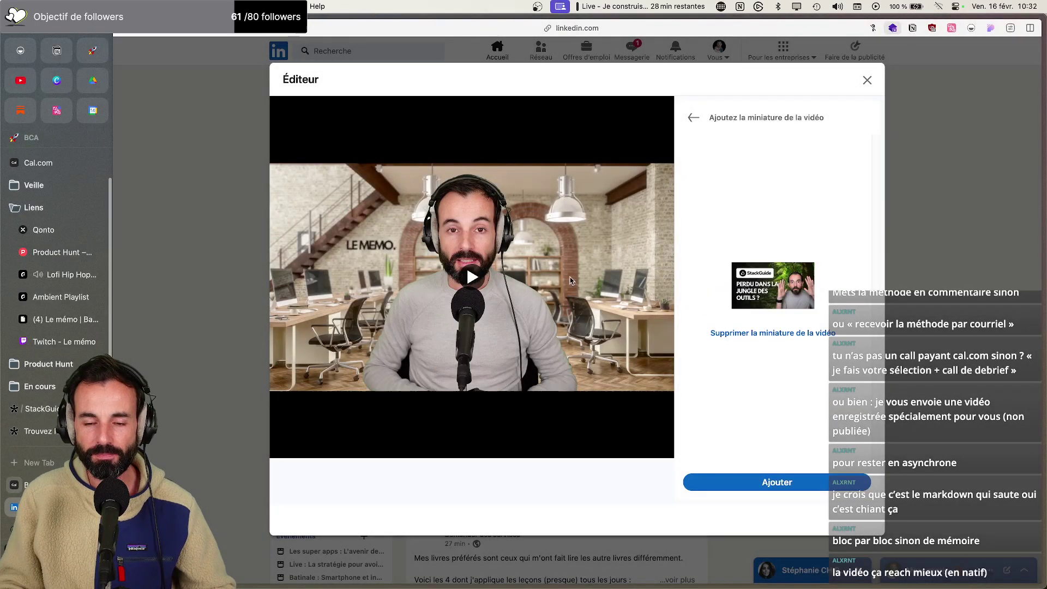
{"action": "left_click", "coordinate": [814, 483]}
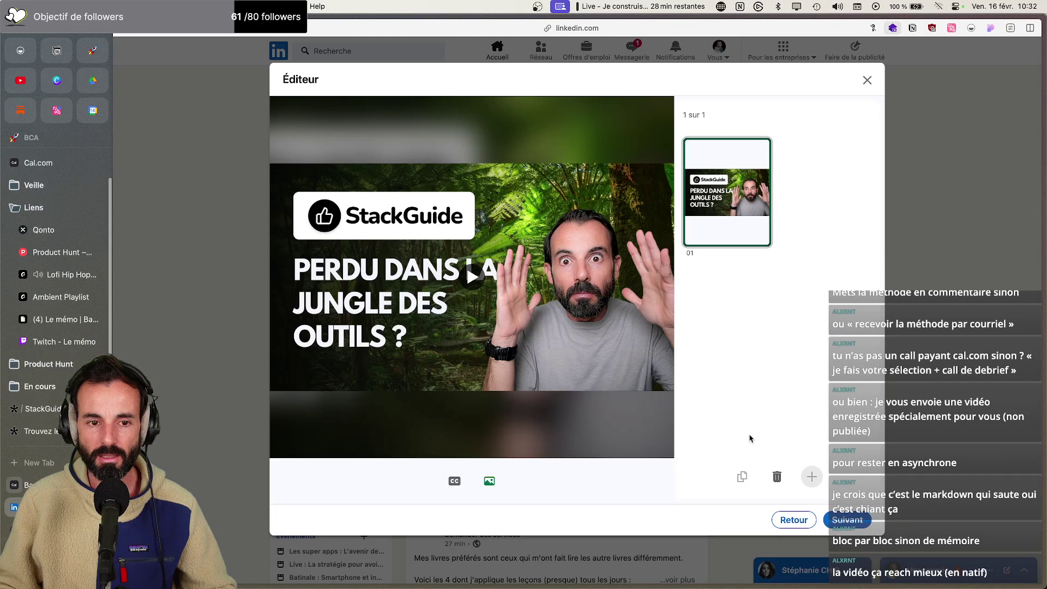
{"action": "left_click", "coordinate": [848, 517]}
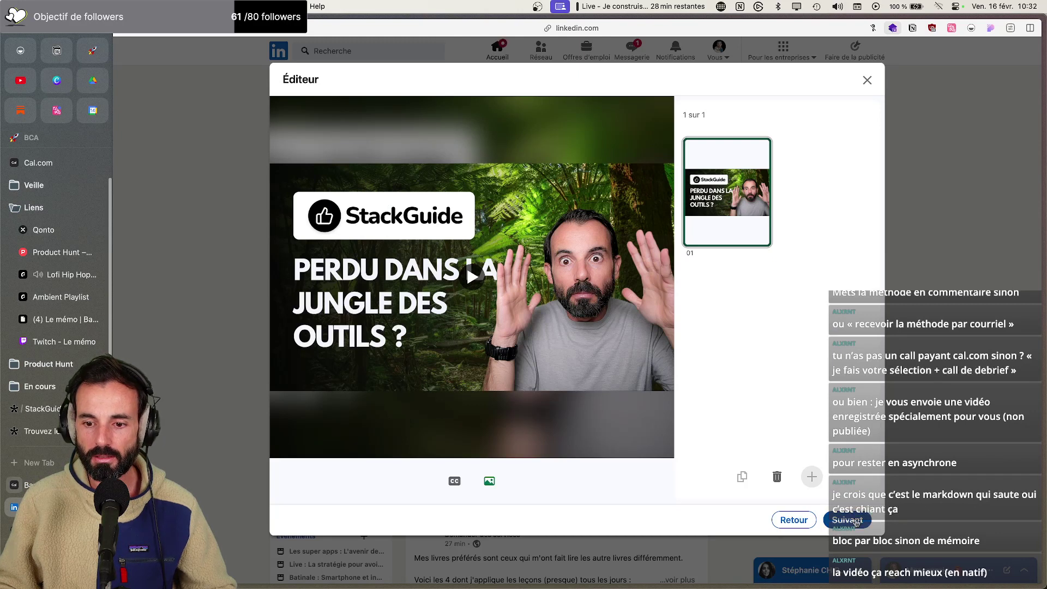
{"action": "scroll", "coordinate": [575, 334], "scroll_direction": "down", "scroll_amount": 4}
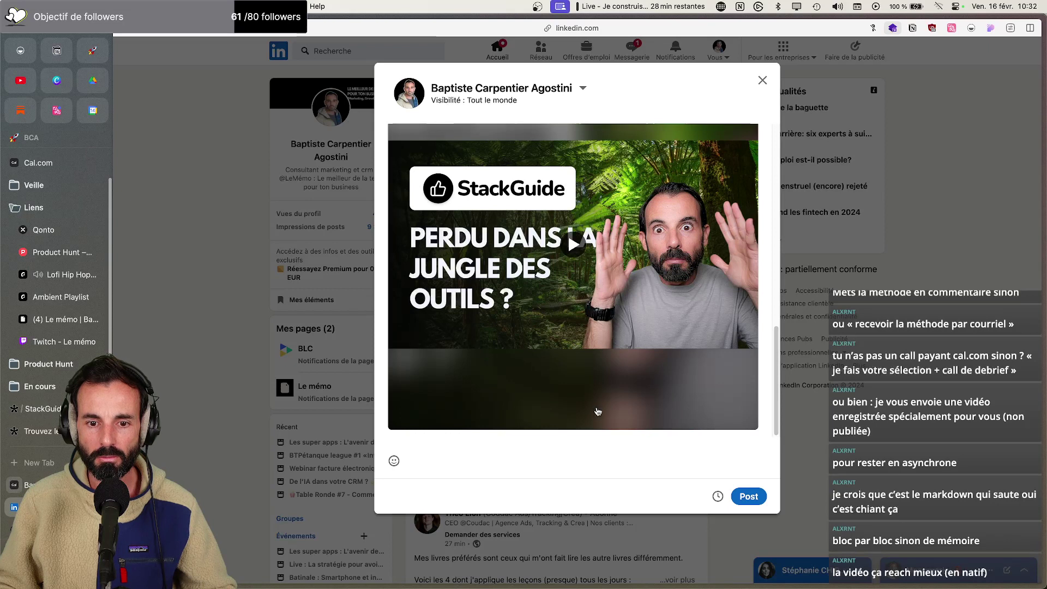
Close the composer and choose 'Enregistrer en tant que brouillon' to keep the StackGuide video post
{"action": "scroll", "coordinate": [596, 410], "scroll_direction": "up", "scroll_amount": 3}
{"action": "scroll", "coordinate": [594, 403], "scroll_direction": "down", "scroll_amount": 1}
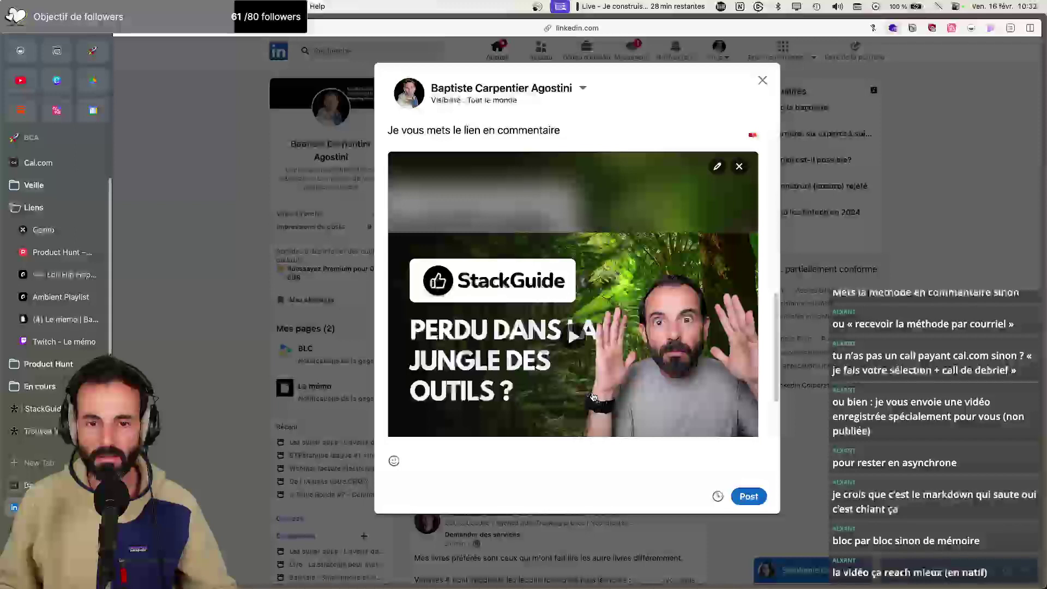
{"action": "scroll", "coordinate": [591, 394], "scroll_direction": "down", "scroll_amount": 3}
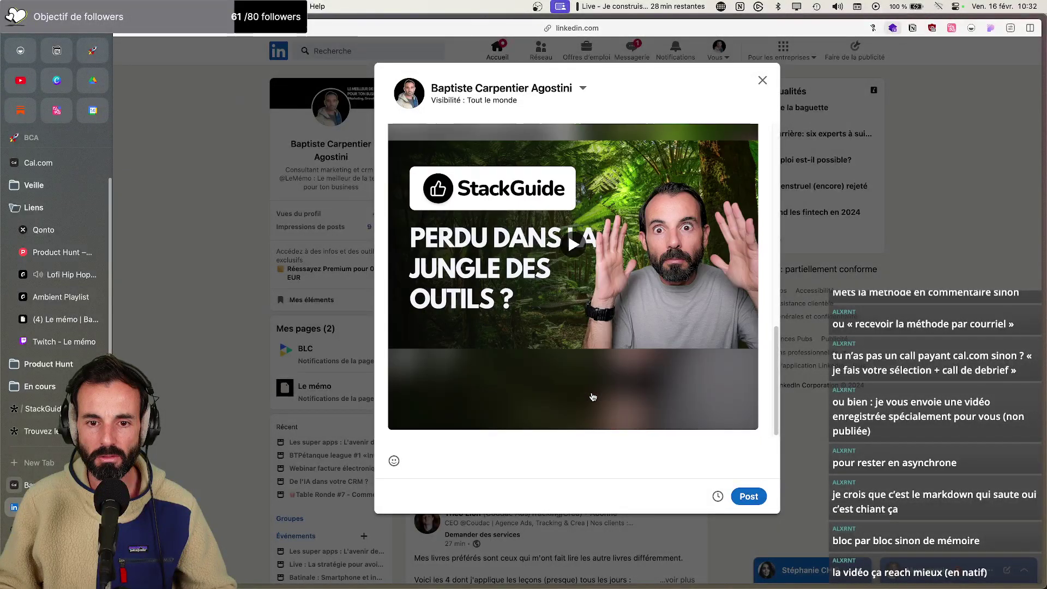
{"action": "scroll", "coordinate": [587, 388], "scroll_direction": "up", "scroll_amount": 7}
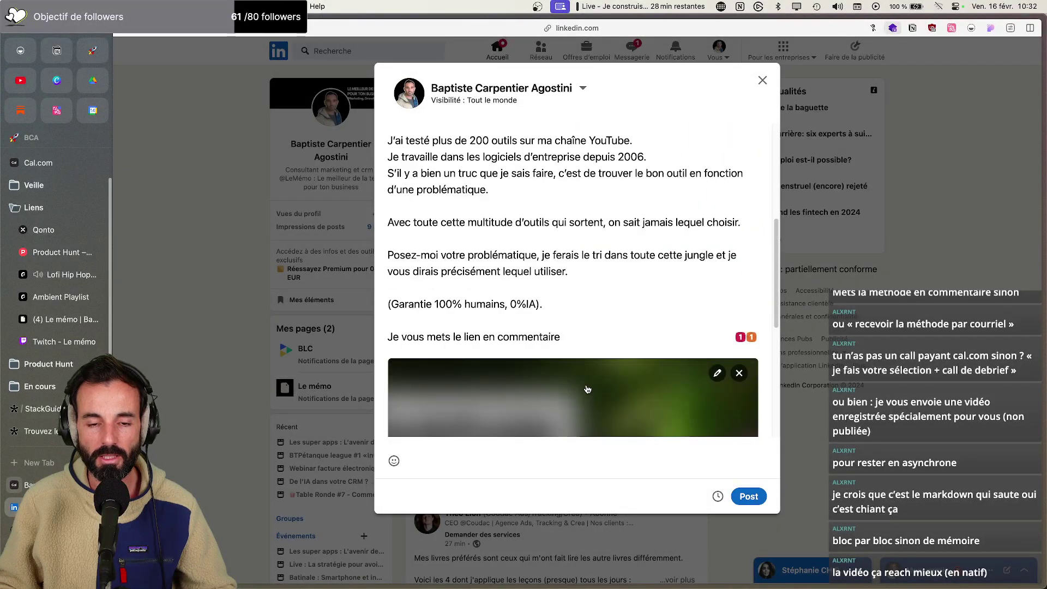
{"action": "scroll", "coordinate": [587, 388], "scroll_direction": "up", "scroll_amount": 7}
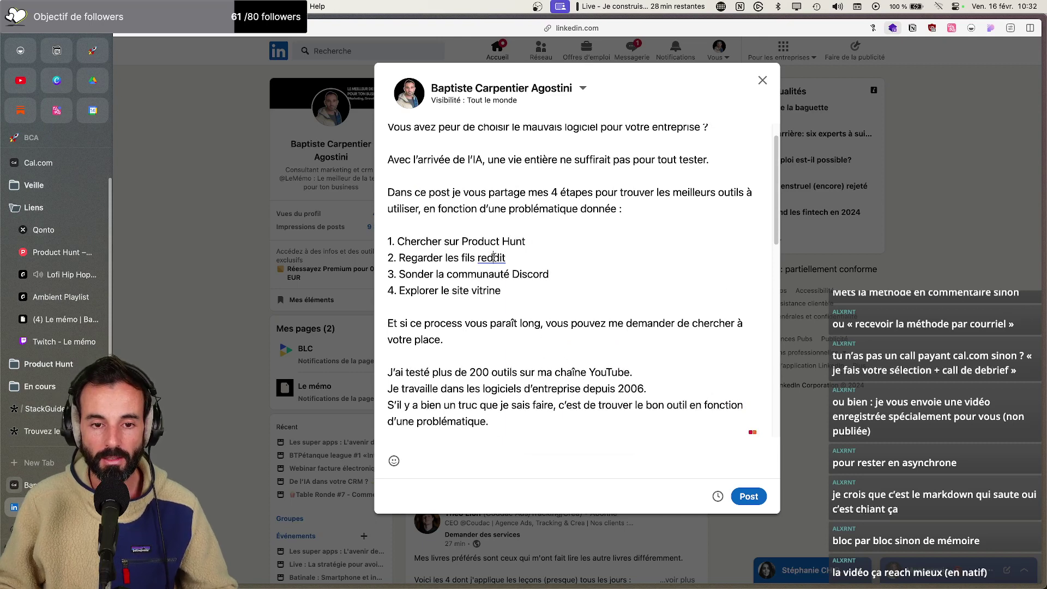
{"action": "key", "text": "Escape"}
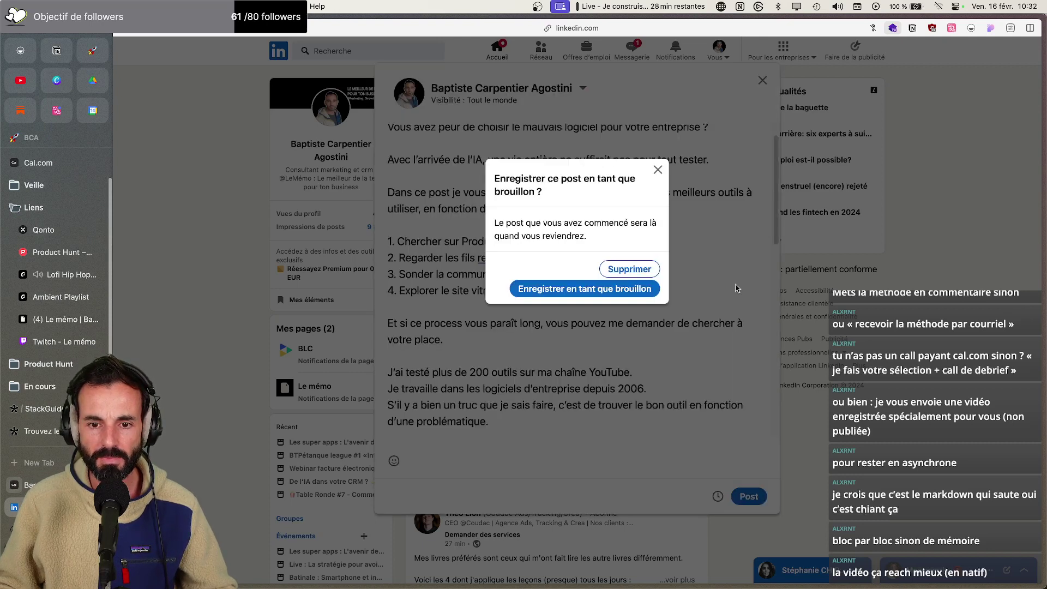
{"action": "left_click", "coordinate": [642, 288]}
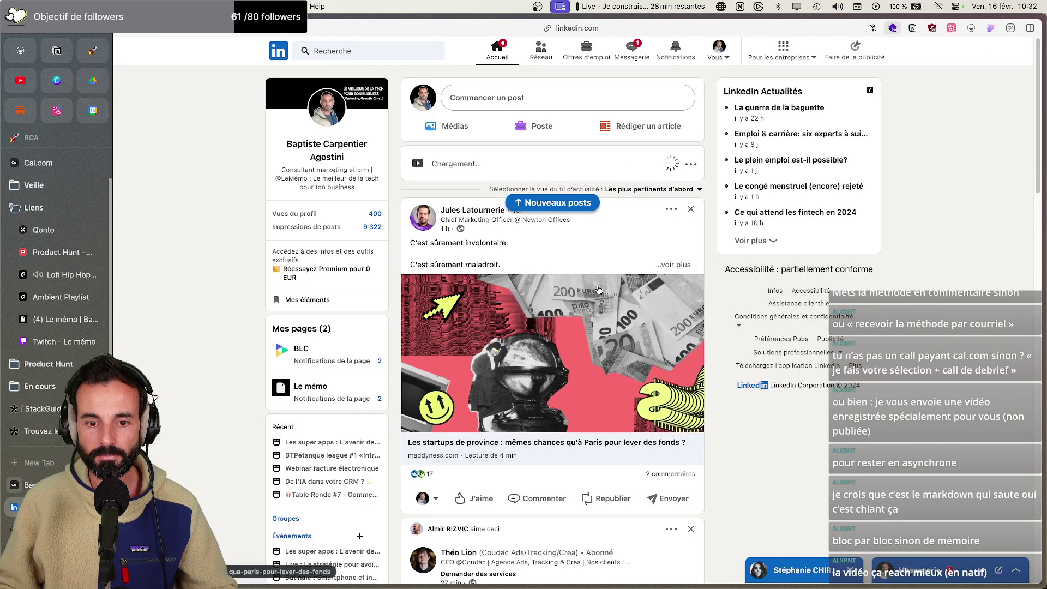
{"action": "key", "text": "super+t"}
{"action": "type", "text": "reddit.com"}
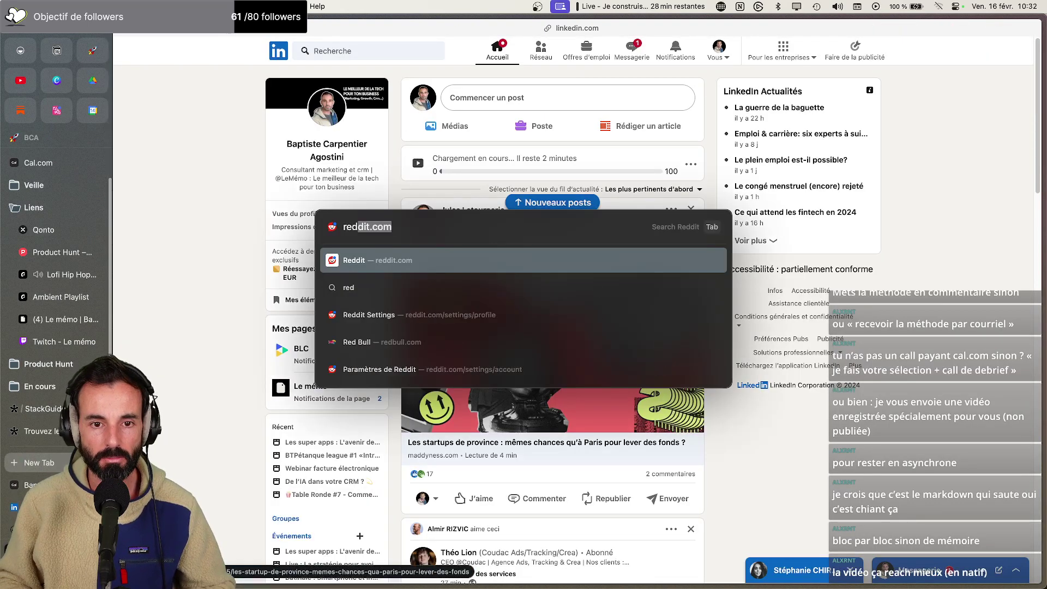
{"action": "key", "text": "super+Tab"}
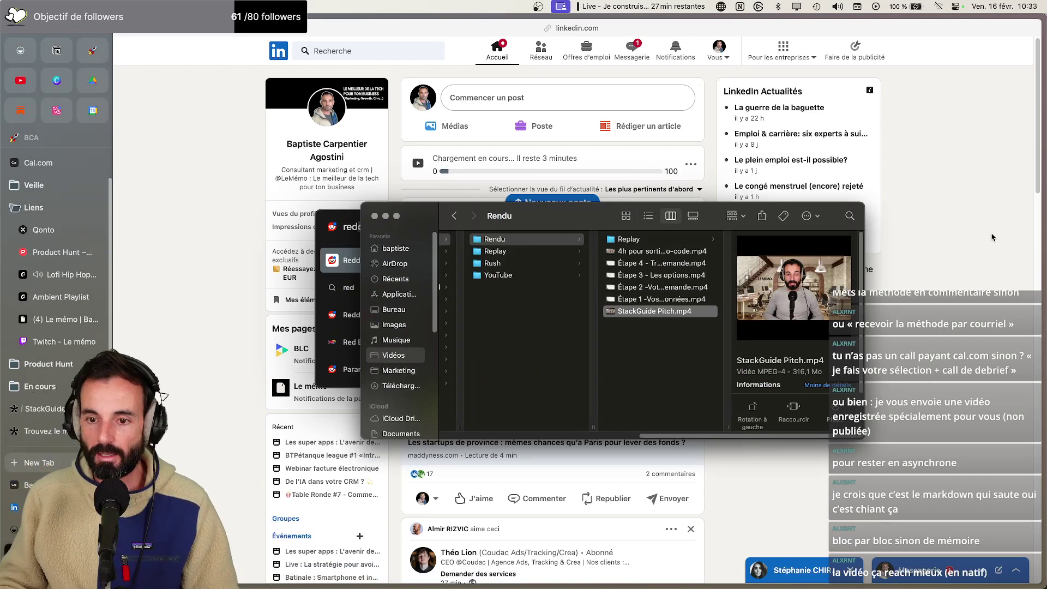
{"action": "key", "text": "super+Tab"}
{"action": "key", "text": "Escape"}
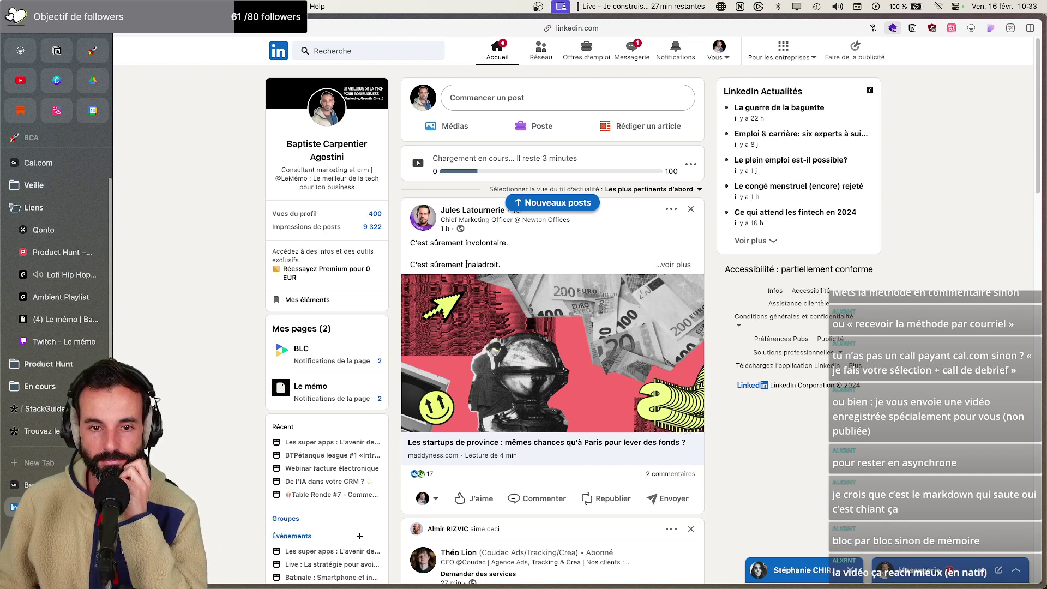
{"action": "left_click", "coordinate": [692, 166]}
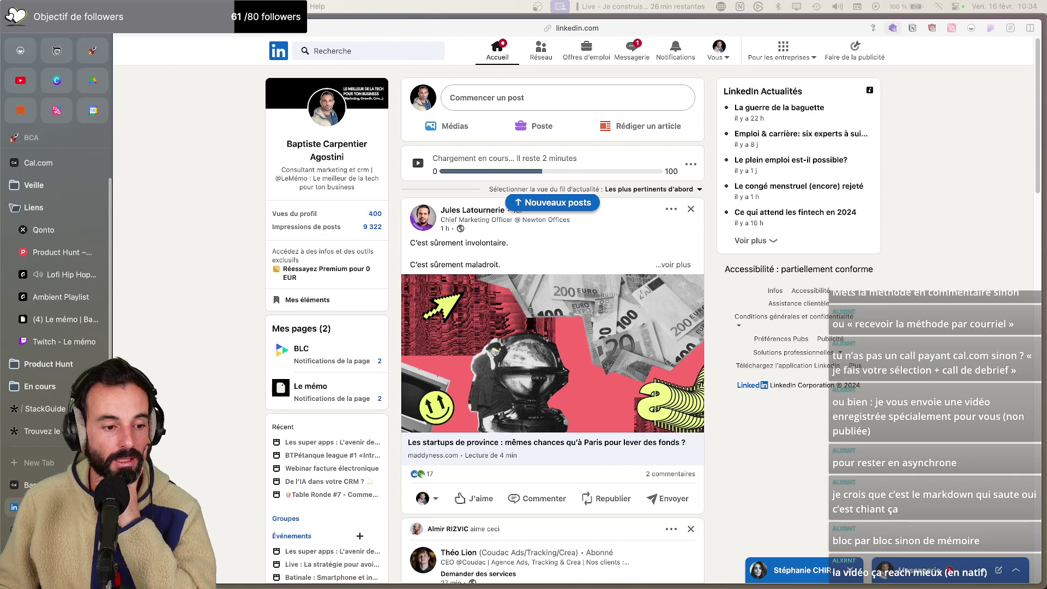
Open YouTube Studio's Contenu page to see the channel's videos and their visibility
{"action": "left_click", "coordinate": [20, 82]}
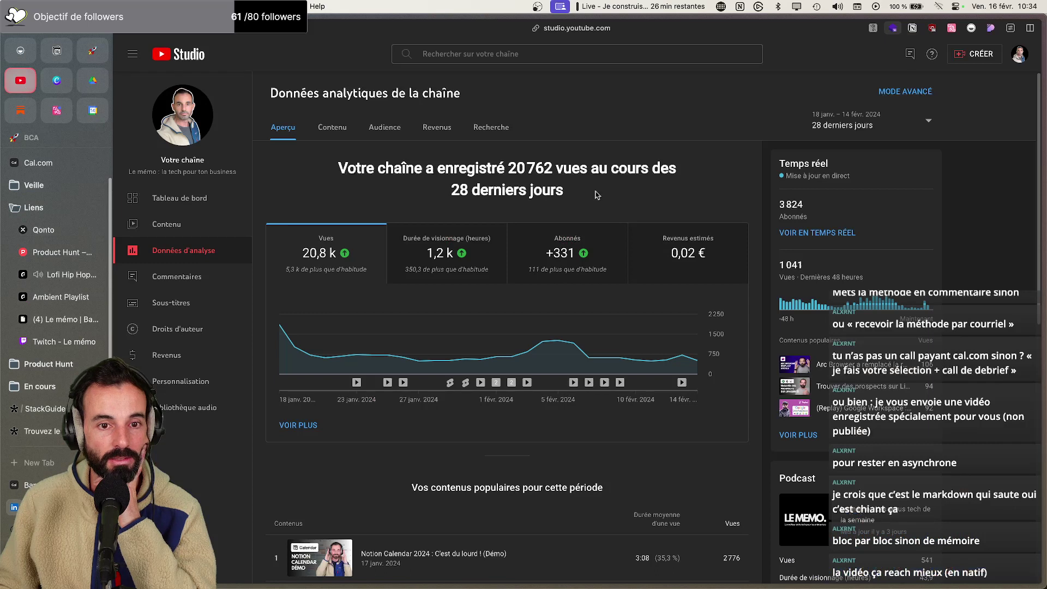
{"action": "left_click", "coordinate": [198, 228]}
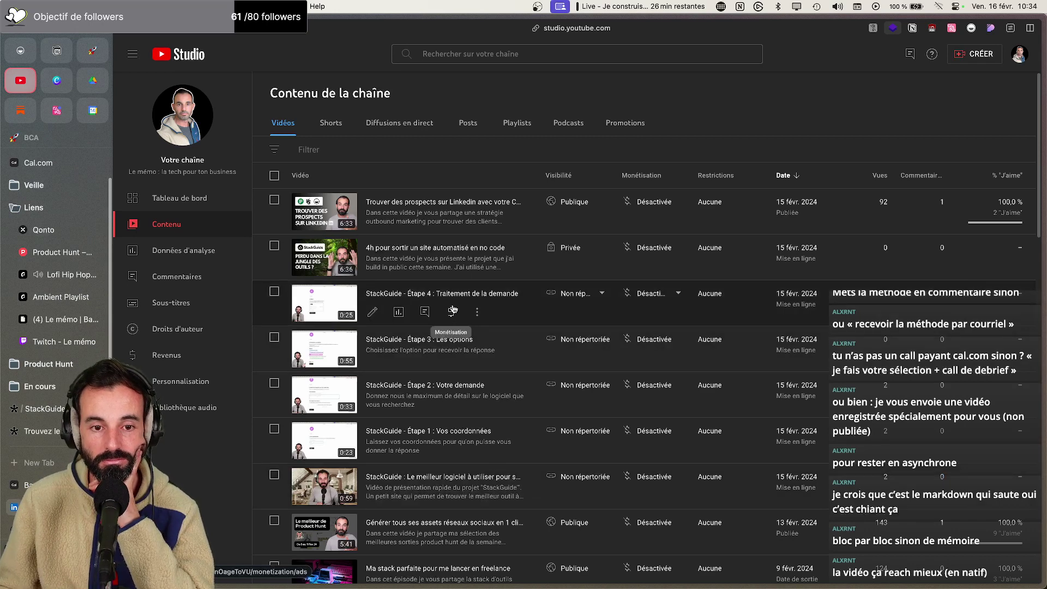
{"action": "mouse_move", "coordinate": [606, 248]}
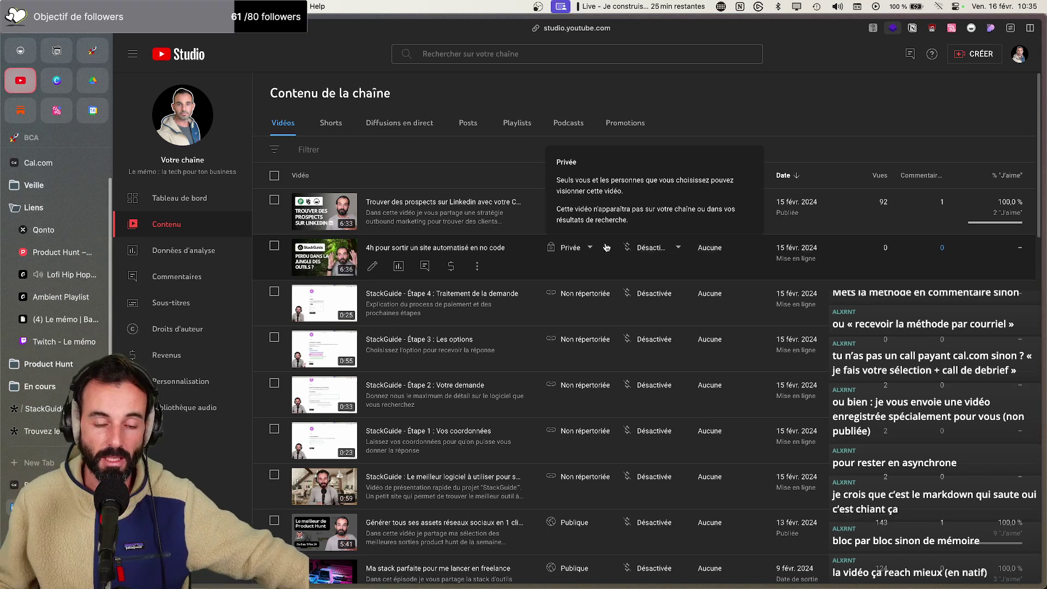
Search 'stripe test card' and open Stripe's test payment methods documentation
{"action": "left_click", "coordinate": [33, 430]}
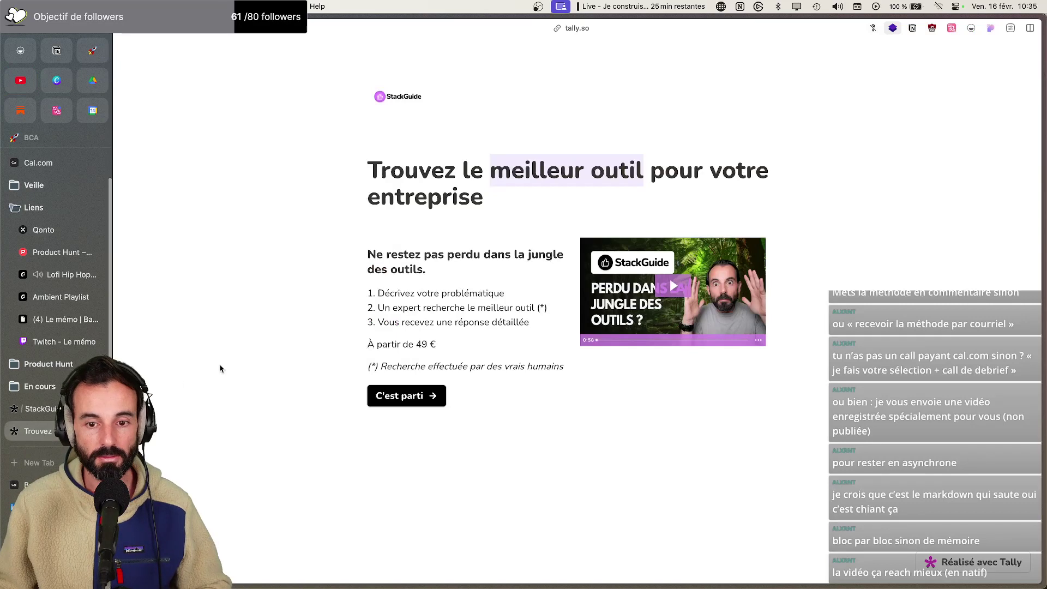
{"action": "key", "text": "super+t"}
{"action": "type", "text": "stripe test"}
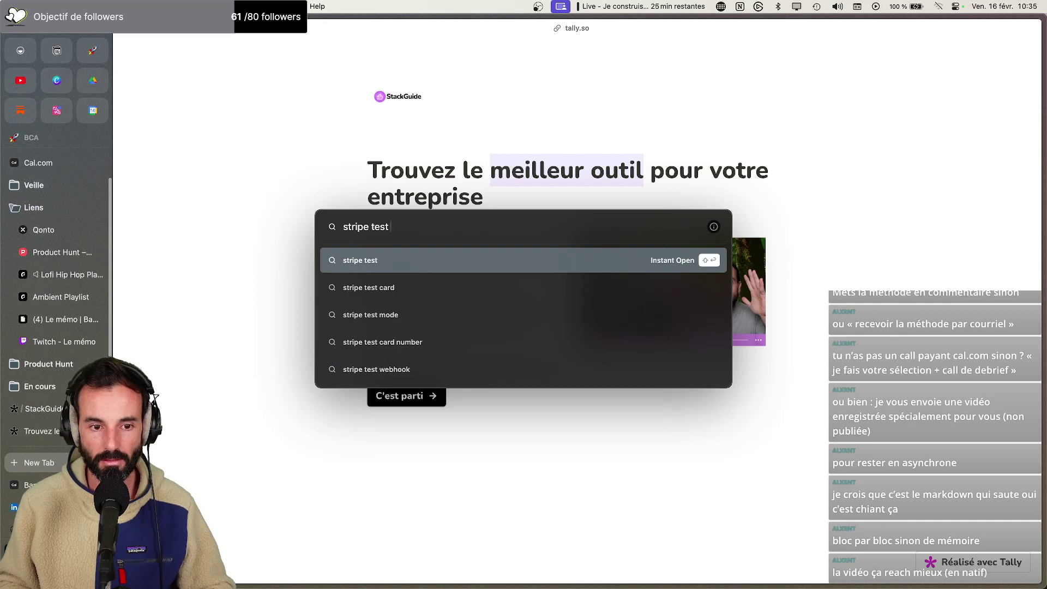
{"action": "key", "text": "Down"}
{"action": "key", "text": "Return"}
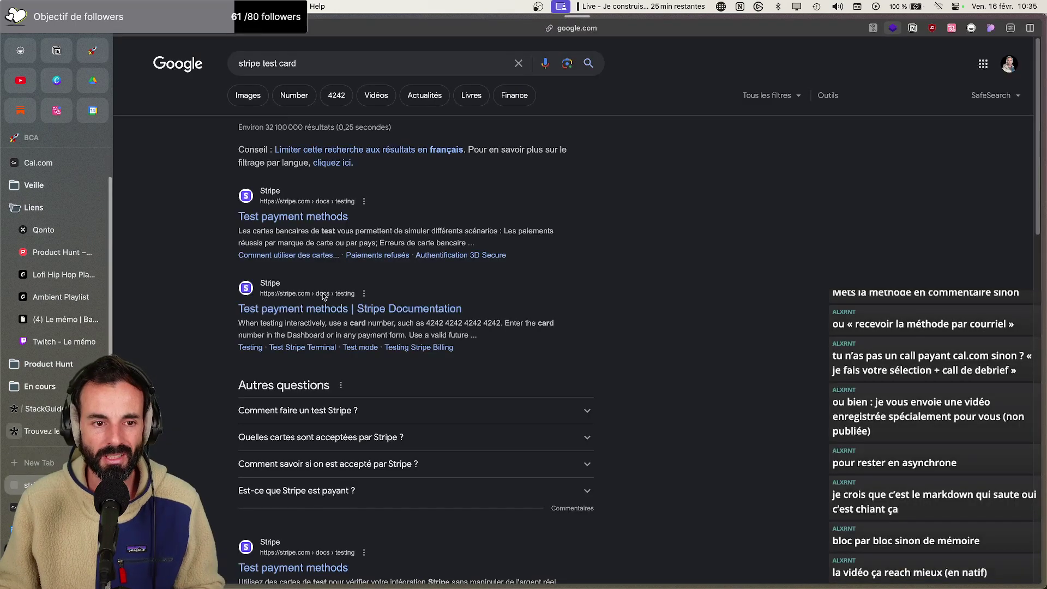
{"action": "left_click", "coordinate": [309, 216]}
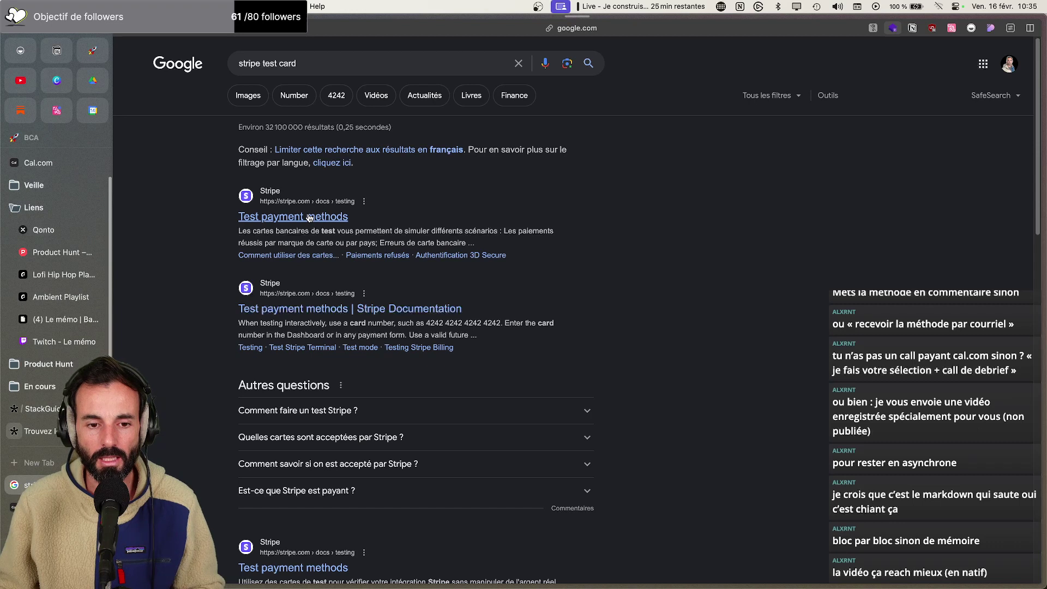
{"action": "scroll", "coordinate": [451, 324], "scroll_direction": "down", "scroll_amount": 10}
{"action": "scroll", "coordinate": [646, 168], "scroll_direction": "up", "scroll_amount": 3}
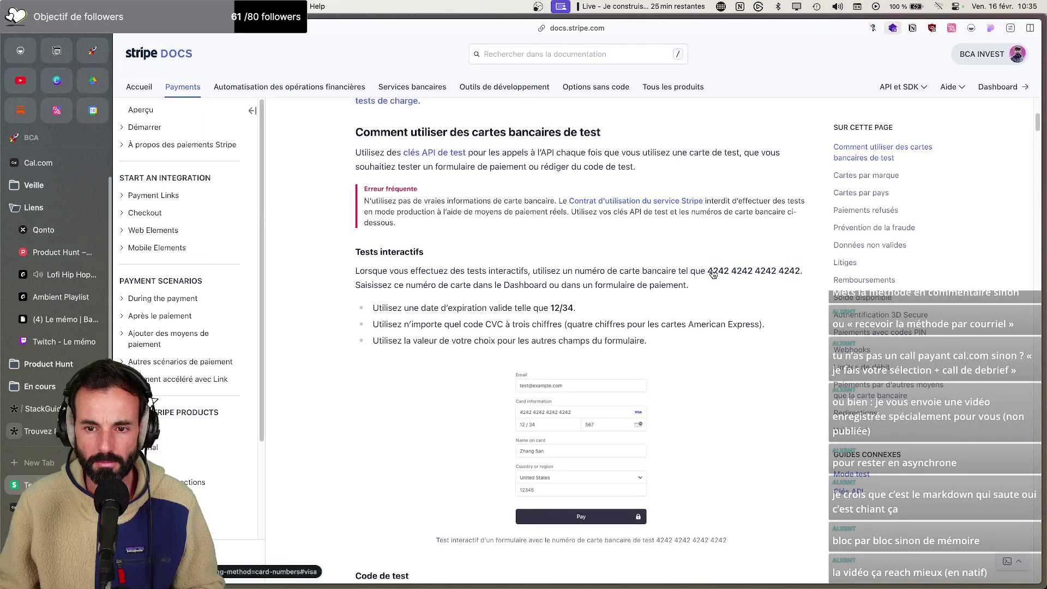
{"action": "right_click", "coordinate": [711, 273]}
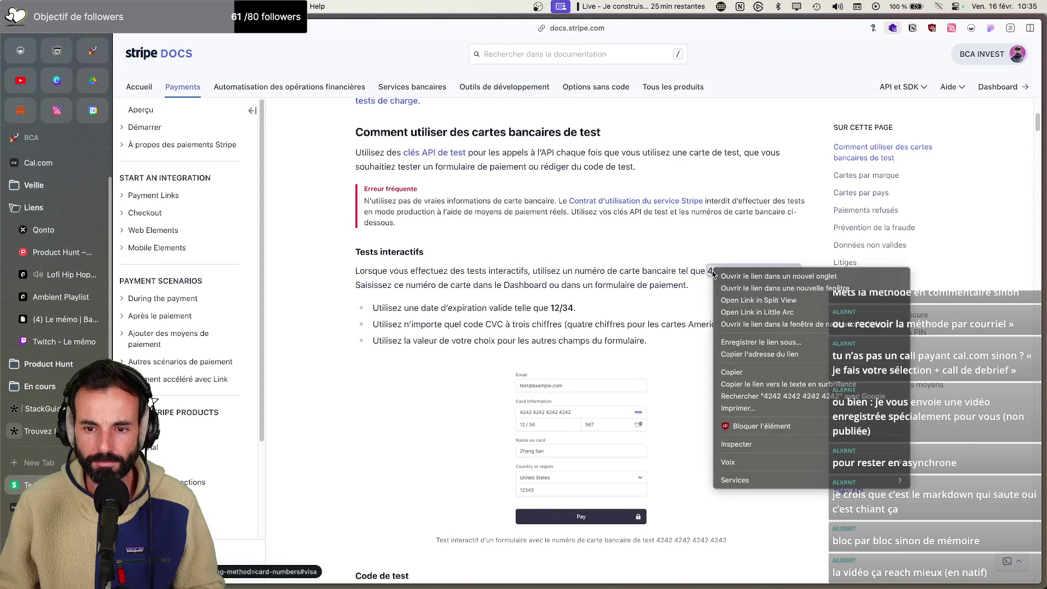
{"action": "left_click", "coordinate": [745, 373]}
{"action": "left_click", "coordinate": [71, 430]}
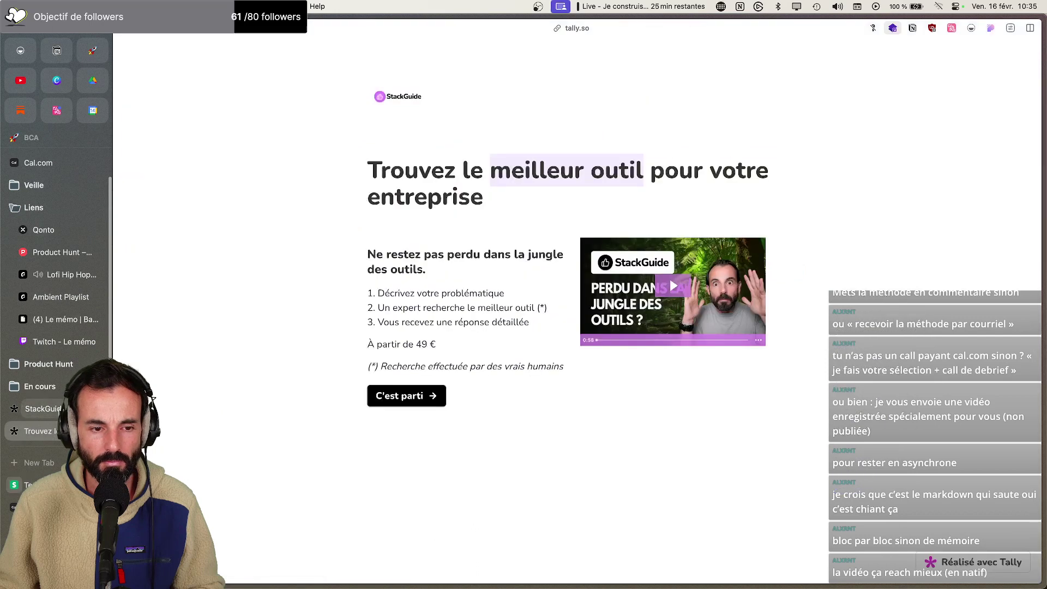
{"action": "left_click", "coordinate": [44, 408]}
{"action": "left_click", "coordinate": [57, 415]}
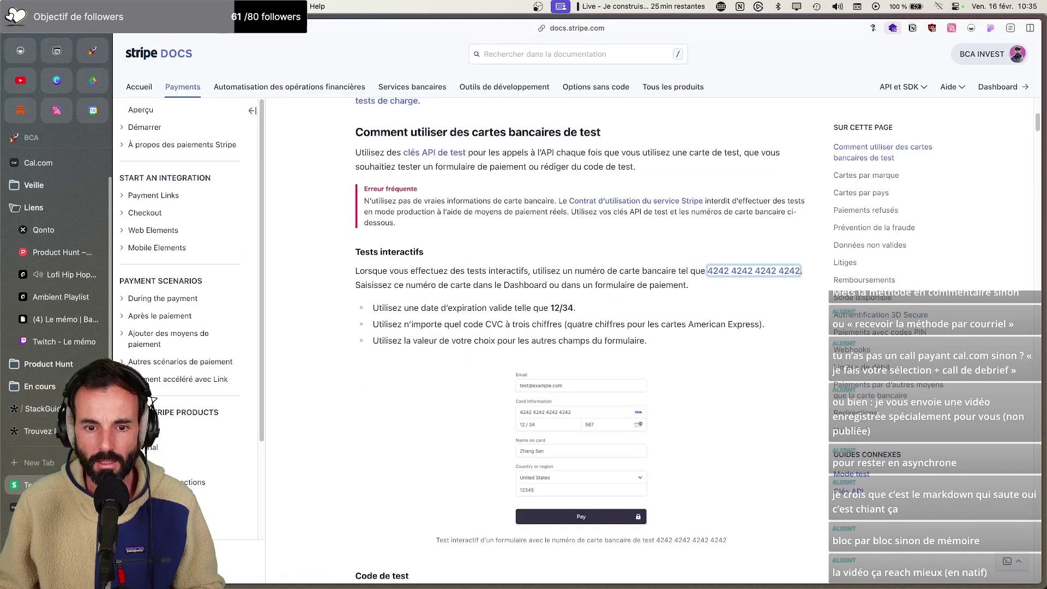
{"action": "left_click", "coordinate": [59, 408]}
{"action": "left_click", "coordinate": [49, 433]}
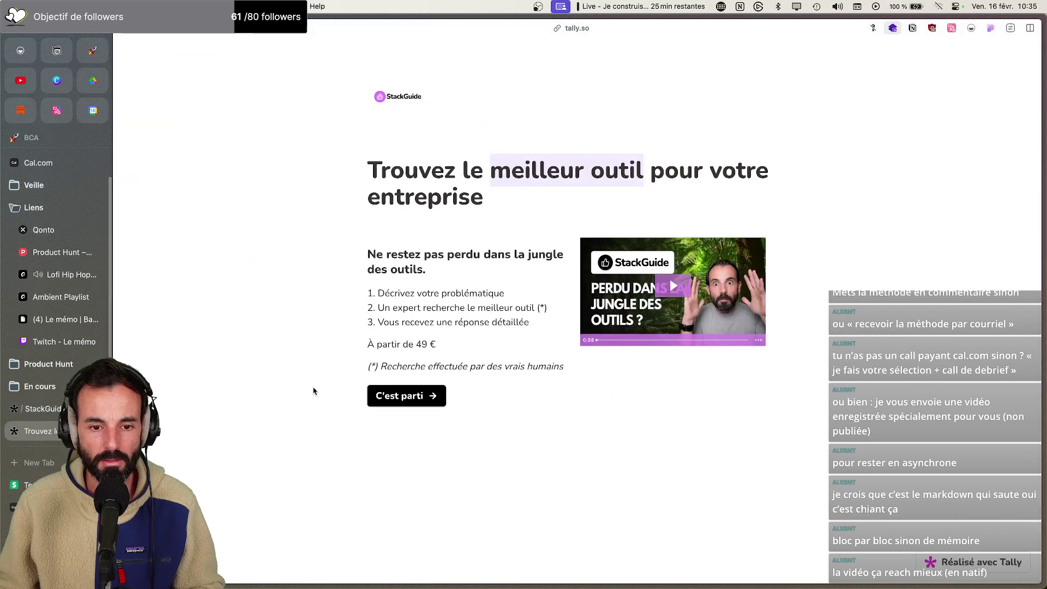
Go through the StackGuide order form to the payment step, choosing the 99 € written answer plus video option
{"action": "left_click", "coordinate": [398, 397]}
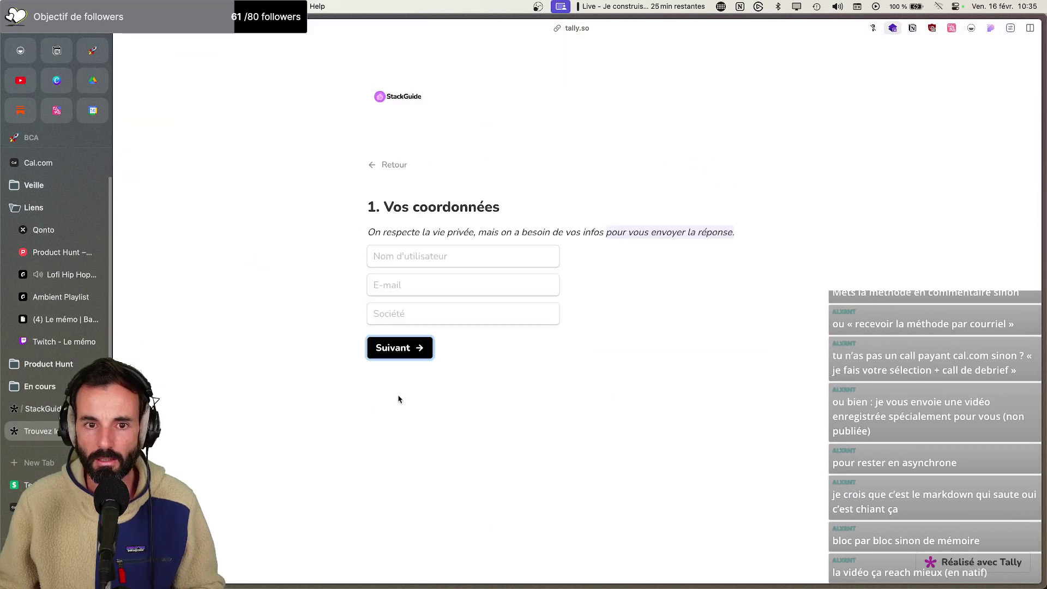
{"action": "left_click", "coordinate": [399, 347]}
{"action": "scroll", "coordinate": [407, 357], "scroll_direction": "down", "scroll_amount": 2}
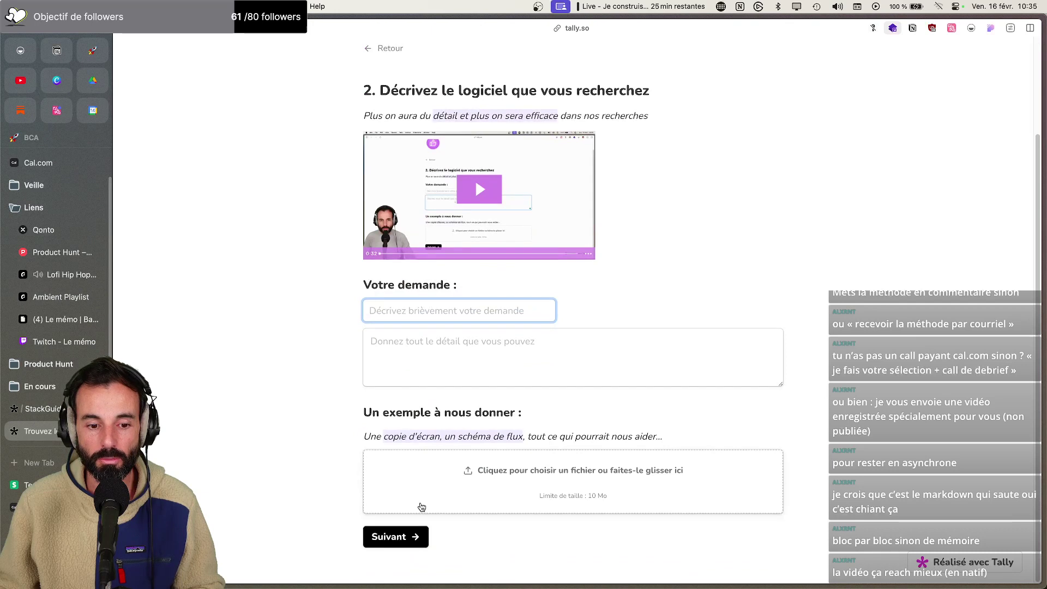
{"action": "left_click", "coordinate": [420, 535]}
{"action": "left_click", "coordinate": [415, 410]}
{"action": "scroll", "coordinate": [417, 442], "scroll_direction": "down", "scroll_amount": 1}
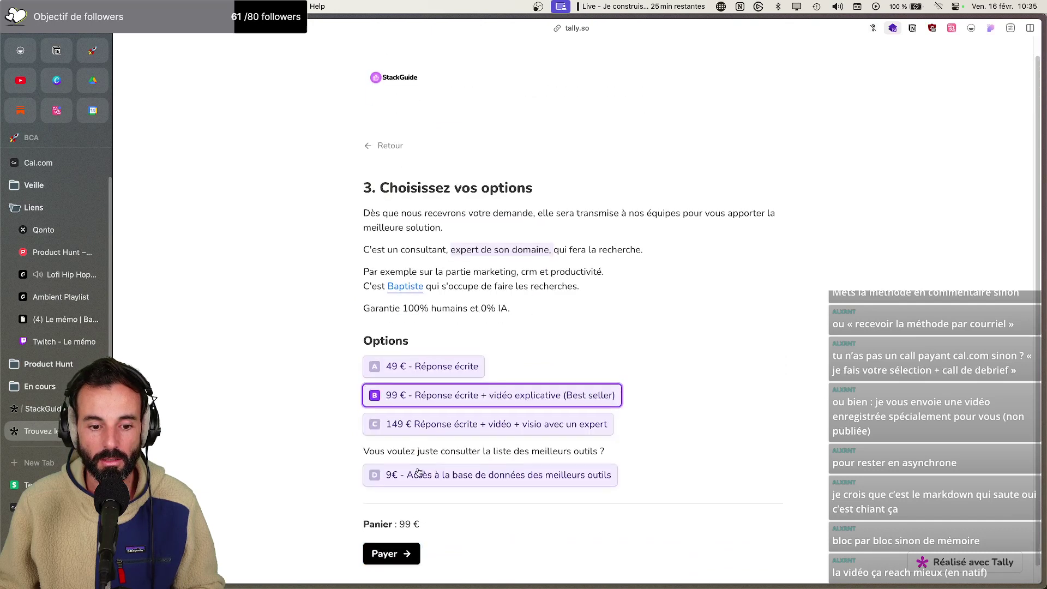
{"action": "left_click", "coordinate": [388, 535]}
{"action": "left_click", "coordinate": [411, 316]}
{"action": "type", "text": "42424242424242421234123NOM"}
{"action": "key", "text": "Tab"}
{"action": "type", "text": "Email@"}
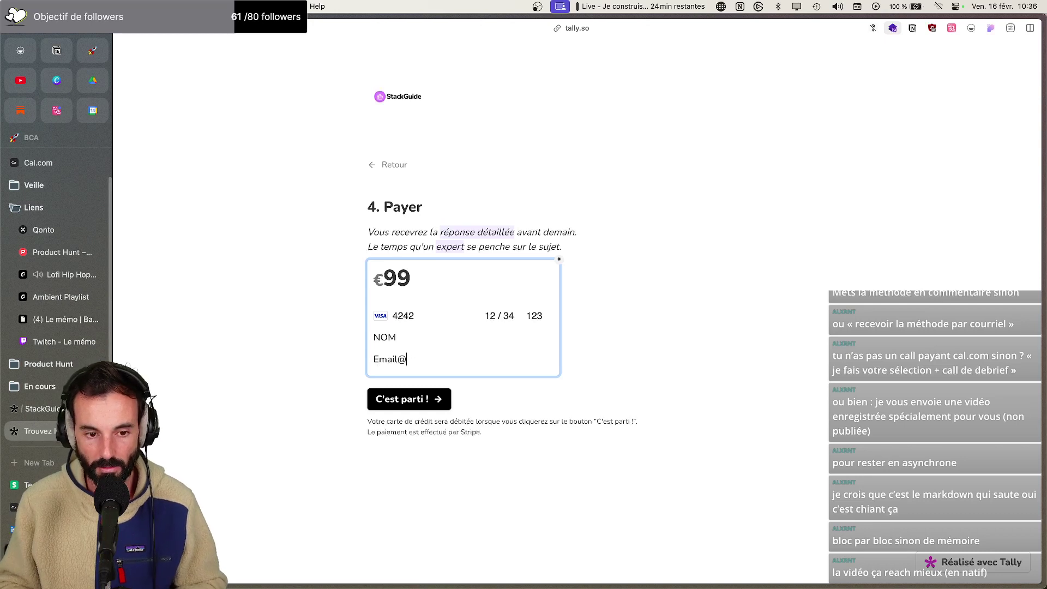
{"action": "type", "text": "email.com"}
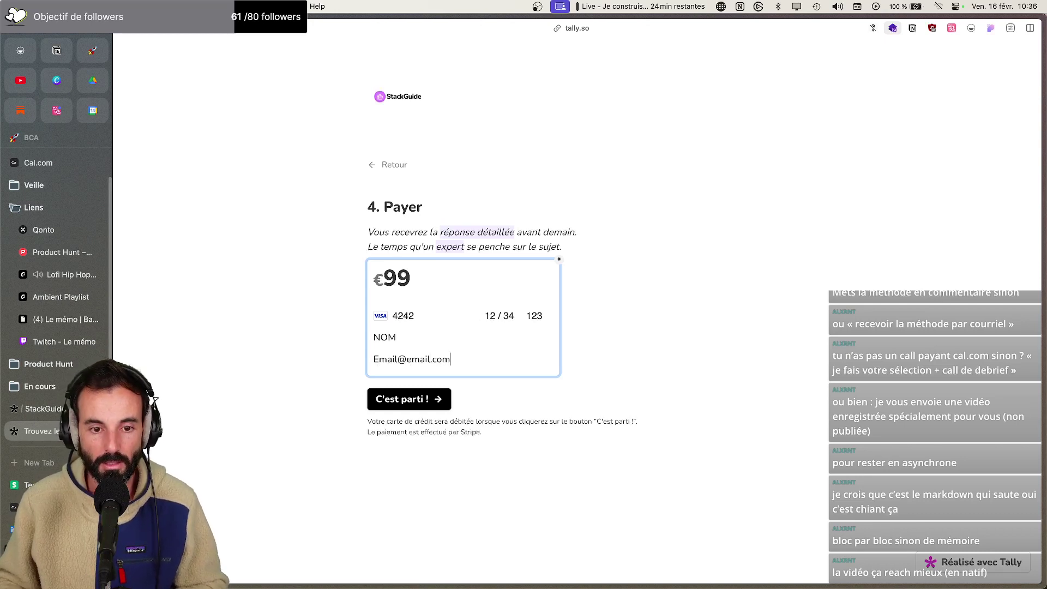
{"action": "left_click", "coordinate": [403, 402]}
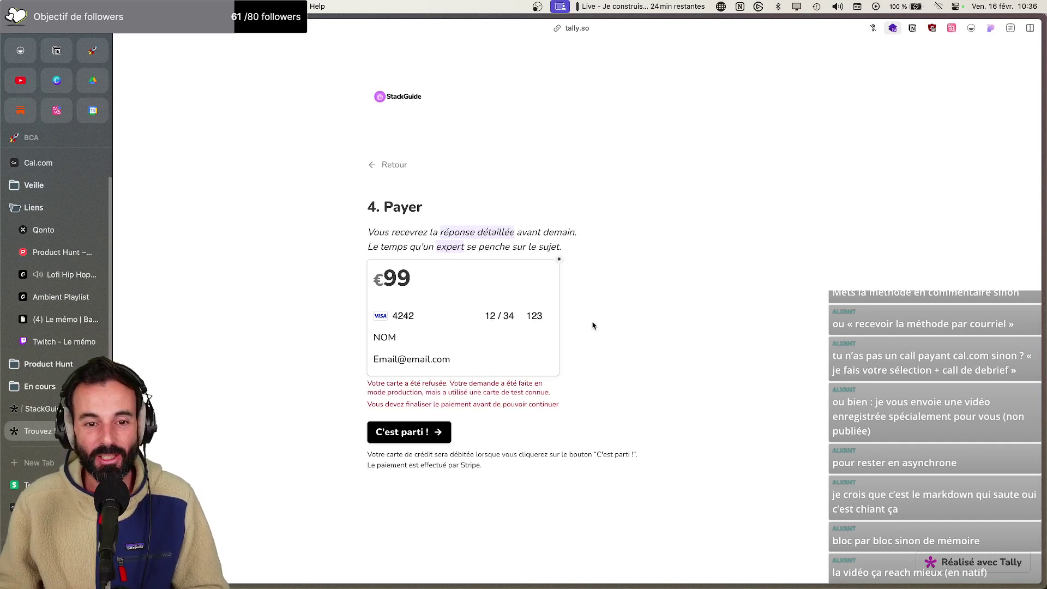
{"action": "left_click", "coordinate": [54, 484]}
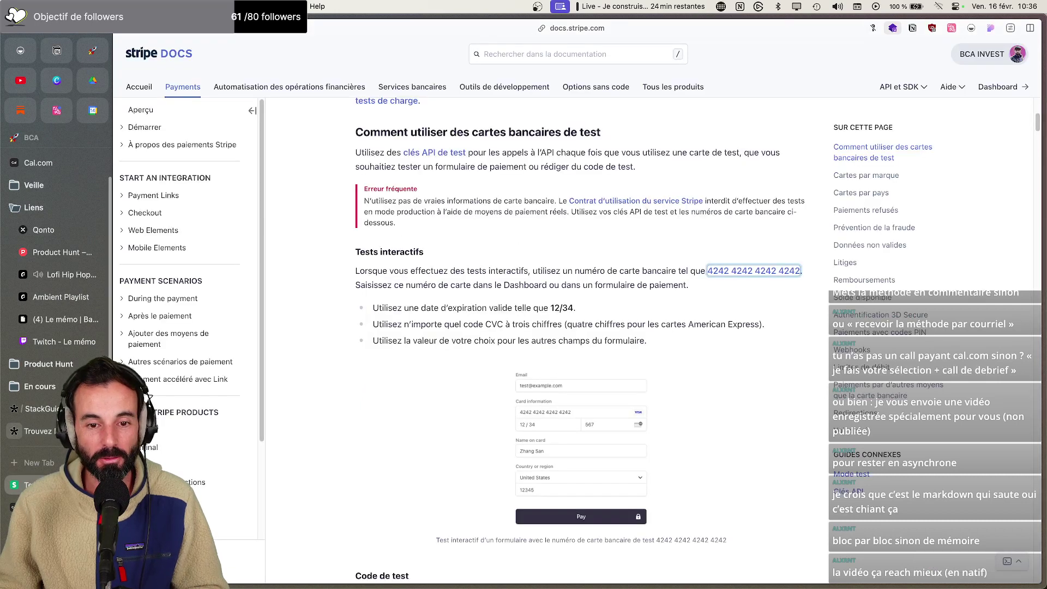
Turn on test mode in the Stripe dashboard, then retry the €99 payment on the Tally form
{"action": "key", "text": "super+t"}
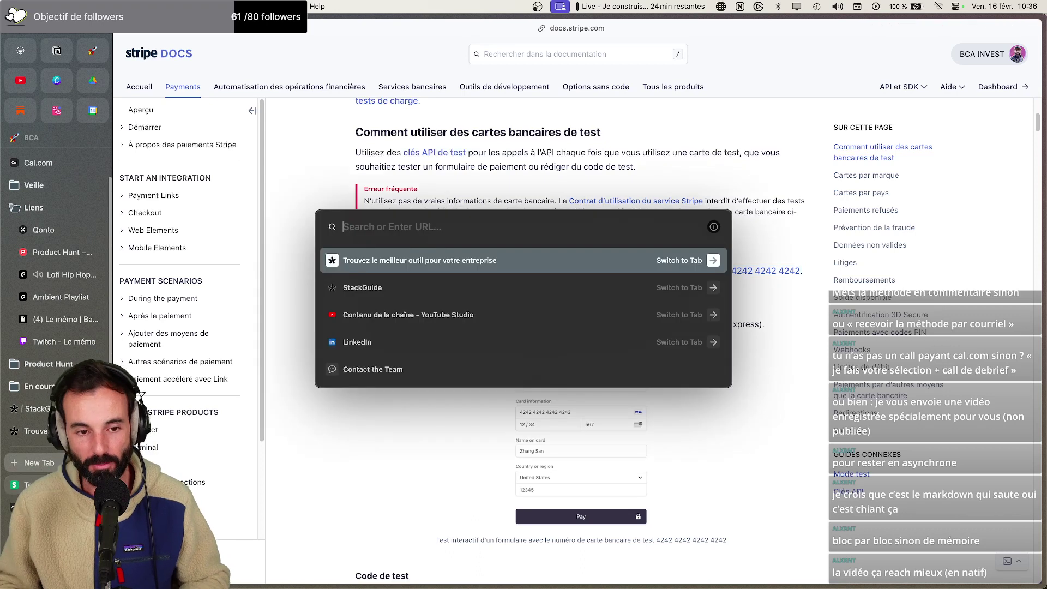
{"action": "type", "text": "stre"}
{"action": "key", "text": "BackSpace"}
{"action": "key", "text": "BackSpace"}
{"action": "type", "text": "ipe"}
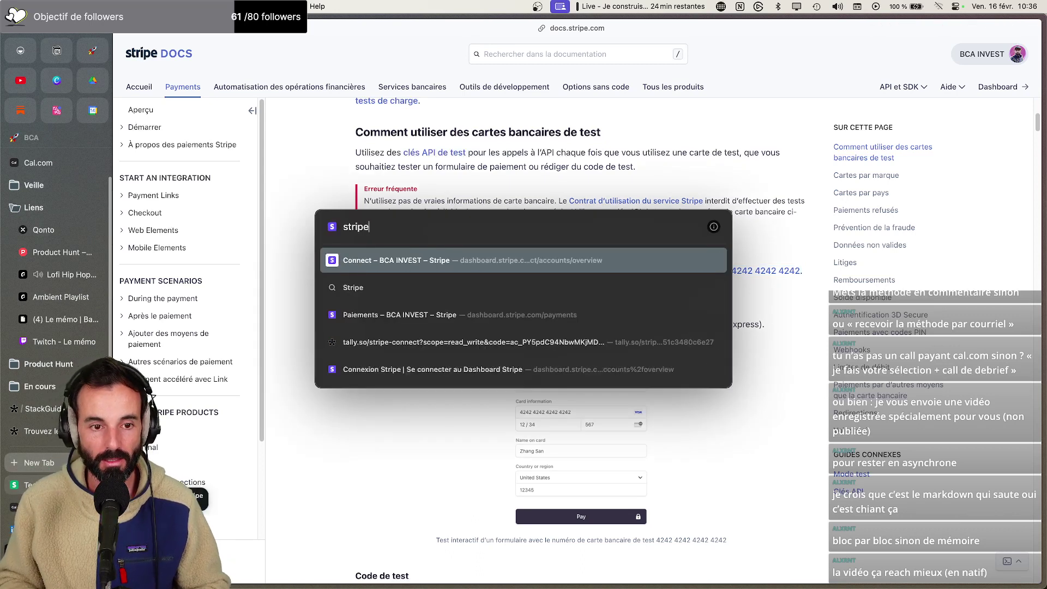
{"action": "key", "text": "Return"}
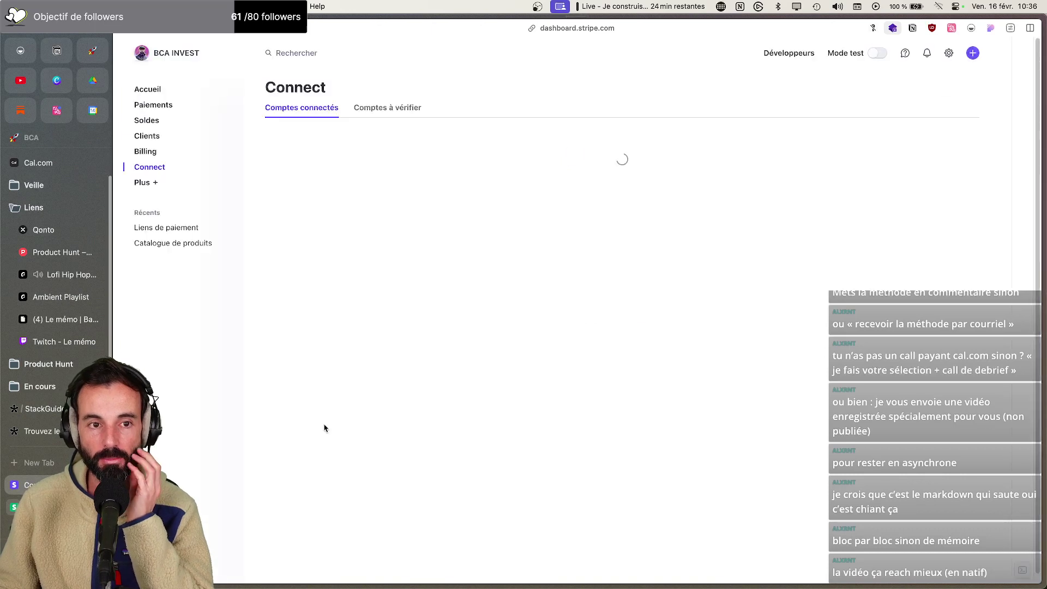
{"action": "left_click", "coordinate": [876, 54]}
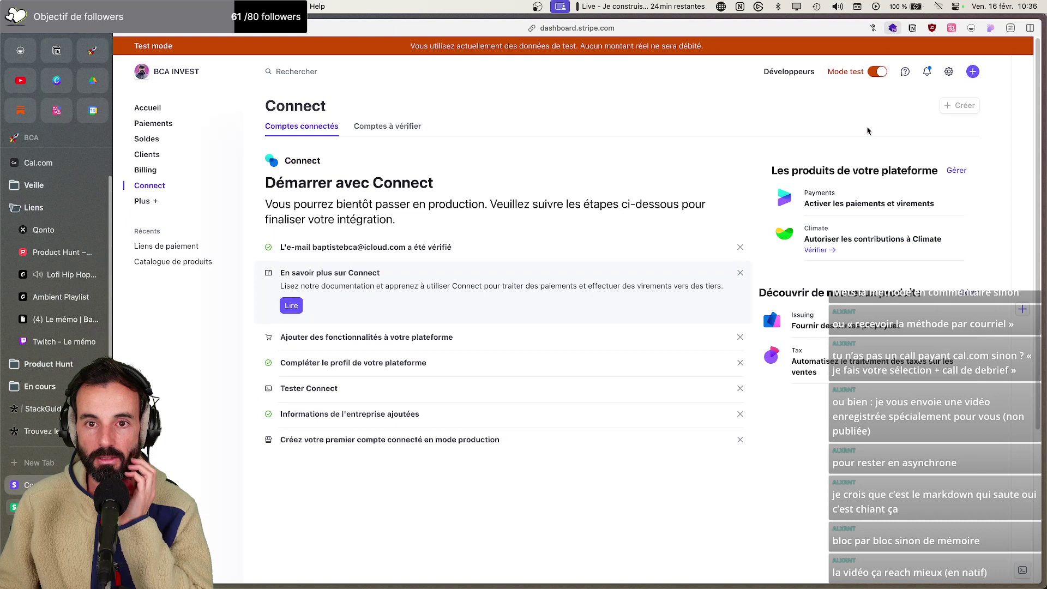
{"action": "left_click", "coordinate": [45, 430]}
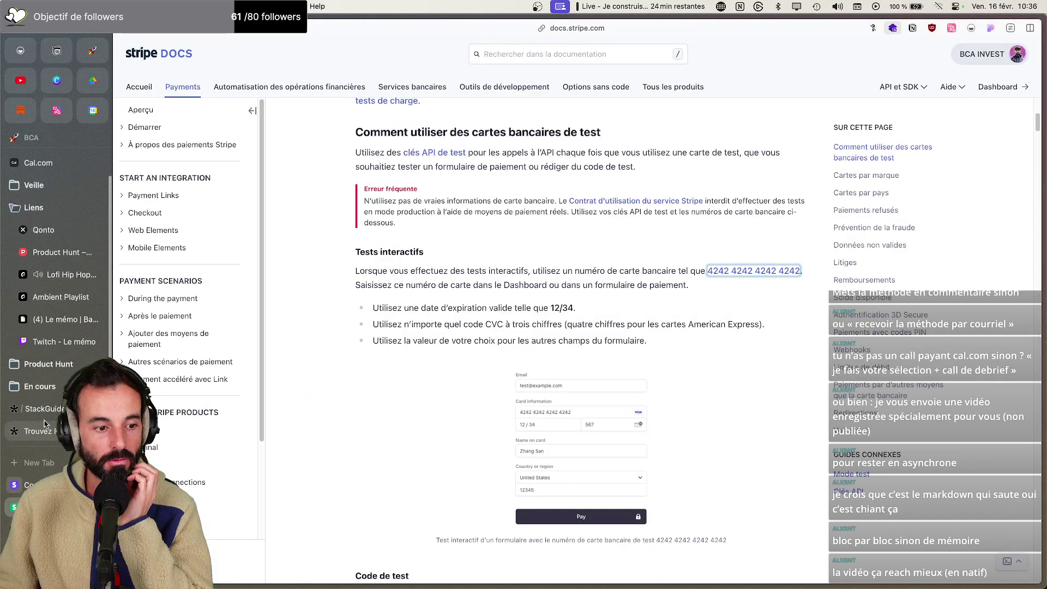
{"action": "left_click", "coordinate": [437, 433]}
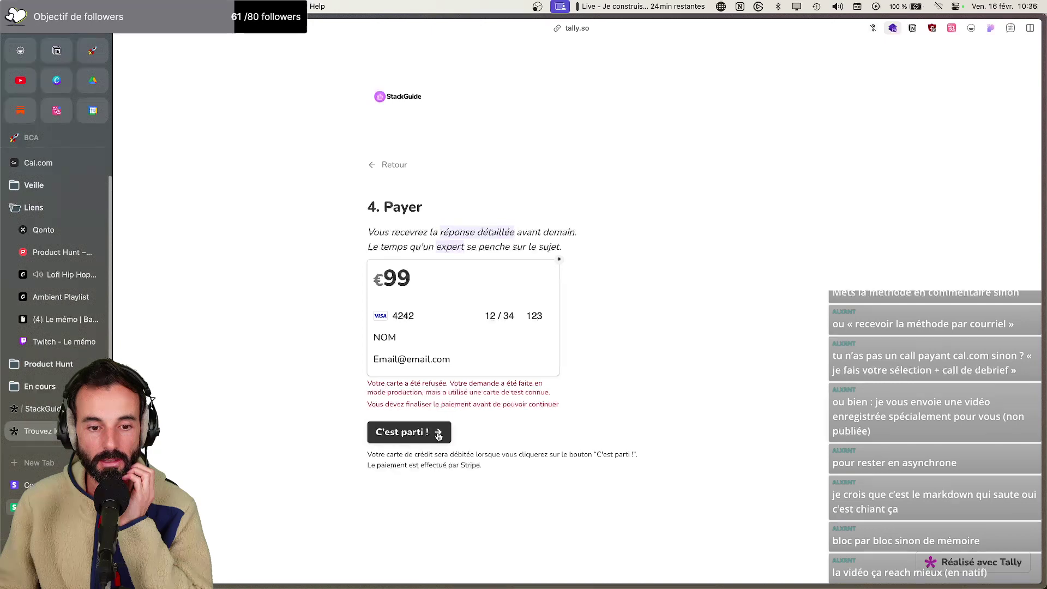
Reload the StackGuide order form and click through steps 1–3 to the payment step
{"action": "key", "text": "super+r"}
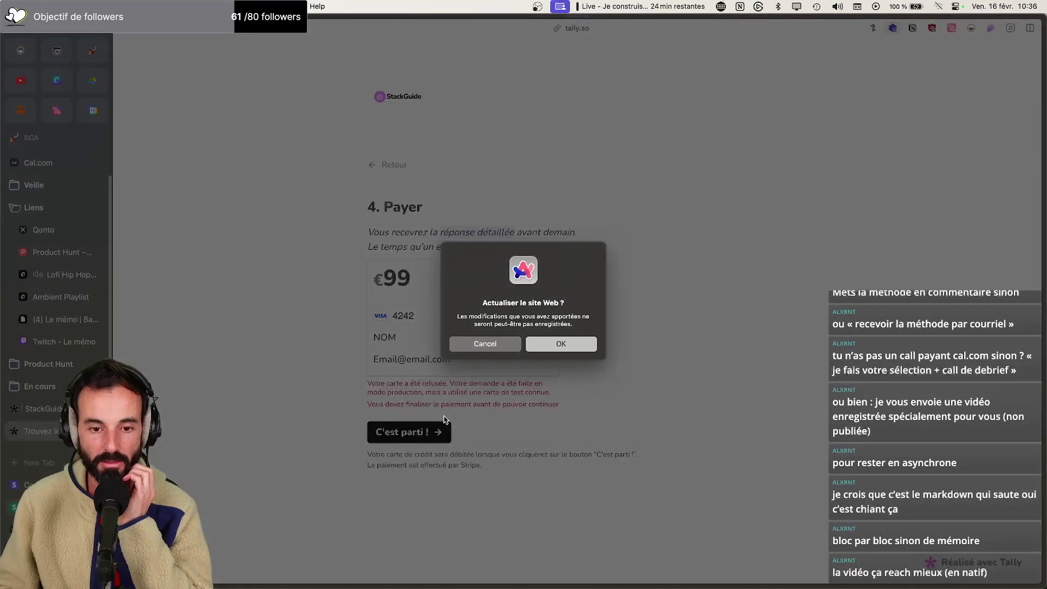
{"action": "left_click", "coordinate": [552, 341]}
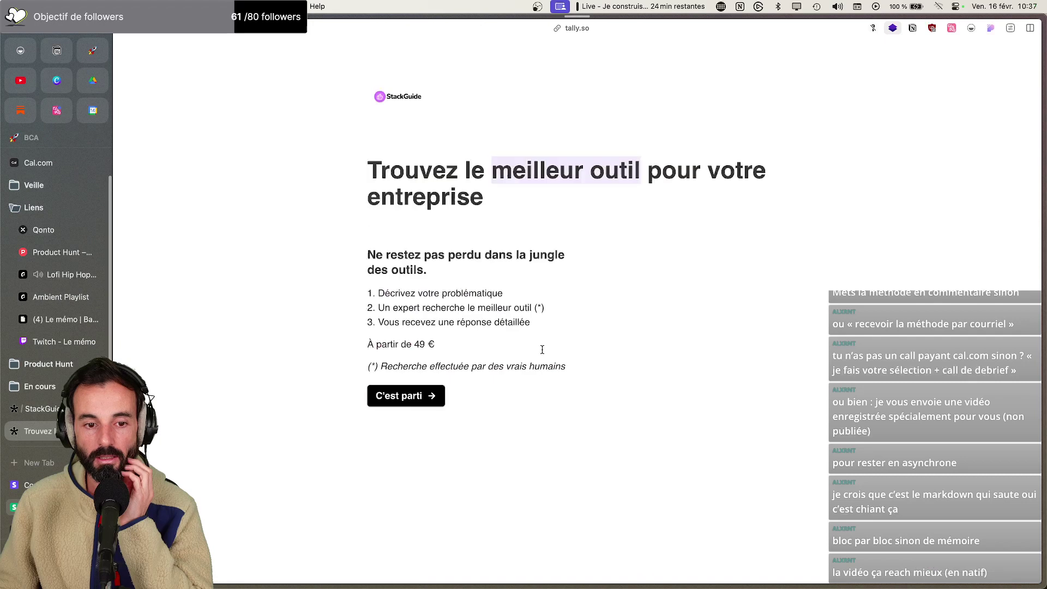
{"action": "left_click", "coordinate": [410, 393]}
{"action": "left_click", "coordinate": [409, 354]}
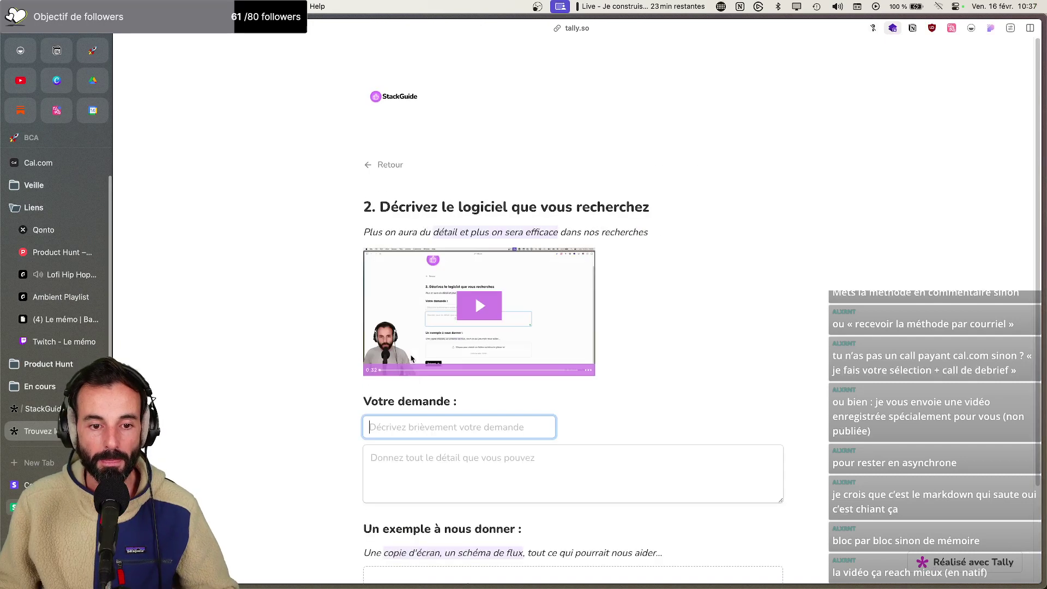
{"action": "scroll", "coordinate": [404, 490], "scroll_direction": "down", "scroll_amount": 3}
{"action": "left_click", "coordinate": [403, 534]}
{"action": "scroll", "coordinate": [405, 533], "scroll_direction": "down", "scroll_amount": 1}
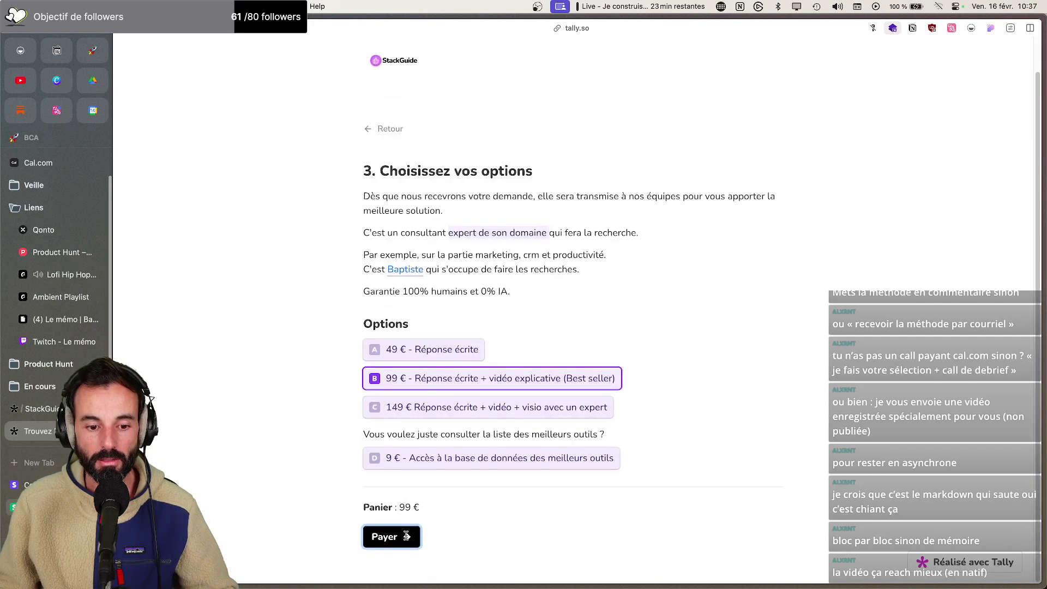
{"action": "left_click", "coordinate": [405, 537]}
Pay with the pasted 4242 test card, expiry 12/34, CVC 123, name Test and a placeholder e-mail
{"action": "key", "text": "super+v"}
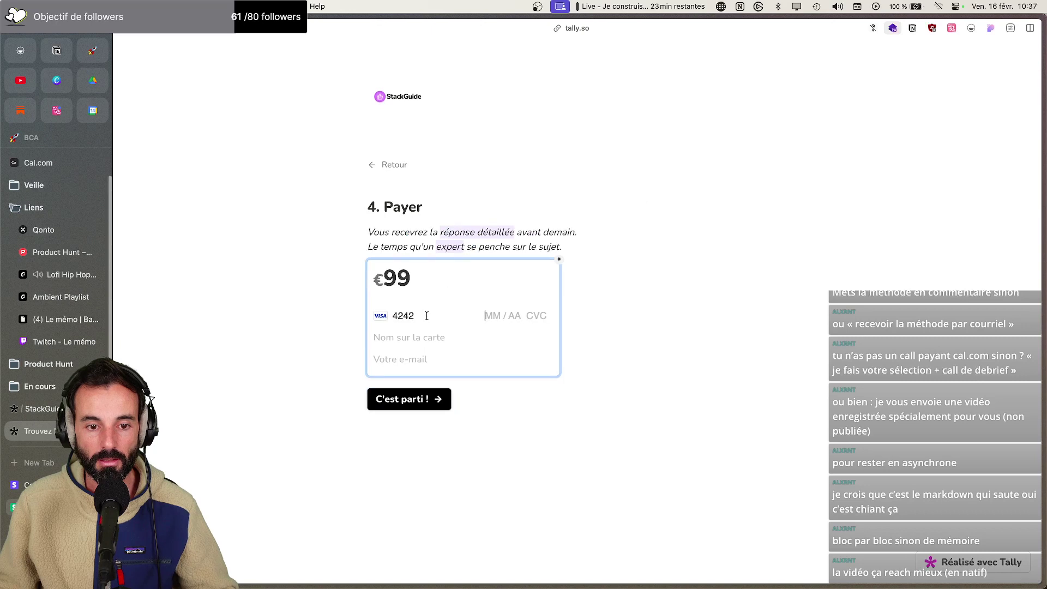
{"action": "type", "text": "12 /34"}
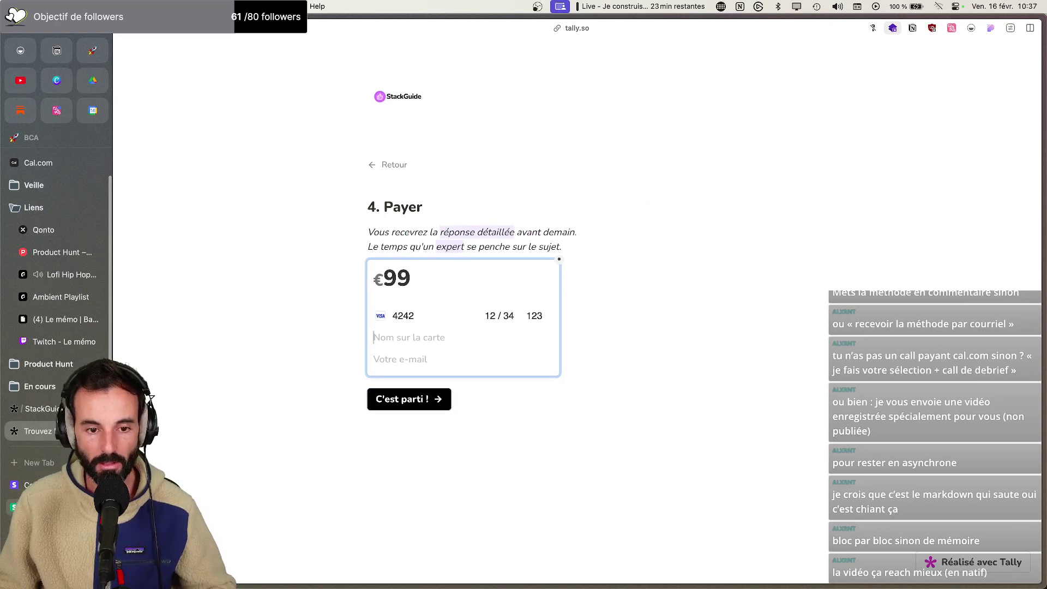
{"action": "type", "text": "Test"}
{"action": "left_click", "coordinate": [397, 398]}
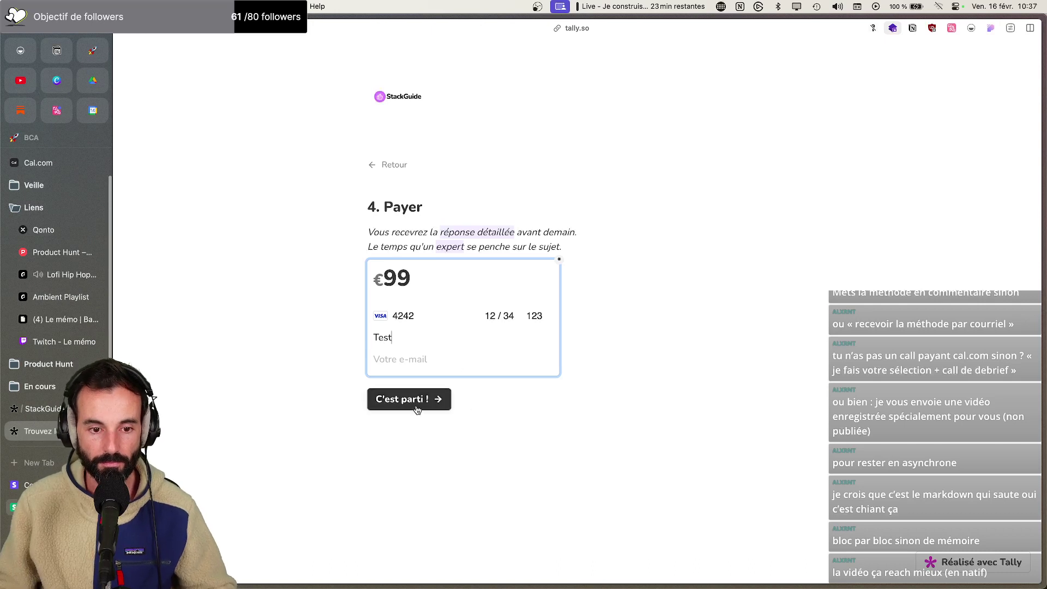
{"action": "left_click", "coordinate": [436, 356]}
{"action": "type", "text": "em"}
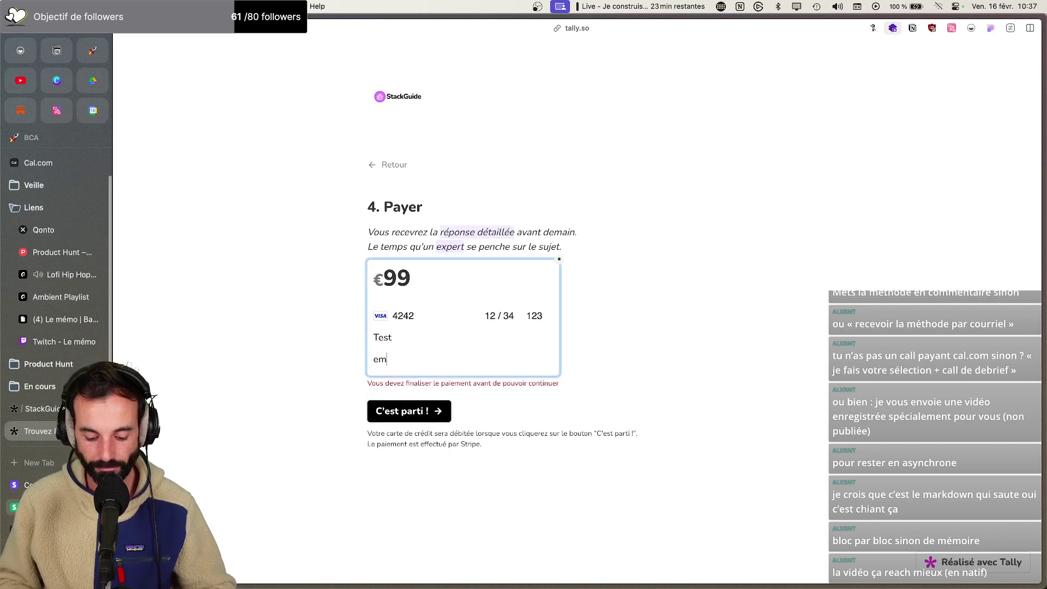
{"action": "type", "text": "ail@email.com"}
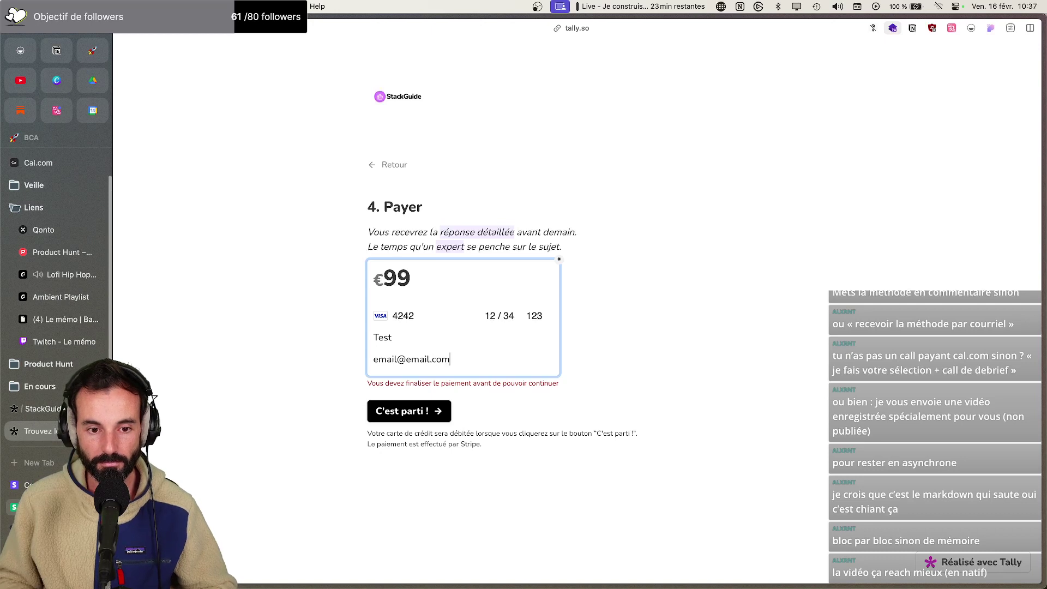
{"action": "key", "text": "Return"}
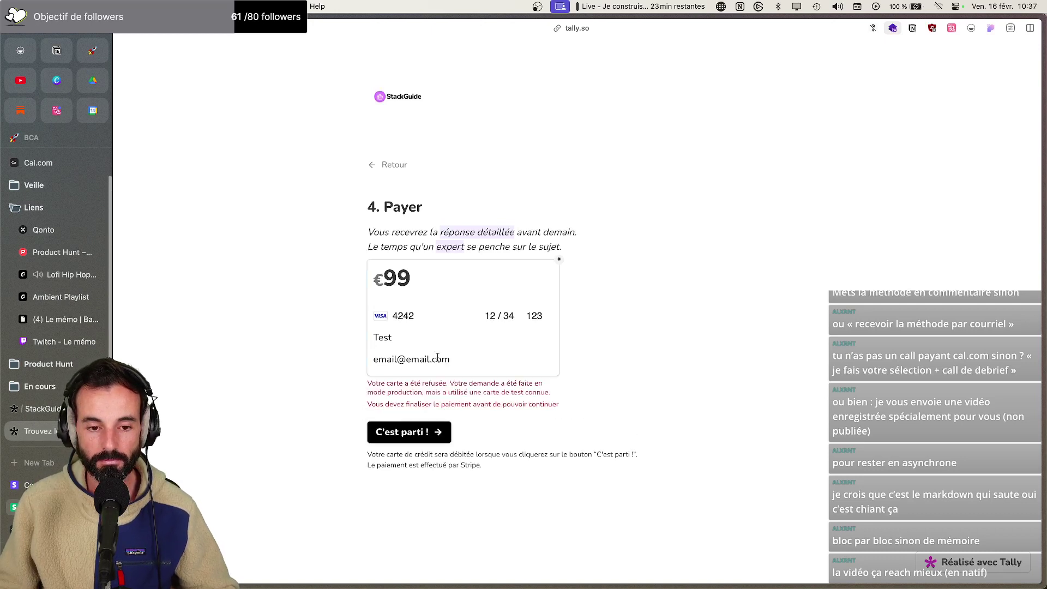
Check the Stripe dashboard, then open the StackGuide form in Tally's editor
{"action": "left_click", "coordinate": [32, 485]}
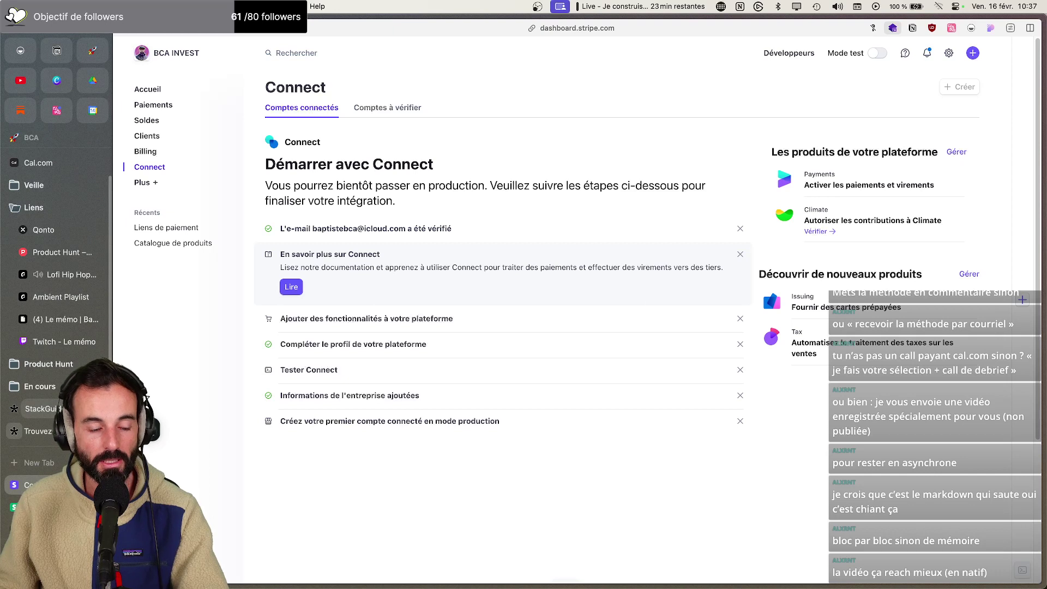
{"action": "left_click", "coordinate": [38, 431]}
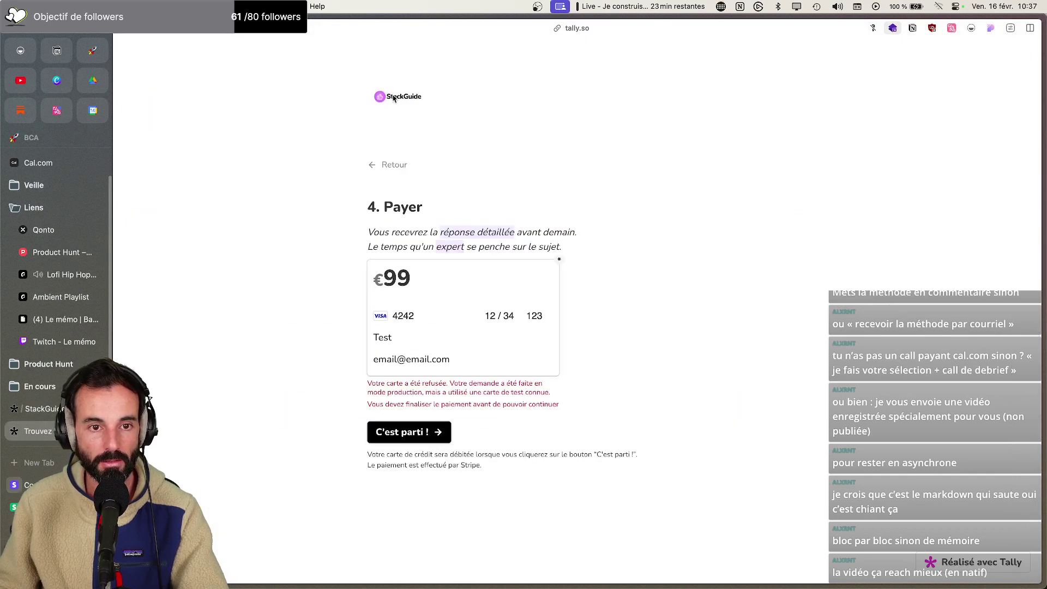
{"action": "left_click", "coordinate": [38, 408]}
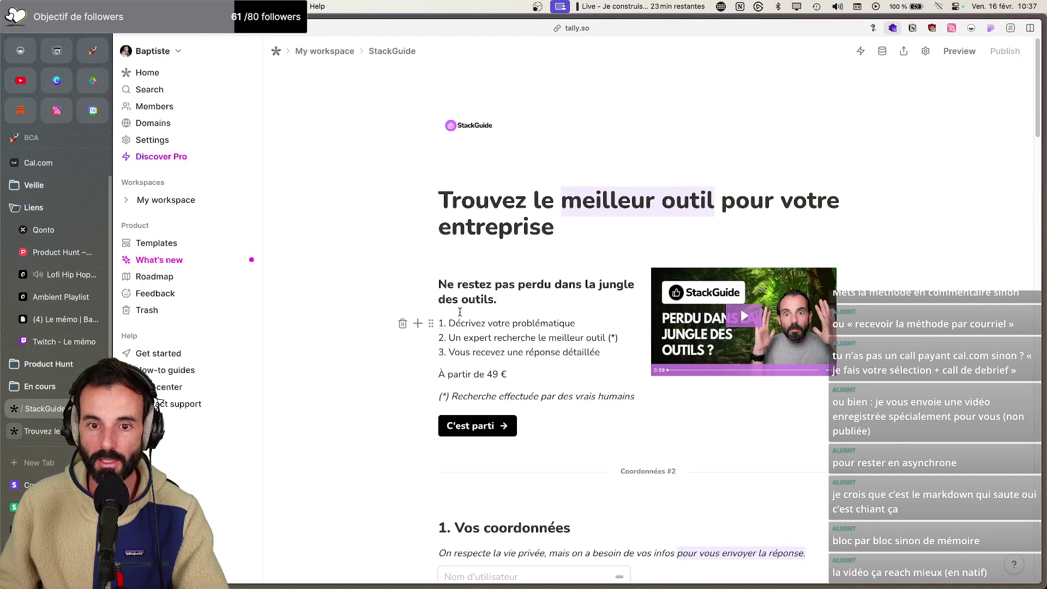
{"action": "scroll", "coordinate": [490, 338], "scroll_direction": "down", "scroll_amount": 10}
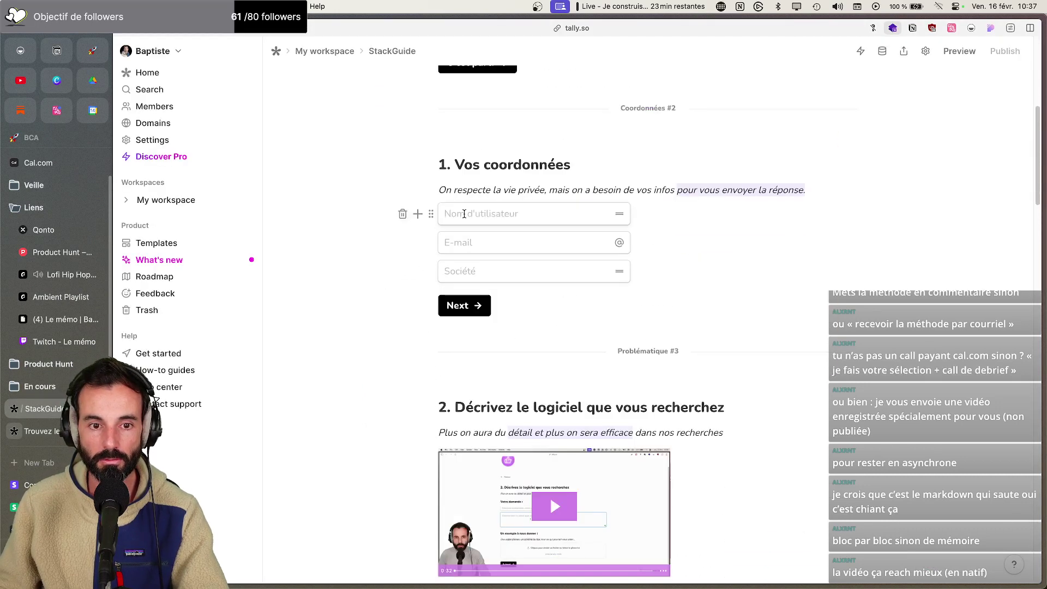
{"action": "left_click", "coordinate": [431, 216]}
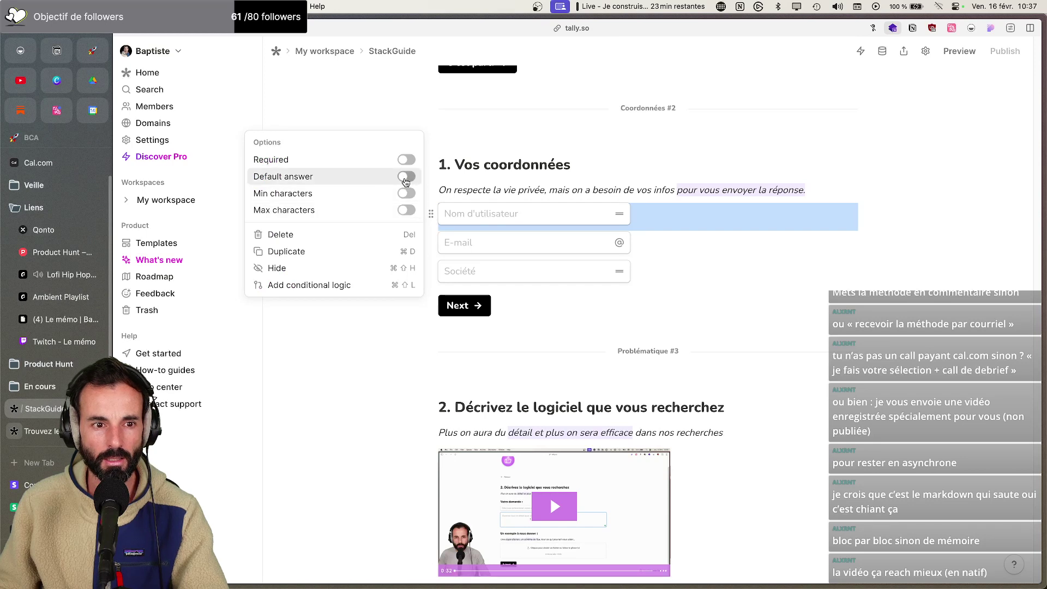
{"action": "left_click", "coordinate": [406, 159]}
{"action": "left_click", "coordinate": [452, 242]}
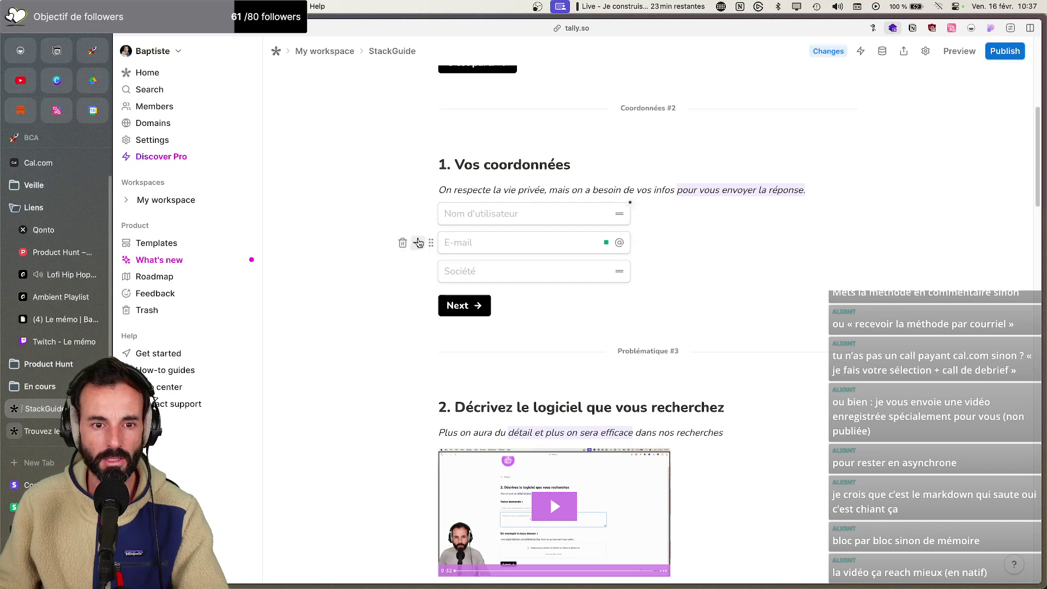
{"action": "left_click", "coordinate": [431, 242]}
{"action": "left_click", "coordinate": [406, 205]}
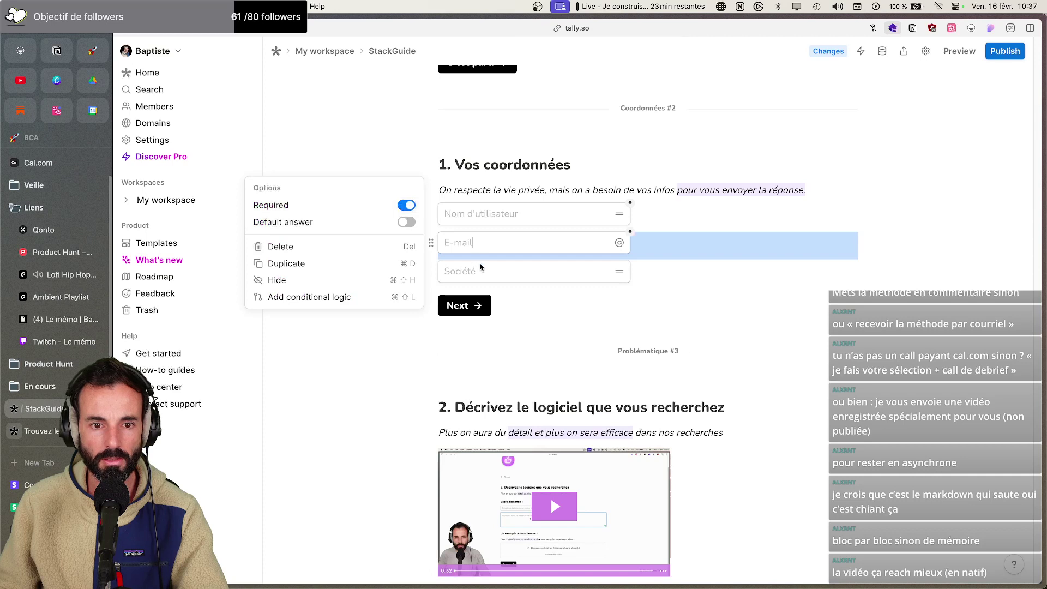
{"action": "left_click", "coordinate": [586, 327]}
{"action": "scroll", "coordinate": [573, 320], "scroll_direction": "down", "scroll_amount": 7}
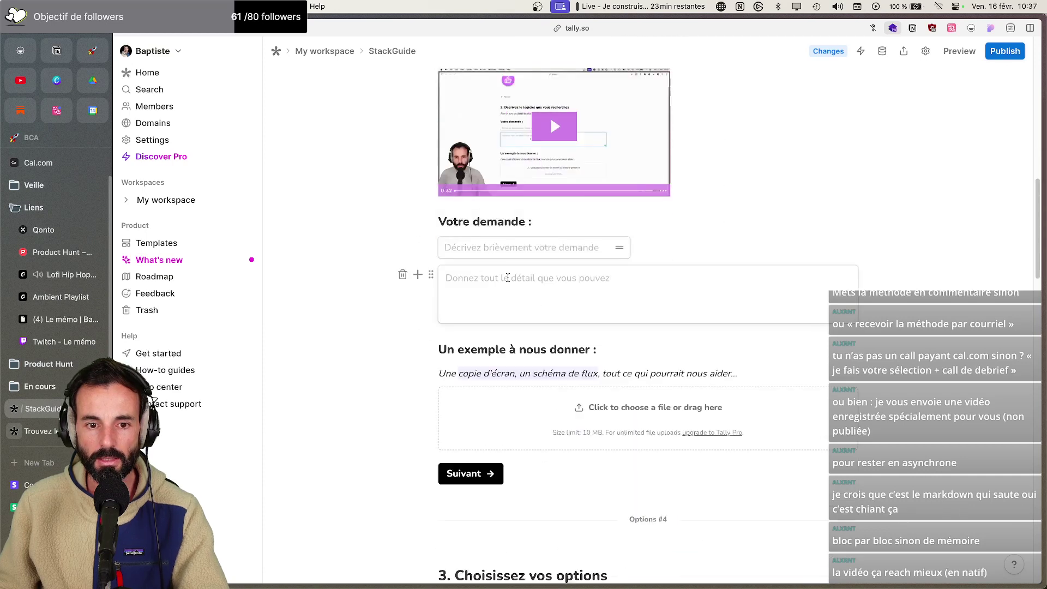
{"action": "left_click", "coordinate": [430, 247]}
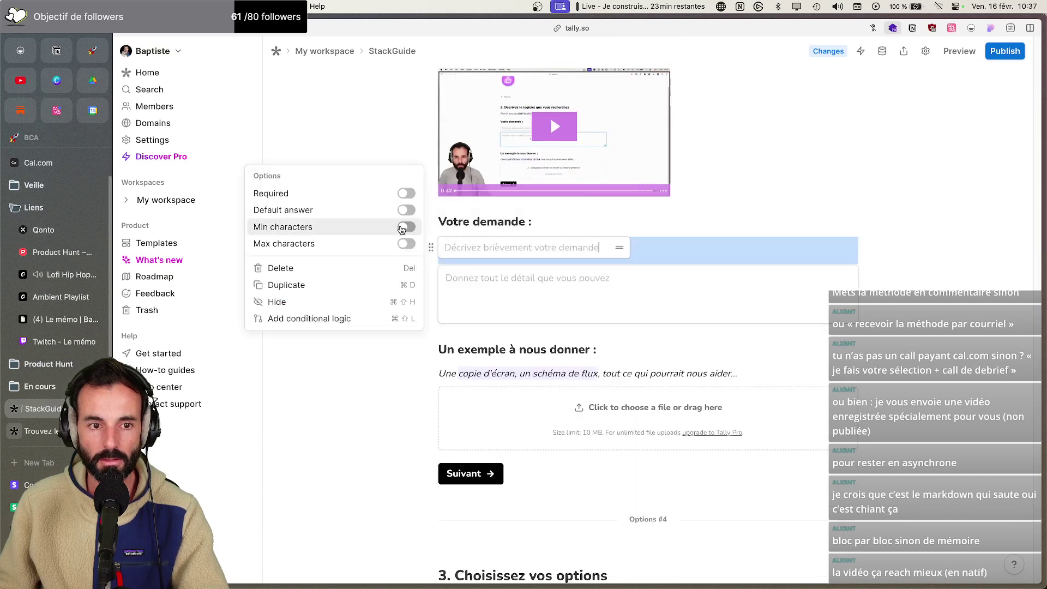
{"action": "left_click", "coordinate": [406, 195]}
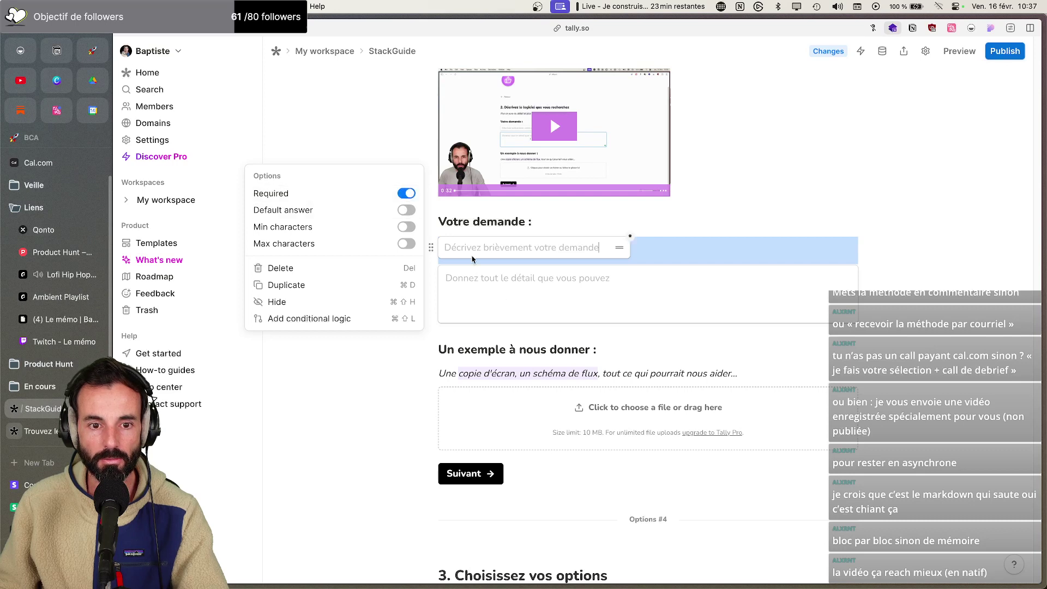
{"action": "left_click", "coordinate": [489, 289]}
{"action": "left_click", "coordinate": [430, 274]}
{"action": "left_click", "coordinate": [407, 219]}
{"action": "left_click", "coordinate": [537, 364]}
{"action": "scroll", "coordinate": [537, 364], "scroll_direction": "down", "scroll_amount": 7}
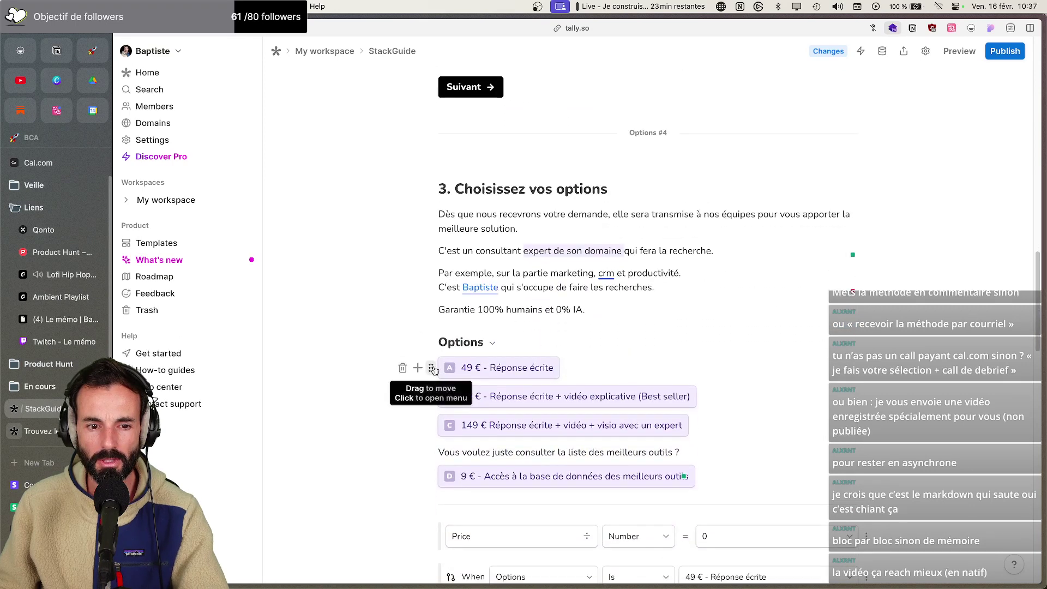
{"action": "left_click", "coordinate": [430, 368]}
{"action": "left_click", "coordinate": [406, 271]}
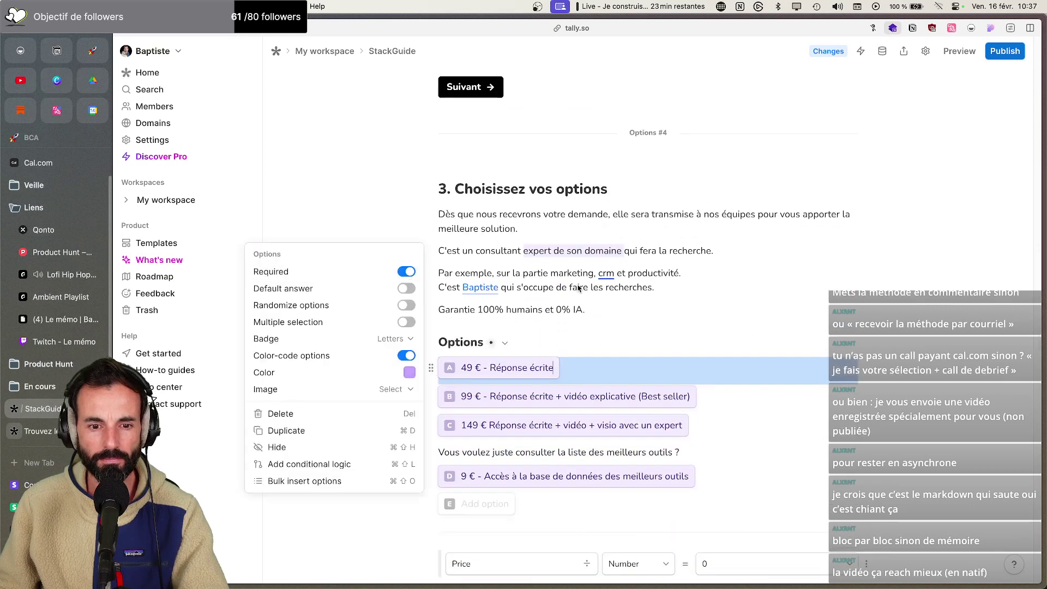
{"action": "left_click", "coordinate": [700, 306]}
{"action": "scroll", "coordinate": [699, 306], "scroll_direction": "down", "scroll_amount": 14}
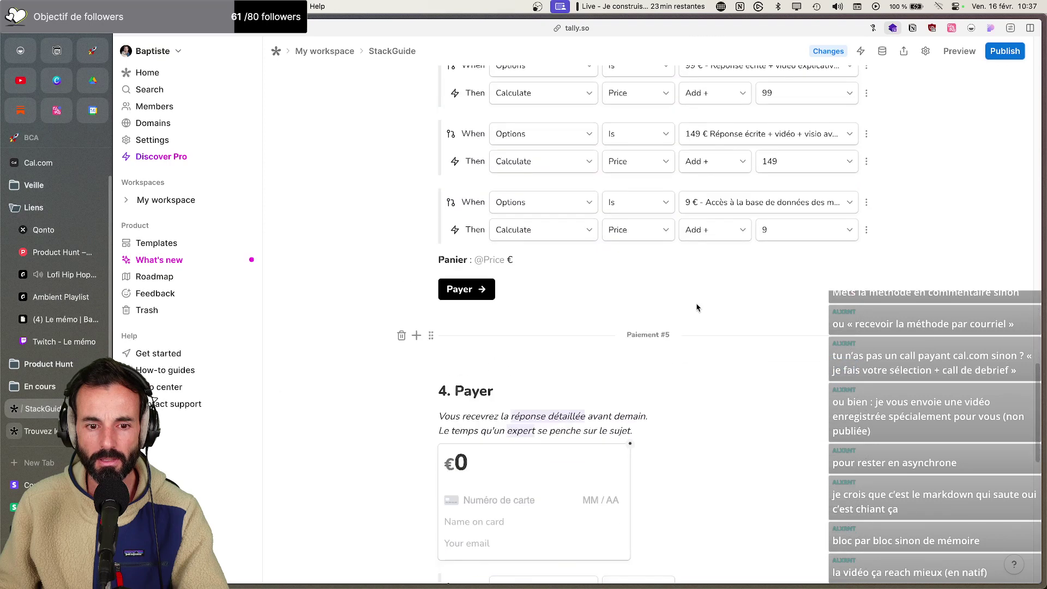
{"action": "scroll", "coordinate": [696, 308], "scroll_direction": "down", "scroll_amount": 2}
{"action": "left_click", "coordinate": [431, 347]}
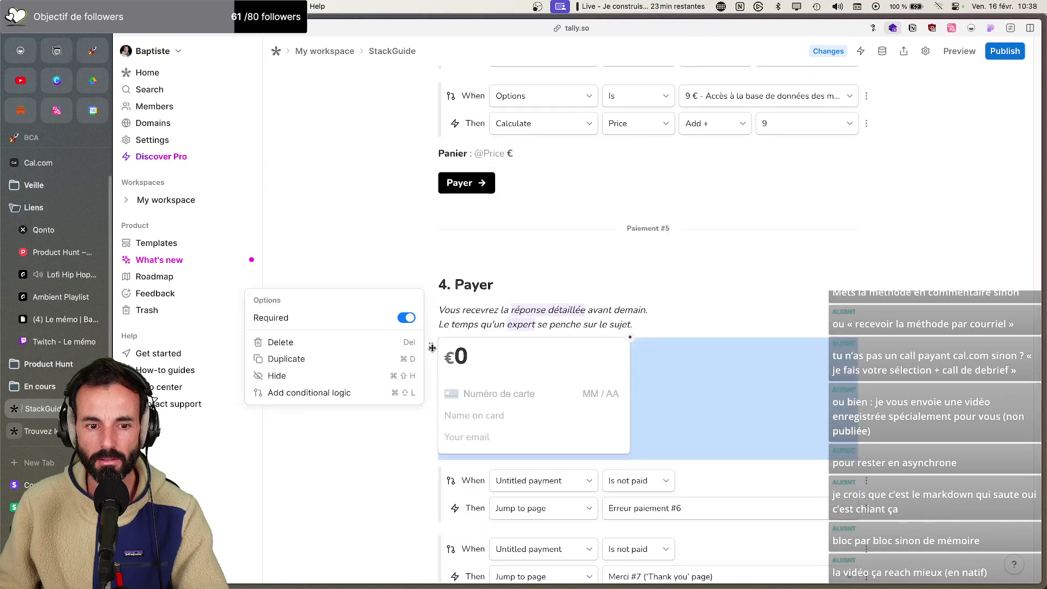
{"action": "left_click", "coordinate": [750, 295]}
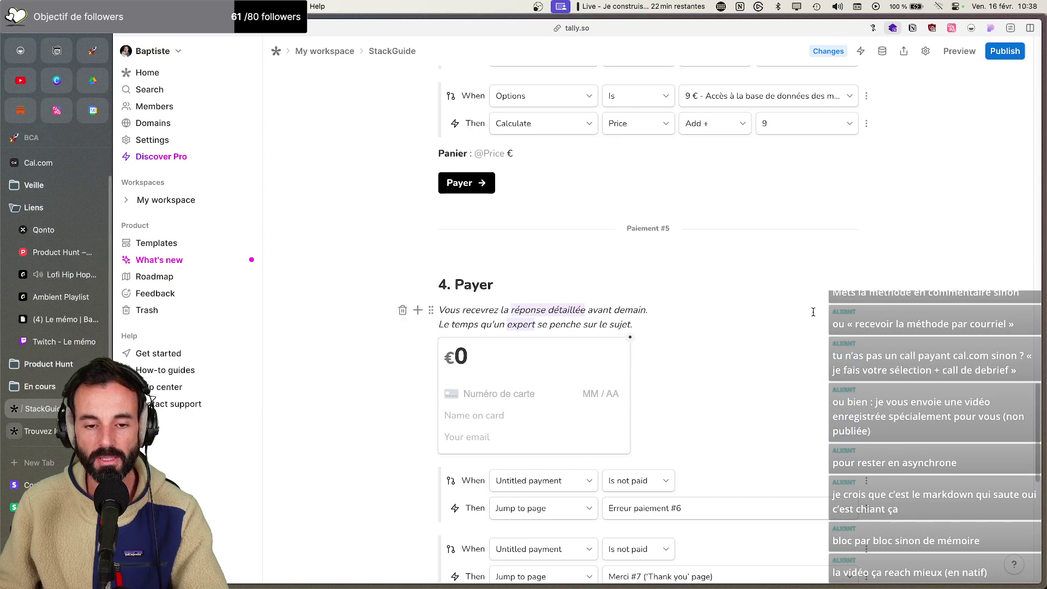
Review the whole StackGuide form, publish its changes, and switch to the LinkedHelper page
{"action": "scroll", "coordinate": [782, 326], "scroll_direction": "down", "scroll_amount": 6}
{"action": "scroll", "coordinate": [545, 352], "scroll_direction": "down", "scroll_amount": 2}
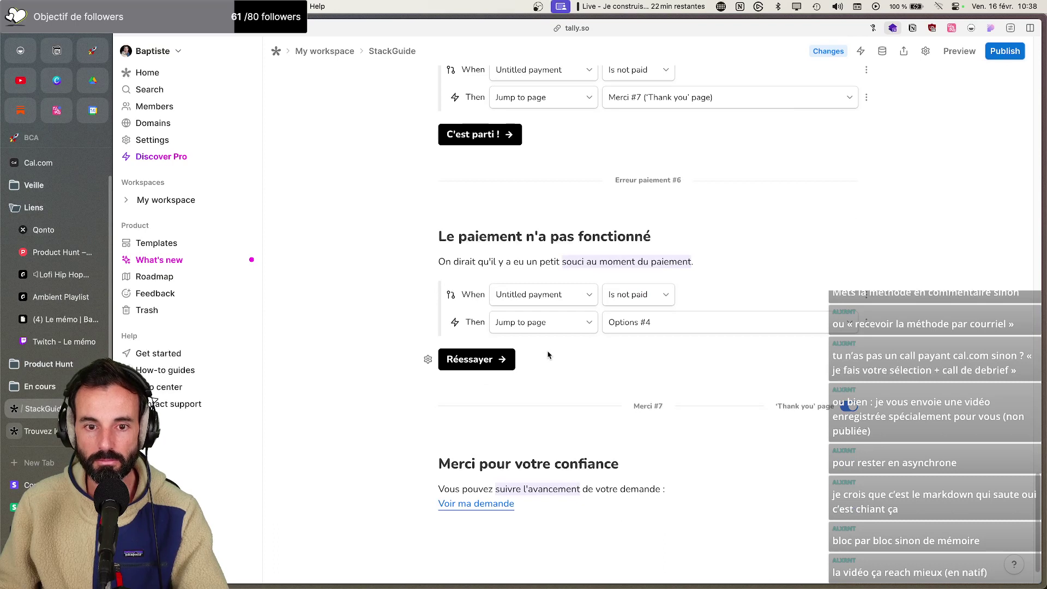
{"action": "scroll", "coordinate": [548, 355], "scroll_direction": "up", "scroll_amount": 8}
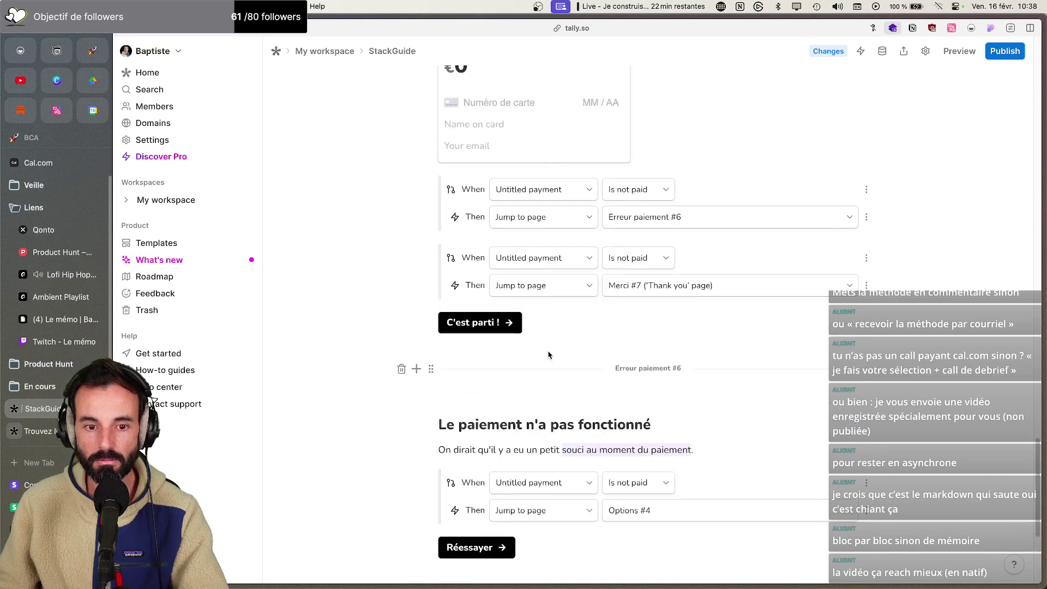
{"action": "scroll", "coordinate": [548, 354], "scroll_direction": "up", "scroll_amount": 7}
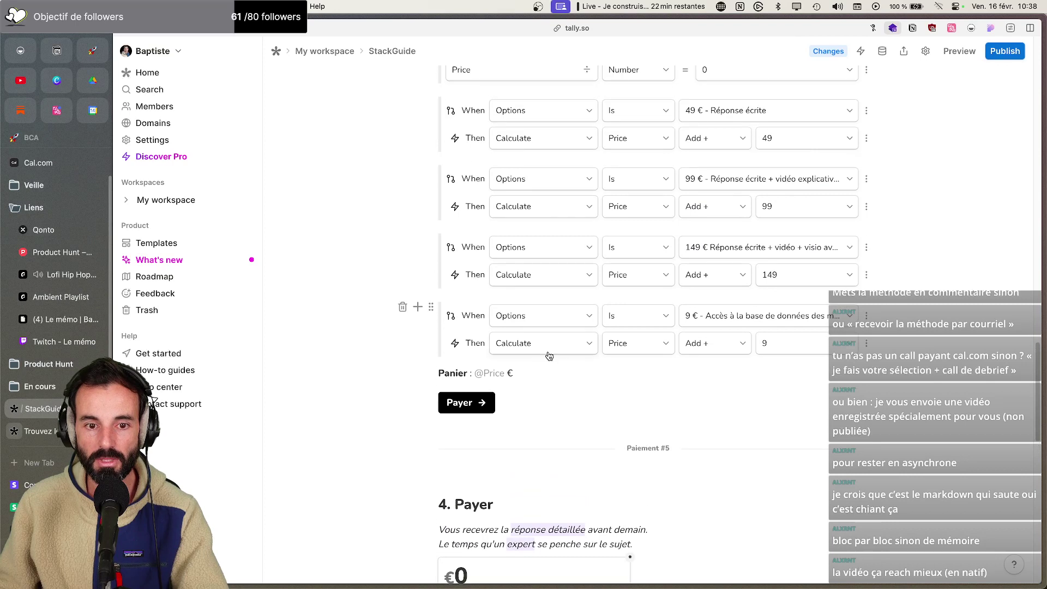
{"action": "scroll", "coordinate": [548, 356], "scroll_direction": "up", "scroll_amount": 1}
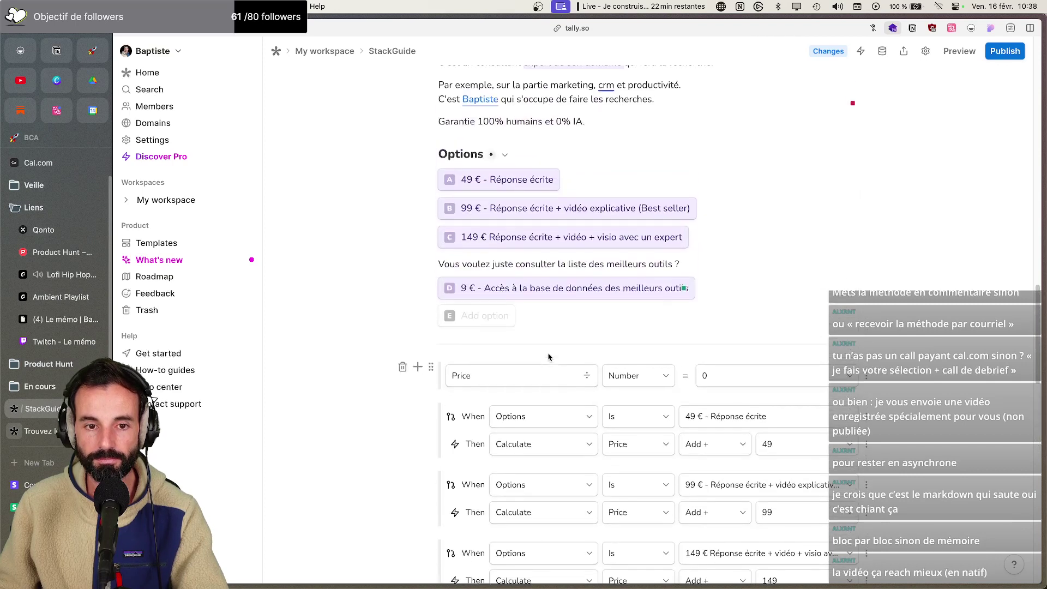
{"action": "scroll", "coordinate": [546, 355], "scroll_direction": "up", "scroll_amount": 12}
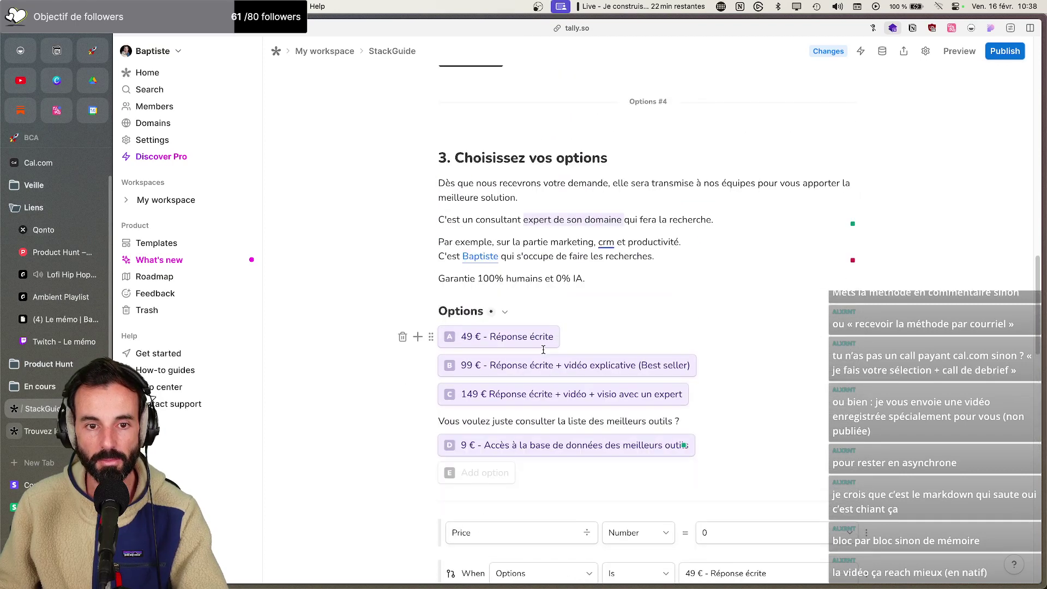
{"action": "scroll", "coordinate": [543, 349], "scroll_direction": "up", "scroll_amount": 8}
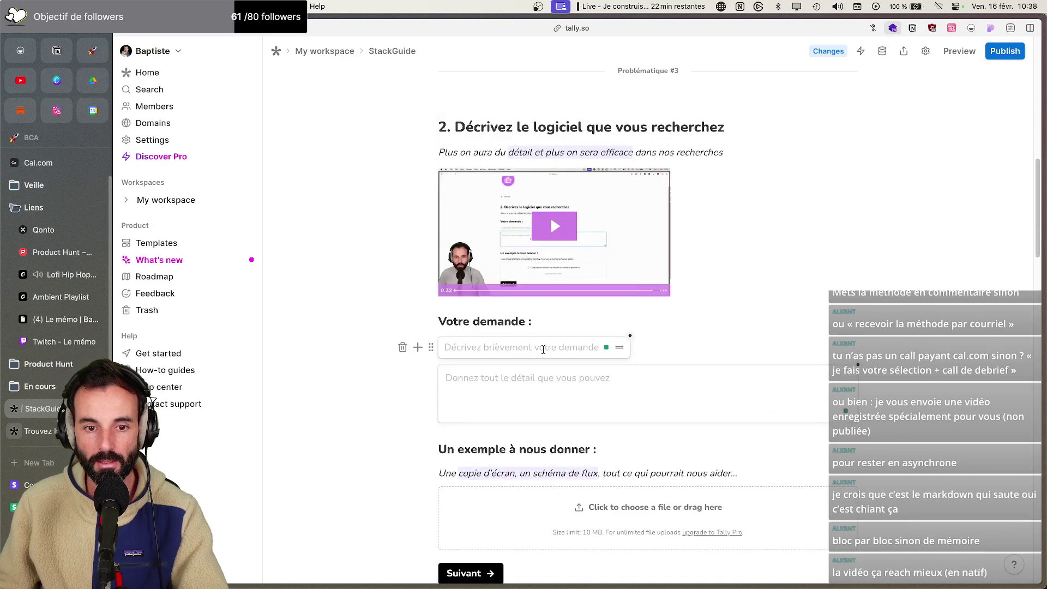
{"action": "scroll", "coordinate": [605, 325], "scroll_direction": "up", "scroll_amount": 3}
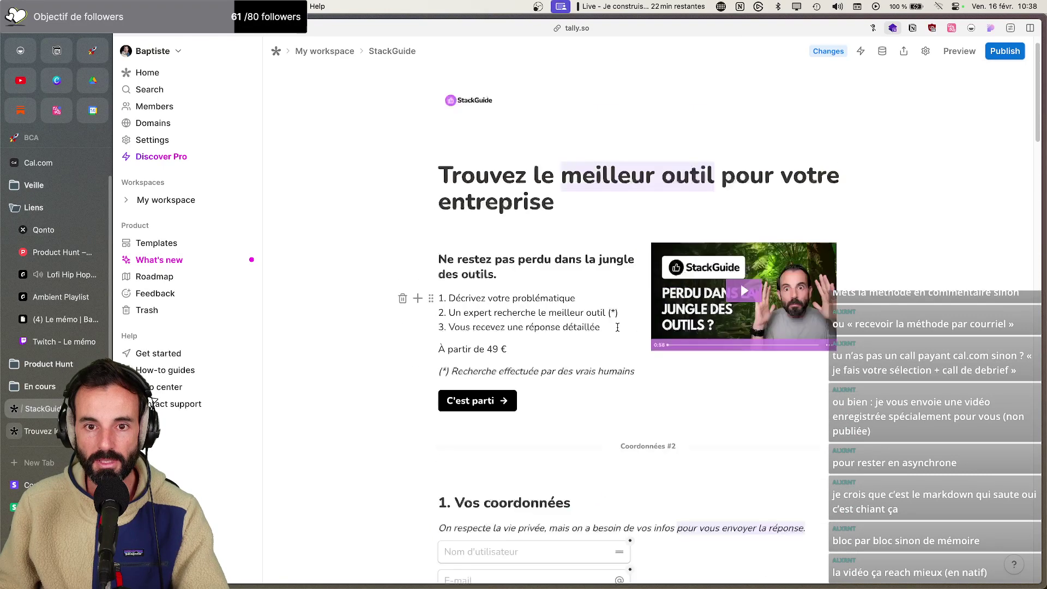
{"action": "scroll", "coordinate": [611, 335], "scroll_direction": "down", "scroll_amount": 3}
{"action": "scroll", "coordinate": [616, 345], "scroll_direction": "down", "scroll_amount": 7}
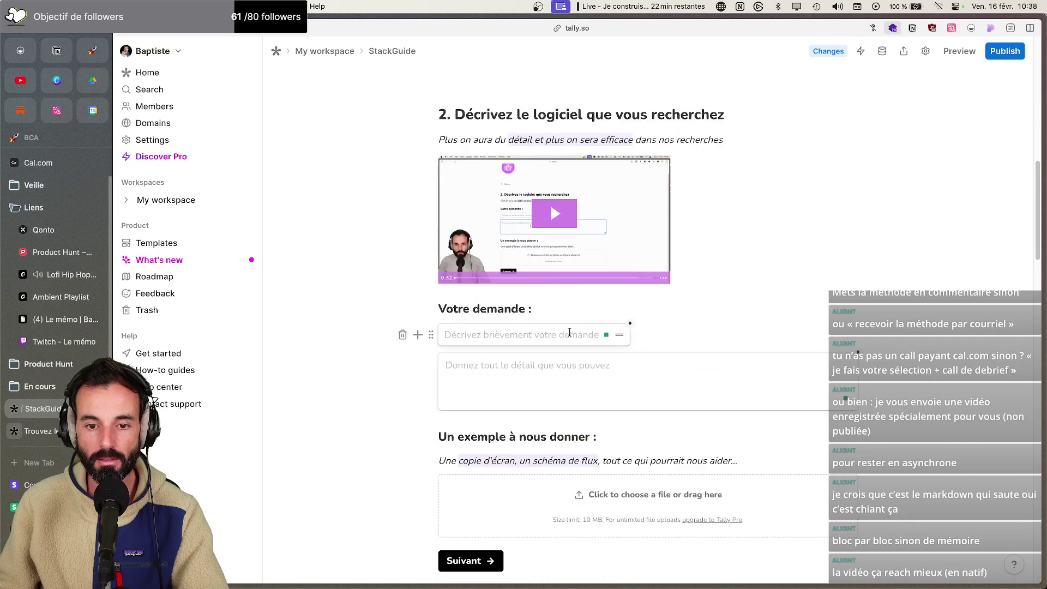
{"action": "scroll", "coordinate": [638, 344], "scroll_direction": "down", "scroll_amount": 4}
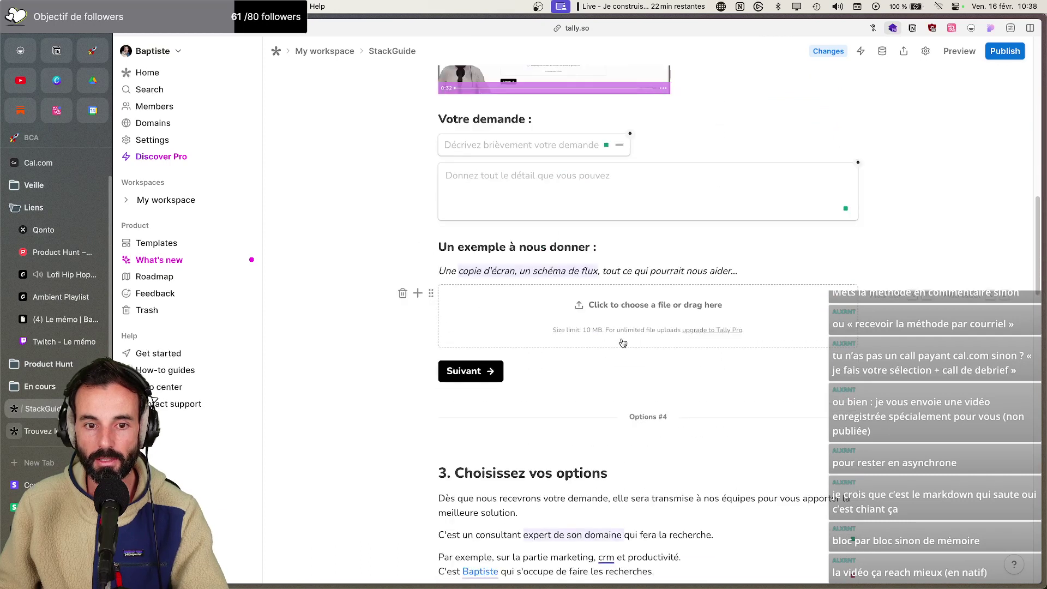
{"action": "scroll", "coordinate": [627, 349], "scroll_direction": "down", "scroll_amount": 3}
{"action": "scroll", "coordinate": [612, 356], "scroll_direction": "down", "scroll_amount": 3}
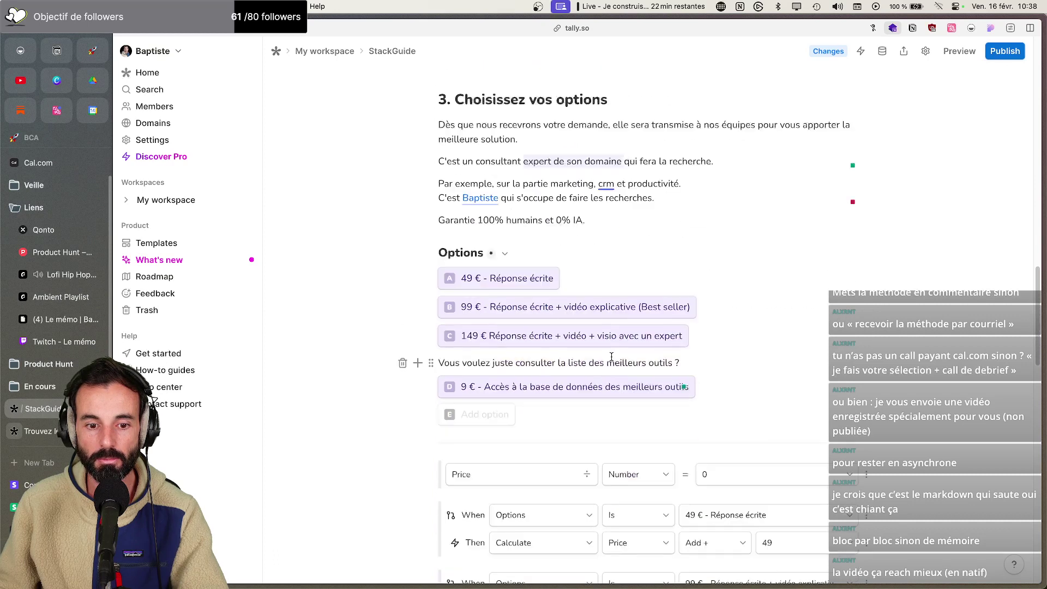
{"action": "scroll", "coordinate": [567, 416], "scroll_direction": "down", "scroll_amount": 2}
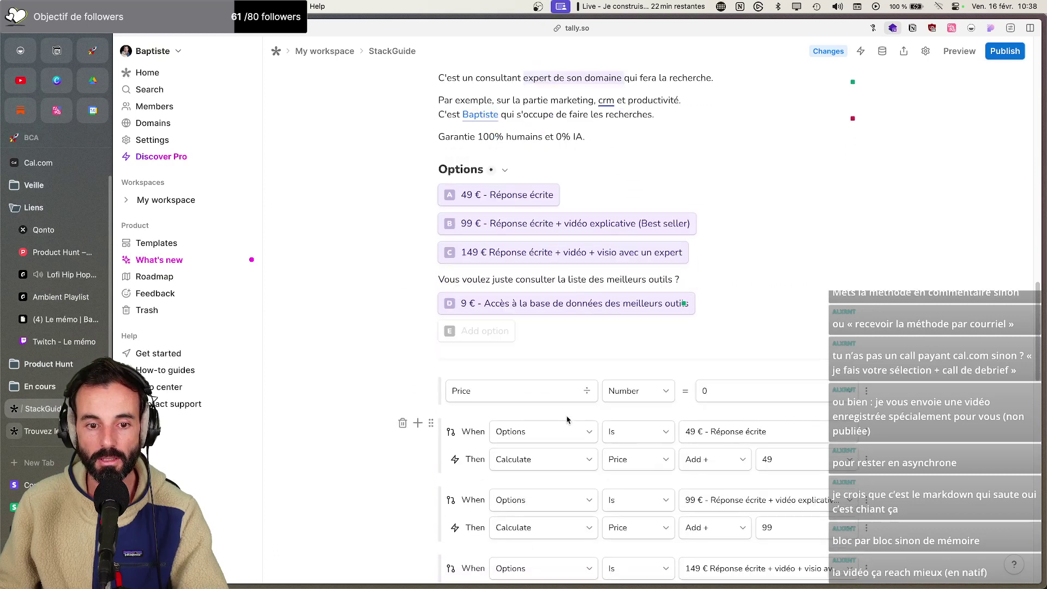
{"action": "scroll", "coordinate": [567, 418], "scroll_direction": "down", "scroll_amount": 8}
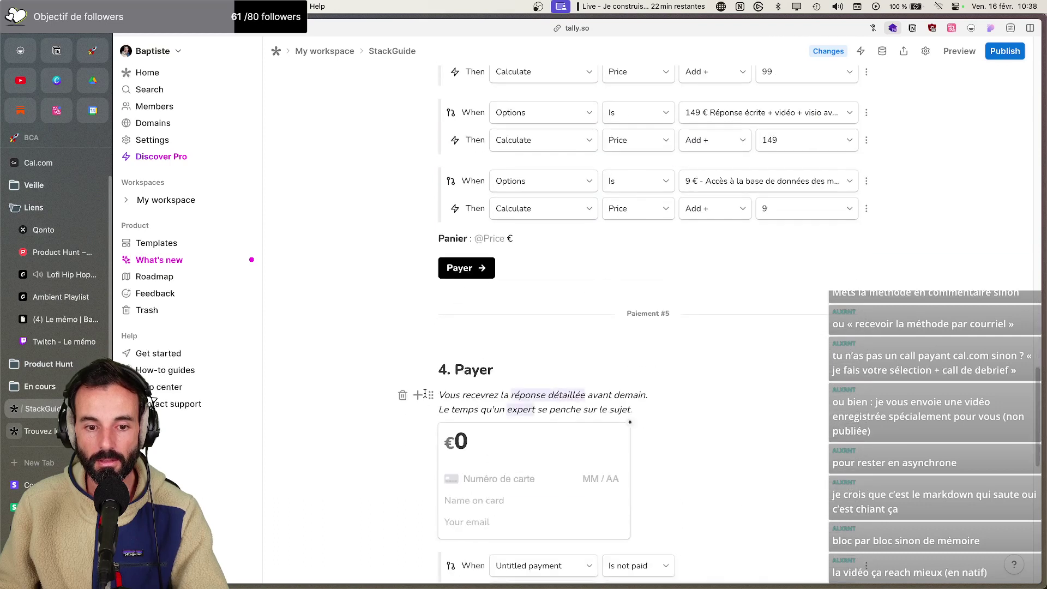
{"action": "scroll", "coordinate": [525, 428], "scroll_direction": "down", "scroll_amount": 6}
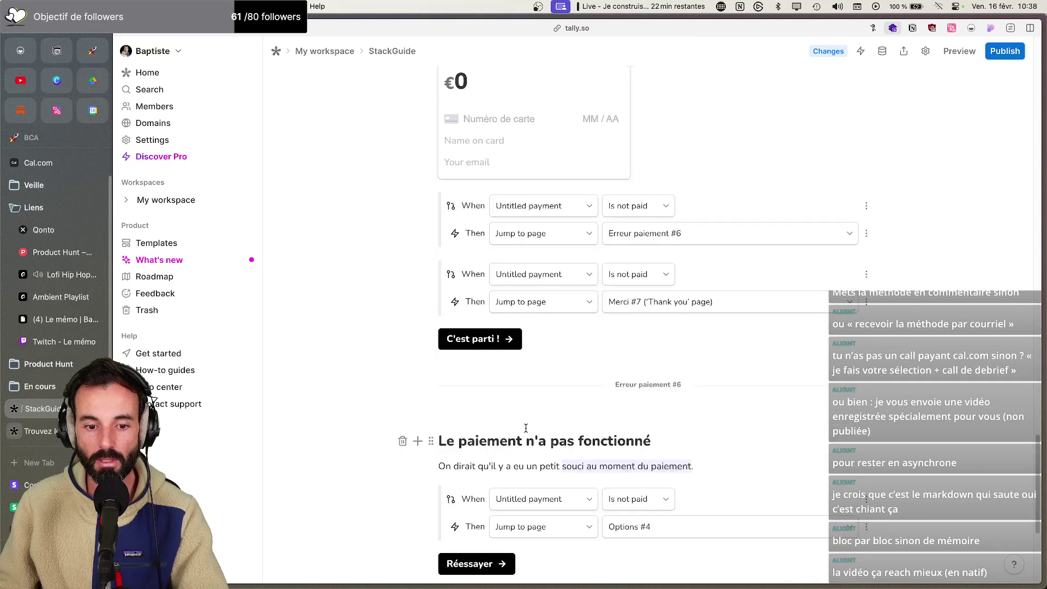
{"action": "scroll", "coordinate": [526, 428], "scroll_direction": "down", "scroll_amount": 3}
{"action": "left_click", "coordinate": [1008, 51]}
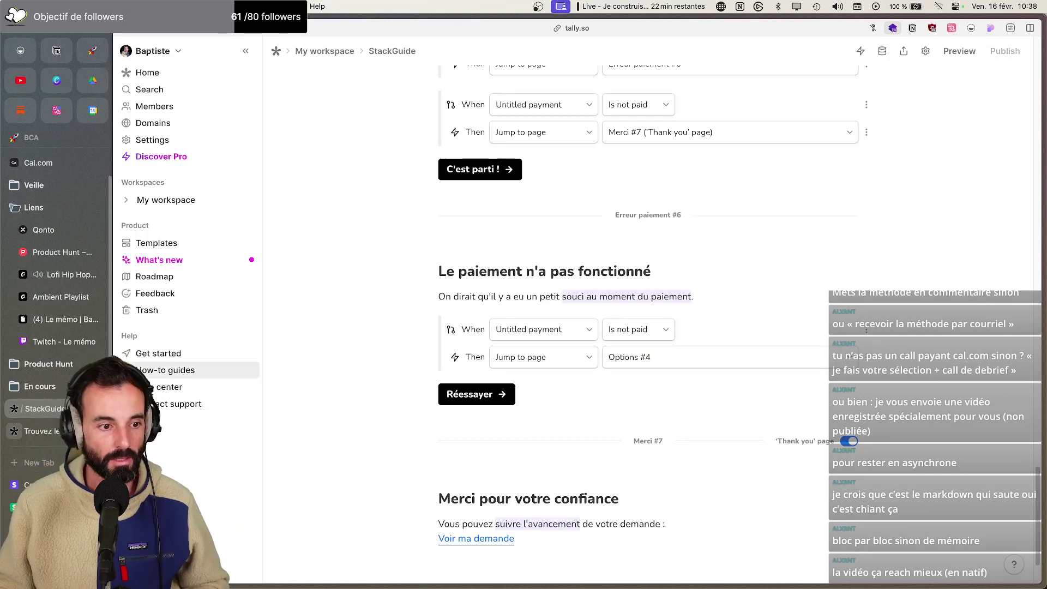
{"action": "scroll", "coordinate": [54, 327], "scroll_direction": "down", "scroll_amount": 5}
{"action": "left_click", "coordinate": [33, 471]}
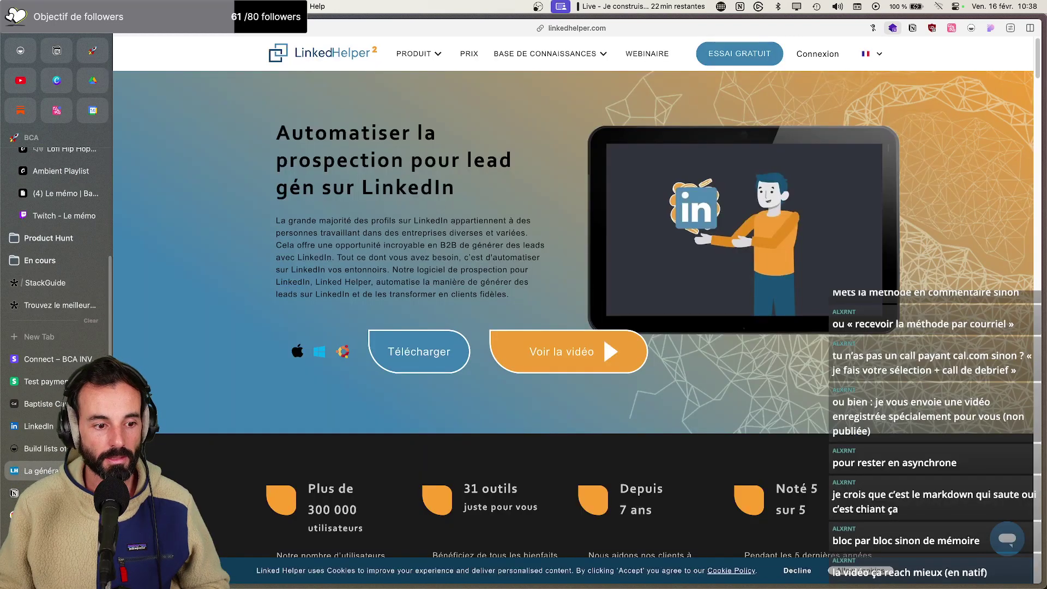
Close LinkedHelper, reopen the saved StackGuide draft, and correct 'rddit' to 'Reddit'
{"action": "key", "text": "super+w"}
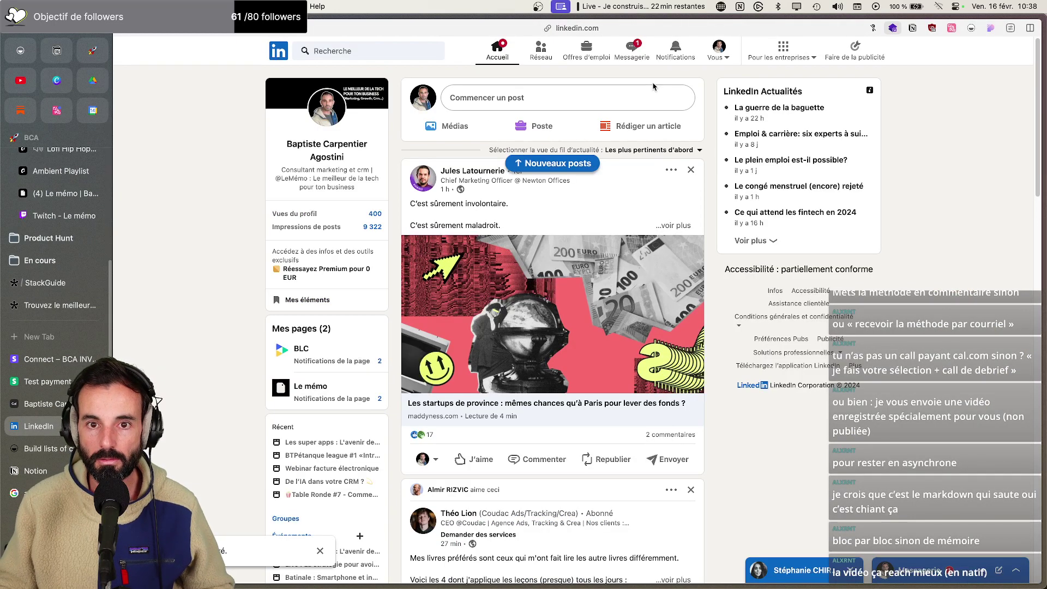
{"action": "left_click", "coordinate": [545, 106]}
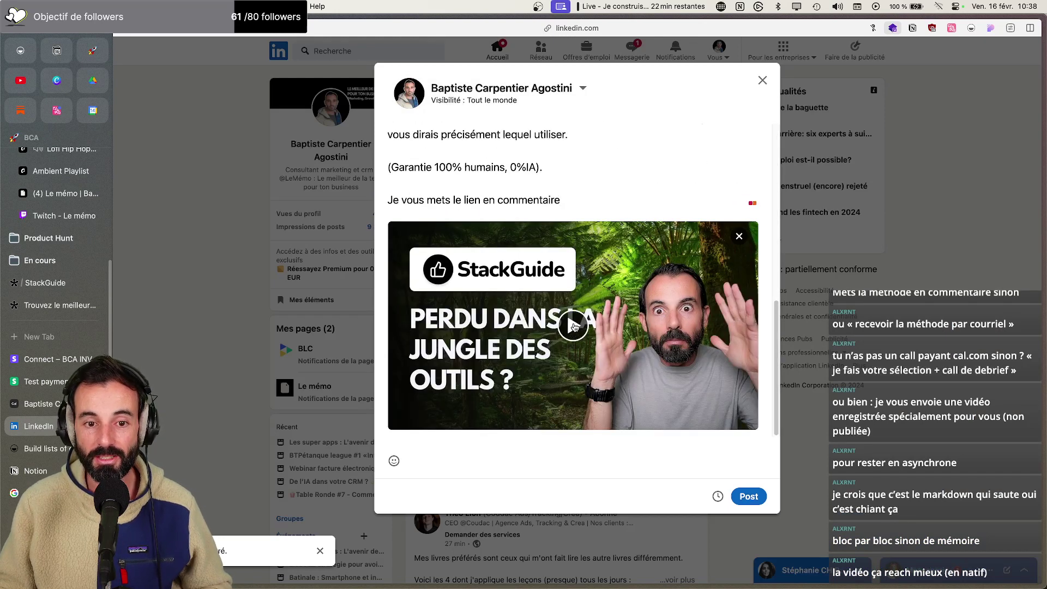
{"action": "scroll", "coordinate": [573, 327], "scroll_direction": "up", "scroll_amount": 6}
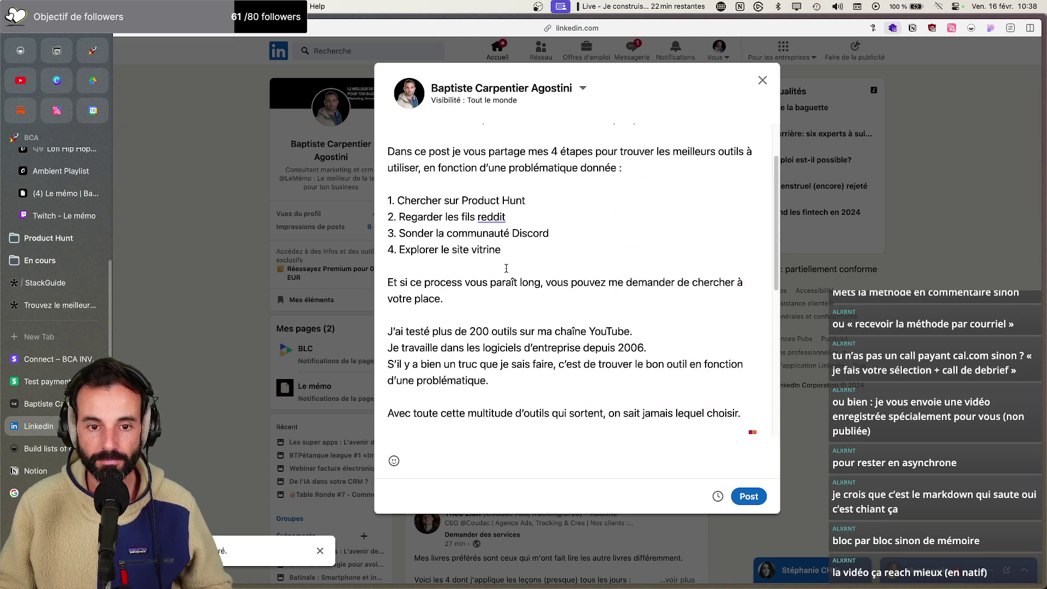
{"action": "right_click", "coordinate": [484, 216]}
{"action": "left_click", "coordinate": [547, 231]}
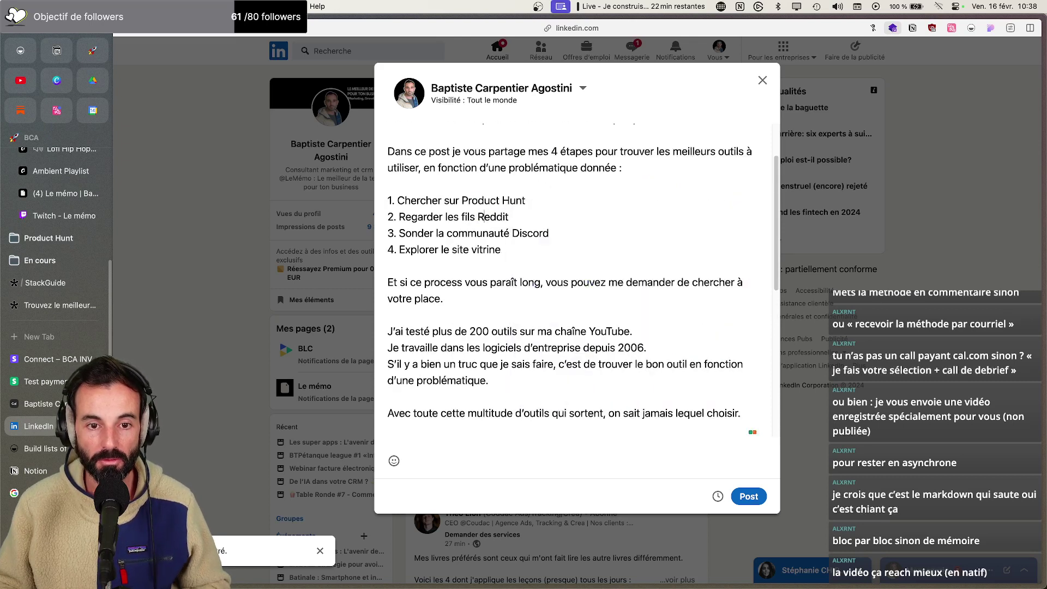
Replace the opening 'Dans ce post j' so the steps paragraph starts with 'Je vous partage'
{"action": "left_click", "coordinate": [581, 238]}
{"action": "scroll", "coordinate": [584, 238], "scroll_direction": "up", "scroll_amount": 2}
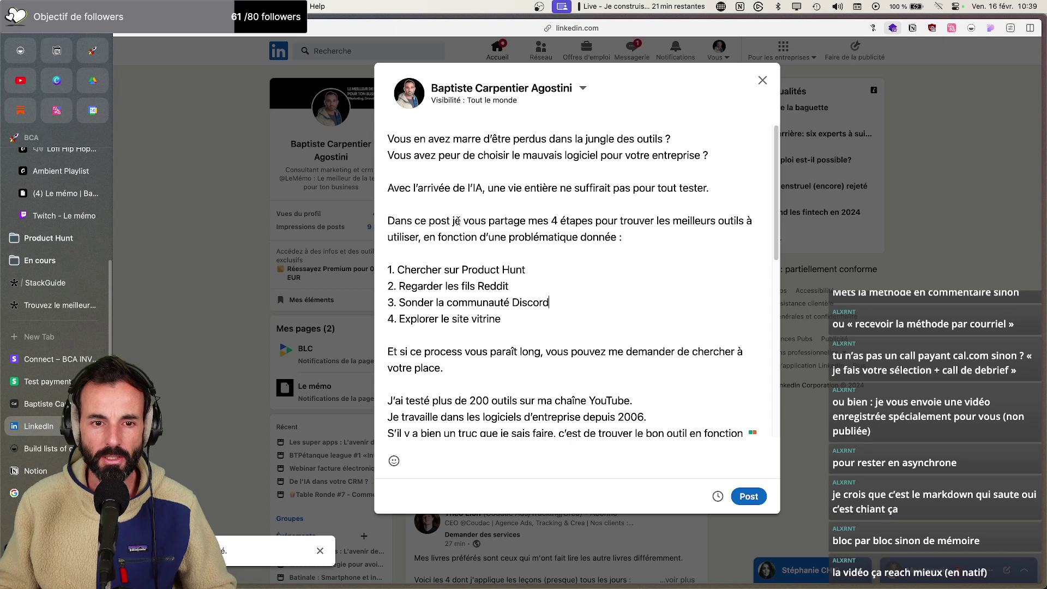
{"action": "left_click_drag", "start_coordinate": [450, 221], "coordinate": [377, 230]}
{"action": "type", "text": "J"}
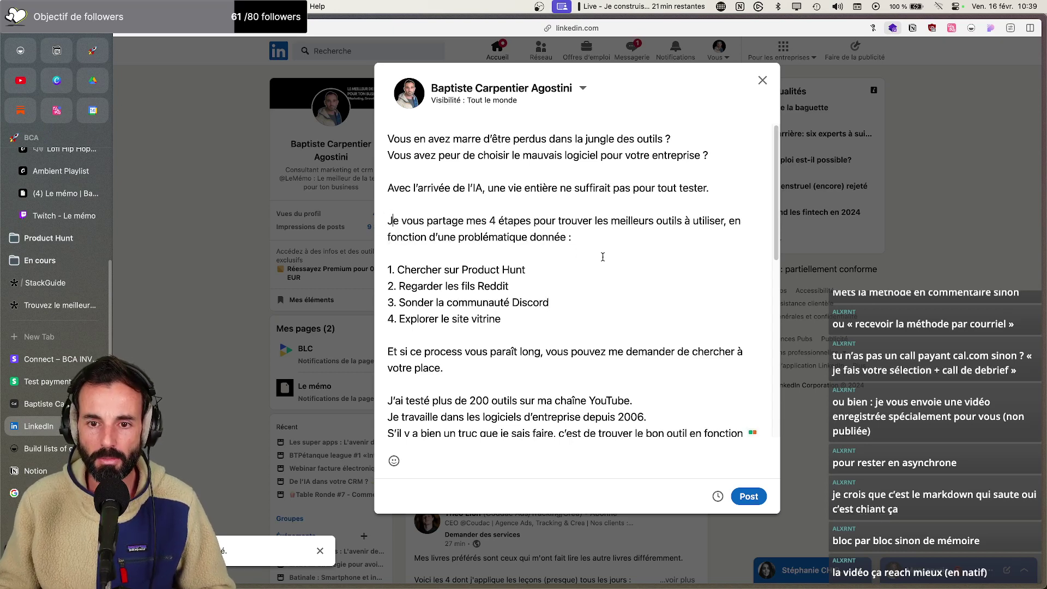
Append 'de l'éditeur' so step 4 reads 'Explorer le site vitrine de l'éditeur'
{"action": "scroll", "coordinate": [603, 258], "scroll_direction": "down", "scroll_amount": 2}
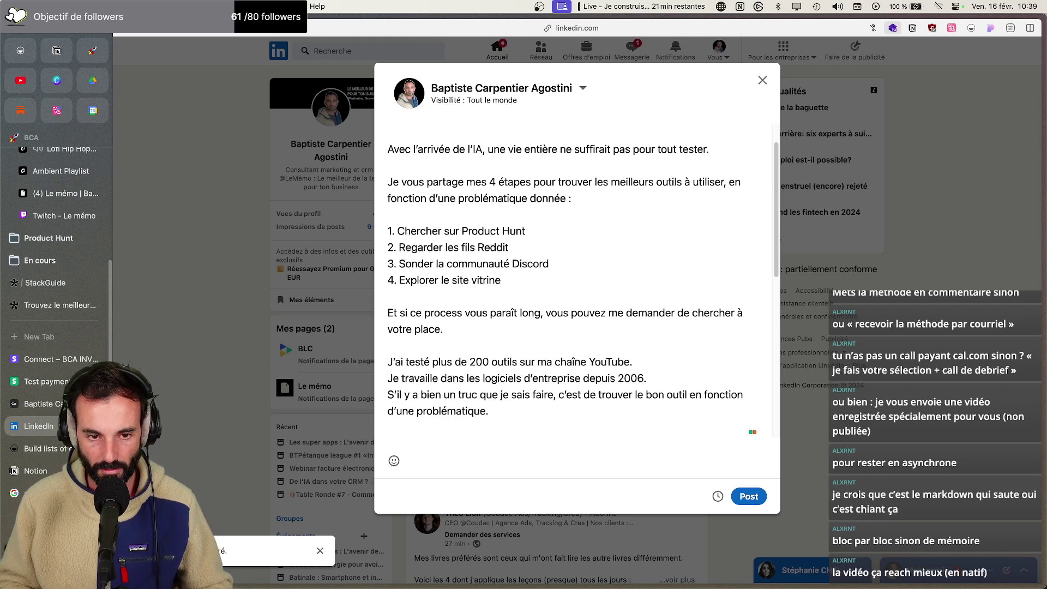
{"action": "type", "text": "de "}
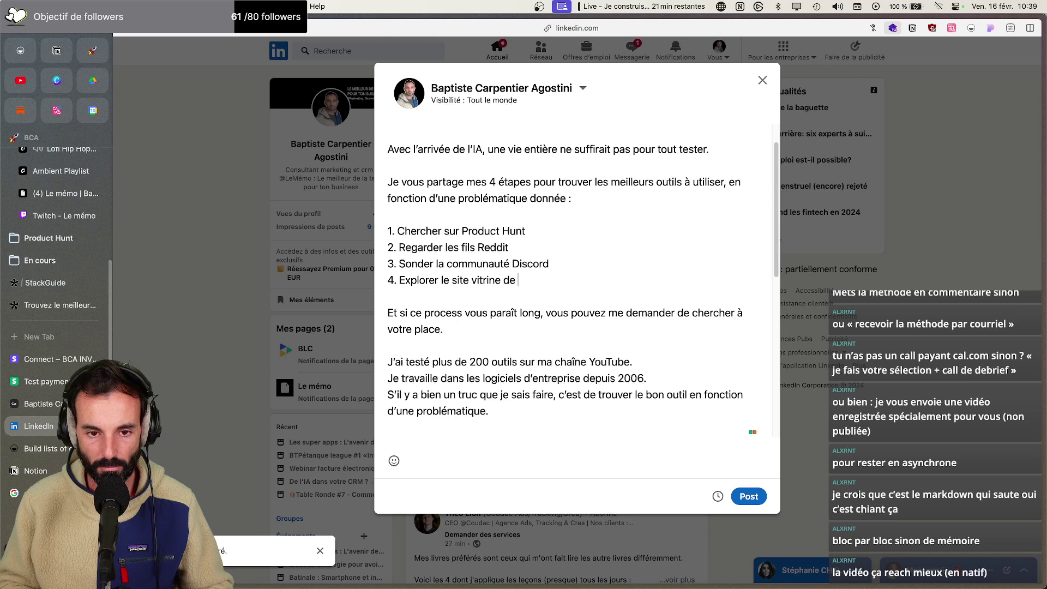
{"action": "type", "text": "l'éditeur"}
{"action": "scroll", "coordinate": [640, 303], "scroll_direction": "down", "scroll_amount": 1}
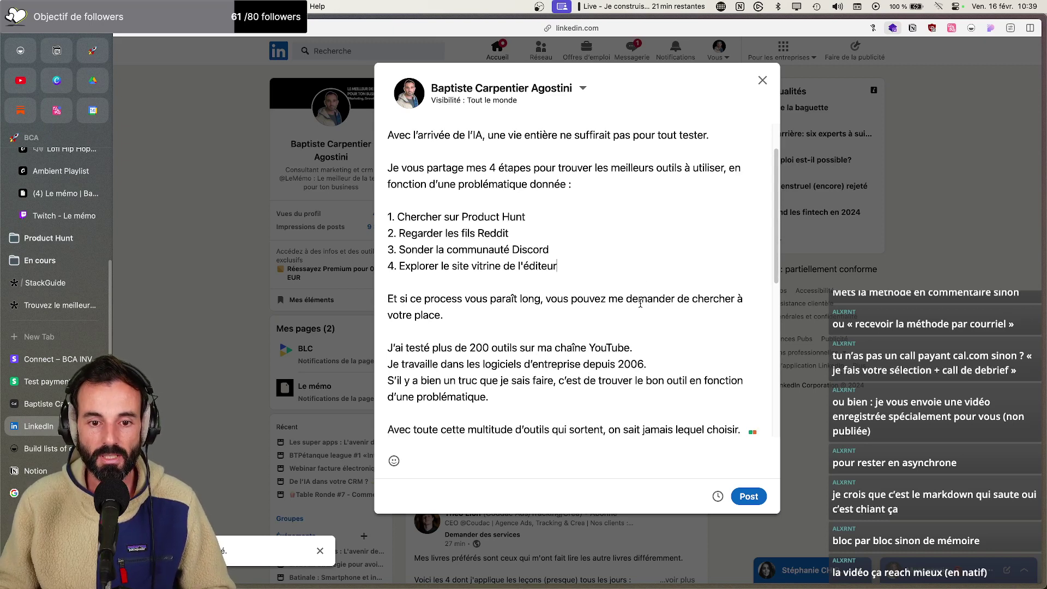
{"action": "scroll", "coordinate": [641, 308], "scroll_direction": "down", "scroll_amount": 1}
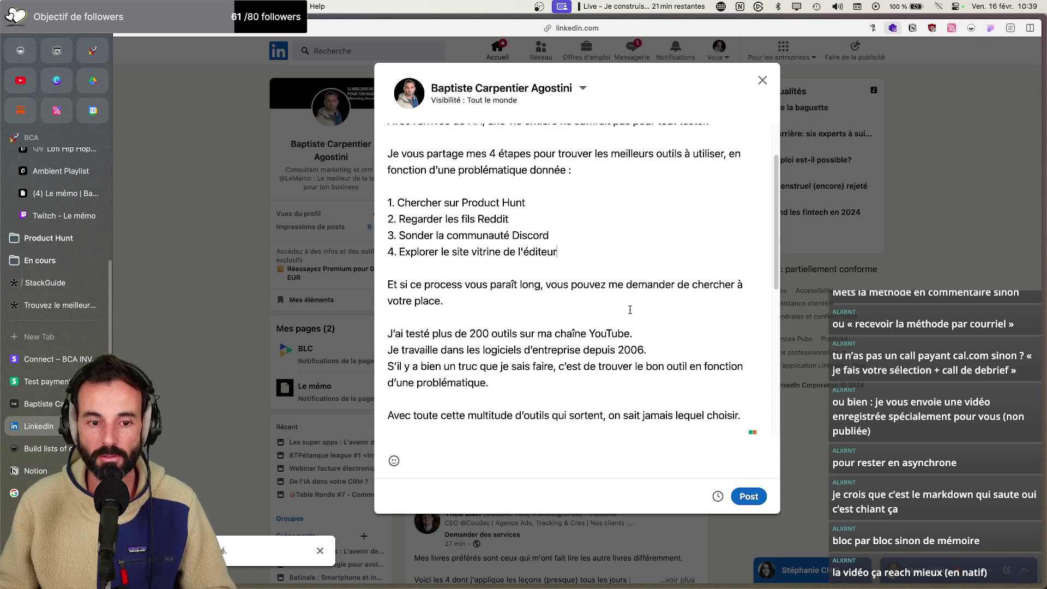
{"action": "scroll", "coordinate": [629, 309], "scroll_direction": "down", "scroll_amount": 2}
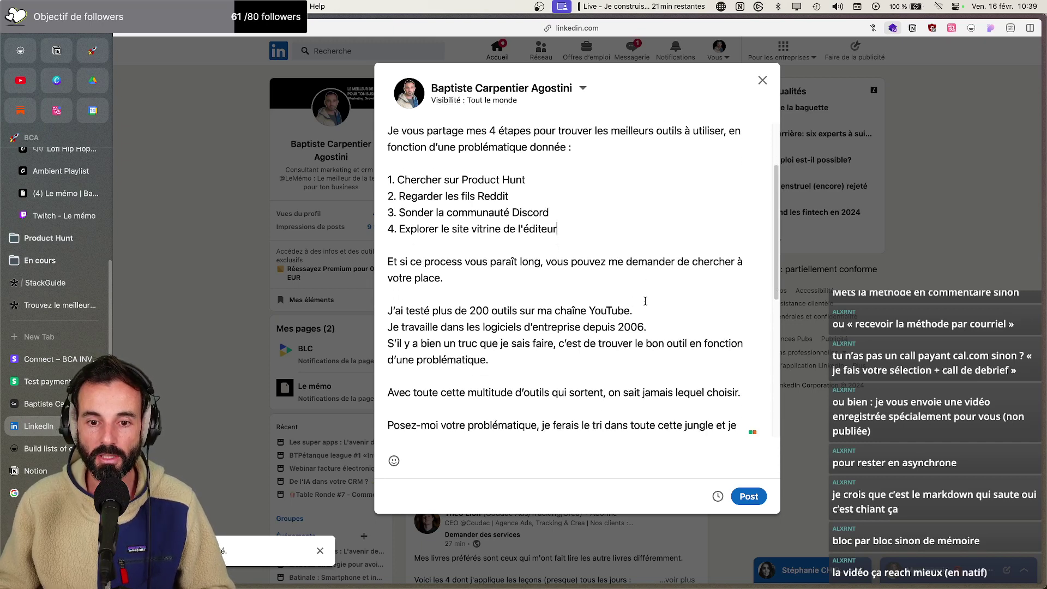
{"action": "scroll", "coordinate": [643, 300], "scroll_direction": "down", "scroll_amount": 1}
{"action": "scroll", "coordinate": [663, 293], "scroll_direction": "down", "scroll_amount": 3}
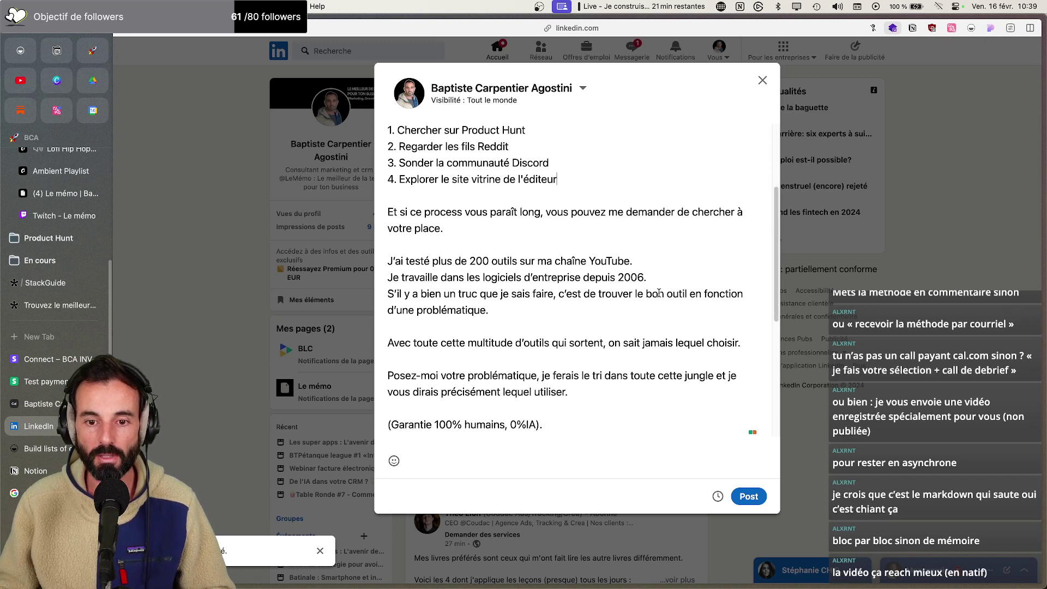
{"action": "scroll", "coordinate": [659, 294], "scroll_direction": "down", "scroll_amount": 2}
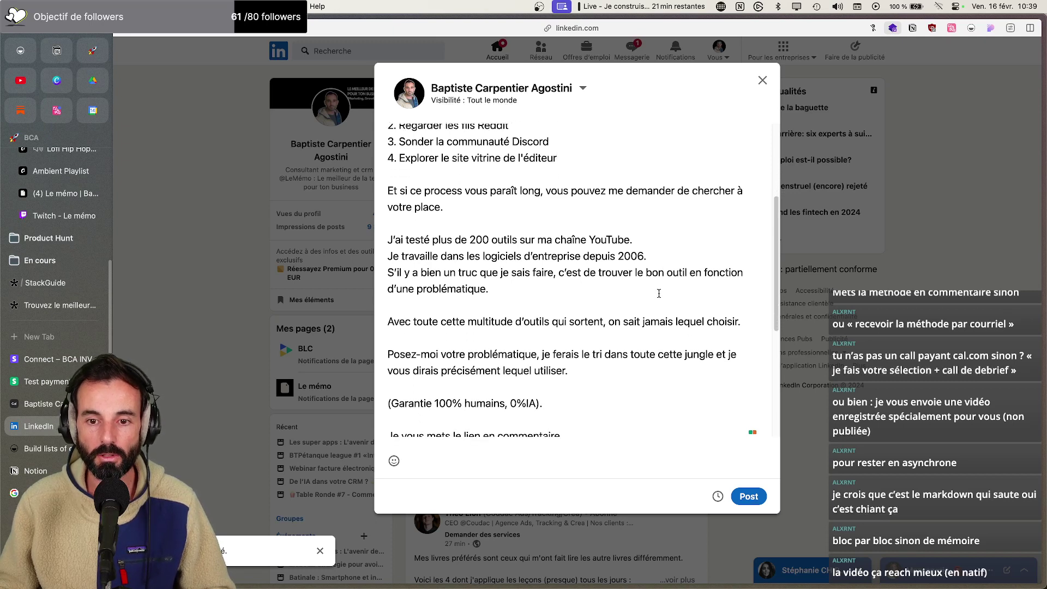
Replace the period after 'problématique' with 'donnée' in the post text
{"action": "left_click", "coordinate": [614, 287]}
{"action": "key", "text": "BackSpace"}
{"action": "type", "text": "donnée"}
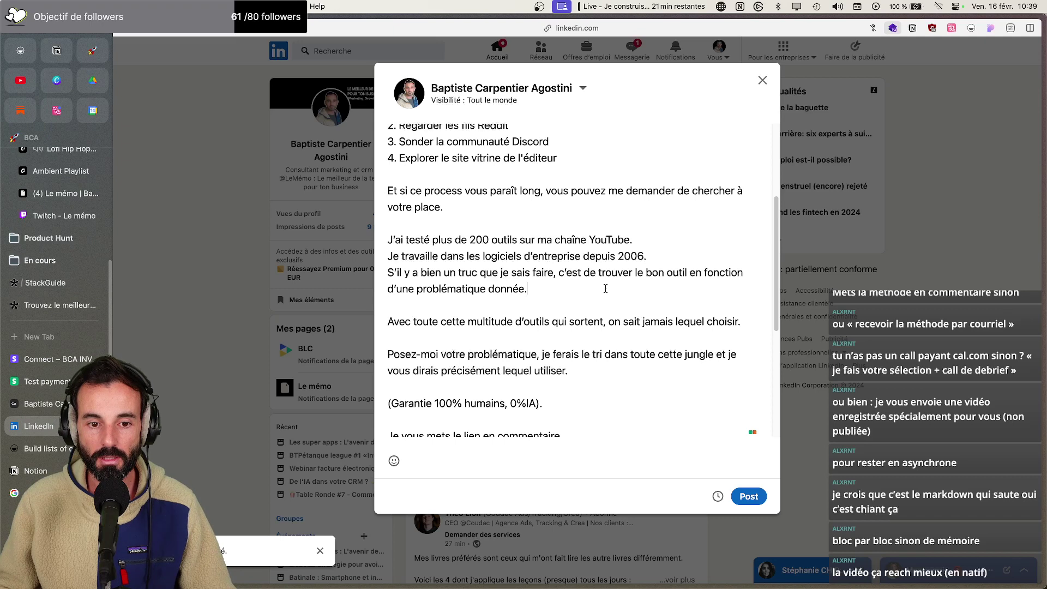
{"action": "scroll", "coordinate": [607, 287], "scroll_direction": "down", "scroll_amount": 2}
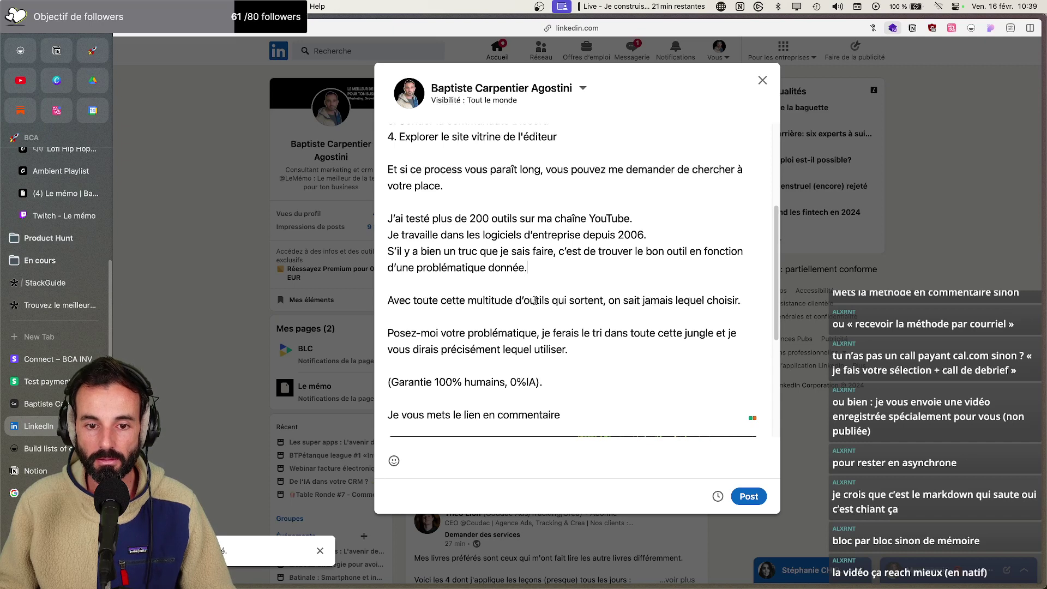
{"action": "scroll", "coordinate": [534, 303], "scroll_direction": "up", "scroll_amount": 6}
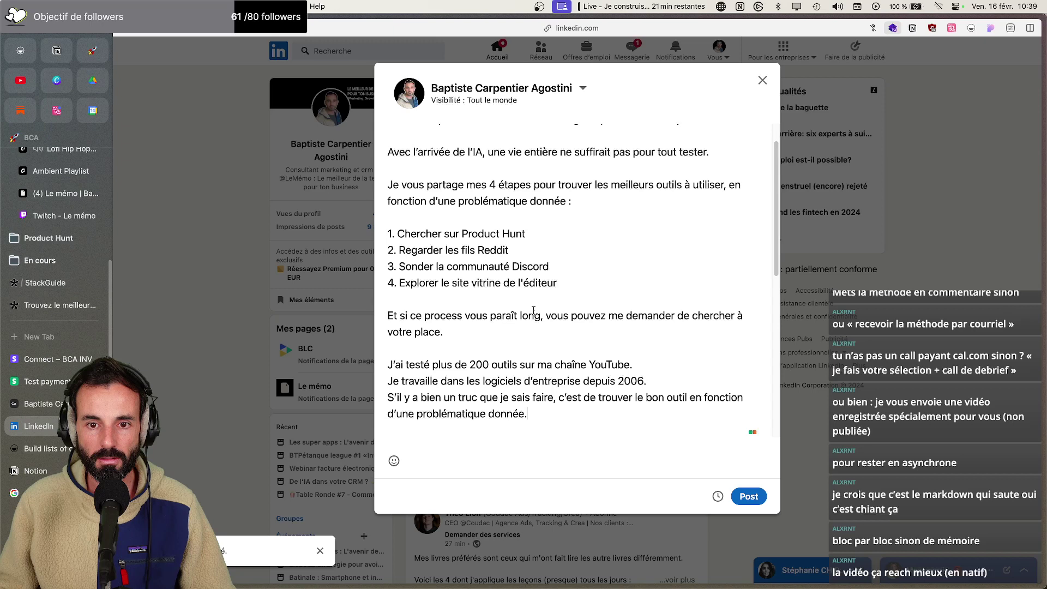
{"action": "scroll", "coordinate": [533, 310], "scroll_direction": "down", "scroll_amount": 3}
{"action": "scroll", "coordinate": [531, 311], "scroll_direction": "down", "scroll_amount": 2}
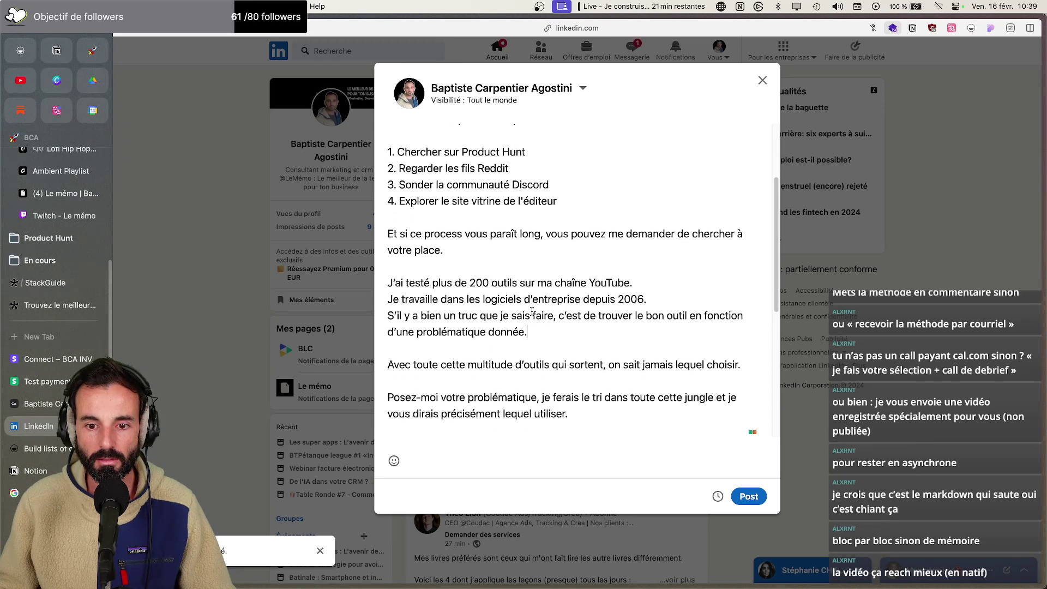
{"action": "scroll", "coordinate": [532, 312], "scroll_direction": "down", "scroll_amount": 2}
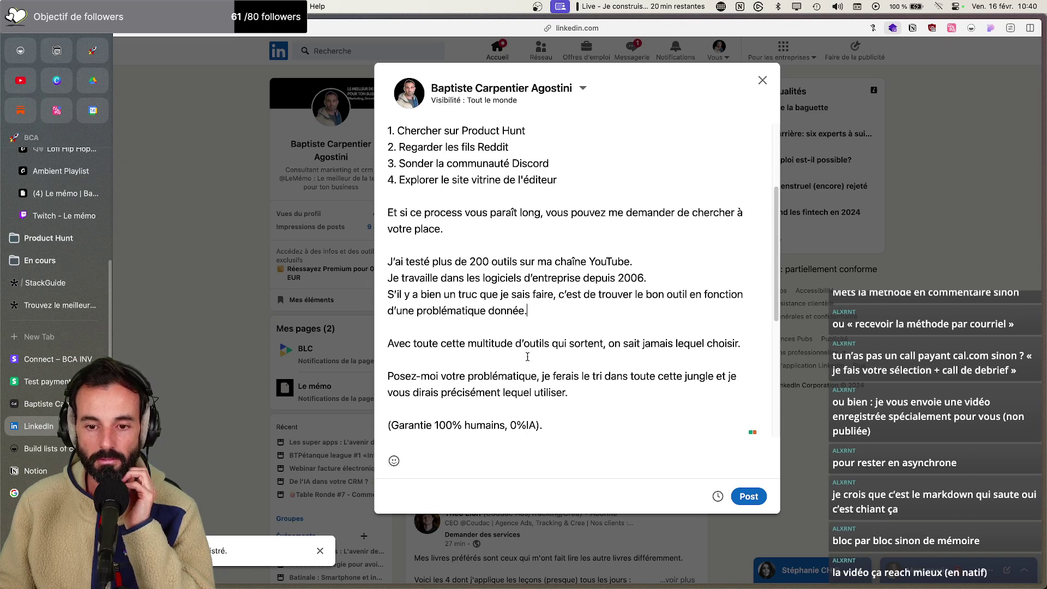
{"action": "scroll", "coordinate": [527, 357], "scroll_direction": "down", "scroll_amount": 1}
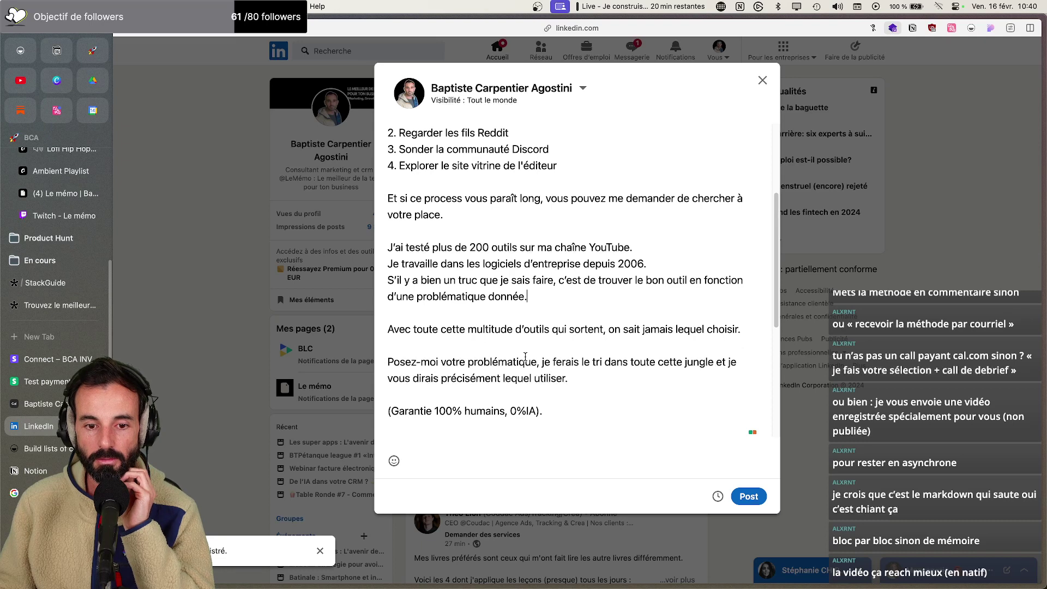
Replace 'Posez-moi votre problématique' with 'Décrivez-moi l'usage recherché' and end the offer with 'quel logiciel utilisé.'
{"action": "left_click_drag", "start_coordinate": [537, 361], "coordinate": [388, 360]}
{"action": "type", "text": "Dé"}
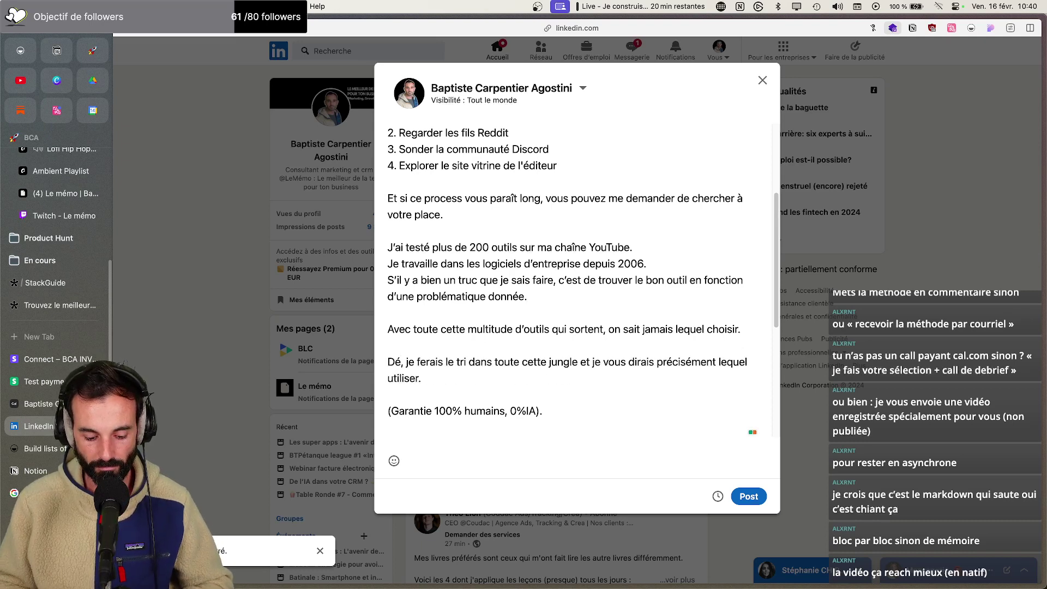
{"action": "type", "text": "crivez-m"}
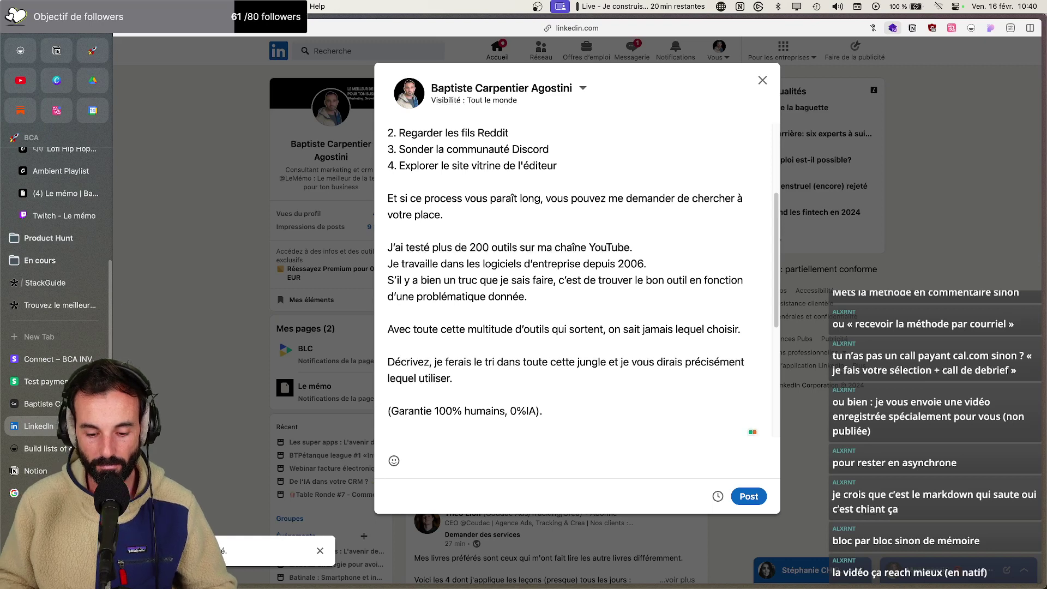
{"action": "type", "text": "oi l'usage re"}
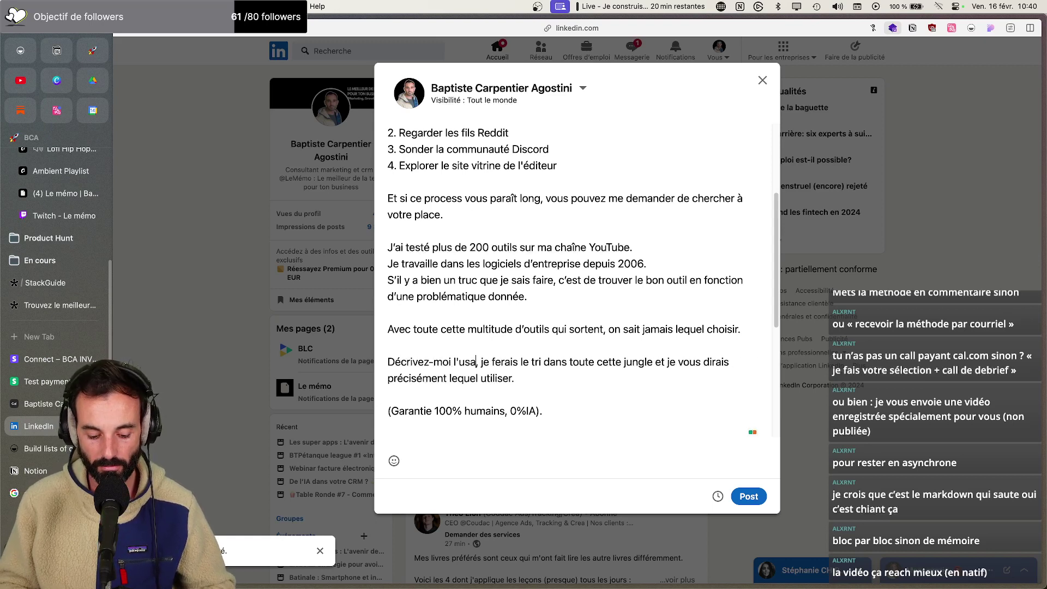
{"action": "type", "text": "cherché"}
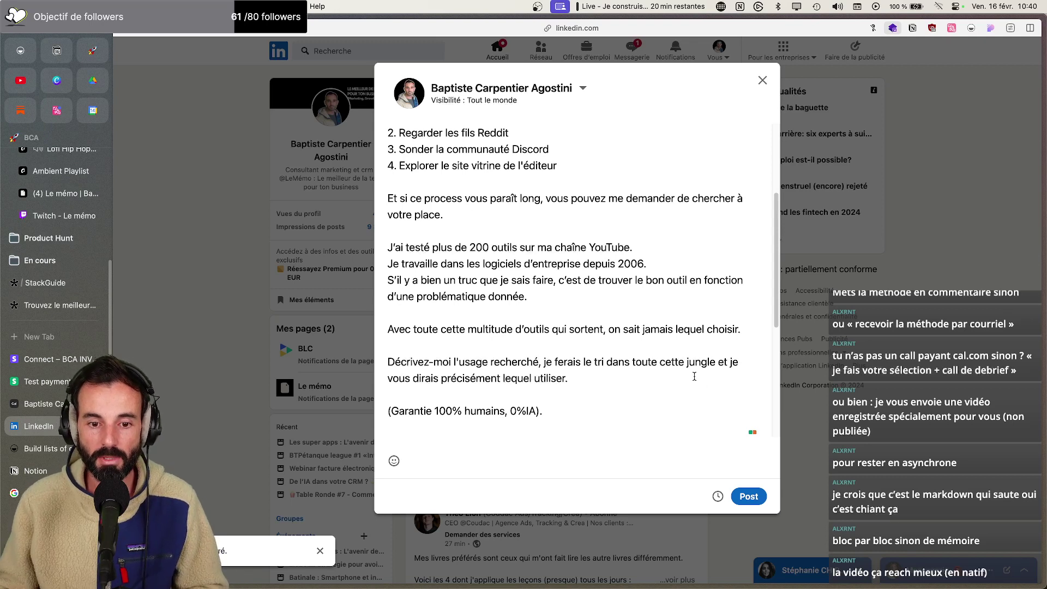
{"action": "left_click_drag", "start_coordinate": [571, 378], "coordinate": [503, 378]}
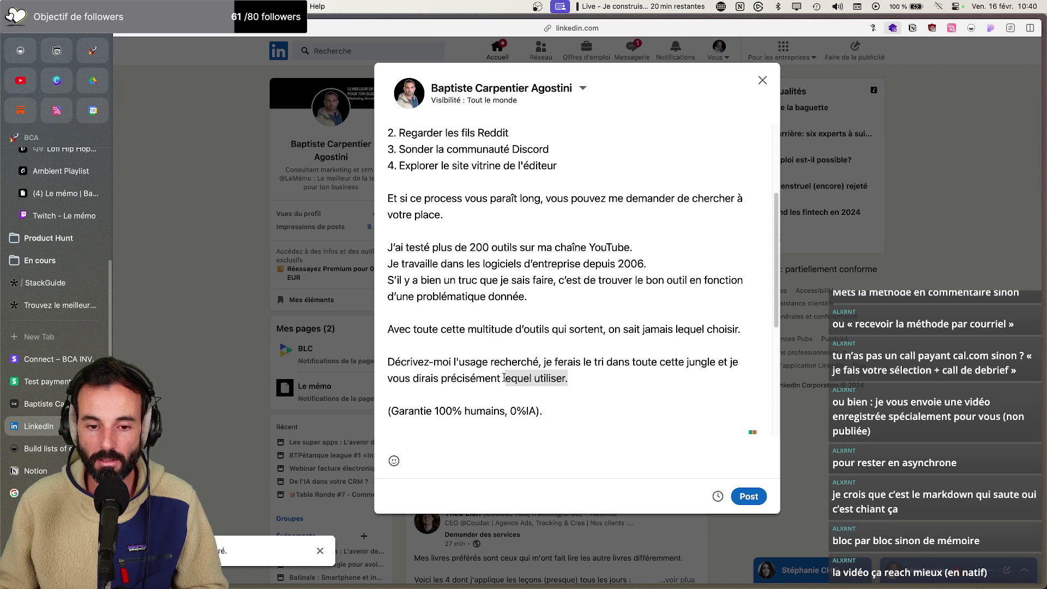
{"action": "type", "text": "lque"}
{"action": "key", "text": "BackSpace"}
{"action": "key", "text": "BackSpace"}
{"action": "key", "text": "BackSpace"}
{"action": "key", "text": "BackSpace"}
{"action": "type", "text": "quel"}
{"action": "key", "text": "BackSpace"}
{"action": "key", "text": "BackSpace"}
{"action": "key", "text": "BackSpace"}
{"action": "type", "text": "uekl "}
{"action": "type", "text": "ogiciel utilisé"}
{"action": "type", "text": "."}
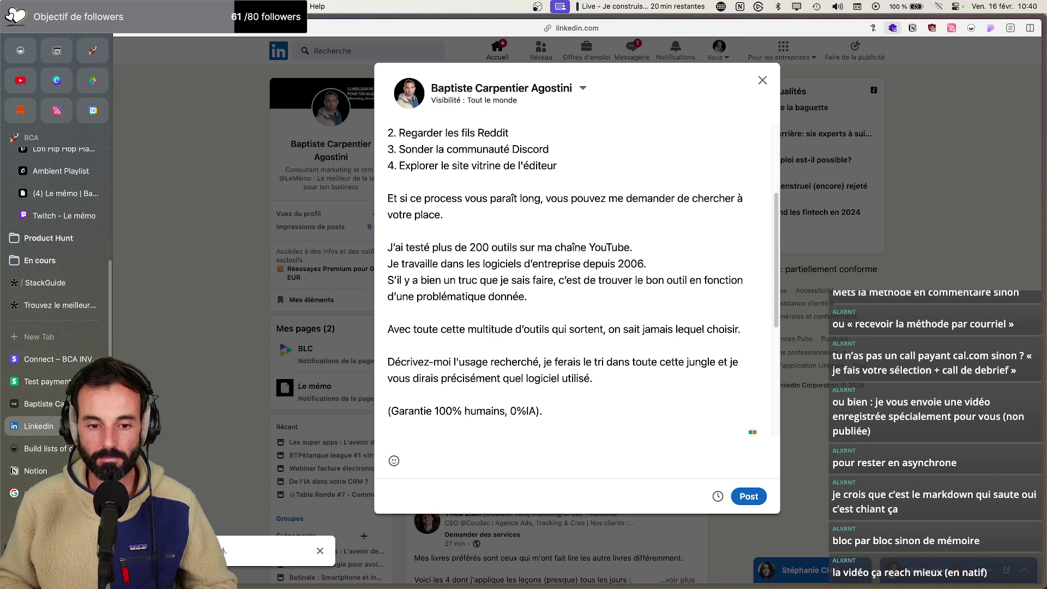
{"action": "scroll", "coordinate": [508, 364], "scroll_direction": "down", "scroll_amount": 3}
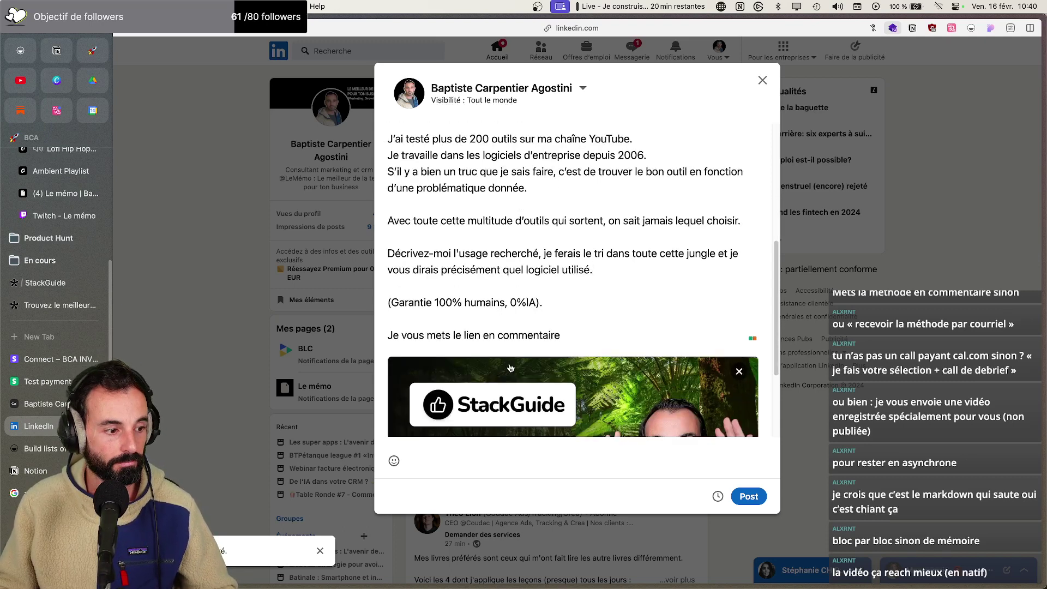
Delete the 'Avec toute cette multitude' sentence and its leftover blank line
{"action": "scroll", "coordinate": [511, 368], "scroll_direction": "up", "scroll_amount": 7}
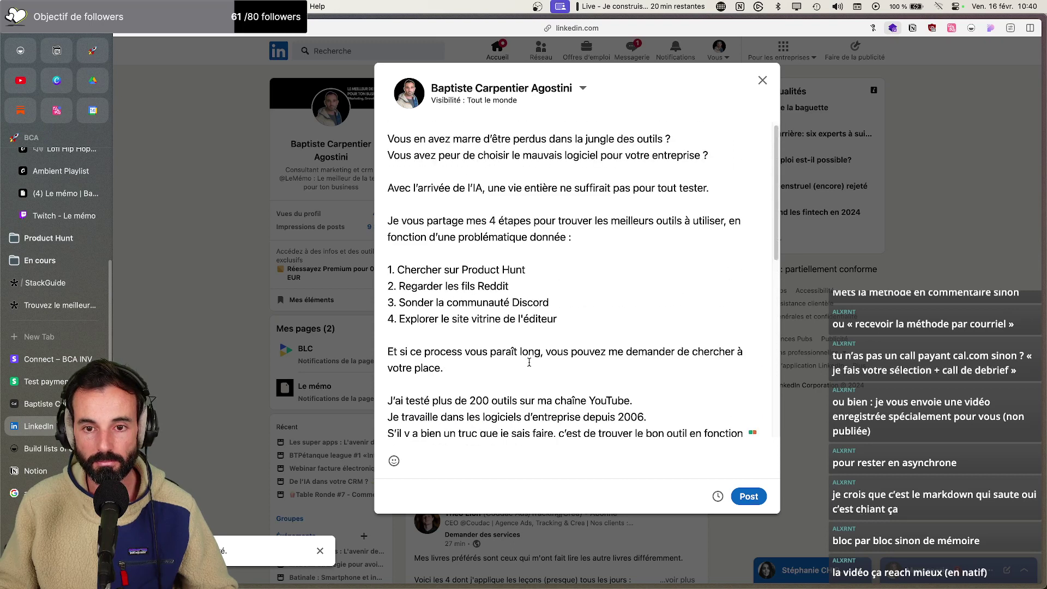
{"action": "scroll", "coordinate": [528, 362], "scroll_direction": "down", "scroll_amount": 5}
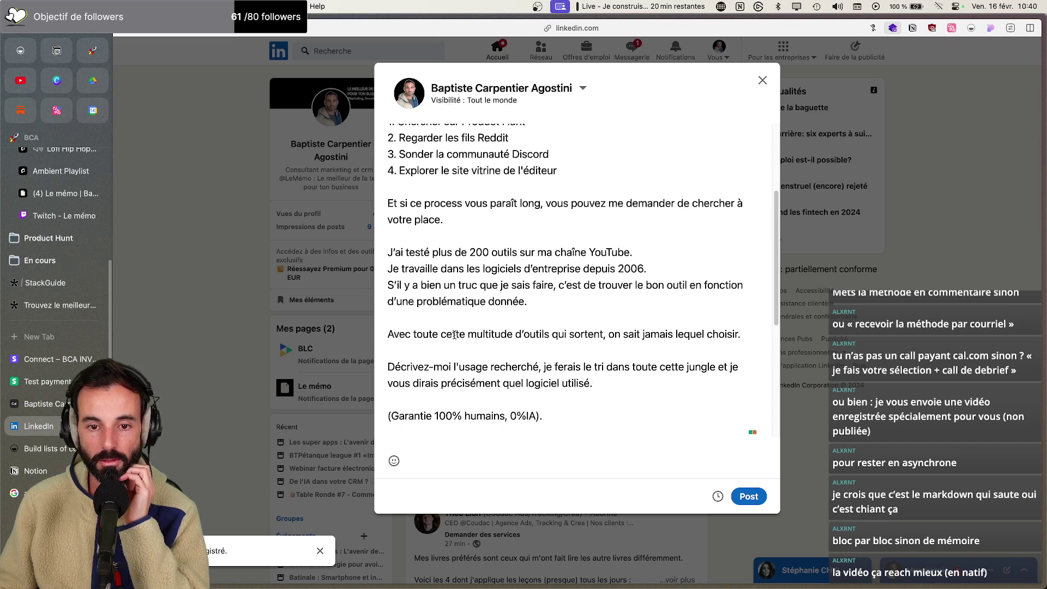
{"action": "scroll", "coordinate": [453, 330], "scroll_direction": "down", "scroll_amount": 1}
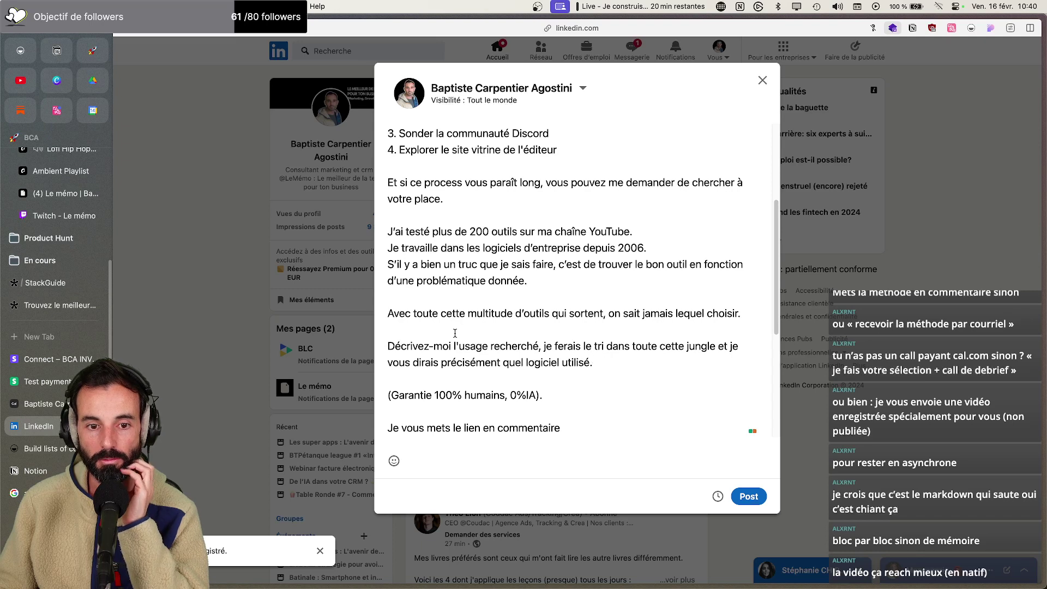
{"action": "scroll", "coordinate": [455, 332], "scroll_direction": "down", "scroll_amount": 1}
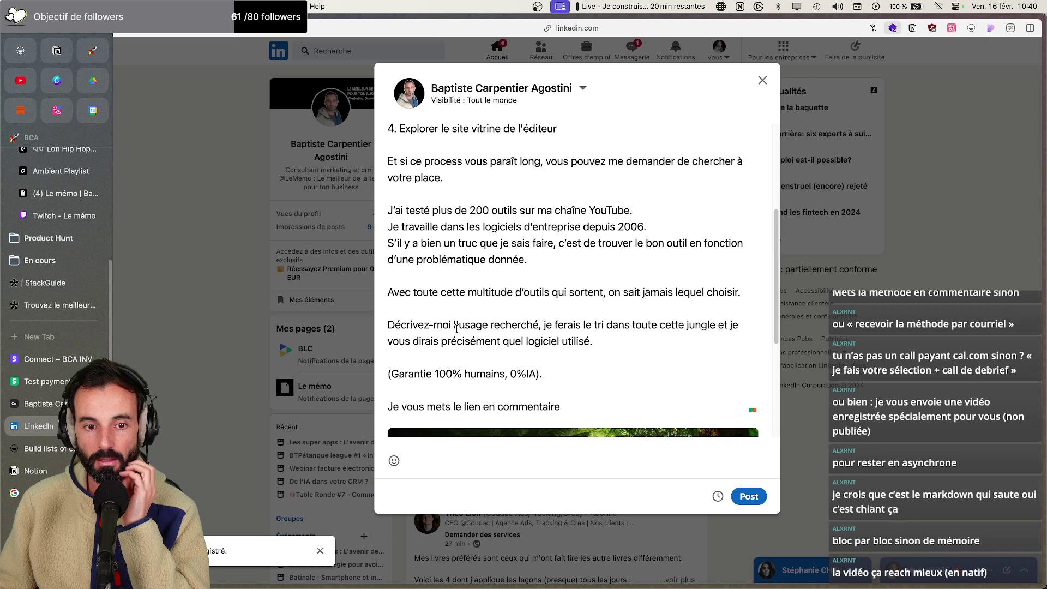
{"action": "left_click", "coordinate": [750, 291]}
{"action": "left_click_drag", "start_coordinate": [750, 291], "coordinate": [387, 292]}
{"action": "key", "text": "BackSpace"}
{"action": "key", "text": "Delete"}
{"action": "key", "text": "Delete"}
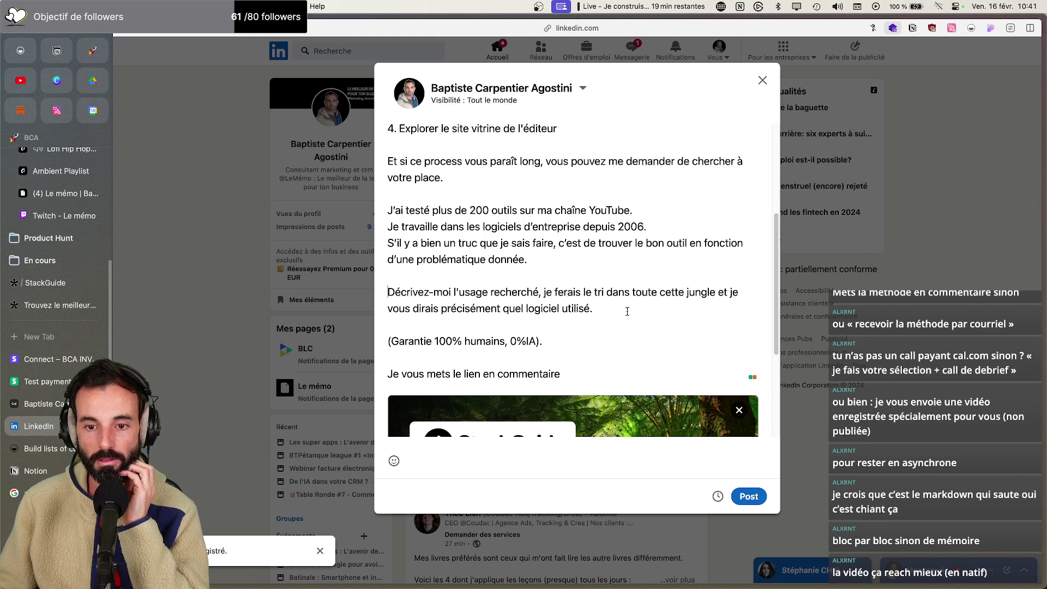
End the offer with 'je vous donnerais précisément la solution la plus adaptée.'
{"action": "left_click_drag", "start_coordinate": [624, 308], "coordinate": [420, 314]}
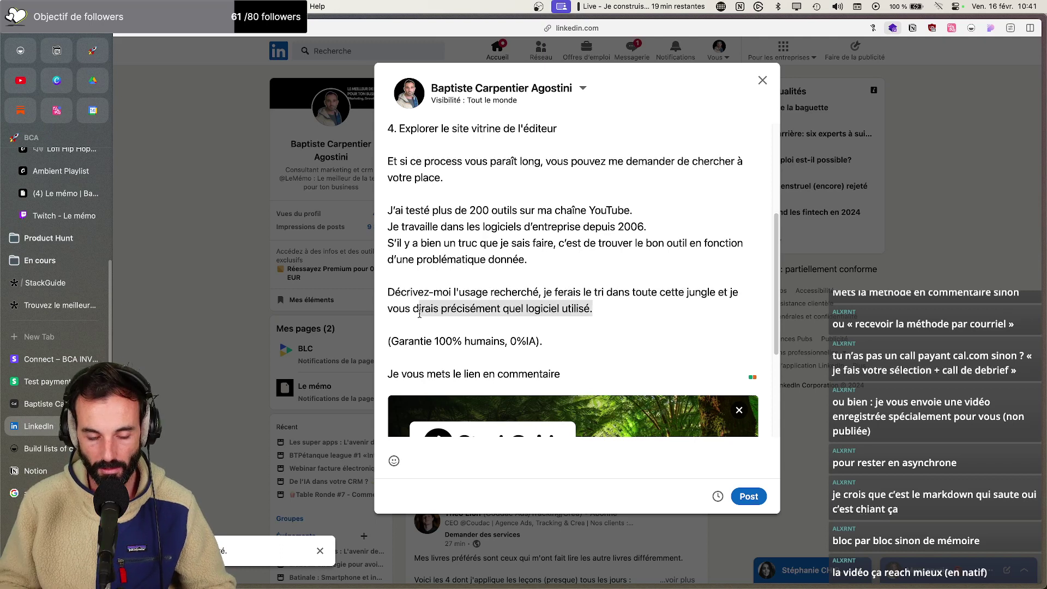
{"action": "type", "text": "onnerais précisemen"}
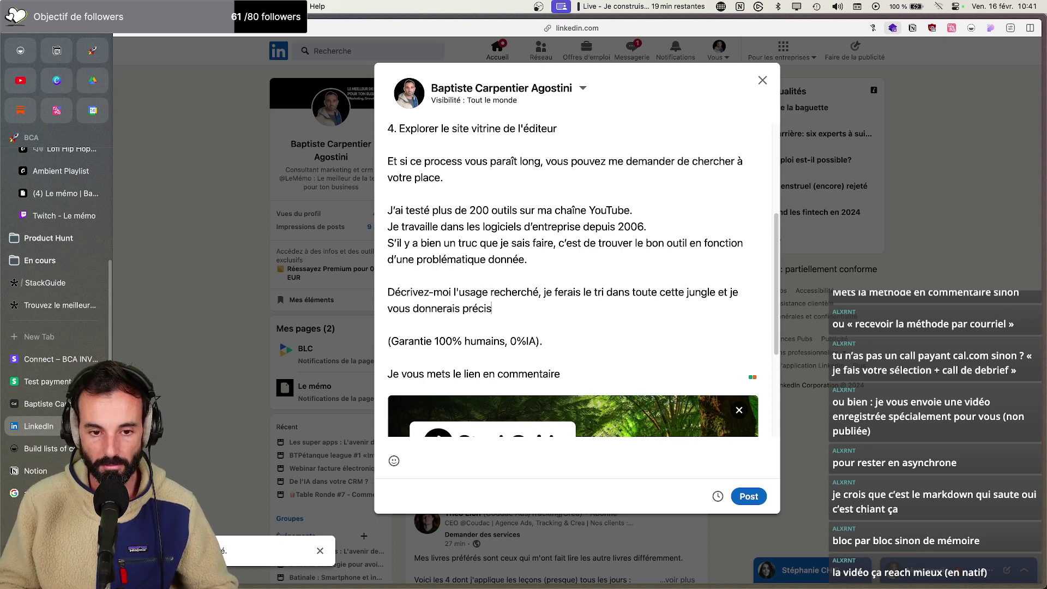
{"action": "key", "text": "BackSpace"}
{"action": "key", "text": "BackSpace"}
{"action": "key", "text": "BackSpace"}
{"action": "key", "text": "BackSpace"}
{"action": "type", "text": "ément la so"}
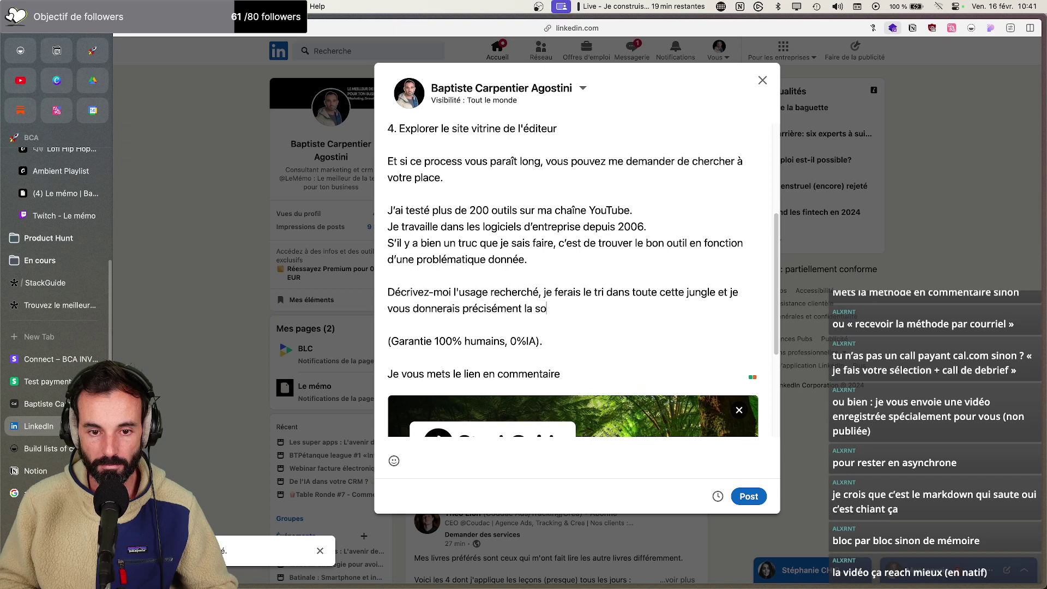
{"action": "type", "text": "lution la plus adaptée."}
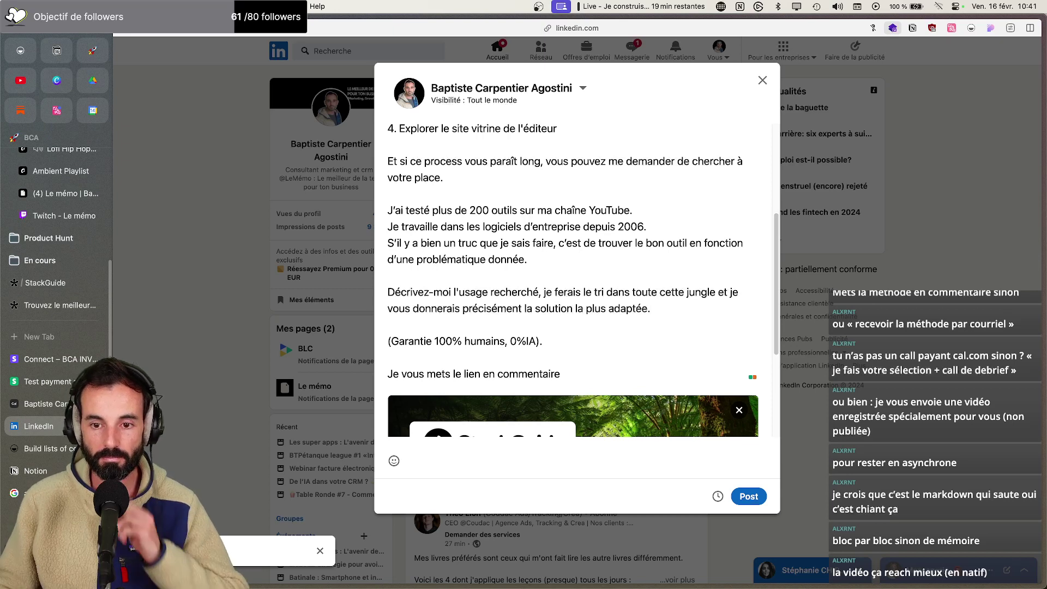
Place the cursor between '0%' and 'IA' in the guarantee line to add a space
{"action": "left_click", "coordinate": [739, 296]}
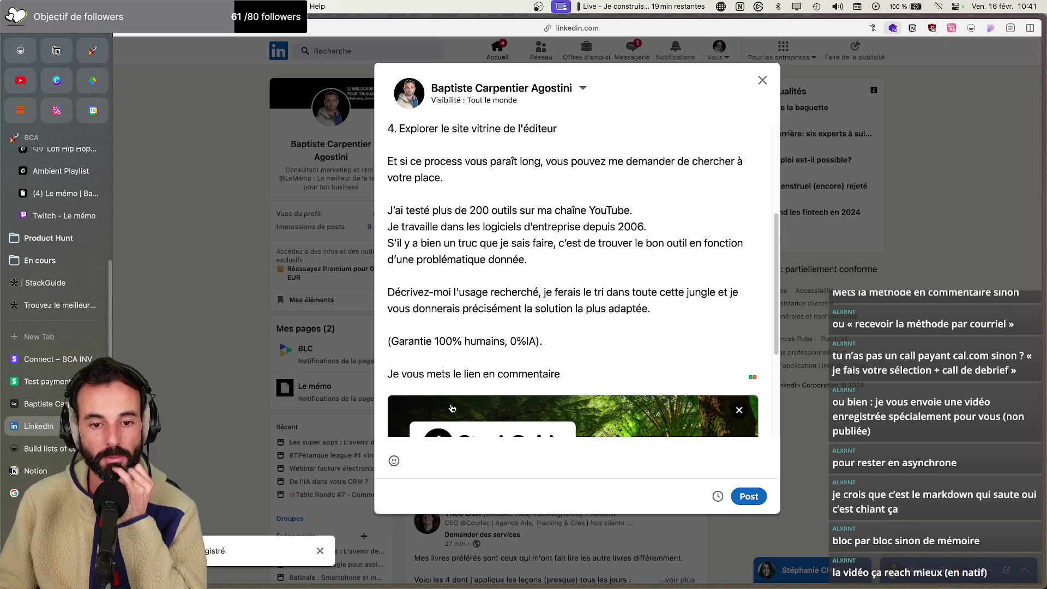
{"action": "left_click", "coordinate": [516, 342]}
{"action": "left_click", "coordinate": [588, 349]}
{"action": "scroll", "coordinate": [588, 348], "scroll_direction": "down", "scroll_amount": 2}
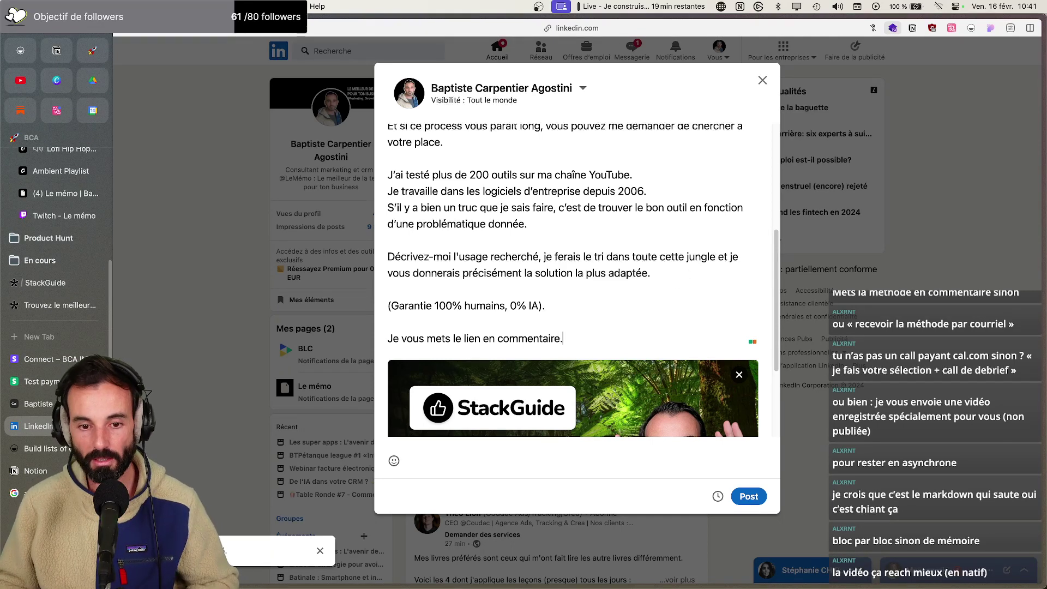
{"action": "scroll", "coordinate": [603, 345], "scroll_direction": "up", "scroll_amount": 3}
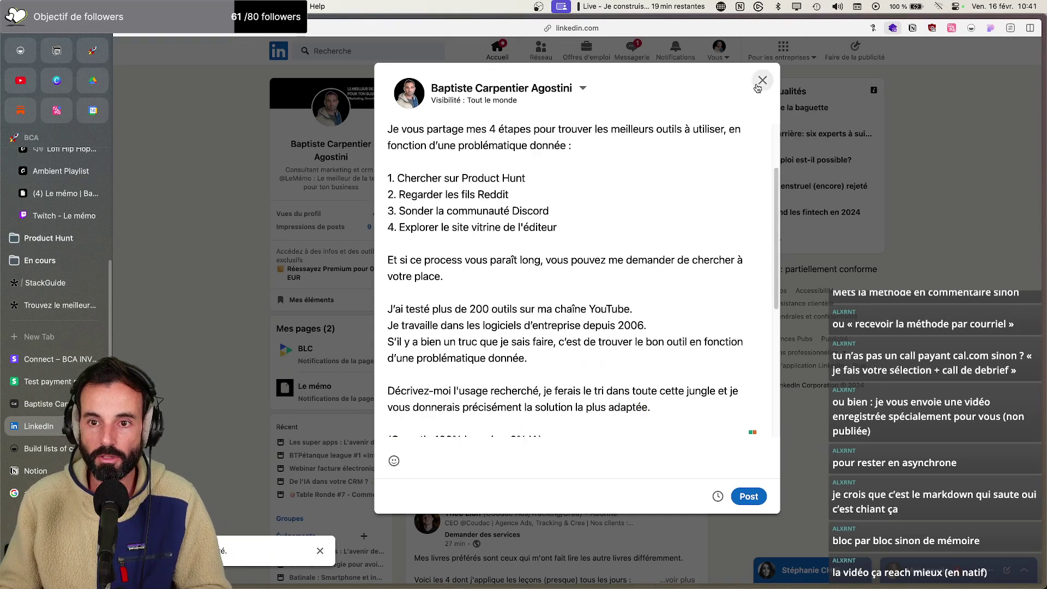
Close the composer, save the StackGuide post as a draft, and switch to YouTube Studio
{"action": "left_click", "coordinate": [763, 80]}
{"action": "left_click", "coordinate": [611, 287]}
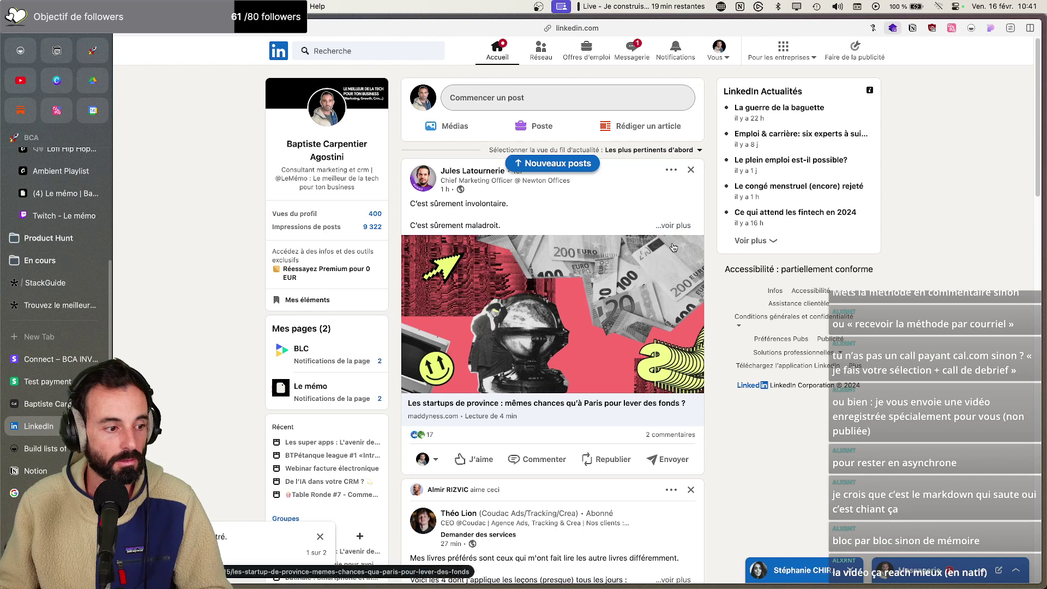
{"action": "left_click", "coordinate": [20, 81]}
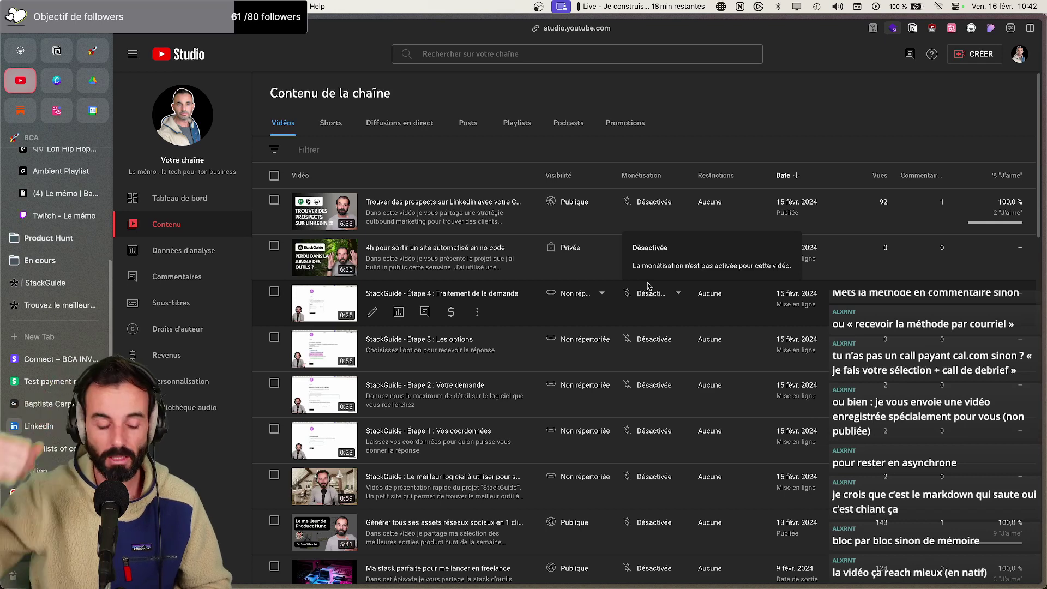
Jump to the open news.lememo.co Substack tab and go to its Tableau de bord
{"action": "key", "text": "super+t"}
{"action": "type", "text": "ne"}
{"action": "key", "text": "Return"}
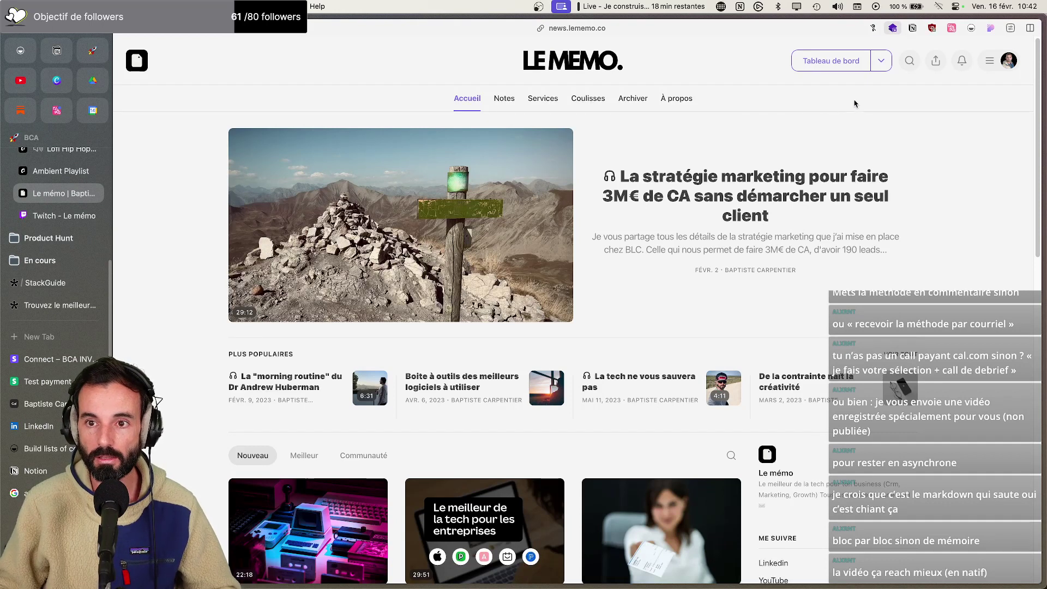
{"action": "left_click", "coordinate": [844, 67]}
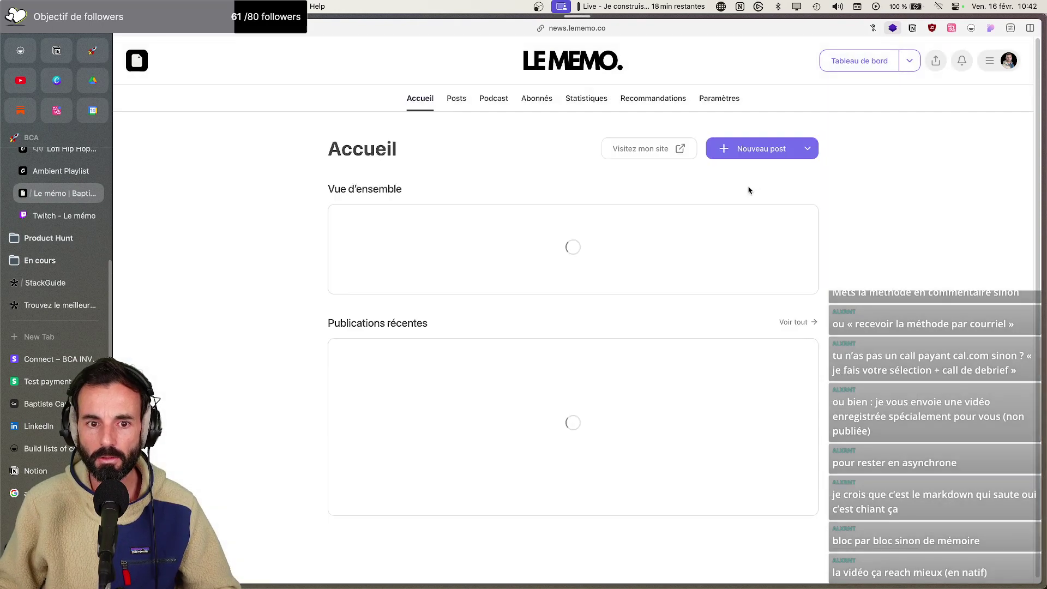
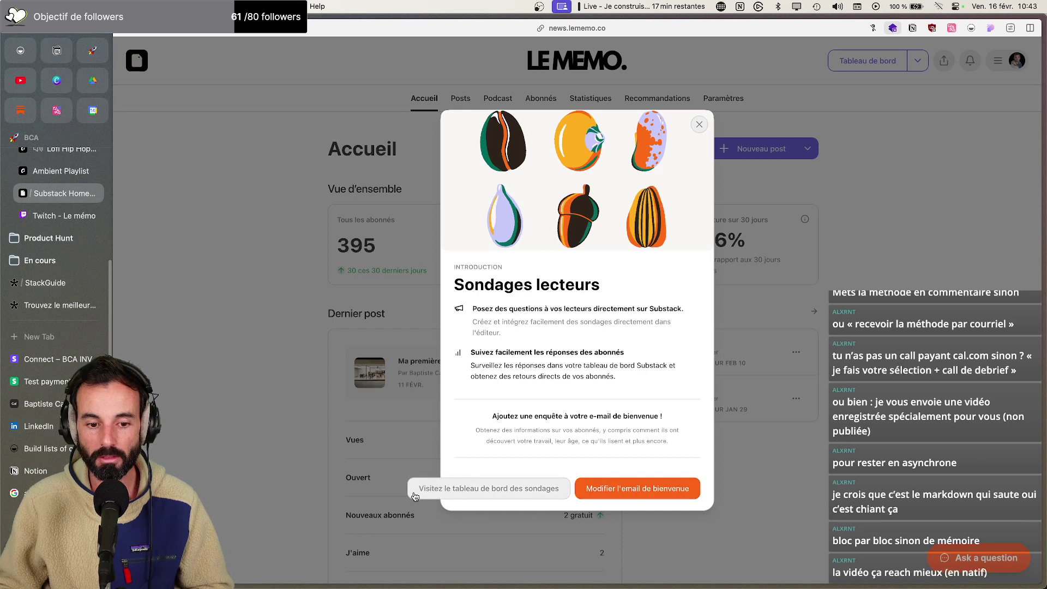
Screenshot the Sondages lecteurs announcement, open the welcome email, then return to the Accueil dashboard
{"action": "key", "text": "super+shift+4"}
{"action": "left_click_drag", "start_coordinate": [408, 107], "coordinate": [731, 525]}
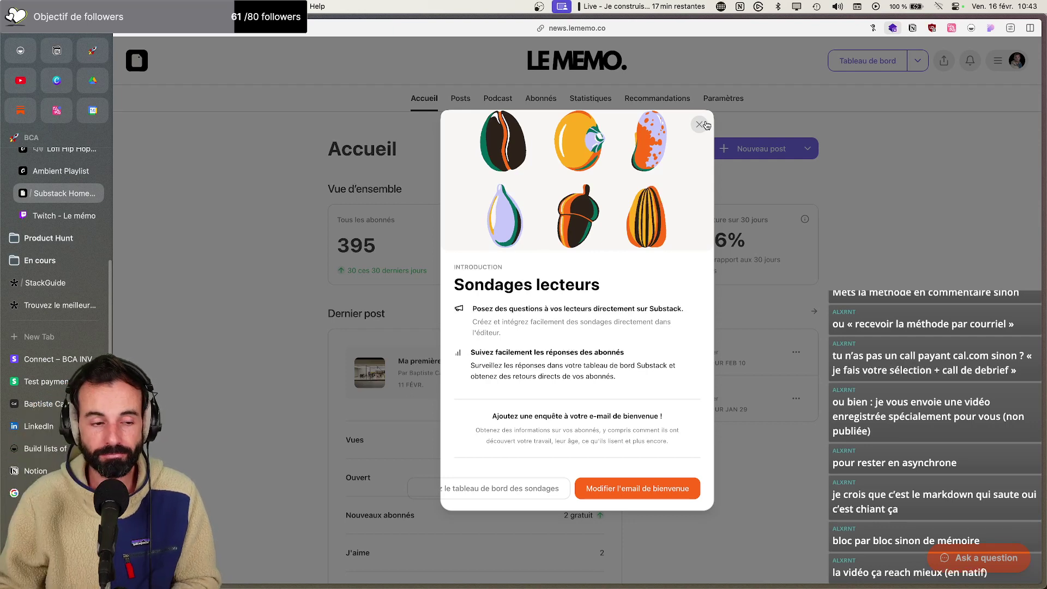
{"action": "left_click", "coordinate": [645, 488]}
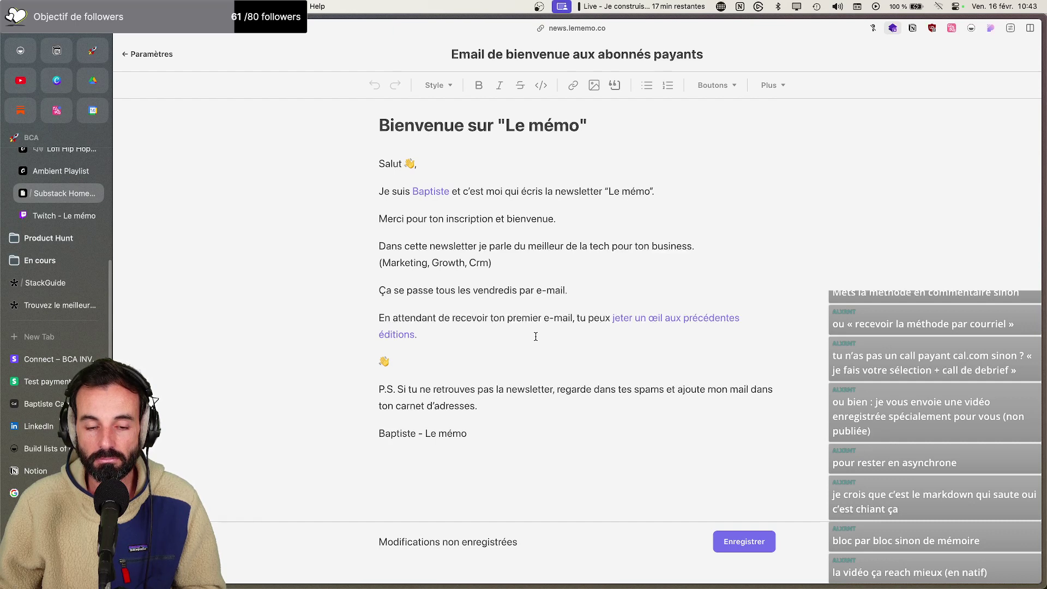
{"action": "key", "text": "super+bracketleft"}
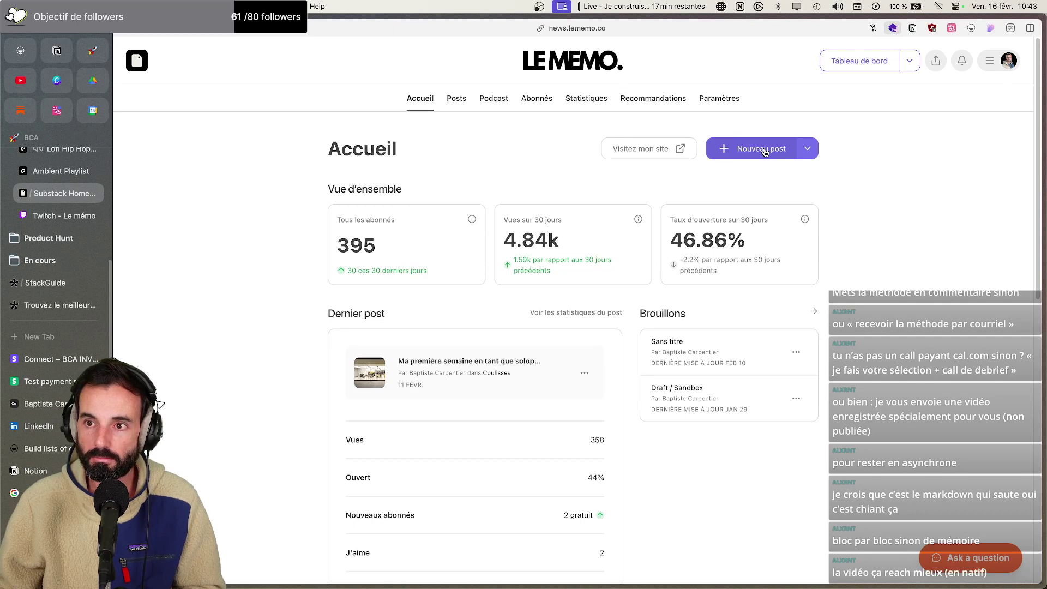
Start a new Audio post from the Nouveau post menu and place the cursor in its body
{"action": "left_click", "coordinate": [806, 154]}
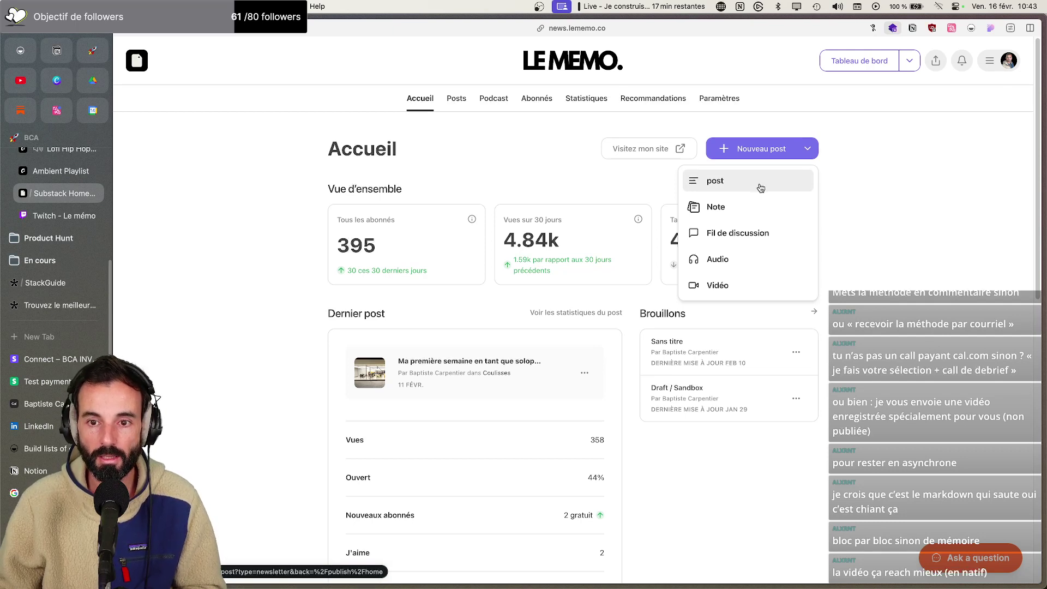
{"action": "left_click", "coordinate": [741, 266]}
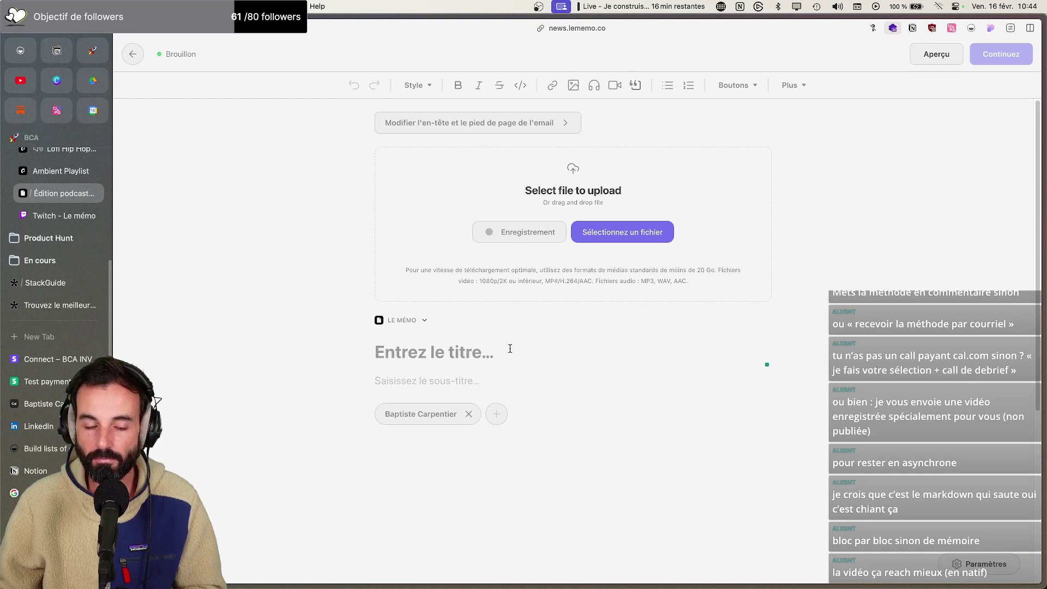
{"action": "scroll", "coordinate": [434, 337], "scroll_direction": "down", "scroll_amount": 4}
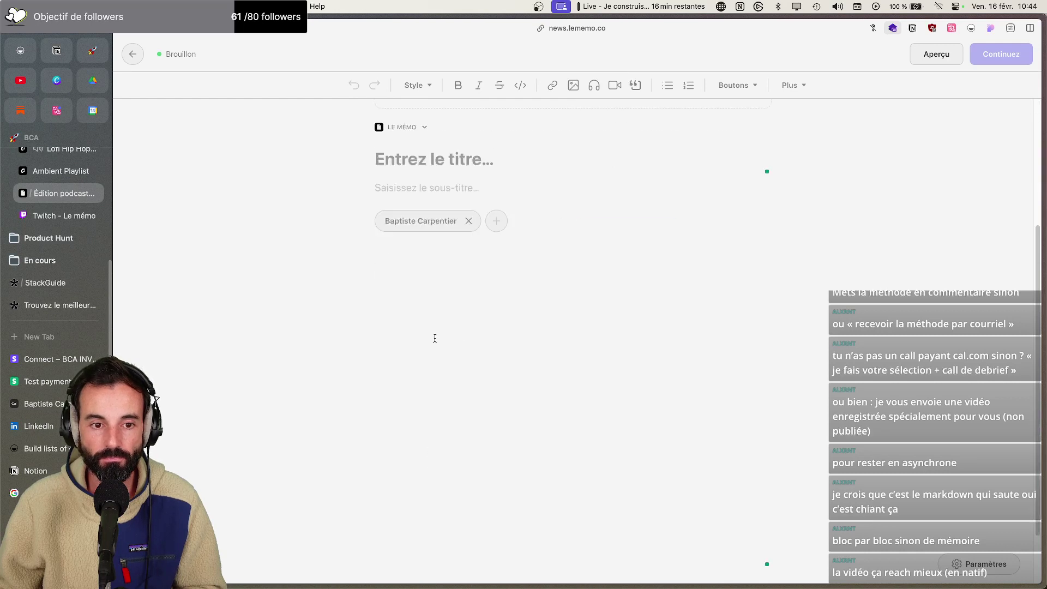
{"action": "left_click", "coordinate": [435, 338]}
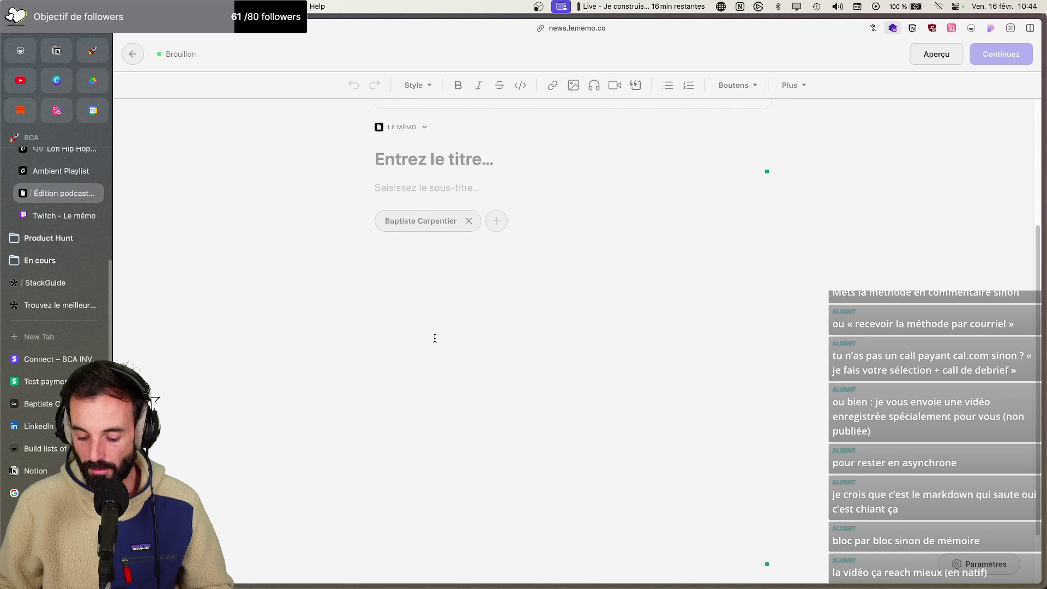
Type an 'Intro' line followed by bullets Tally, Stripe, Zapier and Notion
{"action": "type", "text": "-"}
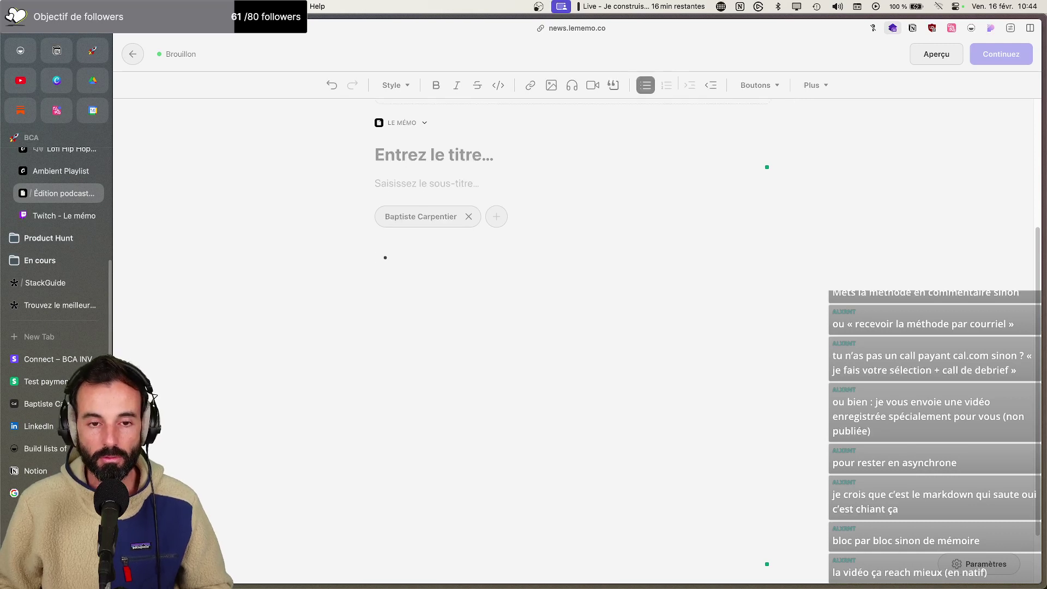
{"action": "key", "text": "BackSpace"}
{"action": "type", "text": "Intro"}
{"action": "key", "text": "Return"}
{"action": "type", "text": "- "}
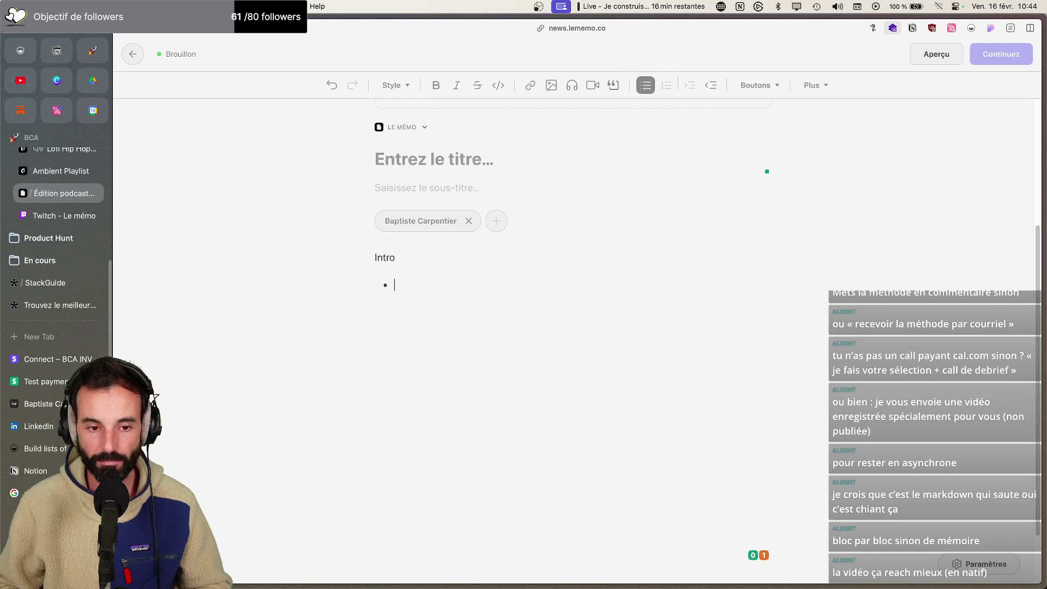
{"action": "type", "text": "Bu"}
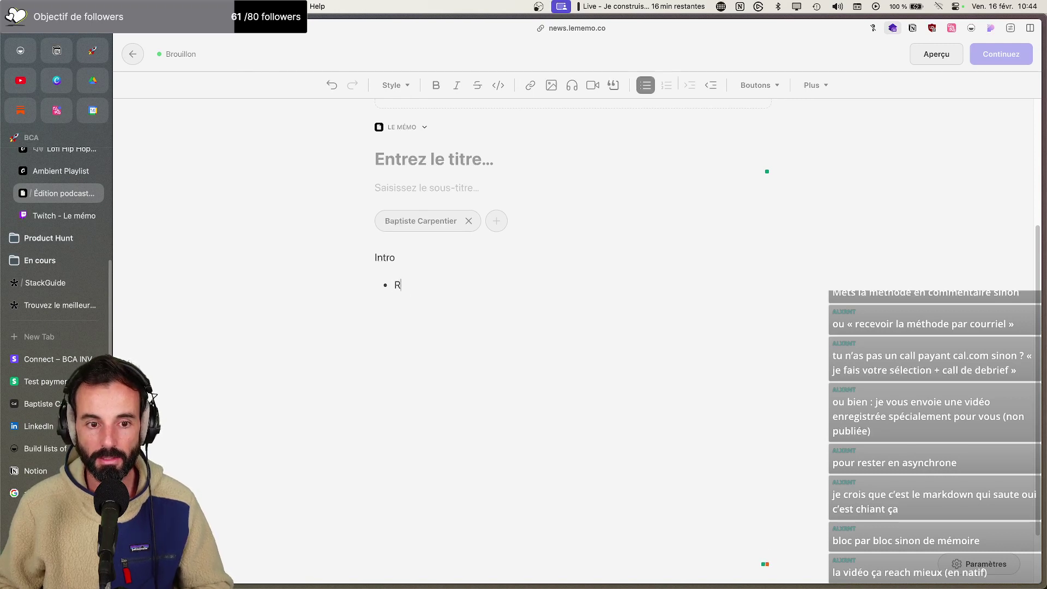
{"action": "key", "text": "BackSpace"}
{"action": "key", "text": "BackSpace"}
{"action": "type", "text": "Tally"}
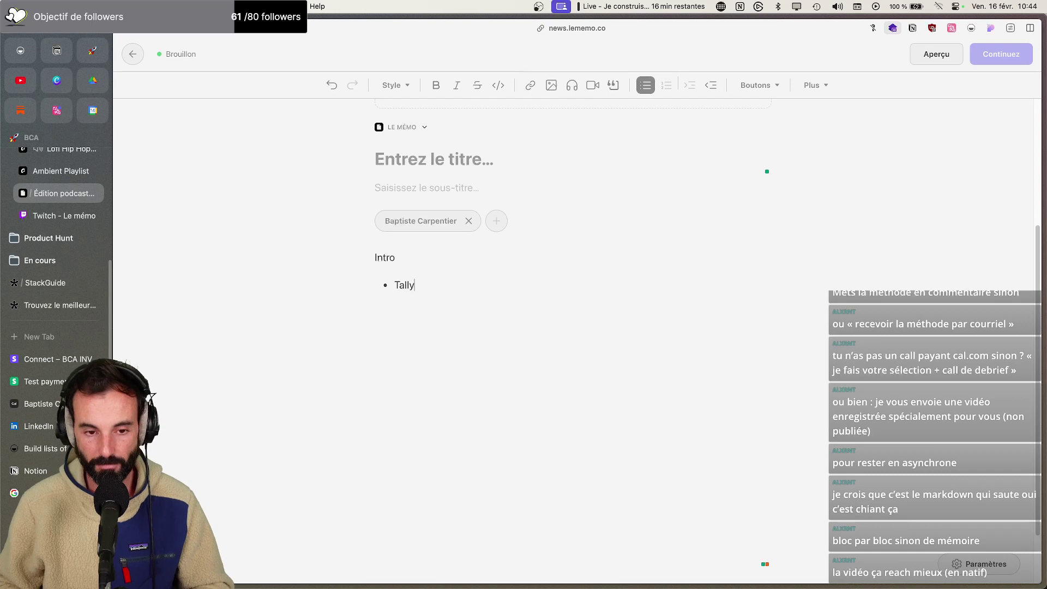
{"action": "key", "text": "Return"}
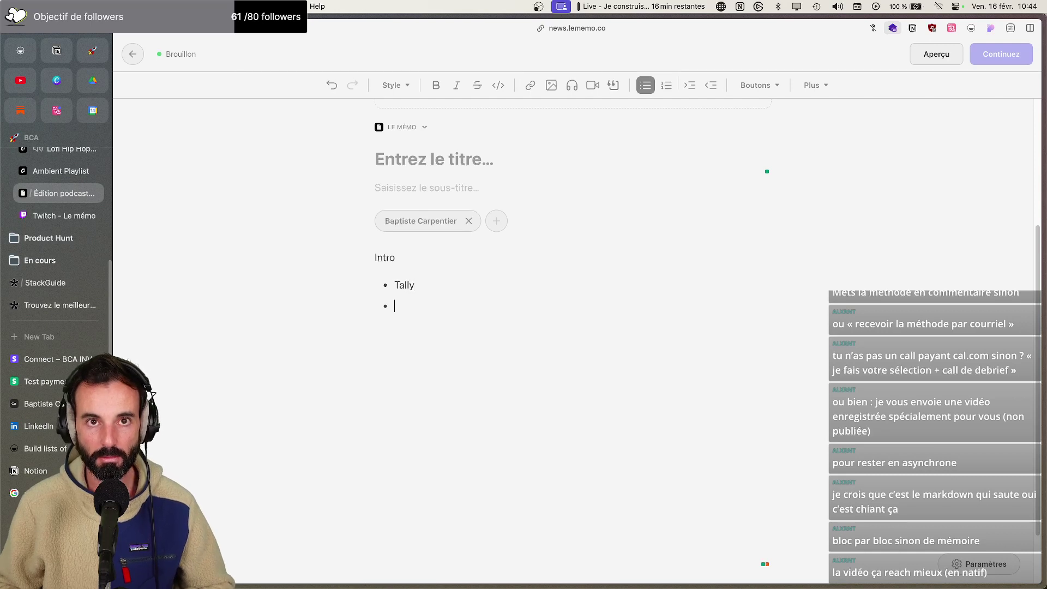
{"action": "type", "text": "Stripe"}
{"action": "key", "text": "Return"}
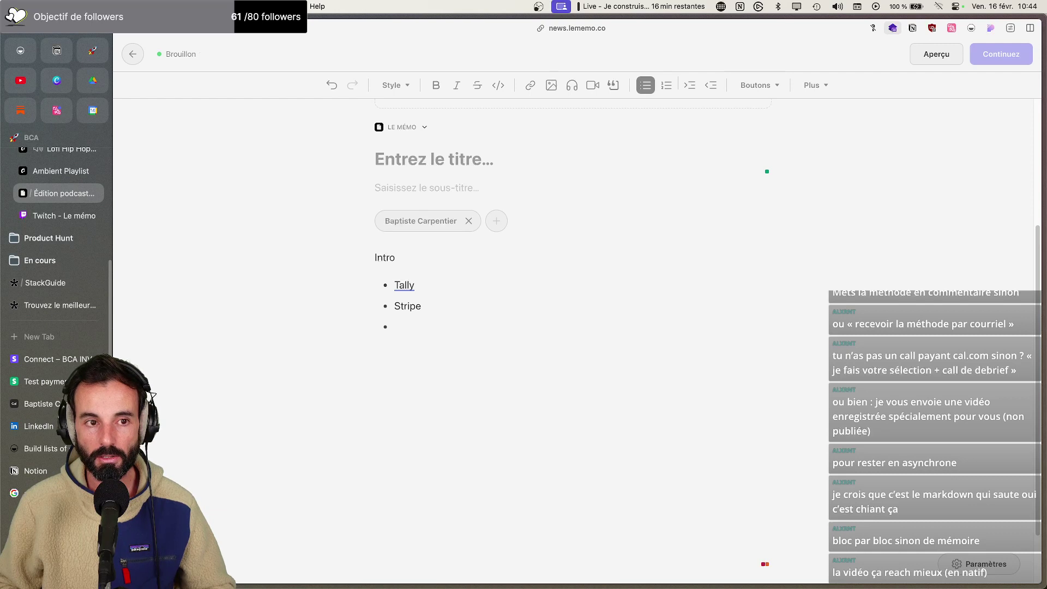
{"action": "type", "text": "Zapier"}
{"action": "key", "text": "Return"}
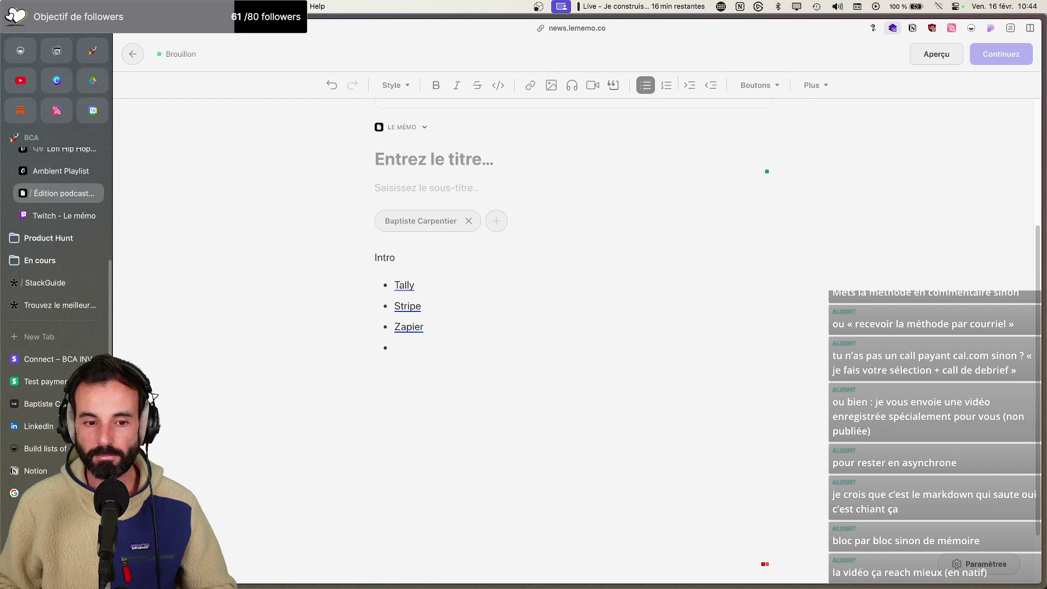
{"action": "type", "text": "Notion"}
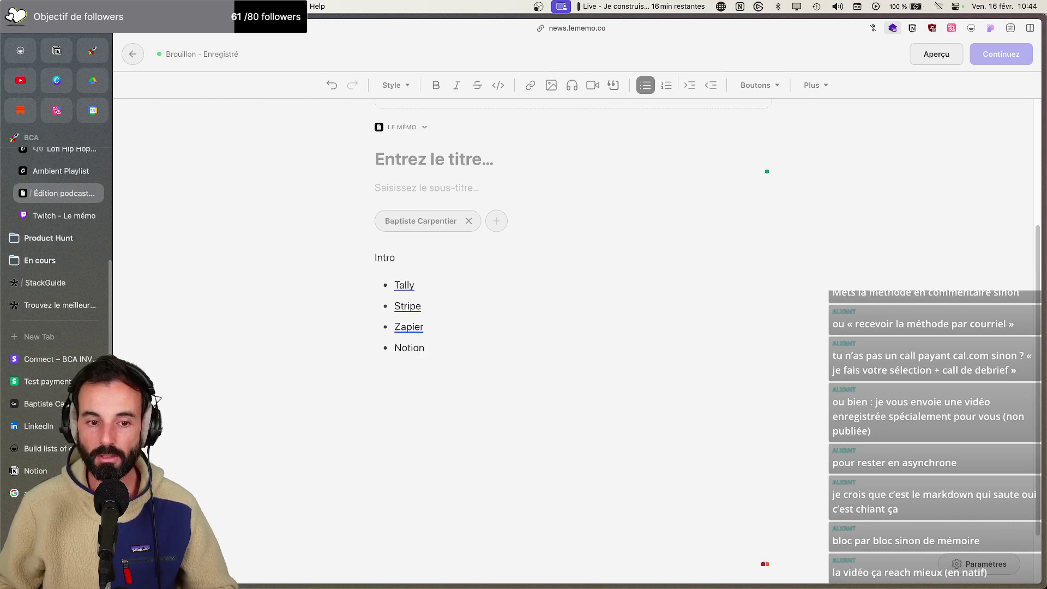
Insert a 'Wistia' bullet right after Tally in the list
{"action": "left_click", "coordinate": [466, 286]}
{"action": "key", "text": "Return"}
{"action": "type", "text": "Wistia"}
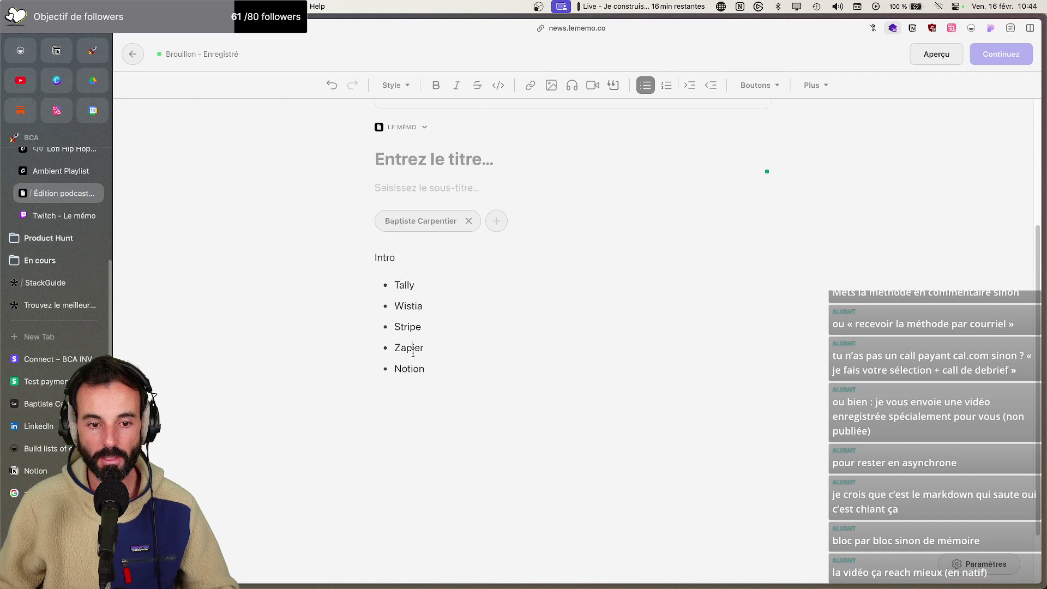
{"action": "left_click", "coordinate": [400, 160]}
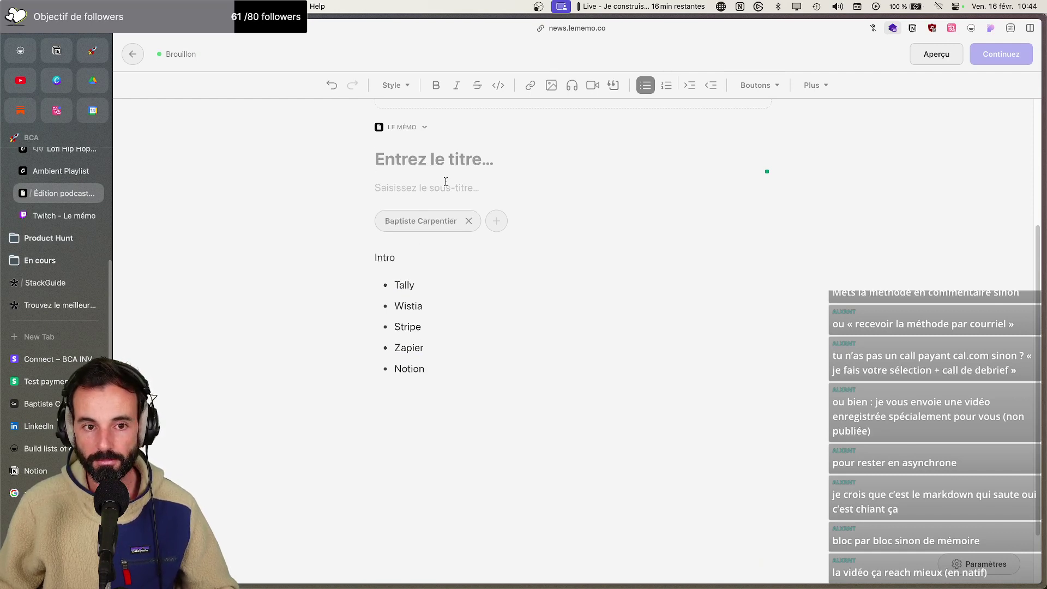
Title the post '5 outils no-code à utiliser sans modération'
{"action": "type", "text": "5 outil"}
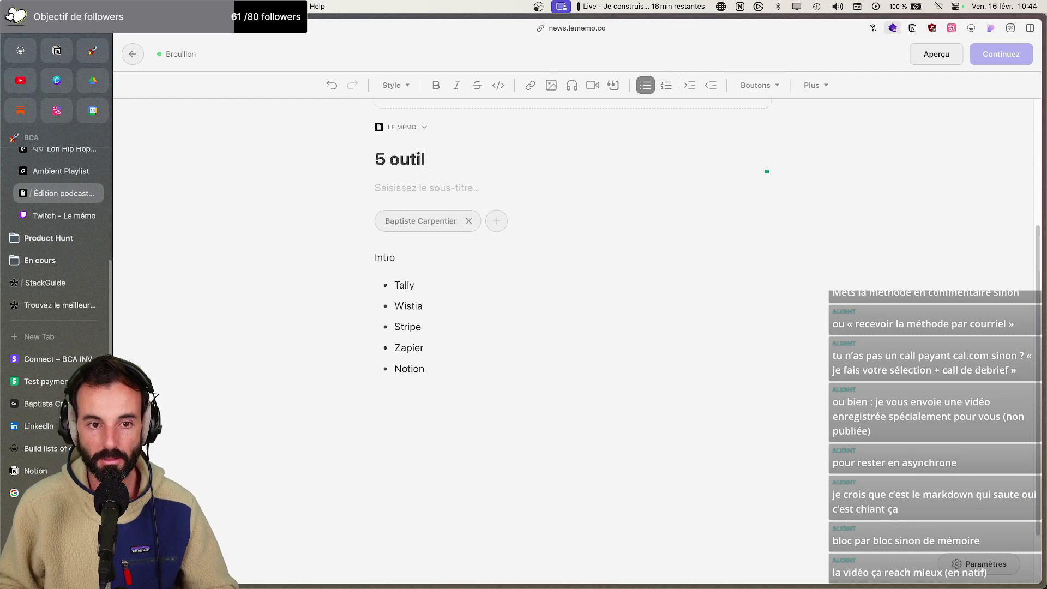
{"action": "type", "text": "s no-ceo"}
{"action": "key", "text": "BackSpace"}
{"action": "key", "text": "BackSpace"}
{"action": "type", "text": "ode ça"}
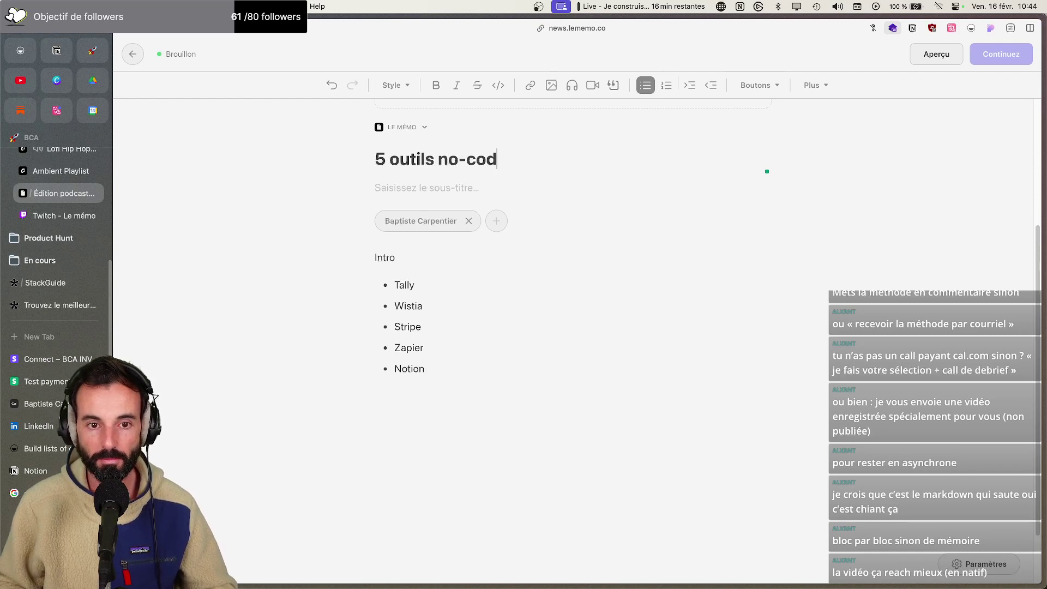
{"action": "key", "text": "BackSpace"}
{"action": "key", "text": "BackSpace"}
{"action": "type", "text": "à util"}
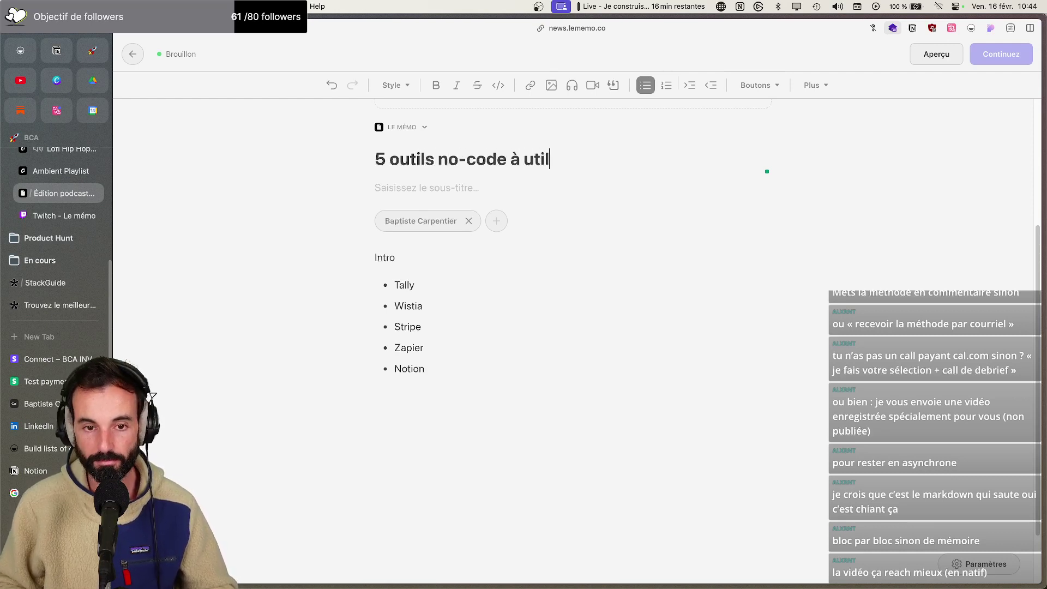
{"action": "type", "text": "iser sa"}
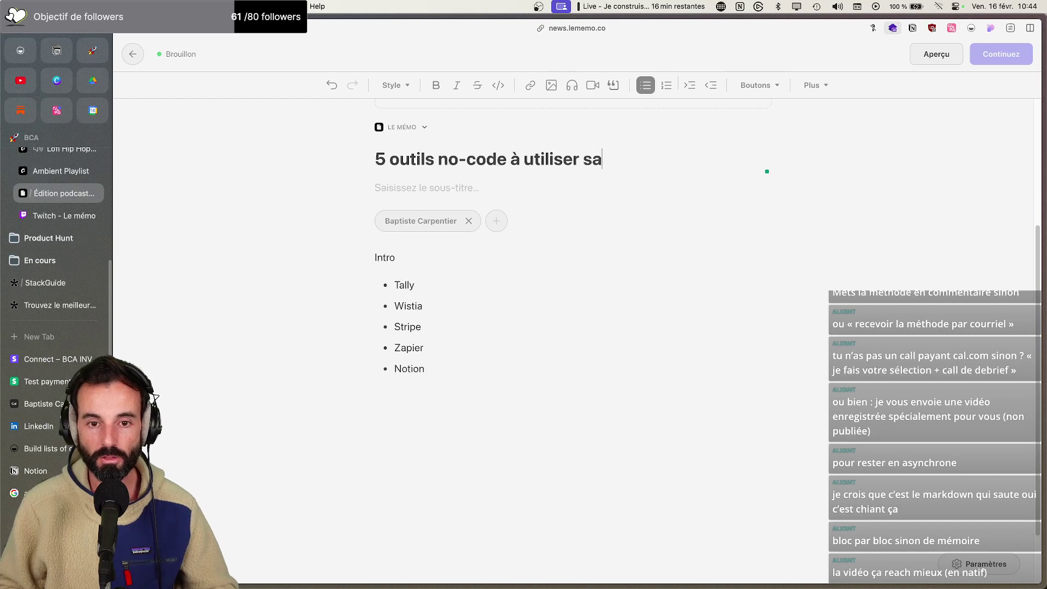
{"action": "type", "text": "ns modération"}
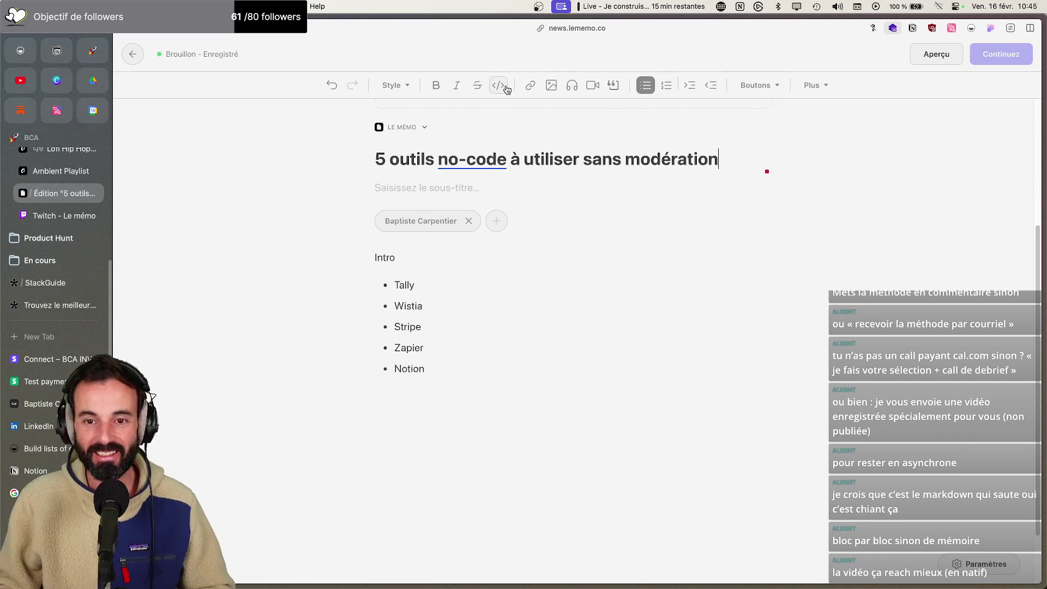
Turn the five tool items, Tally to Notion, into a numbered list
{"action": "scroll", "coordinate": [482, 240], "scroll_direction": "down", "scroll_amount": 2}
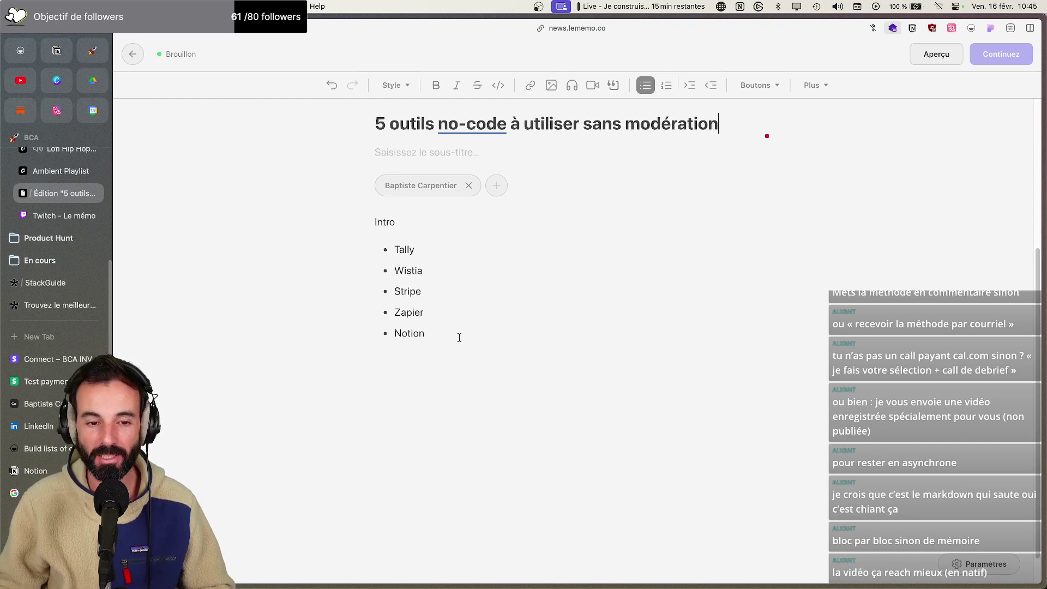
{"action": "left_click_drag", "start_coordinate": [446, 333], "coordinate": [388, 247]}
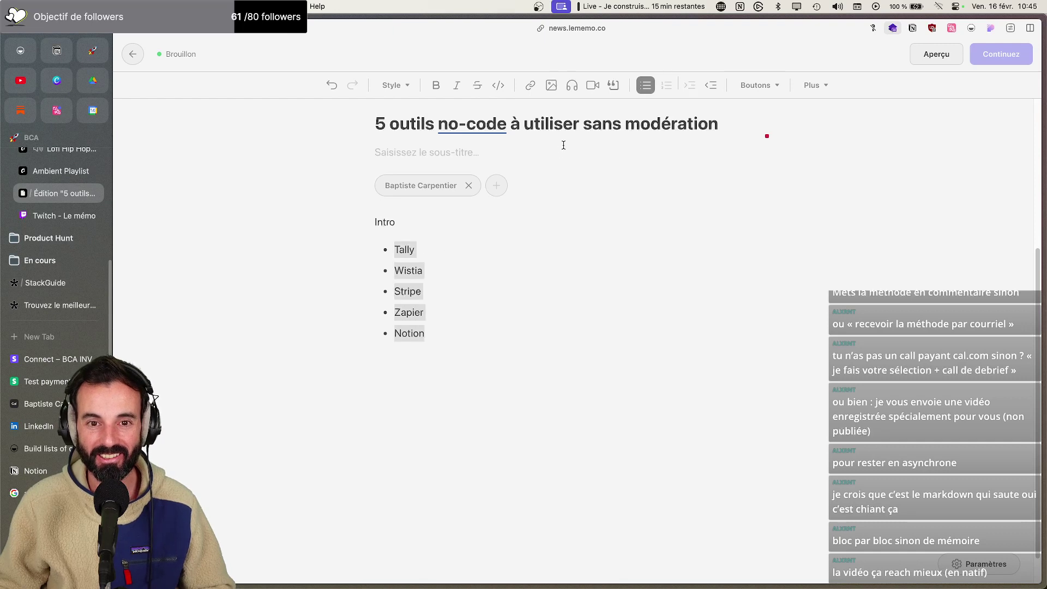
{"action": "left_click", "coordinate": [651, 86]}
{"action": "left_click", "coordinate": [665, 86]}
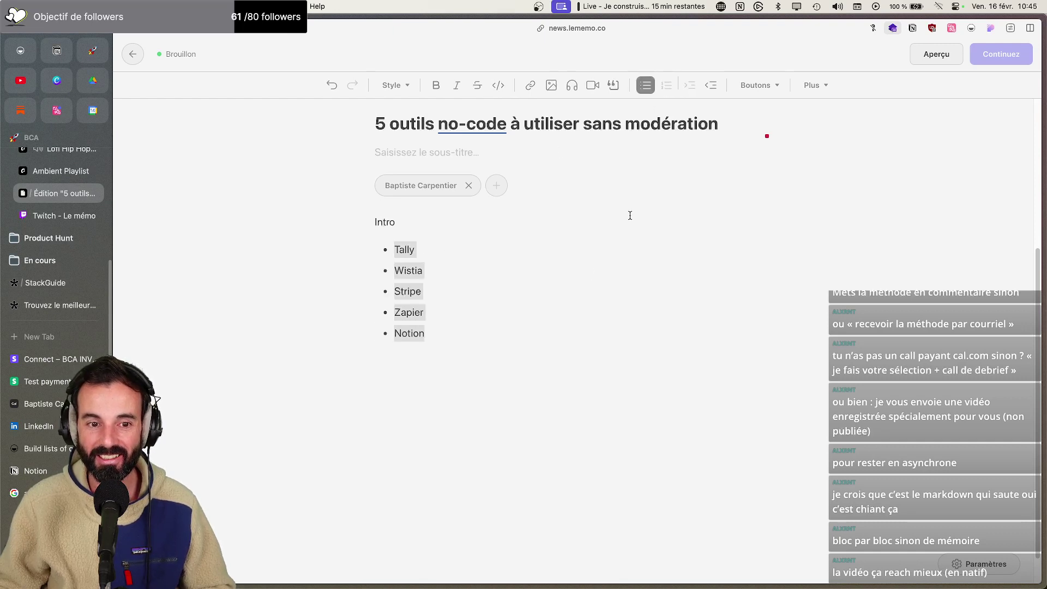
{"action": "left_click", "coordinate": [646, 86]}
{"action": "left_click", "coordinate": [666, 86]}
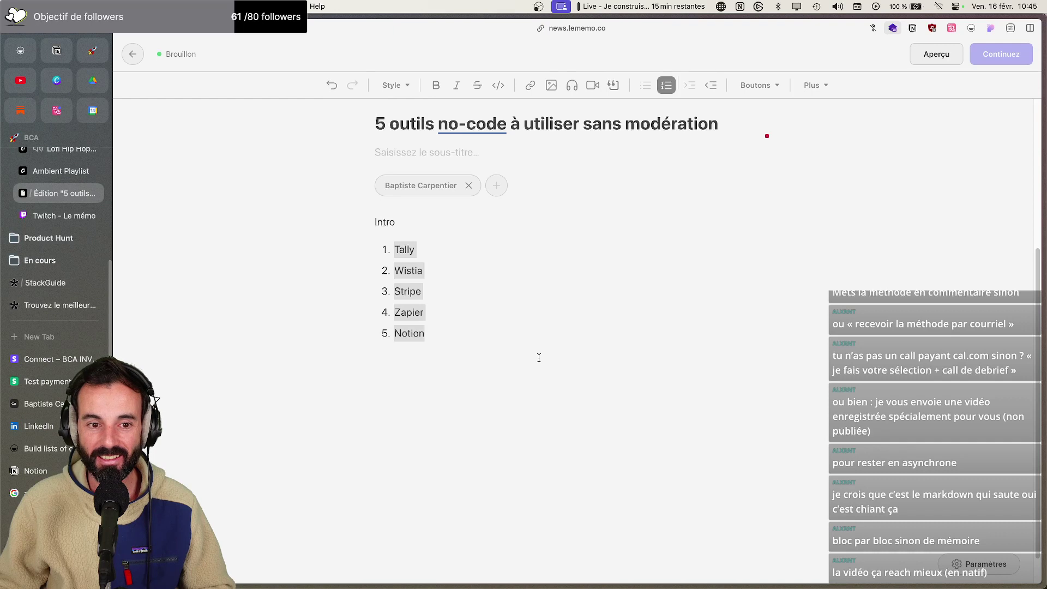
{"action": "left_click", "coordinate": [502, 326]}
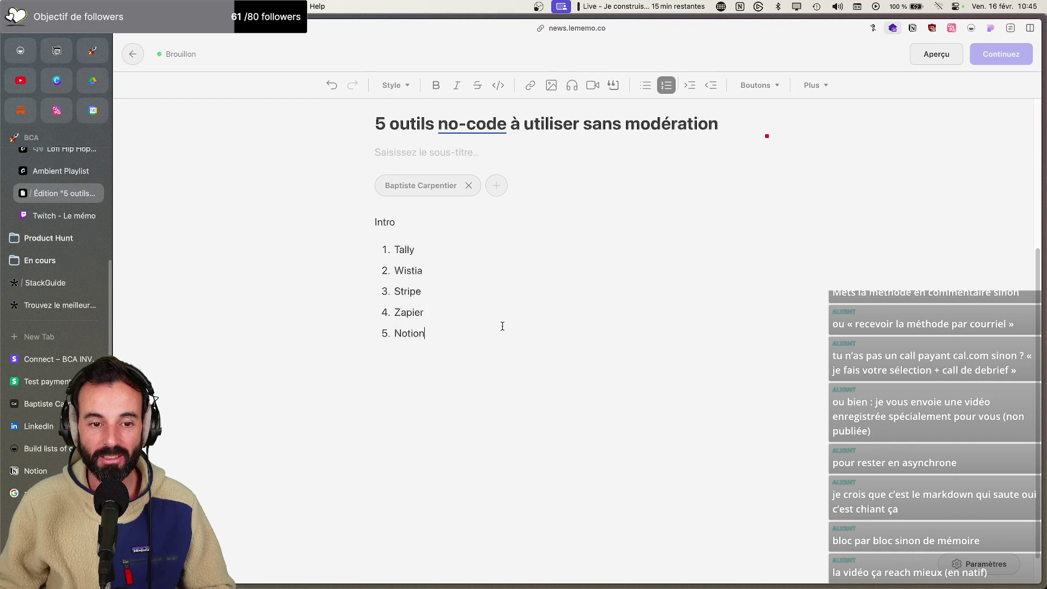
{"action": "left_click", "coordinate": [426, 217]}
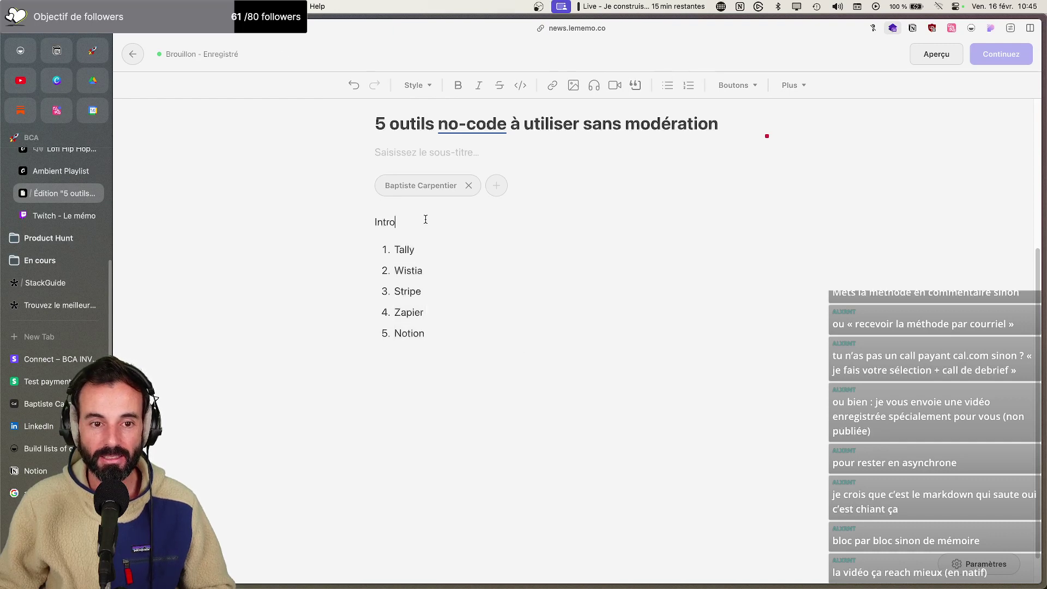
Write the subtitle about building an automated no-code mini-site and sharing the 5 tools used
{"action": "left_click", "coordinate": [415, 150]}
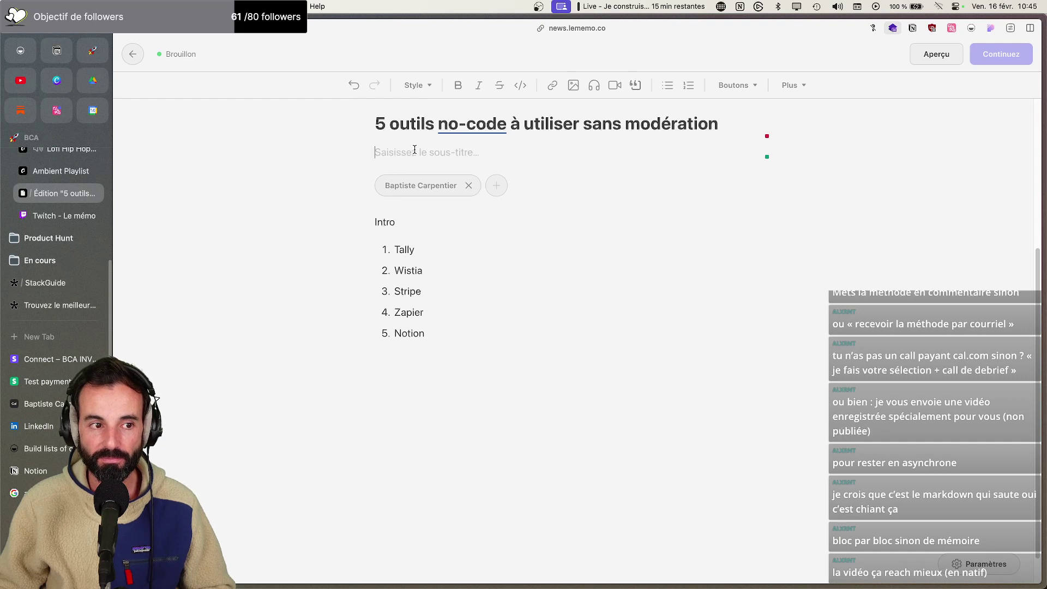
{"action": "type", "text": "Cette"}
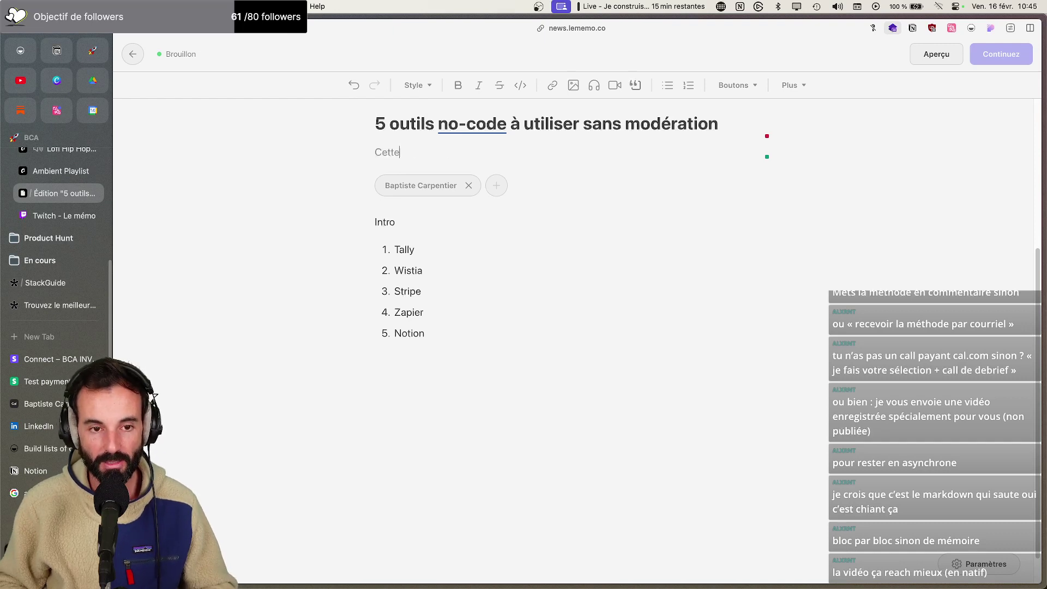
{"action": "type", "text": " semaine je "}
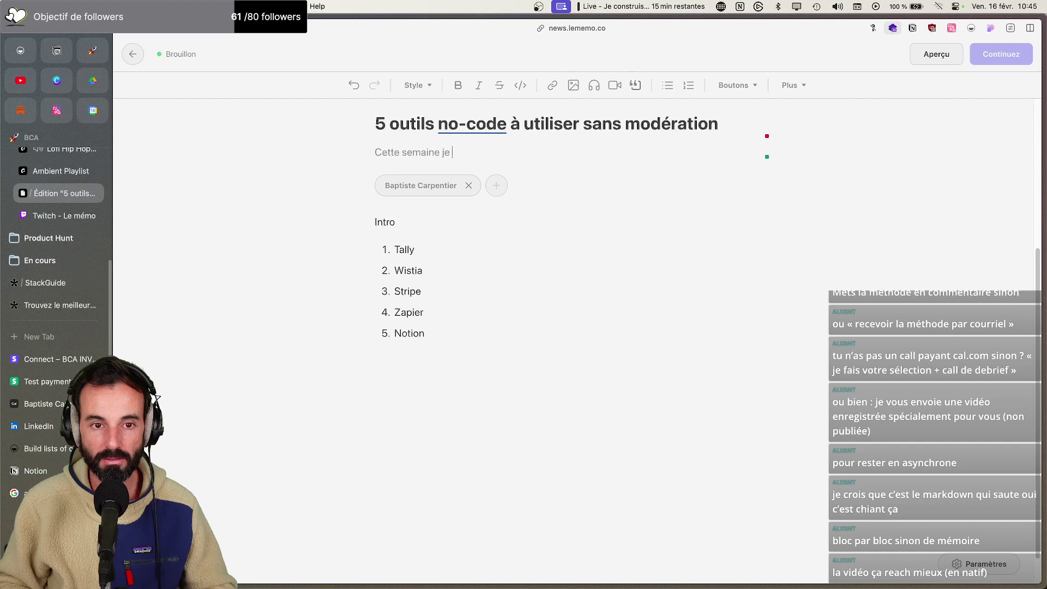
{"action": "type", "text": "me suis lancé dans la"}
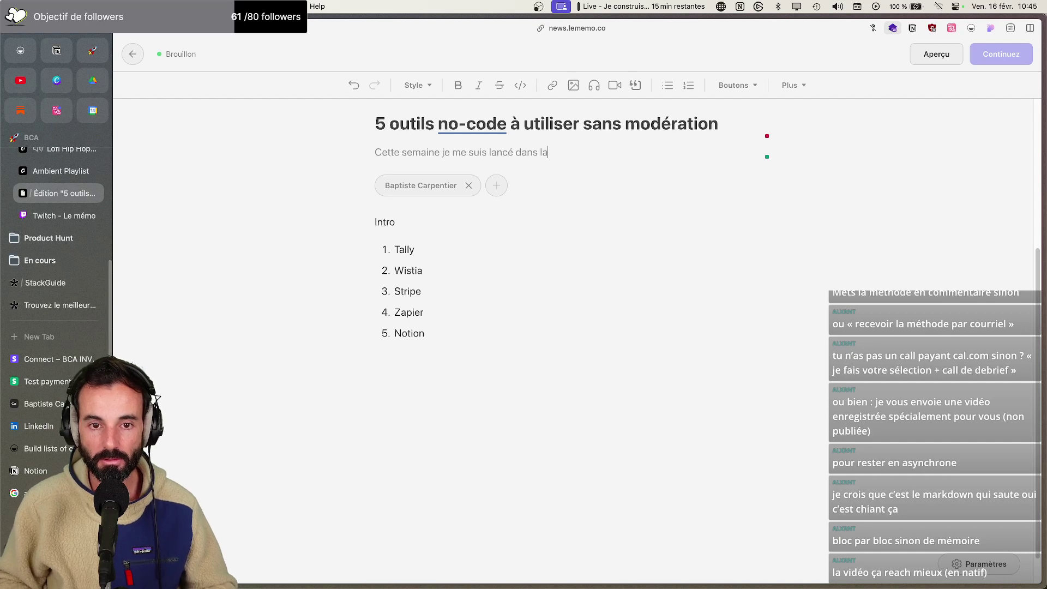
{"action": "type", "text": " construct"}
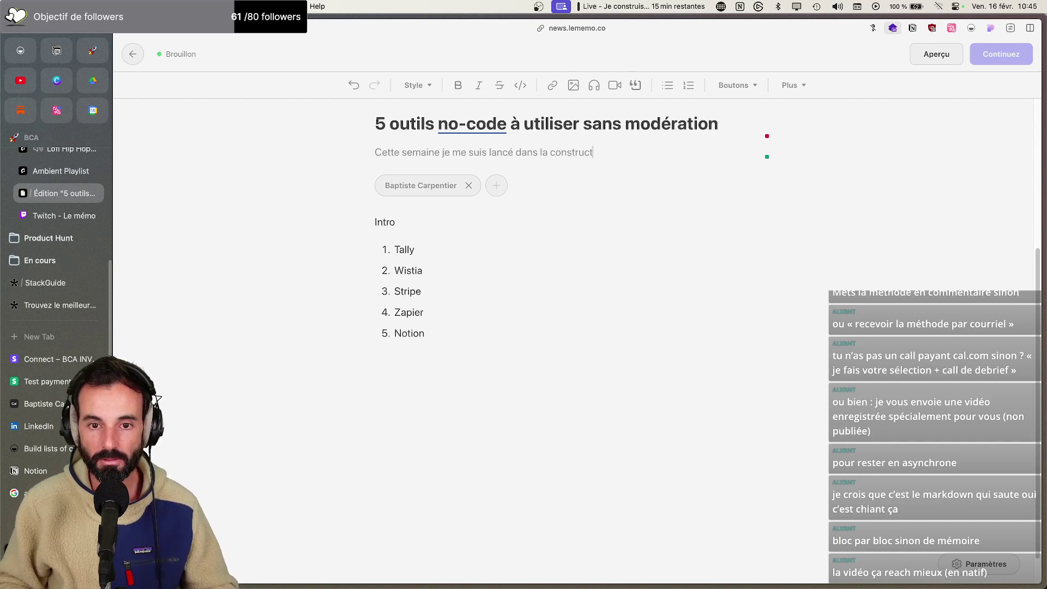
{"action": "type", "text": "ion d'un mini-site automatisé, entirère en"}
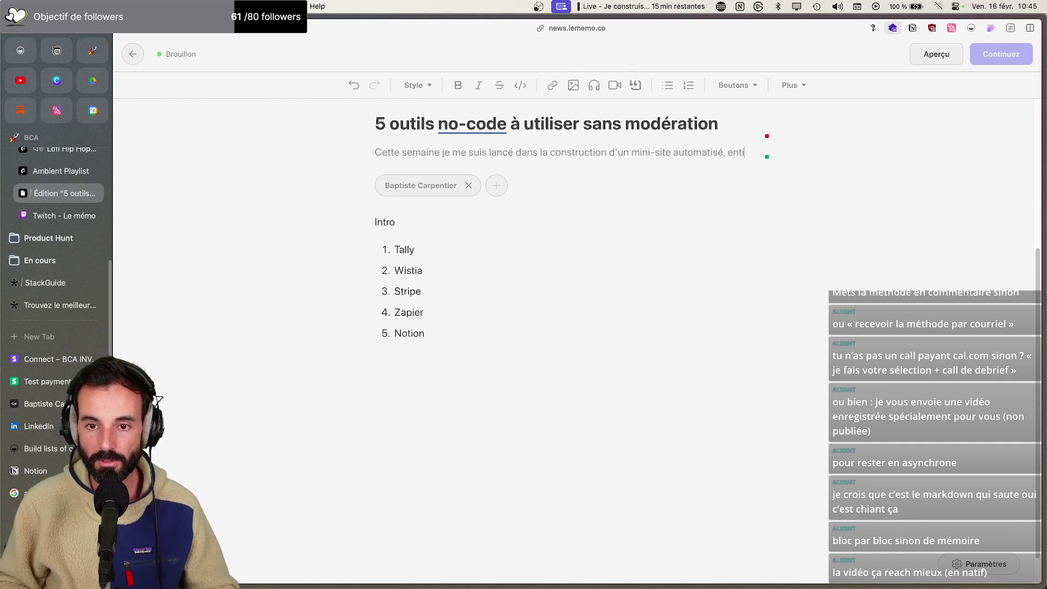
{"action": "key", "text": "BackSpace"}
{"action": "key", "text": "BackSpace"}
{"action": "key", "text": "BackSpace"}
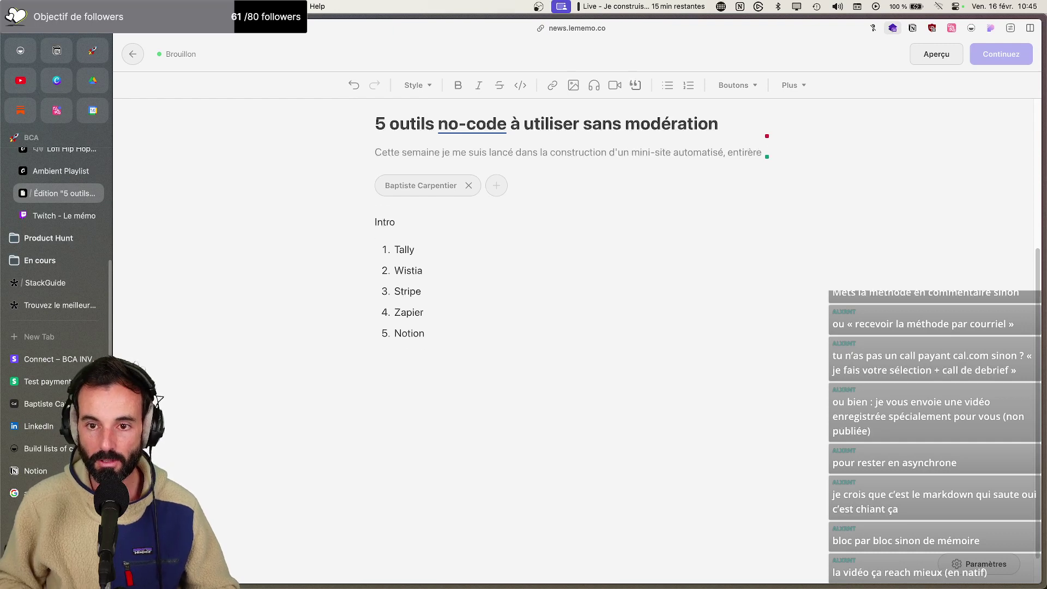
{"action": "type", "text": "rement en no)-"}
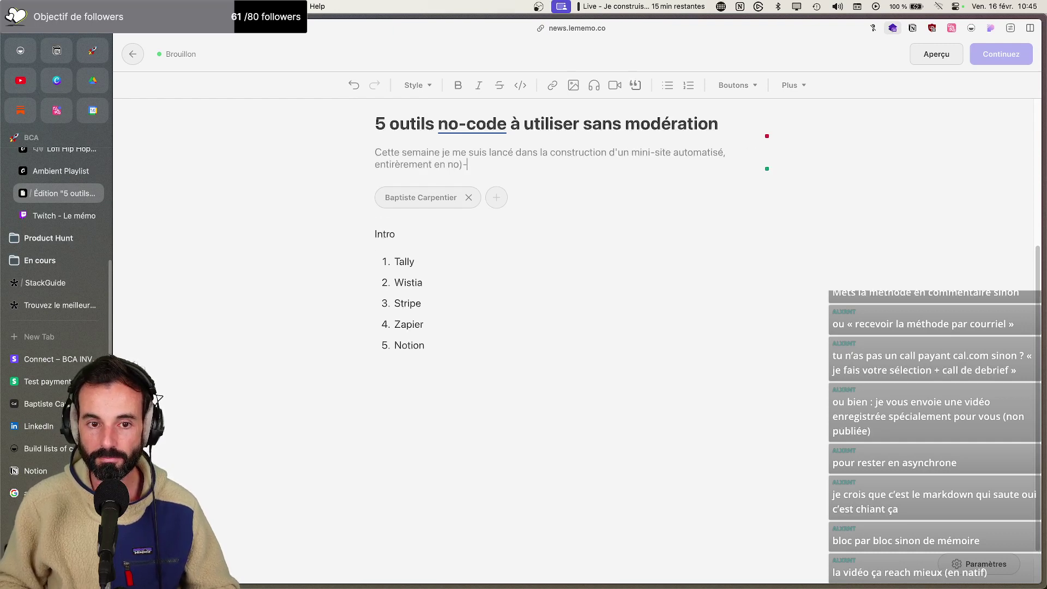
{"action": "key", "text": "BackSpace"}
{"action": "key", "text": "BackSpace"}
{"action": "type", "text": "-"}
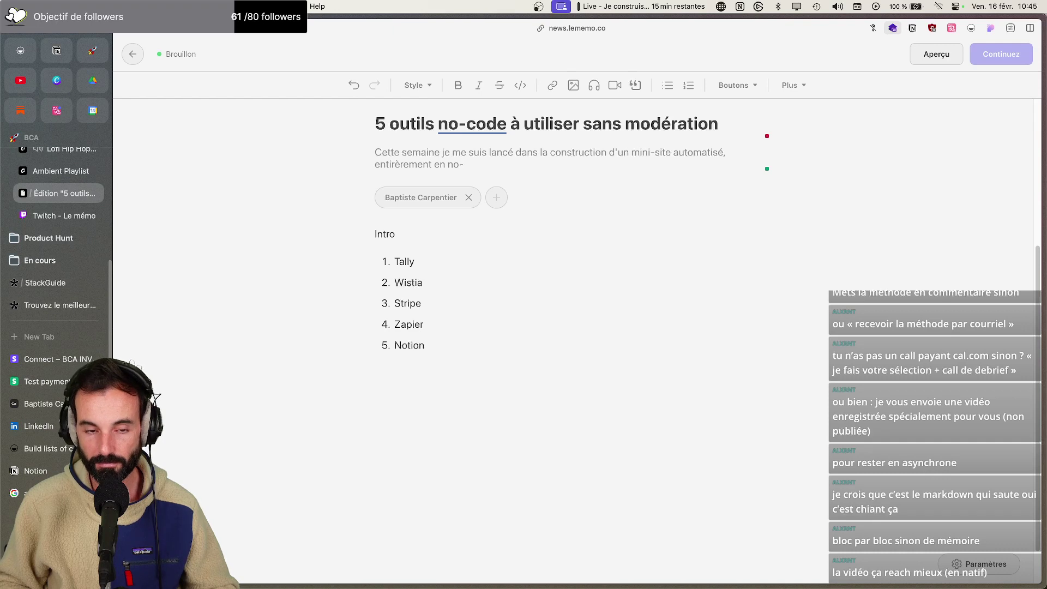
{"action": "type", "text": "code"}
{"action": "type", "text": "ous"}
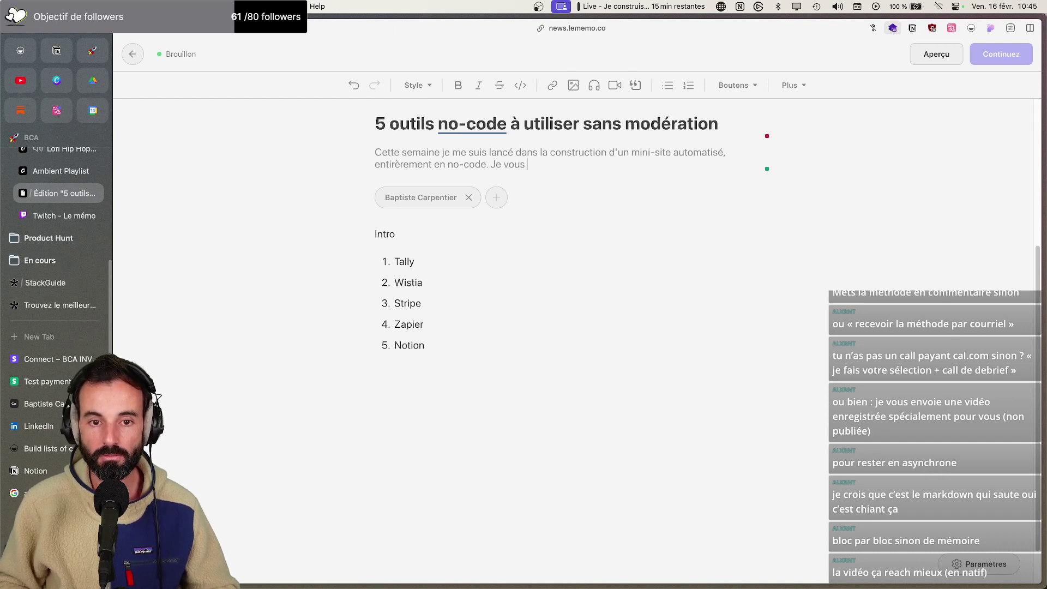
{"action": "type", "text": " partage les 5 uytilk"}
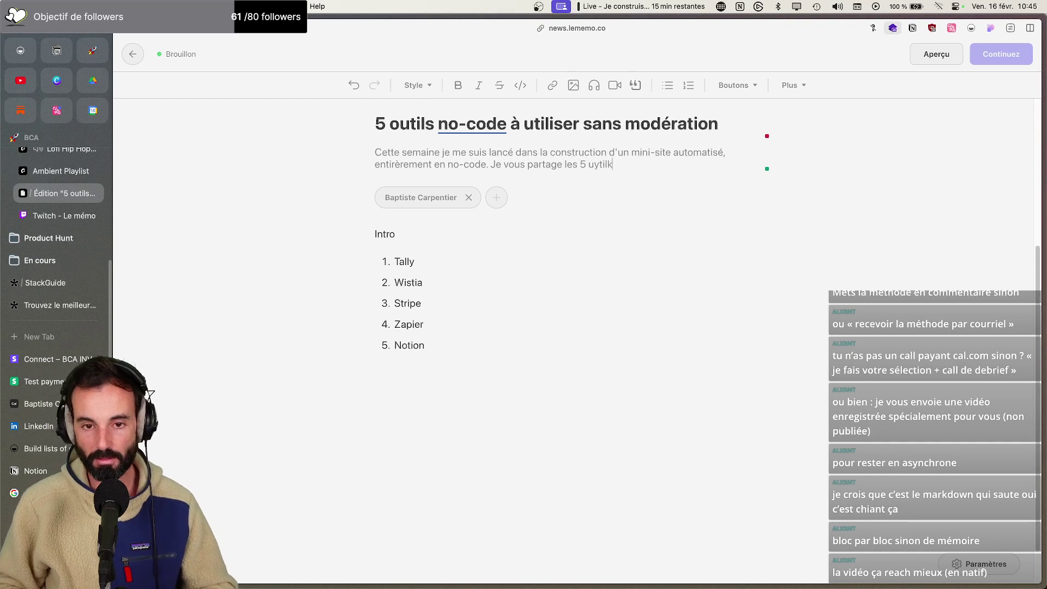
{"action": "key", "text": "BackSpace"}
{"action": "key", "text": "BackSpace"}
{"action": "key", "text": "BackSpace"}
{"action": "key", "text": "BackSpace"}
{"action": "key", "text": "BackSpace"}
{"action": "key", "text": "BackSpace"}
{"action": "type", "text": "outils que"}
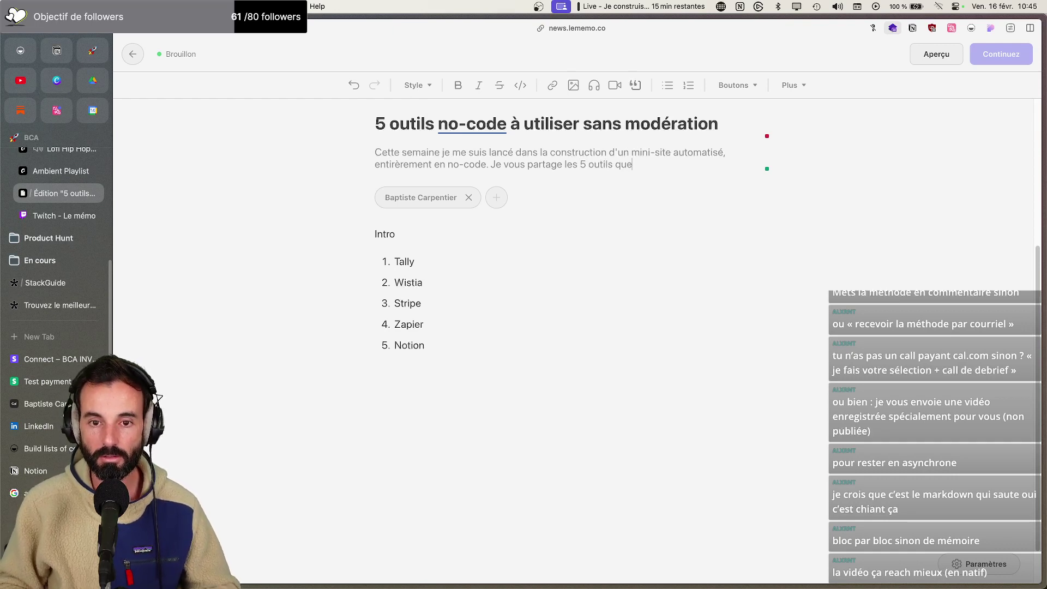
{"action": "type", "text": " j'ai utilisé "}
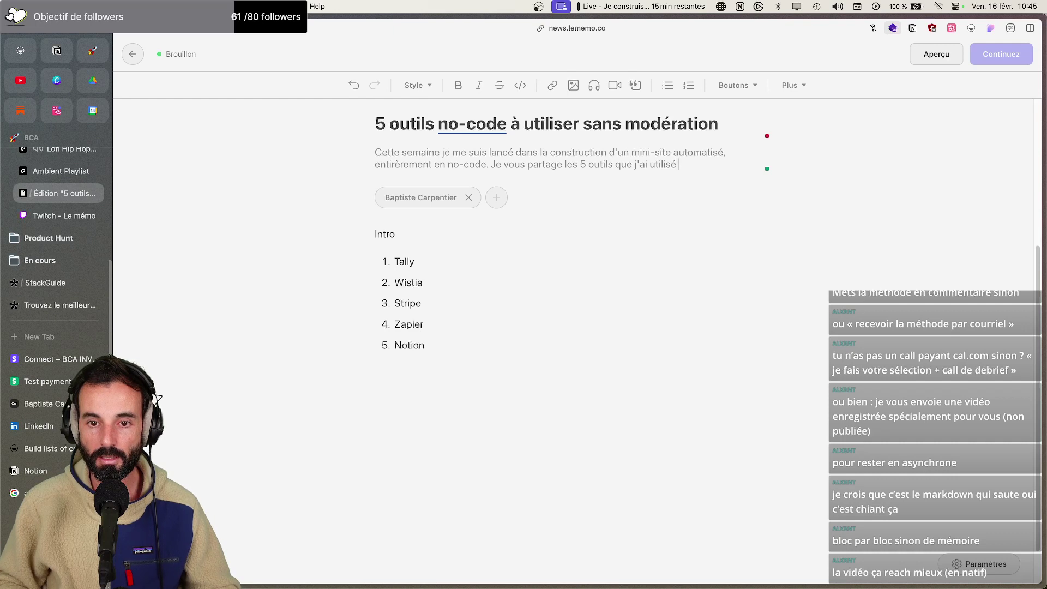
{"action": "type", "text": "pour y arriver."}
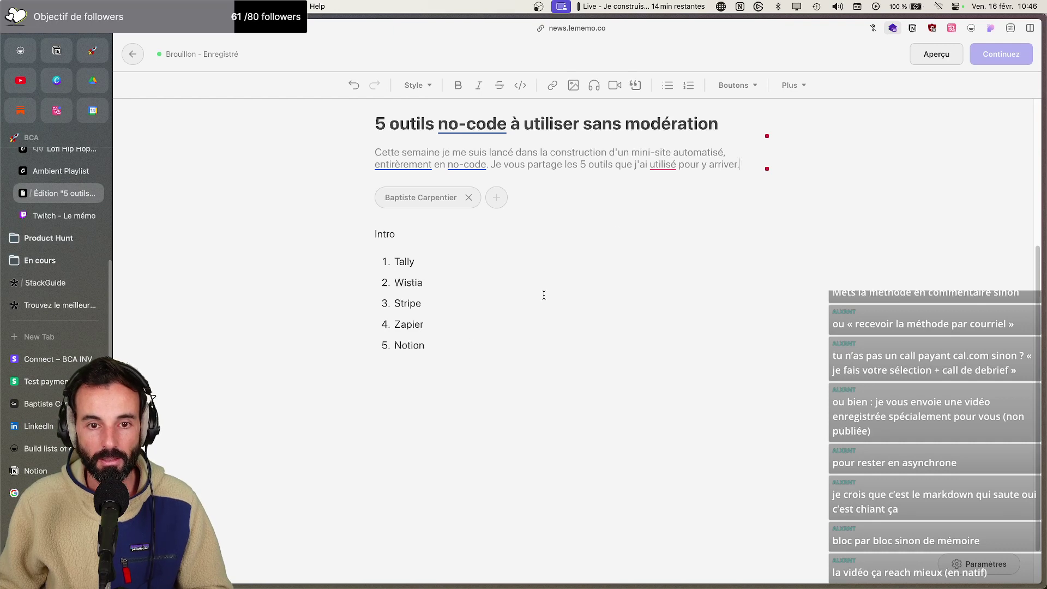
Fix the subtitle spelling to 'utilisés' and 'entièrement' using spellcheck suggestions
{"action": "left_click", "coordinate": [676, 164]}
{"action": "left_click", "coordinate": [709, 191]}
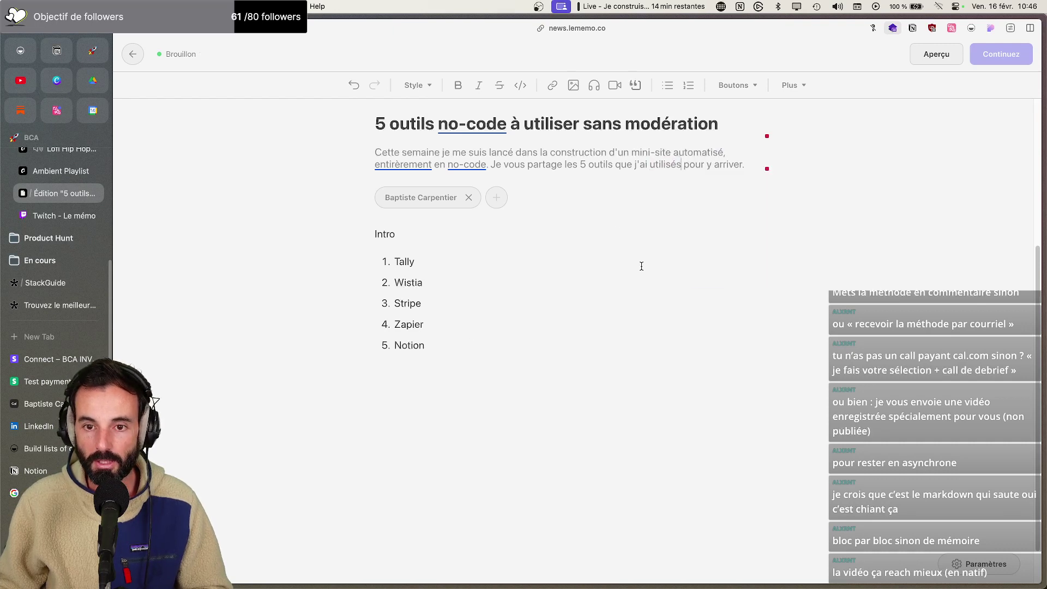
{"action": "left_click", "coordinate": [508, 342]}
{"action": "left_click", "coordinate": [399, 164]}
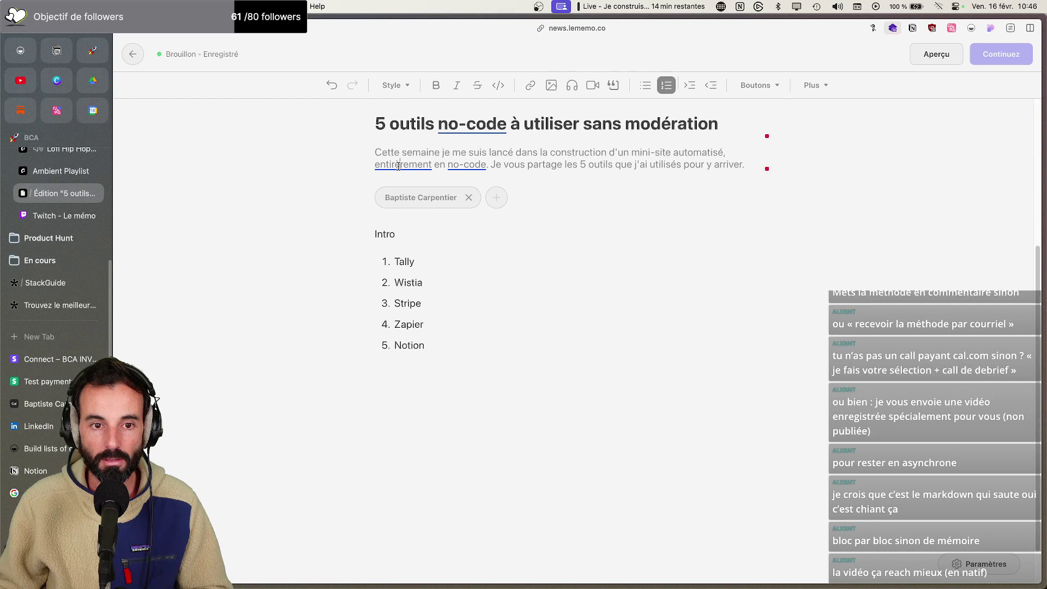
{"action": "left_click", "coordinate": [476, 184]}
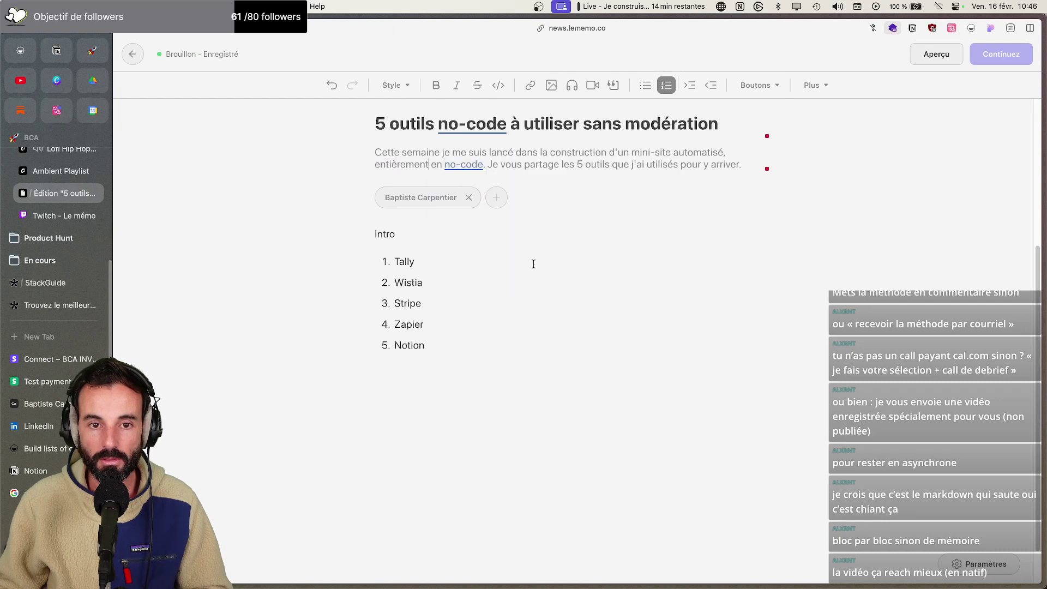
{"action": "scroll", "coordinate": [533, 263], "scroll_direction": "down", "scroll_amount": 2}
{"action": "scroll", "coordinate": [534, 264], "scroll_direction": "up", "scroll_amount": 6}
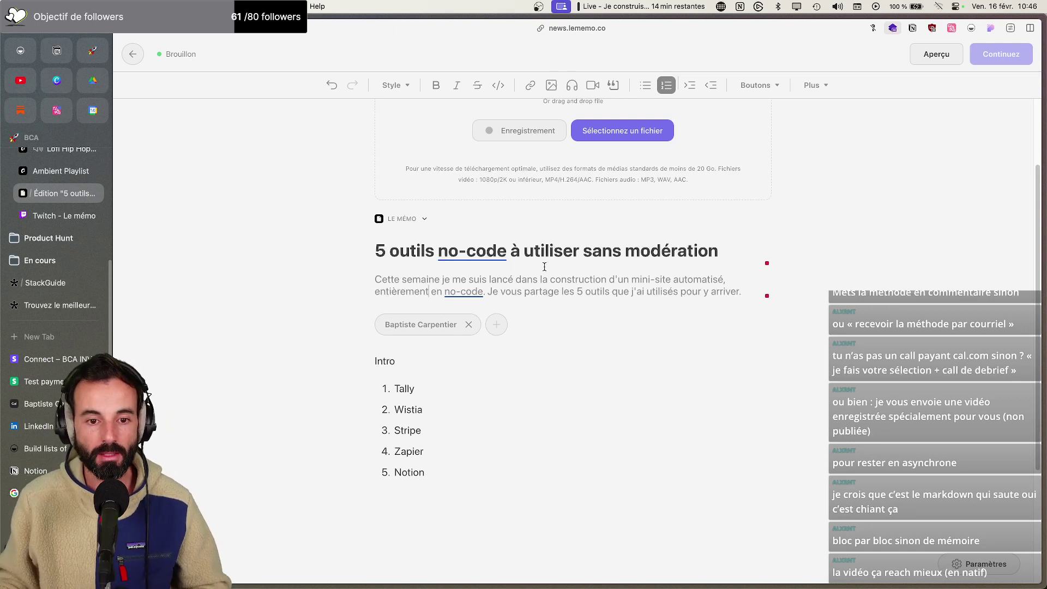
{"action": "scroll", "coordinate": [511, 467], "scroll_direction": "down", "scroll_amount": 1}
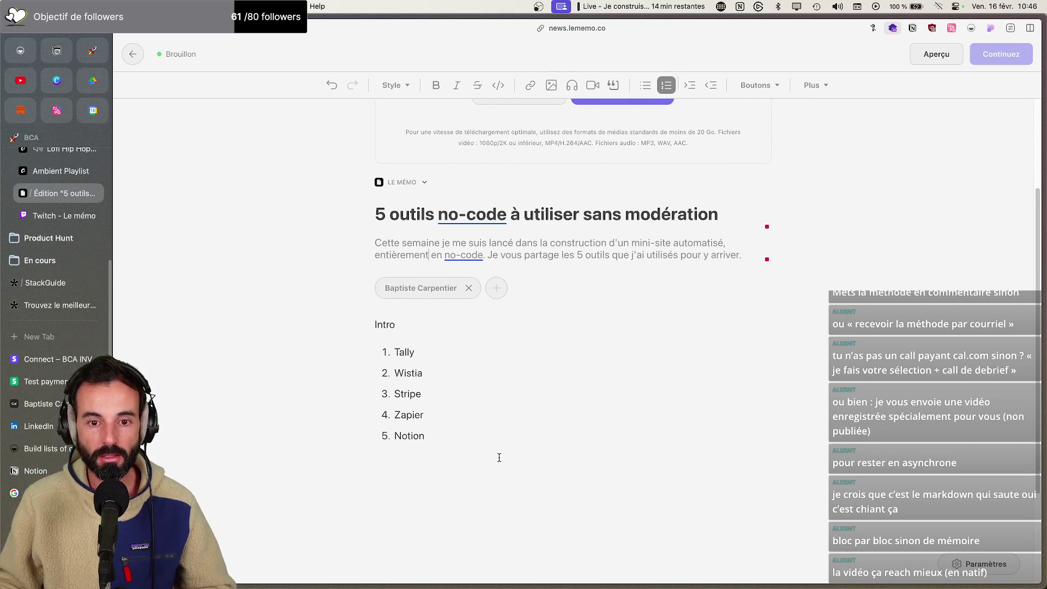
Open typefully.com in a new browser tab
{"action": "key", "text": "super+t"}
{"action": "type", "text": "typefully.com"}
{"action": "key", "text": "Return"}
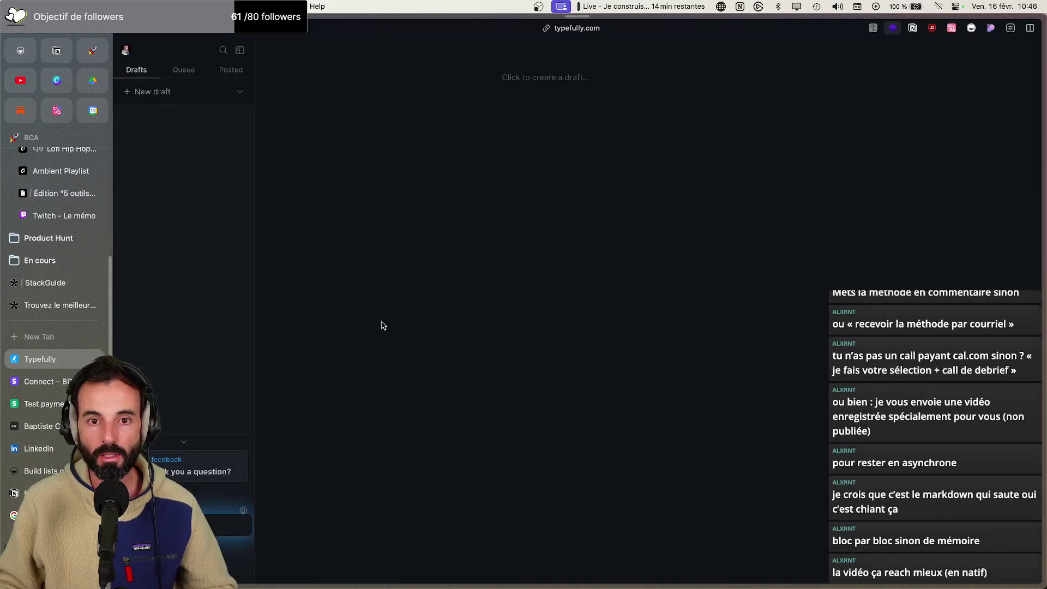
Start a new Typefully draft announcing build-in-public day 4 and the mini-site launch
{"action": "left_click", "coordinate": [518, 88]}
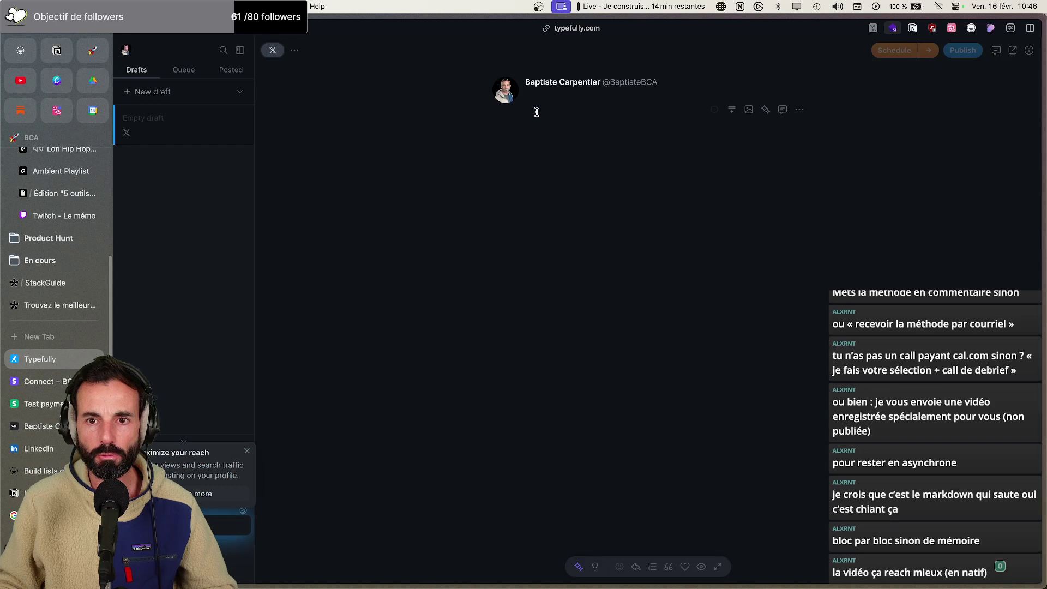
{"action": "mouse_move", "coordinate": [876, 578]}
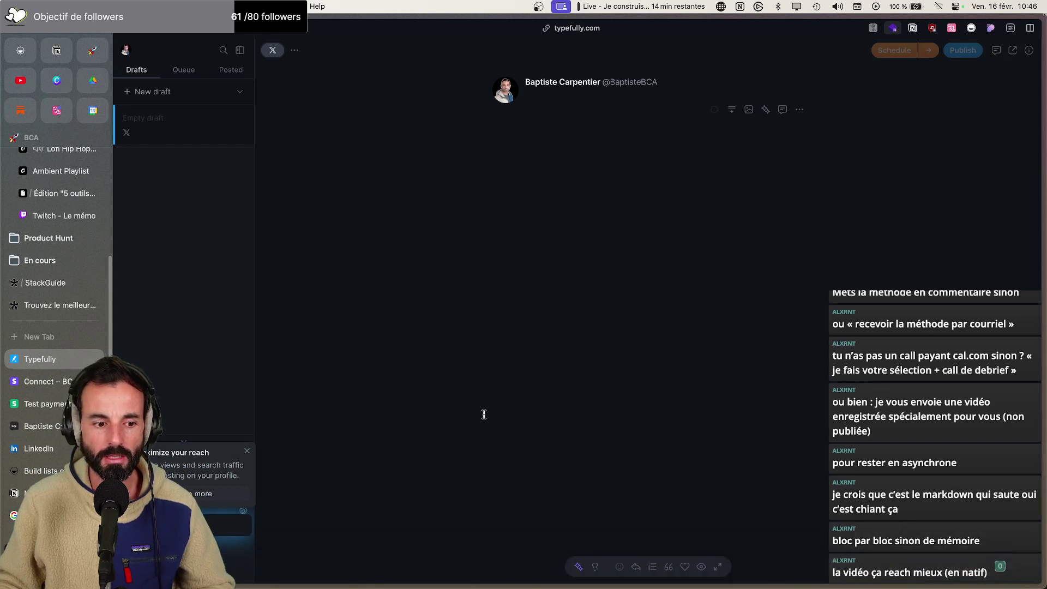
{"action": "left_click", "coordinate": [247, 450]}
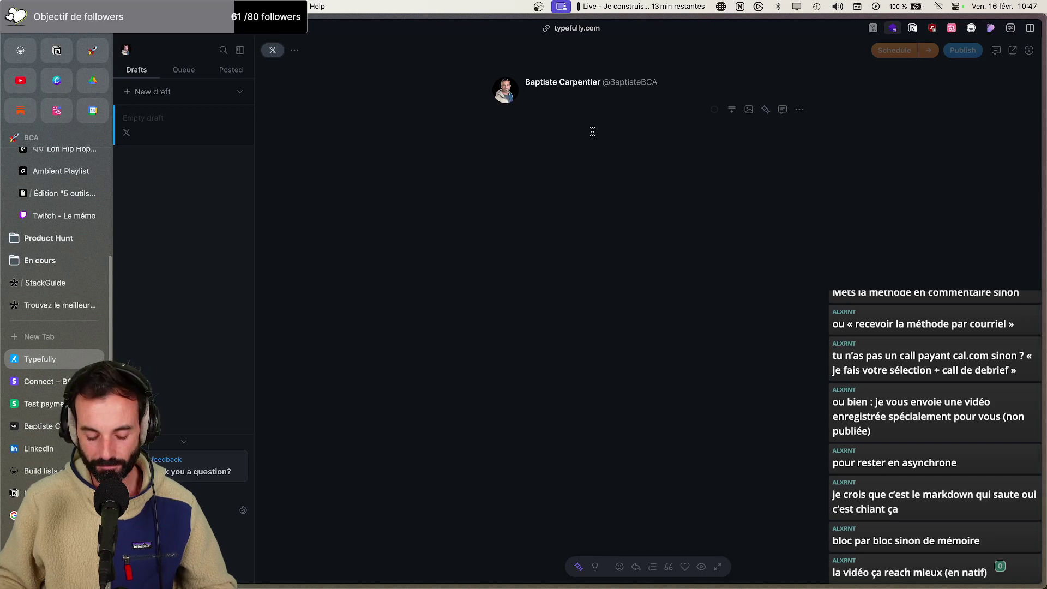
{"action": "type", "text": "Build in public. jou"}
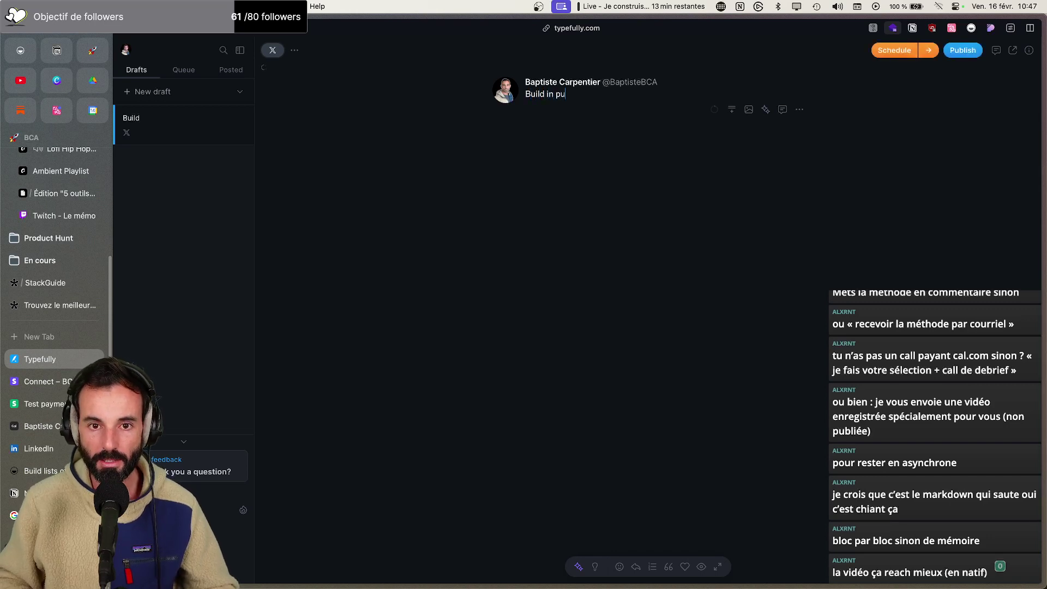
{"action": "key", "text": "BackSpace"}
{"action": "key", "text": "BackSpace"}
{"action": "key", "text": "BackSpace"}
{"action": "key", "text": "BackSpace"}
{"action": "key", "text": "BackSpace"}
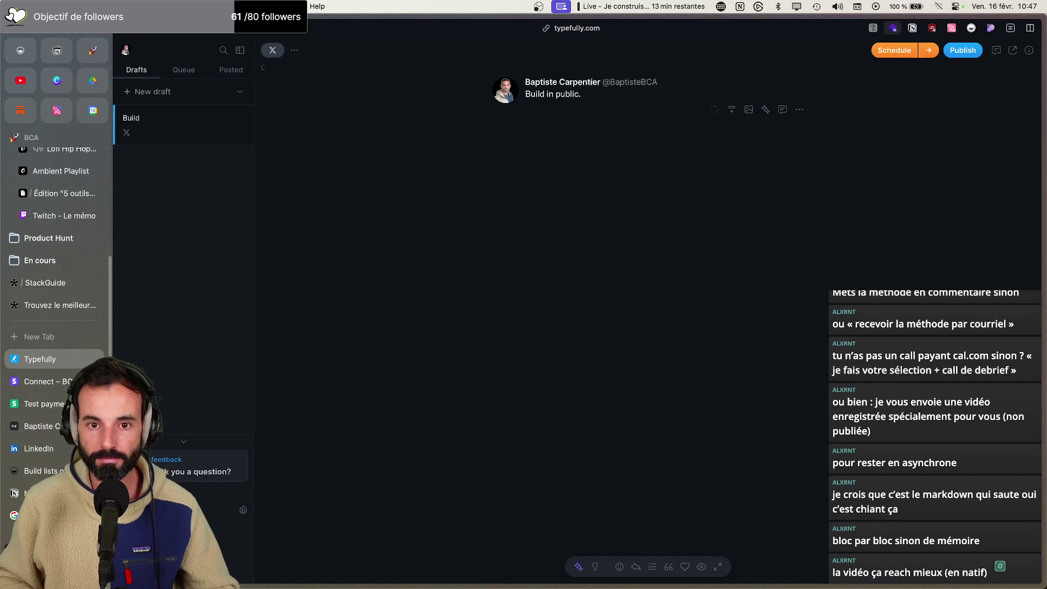
{"action": "type", "text": "jour"}
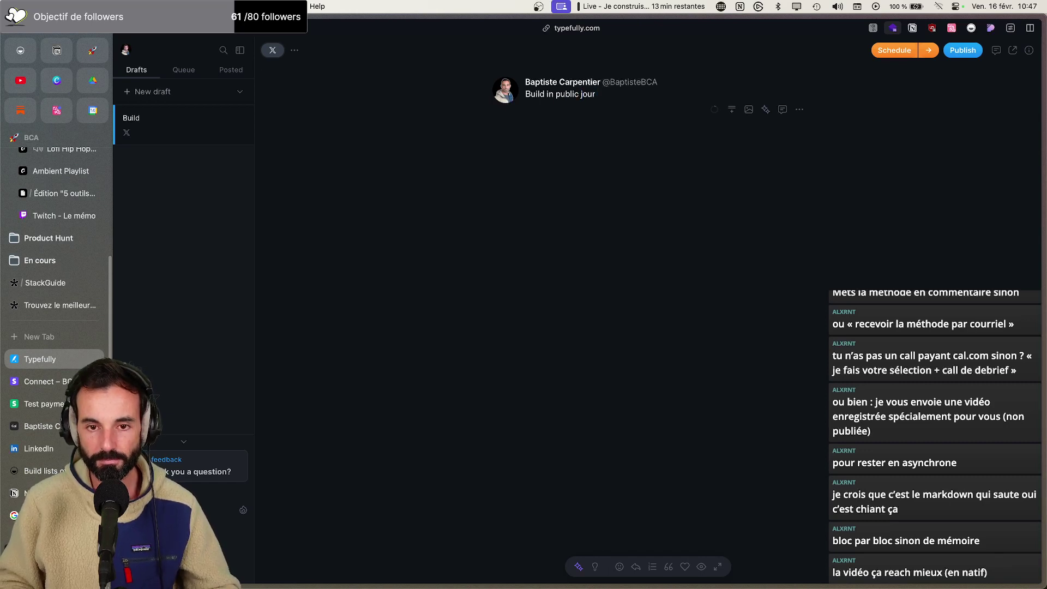
{"action": "type", "text": " 4 et d"}
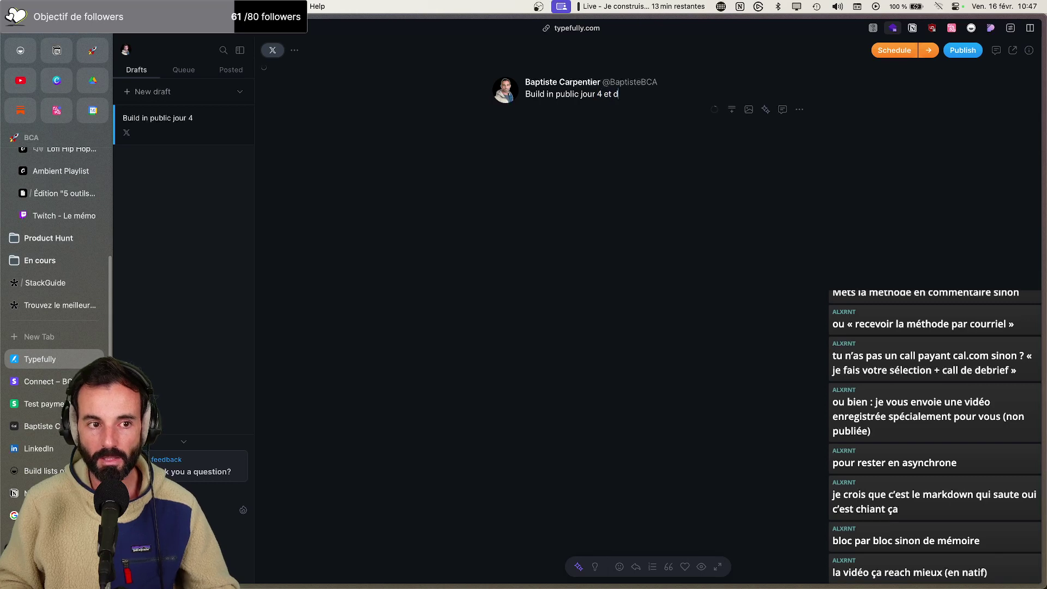
{"action": "type", "text": "ernier jour. "}
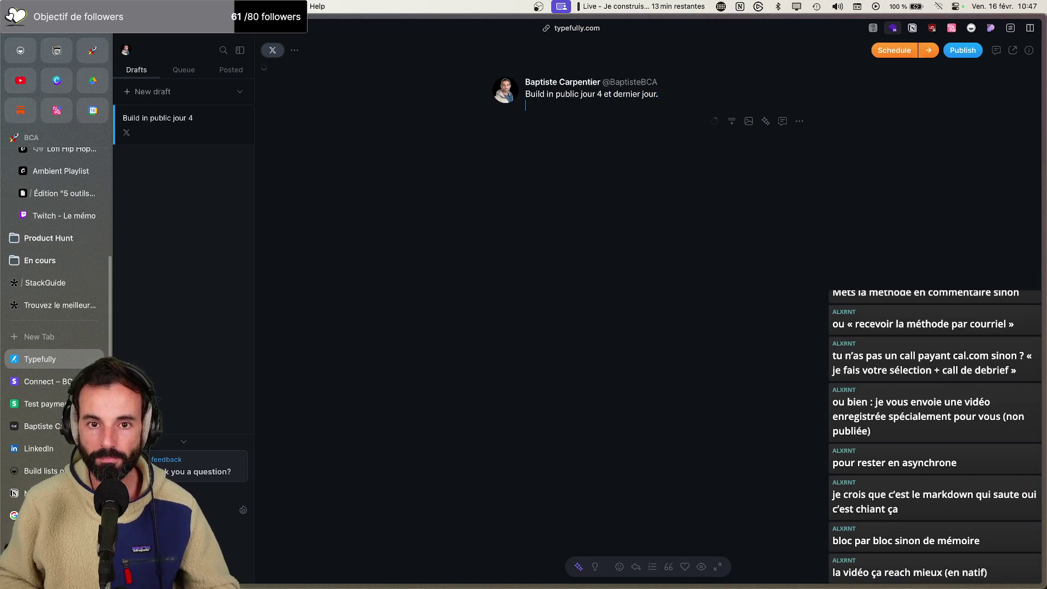
{"action": "type", "text": "Je viens de lance"}
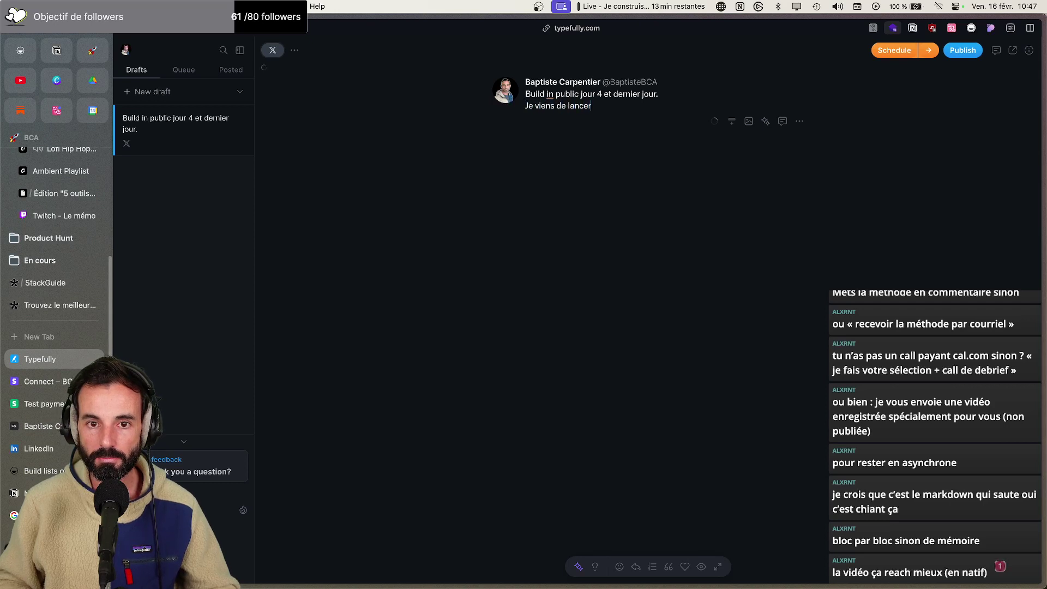
{"action": "type", "text": "r le mini-site"}
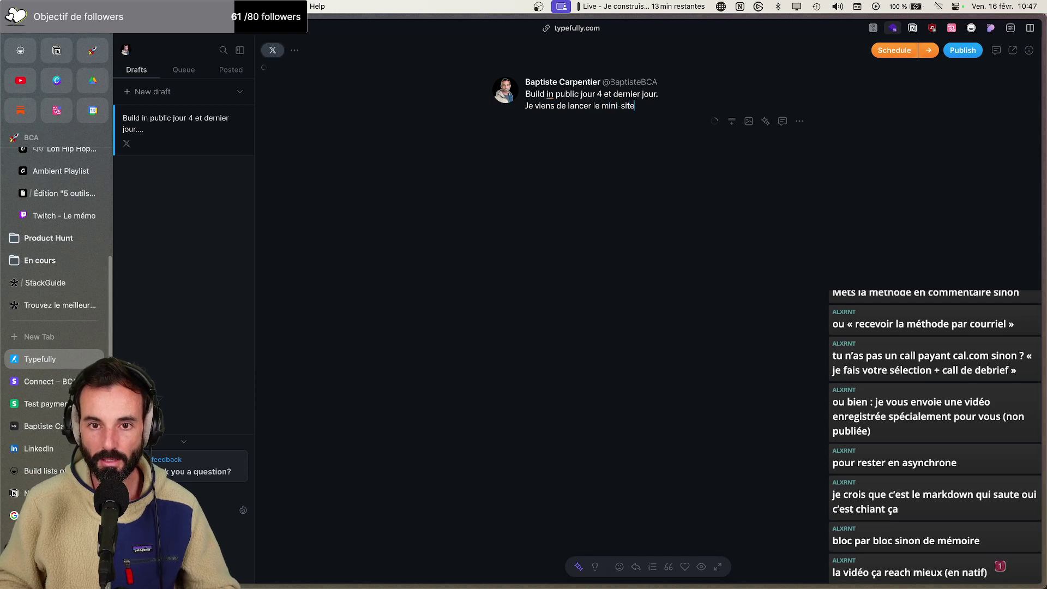
{"action": "type", "text": " que j'ai constr"}
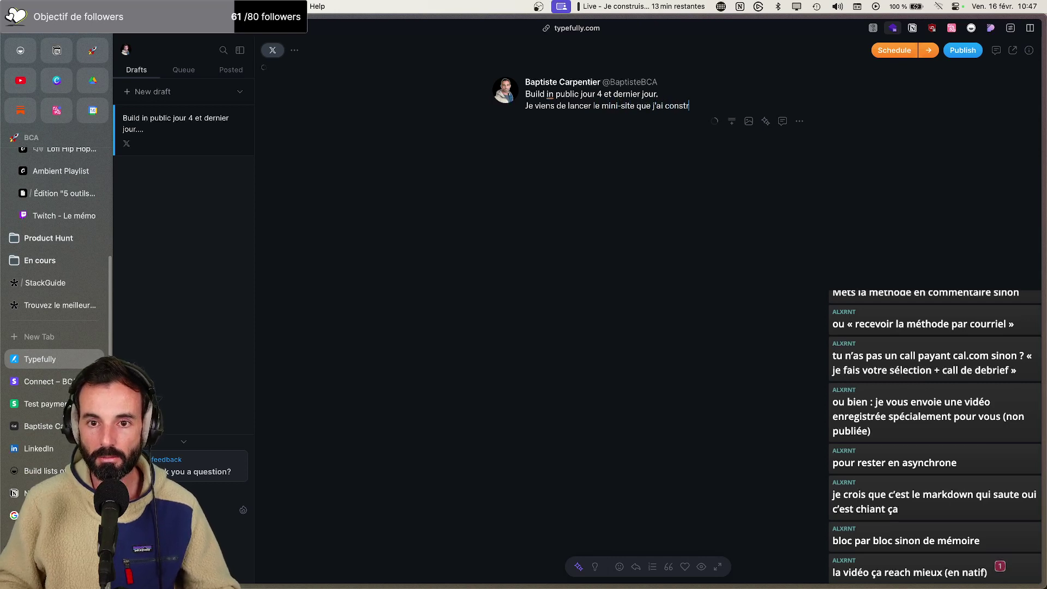
{"action": "type", "text": "uit cette se"}
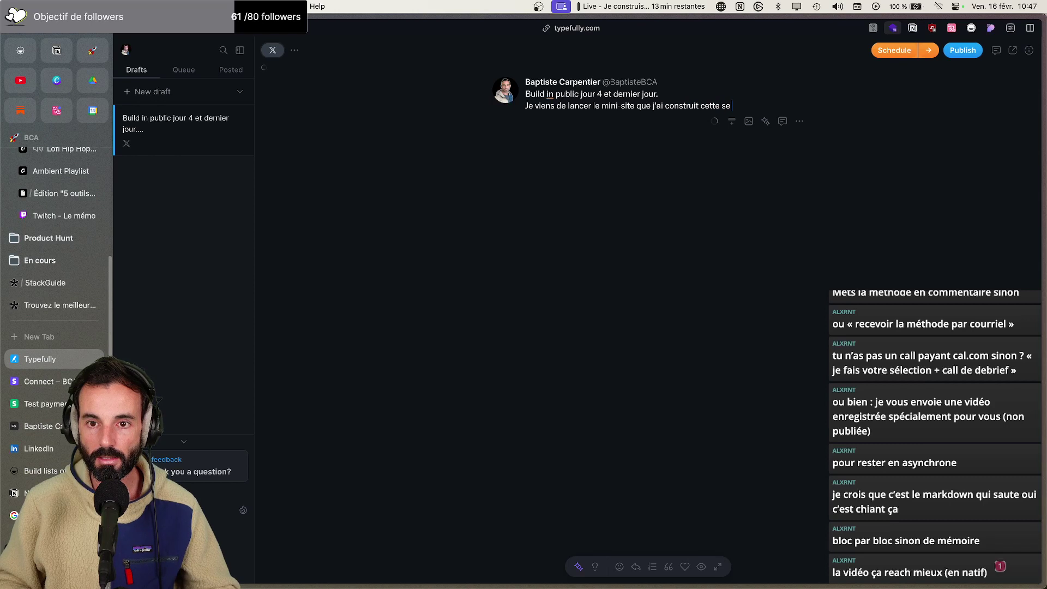
{"action": "type", "text": "maine en no-code."}
Add paragraphs saying the site finds the best tool for a business, and introducing the tools used
{"action": "key", "text": "Return"}
{"action": "key", "text": "Return"}
{"action": "type", "text": "C'est un site qui permet de trouver le mo"}
{"action": "type", "text": "illeur outil à utiliser pour son entreor"}
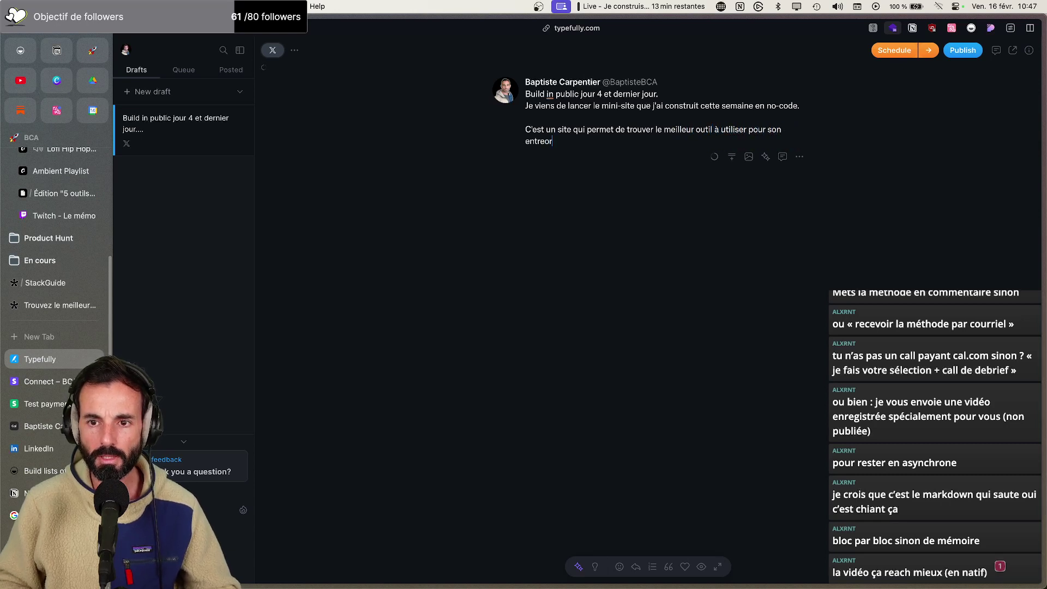
{"action": "key", "text": "BackSpace"}
{"action": "key", "text": "BackSpace"}
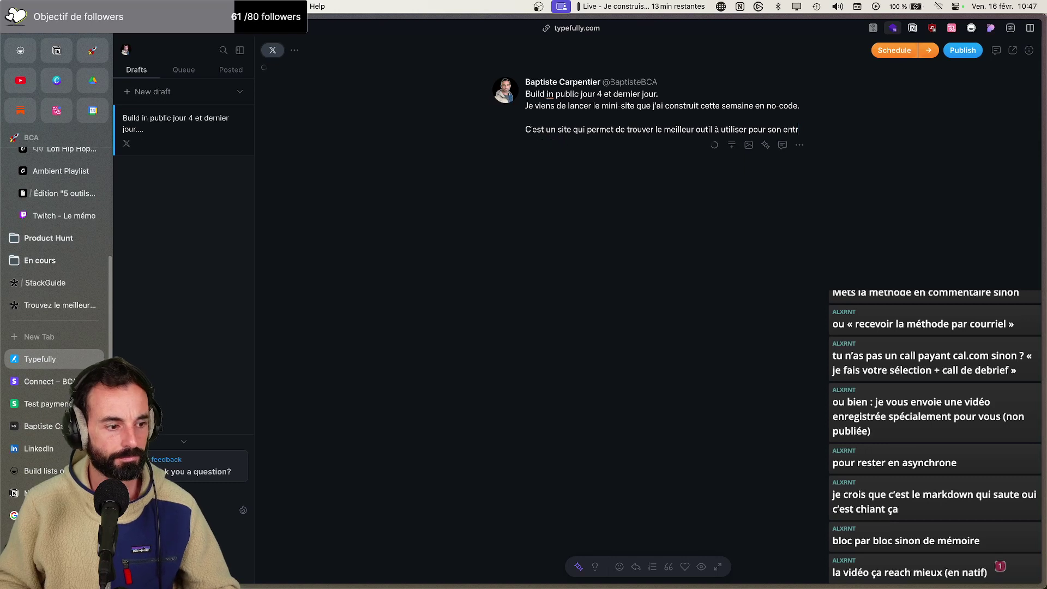
{"action": "type", "text": "pris"}
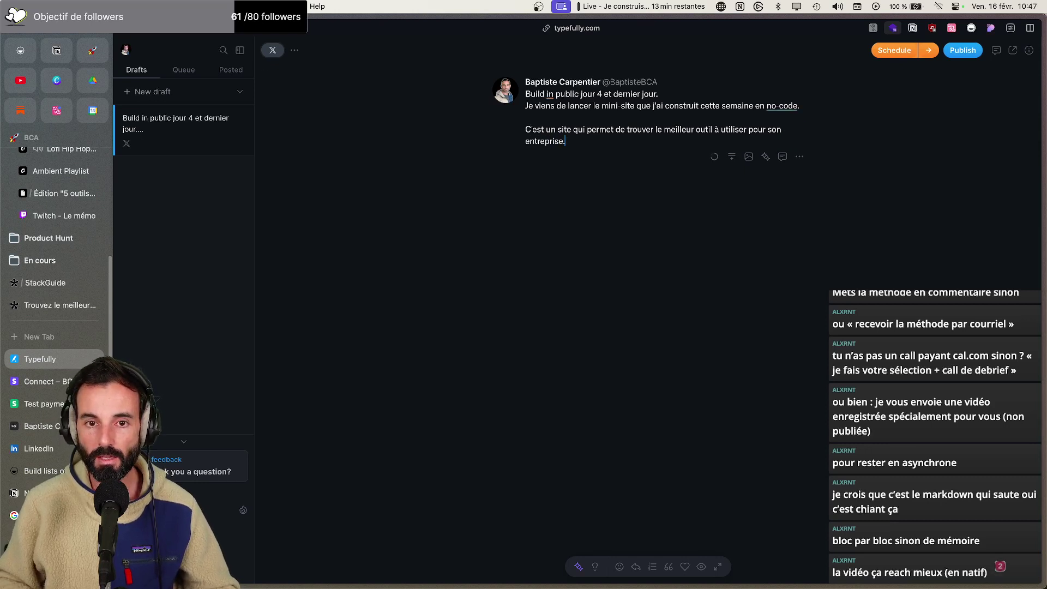
{"action": "type", "text": "e."}
{"action": "key", "text": "Return"}
{"action": "key", "text": "Return"}
{"action": "type", "text": "Voici les outils que j'ai"}
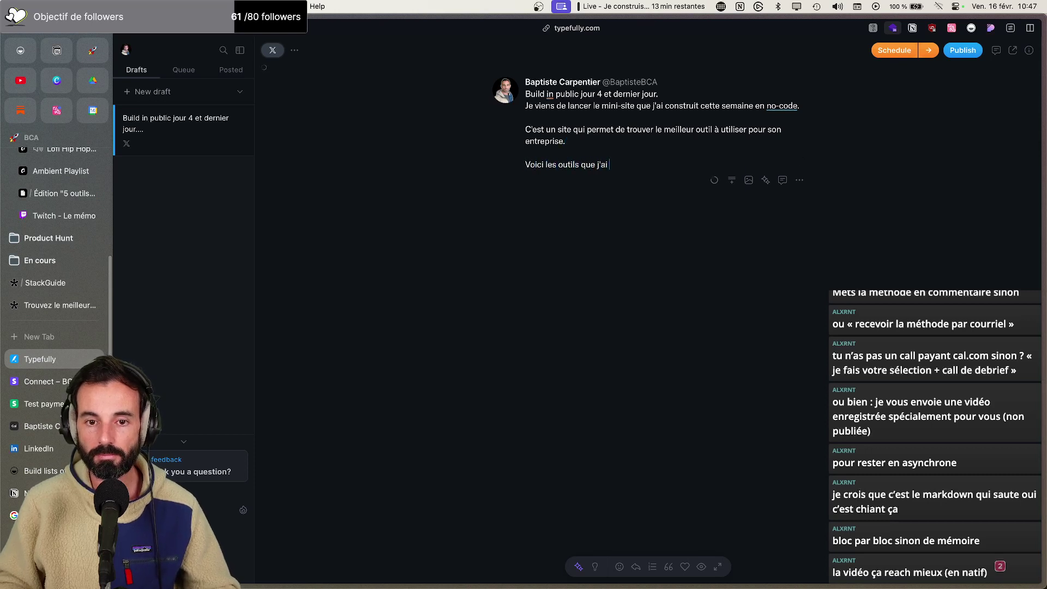
{"action": "type", "text": " utilisé pour y arriver"}
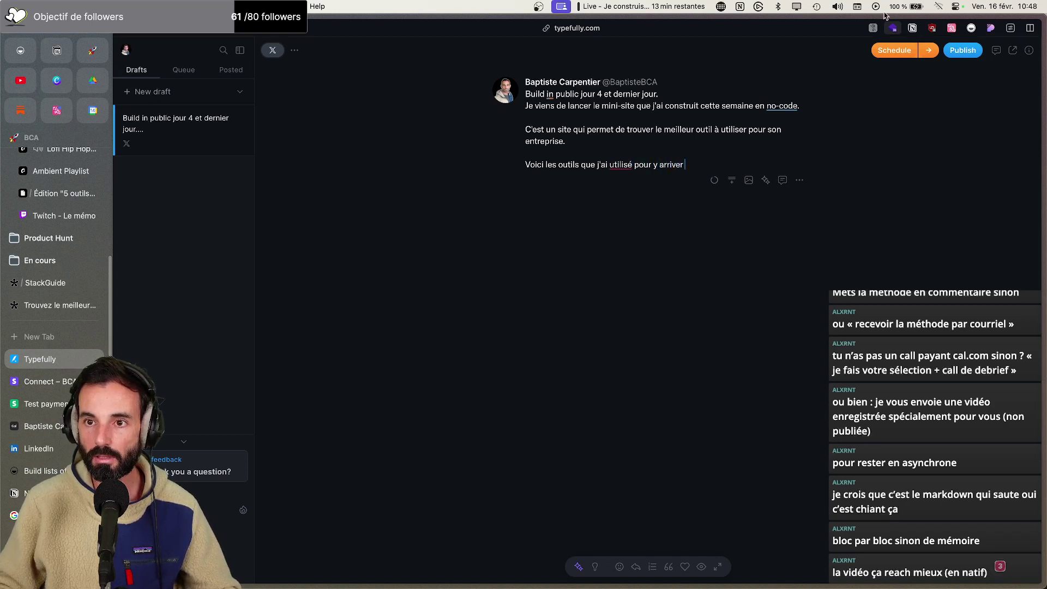
End the tools line with a single 👇 emoji from Emoji & Symbols
{"action": "left_click", "coordinate": [856, 6]}
{"action": "left_click", "coordinate": [866, 25]}
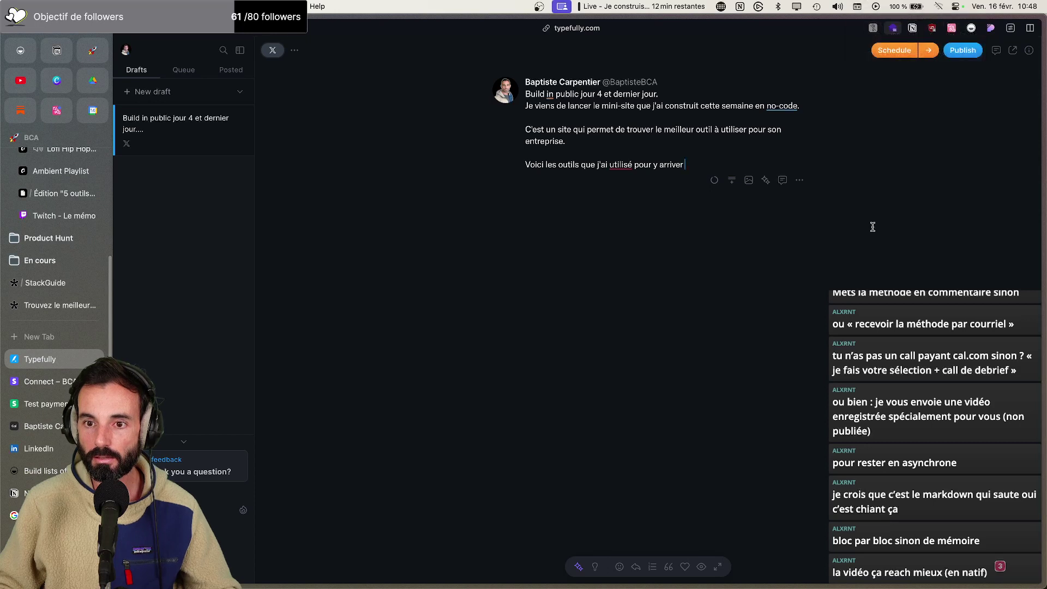
{"action": "left_click", "coordinate": [977, 158]}
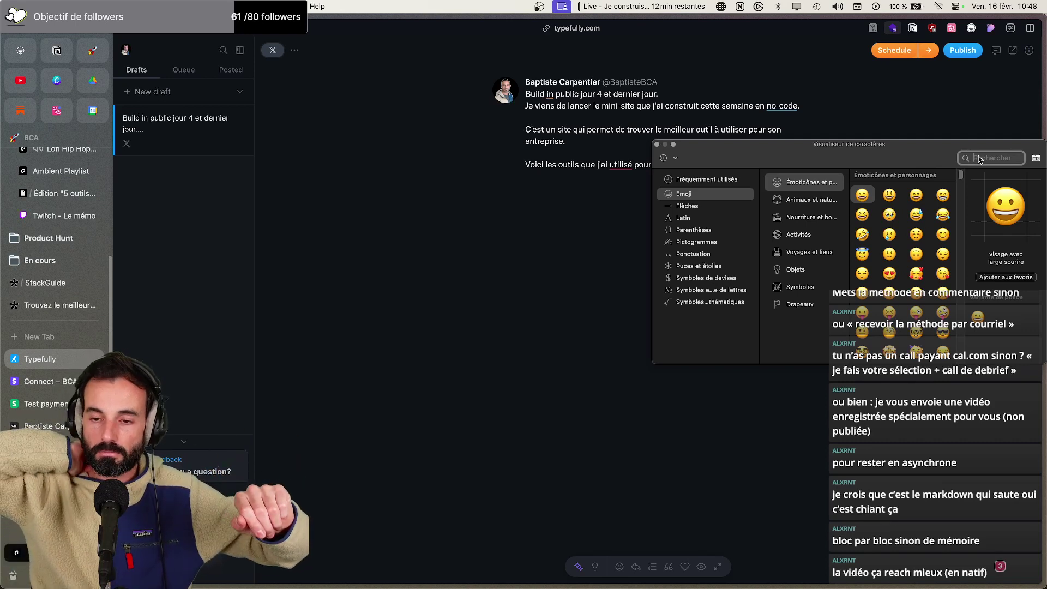
{"action": "type", "text": "doigt"}
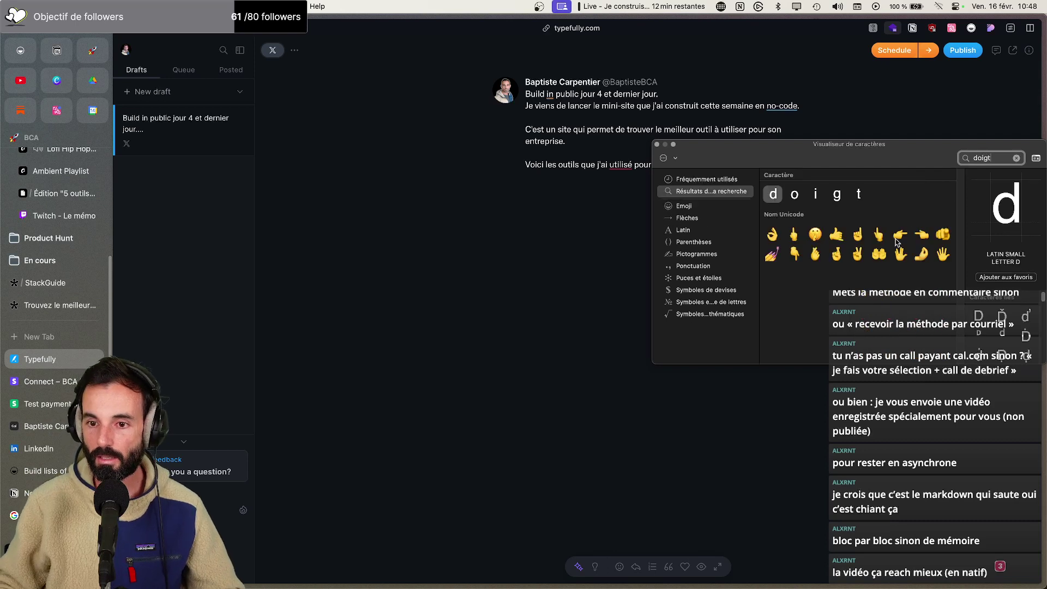
{"action": "double_click", "coordinate": [794, 253]}
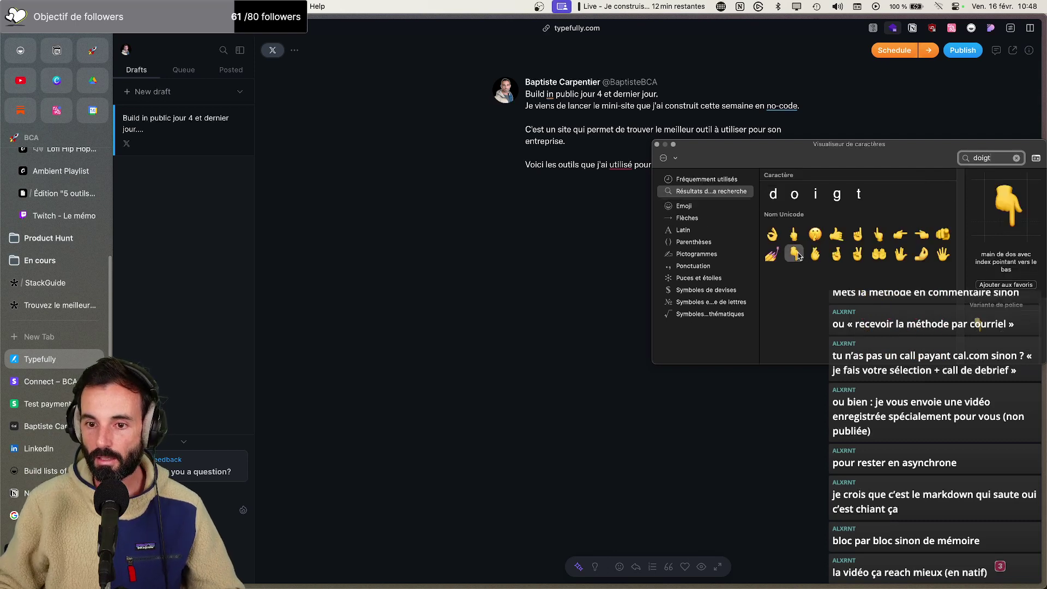
{"action": "left_click", "coordinate": [658, 145]}
{"action": "key", "text": "BackSpace"}
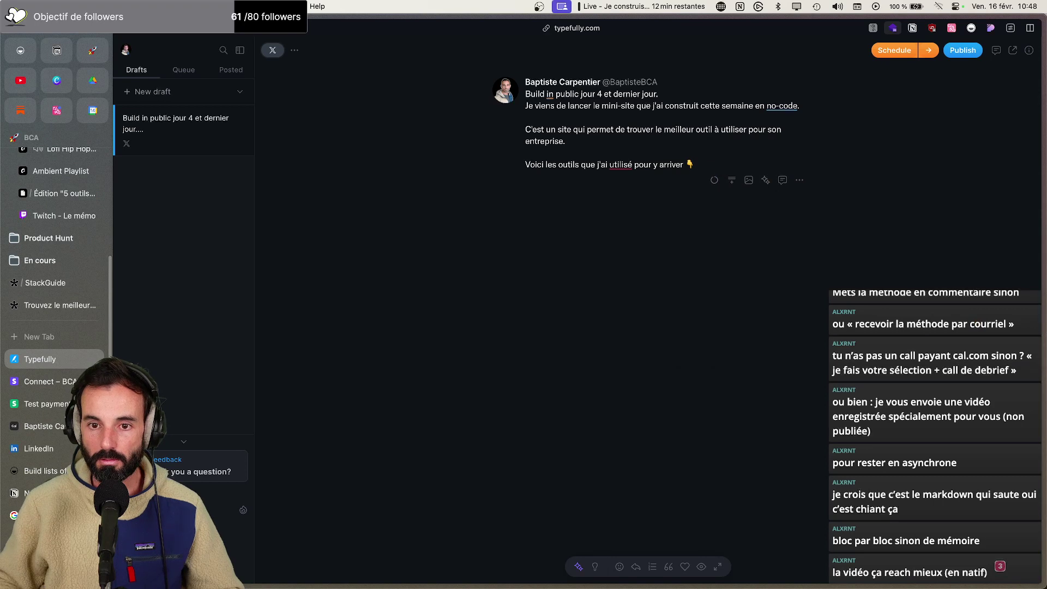
Correct 'utilisé' to 'utilisés' and add a second tweet to the thread
{"action": "left_click", "coordinate": [620, 165]}
{"action": "left_click", "coordinate": [660, 192]}
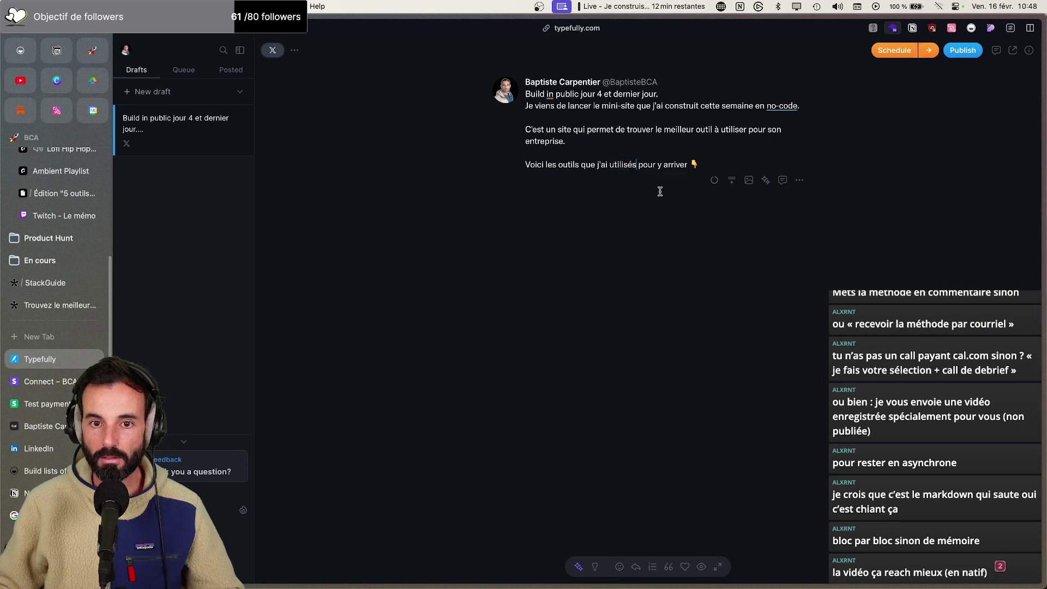
{"action": "left_click", "coordinate": [732, 180]}
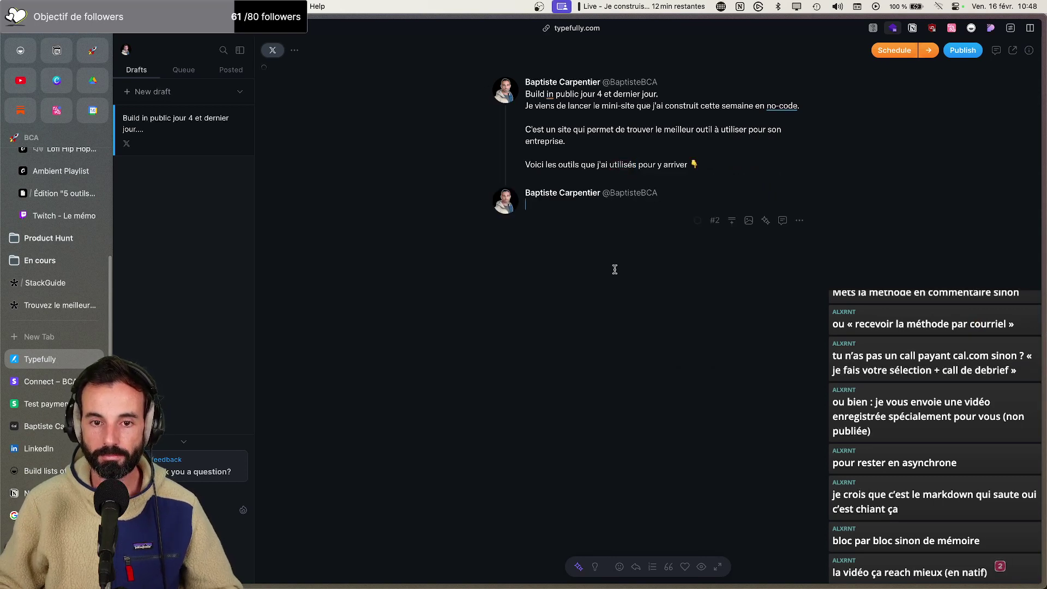
Head the second tweet 'Tally :' and say it collected user requests
{"action": "type", "text": "Tauu"}
{"action": "key", "text": "BackSpace"}
{"action": "key", "text": "BackSpace"}
{"action": "type", "text": "ll"}
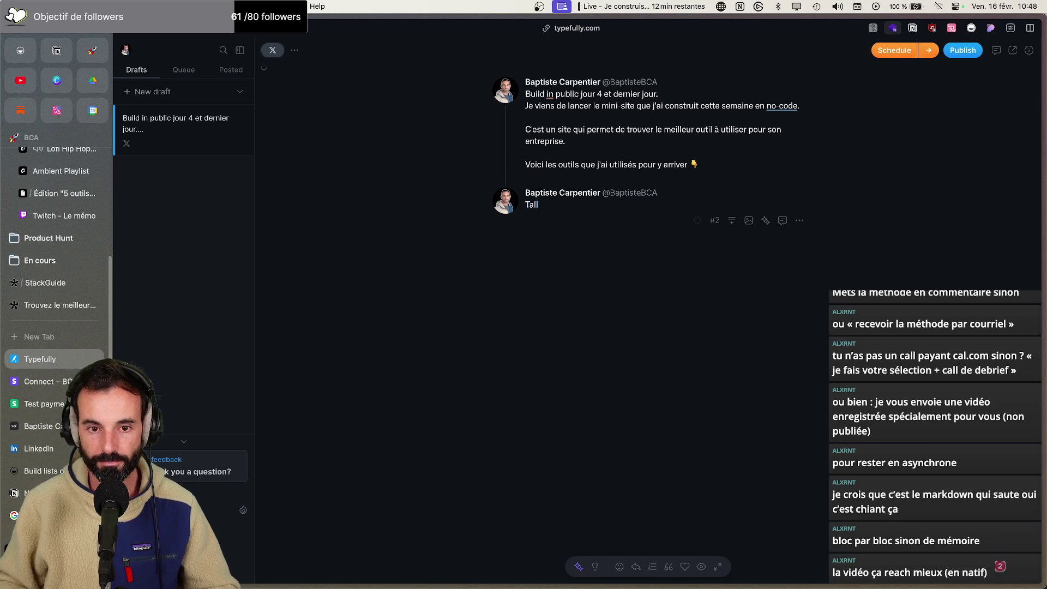
{"action": "type", "text": "y :"}
{"action": "key", "text": "Return"}
{"action": "key", "text": "BackSpace"}
{"action": "key", "text": "Return"}
{"action": "key", "text": "Return"}
{"action": "type", "text": "J'ai utilisé Tally pour réciol"}
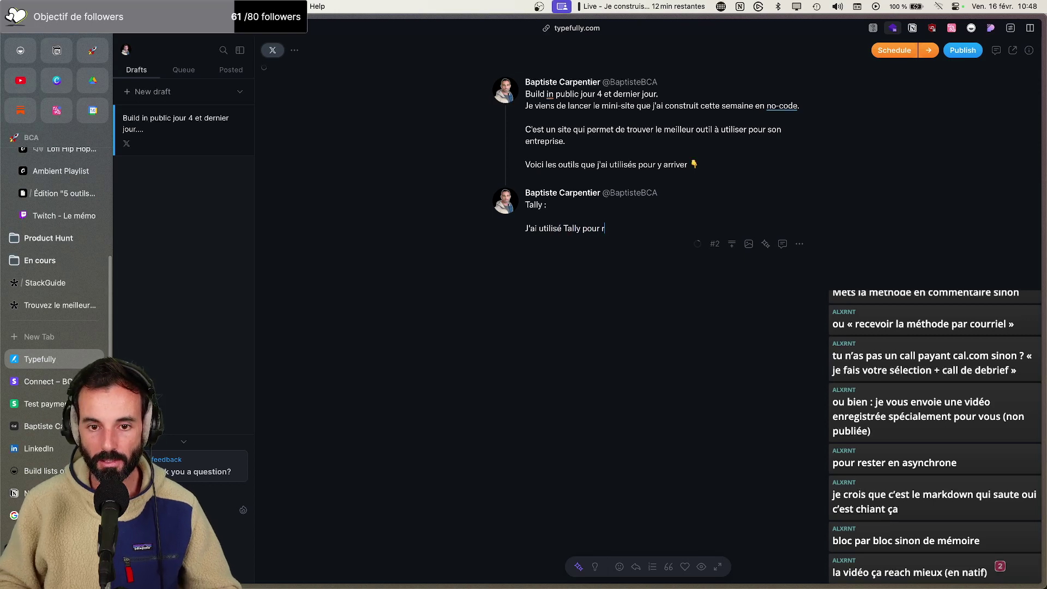
{"action": "key", "text": "BackSpace"}
{"action": "key", "text": "BackSpace"}
{"action": "type", "text": "olter les demandes des utilisateurs"}
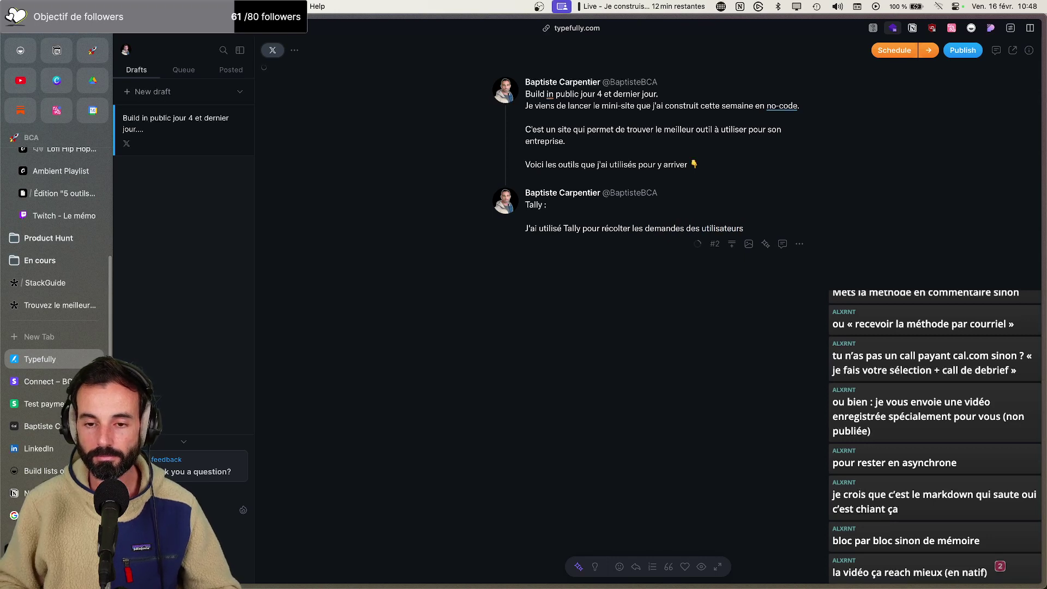
{"action": "type", "text": "."}
Add the line 'Proposer différentes options de prix.' to the Tally tweet
{"action": "key", "text": "Return"}
{"action": "type", "text": "Faire l"}
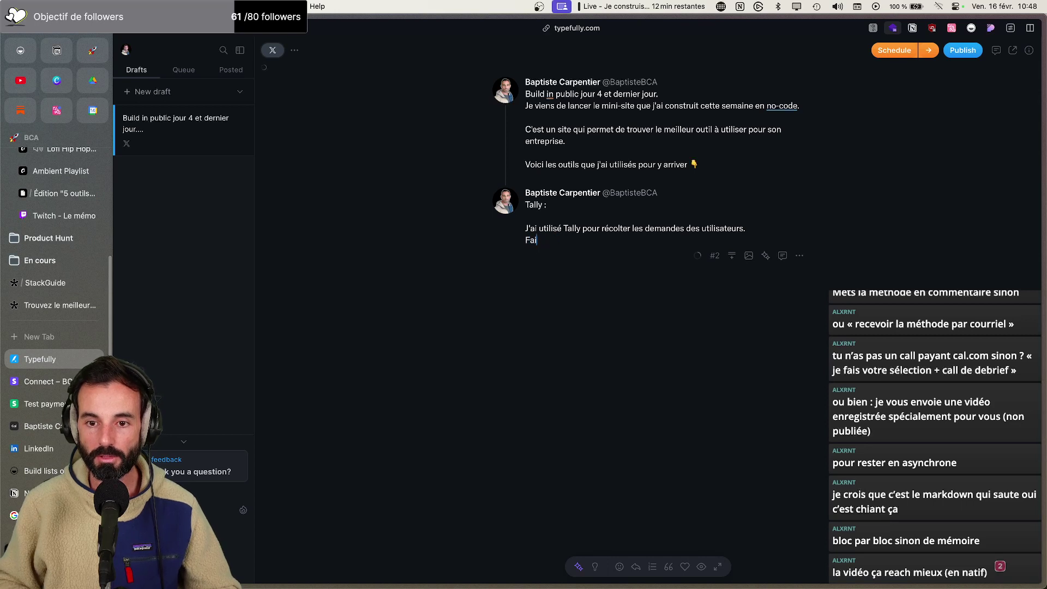
{"action": "key", "text": "BackSpace"}
{"action": "key", "text": "BackSpace"}
{"action": "key", "text": "BackSpace"}
{"action": "type", "text": "Propposer"}
{"action": "key", "text": "BackSpace"}
{"action": "key", "text": "BackSpace"}
{"action": "key", "text": "BackSpace"}
{"action": "key", "text": "BackSpace"}
{"action": "key", "text": "BackSpace"}
{"action": "type", "text": "po"}
{"action": "type", "text": "oposer"}
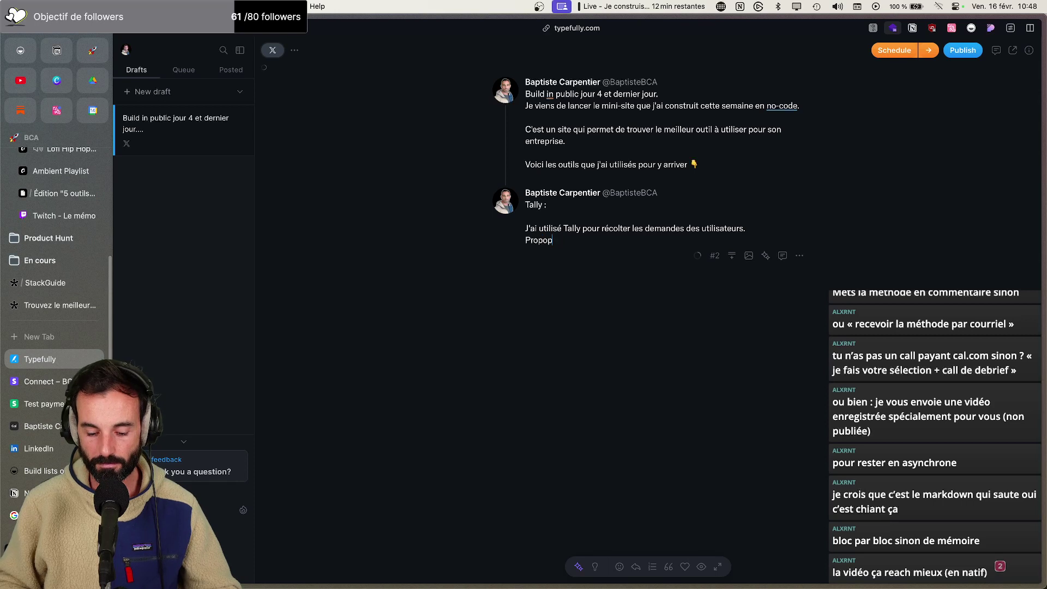
{"action": "key", "text": "BackSpace"}
{"action": "key", "text": "BackSpace"}
{"action": "key", "text": "BackSpace"}
{"action": "key", "text": "BackSpace"}
{"action": "key", "text": "BackSpace"}
{"action": "type", "text": "oser dioff"}
{"action": "key", "text": "BackSpace"}
{"action": "key", "text": "BackSpace"}
{"action": "type", "text": "off"}
{"action": "key", "text": "BackSpace"}
{"action": "key", "text": "BackSpace"}
{"action": "key", "text": "BackSpace"}
{"action": "type", "text": "fféren,tees "}
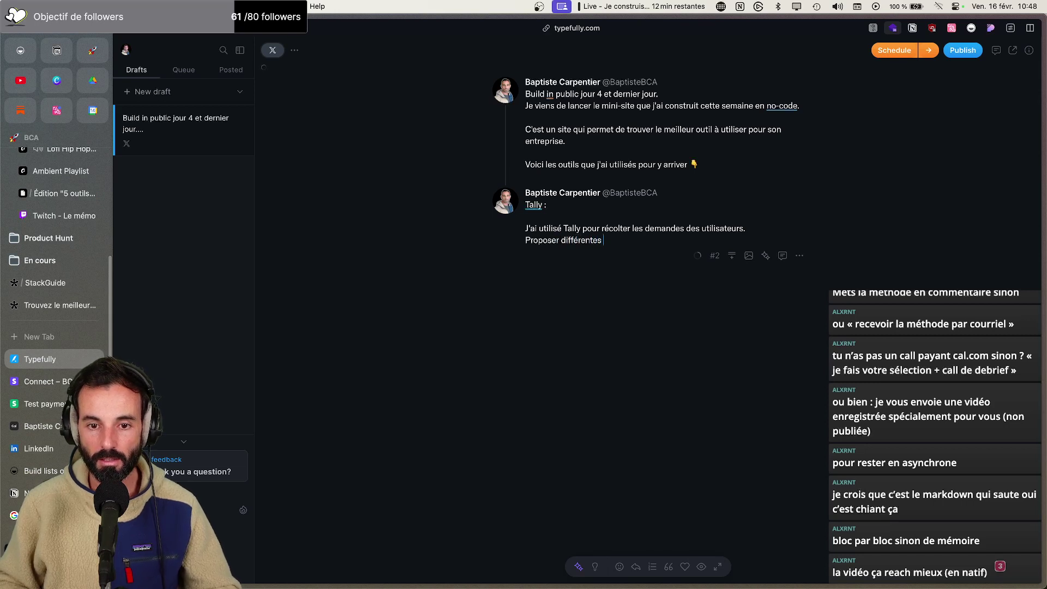
{"action": "type", "text": "options de prix."}
Add 'Faire payer les utilisateurs.' and start a third tweet
{"action": "key", "text": "Return"}
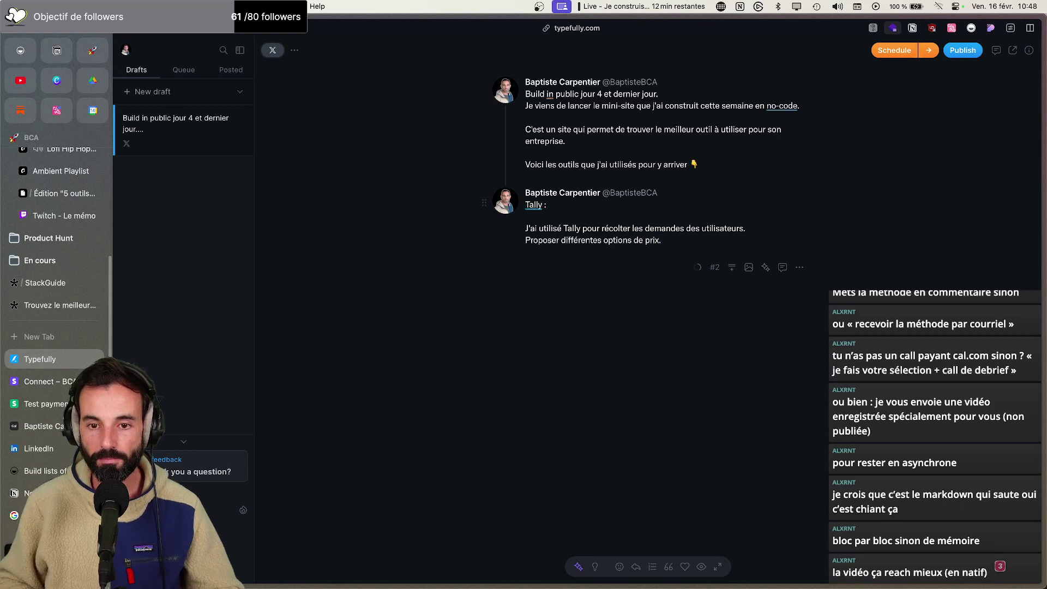
{"action": "type", "text": "Faire pae"}
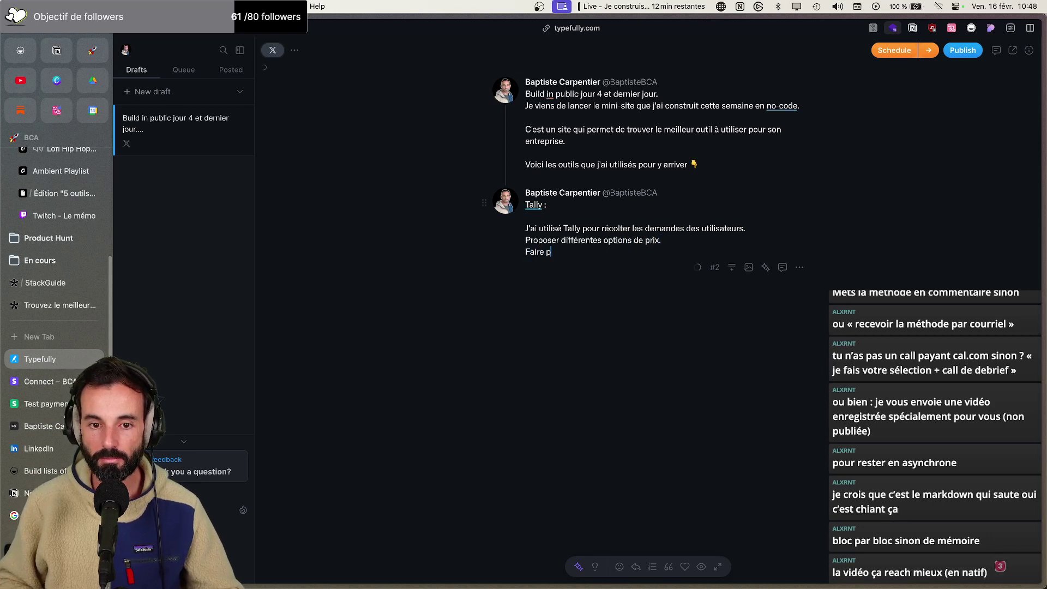
{"action": "key", "text": "BackSpace"}
{"action": "type", "text": "yer "}
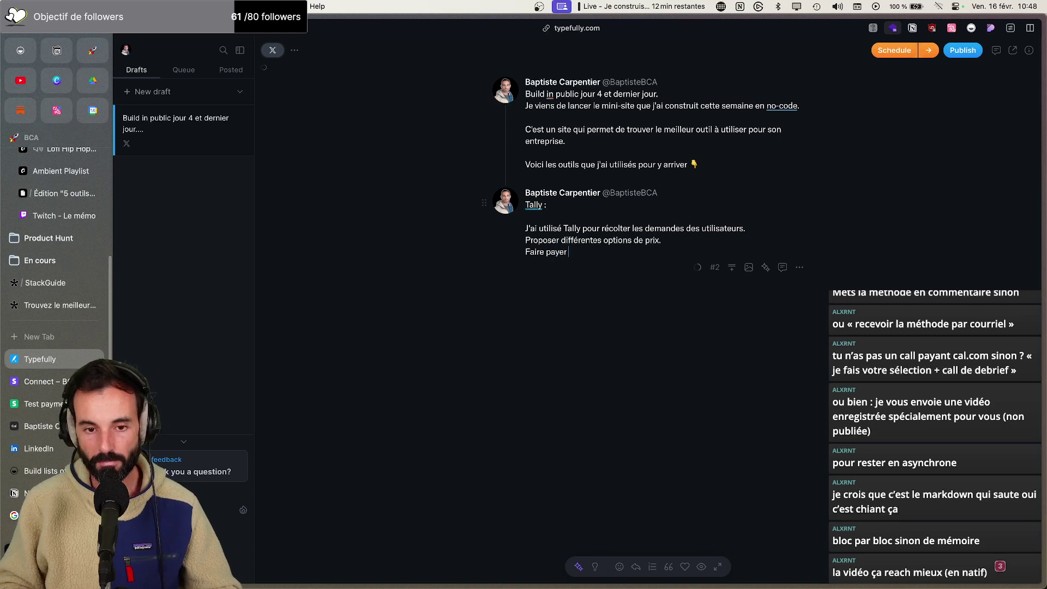
{"action": "type", "text": "les utilsateurd."}
{"action": "key", "text": "BackSpace"}
{"action": "key", "text": "BackSpace"}
{"action": "type", "text": "s."}
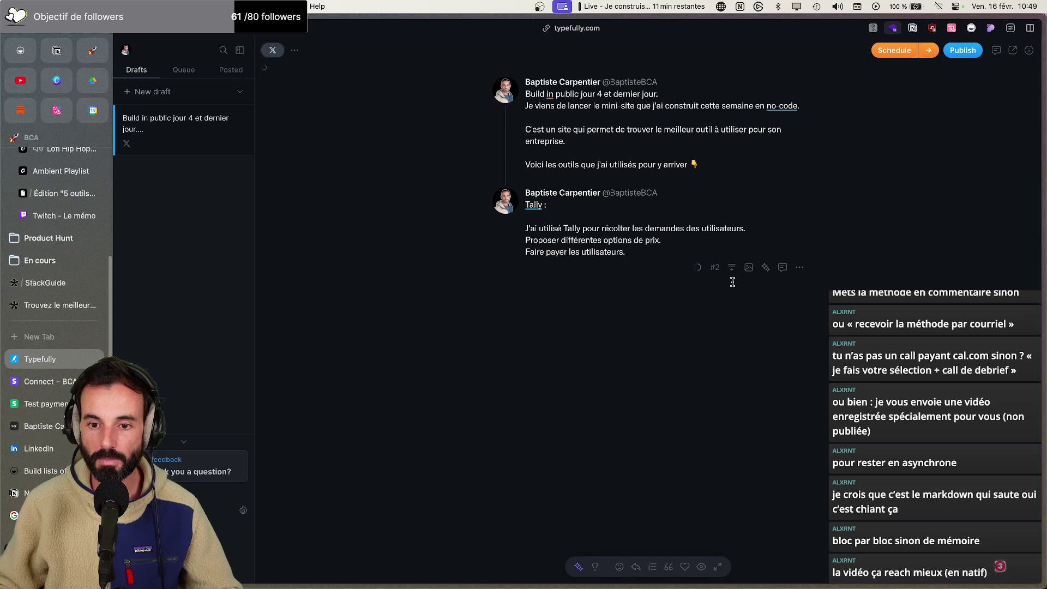
{"action": "key", "text": "Return"}
{"action": "key", "text": "Return"}
{"action": "key", "text": "Return"}
Head the third tweet 'Stripe :' and say it was connected to Tally to collect payments
{"action": "type", "text": "Stripe :"}
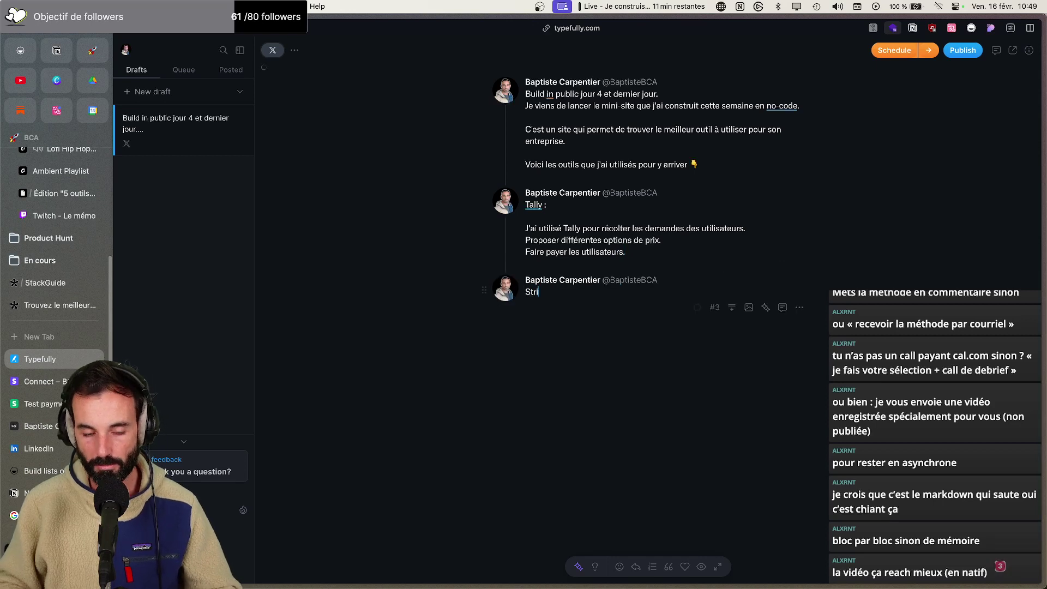
{"action": "key", "text": "Return"}
{"action": "key", "text": "Return"}
{"action": "type", "text": "J'ai connecté Strip"}
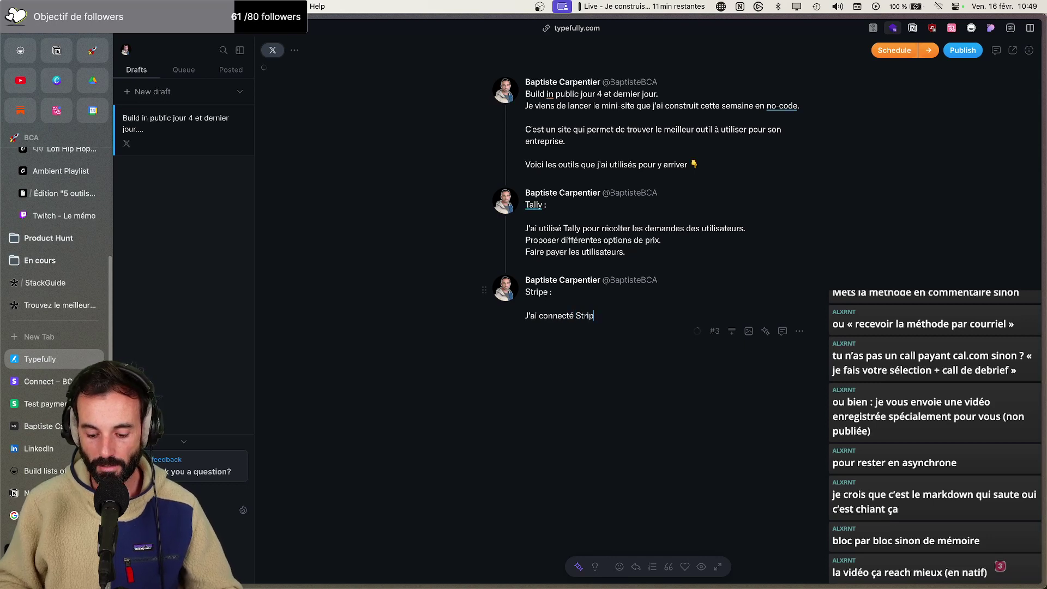
{"action": "type", "text": "à Tal"}
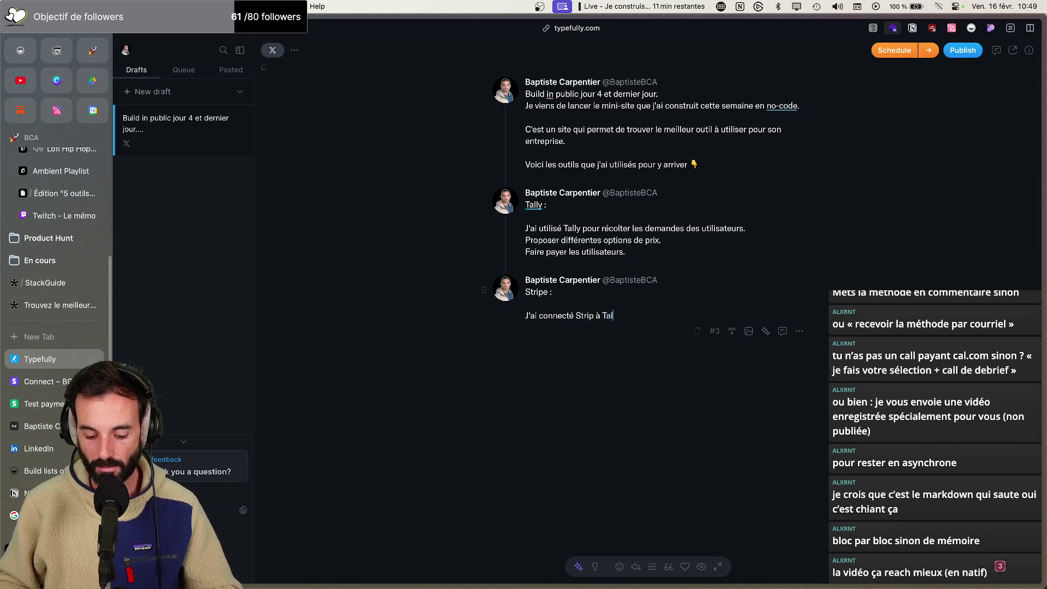
{"action": "type", "text": "ly."}
{"action": "key", "text": "Return"}
{"action": "type", "text": "Afin de "}
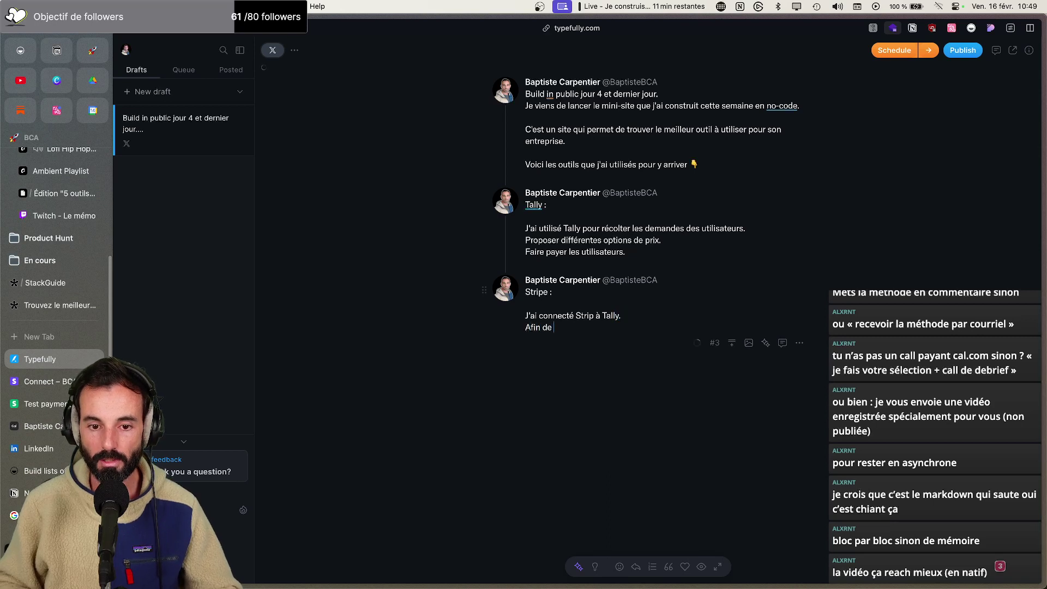
{"action": "type", "text": "pouvoir récol"}
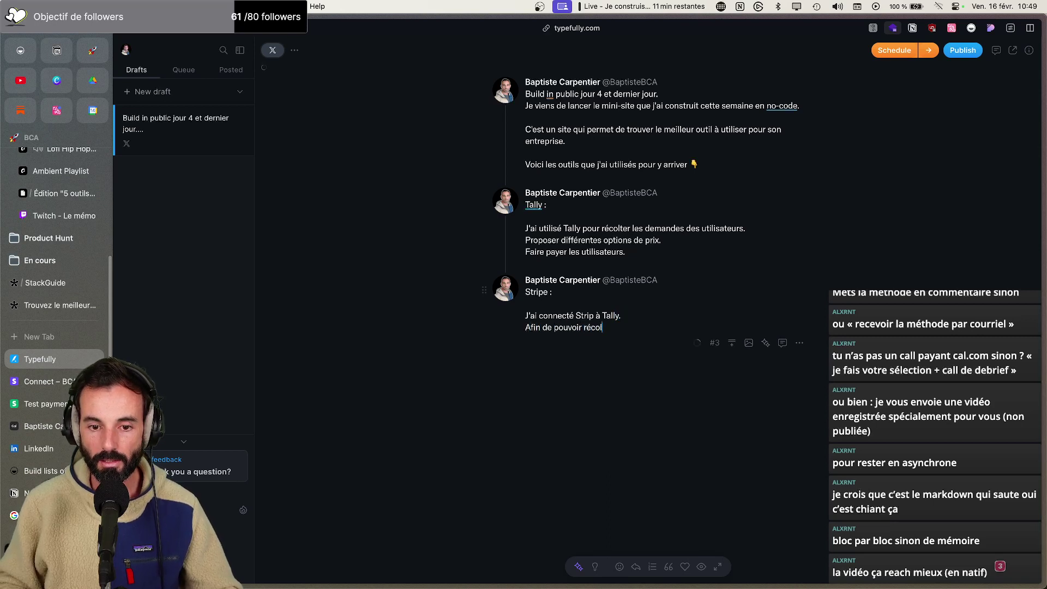
{"action": "type", "text": "ter les paiements."}
Add a line saying a form step checks whether the payment succeeded
{"action": "key", "text": "Return"}
{"action": "key", "text": "Return"}
{"action": "type", "text": "Il y a une étape d"}
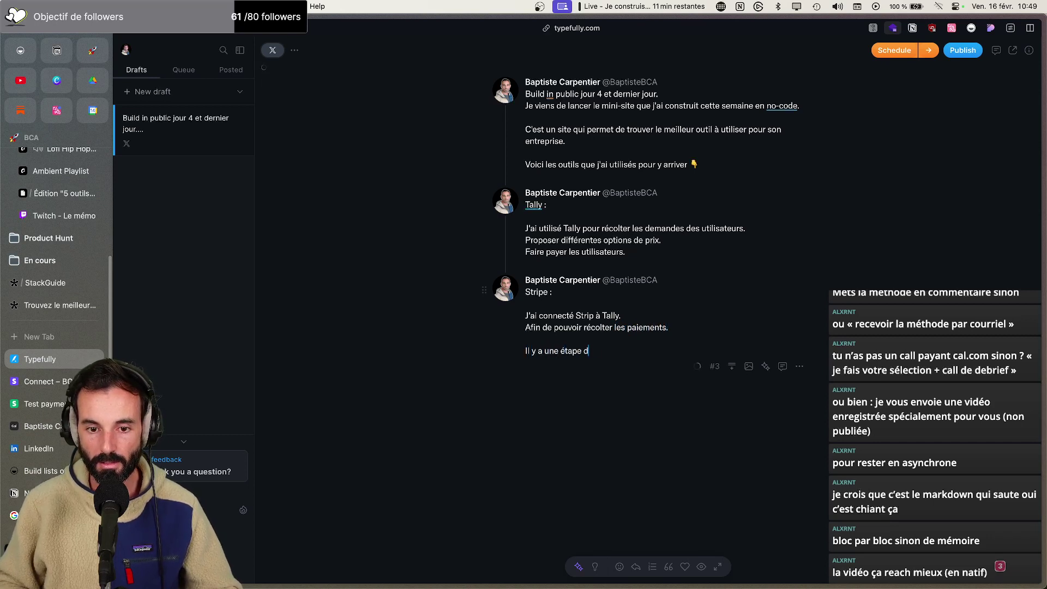
{"action": "type", "text": "u form quii "}
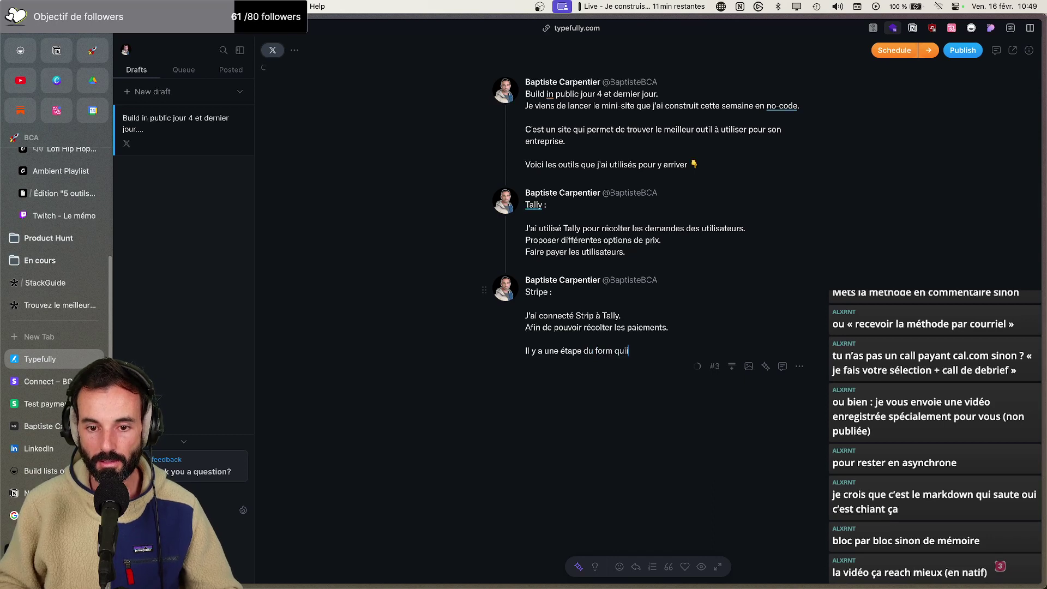
{"action": "key", "text": "BackSpace"}
{"action": "key", "text": "BackSpace"}
{"action": "type", "text": " test sur"}
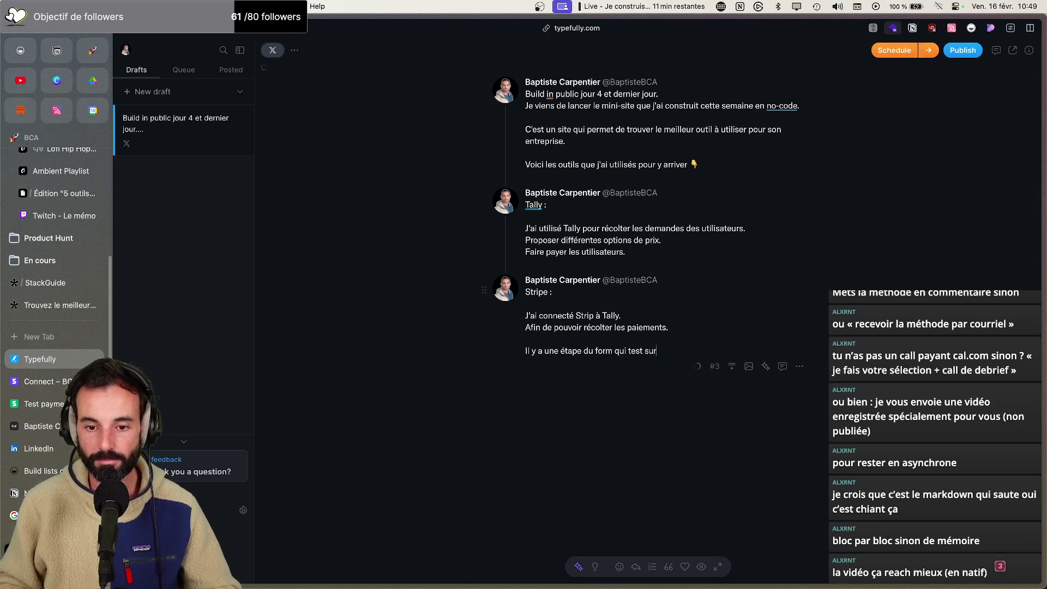
{"action": "key", "text": "BackSpace"}
{"action": "key", "text": "BackSpace"}
{"action": "type", "text": "i le paiement est té"}
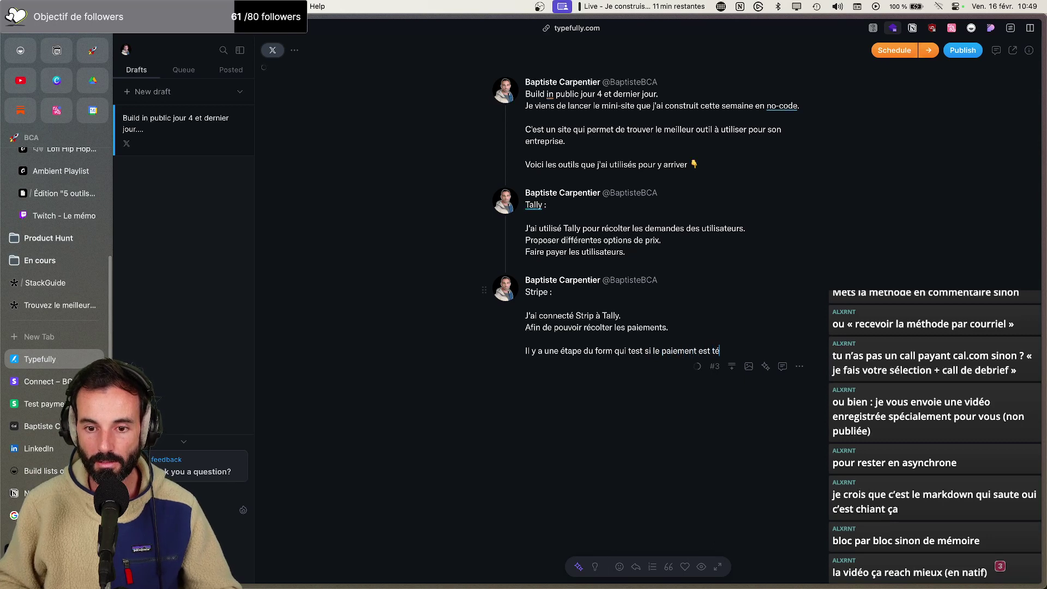
{"action": "key", "text": "BackSpace"}
{"action": "key", "text": "BackSpace"}
{"action": "type", "text": "réussi ou non."}
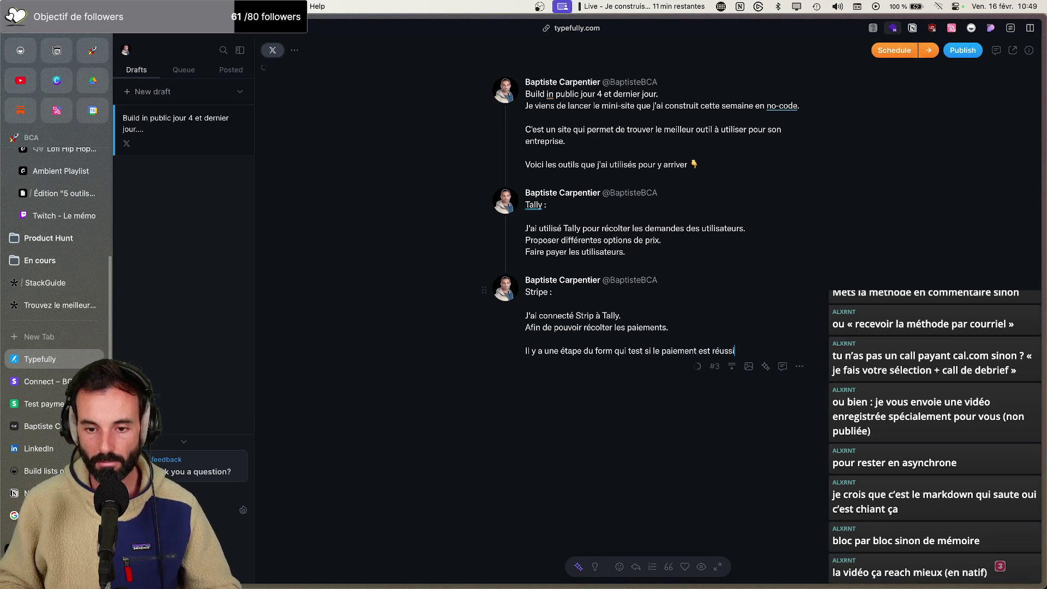
Add a 'Wistia :' tweet explaining videos are embedded so SEO benefits the host page
{"action": "left_click", "coordinate": [731, 370]}
{"action": "type", "text": "Wistia :"}
{"action": "key", "text": "Return"}
{"action": "key", "text": "Return"}
{"action": "type", "text": "J'a"}
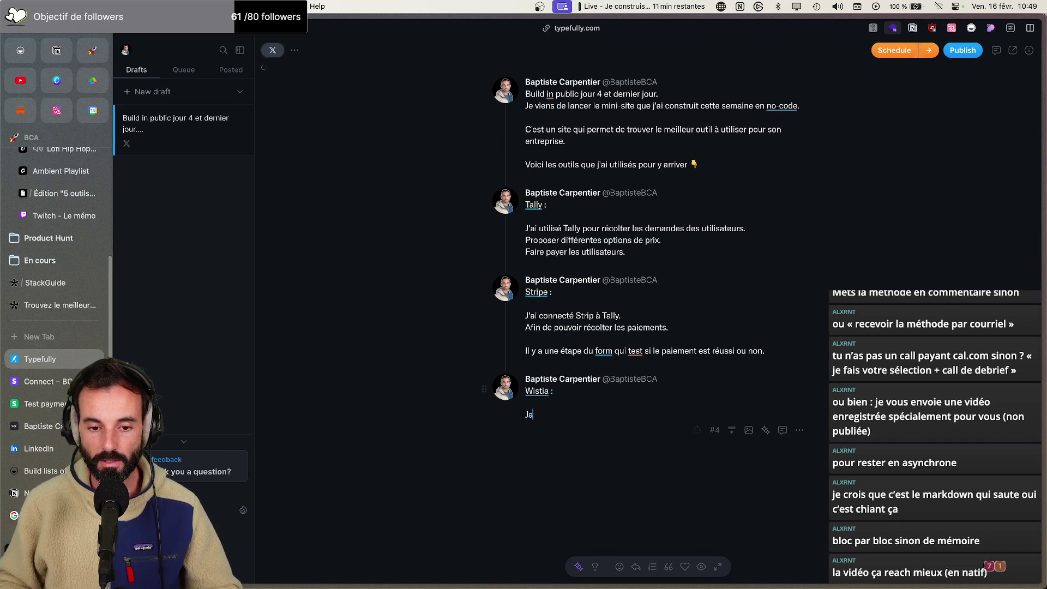
{"action": "type", "text": "i embed le"}
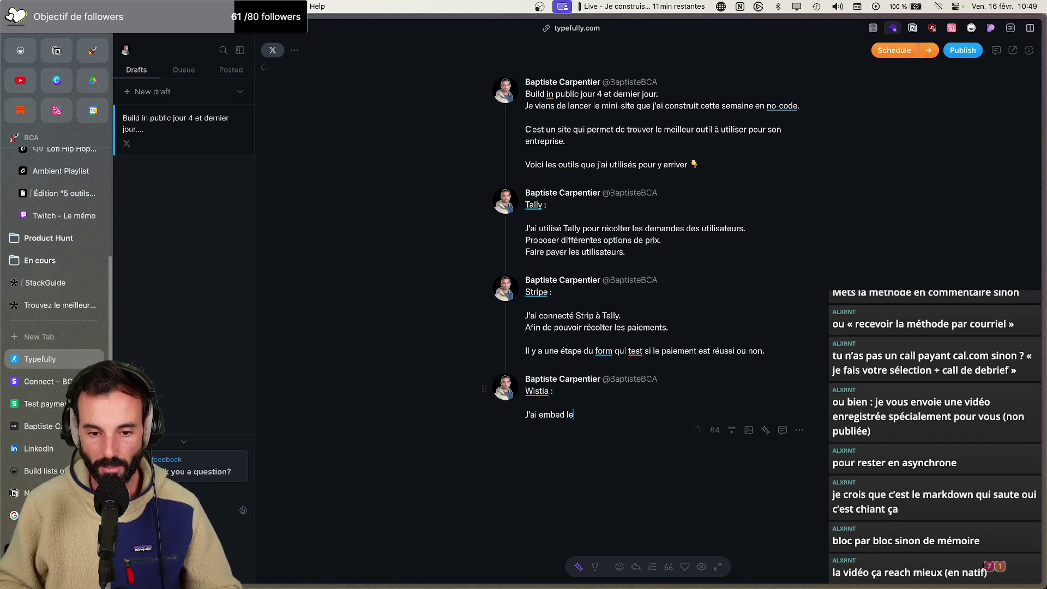
{"action": "type", "text": "s vidéos sur Wisrtia"}
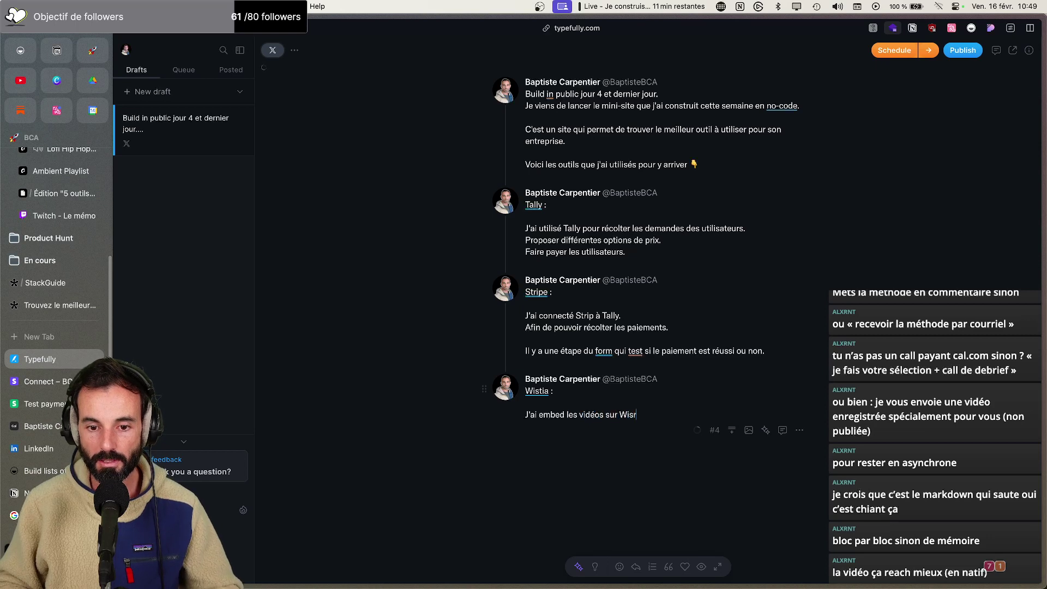
{"action": "key", "text": "BackSpace"}
{"action": "key", "text": "BackSpace"}
{"action": "key", "text": "BackSpace"}
{"action": "key", "text": "BackSpace"}
{"action": "type", "text": "tia, afin que je"}
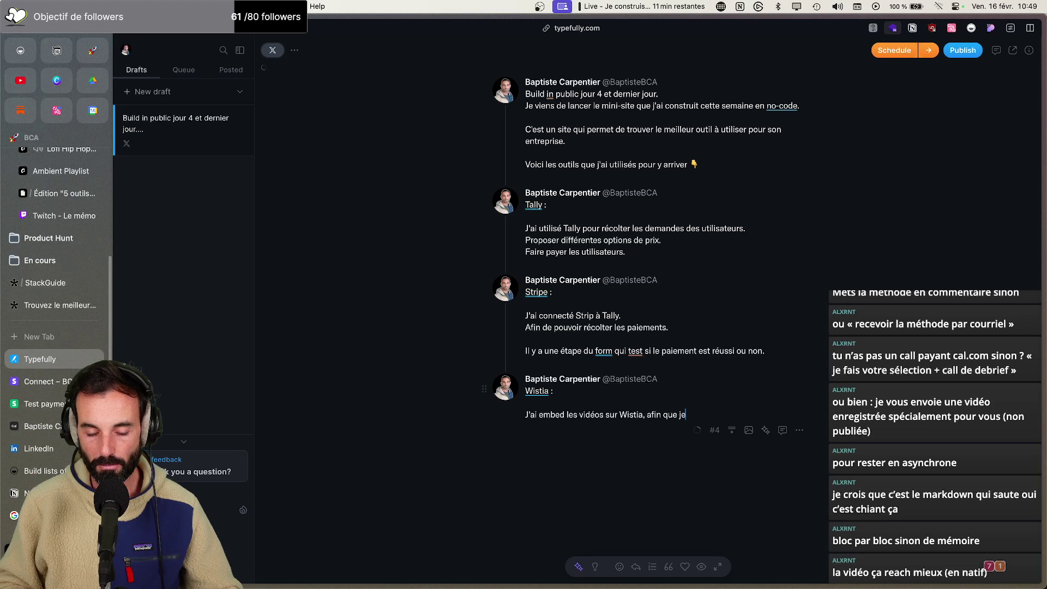
{"action": "type", "text": " le jus SEO"}
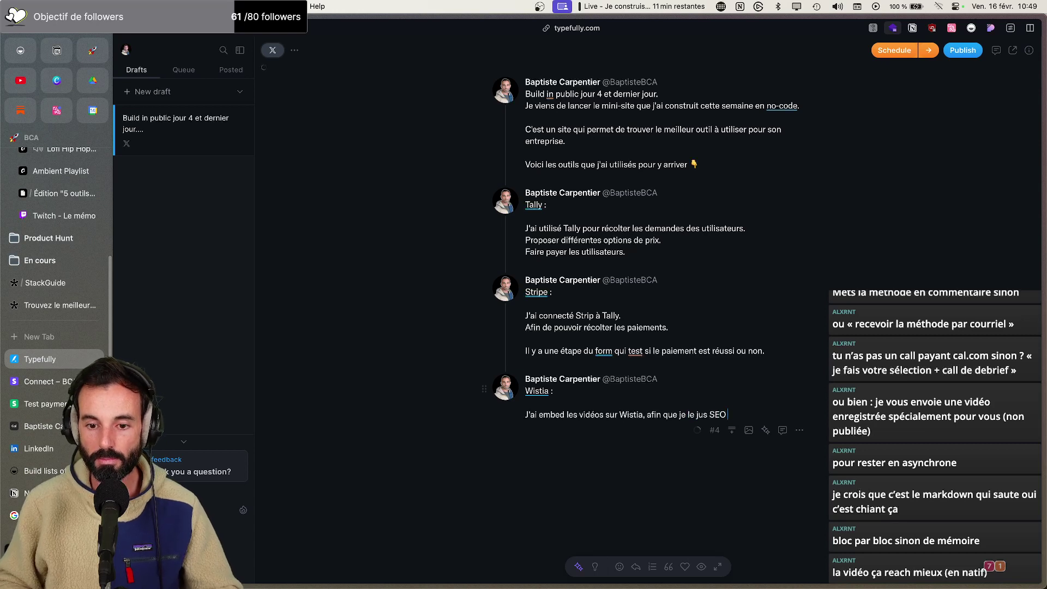
{"action": "type", "text": " puisse bénéficier"}
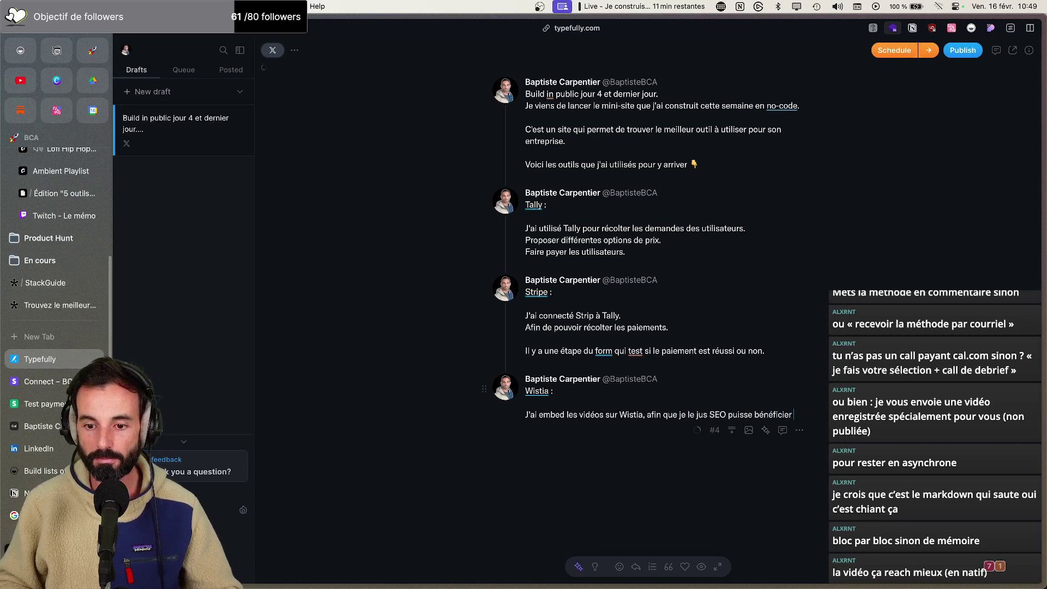
{"action": "type", "text": " à la page sur la"}
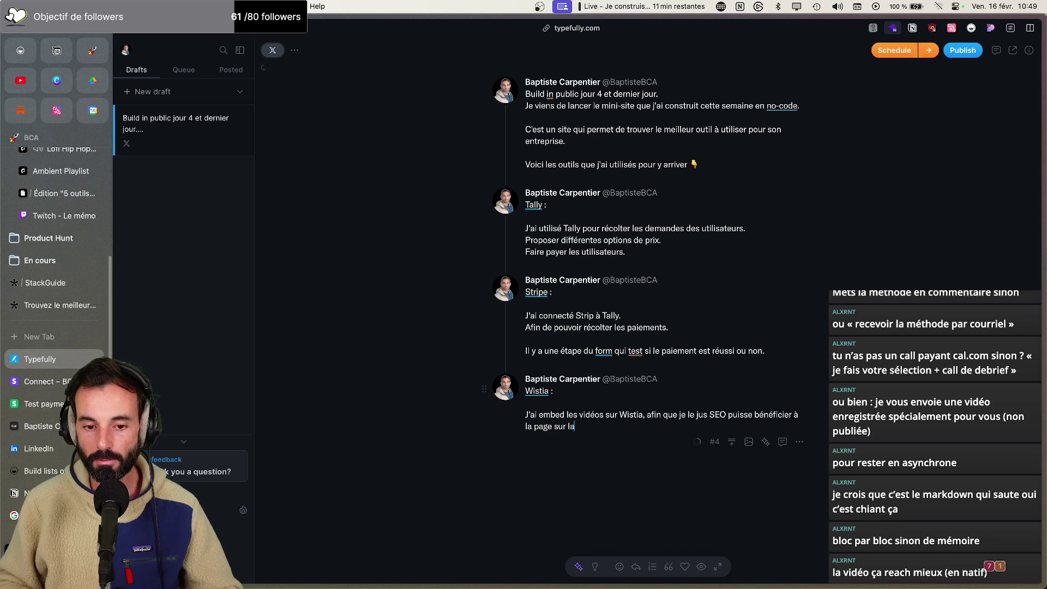
{"action": "type", "text": "quelle c"}
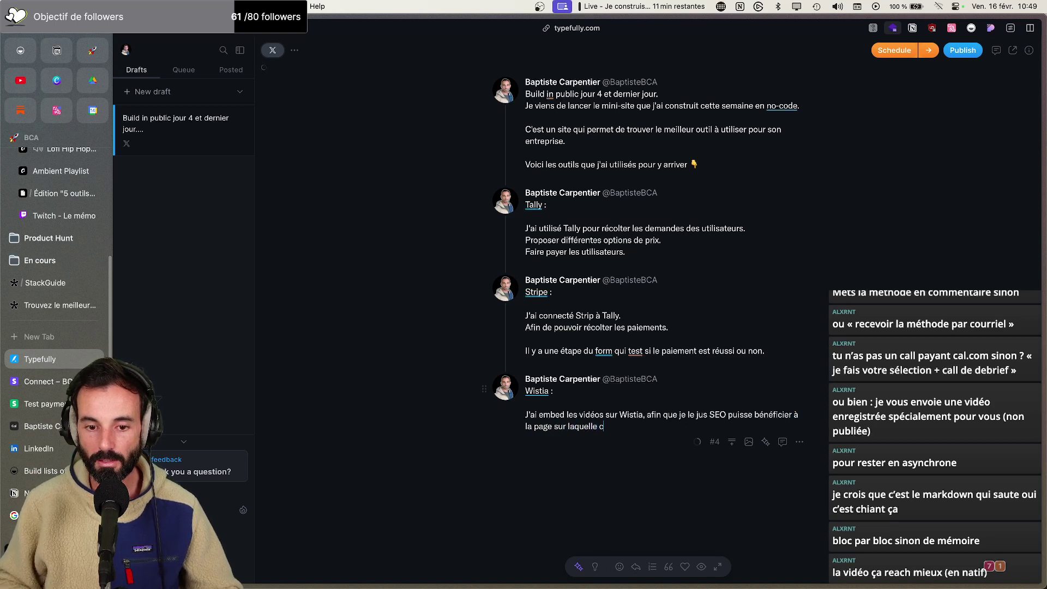
{"action": "type", "text": "'est intégrée."}
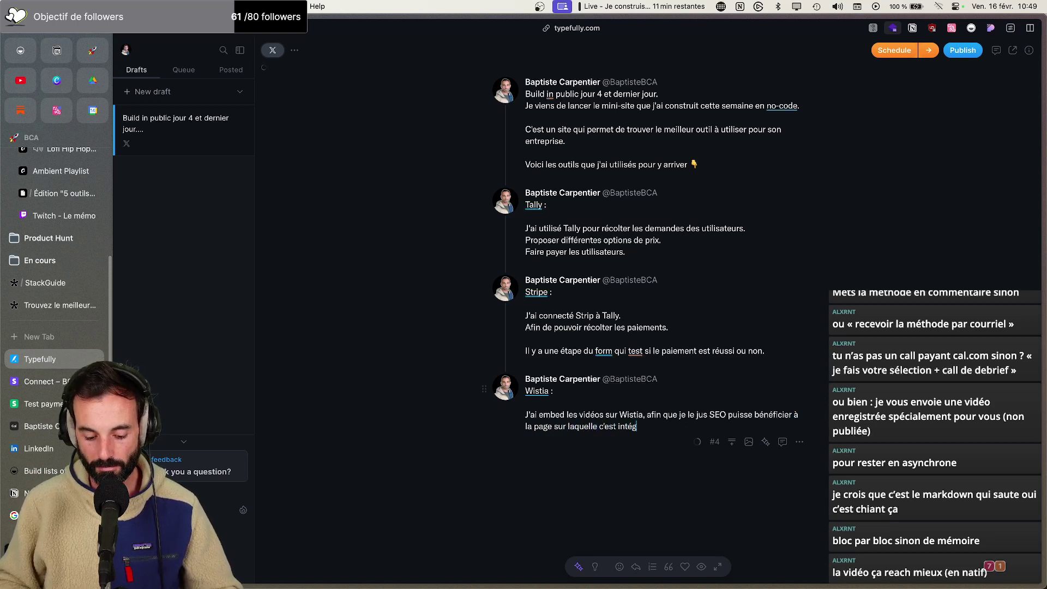
Add the minimalist player line, correct to 'intégré', and add an empty fifth tweet
{"action": "key", "text": "Return"}
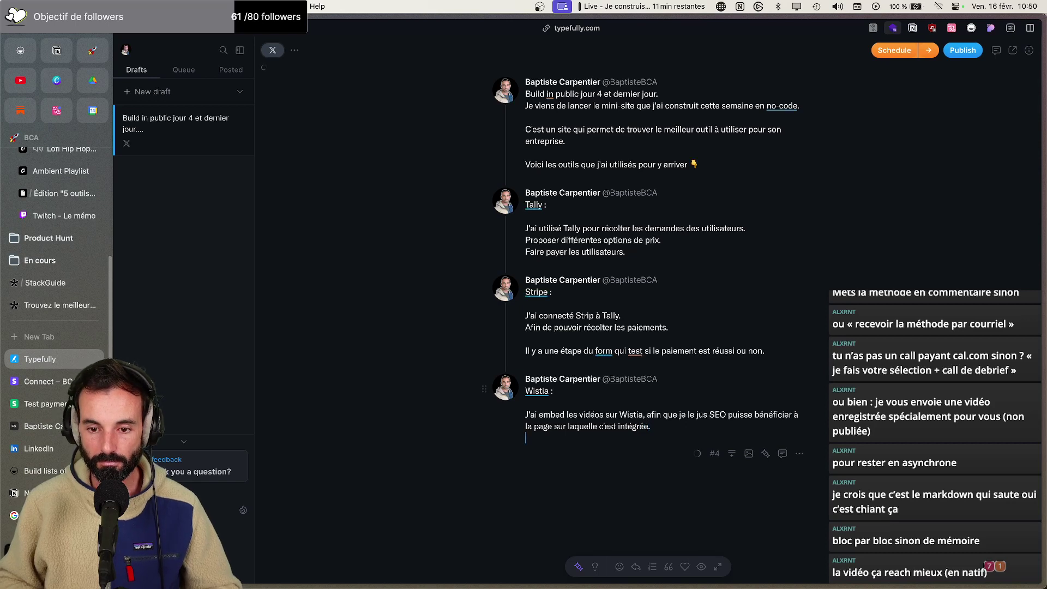
{"action": "key", "text": "Return"}
{"action": "type", "text": "Mais aussi po"}
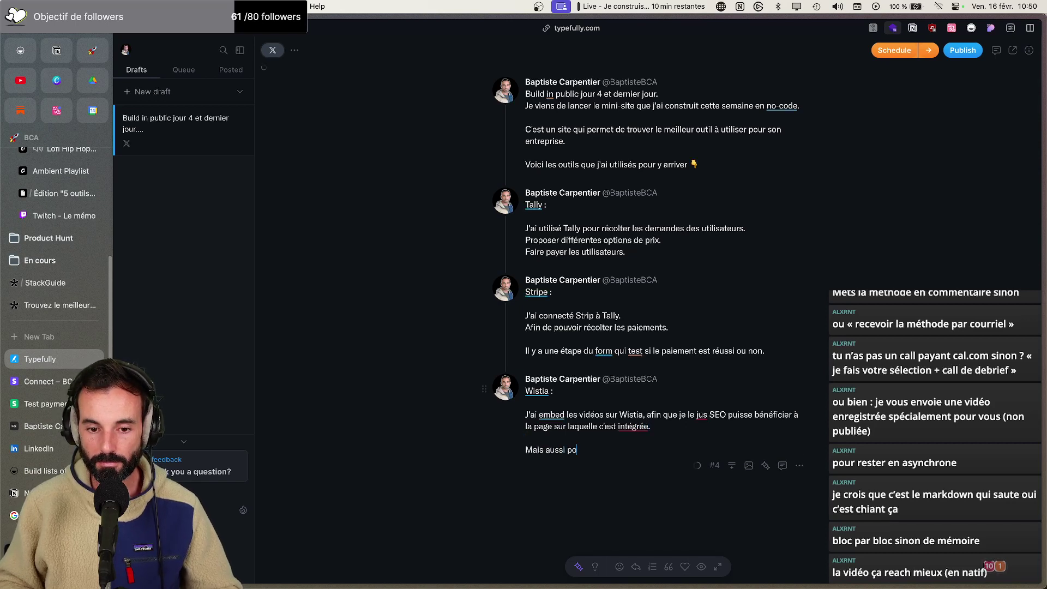
{"action": "type", "text": "ur pouvoir proposer un beau player "}
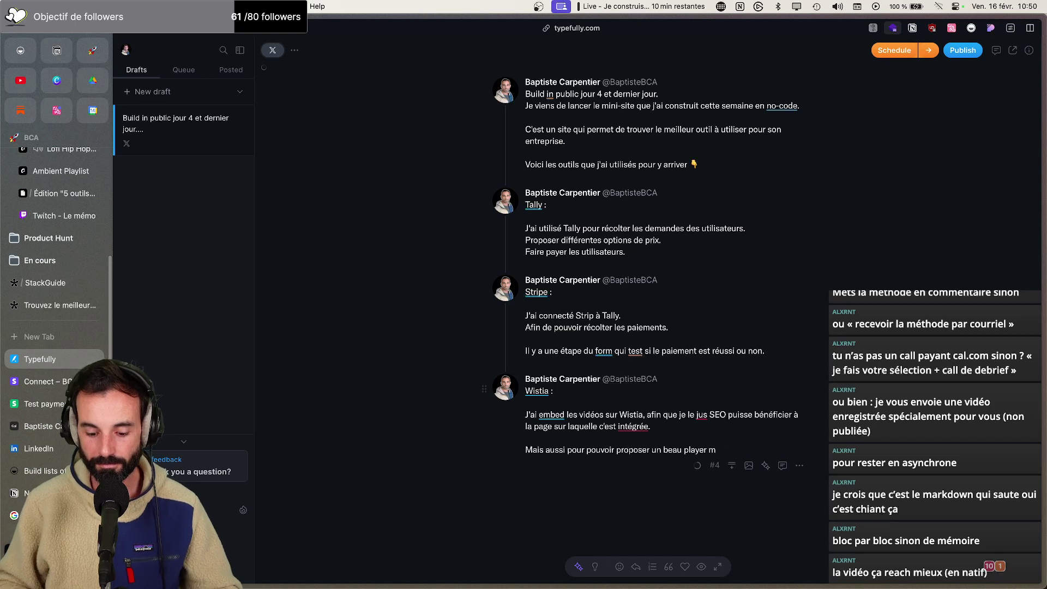
{"action": "type", "text": "minimaliste."}
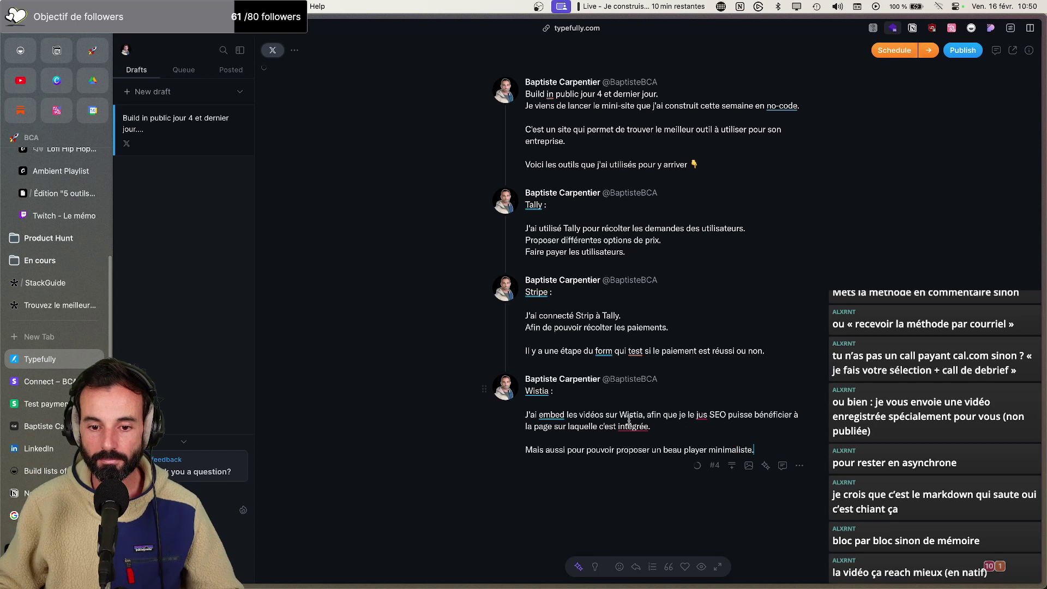
{"action": "mouse_move", "coordinate": [632, 428]}
{"action": "left_click", "coordinate": [736, 454]}
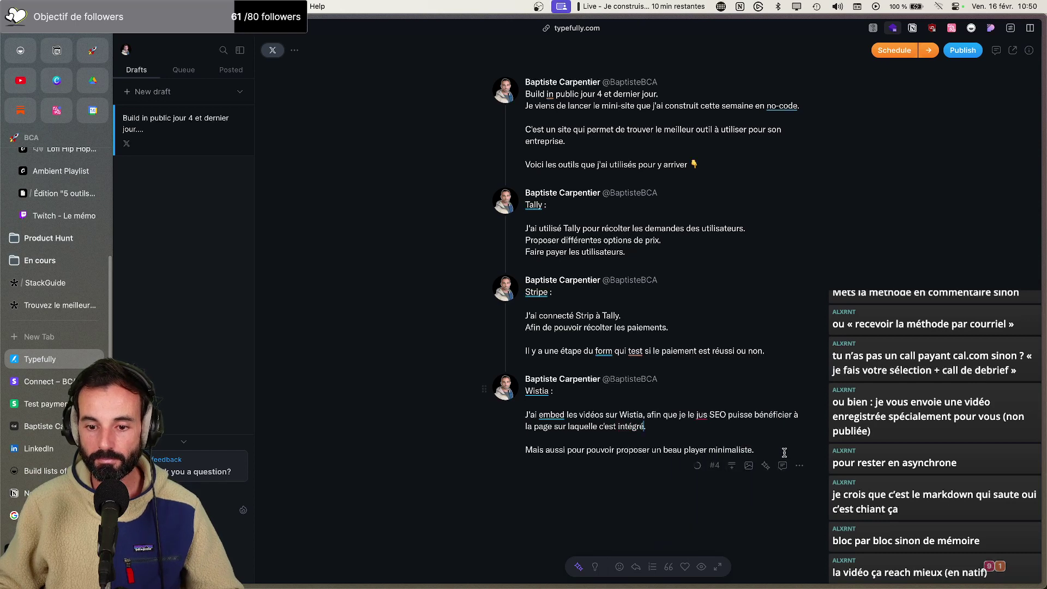
{"action": "left_click", "coordinate": [734, 472]}
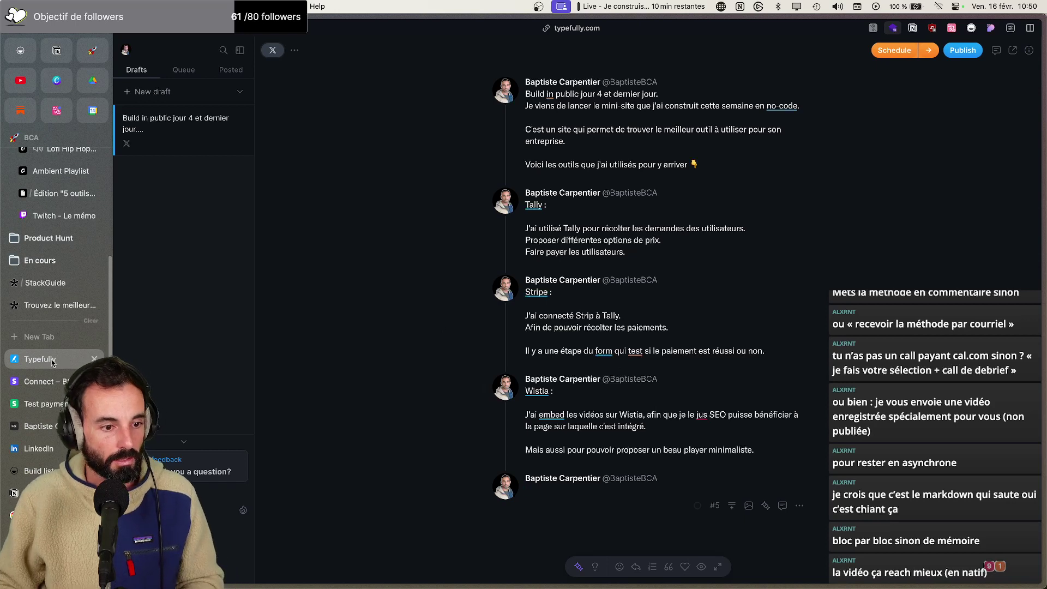
After checking the payment page and the newsletter tool list, complete the 'Zapier :' heading
{"action": "left_click", "coordinate": [37, 303]}
{"action": "left_click", "coordinate": [53, 364]}
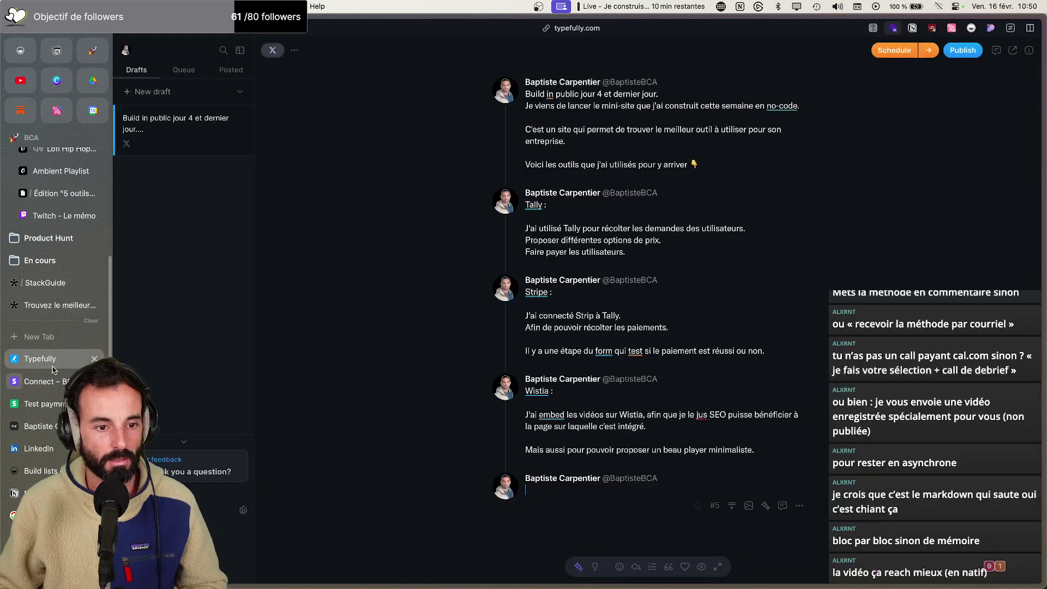
{"action": "left_click", "coordinate": [60, 193]}
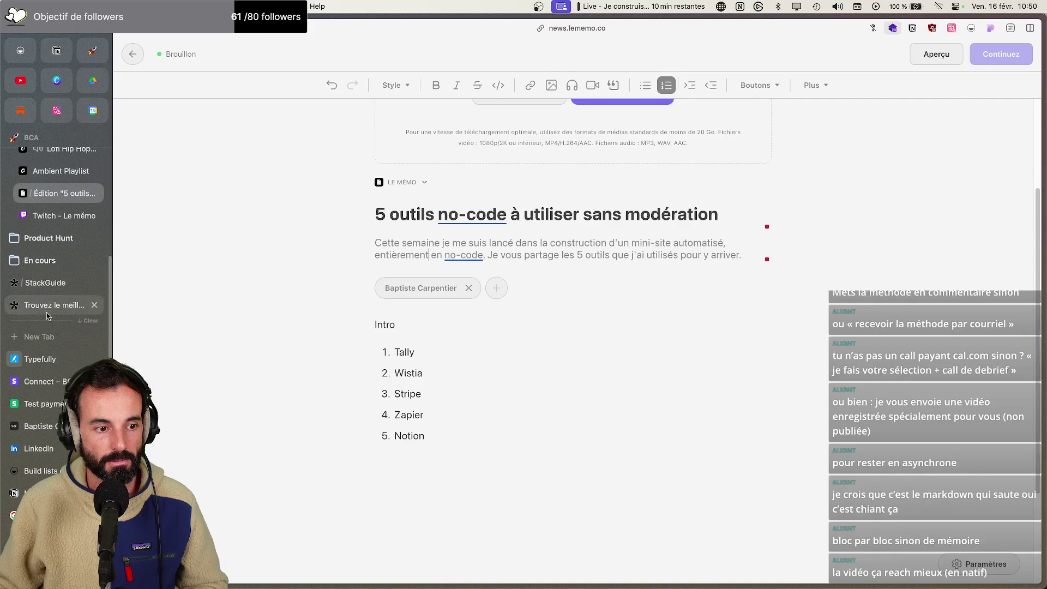
{"action": "left_click", "coordinate": [49, 360]}
{"action": "type", "text": "er :"}
{"action": "key", "text": "Return"}
{"action": "key", "text": "Return"}
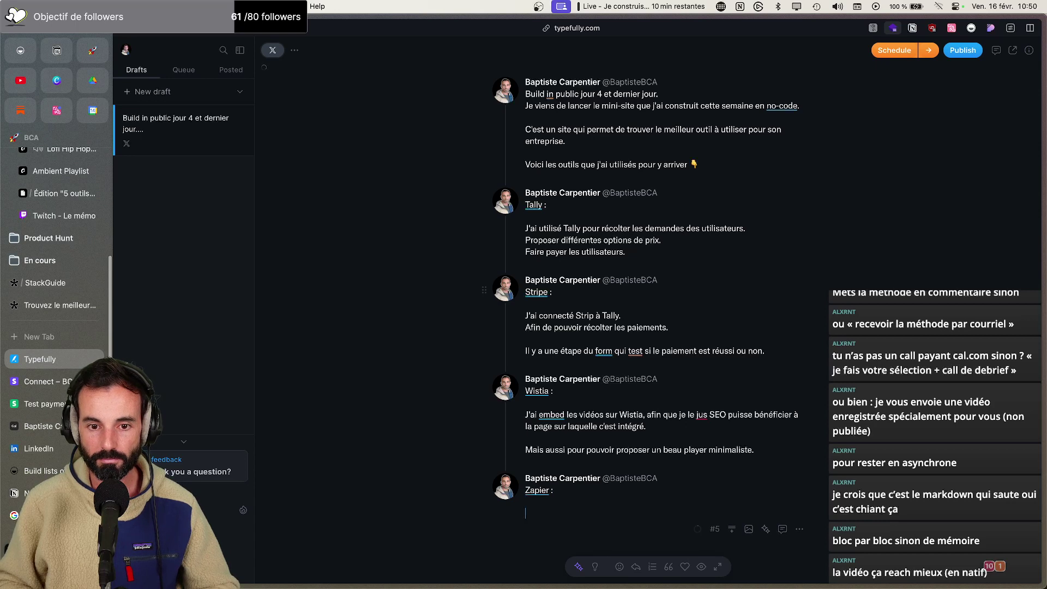
Write that Zapier only handles the transactional e-mail part, correcting transactionelle to transactionnelle
{"action": "type", "text": "Zaper"}
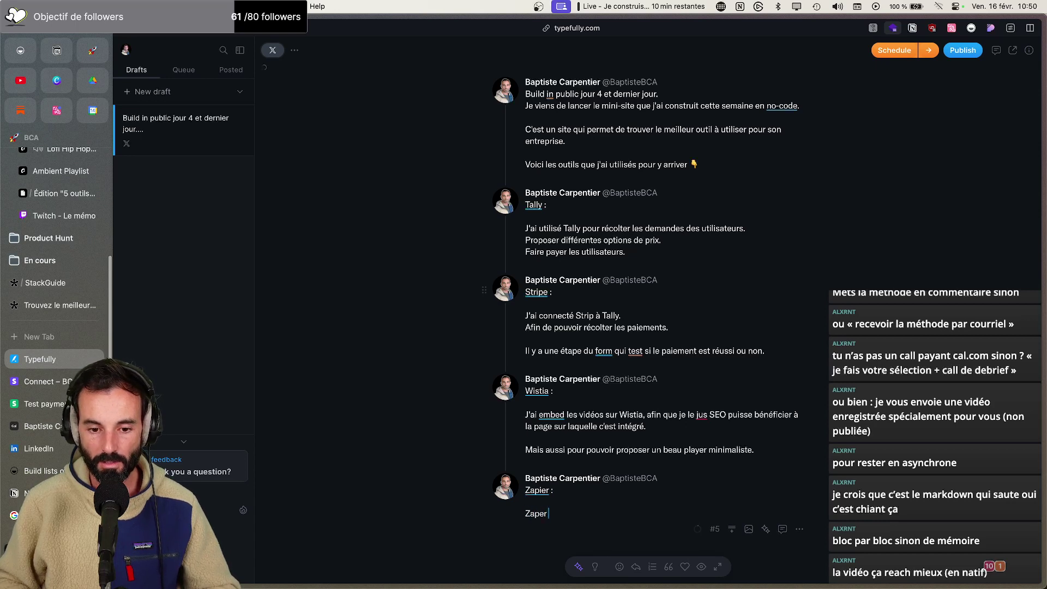
{"action": "key", "text": "BackSpace"}
{"action": "key", "text": "BackSpace"}
{"action": "type", "text": "ier me s"}
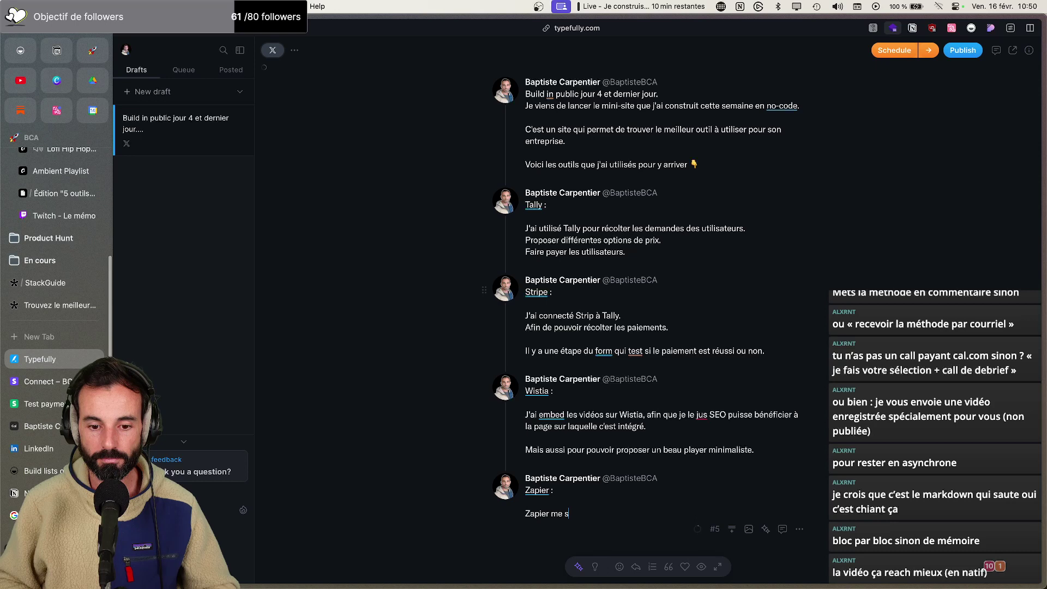
{"action": "type", "text": "ert un"}
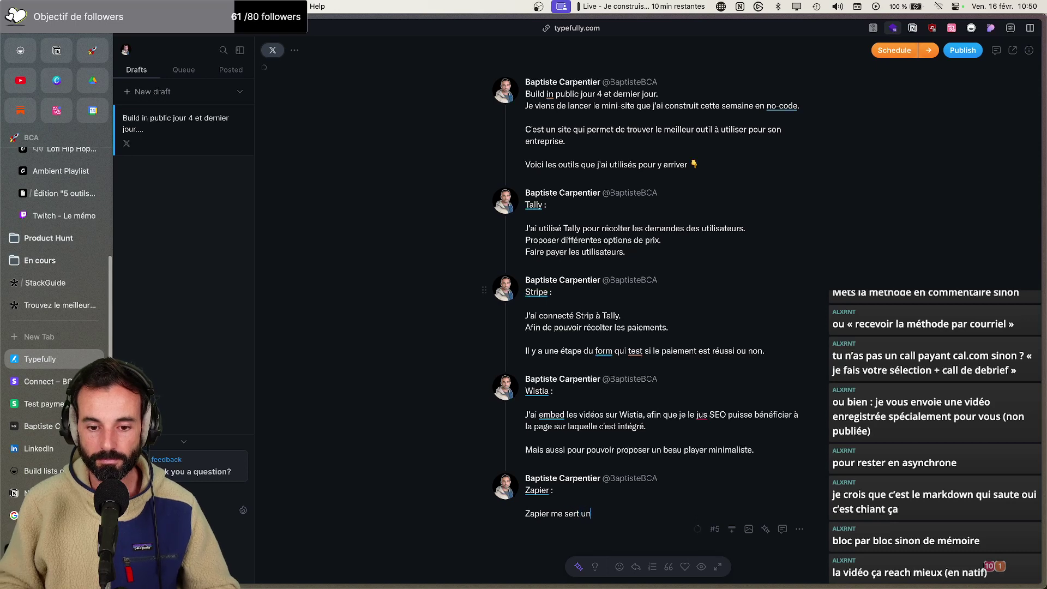
{"action": "type", "text": "iquement à la partie \"e-mail transactionelle)"}
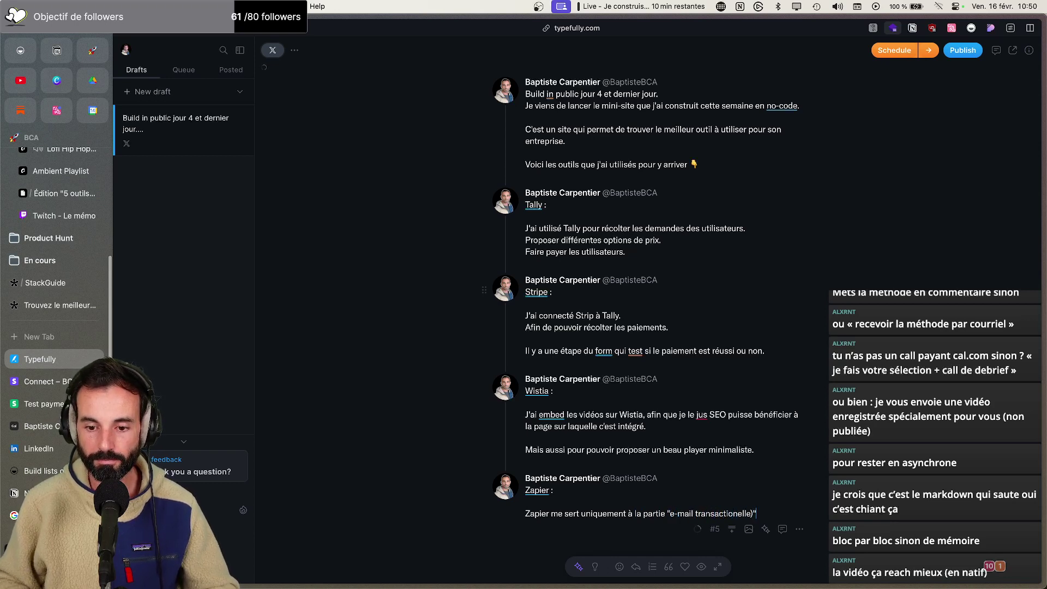
{"action": "type", "text": "."}
{"action": "key", "text": "Return"}
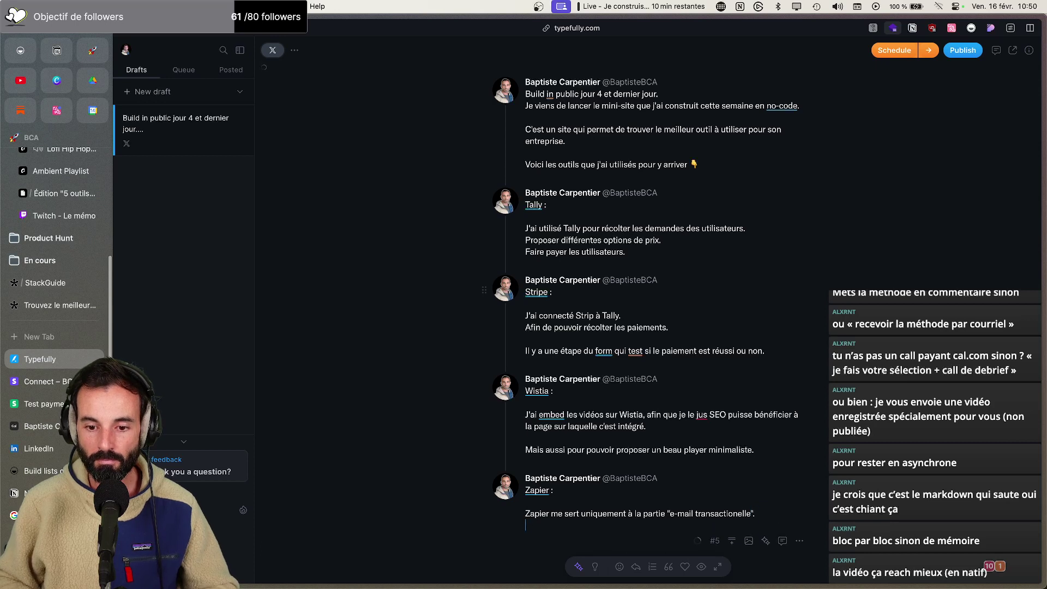
{"action": "type", "text": "Potamment pour env"}
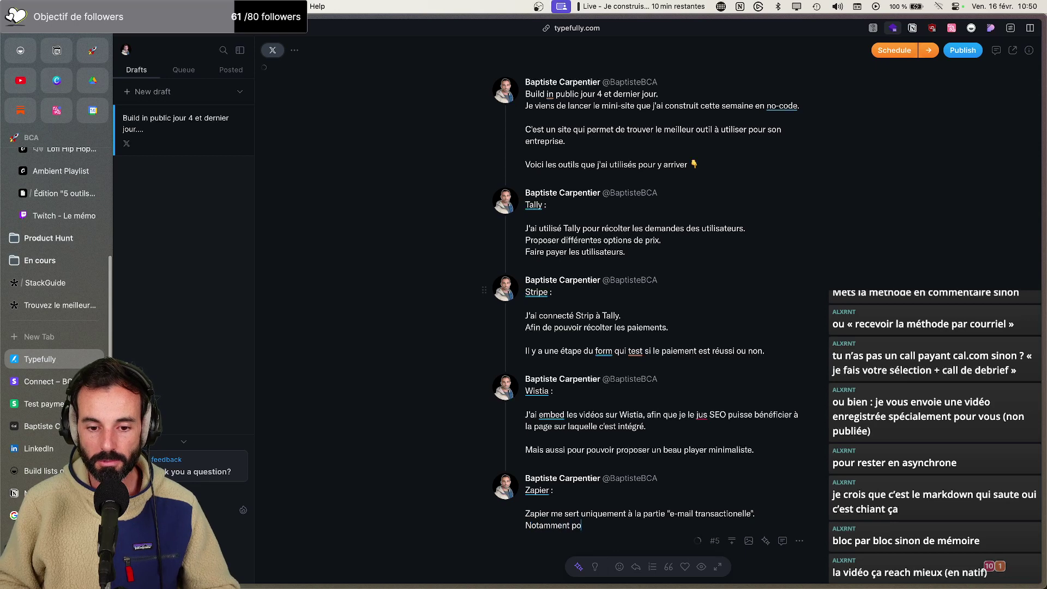
{"action": "type", "text": "oyer un"}
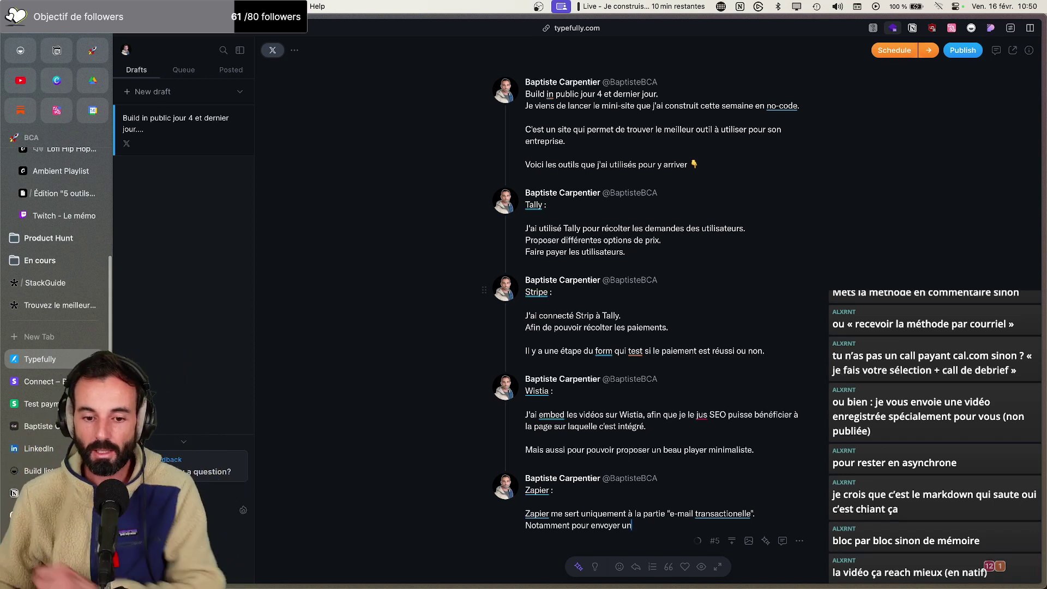
{"action": "right_click", "coordinate": [726, 514]}
{"action": "left_click", "coordinate": [719, 513]}
{"action": "left_click", "coordinate": [719, 514]}
{"action": "left_click", "coordinate": [786, 401]}
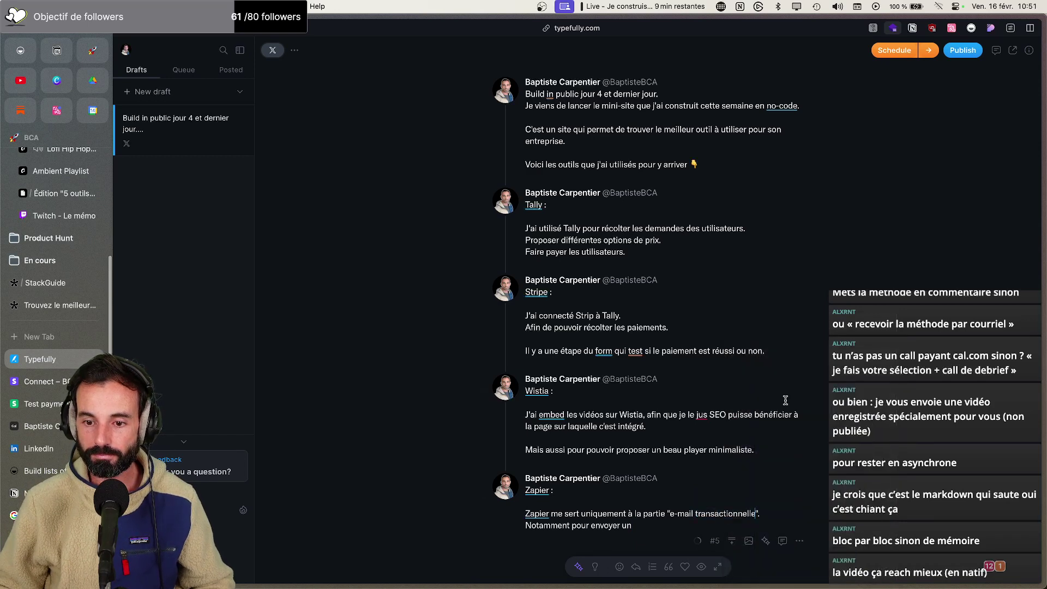
{"action": "scroll", "coordinate": [622, 502], "scroll_direction": "down", "scroll_amount": 2}
Finish the sentence with 'e-mail de notif à chaque achat.' and start a new empty post
{"action": "type", "text": "e-mail de notif à chaque acgat"}
{"action": "key", "text": "BackSpace"}
{"action": "key", "text": "BackSpace"}
{"action": "key", "text": "BackSpace"}
{"action": "type", "text": "ha"}
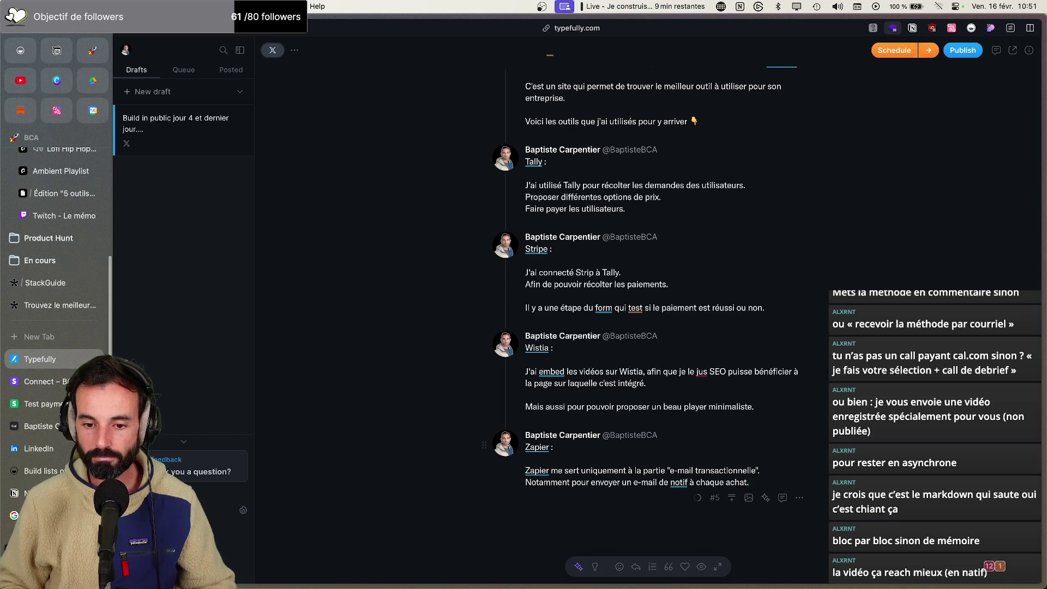
{"action": "type", "text": "t."}
{"action": "key", "text": "Return"}
{"action": "key", "text": "Return"}
{"action": "key", "text": "Return"}
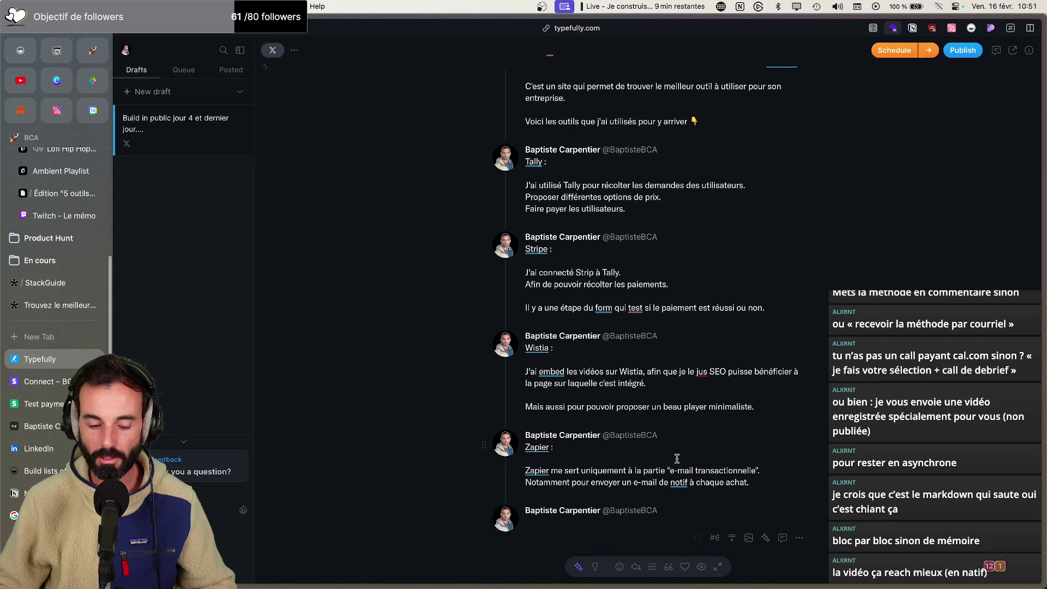
Add 'Notion :' with the line about collecting requests and a point on kanban-stage tracking
{"action": "type", "text": "Notion :"}
{"action": "key", "text": "Return"}
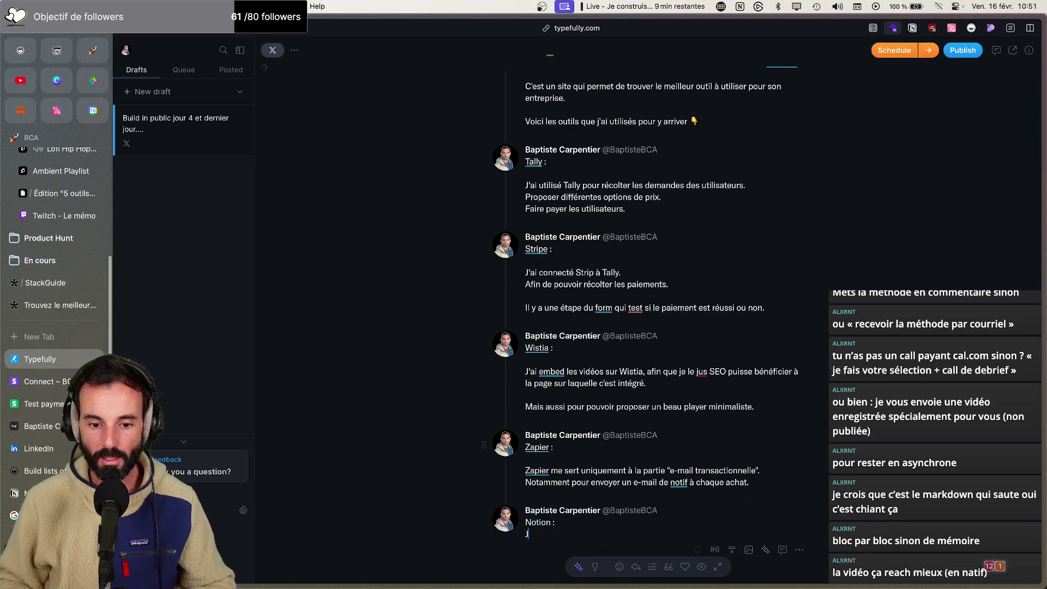
{"action": "key", "text": "Return"}
{"action": "type", "text": "Je récup"}
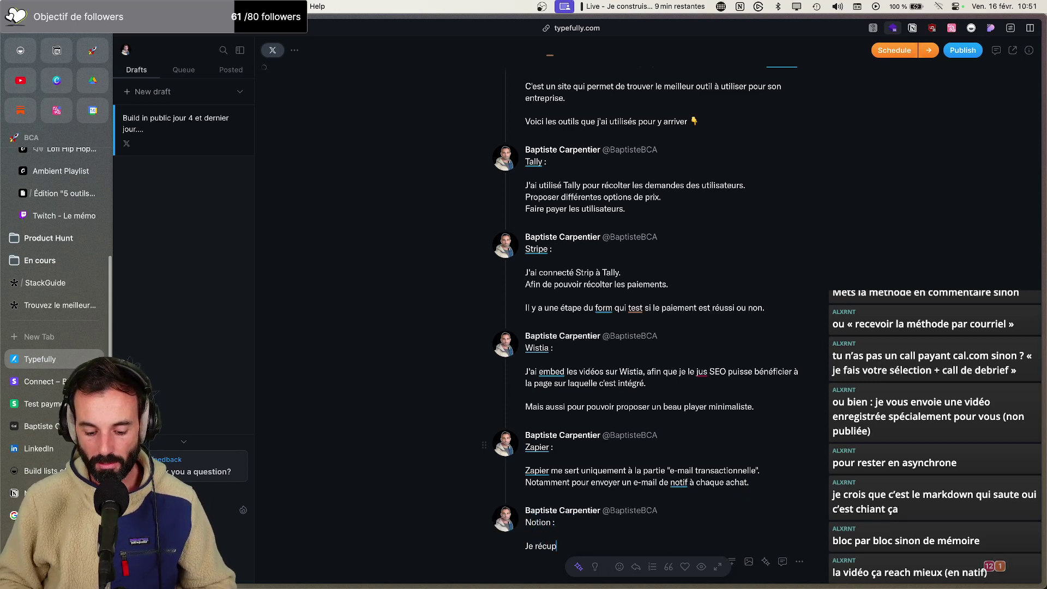
{"action": "type", "text": "ère la demande dans "}
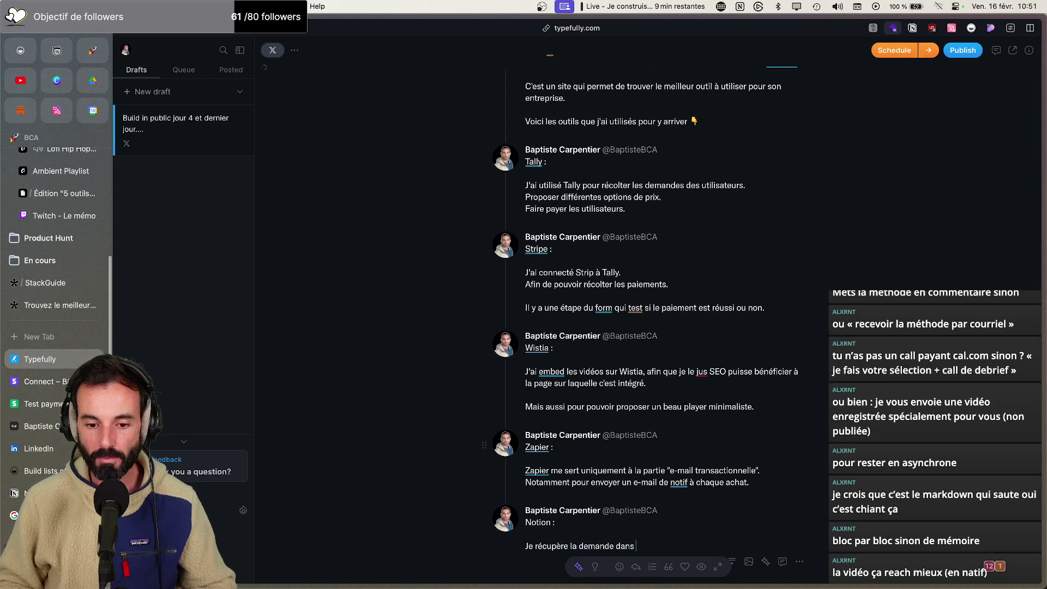
{"action": "type", "text": "Notion"}
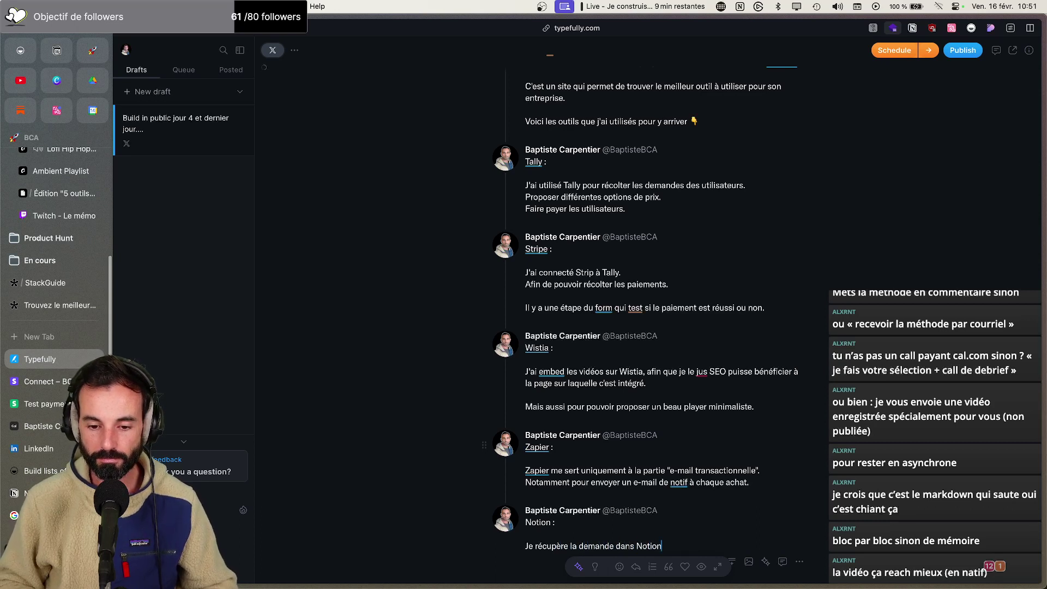
{"action": "type", "text": "./"}
{"action": "key", "text": "BackSpace"}
{"action": "key", "text": "Return"}
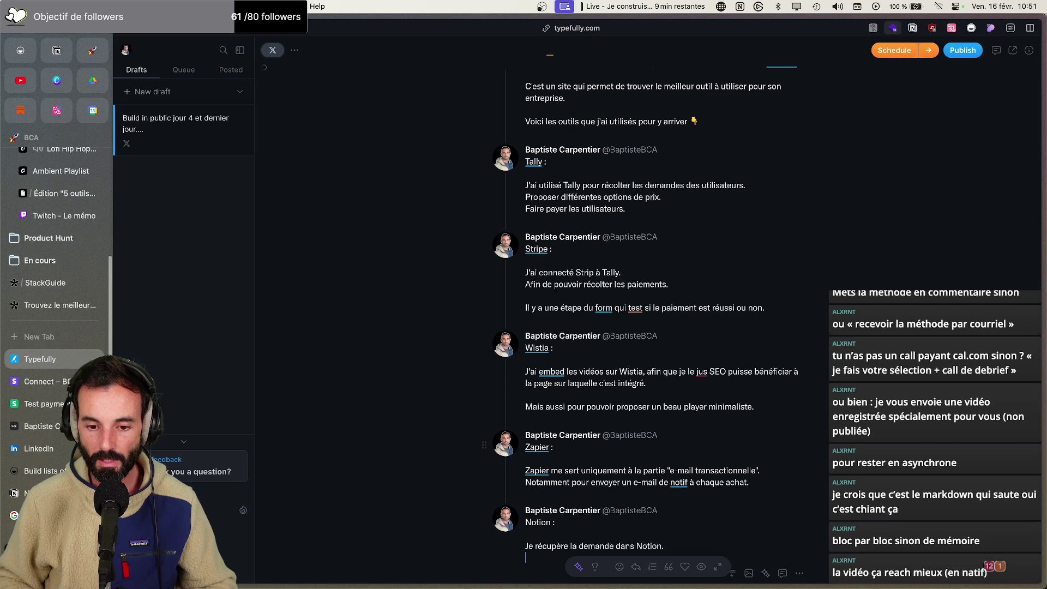
{"action": "type", "text": "- Ç"}
{"action": "key", "text": "Caps_Lock"}
{"action": "type", "text": "a permet"}
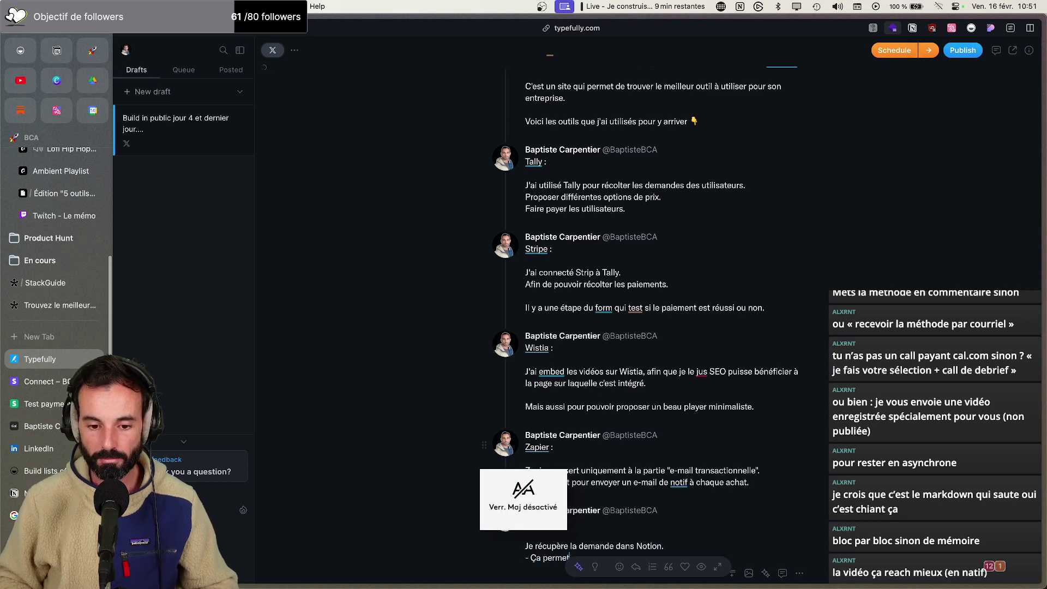
{"action": "type", "text": " au dem"}
{"action": "scroll", "coordinate": [694, 331], "scroll_direction": "down", "scroll_amount": 5}
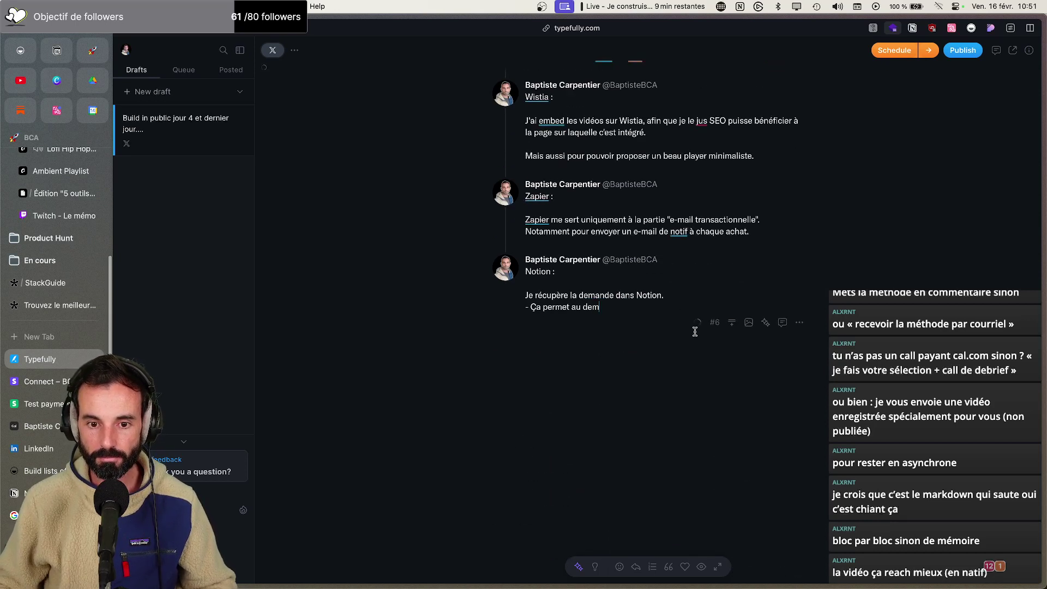
{"action": "type", "text": "andeur de pouvoir"}
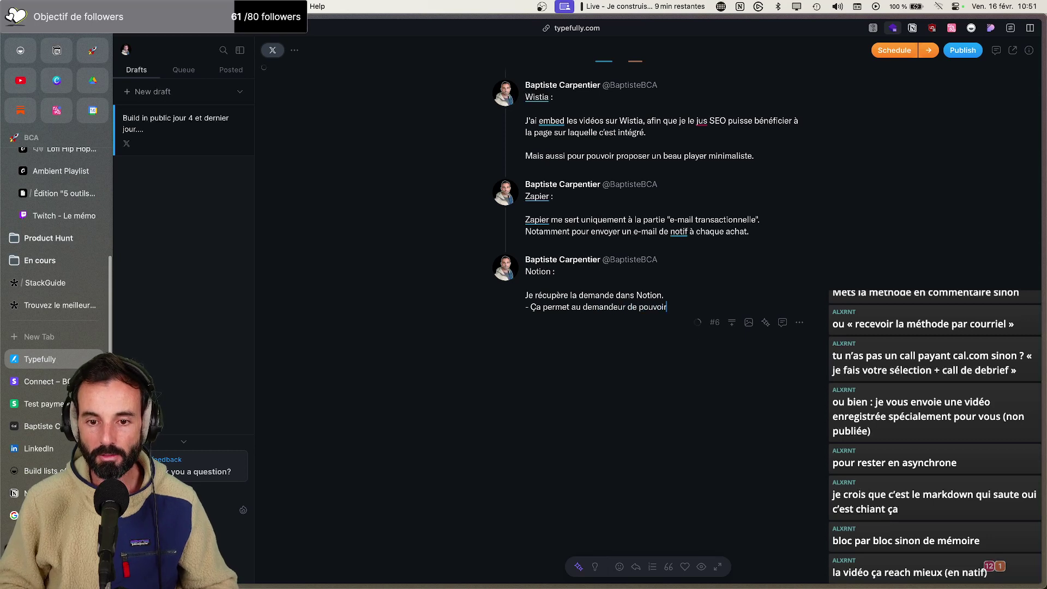
{"action": "type", "text": " la suivre (Ave"}
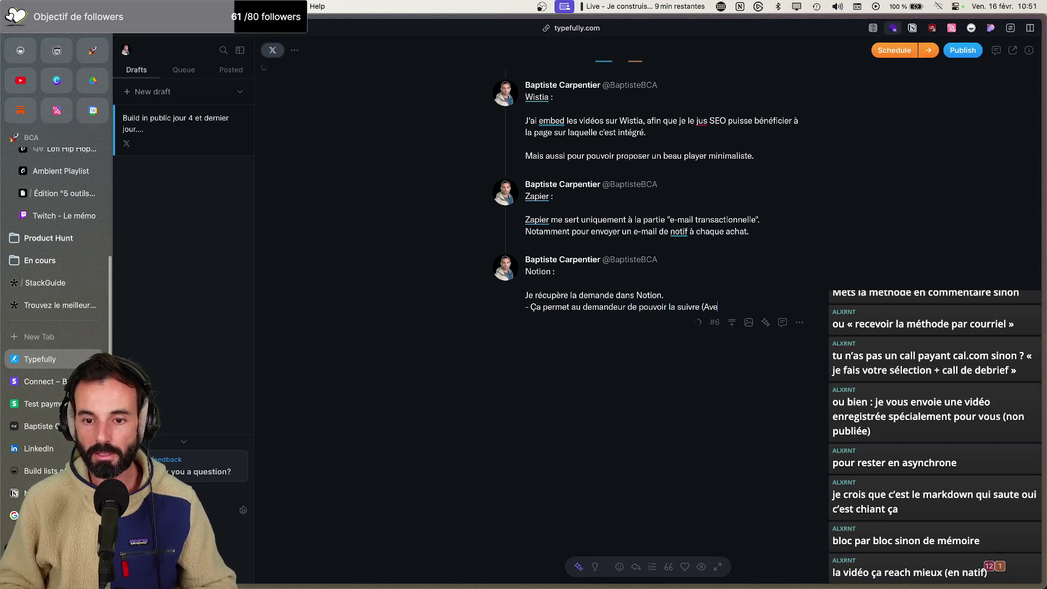
{"action": "type", "text": "c des étapes en "}
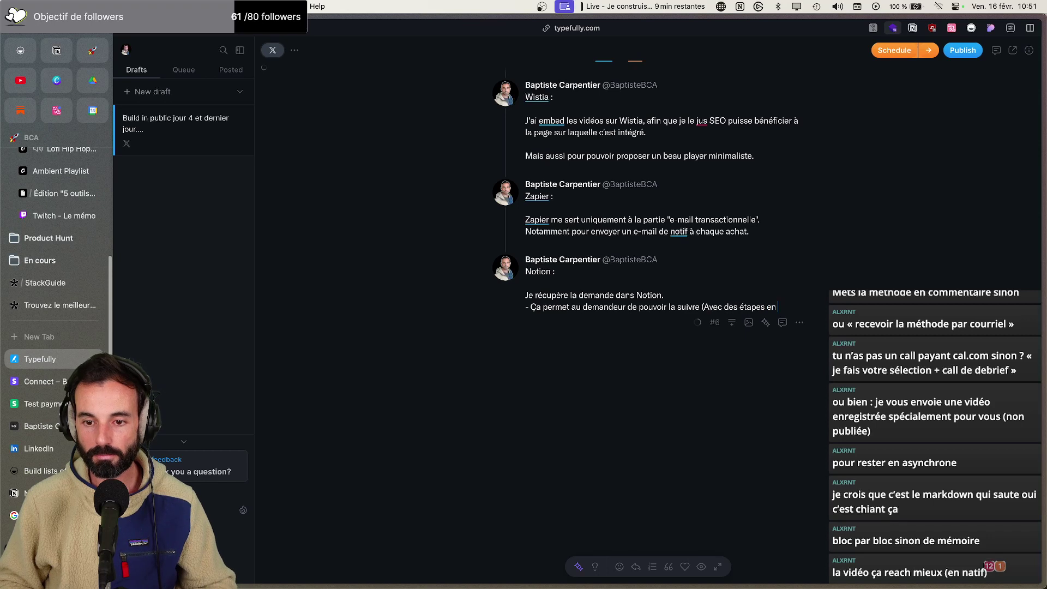
{"action": "type", "text": "kanban)"}
Add the point about feeding a best-tools database, then insert an empty seventh tweet
{"action": "key", "text": "Return"}
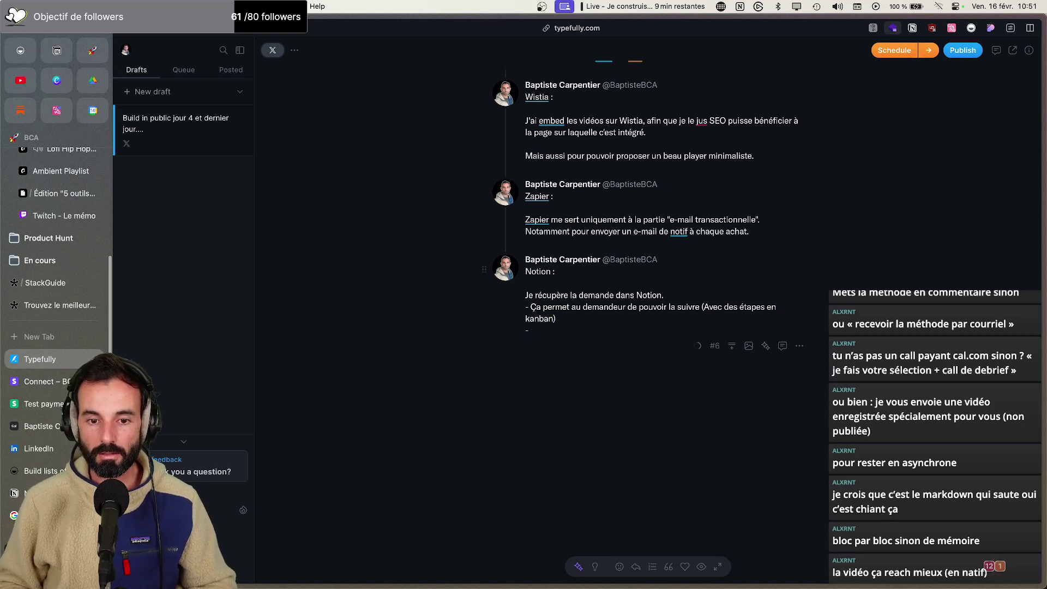
{"action": "type", "text": "- Mais"}
{"action": "key", "text": "BackSpace"}
{"action": "key", "text": "BackSpace"}
{"action": "key", "text": "BackSpace"}
{"action": "key", "text": "BackSpace"}
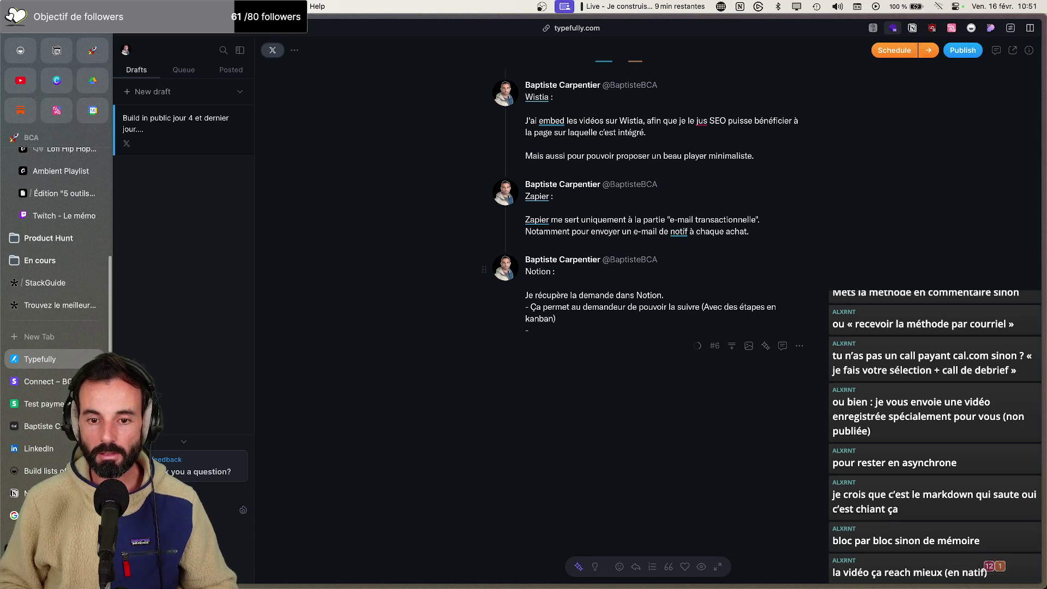
{"action": "key", "text": "Caps_Lock"}
{"action": "type", "text": "ÇA"}
{"action": "key", "text": "Caps_Lock"}
{"action": "key", "text": "BackSpace"}
{"action": "type", "text": "a ali"}
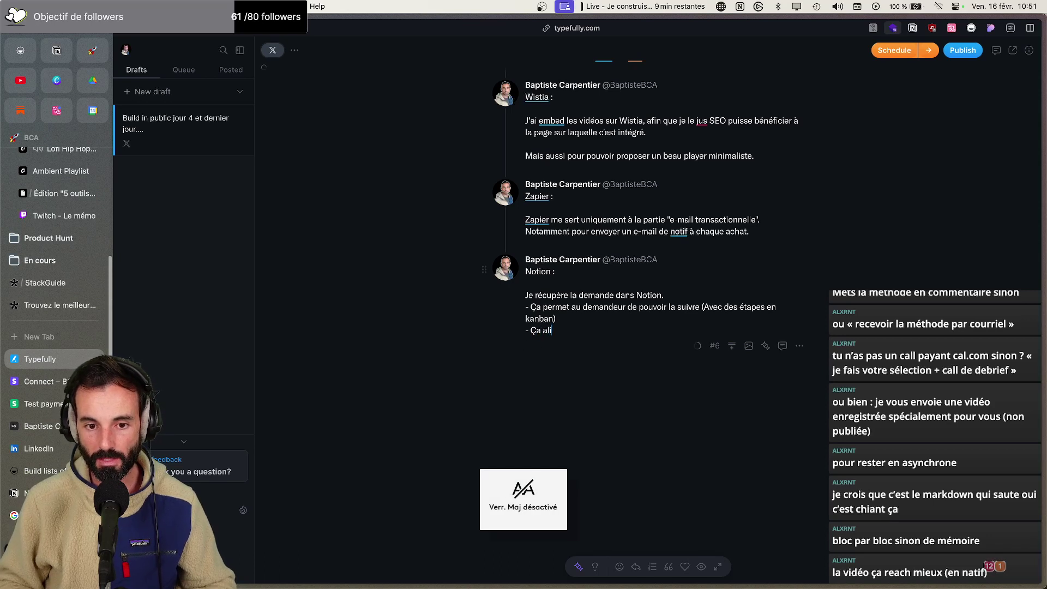
{"action": "type", "text": "mente une base de do"}
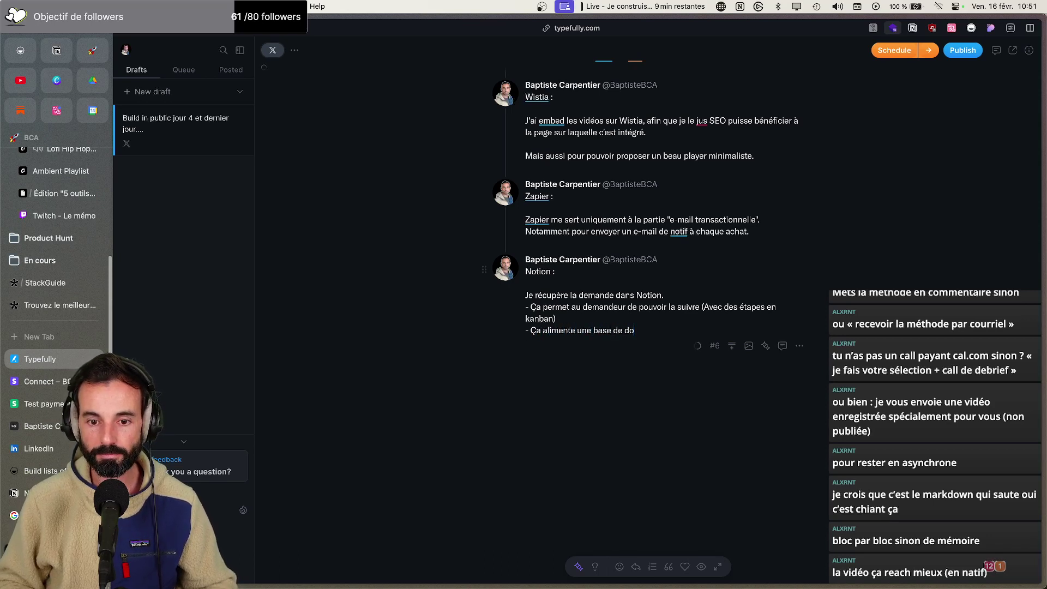
{"action": "type", "text": "nnées des meille"}
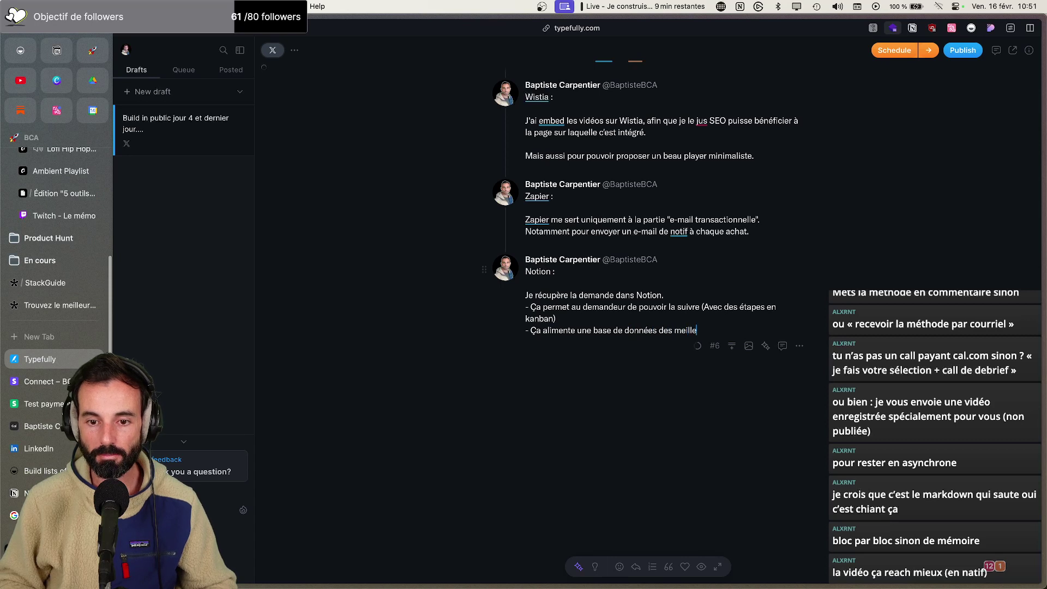
{"action": "type", "text": "urs outils à utiliser."}
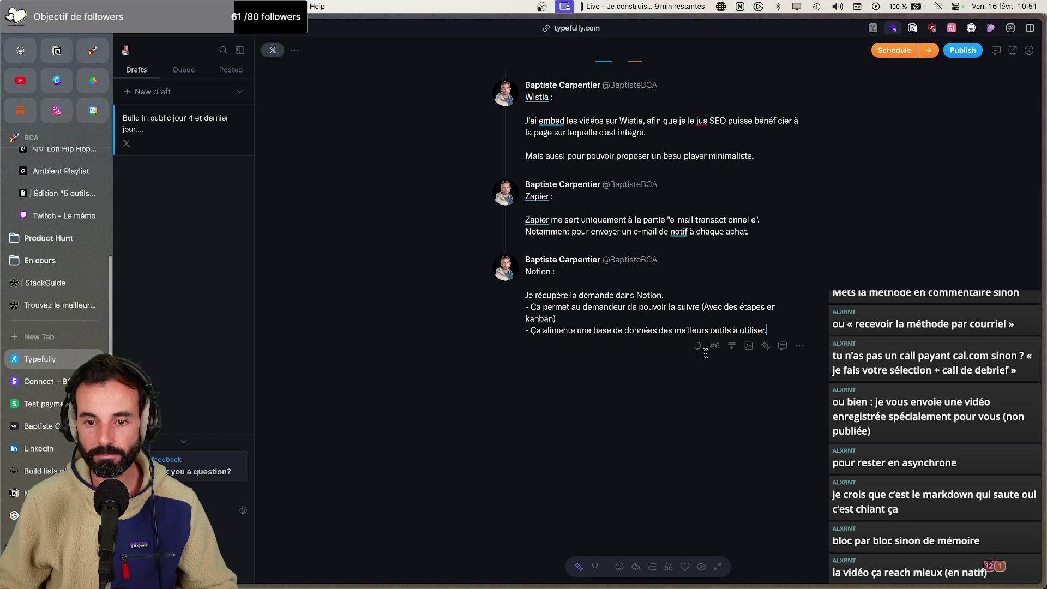
{"action": "scroll", "coordinate": [613, 291], "scroll_direction": "up", "scroll_amount": 3}
{"action": "scroll", "coordinate": [613, 291], "scroll_direction": "up", "scroll_amount": 3}
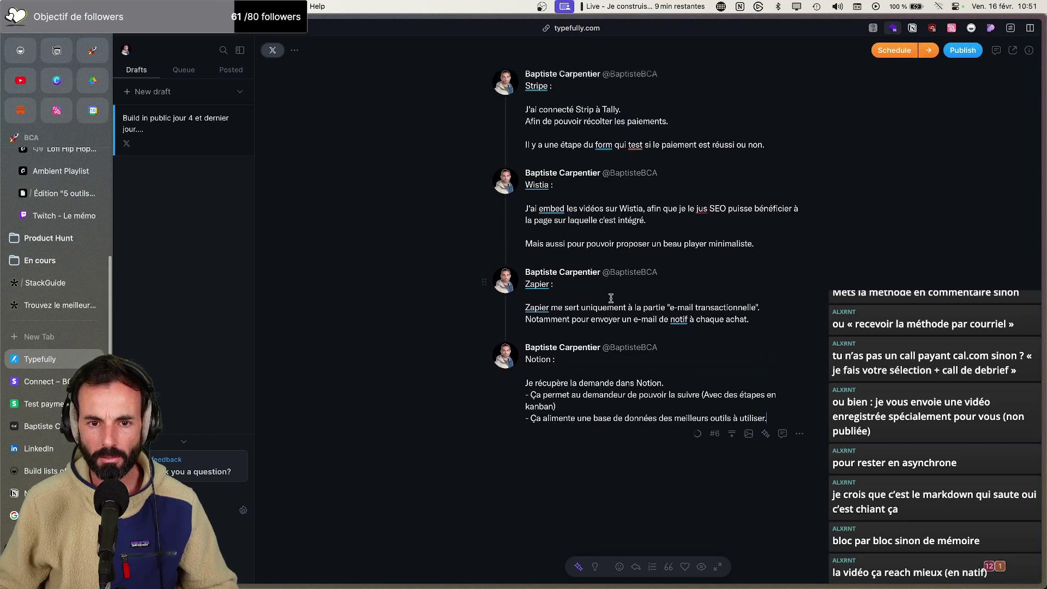
{"action": "scroll", "coordinate": [604, 254], "scroll_direction": "up", "scroll_amount": 5}
{"action": "scroll", "coordinate": [604, 254], "scroll_direction": "down", "scroll_amount": 9}
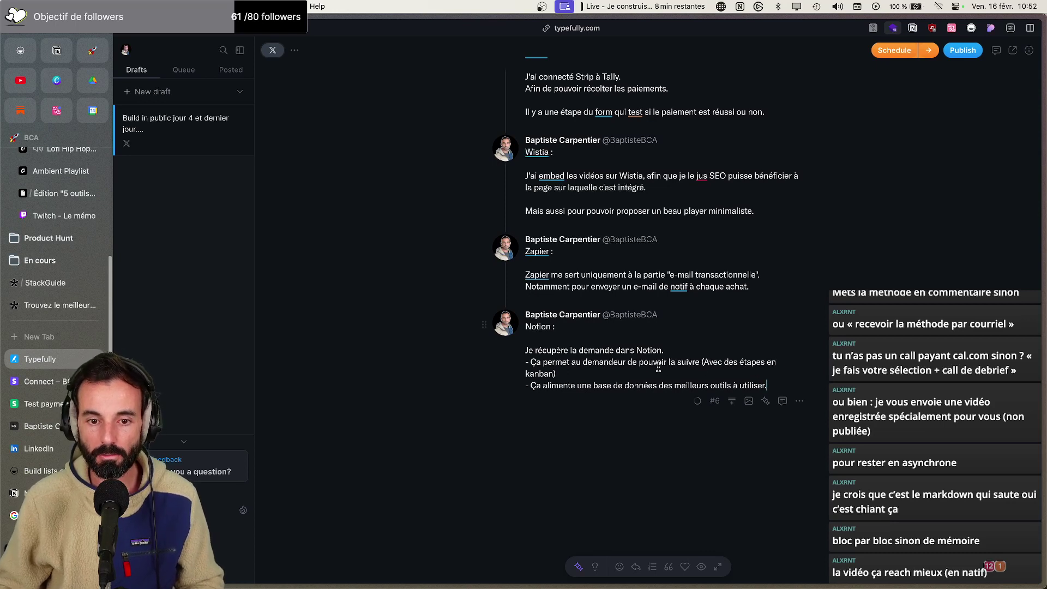
{"action": "left_click", "coordinate": [731, 401]}
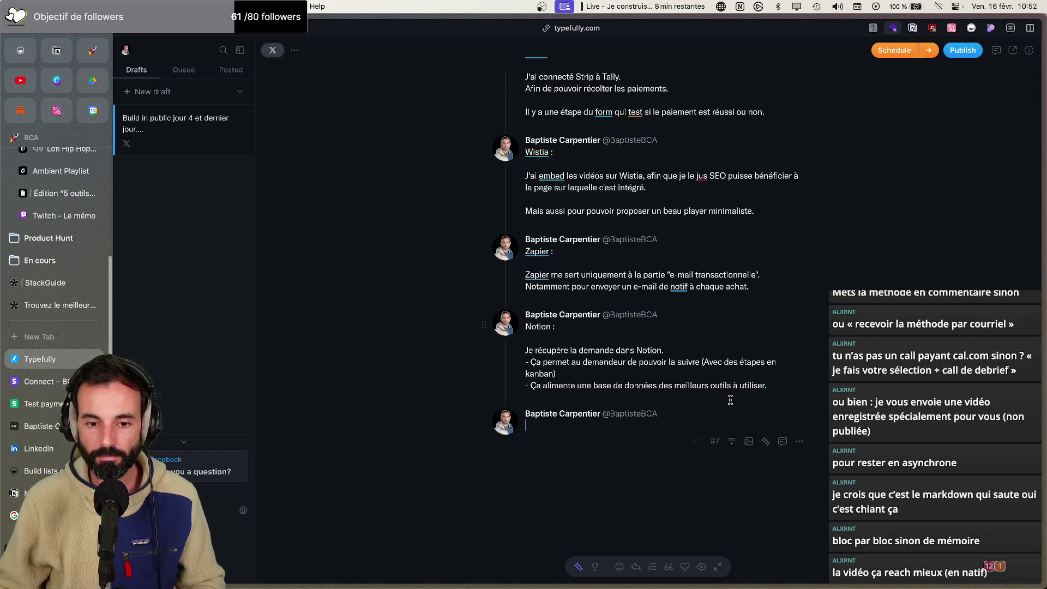
{"action": "type", "text": "Si vous vou"}
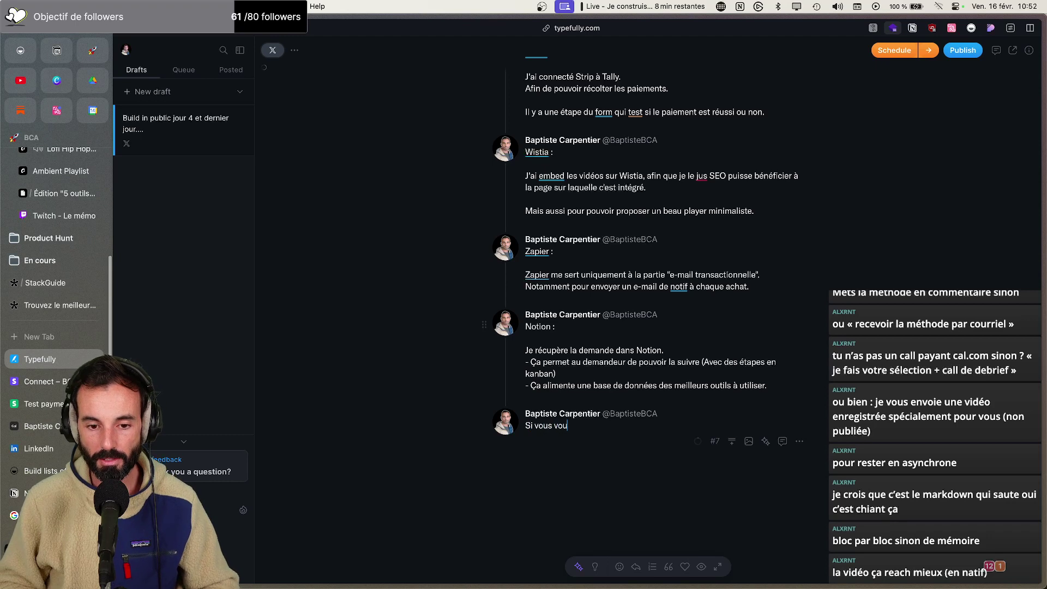
{"action": "type", "text": "lez voir à quoi "}
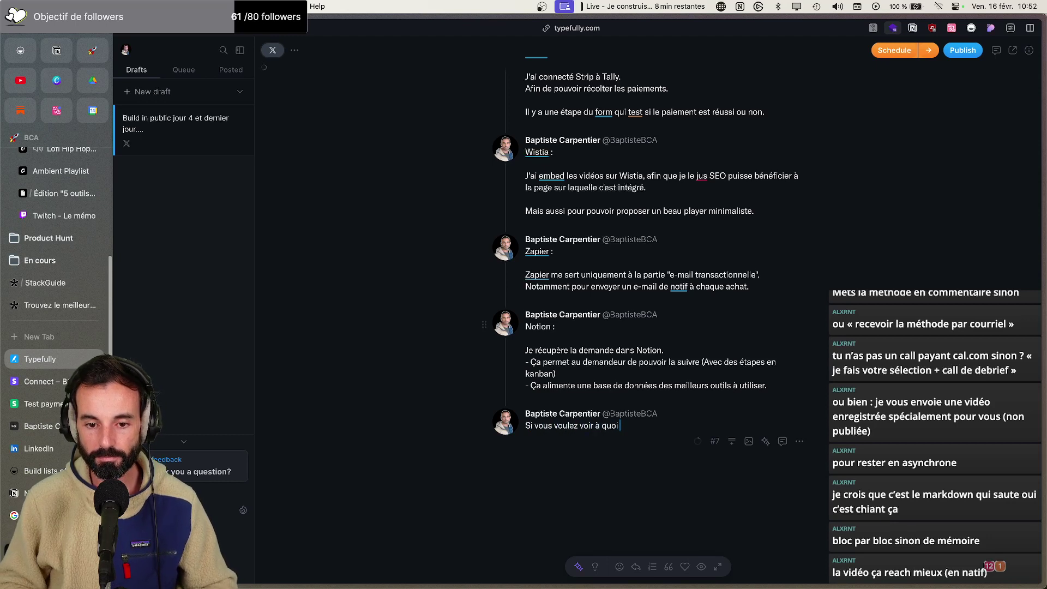
{"action": "type", "text": "ça ressemble :"}
{"action": "key", "text": "Return"}
{"action": "type", "text": "http"}
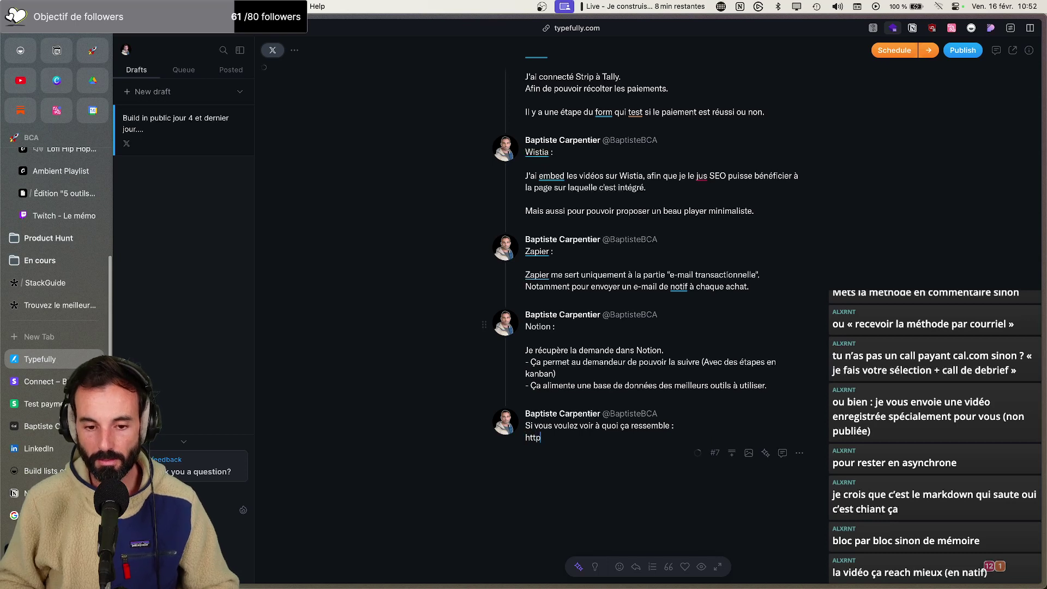
{"action": "type", "text": "://"}
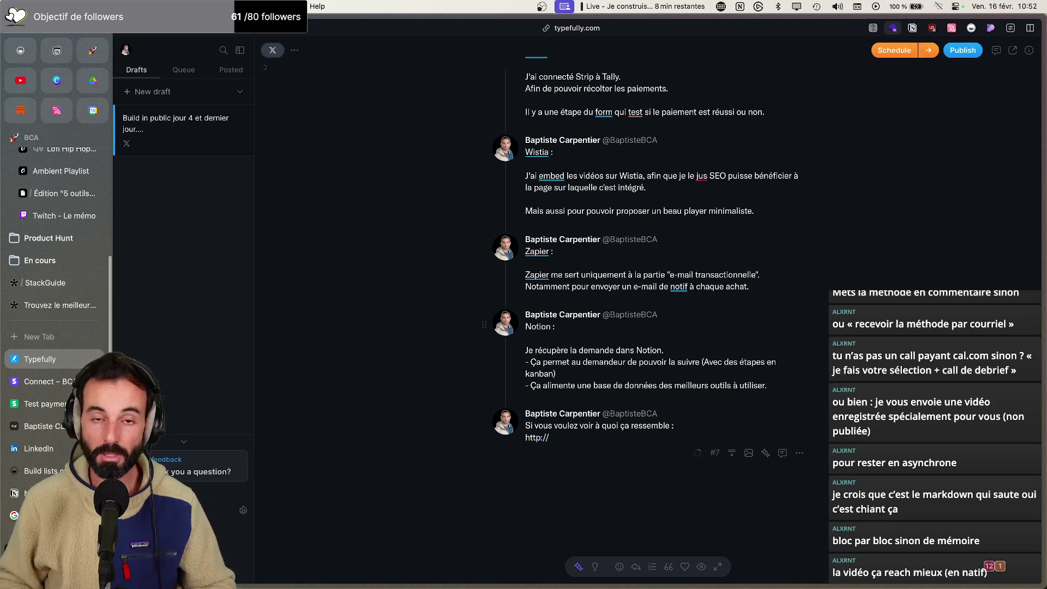
{"action": "type", "text": "stackgui.de"}
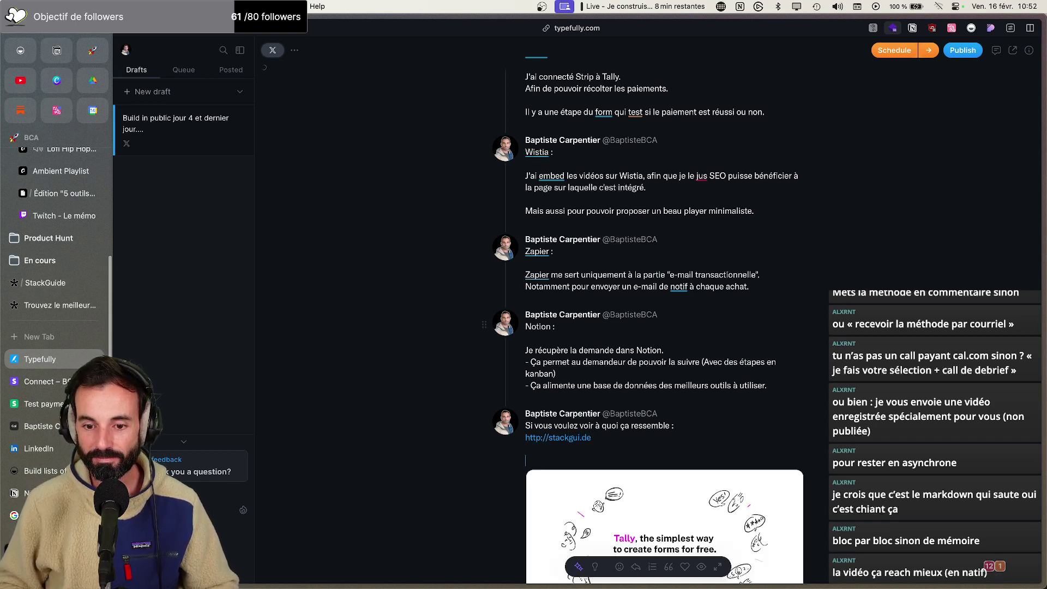
{"action": "scroll", "coordinate": [811, 368], "scroll_direction": "down", "scroll_amount": 3}
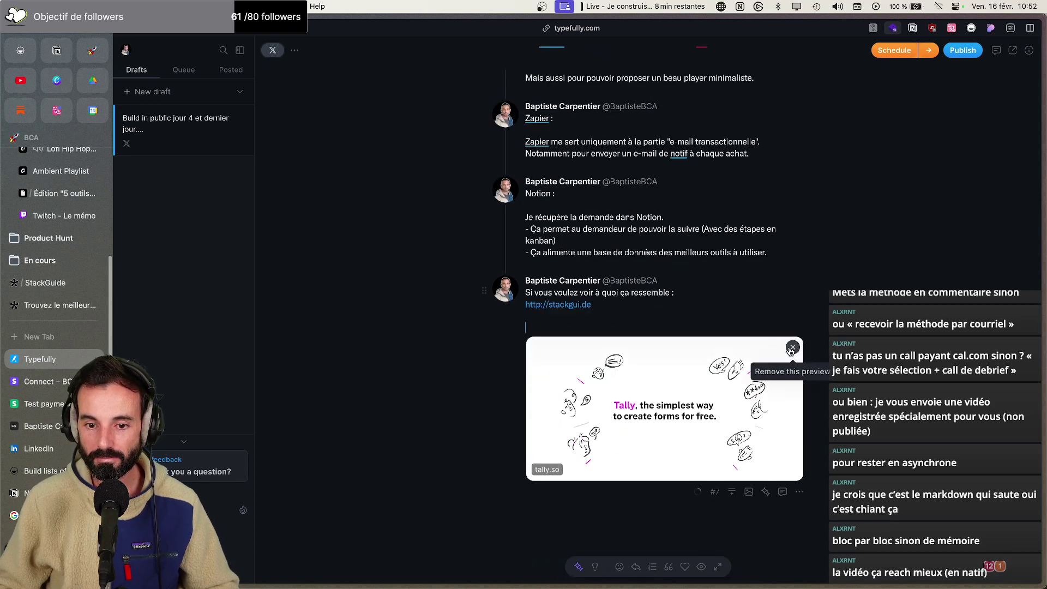
{"action": "left_click", "coordinate": [791, 348]}
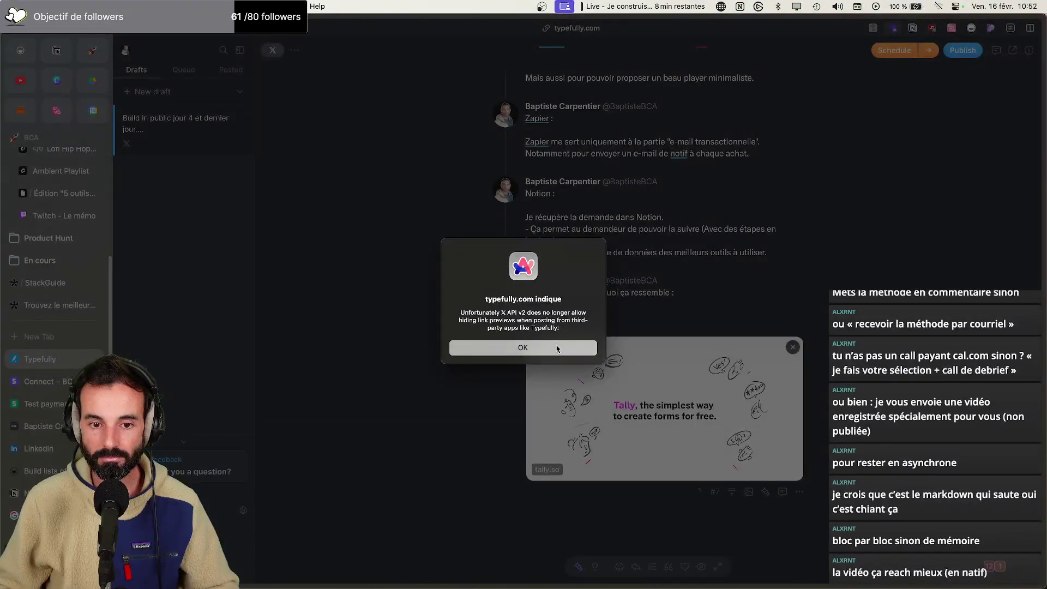
{"action": "left_click", "coordinate": [559, 351]}
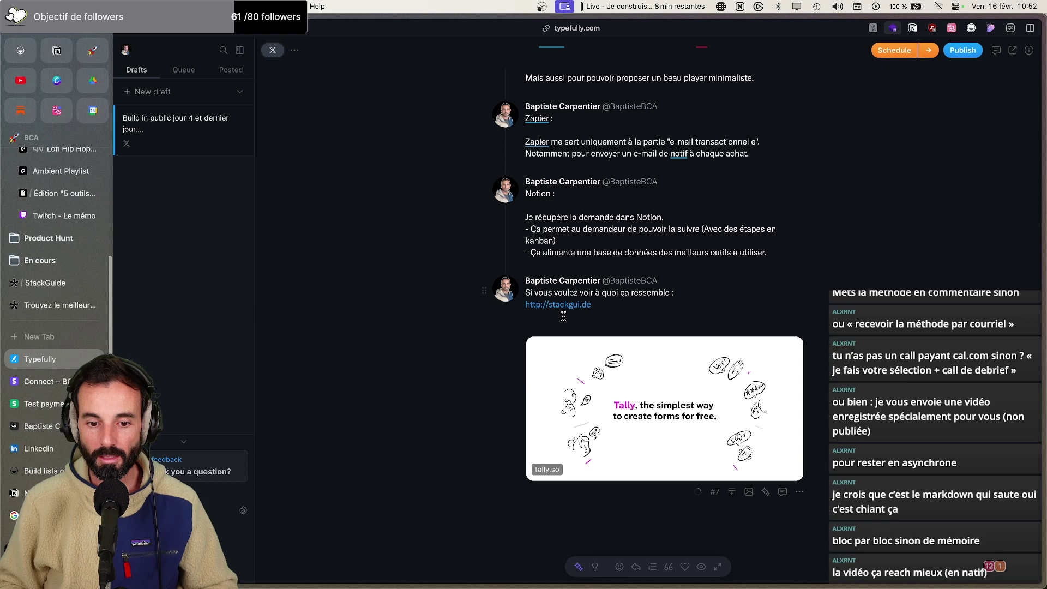
Try uploading the StackGuide Pitch.mp4 video from the StackGuide Rendu folder to the tweet
{"action": "left_click", "coordinate": [746, 493]}
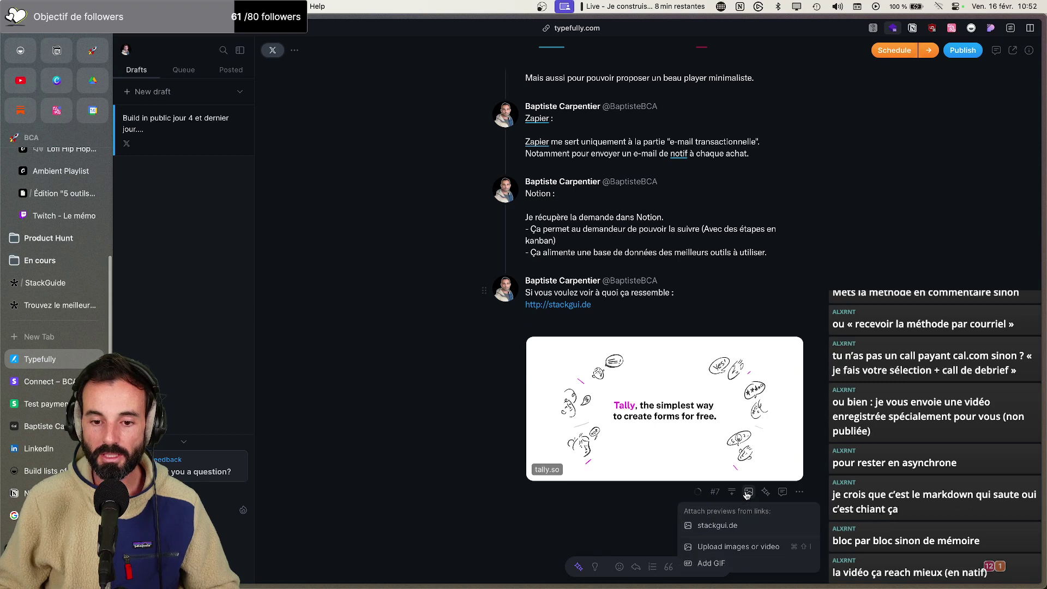
{"action": "left_click", "coordinate": [734, 547]}
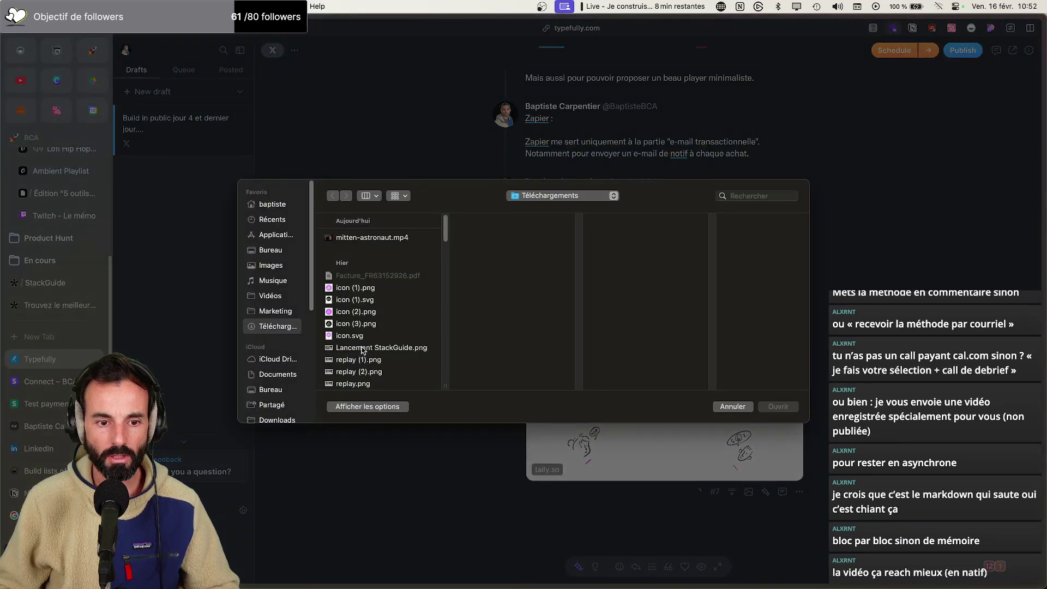
{"action": "scroll", "coordinate": [363, 351], "scroll_direction": "down", "scroll_amount": 1}
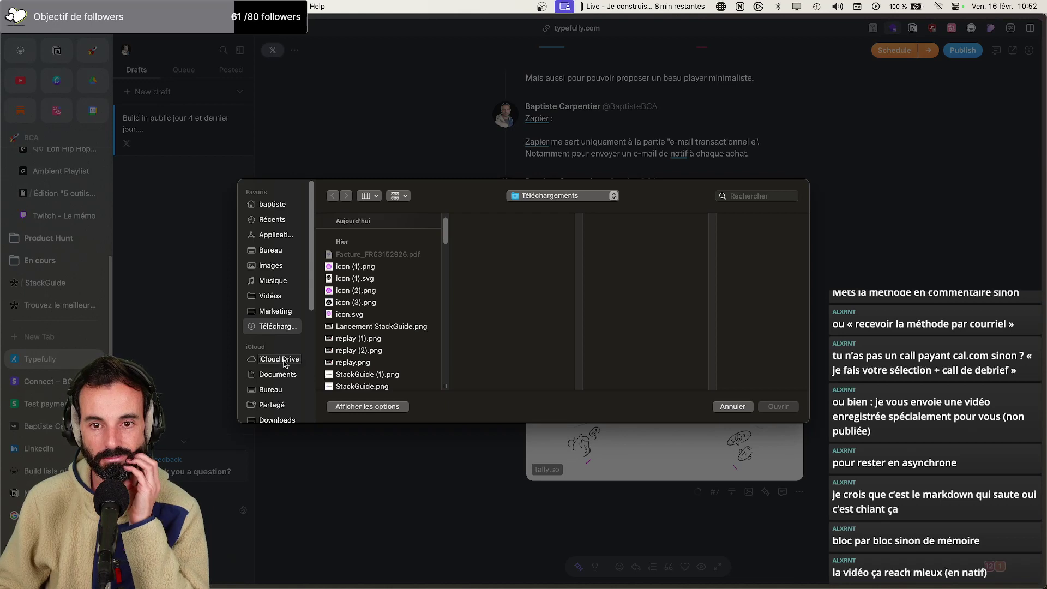
{"action": "left_click", "coordinate": [271, 296]}
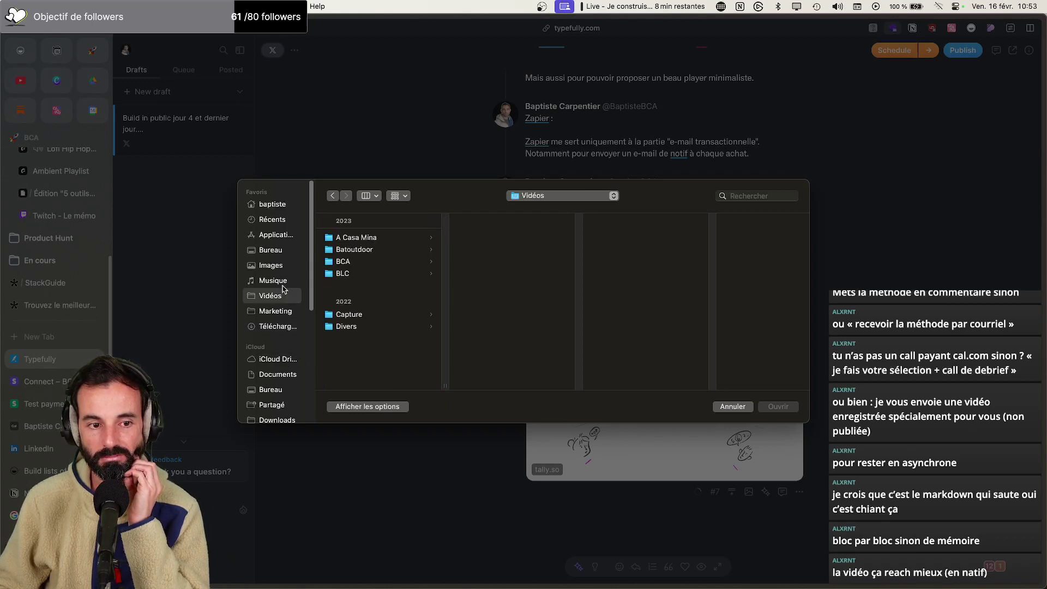
{"action": "key", "text": "Down"}
{"action": "key", "text": "Down"}
{"action": "key", "text": "Down"}
{"action": "key", "text": "Right"}
{"action": "key", "text": "Down"}
{"action": "key", "text": "Down"}
{"action": "key", "text": "Down"}
{"action": "key", "text": "Down"}
{"action": "key", "text": "Down"}
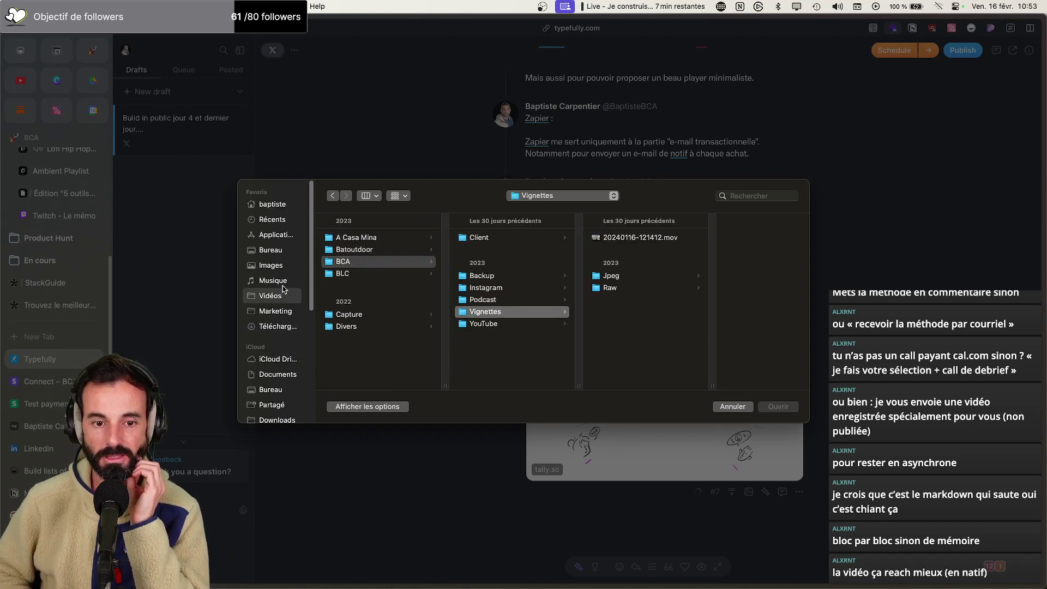
{"action": "key", "text": "Right"}
{"action": "key", "text": "Right"}
{"action": "key", "text": "Down"}
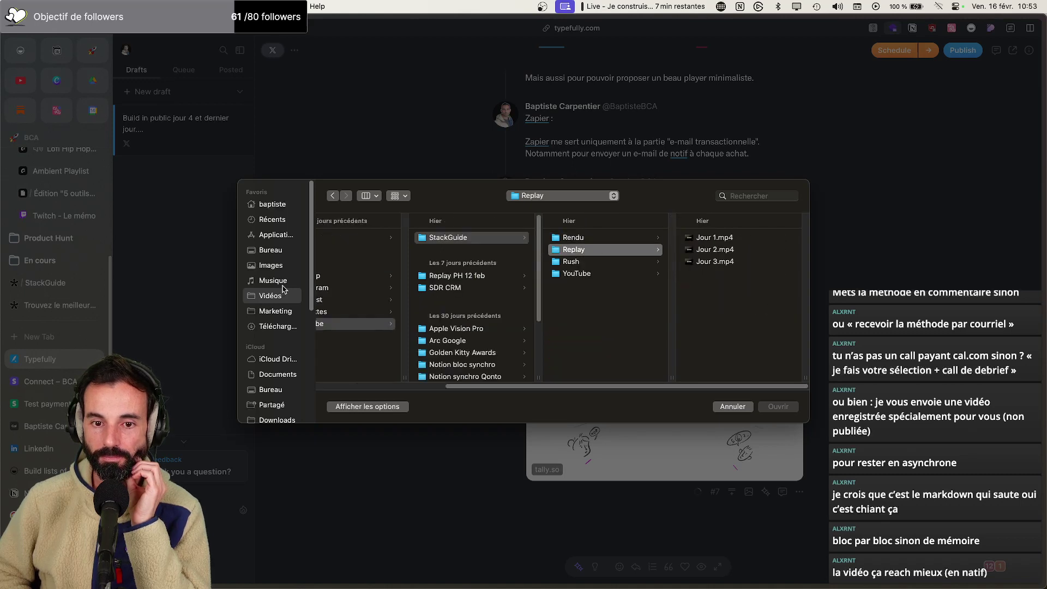
{"action": "key", "text": "Up"}
{"action": "key", "text": "Right"}
{"action": "key", "text": "Down"}
{"action": "key", "text": "Down"}
{"action": "key", "text": "Down"}
{"action": "key", "text": "Down"}
{"action": "key", "text": "Down"}
{"action": "key", "text": "Down"}
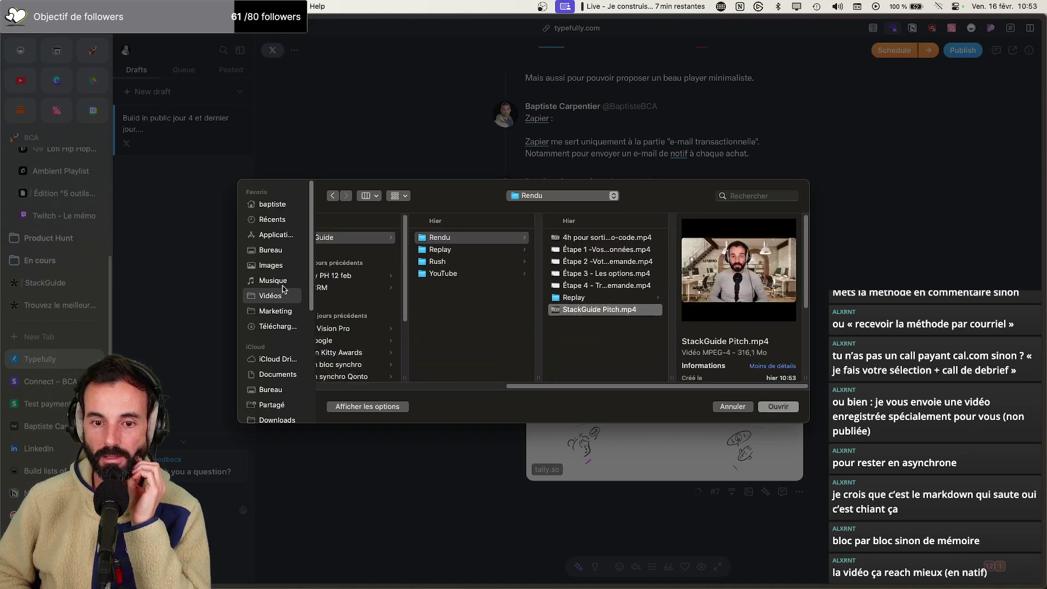
{"action": "key", "text": "Return"}
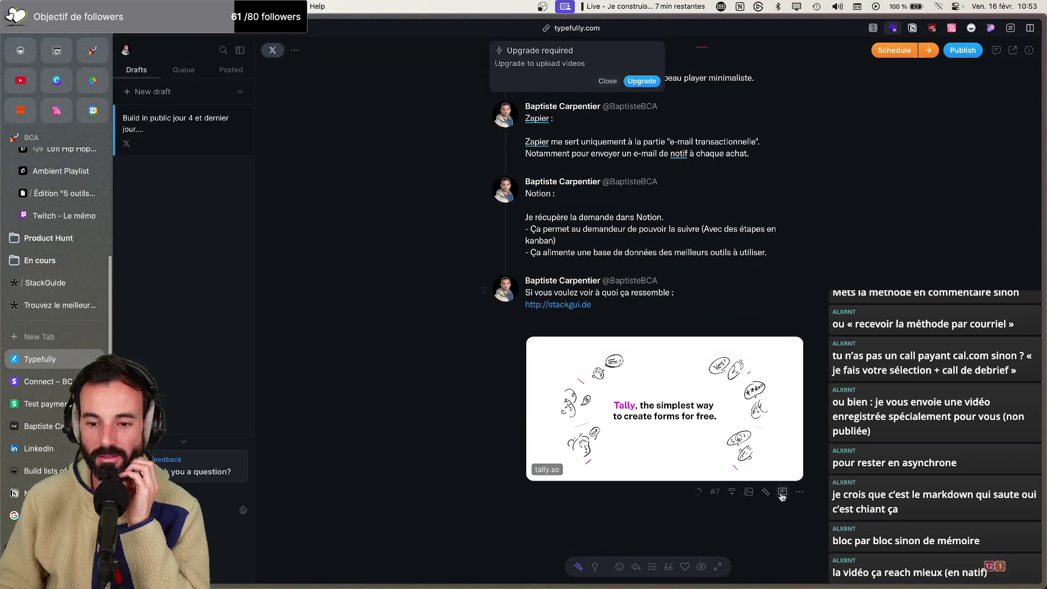
Attach Lancement StackGuide.png from Téléchargements to the tweet instead
{"action": "left_click", "coordinate": [748, 492]}
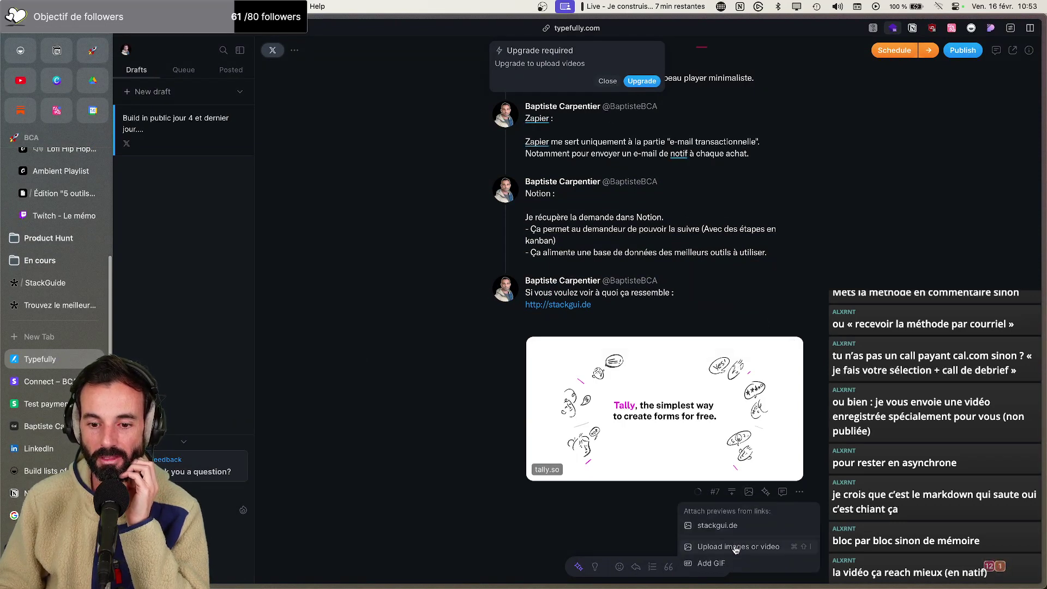
{"action": "left_click", "coordinate": [735, 547]}
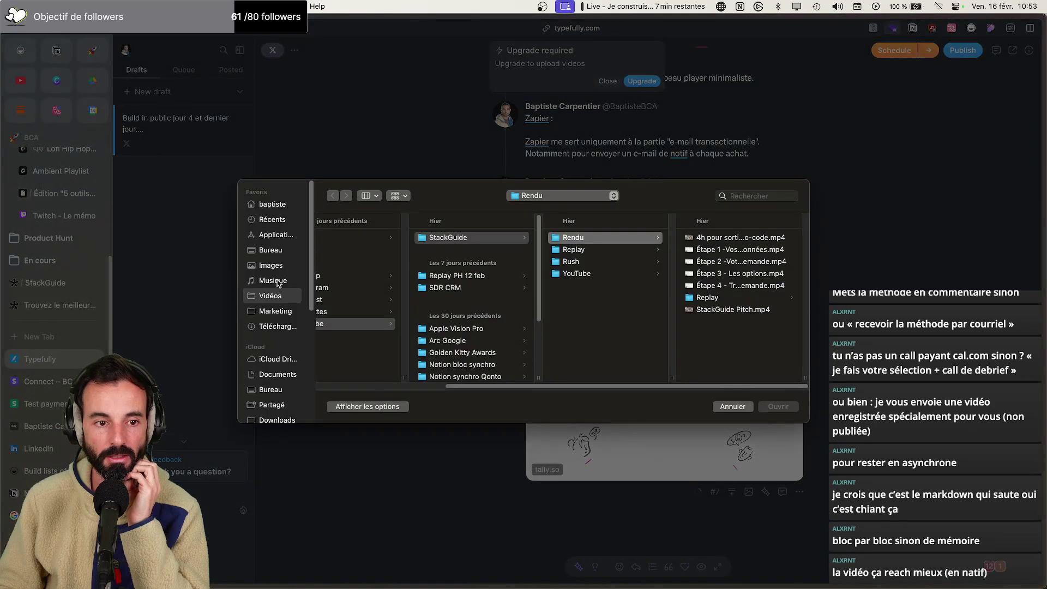
{"action": "left_click", "coordinate": [278, 327]}
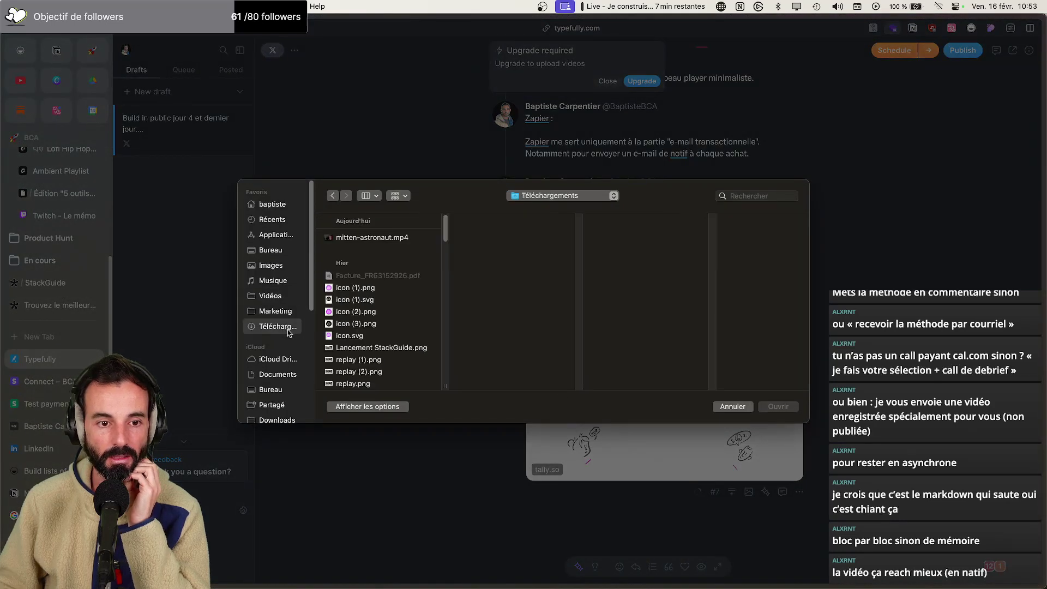
{"action": "key", "text": "Down"}
{"action": "key", "text": "Down"}
{"action": "key", "text": "Down"}
{"action": "key", "text": "Down"}
{"action": "key", "text": "Down"}
{"action": "key", "text": "Down"}
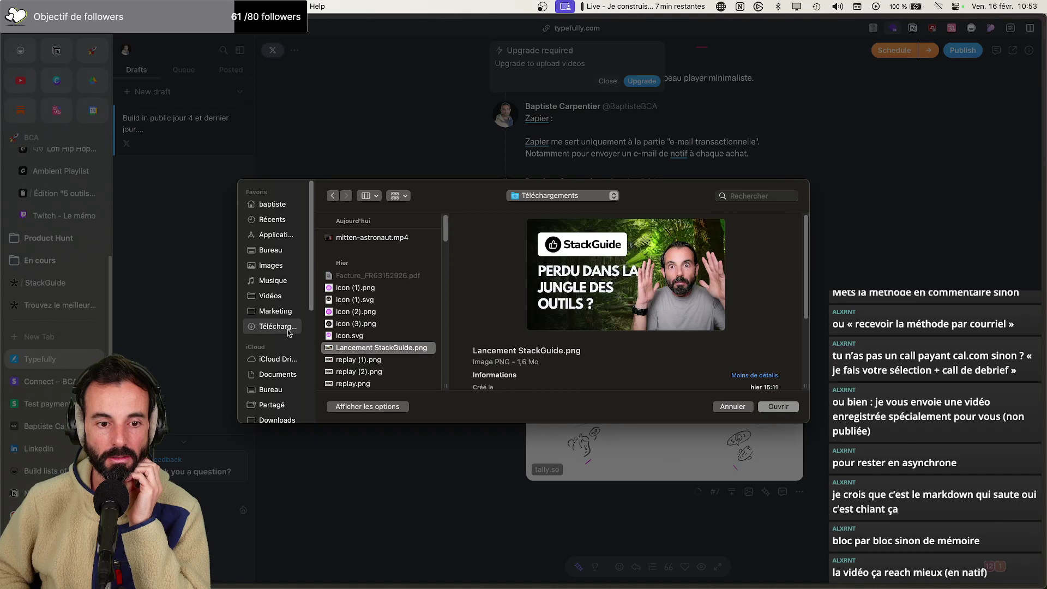
{"action": "key", "text": "Return"}
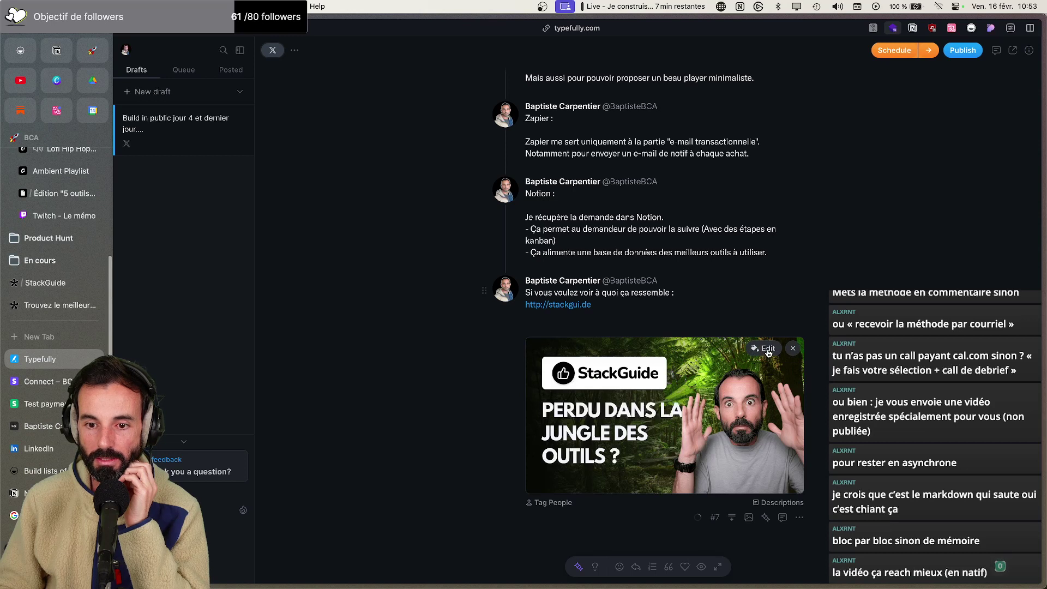
{"action": "left_click", "coordinate": [768, 353]}
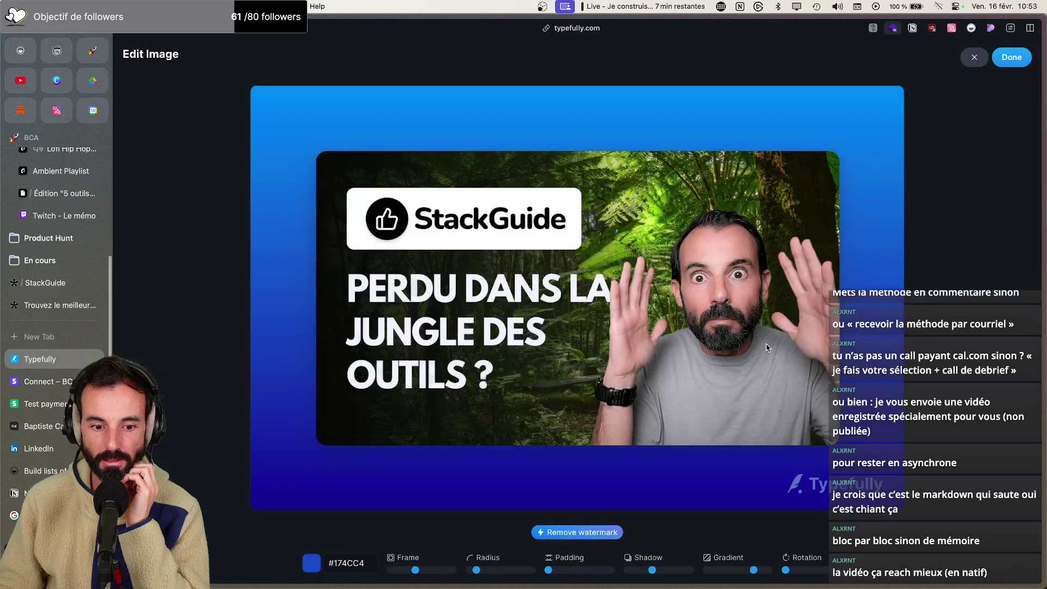
{"action": "left_click", "coordinate": [1004, 61]}
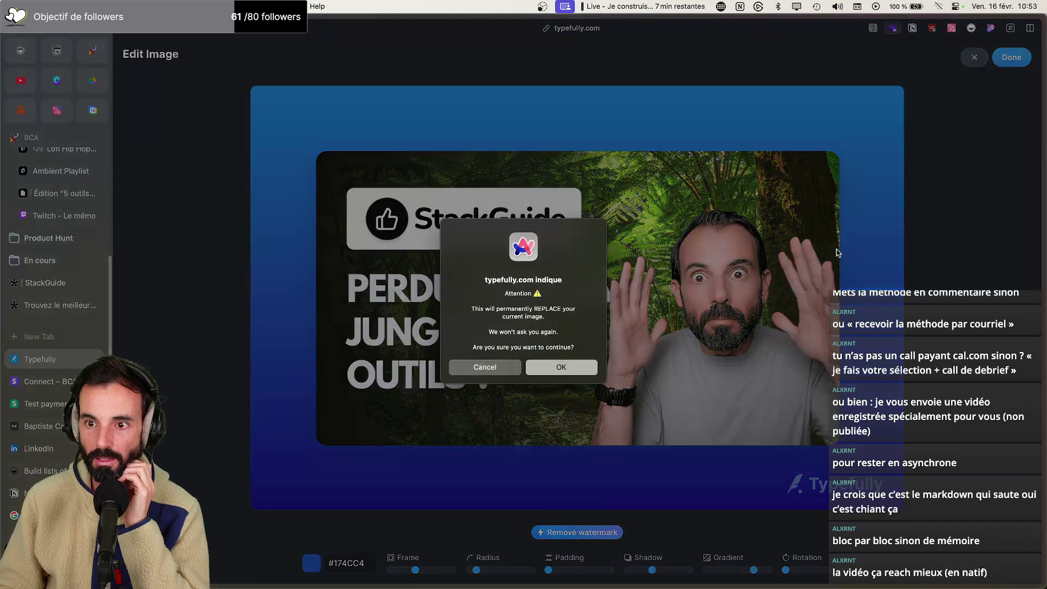
{"action": "left_click", "coordinate": [557, 370]}
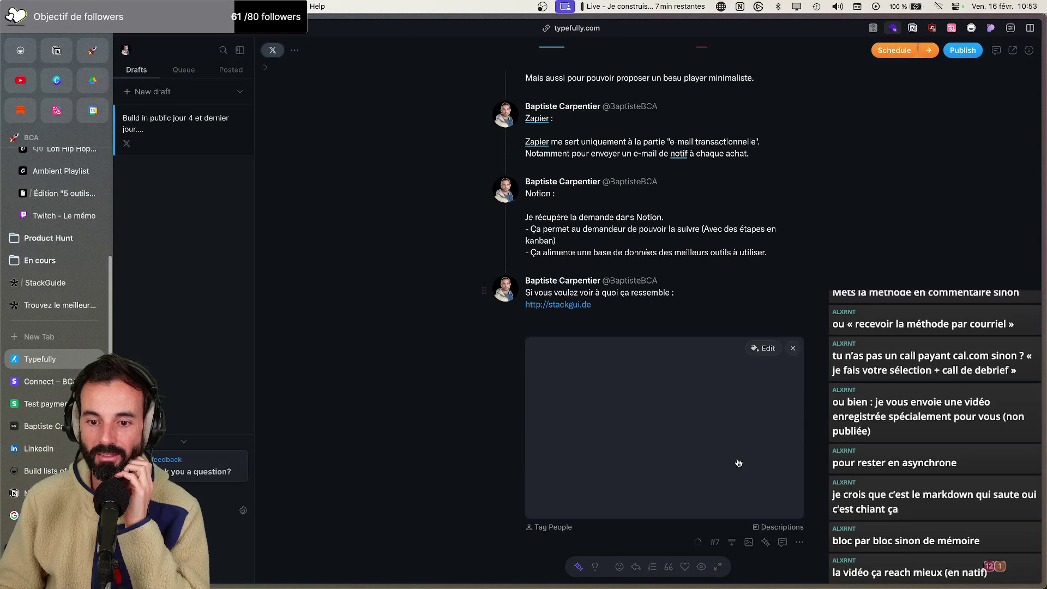
{"action": "left_click", "coordinate": [793, 348]}
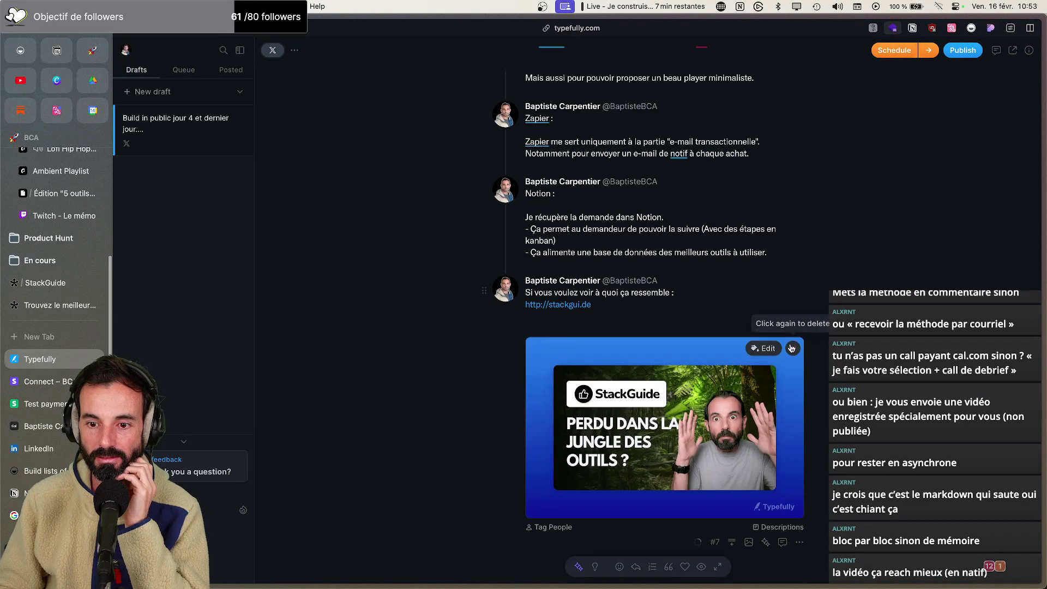
{"action": "left_click", "coordinate": [793, 349]}
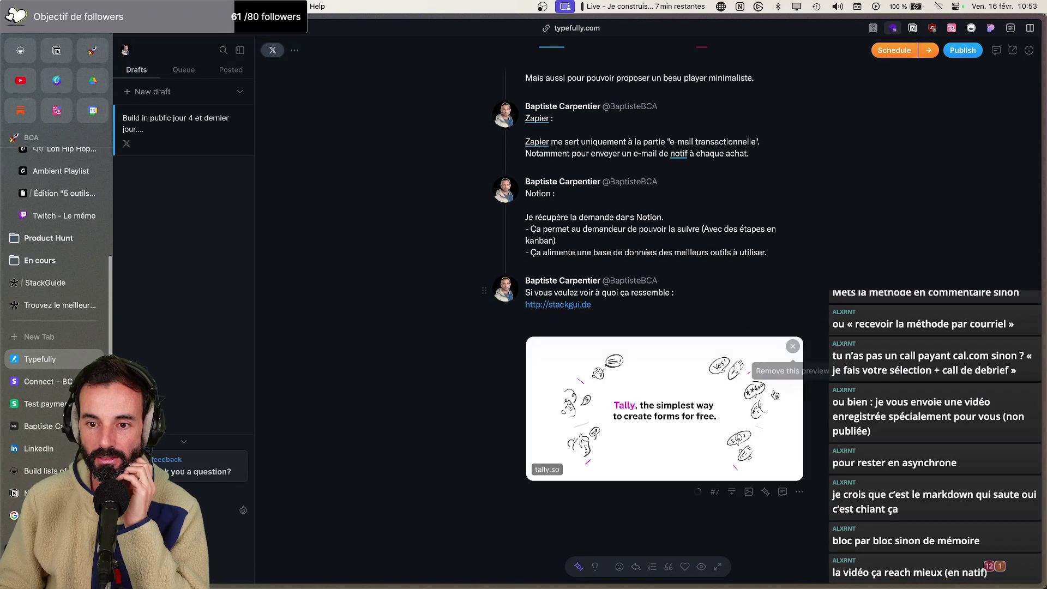
{"action": "left_click", "coordinate": [749, 492]}
{"action": "left_click", "coordinate": [731, 548]}
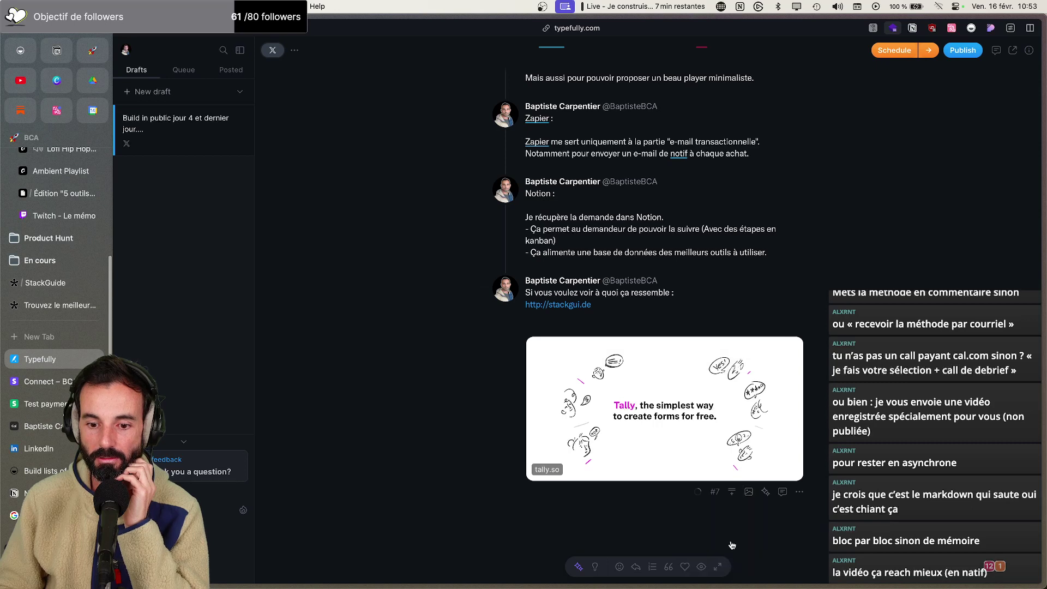
{"action": "double_click", "coordinate": [358, 349]}
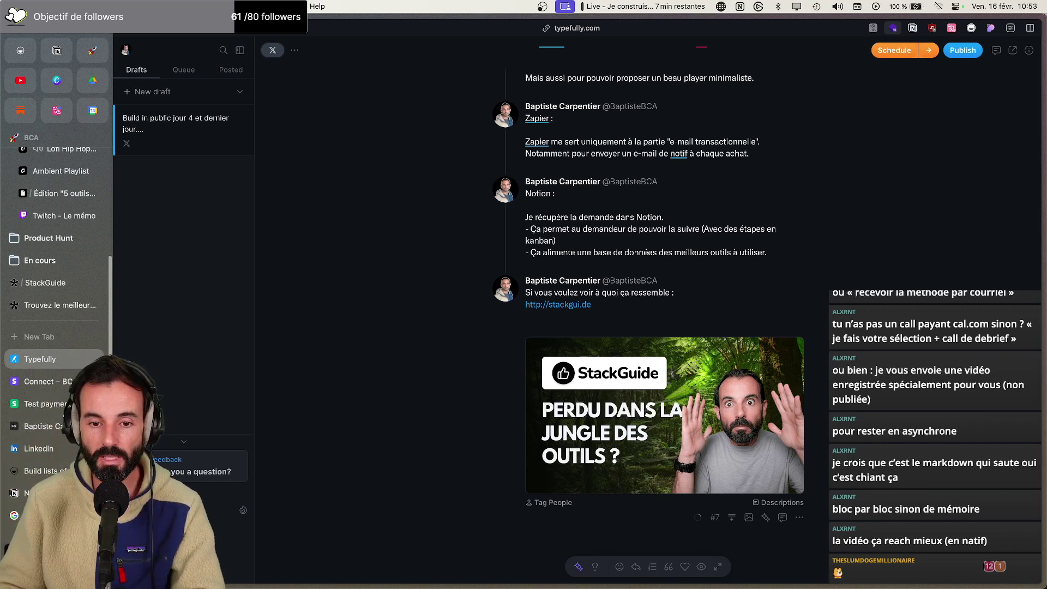
Remove the empty line above the image and correct 'test' to 'teste'
{"action": "left_click", "coordinate": [586, 324]}
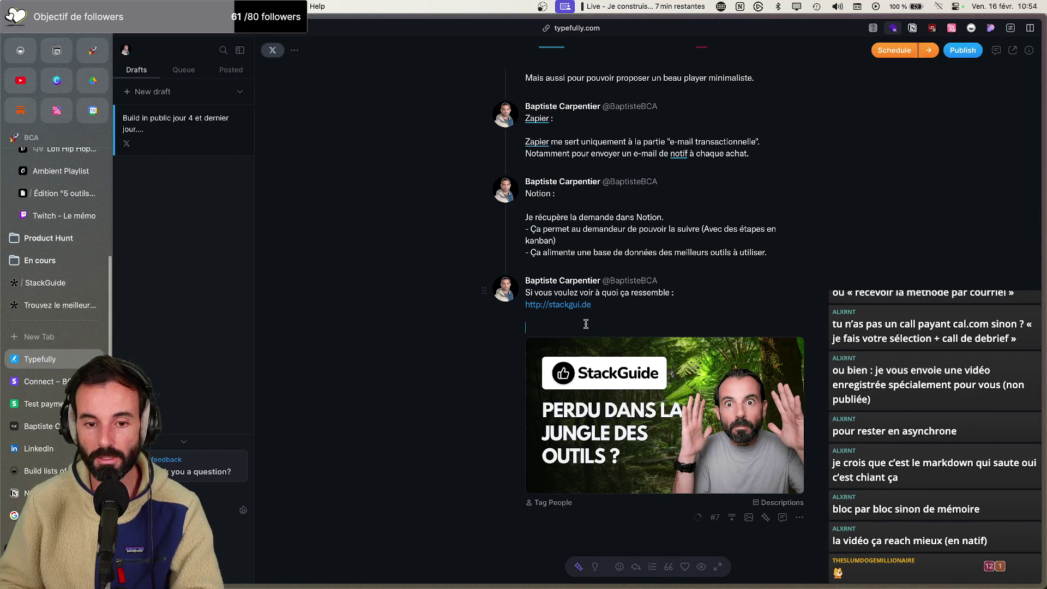
{"action": "key", "text": "BackSpace"}
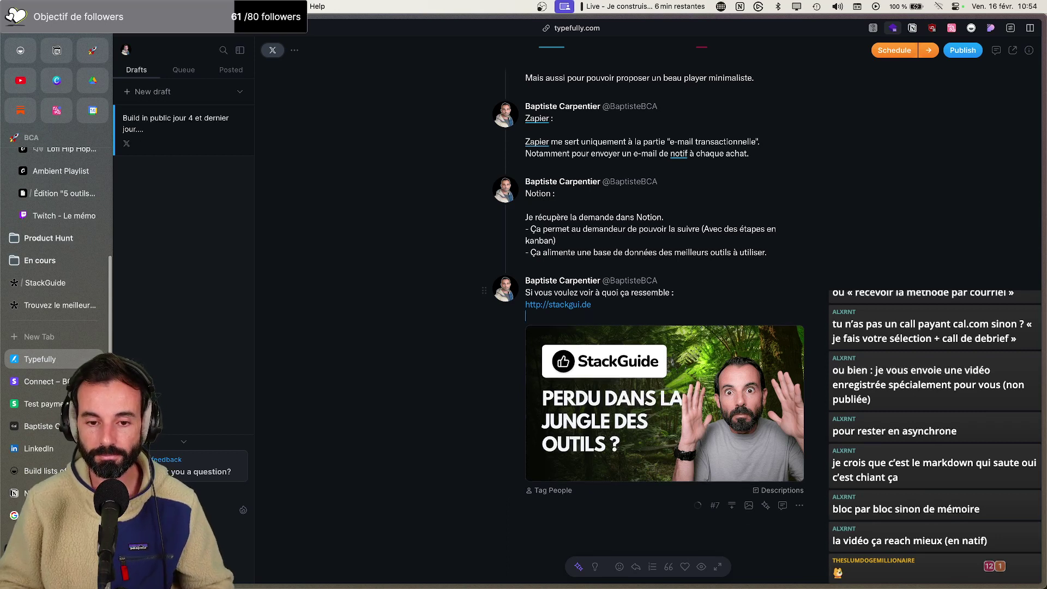
{"action": "scroll", "coordinate": [599, 275], "scroll_direction": "up", "scroll_amount": 10}
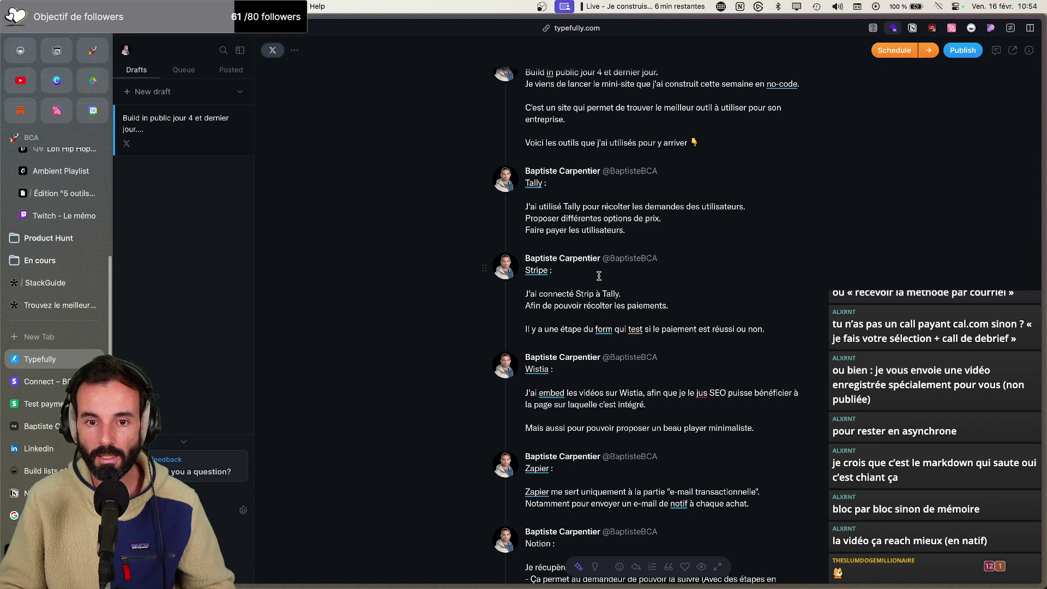
{"action": "scroll", "coordinate": [600, 275], "scroll_direction": "down", "scroll_amount": 3}
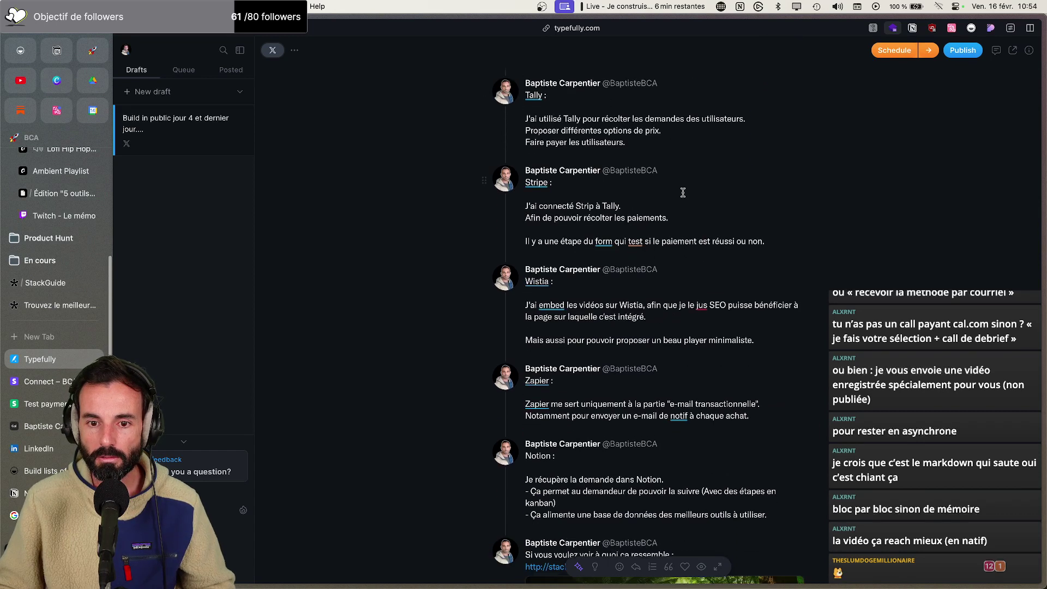
{"action": "mouse_move", "coordinate": [637, 243]}
{"action": "left_click", "coordinate": [664, 267]}
{"action": "scroll", "coordinate": [655, 262], "scroll_direction": "down", "scroll_amount": 2}
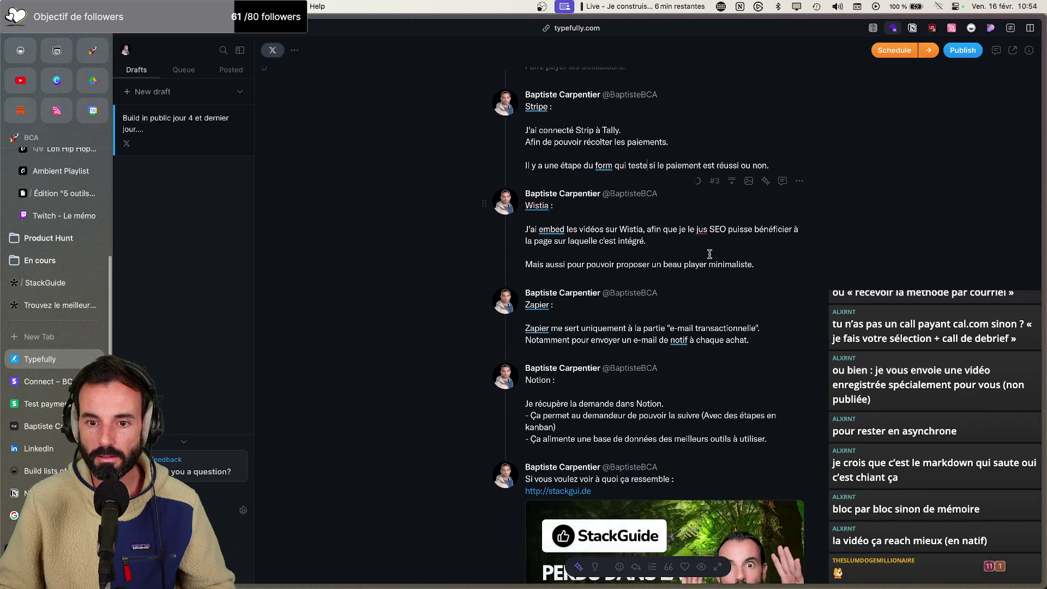
Delete the stray 'je' in the Wistia tweet and change 'notif' to 'notification' in the Zapier tweet
{"action": "left_click", "coordinate": [688, 229]}
{"action": "key", "text": "BackSpace"}
{"action": "key", "text": "BackSpace"}
{"action": "key", "text": "BackSpace"}
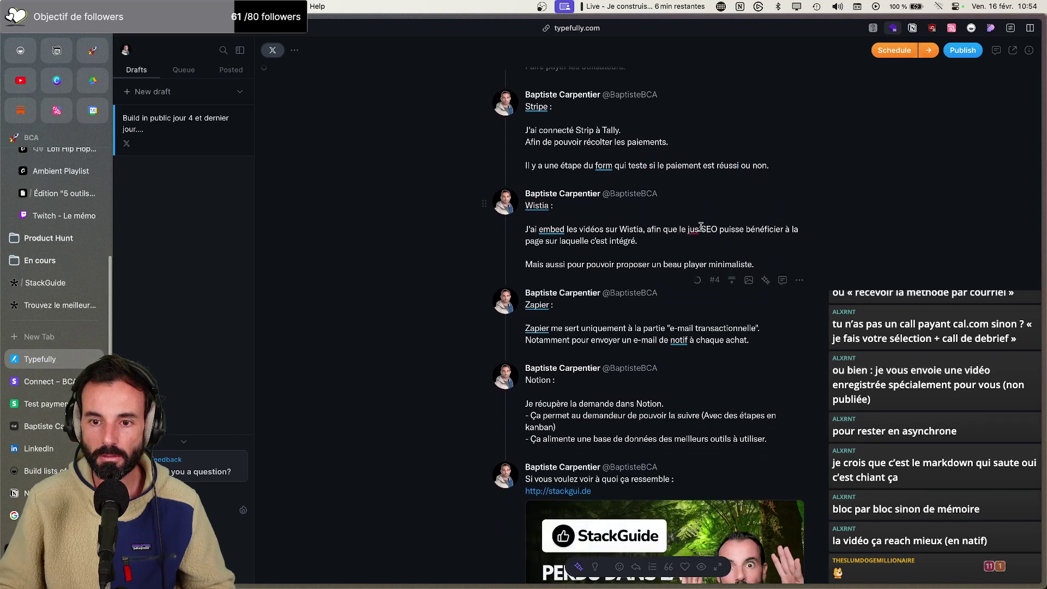
{"action": "scroll", "coordinate": [701, 226], "scroll_direction": "down", "scroll_amount": 1}
{"action": "scroll", "coordinate": [682, 300], "scroll_direction": "down", "scroll_amount": 1}
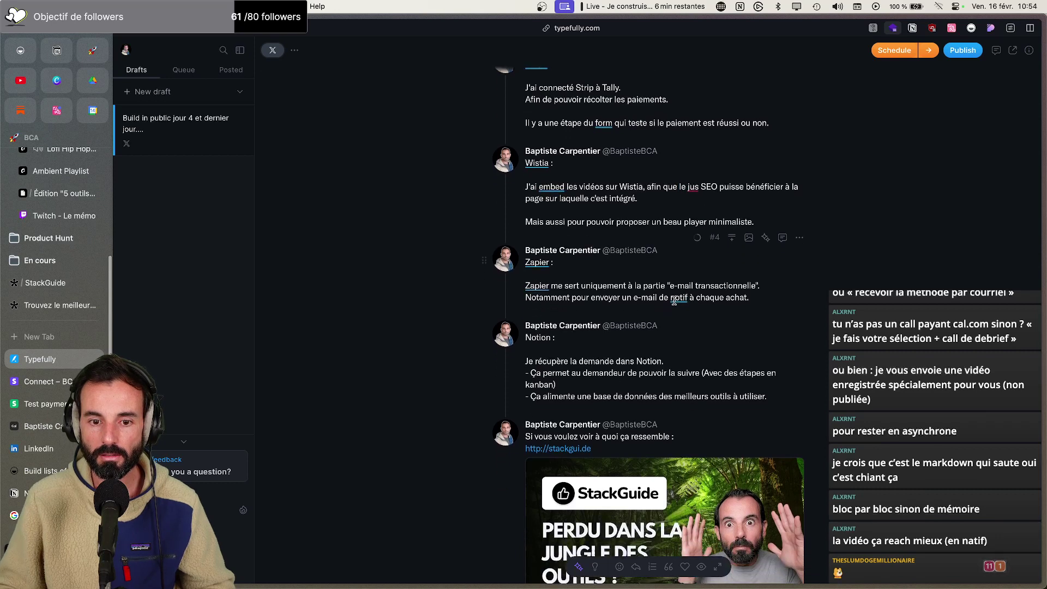
{"action": "left_click", "coordinate": [688, 298]}
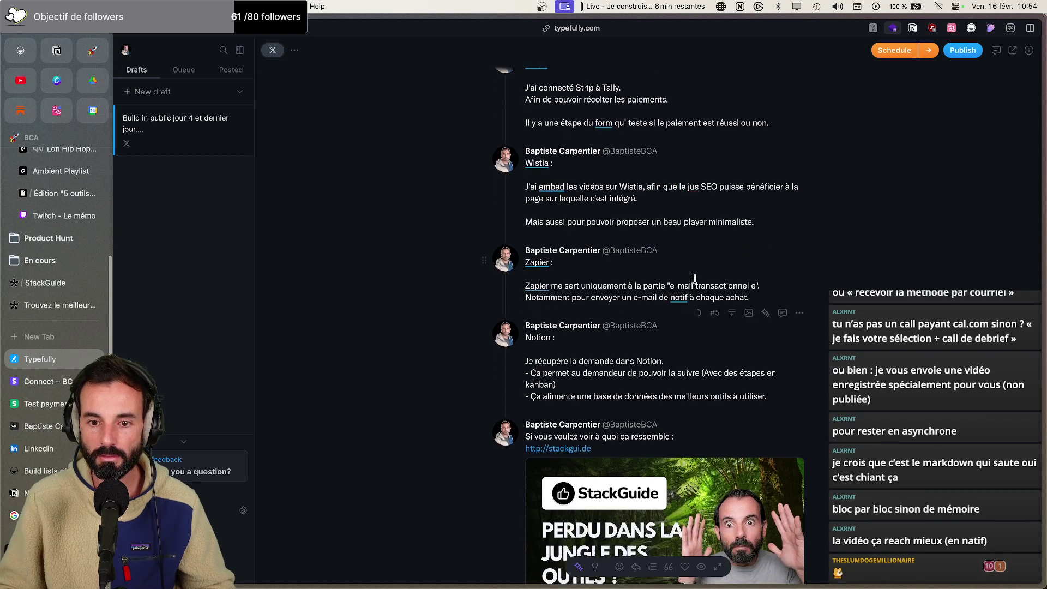
{"action": "type", "text": "ication"}
{"action": "scroll", "coordinate": [657, 343], "scroll_direction": "down", "scroll_amount": 1}
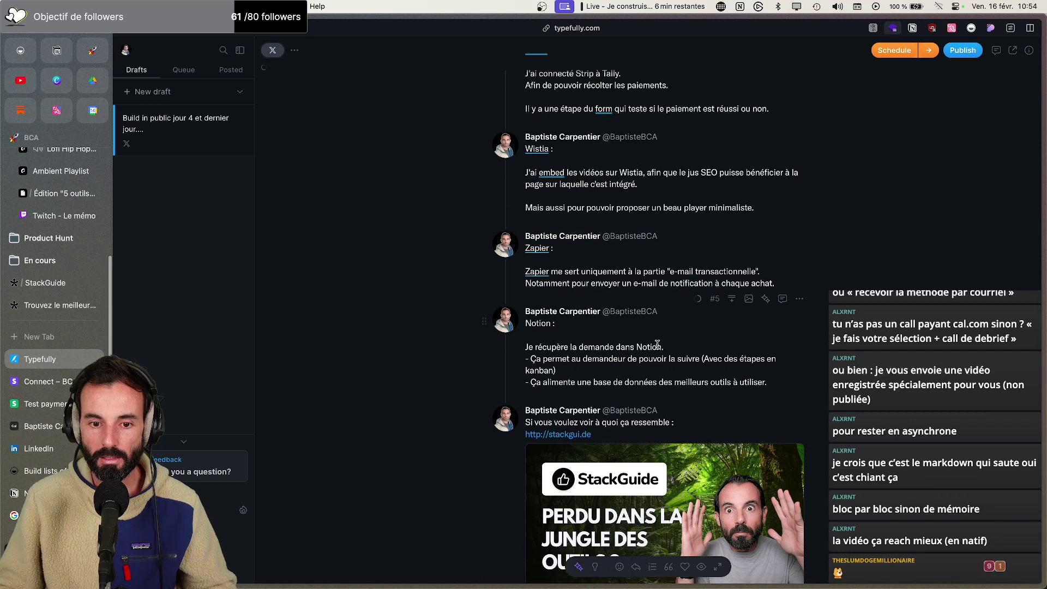
{"action": "scroll", "coordinate": [657, 343], "scroll_direction": "up", "scroll_amount": 5}
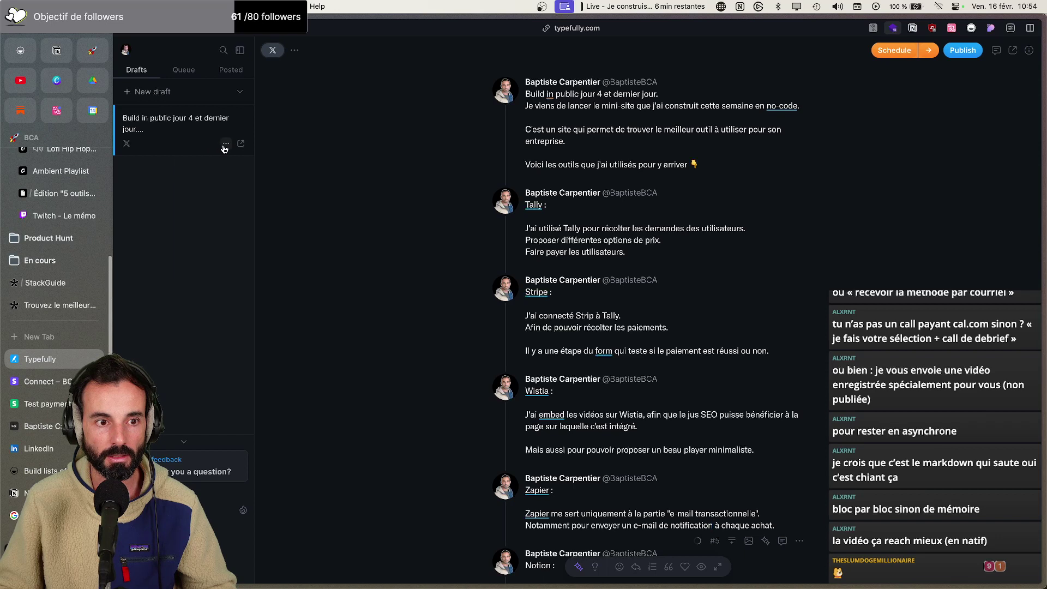
Open and close the thread draft's options menu without choosing anything
{"action": "left_click", "coordinate": [226, 144]}
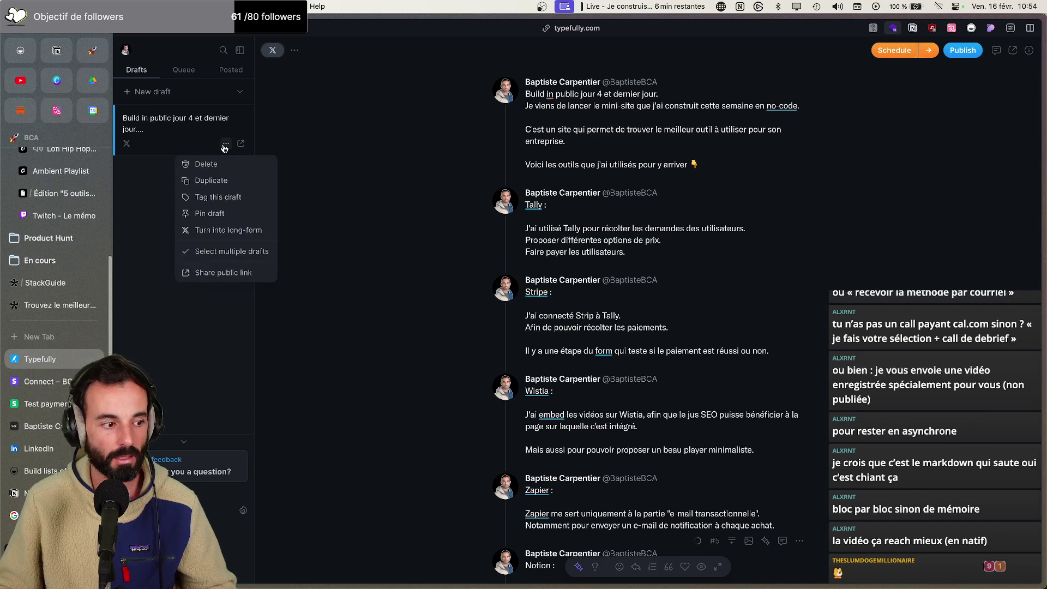
{"action": "left_click", "coordinate": [225, 145]}
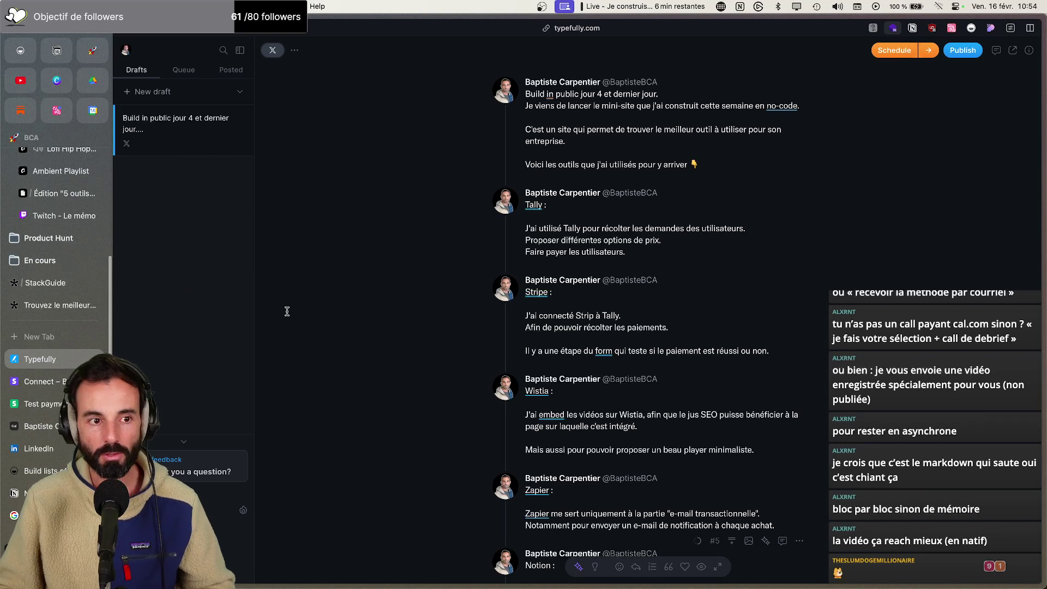
{"action": "scroll", "coordinate": [583, 342], "scroll_direction": "down", "scroll_amount": 6}
{"action": "scroll", "coordinate": [582, 343], "scroll_direction": "up", "scroll_amount": 10}
Glance at YouTube Studio, review the saved LinkedIn post draft, then return to the Substack draft
{"action": "left_click", "coordinate": [20, 80]}
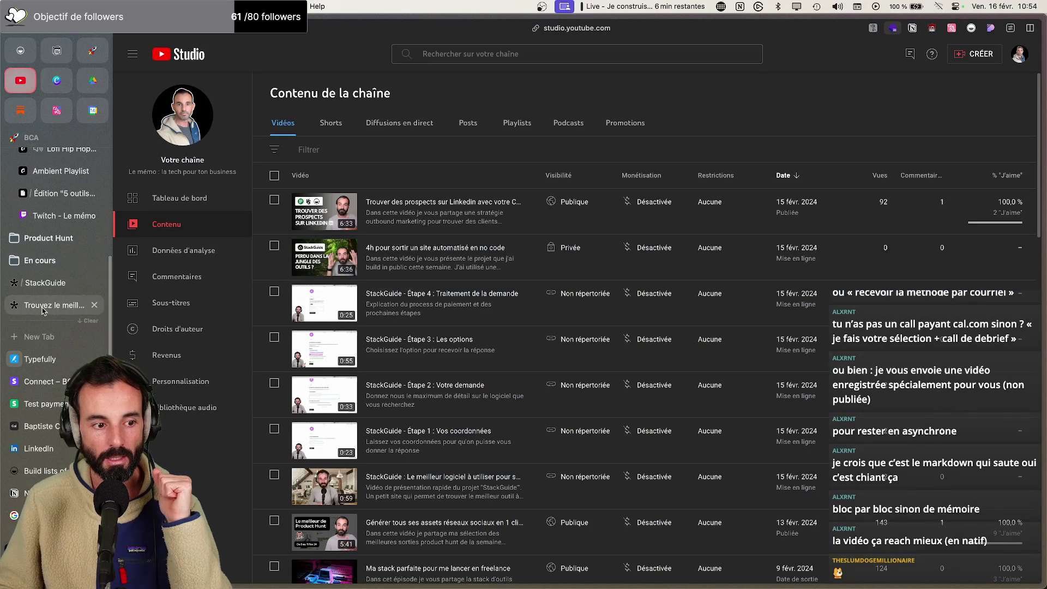
{"action": "left_click", "coordinate": [53, 446]}
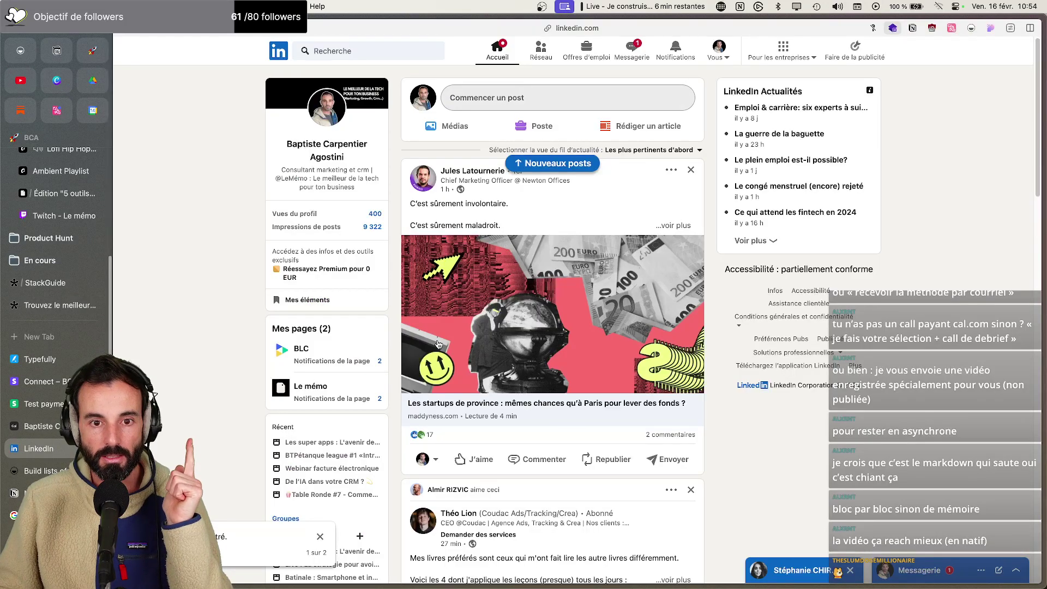
{"action": "left_click", "coordinate": [567, 104]}
{"action": "scroll", "coordinate": [495, 275], "scroll_direction": "down", "scroll_amount": 4}
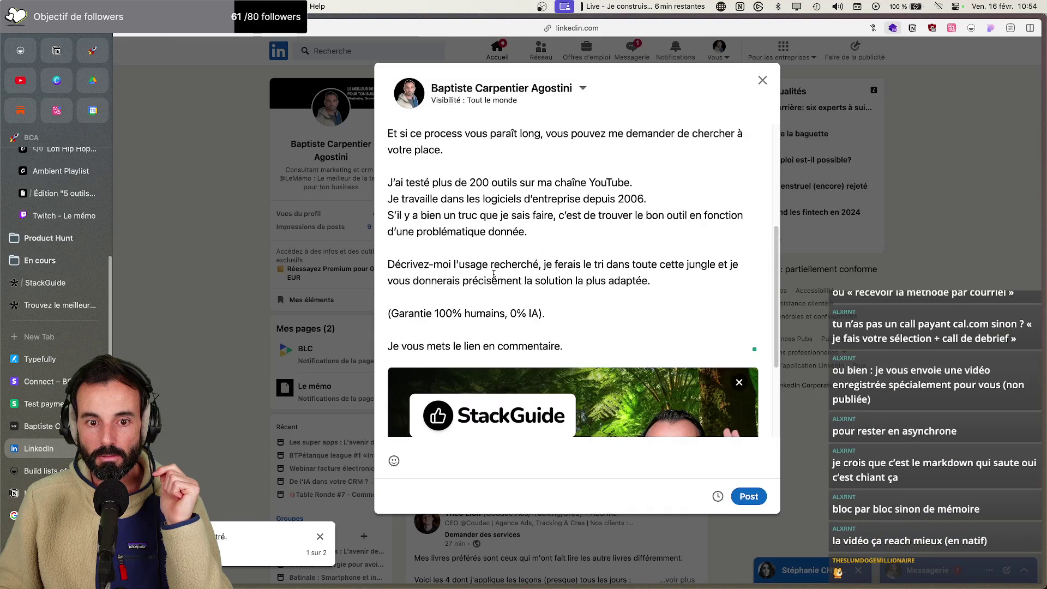
{"action": "scroll", "coordinate": [493, 272], "scroll_direction": "up", "scroll_amount": 4}
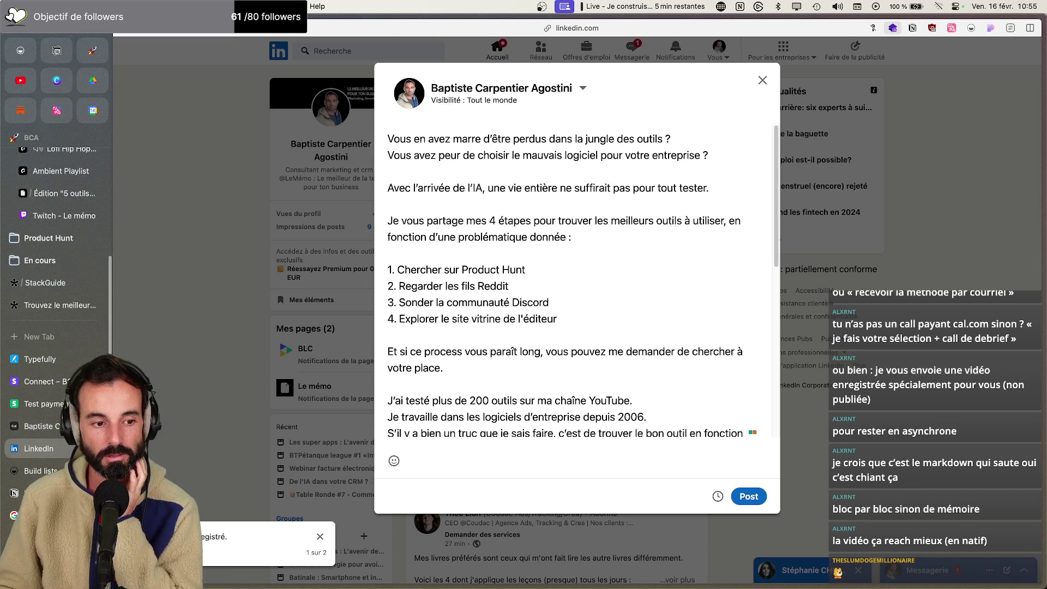
{"action": "left_click", "coordinate": [63, 193]}
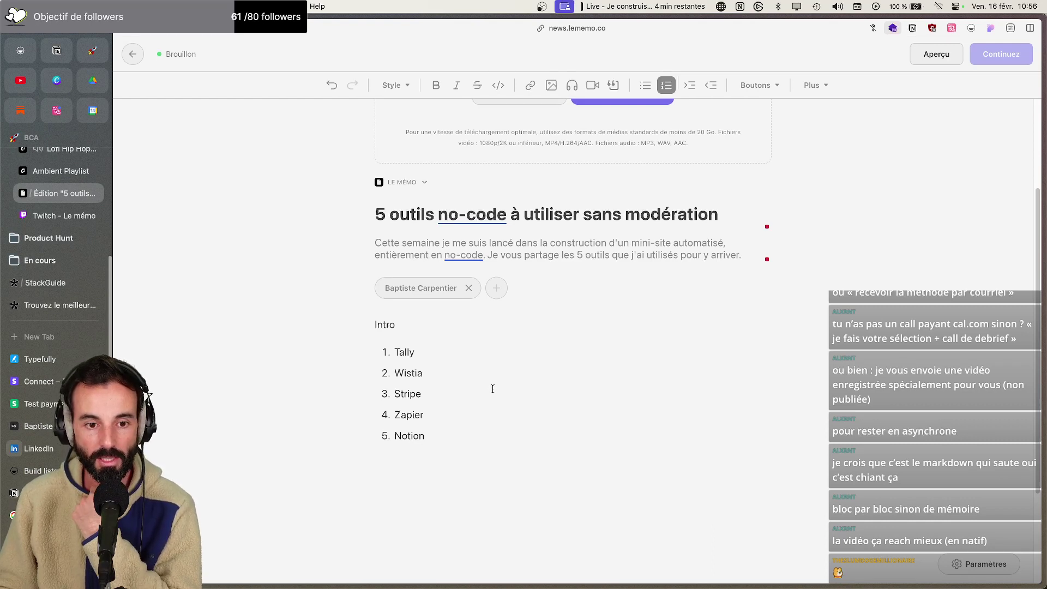
Begin a plain paragraph after the Notion item, undoing an accidental list split after Tally
{"action": "left_click", "coordinate": [437, 351]}
{"action": "key", "text": "Return"}
{"action": "key", "text": "Return"}
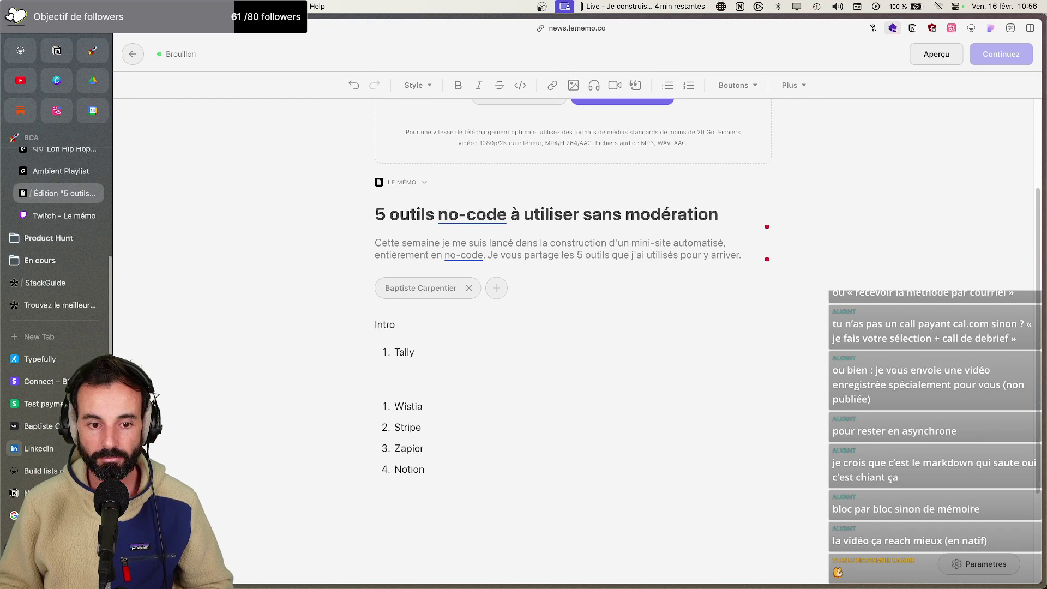
{"action": "key", "text": "BackSpace"}
{"action": "key", "text": "BackSpace"}
{"action": "left_click", "coordinate": [443, 429]}
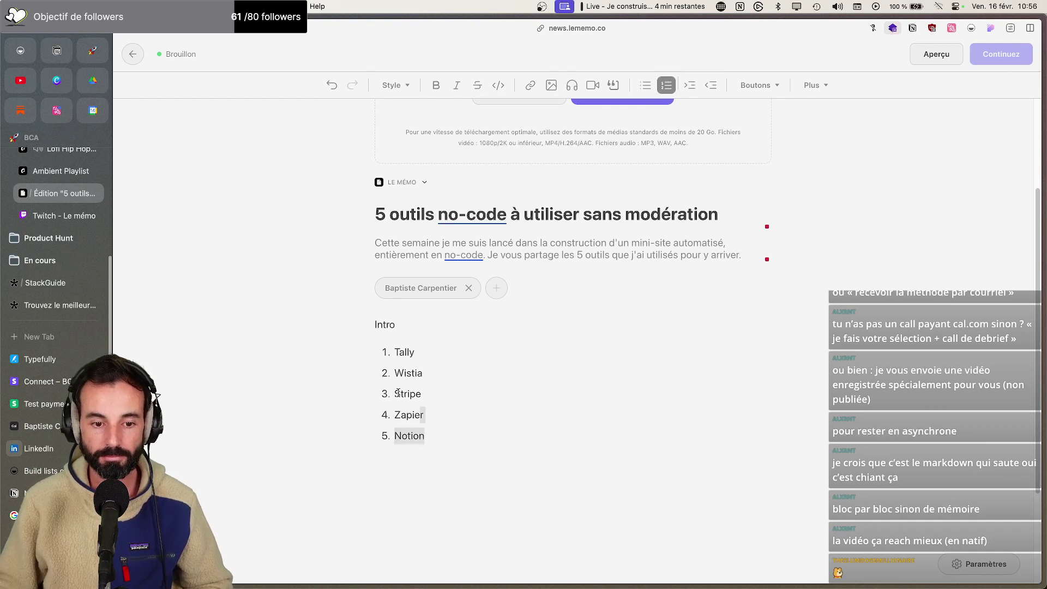
{"action": "key", "text": "Return"}
{"action": "key", "text": "Return"}
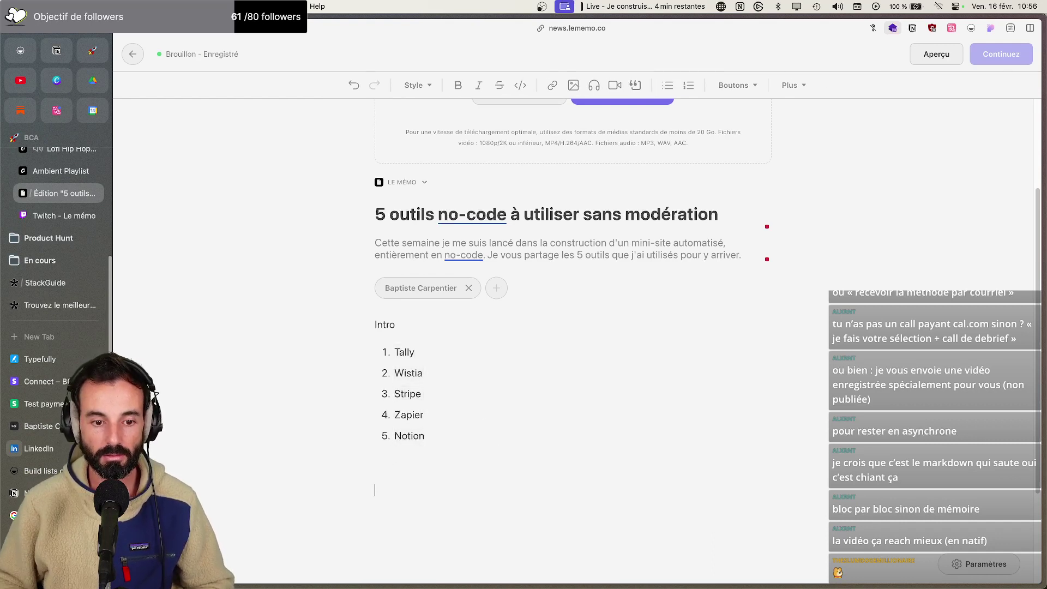
Paste the five tool names, remove their numbering and make them Titre 2 headings
{"action": "left_click", "coordinate": [415, 86]}
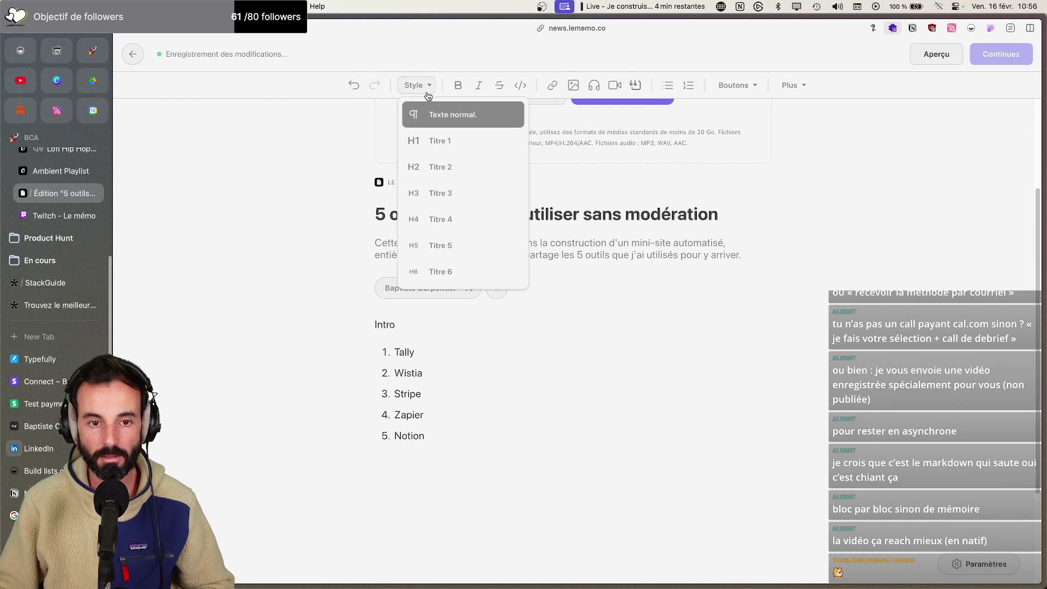
{"action": "left_click", "coordinate": [401, 499]}
{"action": "type", "text": "Tally Wistia Stripe Zapier Notion"}
{"action": "scroll", "coordinate": [444, 502], "scroll_direction": "down", "scroll_amount": 2}
{"action": "left_click_drag", "start_coordinate": [444, 502], "coordinate": [374, 415]}
{"action": "left_click", "coordinate": [666, 85]}
{"action": "left_click", "coordinate": [415, 85]}
{"action": "left_click", "coordinate": [425, 167]}
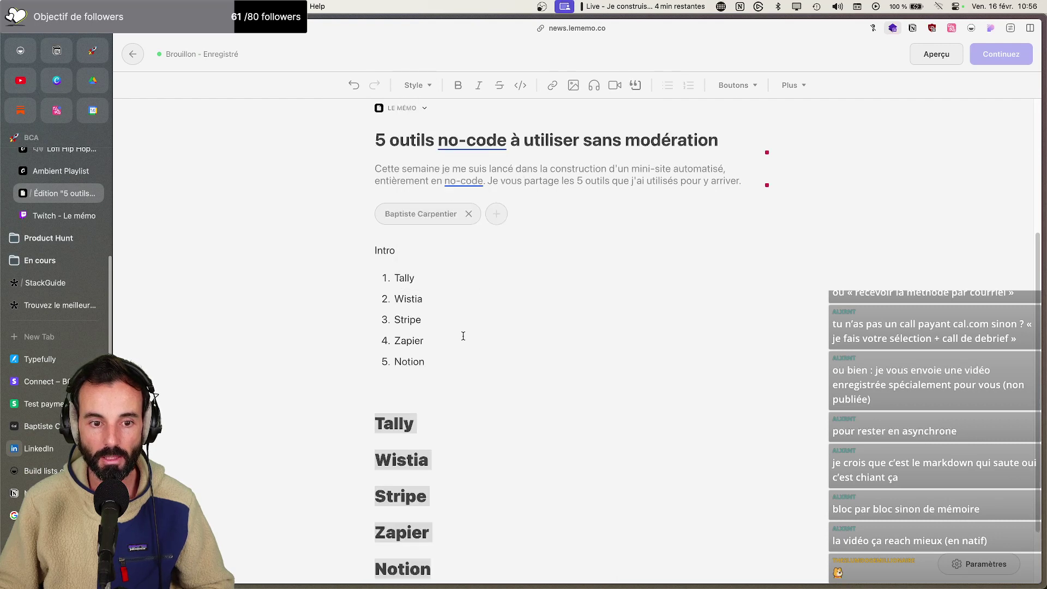
{"action": "left_click", "coordinate": [400, 252]}
{"action": "scroll", "coordinate": [398, 250], "scroll_direction": "down", "scroll_amount": 2}
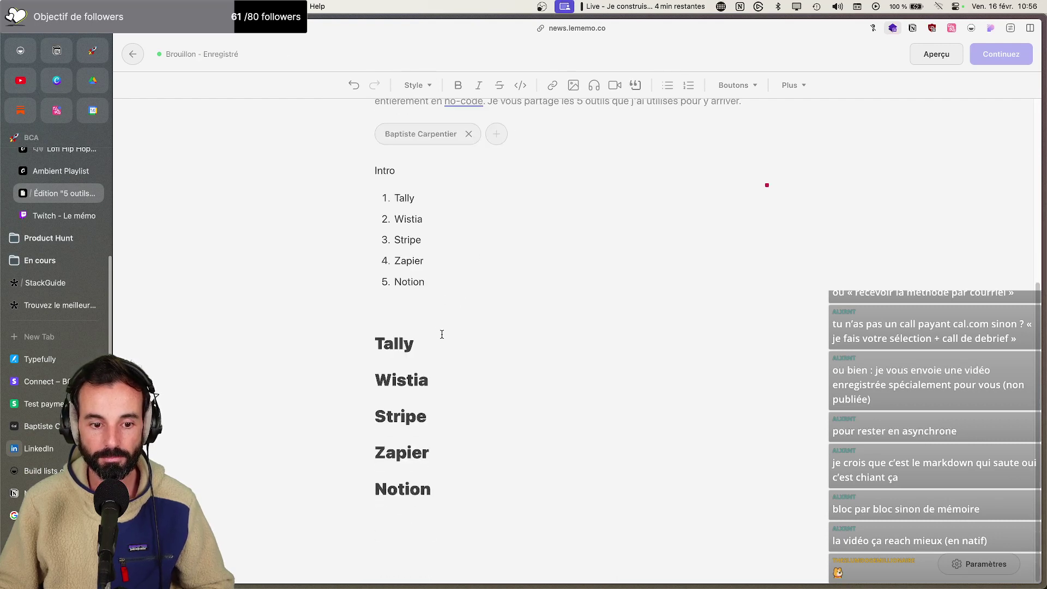
Describe Tally as 'un petit outil no-code super efficace' for creating online forms
{"action": "left_click", "coordinate": [462, 344]}
{"action": "key", "text": "Return"}
{"action": "type", "text": "Tally c'est un petit ou"}
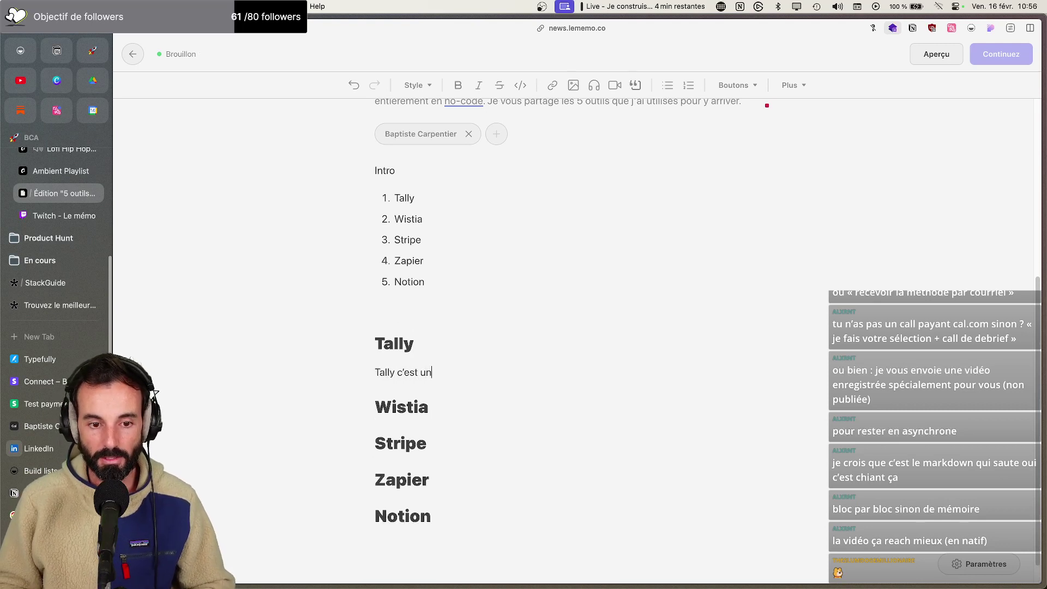
{"action": "type", "text": "til no"}
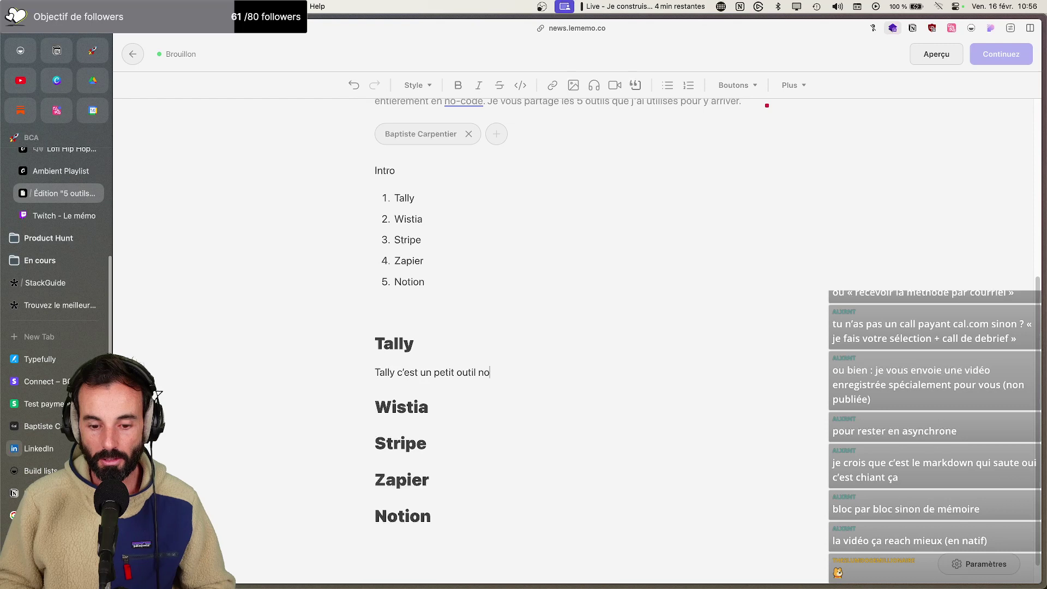
{"action": "type", "text": "-code"}
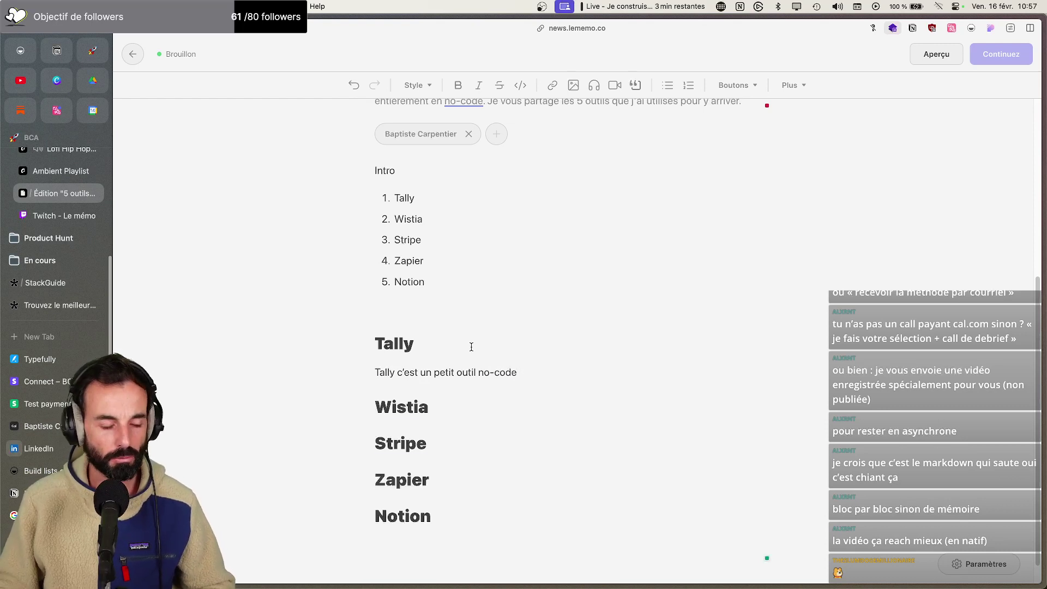
{"action": "type", "text": " super efficace"}
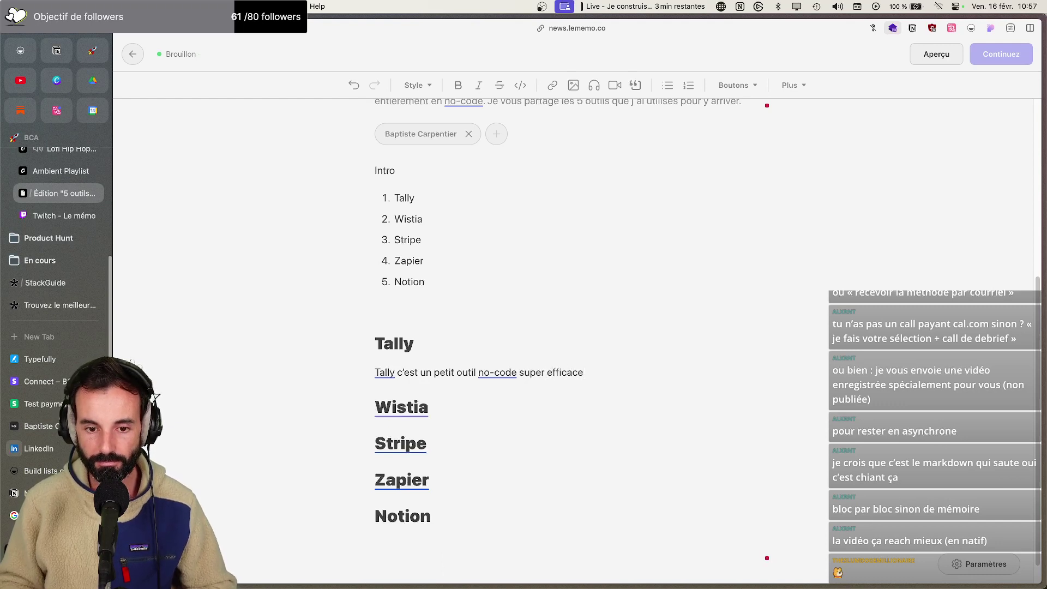
{"action": "type", "text": "."}
{"action": "key", "text": "Return"}
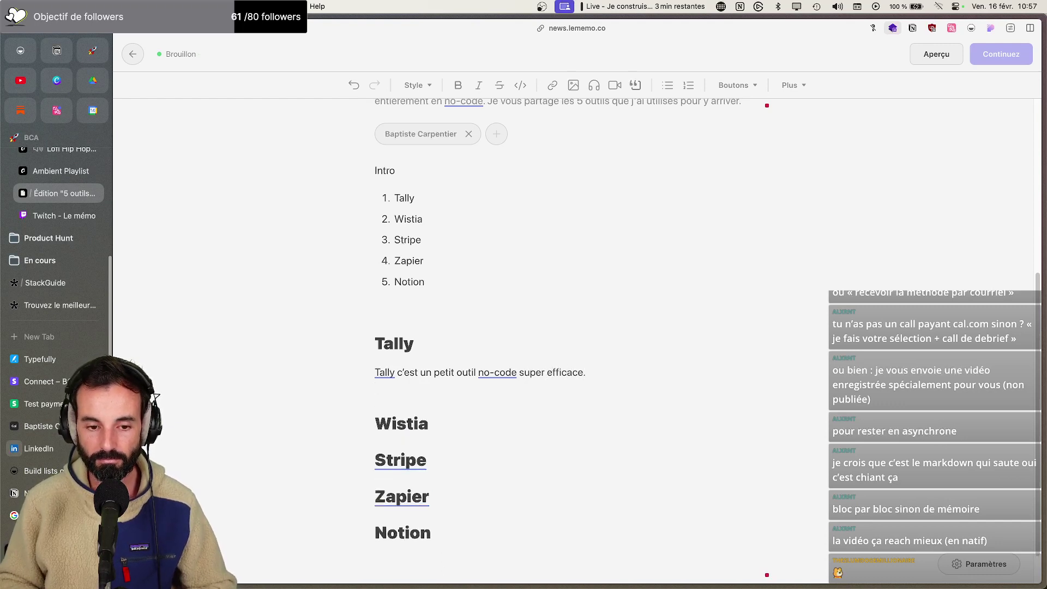
{"action": "type", "text": "Il permet de"}
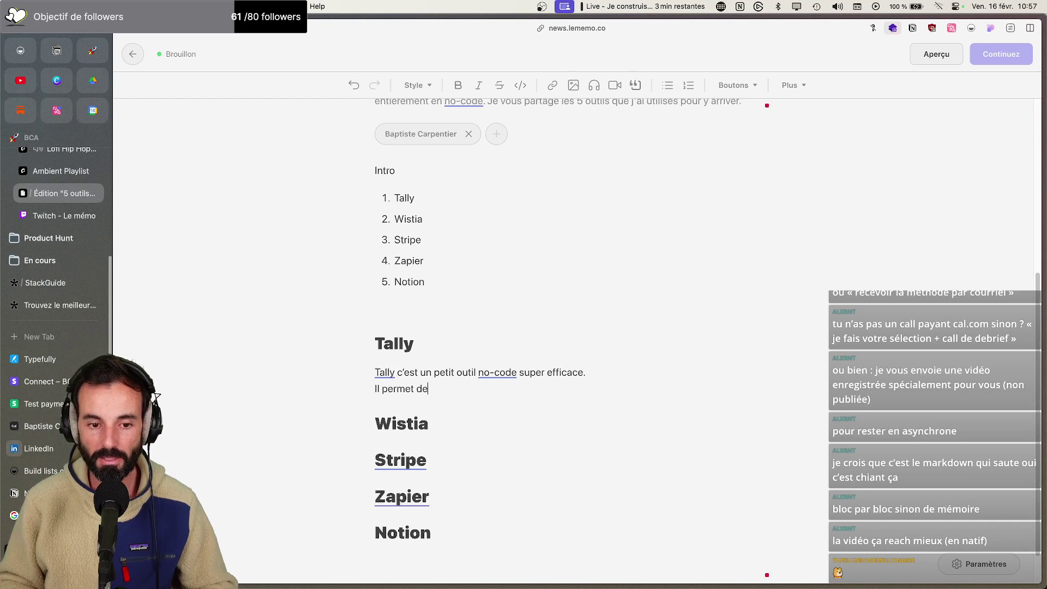
{"action": "type", "text": " créer des formulaires e"}
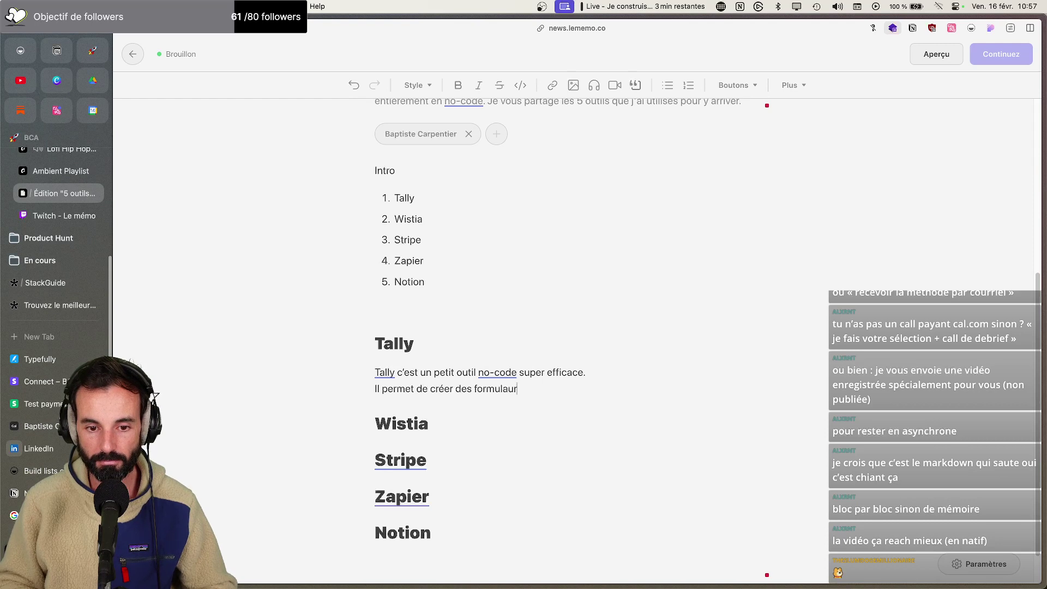
{"action": "type", "text": "n ligne"}
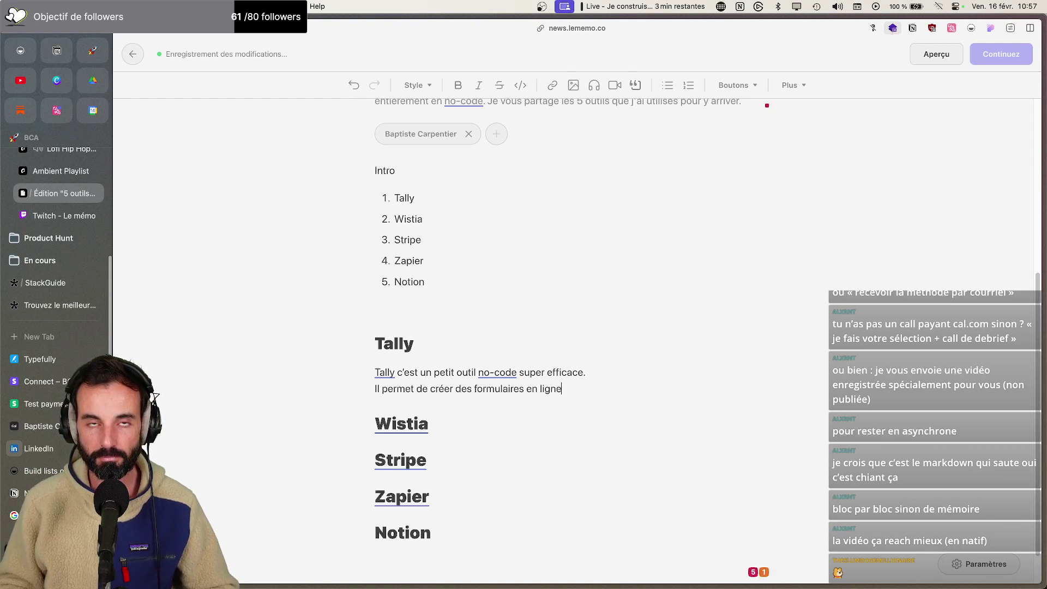
{"action": "scroll", "coordinate": [472, 406], "scroll_direction": "down", "scroll_amount": 1}
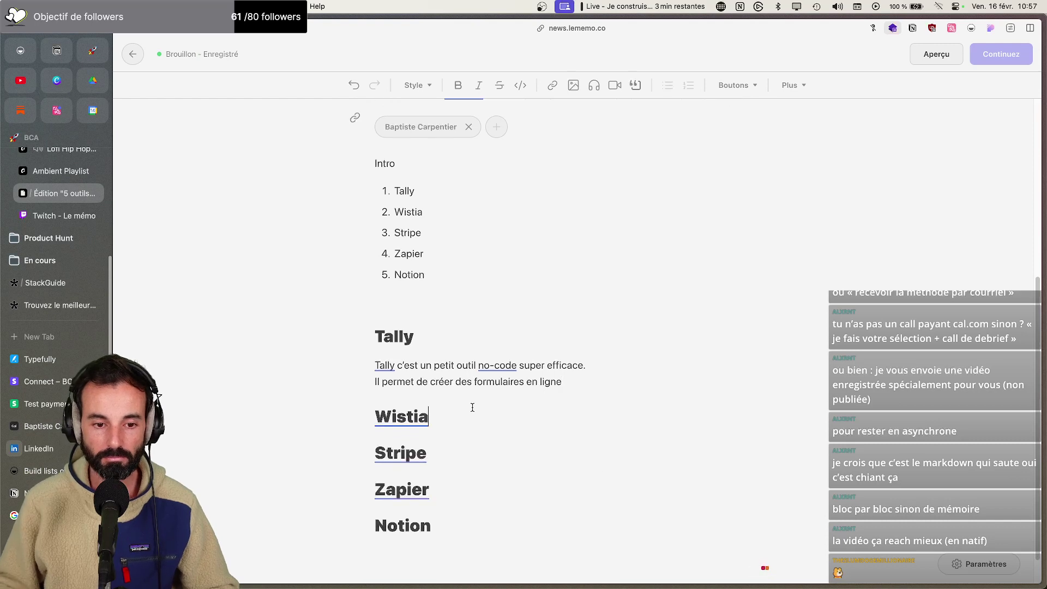
Start the Wistia description noting it was already covered in this newsletter
{"action": "key", "text": "Return"}
{"action": "type", "text": "Wis"}
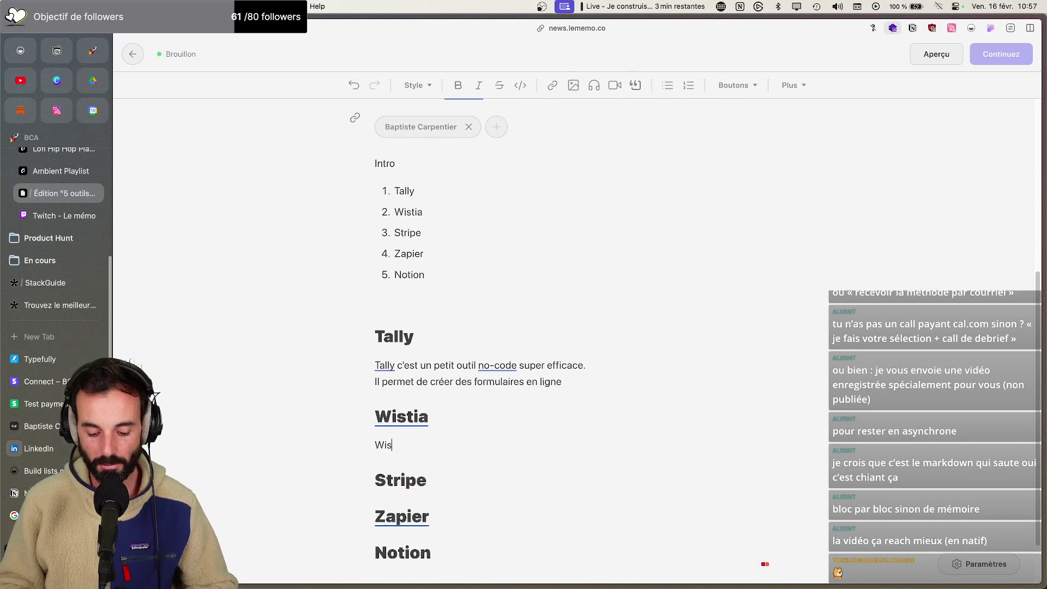
{"action": "type", "text": "tia, on a eéjà parlé sur cette newslette"}
{"action": "key", "text": "BackSpace"}
{"action": "key", "text": "BackSpace"}
{"action": "key", "text": "BackSpace"}
{"action": "type", "text": "tter."}
{"action": "key", "text": "Return"}
Add that Wistia is the best video host for the SEO of the page embedding it
{"action": "type", "text": "C’est le meilleur hébergeur vidéo"}
{"action": "key", "text": "BackSpace"}
{"action": "key", "text": "BackSpace"}
{"action": "key", "text": "BackSpace"}
{"action": "key", "text": "BackSpace"}
{"action": "type", "text": "déo pour"}
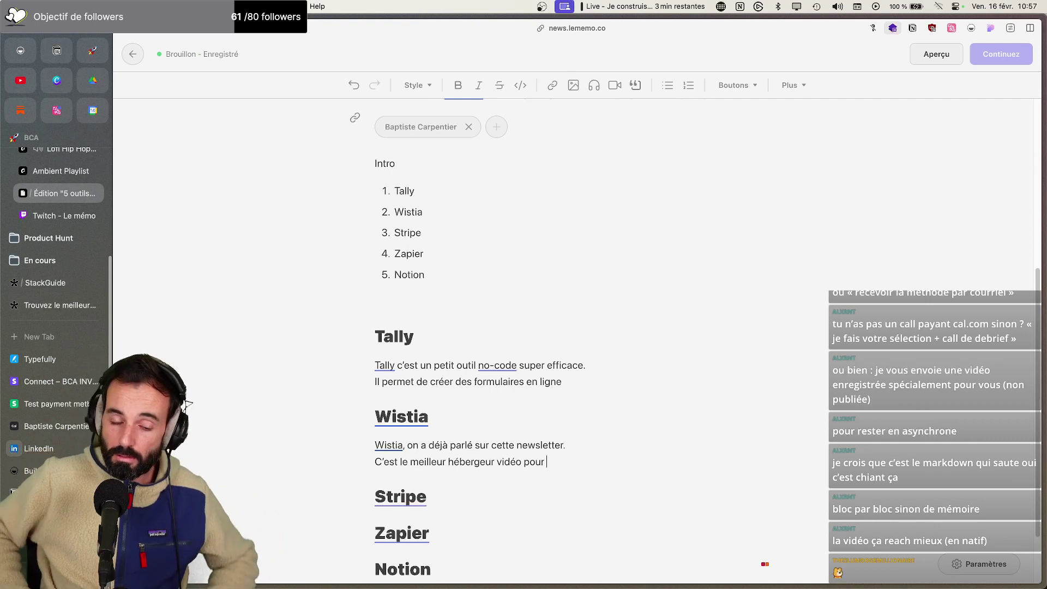
{"action": "type", "text": "amél"}
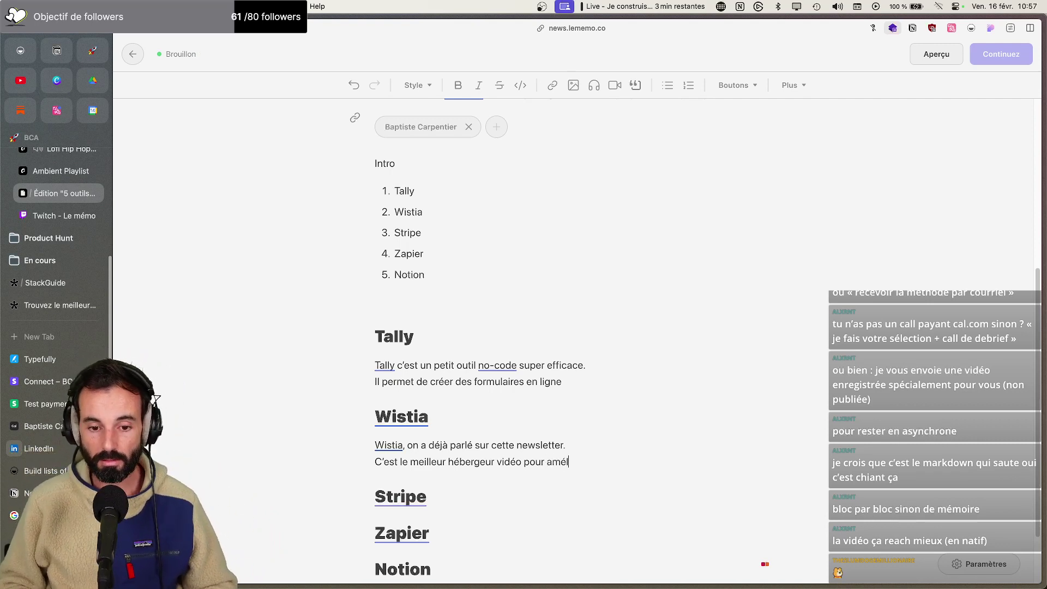
{"action": "type", "text": "iorer le réf"}
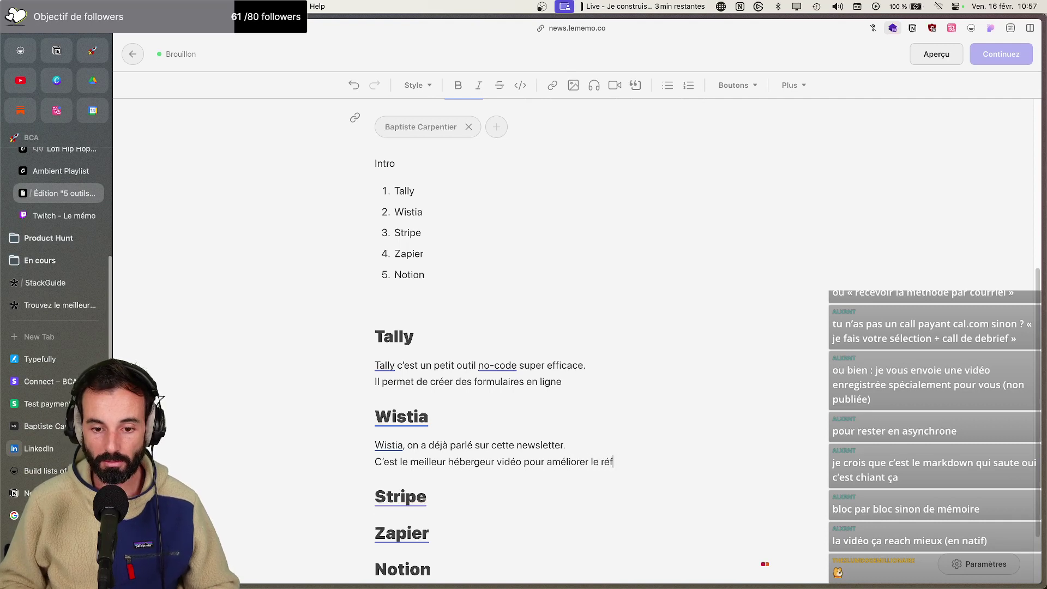
{"action": "type", "text": "érencement "}
{"action": "type", "text": "SEO de la pa"}
{"action": "type", "text": "ge sur laquelle l"}
{"action": "type", "text": "a b"}
{"action": "type", "text": "vidéo est nt"}
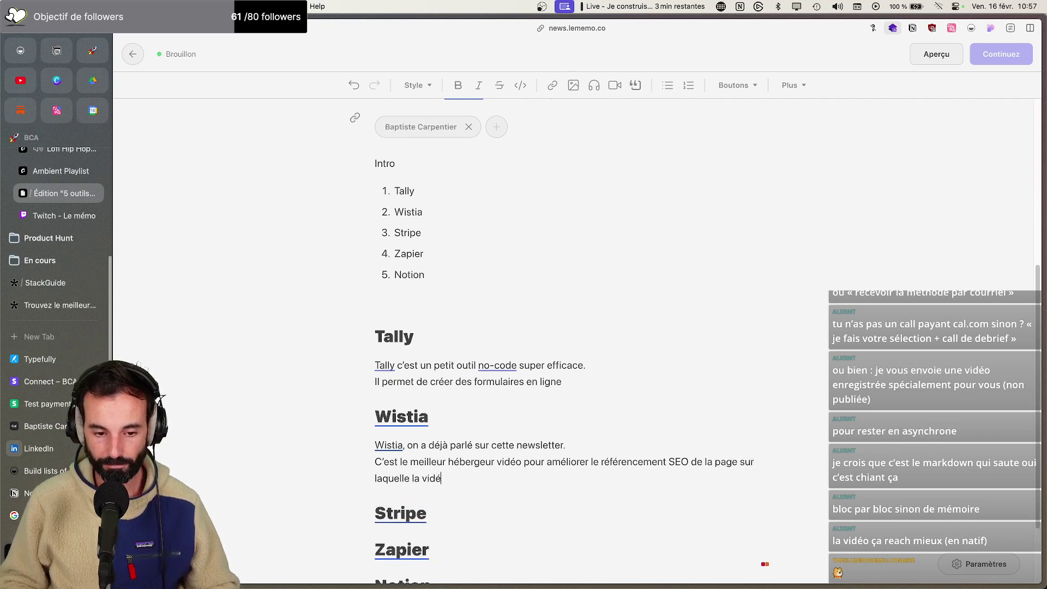
{"action": "key", "text": "BackSpace"}
{"action": "key", "text": "BackSpace"}
{"action": "type", "text": "intégrée"}
{"action": "key", "text": "BackSpace"}
{"action": "key", "text": "BackSpace"}
{"action": "key", "text": "BackSpace"}
{"action": "key", "text": "BackSpace"}
{"action": "type", "text": "grée."}
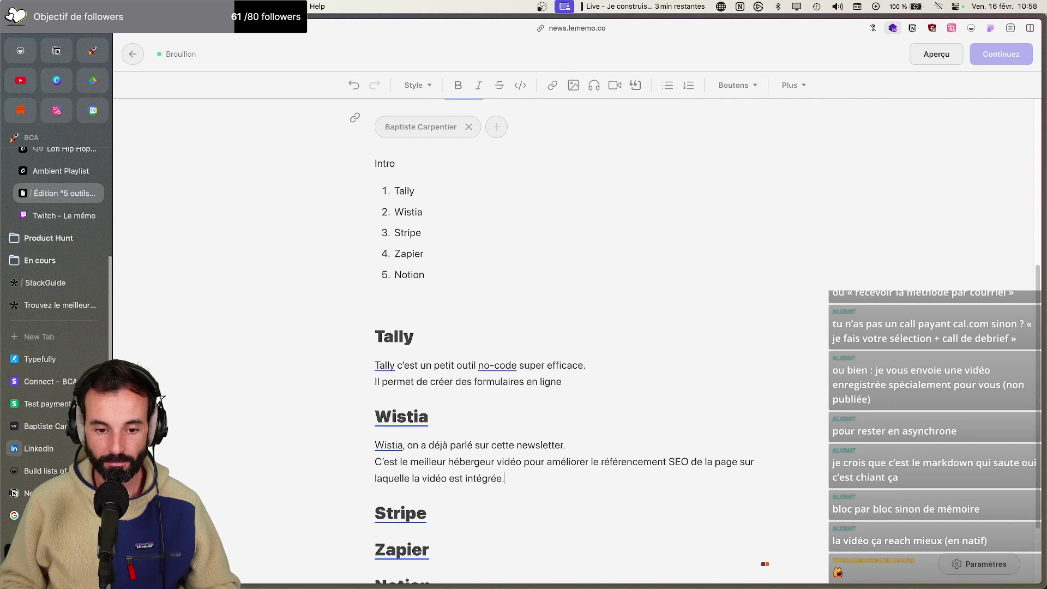
{"action": "key", "text": "Return"}
{"action": "type", "text": "Dans mon pr"}
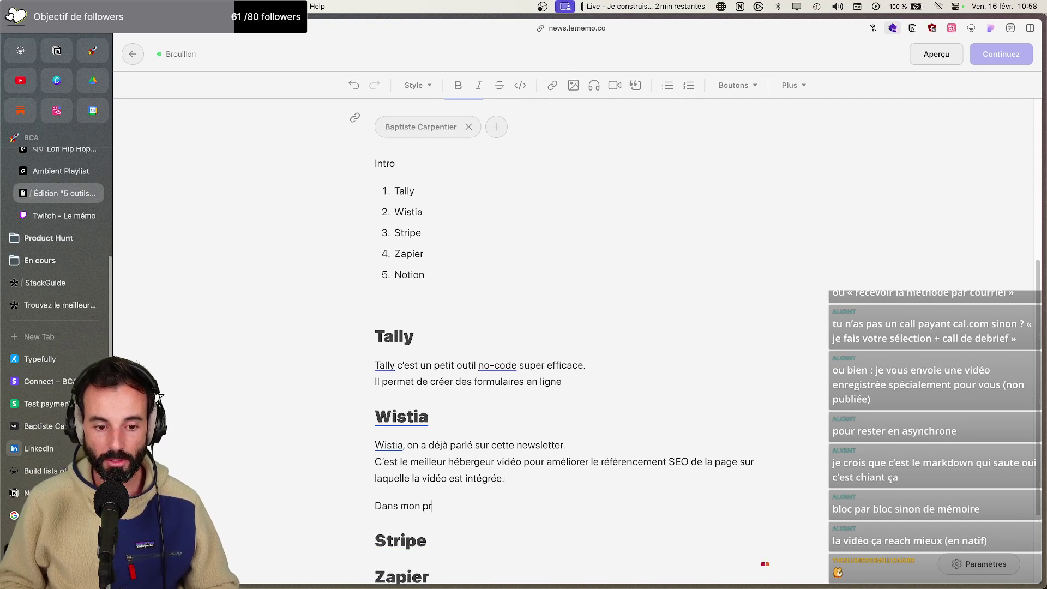
{"action": "type", "text": "ojet"}
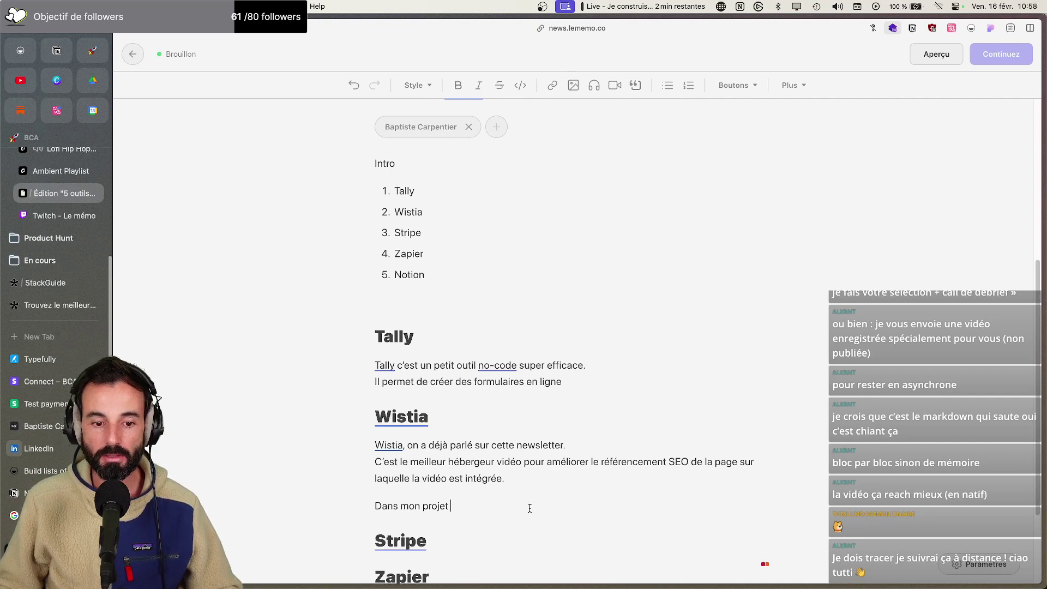
Finish with 'je l'ai utilisé pour intégrer la vidéo de présentation sur la page d'accueil :' and add an empty line
{"action": "type", "text": "je l'ai utilis"}
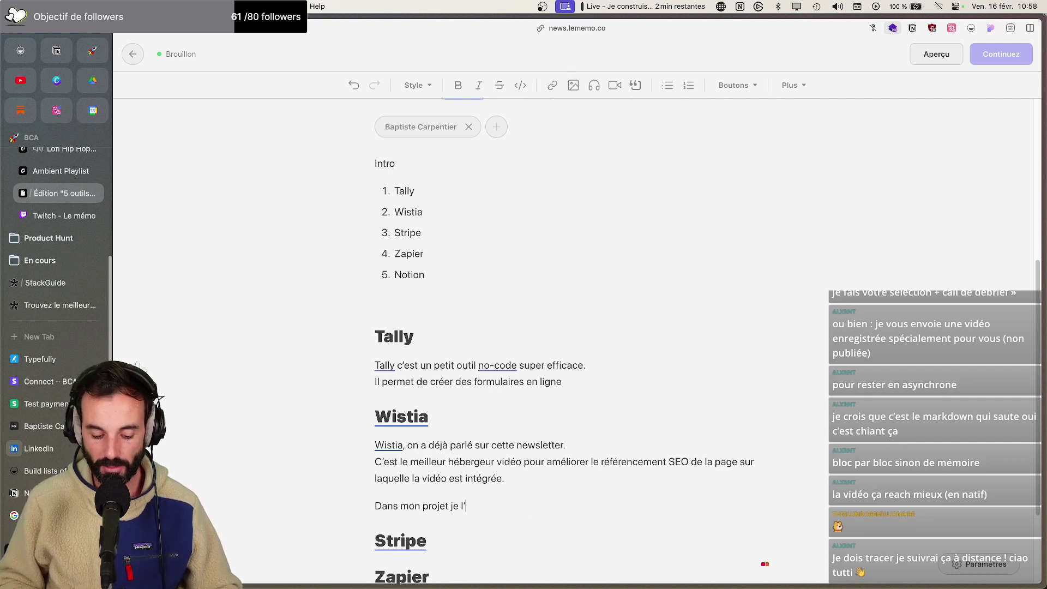
{"action": "type", "text": "é pour intég"}
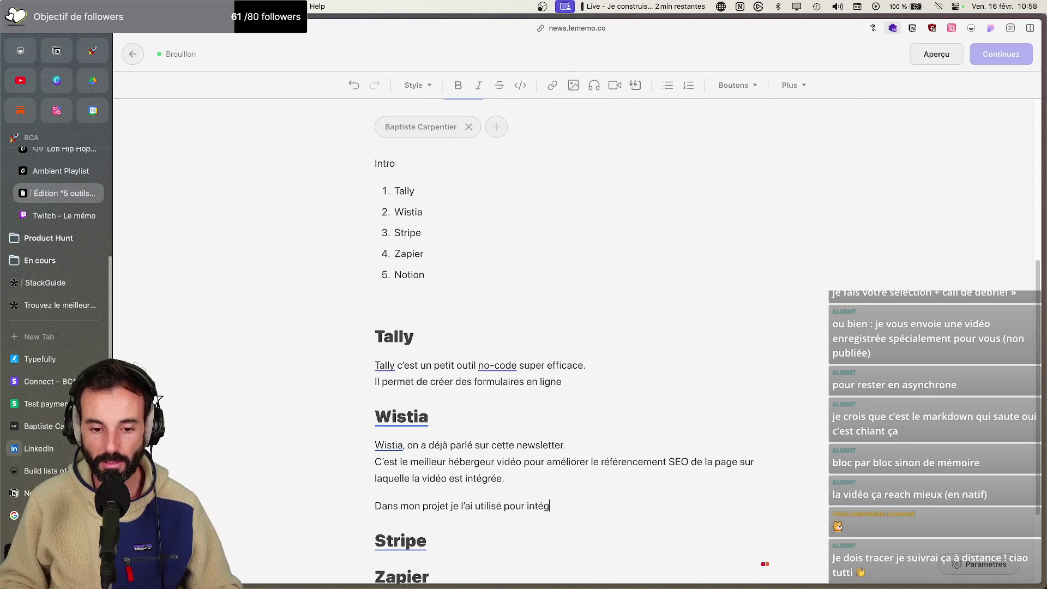
{"action": "type", "text": "ré-er"}
{"action": "key", "text": "BackSpace"}
{"action": "key", "text": "BackSpace"}
{"action": "key", "text": "BackSpace"}
{"action": "key", "text": "BackSpace"}
{"action": "key", "text": "BackSpace"}
{"action": "type", "text": "er la vidéo d"}
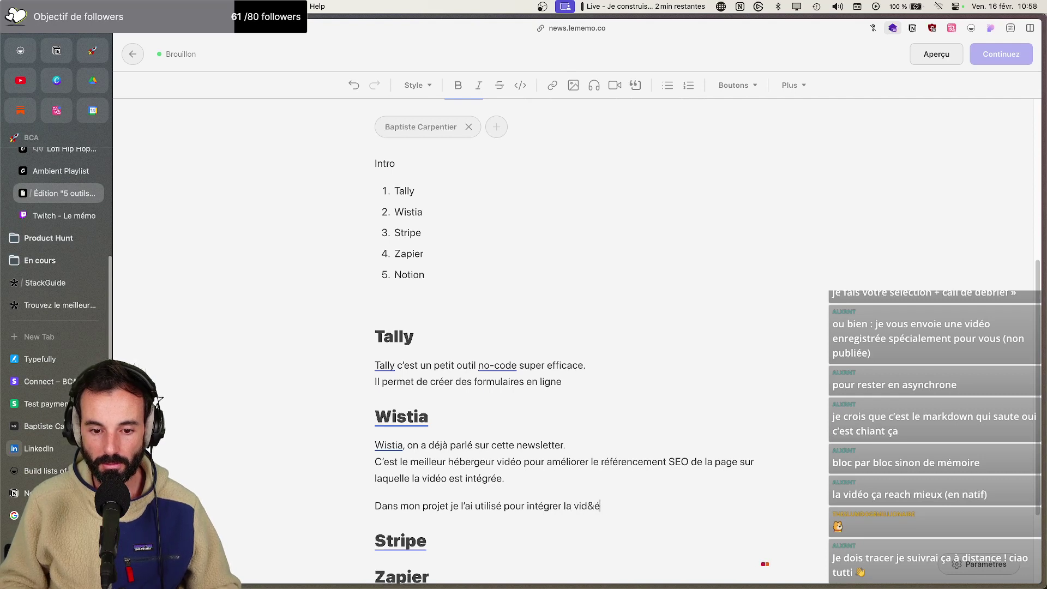
{"action": "key", "text": "BackSpace"}
{"action": "key", "text": "BackSpace"}
{"action": "key", "text": "BackSpace"}
{"action": "key", "text": "BackSpace"}
{"action": "type", "text": "o de présentatio"}
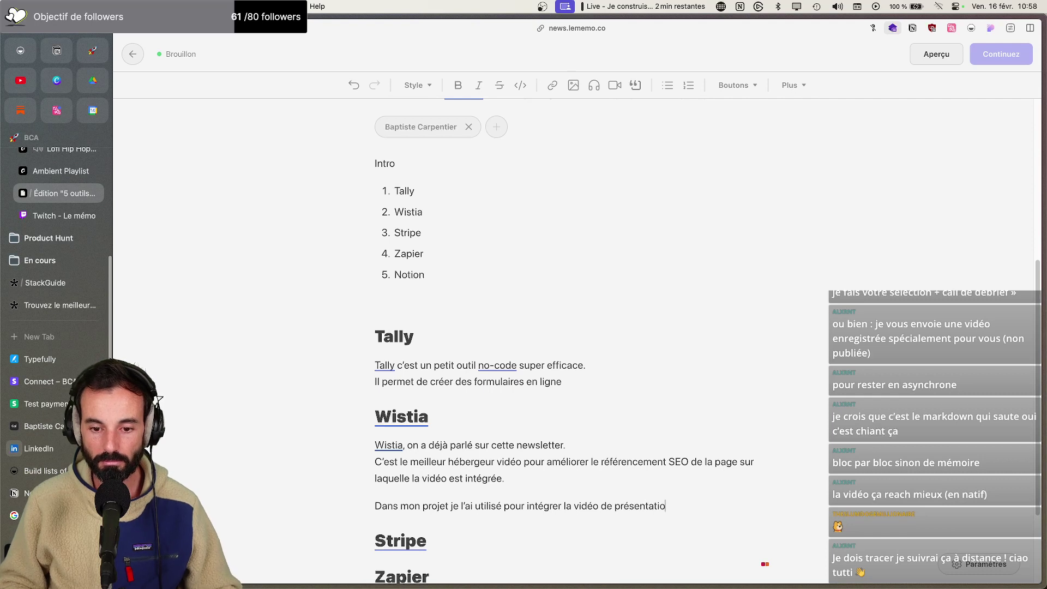
{"action": "type", "text": "n sur la "}
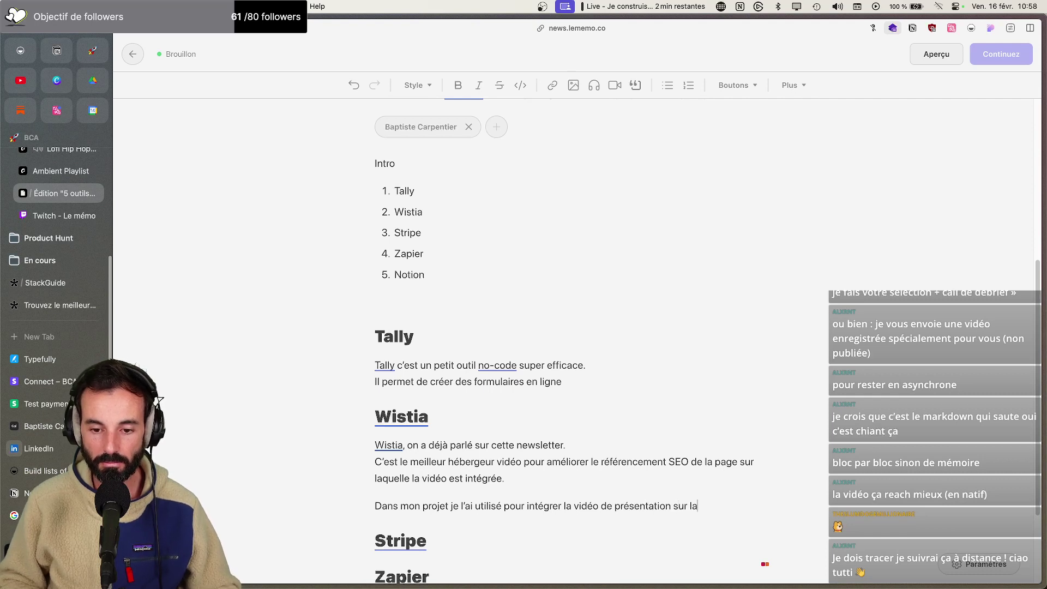
{"action": "type", "text": "page d"}
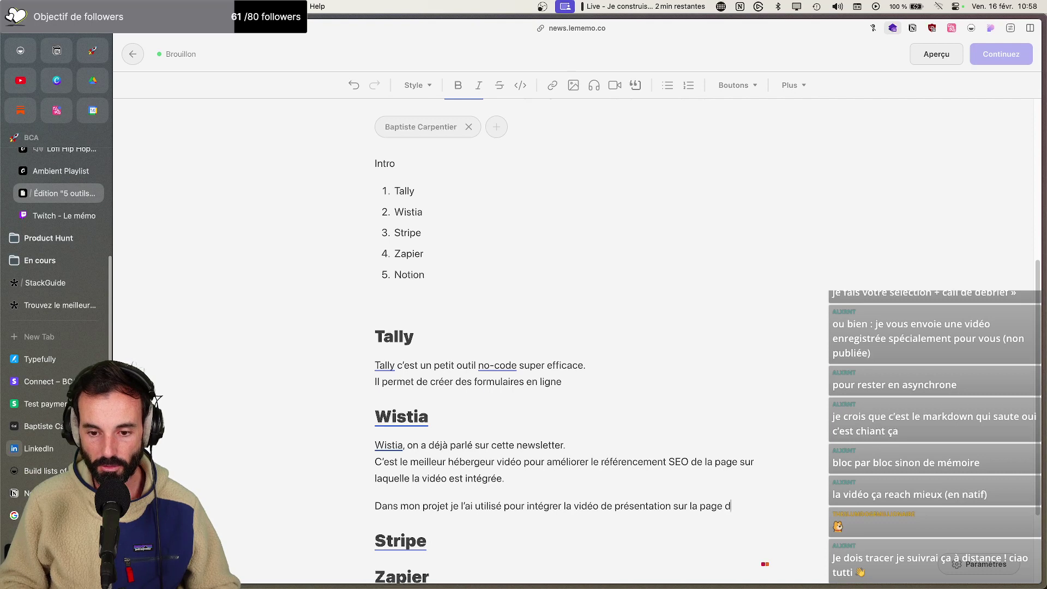
{"action": "type", "text": "'acceui"}
{"action": "key", "text": "BackSpace"}
{"action": "key", "text": "BackSpace"}
{"action": "key", "text": "BackSpace"}
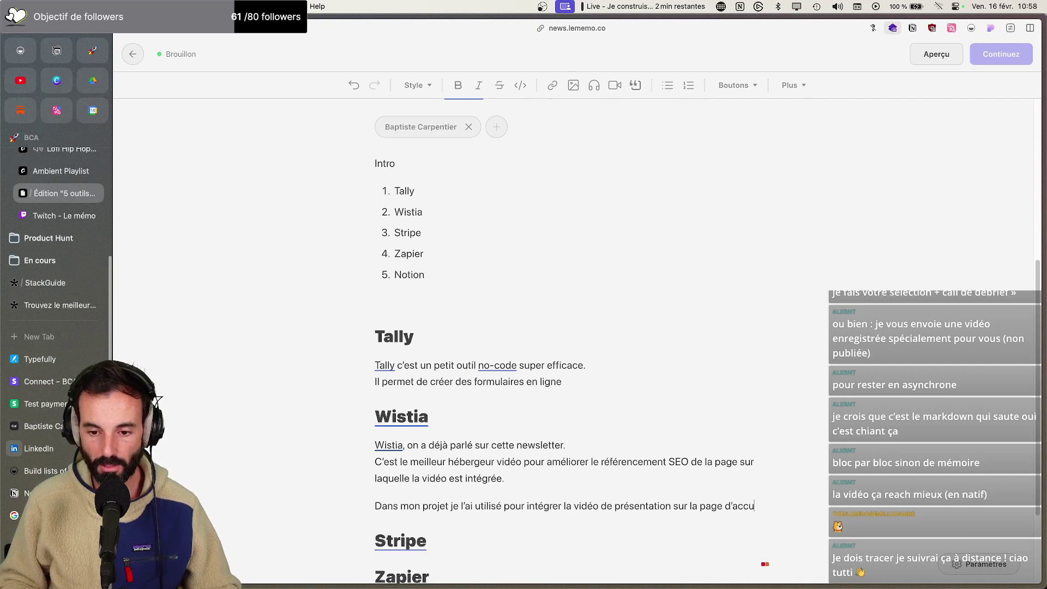
{"action": "type", "text": "ueil"}
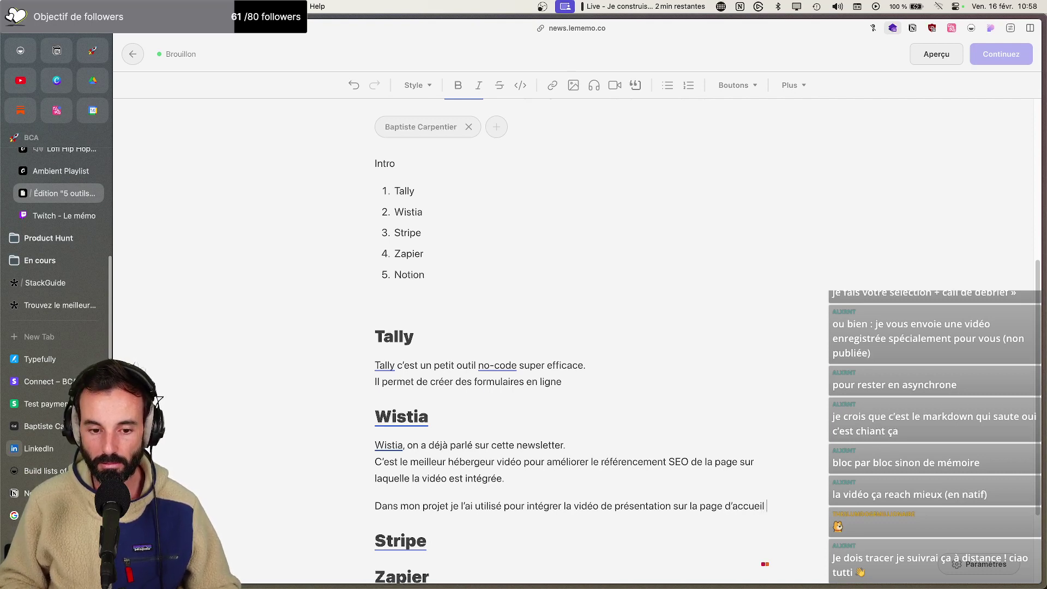
{"action": "type", "text": " :"}
{"action": "key", "text": "Return"}
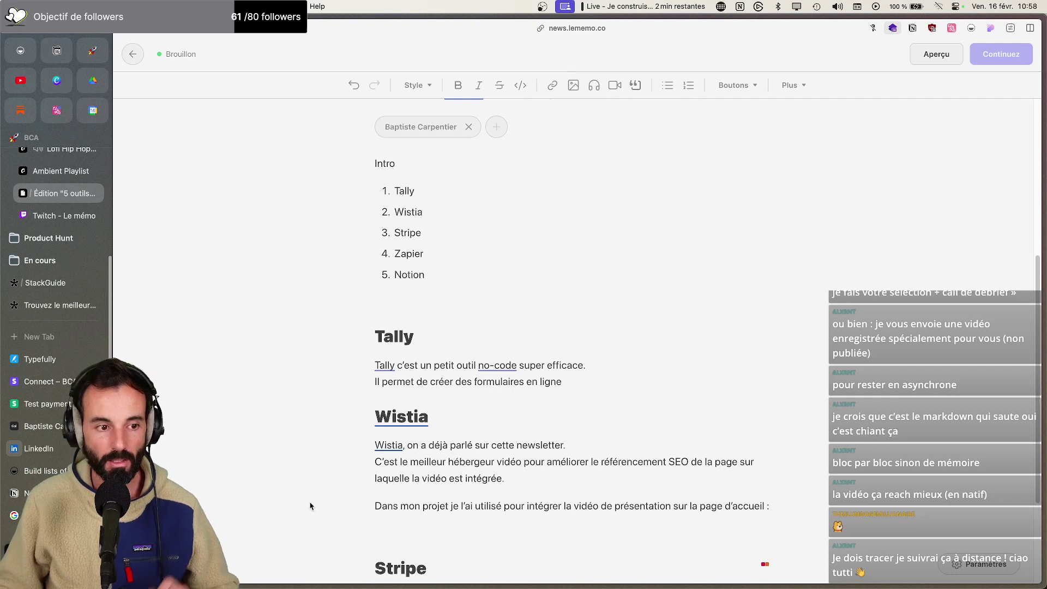
Open the live StackGuide form in Tally and go back to its 'Trouvez le meilleur outil' landing page
{"action": "left_click", "coordinate": [53, 284]}
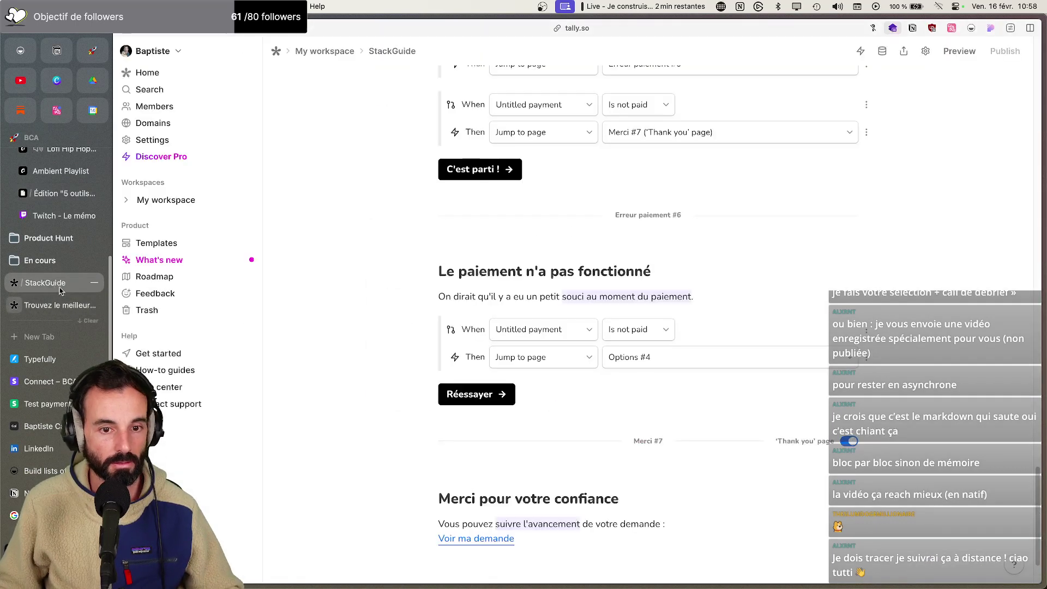
{"action": "scroll", "coordinate": [375, 421], "scroll_direction": "up", "scroll_amount": 2}
{"action": "left_click", "coordinate": [30, 304]}
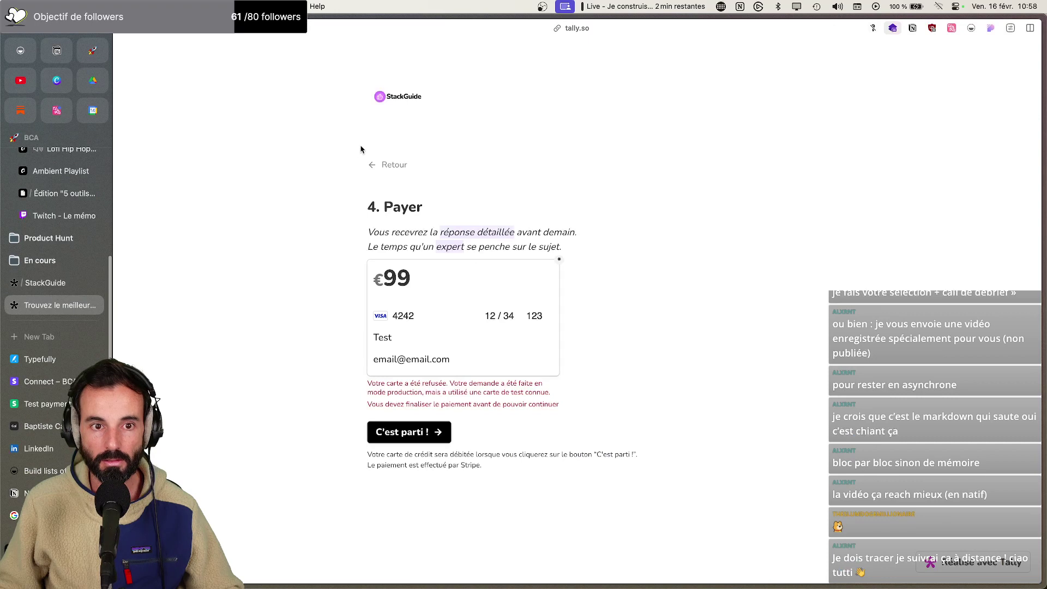
{"action": "left_click", "coordinate": [364, 164]}
{"action": "left_click", "coordinate": [371, 163]}
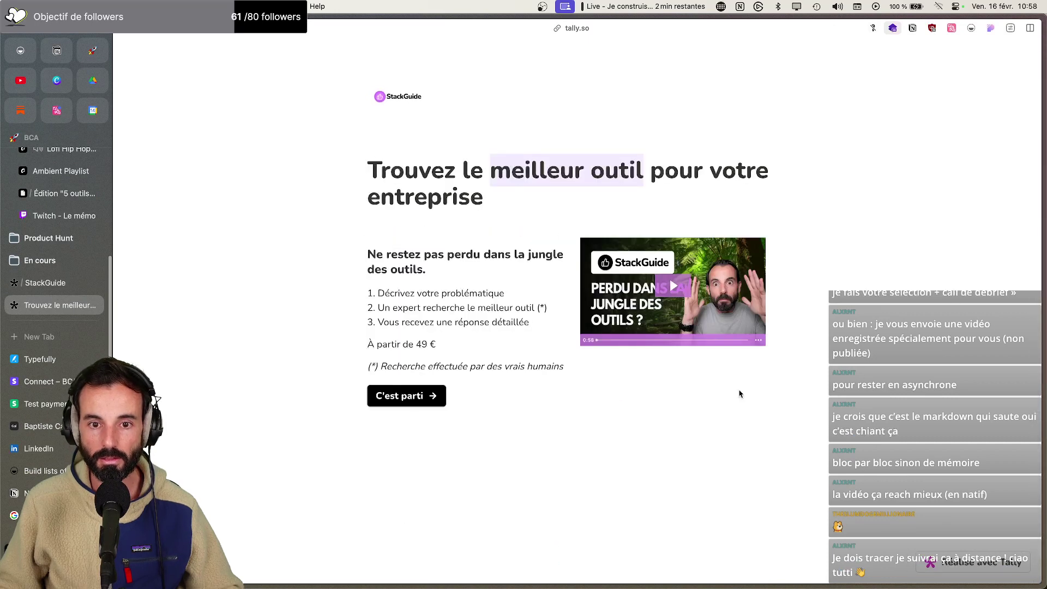
Take an Arc screenshot of the StackGuide landing page and return to the Substack draft
{"action": "key", "text": "super+shift+2"}
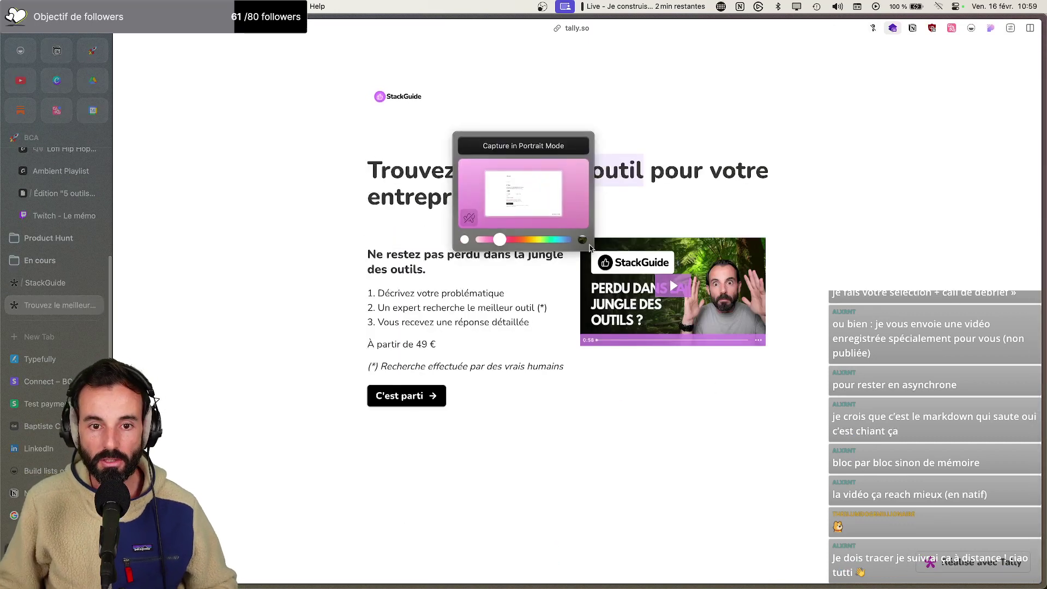
{"action": "left_click", "coordinate": [532, 146]}
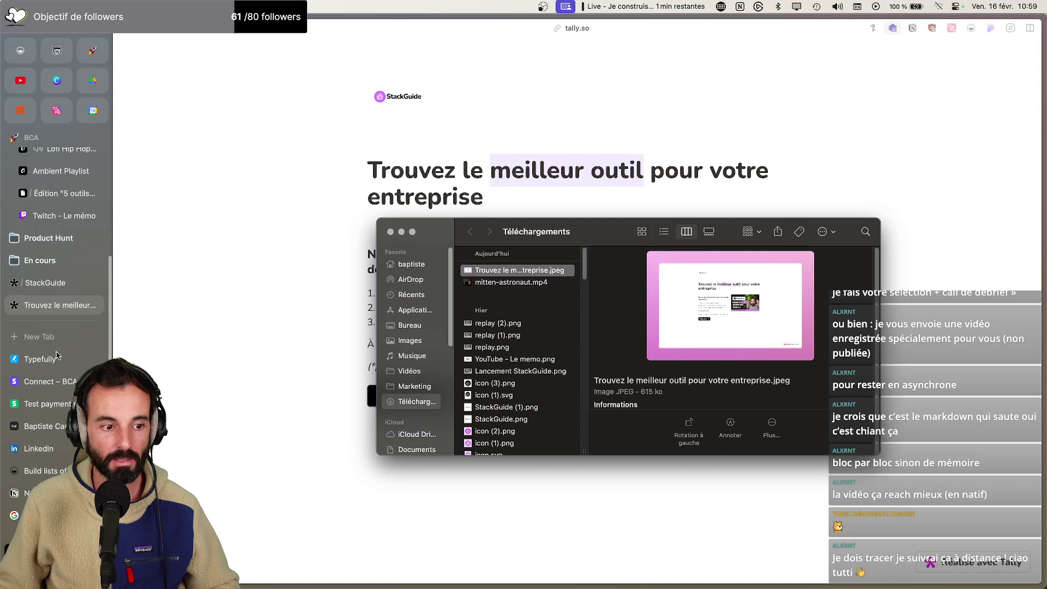
{"action": "left_click", "coordinate": [53, 194]}
{"action": "left_click", "coordinate": [53, 195]}
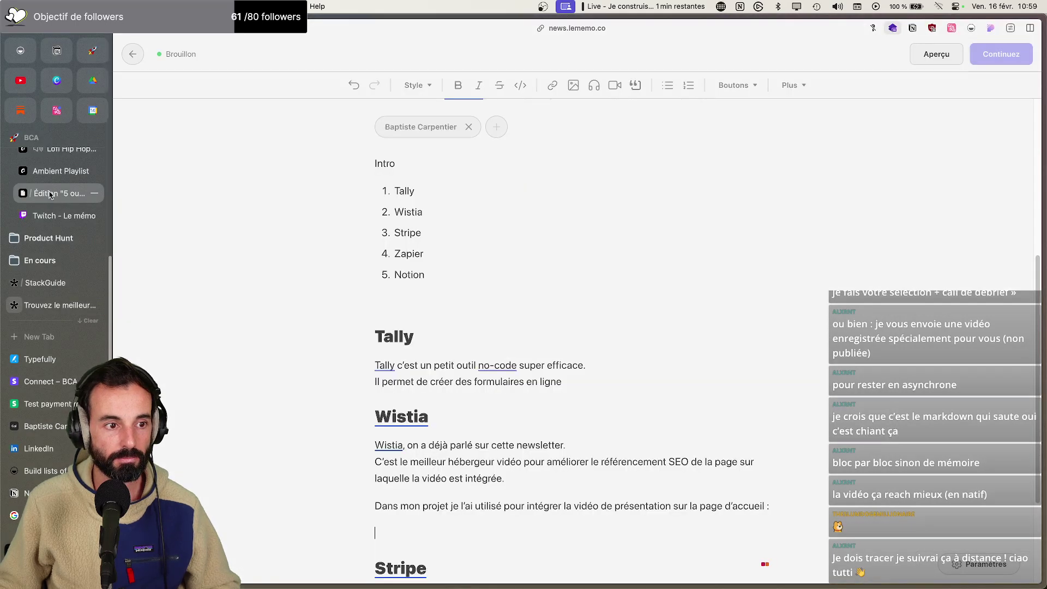
Drag 'Trouvez le meilleur outil pour votre entreprise.jpeg' from Téléchargements onto the empty line below the Wistia sentence
{"action": "key", "text": "super+Tab"}
{"action": "left_click_drag", "start_coordinate": [533, 264], "coordinate": [463, 520]}
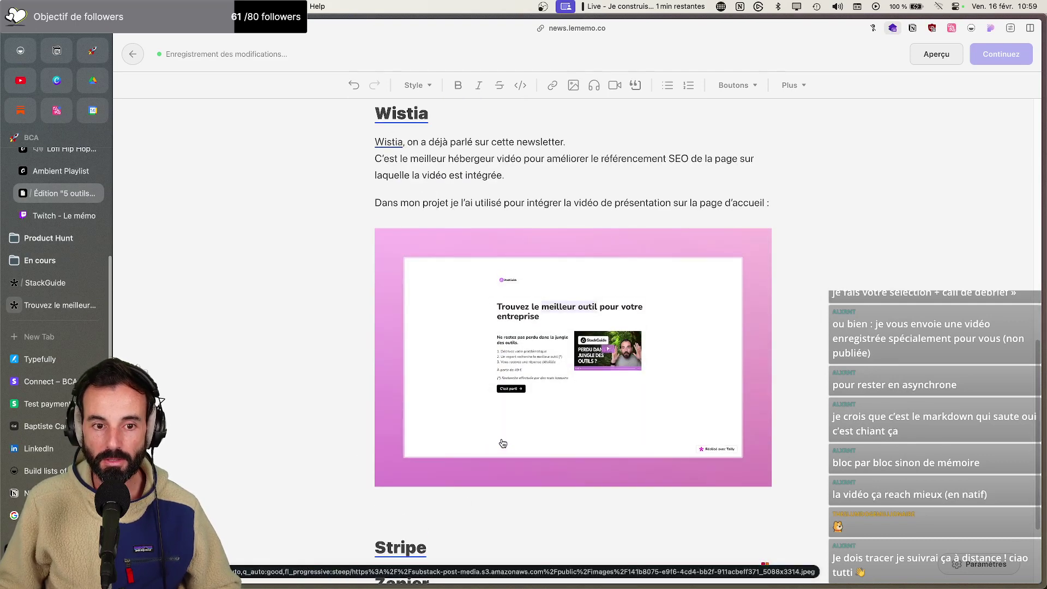
{"action": "scroll", "coordinate": [482, 437], "scroll_direction": "up", "scroll_amount": 3}
{"action": "scroll", "coordinate": [482, 438], "scroll_direction": "down", "scroll_amount": 3}
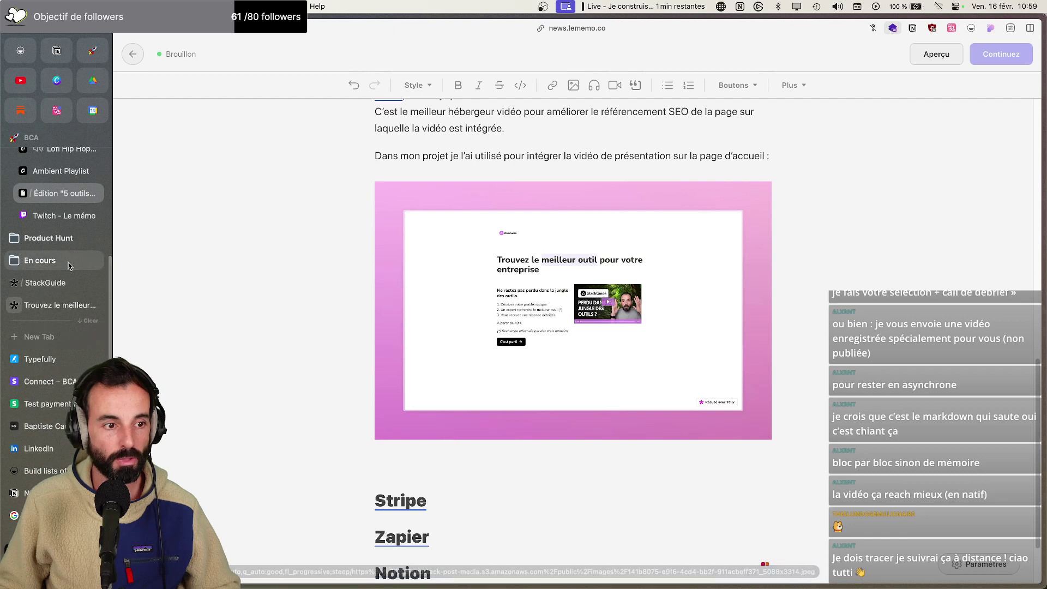
{"action": "left_click", "coordinate": [59, 305]}
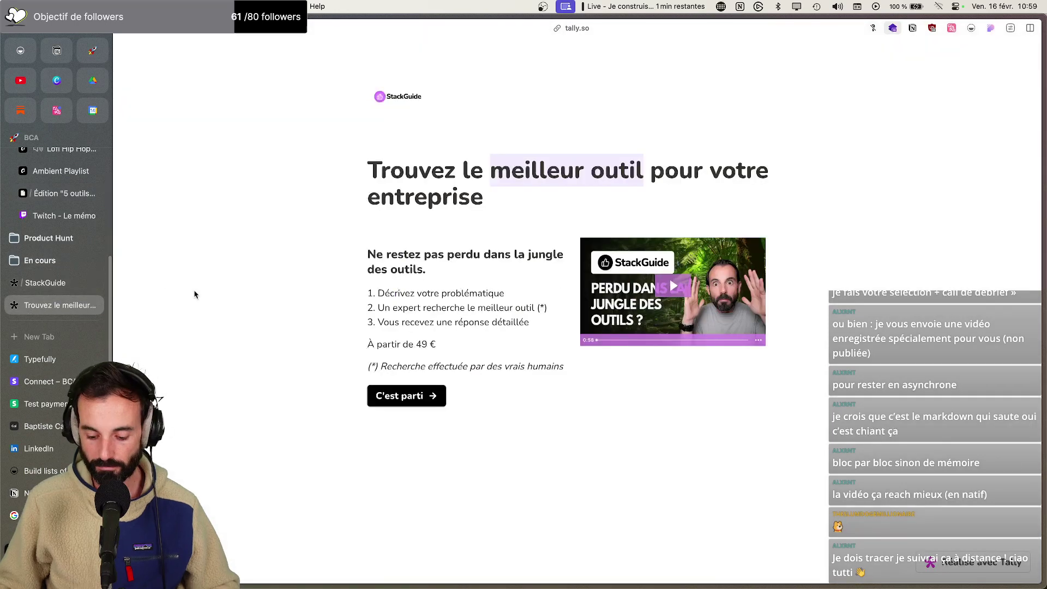
Zoom the StackGuide landing page out to a moderate size and capture a fresh Arc screenshot to the clipboard
{"action": "key", "text": "super+minus"}
{"action": "key", "text": "super+minus"}
{"action": "key", "text": "super+plus"}
{"action": "key", "text": "super+plus"}
{"action": "key", "text": "super+plus"}
{"action": "key", "text": "super+plus"}
{"action": "key", "text": "super+plus"}
{"action": "key", "text": "super+plus"}
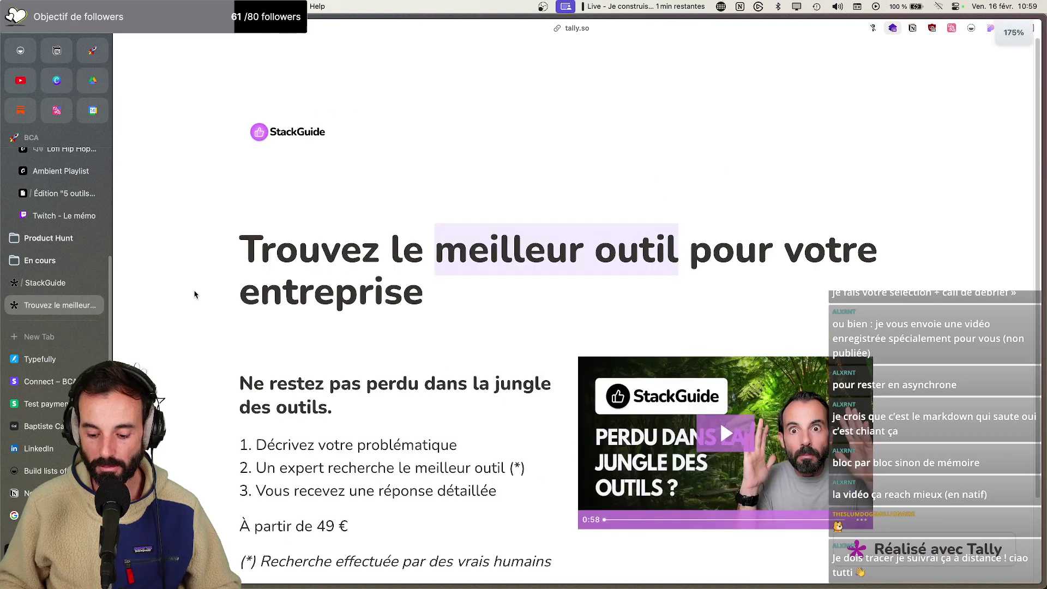
{"action": "key", "text": "super+minus"}
{"action": "key", "text": "super+minus"}
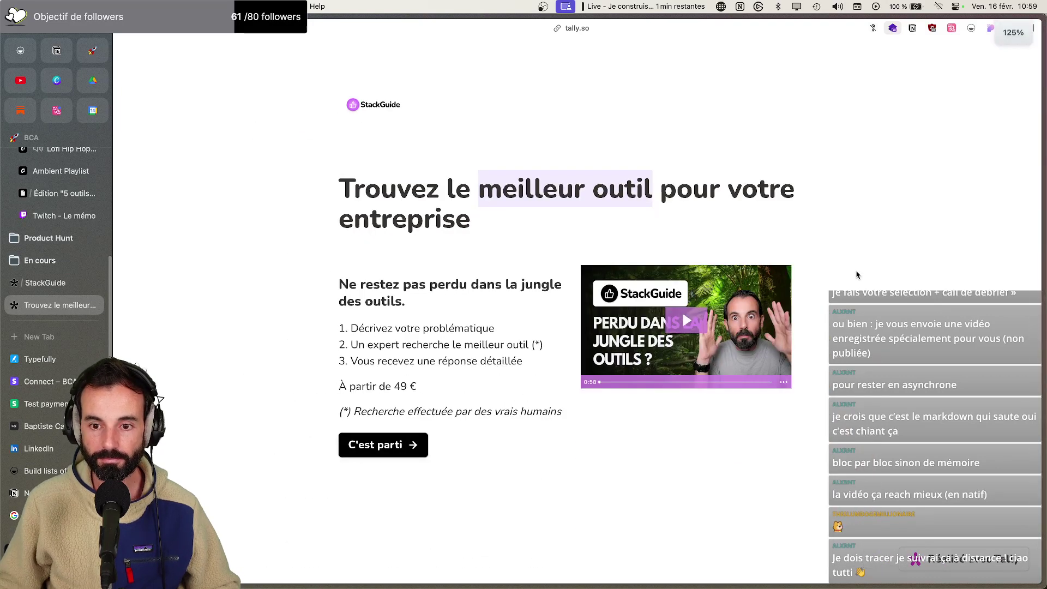
{"action": "key", "text": "super+shift+2"}
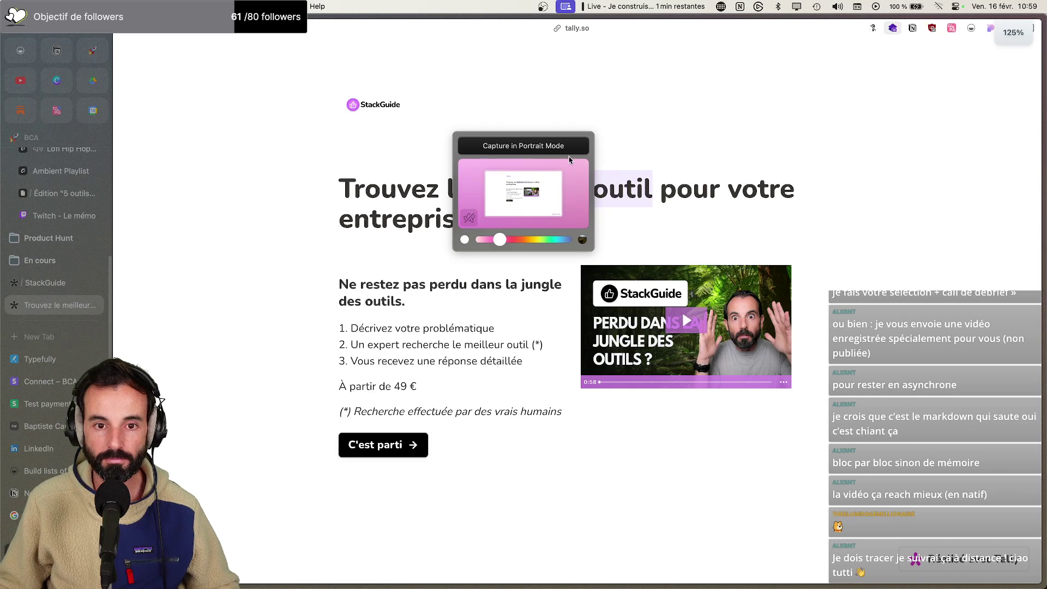
{"action": "left_click", "coordinate": [574, 161]}
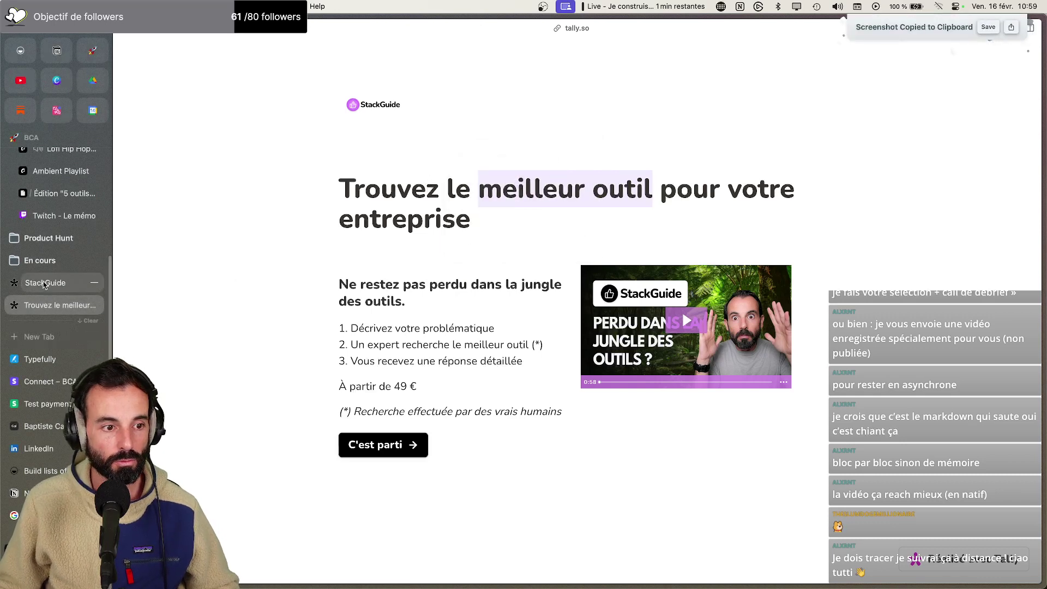
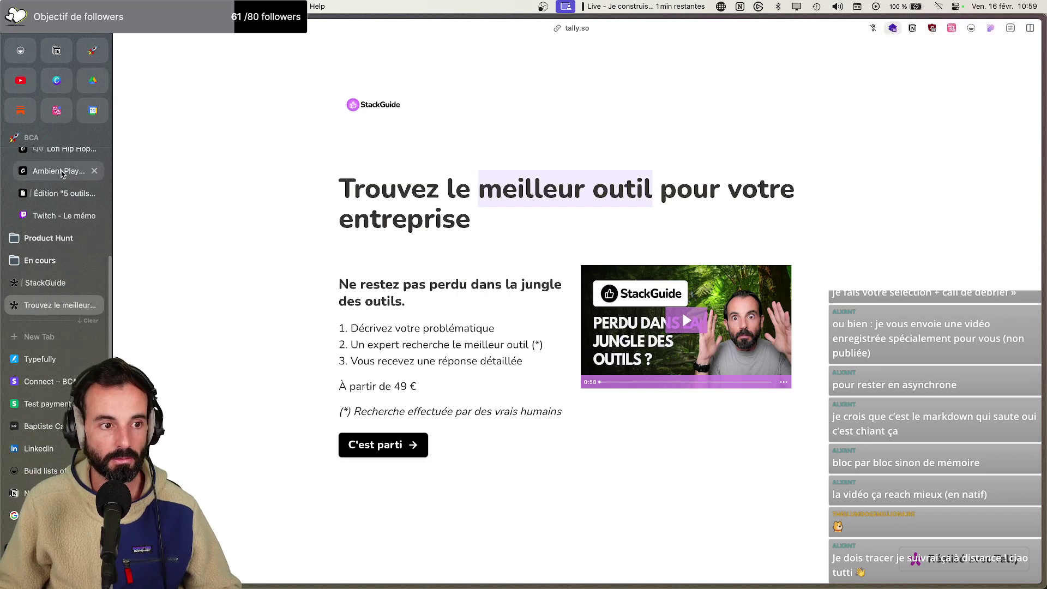
Screenshot the published StackGuide landing page and locate the new JPEG in Téléchargements
{"action": "left_click", "coordinate": [60, 193]}
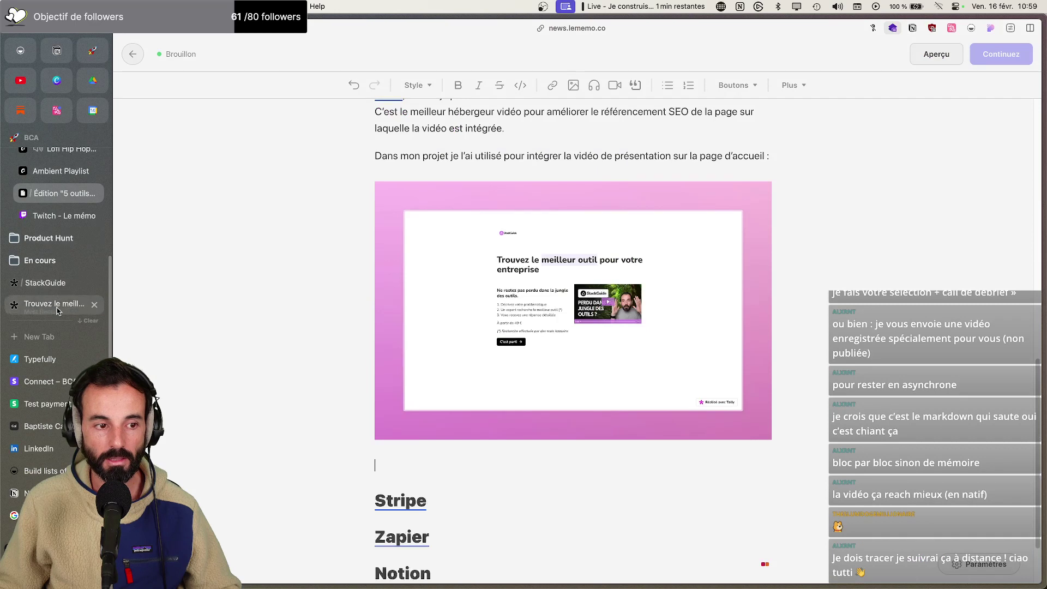
{"action": "left_click", "coordinate": [49, 283]}
{"action": "left_click", "coordinate": [54, 306]}
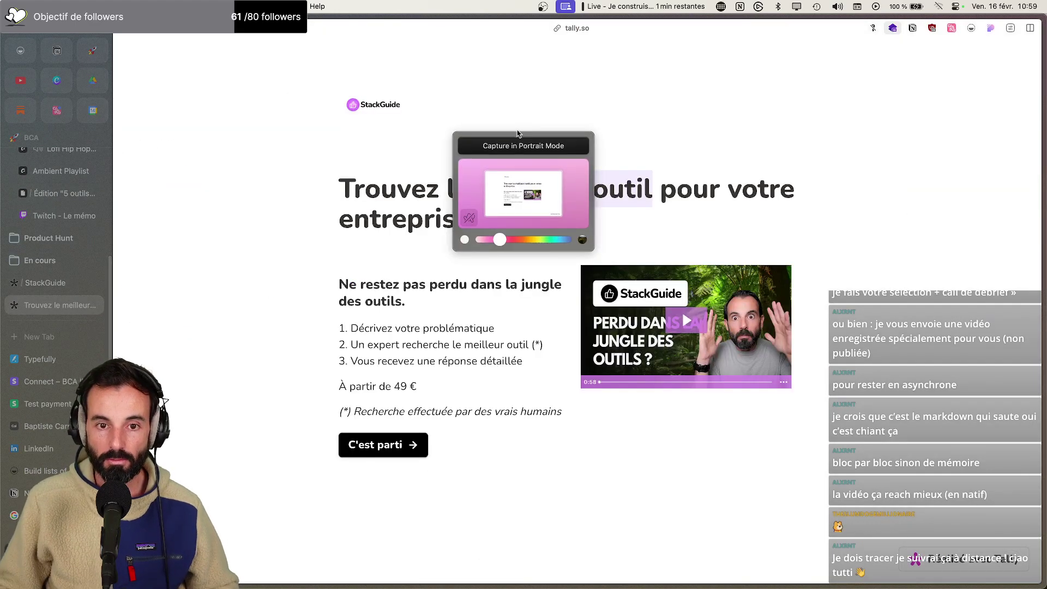
{"action": "left_click", "coordinate": [537, 145]}
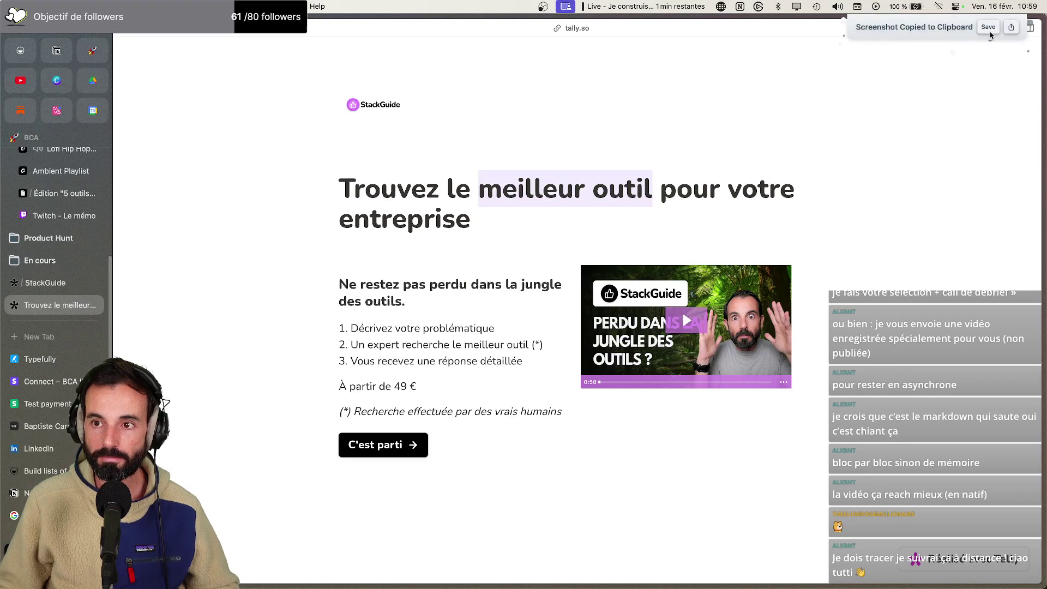
{"action": "left_click", "coordinate": [988, 25]}
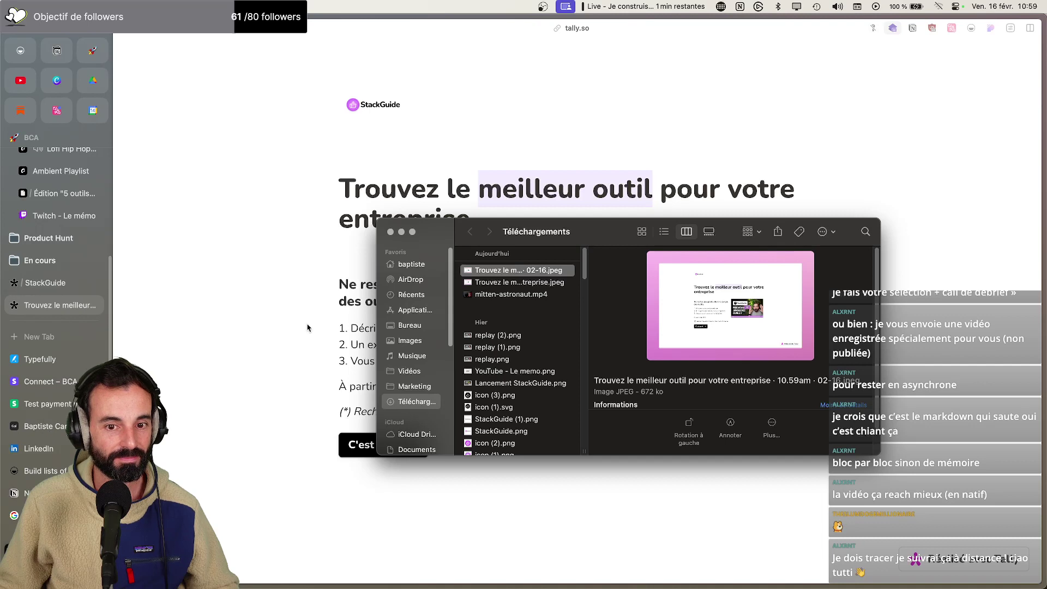
{"action": "left_click", "coordinate": [527, 335]}
{"action": "left_click", "coordinate": [551, 271]}
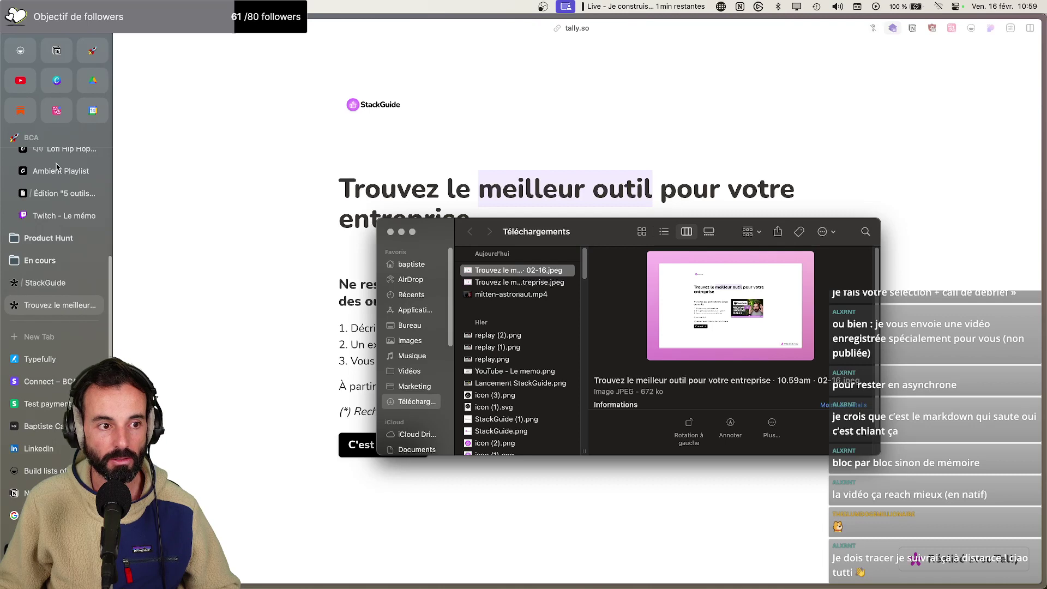
{"action": "left_click", "coordinate": [58, 194]}
Swap the old image after 'page d'accueil :' for the pasted StackGuide landing page screenshot, with no blank line below
{"action": "left_click", "coordinate": [486, 344]}
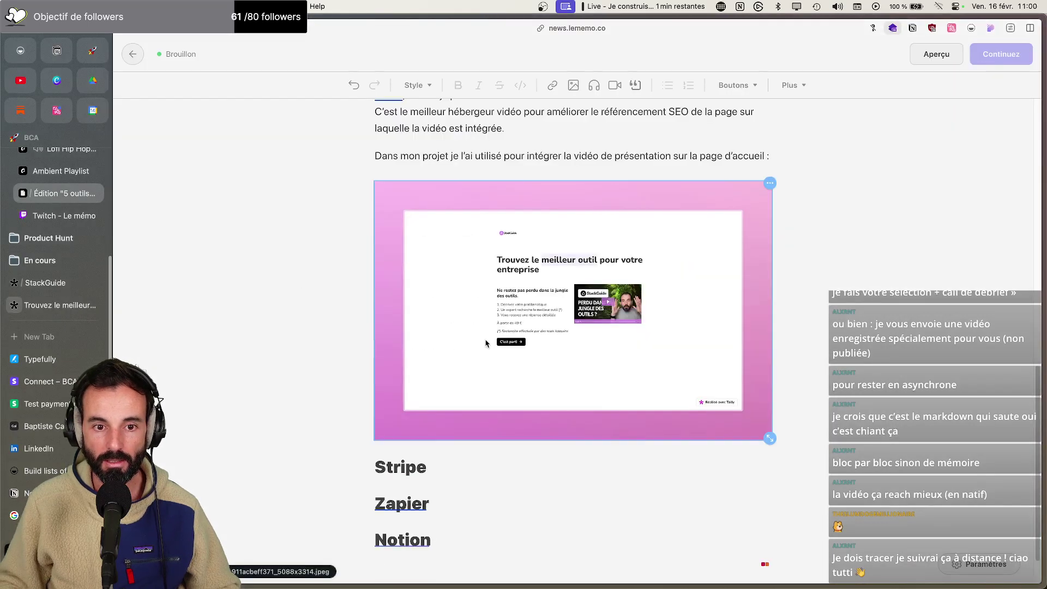
{"action": "key", "text": "BackSpace"}
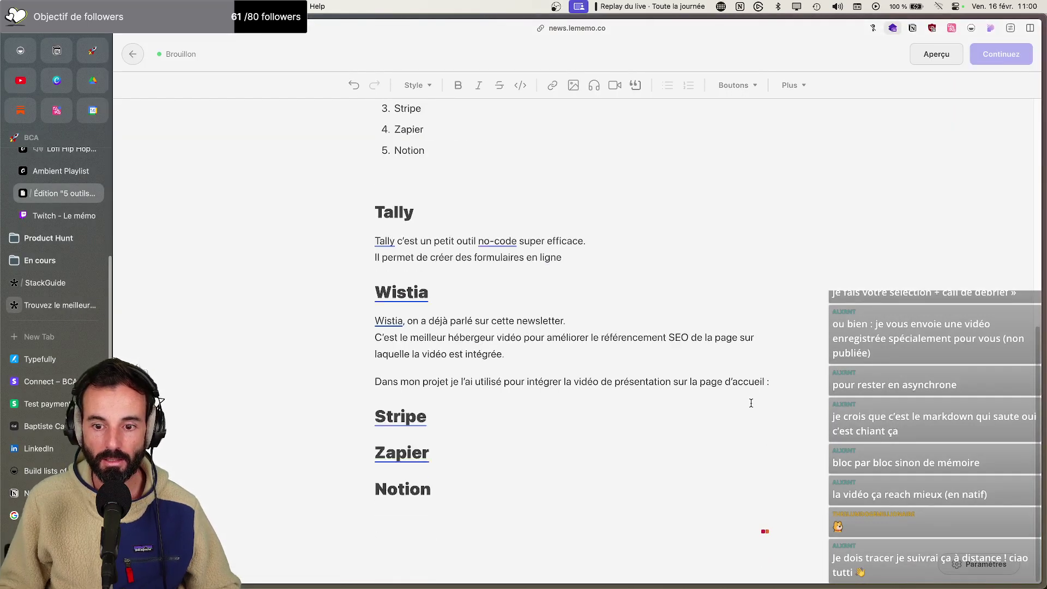
{"action": "left_click", "coordinate": [770, 382]}
{"action": "key", "text": "Return"}
{"action": "key", "text": "ctrl+v"}
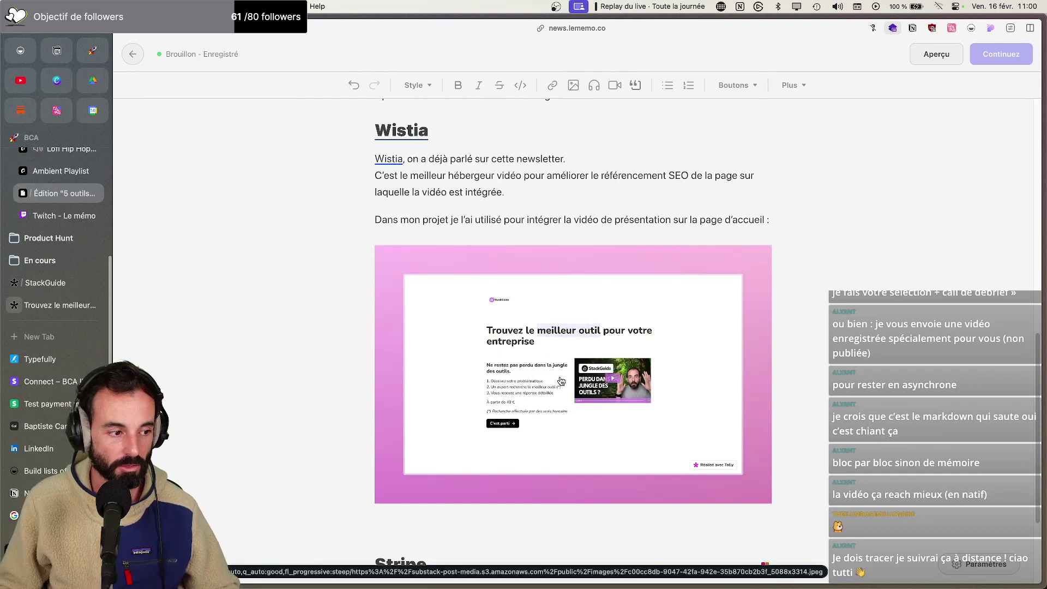
{"action": "scroll", "coordinate": [561, 380], "scroll_direction": "down", "scroll_amount": 1}
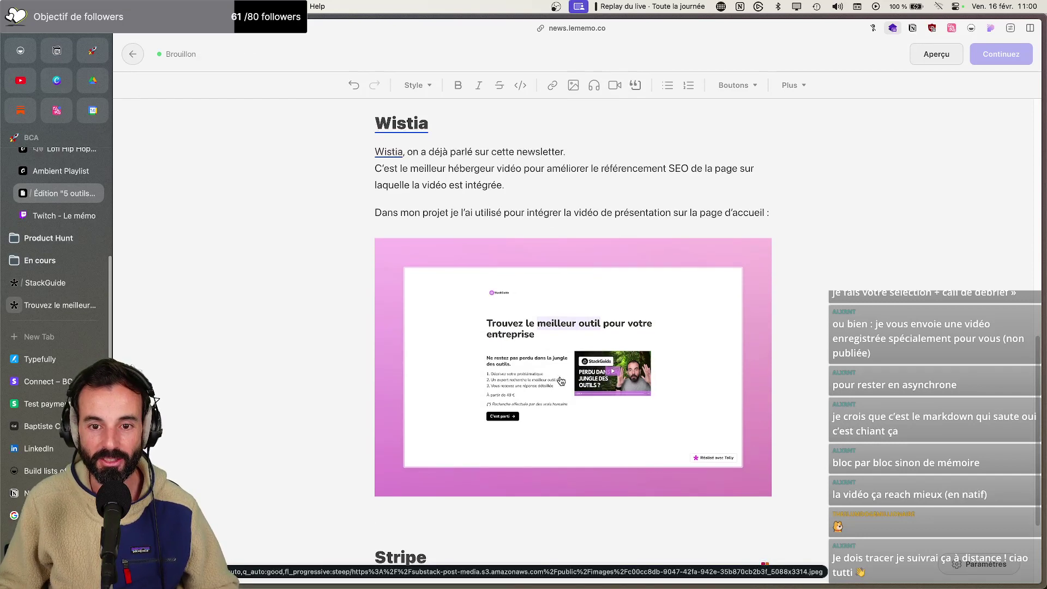
{"action": "key", "text": "BackSpace"}
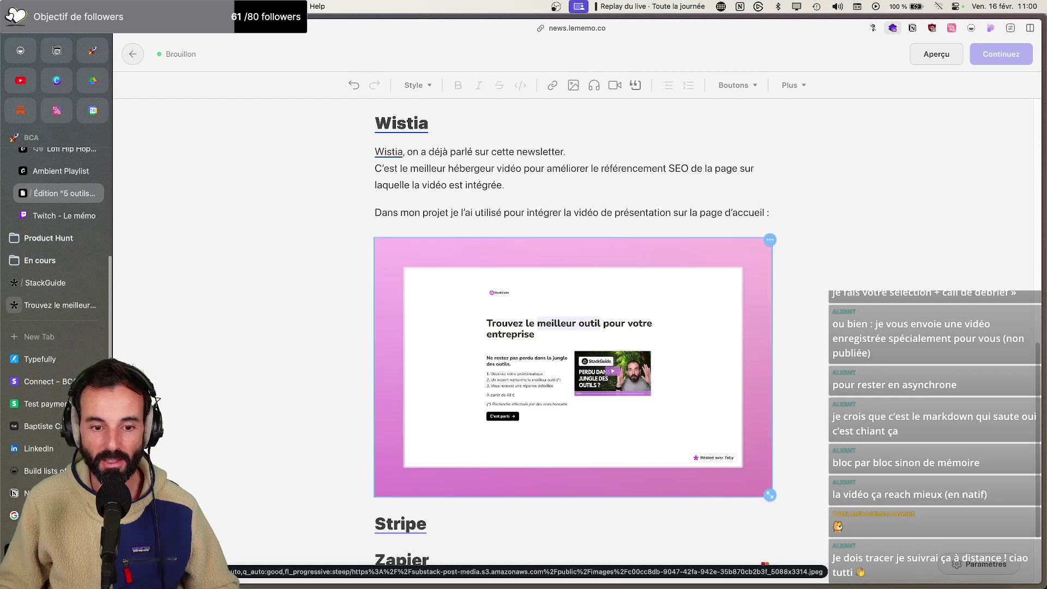
{"action": "scroll", "coordinate": [382, 325], "scroll_direction": "down", "scroll_amount": 3}
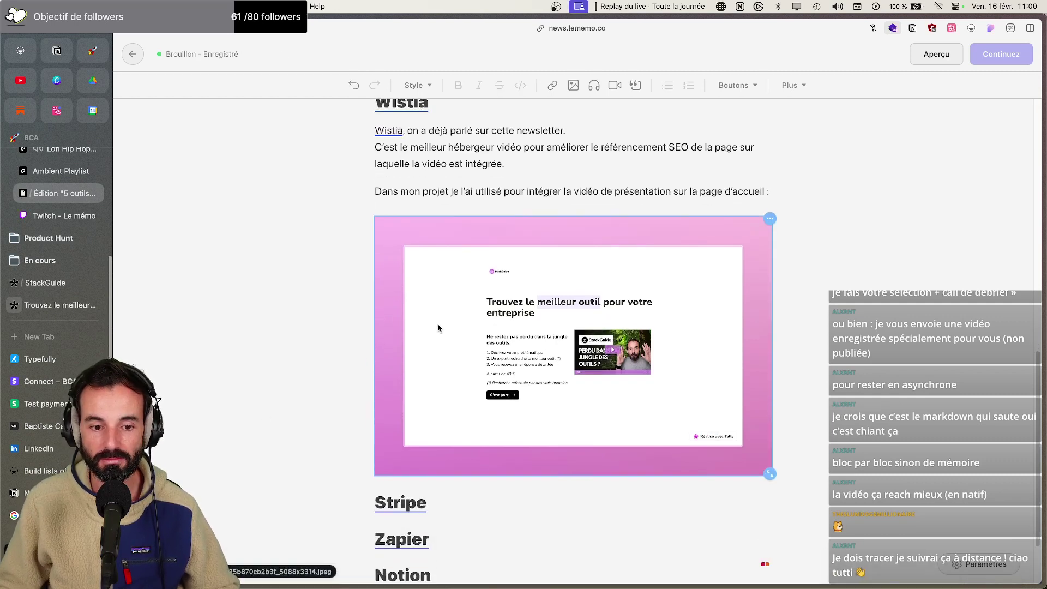
{"action": "scroll", "coordinate": [437, 327], "scroll_direction": "up", "scroll_amount": 5}
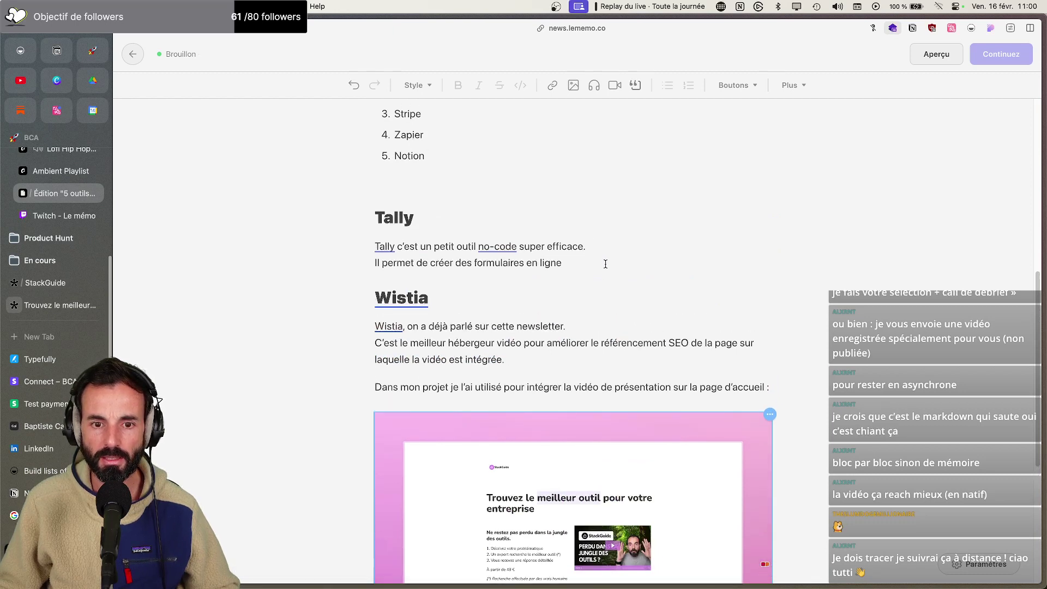
{"action": "left_click", "coordinate": [605, 264]}
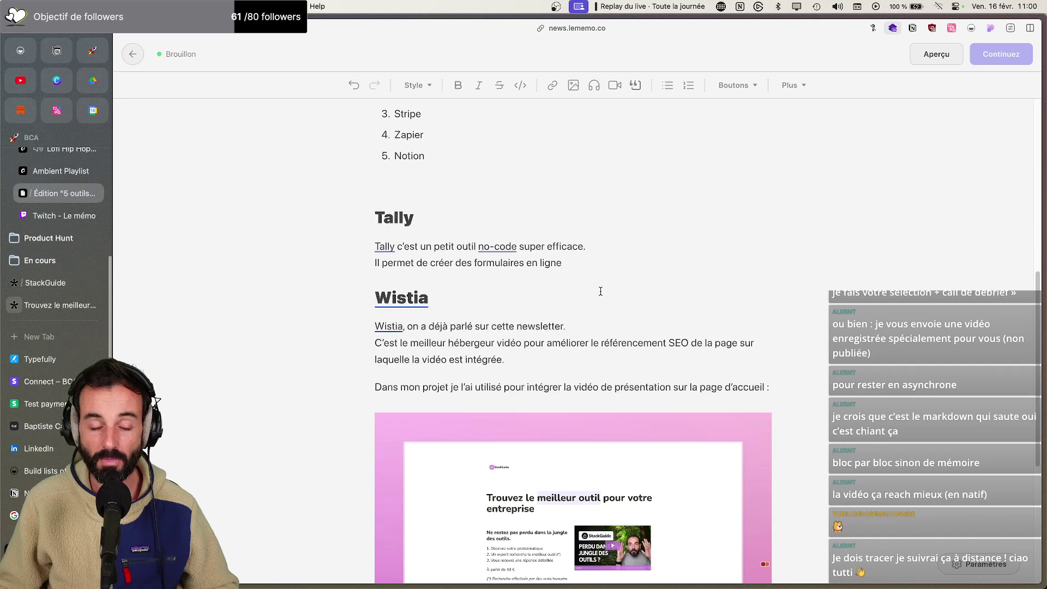
{"action": "scroll", "coordinate": [601, 285], "scroll_direction": "down", "scroll_amount": 3}
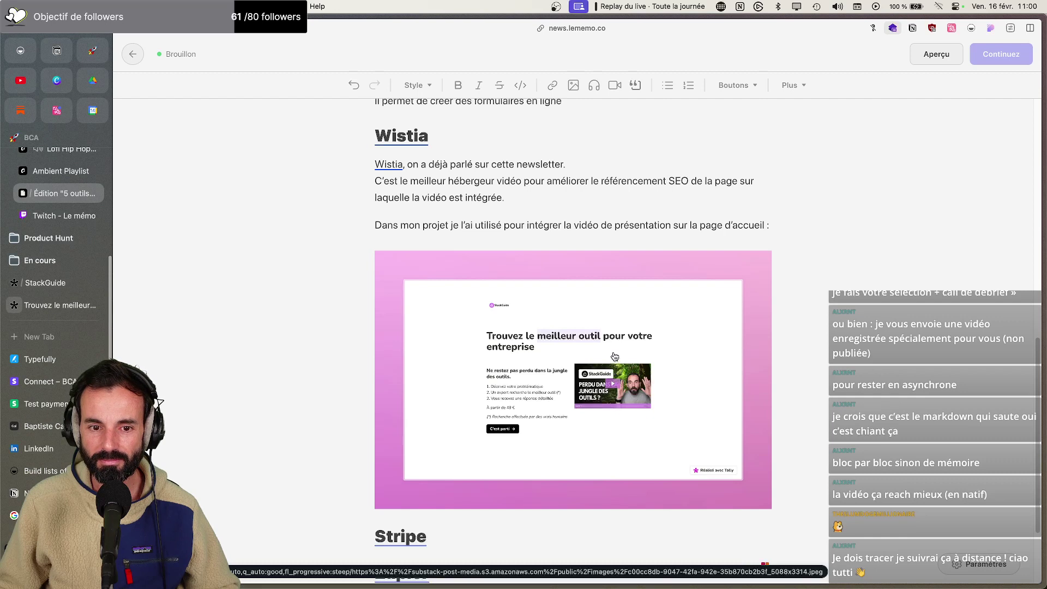
{"action": "scroll", "coordinate": [615, 356], "scroll_direction": "down", "scroll_amount": 2}
Write the Stripe intro: the tool all SaaS use to take card payments, 'sans se prendre la tête.'
{"action": "left_click", "coordinate": [464, 414]}
{"action": "key", "text": "Return"}
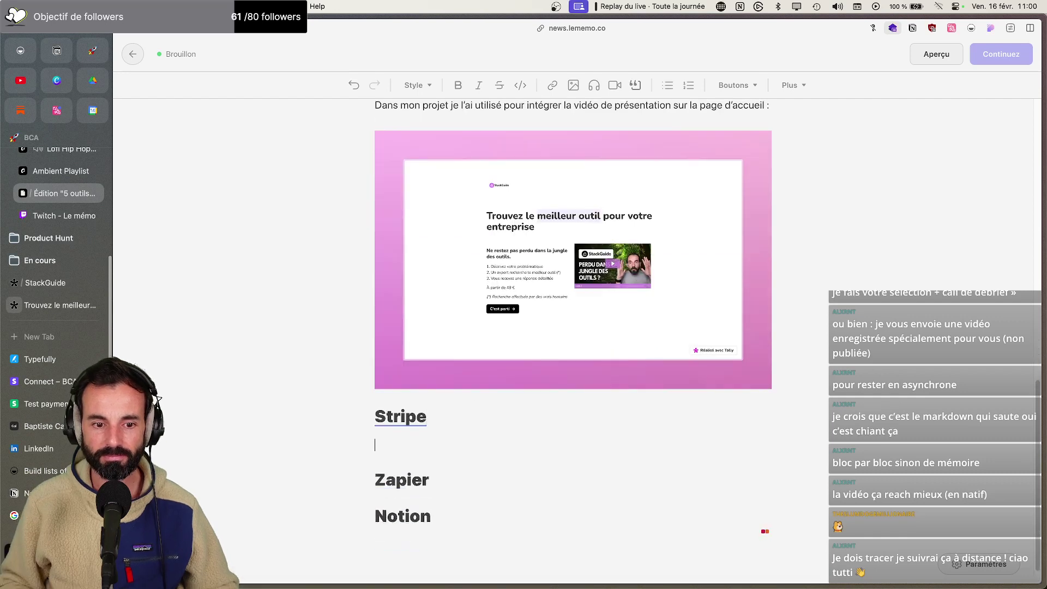
{"action": "type", "text": "Est-ce qu'u"}
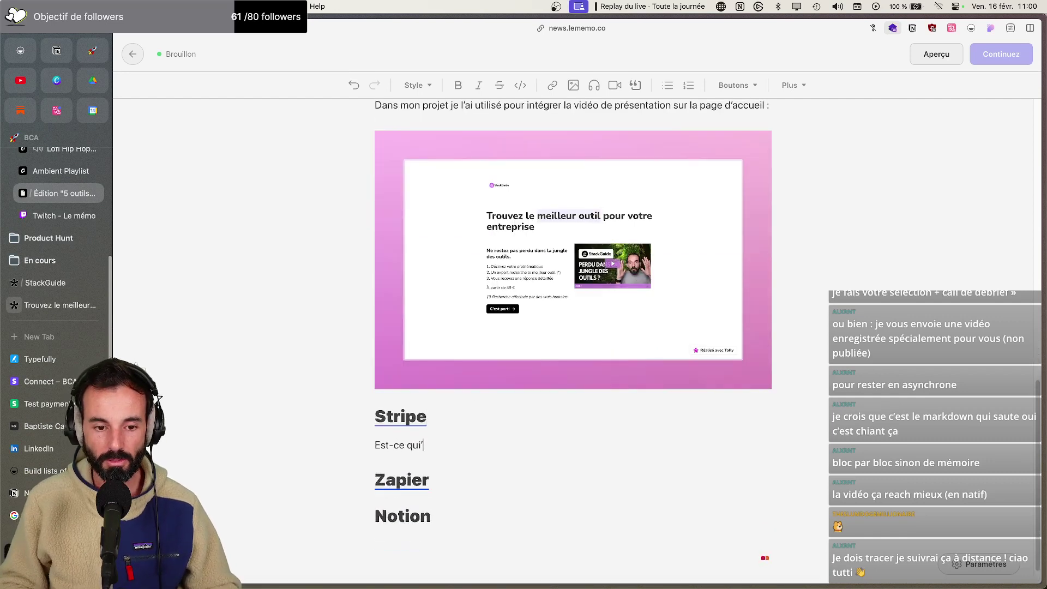
{"action": "key", "text": "BackSpace"}
{"action": "key", "text": "BackSpace"}
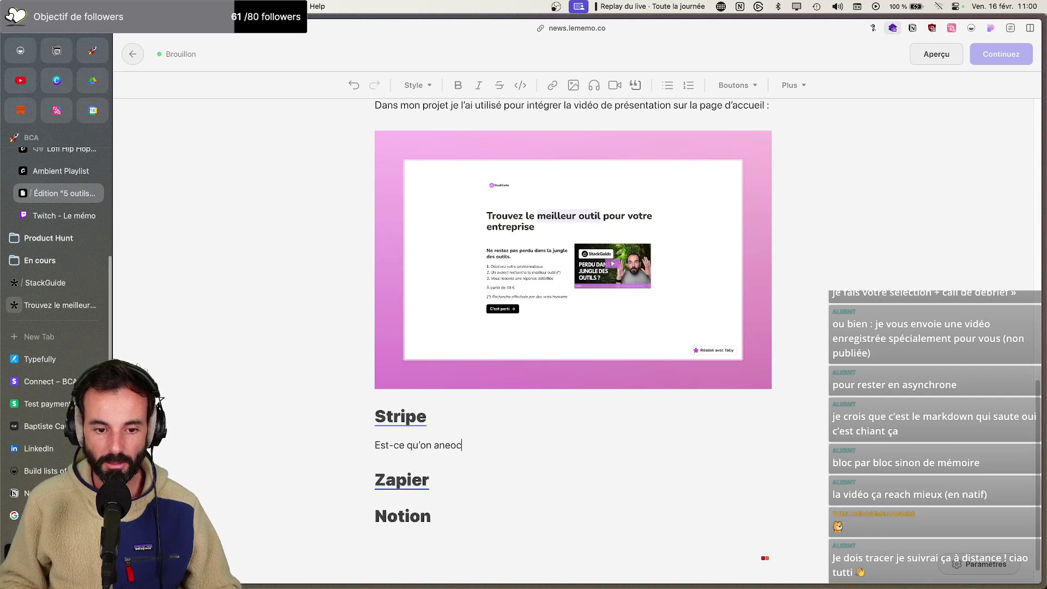
{"action": "type", "text": "'on a en,"}
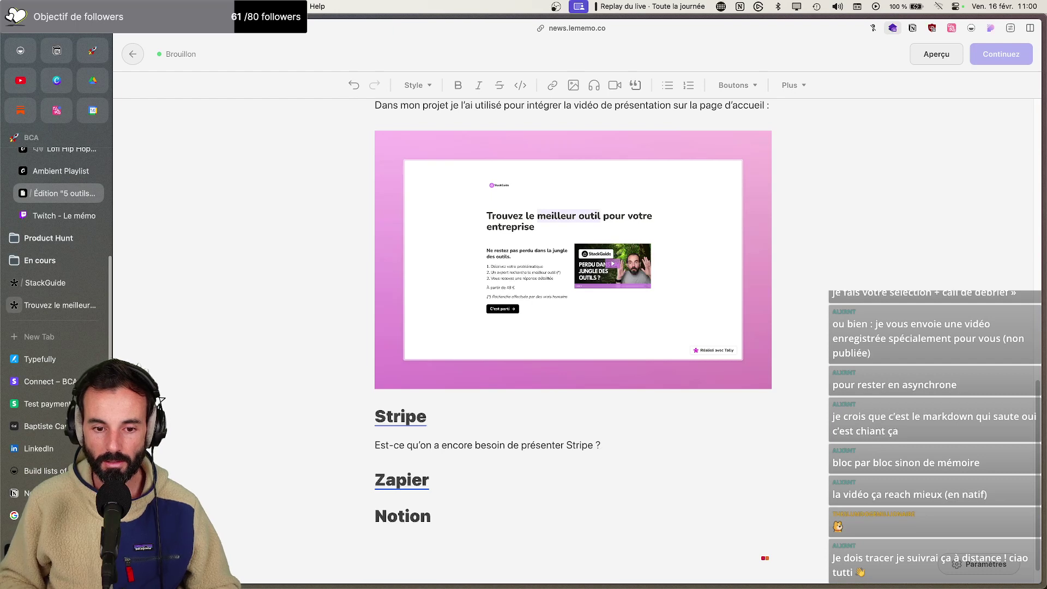
{"action": "key", "text": "Return"}
{"action": "type", "text": "C'est ol'outil"}
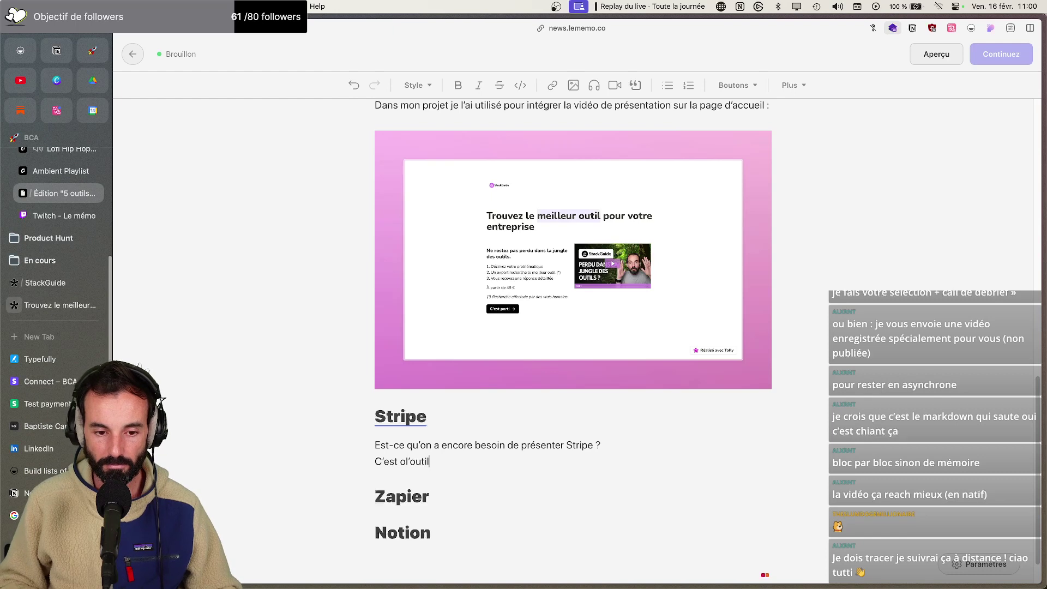
{"action": "type", "text": "til q"}
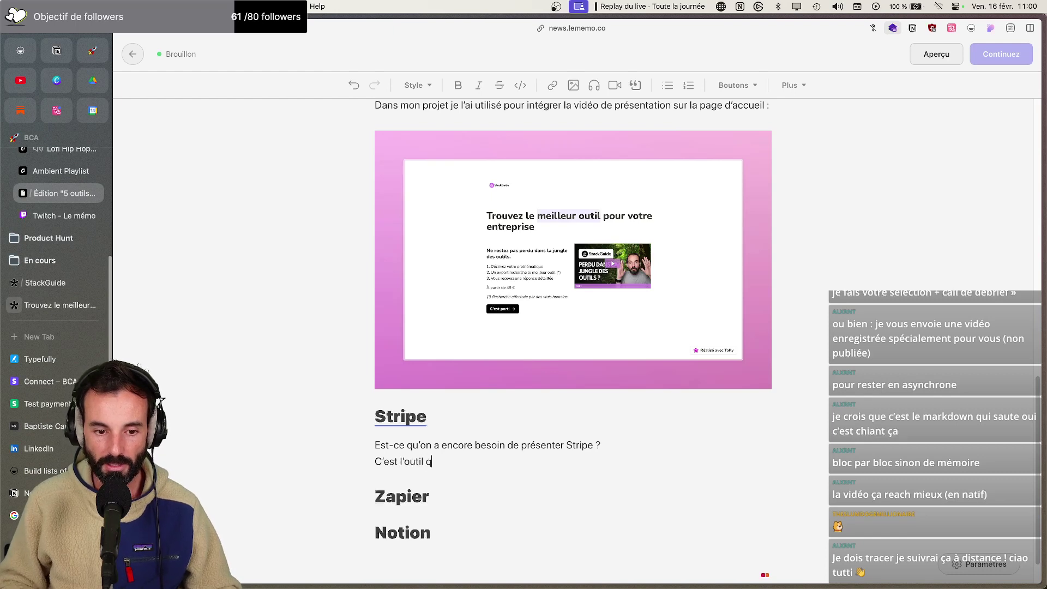
{"action": "type", "text": "ue tous les SAAS utilisent pour "}
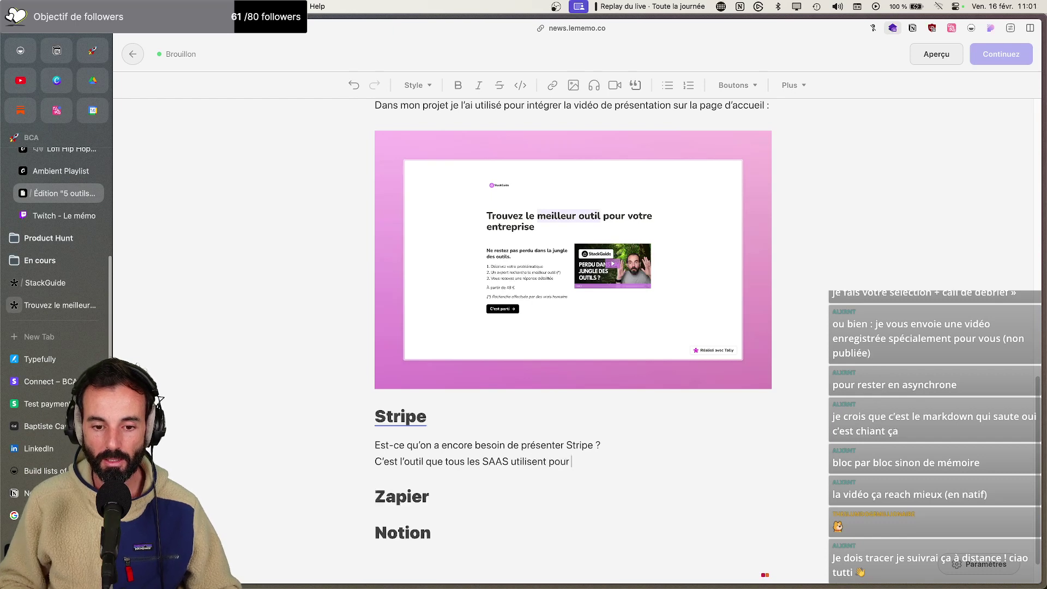
{"action": "type", "text": "encais"}
{"action": "type", "text": "ser de spaie"}
{"action": "type", "text": "aiement en carte ba"}
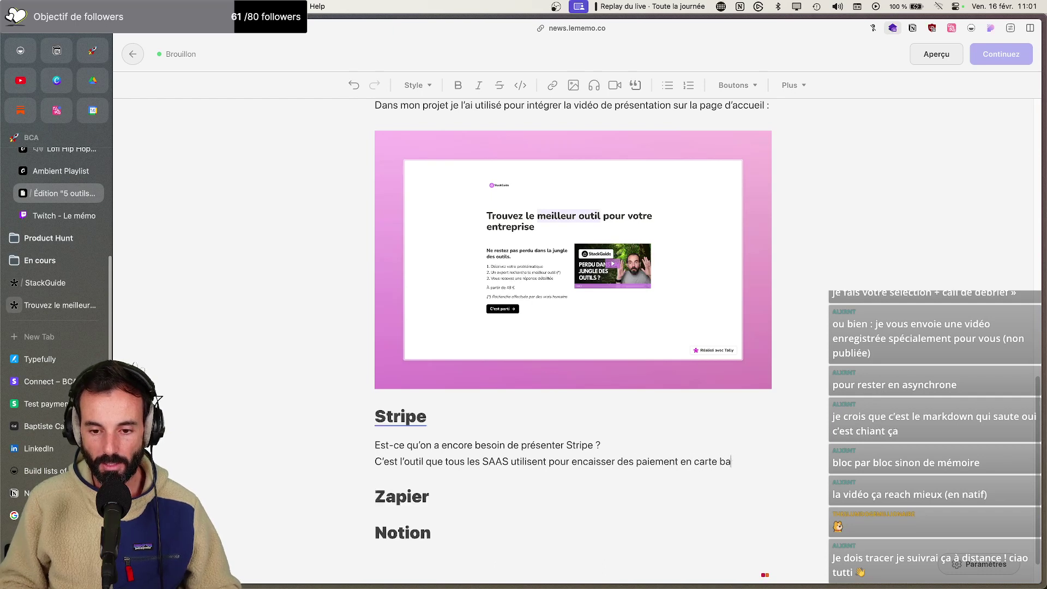
{"action": "type", "text": "ncaire, sans se prendre la tête."}
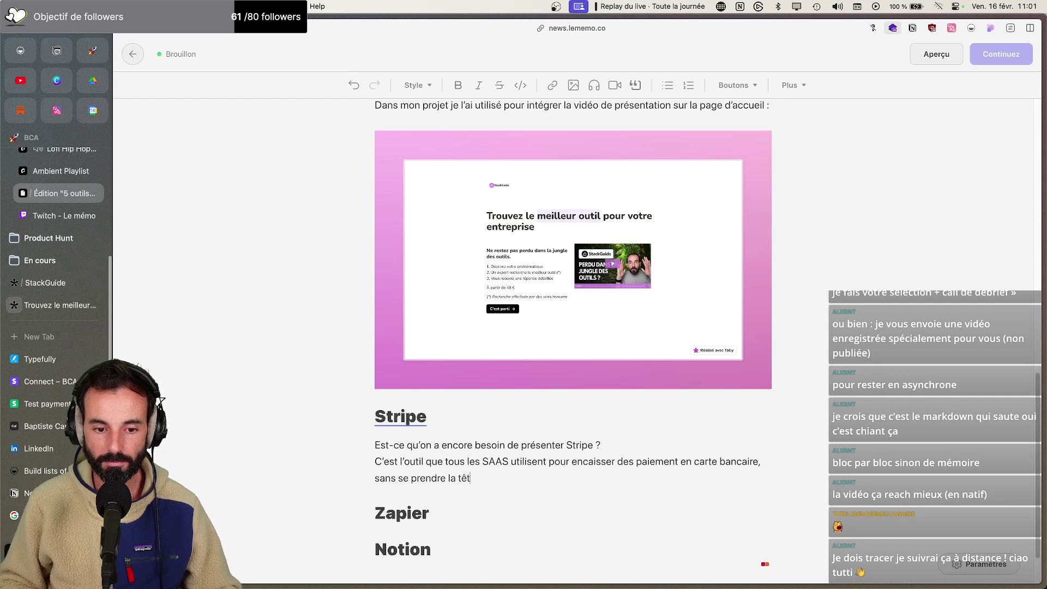
{"action": "key", "text": "Return"}
Move the 'Dans mon projet' paragraph down into the Stripe section
{"action": "scroll", "coordinate": [388, 366], "scroll_direction": "up", "scroll_amount": 5}
{"action": "scroll", "coordinate": [388, 376], "scroll_direction": "down", "scroll_amount": 5}
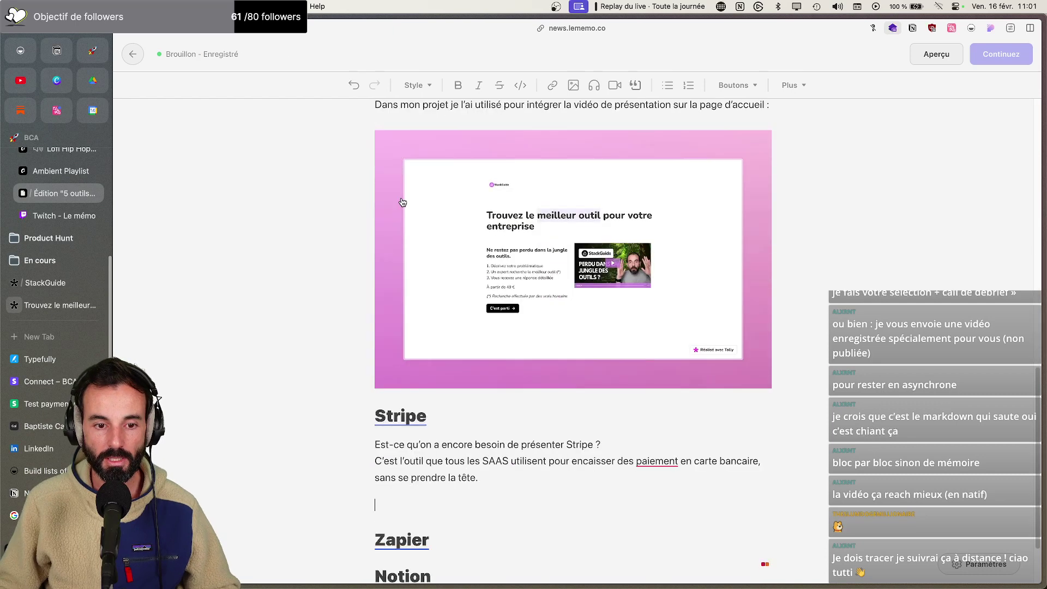
{"action": "scroll", "coordinate": [788, 164], "scroll_direction": "up", "scroll_amount": 3}
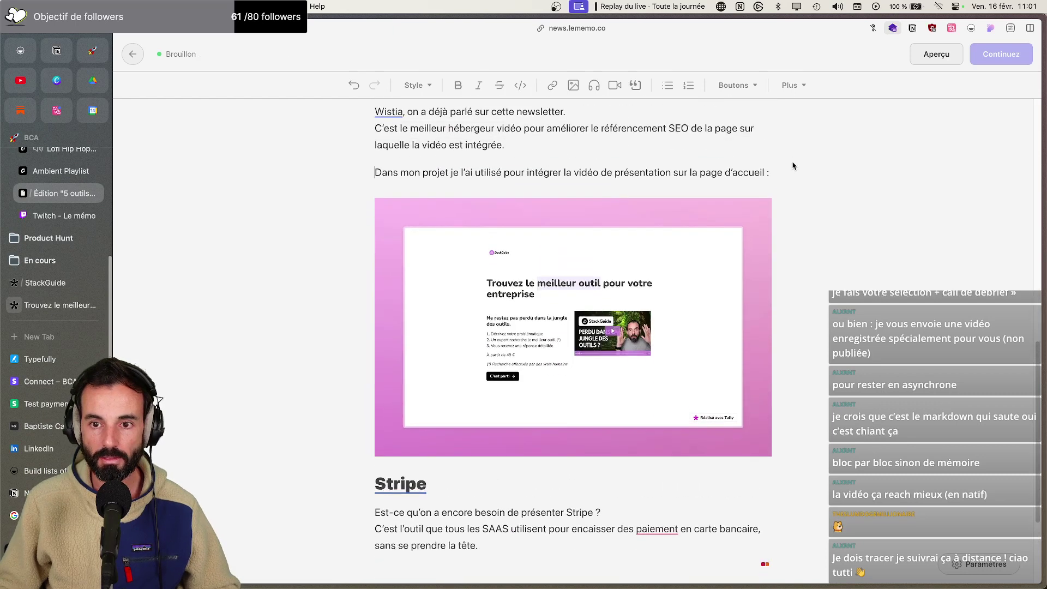
{"action": "key", "text": "ctrl+x"}
{"action": "scroll", "coordinate": [469, 433], "scroll_direction": "down", "scroll_amount": 5}
{"action": "left_click", "coordinate": [417, 418]}
{"action": "key", "text": "ctrl+v"}
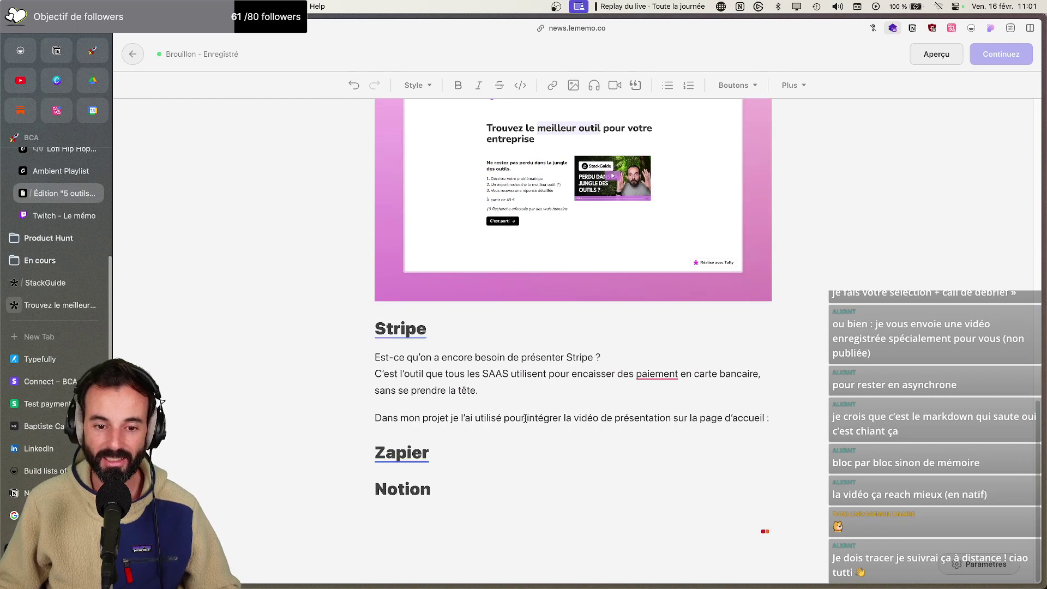
End that sentence with 'connecté au formulaire Tally avec l'intégration native' and correct 'paiement' to 'paiements'
{"action": "left_click_drag", "start_coordinate": [526, 418], "coordinate": [822, 423]}
{"action": "type", "text": "connecté au forum"}
{"action": "key", "text": "BackSpace"}
{"action": "key", "text": "BackSpace"}
{"action": "type", "text": "mulare"}
{"action": "key", "text": "BackSpace"}
{"action": "key", "text": "BackSpace"}
{"action": "type", "text": "ore"}
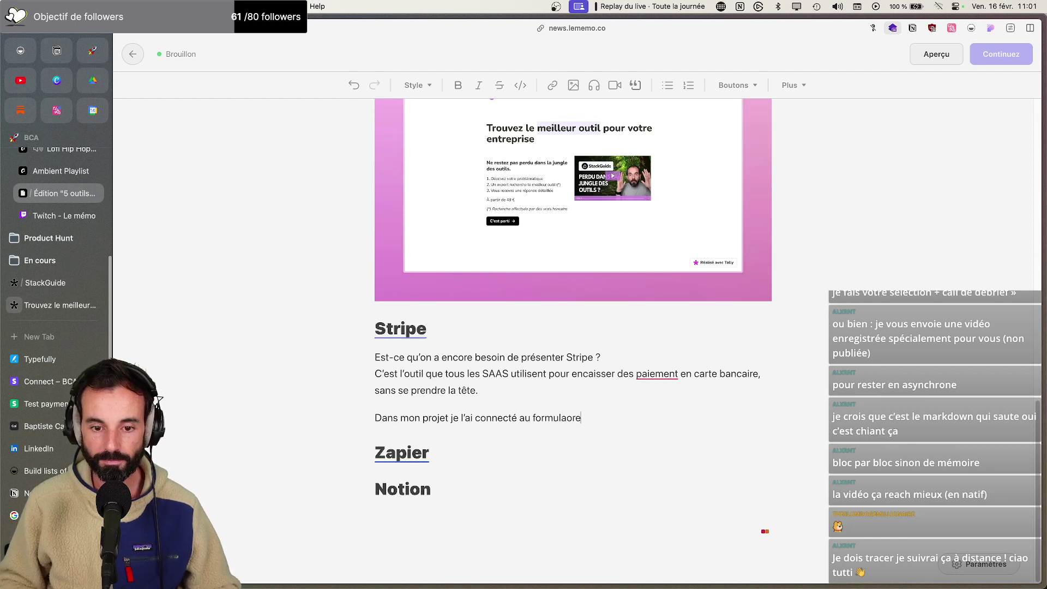
{"action": "key", "text": "BackSpace"}
{"action": "key", "text": "BackSpace"}
{"action": "key", "text": "BackSpace"}
{"action": "type", "text": "ire Tally"}
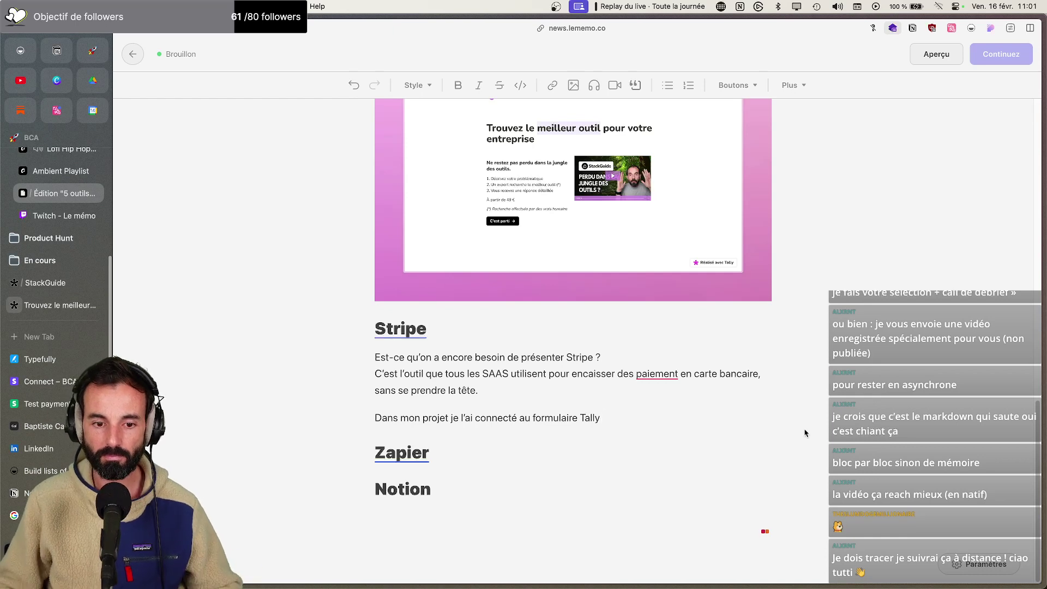
{"action": "type", "text": " avec l’i"}
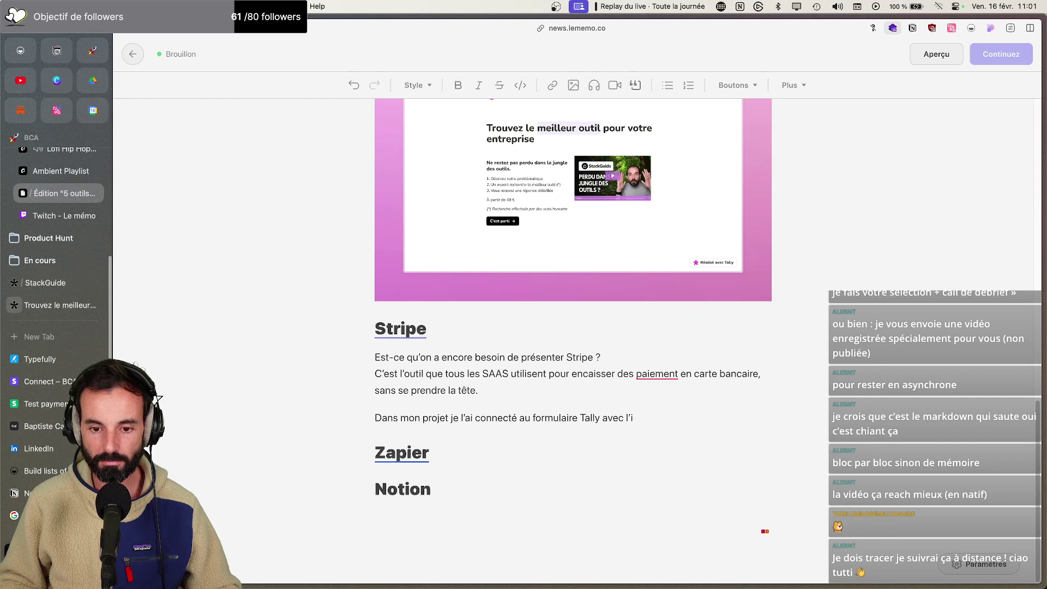
{"action": "type", "text": "ntégration native"}
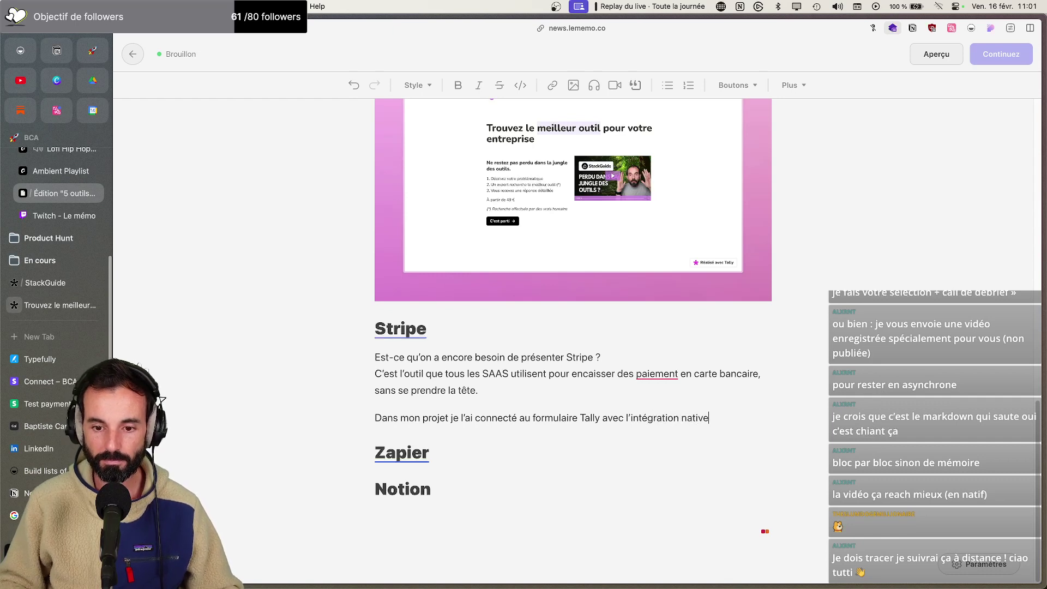
{"action": "right_click", "coordinate": [666, 373]}
{"action": "left_click", "coordinate": [709, 400]}
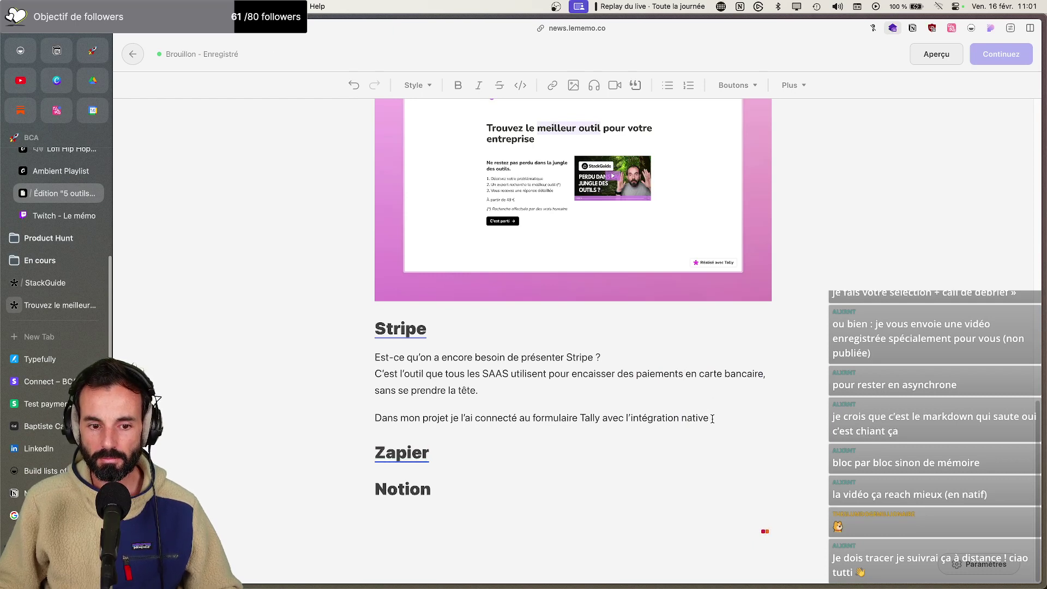
{"action": "key", "text": "BackSpace"}
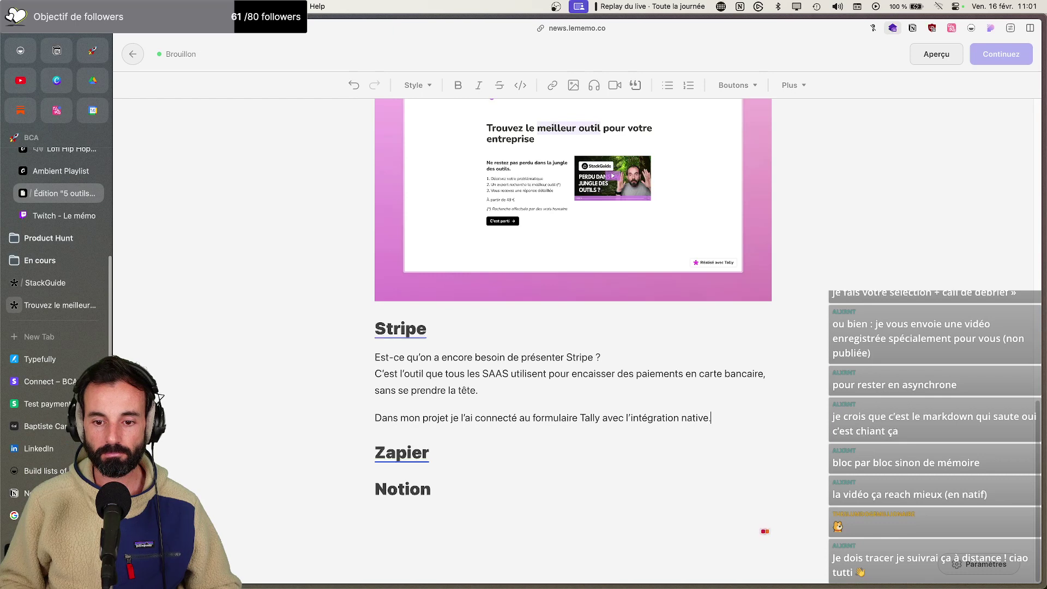
Advance the StackGuide Tally form to the €99 payment step and enter a test card number
{"action": "left_click", "coordinate": [60, 304]}
{"action": "left_click", "coordinate": [379, 442]}
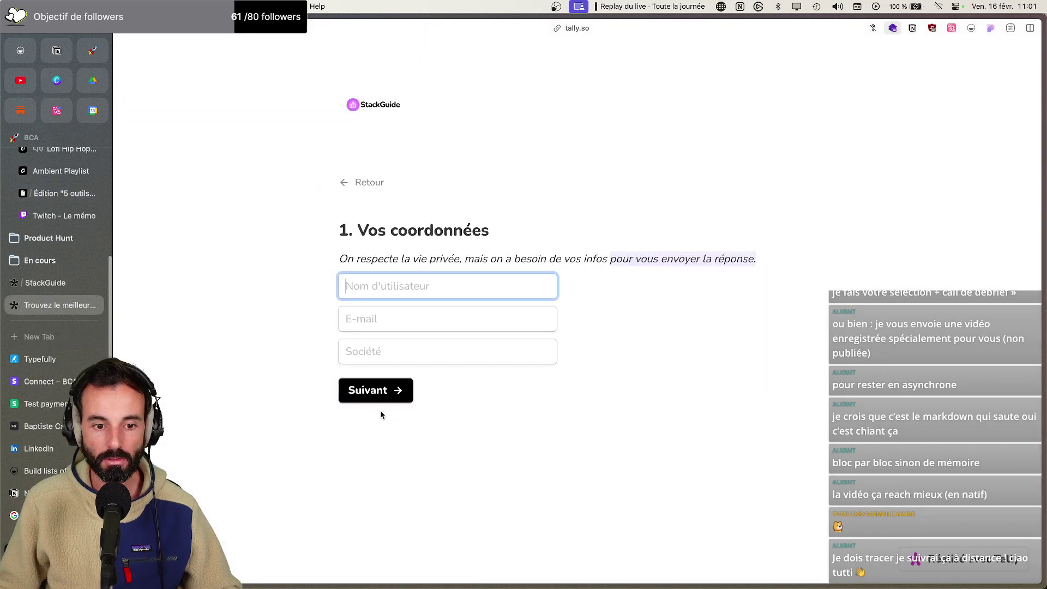
{"action": "left_click", "coordinate": [379, 391]}
{"action": "scroll", "coordinate": [403, 452], "scroll_direction": "down", "scroll_amount": 5}
{"action": "left_click", "coordinate": [386, 555]}
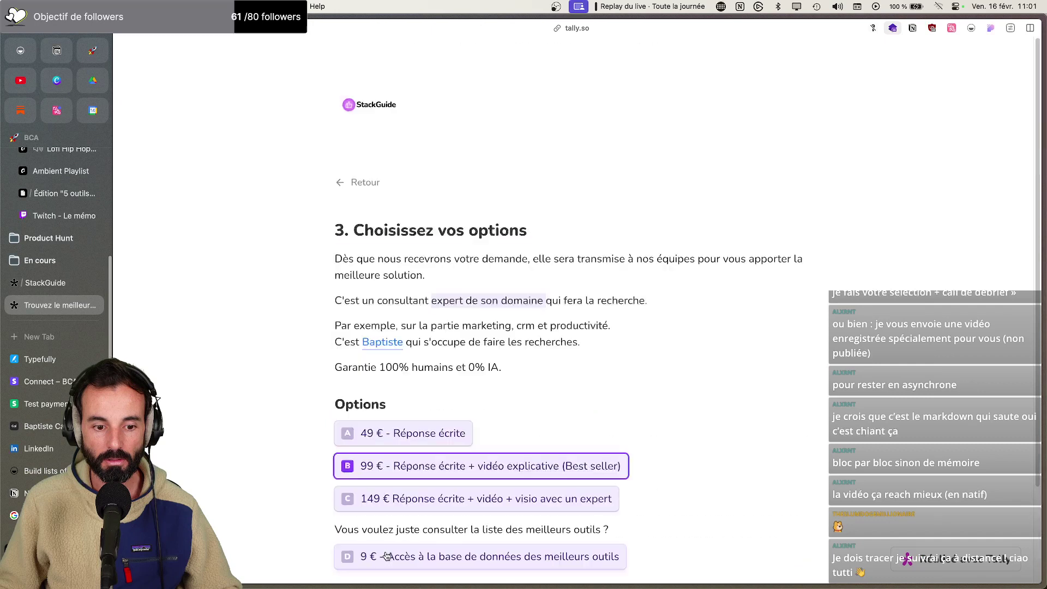
{"action": "left_click", "coordinate": [381, 533]}
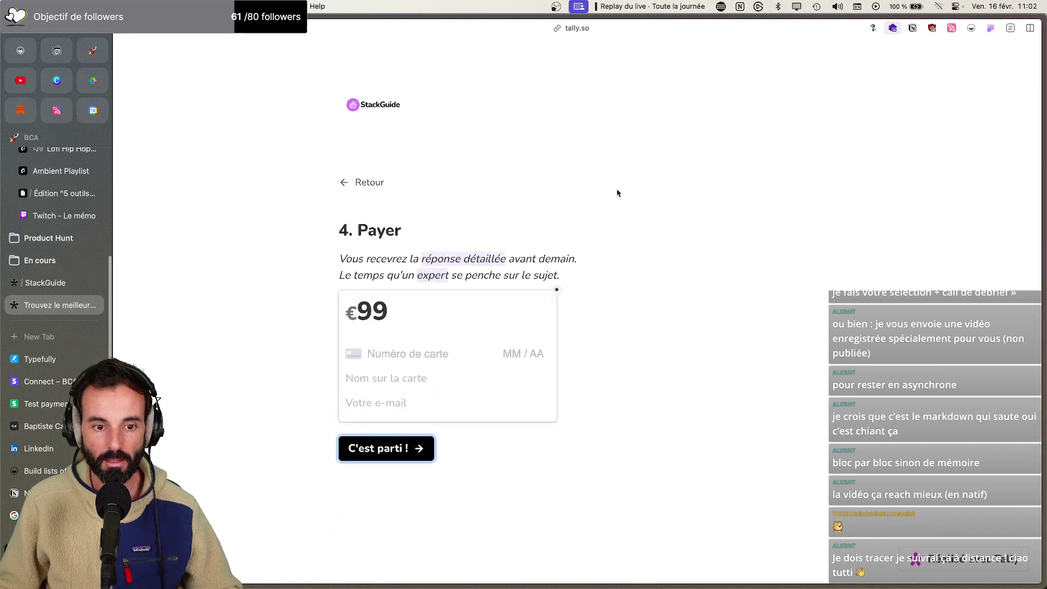
{"action": "left_click", "coordinate": [758, 210]}
{"action": "left_click", "coordinate": [412, 355]}
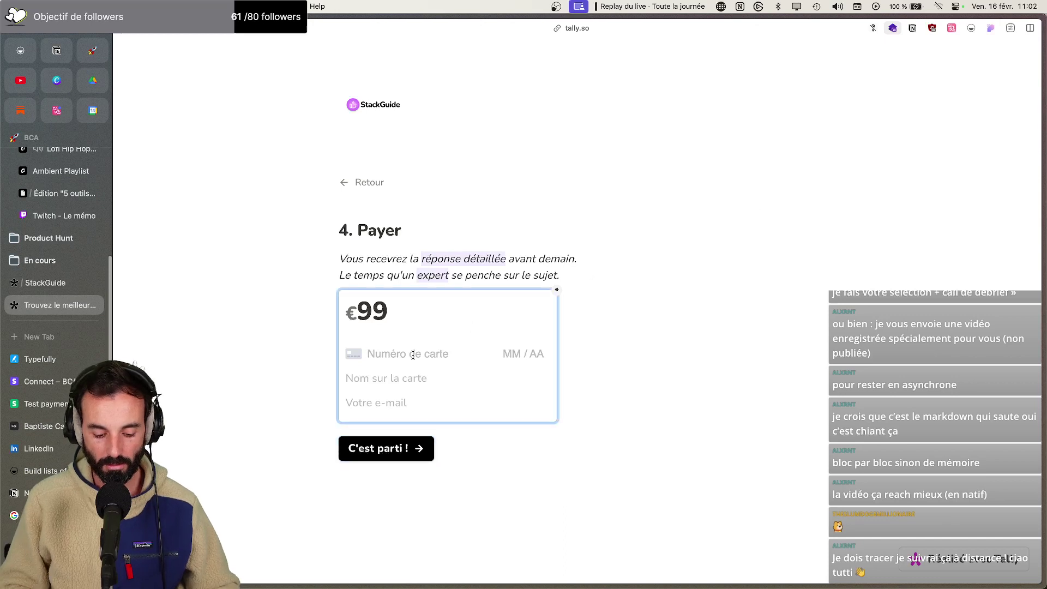
{"action": "type", "text": "4"}
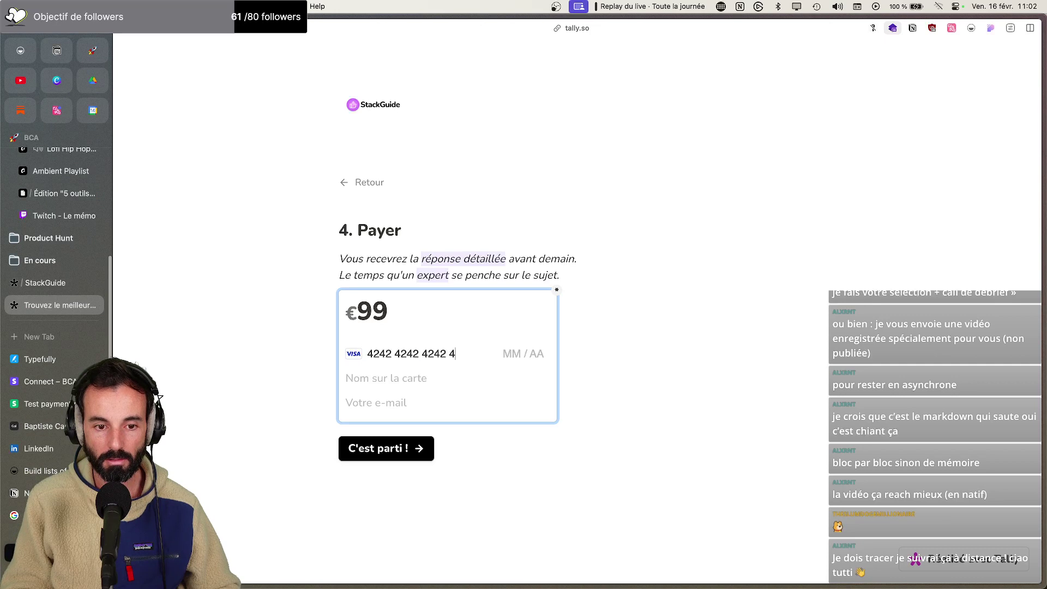
{"action": "type", "text": "24242424242424212 /34"}
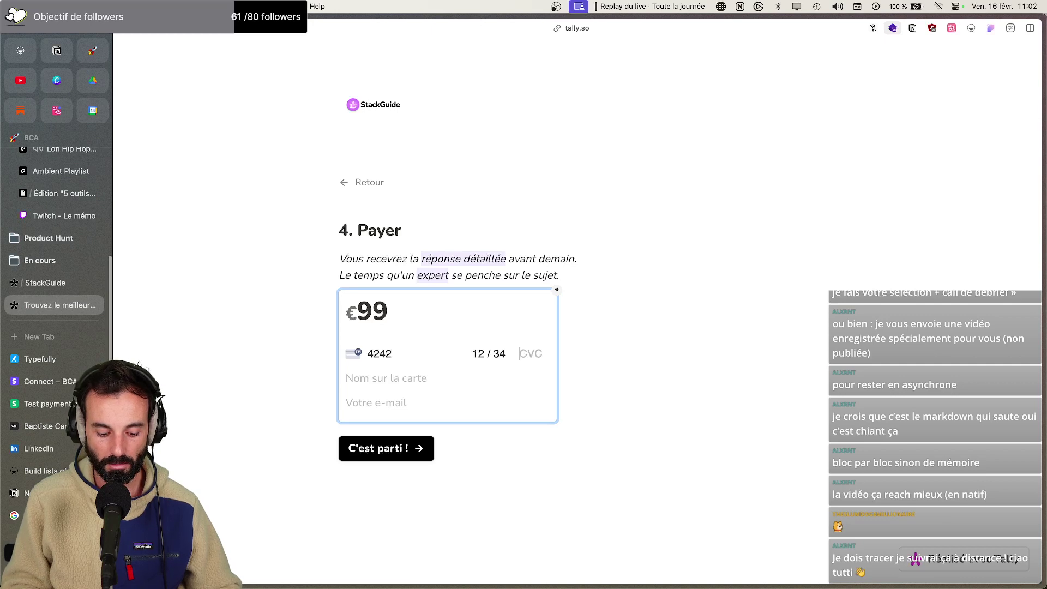
{"action": "type", "text": "345"}
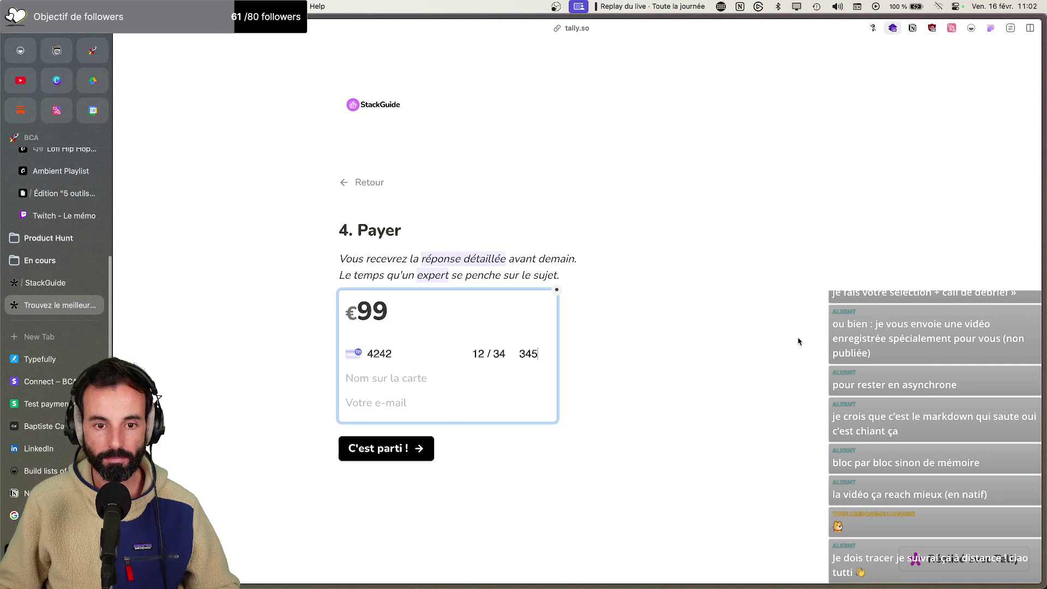
Screenshot the payment step and paste it below the Stripe paragraph in Substack
{"action": "key", "text": "super+shift+2"}
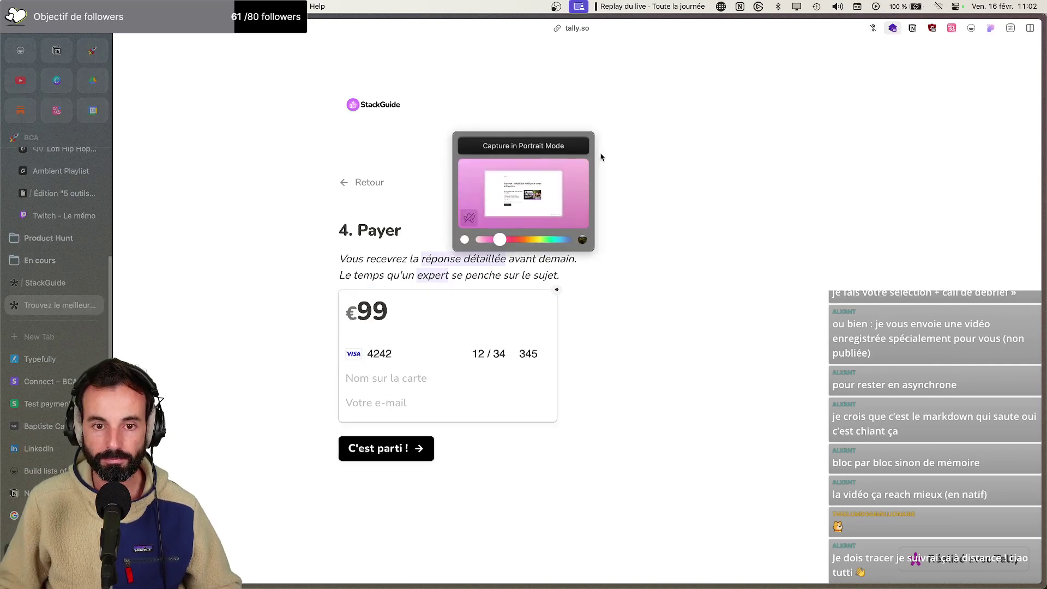
{"action": "left_click", "coordinate": [560, 143]}
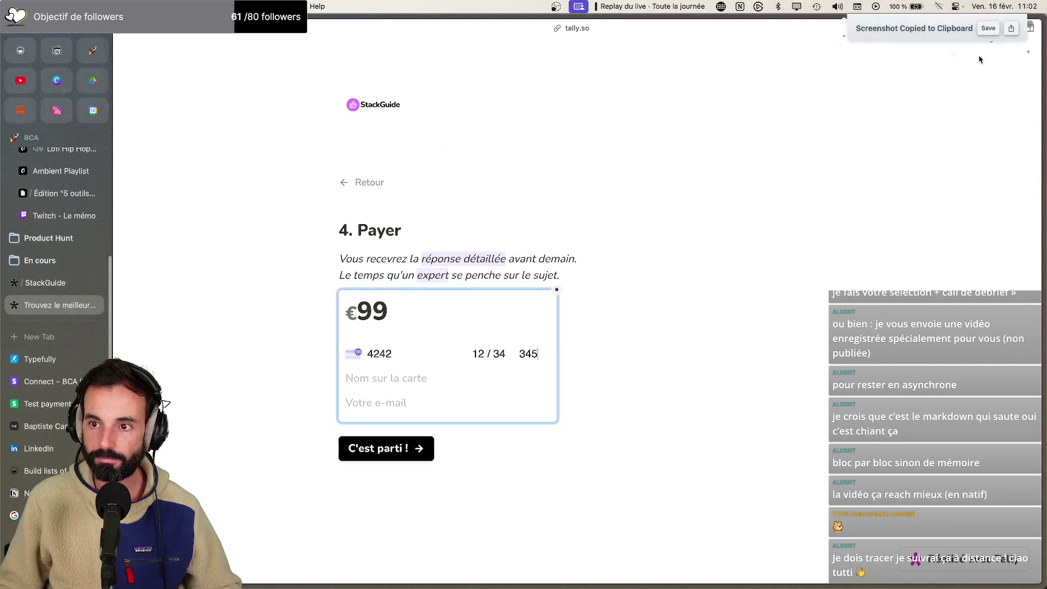
{"action": "left_click", "coordinate": [987, 28]}
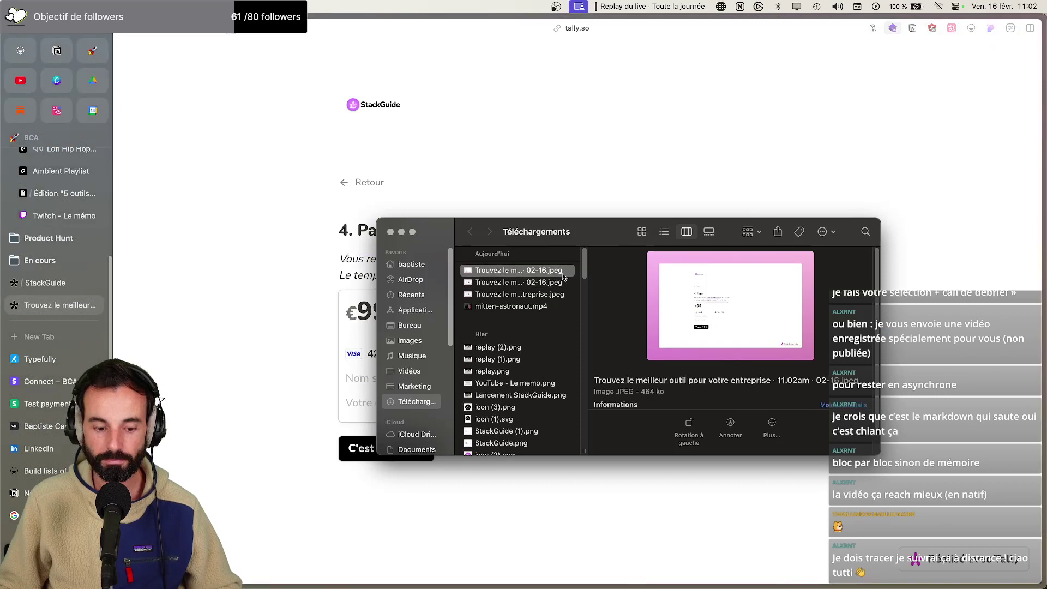
{"action": "left_click", "coordinate": [509, 282]}
{"action": "left_click", "coordinate": [509, 271]}
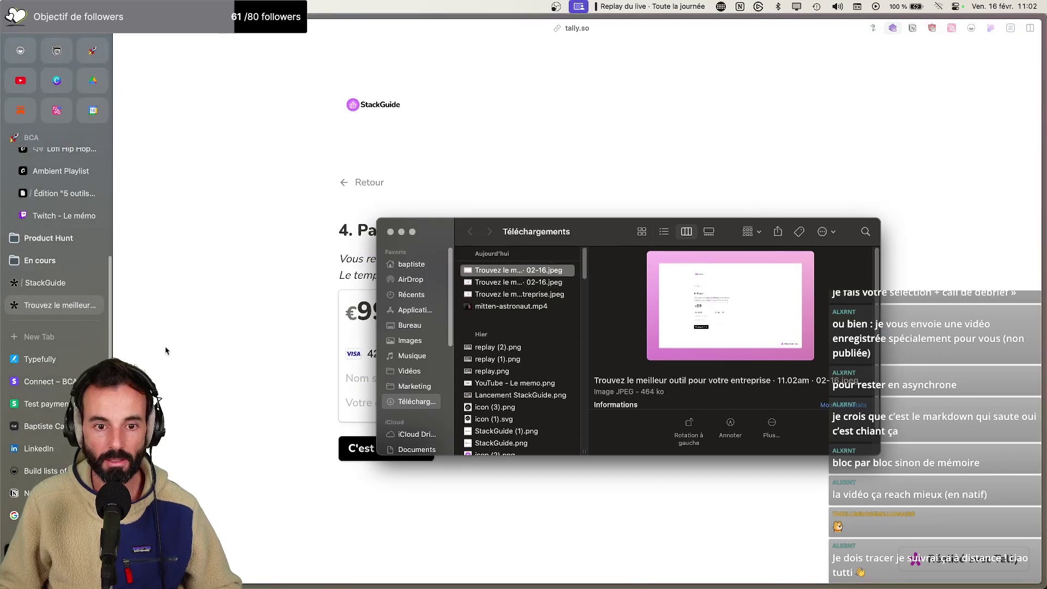
{"action": "left_click", "coordinate": [50, 196]}
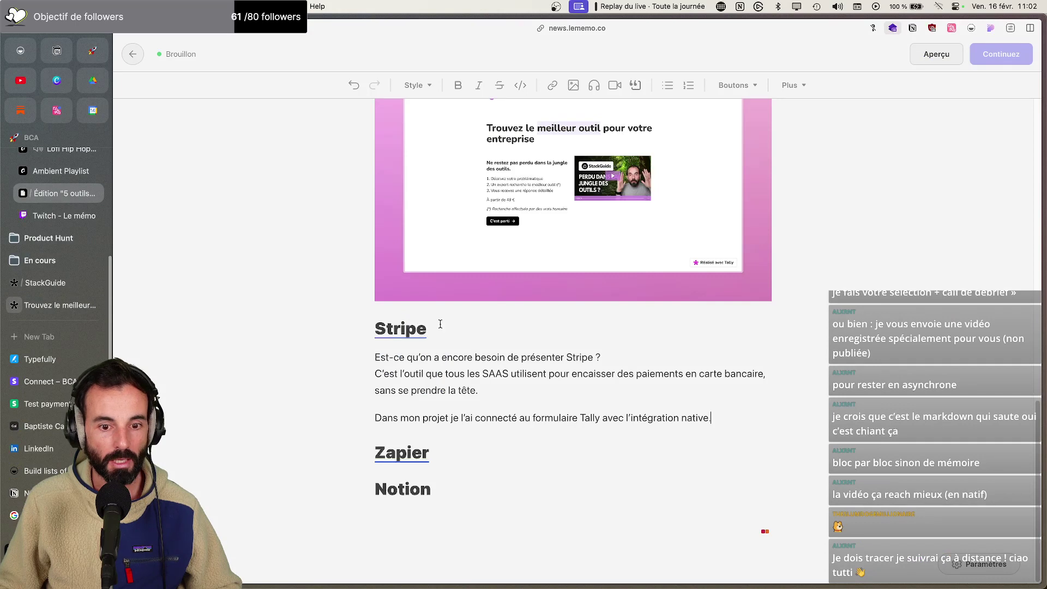
{"action": "key", "text": "super+v"}
{"action": "scroll", "coordinate": [648, 382], "scroll_direction": "down", "scroll_amount": 3}
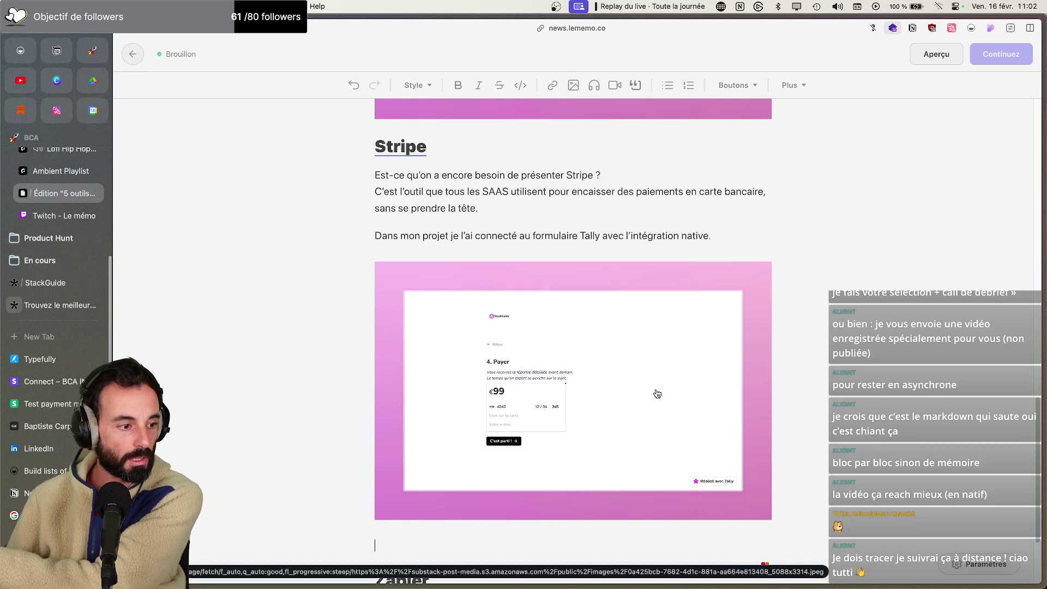
{"action": "scroll", "coordinate": [589, 392], "scroll_direction": "down", "scroll_amount": 2}
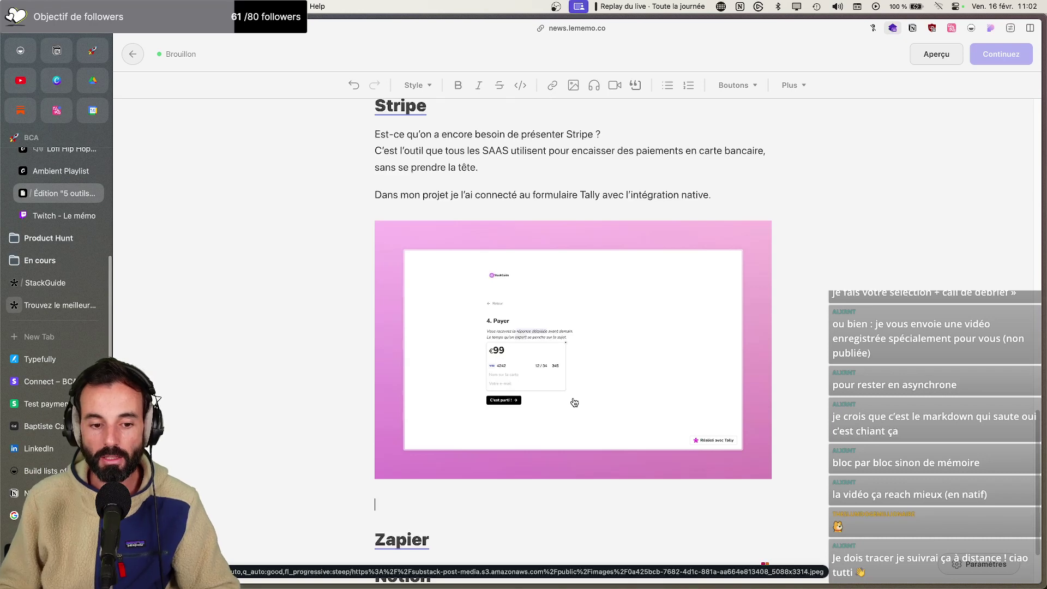
{"action": "scroll", "coordinate": [573, 402], "scroll_direction": "up", "scroll_amount": 15}
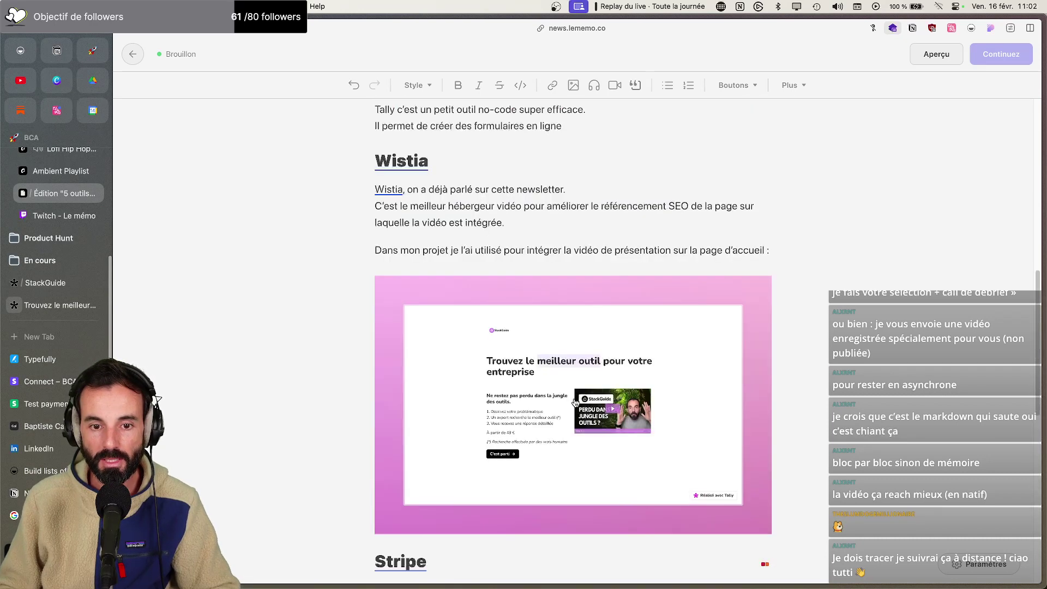
{"action": "scroll", "coordinate": [574, 398], "scroll_direction": "down", "scroll_amount": 13}
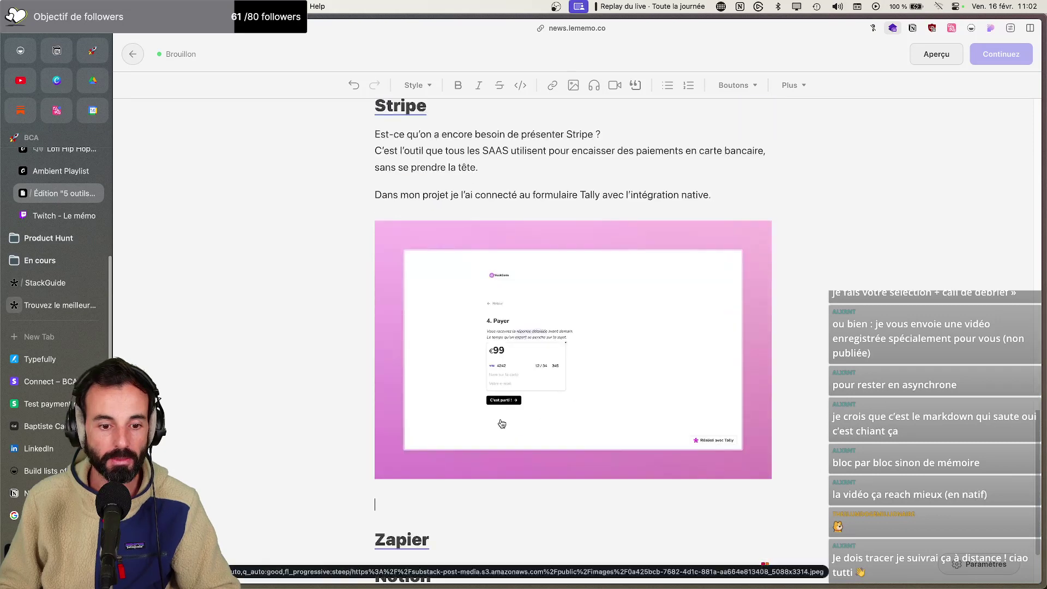
{"action": "scroll", "coordinate": [572, 409], "scroll_direction": "down", "scroll_amount": 3}
{"action": "left_click", "coordinate": [490, 423]}
Introduce Zapier: no need to present it, a no-code tool for automations between several programs
{"action": "key", "text": "BackSpace"}
{"action": "left_click", "coordinate": [461, 453]}
{"action": "key", "text": "Return"}
{"action": "type", "text": "Idon"}
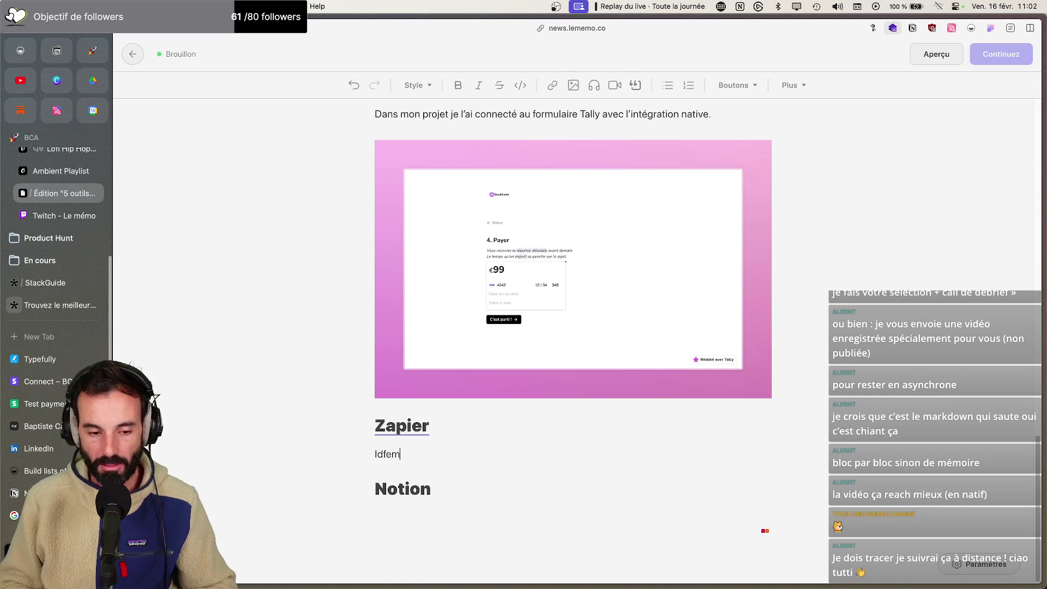
{"action": "key", "text": "BackSpace"}
{"action": "key", "text": "BackSpace"}
{"action": "type", "text": "em squd"}
{"action": "key", "text": "BackSpace"}
{"action": "key", "text": "BackSpace"}
{"action": "key", "text": "BackSpace"}
{"action": "key", "text": "BackSpace"}
{"action": "type", "text": "Même chose que pour Stripe, on a plus besoin de présenter Zapier."}
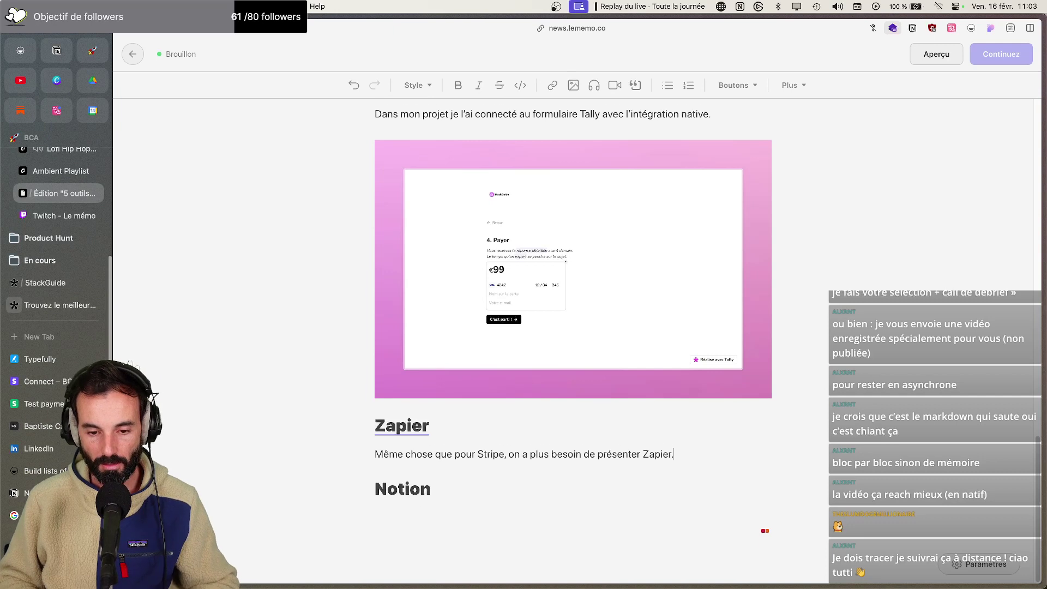
{"action": "key", "text": "shift+Return"}
{"action": "type", "text": "C’est un petit o"}
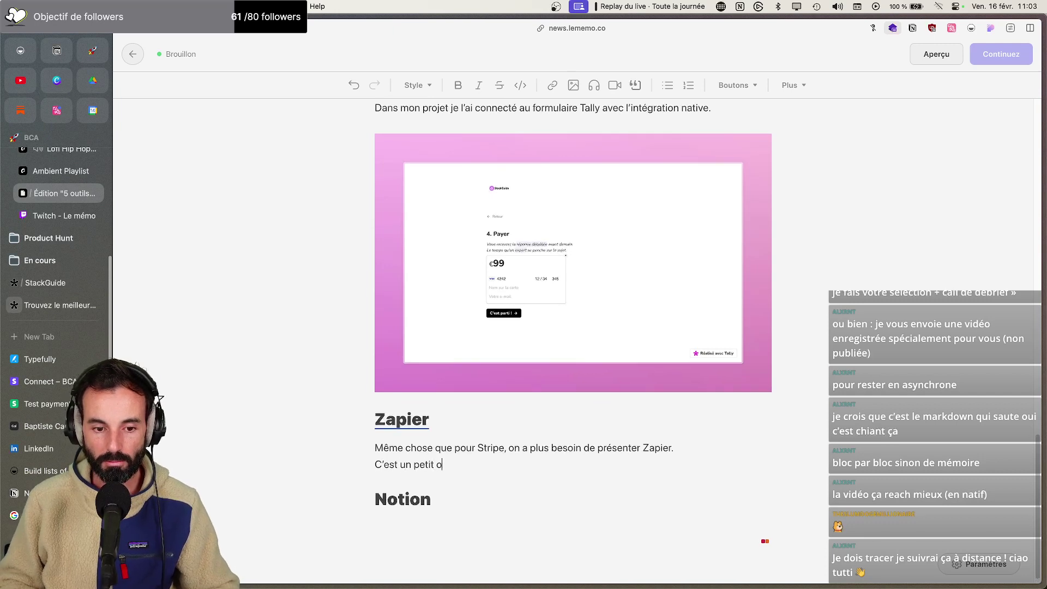
{"action": "type", "text": "util no-code qui permet de faire des auitimatisa"}
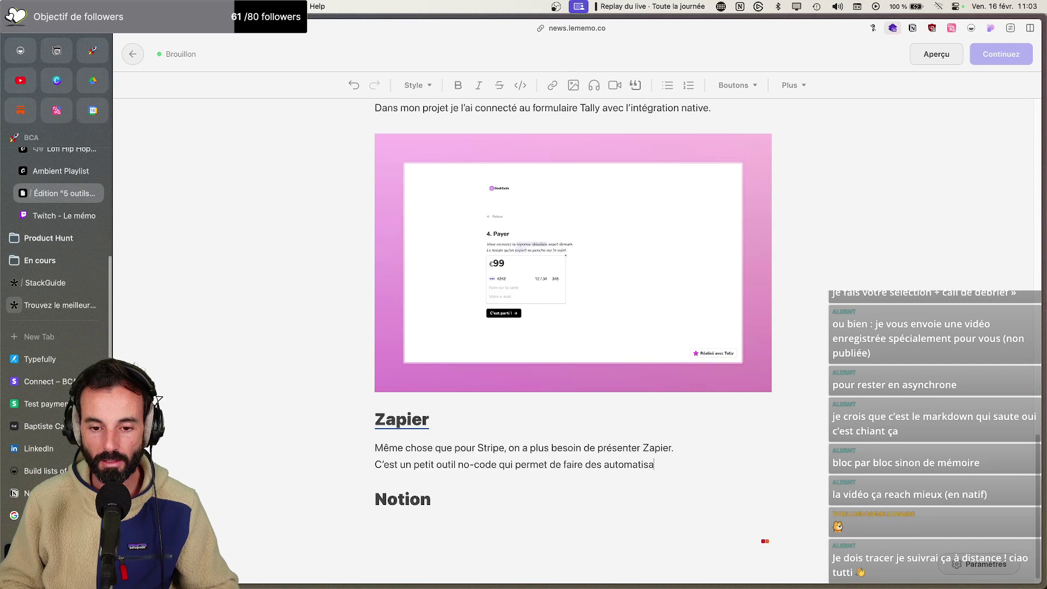
{"action": "type", "text": "tions entre "}
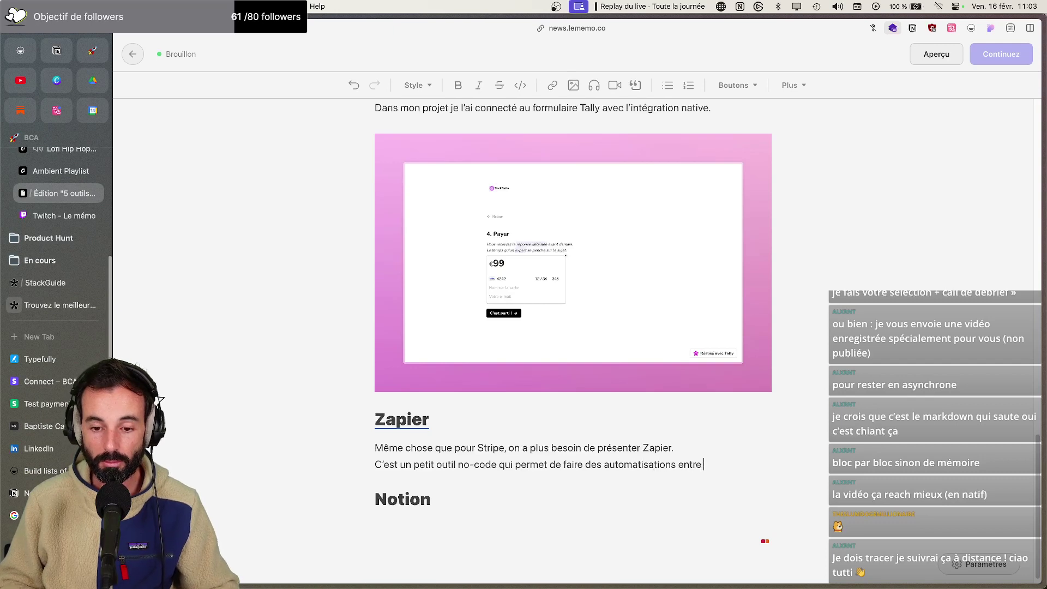
{"action": "type", "text": "plusieurs logiciel"}
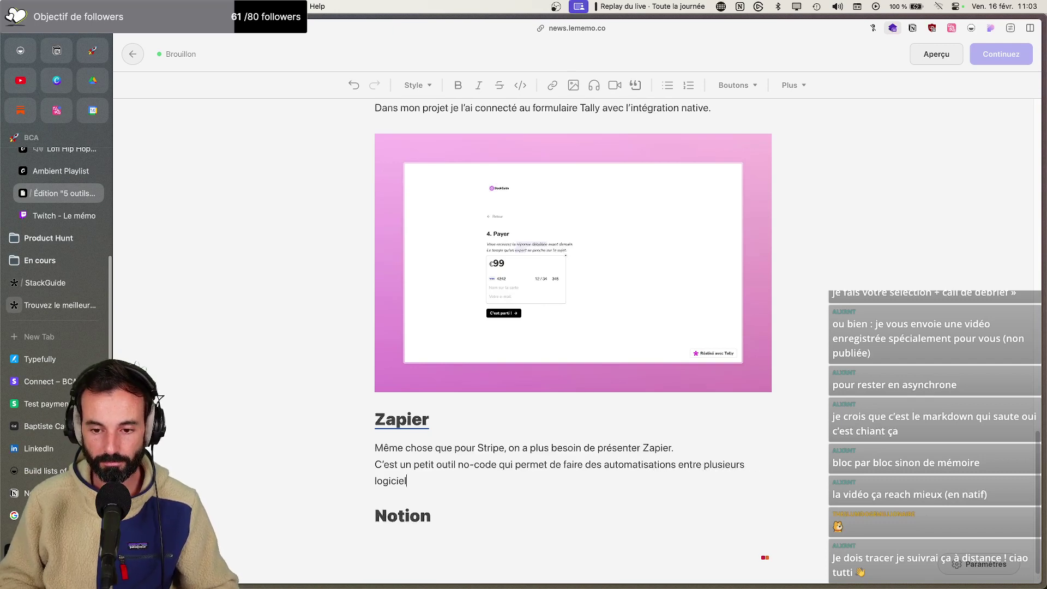
{"action": "type", "text": "s."}
Add the aside '(J'ai fait une formation pour les débutants sur Zapier, si ça vous intéresse'
{"action": "key", "text": "Return"}
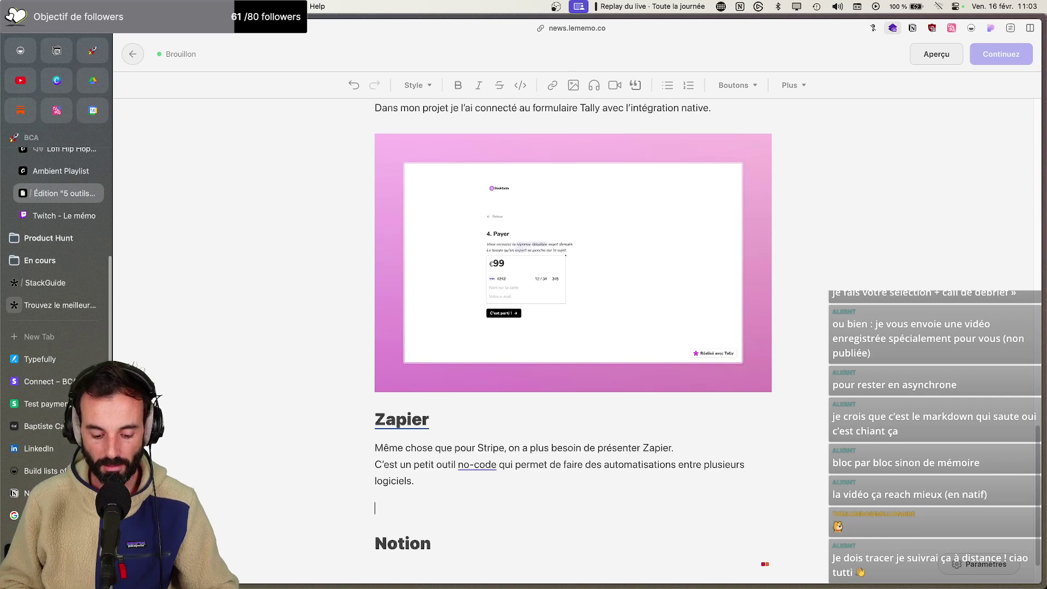
{"action": "type", "text": "(j’ai"}
{"action": "key", "text": "BackSpace"}
{"action": "key", "text": "BackSpace"}
{"action": "type", "text": "KJ’"}
{"action": "key", "text": "BackSpace"}
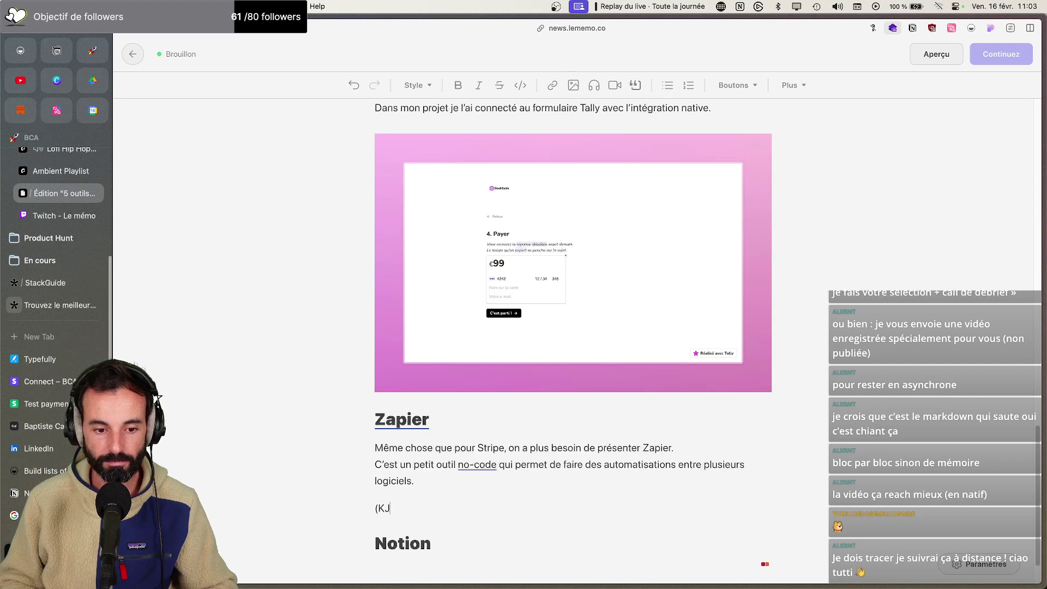
{"action": "type", "text": "’ai fait une do"}
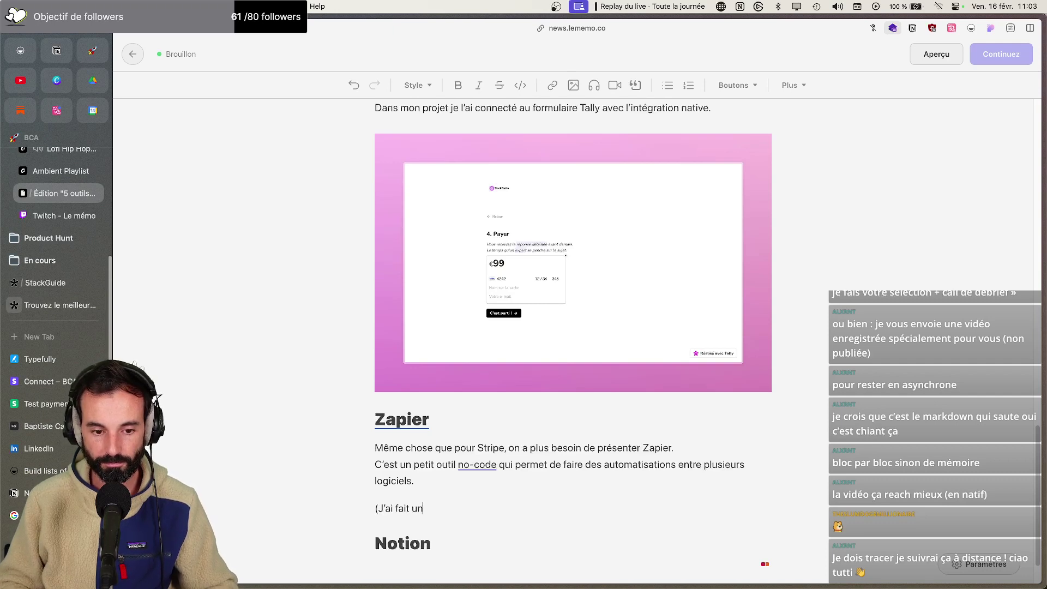
{"action": "key", "text": "BackSpace"}
{"action": "type", "text": "fo"}
{"action": "type", "text": "orm"}
{"action": "key", "text": "BackSpace"}
{"action": "key", "text": "BackSpace"}
{"action": "key", "text": "BackSpace"}
{"action": "key", "text": "BackSpace"}
{"action": "type", "text": "formation "}
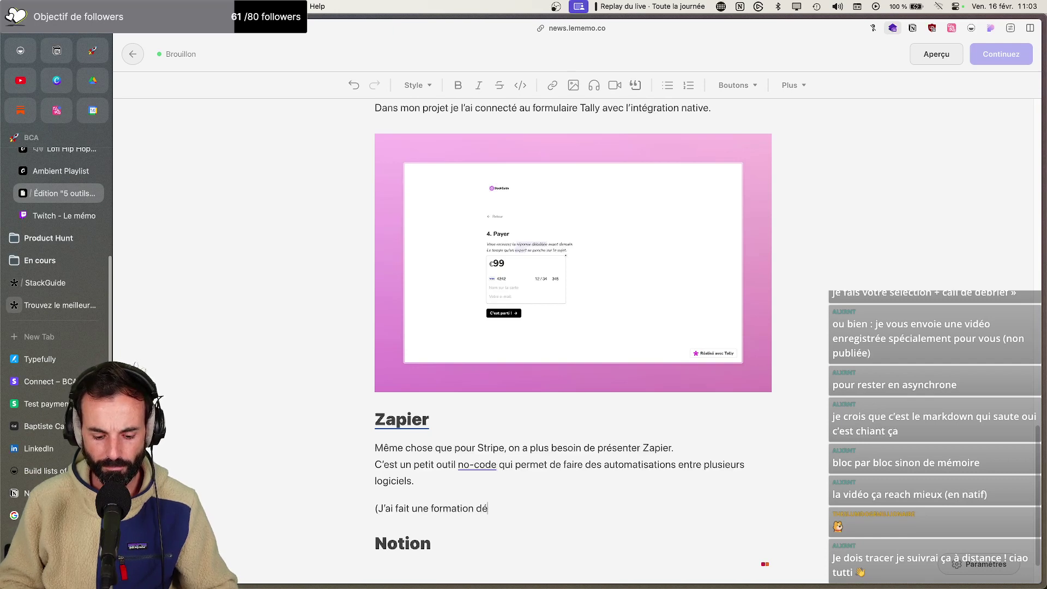
{"action": "type", "text": "dé"}
{"action": "key", "text": "BackSpace"}
{"action": "key", "text": "BackSpace"}
{"action": "type", "text": "pour les débutants sur "}
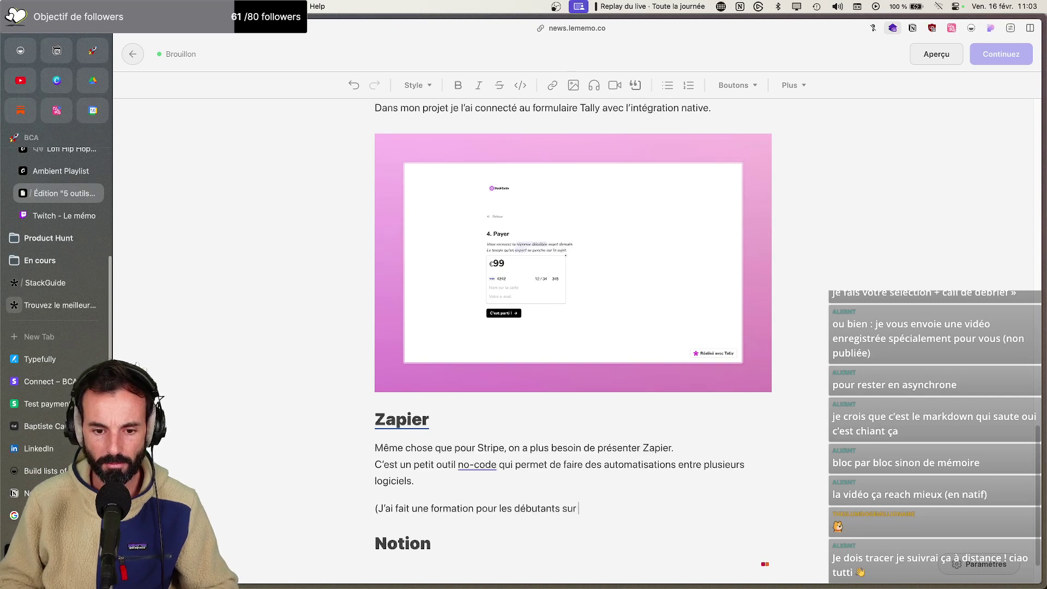
{"action": "type", "text": "Zapier, si ça vous intéresse"}
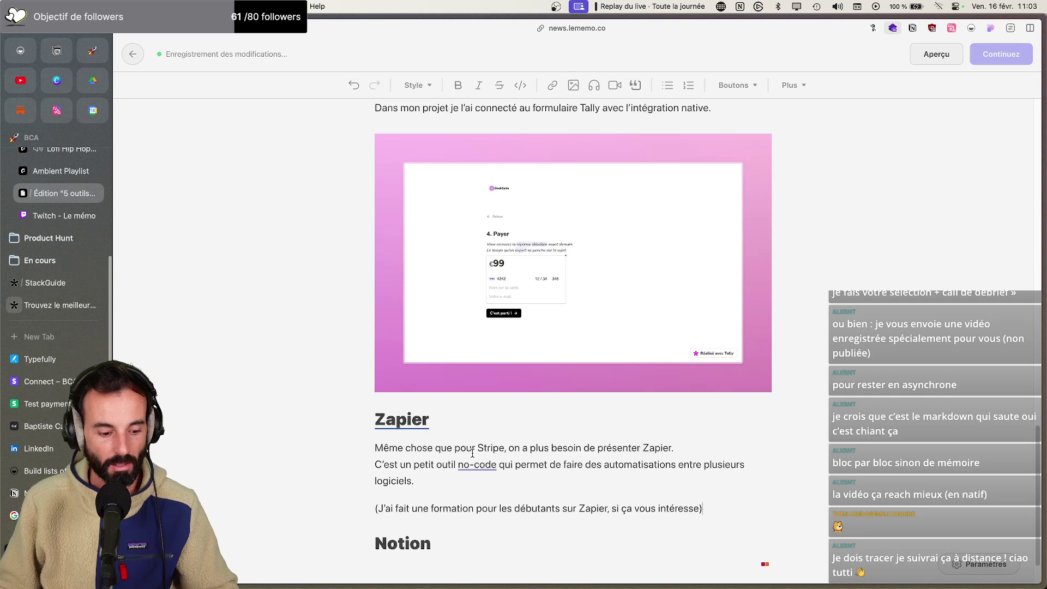
Open gumroad.com in a new tab via 'gum'
{"action": "key", "text": "super+t"}
{"action": "type", "text": "gum"}
{"action": "key", "text": "Return"}
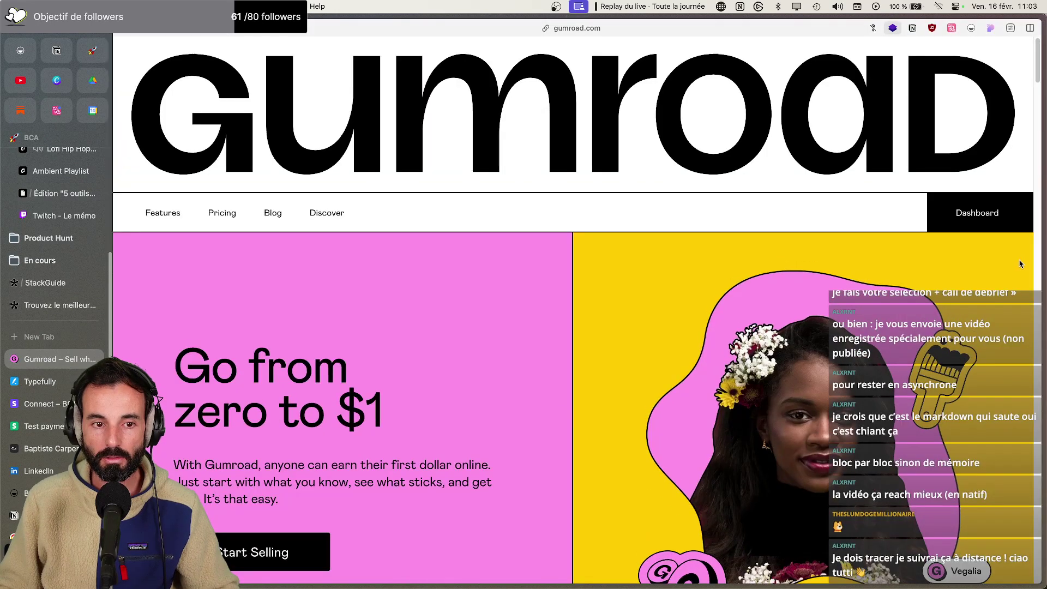
Copy the link of the Gumroad product 'Cours en ligne : Débuter sur Zapier' from the Produits list
{"action": "left_click", "coordinate": [975, 213]}
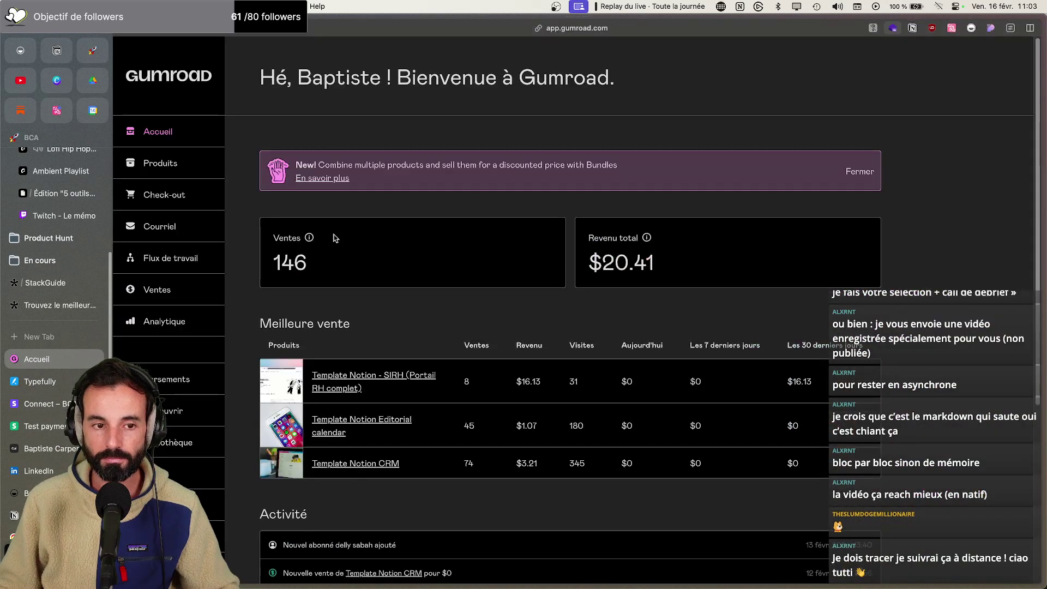
{"action": "left_click", "coordinate": [159, 164]}
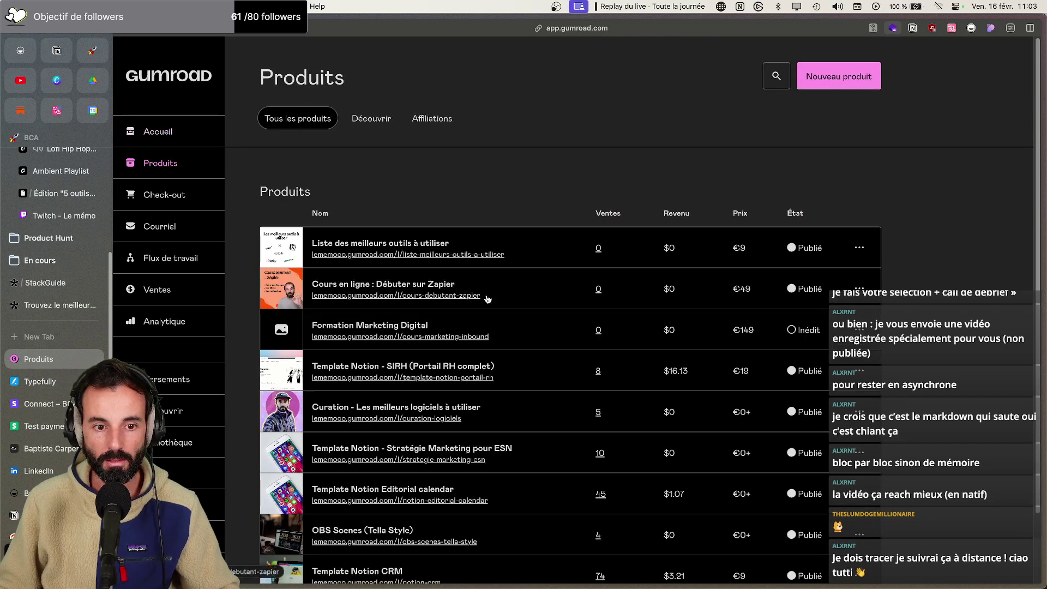
{"action": "right_click", "coordinate": [463, 298]}
{"action": "left_click", "coordinate": [441, 292]}
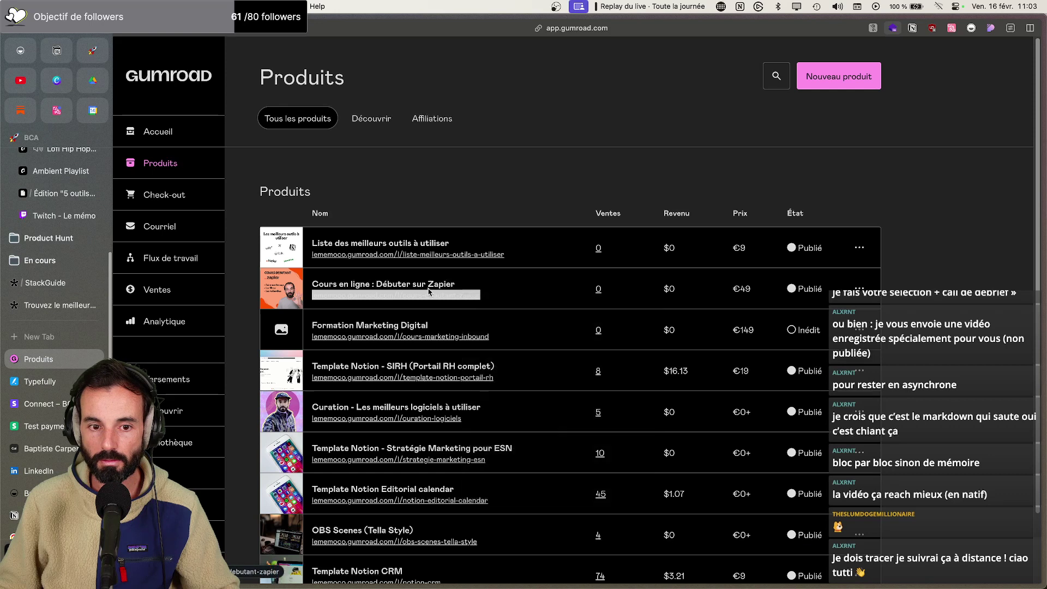
{"action": "left_click", "coordinate": [413, 287]}
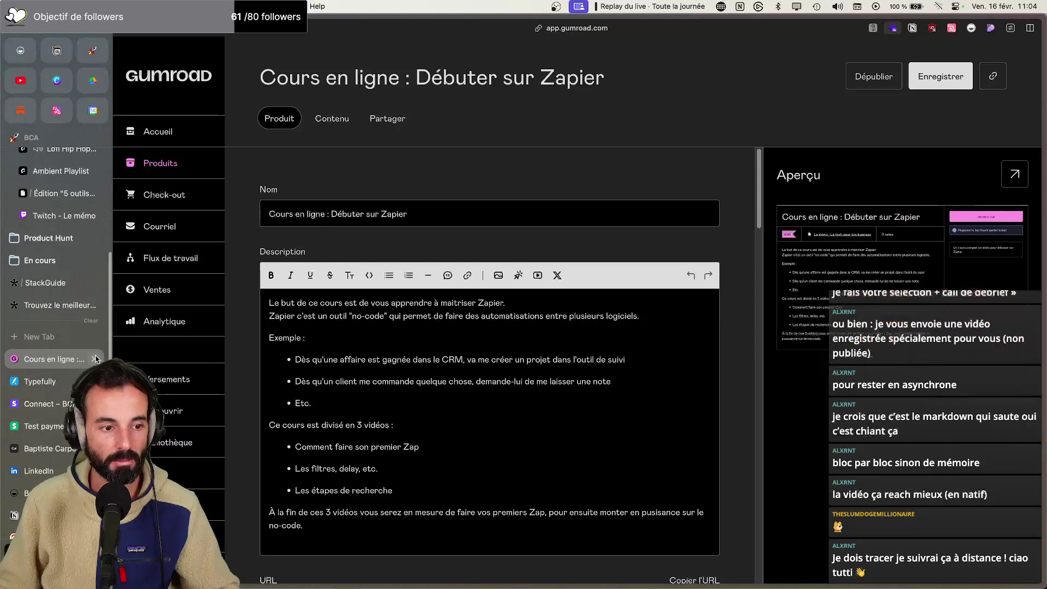
{"action": "left_click", "coordinate": [49, 197]}
{"action": "scroll", "coordinate": [493, 492], "scroll_direction": "down", "scroll_amount": 2}
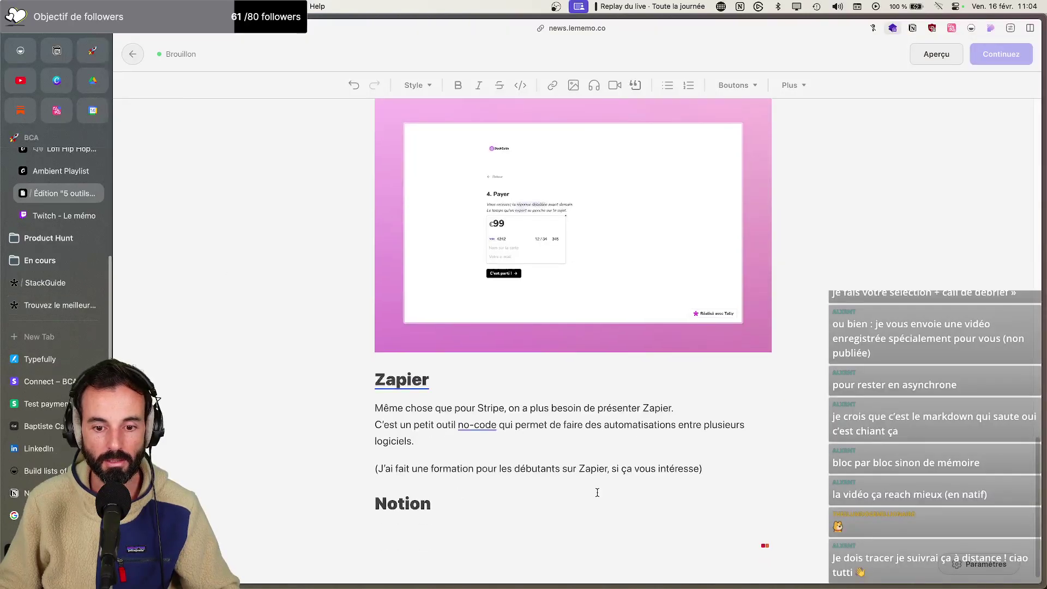
Turn 'formation pour les débutants' into a link to the copied Gumroad Zapier course URL
{"action": "left_click_drag", "start_coordinate": [431, 469], "coordinate": [560, 470]}
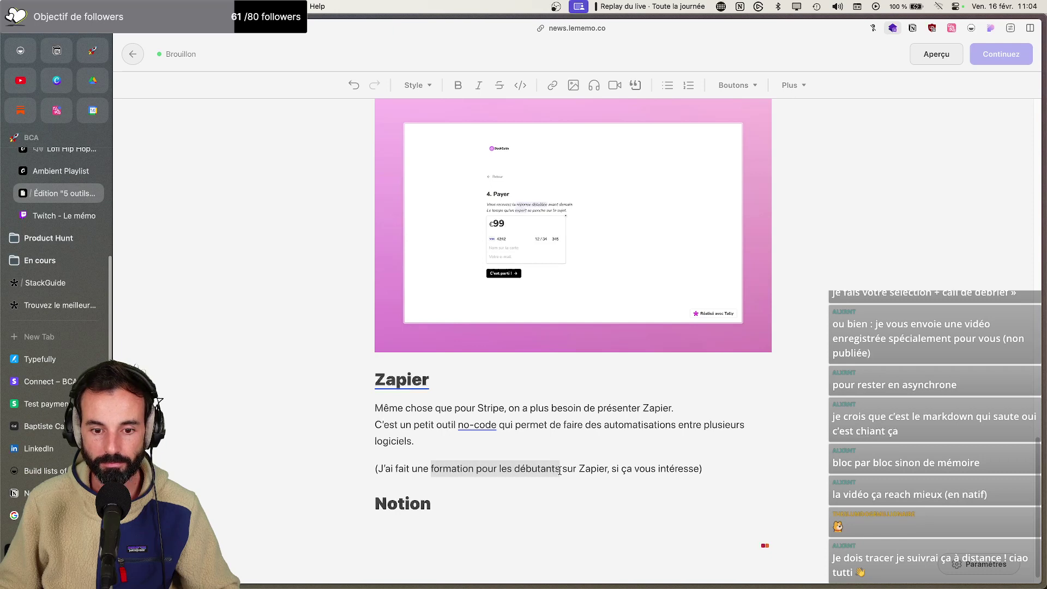
{"action": "key", "text": "super+v"}
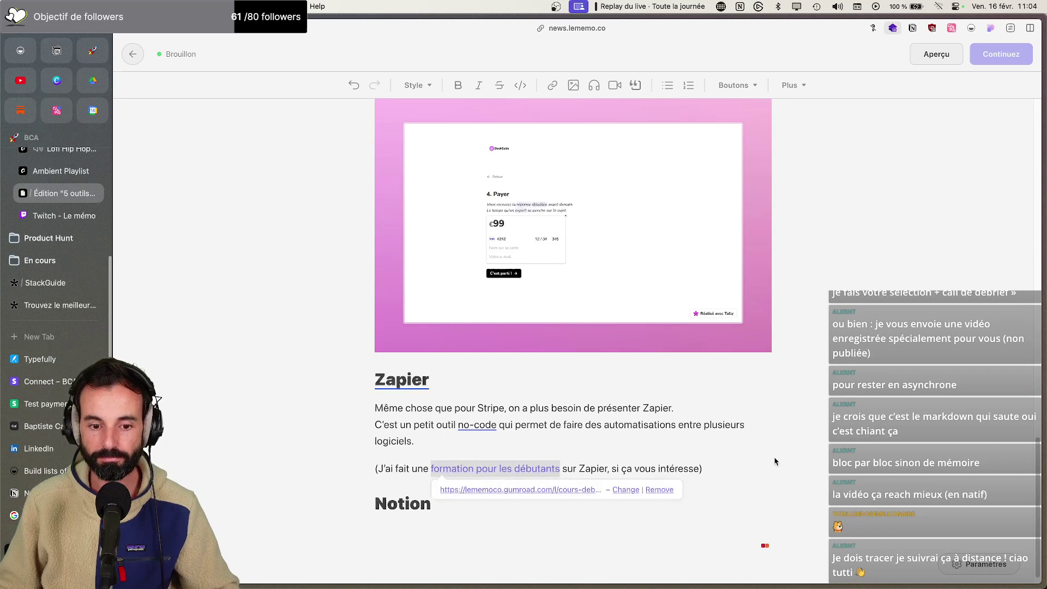
{"action": "left_click", "coordinate": [733, 465]}
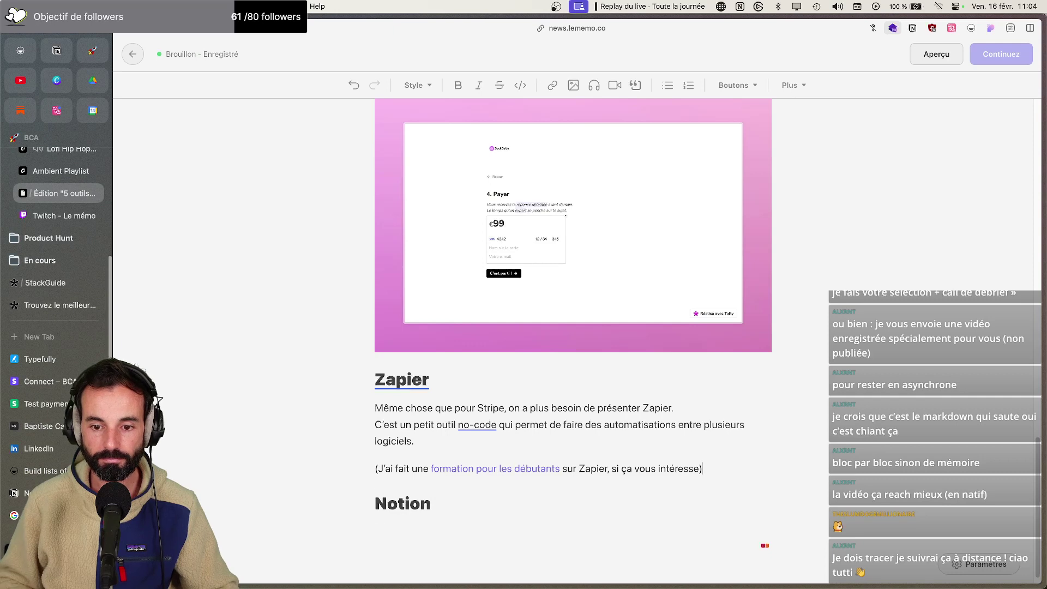
{"action": "key", "text": "Return"}
Add 'Dans mon projet je l'ai utilisé pour envoyer l'e-mail de confirmation suite à une demande' under the Zapier aside
{"action": "type", "text": "Dans m"}
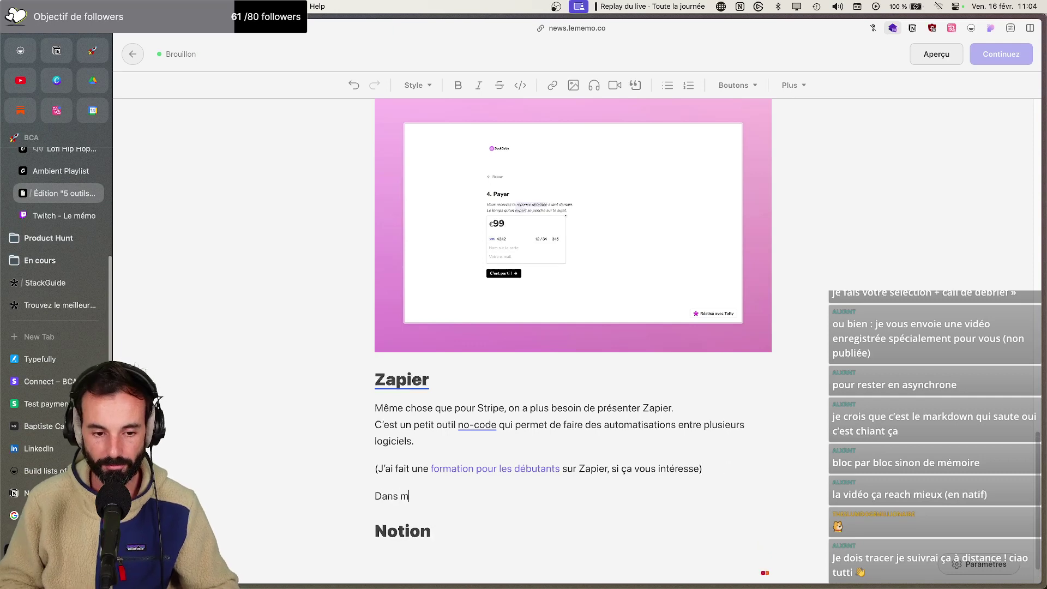
{"action": "type", "text": "on projet je l'ai "}
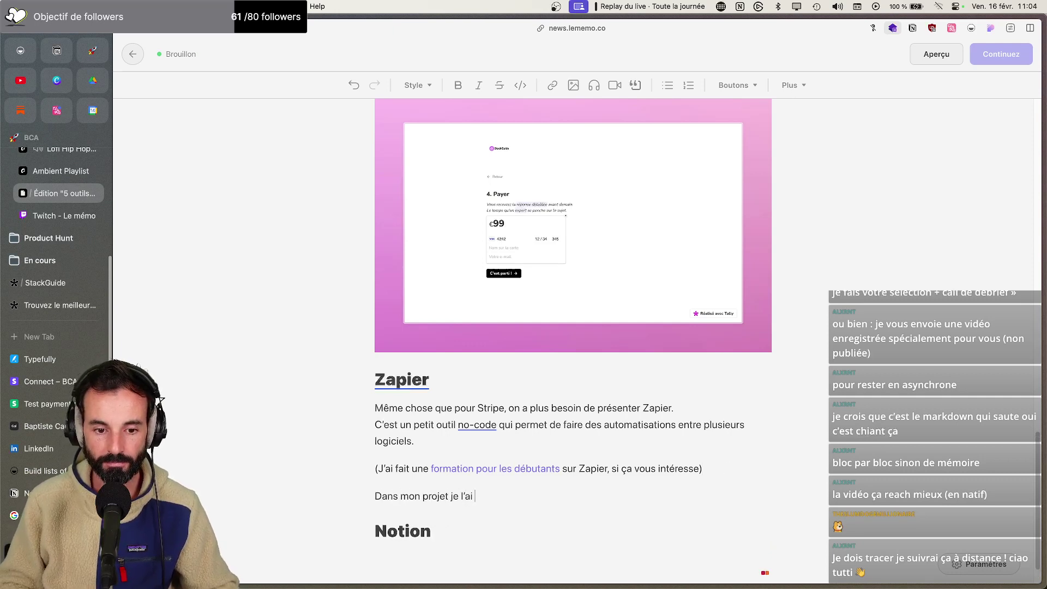
{"action": "type", "text": "utlisé pour "}
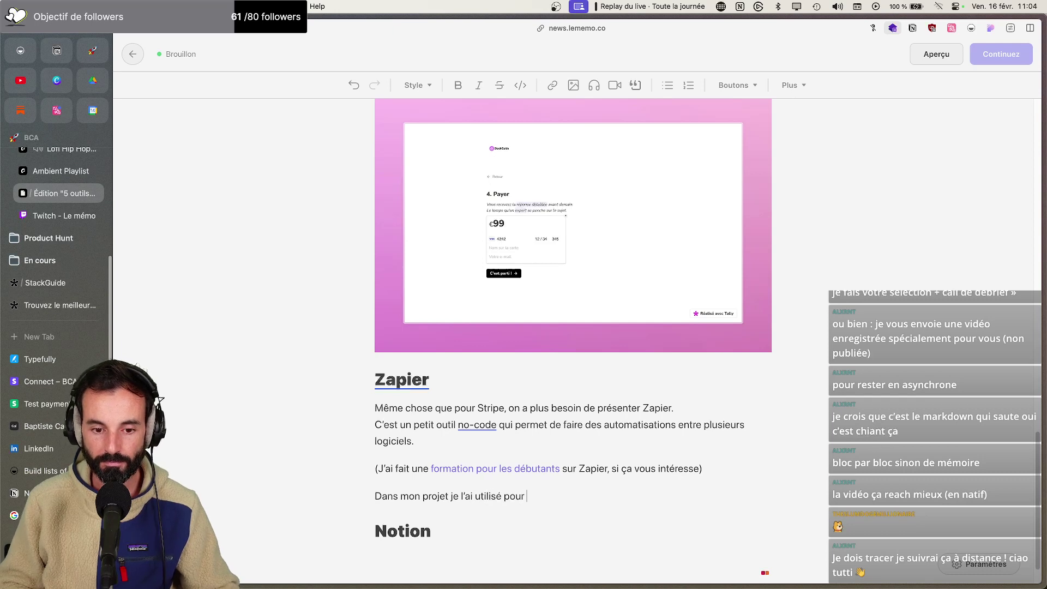
{"action": "type", "text": "envoyer l'e-ma"}
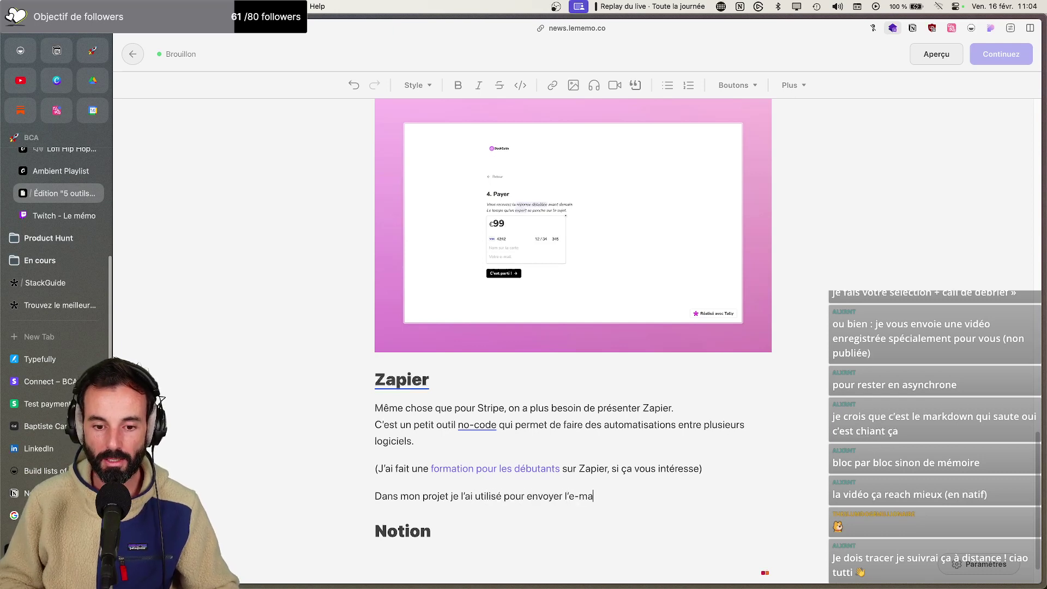
{"action": "type", "text": "il de confirmation"}
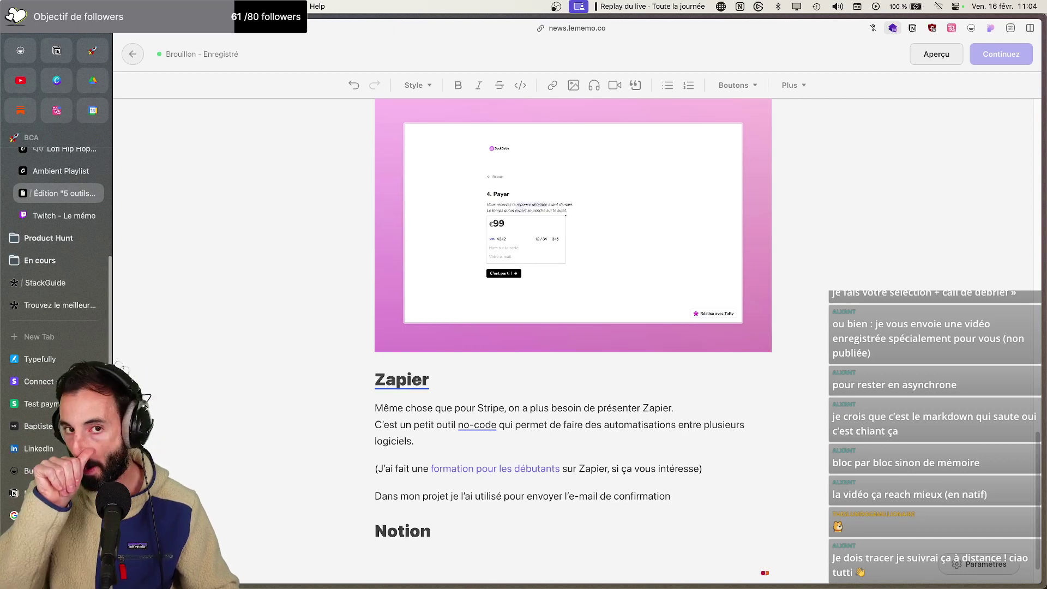
{"action": "type", "text": " suite à une demande eff"}
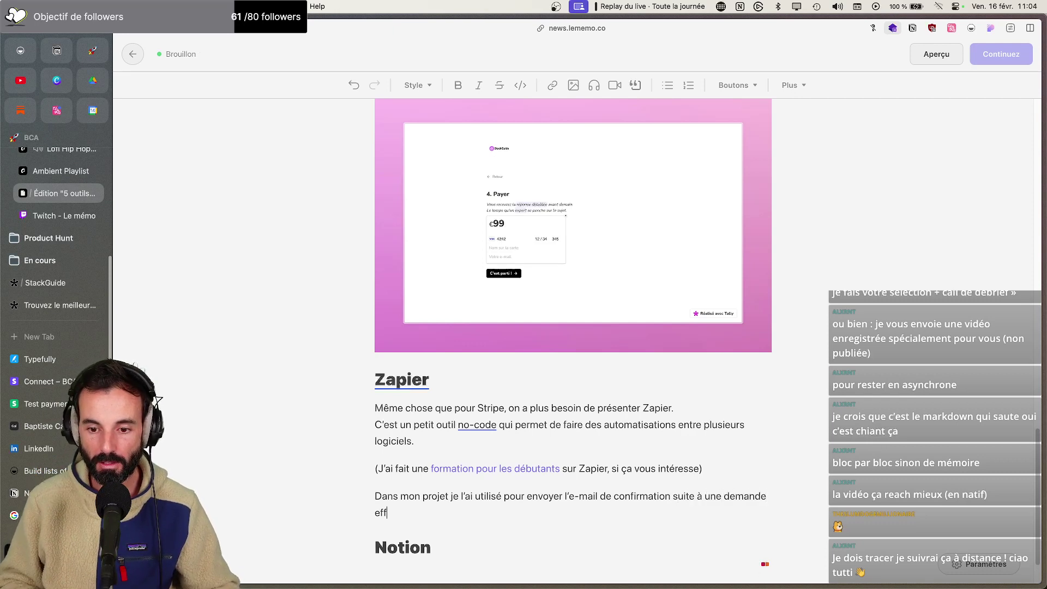
{"action": "type", "text": "ectuée sur le site"}
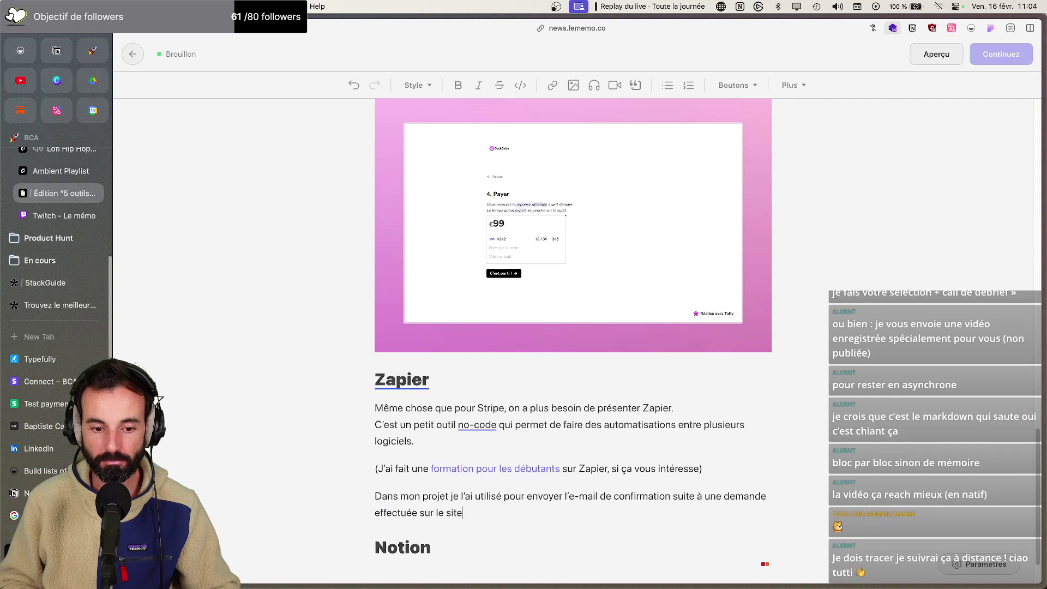
{"action": "type", "text": "."}
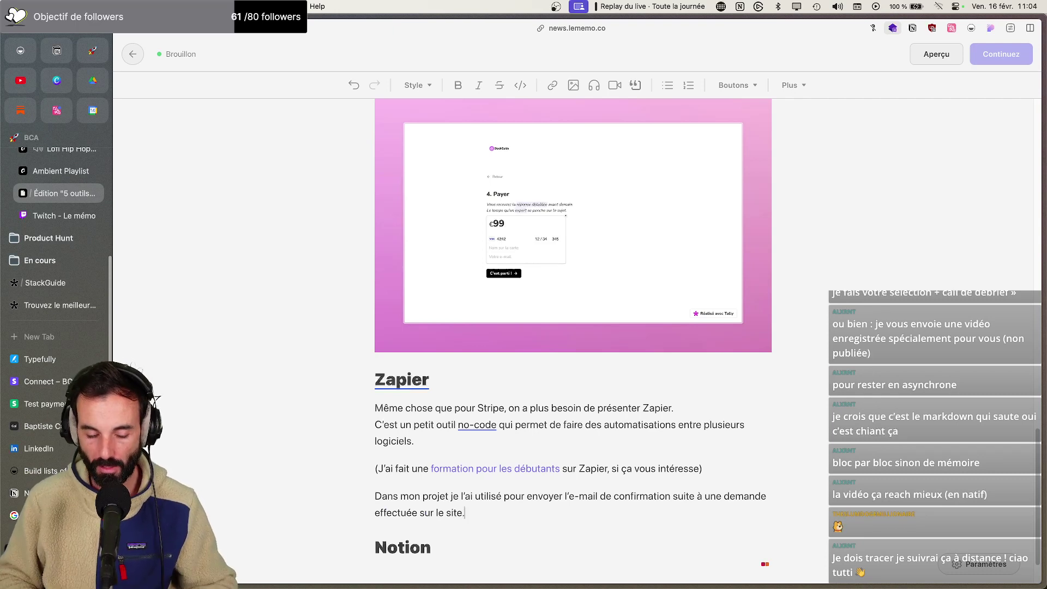
{"action": "key", "text": "Return"}
{"action": "type", "text": "C’est pas le m"}
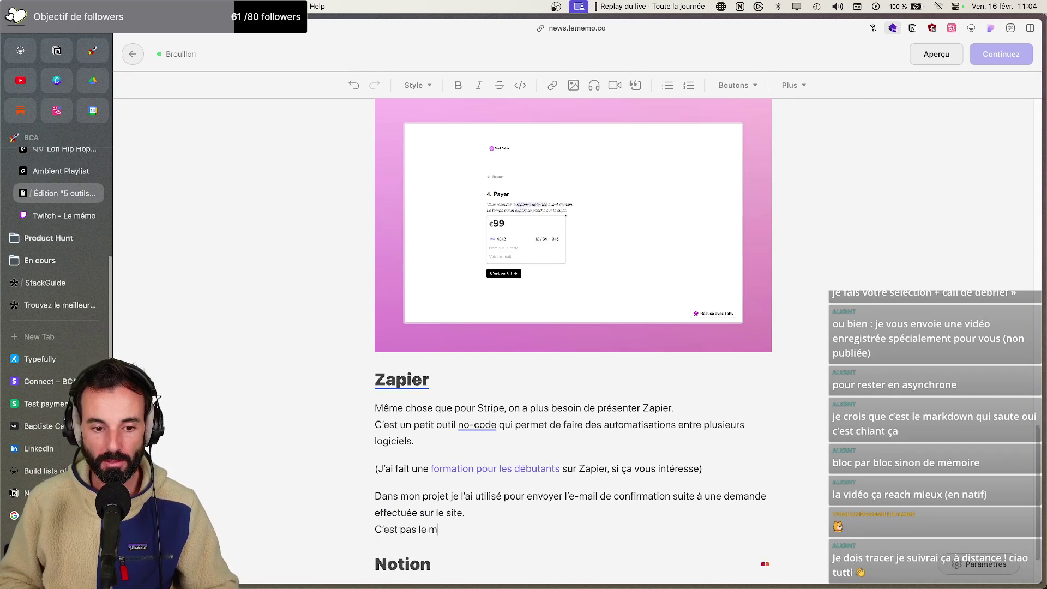
{"action": "key", "text": "BackSpace"}
{"action": "key", "text": "BackSpace"}
{"action": "key", "text": "BackSpace"}
{"action": "key", "text": "BackSpace"}
{"action": "key", "text": "BackSpace"}
{"action": "key", "text": "BackSpace"}
{"action": "key", "text": "BackSpace"}
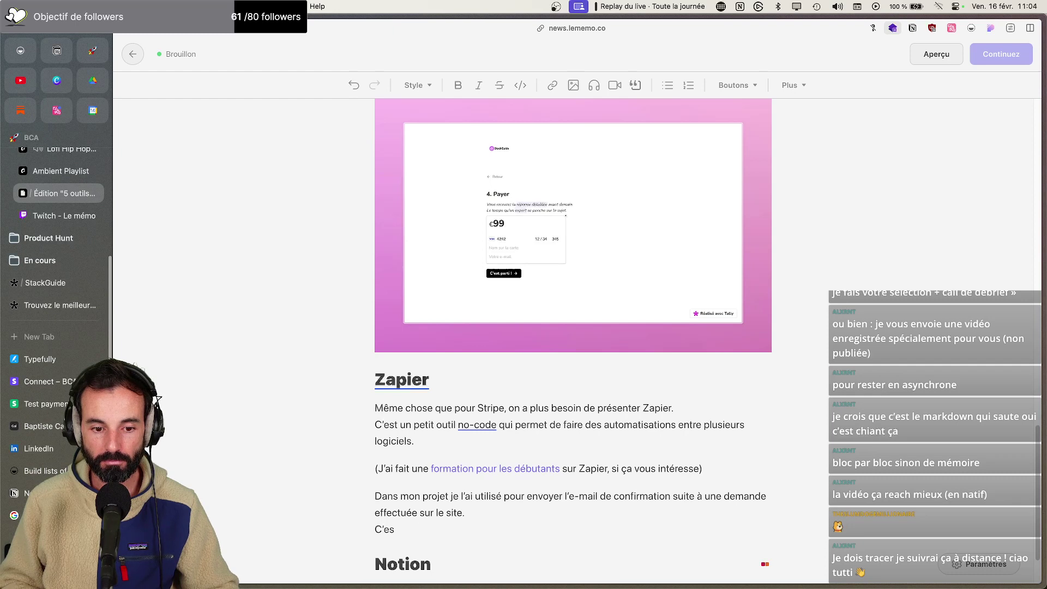
{"action": "key", "text": "BackSpace"}
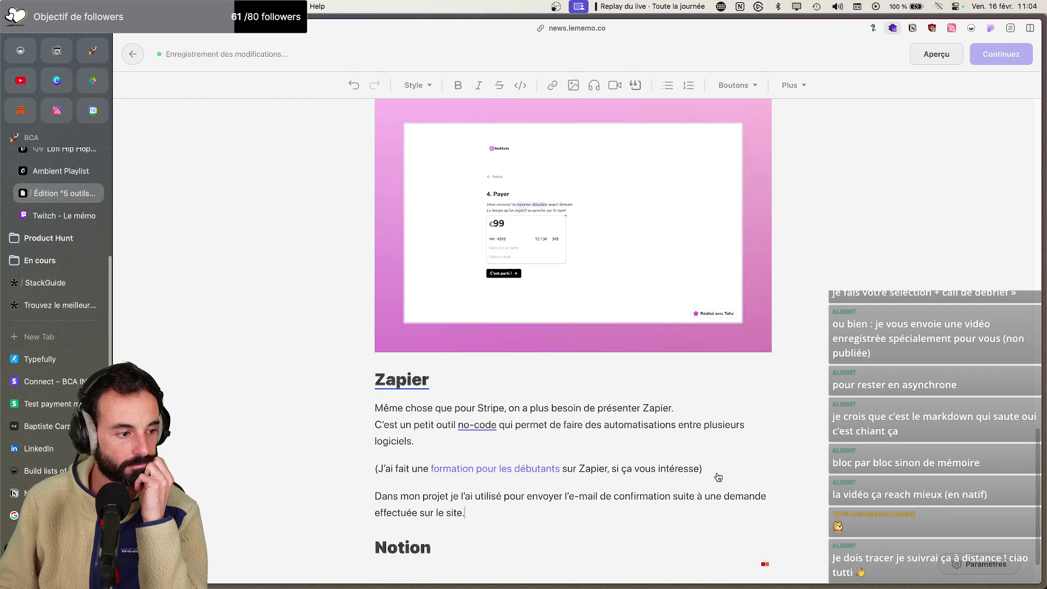
Extend the Tally description with complete onboardings replacing a mini-site, then begin the landing page/onboarding paragraph
{"action": "scroll", "coordinate": [701, 468], "scroll_direction": "down", "scroll_amount": 2}
{"action": "scroll", "coordinate": [401, 450], "scroll_direction": "up", "scroll_amount": 4}
{"action": "scroll", "coordinate": [400, 451], "scroll_direction": "up", "scroll_amount": 20}
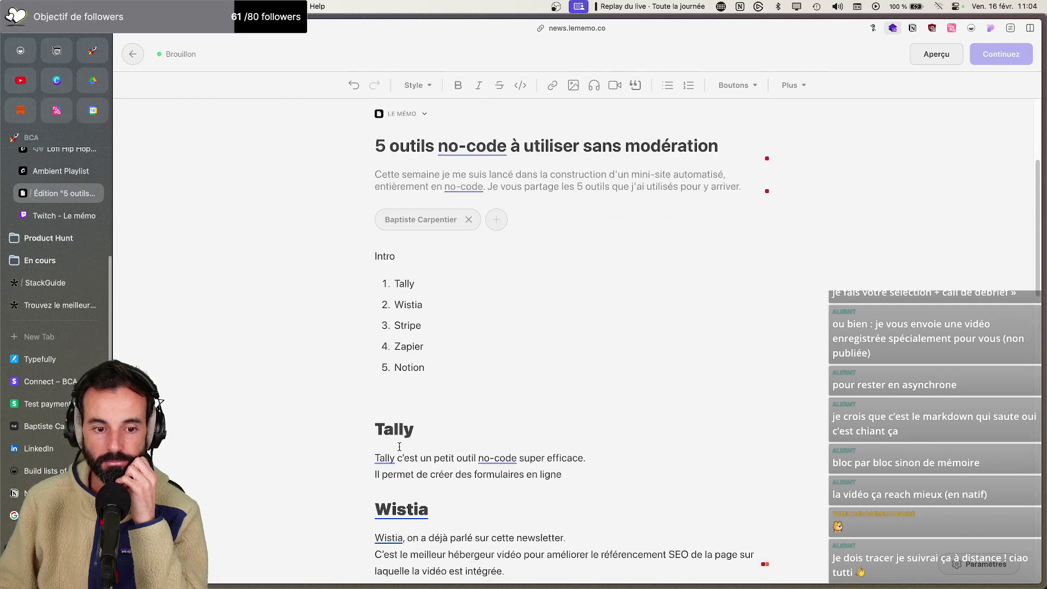
{"action": "scroll", "coordinate": [399, 445], "scroll_direction": "down", "scroll_amount": 5}
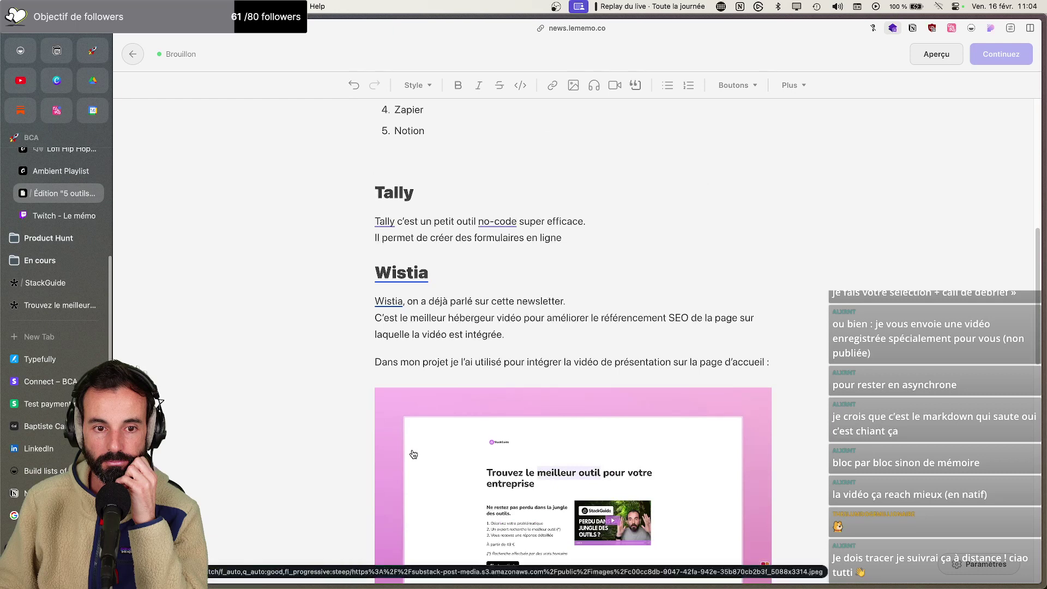
{"action": "left_click", "coordinate": [587, 233]}
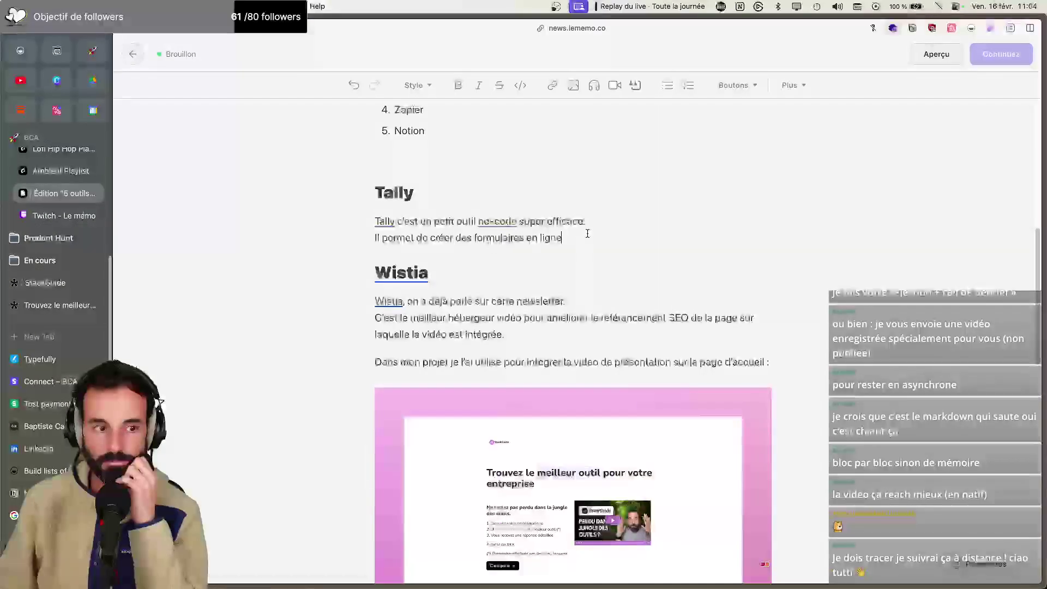
{"action": "type", "text": "et va "}
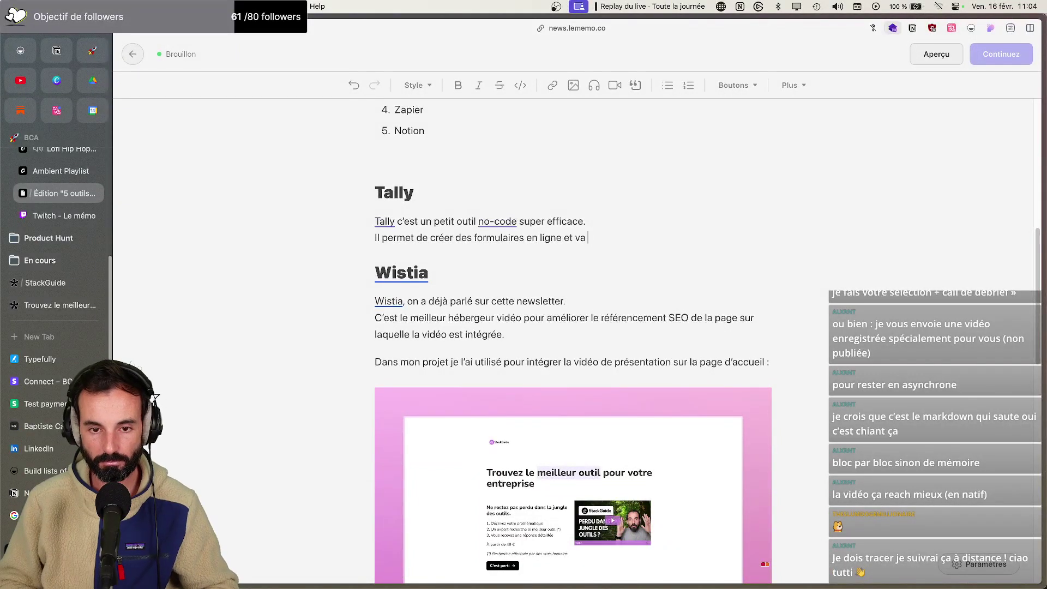
{"action": "type", "text": "même encore pl"}
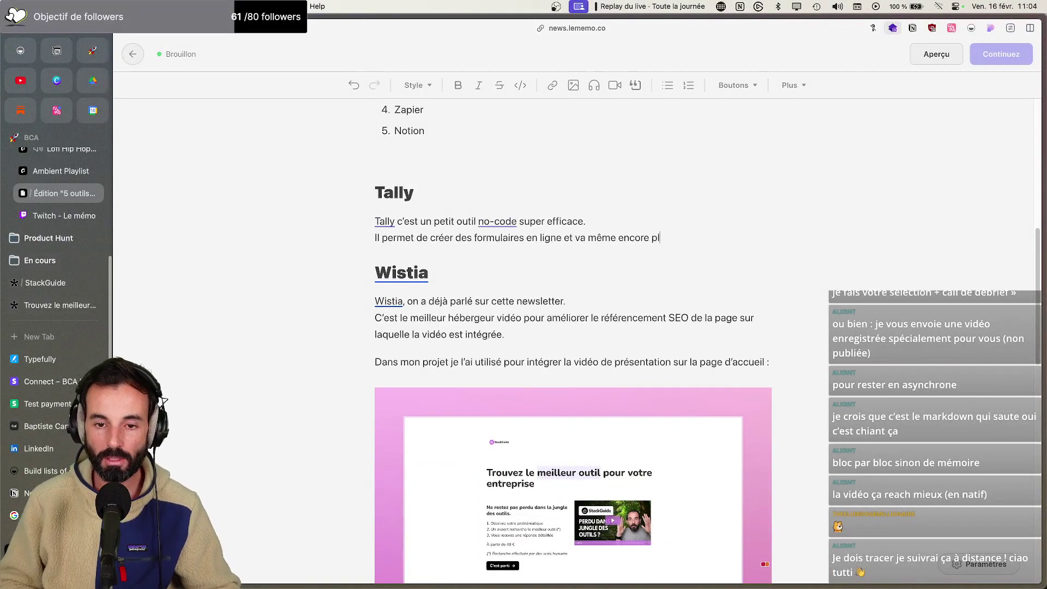
{"action": "type", "text": "us loin en propo"}
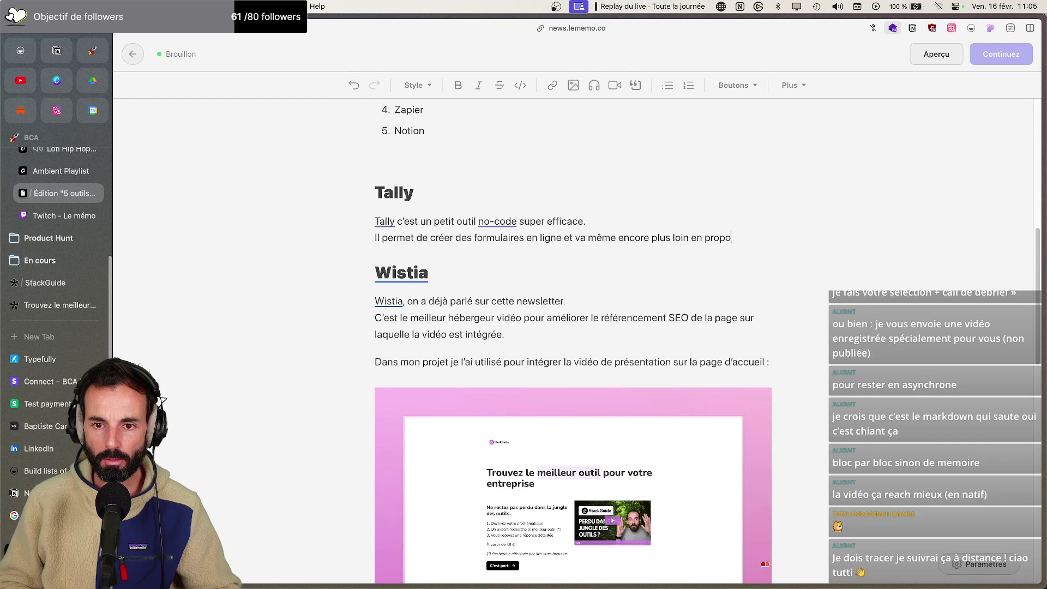
{"action": "type", "text": "sant des “"}
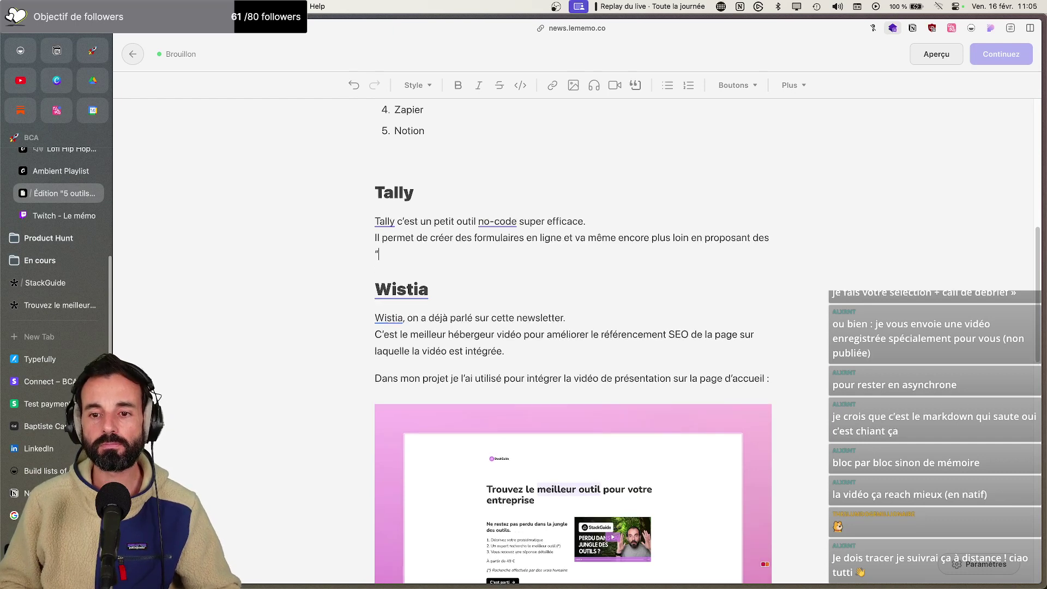
{"action": "type", "text": "onboarding” complet"}
{"action": "key", "text": "BackSpace"}
{"action": "key", "text": "BackSpace"}
{"action": "key", "text": "BackSpace"}
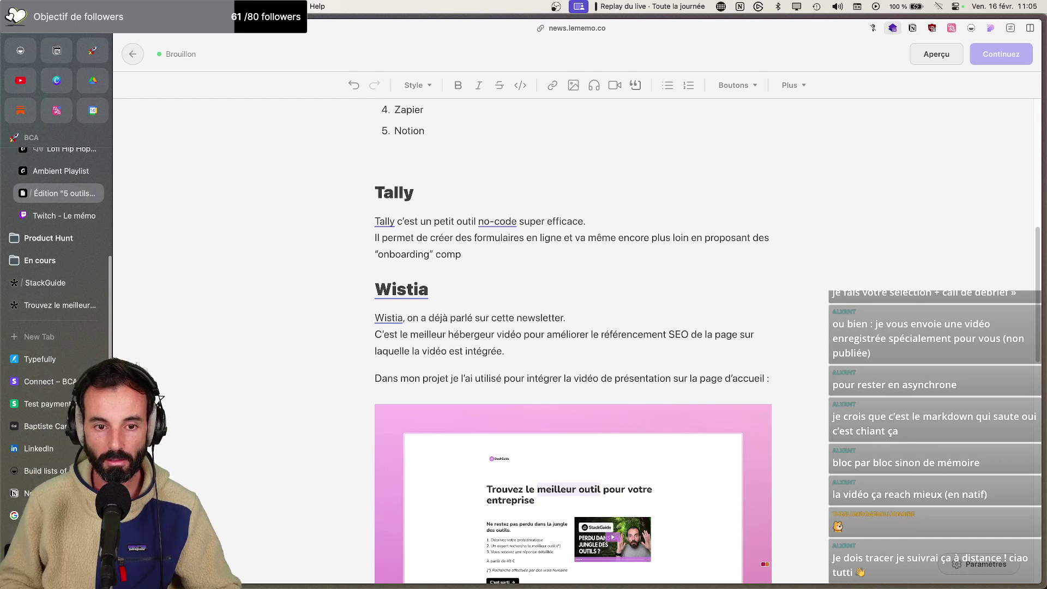
{"action": "type", "text": "qui "}
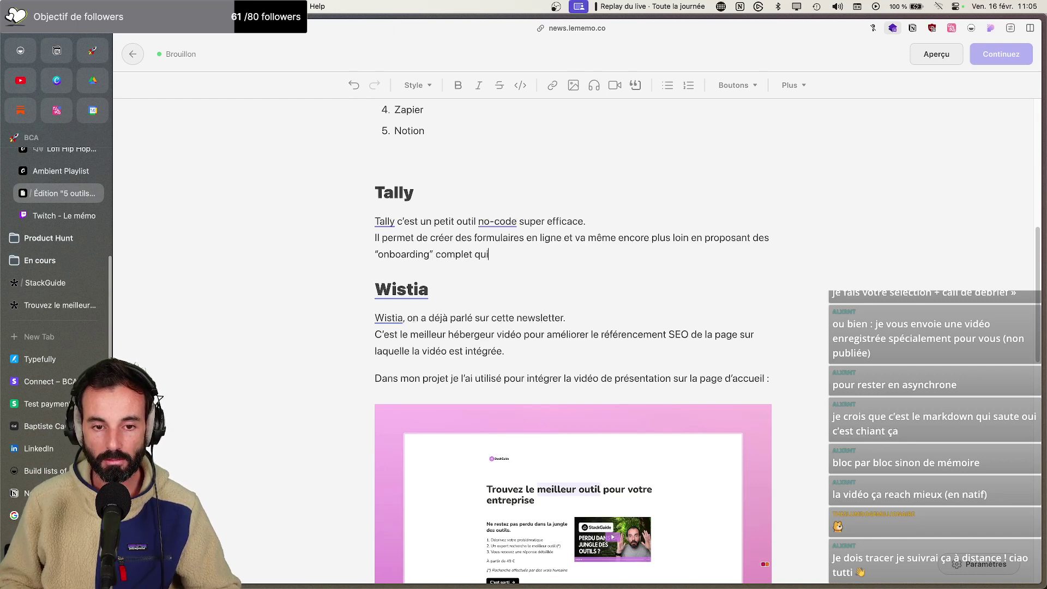
{"action": "type", "text": "qui peuven"}
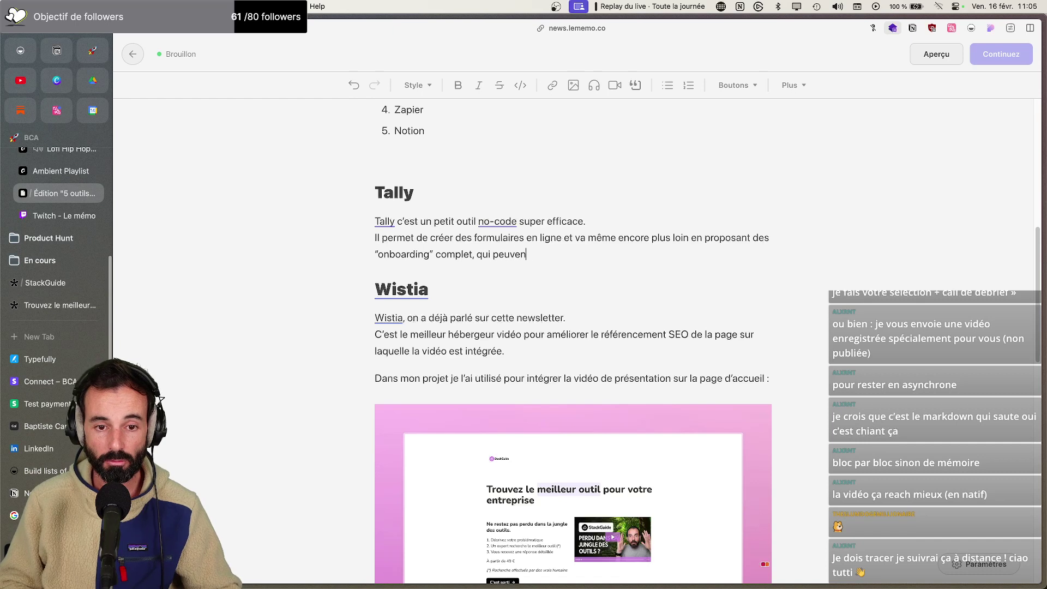
{"action": "type", "text": "t largement rempla"}
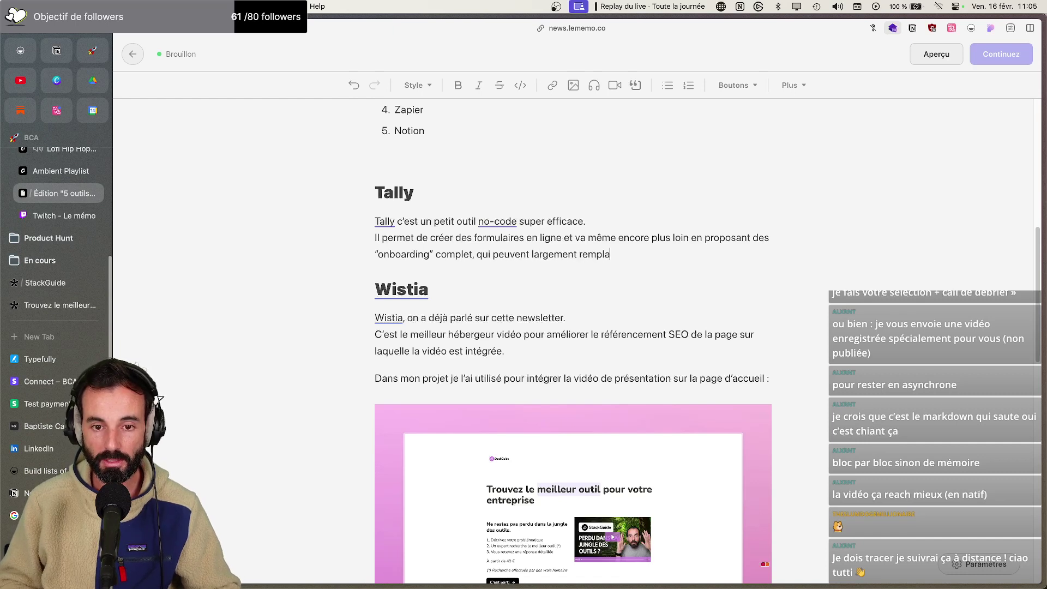
{"action": "type", "text": "cer un mini-site."}
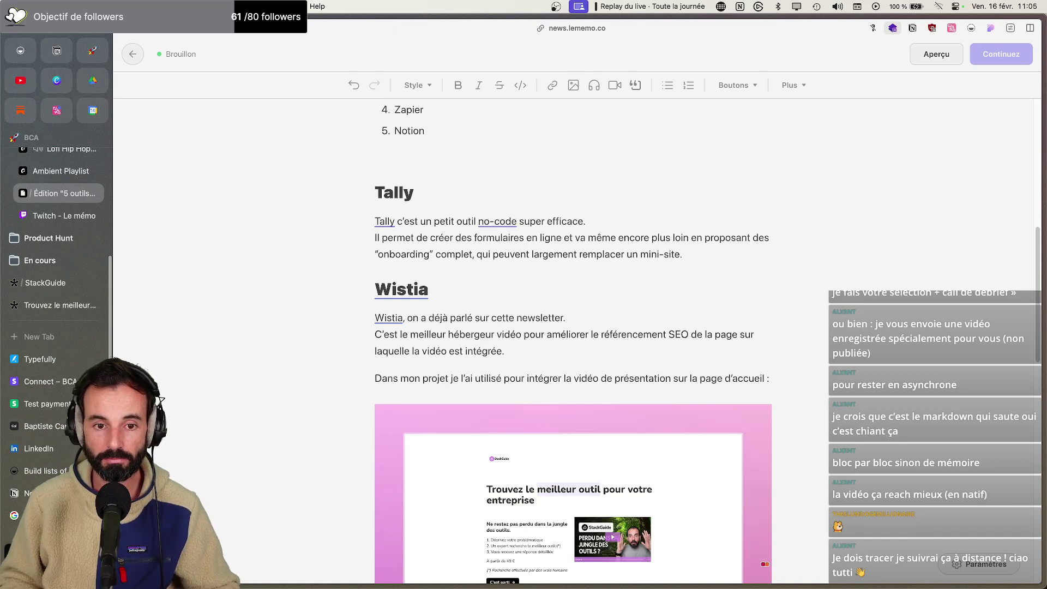
{"action": "key", "text": "Return"}
{"action": "type", "text": "Dans mon projet "}
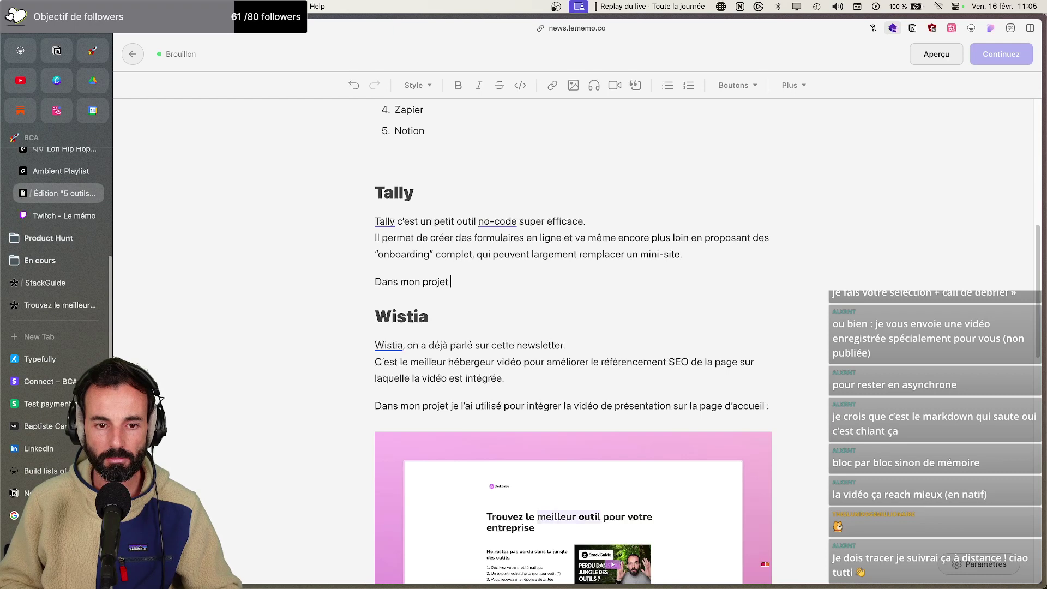
{"action": "type", "text": "je l'ai utilisé comme"}
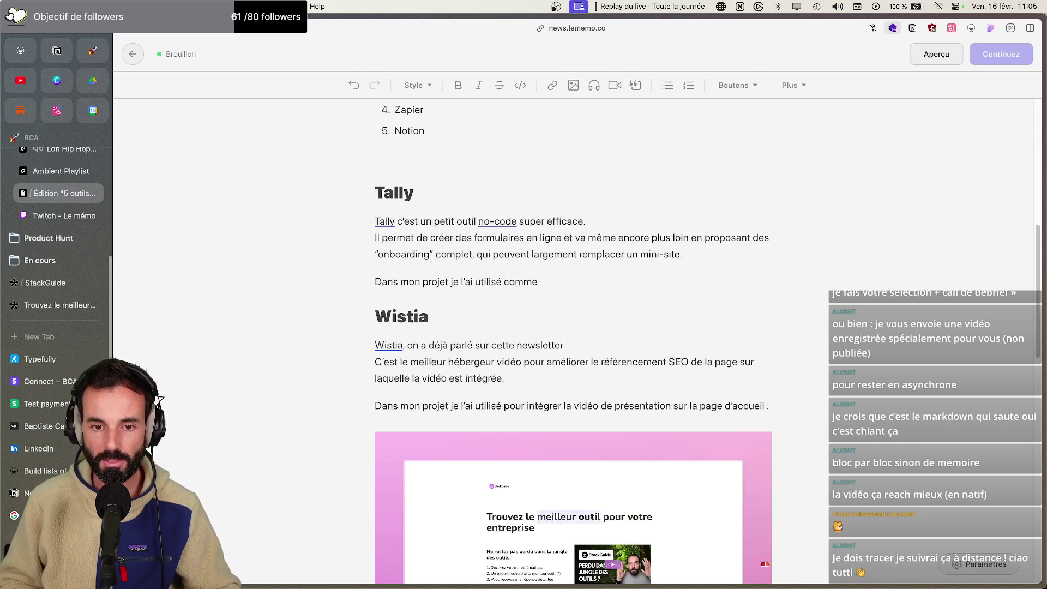
{"action": "type", "text": " landi"}
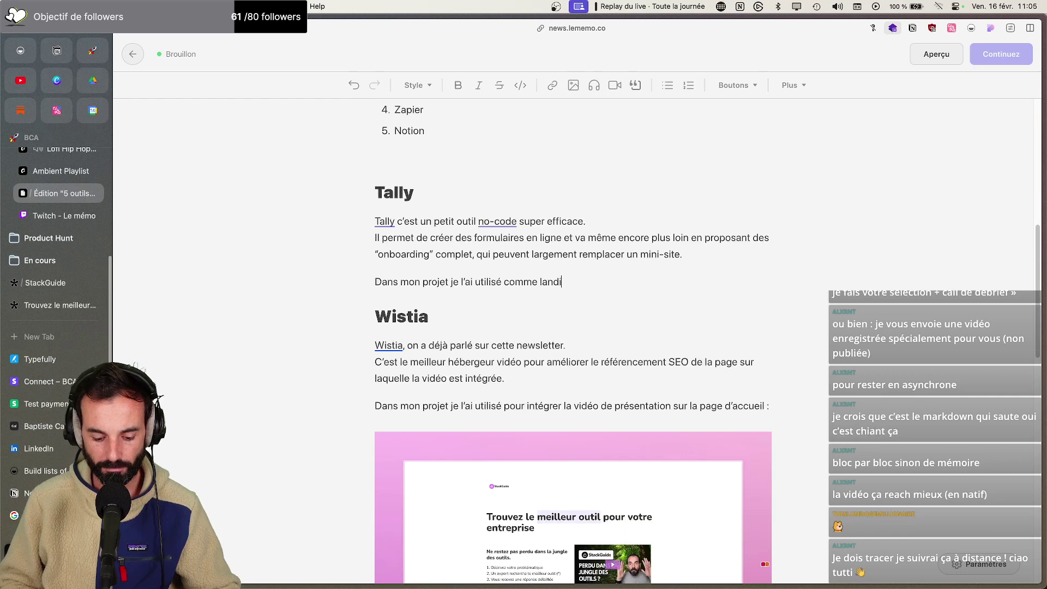
{"action": "type", "text": "ng page, maius a"}
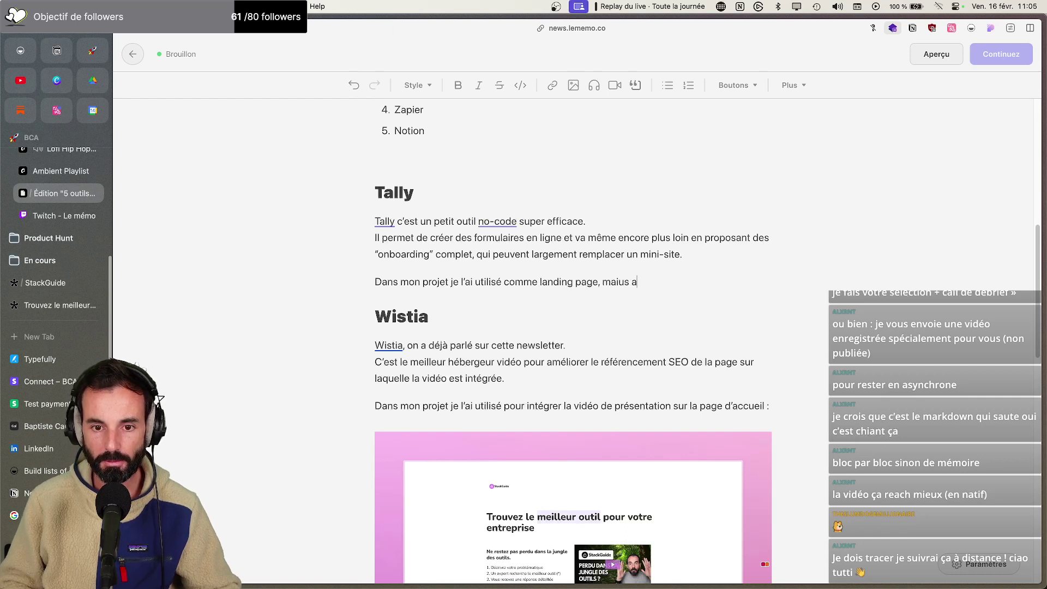
{"action": "type", "text": "uaussi "}
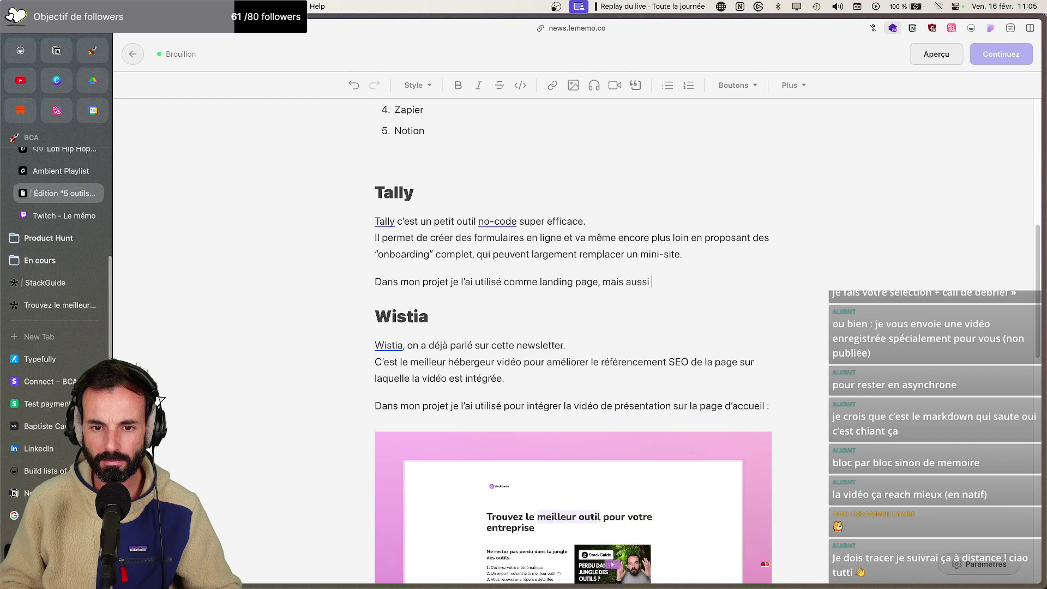
{"action": "type", "text": "comme parcour"}
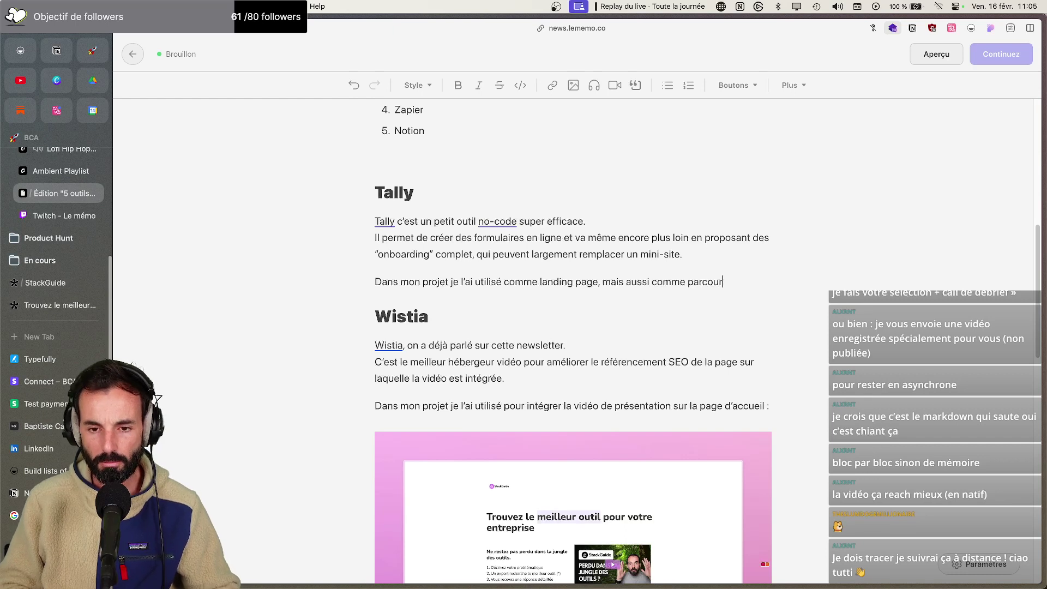
{"action": "type", "text": "s d'onboarding complet po"}
{"action": "type", "text": "ur récupé"}
{"action": "type", "text": "rer la dem"}
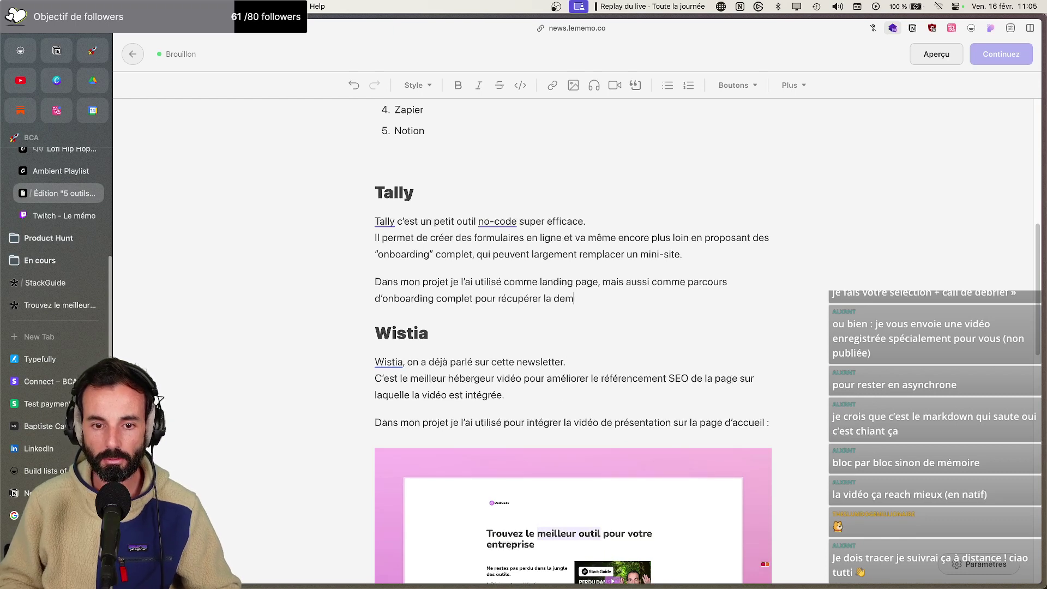
{"action": "type", "text": "andes des utilis"}
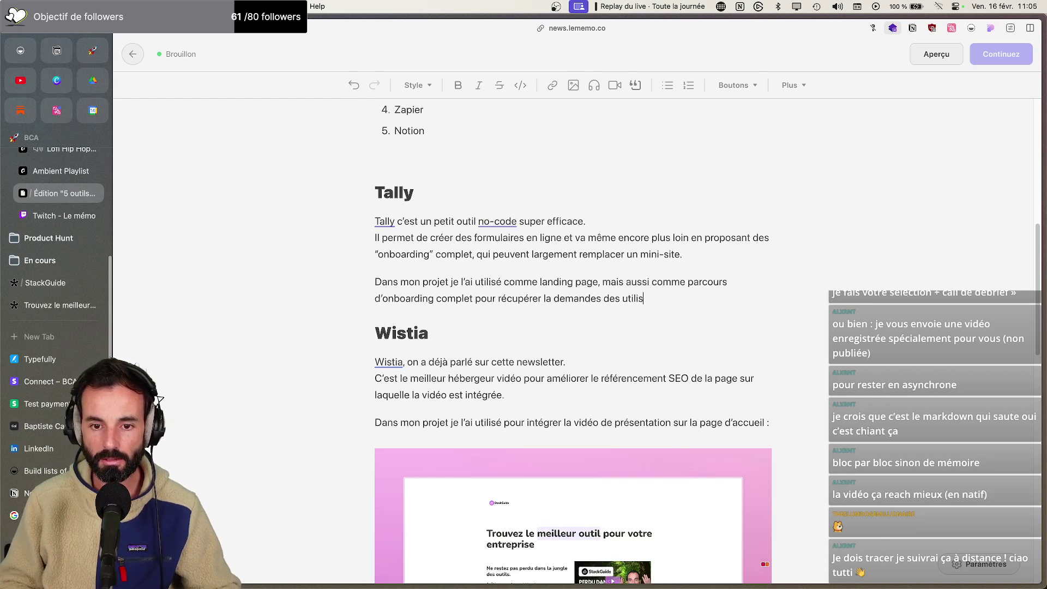
{"action": "type", "text": "ateurs."}
Screenshot the form's '3. Choisissez vos options' step and paste it below the Tally paragraph
{"action": "left_click", "coordinate": [55, 283]}
{"action": "left_click", "coordinate": [82, 305]}
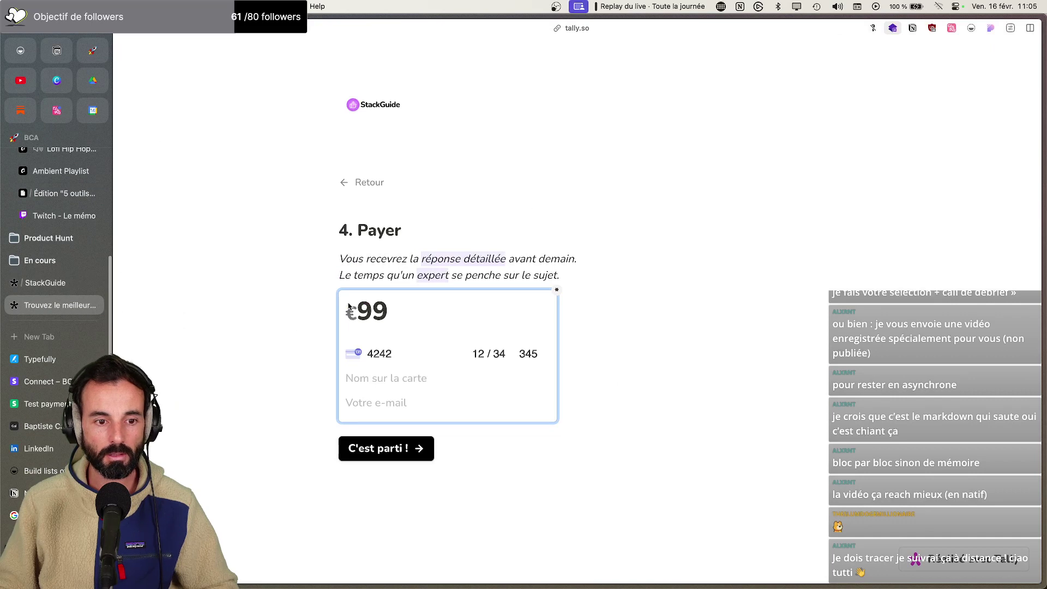
{"action": "left_click", "coordinate": [342, 182]}
{"action": "scroll", "coordinate": [436, 218], "scroll_direction": "down", "scroll_amount": 3}
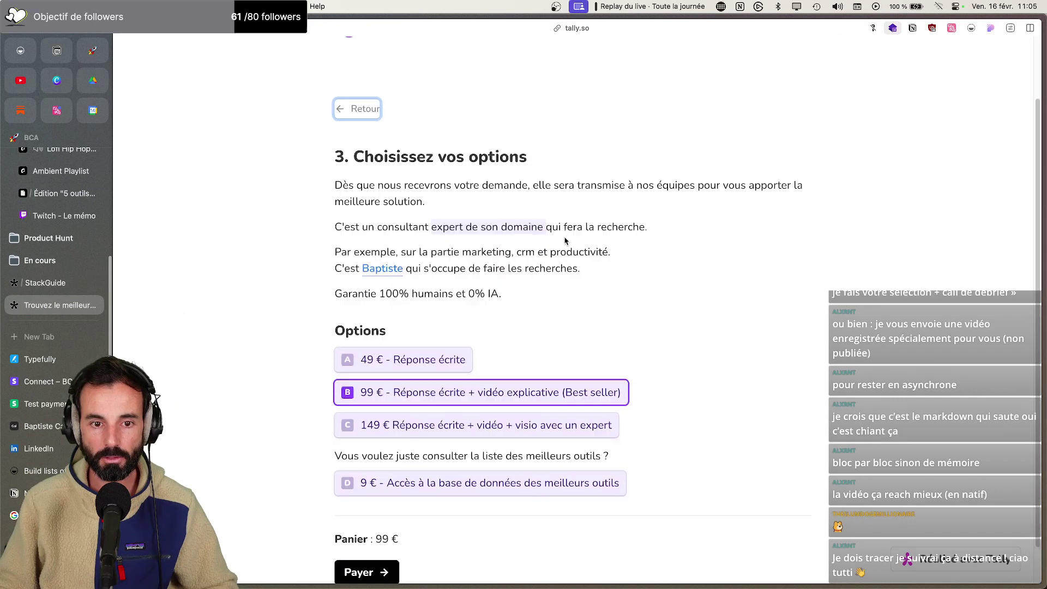
{"action": "key", "text": "super+minus"}
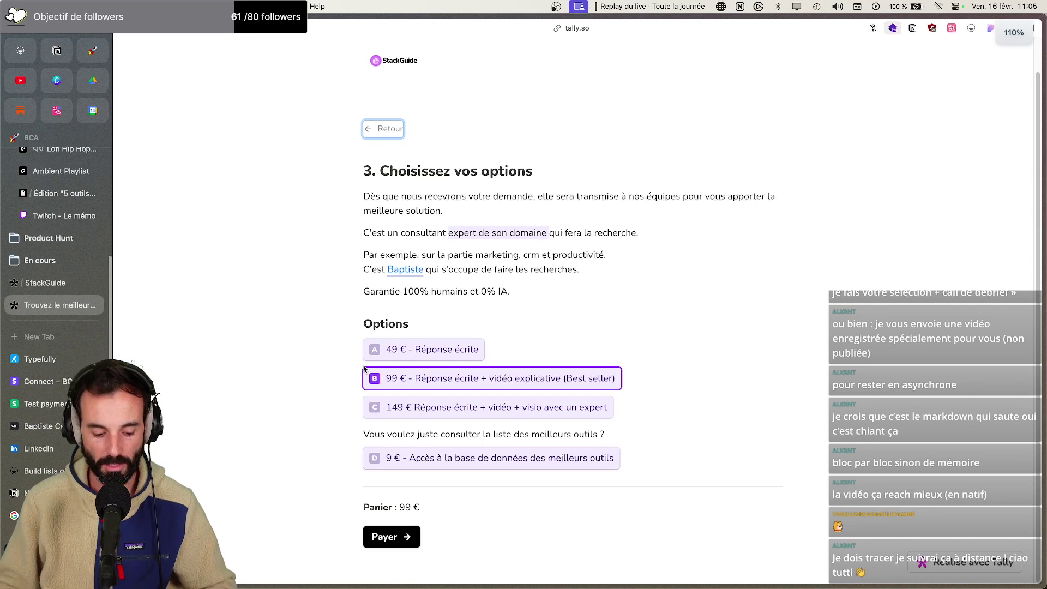
{"action": "key", "text": "super+shift+5"}
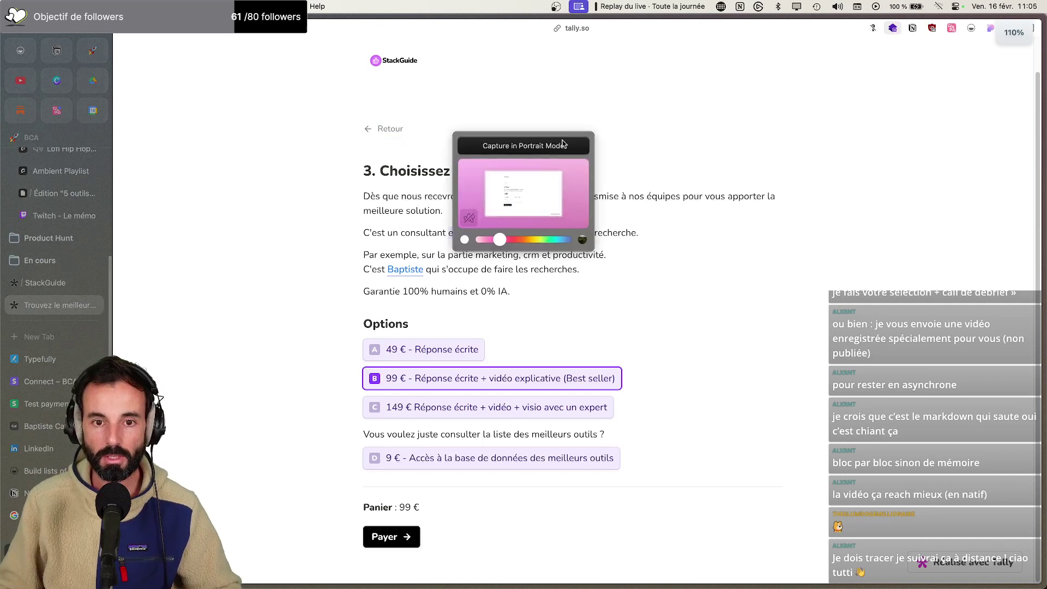
{"action": "left_click", "coordinate": [561, 144]}
{"action": "left_click", "coordinate": [988, 27]}
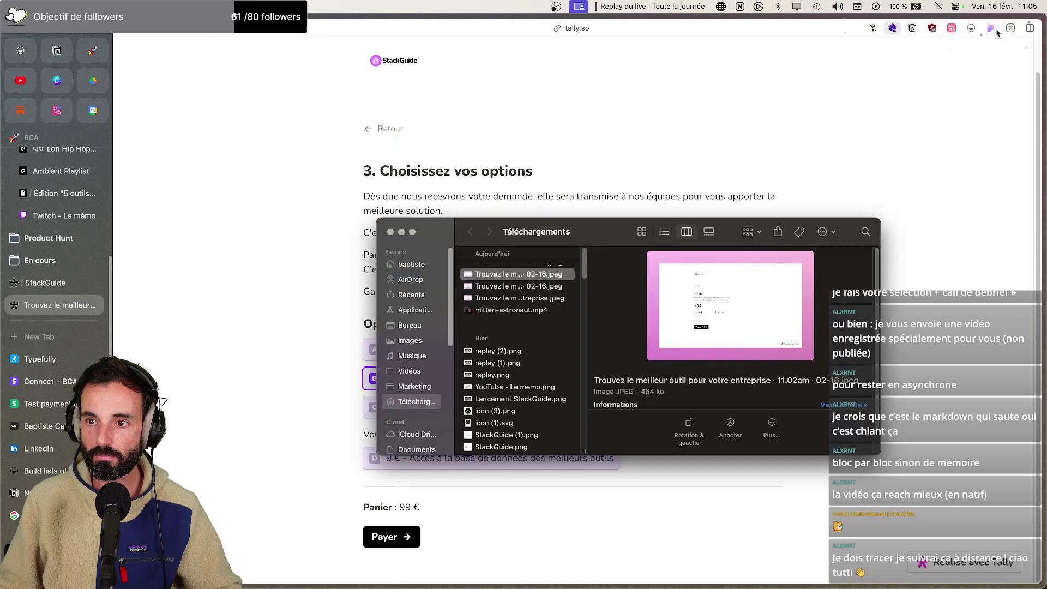
{"action": "left_click", "coordinate": [60, 193]}
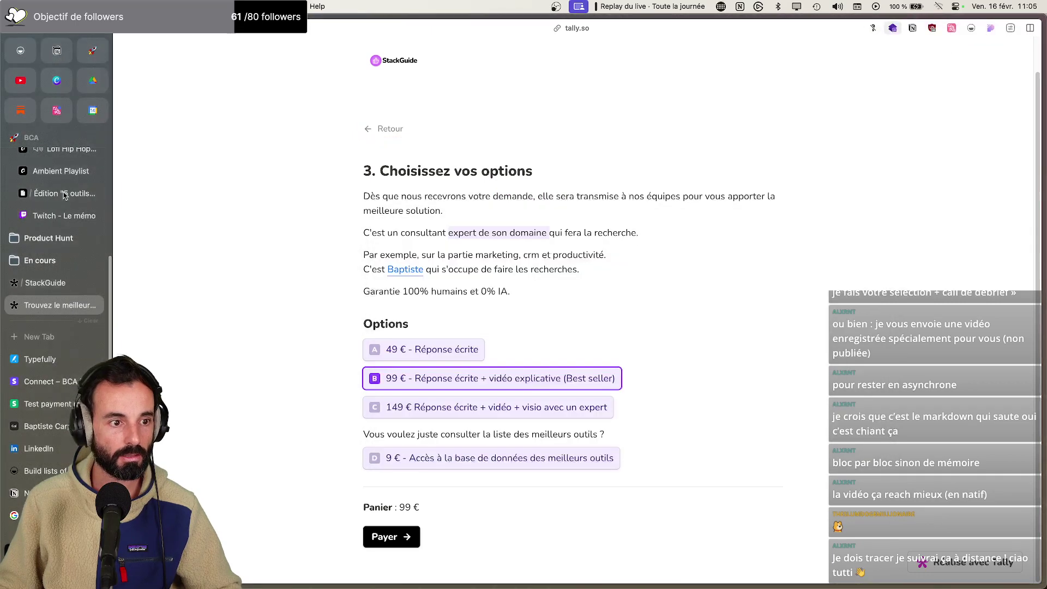
{"action": "key", "text": "Return"}
{"action": "key", "text": "super+v"}
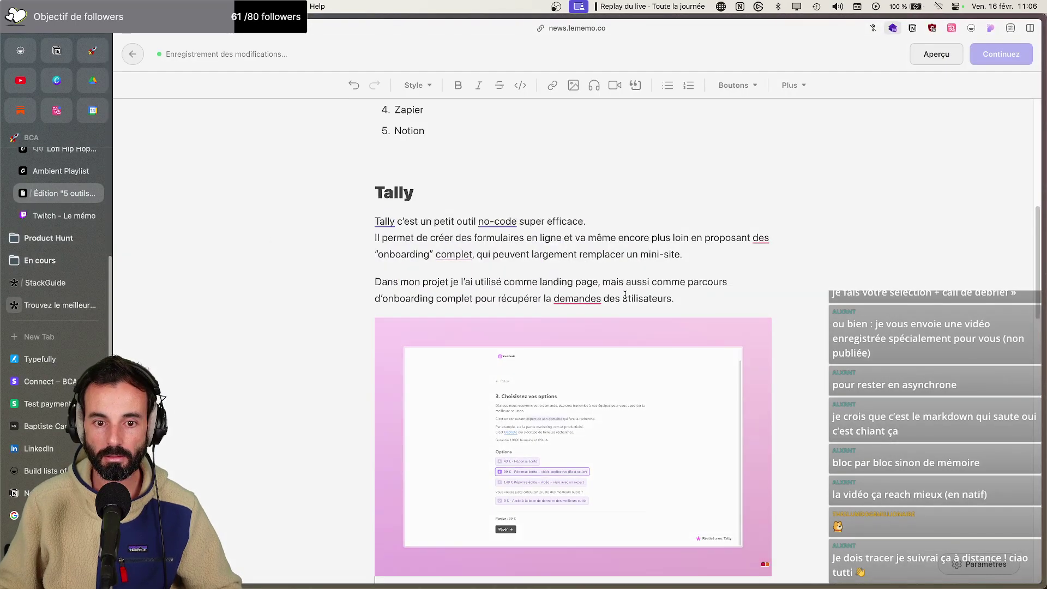
Change 'demandes' to 'demande' and accept the 'complets' spelling suggestion for 'complet' in the Tally section
{"action": "left_click", "coordinate": [600, 298]}
{"action": "key", "text": "BackSpace"}
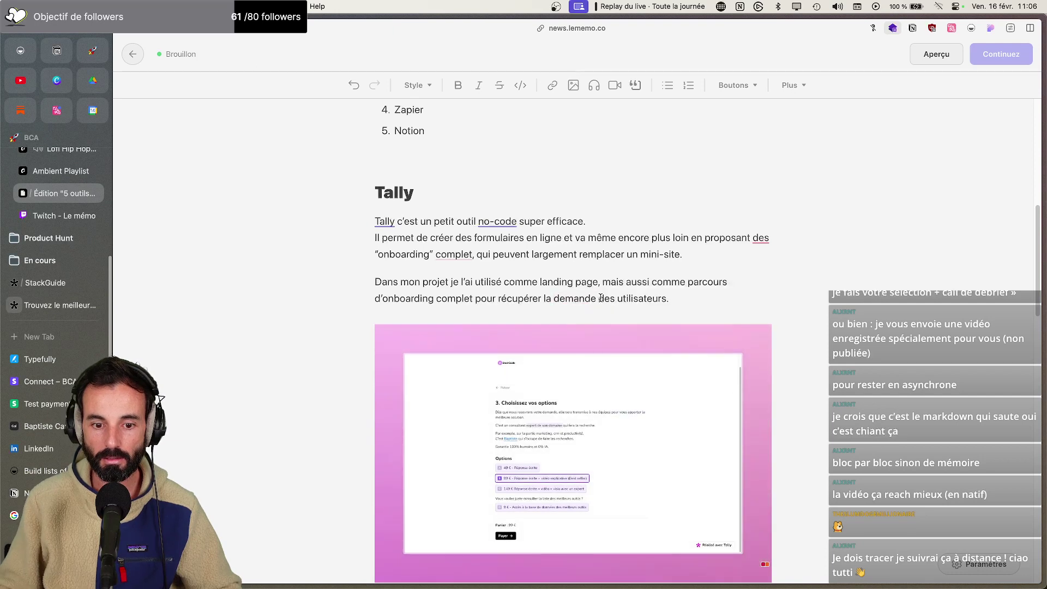
{"action": "scroll", "coordinate": [602, 301], "scroll_direction": "down", "scroll_amount": 2}
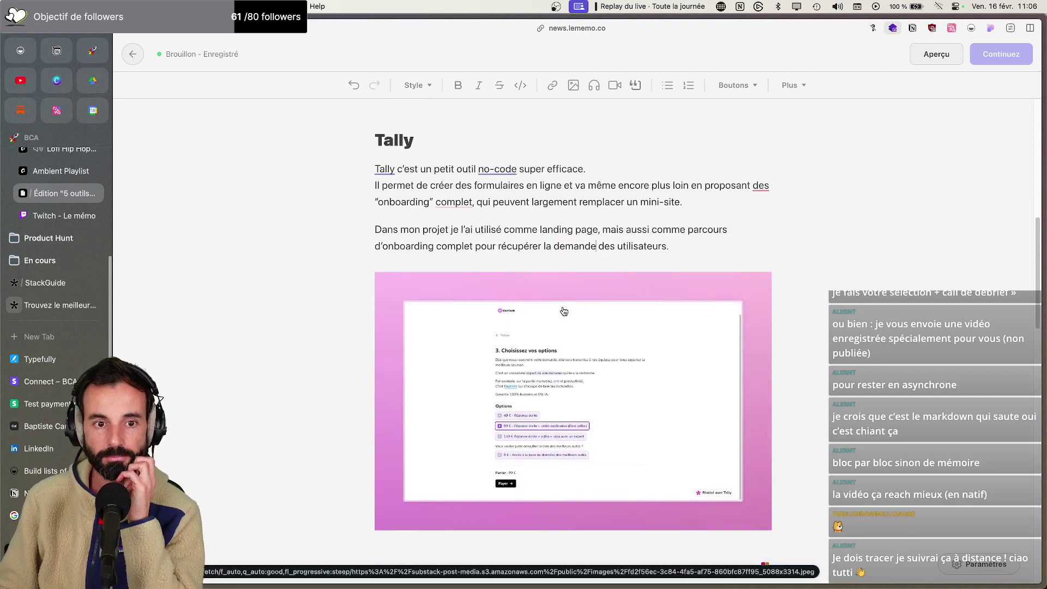
{"action": "scroll", "coordinate": [559, 302], "scroll_direction": "up", "scroll_amount": 5}
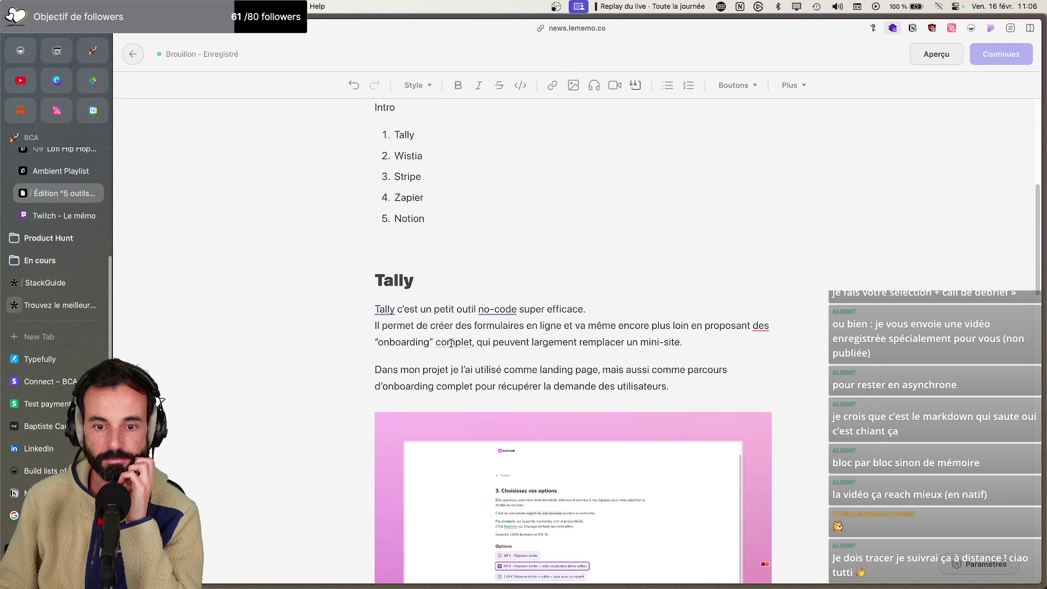
{"action": "right_click", "coordinate": [450, 342]}
{"action": "left_click", "coordinate": [492, 369]}
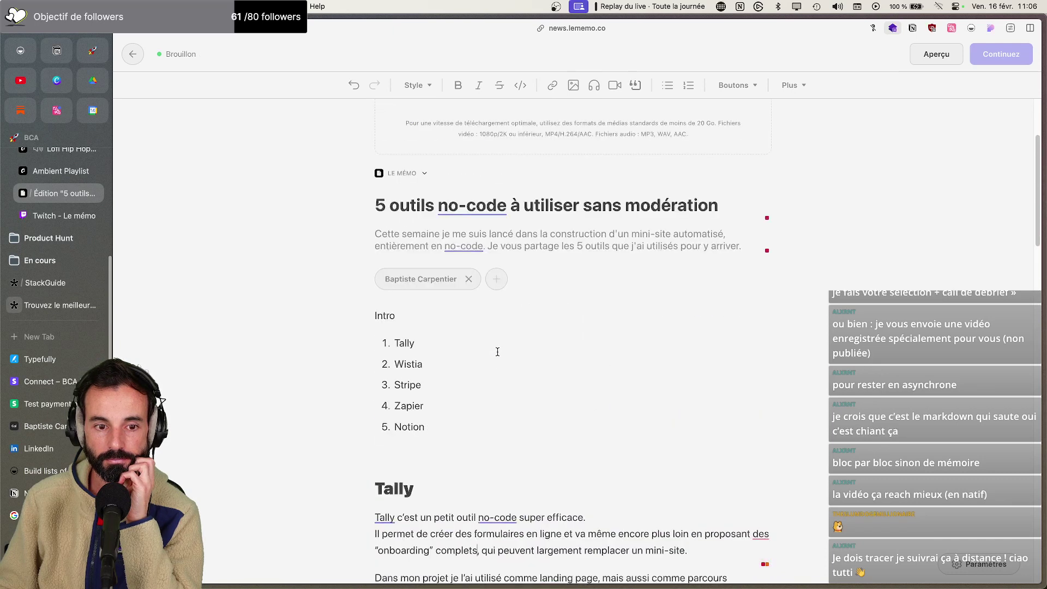
{"action": "scroll", "coordinate": [497, 351], "scroll_direction": "down", "scroll_amount": 20}
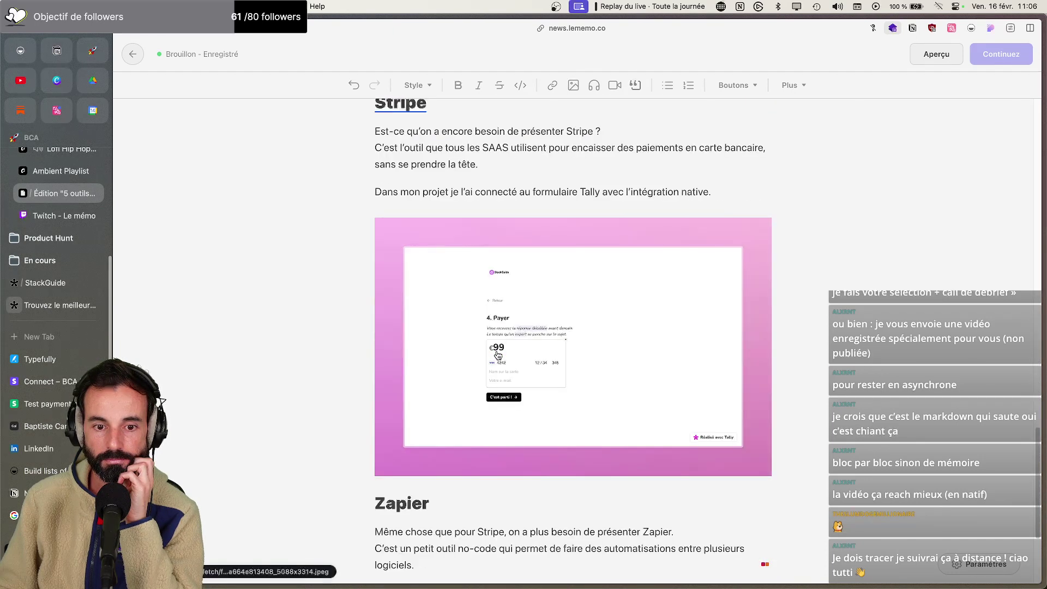
{"action": "scroll", "coordinate": [498, 355], "scroll_direction": "down", "scroll_amount": 3}
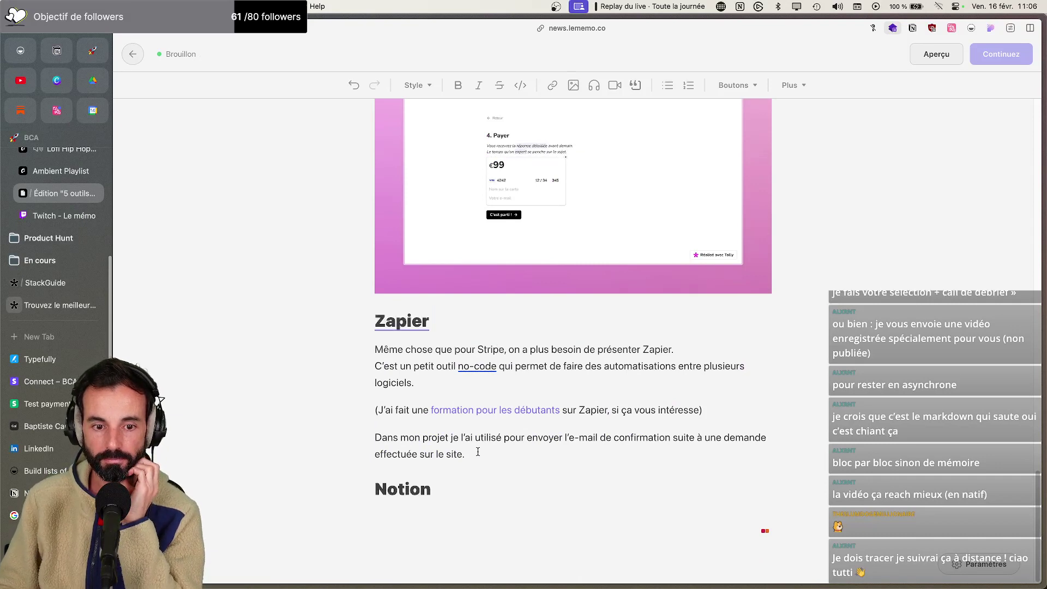
{"action": "key", "text": "super+t"}
Open the StackGuide zap from the StackGuide folder in Zapier's zaps dashboard
{"action": "type", "text": "zapier.com"}
{"action": "key", "text": "Return"}
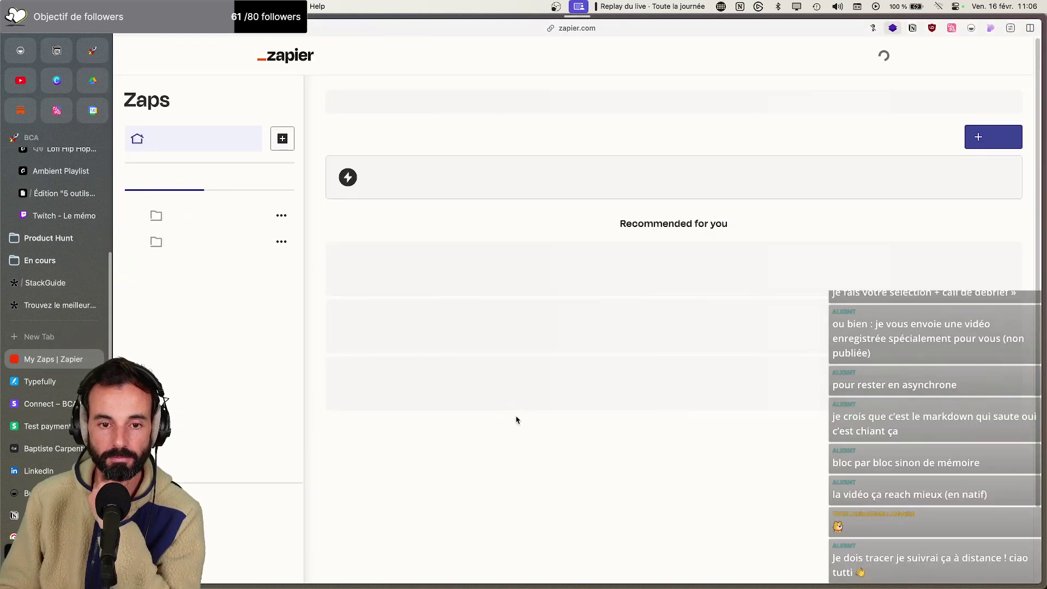
{"action": "left_click", "coordinate": [351, 242]}
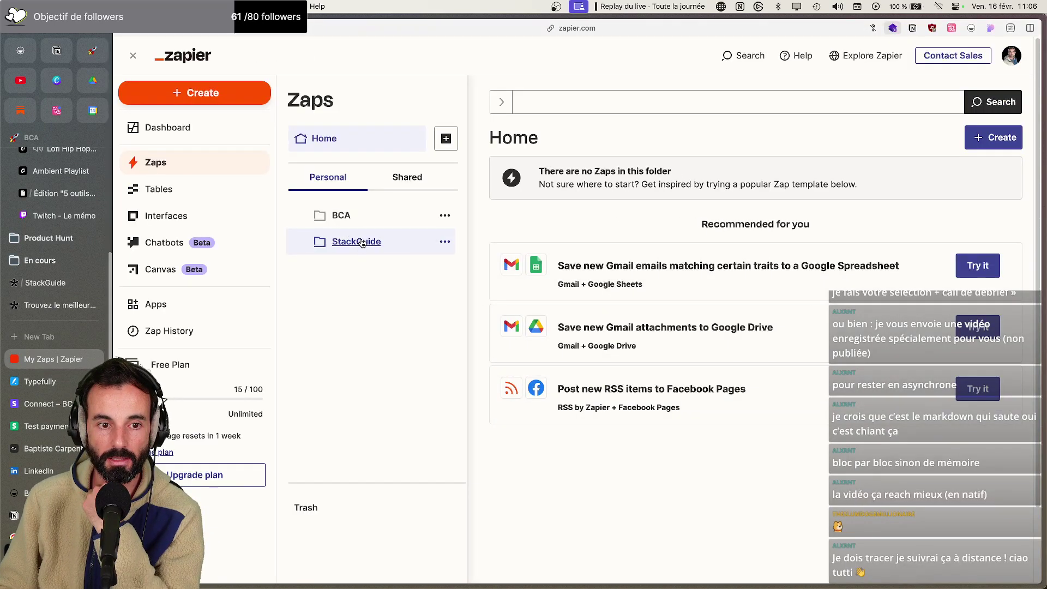
{"action": "left_click", "coordinate": [641, 223]}
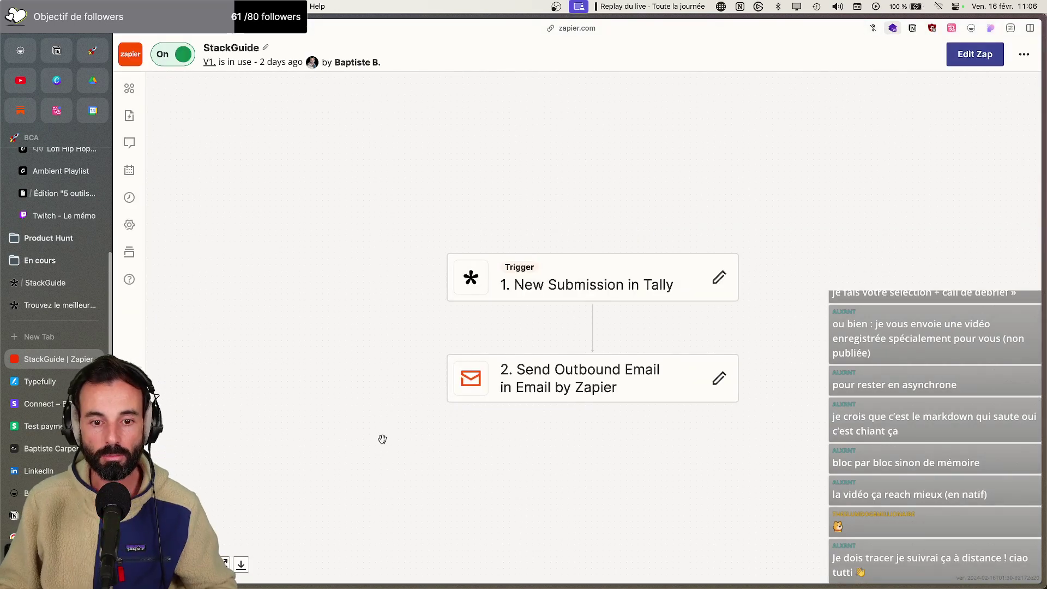
Capture the StackGuide zap as an orange-backed screenshot and check it in Downloads
{"action": "key", "text": "super+shift+2"}
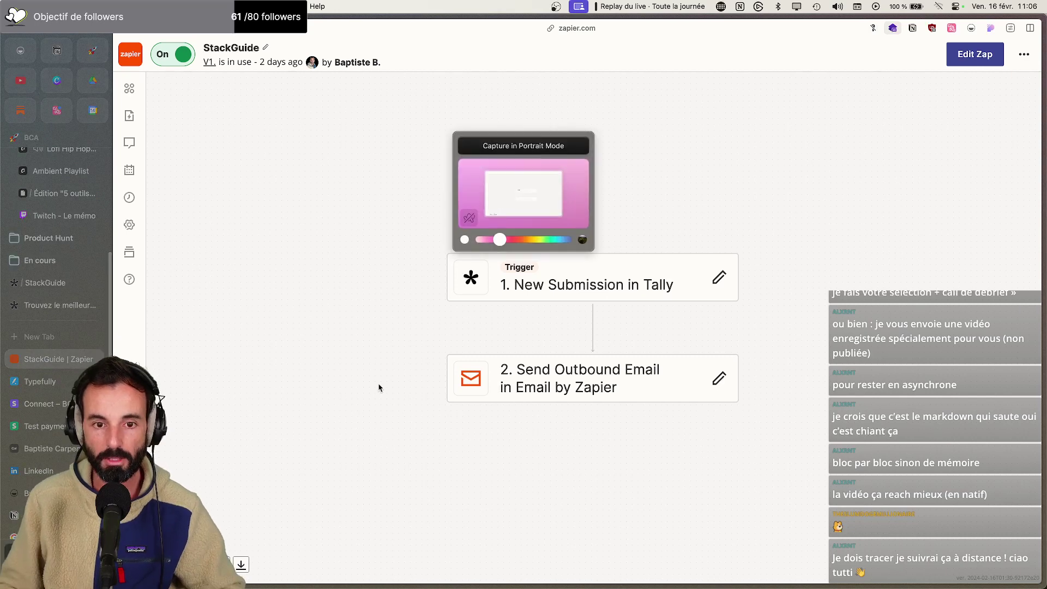
{"action": "left_click_drag", "start_coordinate": [499, 240], "coordinate": [528, 241]}
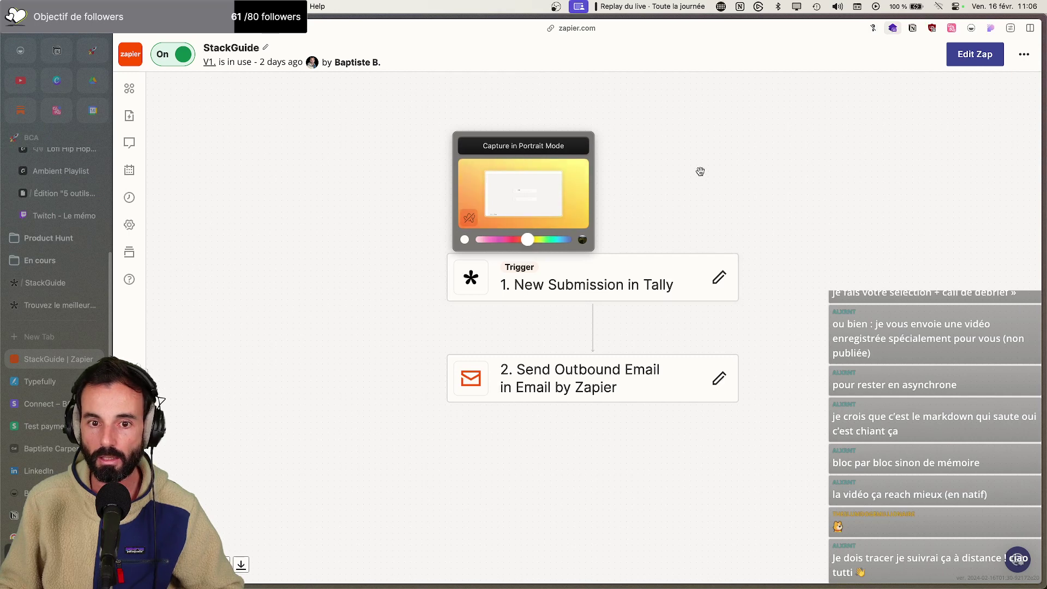
{"action": "left_click", "coordinate": [554, 145]}
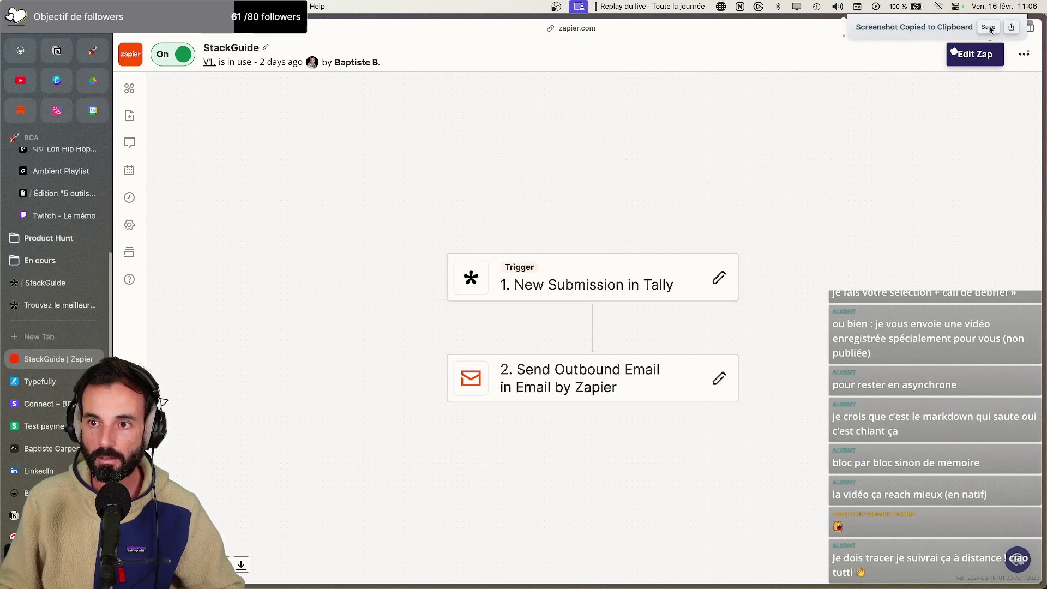
{"action": "left_click", "coordinate": [990, 30]}
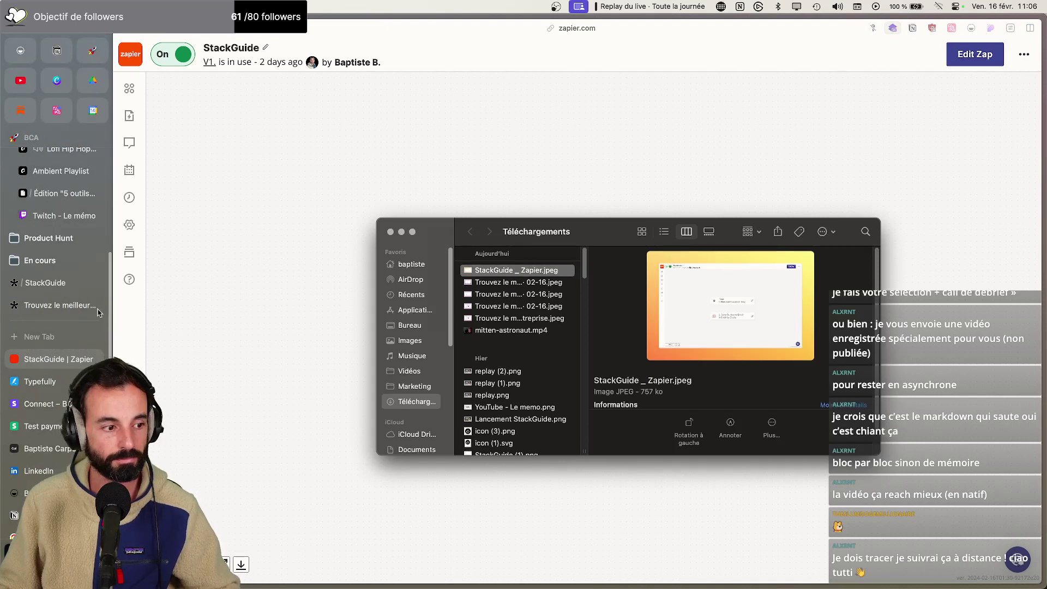
{"action": "left_click", "coordinate": [45, 283]}
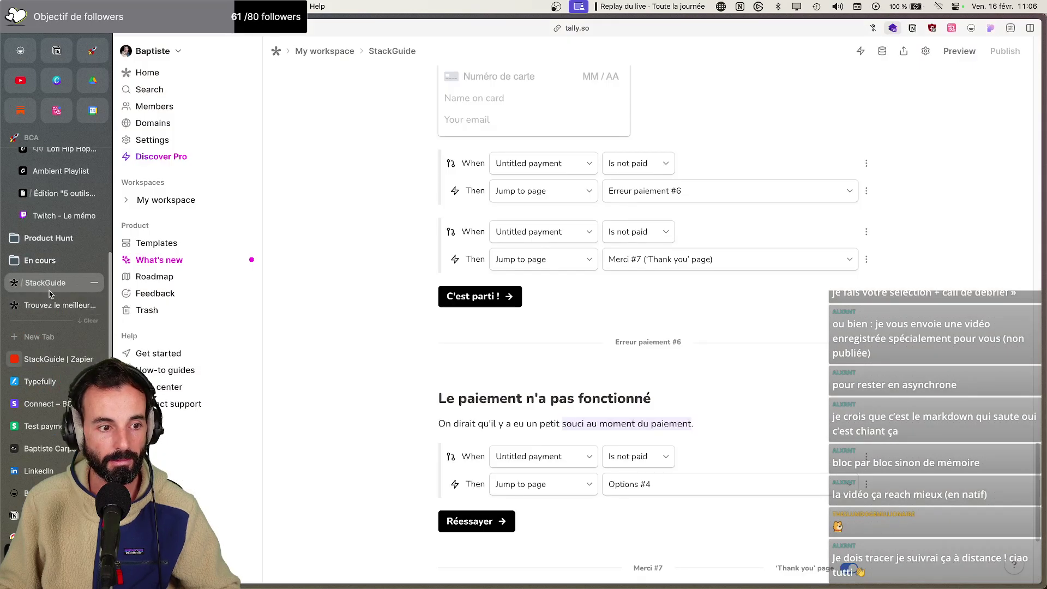
Paste the StackGuide zap screenshot on a new line below the Zapier paragraph
{"action": "left_click", "coordinate": [56, 194]}
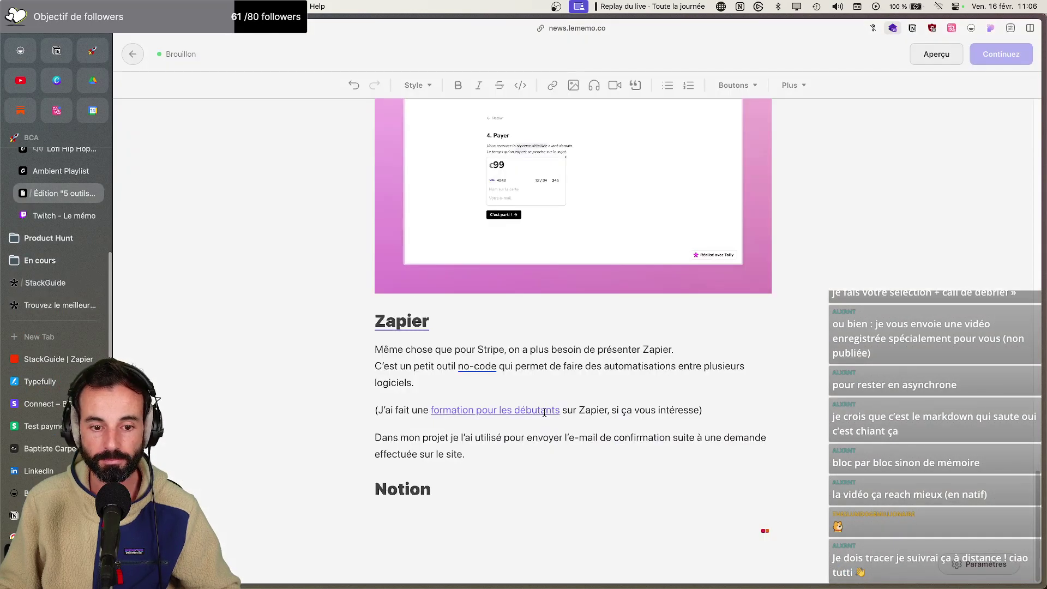
{"action": "key", "text": "Return"}
{"action": "key", "text": "super+v"}
{"action": "scroll", "coordinate": [533, 418], "scroll_direction": "down", "scroll_amount": 3}
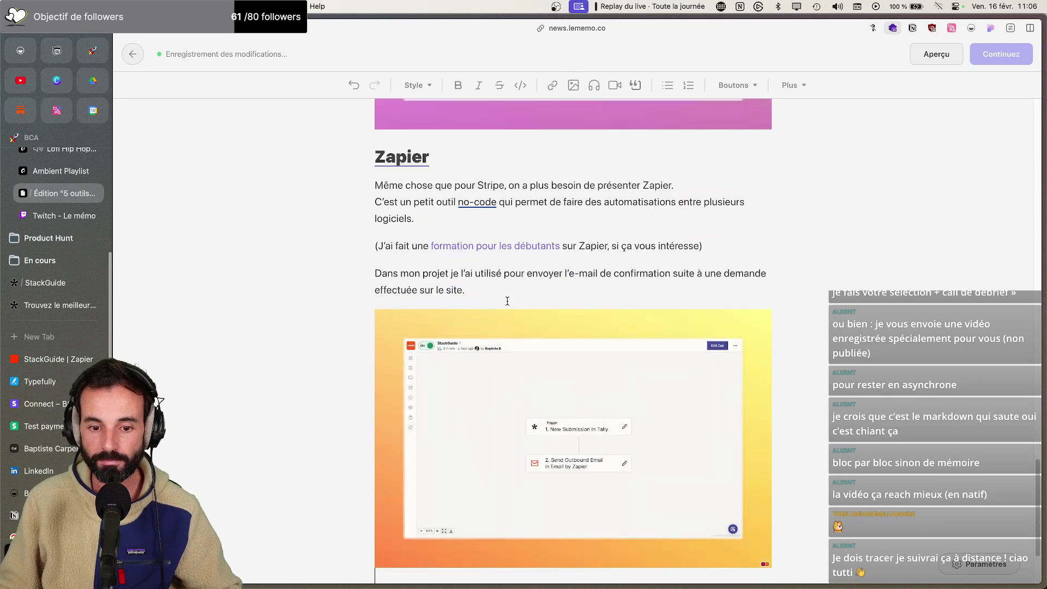
{"action": "scroll", "coordinate": [531, 308], "scroll_direction": "down", "scroll_amount": 2}
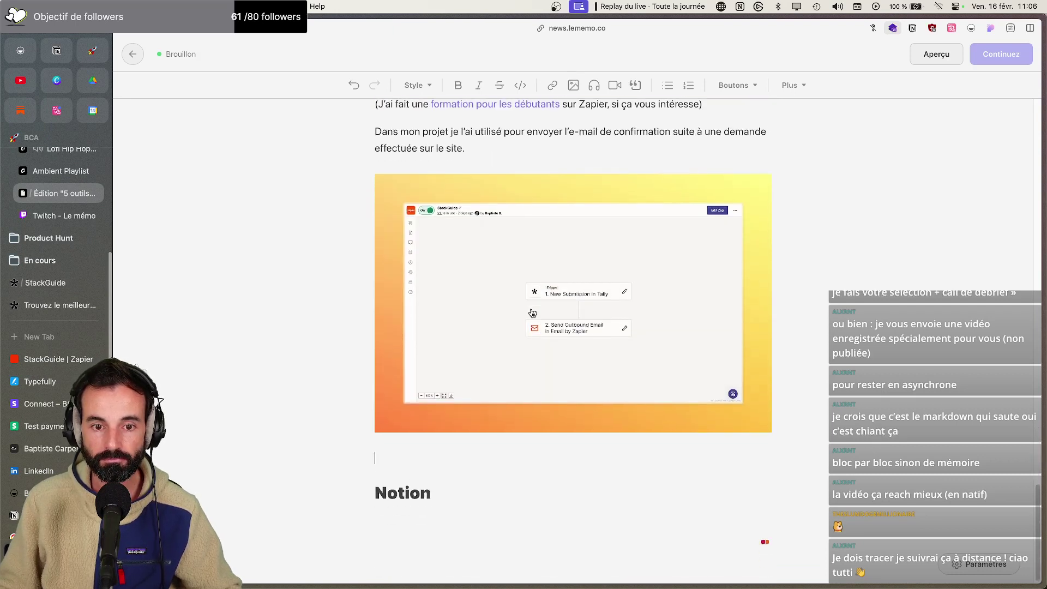
{"action": "left_click", "coordinate": [531, 311]}
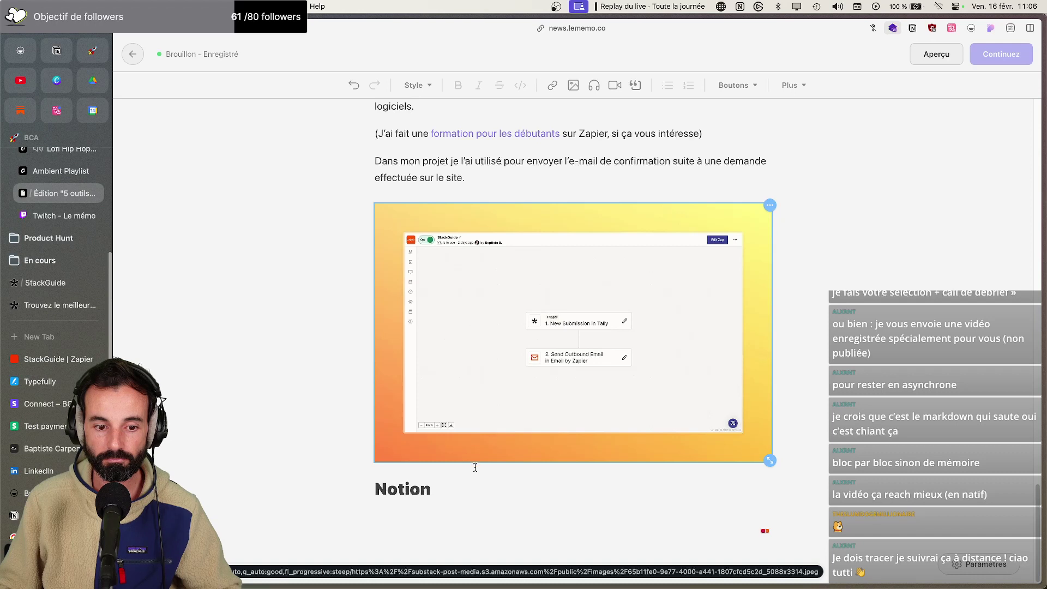
Write the Notion introduction beginning 'Même chose que pour Stripe et Zapier'
{"action": "left_click", "coordinate": [456, 496]}
{"action": "key", "text": "Return"}
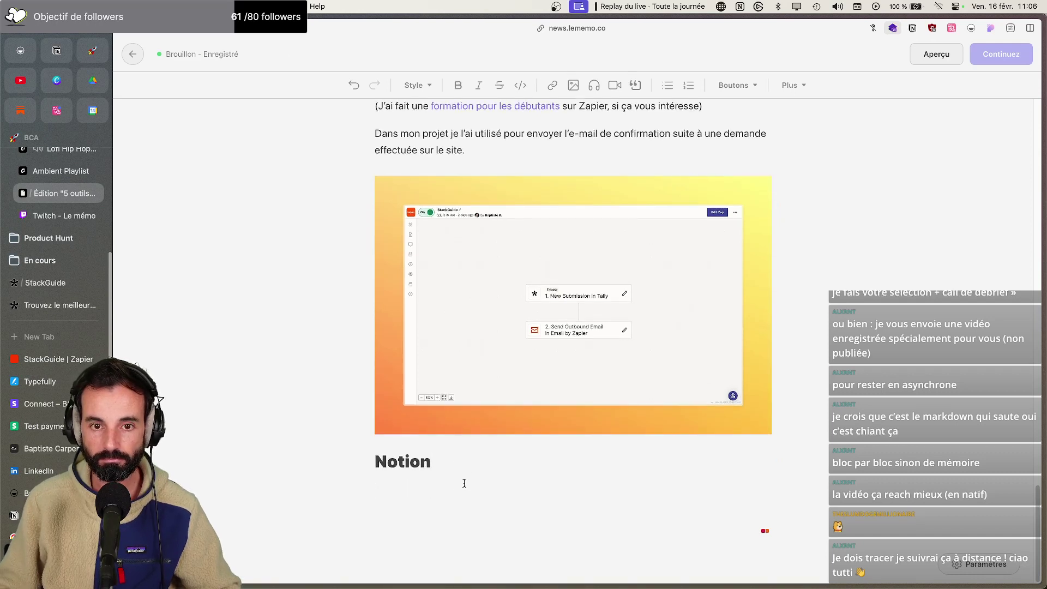
{"action": "type", "text": "M'enc"}
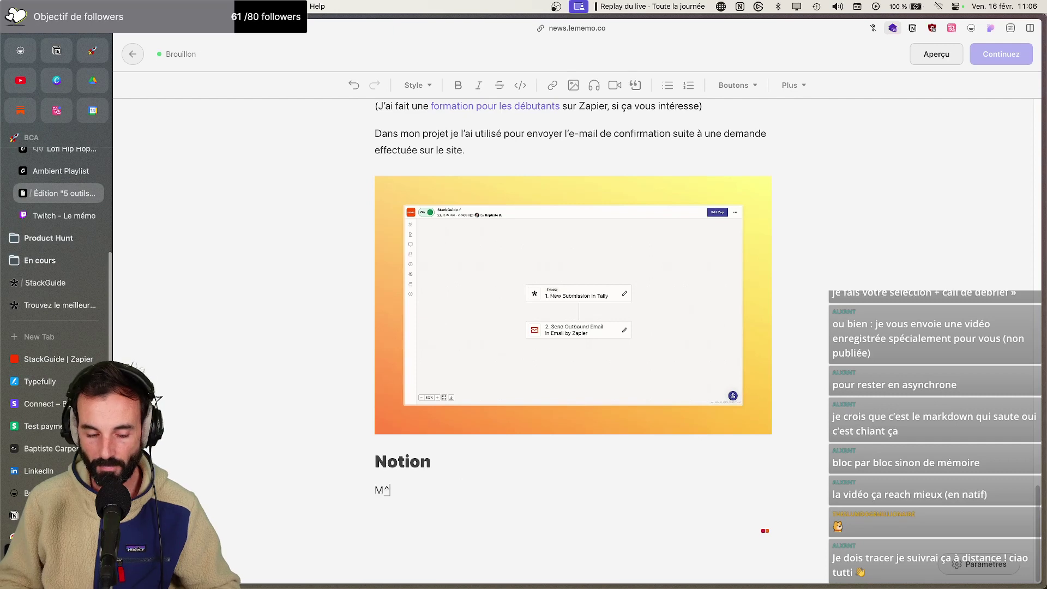
{"action": "key", "text": "BackSpace"}
{"action": "key", "text": "BackSpace"}
{"action": "key", "text": "BackSpace"}
{"action": "key", "text": "BackSpace"}
{"action": "type", "text": "y'me"}
{"action": "key", "text": "BackSpace"}
{"action": "key", "text": "BackSpace"}
{"action": "key", "text": "BackSpace"}
{"action": "key", "text": "BackSpace"}
{"action": "key", "text": "BackSpace"}
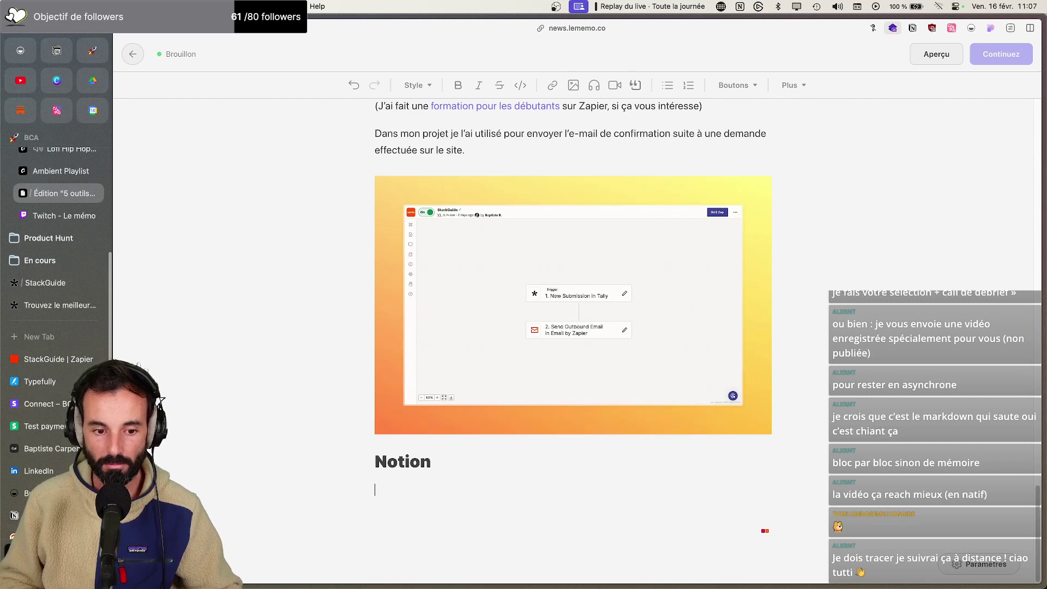
{"action": "type", "text": "M'enc"}
{"action": "key", "text": "BackSpace"}
{"action": "key", "text": "BackSpace"}
{"action": "key", "text": "BackSpace"}
{"action": "key", "text": "BackSpace"}
{"action": "key", "text": "dead_circumflex"}
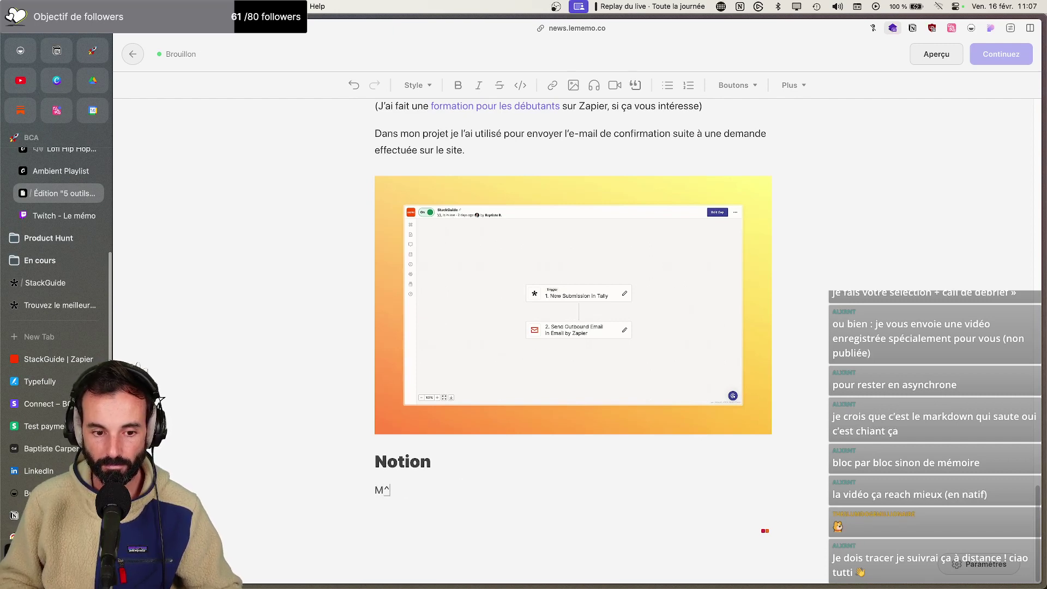
{"action": "type", "text": "pd"}
{"action": "key", "text": "BackSpace"}
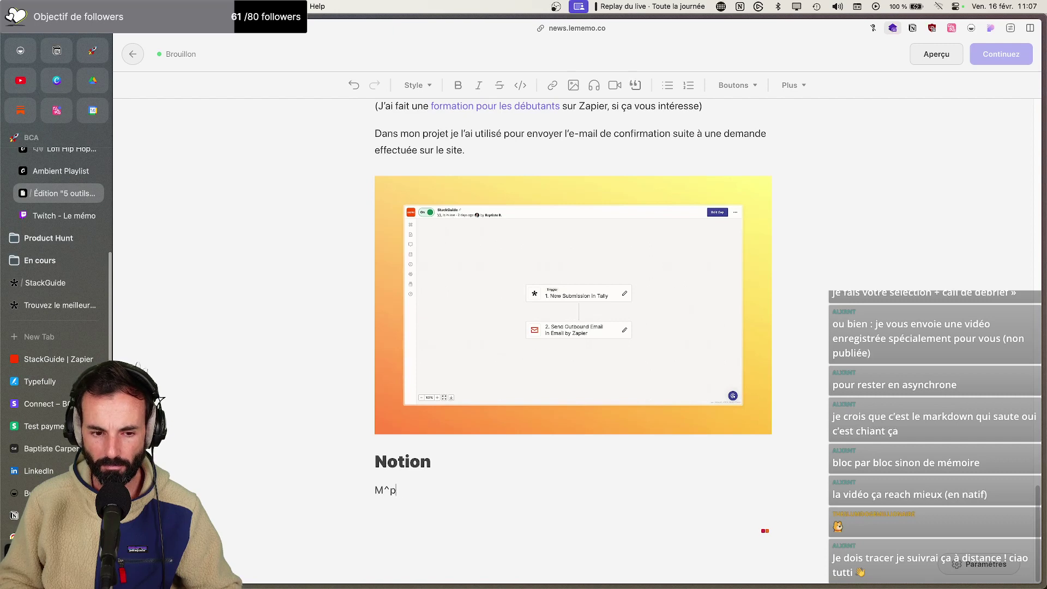
{"action": "type", "text": "ême ch"}
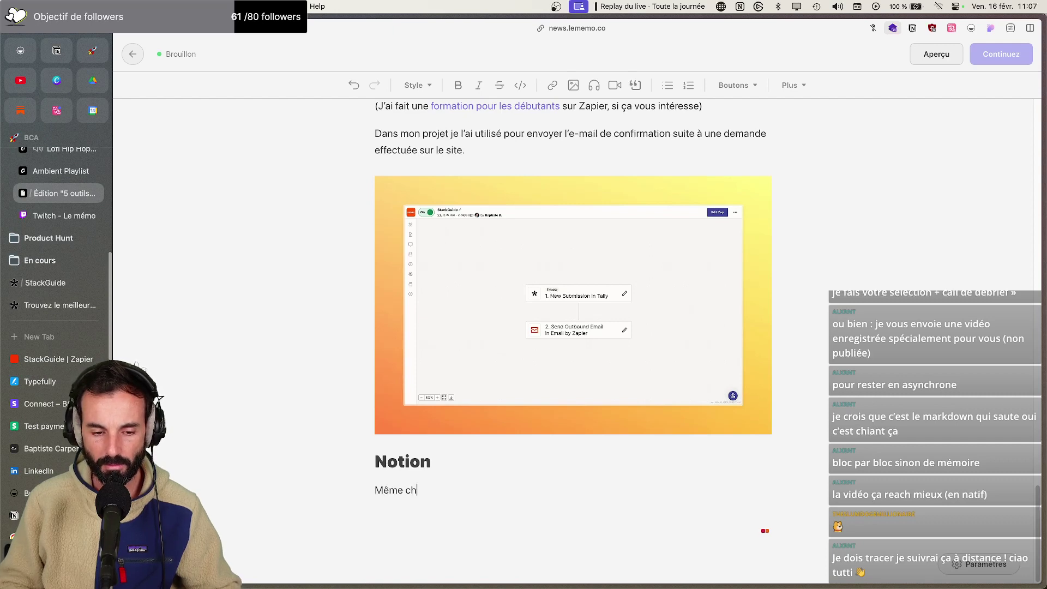
{"action": "type", "text": "iosee que pour"}
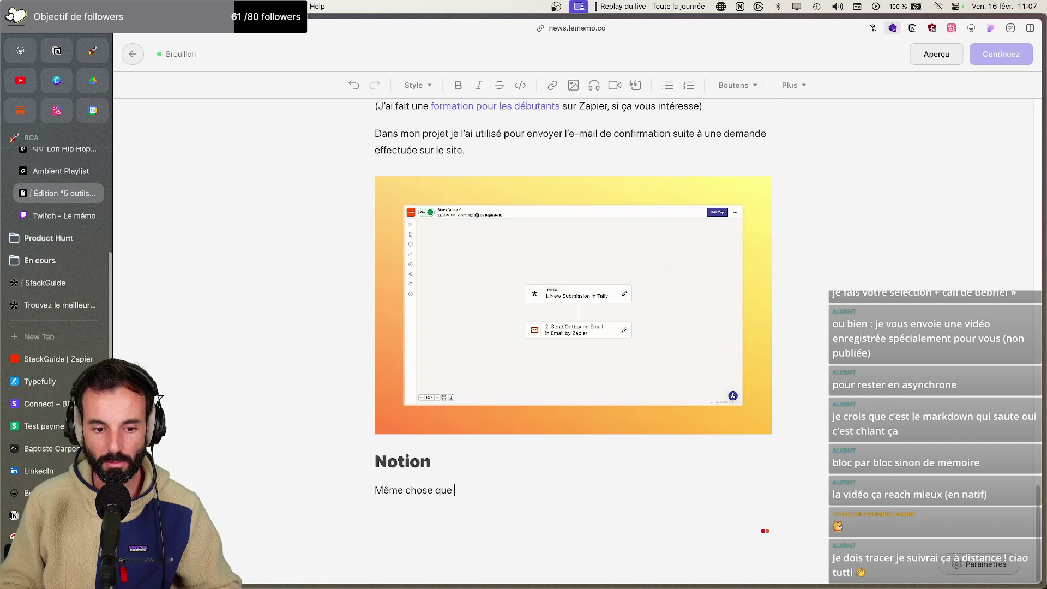
{"action": "scroll", "coordinate": [432, 468], "scroll_direction": "up", "scroll_amount": 20}
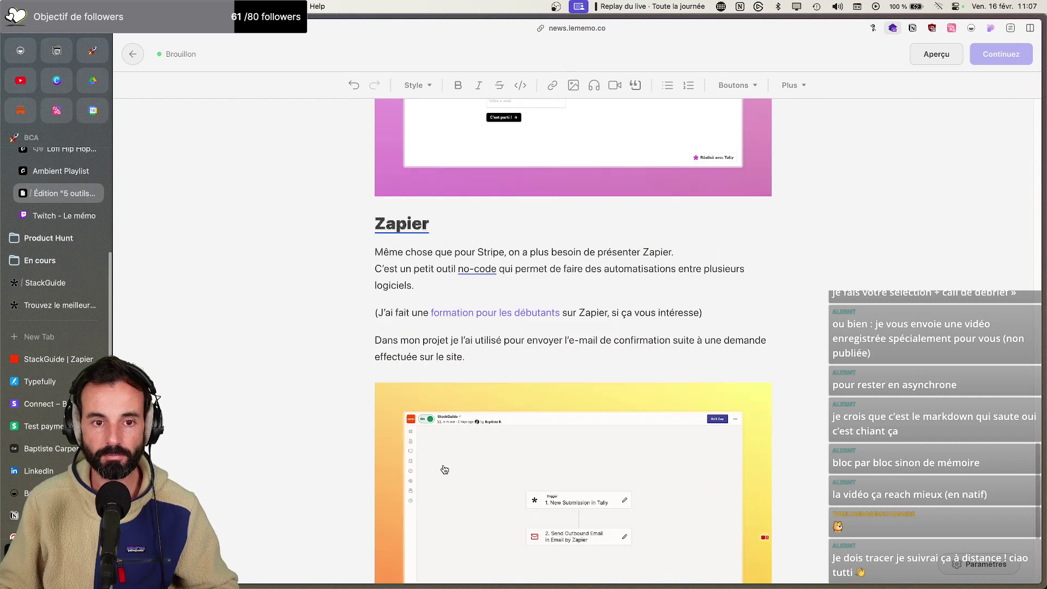
{"action": "scroll", "coordinate": [432, 469], "scroll_direction": "down", "scroll_amount": 15}
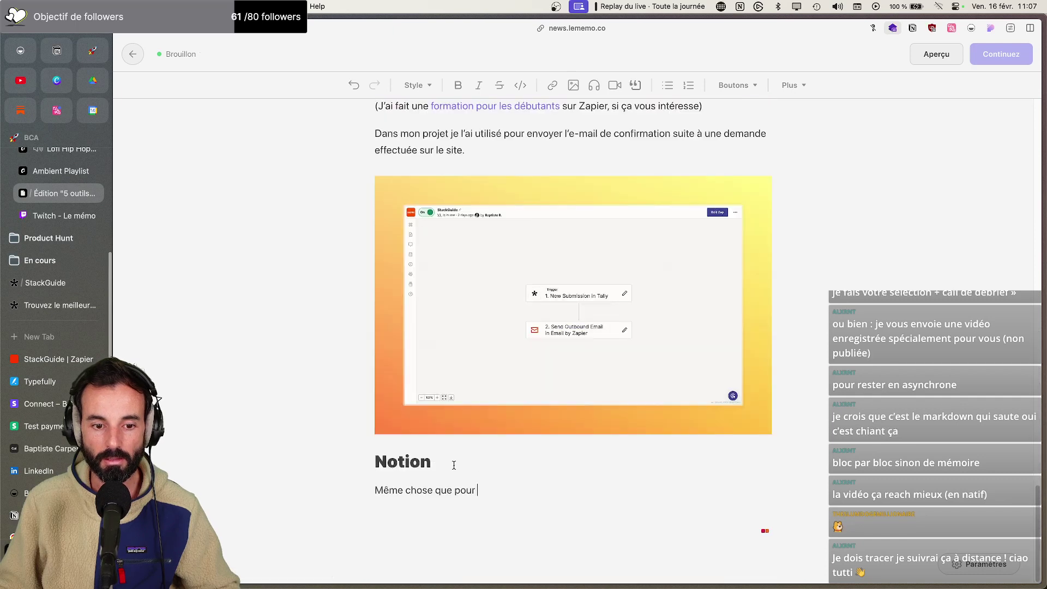
{"action": "type", "text": "Stripe et Zapier, on ne présente plus Notion."}
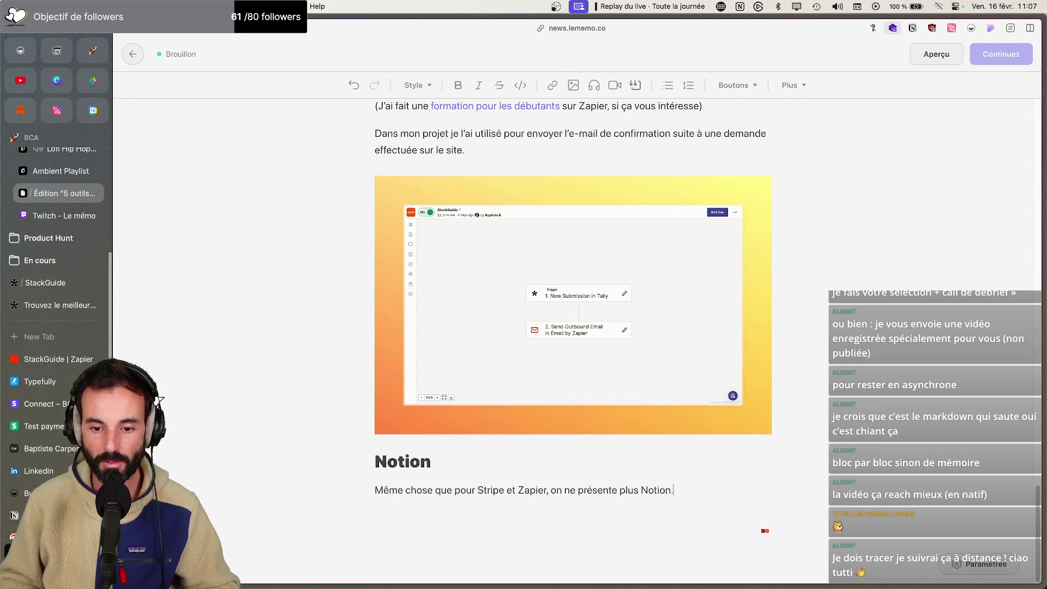
{"action": "type", "text": "e ne saurais même comment le d"}
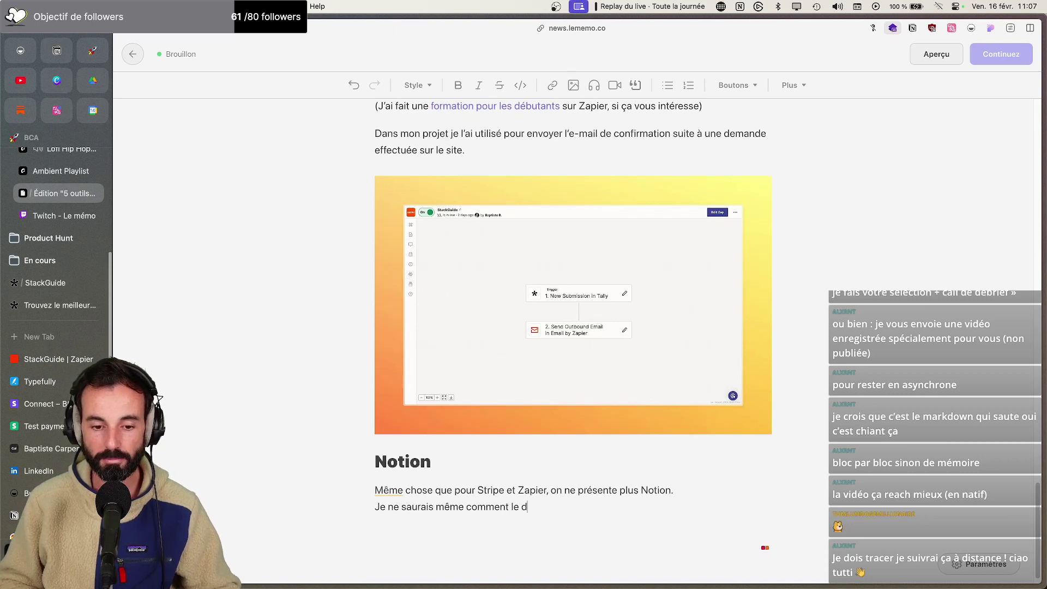
{"action": "type", "text": "écrire tellement on peut faire"}
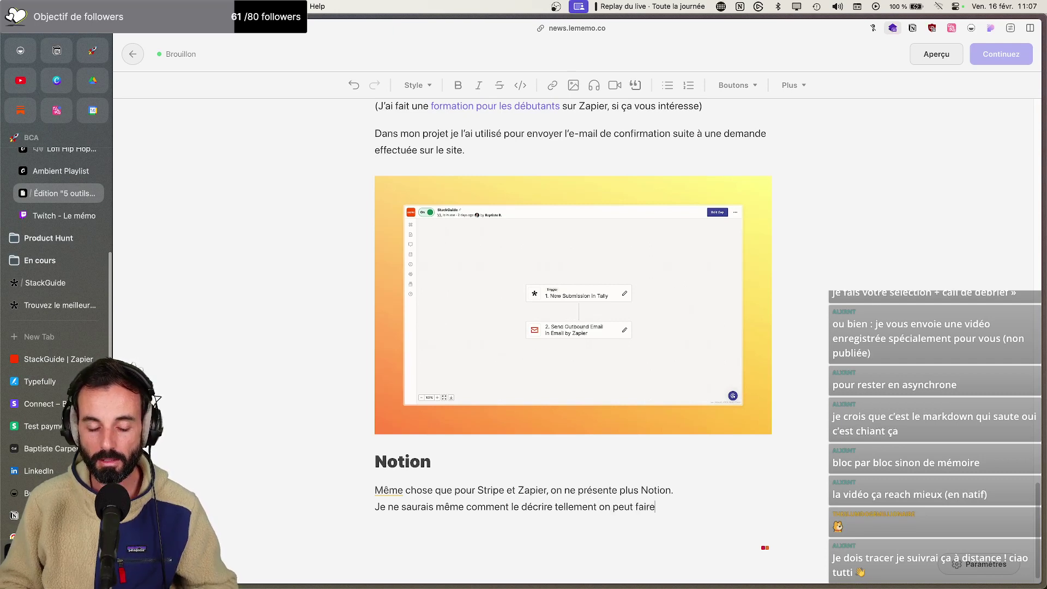
{"action": "type", "text": " de choses avbe"}
{"action": "type", "text": "ec"}
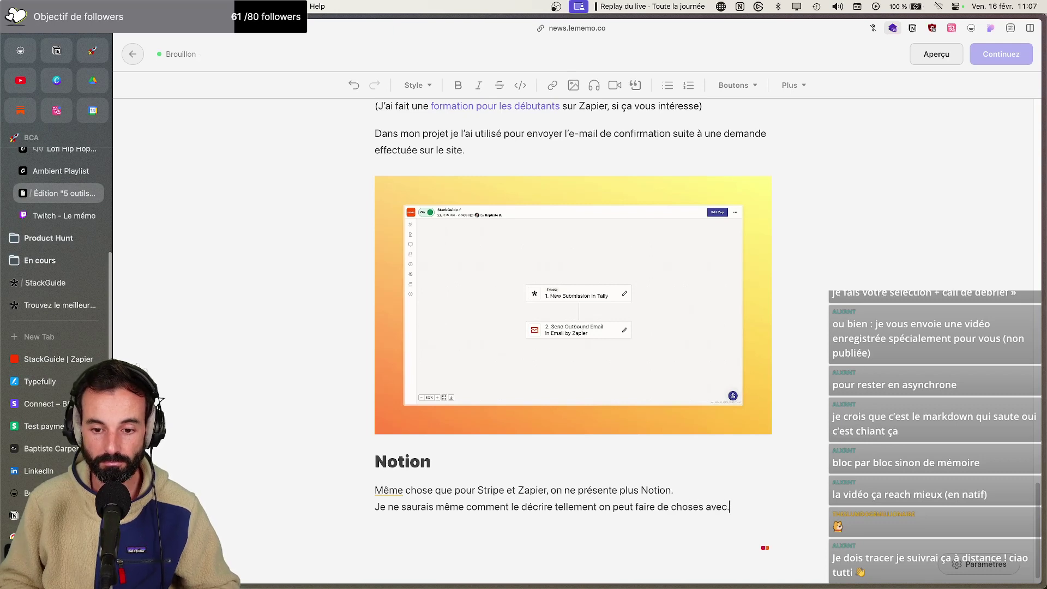
{"action": "type", "text": " tout cas, dans mo"}
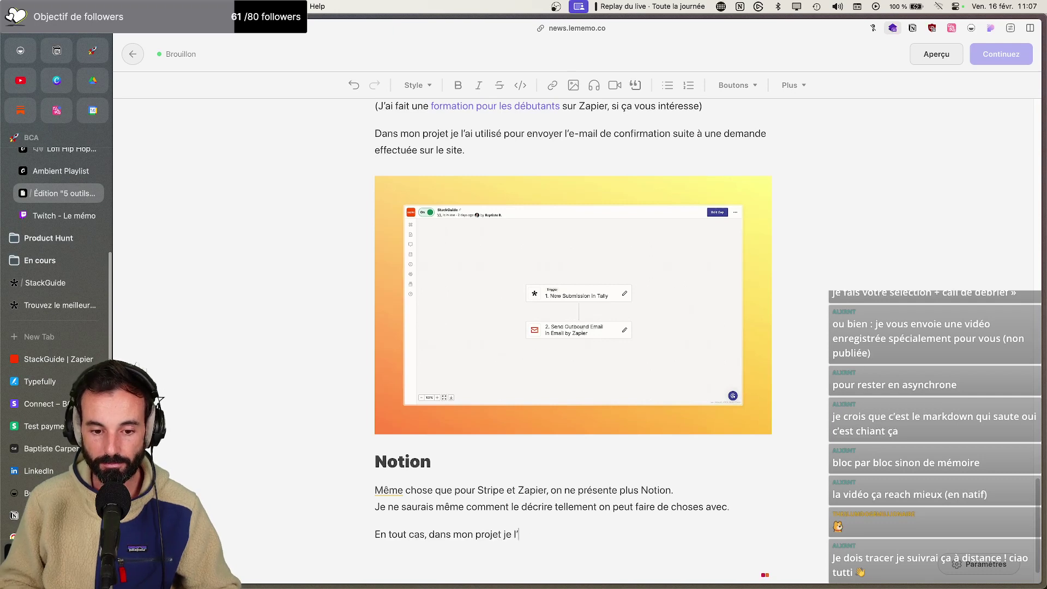
Type the three Notion uses: collecting user requests, progress follow-up, storing answers; fix 'avancement'
{"action": "type", "text": "n projet je l'ai utilisé pour r"}
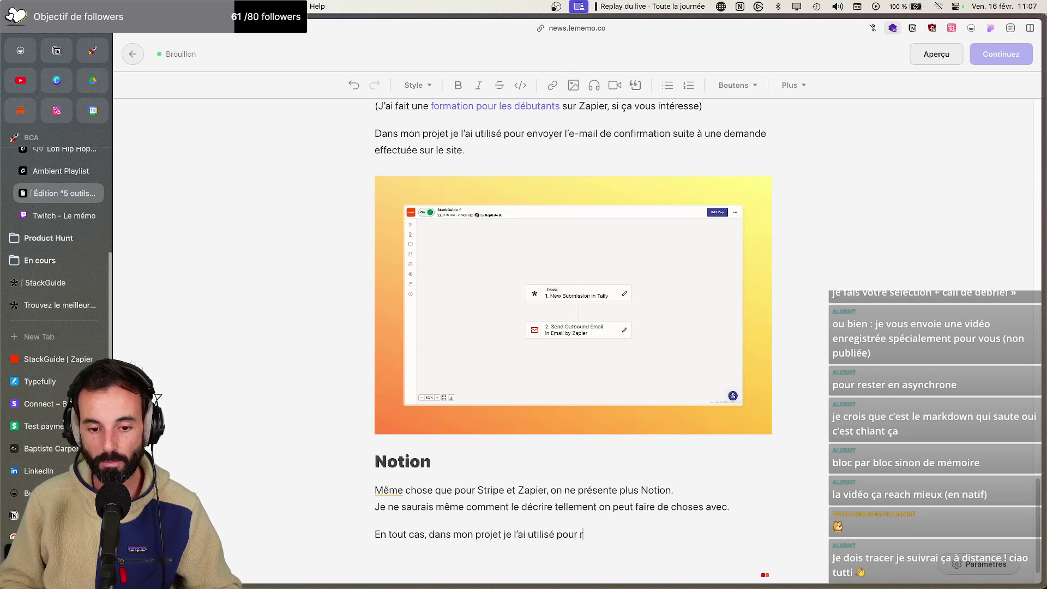
{"action": "type", "text": "écolter toutes les demandes des utilisateurs dans une base de do"}
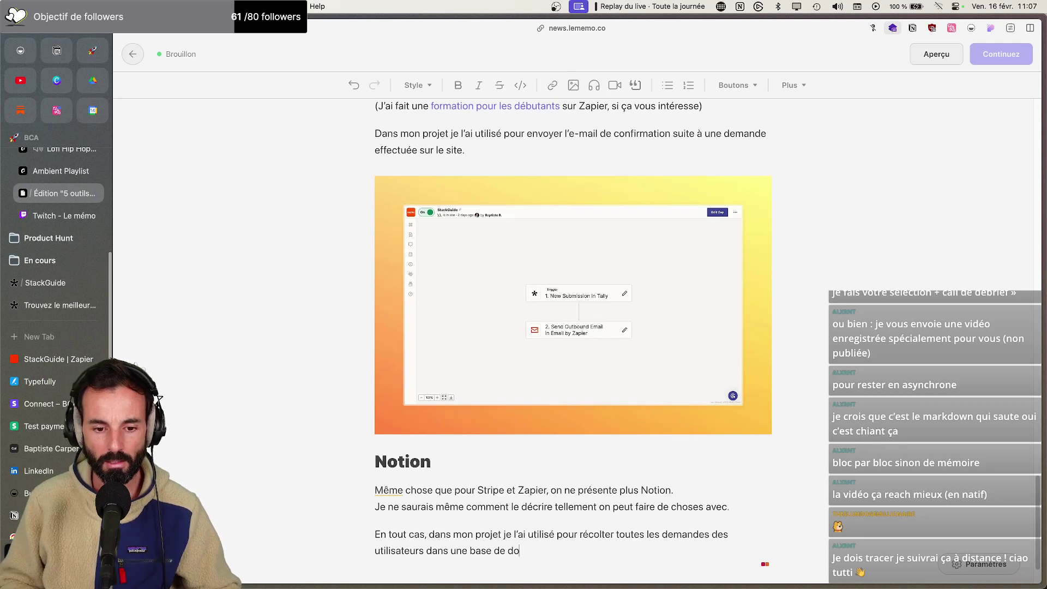
{"action": "type", "text": "nnées."}
{"action": "key", "text": "Return"}
{"action": "type", "text": "Proposer un sui"}
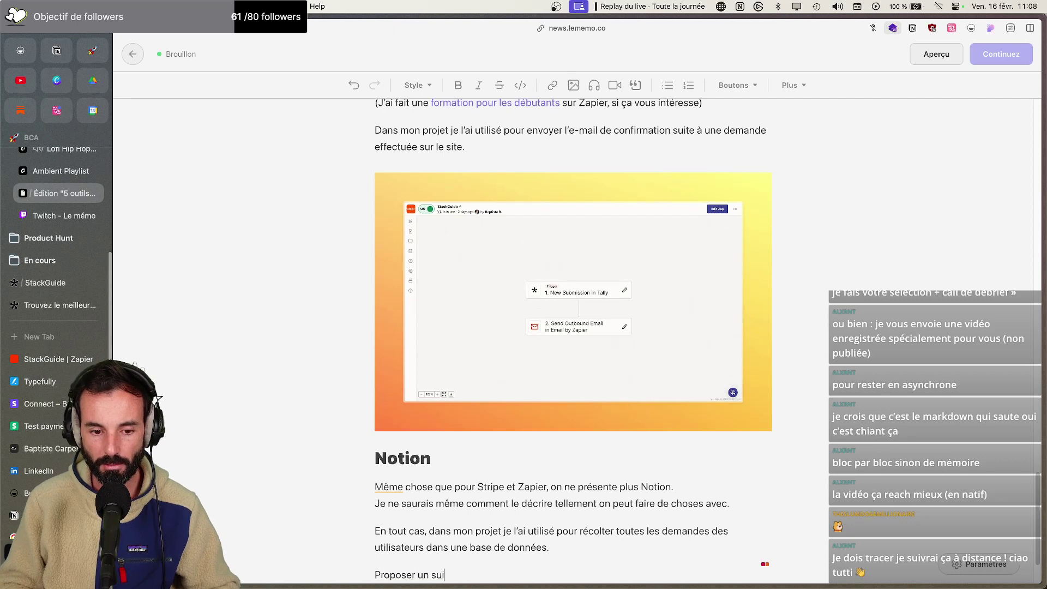
{"action": "type", "text": "vi de l'anbc"}
{"action": "type", "text": "acem"}
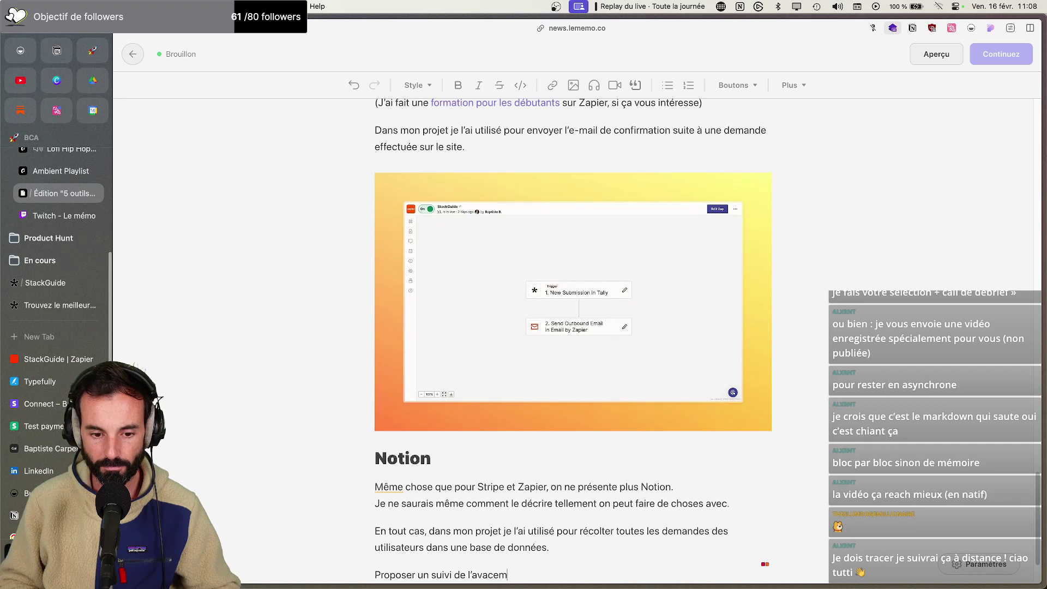
{"action": "key", "text": "Return"}
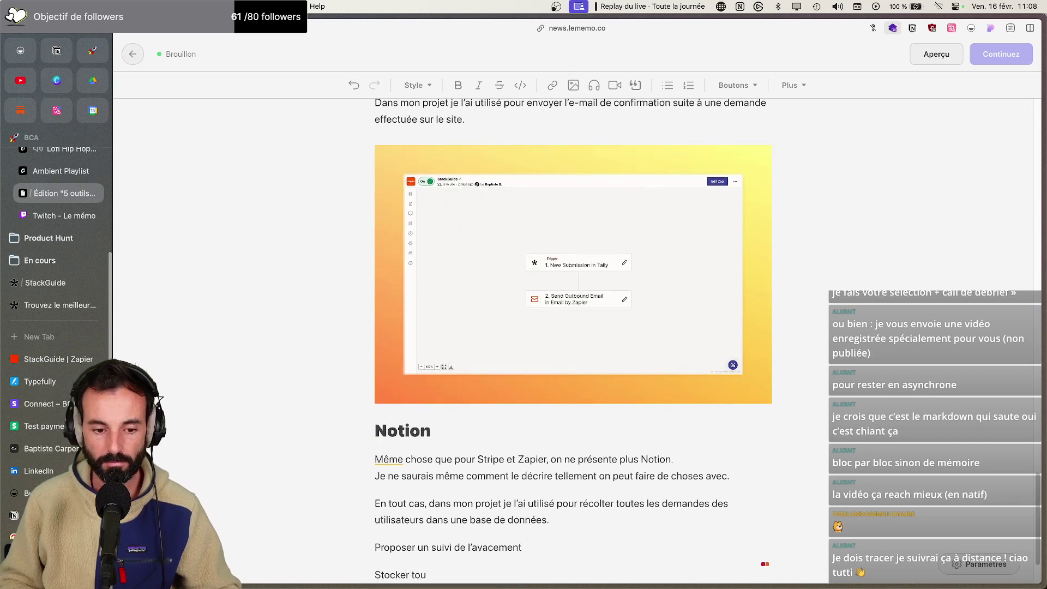
{"action": "type", "text": "Stocker toutes les réponses"}
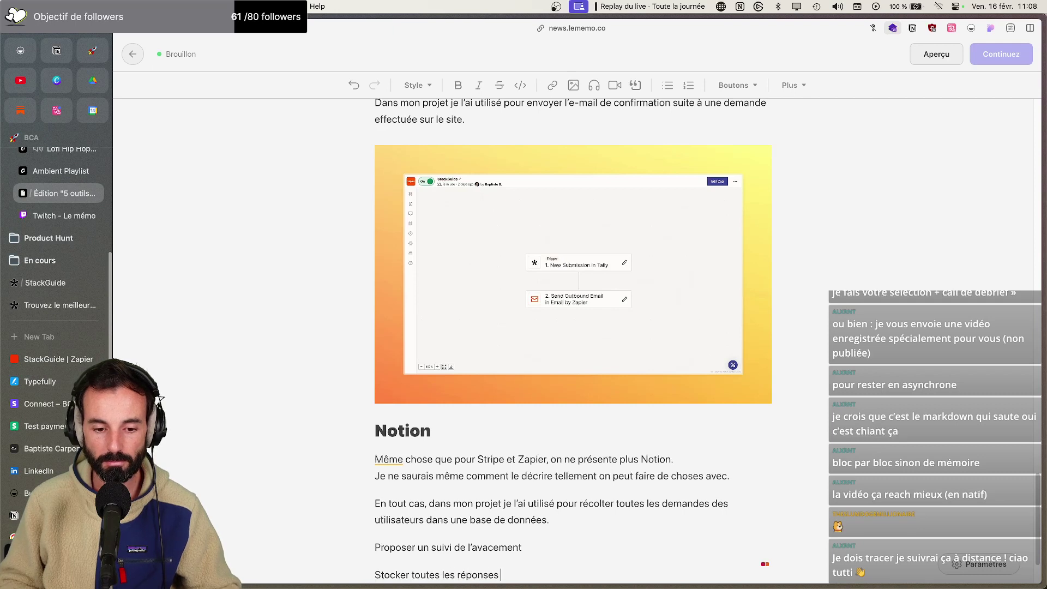
{"action": "type", "text": " pour alimenter"}
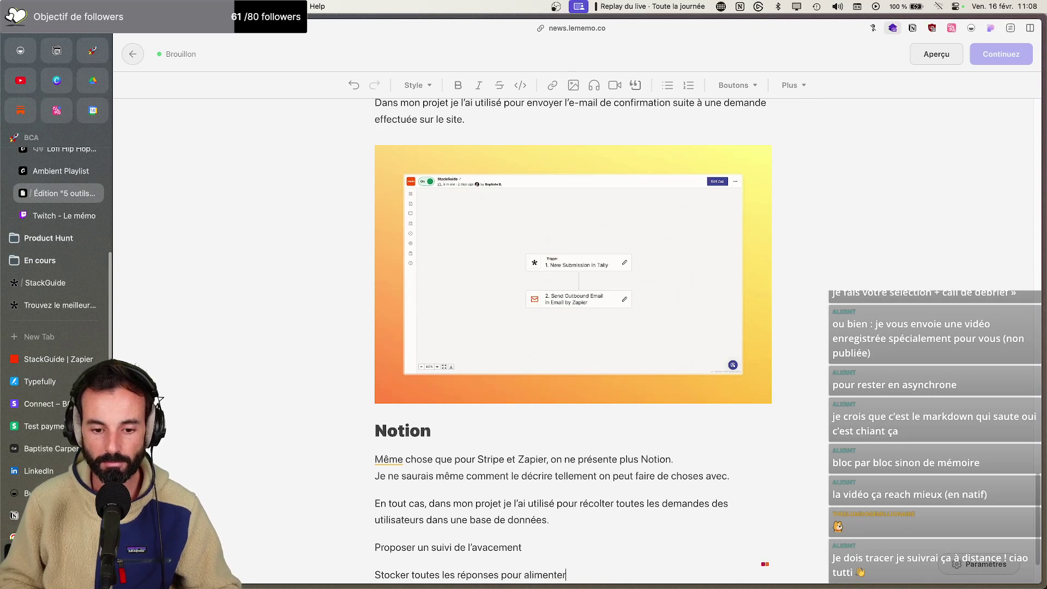
{"action": "type", "text": " LA base de données des meilleurs outils à uti"}
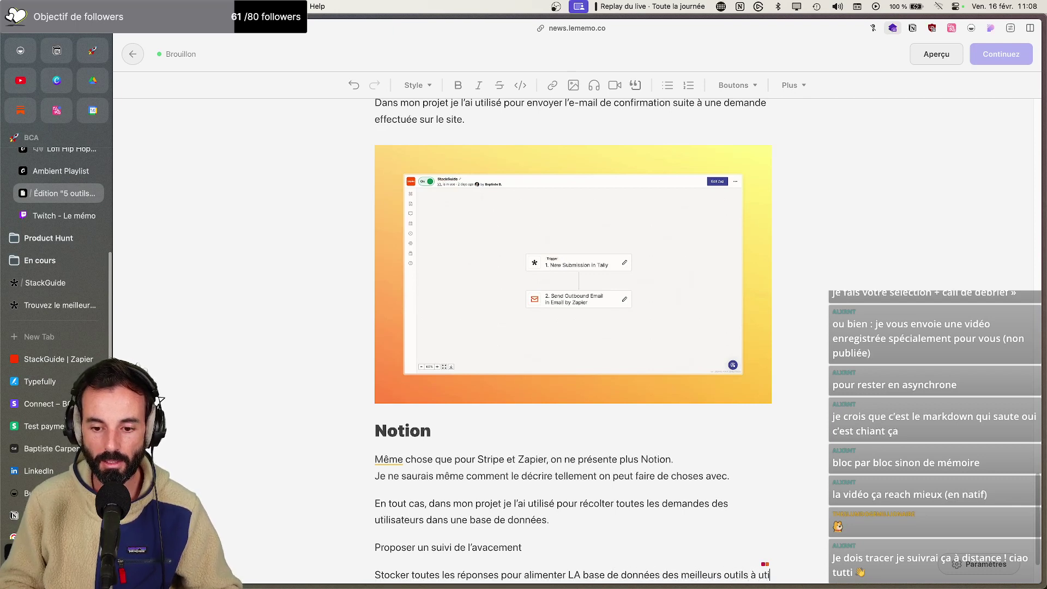
{"action": "type", "text": "liser pour son entrepoe"}
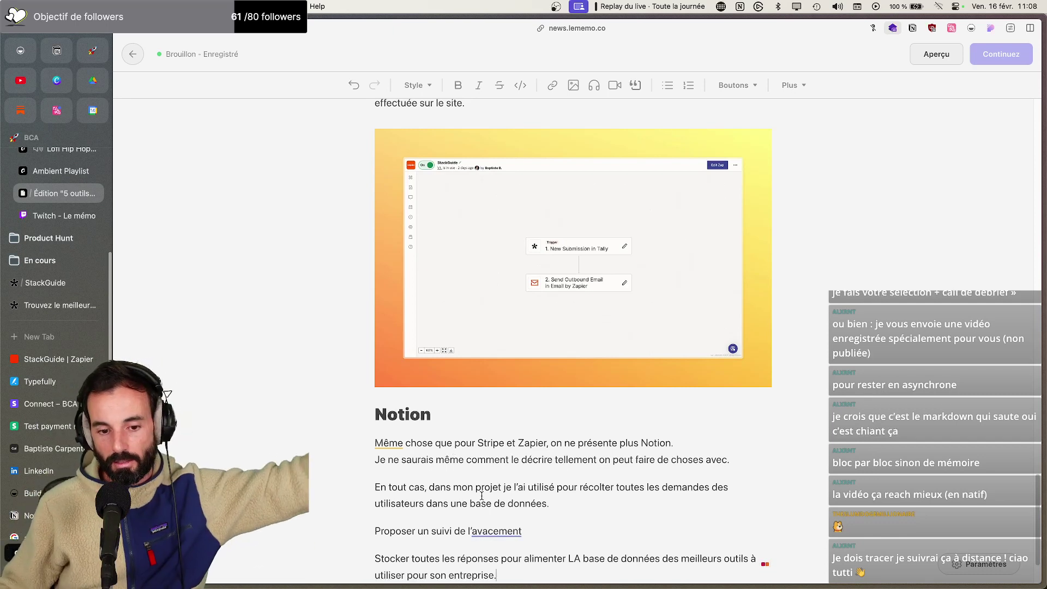
{"action": "right_click", "coordinate": [516, 531]}
{"action": "left_click", "coordinate": [550, 410]}
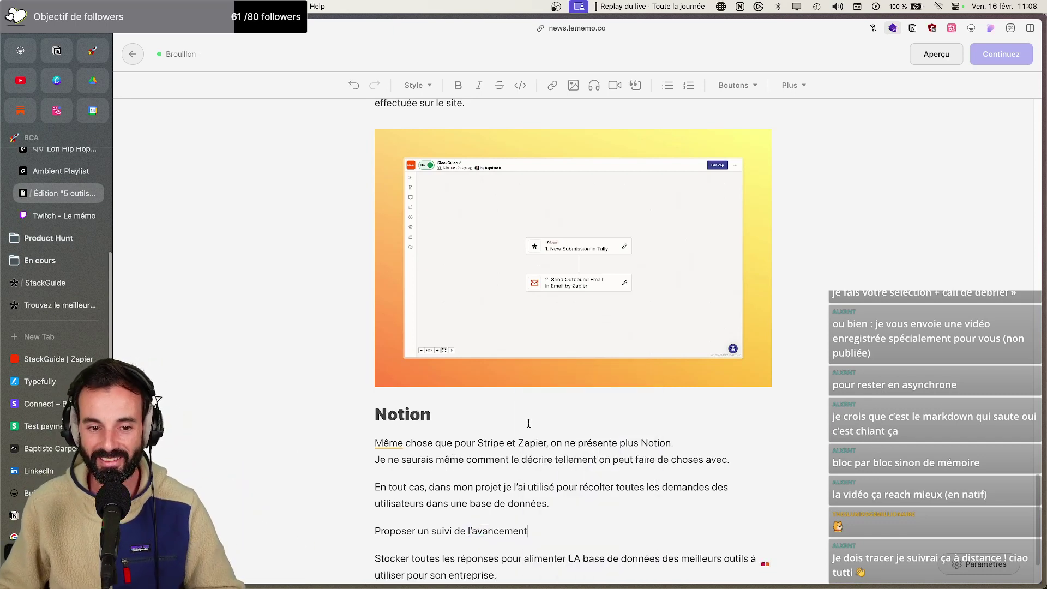
{"action": "scroll", "coordinate": [549, 409], "scroll_direction": "down", "scroll_amount": 2}
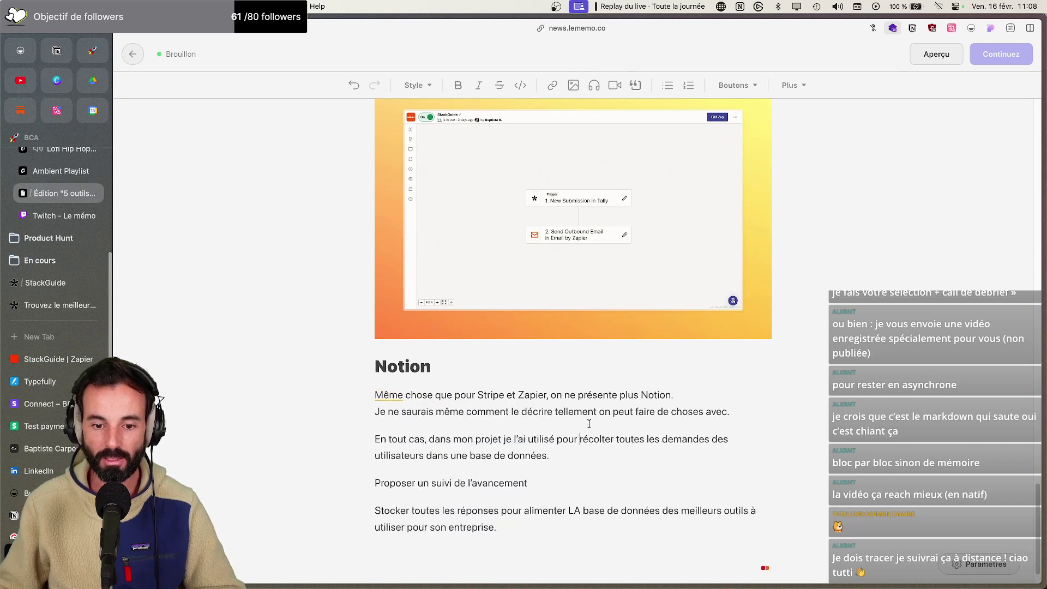
Split the text before 'récolter', make the three lines a bulleted list and capitalise 'Récolter'
{"action": "key", "text": "Return"}
{"action": "type", "text": "-"}
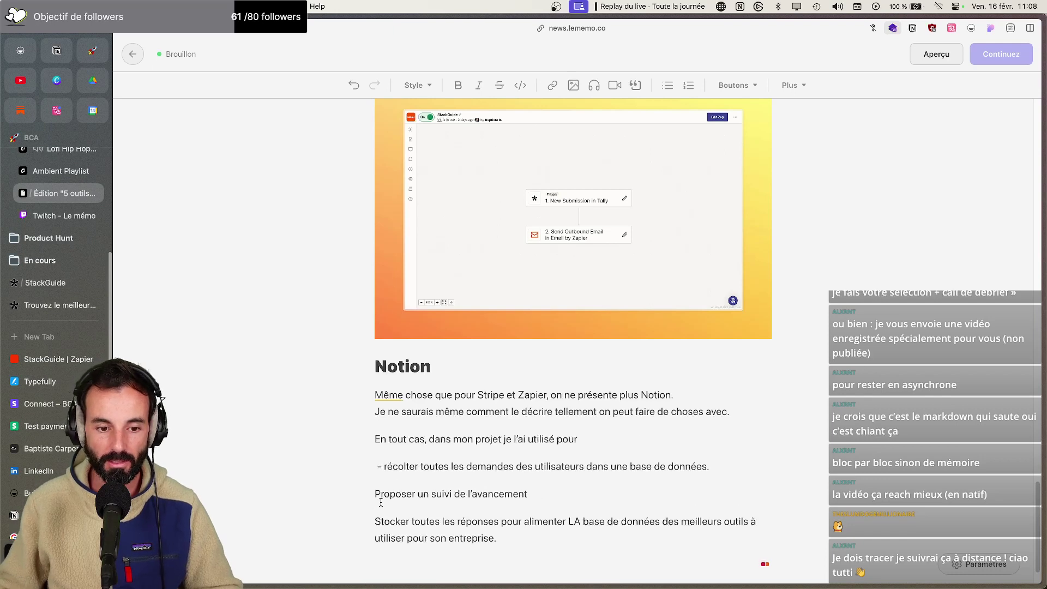
{"action": "left_click_drag", "start_coordinate": [521, 541], "coordinate": [397, 467]}
{"action": "left_click", "coordinate": [667, 85]}
{"action": "left_click", "coordinate": [420, 462]}
{"action": "type", "text": "R"}
{"action": "left_click_drag", "start_coordinate": [540, 522], "coordinate": [387, 473]}
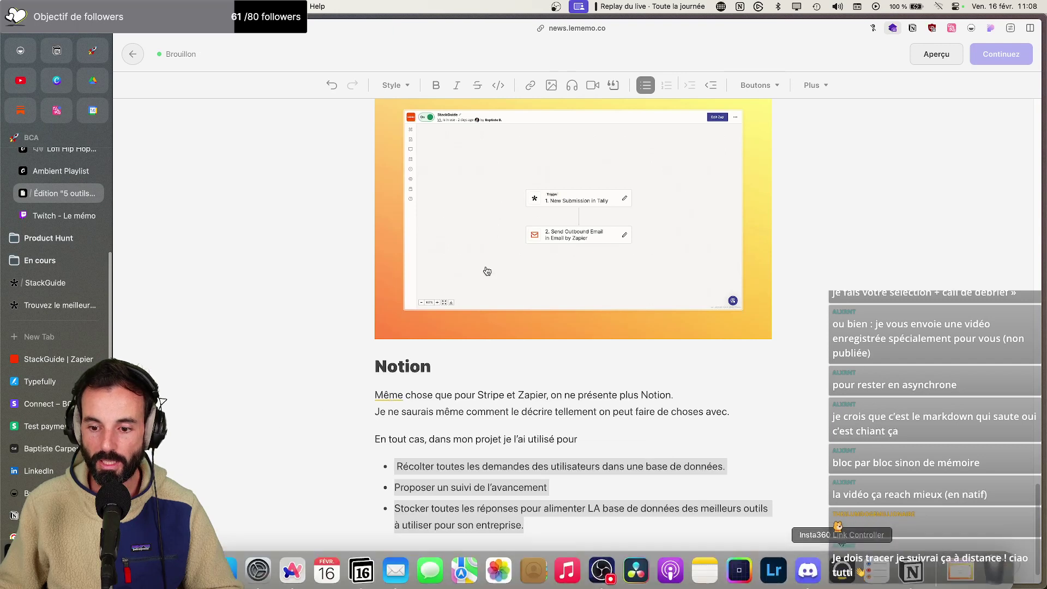
{"action": "left_click", "coordinate": [93, 50]}
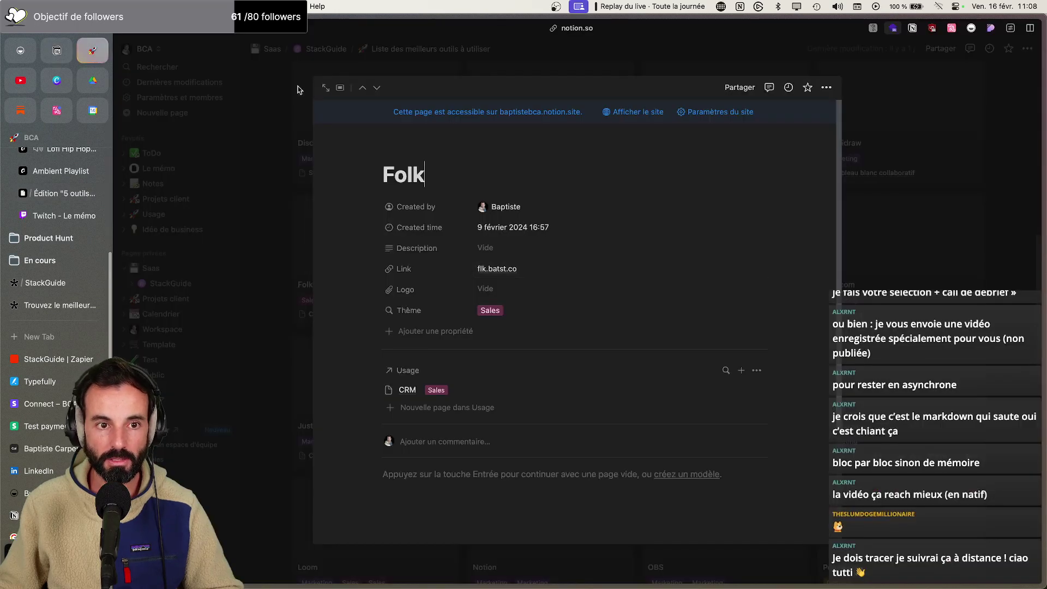
Open StackGuide's 'Liste des meilleurs outils à utiliser' page in its 'Par problématique' view
{"action": "left_click", "coordinate": [301, 90]}
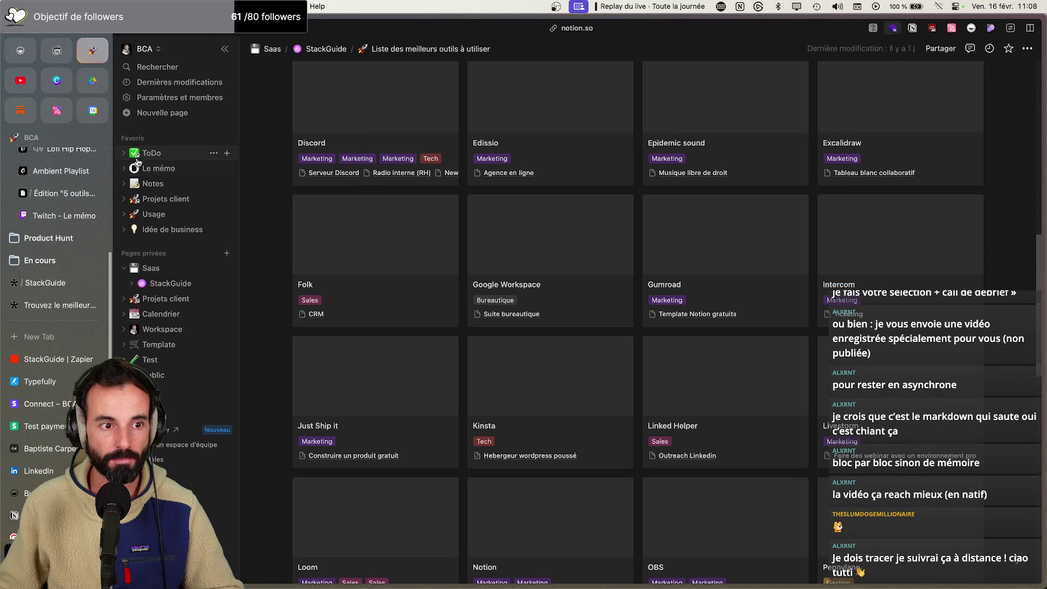
{"action": "left_click", "coordinate": [163, 283]}
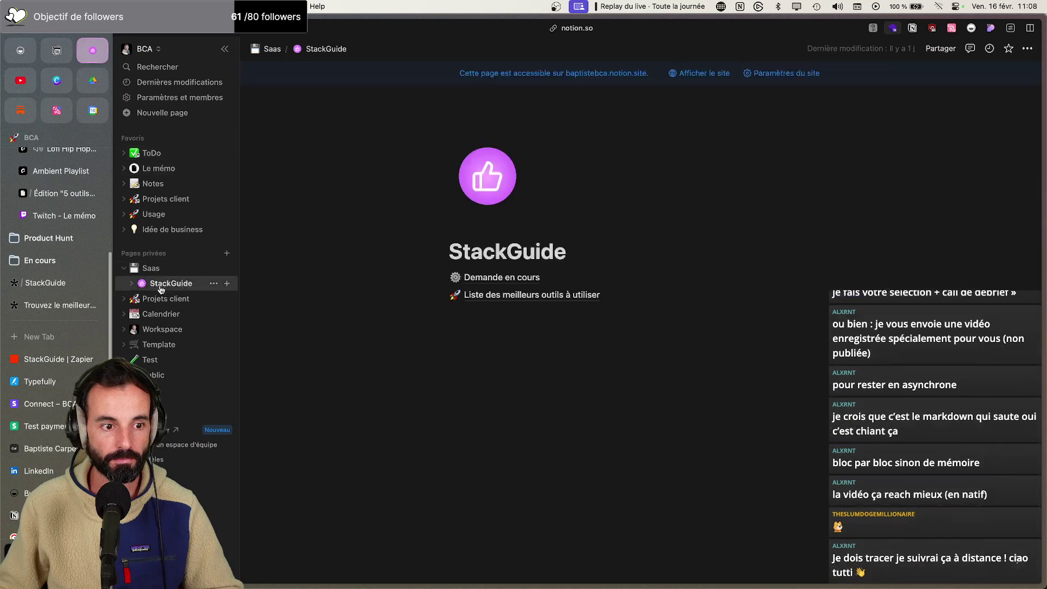
{"action": "left_click", "coordinate": [491, 294]}
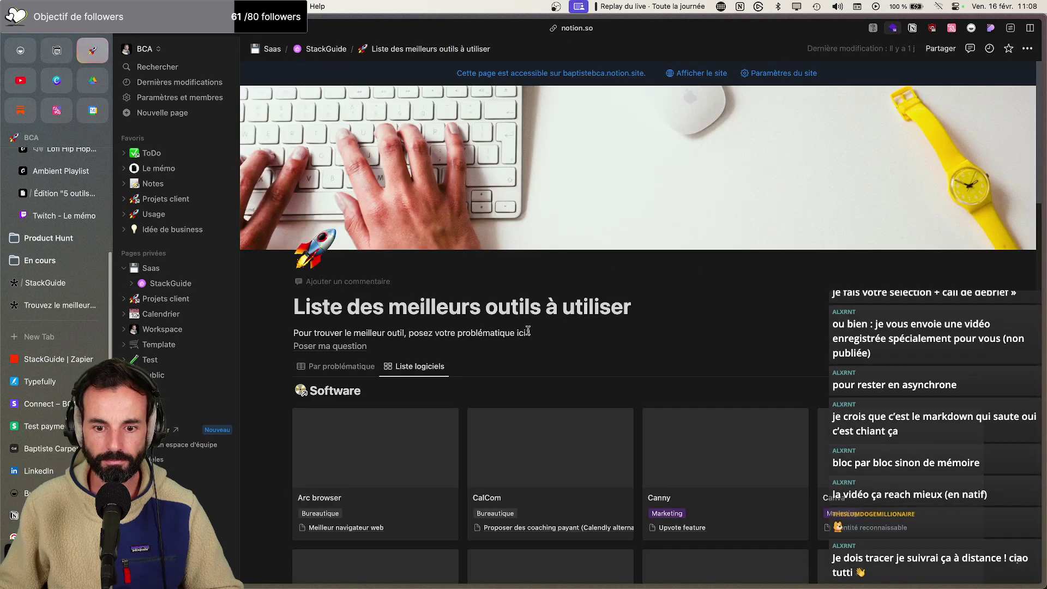
{"action": "left_click", "coordinate": [361, 367]}
{"action": "scroll", "coordinate": [777, 327], "scroll_direction": "down", "scroll_amount": 1}
{"action": "scroll", "coordinate": [776, 327], "scroll_direction": "down", "scroll_amount": 3}
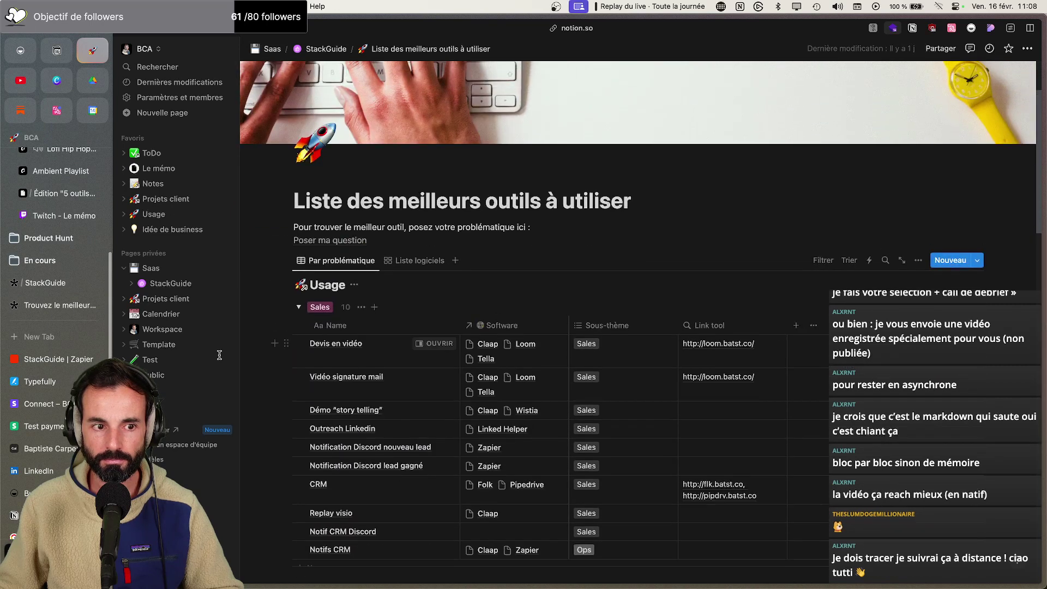
{"action": "left_click", "coordinate": [227, 49]}
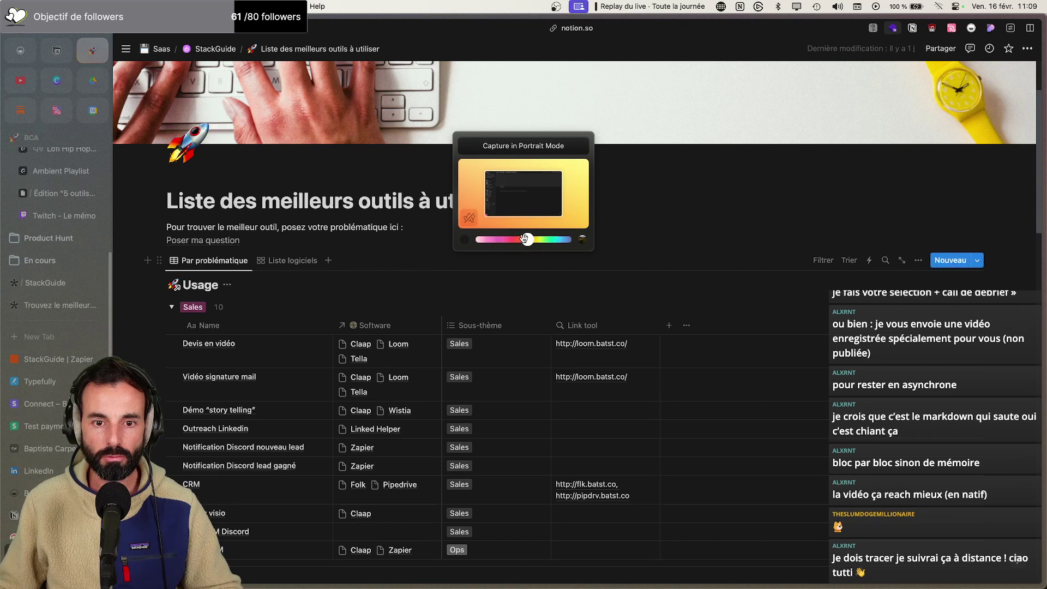
Capture the tools table as a pink-backed screenshot and save it to Downloads
{"action": "left_click_drag", "start_coordinate": [526, 240], "coordinate": [503, 241]}
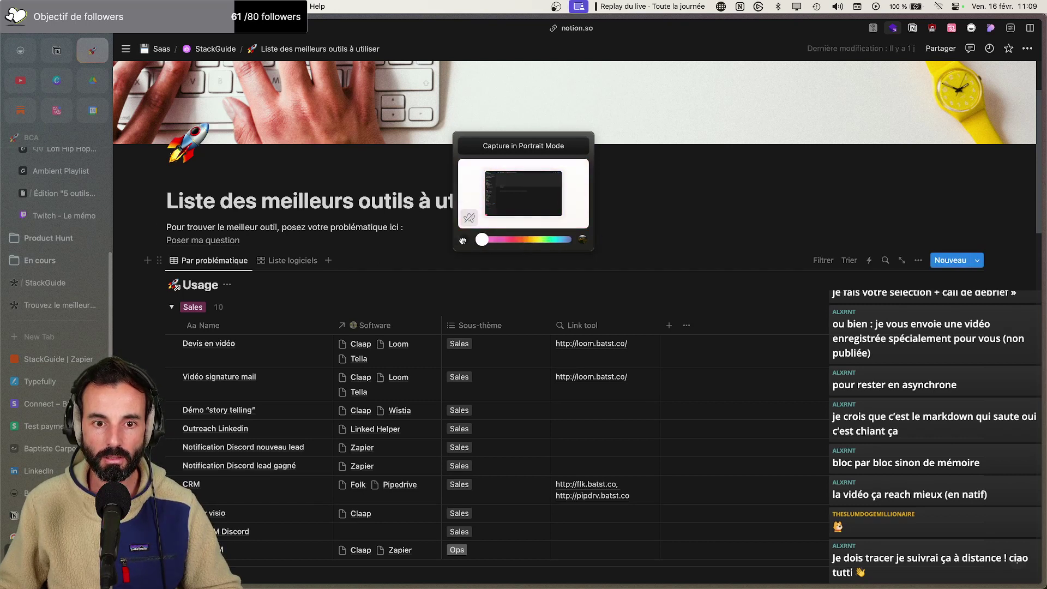
{"action": "left_click_drag", "start_coordinate": [479, 240], "coordinate": [482, 241]}
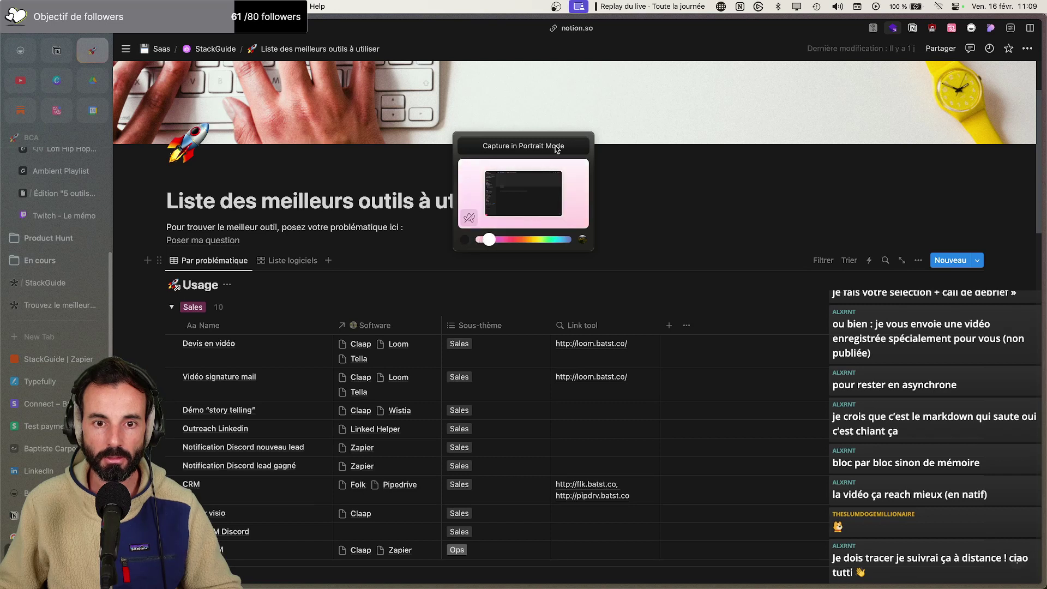
{"action": "left_click", "coordinate": [721, 162]}
{"action": "left_click", "coordinate": [989, 28]}
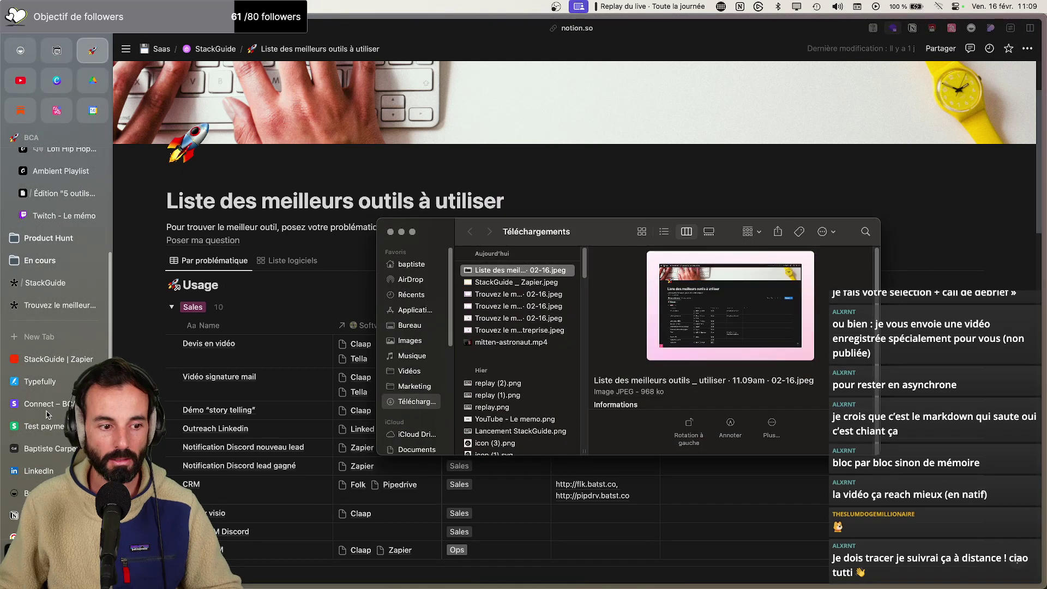
{"action": "left_click", "coordinate": [60, 196]}
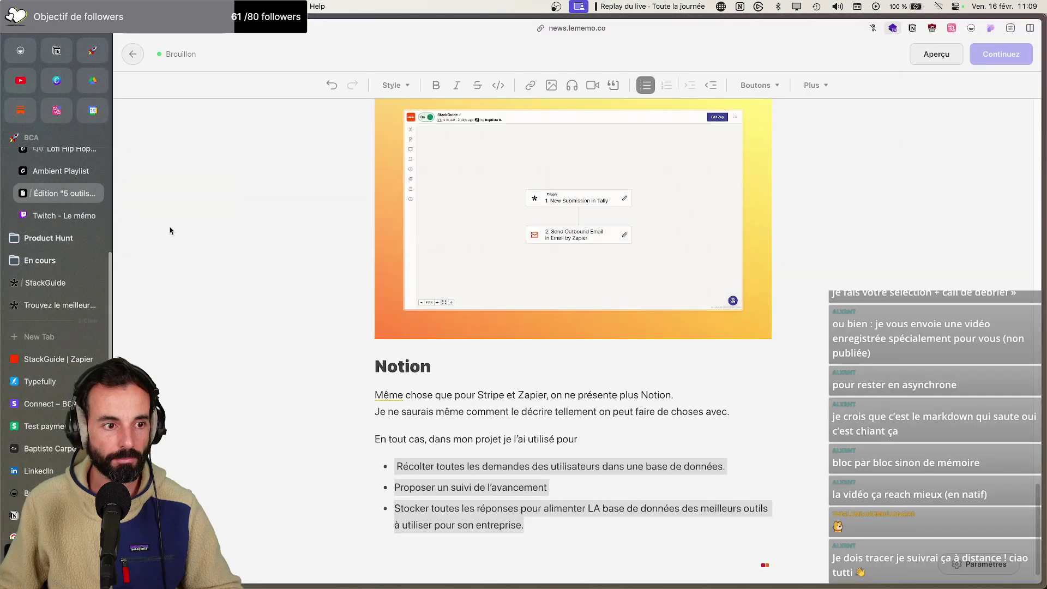
Paste the Notion table screenshot on a new line below the Notion bullet list
{"action": "key", "text": "Return"}
{"action": "key", "text": "Return"}
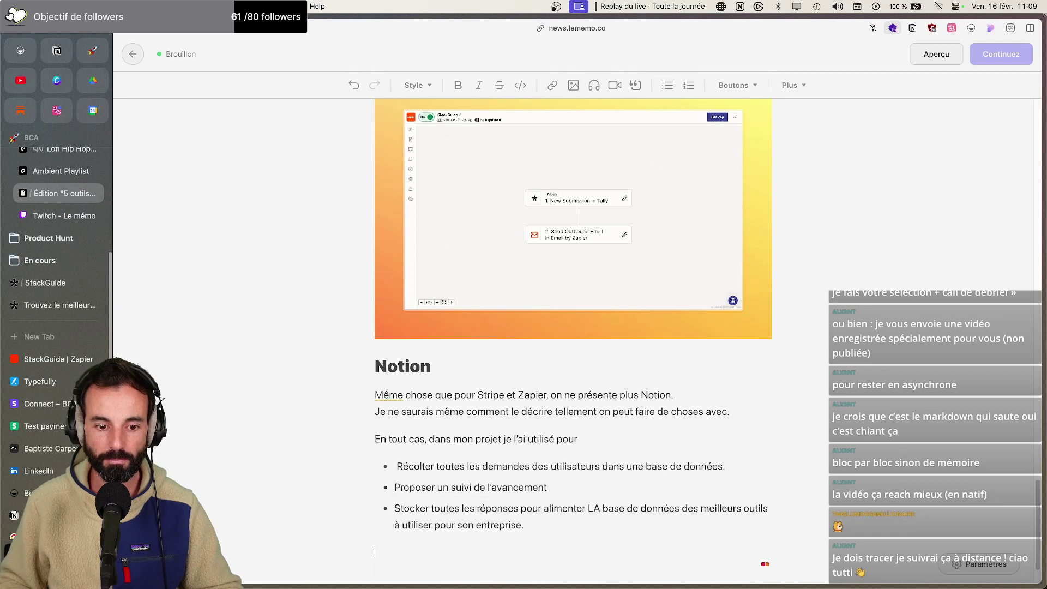
{"action": "key", "text": "super+v"}
{"action": "scroll", "coordinate": [544, 463], "scroll_direction": "down", "scroll_amount": 1}
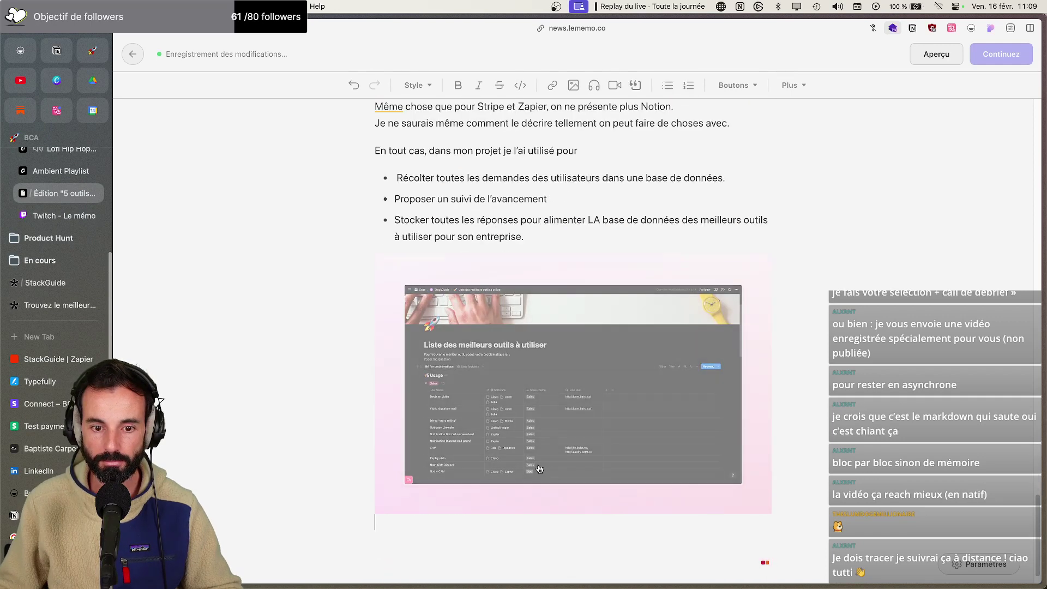
{"action": "scroll", "coordinate": [543, 460], "scroll_direction": "up", "scroll_amount": 20}
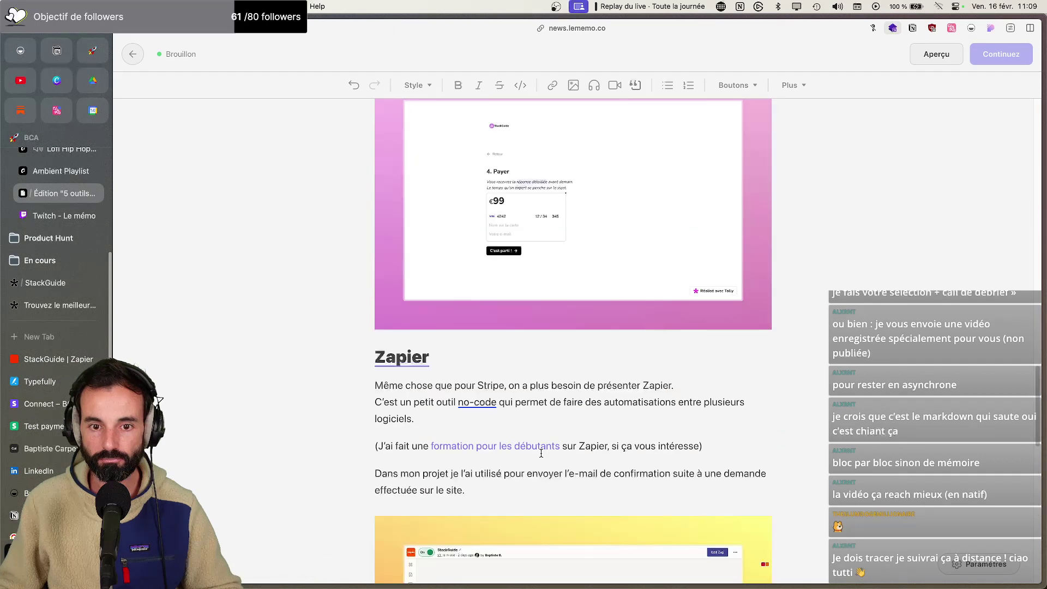
{"action": "scroll", "coordinate": [541, 453], "scroll_direction": "up", "scroll_amount": 10}
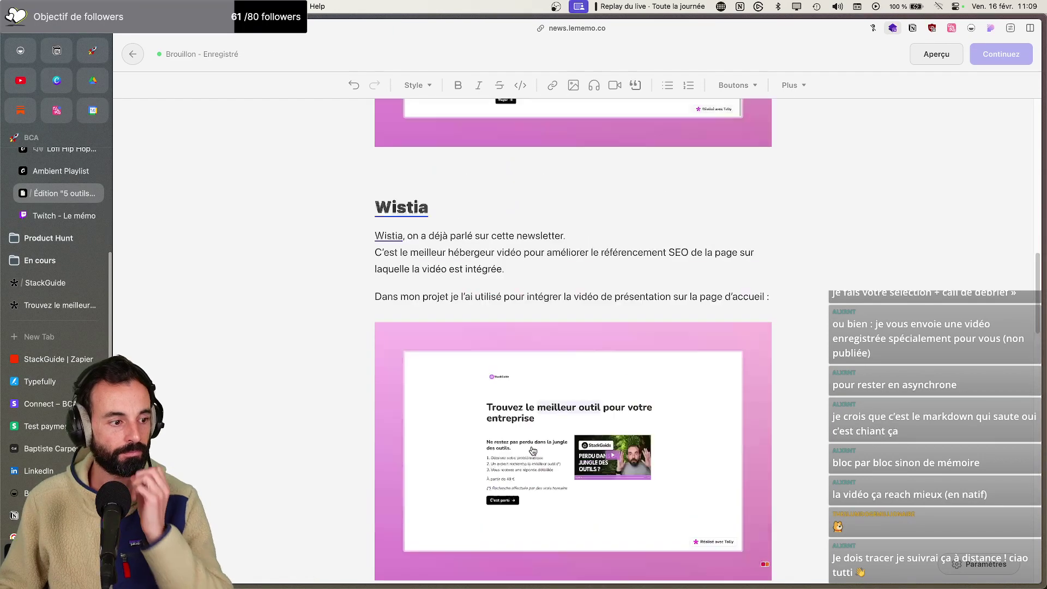
{"action": "scroll", "coordinate": [532, 442], "scroll_direction": "up", "scroll_amount": 10}
{"action": "scroll", "coordinate": [523, 447], "scroll_direction": "down", "scroll_amount": 5}
{"action": "scroll", "coordinate": [518, 450], "scroll_direction": "up", "scroll_amount": 5}
{"action": "scroll", "coordinate": [516, 452], "scroll_direction": "down", "scroll_amount": 2}
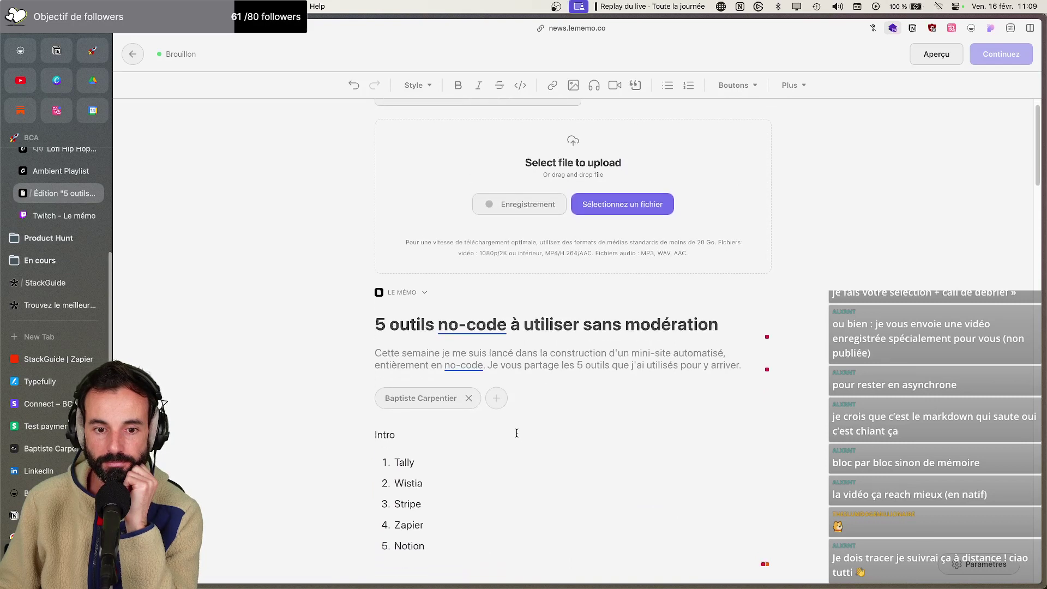
{"action": "scroll", "coordinate": [517, 441], "scroll_direction": "down", "scroll_amount": 6}
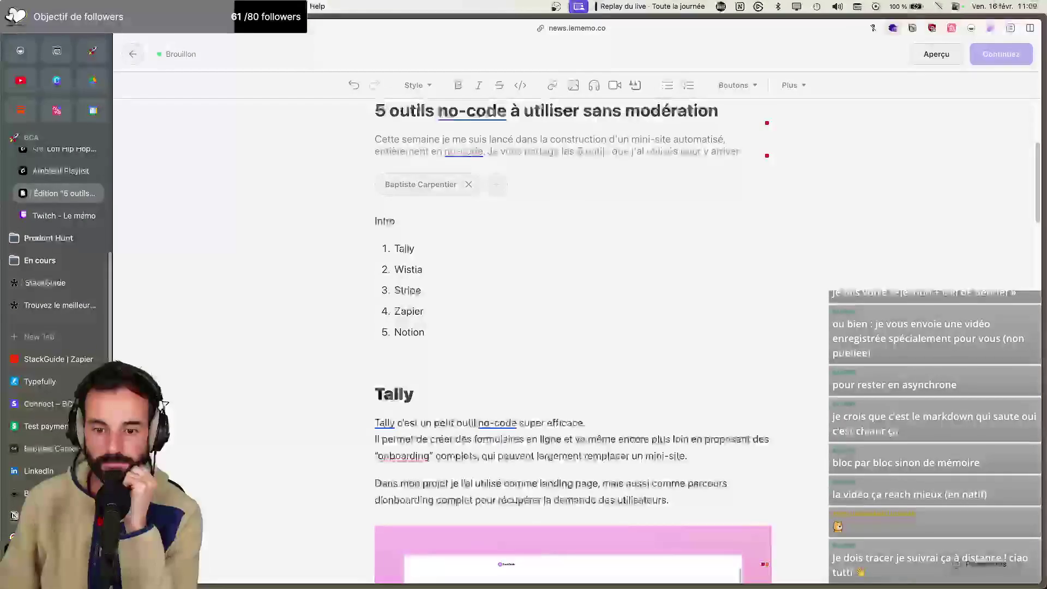
Delete the empty line above the Wistia heading
{"action": "left_click", "coordinate": [450, 454]}
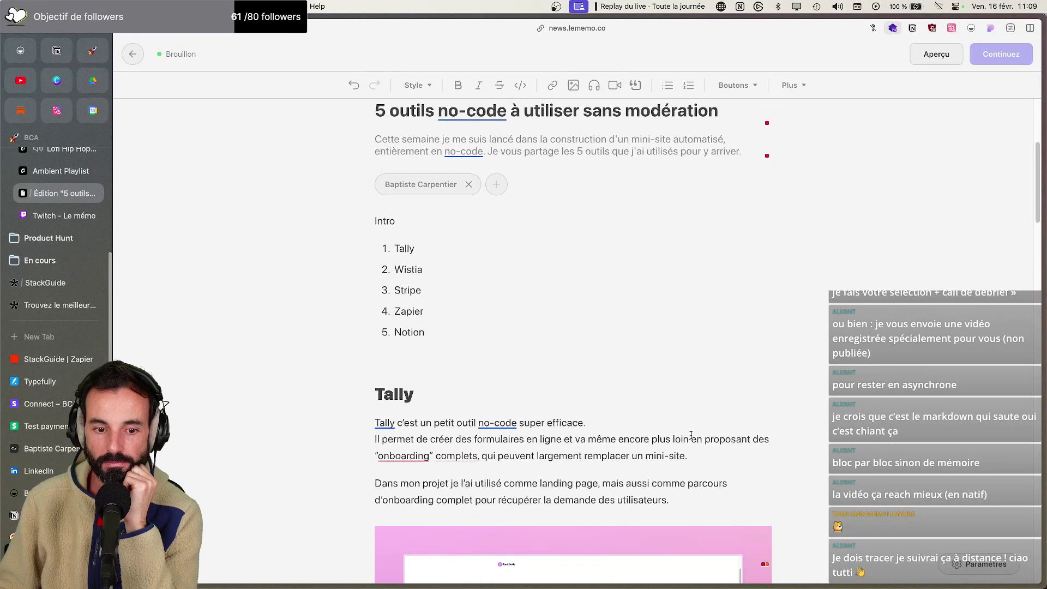
{"action": "scroll", "coordinate": [690, 435], "scroll_direction": "down", "scroll_amount": 10}
{"action": "scroll", "coordinate": [691, 436], "scroll_direction": "down", "scroll_amount": 5}
{"action": "left_click", "coordinate": [454, 180]}
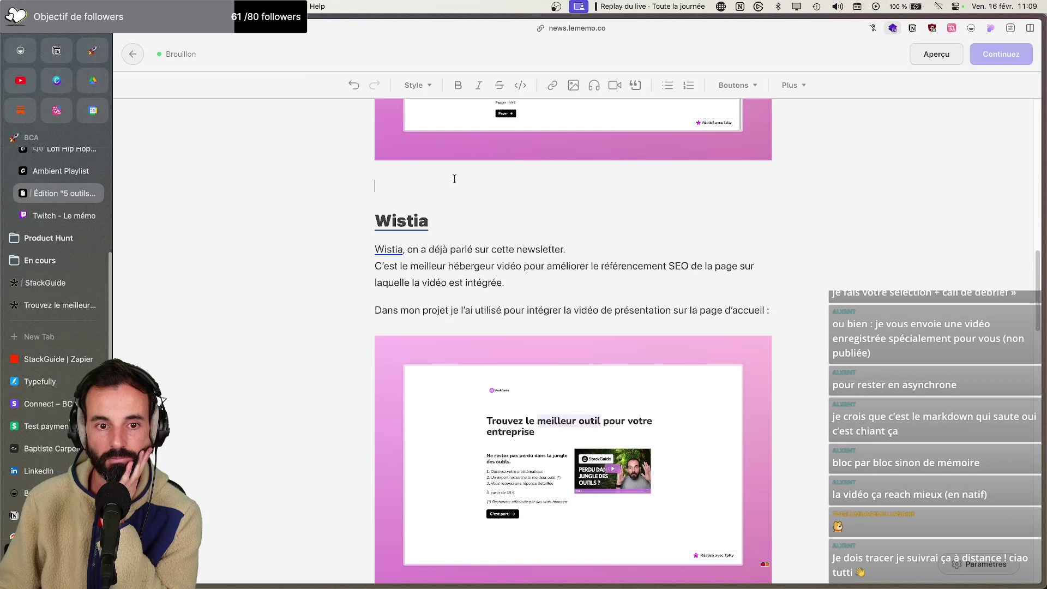
{"action": "key", "text": "BackSpace"}
Insert a horizontal divider directly below the Notion screenshot
{"action": "scroll", "coordinate": [404, 417], "scroll_direction": "down", "scroll_amount": 15}
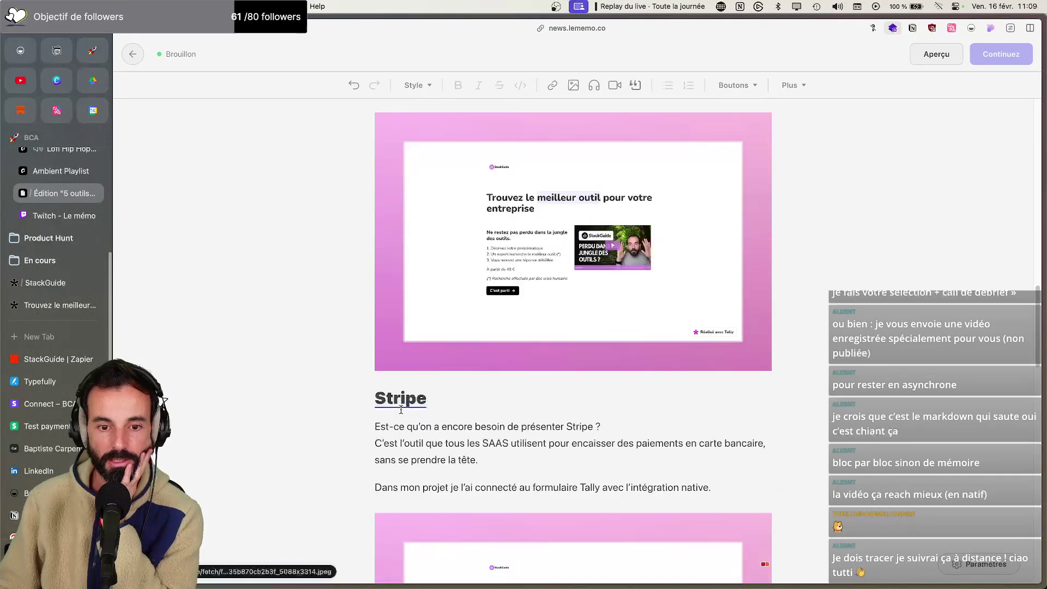
{"action": "scroll", "coordinate": [404, 418], "scroll_direction": "down", "scroll_amount": 20}
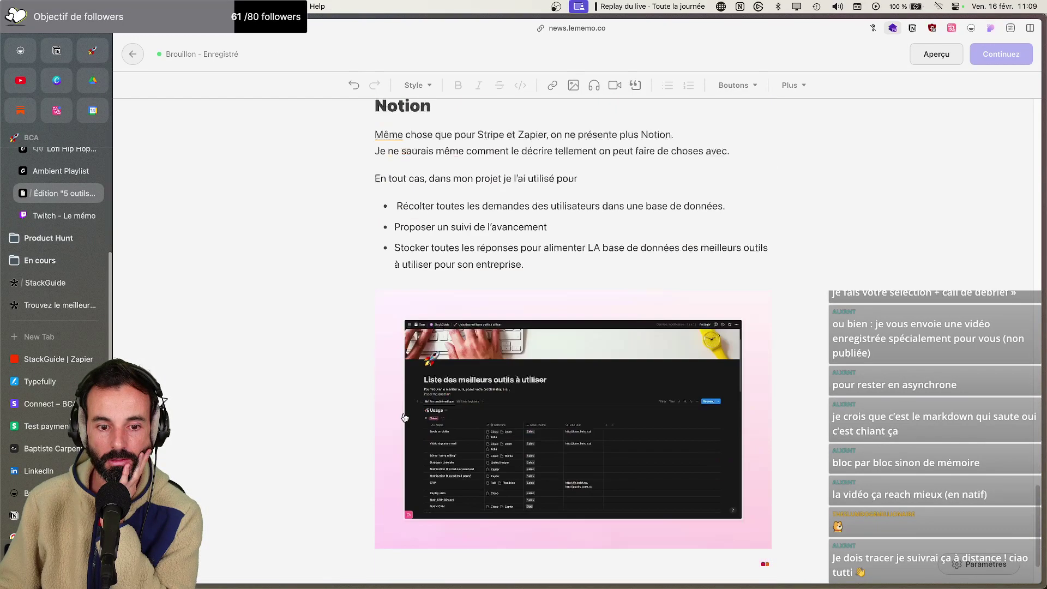
{"action": "left_click", "coordinate": [451, 491]}
{"action": "left_click", "coordinate": [791, 85]}
{"action": "left_click", "coordinate": [802, 111]}
{"action": "key", "text": "BackSpace"}
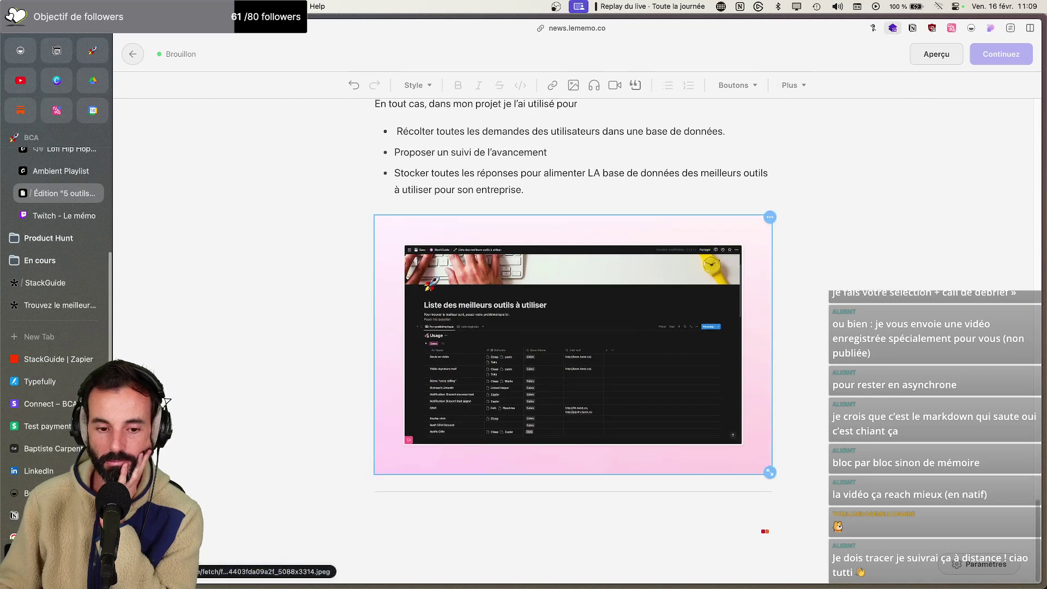
{"action": "left_click", "coordinate": [493, 514]}
{"action": "scroll", "coordinate": [492, 515], "scroll_direction": "up", "scroll_amount": 2}
{"action": "scroll", "coordinate": [490, 501], "scroll_direction": "up", "scroll_amount": 20}
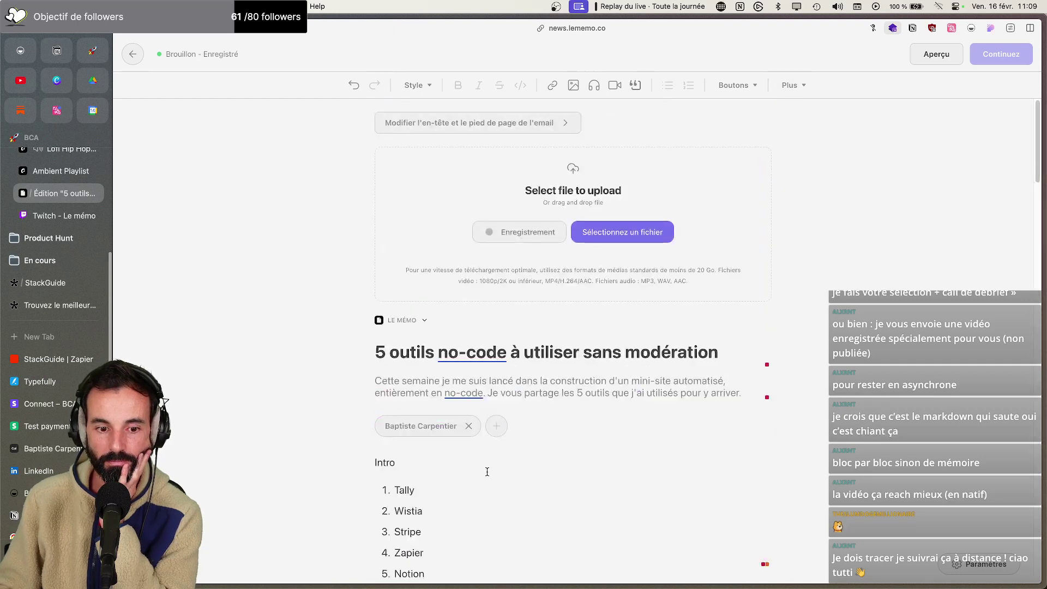
{"action": "scroll", "coordinate": [484, 455], "scroll_direction": "down", "scroll_amount": 4}
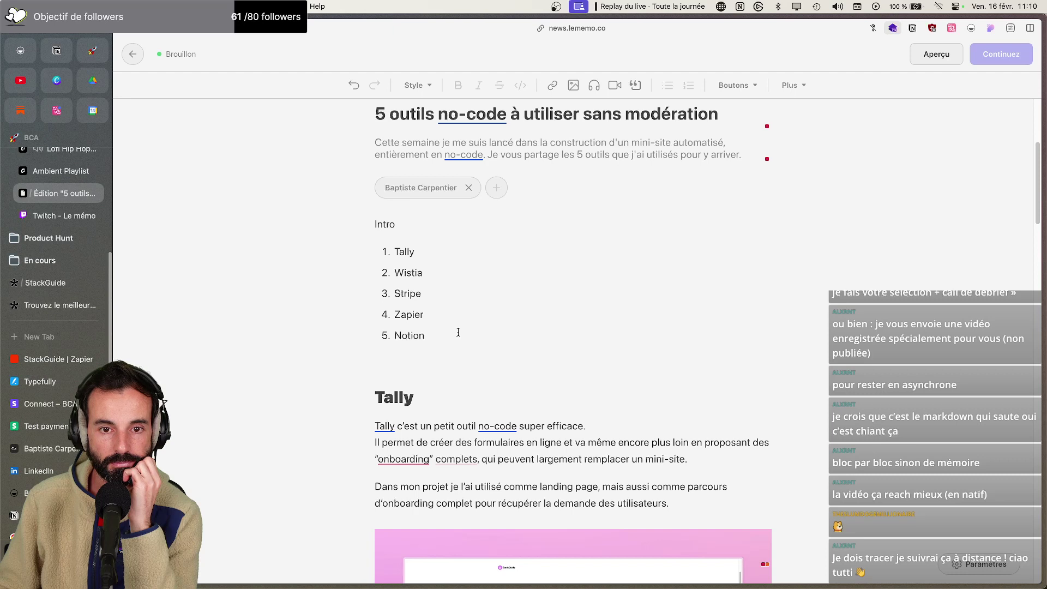
Replace 'Intro' with 'Avant d'attaquer avec ma séléction des meilleurs outils no-code.' plus a line on this week's project
{"action": "left_click_drag", "start_coordinate": [416, 225], "coordinate": [371, 225]}
{"action": "type", "text": "Avcant d"}
{"action": "key", "text": "BackSpace"}
{"action": "key", "text": "BackSpace"}
{"action": "key", "text": "BackSpace"}
{"action": "key", "text": "BackSpace"}
{"action": "key", "text": "BackSpace"}
{"action": "key", "text": "BackSpace"}
{"action": "type", "text": "ant d'atta"}
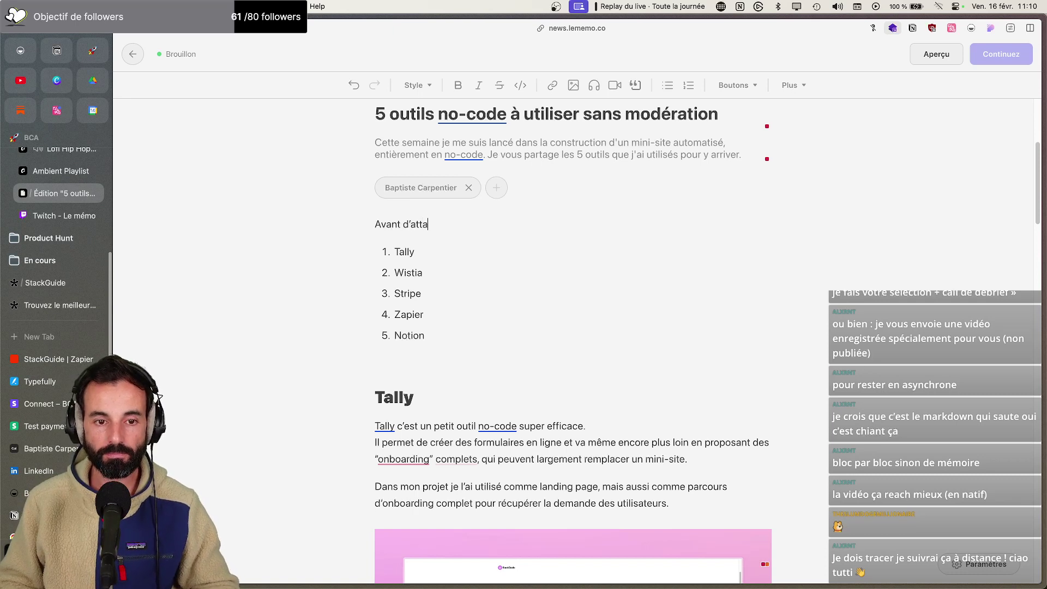
{"action": "type", "text": "quer avec ma séléction de sme"}
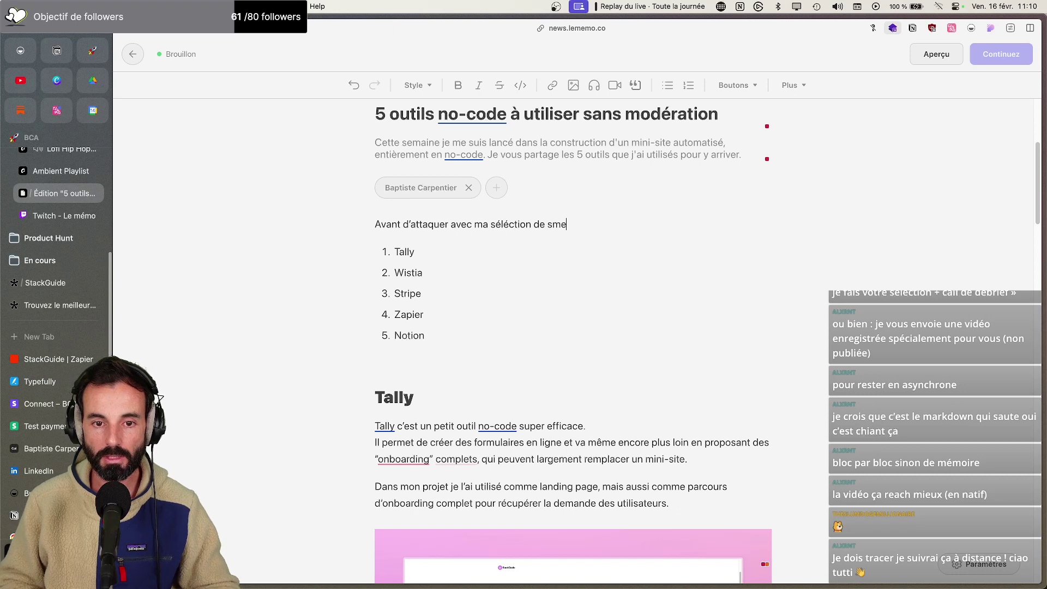
{"action": "key", "text": "BackSpace"}
{"action": "key", "text": "BackSpace"}
{"action": "key", "text": "BackSpace"}
{"action": "type", "text": "s meil"}
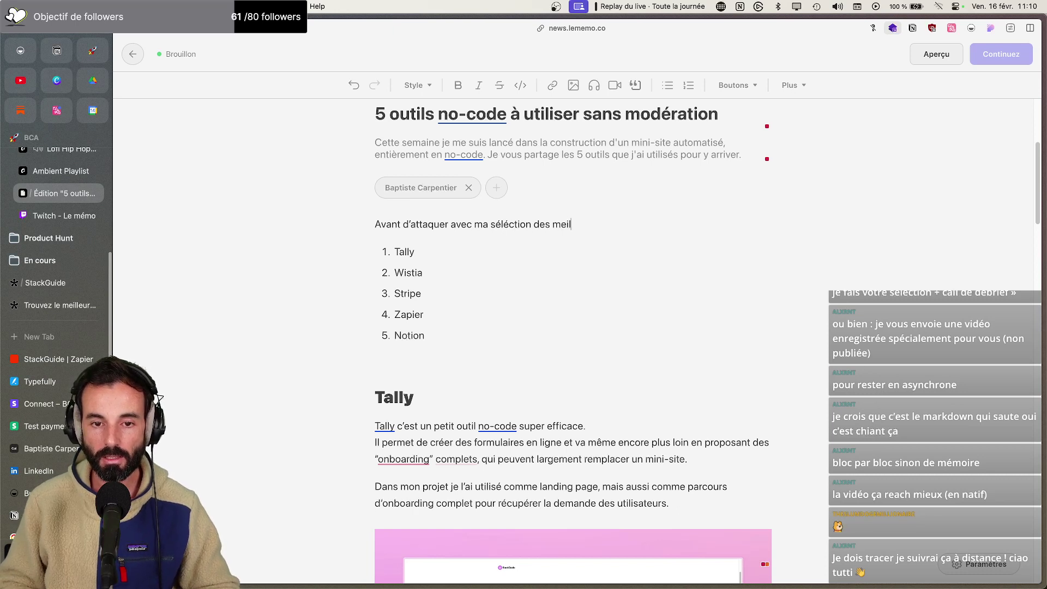
{"action": "type", "text": "leurs outils no-code."}
{"action": "key", "text": "Return"}
{"action": "type", "text": "Je vous parle"}
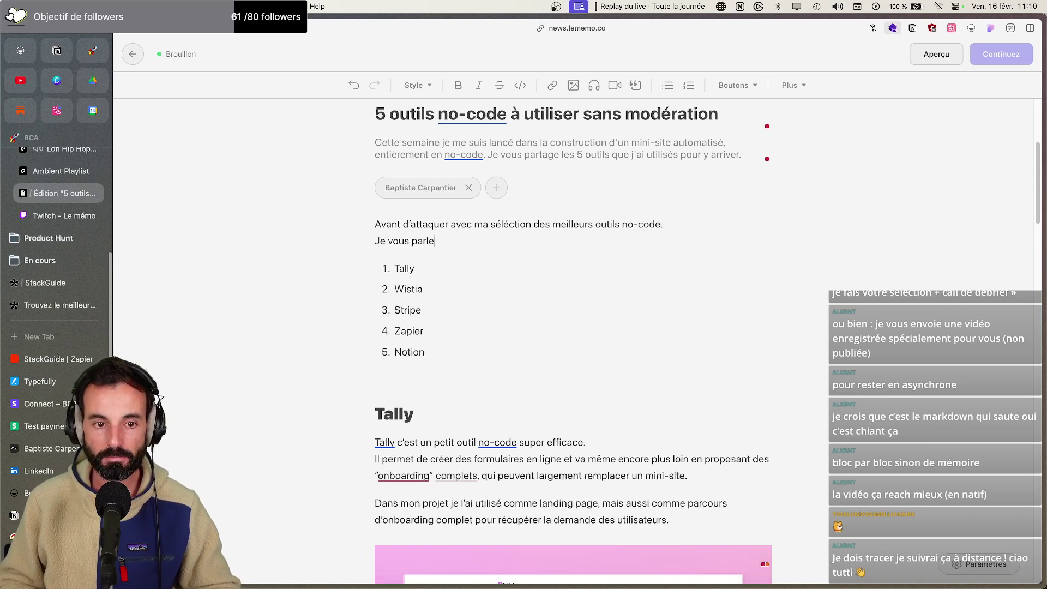
{"action": "type", "text": " 30 secondes du proje"}
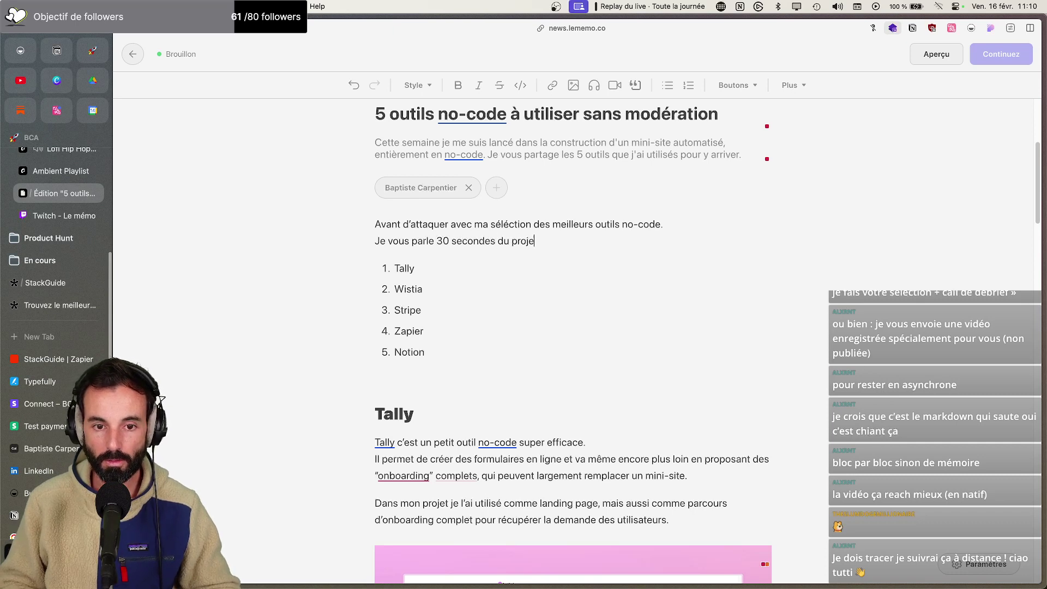
{"action": "type", "text": "t que j'ai dévelo"}
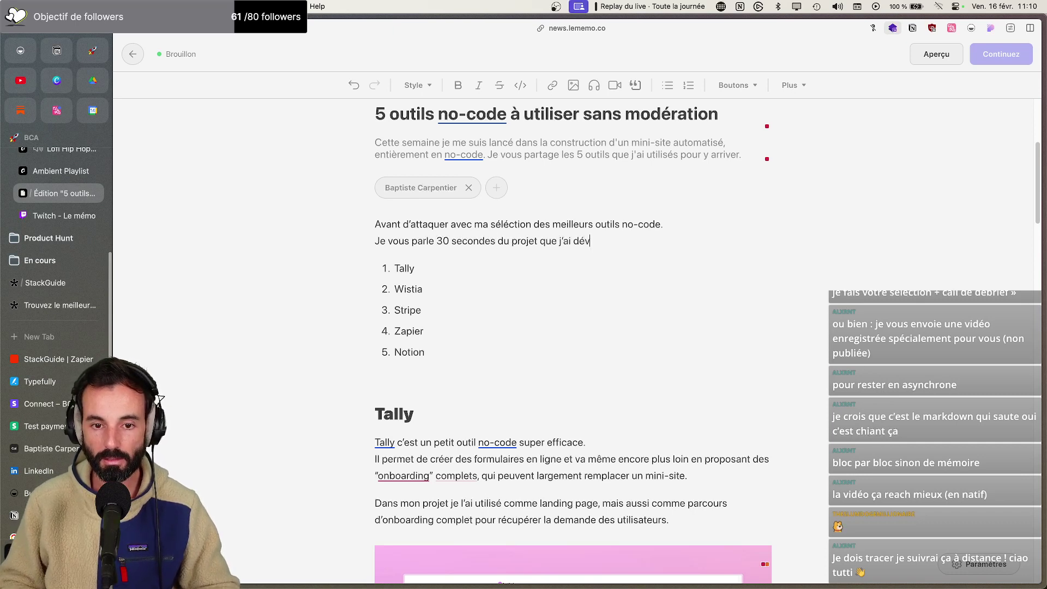
{"action": "type", "text": "ppé cett"}
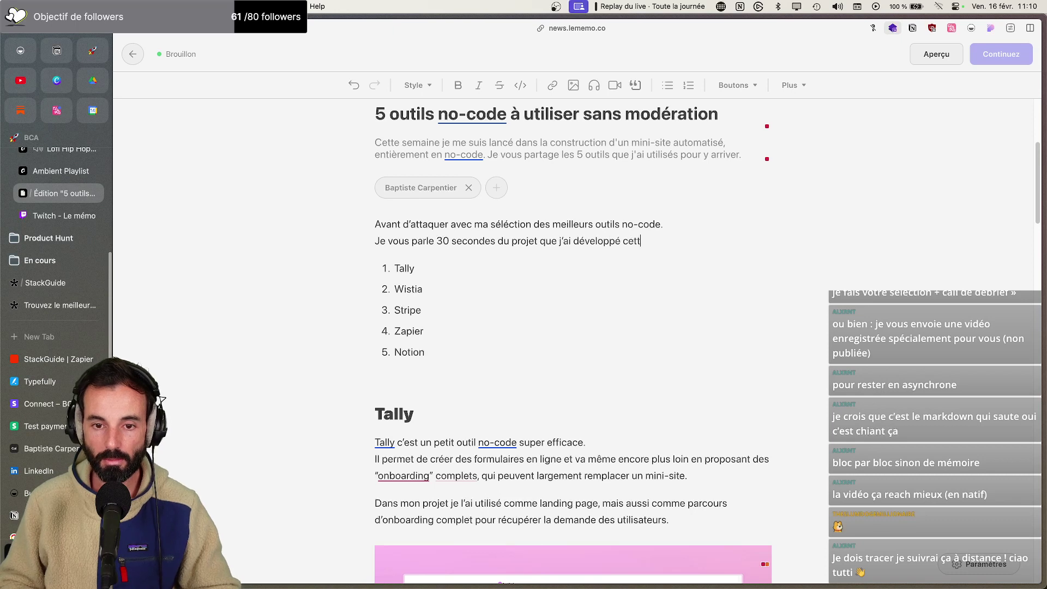
{"action": "type", "text": "e semaine."}
Add '(Ça sera plus simple de voir le contexte, pour comprendre les choix que j'ai fait).' and correct 'sélection'
{"action": "key", "text": "shift+Return"}
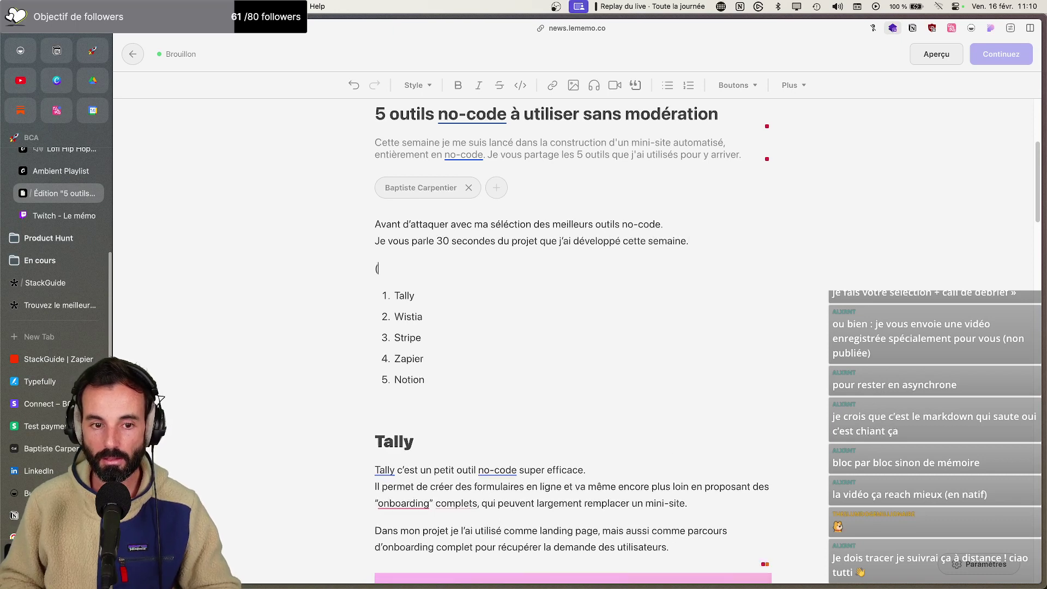
{"action": "type", "text": "("}
{"action": "key", "text": "Caps_Lock"}
{"action": "type", "text": "Ç"}
{"action": "key", "text": "Caps_Lock"}
{"action": "type", "text": "a sera plus si"}
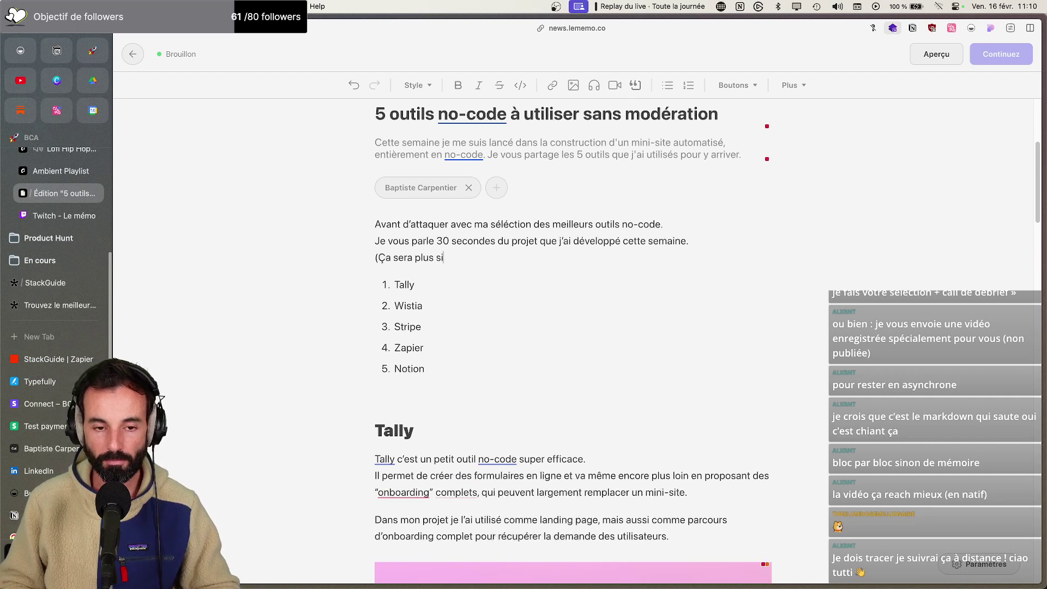
{"action": "type", "text": "mple d'avoir"}
{"action": "key", "text": "BackSpace"}
{"action": "key", "text": "BackSpace"}
{"action": "key", "text": "BackSpace"}
{"action": "type", "text": "voir le cont"}
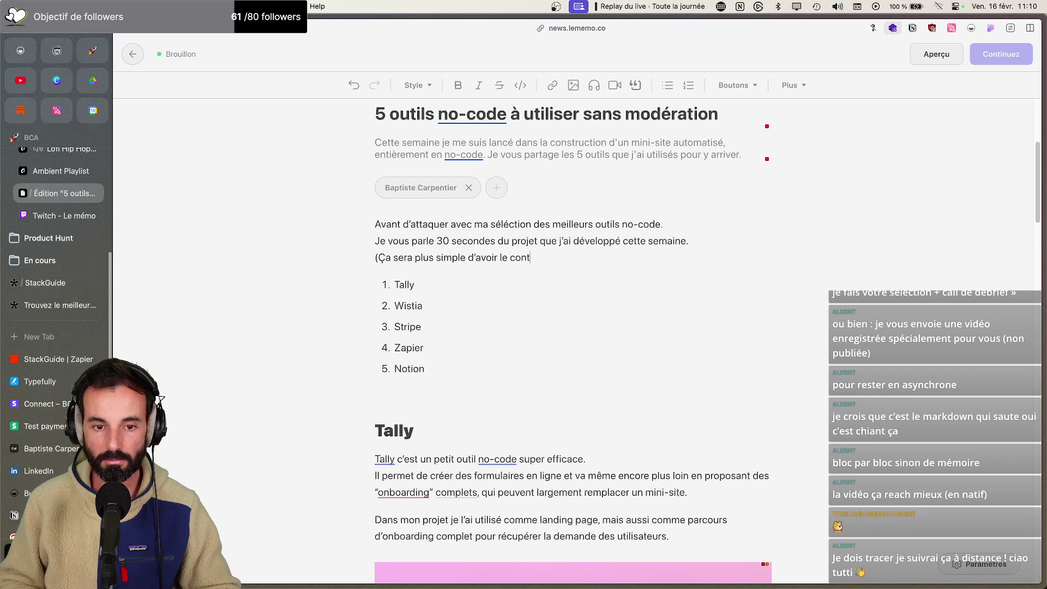
{"action": "type", "text": "exte, pour co"}
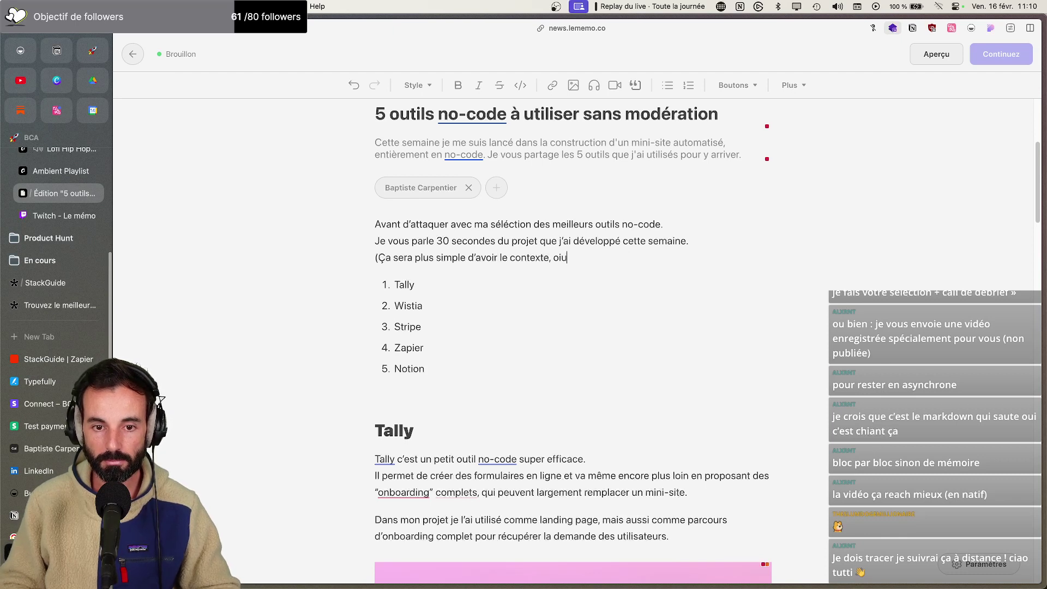
{"action": "type", "text": "mpor"}
{"action": "key", "text": "BackSpace"}
{"action": "key", "text": "BackSpace"}
{"action": "type", "text": "ren"}
{"action": "key", "text": "BackSpace"}
{"action": "key", "text": "BackSpace"}
{"action": "key", "text": "BackSpace"}
{"action": "key", "text": "BackSpace"}
{"action": "type", "text": "prendre les chois"}
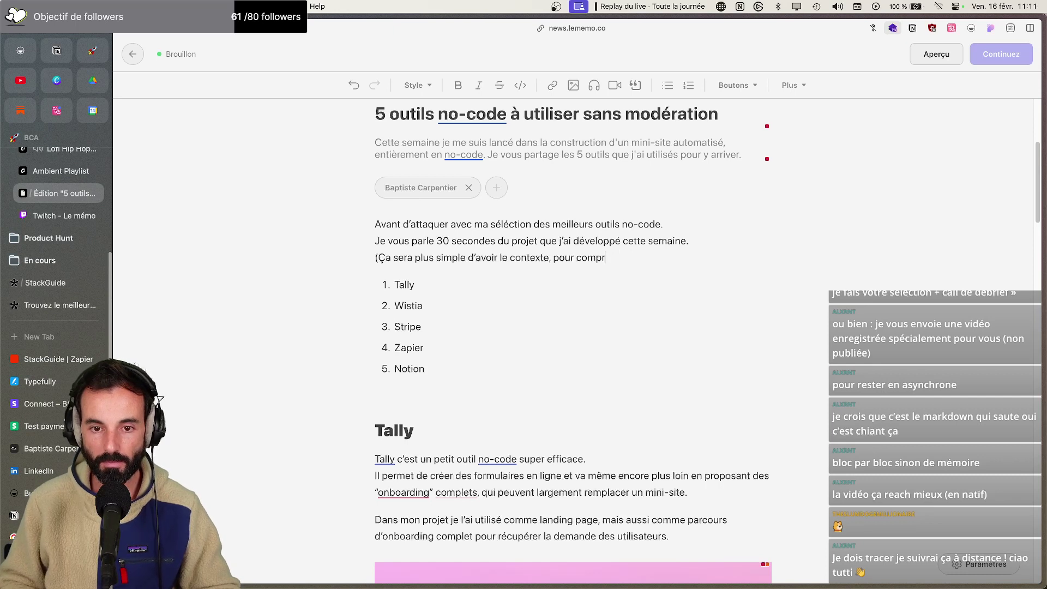
{"action": "key", "text": "BackSpace"}
{"action": "type", "text": "x que hj"}
{"action": "key", "text": "BackSpace"}
{"action": "key", "text": "BackSpace"}
{"action": "type", "text": "j'"}
{"action": "type", "text": "ai fait"}
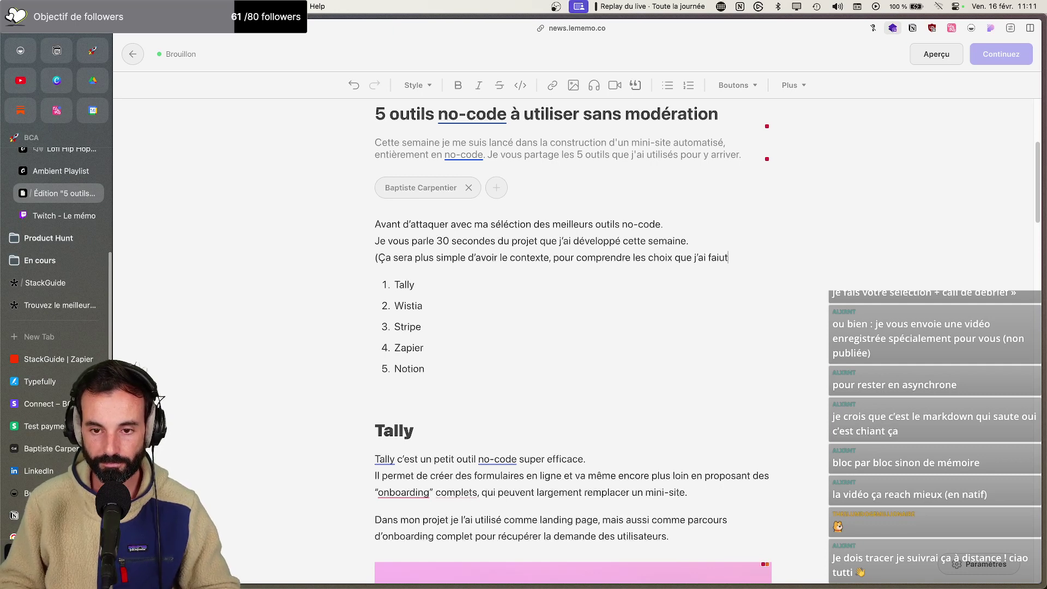
{"action": "type", "text": ")."}
{"action": "key", "text": "Return"}
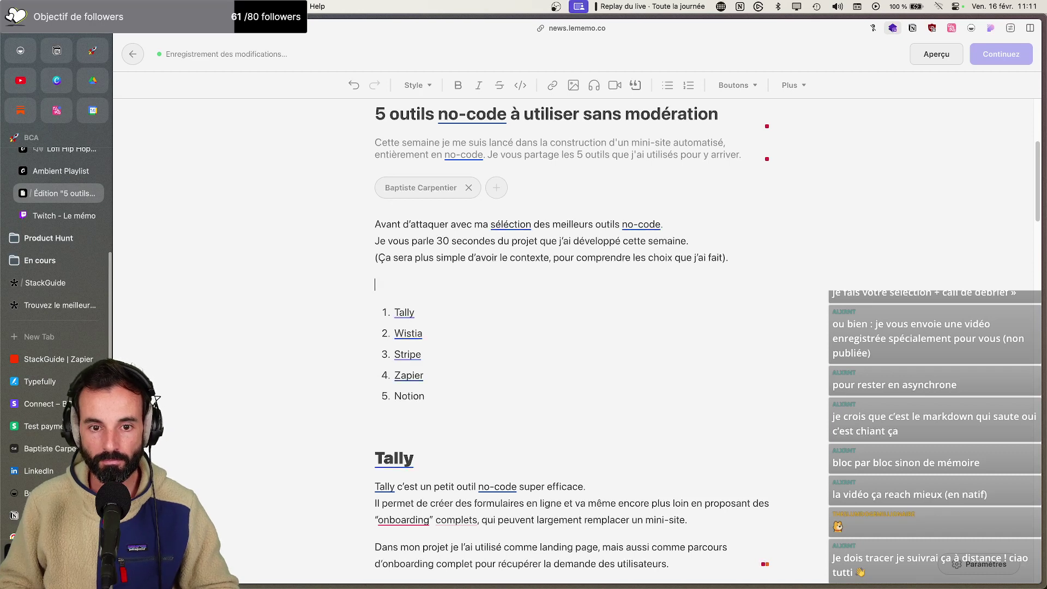
{"action": "left_click", "coordinate": [514, 224]}
{"action": "left_click", "coordinate": [564, 248]}
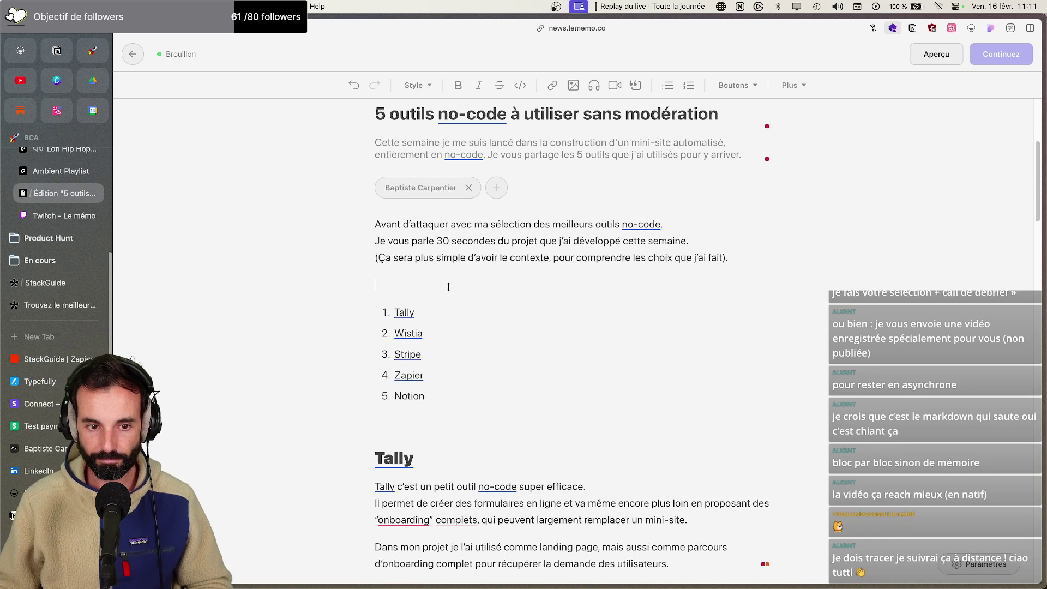
Write 'C'est un mini-site sur lequel des utilisateurs peuvent faire une demande…' and start an 'Exemple :' line
{"action": "type", "text": "J'ai vou"}
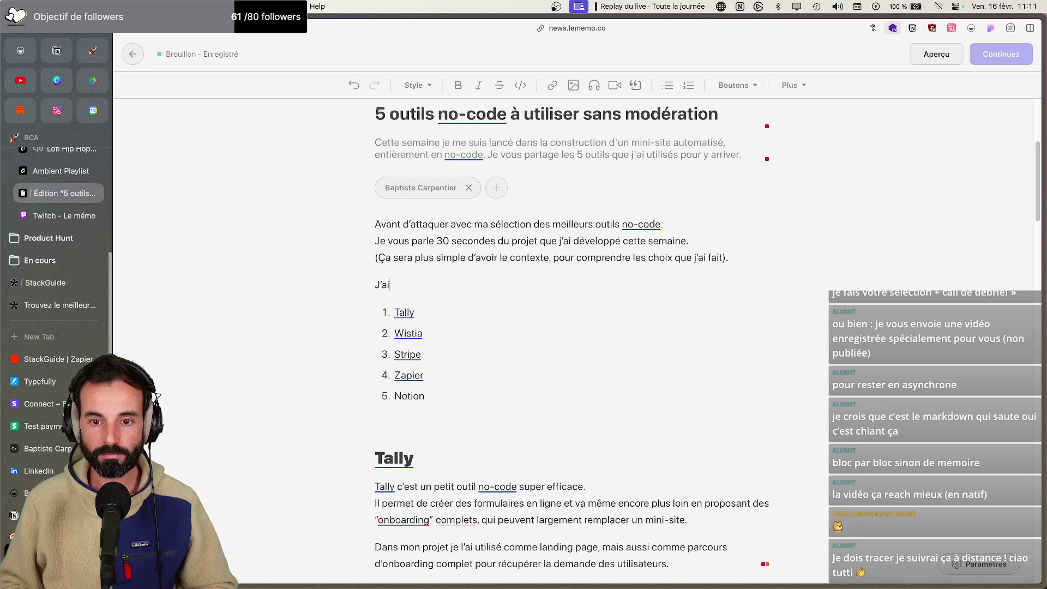
{"action": "key", "text": "BackSpace"}
{"action": "key", "text": "BackSpace"}
{"action": "key", "text": "BackSpace"}
{"action": "type", "text": "C'est un mini-site que "}
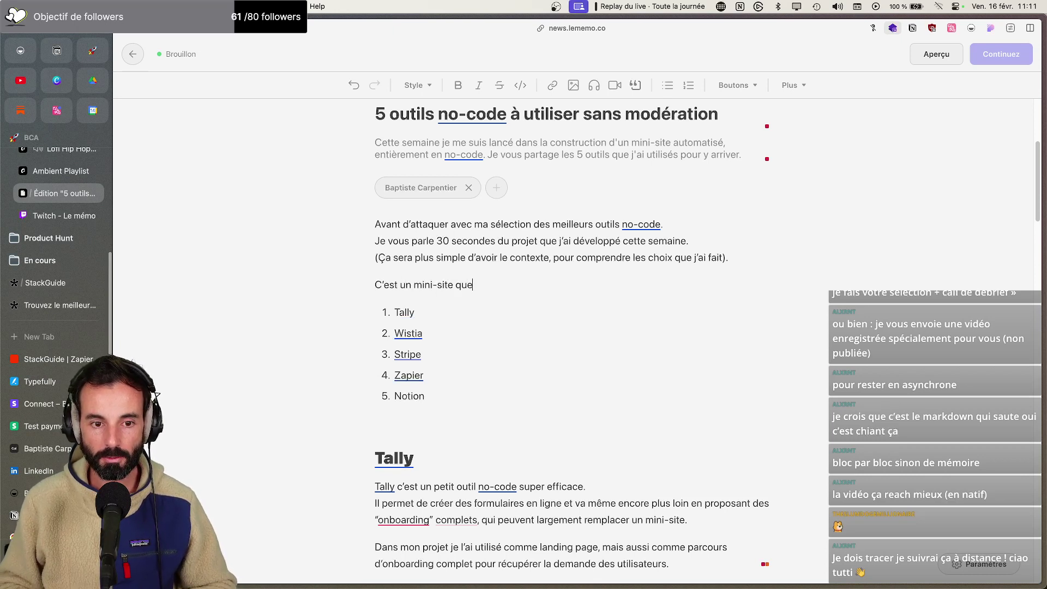
{"action": "type", "text": "ur lequel des uti"}
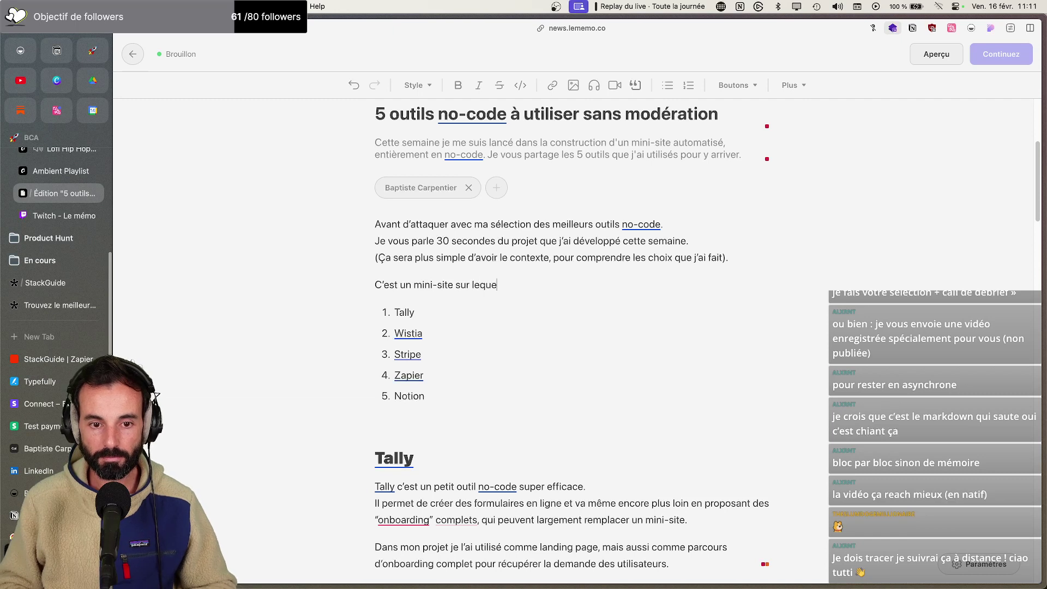
{"action": "type", "text": "lisateurs peuv"}
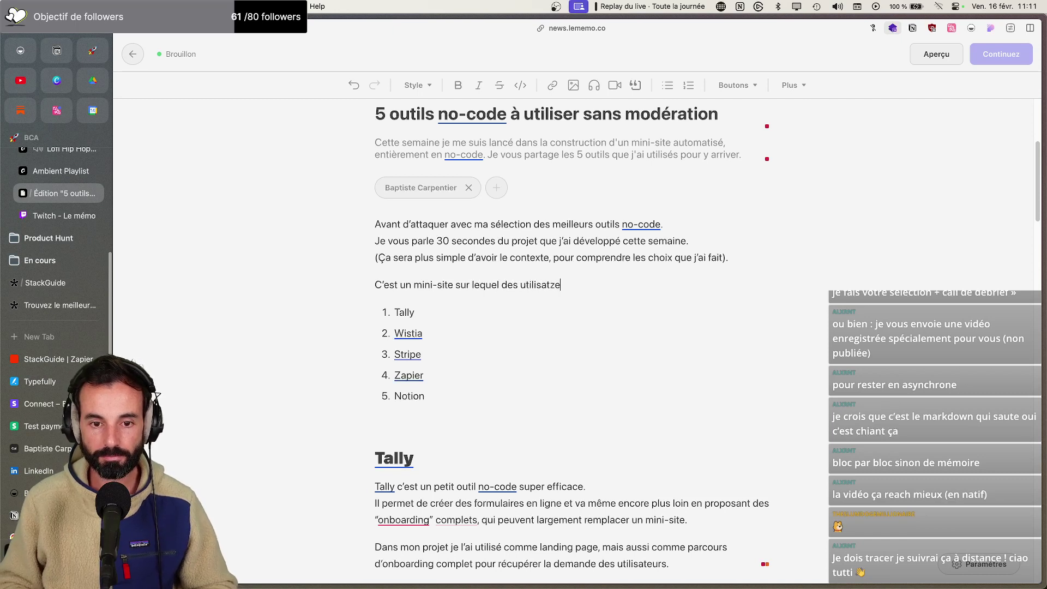
{"action": "type", "text": "ent "}
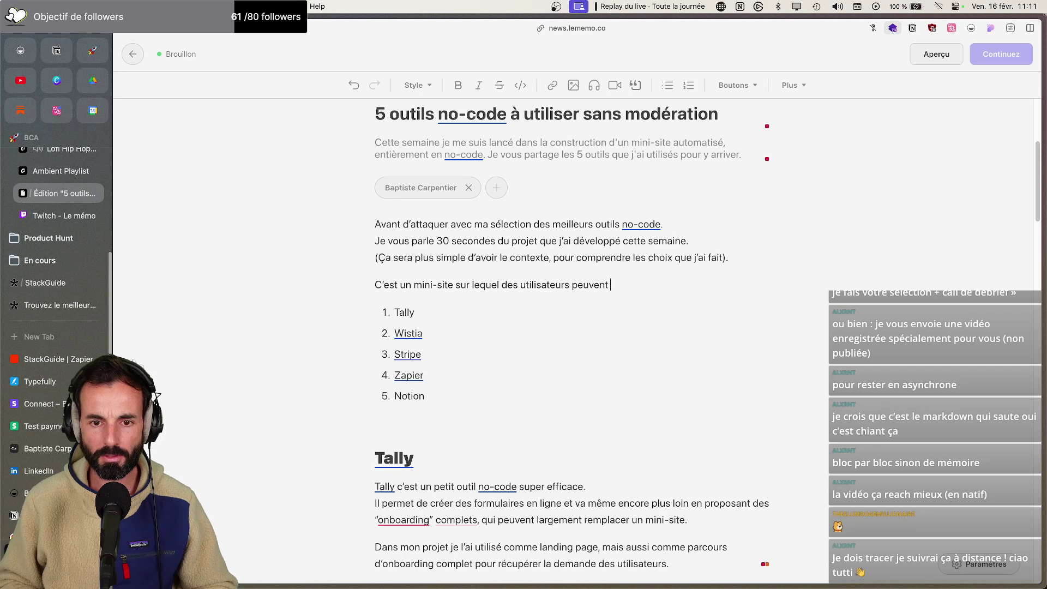
{"action": "type", "text": "venir poser"}
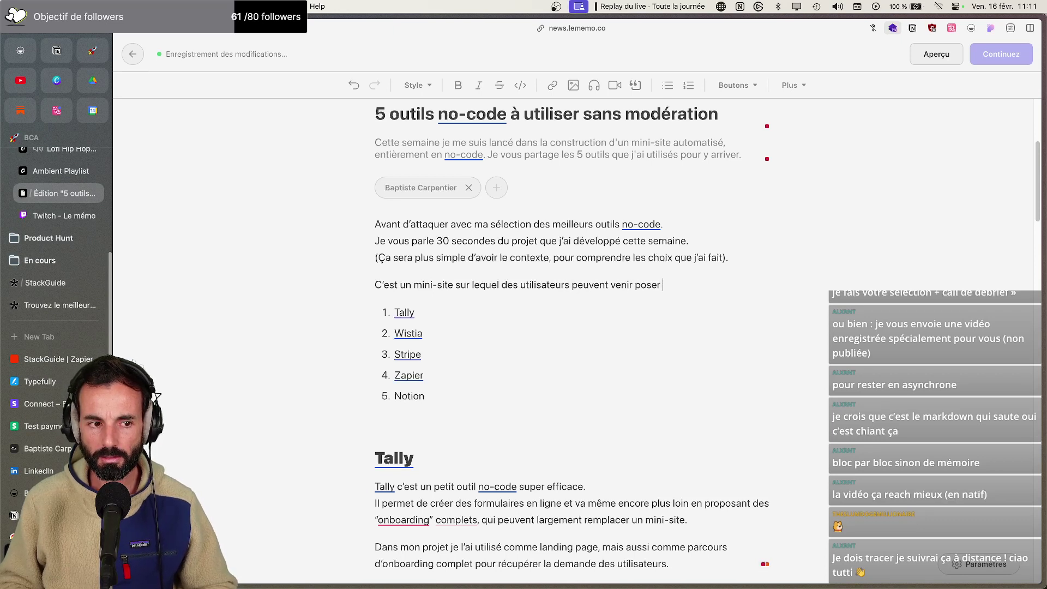
{"action": "key", "text": "BackSpace"}
{"action": "key", "text": "BackSpace"}
{"action": "key", "text": "BackSpace"}
{"action": "type", "text": "faire ue dema"}
{"action": "key", "text": "BackSpace"}
{"action": "key", "text": "BackSpace"}
{"action": "key", "text": "BackSpace"}
{"action": "key", "text": "BackSpace"}
{"action": "type", "text": "emande, ou b"}
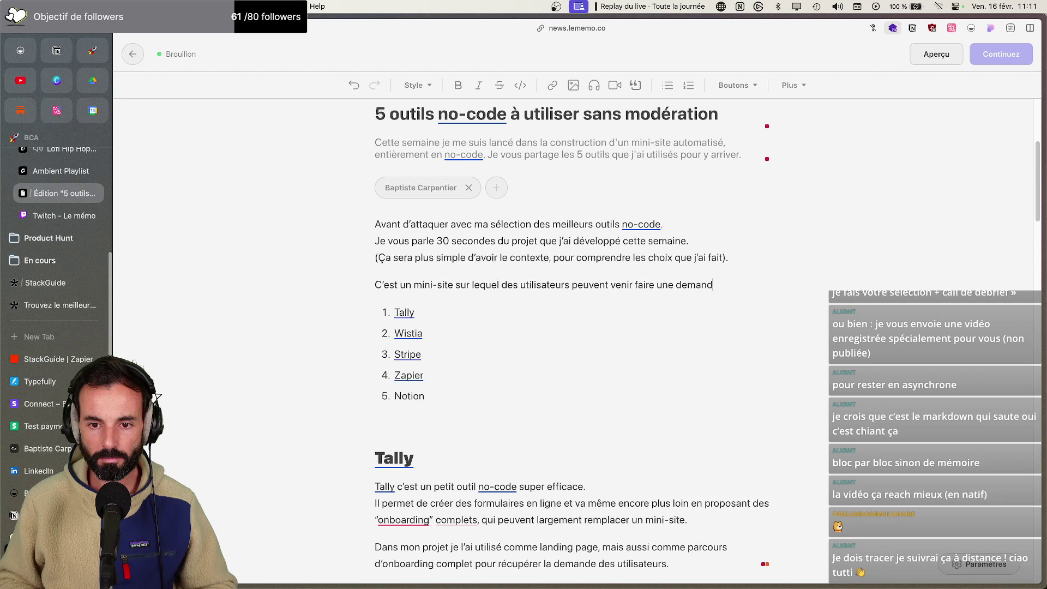
{"action": "key", "text": "BackSpace"}
{"action": "key", "text": "BackSpace"}
{"action": "key", "text": "BackSpace"}
{"action": "key", "text": "BackSpace"}
{"action": "type", "text": "pou"}
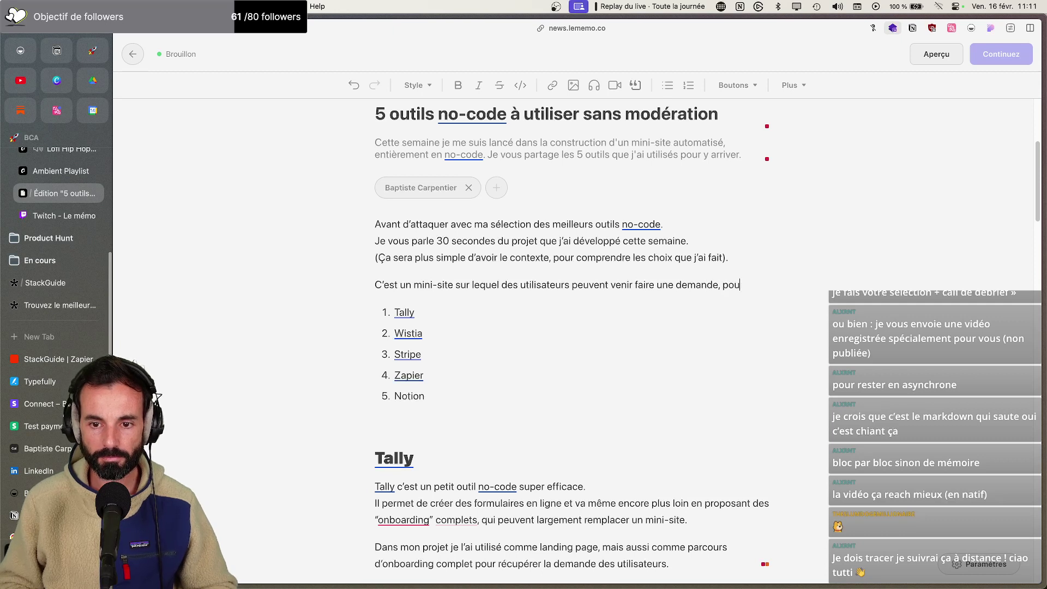
{"action": "type", "text": "r savoir quel est "}
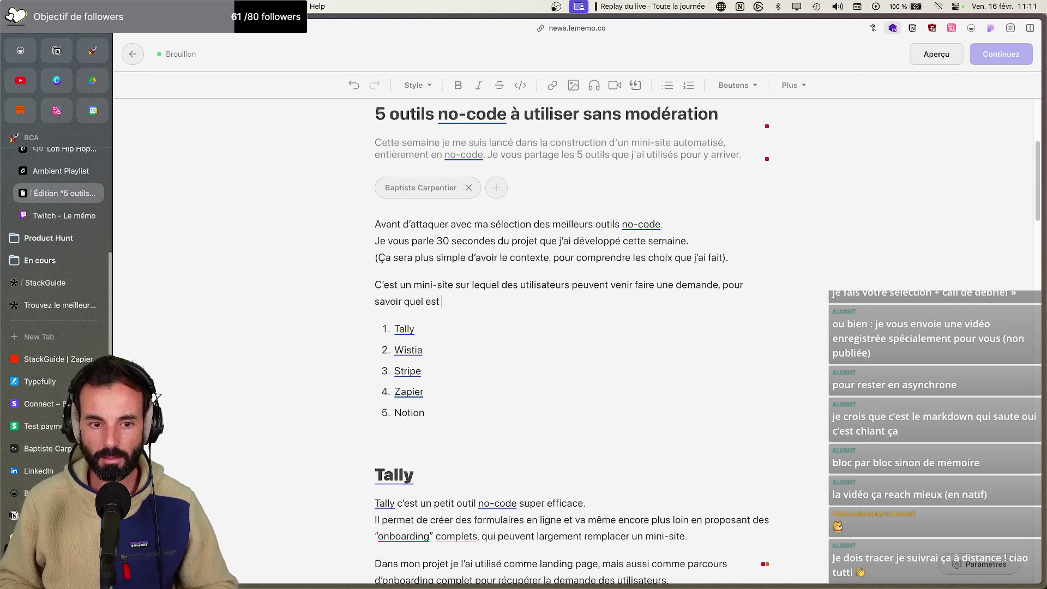
{"action": "type", "text": "le meilleur logic"}
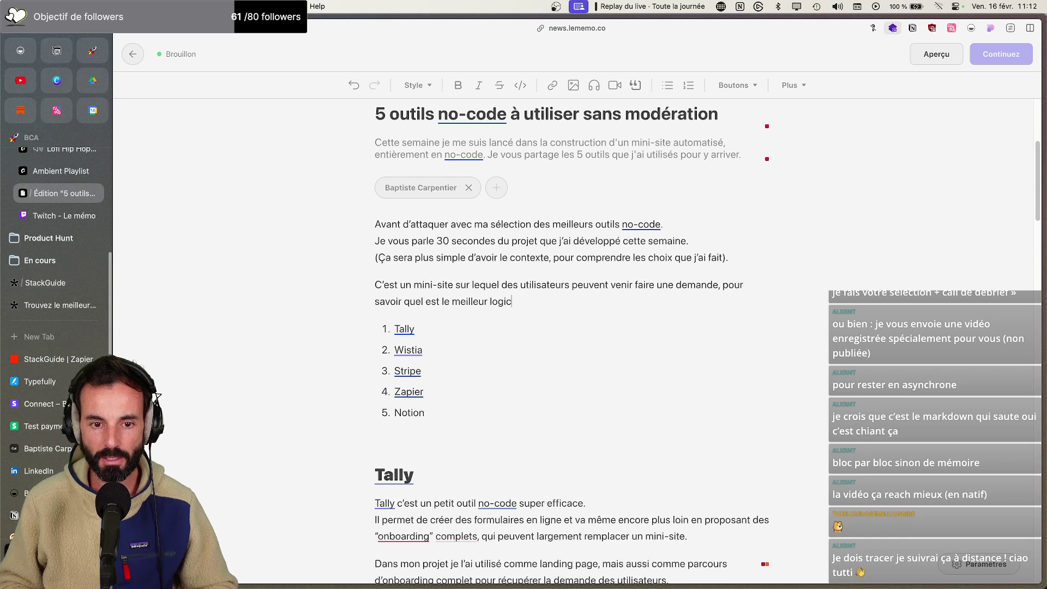
{"action": "type", "text": "iel à utilise"}
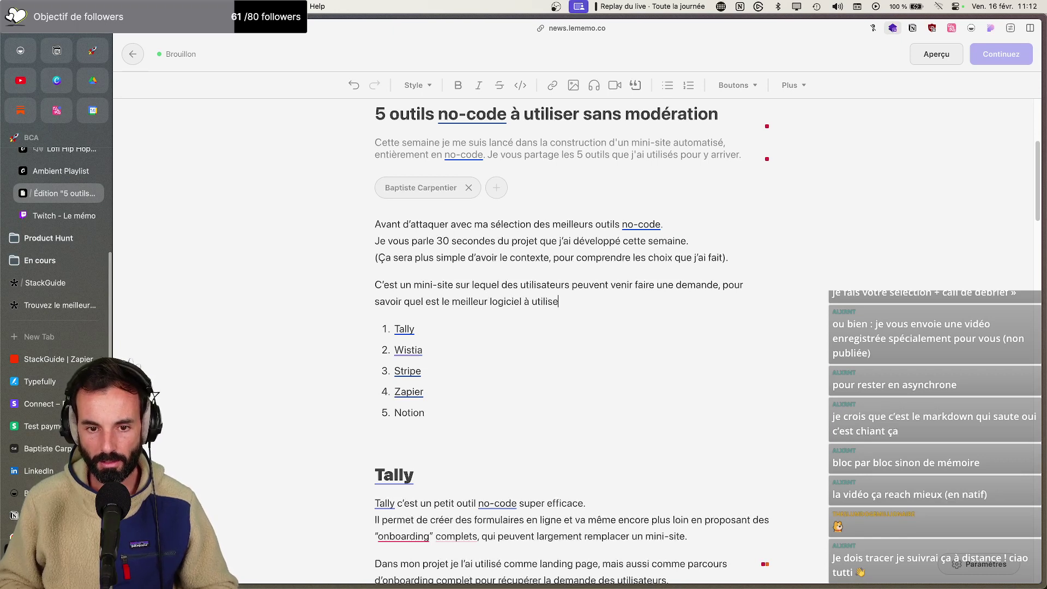
{"action": "type", "text": "r en fonction d’une problématique donnée"}
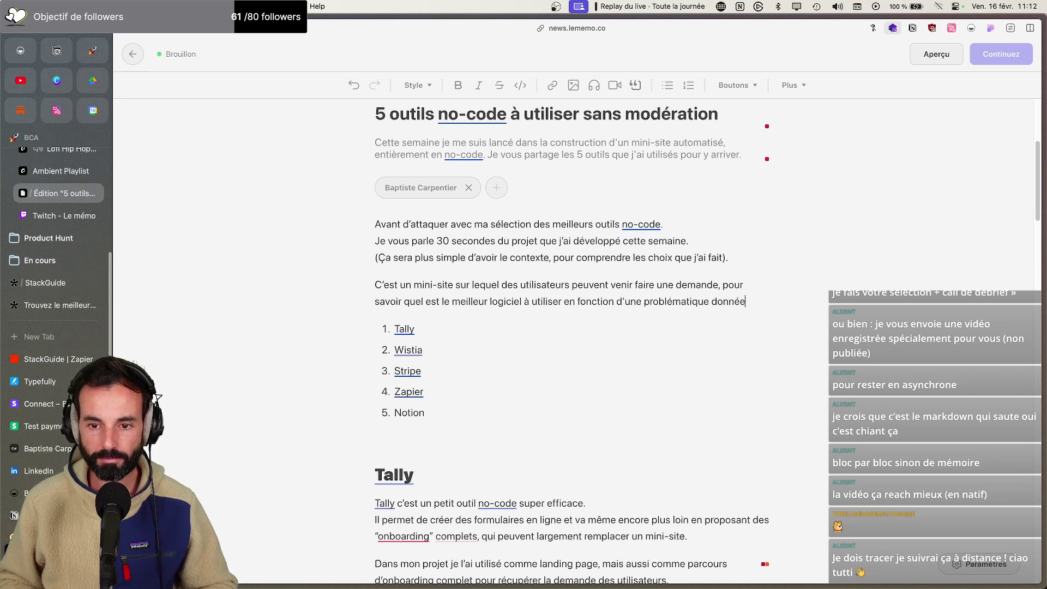
{"action": "type", "text": "."}
{"action": "key", "text": "Return"}
{"action": "type", "text": "Exemple :"}
Under 'Exemple :', write the StackGuide visit line and the question 'Quel CRM… outreach sur Linkedin'
{"action": "key", "text": "Return"}
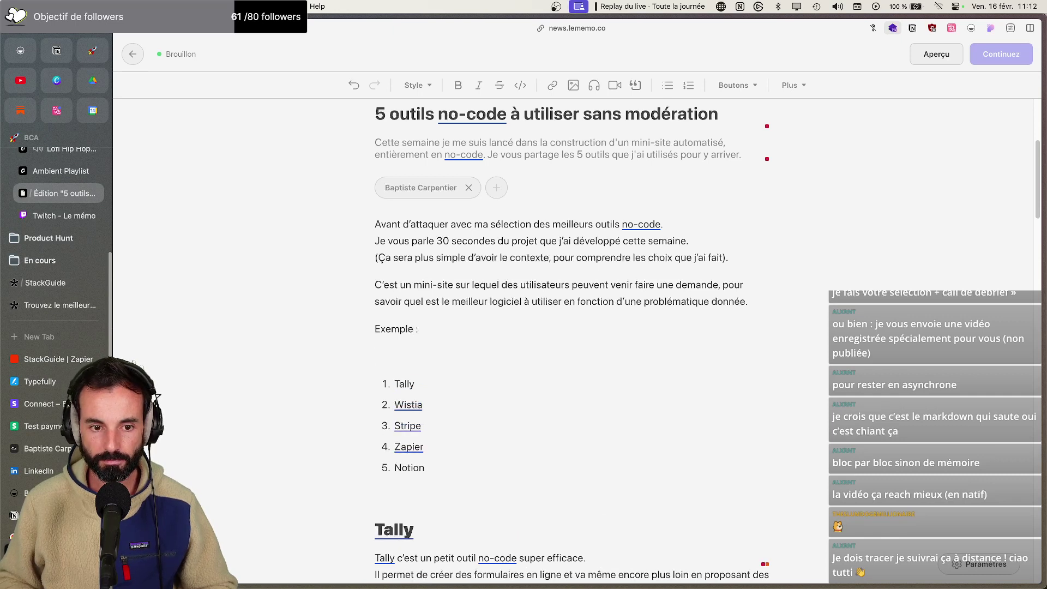
{"action": "type", "text": "Un utilisateur se connecte à “"}
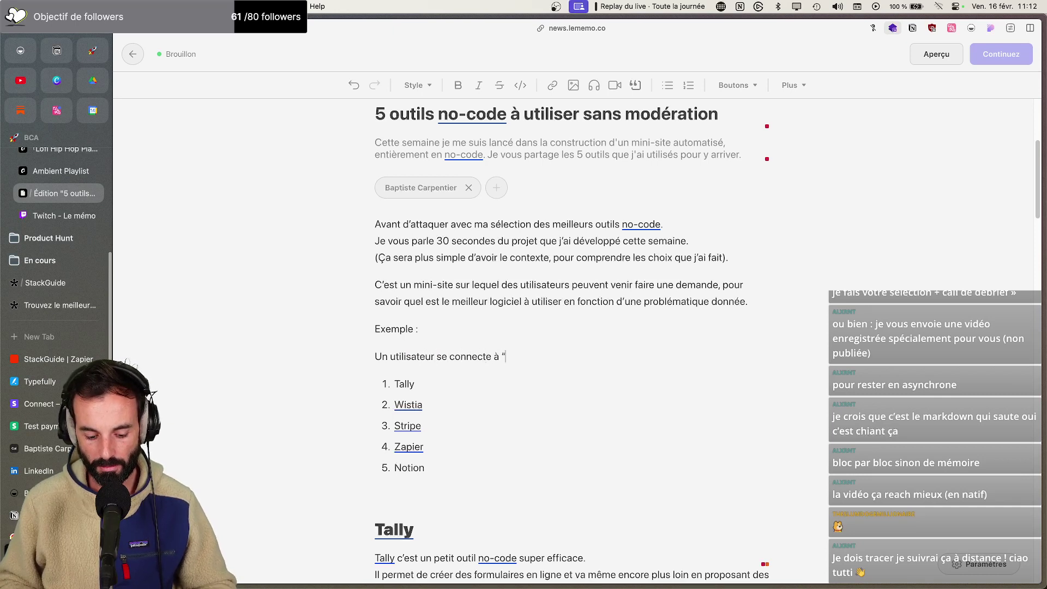
{"action": "type", "text": "StackGuid"}
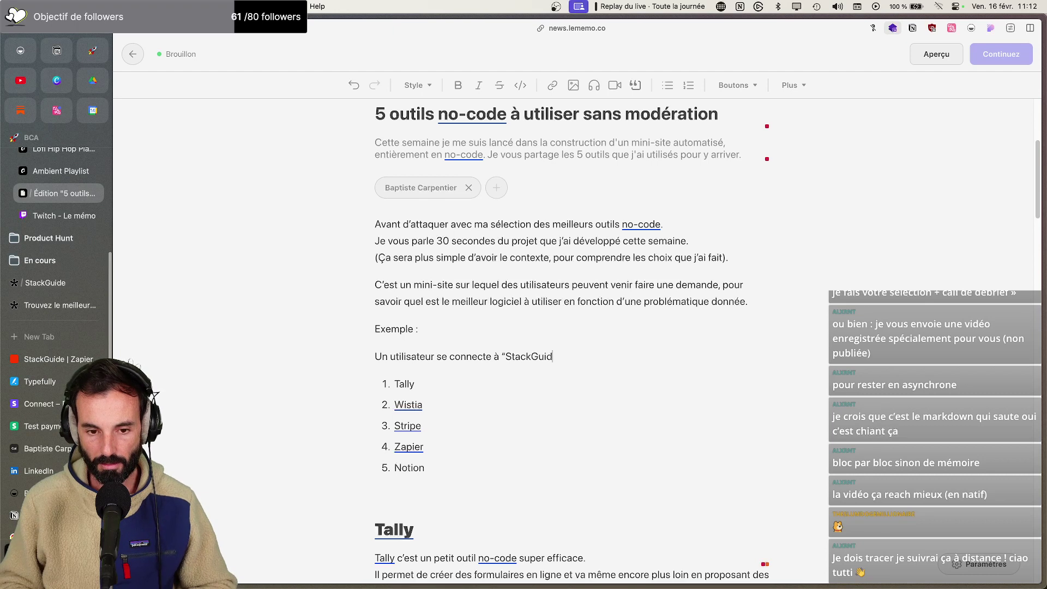
{"action": "type", "text": "e” (C’est l"}
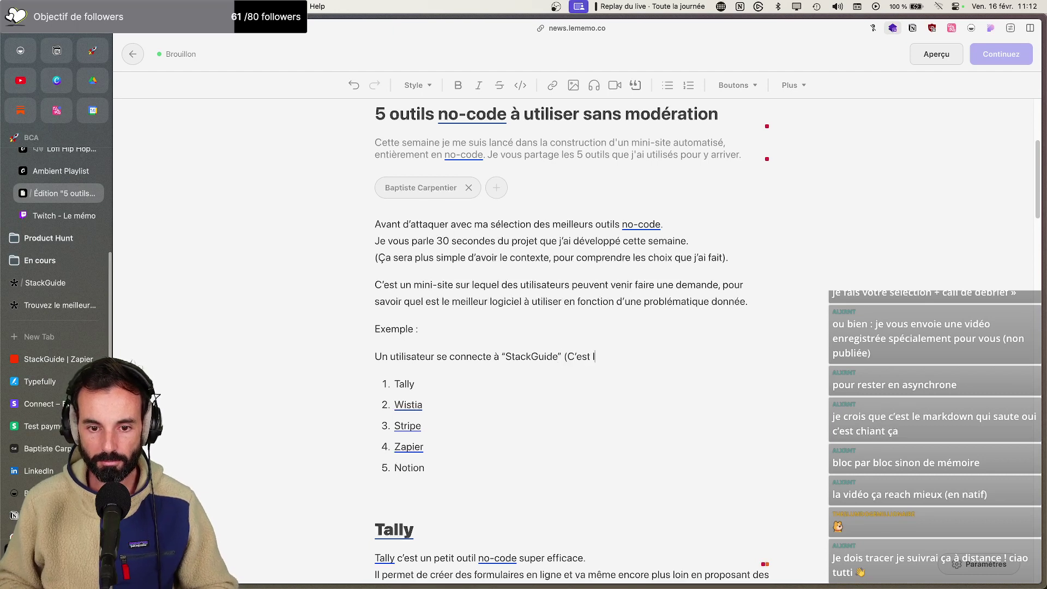
{"action": "type", "text": "e nom du site)."}
{"action": "key", "text": "shift+Return"}
{"action": "type", "text": "Il me "}
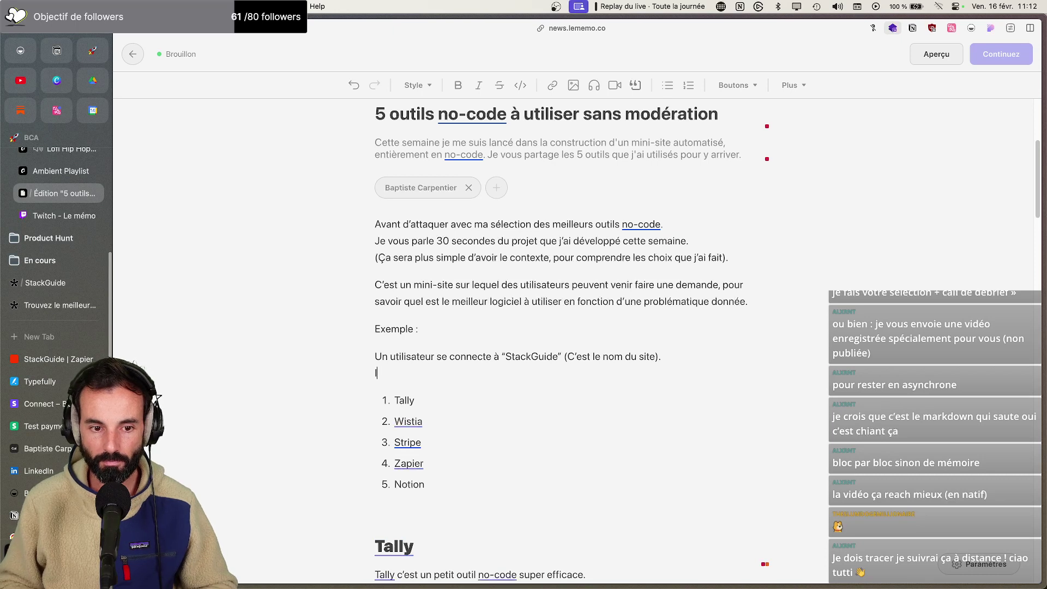
{"action": "type", "text": "seman"}
{"action": "key", "text": "BackSpace"}
{"action": "key", "text": "BackSpace"}
{"action": "key", "text": "BackSpace"}
{"action": "key", "text": "BackSpace"}
{"action": "key", "text": "BackSpace"}
{"action": "type", "text": "demande '“"}
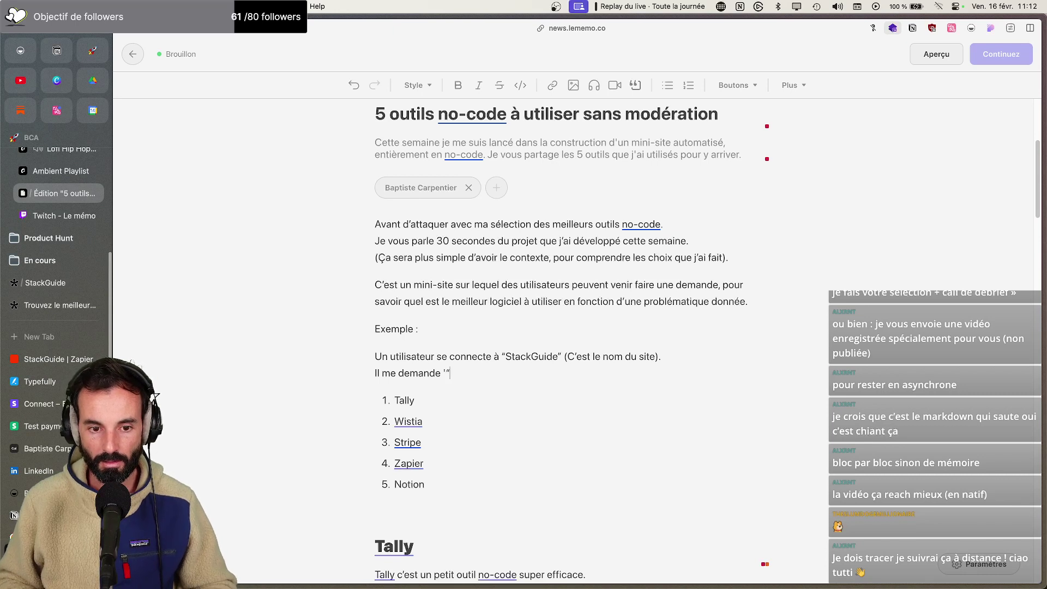
{"action": "type", "text": "Quel"}
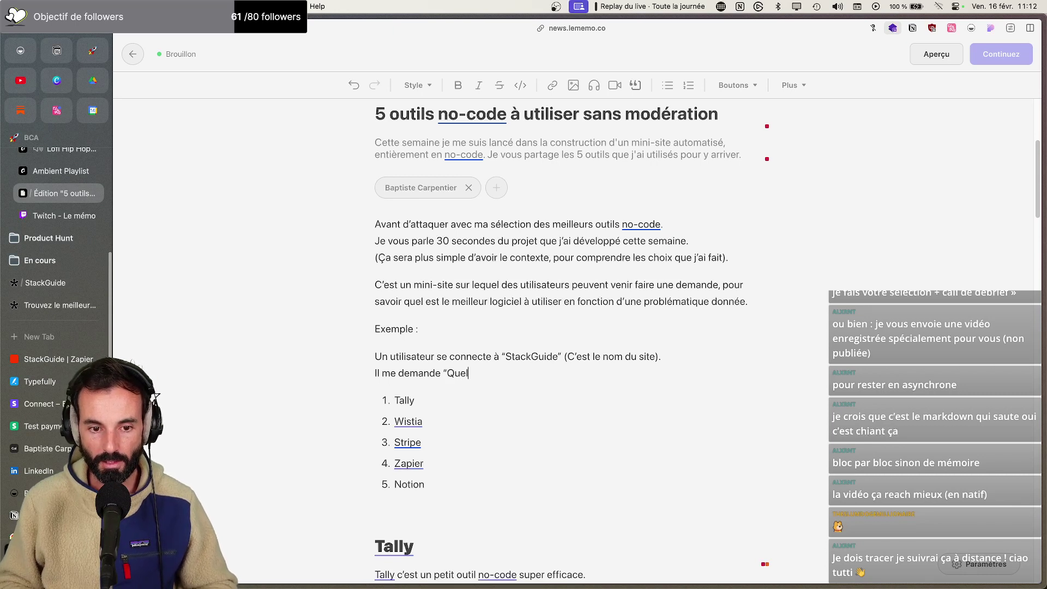
{"action": "type", "text": " CRM je pourrais utiliser pour fai"}
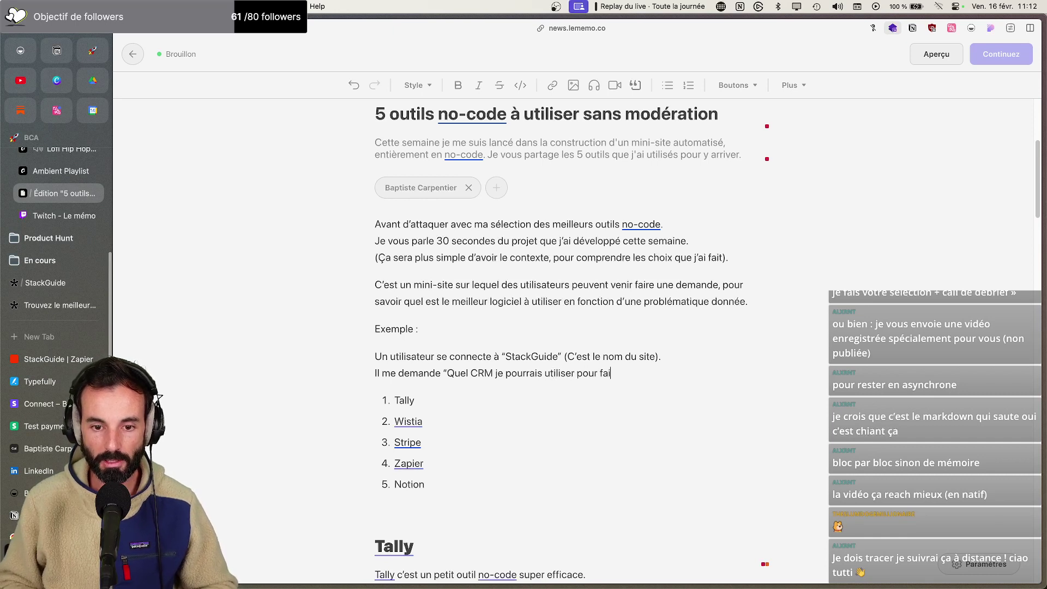
{"action": "type", "text": "re de l('"}
{"action": "type", "text": "ou"}
{"action": "type", "text": "’outreach sur Ki"}
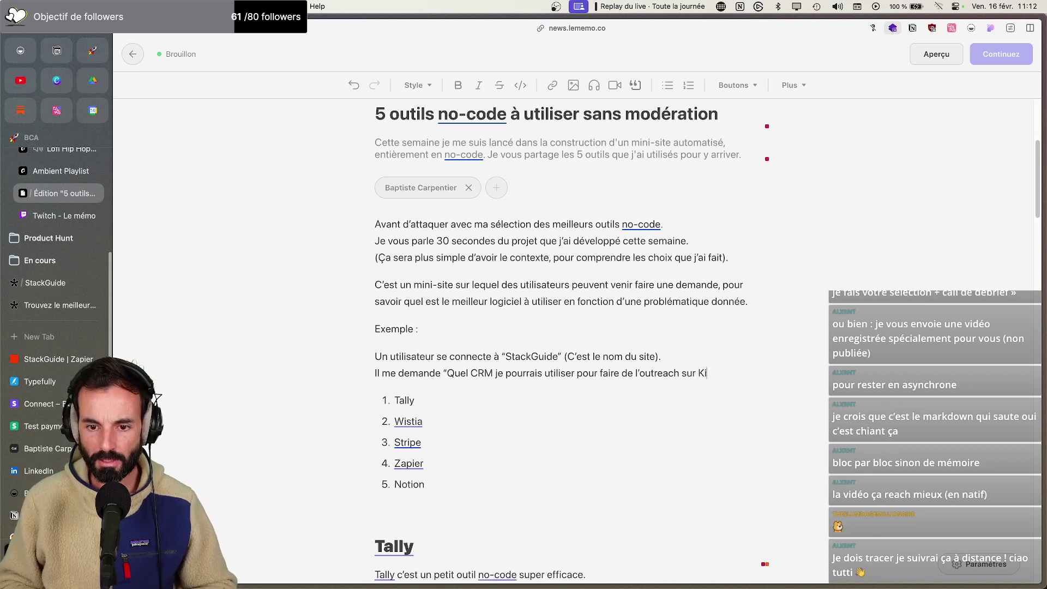
{"action": "key", "text": "BackSpace"}
{"action": "key", "text": "BackSpace"}
{"action": "type", "text": "Linkedin”"}
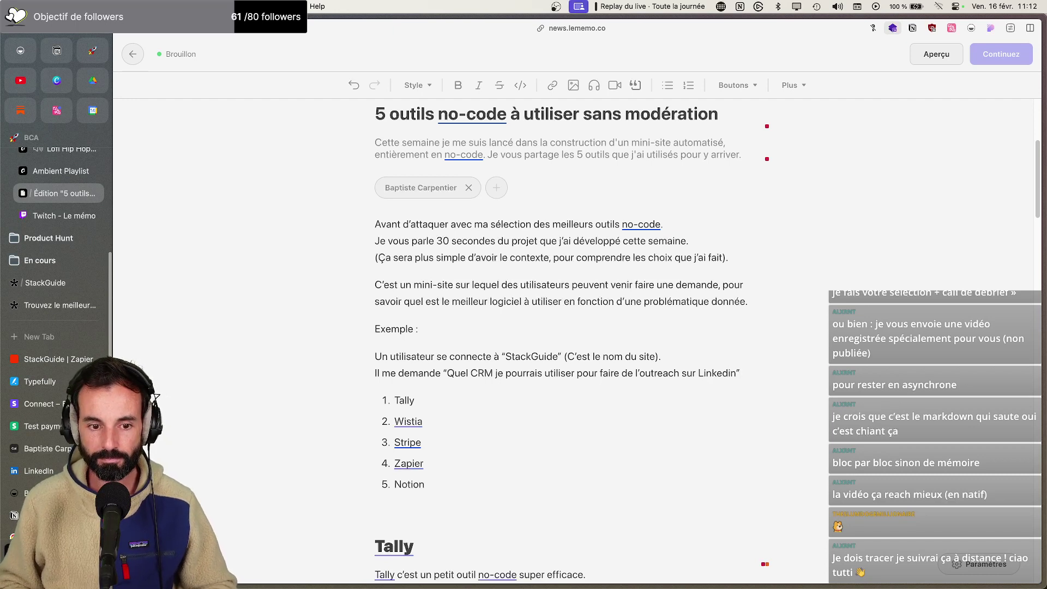
Add the reply recommending Folk CRM as the best tool for this use, ending 'parce que…'
{"action": "key", "text": "Return"}
{"action": "type", "text": "Je lui répon"}
{"action": "key", "text": "BackSpace"}
{"action": "key", "text": "BackSpace"}
{"action": "key", "text": "BackSpace"}
{"action": "key", "text": "BackSpace"}
{"action": "key", "text": "BackSpace"}
{"action": "type", "text": "réceptionne la demande et je lui réponds l"}
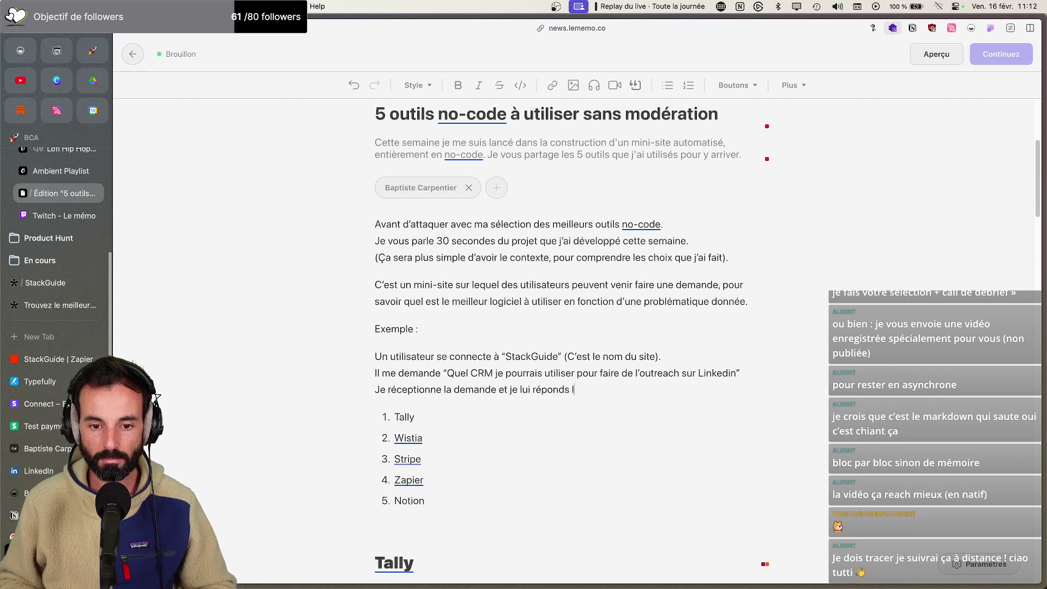
{"action": "type", "text": "e len,“Tu peux "}
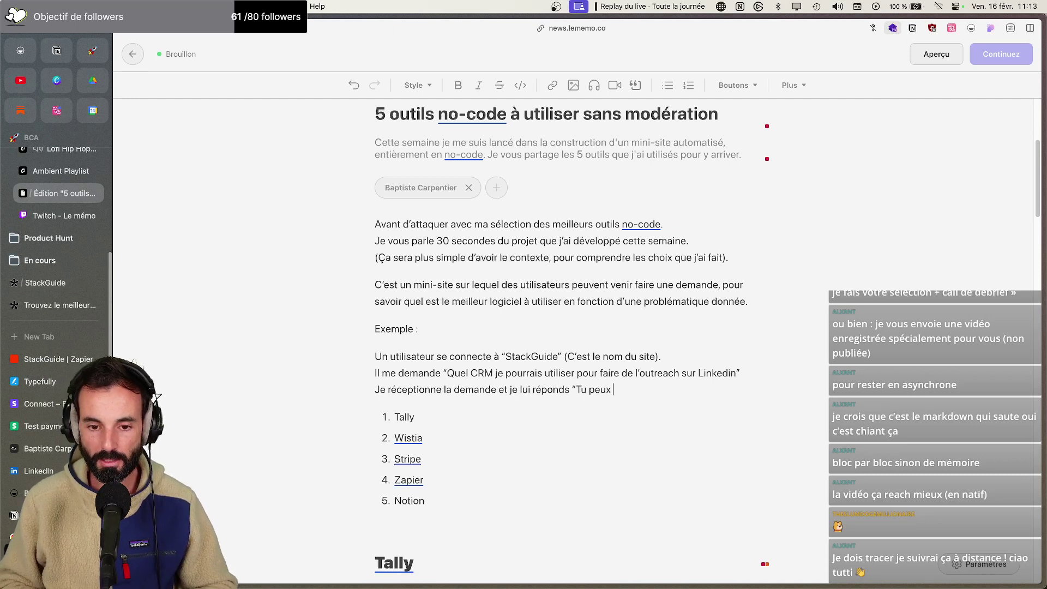
{"action": "type", "text": "utiliser Folk CRM les yeux fermés, c’est "}
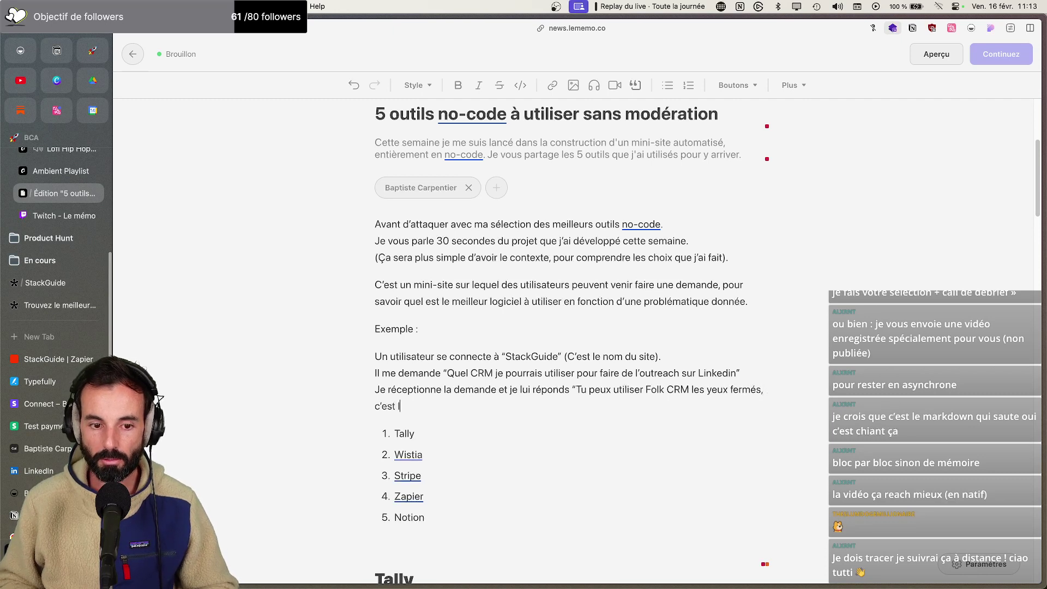
{"action": "type", "text": "le meilleur o"}
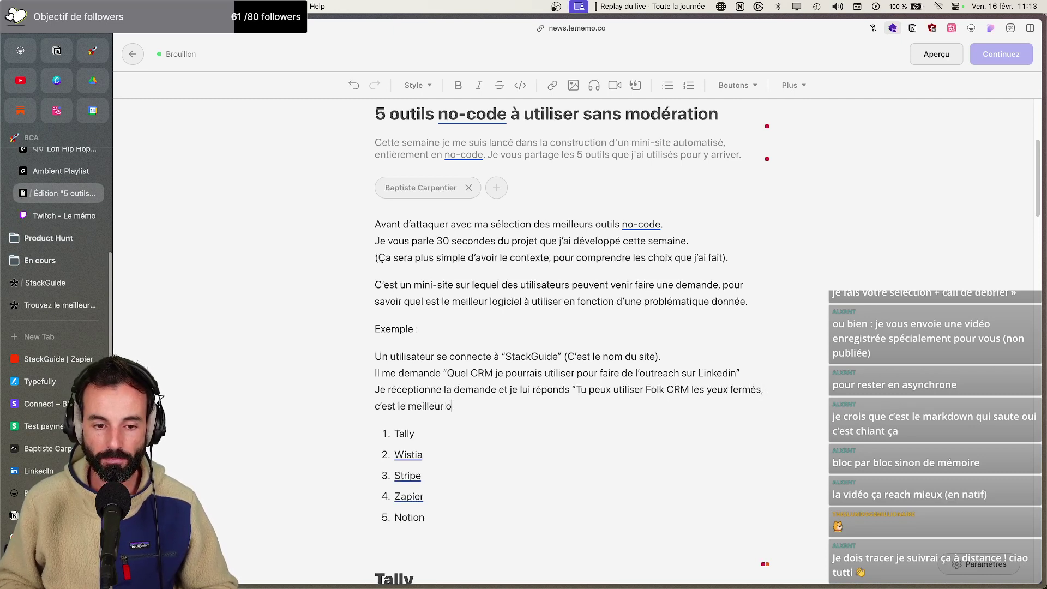
{"action": "type", "text": "util pouyr r"}
{"action": "key", "text": "BackSpace"}
{"action": "key", "text": "BackSpace"}
{"action": "key", "text": "BackSpace"}
{"action": "key", "text": "BackSpace"}
{"action": "type", "text": "rmés, c’est le meilleur outil pour répon"}
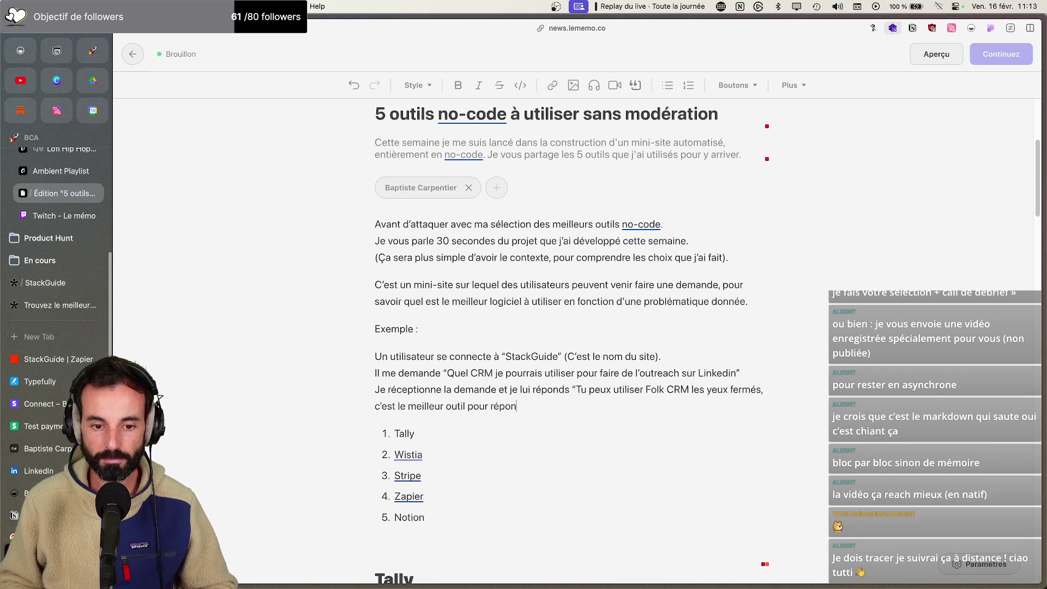
{"action": "type", "text": "dre à cet "}
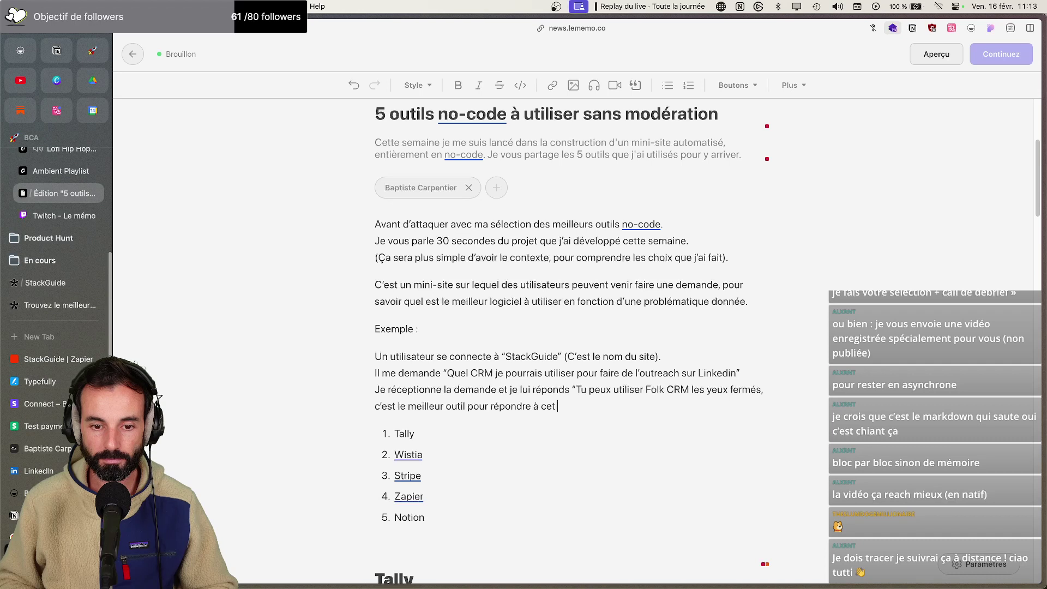
{"action": "type", "text": "usage, parce q"}
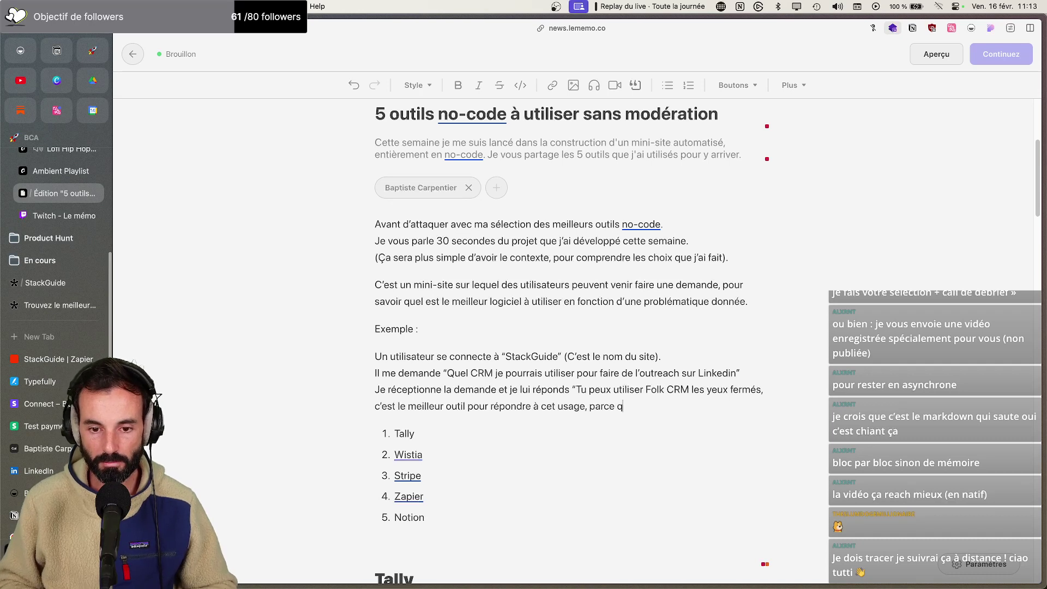
{"action": "type", "text": "ue…”"}
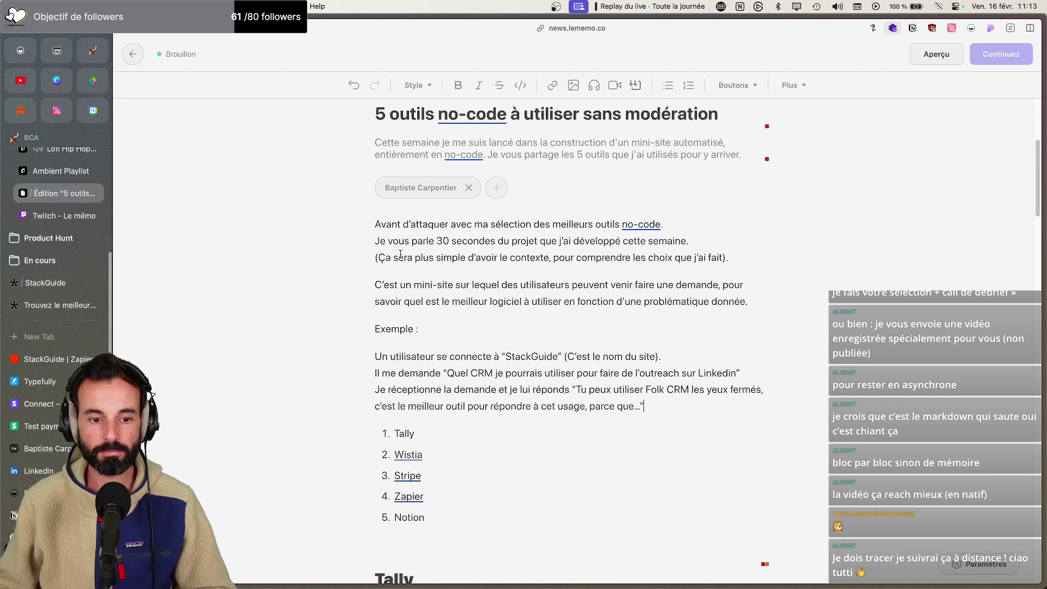
Bullet the example, splitting the LinkedIn CRM question and the Folk CRM reply into separate bullets
{"action": "left_click_drag", "start_coordinate": [376, 357], "coordinate": [679, 399]}
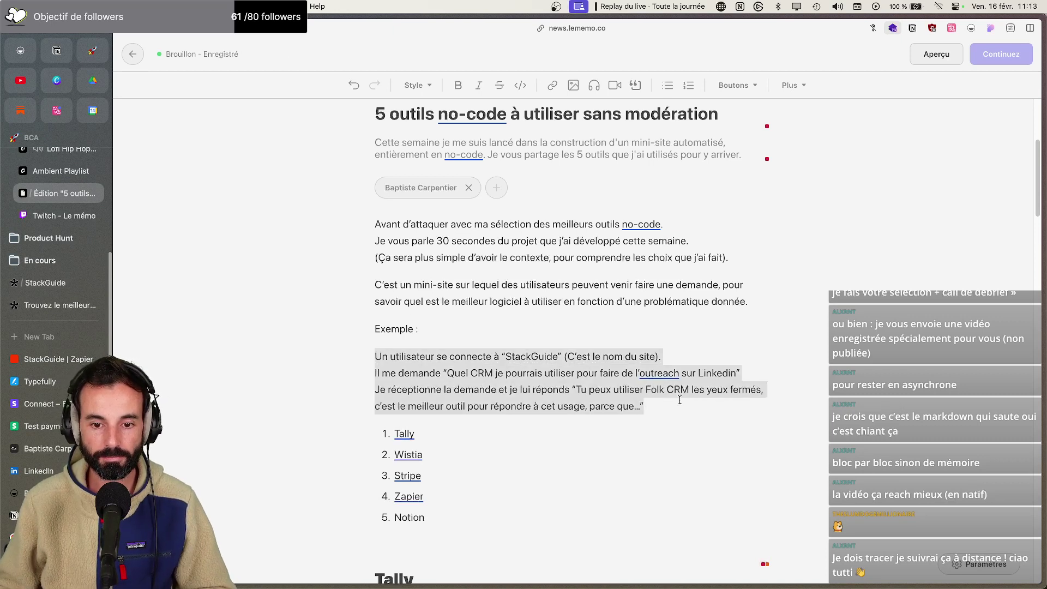
{"action": "left_click", "coordinate": [667, 85]}
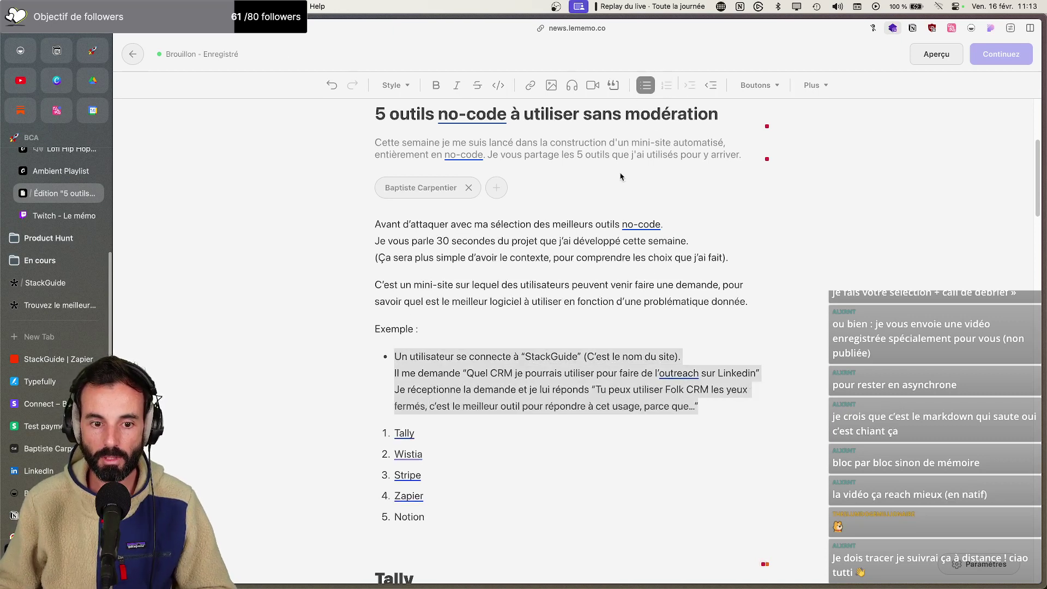
{"action": "left_click", "coordinate": [394, 374]}
{"action": "key", "text": "Return"}
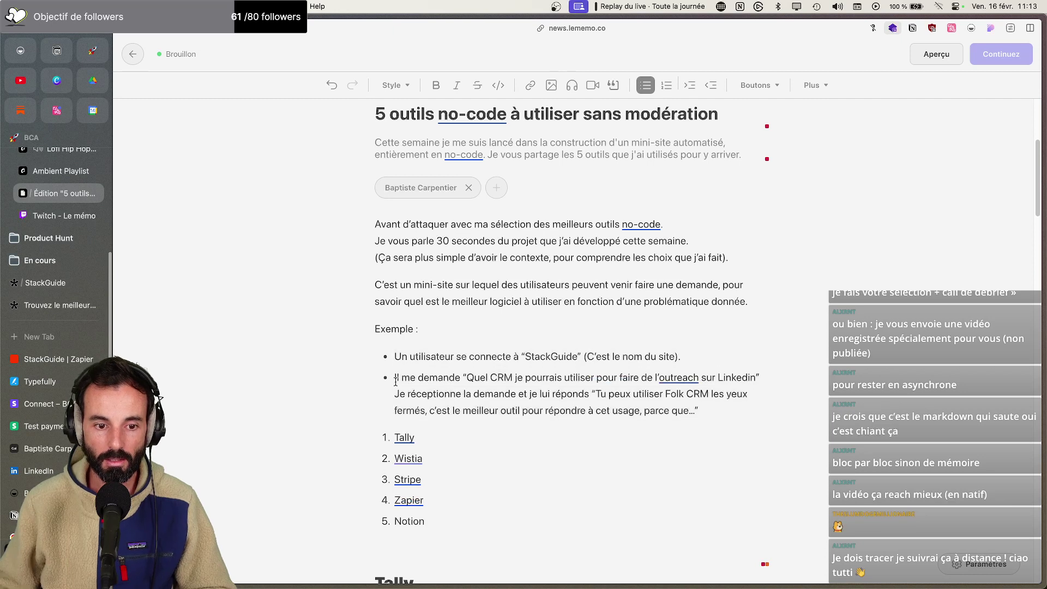
{"action": "left_click", "coordinate": [394, 394]}
{"action": "key", "text": "Return"}
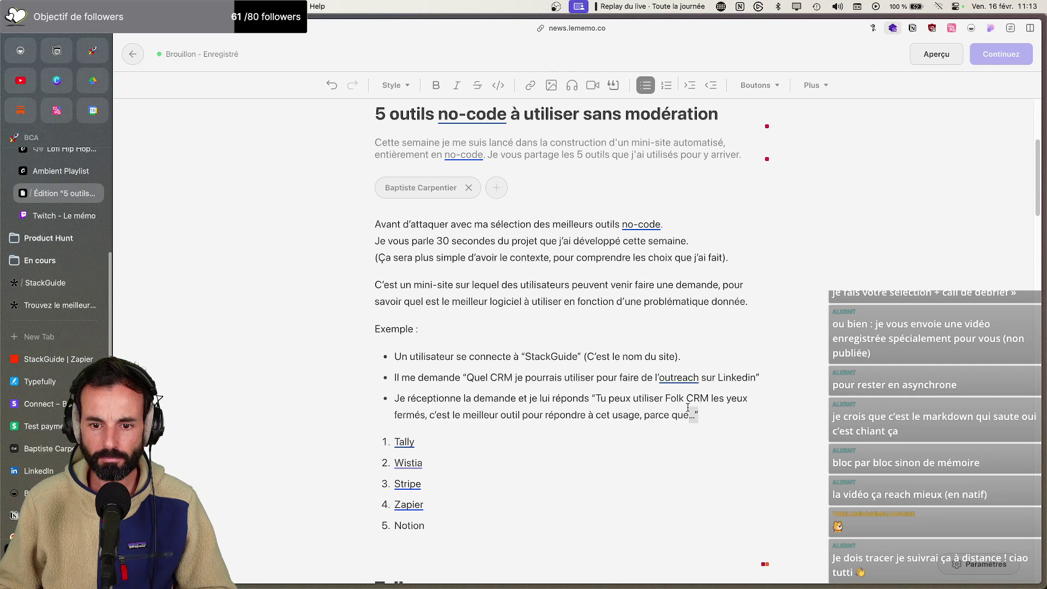
{"action": "left_click_drag", "start_coordinate": [720, 413], "coordinate": [394, 356]}
{"action": "left_click", "coordinate": [614, 85]}
{"action": "left_click", "coordinate": [745, 260]}
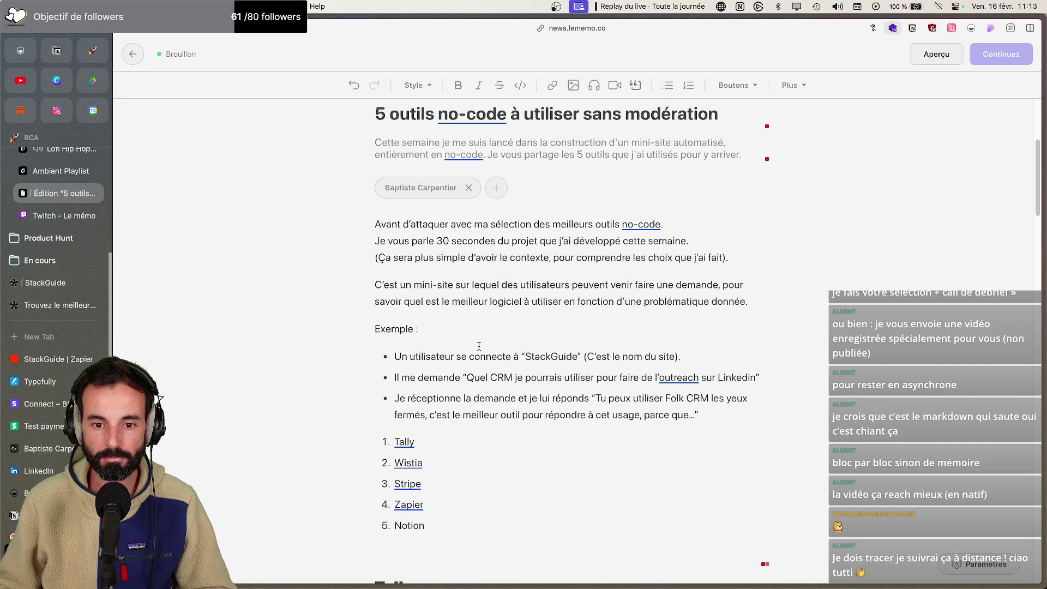
{"action": "left_click_drag", "start_coordinate": [524, 357], "coordinate": [575, 357]}
{"action": "left_click", "coordinate": [530, 85]}
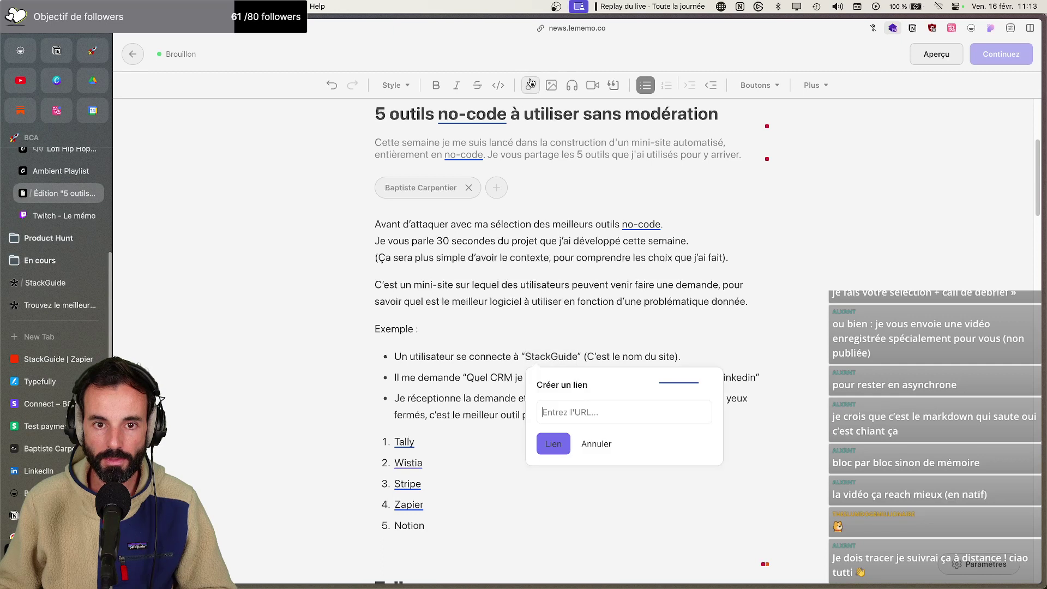
{"action": "type", "text": "http://"}
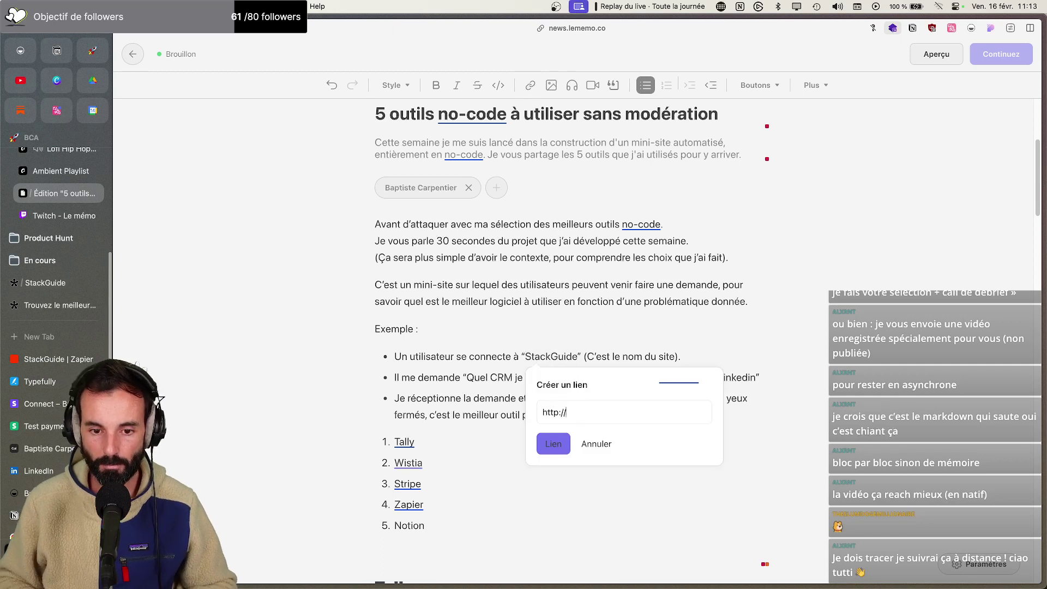
{"action": "type", "text": "stackgui.de"}
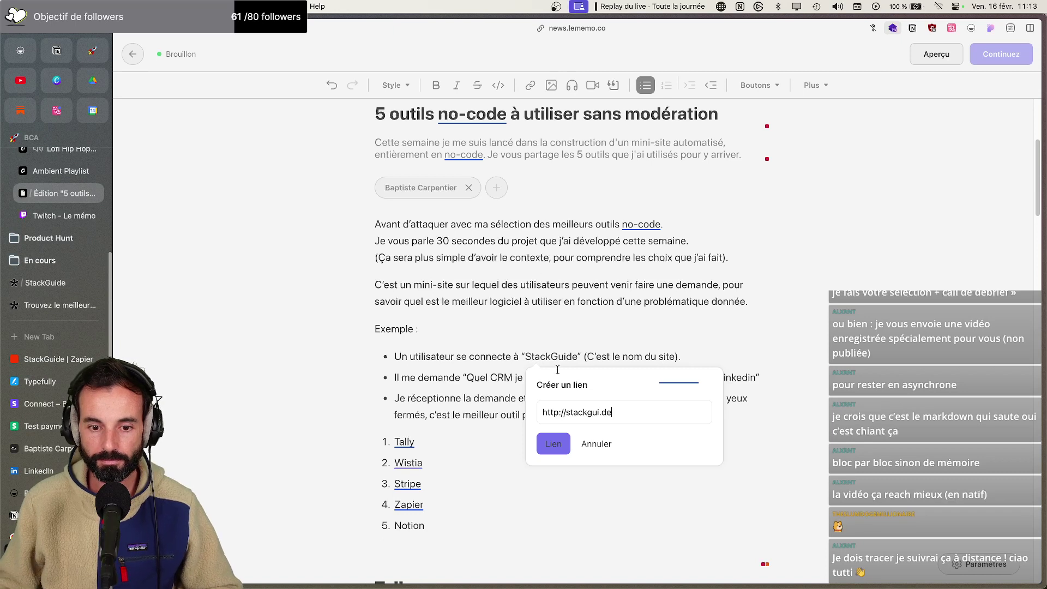
{"action": "left_click", "coordinate": [553, 443]}
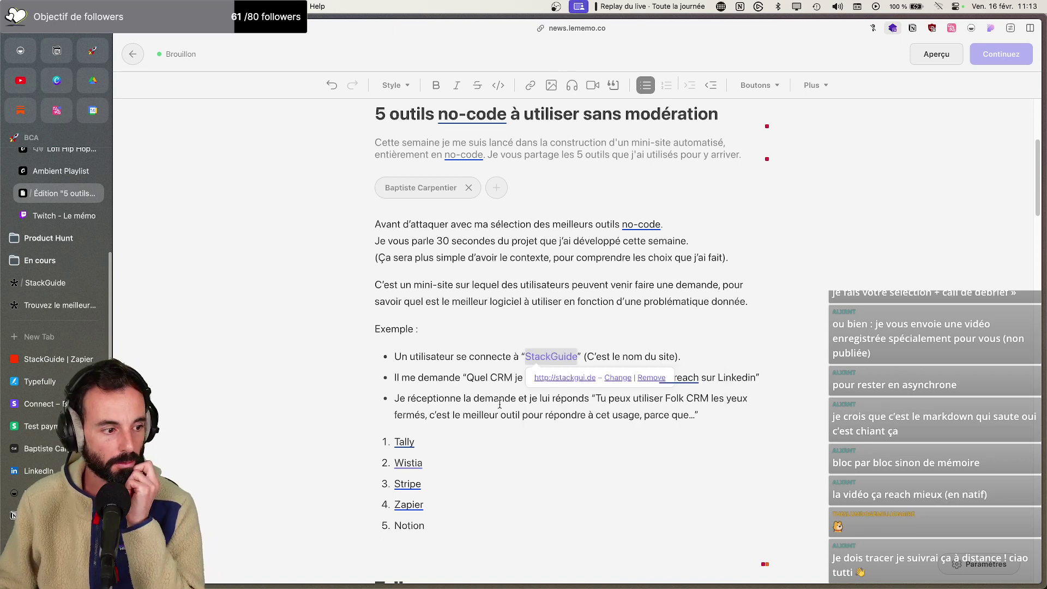
{"action": "left_click", "coordinate": [632, 327]}
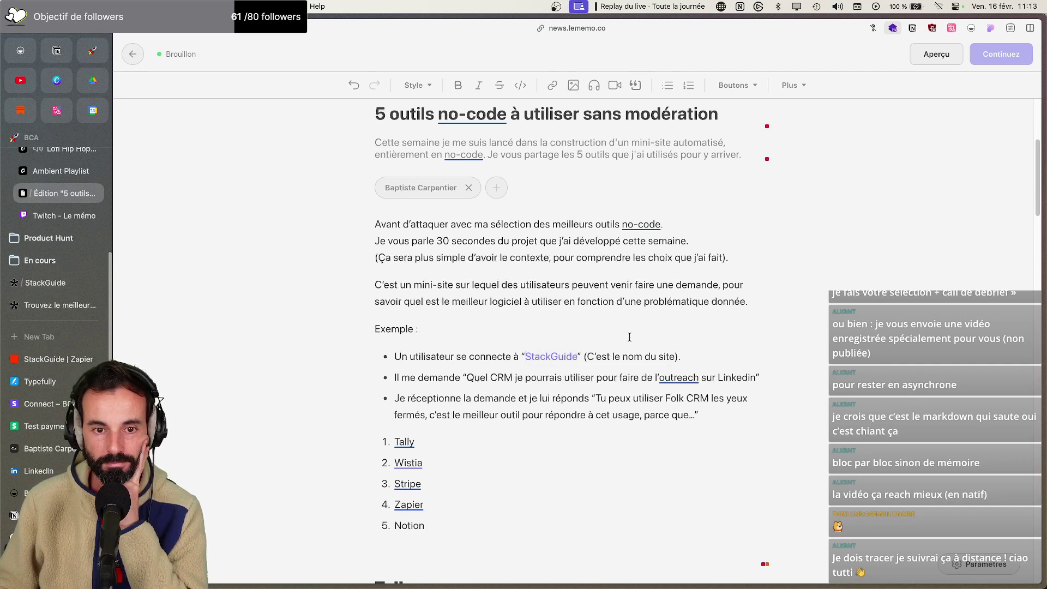
{"action": "left_click", "coordinate": [743, 416]}
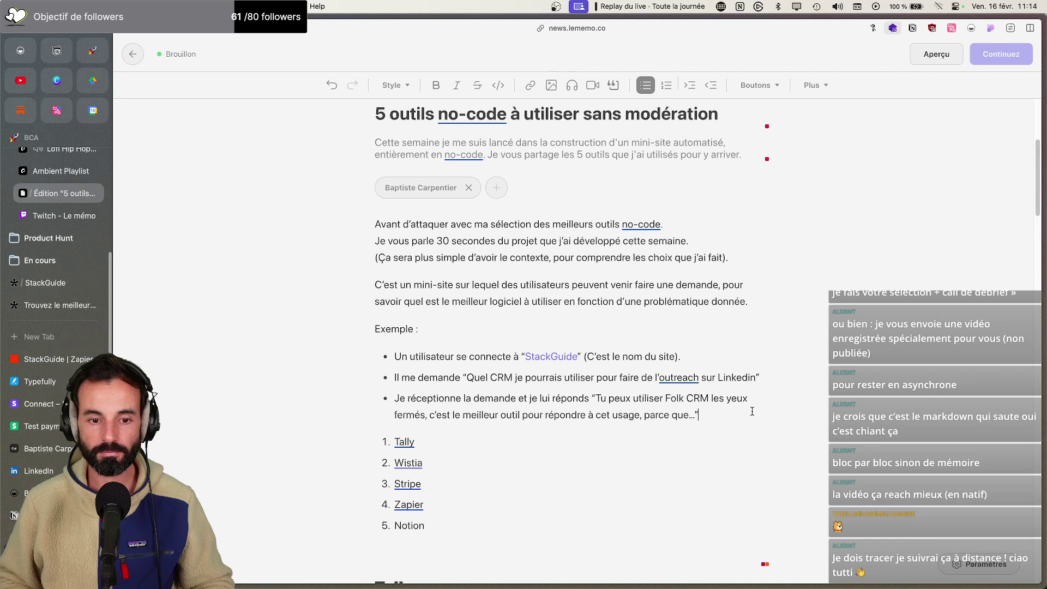
Add 'Maintenant on attaque avec ma séléction des 5 outils no-code à utiliser sans modération.' and a 'Sommaire' line
{"action": "key", "text": "Return"}
{"action": "key", "text": "Return"}
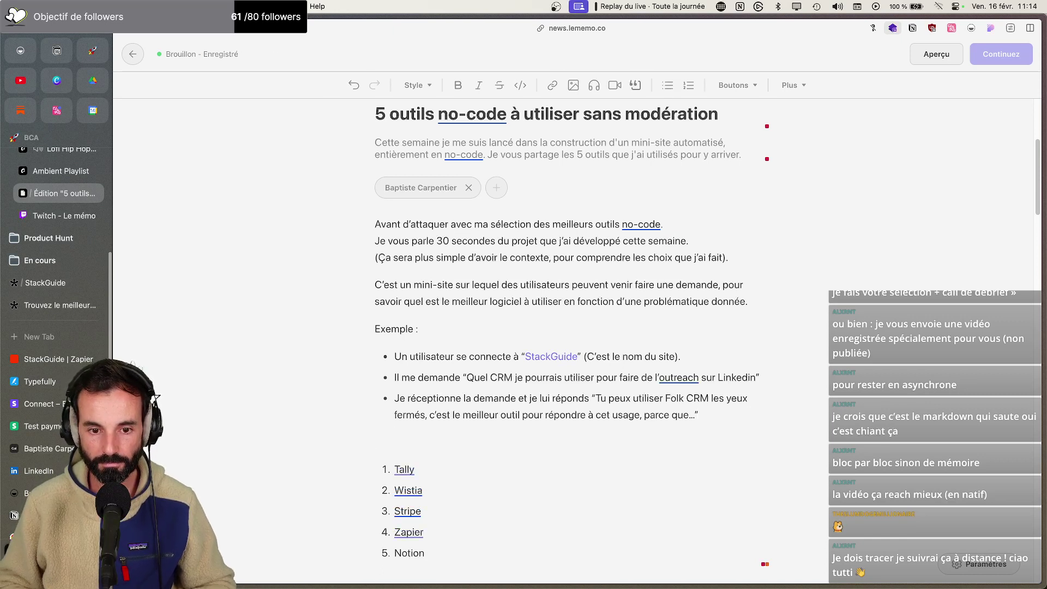
{"action": "type", "text": "Maintenant c"}
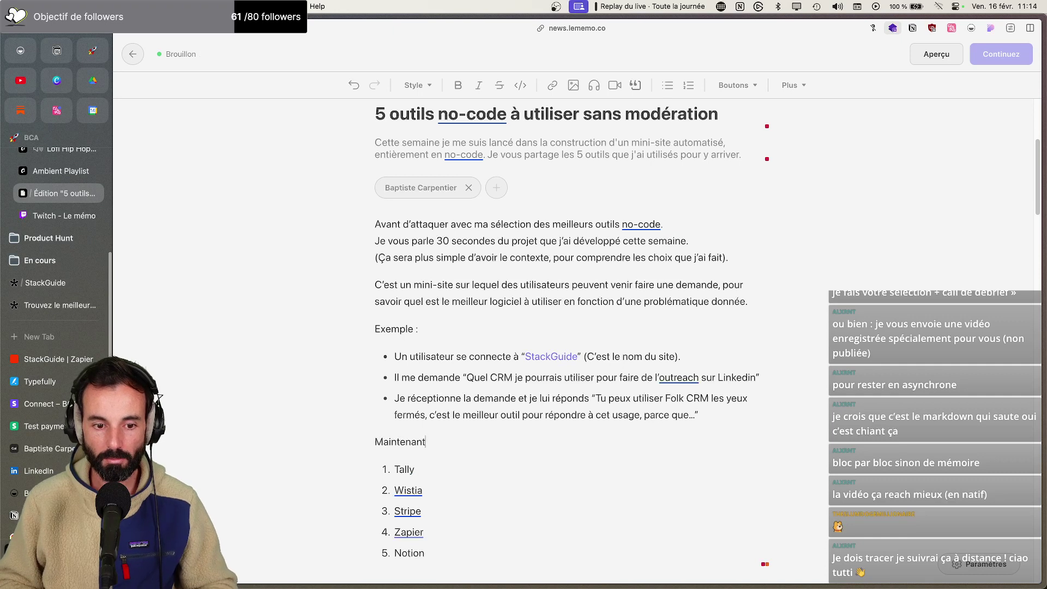
{"action": "key", "text": "BackSpace"}
{"action": "type", "text": "que c'"}
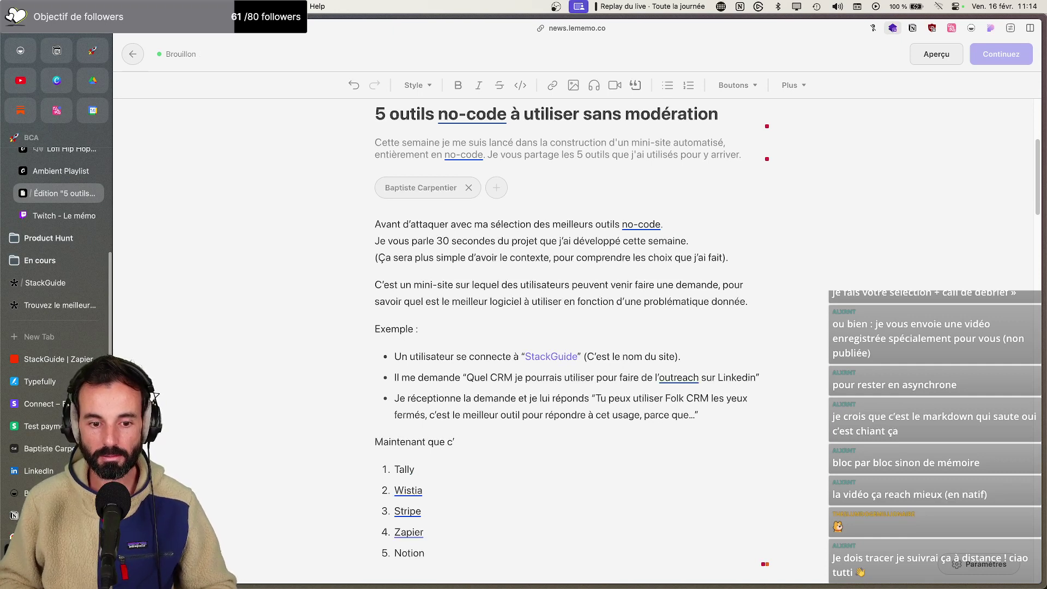
{"action": "type", "text": "est fait"}
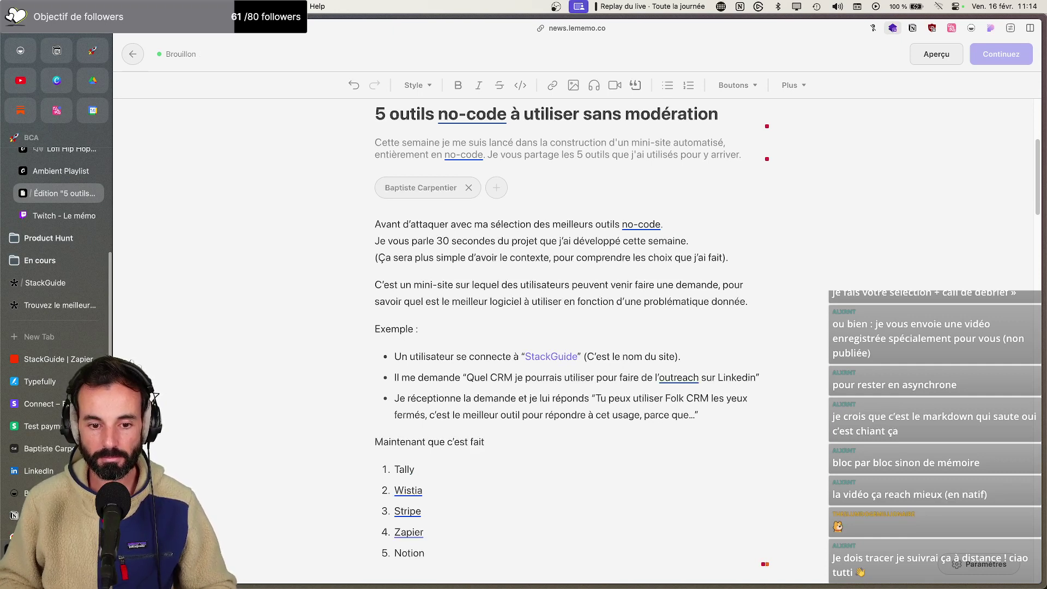
{"action": "left_click_drag", "start_coordinate": [502, 442], "coordinate": [430, 443]}
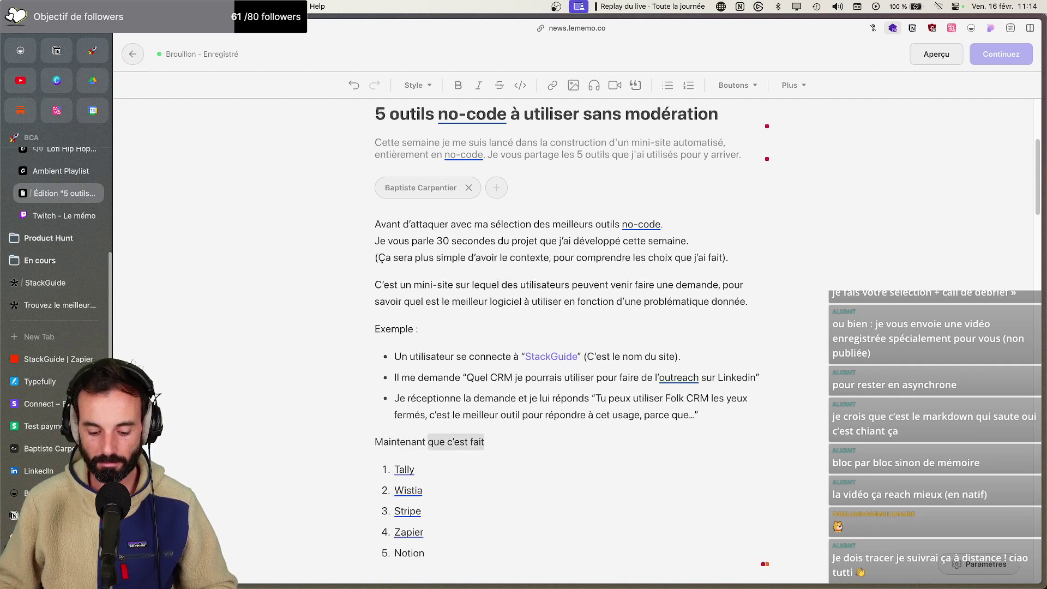
{"action": "type", "text": "on attaque avec ma séléction des 5 outils no"}
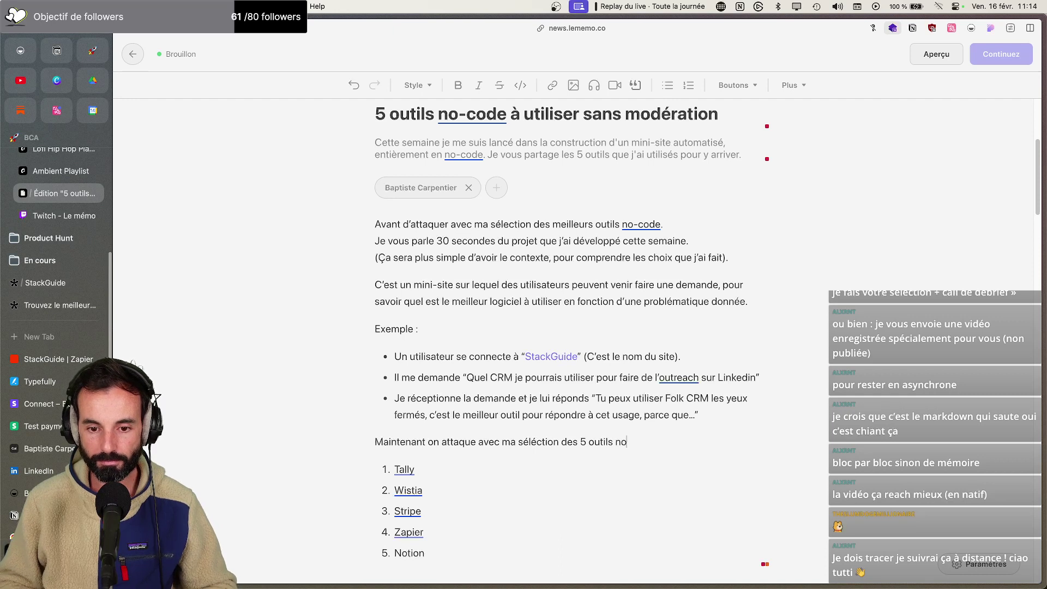
{"action": "type", "text": "-code à utiliser sans modération."}
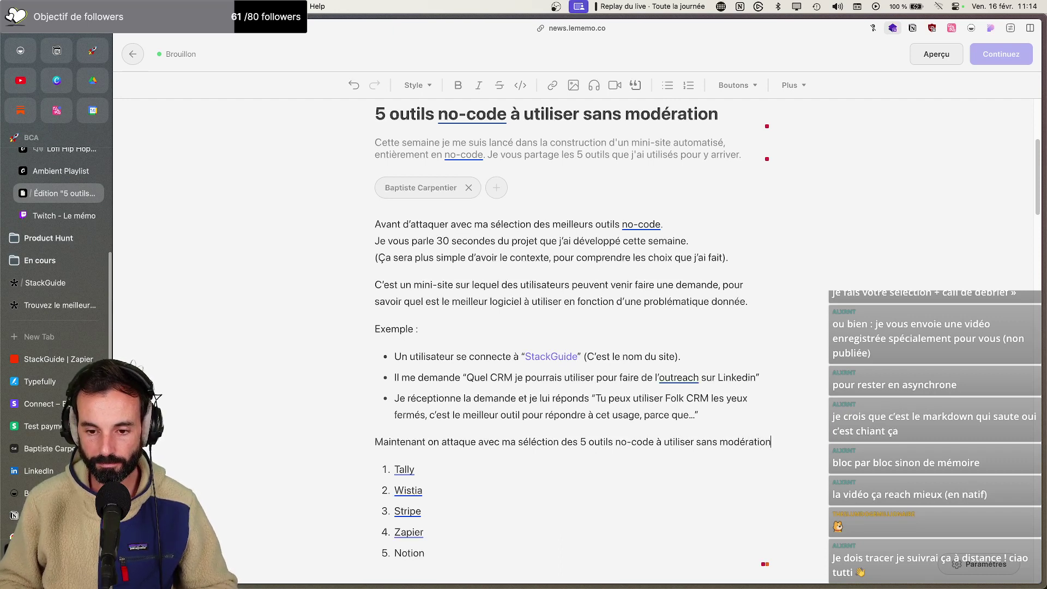
{"action": "key", "text": "Return"}
{"action": "type", "text": "Sommaire"}
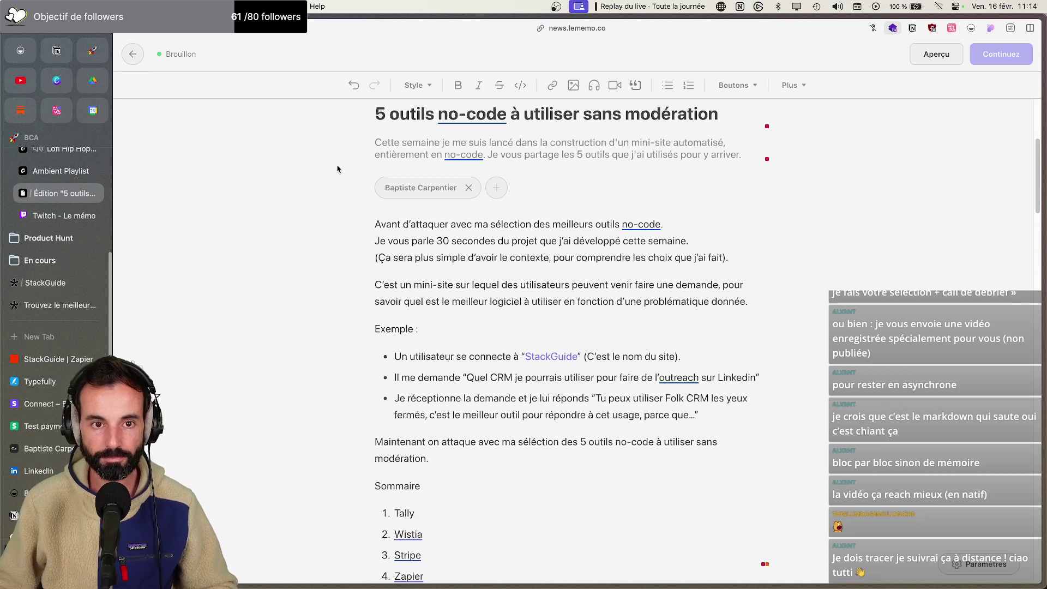
Make the 'Sommaire' line a Titre 2 heading
{"action": "left_click", "coordinate": [417, 85]}
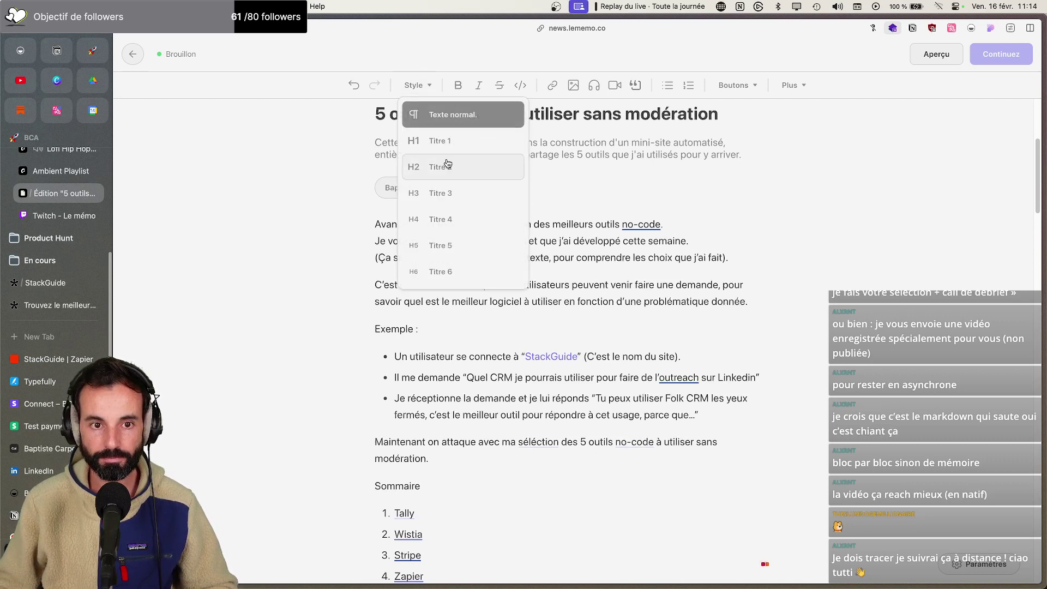
{"action": "left_click", "coordinate": [430, 166]}
{"action": "scroll", "coordinate": [555, 336], "scroll_direction": "down", "scroll_amount": 3}
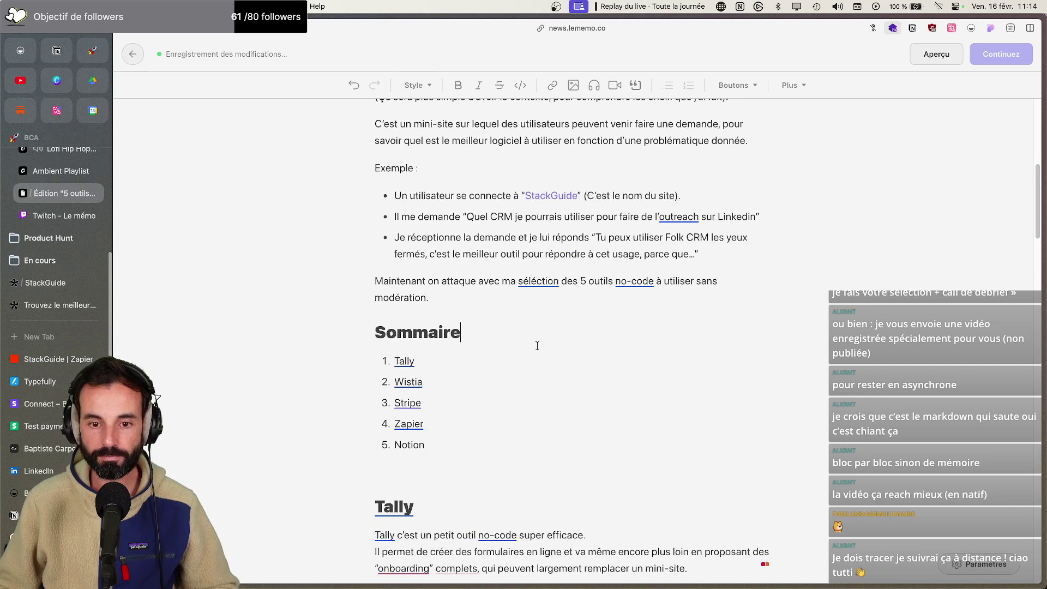
{"action": "scroll", "coordinate": [537, 345], "scroll_direction": "up", "scroll_amount": 5}
{"action": "scroll", "coordinate": [537, 345], "scroll_direction": "down", "scroll_amount": 6}
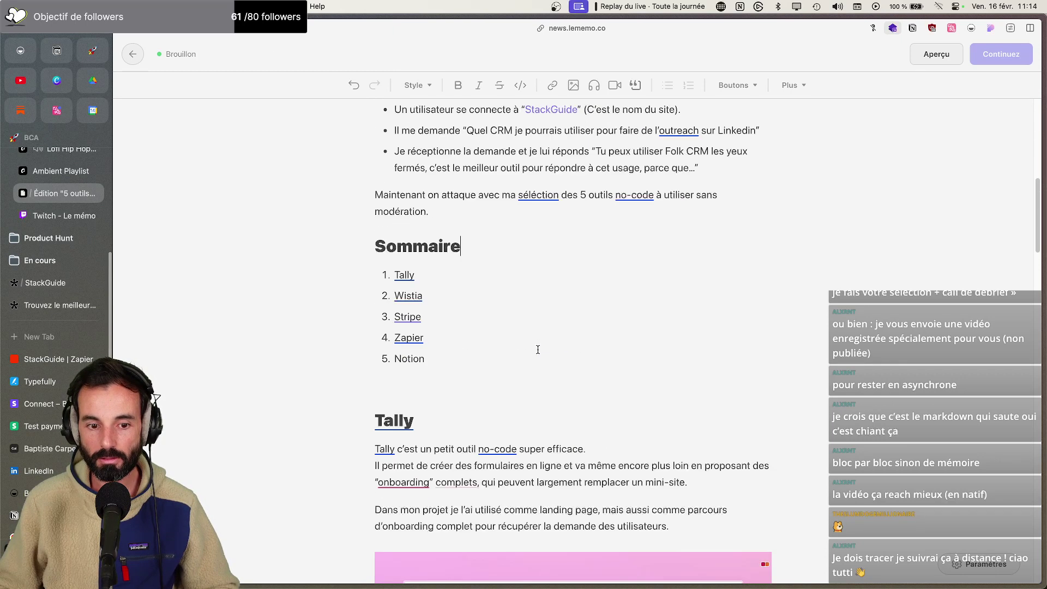
Delete the stray empty list item after Notion in the numbered tool list
{"action": "left_click", "coordinate": [466, 379]}
{"action": "key", "text": "BackSpace"}
{"action": "key", "text": "BackSpace"}
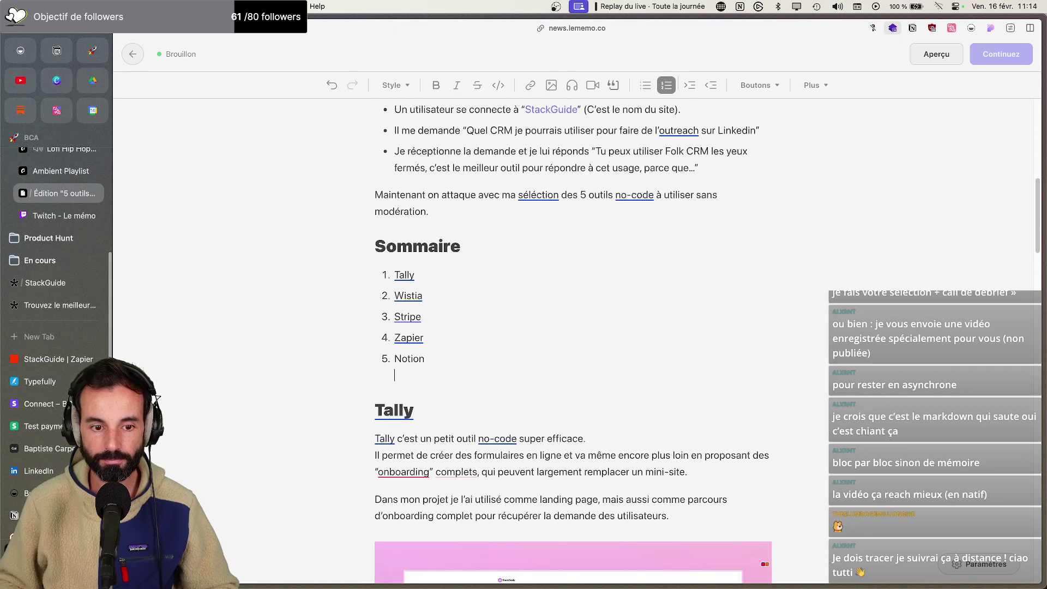
{"action": "scroll", "coordinate": [616, 336], "scroll_direction": "up", "scroll_amount": 7}
{"action": "scroll", "coordinate": [616, 337], "scroll_direction": "down", "scroll_amount": 10}
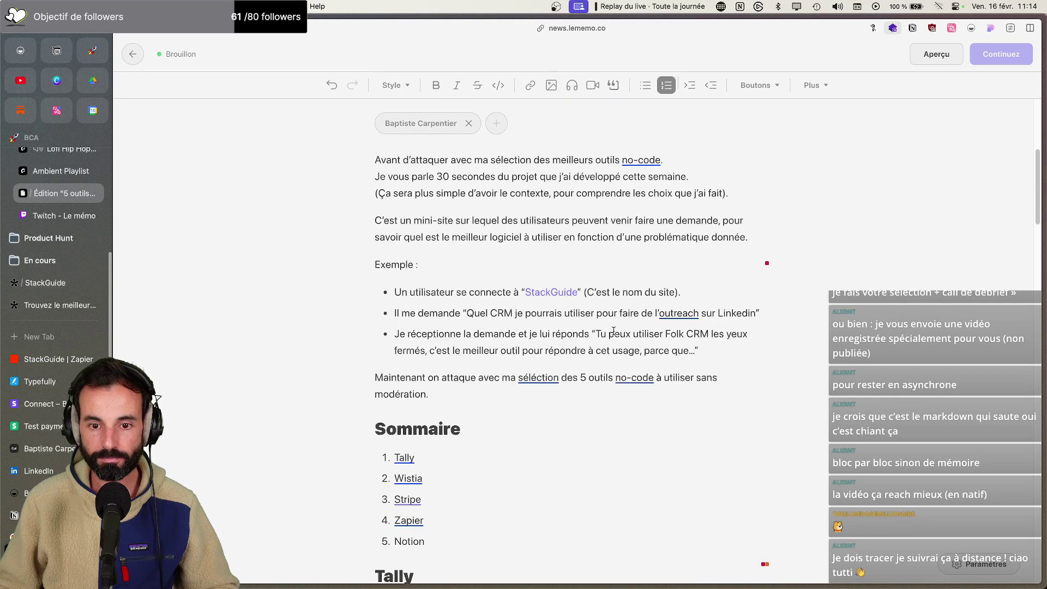
{"action": "scroll", "coordinate": [616, 336], "scroll_direction": "down", "scroll_amount": 20}
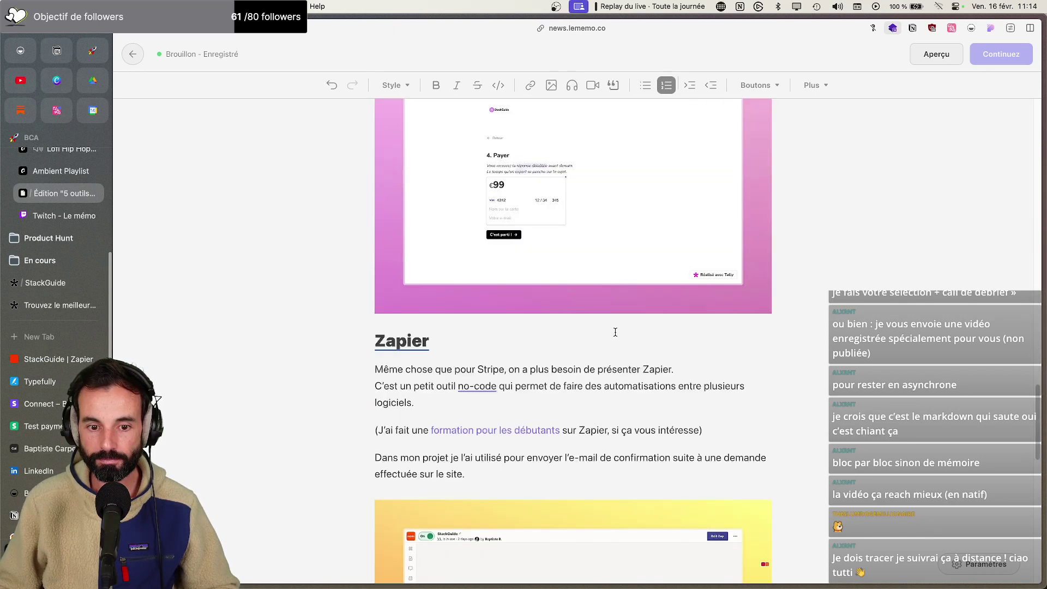
{"action": "scroll", "coordinate": [616, 336], "scroll_direction": "down", "scroll_amount": 10}
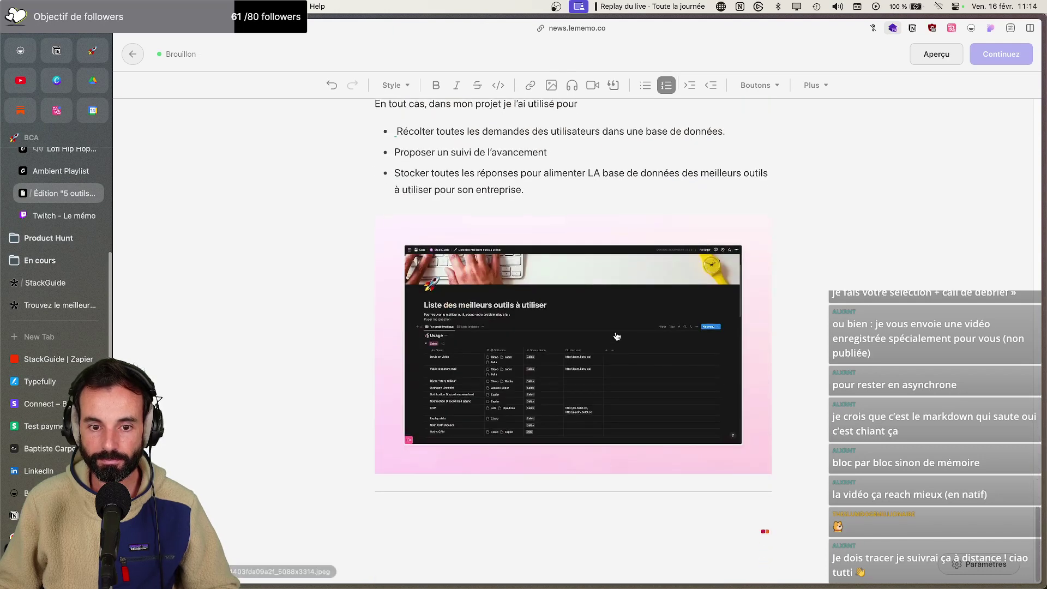
Below the final divider, write 'J'espère que cette édition vous a plu' with the offer to help find software
{"action": "left_click", "coordinate": [438, 522]}
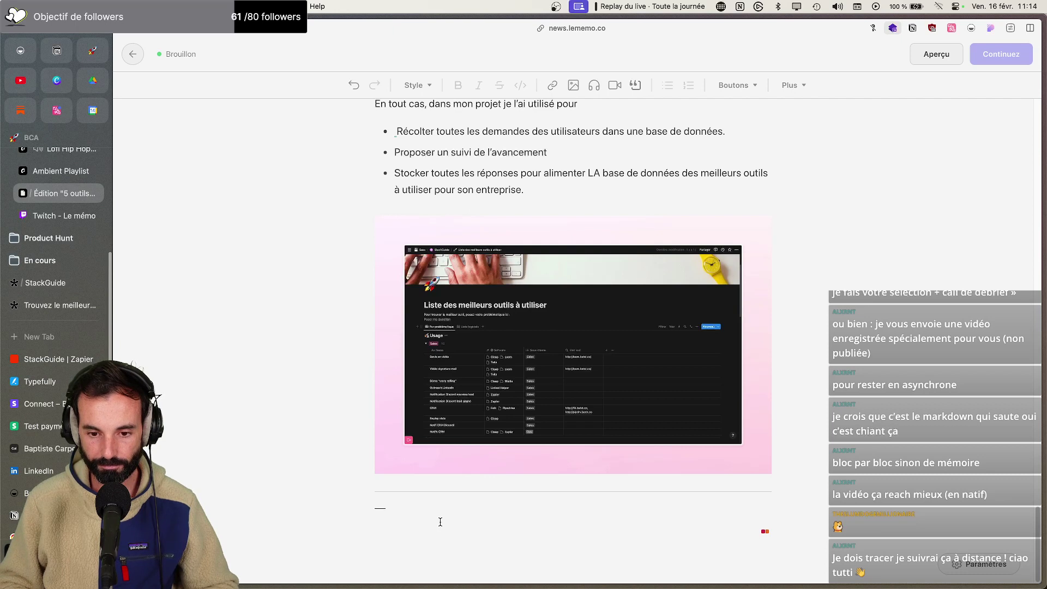
{"action": "type", "text": "J"}
{"action": "type", "text": "'espère que cett"}
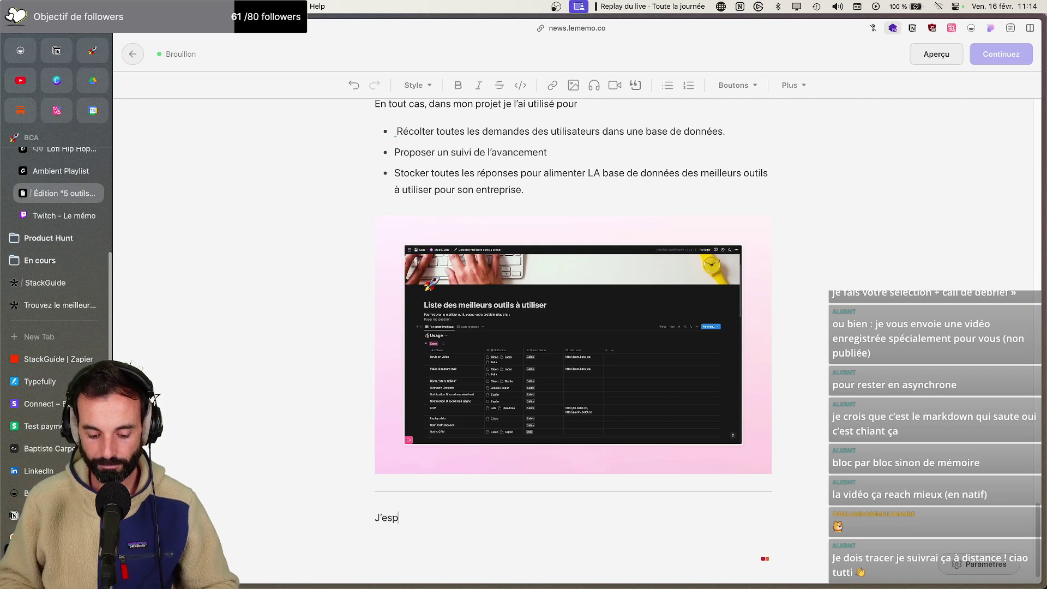
{"action": "type", "text": "e éditions"}
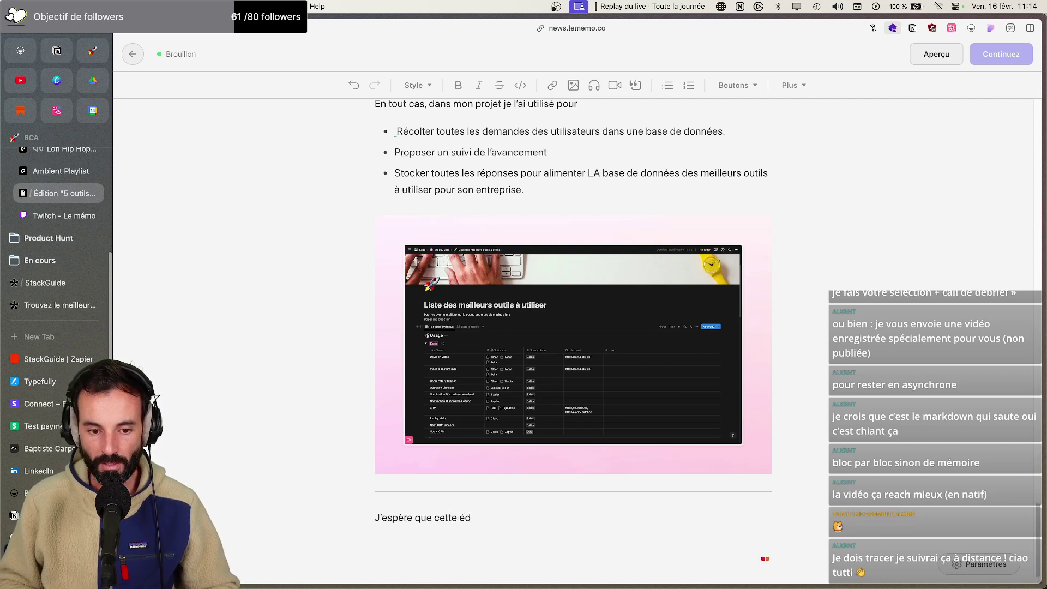
{"action": "key", "text": "BackSpace"}
{"action": "key", "text": "BackSpace"}
{"action": "key", "text": "BackSpace"}
{"action": "type", "text": "on vo"}
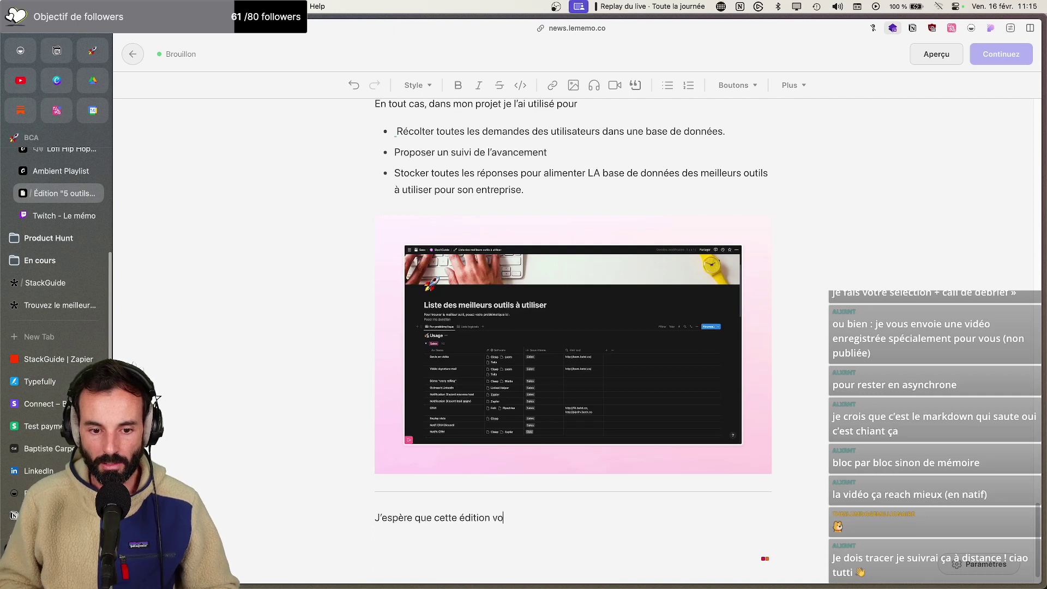
{"action": "type", "text": "us a plu, si vous ne "}
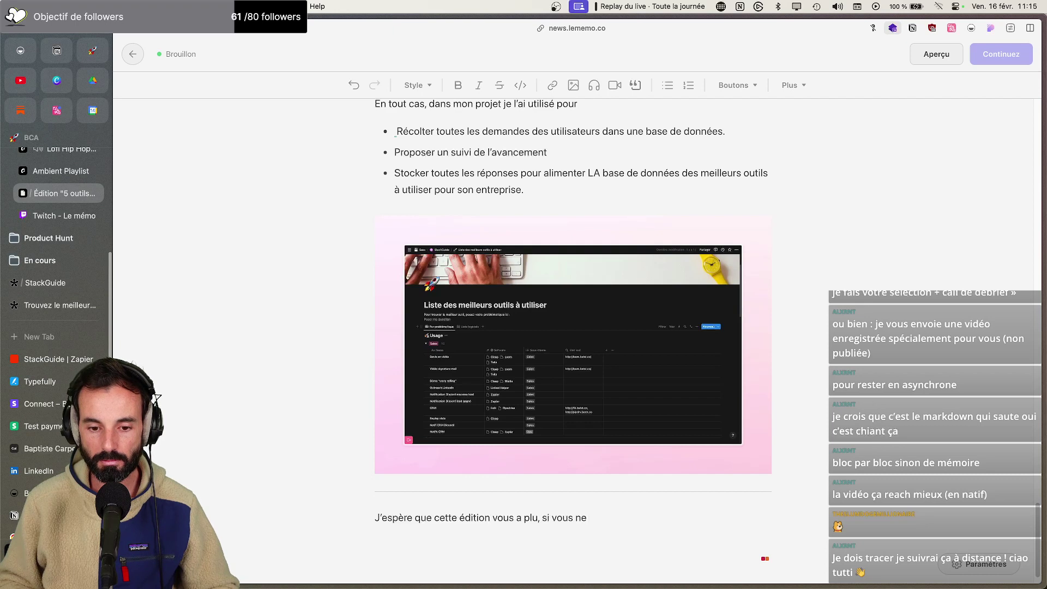
{"action": "key", "text": "BackSpace"}
{"action": "key", "text": "BackSpace"}
{"action": "key", "text": "BackSpace"}
{"action": "type", "text": "avez "}
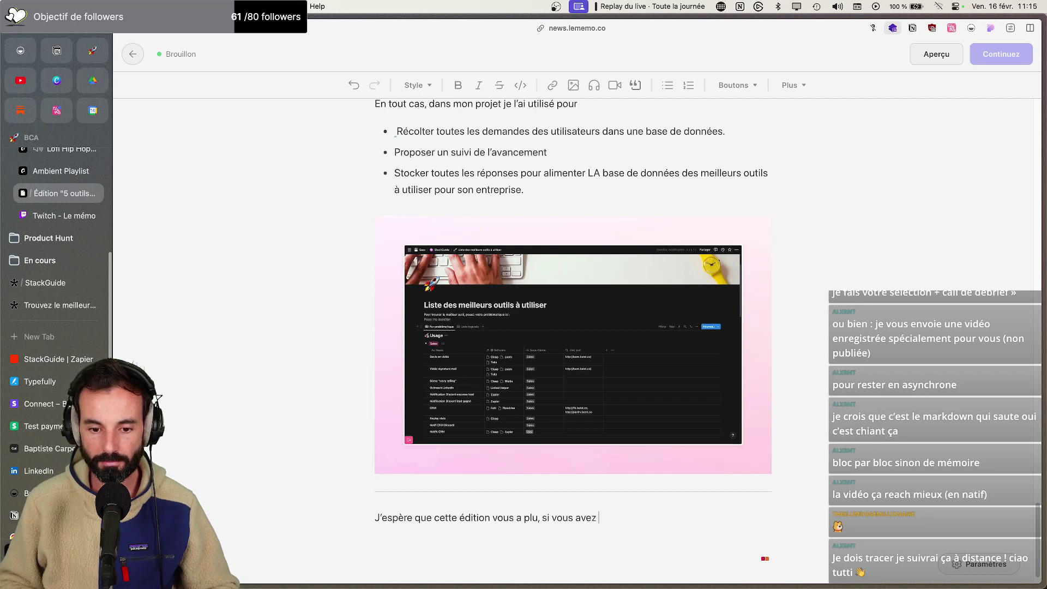
{"action": "type", "text": "besoin d'aide pour trouver le mi"}
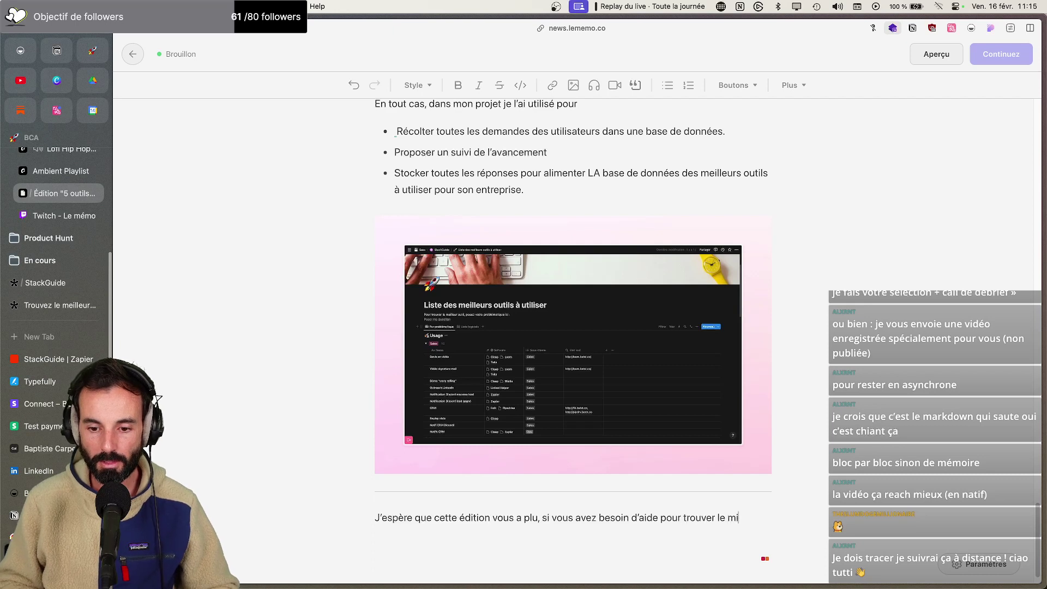
{"action": "key", "text": "BackSpace"}
{"action": "type", "text": "eilleur logicie"}
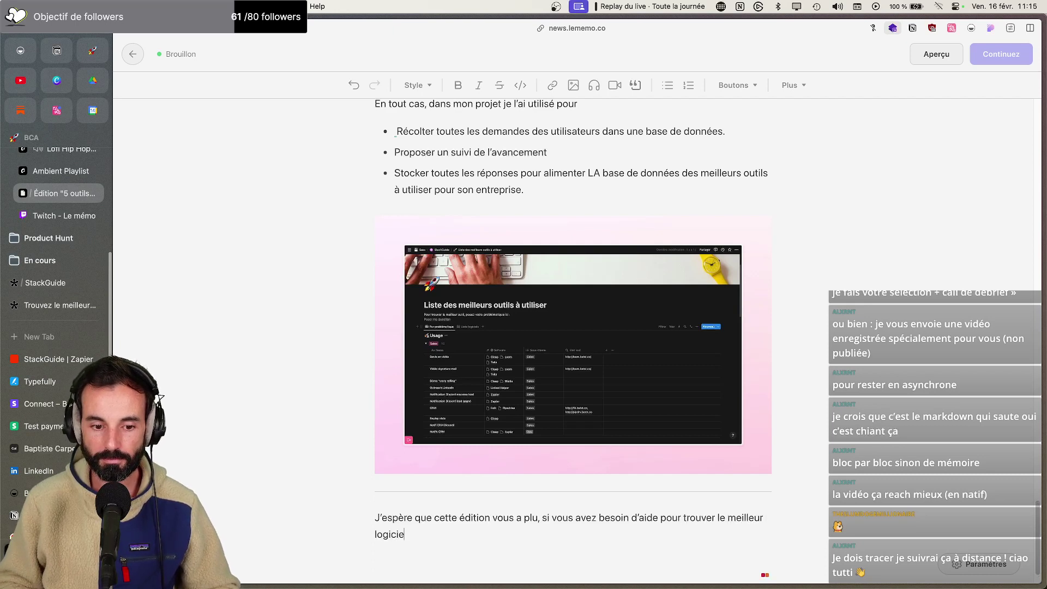
{"action": "type", "text": "l en fonction d'une prov"}
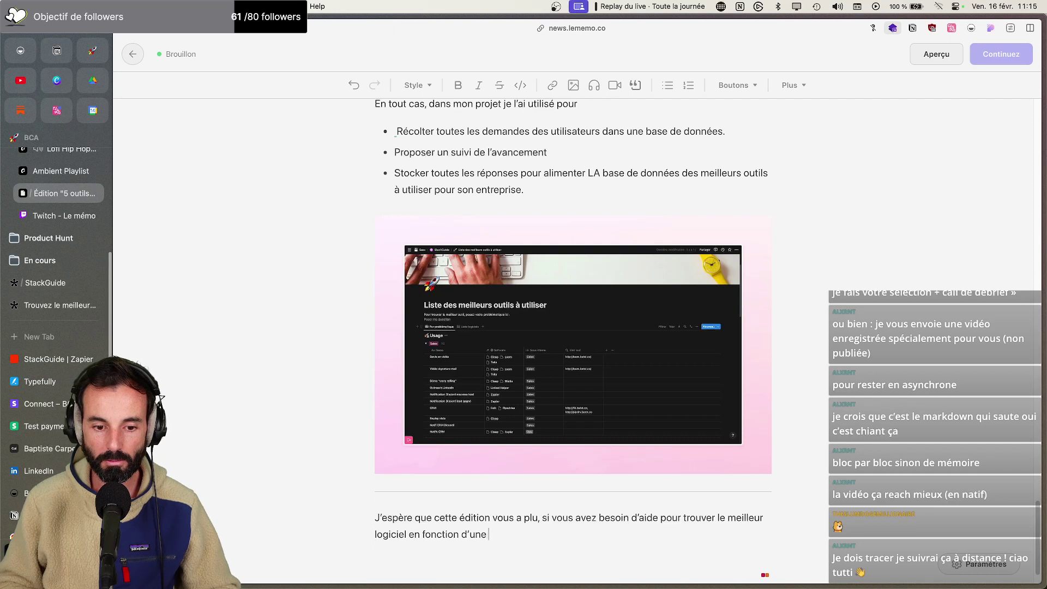
{"action": "type", "text": "blématique donnez."}
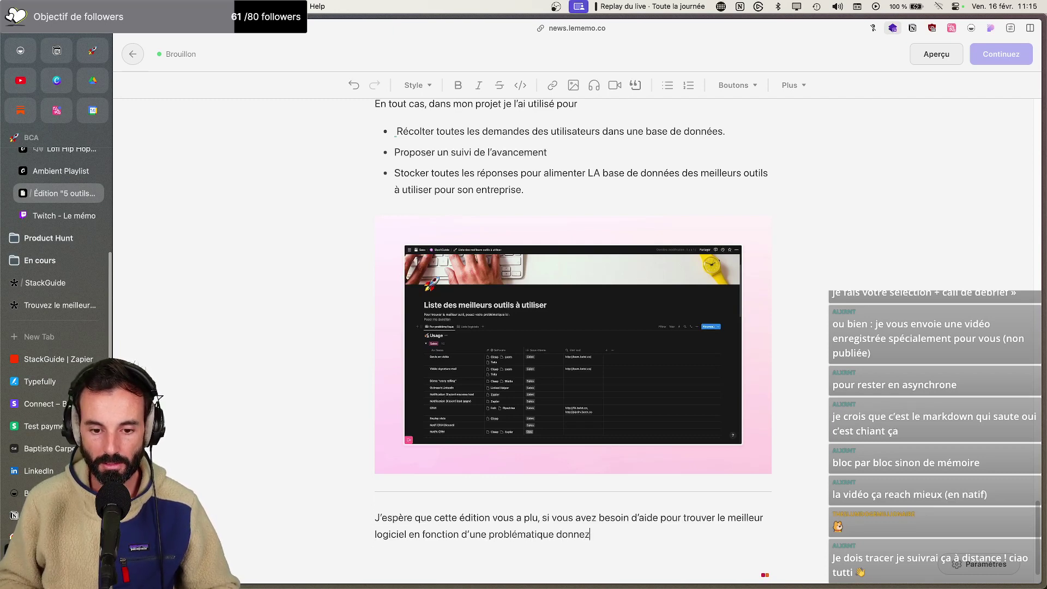
Add the line 'N'hésitez pas à m'en parler sur : StackGuide' beneath it
{"action": "key", "text": "Return"}
{"action": "type", "text": "N'éhséh"}
{"action": "key", "text": "BackSpace"}
{"action": "key", "text": "BackSpace"}
{"action": "type", "text": "hésit"}
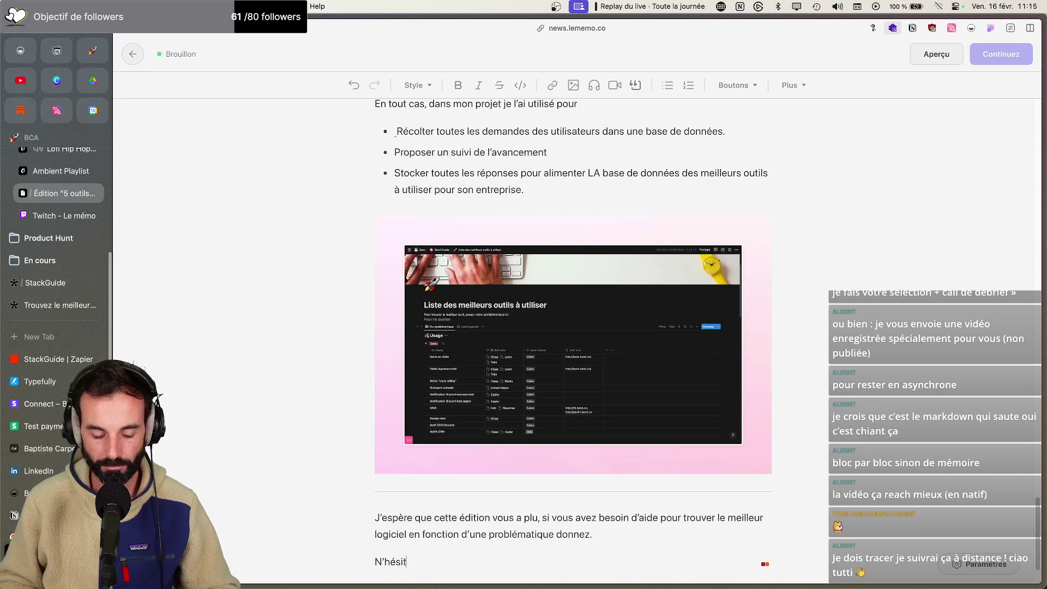
{"action": "type", "text": "ez pas )"}
{"action": "key", "text": "BackSpace"}
{"action": "key", "text": "BackSpace"}
{"action": "key", "text": "BackSpace"}
{"action": "key", "text": "BackSpace"}
{"action": "key", "text": "BackSpace"}
{"action": "type", "text": "à m'en parler sur "}
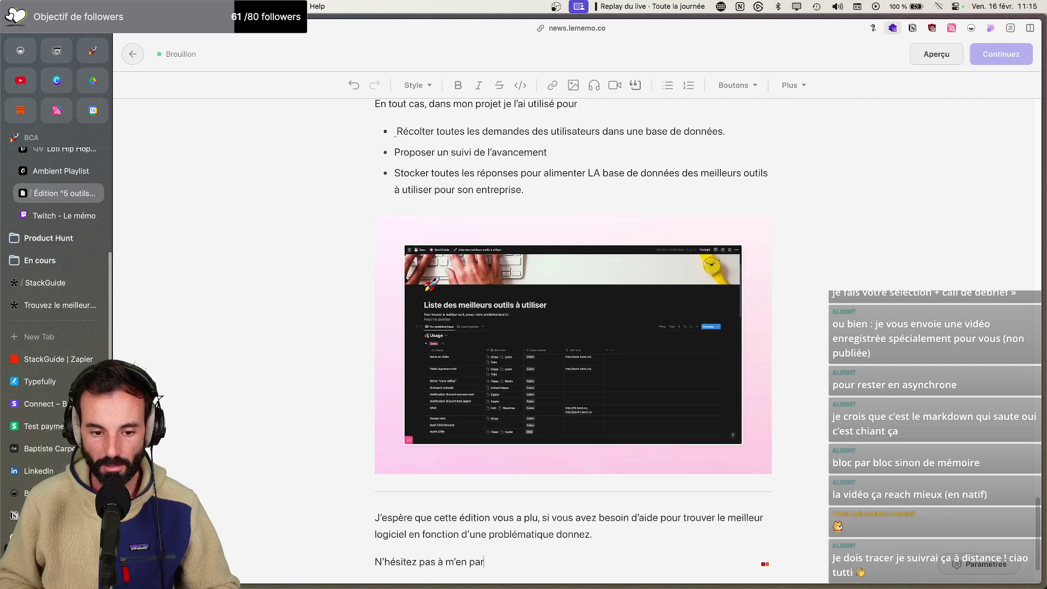
{"action": "type", "text": ": StackGuide"}
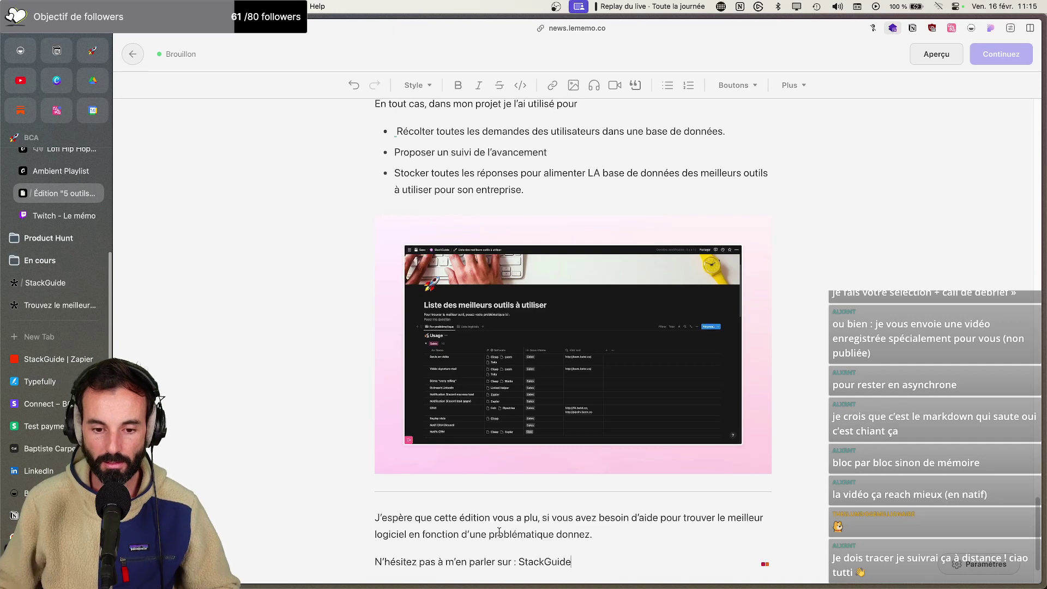
{"action": "left_click_drag", "start_coordinate": [519, 562], "coordinate": [574, 560]}
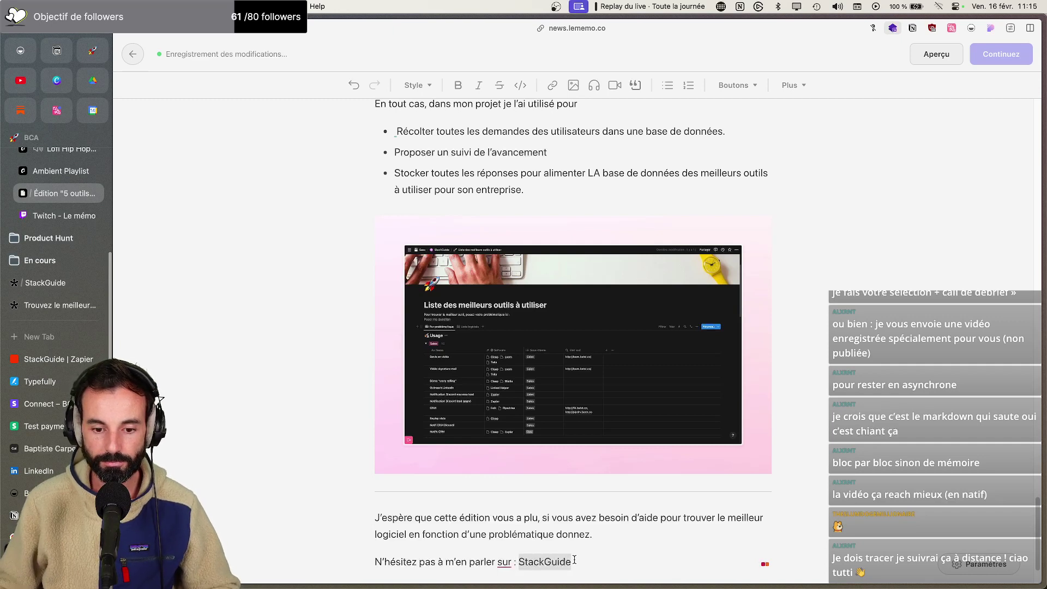
{"action": "left_click", "coordinate": [552, 85]}
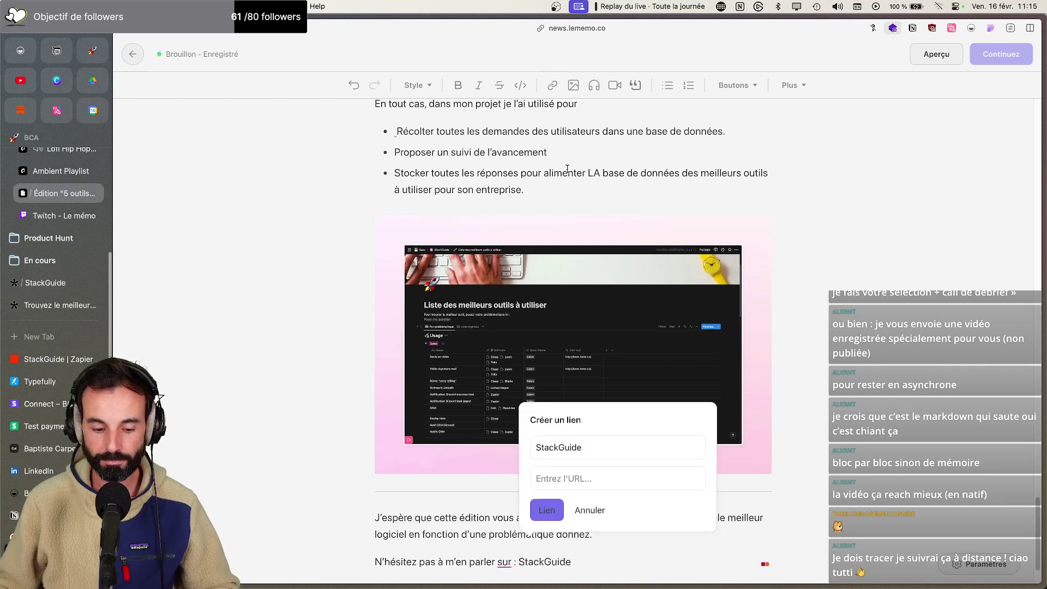
{"action": "type", "text": "http://sta"}
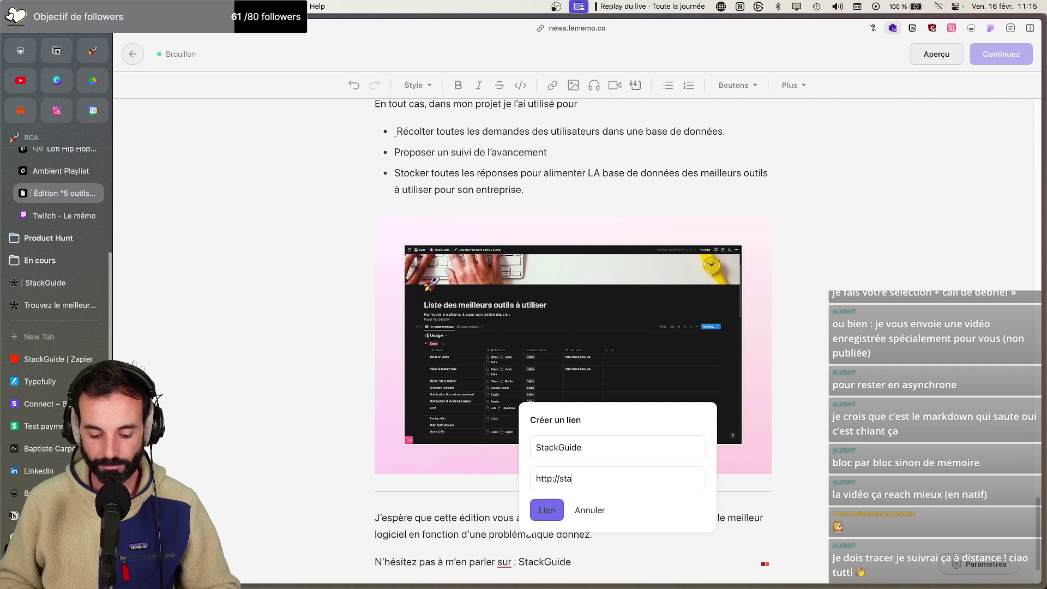
{"action": "type", "text": "ckgui.de"}
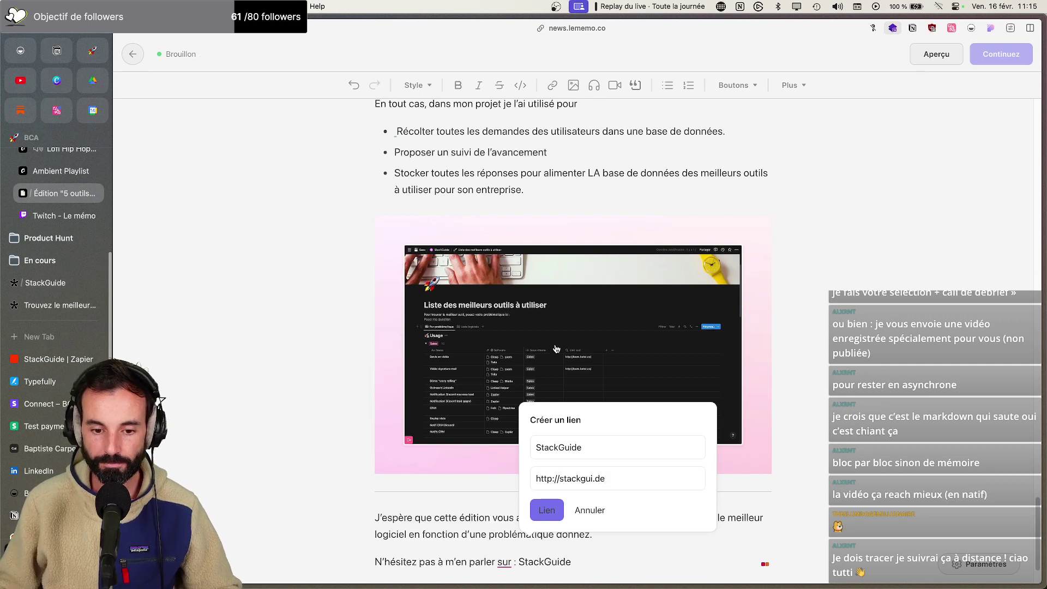
{"action": "left_click", "coordinate": [545, 509]}
{"action": "scroll", "coordinate": [553, 498], "scroll_direction": "down", "scroll_amount": 2}
{"action": "left_click", "coordinate": [610, 492]}
Begin a new sign-off line reading 'À la semaine prochaine'
{"action": "key", "text": "Return"}
{"action": "key", "text": "Caps_Lock"}
{"action": "key", "text": "Caps_Lock"}
{"action": "type", "text": "à"}
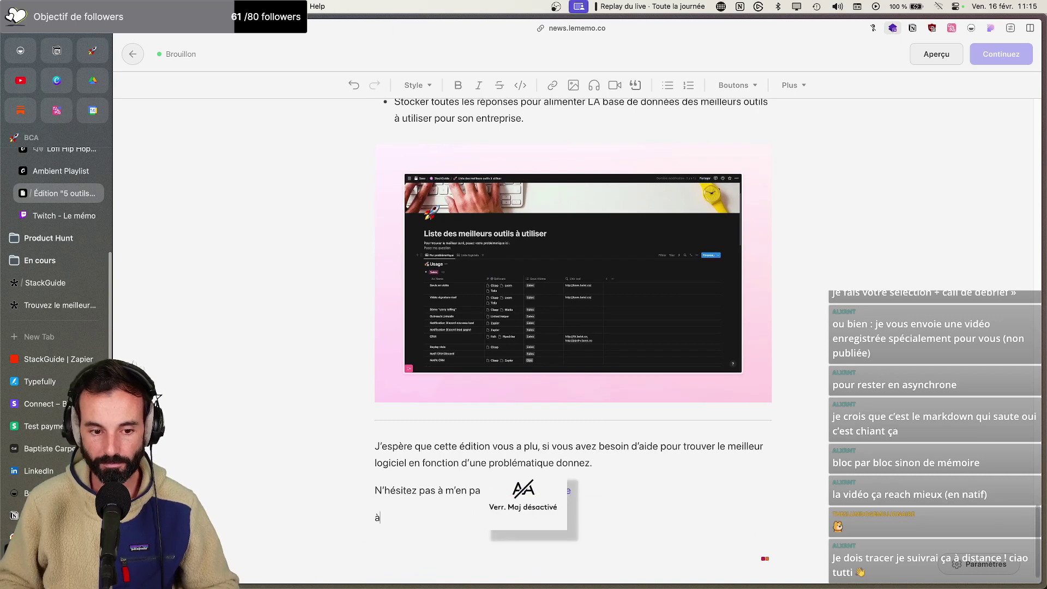
{"action": "key", "text": "Caps_Lock"}
{"action": "type", "text": "À LA SEMAI"}
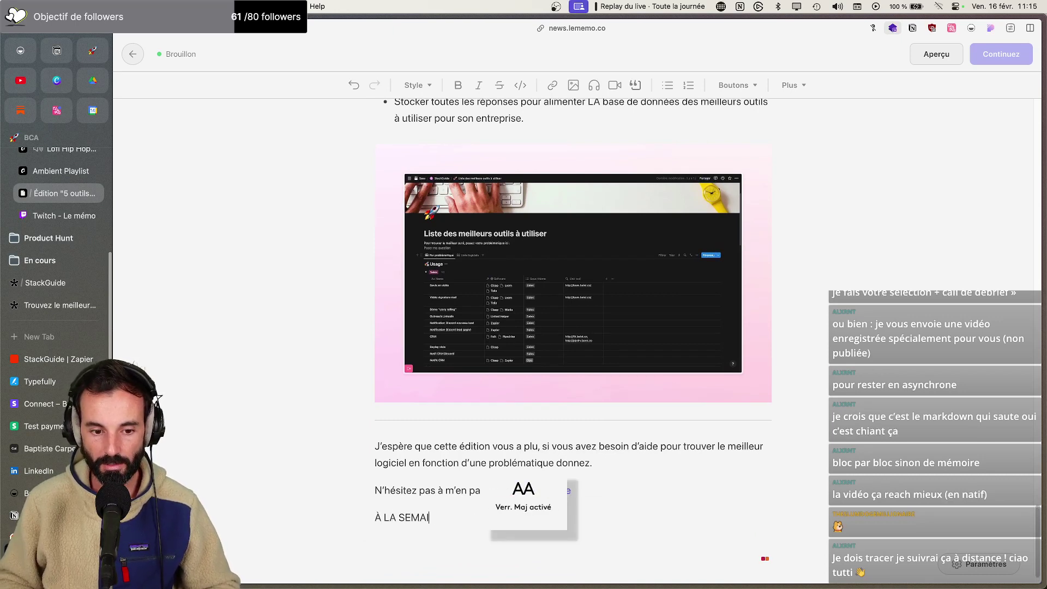
{"action": "type", "text": "NE PROCHA"}
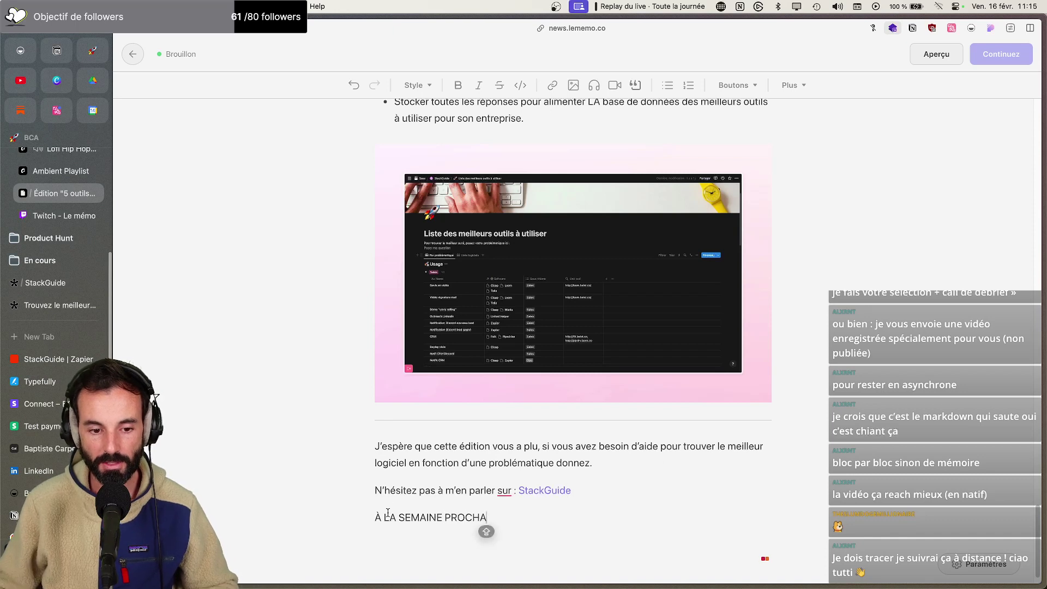
{"action": "left_click_drag", "start_coordinate": [486, 529], "coordinate": [383, 519]}
{"action": "key", "text": "Caps_Lock"}
{"action": "type", "text": "la semaine prochaine."}
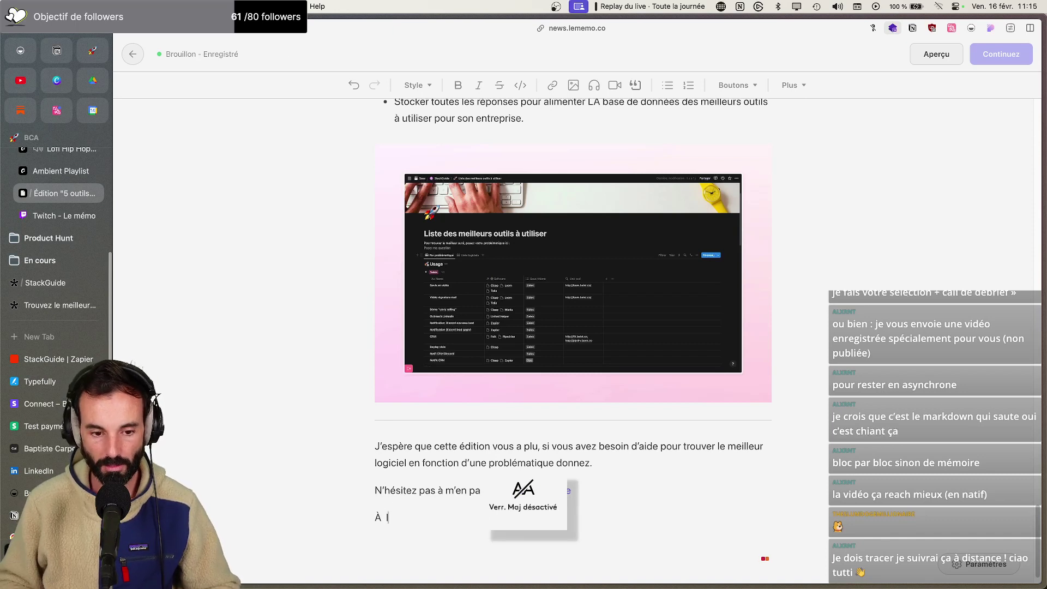
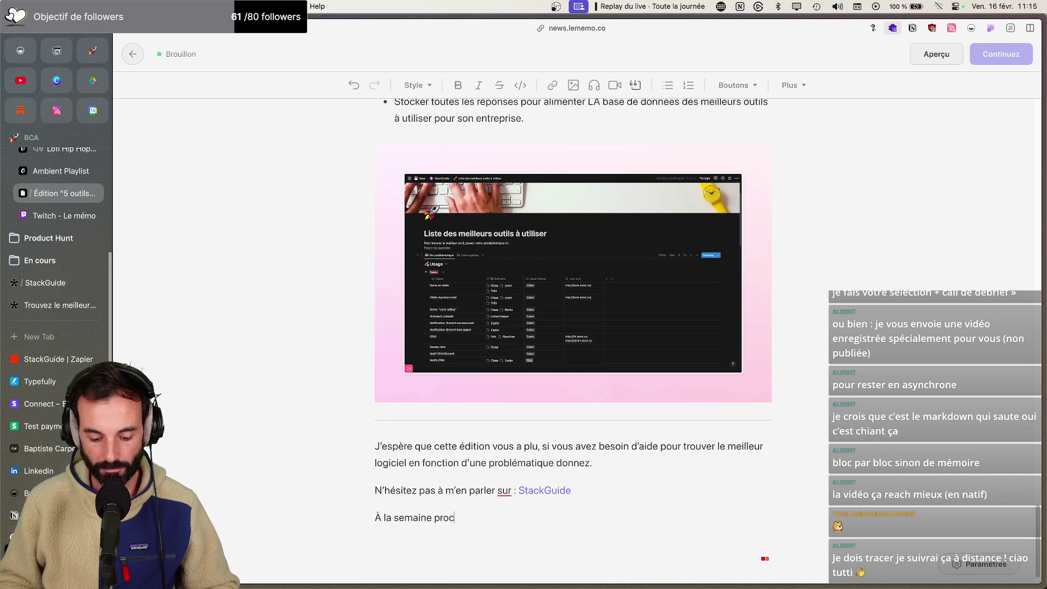
Review the draft, then open Notion's StackGuide page 'Liste des meilleurs outils à utiliser'
{"action": "scroll", "coordinate": [500, 351], "scroll_direction": "up", "scroll_amount": 20}
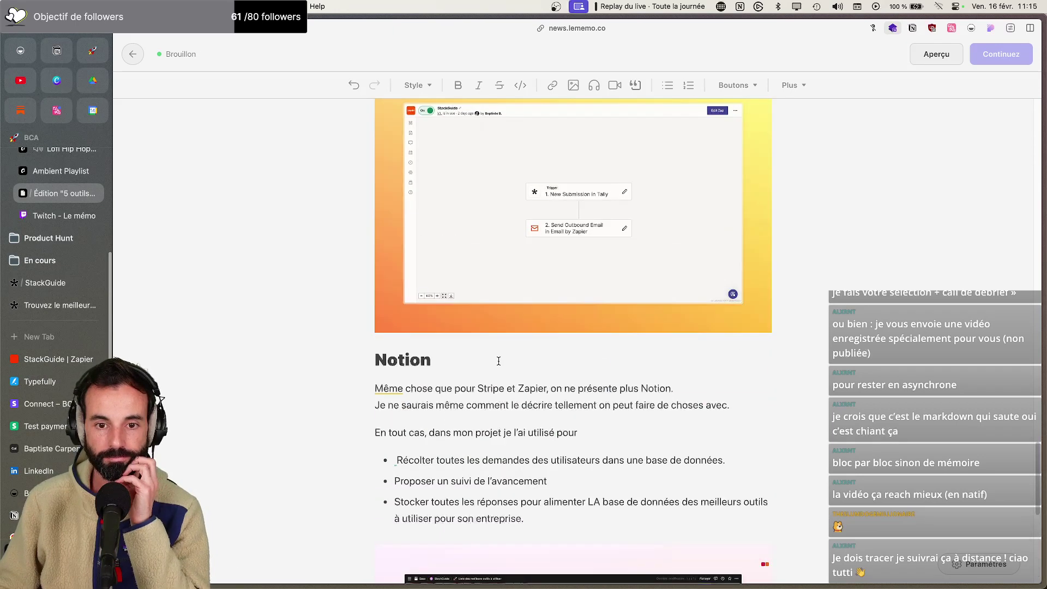
{"action": "scroll", "coordinate": [501, 351], "scroll_direction": "up", "scroll_amount": 20}
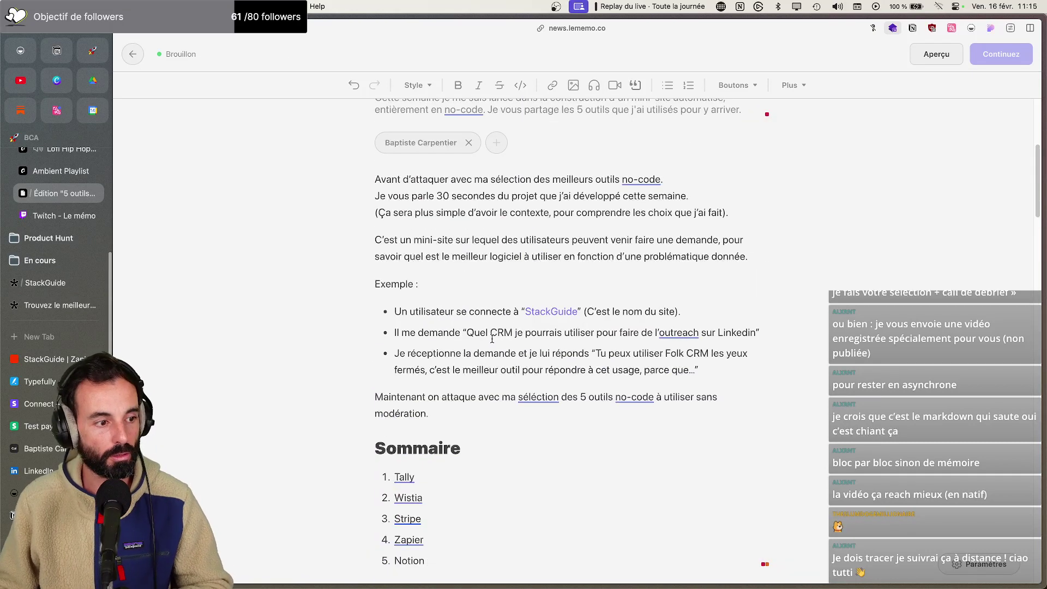
{"action": "scroll", "coordinate": [446, 244], "scroll_direction": "up", "scroll_amount": 5}
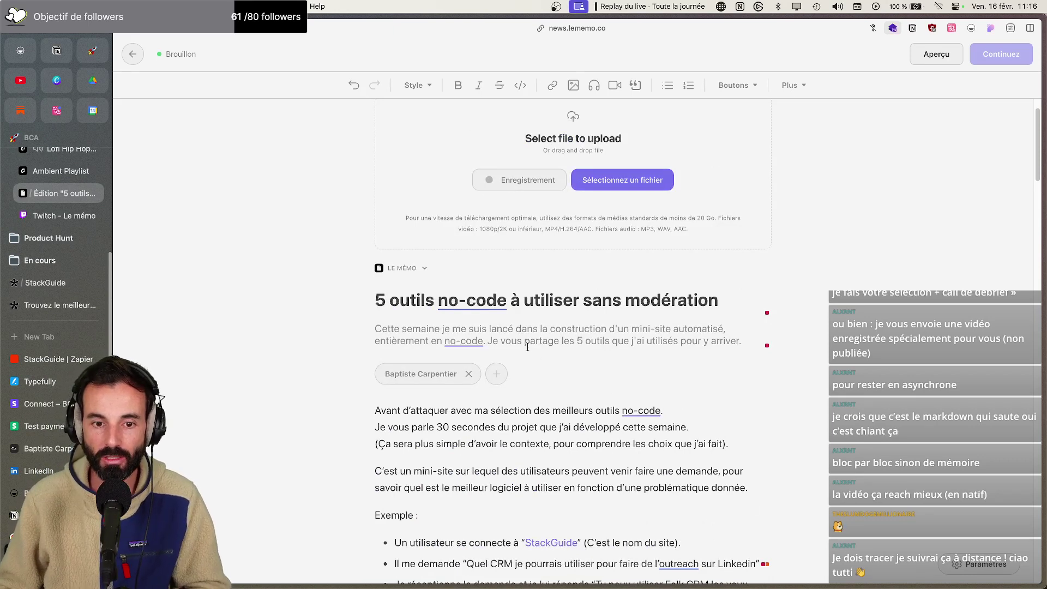
{"action": "scroll", "coordinate": [526, 354], "scroll_direction": "down", "scroll_amount": 5}
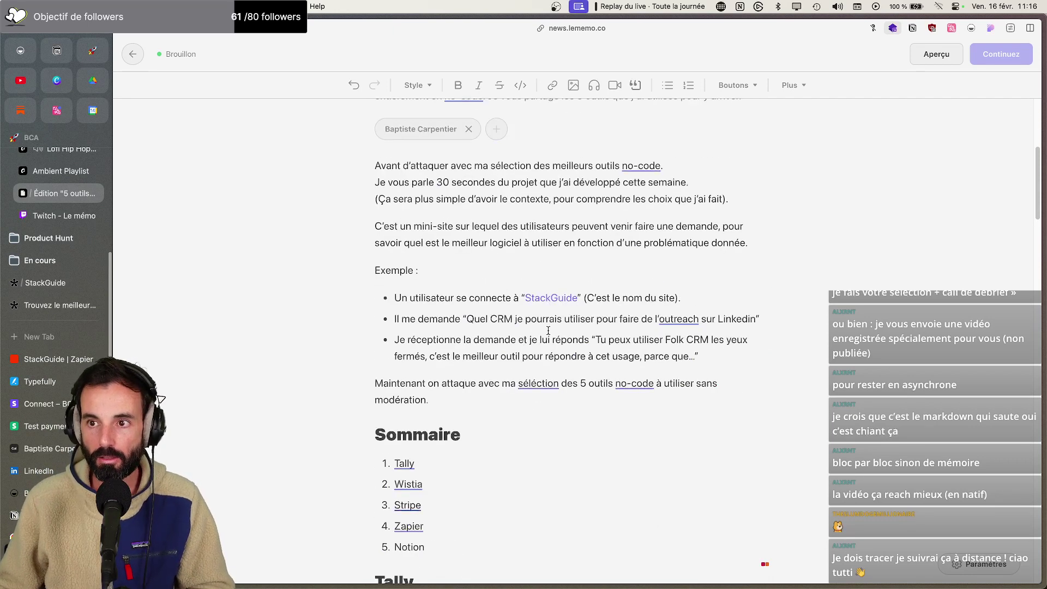
{"action": "scroll", "coordinate": [665, 300], "scroll_direction": "down", "scroll_amount": 3}
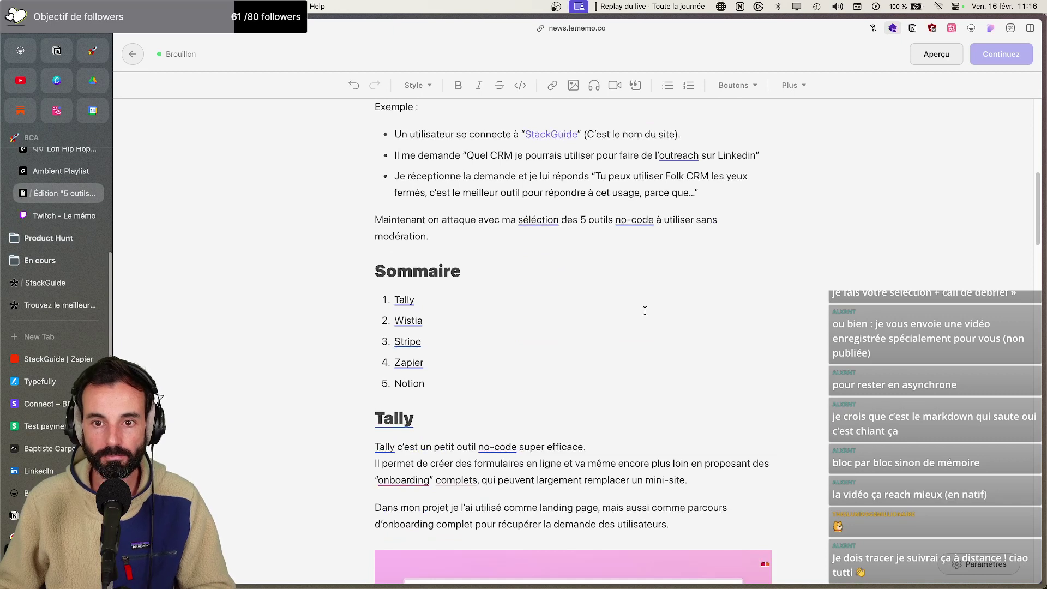
{"action": "scroll", "coordinate": [647, 308], "scroll_direction": "down", "scroll_amount": 4}
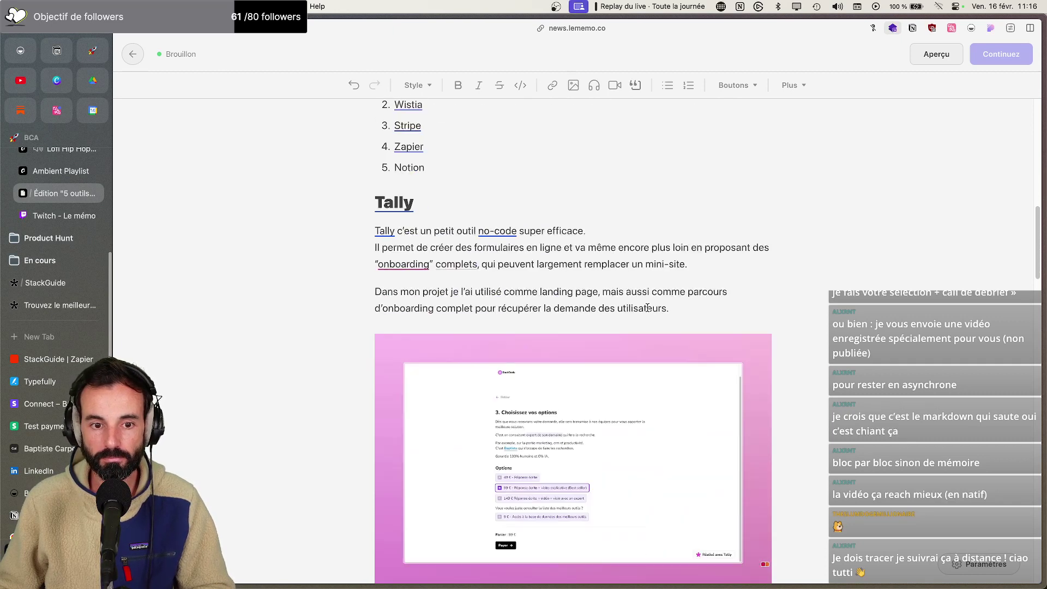
{"action": "scroll", "coordinate": [647, 308], "scroll_direction": "down", "scroll_amount": 15}
{"action": "scroll", "coordinate": [646, 307], "scroll_direction": "down", "scroll_amount": 7}
{"action": "scroll", "coordinate": [644, 306], "scroll_direction": "up", "scroll_amount": 20}
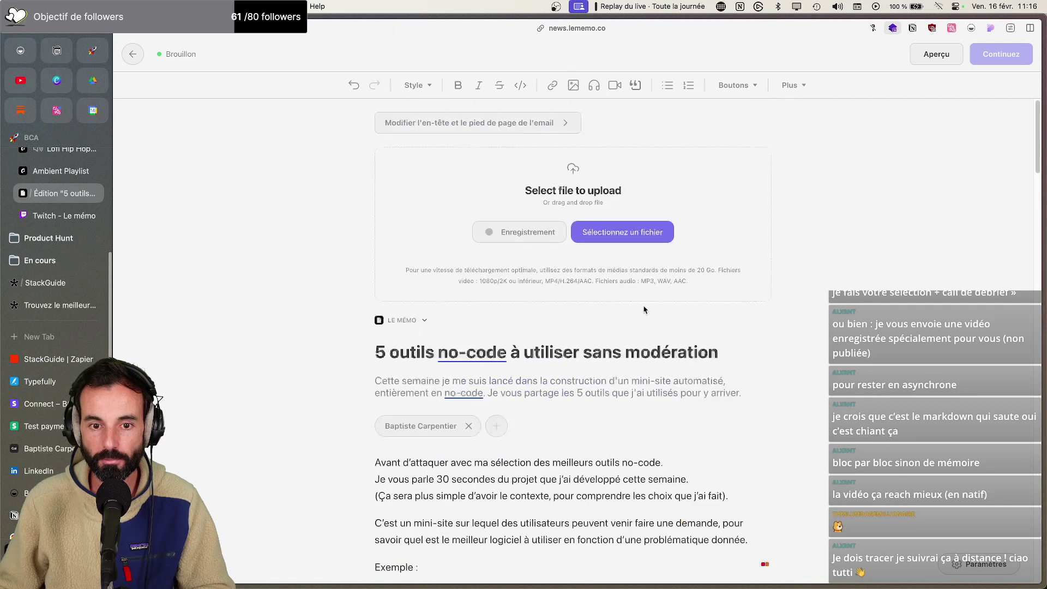
{"action": "scroll", "coordinate": [644, 305], "scroll_direction": "down", "scroll_amount": 10}
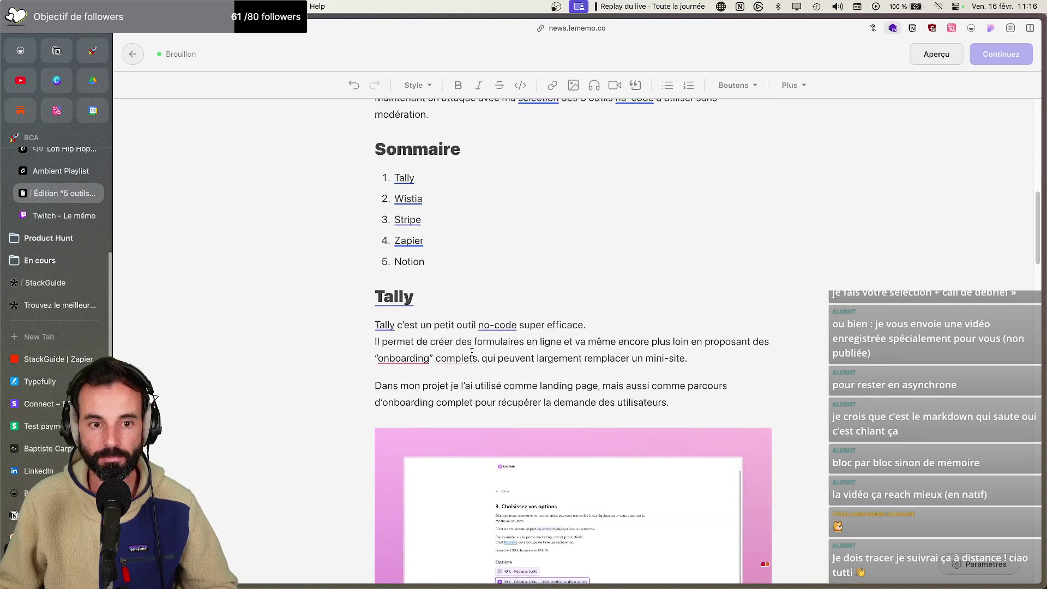
{"action": "scroll", "coordinate": [471, 351], "scroll_direction": "down", "scroll_amount": 4}
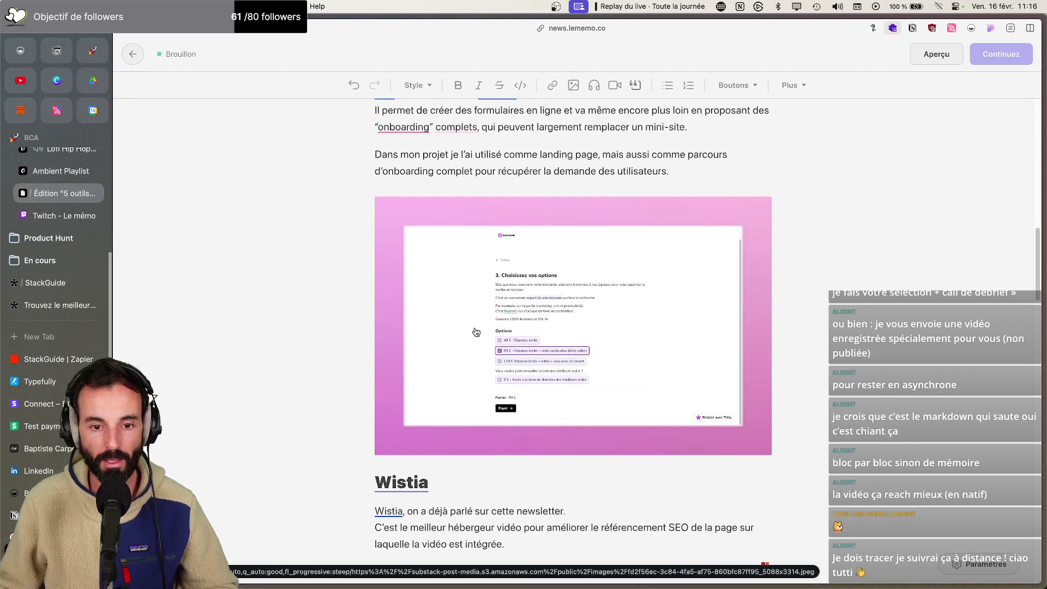
{"action": "scroll", "coordinate": [476, 332], "scroll_direction": "down", "scroll_amount": 15}
{"action": "scroll", "coordinate": [475, 327], "scroll_direction": "down", "scroll_amount": 5}
{"action": "scroll", "coordinate": [474, 329], "scroll_direction": "up", "scroll_amount": 20}
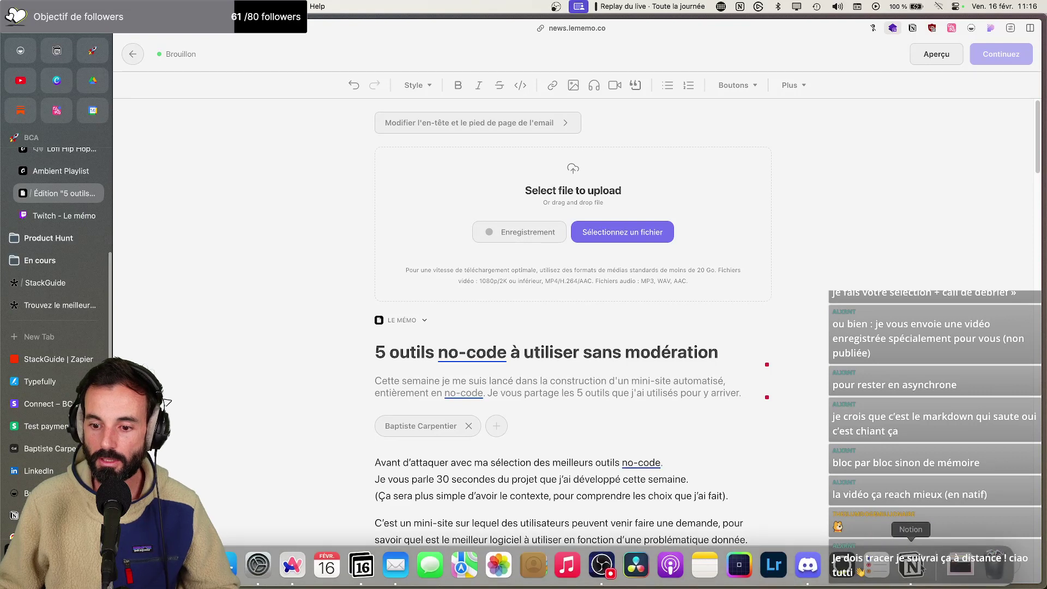
{"action": "left_click", "coordinate": [913, 567]}
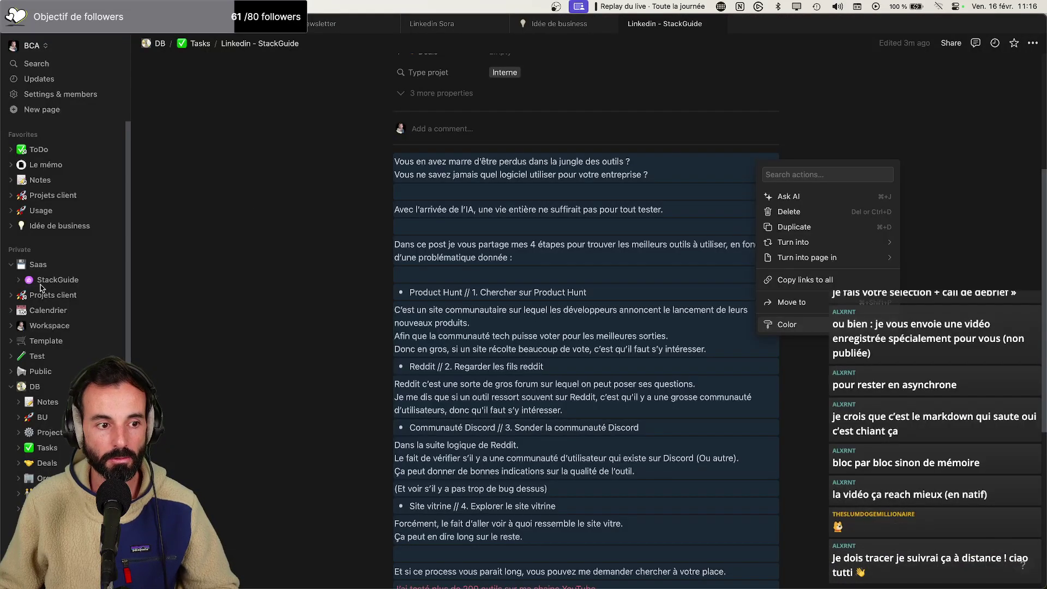
{"action": "left_click", "coordinate": [37, 284]}
{"action": "left_click", "coordinate": [464, 286]}
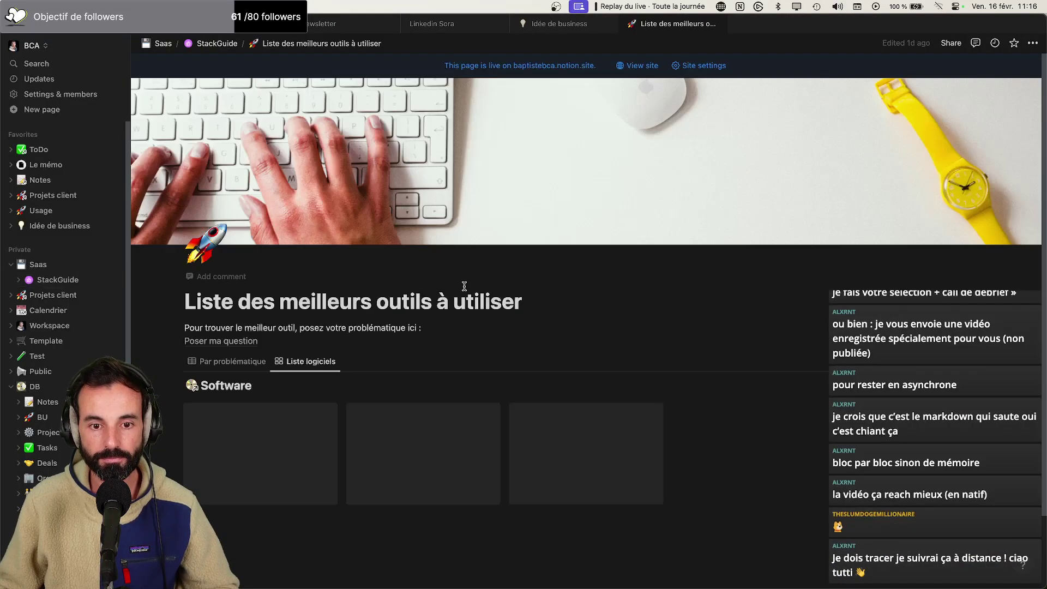
Search the tools database for 'tally' and copy the Tally entry's stored link
{"action": "scroll", "coordinate": [922, 215], "scroll_direction": "down", "scroll_amount": 2}
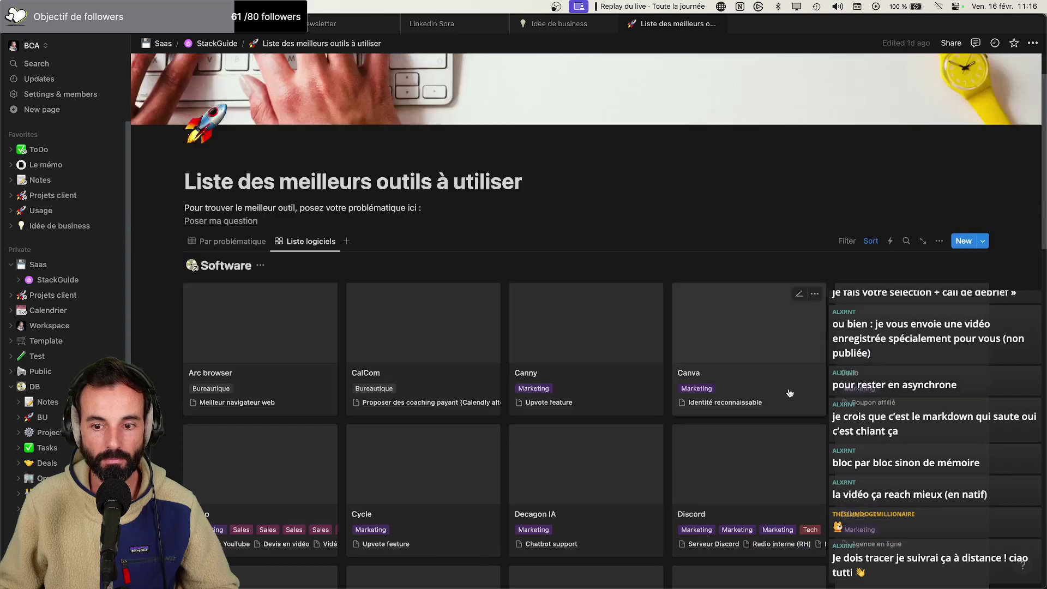
{"action": "left_click", "coordinate": [906, 241]}
{"action": "type", "text": "tally"}
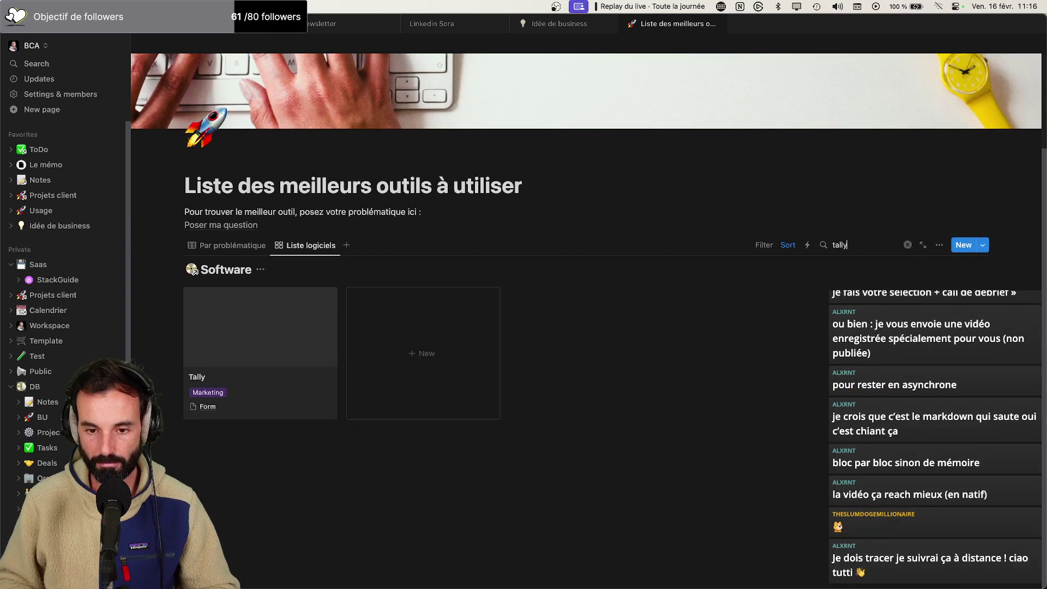
{"action": "left_click", "coordinate": [283, 382]}
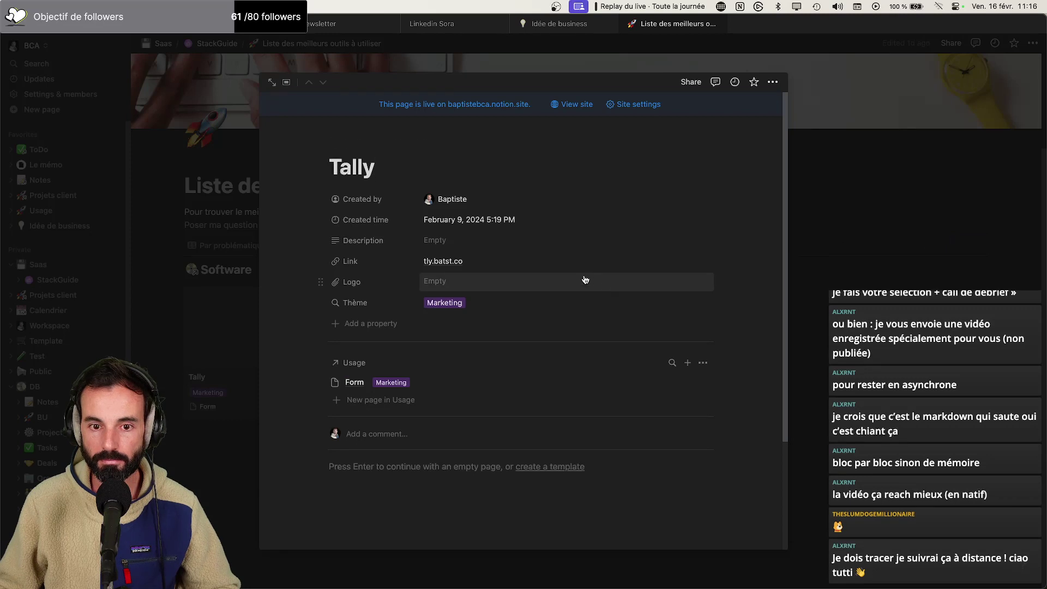
{"action": "left_click", "coordinate": [701, 264]}
Link the word Tally in the draft's Tally section to its tly.batst.co address
{"action": "key", "text": "super+Tab"}
{"action": "scroll", "coordinate": [673, 273], "scroll_direction": "down", "scroll_amount": 10}
{"action": "scroll", "coordinate": [497, 384], "scroll_direction": "down", "scroll_amount": 2}
{"action": "double_click", "coordinate": [387, 332]}
{"action": "type", "text": "http://tally.so"}
{"action": "key", "text": "ctrl+z"}
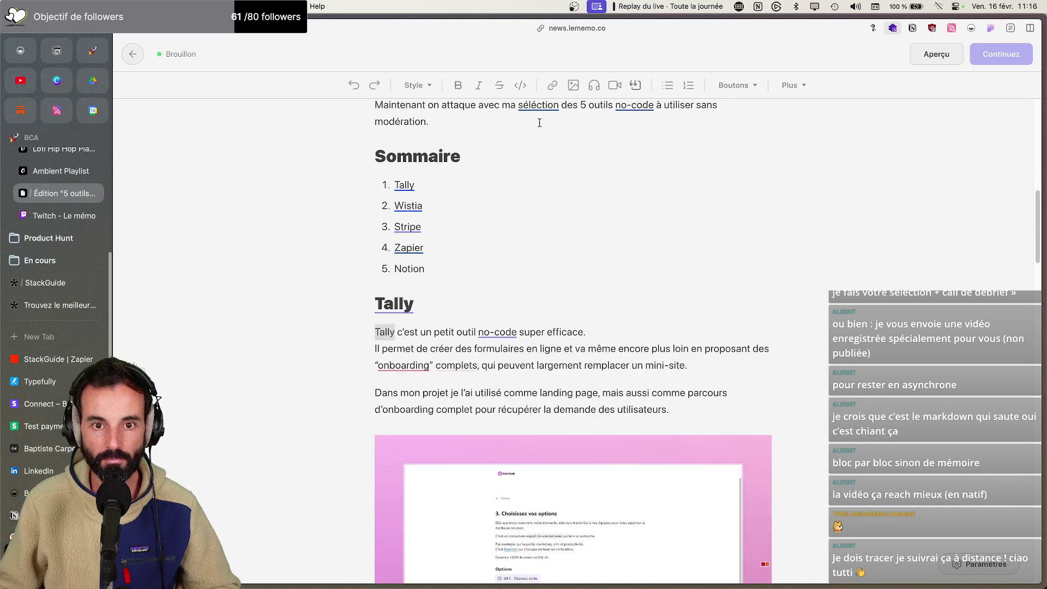
{"action": "left_click", "coordinate": [553, 84]}
{"action": "key", "text": "Return"}
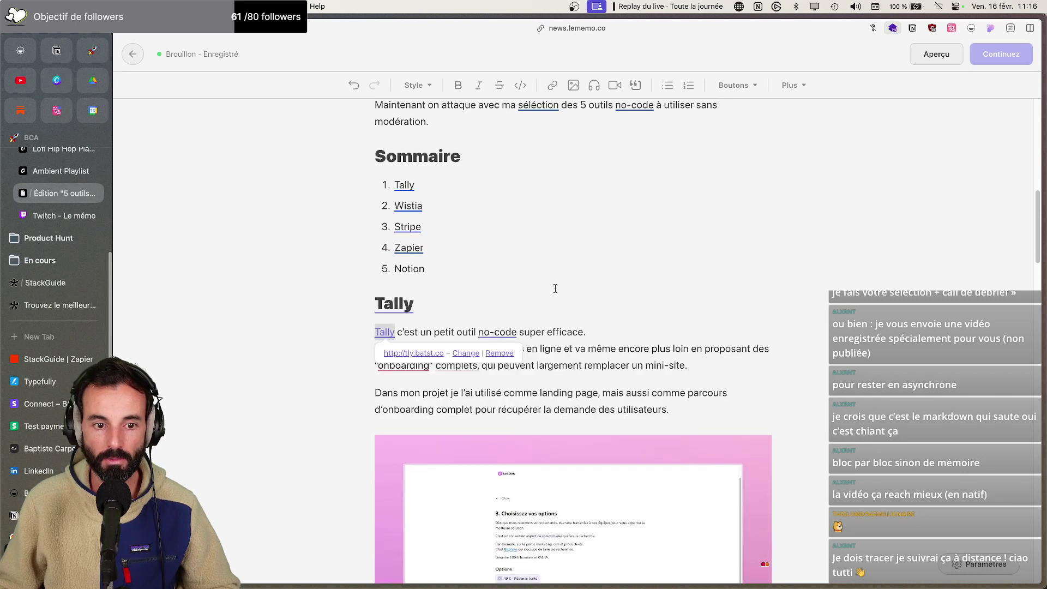
Return to Notion and close the Tally entry's details
{"action": "scroll", "coordinate": [567, 318], "scroll_direction": "down", "scroll_amount": 20}
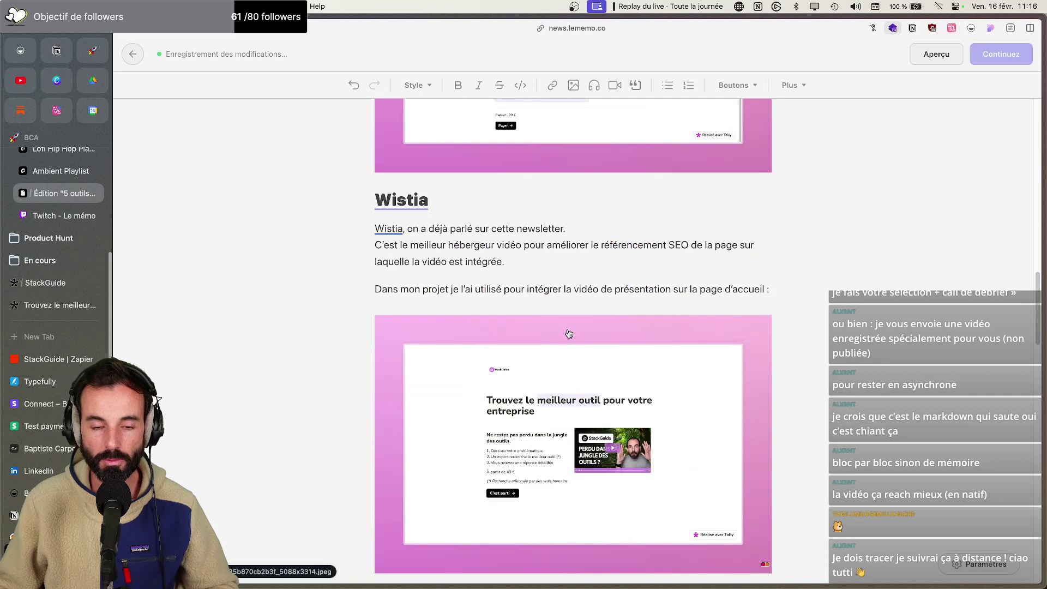
{"action": "left_click", "coordinate": [566, 330]}
{"action": "key", "text": "Escape"}
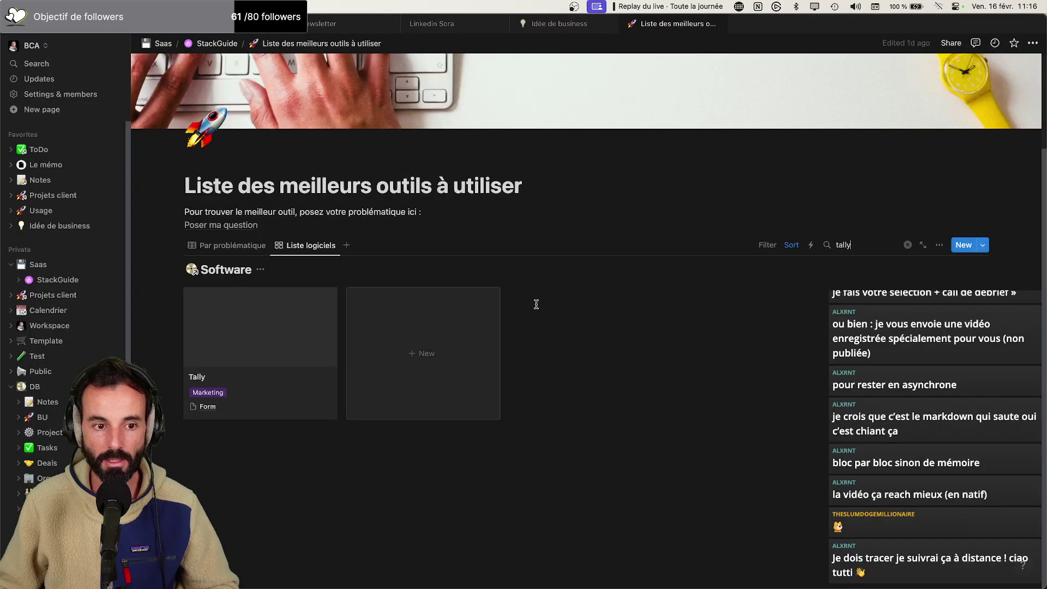
Replace the search with 'wisti' and open the Wistia tool entry
{"action": "double_click", "coordinate": [839, 245]}
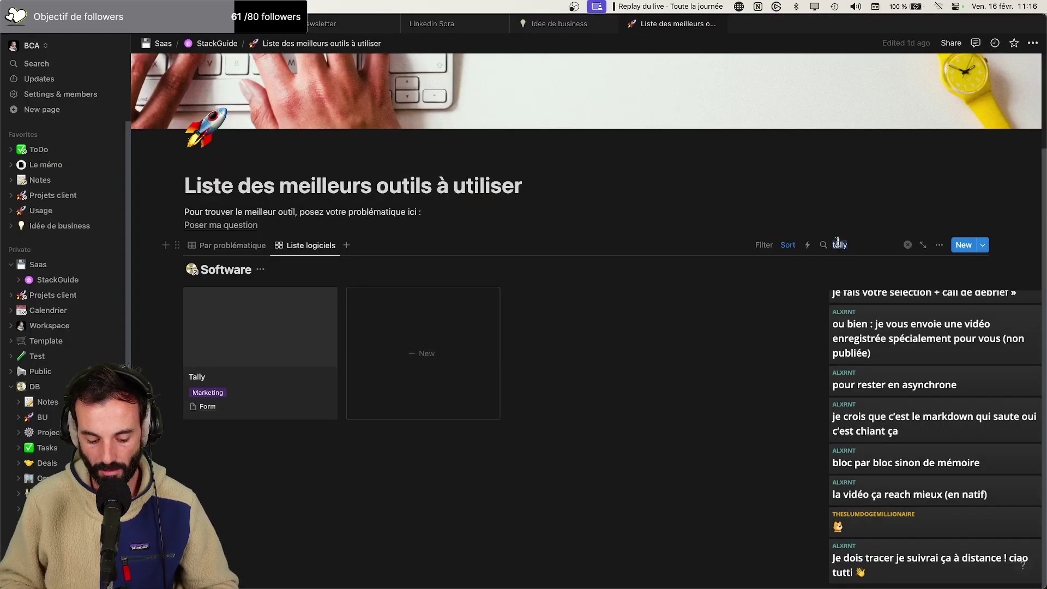
{"action": "type", "text": "wisti"}
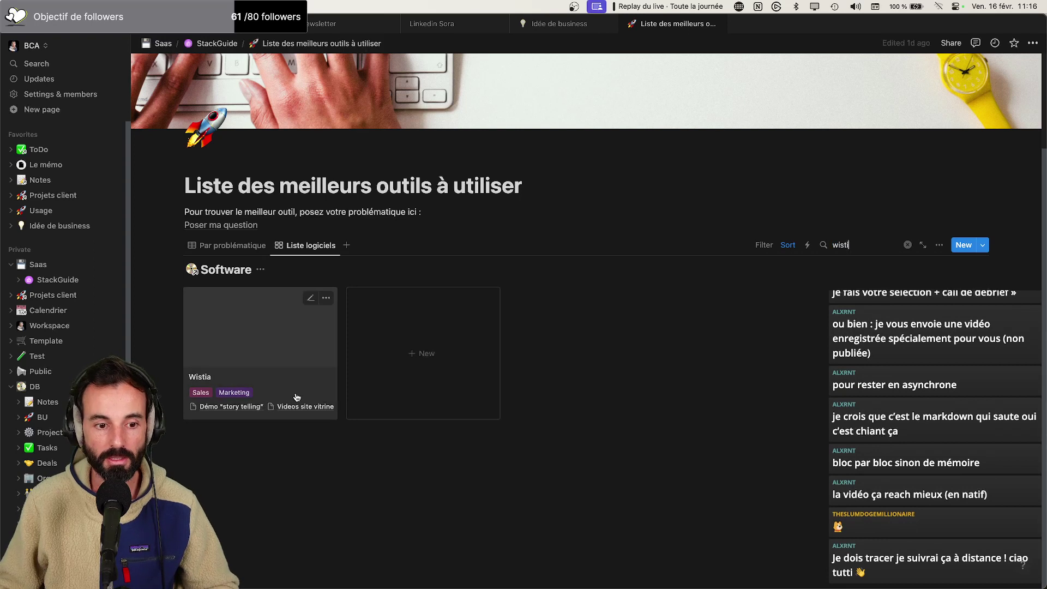
{"action": "left_click", "coordinate": [292, 387]}
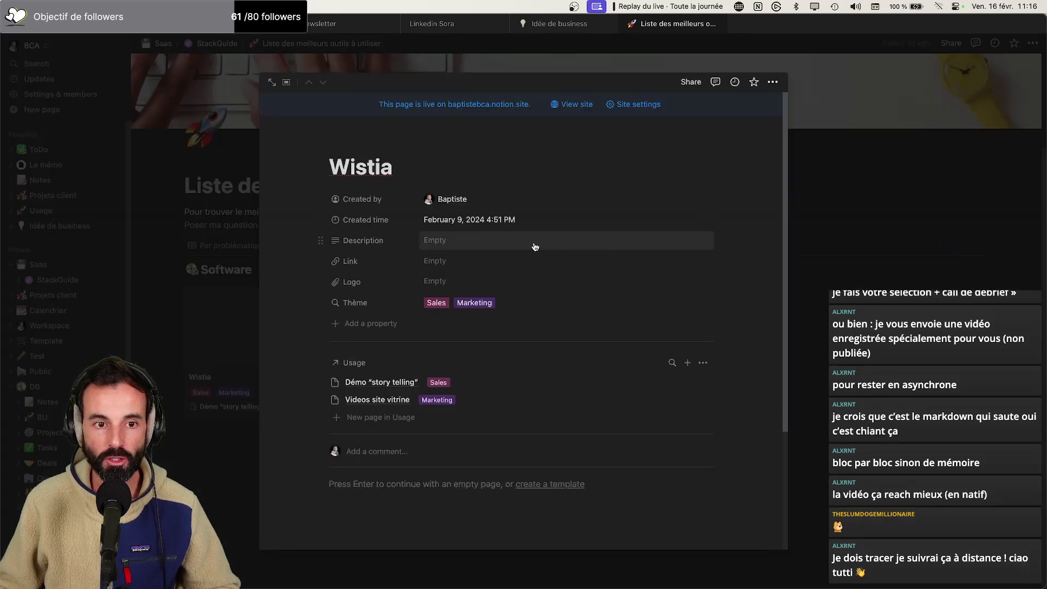
Fill the Wistia entry's Link property with its wistia.com site address
{"action": "key", "text": "super+Tab"}
{"action": "key", "text": "super+t"}
{"action": "type", "text": "wistia.com"}
{"action": "key", "text": "super+Tab"}
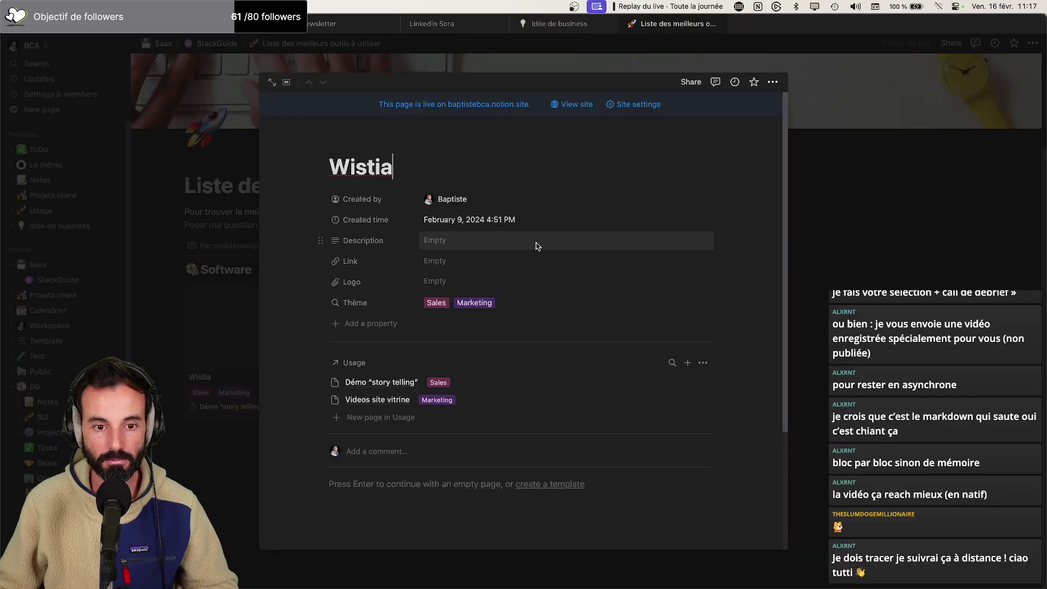
{"action": "left_click", "coordinate": [444, 260]}
{"action": "type", "text": "https://wistia.com/"}
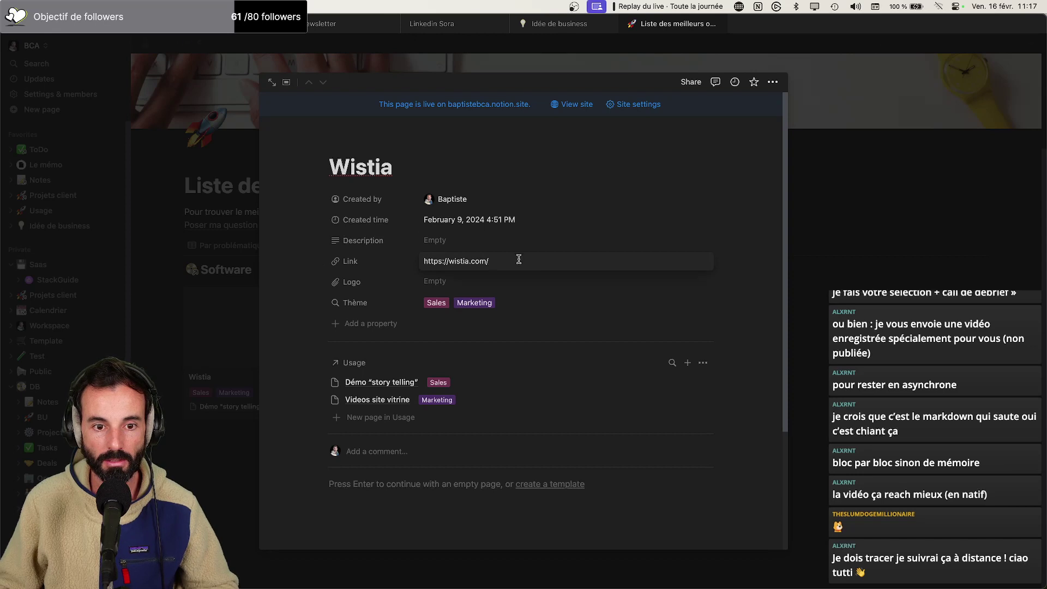
{"action": "key", "text": "super+Tab"}
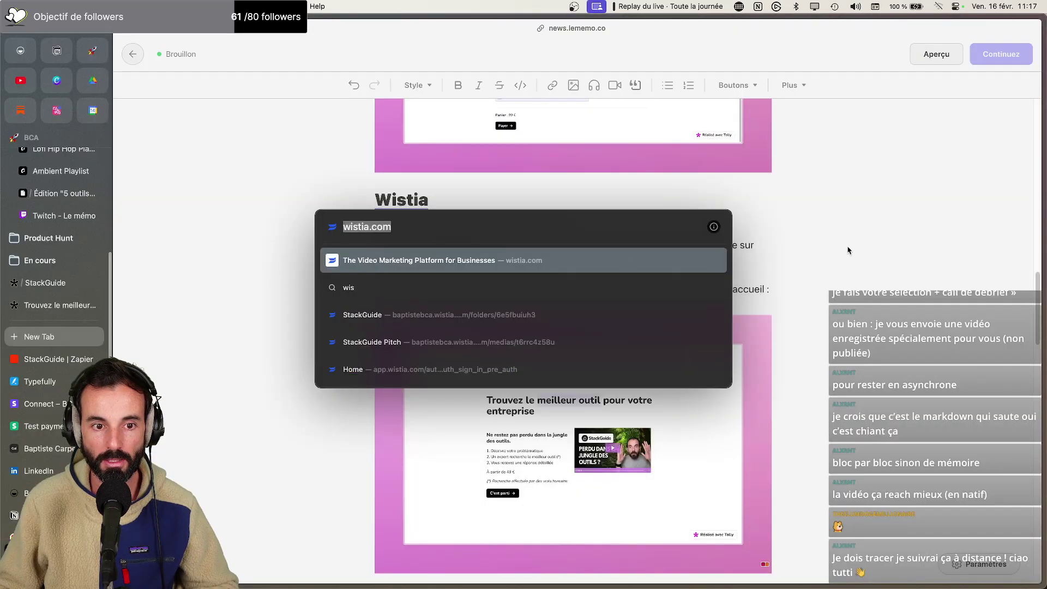
{"action": "key", "text": "Escape"}
{"action": "double_click", "coordinate": [387, 233]}
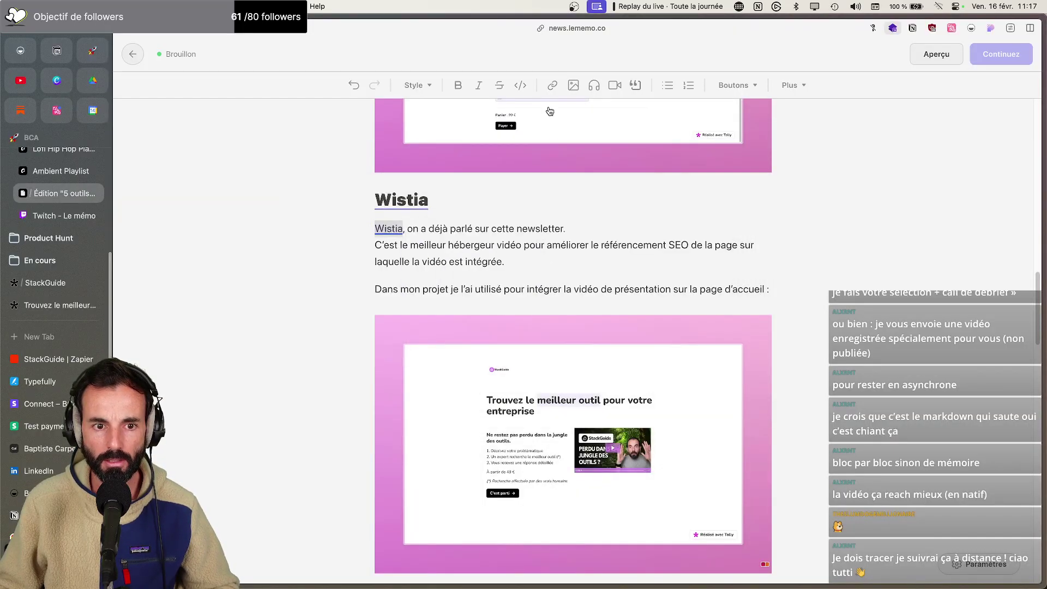
{"action": "left_click", "coordinate": [552, 86]}
{"action": "left_click", "coordinate": [404, 348]}
{"action": "scroll", "coordinate": [430, 338], "scroll_direction": "down", "scroll_amount": 10}
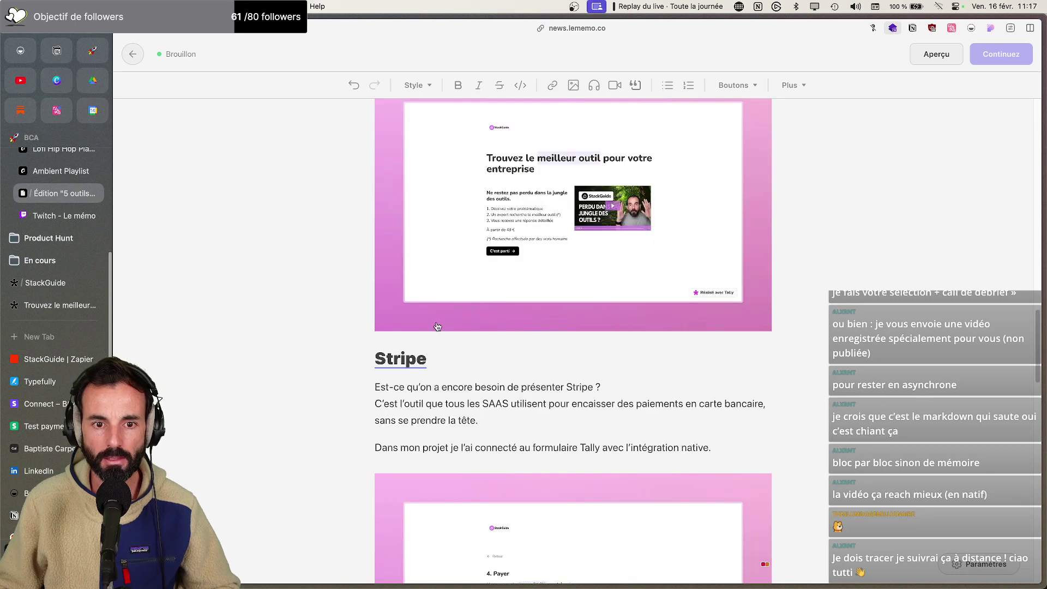
{"action": "key", "text": "super+Tab"}
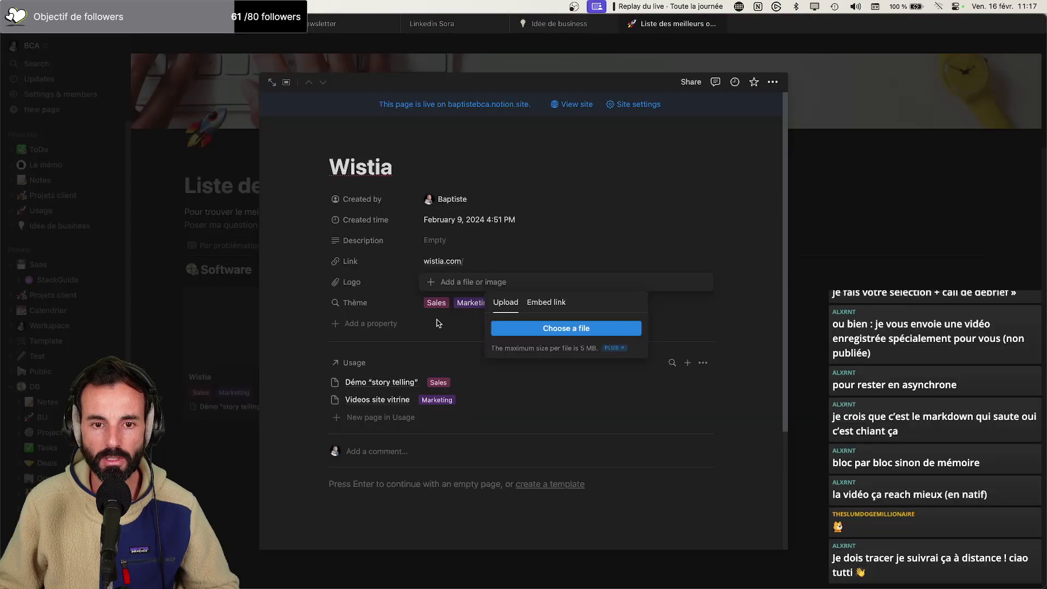
Close the Wistia entry and clear the 'wisti' search filter in the tools list
{"action": "left_click", "coordinate": [436, 319]}
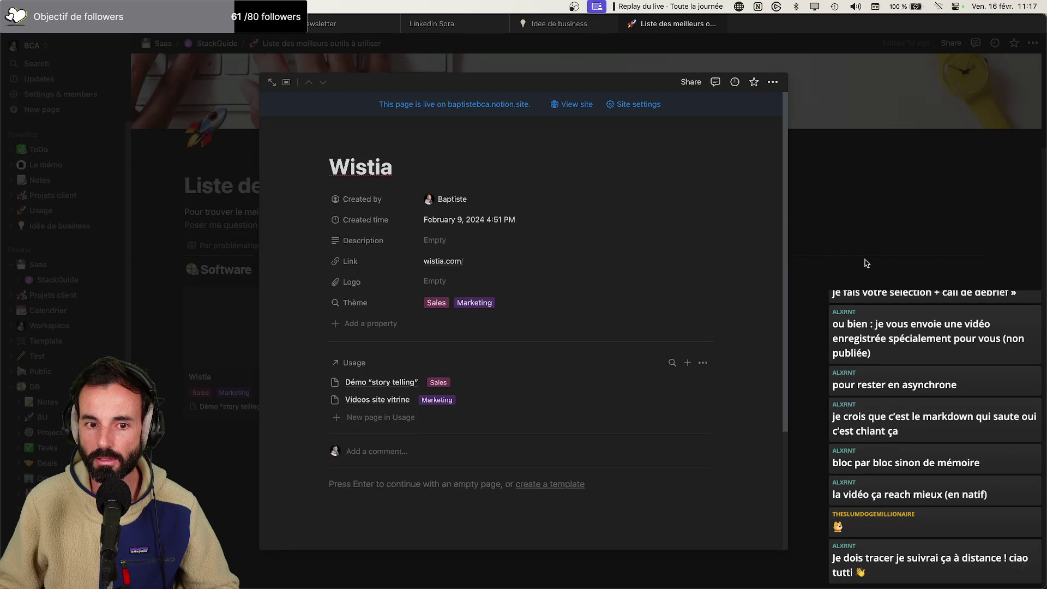
{"action": "left_click", "coordinate": [920, 258]}
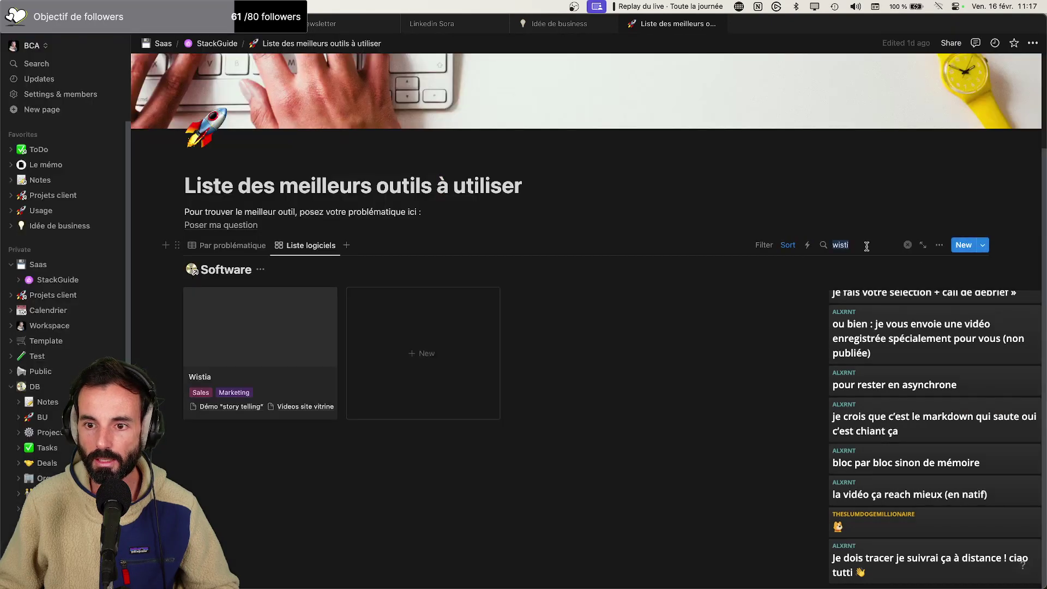
{"action": "key", "text": "BackSpace"}
{"action": "scroll", "coordinate": [745, 295], "scroll_direction": "up", "scroll_amount": 3}
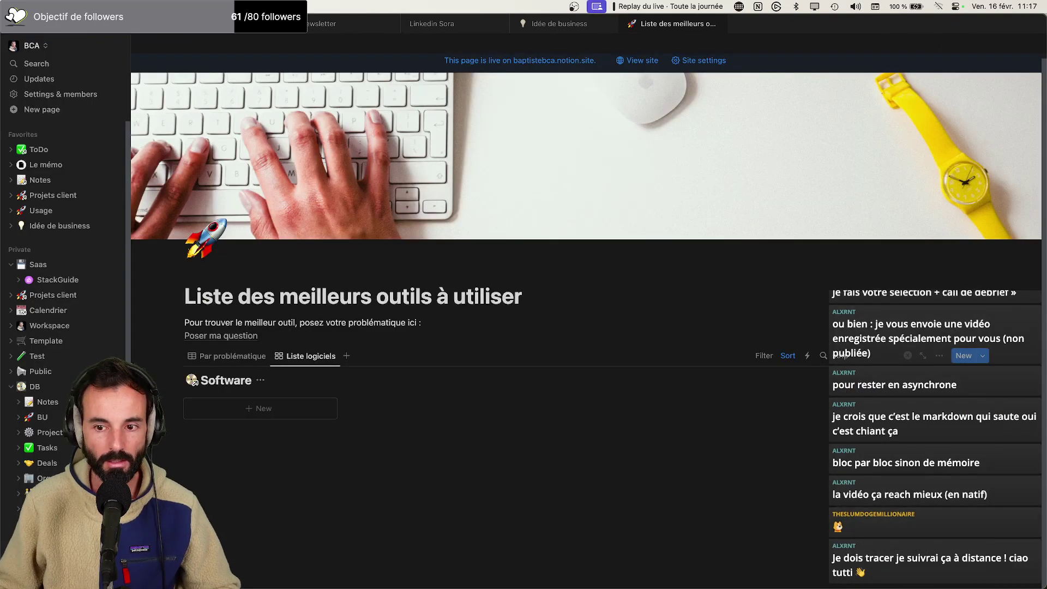
Add a Stripe tool entry with the new usage 'Proposer des paiement en ligne sur son site'
{"action": "left_click", "coordinate": [963, 355]}
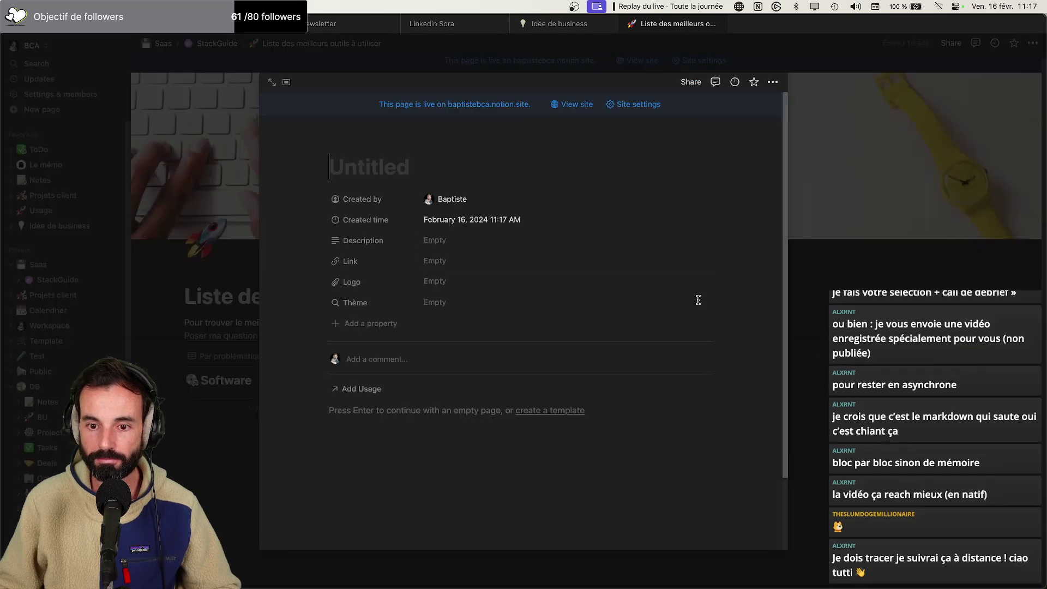
{"action": "type", "text": "Stripe"}
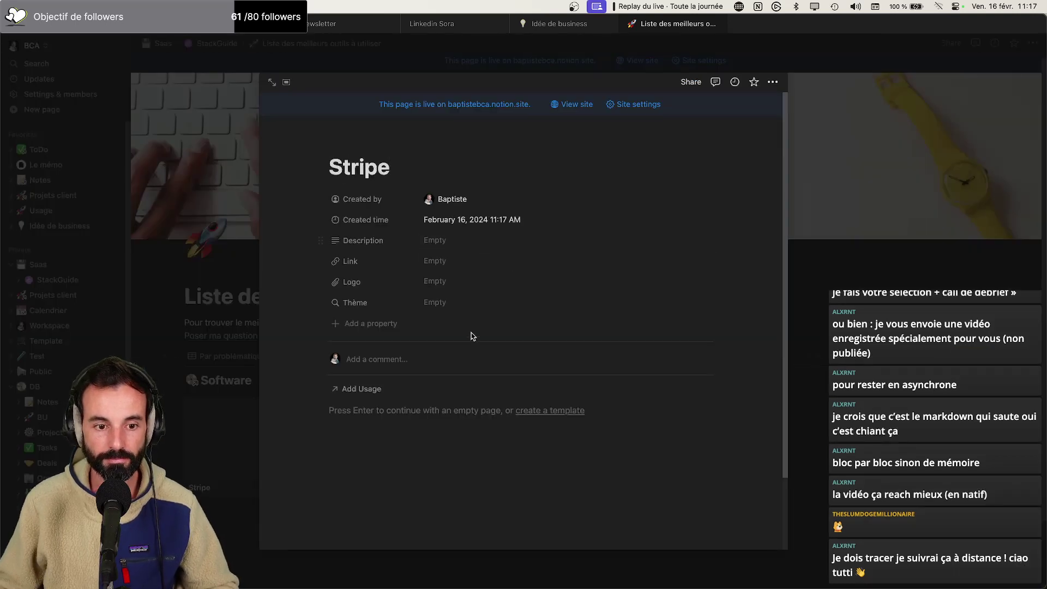
{"action": "left_click", "coordinate": [360, 388]}
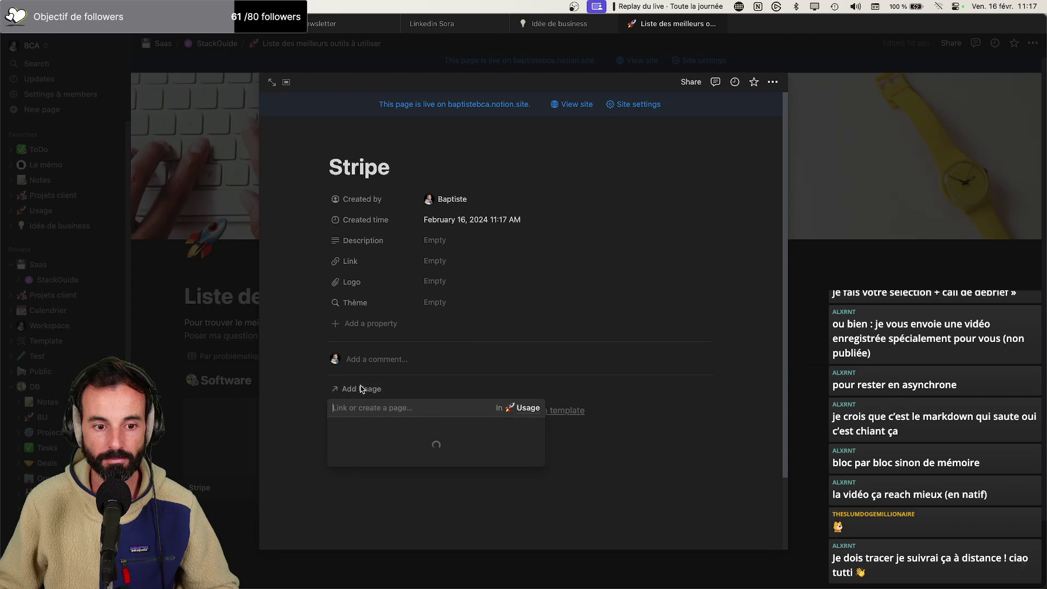
{"action": "type", "text": "paie"}
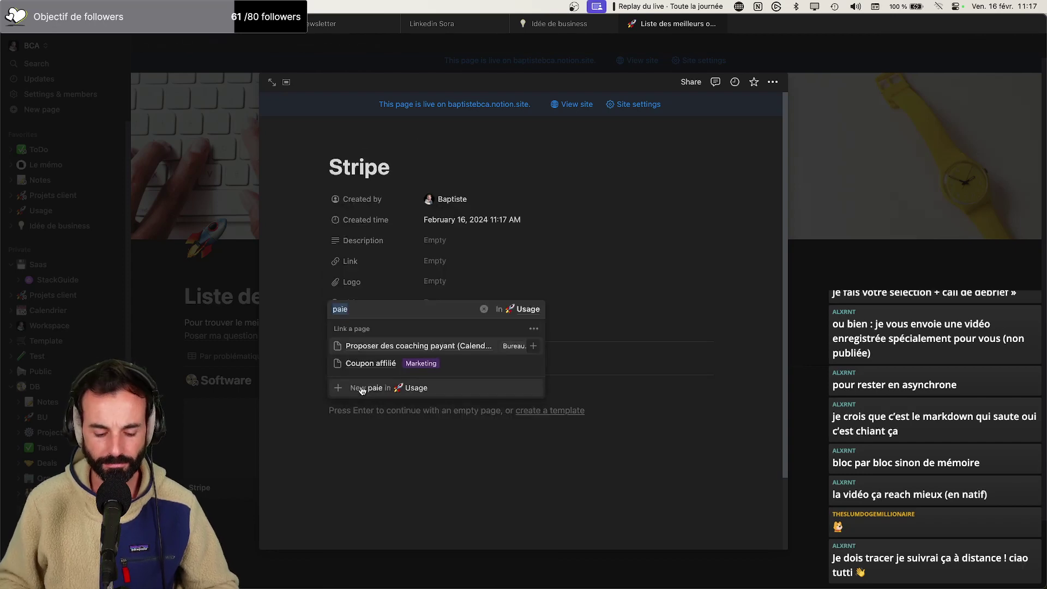
{"action": "type", "text": "Proposer des paiement en liv"}
{"action": "key", "text": "BackSpace"}
{"action": "type", "text": "gne sur son"}
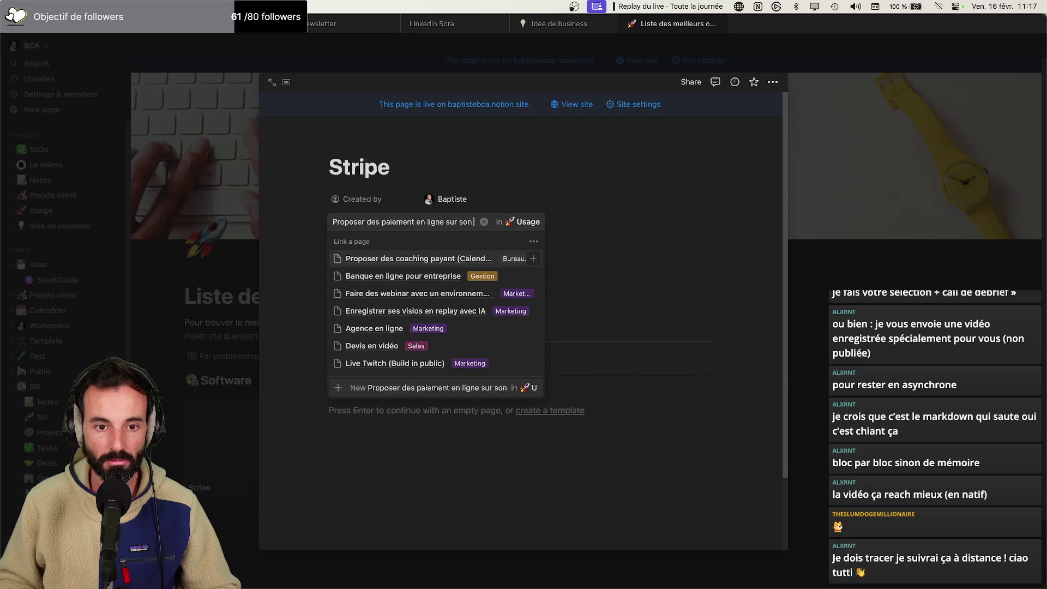
{"action": "type", "text": " site"}
{"action": "left_click", "coordinate": [336, 390]}
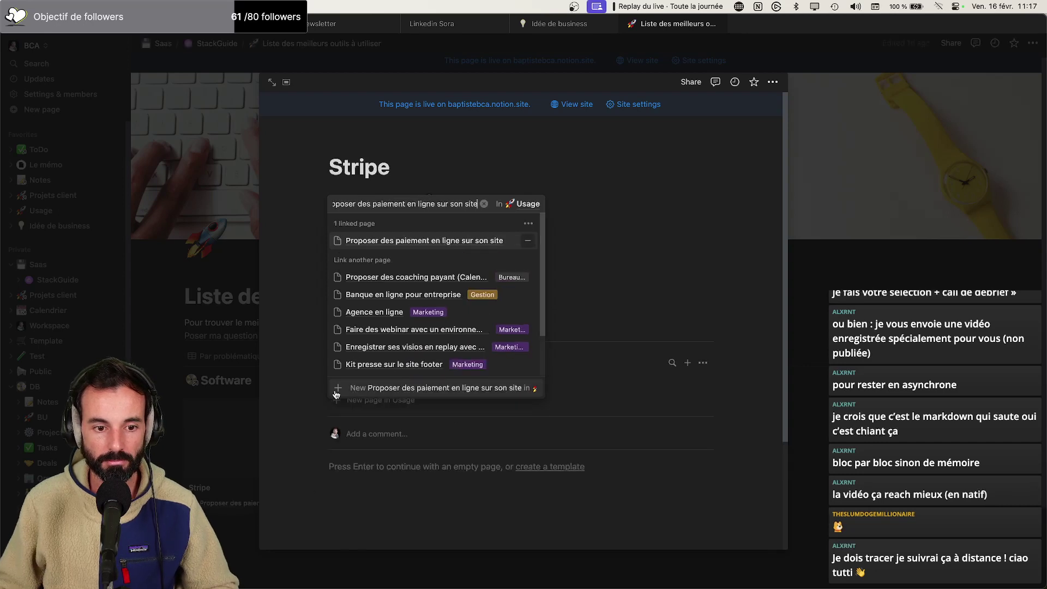
{"action": "left_click", "coordinate": [665, 452]}
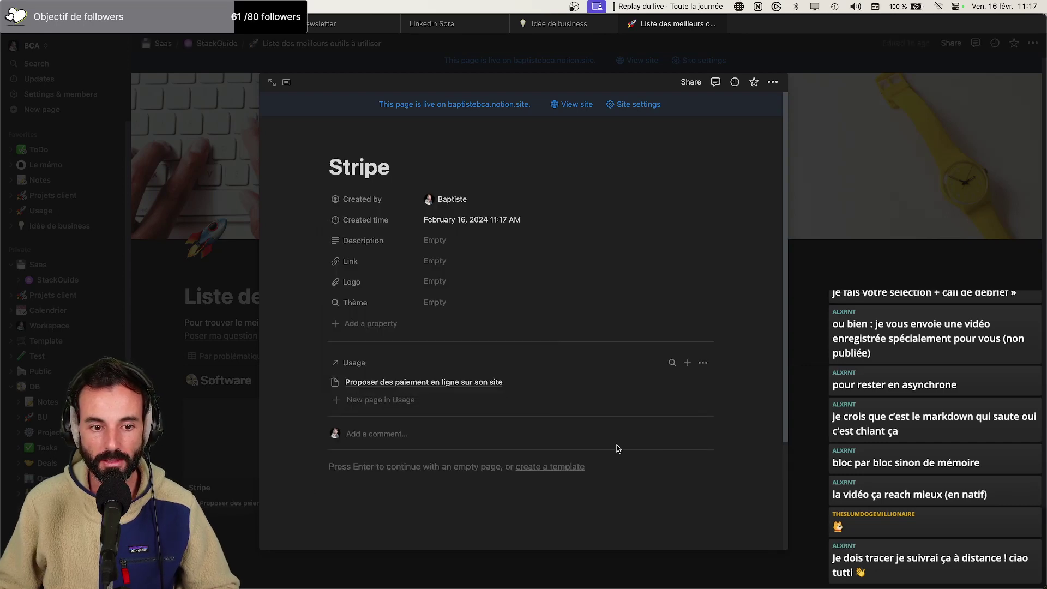
Search the browser for Stripe's site while starting to edit Stripe's Link property
{"action": "left_click", "coordinate": [435, 261]}
{"action": "type", "text": "https://wistia.com/"}
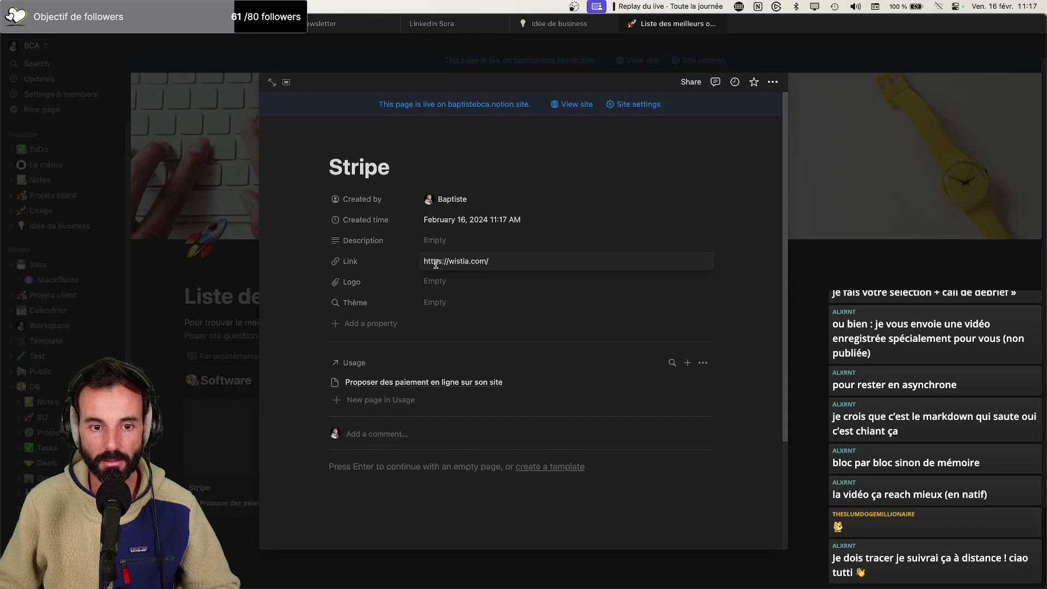
{"action": "key", "text": "super+Tab"}
{"action": "key", "text": "super+t"}
{"action": "type", "text": "strio"}
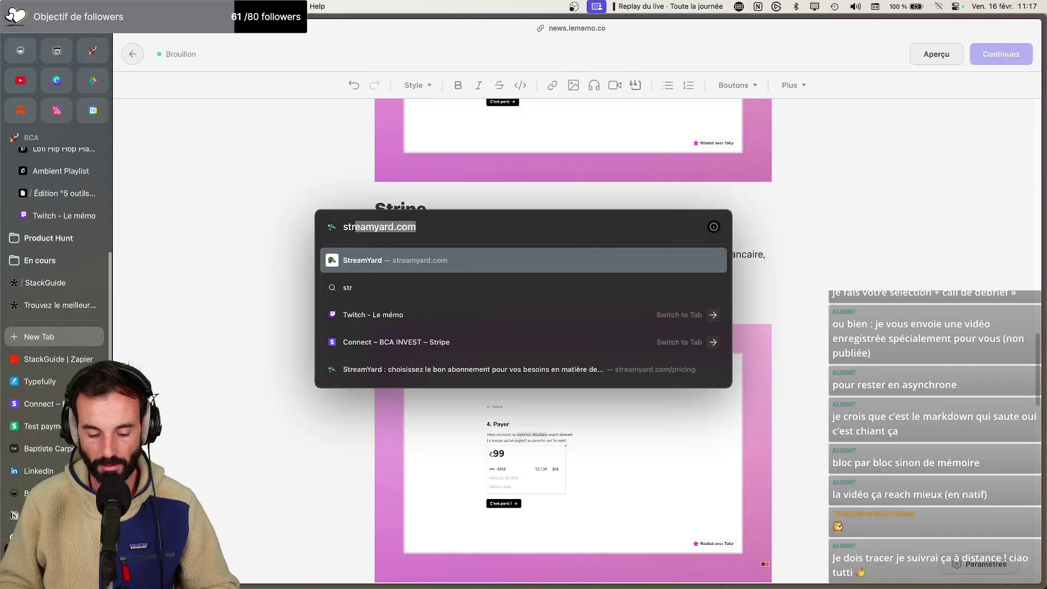
{"action": "key", "text": "BackSpace"}
{"action": "type", "text": "pe"}
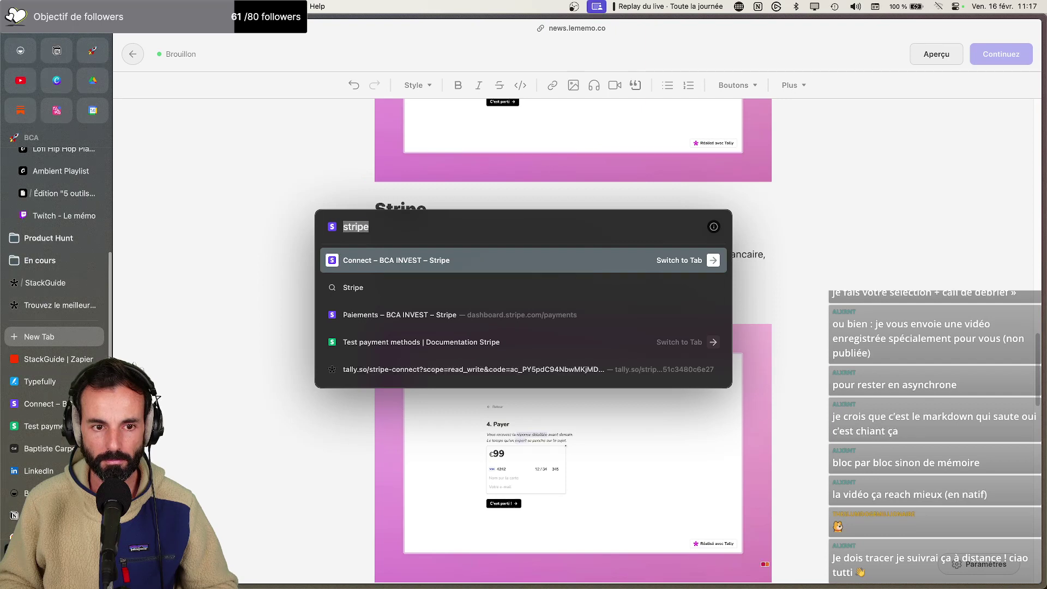
{"action": "key", "text": "super+c"}
{"action": "key", "text": "super+Tab"}
{"action": "key", "text": "super+v"}
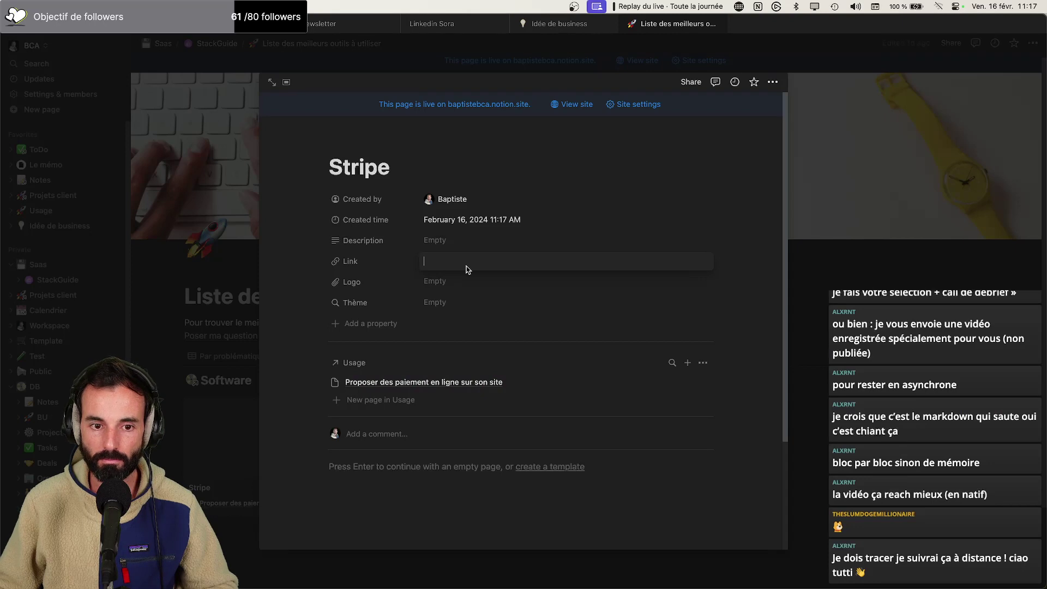
{"action": "key", "text": "super+Tab"}
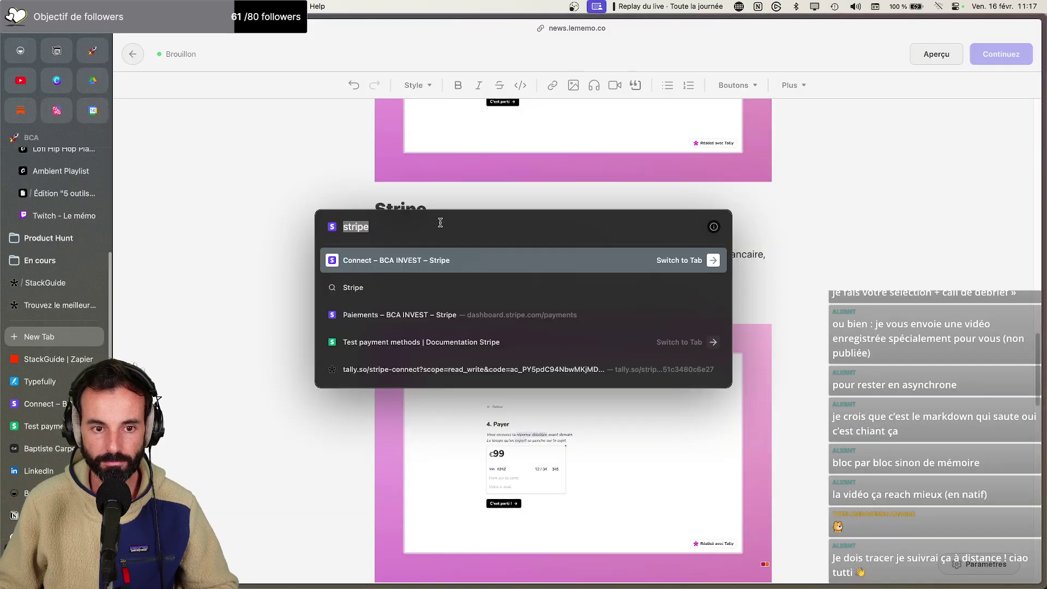
{"action": "key", "text": "Right"}
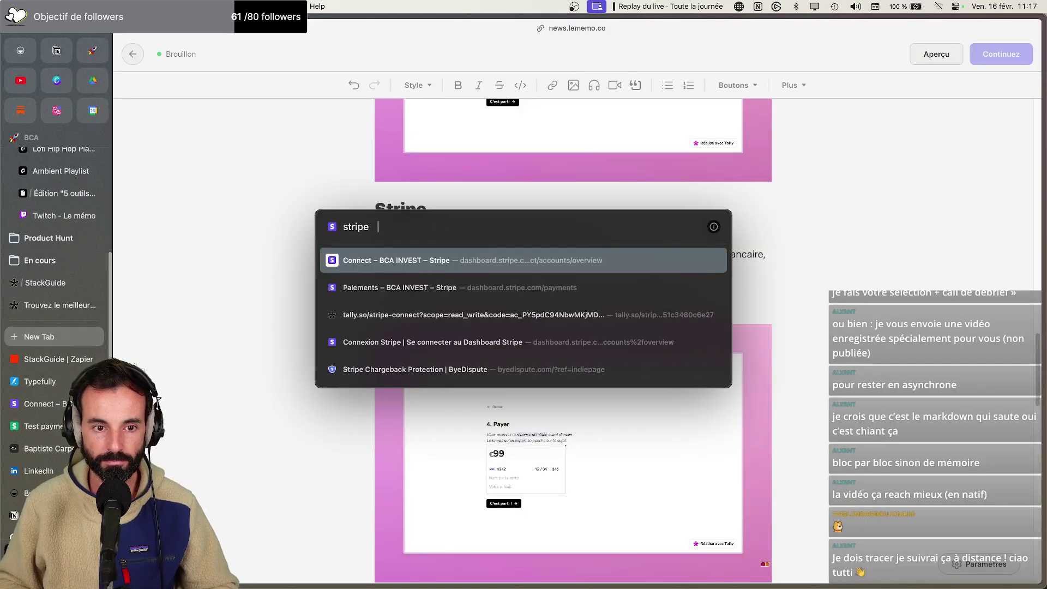
{"action": "key", "text": "Return"}
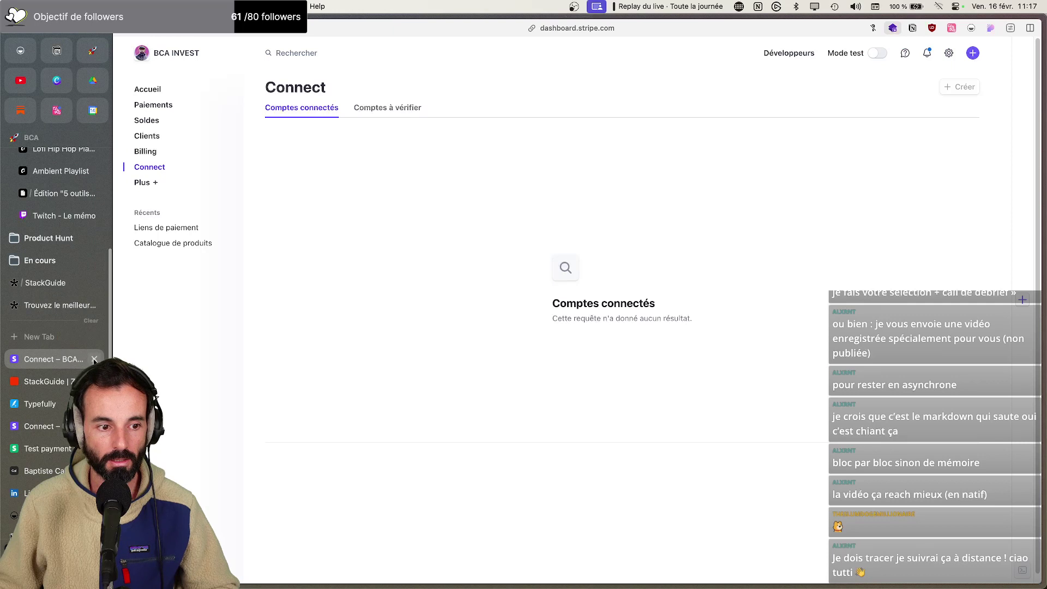
Find the Stripe website and set the Stripe entry's Link to stripe.com/fr
{"action": "left_click", "coordinate": [94, 359]}
{"action": "key", "text": "super+t"}
{"action": "type", "text": "str"}
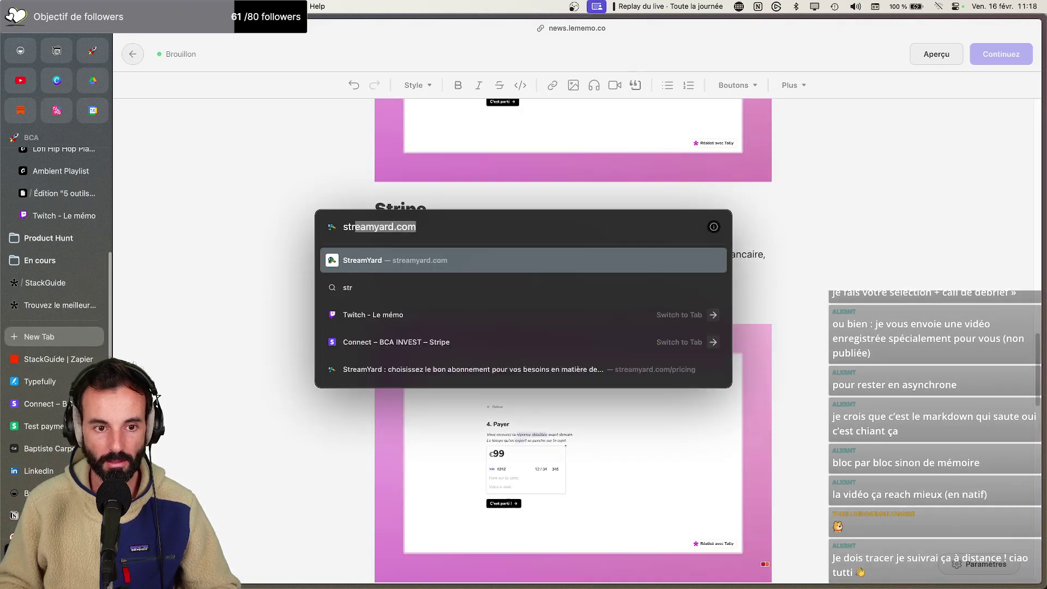
{"action": "type", "text": "ipe."}
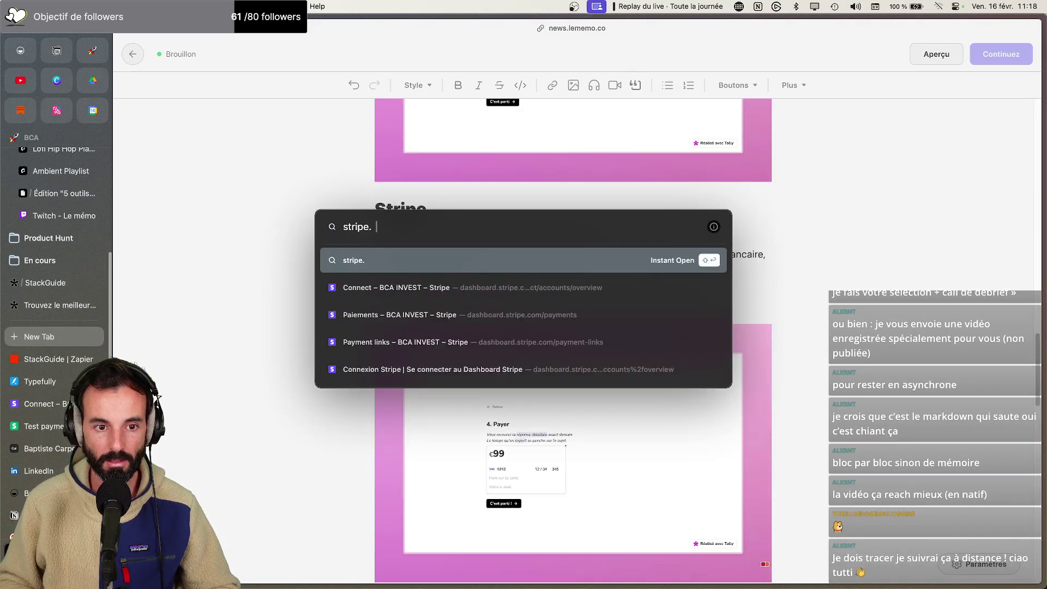
{"action": "key", "text": "Return"}
{"action": "left_click", "coordinate": [324, 183]}
{"action": "key", "text": "super+shift+c"}
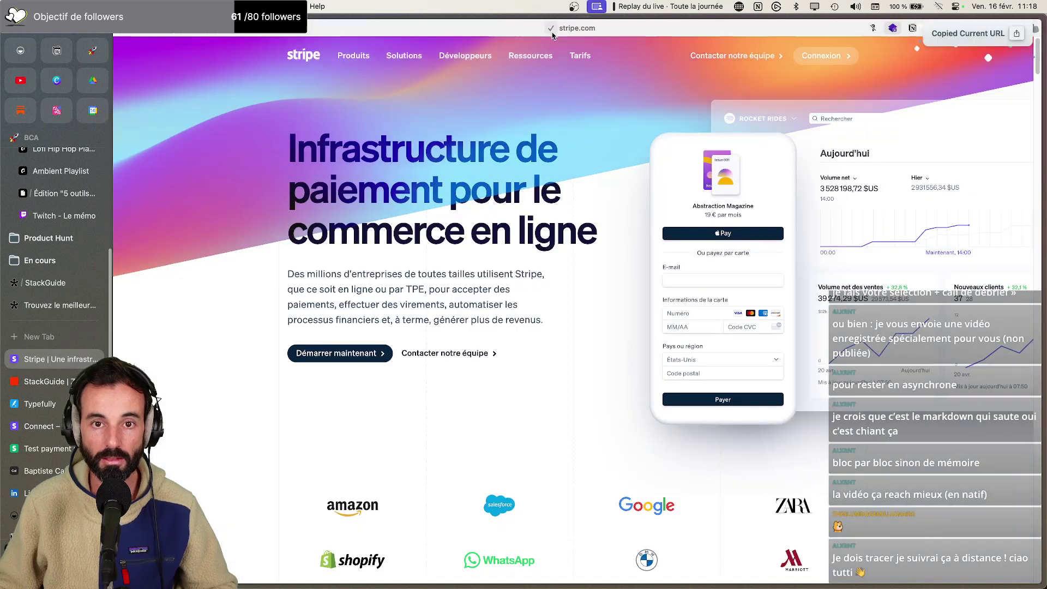
{"action": "key", "text": "super+Tab"}
{"action": "key", "text": "super+v"}
{"action": "key", "text": "Return"}
Copy Stripe's link and start the Ambient playlist music in the browser
{"action": "left_click", "coordinate": [704, 262]}
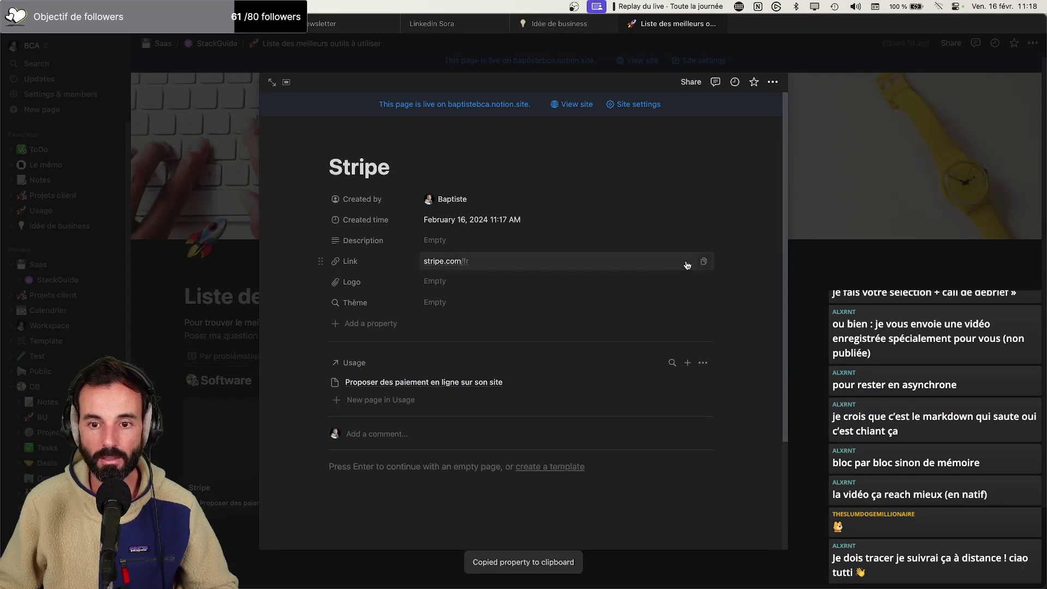
{"action": "key", "text": "super+Tab"}
{"action": "left_click", "coordinate": [351, 305]}
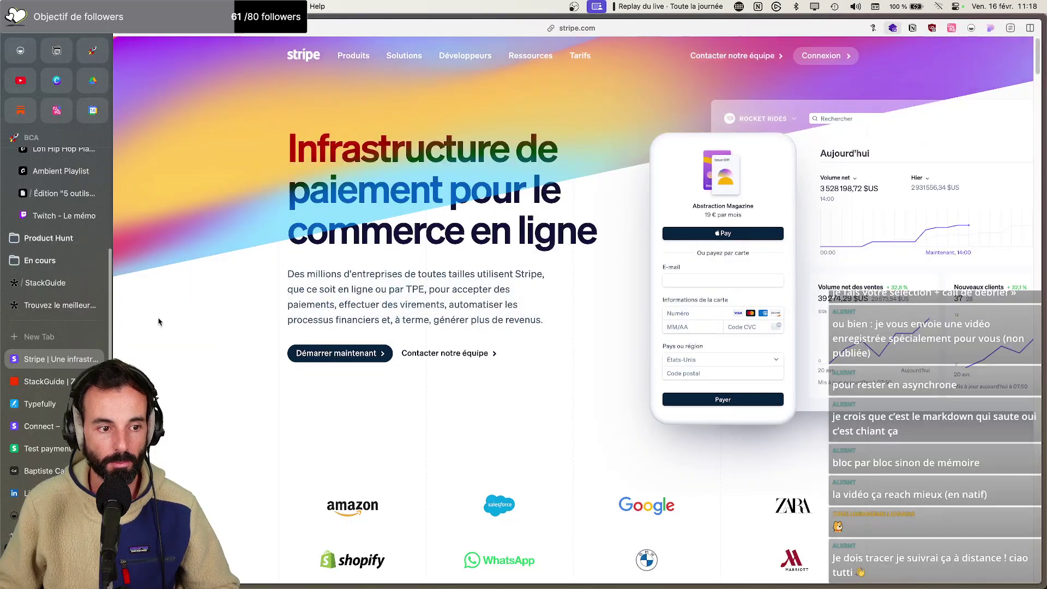
{"action": "left_click", "coordinate": [48, 163]}
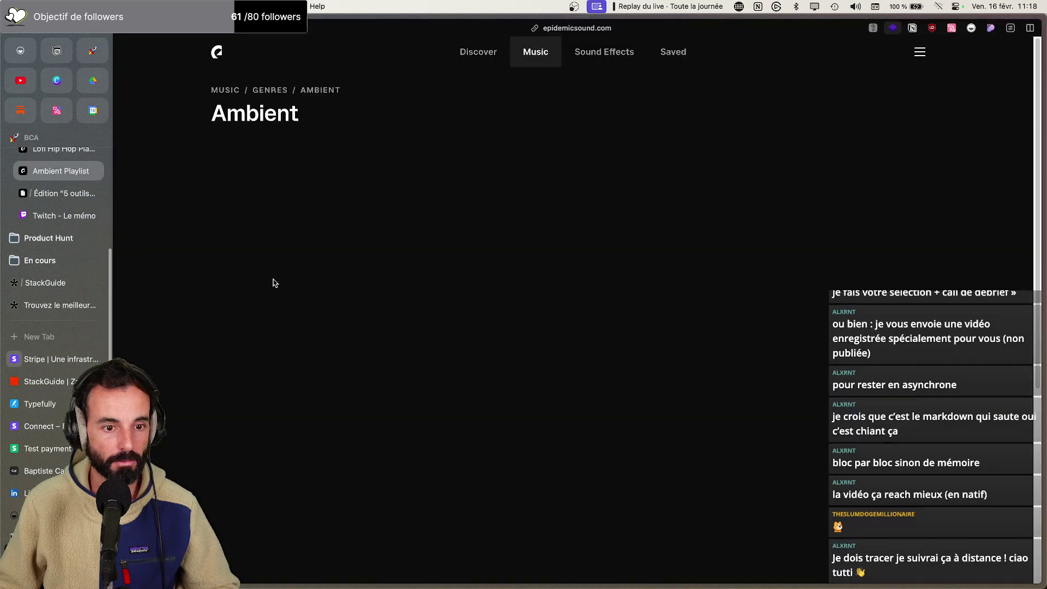
{"action": "left_click", "coordinate": [224, 367]}
{"action": "scroll", "coordinate": [35, 281], "scroll_direction": "up", "scroll_amount": 5}
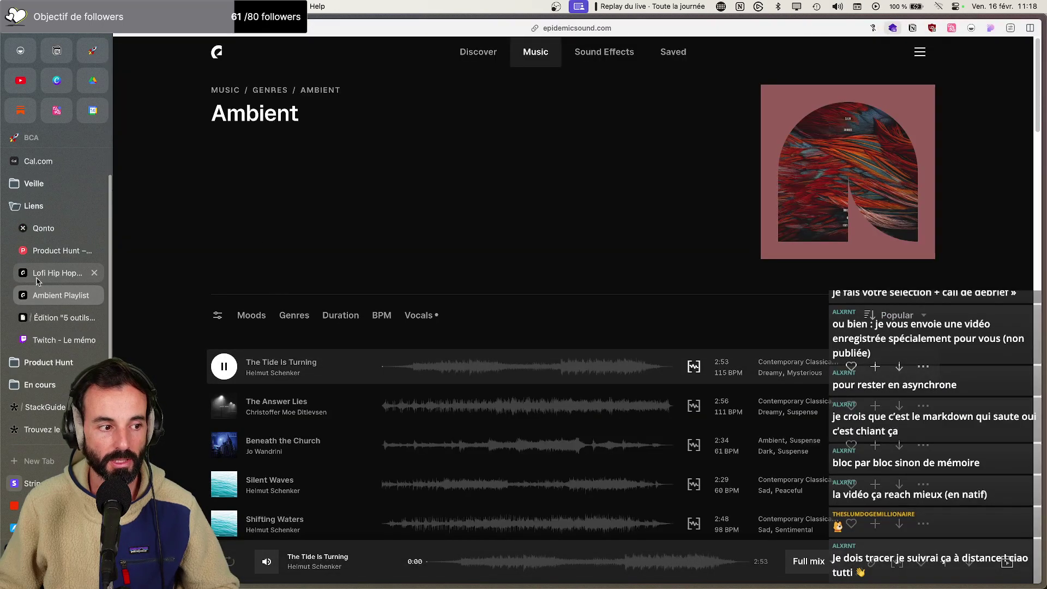
{"action": "scroll", "coordinate": [40, 279], "scroll_direction": "up", "scroll_amount": 1}
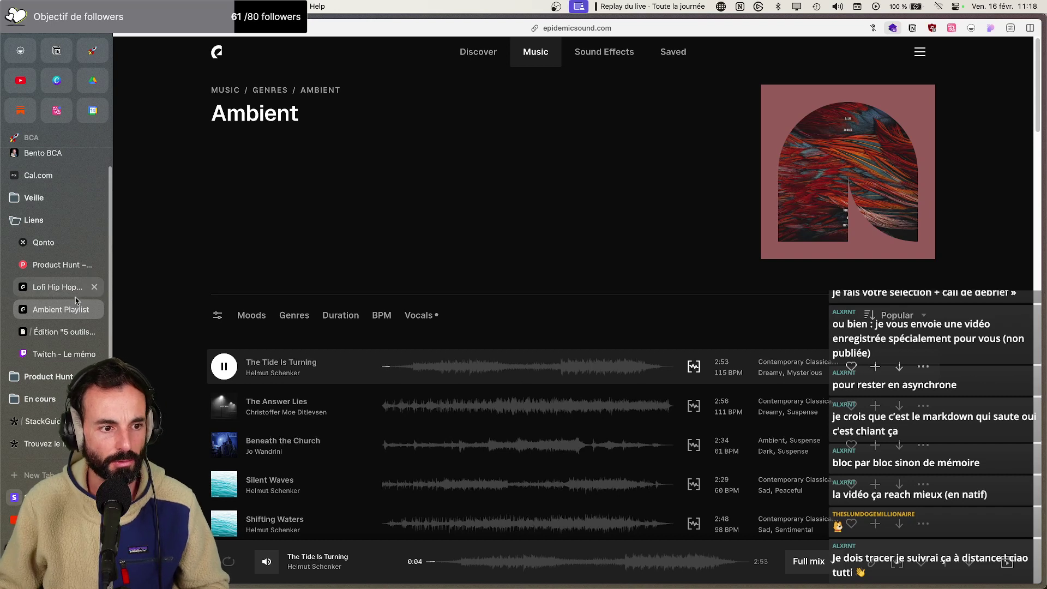
Link the word Stripe in the newsletter draft to stripe.com/fr
{"action": "left_click", "coordinate": [57, 339]}
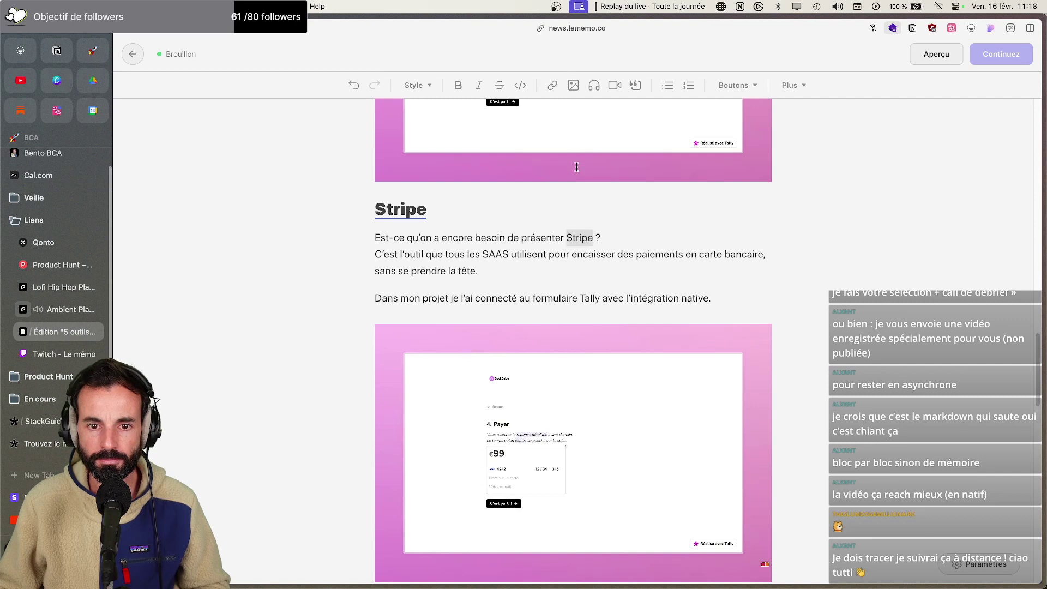
{"action": "left_click", "coordinate": [551, 86]}
{"action": "left_click", "coordinate": [595, 353]}
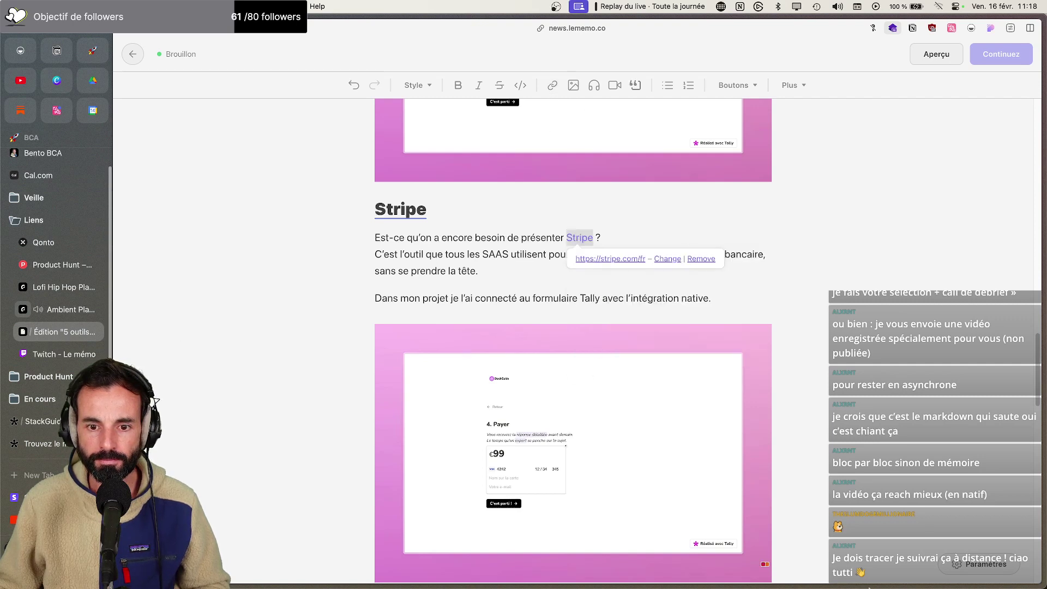
{"action": "left_click", "coordinate": [911, 566]}
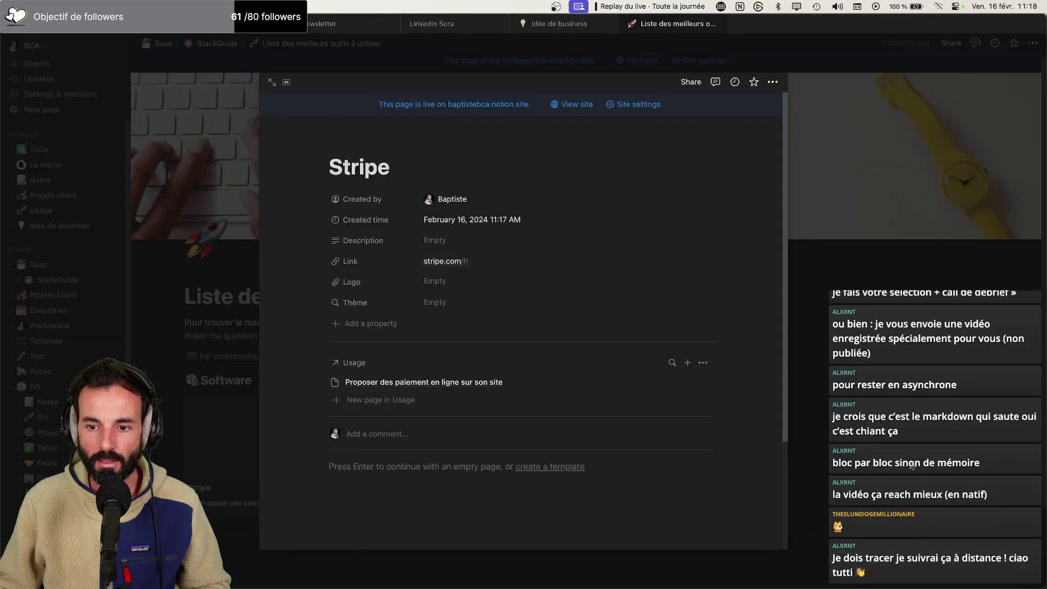
{"action": "key", "text": "super+Tab"}
{"action": "scroll", "coordinate": [537, 400], "scroll_direction": "down", "scroll_amount": 10}
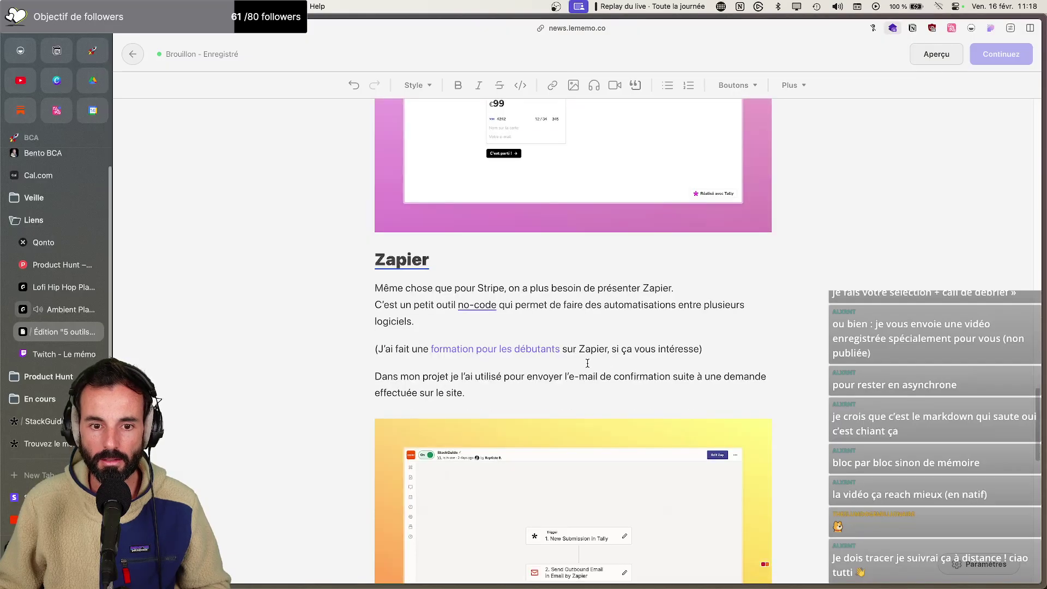
Close the Stripe entry and open the Zapier tool entry in Notion
{"action": "left_click", "coordinate": [911, 565]}
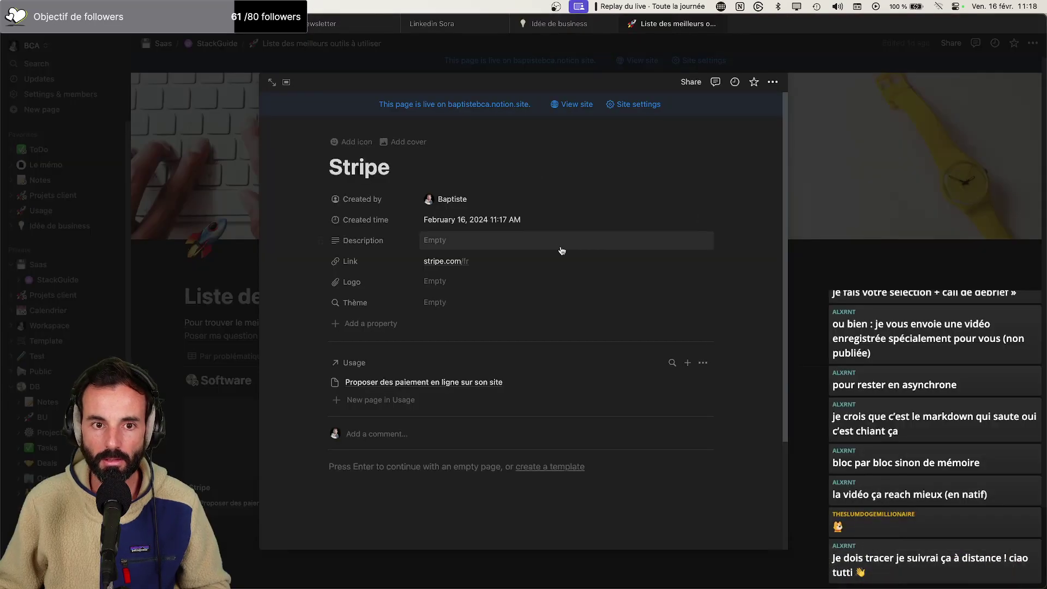
{"action": "key", "text": "Escape"}
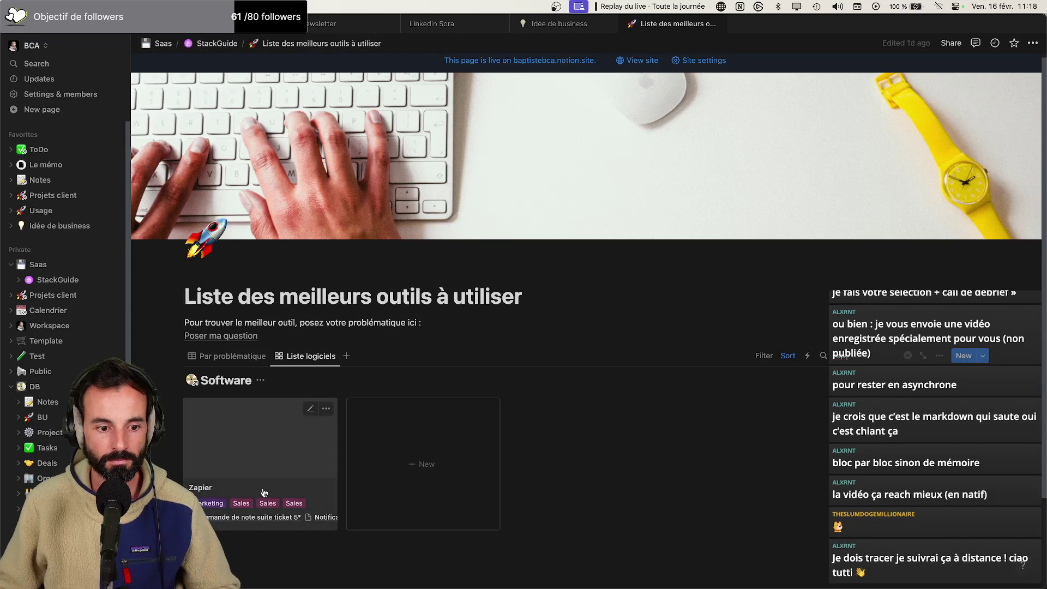
{"action": "left_click", "coordinate": [319, 437]}
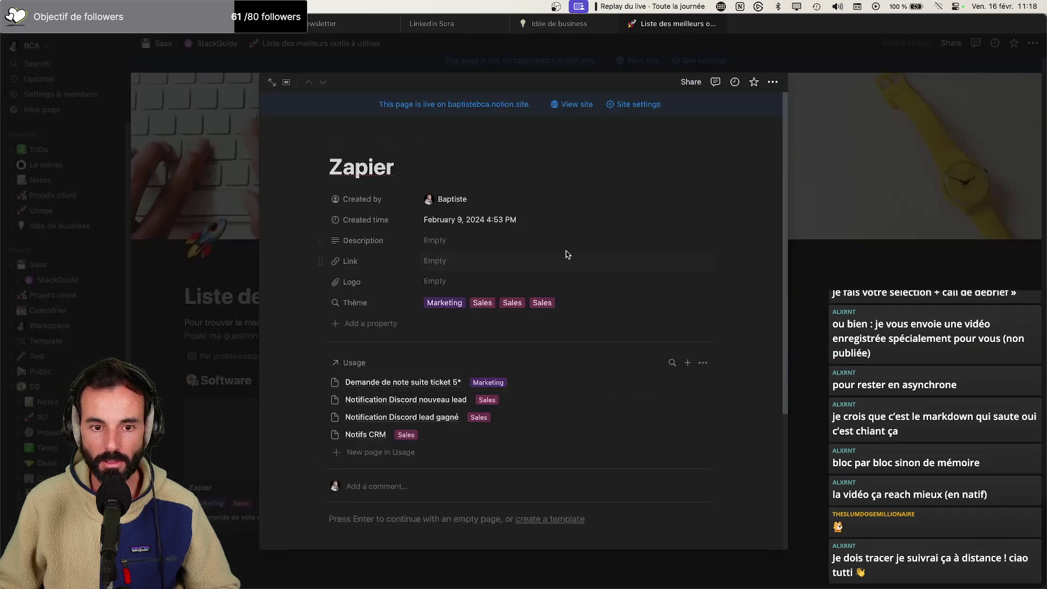
Fill the Zapier entry's Link property with the zapier.com address
{"action": "key", "text": "super+Tab"}
{"action": "key", "text": "super+t"}
{"action": "type", "text": "zapier.com/app/zaps"}
{"action": "key", "text": "super+Tab"}
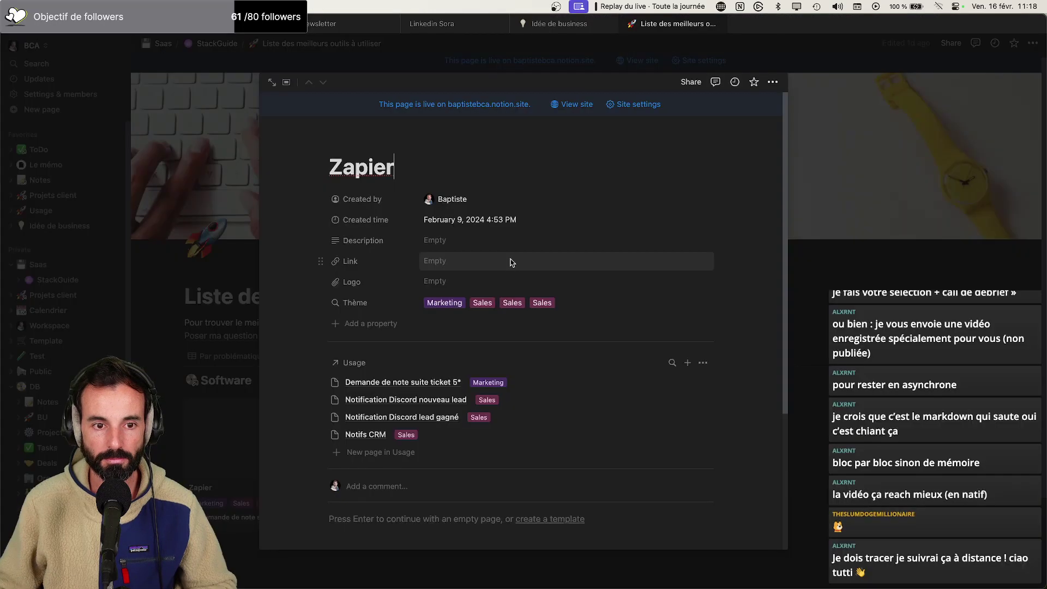
{"action": "key", "text": "super+v"}
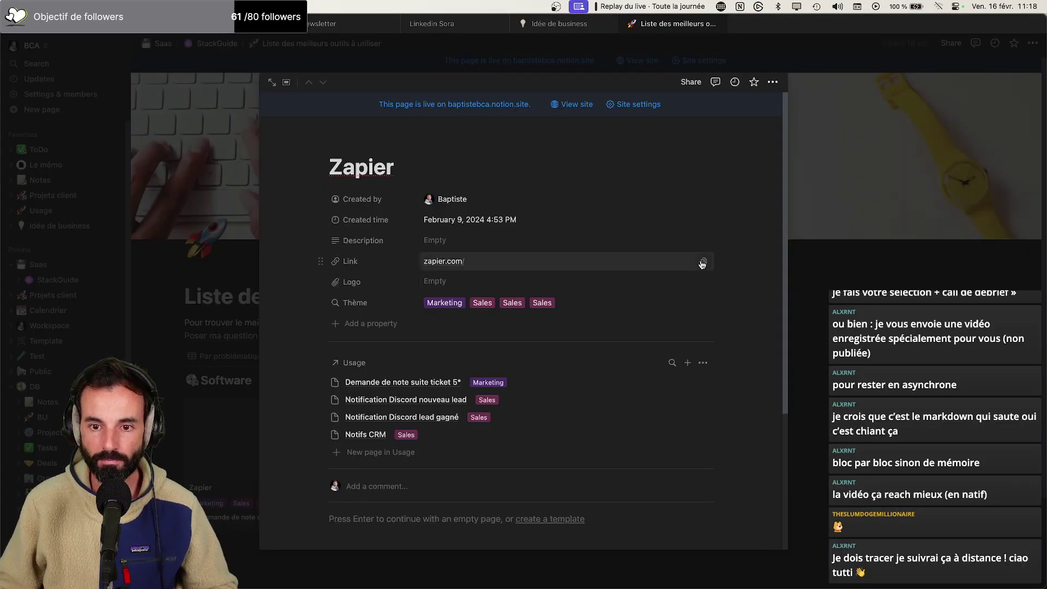
{"action": "key", "text": "super+Tab"}
{"action": "left_click", "coordinate": [68, 309]}
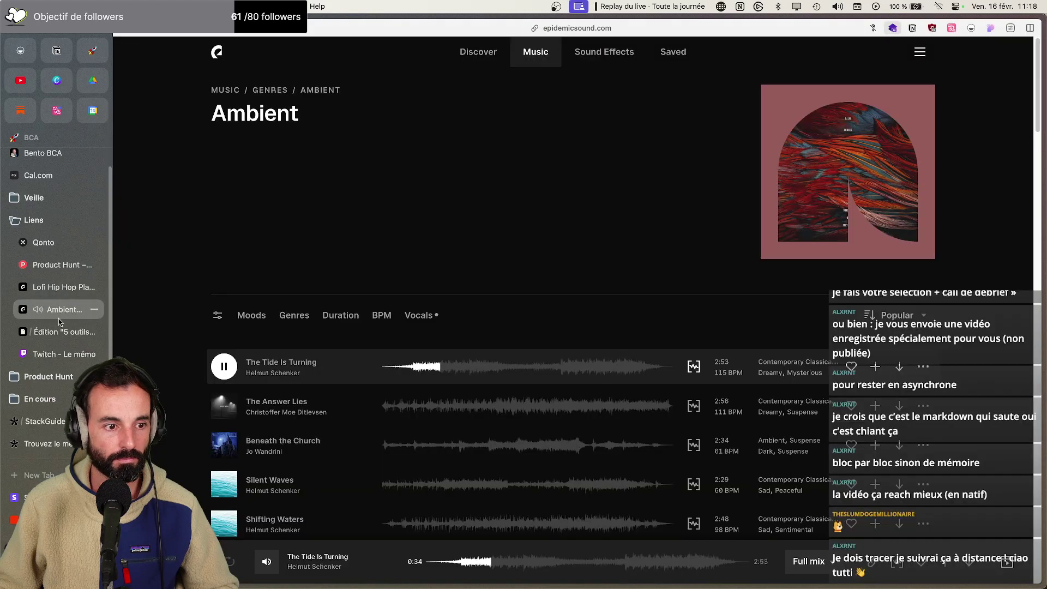
{"action": "left_click", "coordinate": [79, 333]}
{"action": "scroll", "coordinate": [464, 306], "scroll_direction": "down", "scroll_amount": 3}
{"action": "scroll", "coordinate": [466, 307], "scroll_direction": "up", "scroll_amount": 4}
{"action": "double_click", "coordinate": [666, 327]}
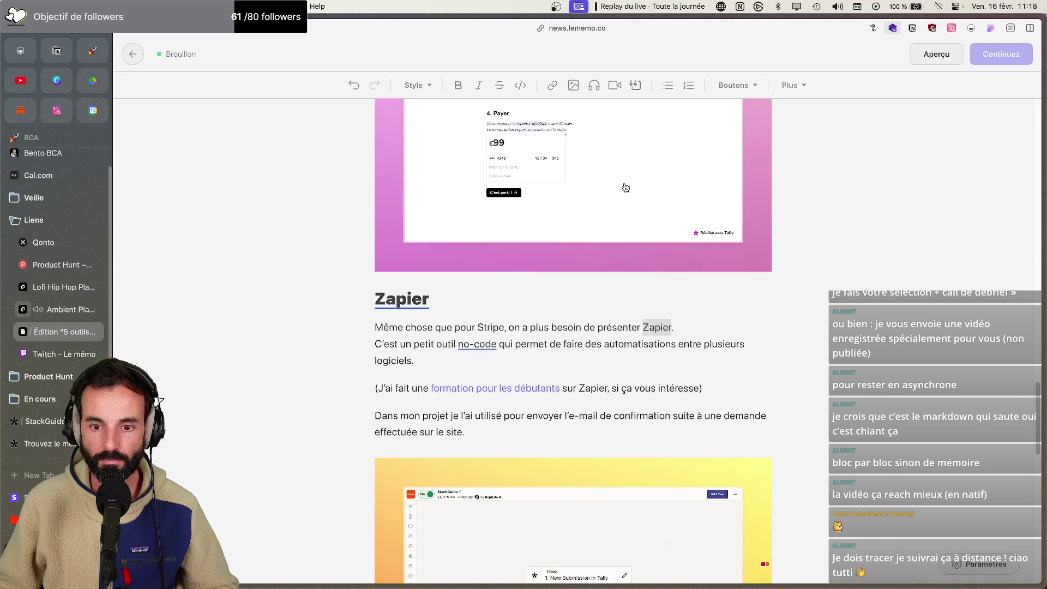
{"action": "left_click", "coordinate": [553, 86]}
{"action": "key", "text": "ctrl+v"}
{"action": "key", "text": "Return"}
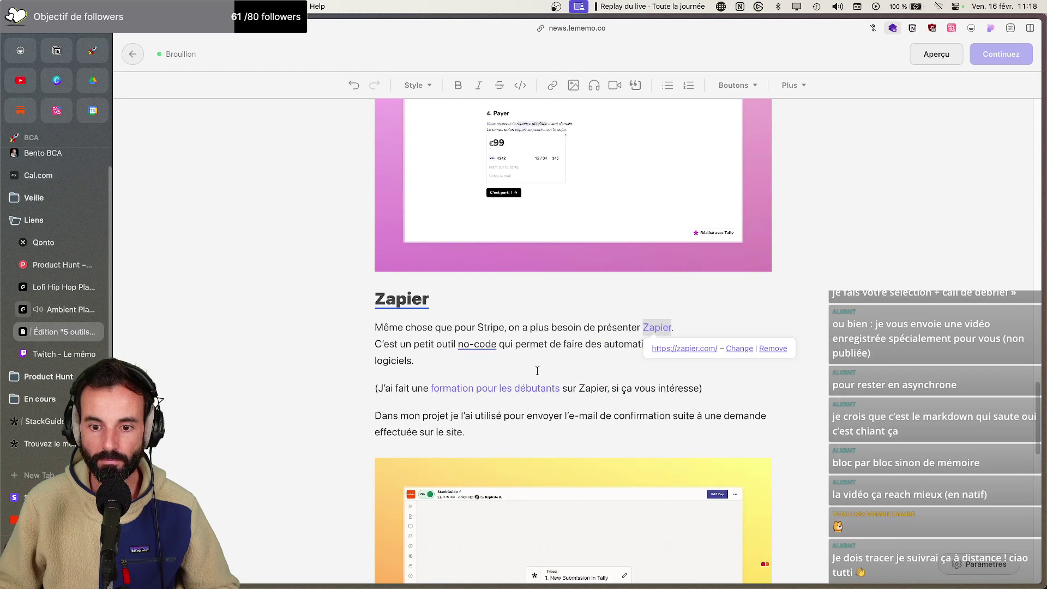
{"action": "scroll", "coordinate": [538, 375], "scroll_direction": "down", "scroll_amount": 3}
{"action": "scroll", "coordinate": [537, 375], "scroll_direction": "down", "scroll_amount": 2}
{"action": "key", "text": "super+Tab"}
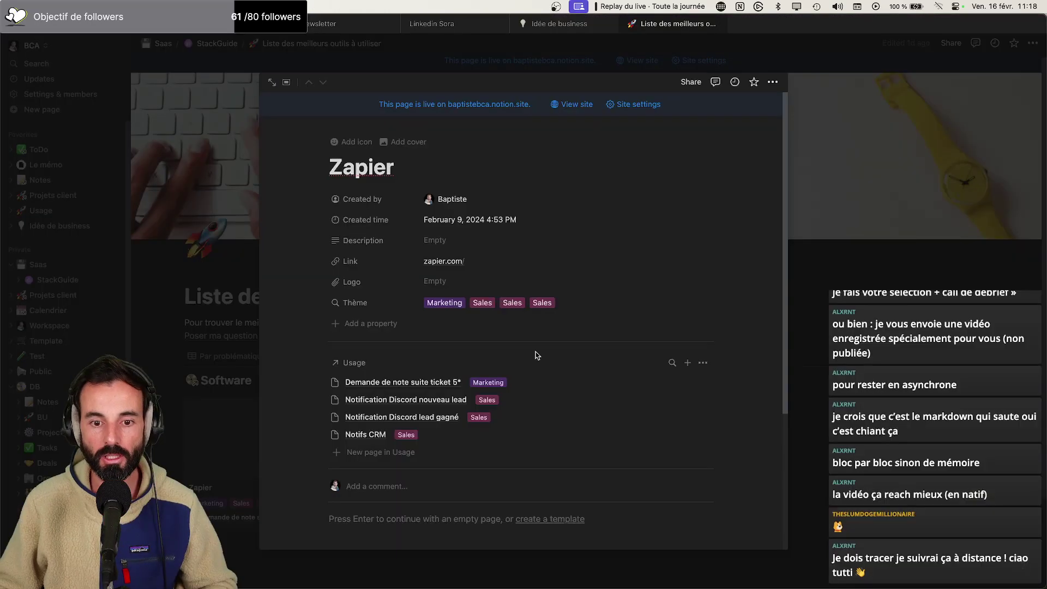
{"action": "left_click", "coordinate": [917, 260]}
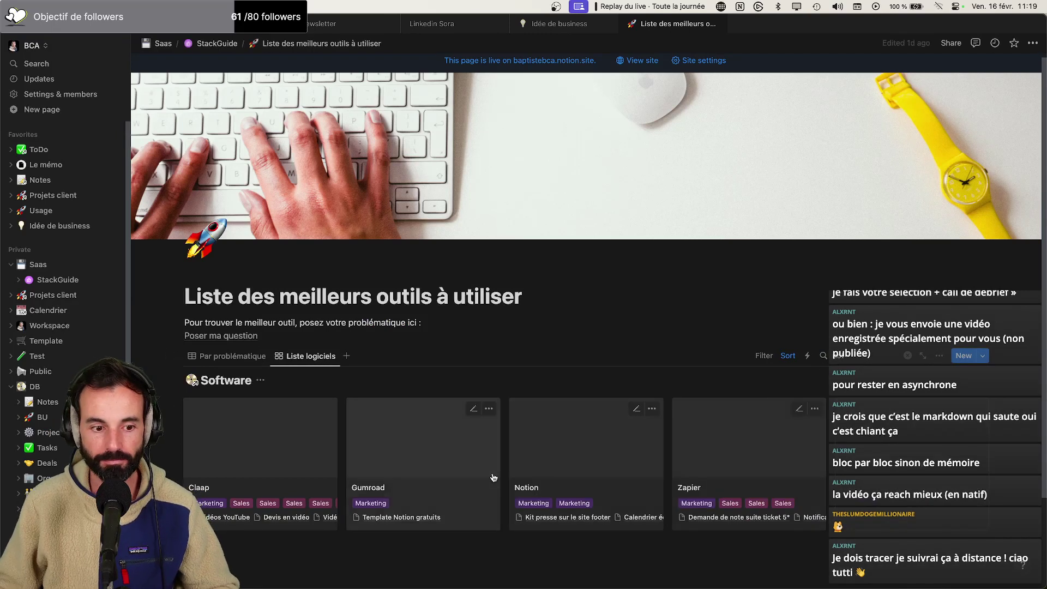
Open the Notion tool entry and copy its ntion.batst.co link
{"action": "left_click", "coordinate": [579, 489]}
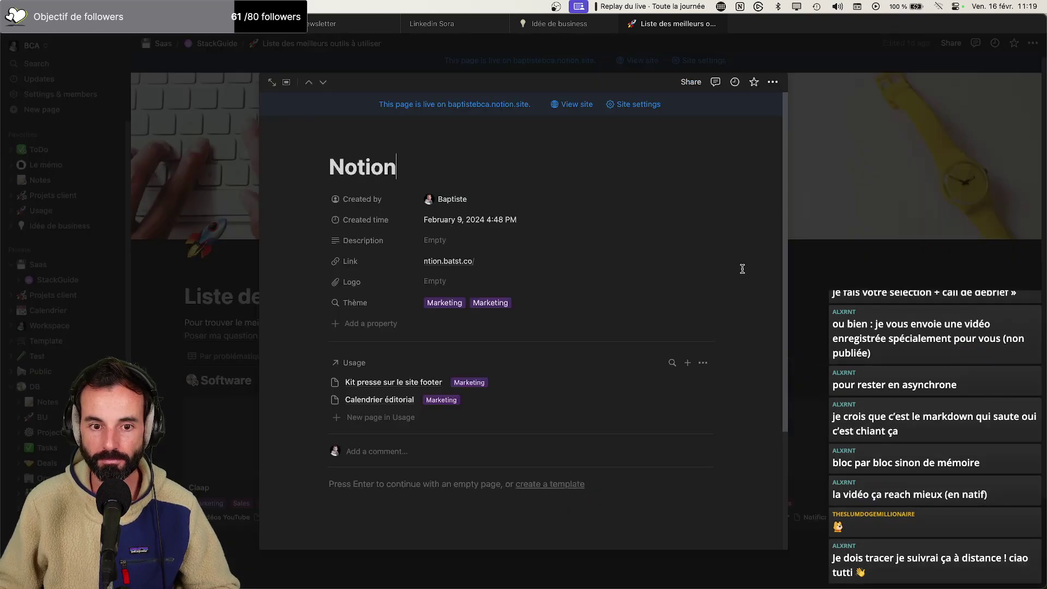
{"action": "left_click", "coordinate": [703, 261]}
{"action": "key", "text": "super+Tab"}
{"action": "scroll", "coordinate": [564, 300], "scroll_direction": "down", "scroll_amount": 4}
{"action": "double_click", "coordinate": [653, 309]}
{"action": "left_click", "coordinate": [555, 87]}
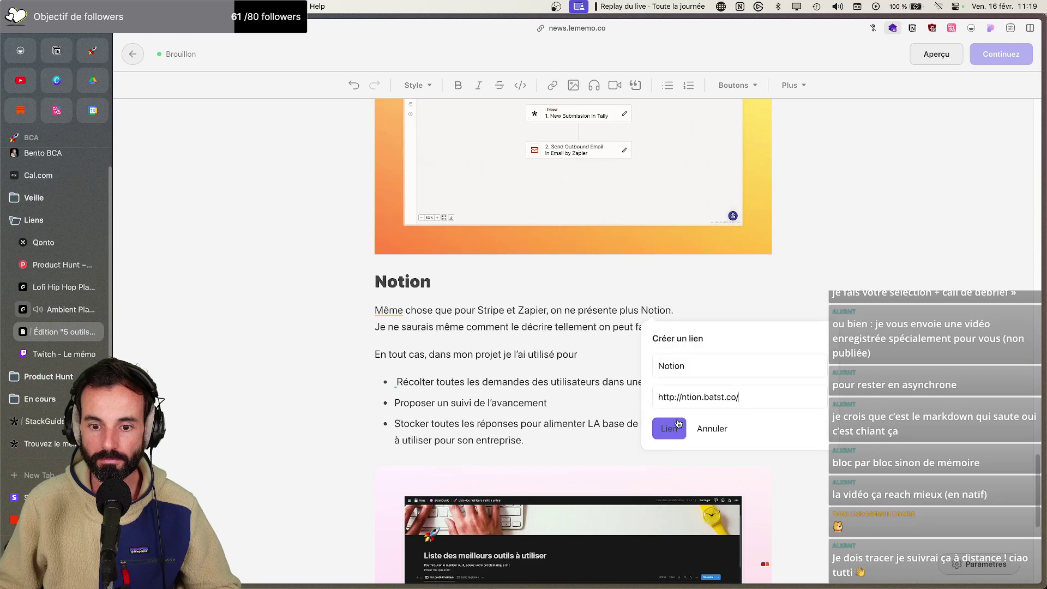
{"action": "left_click", "coordinate": [676, 425]}
{"action": "left_click", "coordinate": [631, 396]}
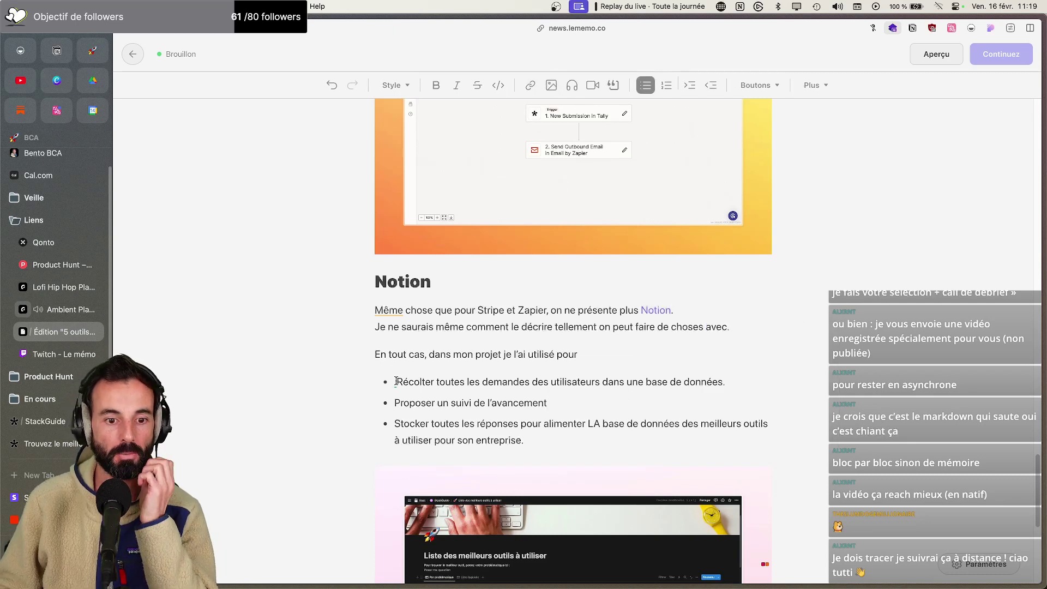
{"action": "scroll", "coordinate": [547, 253], "scroll_direction": "down", "scroll_amount": 6}
{"action": "scroll", "coordinate": [571, 273], "scroll_direction": "down", "scroll_amount": 1}
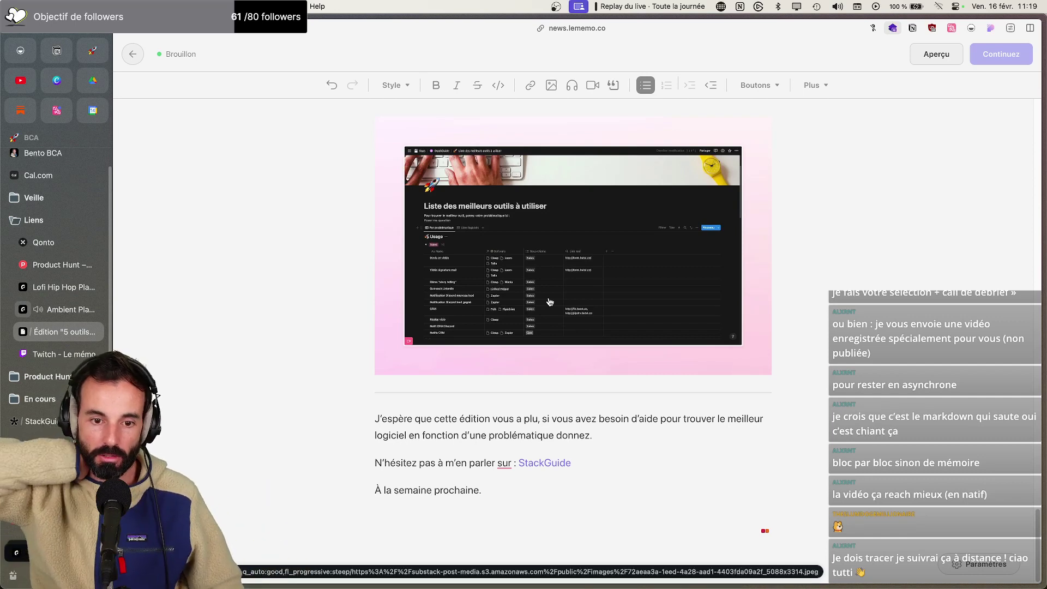
{"action": "scroll", "coordinate": [576, 302], "scroll_direction": "up", "scroll_amount": 3}
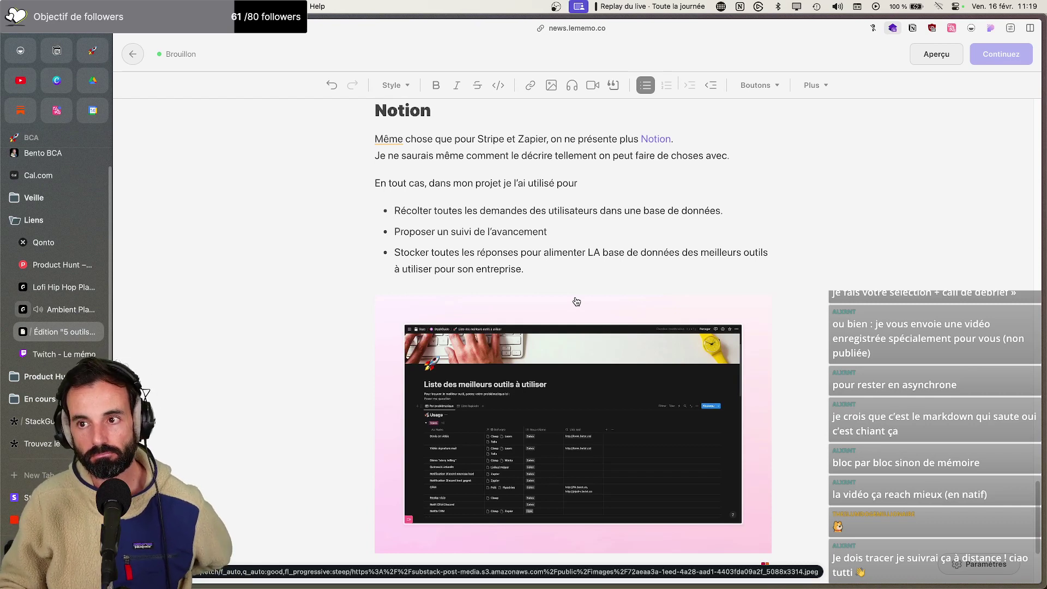
{"action": "scroll", "coordinate": [577, 301], "scroll_direction": "up", "scroll_amount": 10}
{"action": "scroll", "coordinate": [576, 299], "scroll_direction": "up", "scroll_amount": 20}
{"action": "scroll", "coordinate": [575, 298], "scroll_direction": "up", "scroll_amount": 5}
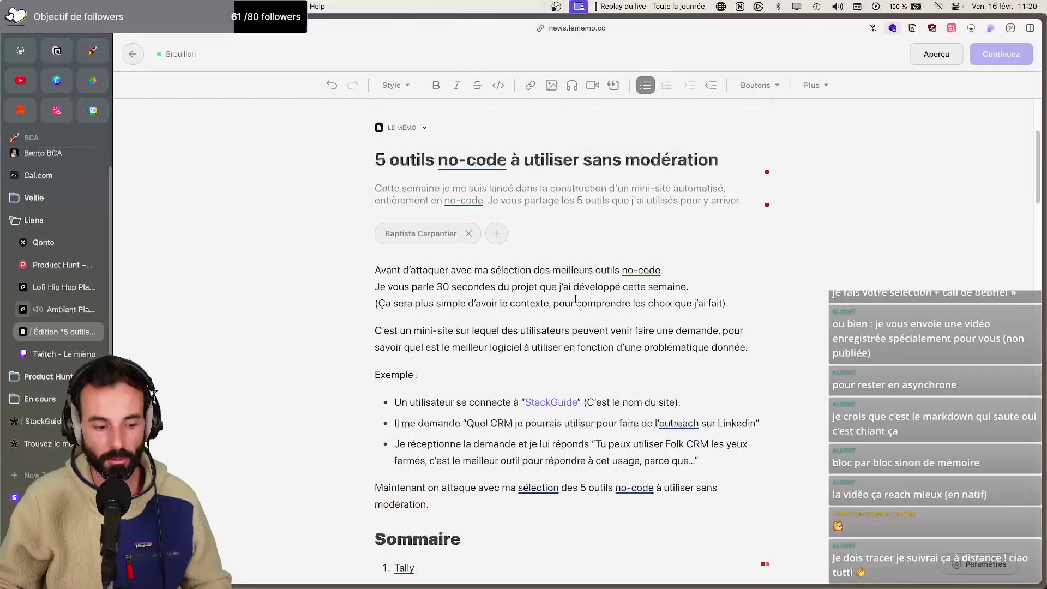
Open the Bento BCA tab and scroll the bento.me profile's Service and Média cards
{"action": "key", "text": "super+t"}
{"action": "key", "text": "Escape"}
{"action": "scroll", "coordinate": [88, 267], "scroll_direction": "up", "scroll_amount": 2}
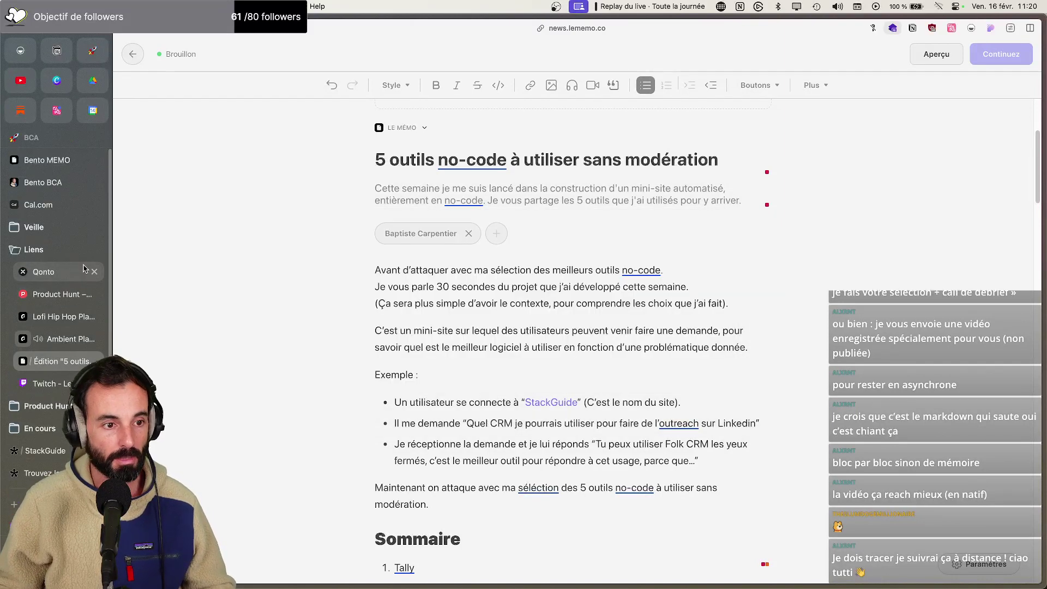
{"action": "left_click", "coordinate": [47, 185]}
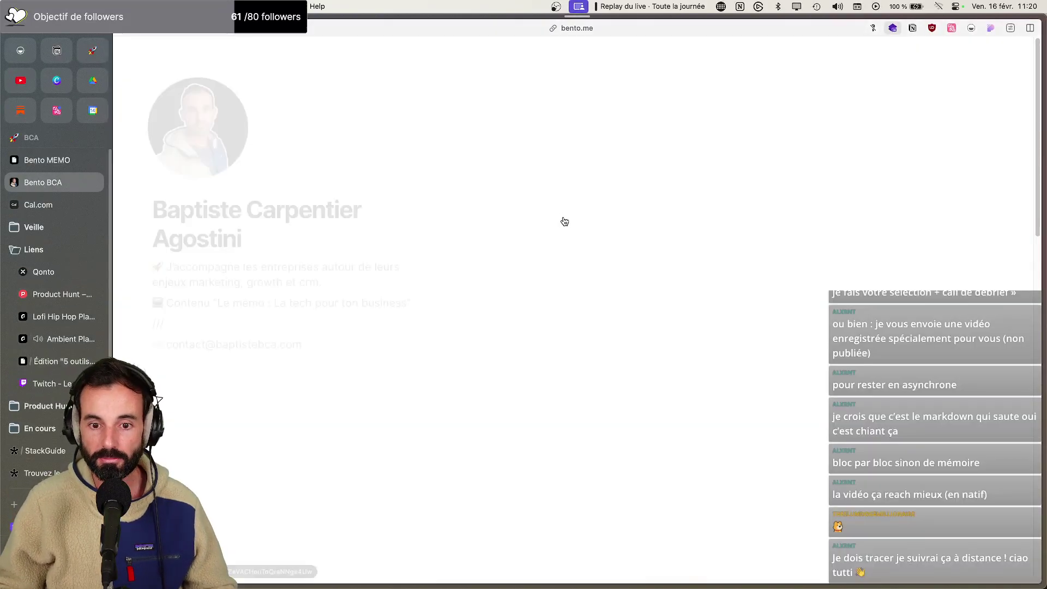
{"action": "scroll", "coordinate": [567, 224], "scroll_direction": "down", "scroll_amount": 3}
{"action": "scroll", "coordinate": [572, 225], "scroll_direction": "down", "scroll_amount": 3}
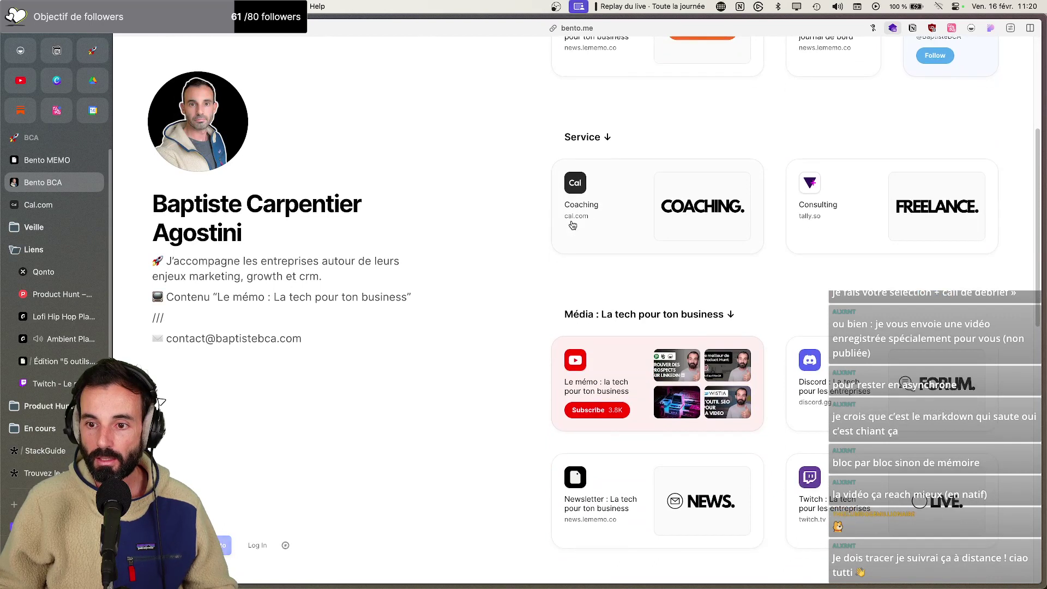